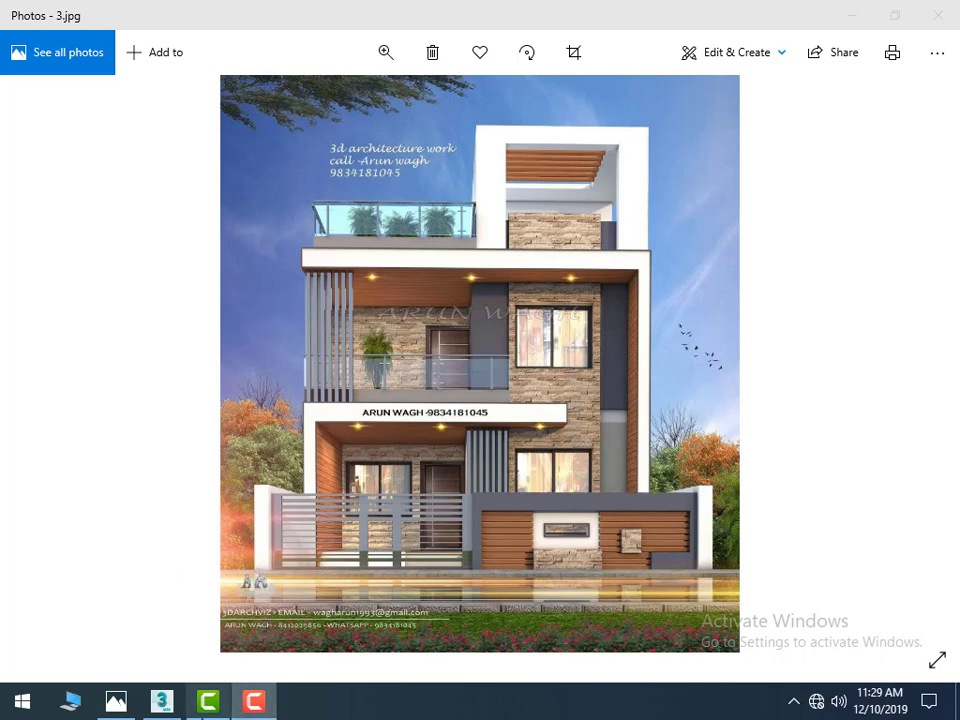
Step: Switch from the house reference photo to the untitled 3ds Max window
click(162, 701)
Step: Import AutoCAD drawing 33 from VIJILIFNA with default DWG options and frame the floor plan
click(19, 18)
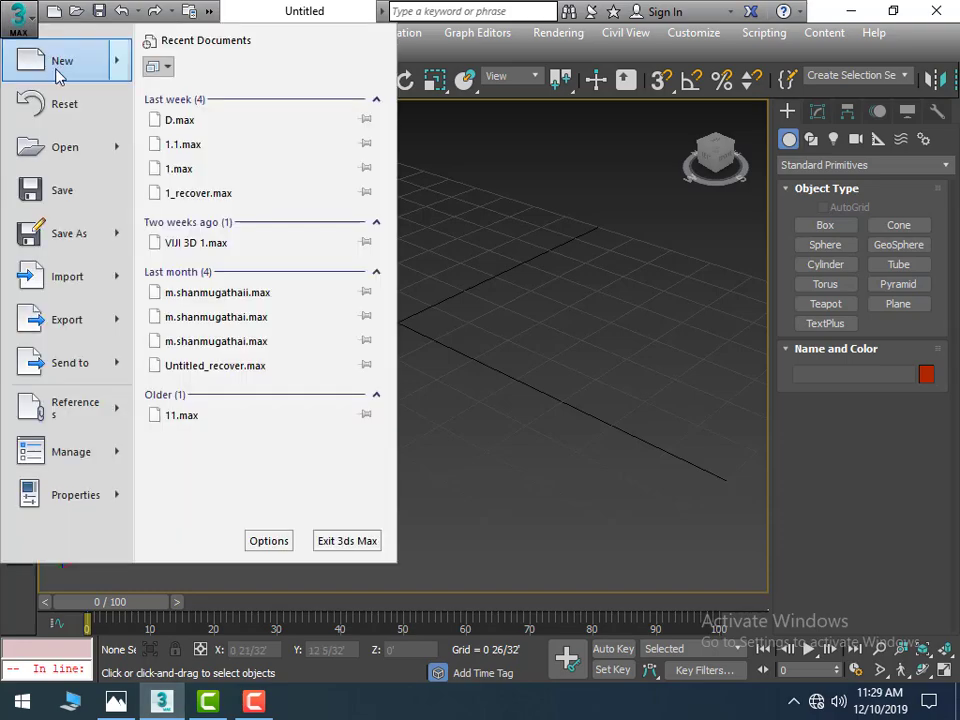
mouse_move(67, 276)
click(95, 285)
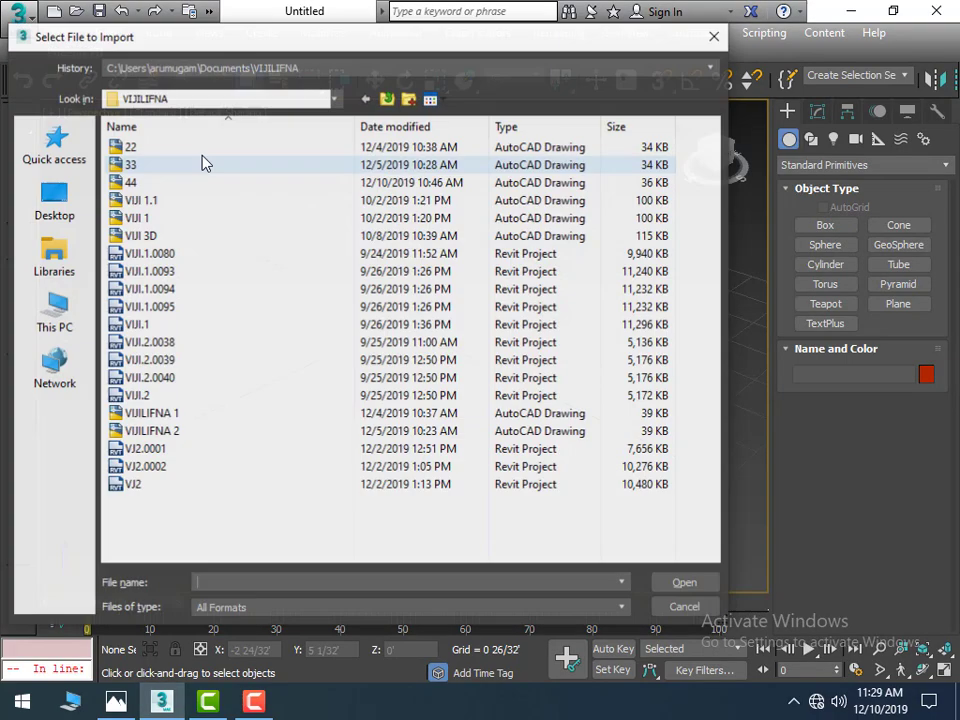
click(180, 165)
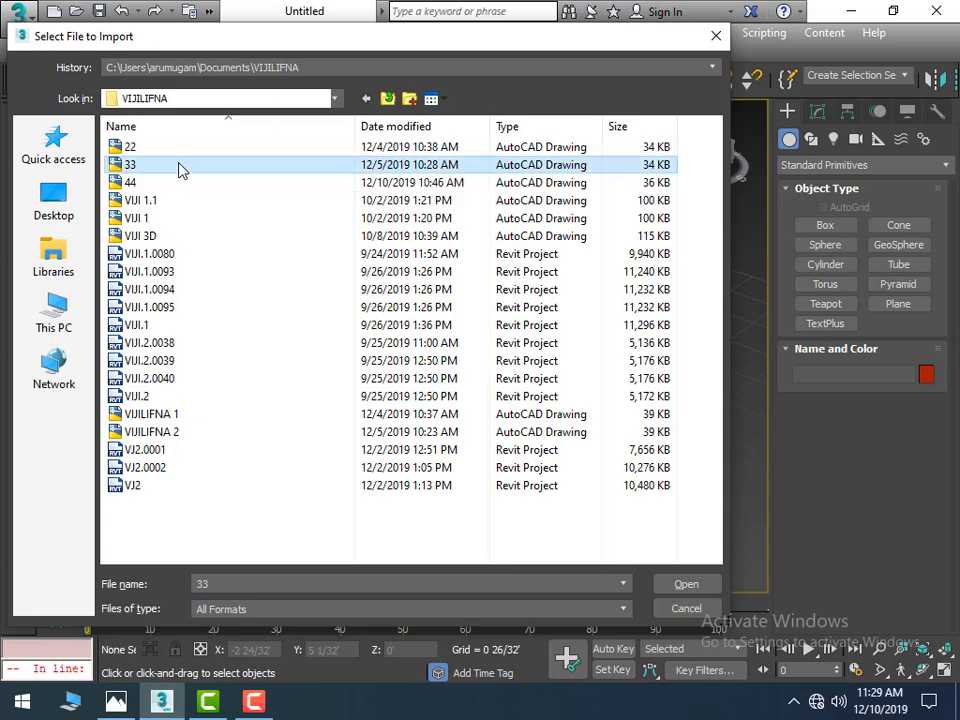
click(684, 585)
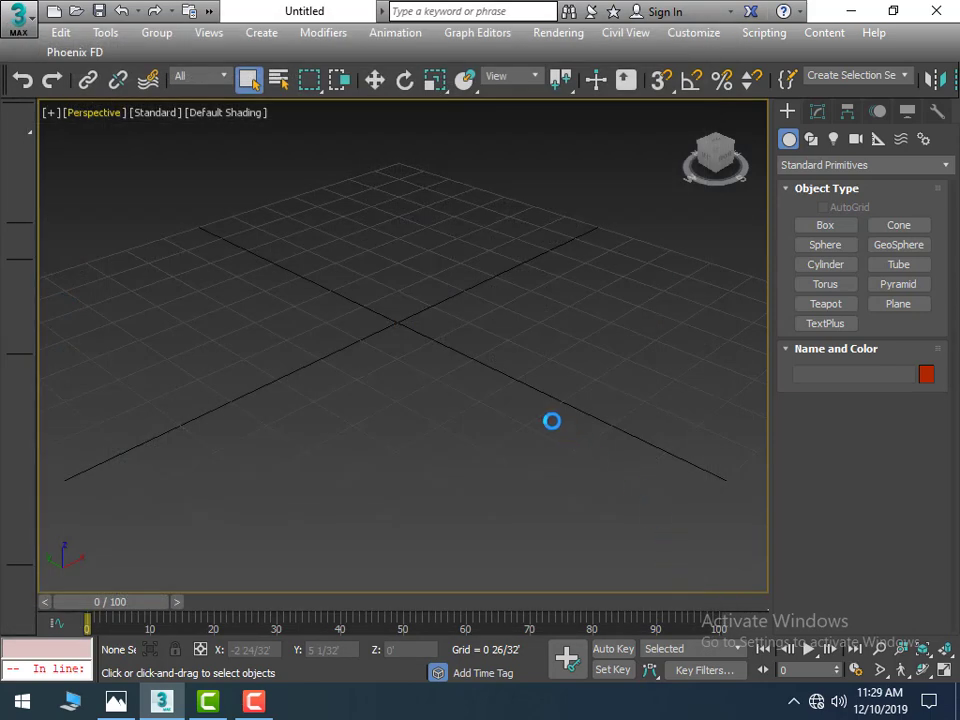
click(527, 611)
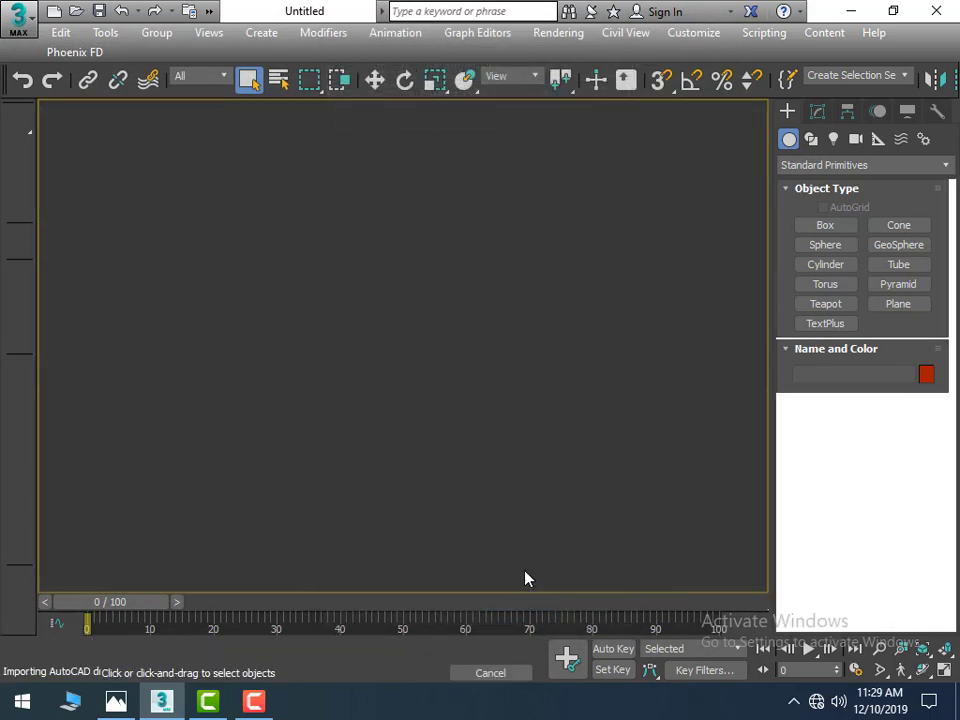
scroll(484, 456, up, 3)
mouse_move(448, 439)
middle_down()
mouse_move(456, 456)
mouse_move(459, 441)
middle_up()
scroll(455, 445, down, 3)
scroll(454, 432, up, 2)
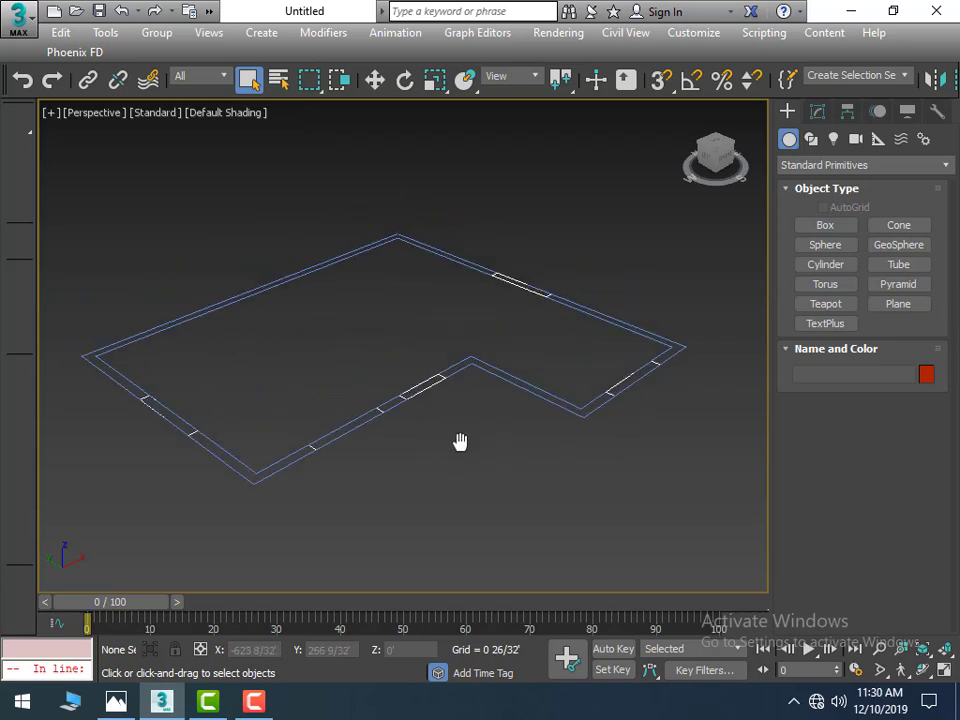
Step: Activate the Box tool and enable Vertex snapping in Grid and Snap Settings
click(831, 229)
middle_drag(354, 349, 371, 360)
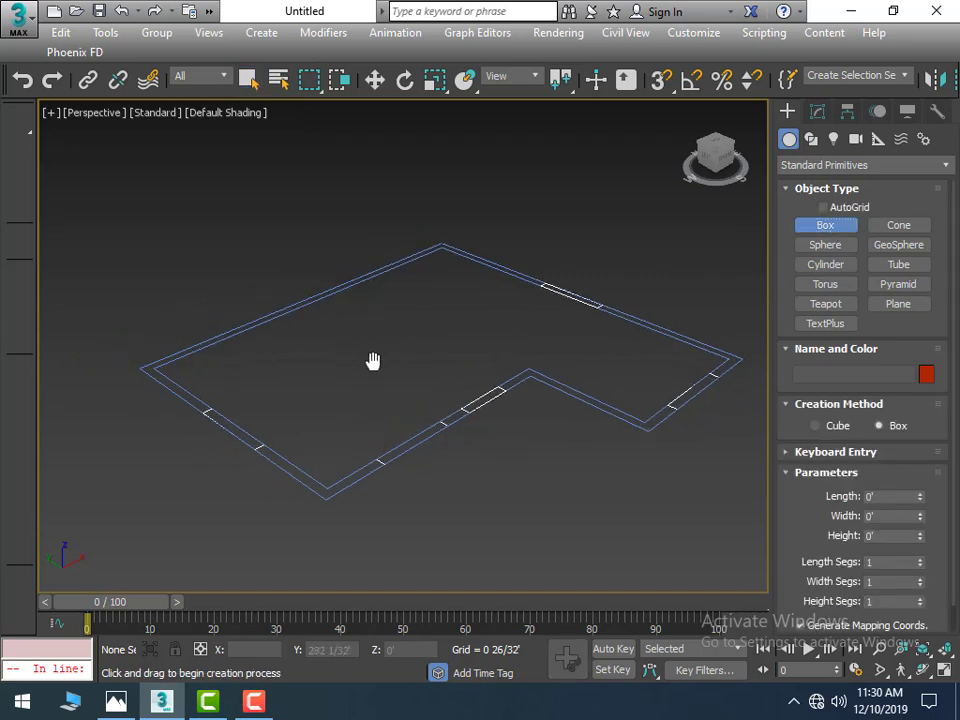
right_click(662, 80)
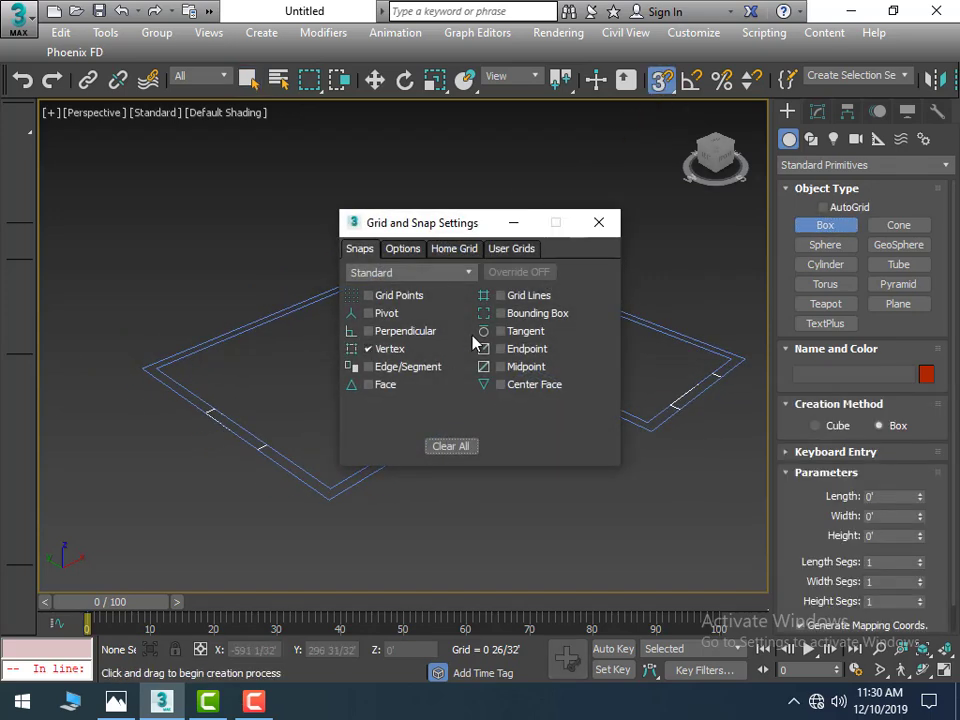
click(616, 222)
scroll(239, 378, up, 3)
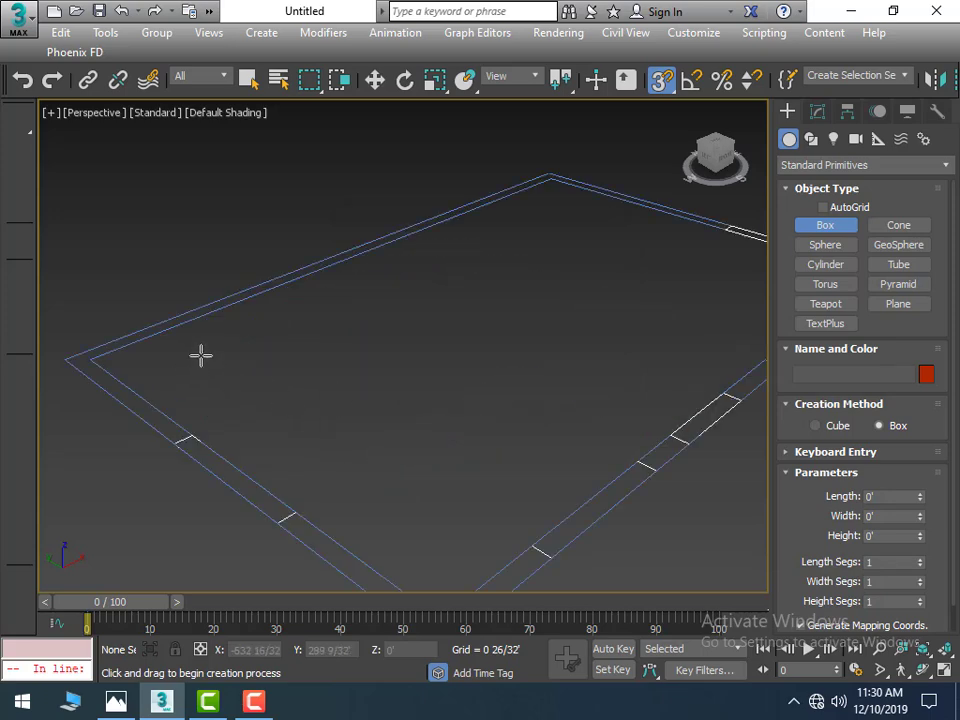
scroll(201, 355, down, 3)
Step: Draw the first wall box from the plan corner and a 3' sill piece beside it
drag(125, 357, 193, 390)
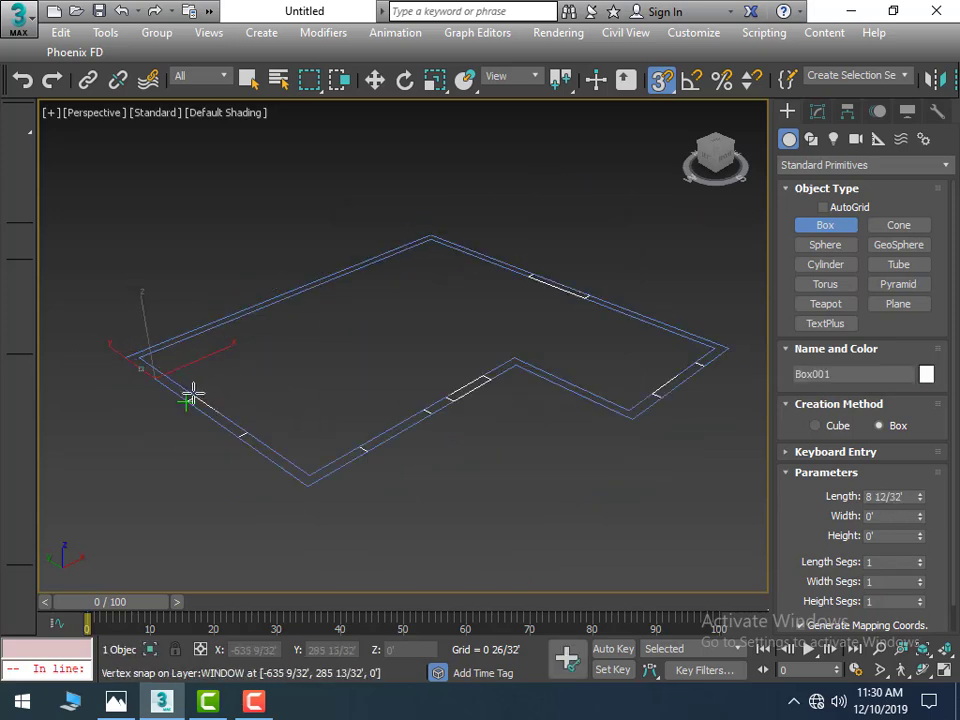
click(186, 291)
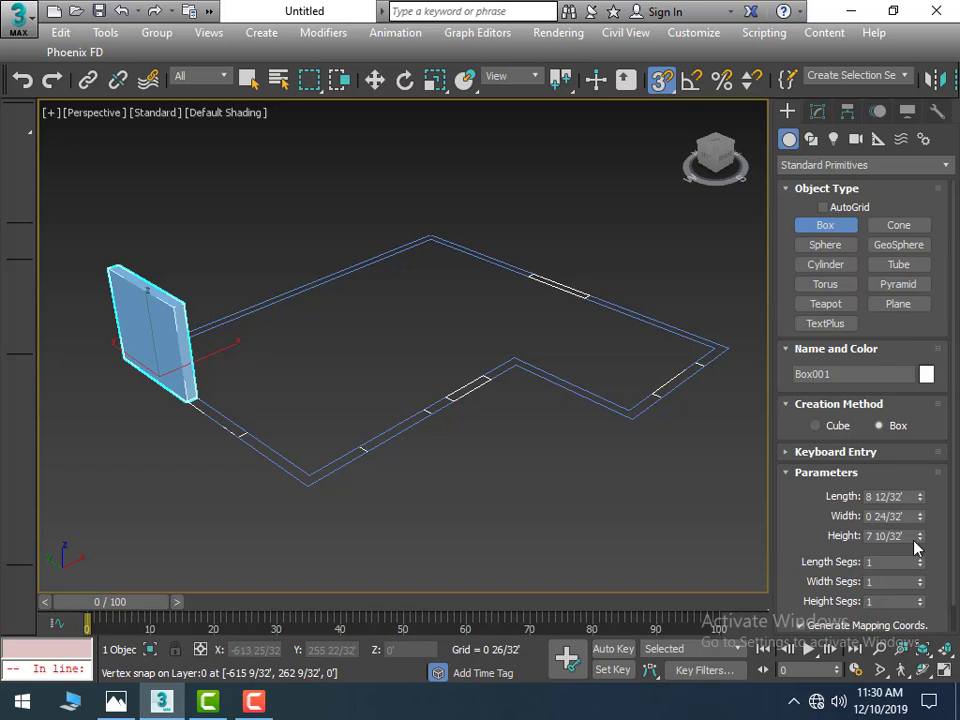
double_click(910, 536)
text(7)
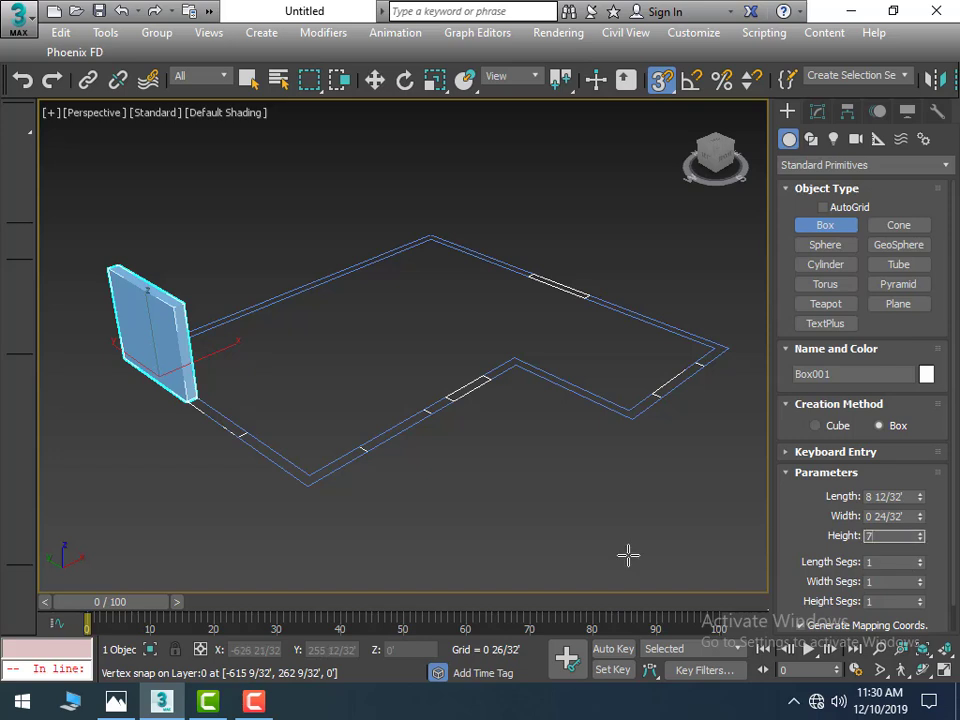
scroll(255, 453, up, 3)
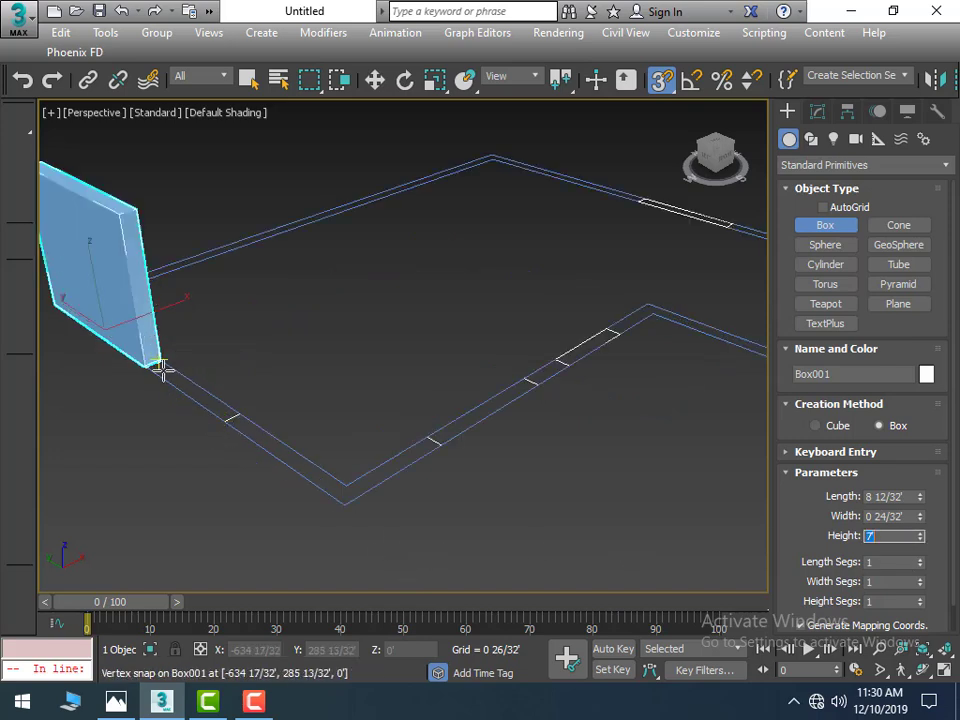
mouse_move(152, 368)
mouse_down()
mouse_move(228, 417)
mouse_move(231, 405)
mouse_up()
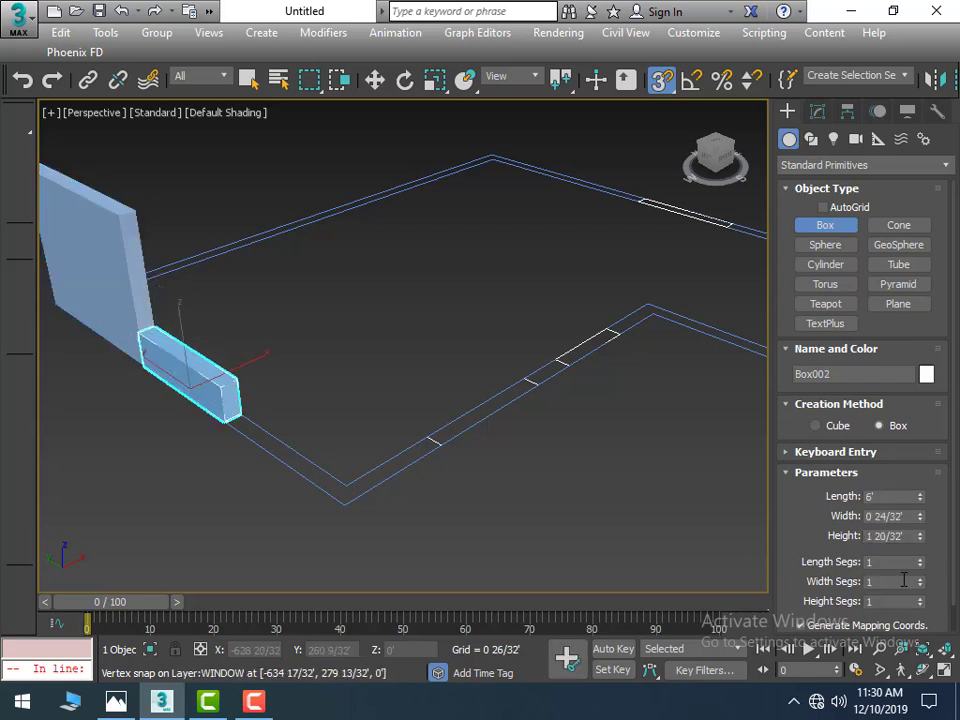
click(905, 535)
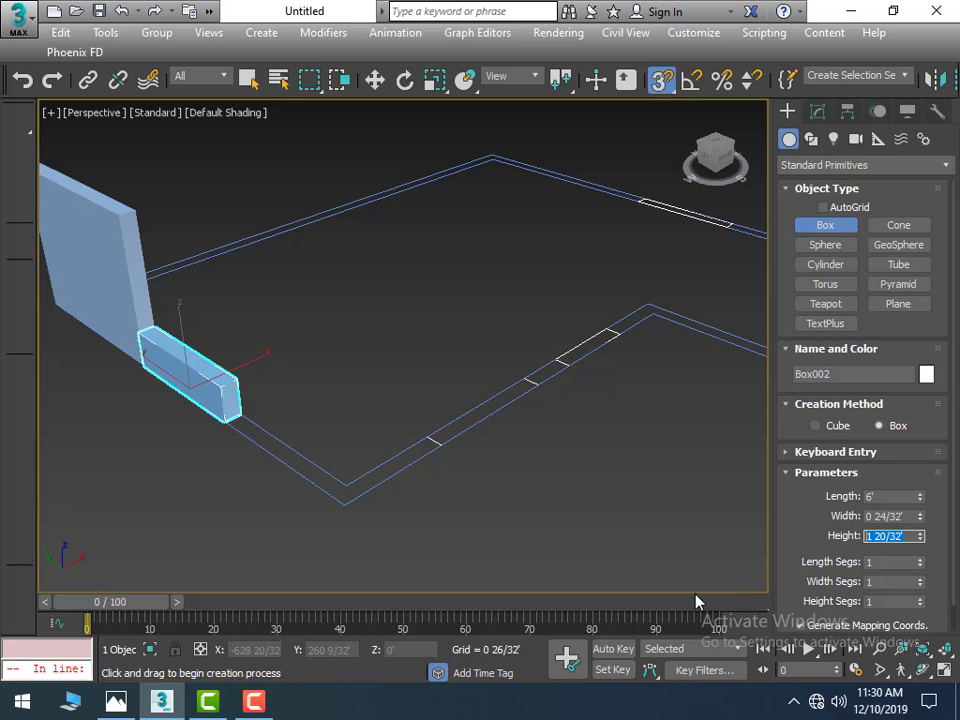
text(3)
key(Return)
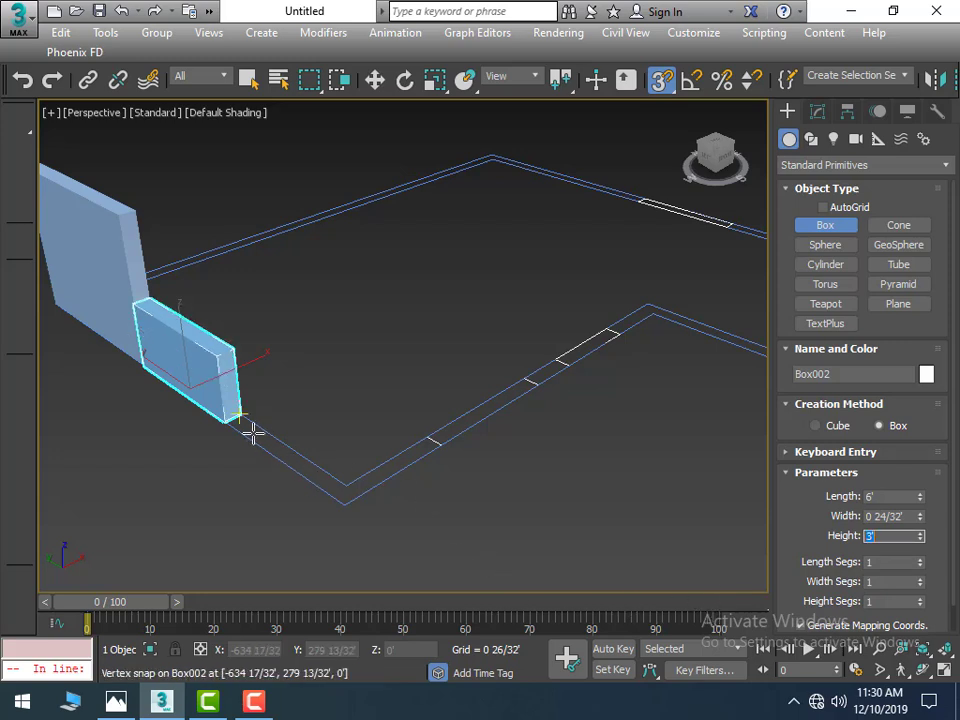
Step: Add two more 7'-high wall boxes along the wall line
drag(228, 422, 342, 487)
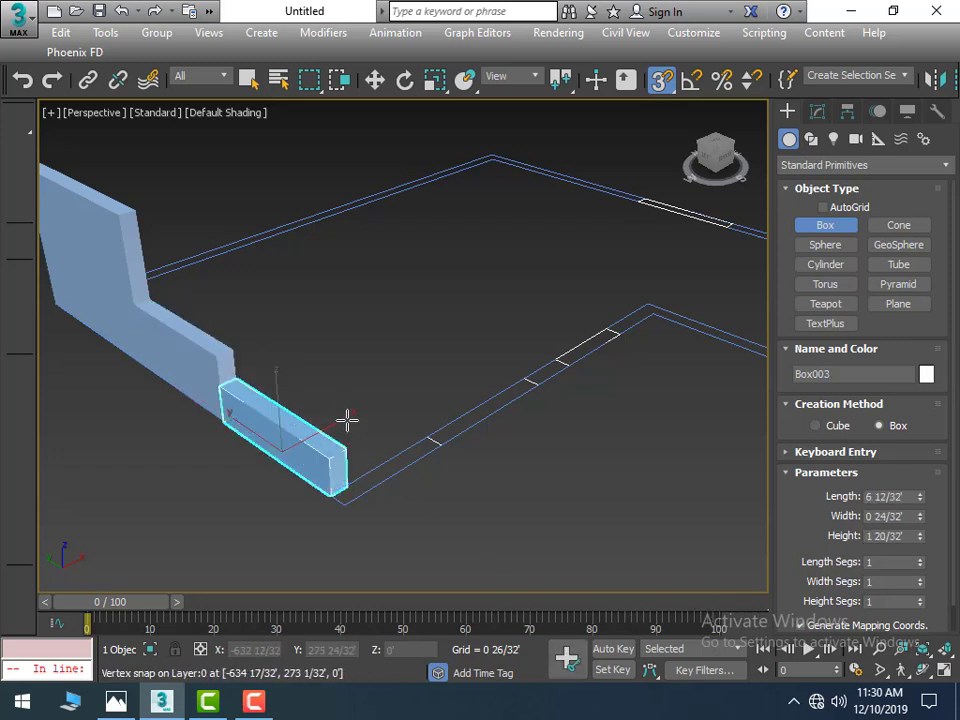
click(883, 536)
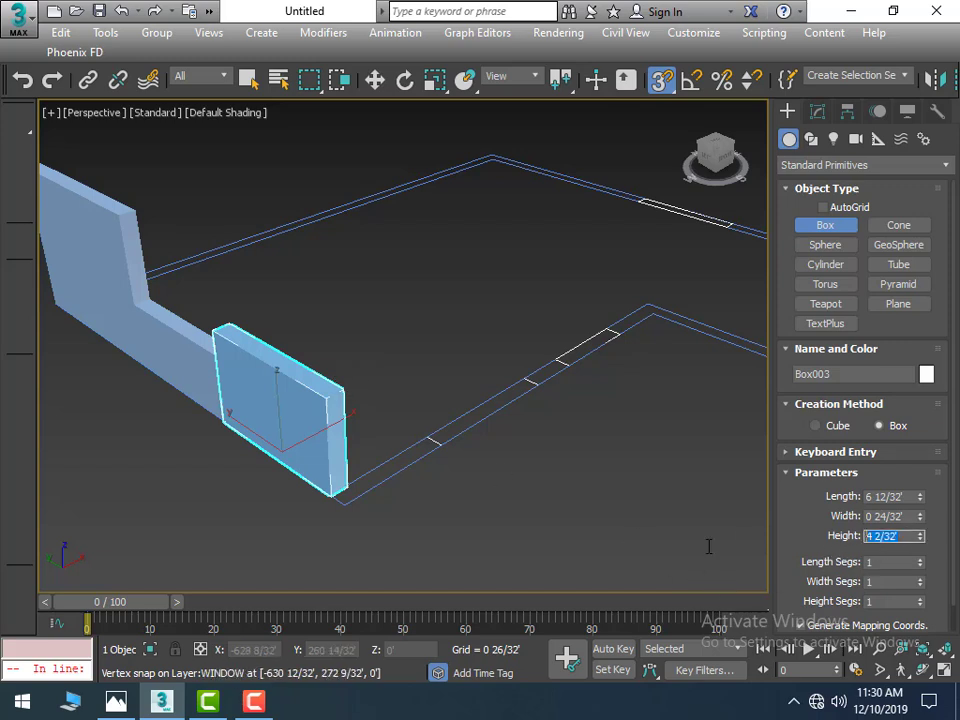
text(7)
key(Return)
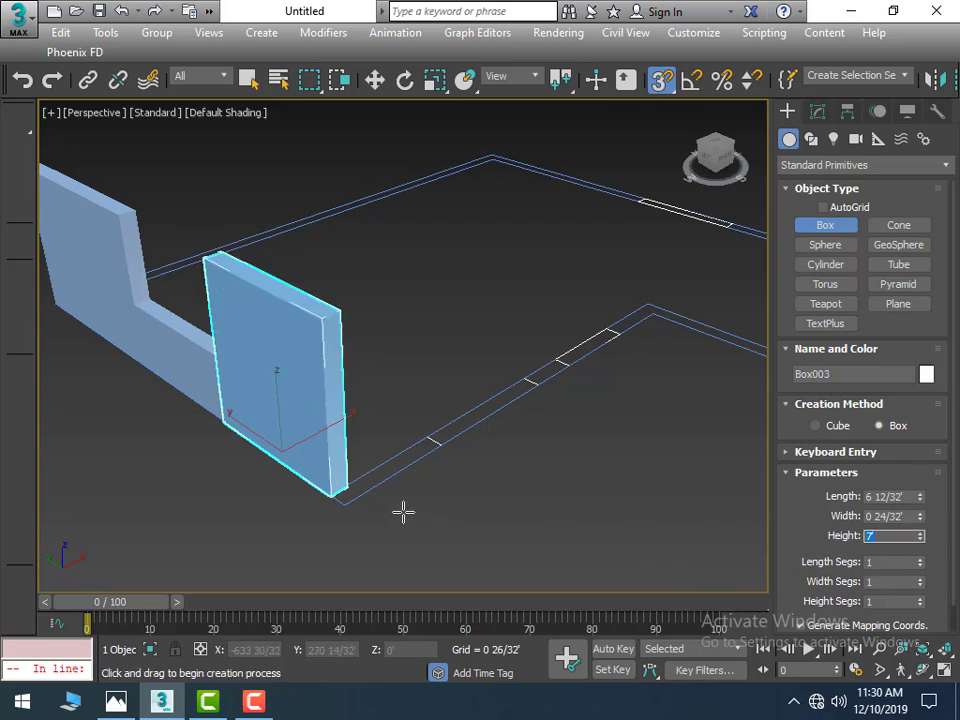
drag(343, 503, 422, 430)
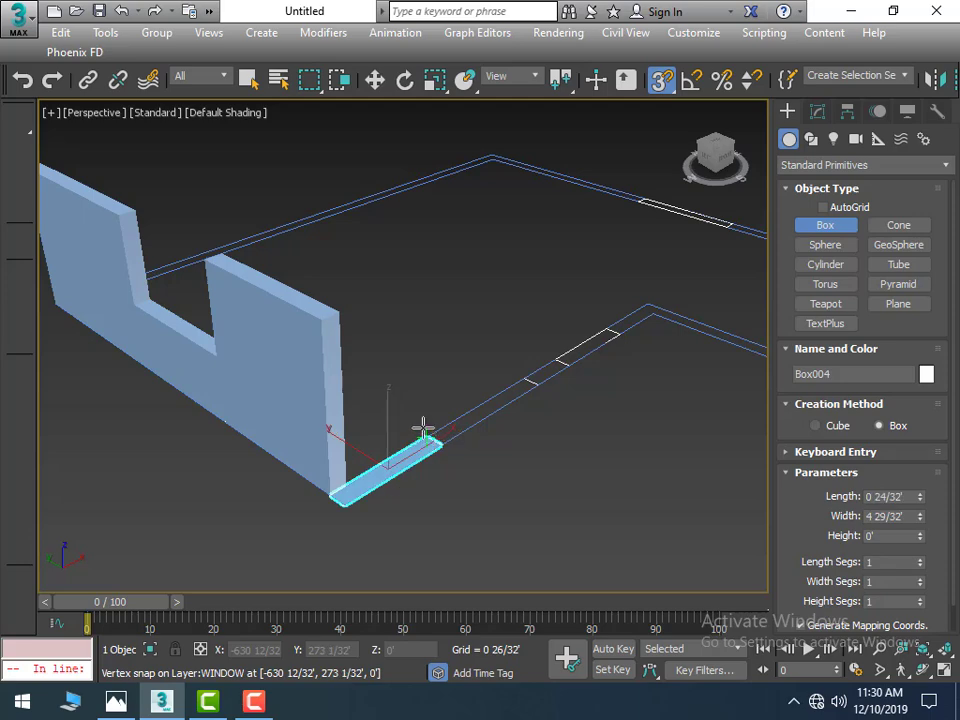
double_click(907, 540)
text(7)
key(Return)
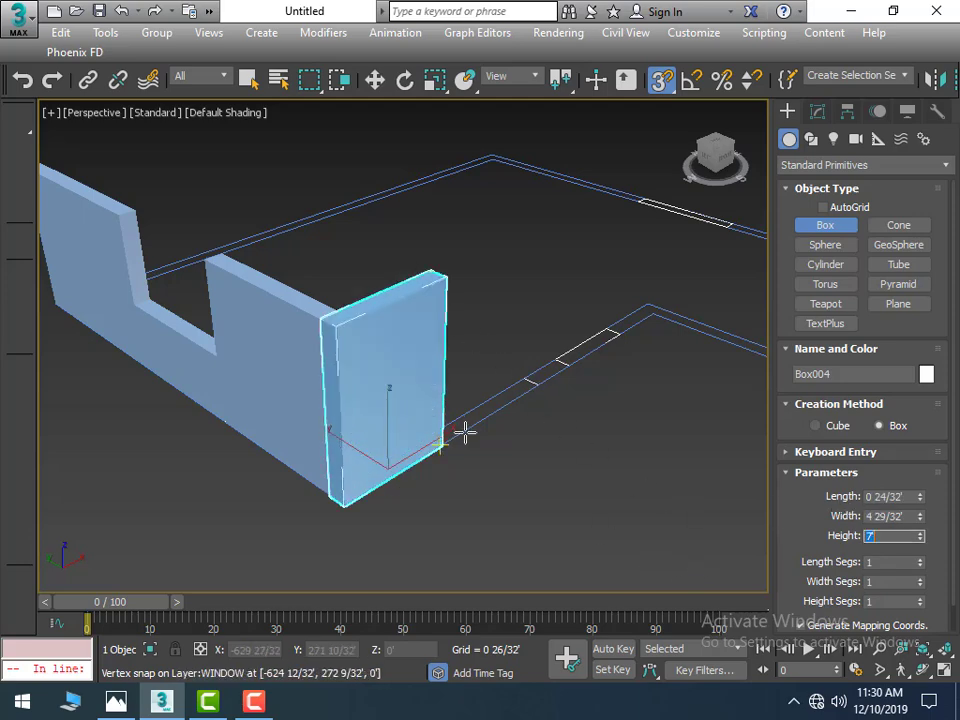
scroll(468, 437, down, 5)
scroll(287, 414, up, 3)
Step: Draw a flat box across the next wall opening and set its height
alt+middle_drag(402, 420, 272, 407)
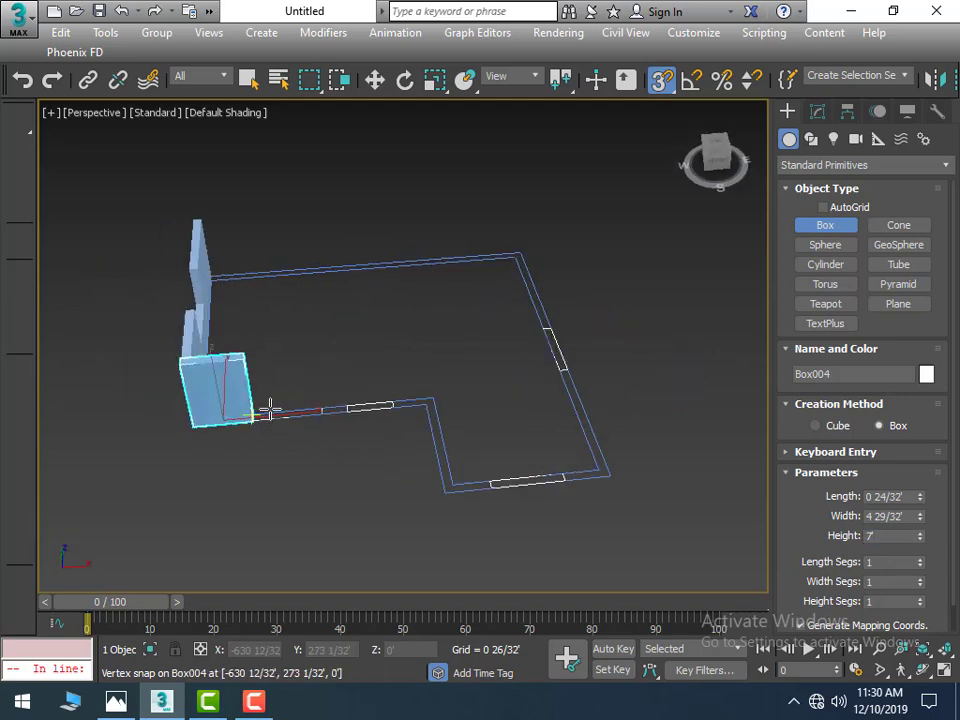
scroll(272, 406, up, 5)
drag(240, 433, 381, 405)
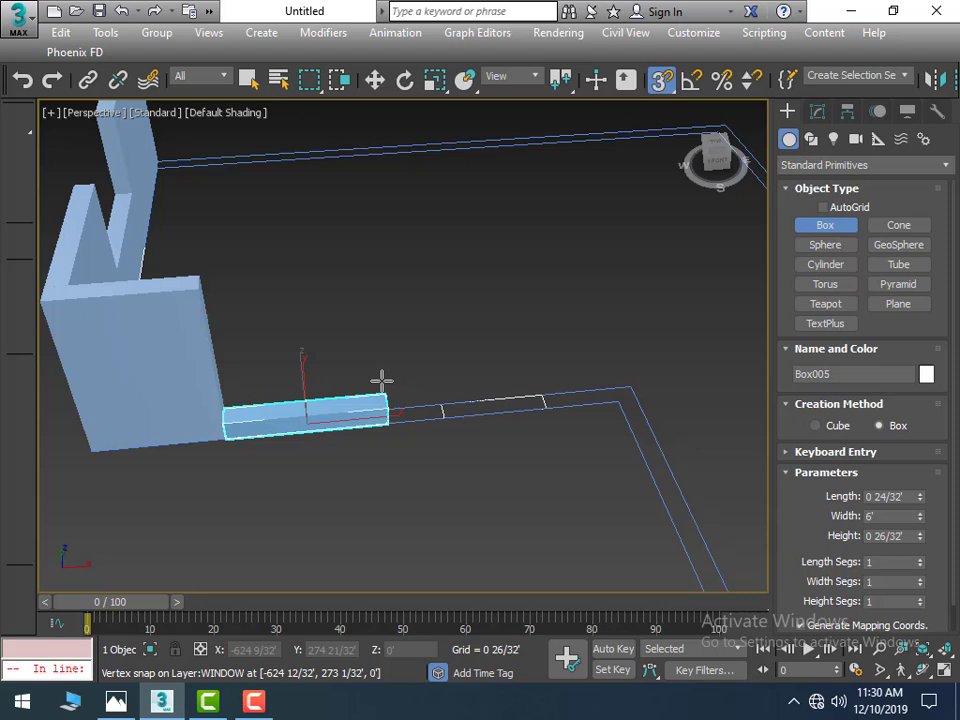
click(381, 380)
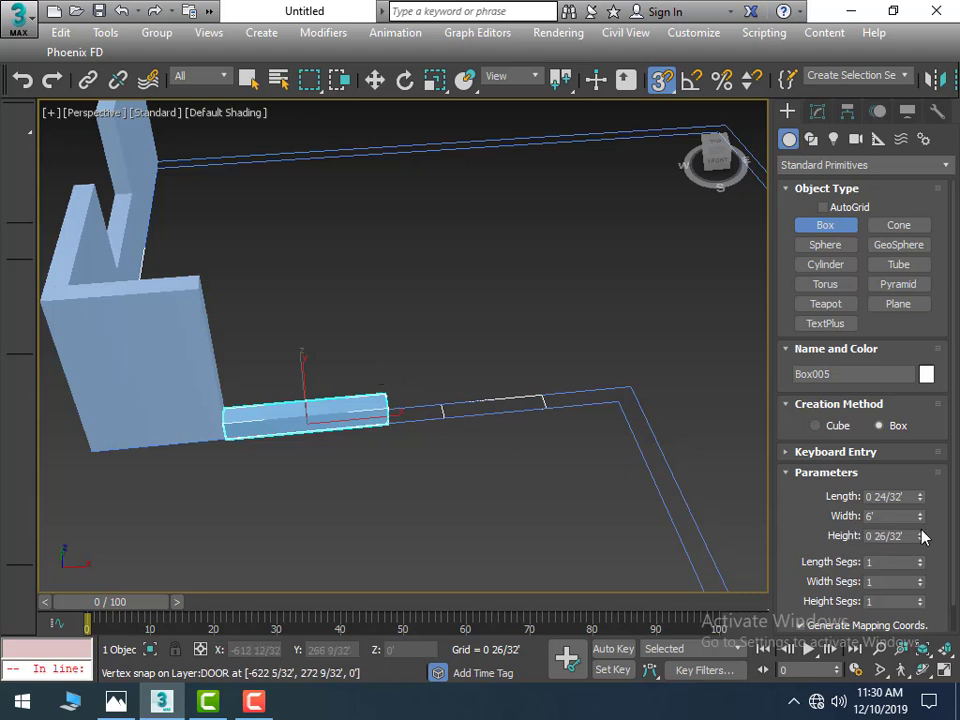
drag(916, 536, 770, 535)
text(3)
key(Return)
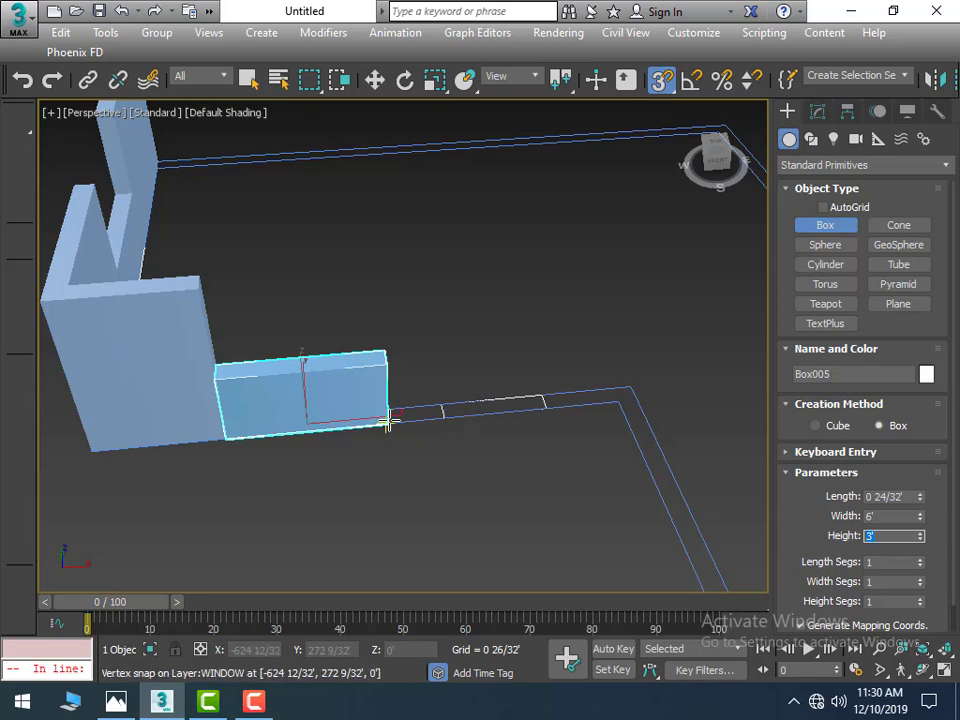
Step: Add a 7'-tall wall box at the sill's end
drag(388, 422, 446, 411)
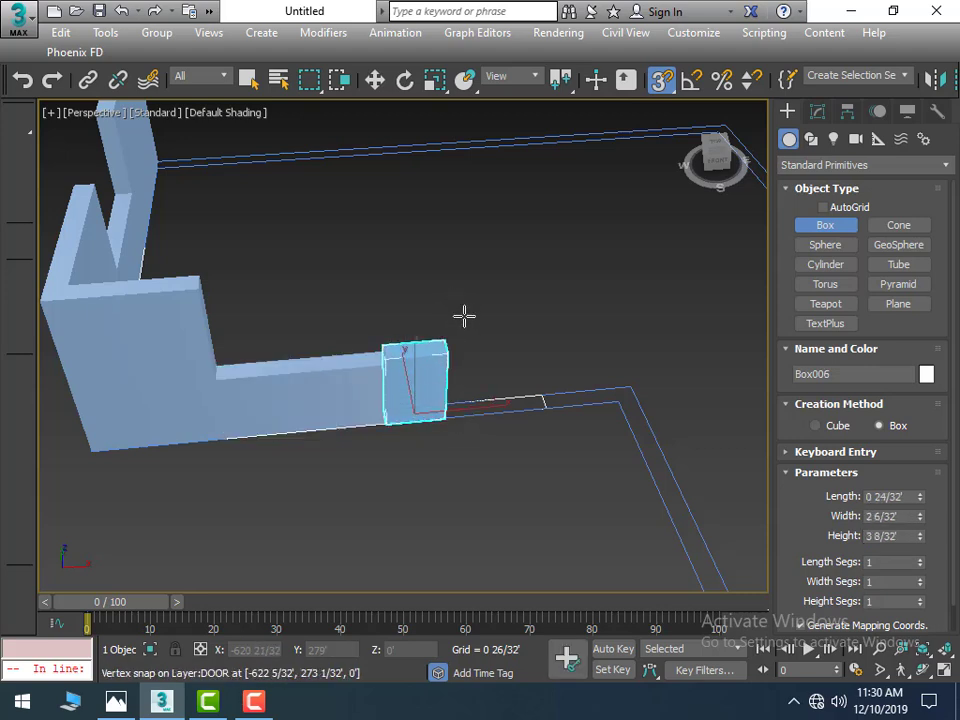
drag(918, 536, 701, 583)
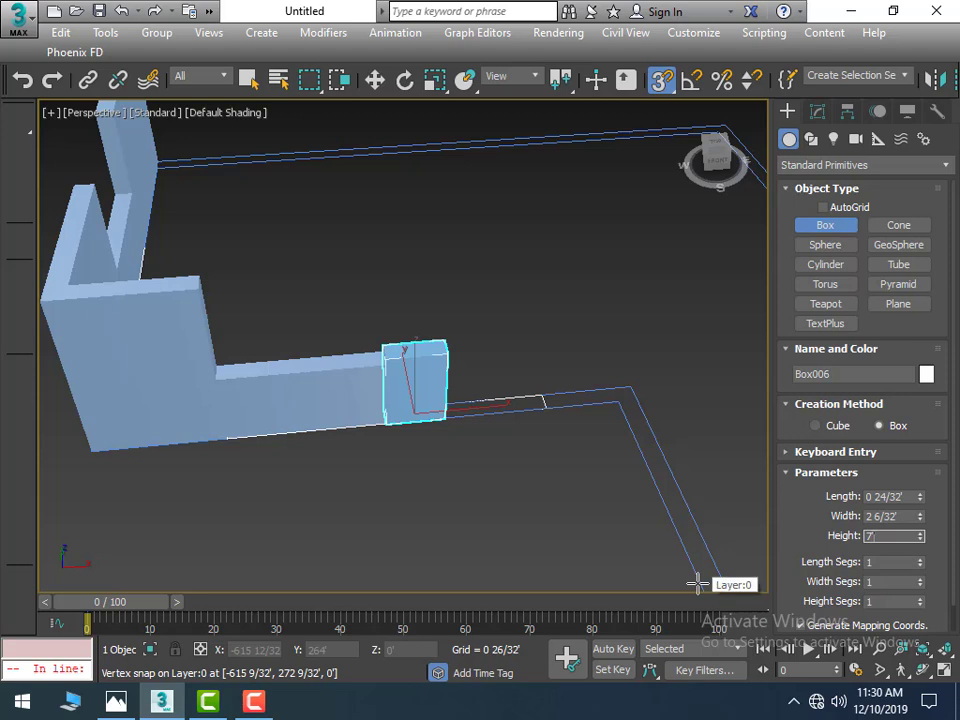
key(Escape)
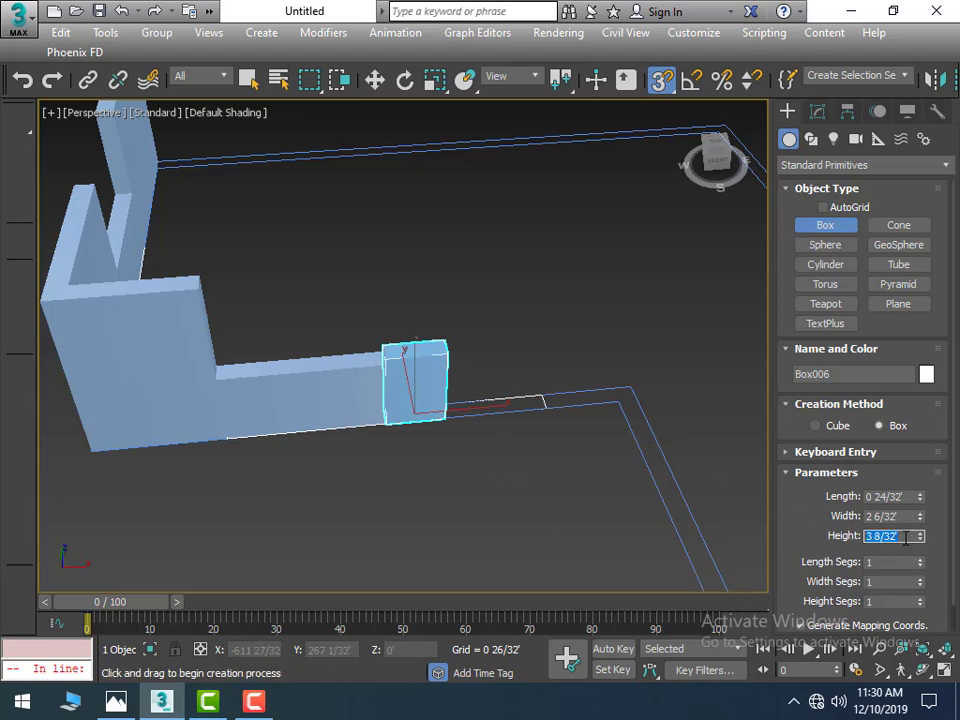
text(7)
key(Return)
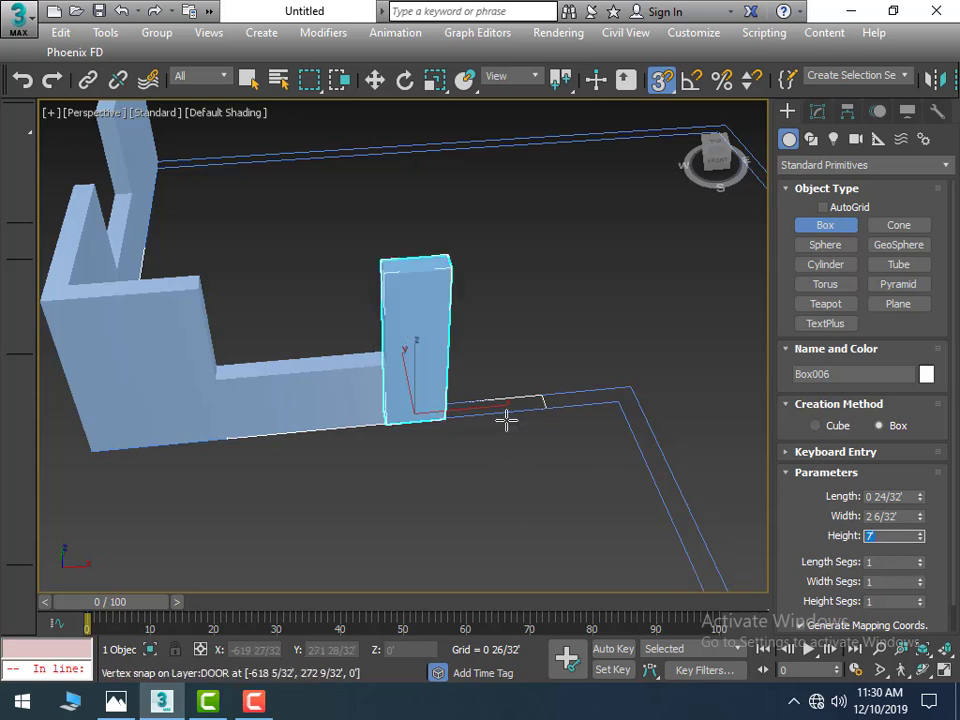
middle_drag(456, 461, 411, 490)
scroll(411, 490, up, 3)
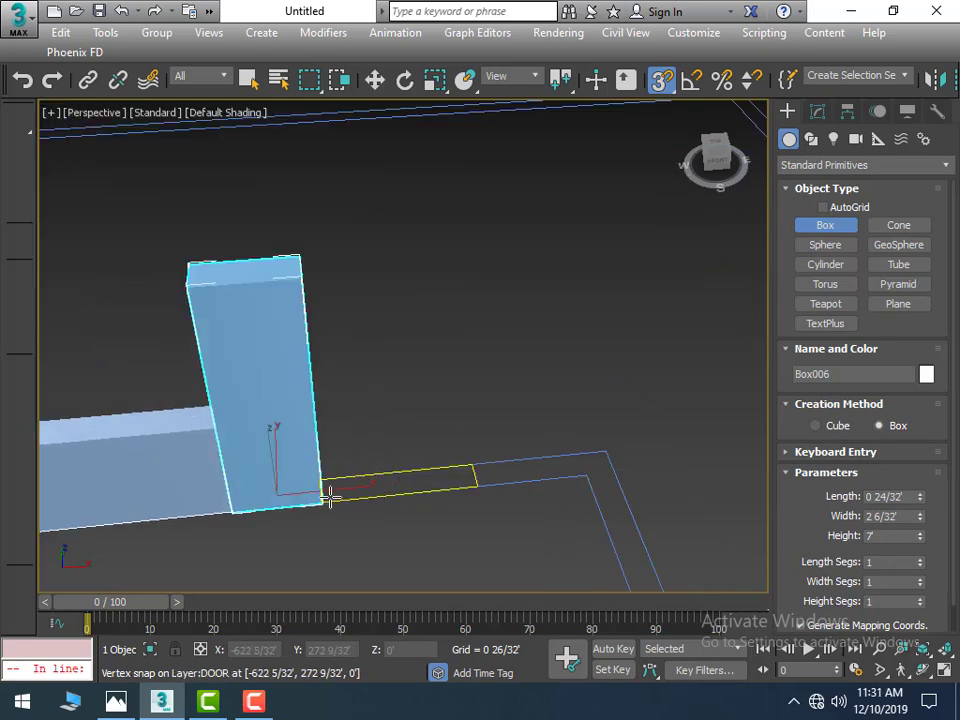
Step: Draw a low 0 16/32'-high sill box along the next opening
drag(324, 505, 446, 461)
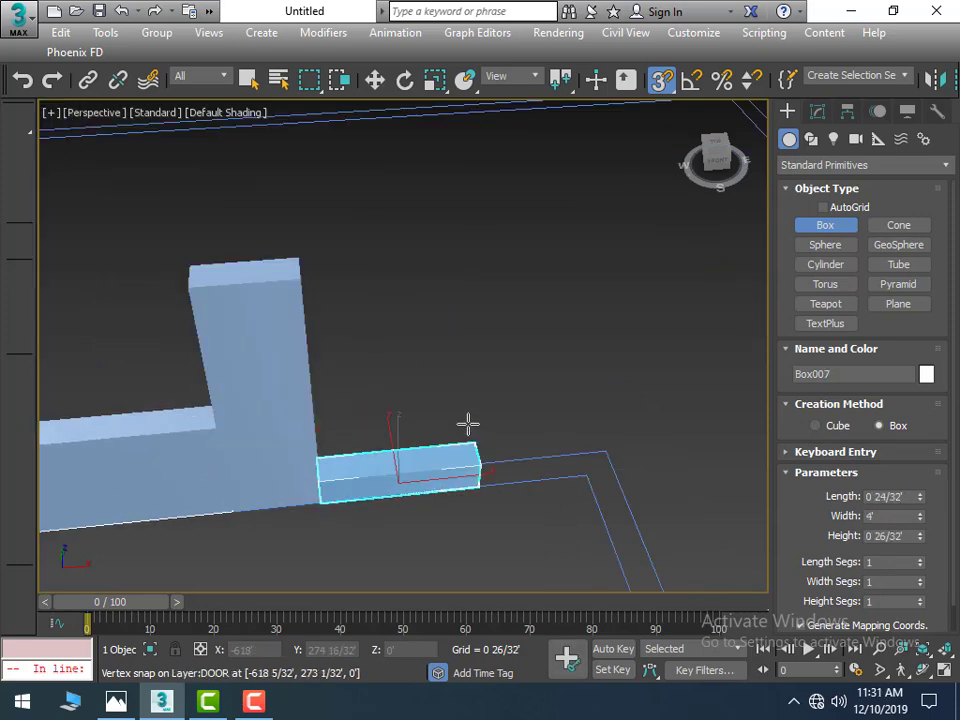
click(467, 424)
double_click(889, 538)
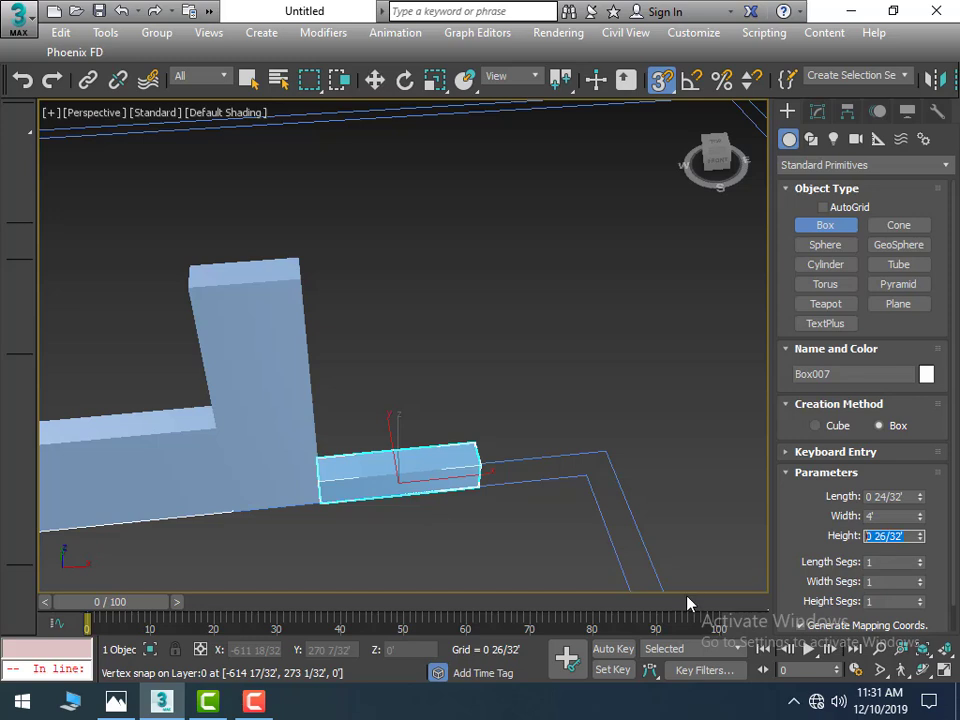
text(6")
key(Return)
Step: Add Box008 as the next 7'-high wall piece along the outline
mouse_move(570, 523)
middle_down()
mouse_move(482, 456)
mouse_move(430, 450)
middle_up()
mouse_move(430, 450)
mouse_down()
mouse_move(497, 435)
mouse_move(528, 415)
mouse_up()
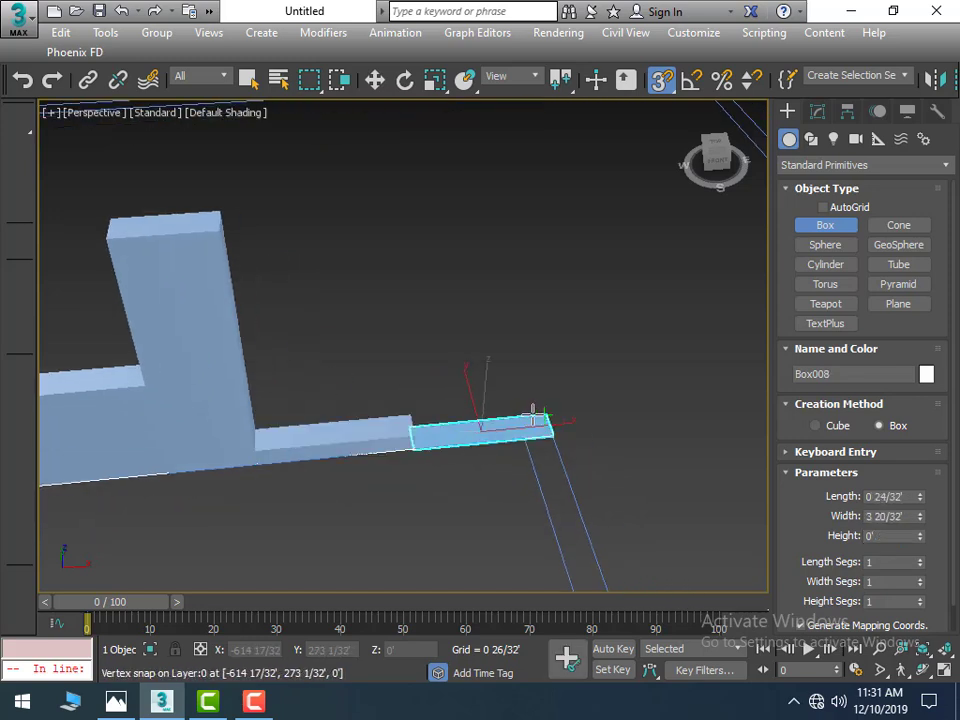
click(478, 231)
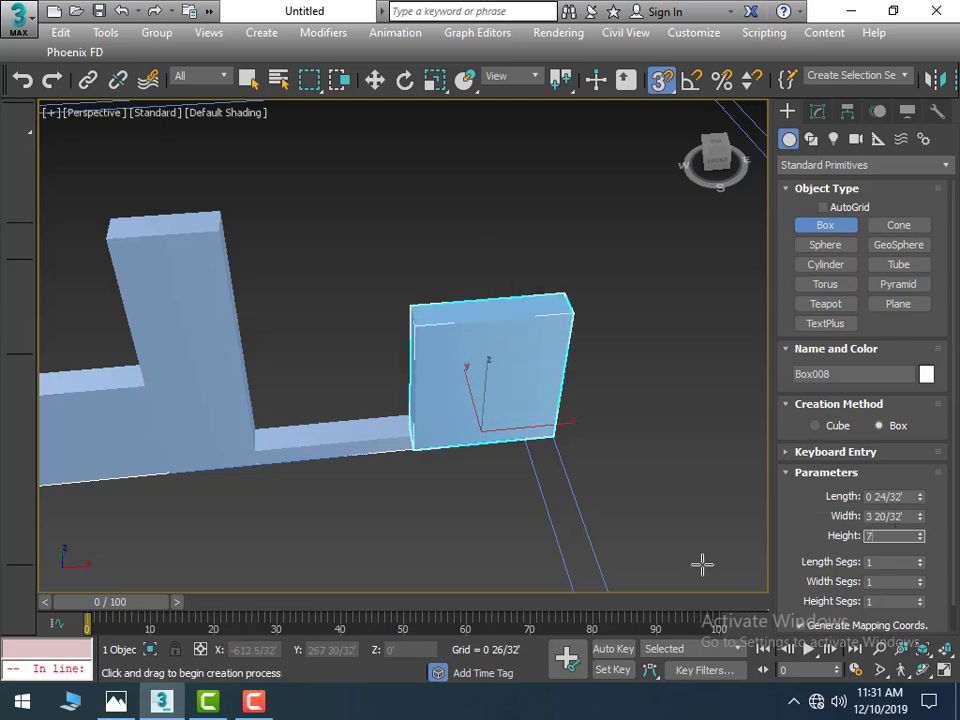
text(7)
key(Return)
Step: Build two 7'-tall wall boxes around the next corner of the plan
middle_drag(533, 486, 377, 420)
scroll(356, 441, down, 3)
scroll(356, 441, down, 3)
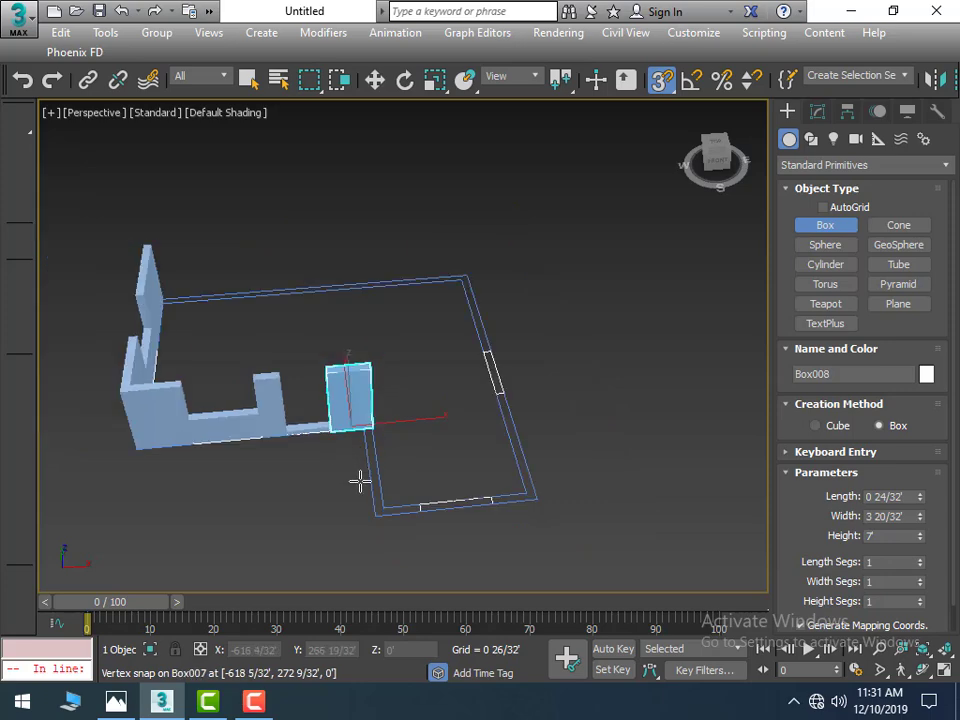
alt+middle_drag(368, 504, 435, 502)
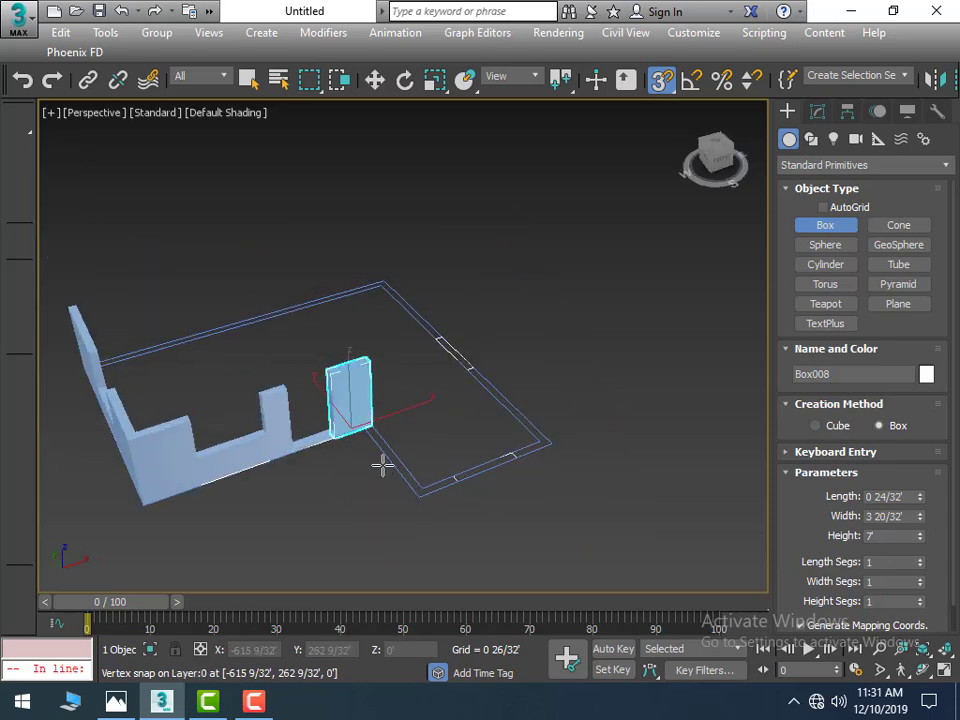
scroll(383, 465, up, 3)
drag(354, 395, 497, 536)
click(531, 364)
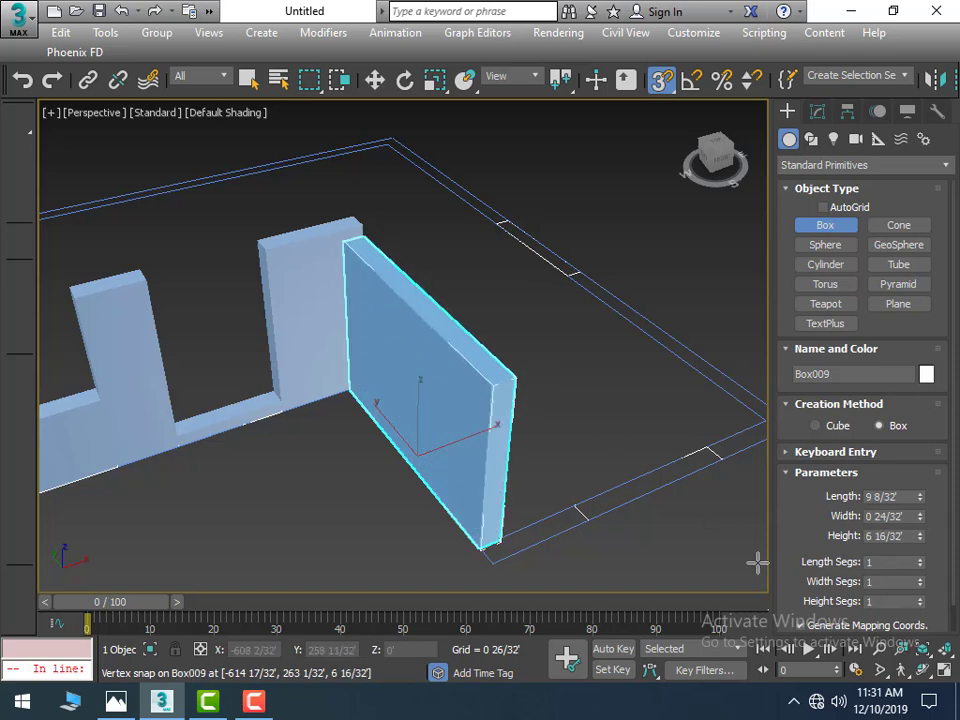
double_click(912, 537)
text(7)
key(Return)
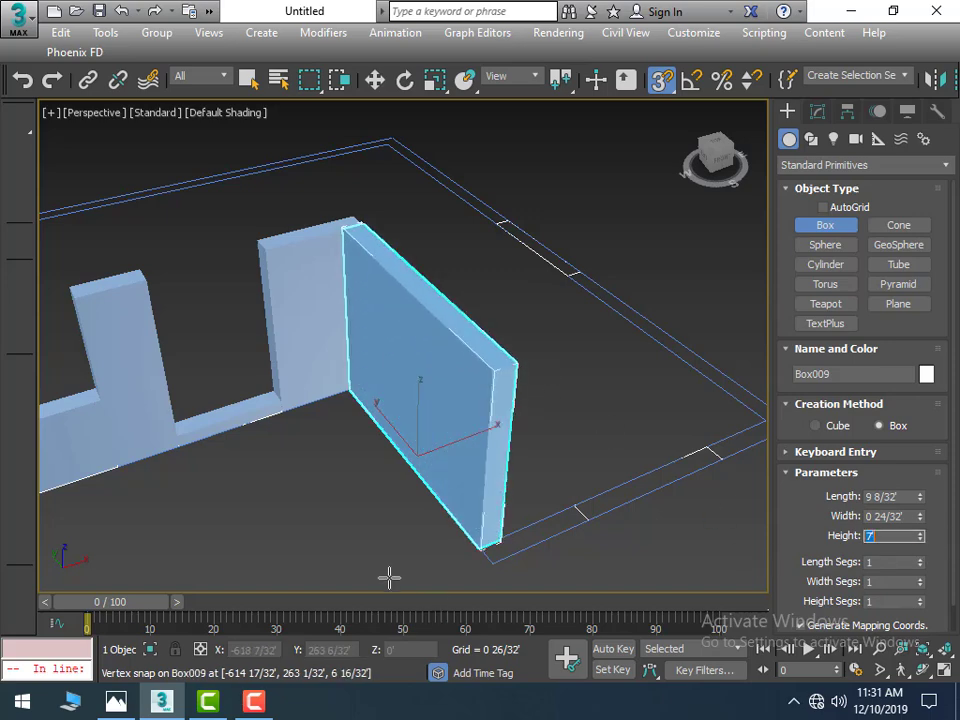
middle_drag(388, 574, 251, 516)
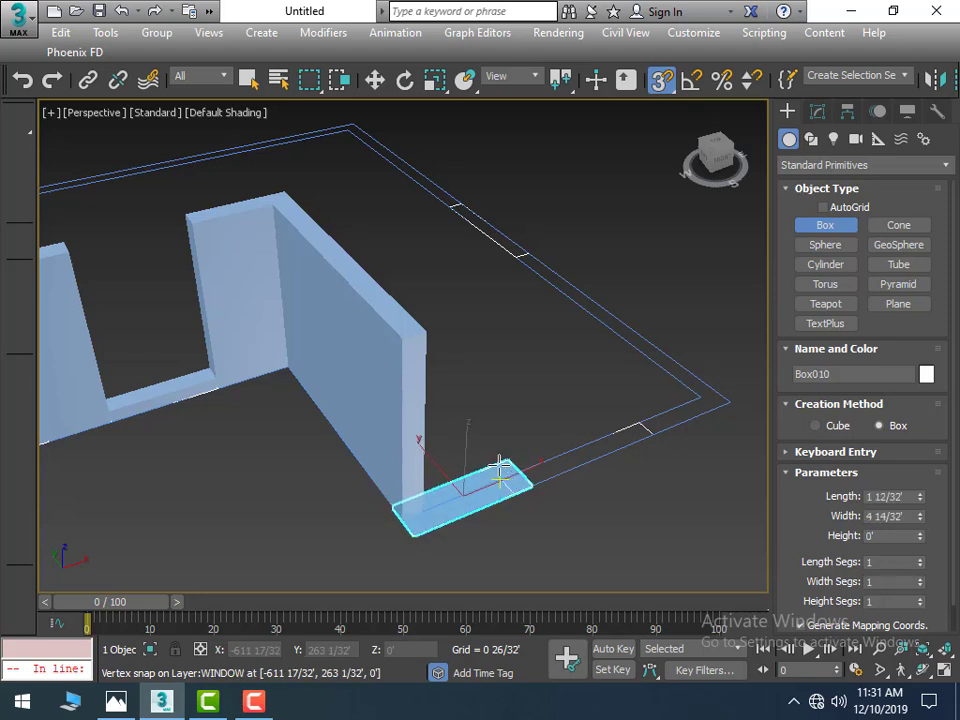
drag(418, 535, 486, 439)
click(503, 375)
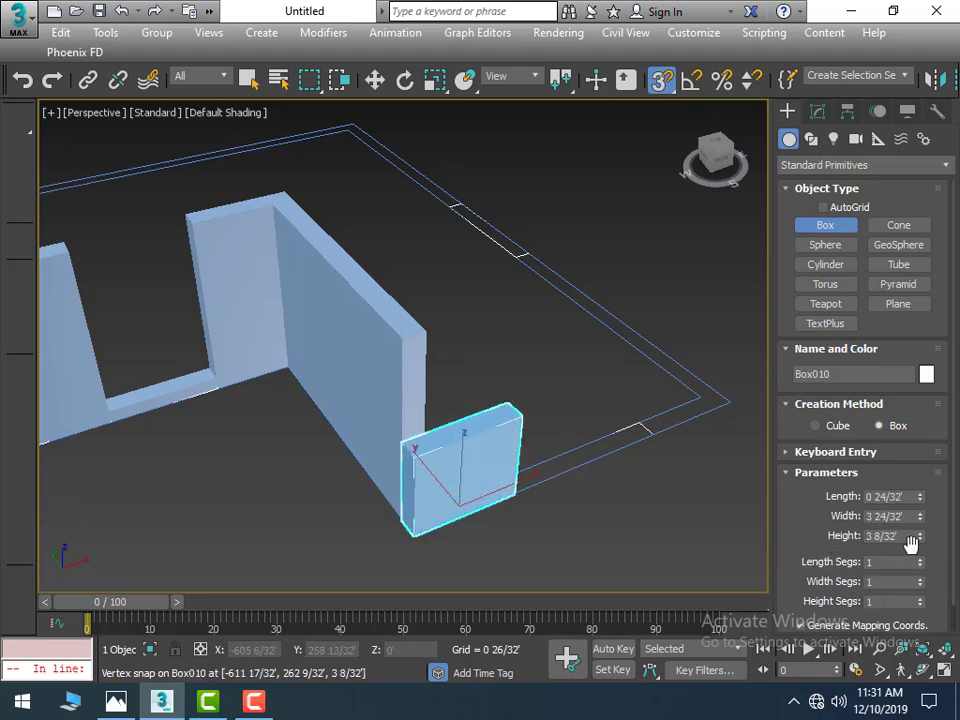
double_click(897, 535)
text(7)
key(Return)
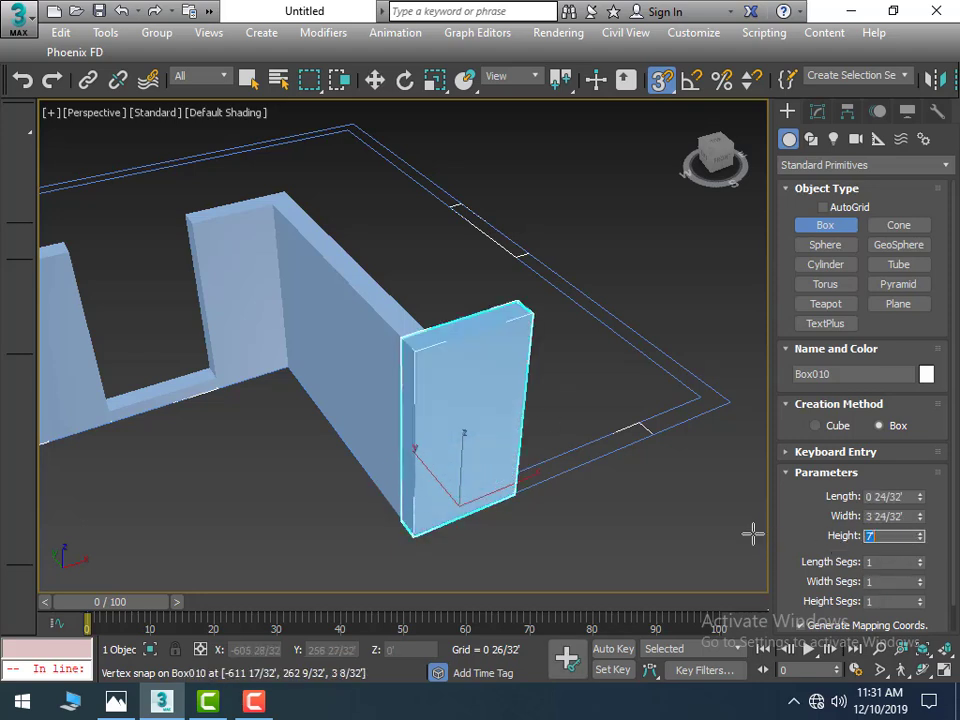
Step: Add a 3' sill piece and a 7' wall box from its end
middle_drag(630, 494, 392, 510)
drag(343, 508, 475, 443)
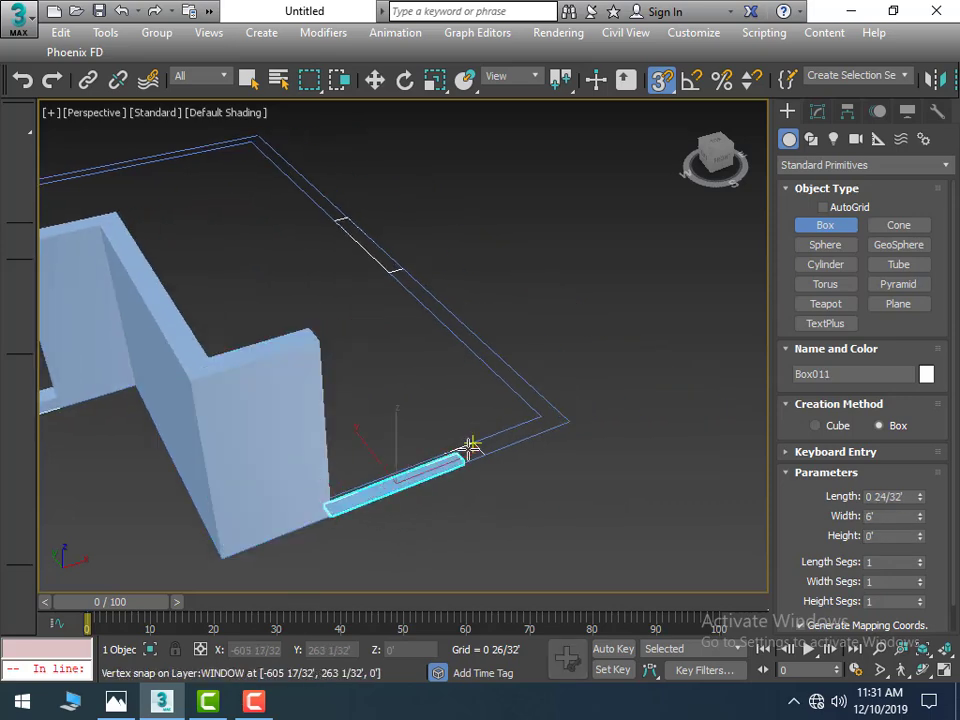
click(548, 451)
text(3)
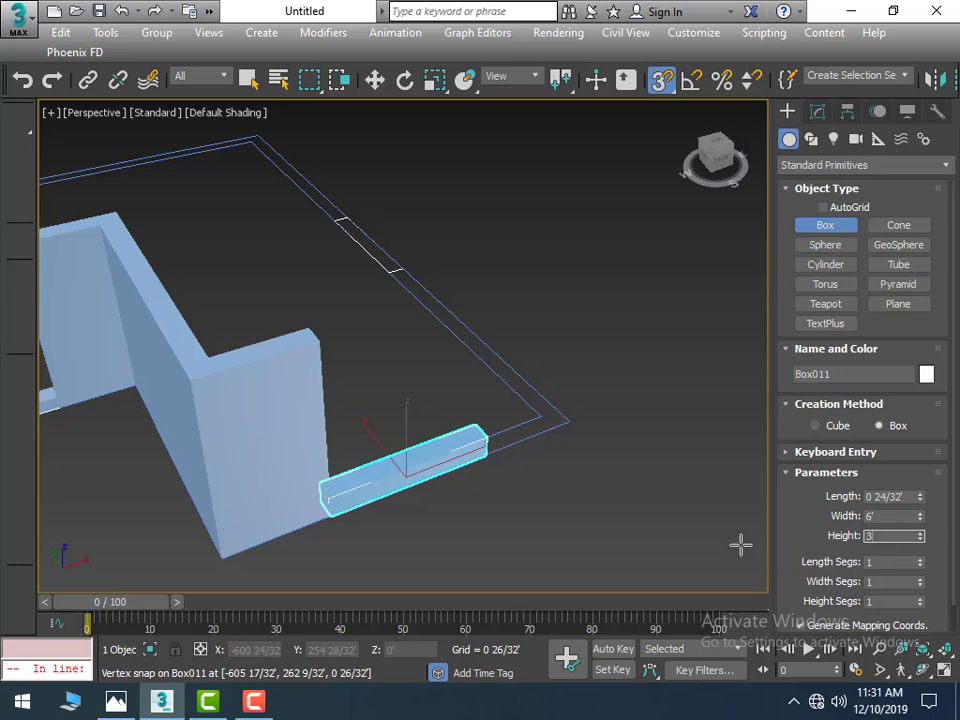
key(Return)
mouse_move(694, 523)
alt+middle_down()
mouse_move(583, 480)
mouse_move(609, 484)
mouse_move(591, 501)
mouse_move(519, 491)
alt+middle_up()
scroll(512, 482, up, 2)
scroll(474, 416, up, 3)
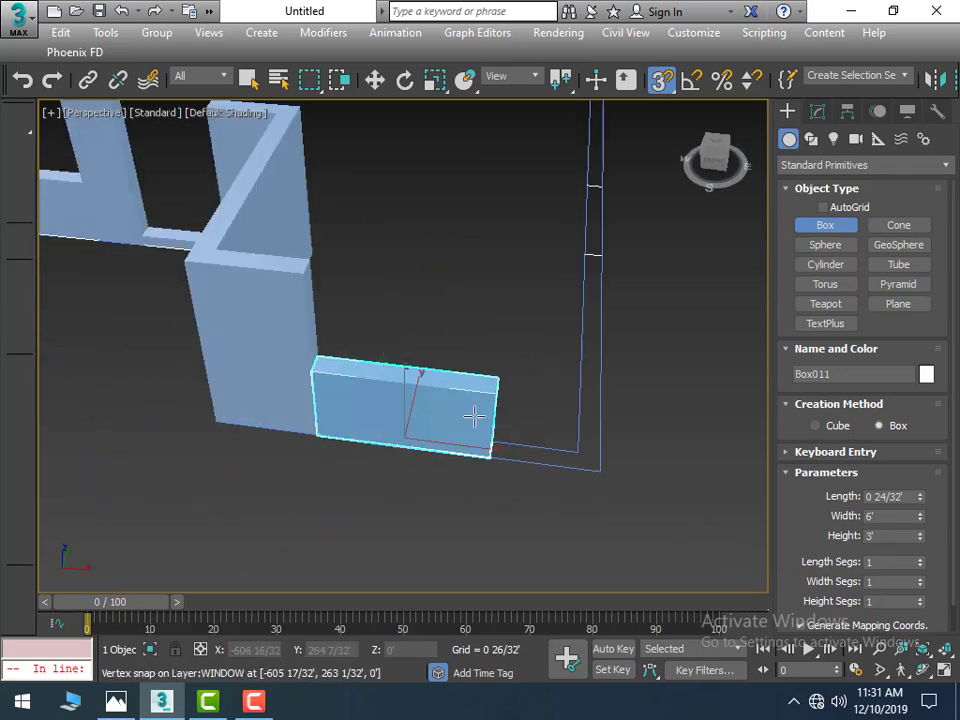
drag(490, 456, 574, 448)
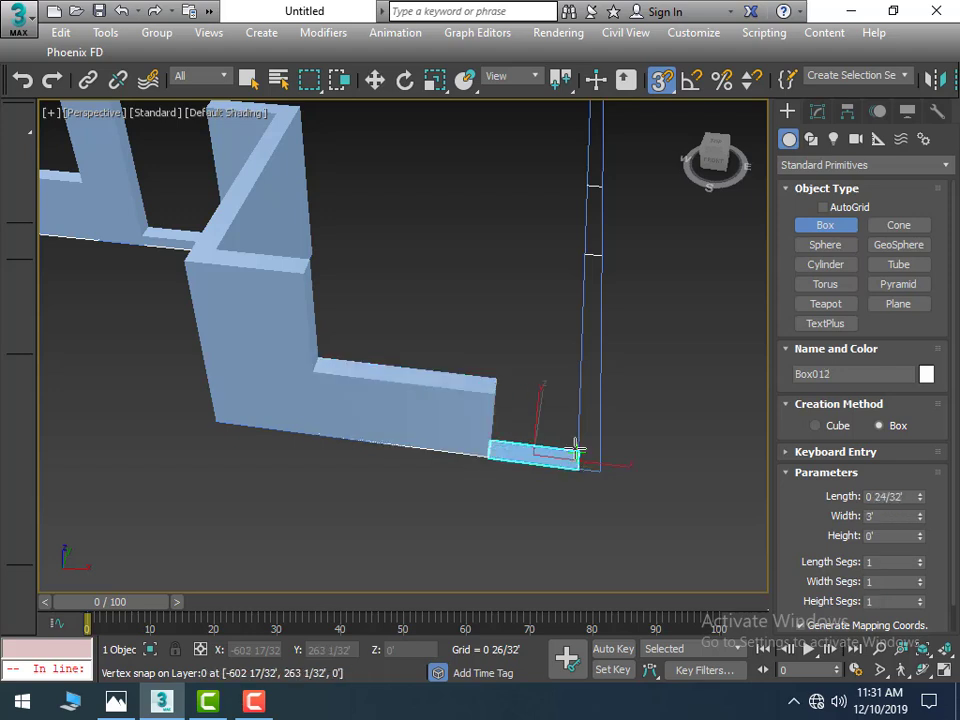
click(545, 368)
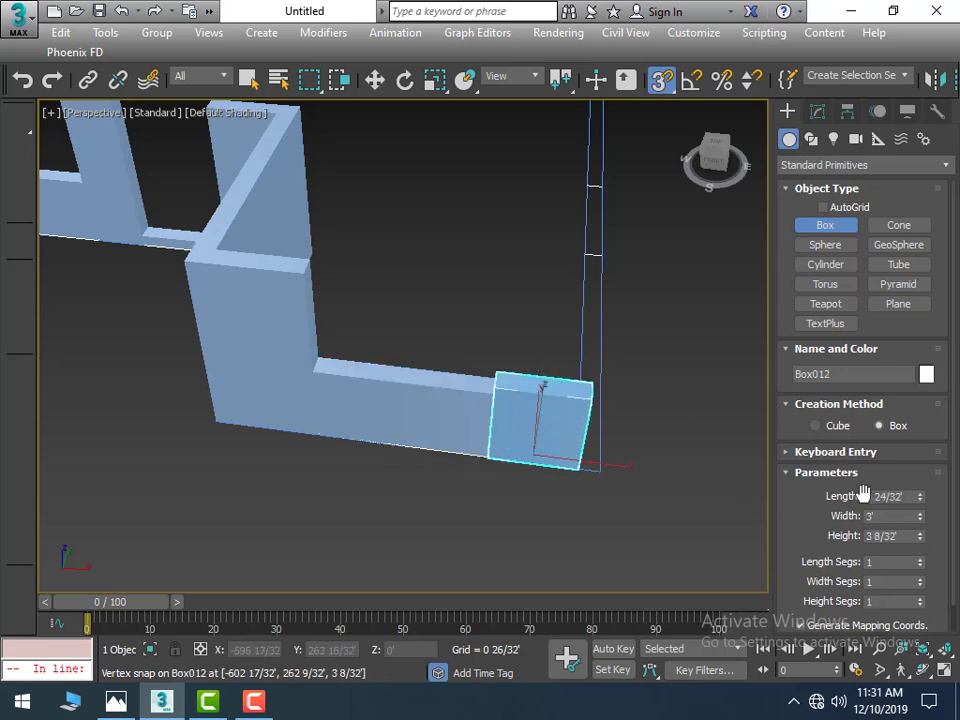
double_click(900, 535)
text(7')
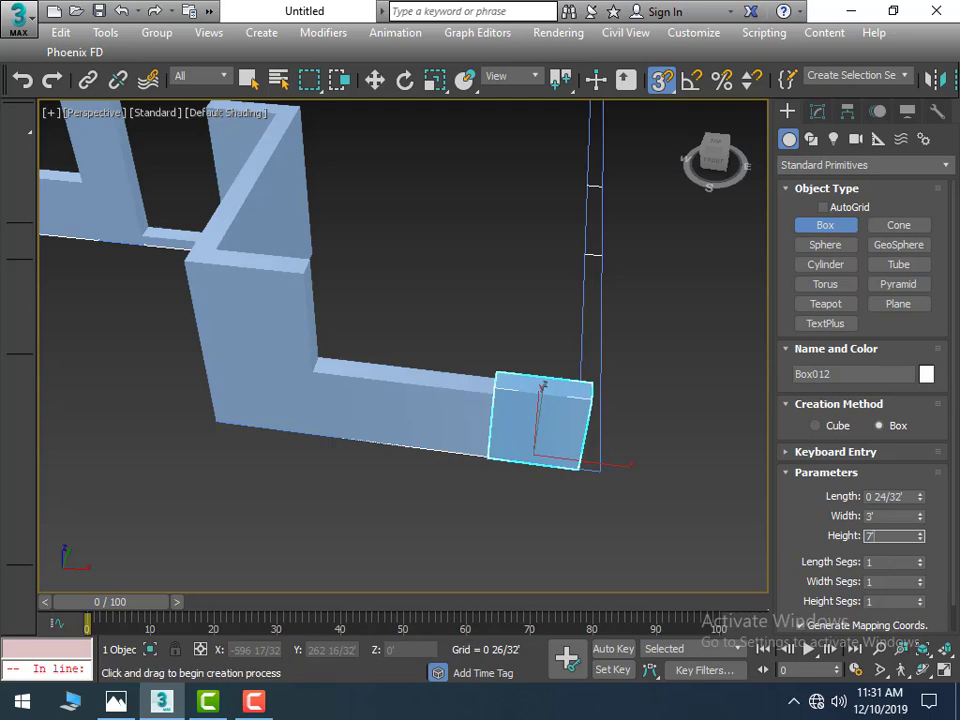
key(Return)
Step: Raise another 7'-high wall along the floor edge
scroll(476, 516, down, 4)
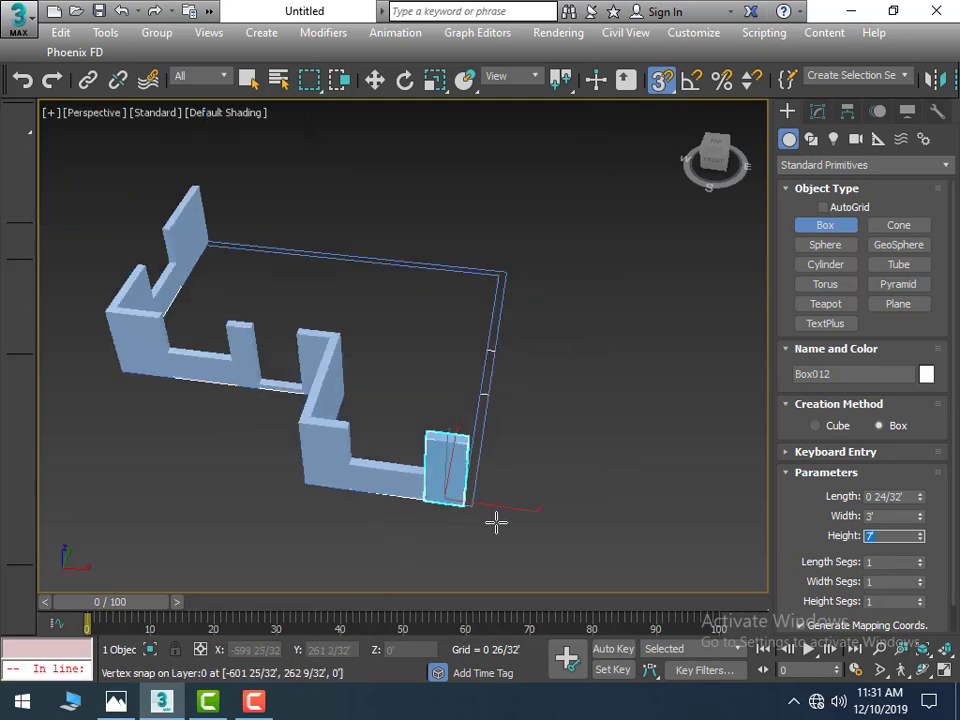
alt+middle_drag(468, 520, 360, 499)
scroll(360, 499, up, 2)
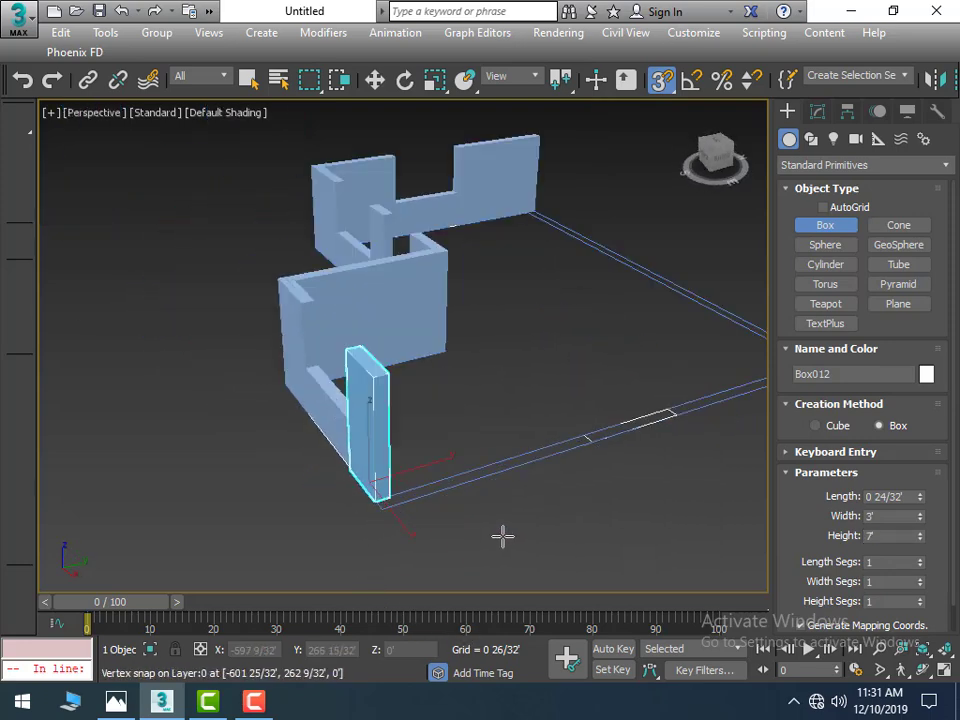
drag(399, 515, 580, 435)
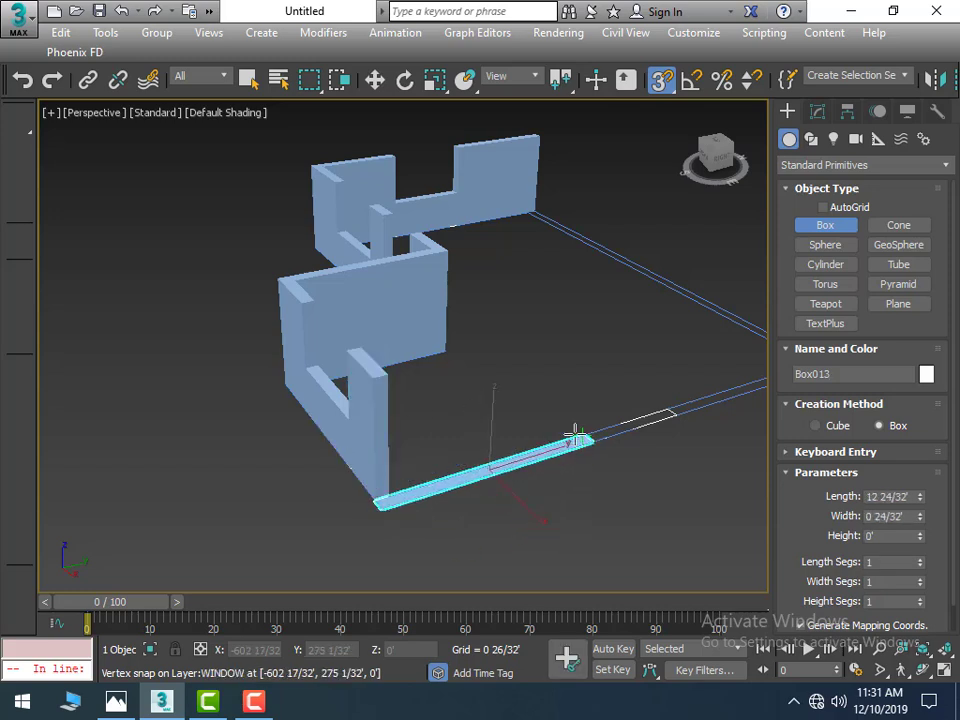
click(565, 360)
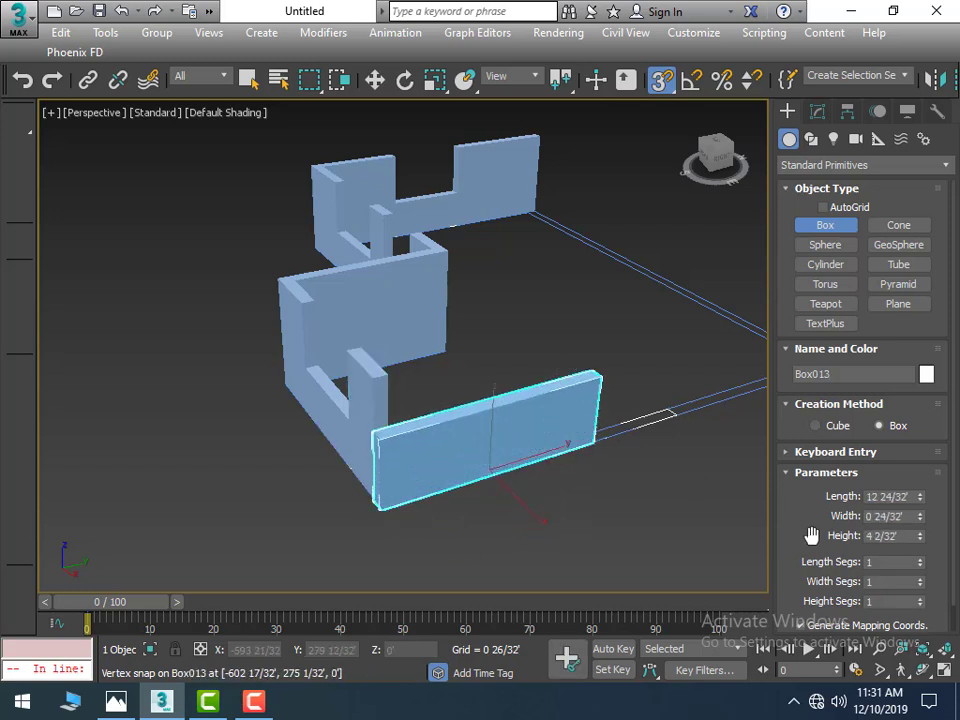
double_click(912, 536)
text(7)
key(Return)
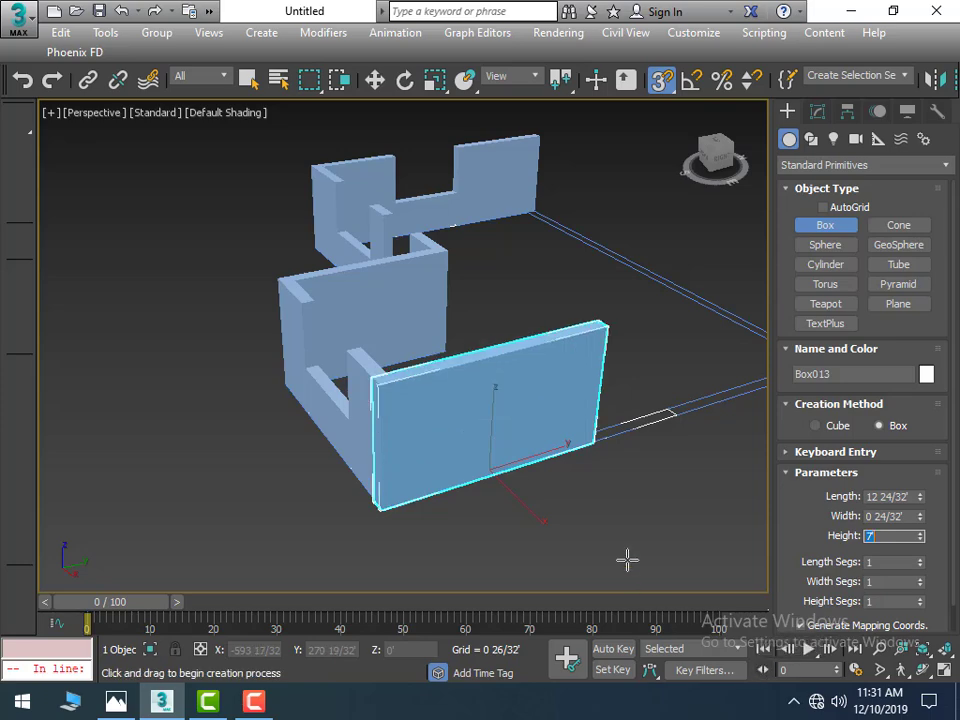
Step: Add a 3' sill box and a 7' wall running to the far corner
scroll(519, 540, up, 1)
scroll(495, 407, up, 2)
scroll(560, 408, up, 1)
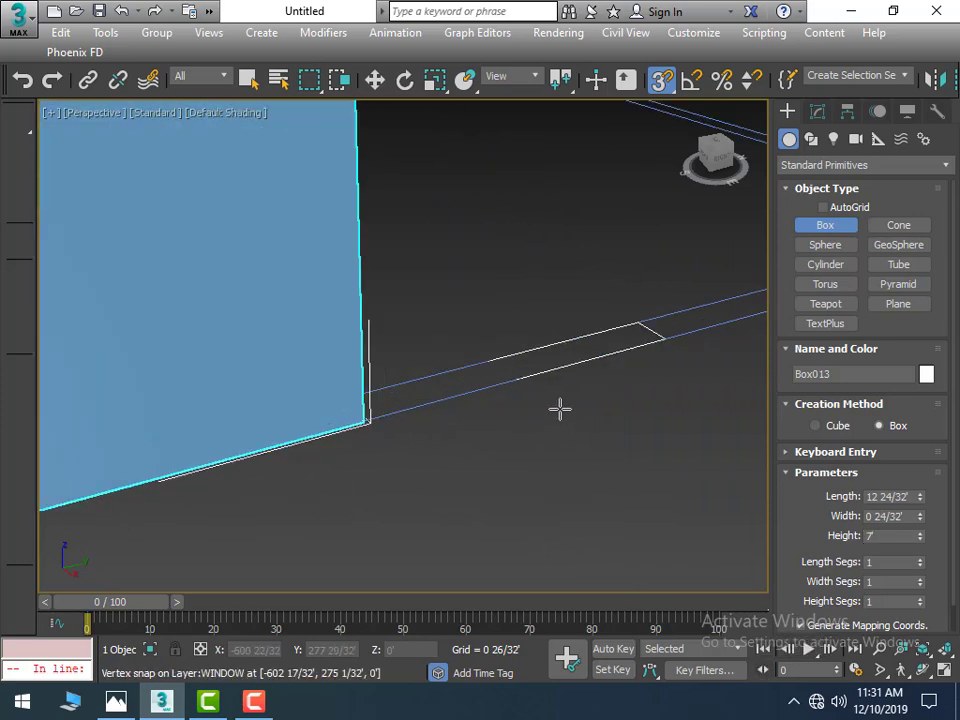
drag(328, 450, 589, 343)
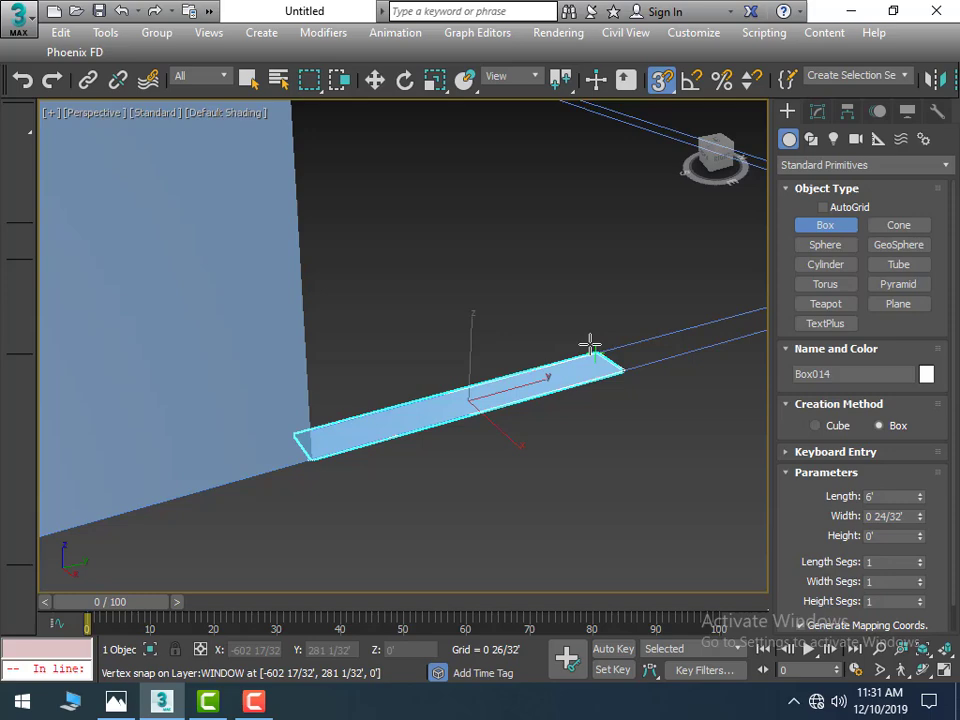
double_click(905, 537)
text(3)
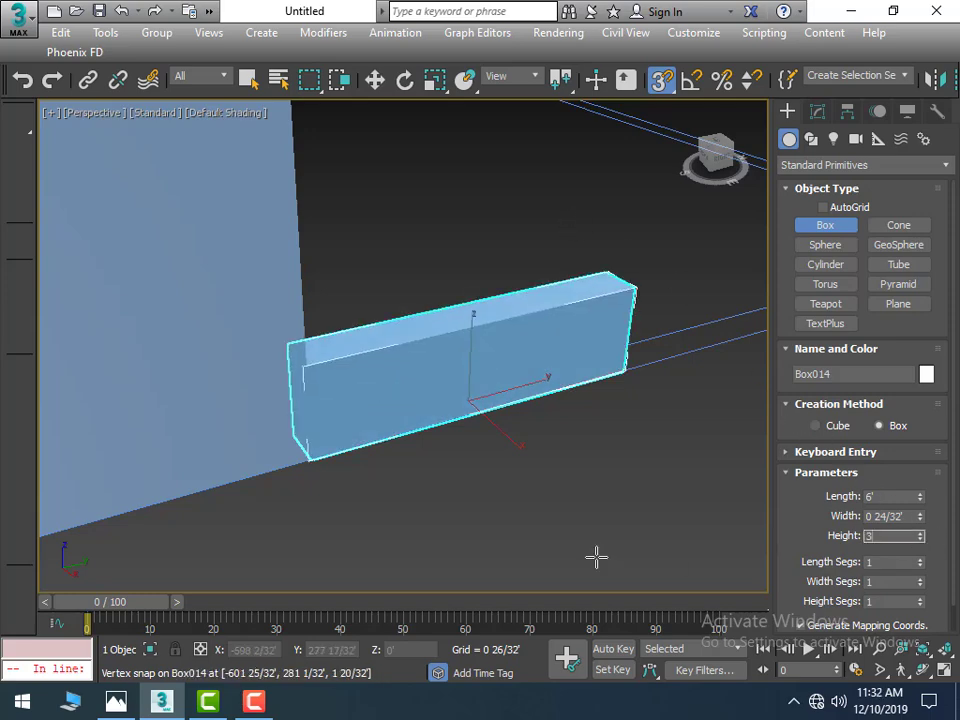
key(Return)
scroll(581, 553, down, 5)
middle_drag(574, 521, 321, 529)
scroll(348, 487, up, 3)
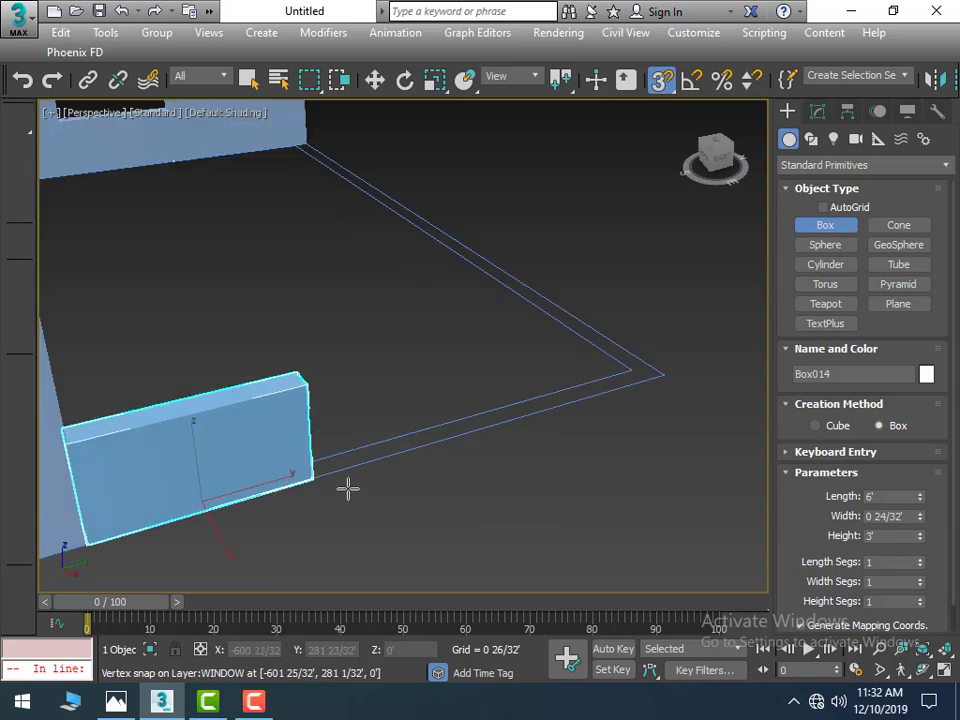
drag(313, 478, 652, 377)
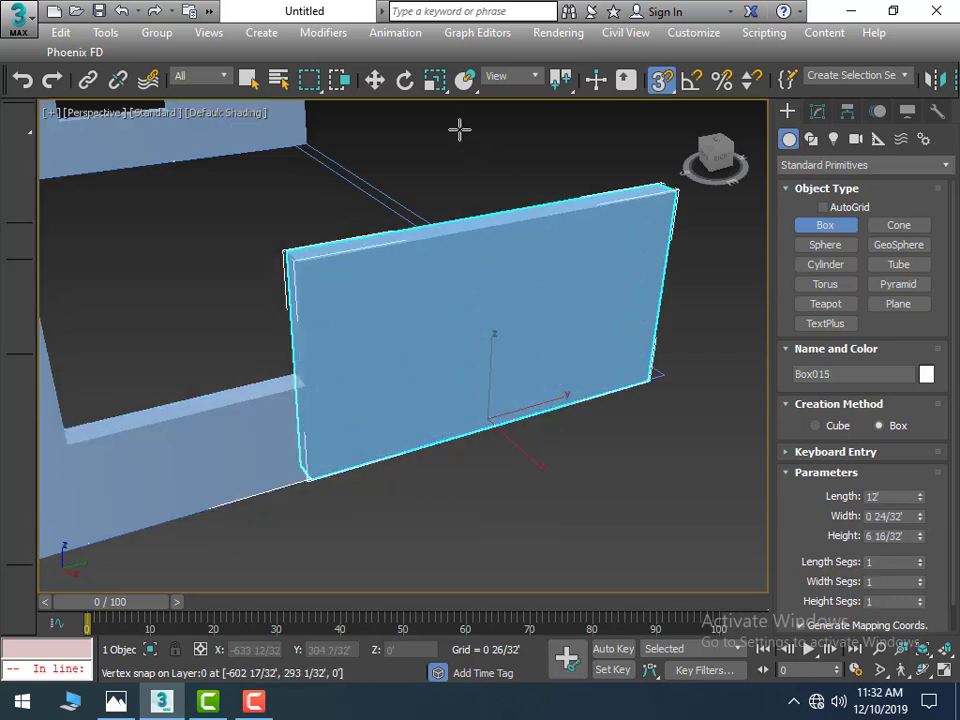
double_click(905, 536)
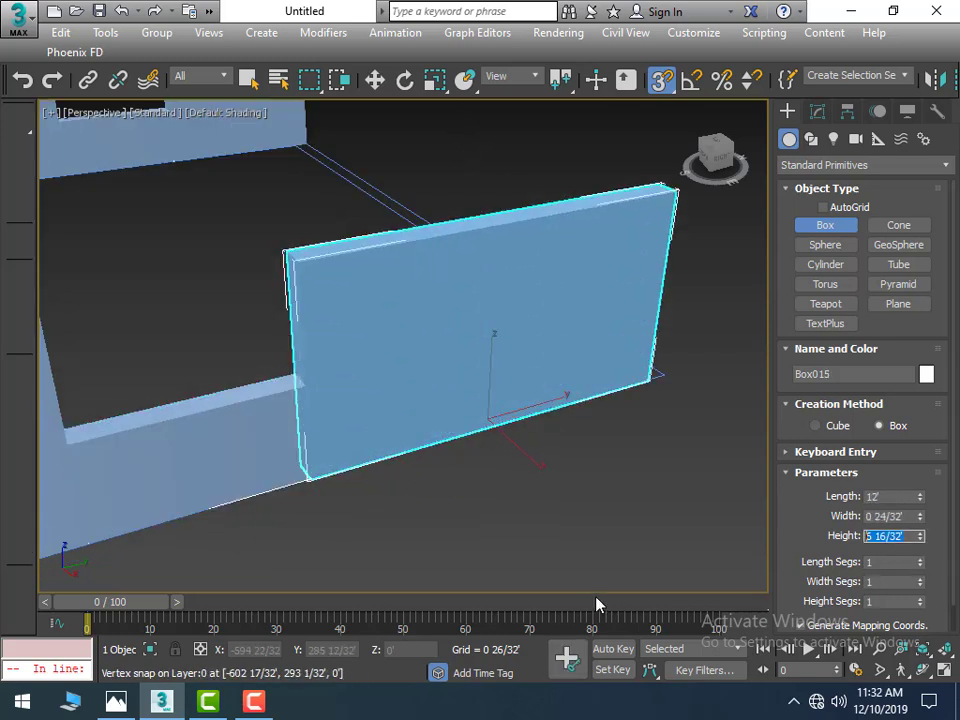
text(7)
key(Return)
Step: Draw the long front wall Box016, 32 24/32' wide and 7' high
scroll(455, 562, down, 5)
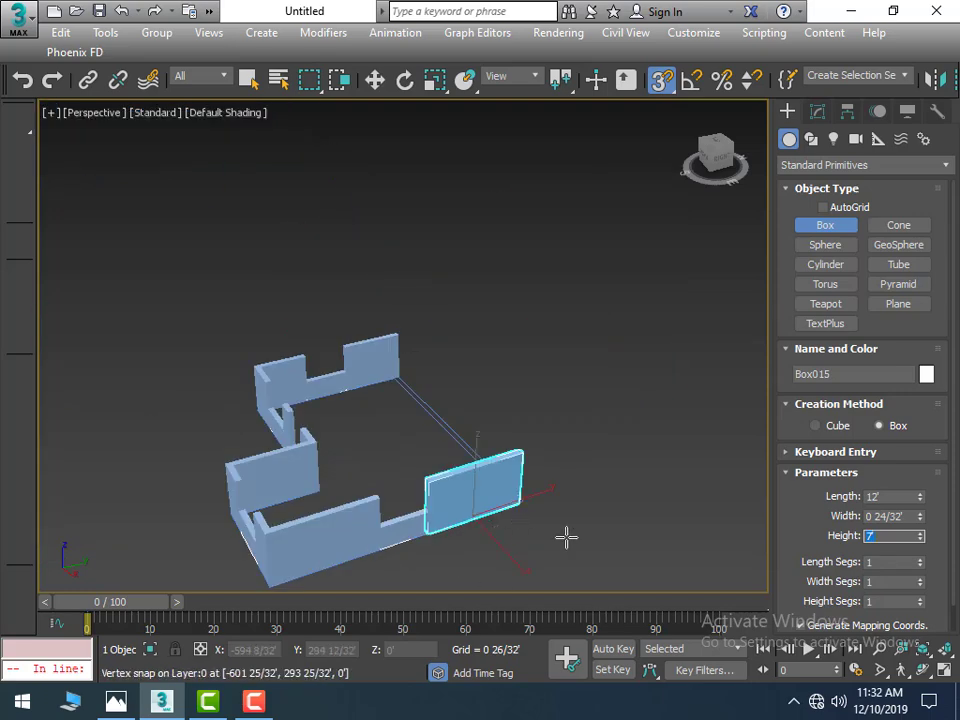
mouse_move(557, 542)
alt+middle_down()
mouse_move(396, 529)
mouse_move(420, 485)
alt+middle_up()
scroll(420, 485, up, 3)
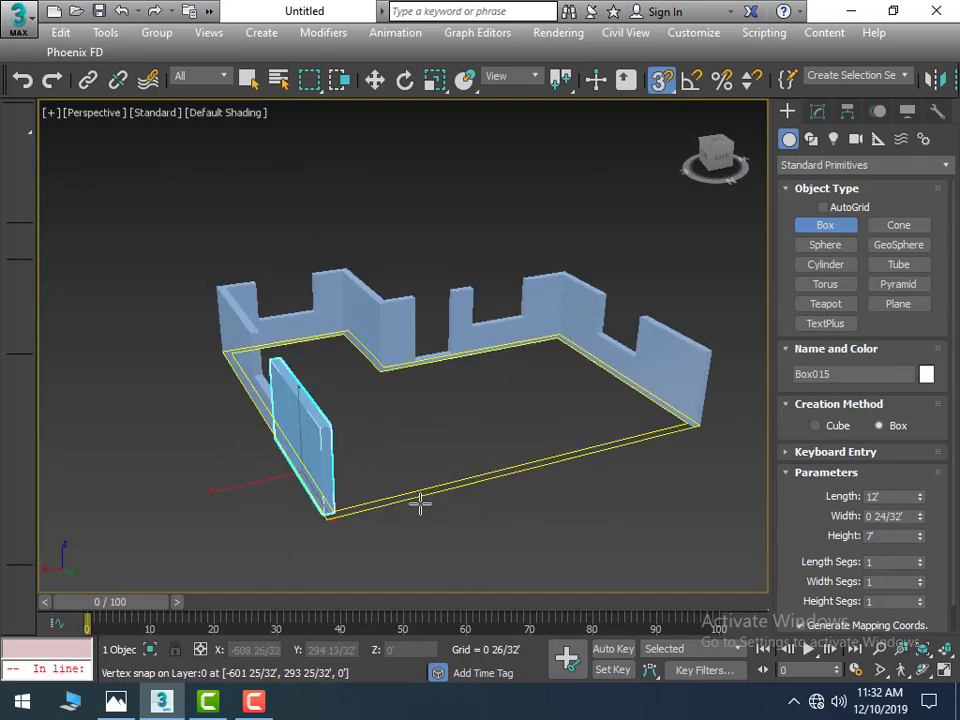
scroll(380, 510, up, 3)
drag(270, 525, 676, 415)
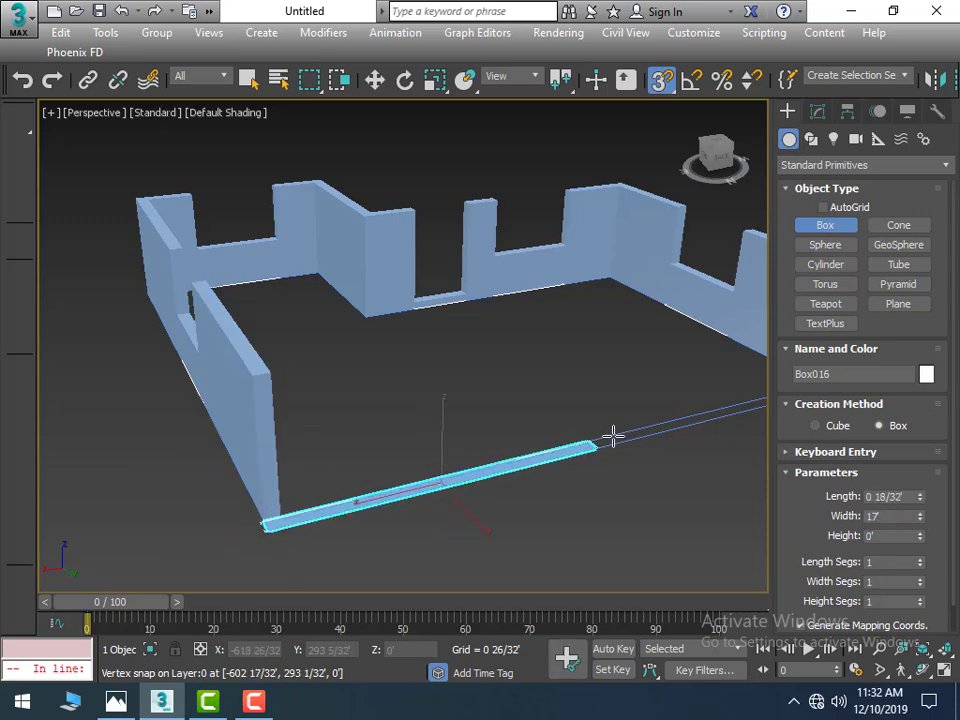
middle_drag(670, 415, 378, 455)
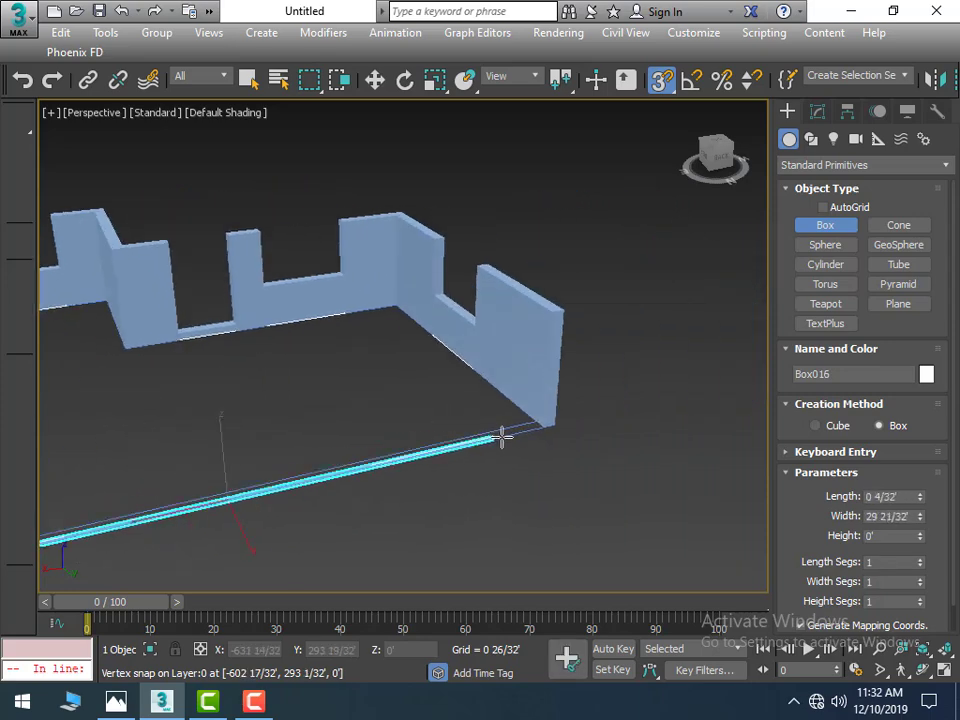
drag(378, 455, 548, 424)
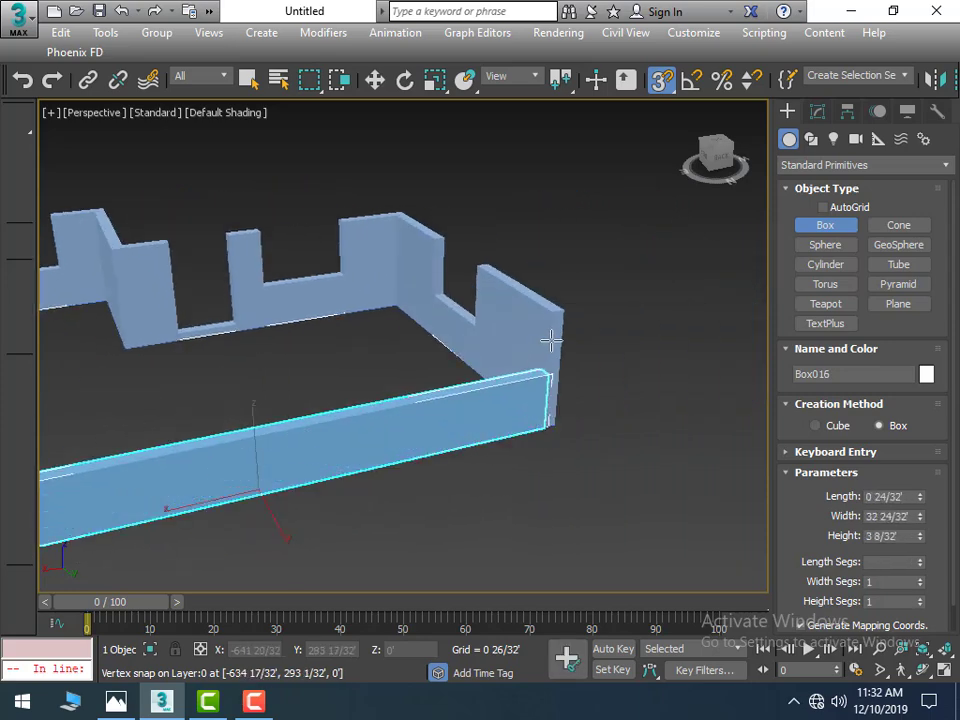
click(604, 381)
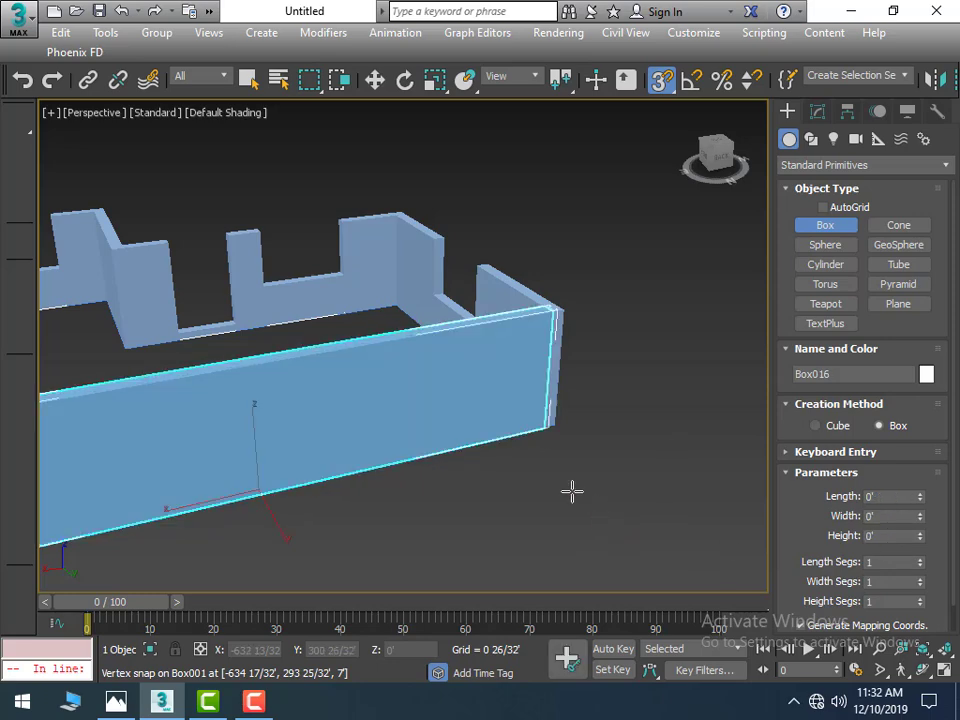
Step: Convert the front wall box Box016 to an Editable Poly
right_click(497, 410)
right_click(498, 405)
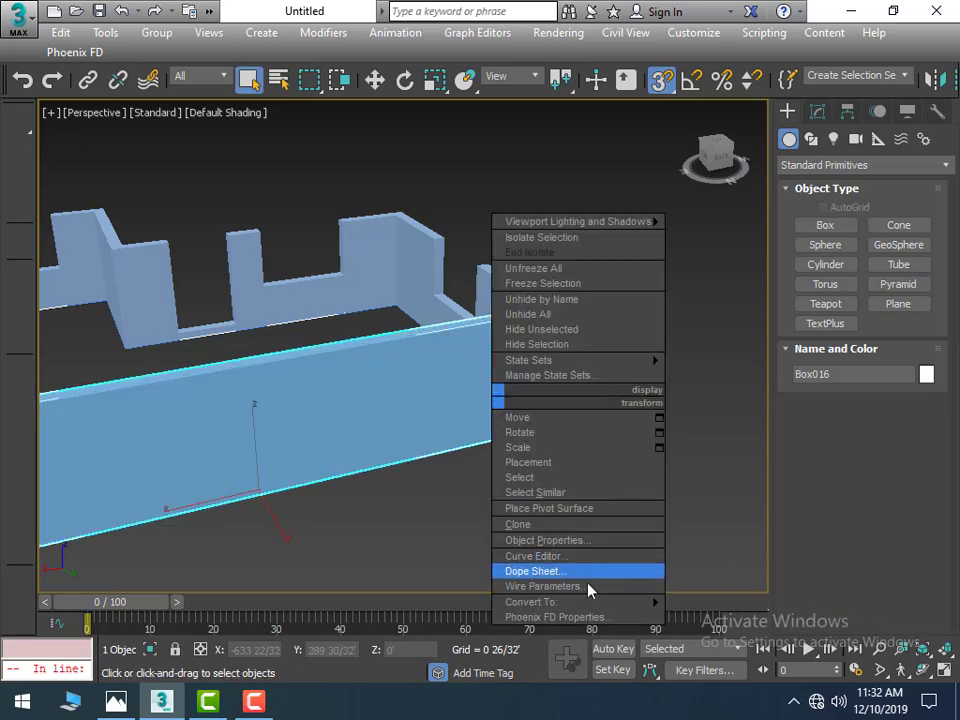
mouse_move(540, 602)
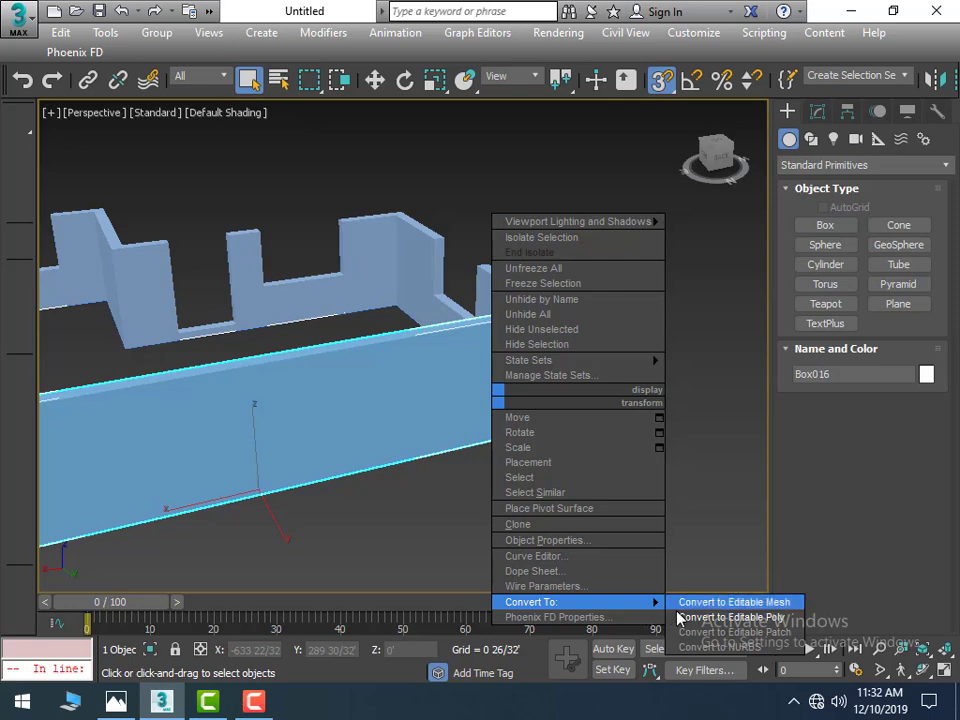
click(700, 617)
click(787, 191)
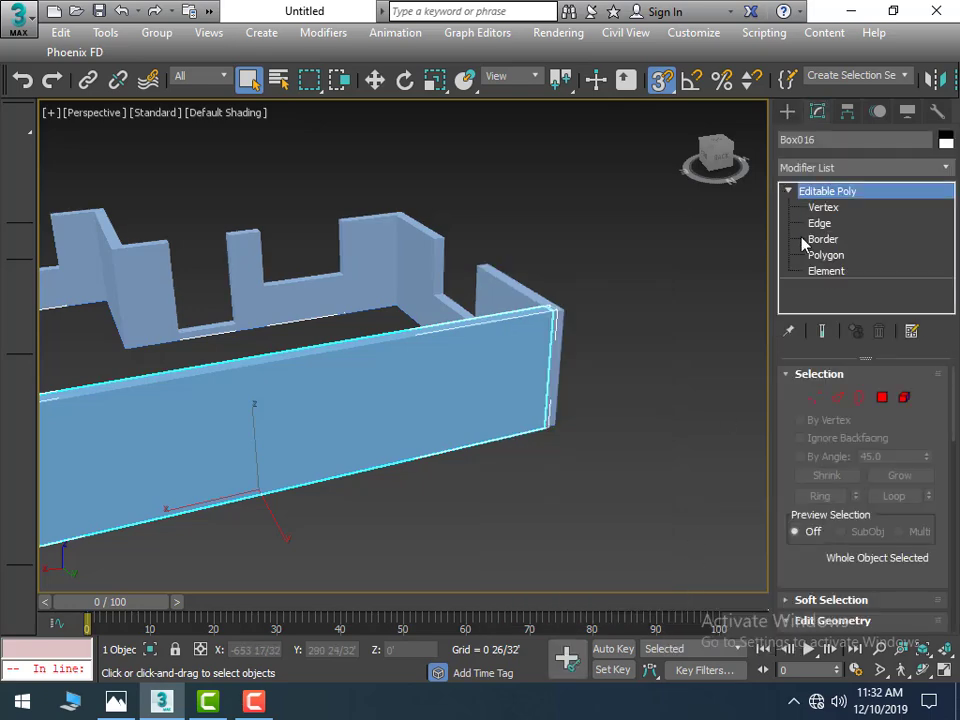
Step: Attach the remaining wall boxes to Box016 with the quad-menu Attach
right_click(485, 380)
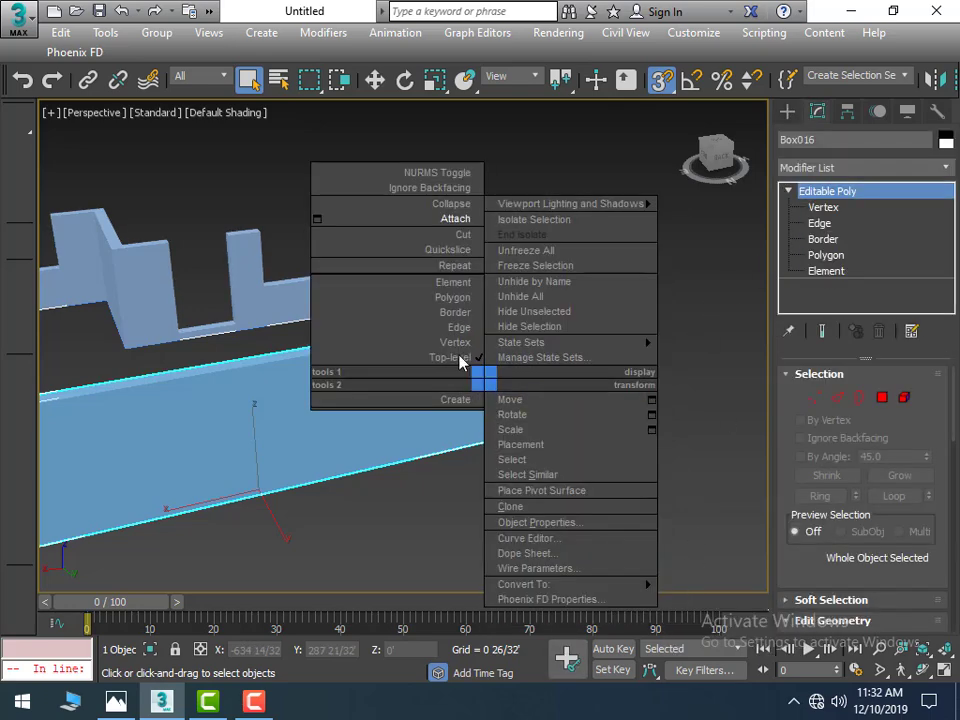
click(475, 236)
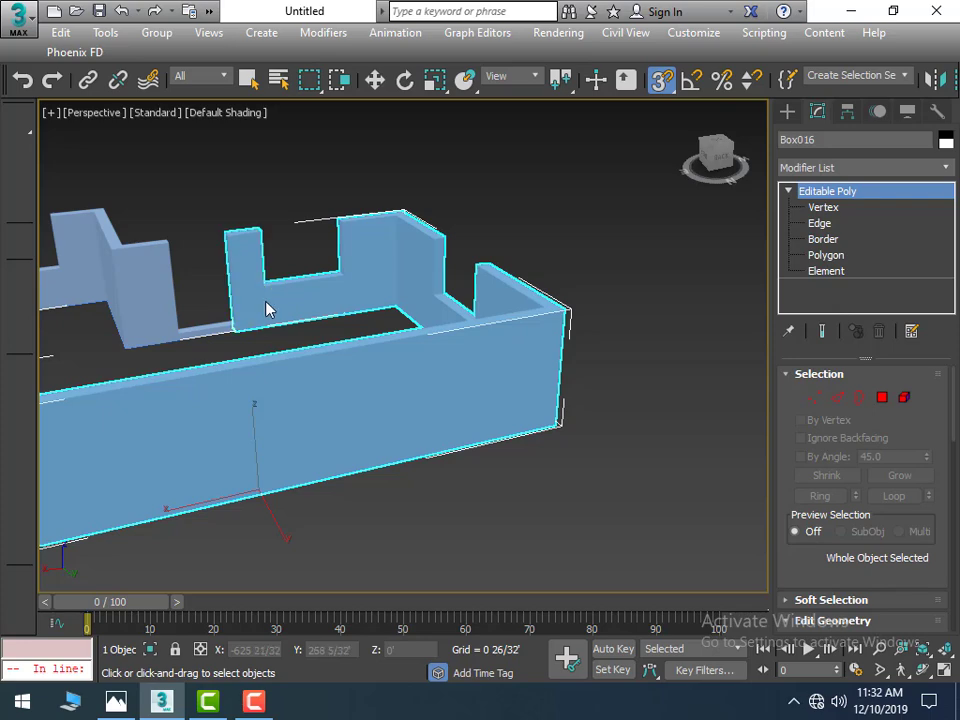
alt+middle_drag(268, 311, 500, 353)
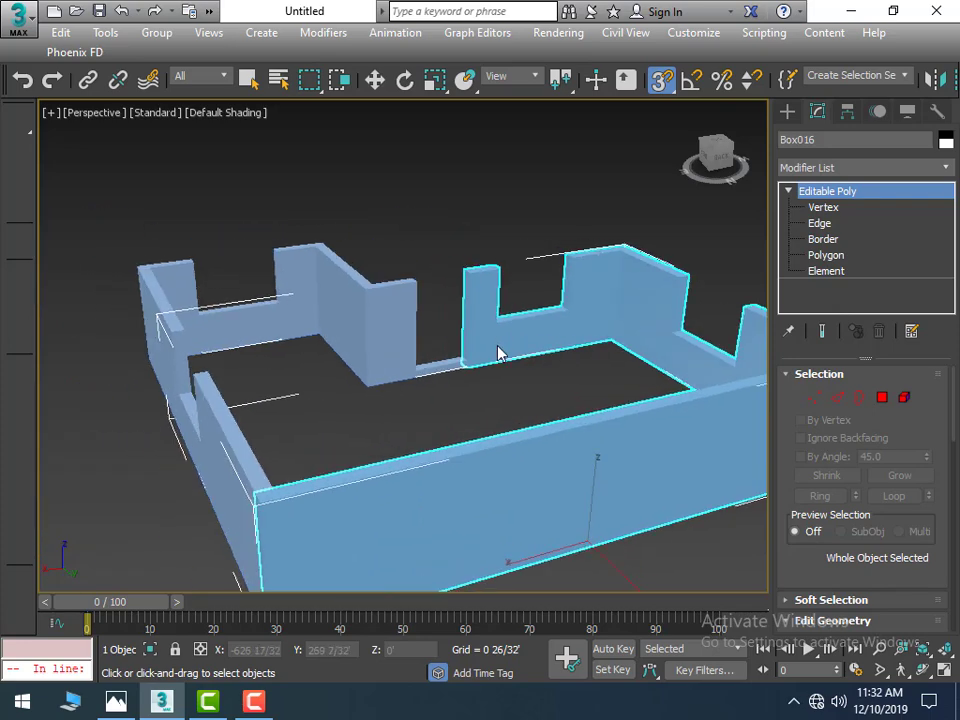
right_click(433, 373)
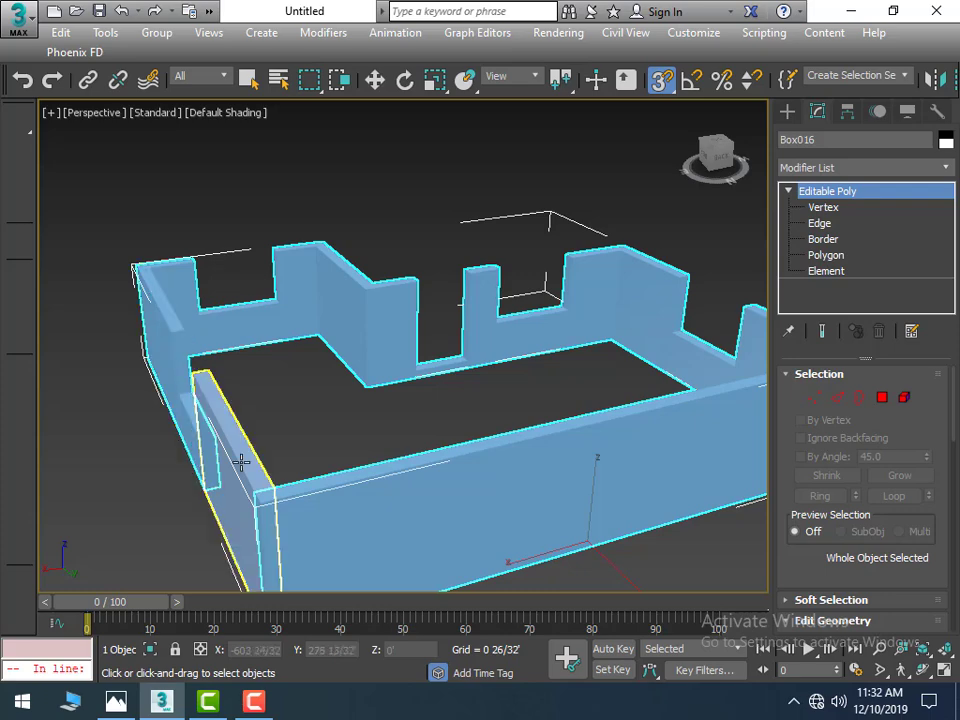
Step: Inspect the merged wall shell, reselect it and turn off 3D snapping
scroll(240, 440, down, 5)
scroll(215, 484, down, 2)
mouse_move(215, 484)
alt+middle_down()
mouse_move(486, 442)
mouse_move(411, 454)
mouse_move(501, 482)
alt+middle_up()
scroll(505, 470, up, 3)
key(w)
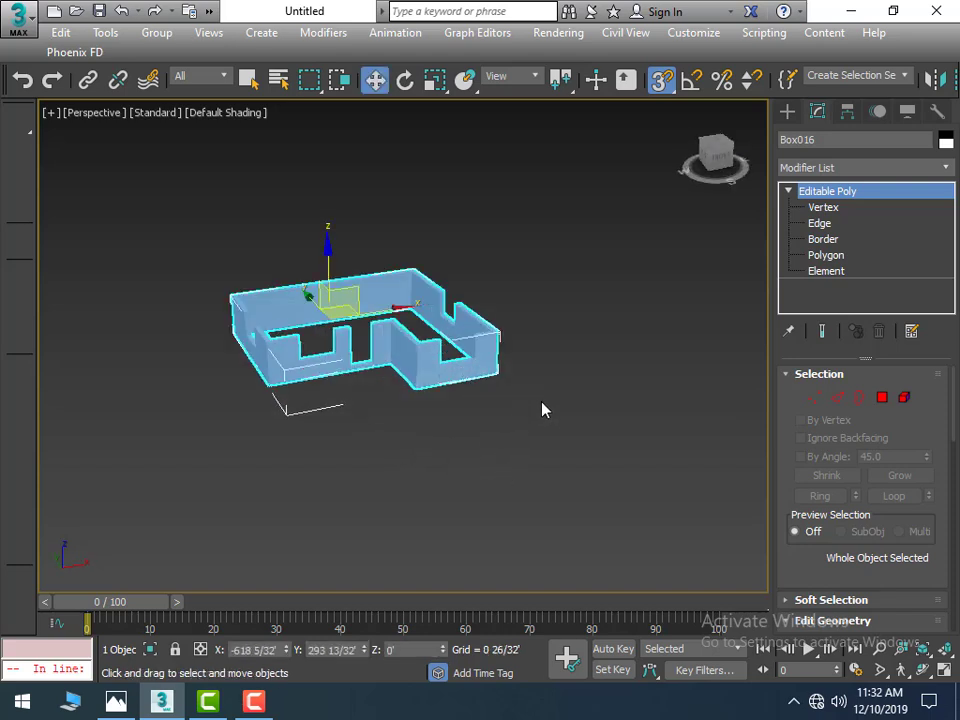
click(555, 407)
scroll(525, 400, down, 3)
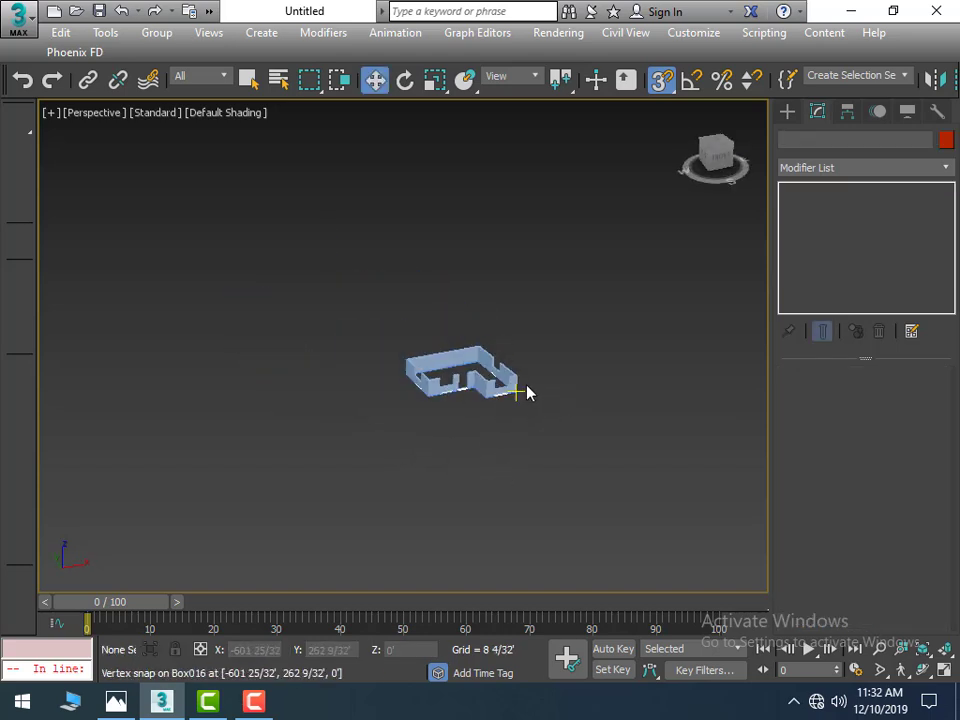
scroll(536, 437, up, 2)
scroll(546, 430, up, 3)
scroll(534, 363, down, 4)
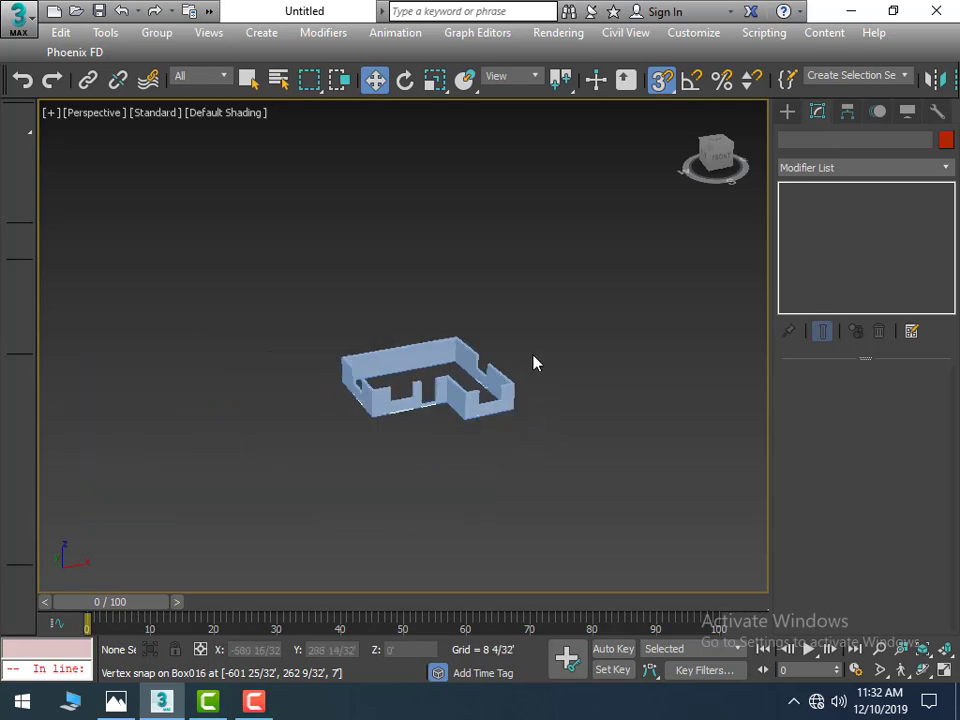
scroll(546, 381, up, 4)
mouse_move(523, 369)
middle_down()
mouse_move(540, 345)
mouse_move(752, 217)
middle_up()
click(572, 407)
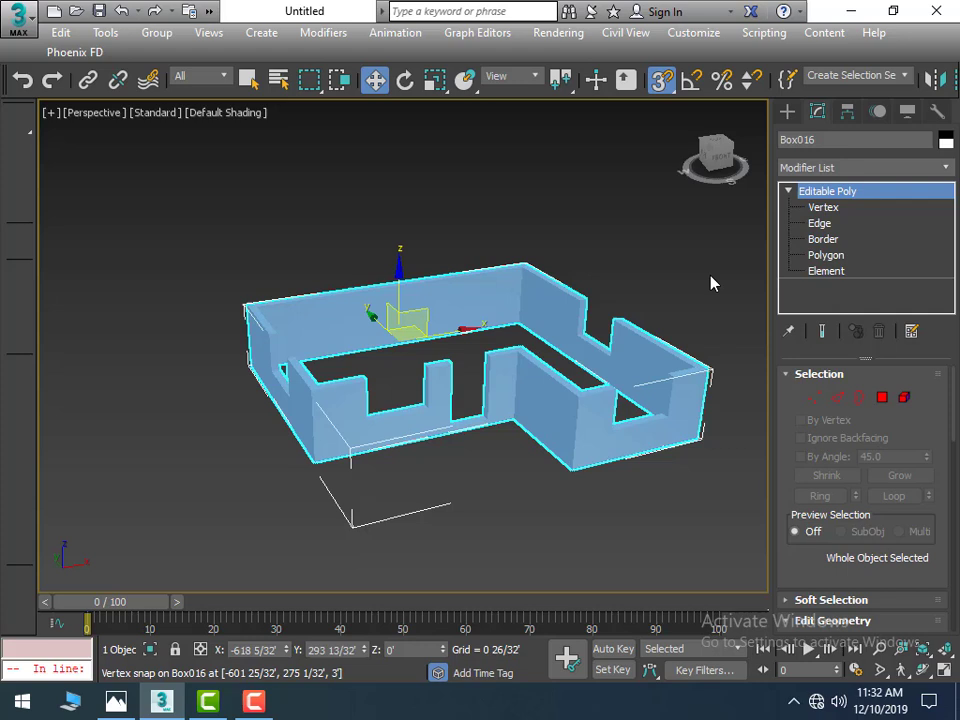
click(661, 79)
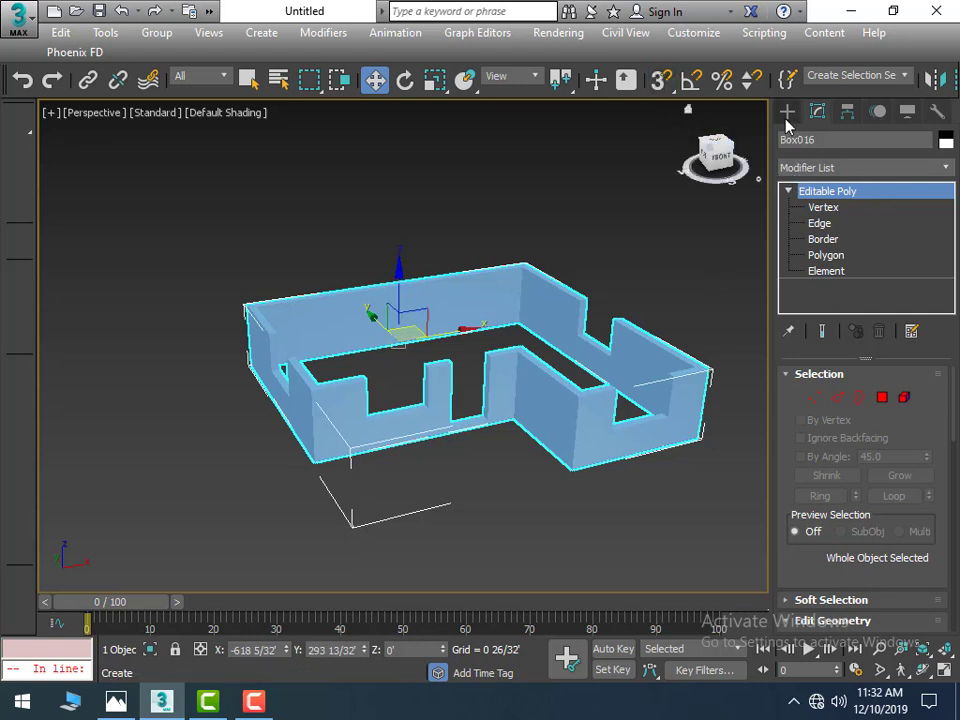
Step: At Polygon level, Ctrl-select the top faces of the wall segments around the house
click(822, 255)
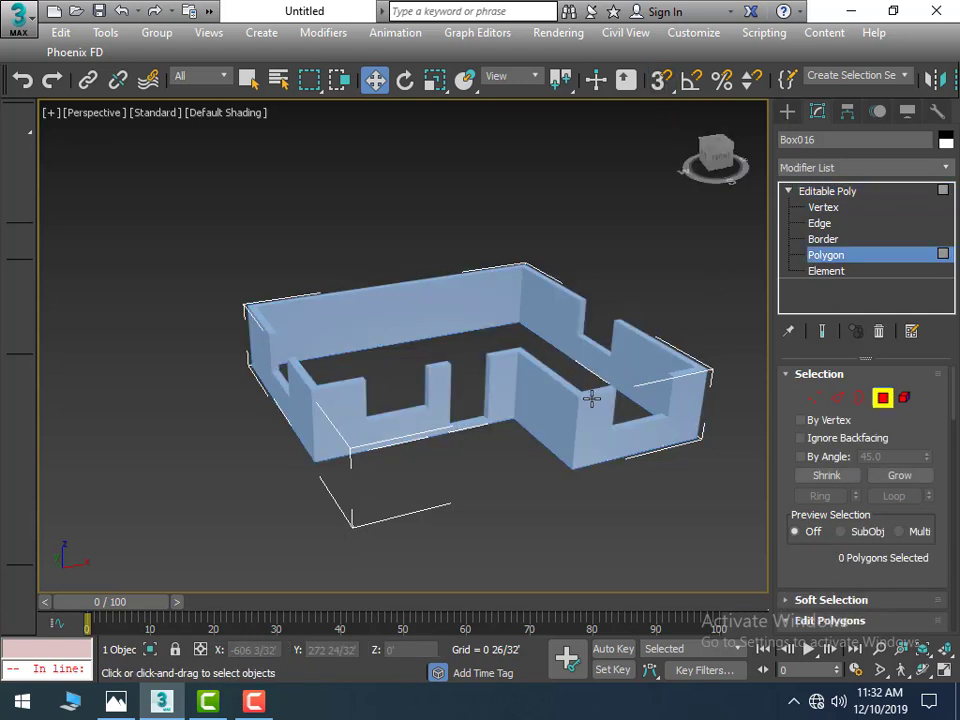
scroll(514, 450, up, 1)
scroll(506, 471, up, 3)
scroll(480, 441, up, 2)
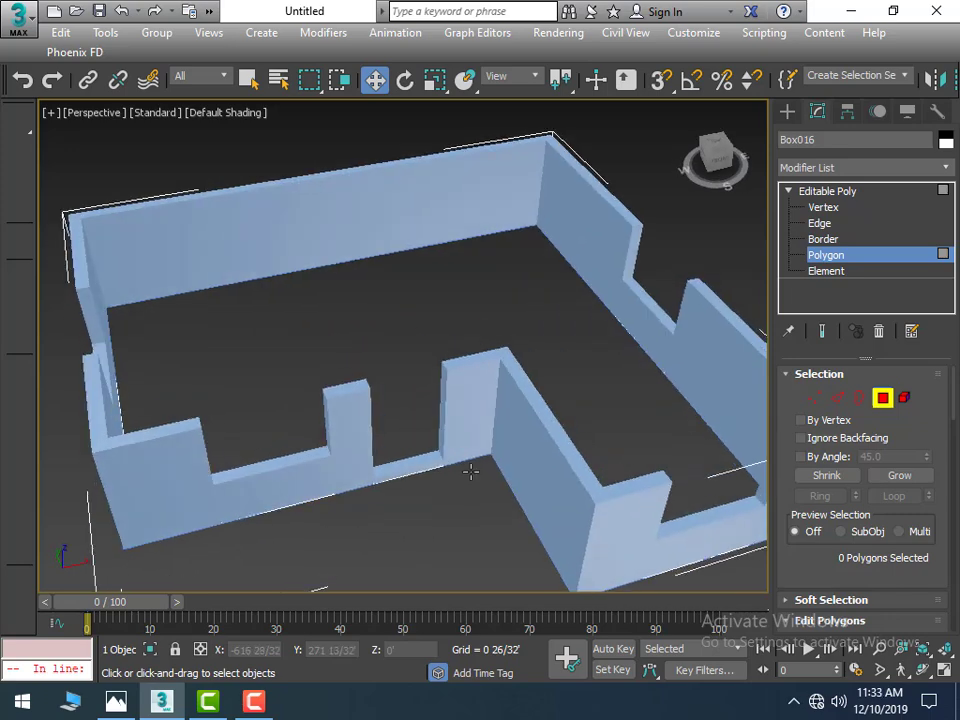
scroll(471, 469, up, 2)
click(573, 408)
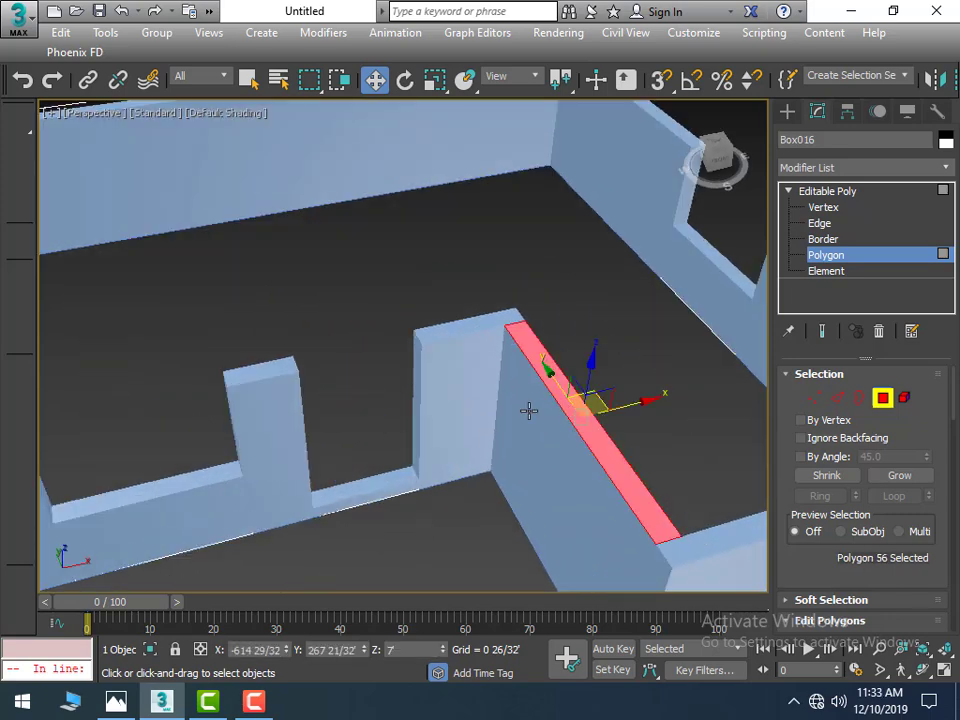
scroll(524, 405, down, 3)
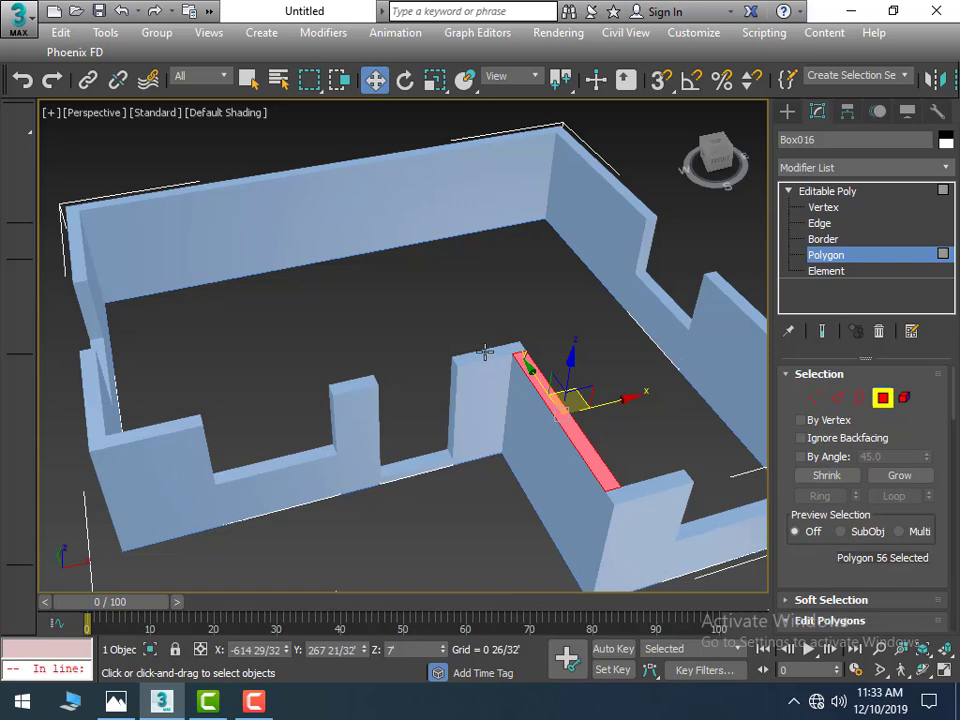
ctrl+click(484, 352)
ctrl+click(360, 385)
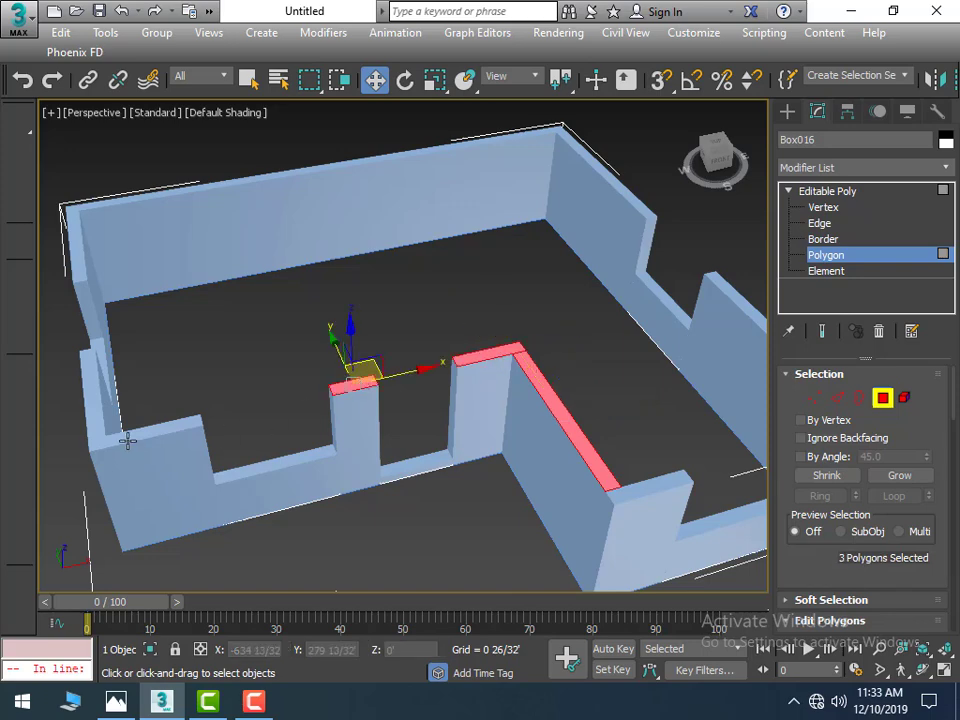
ctrl+click(127, 441)
ctrl+click(96, 410)
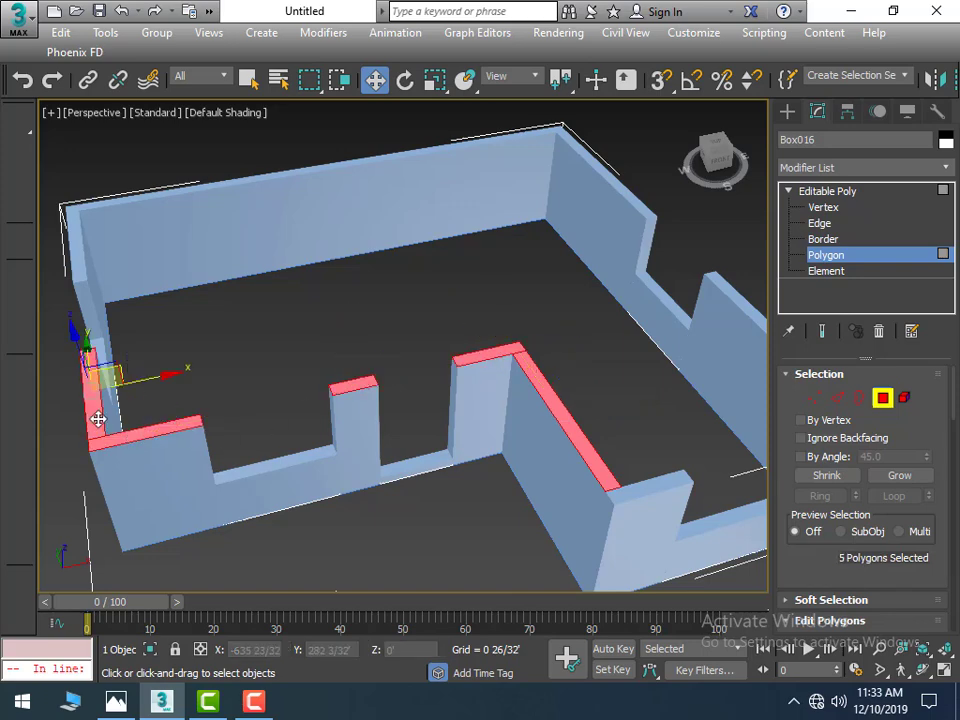
ctrl+click(70, 242)
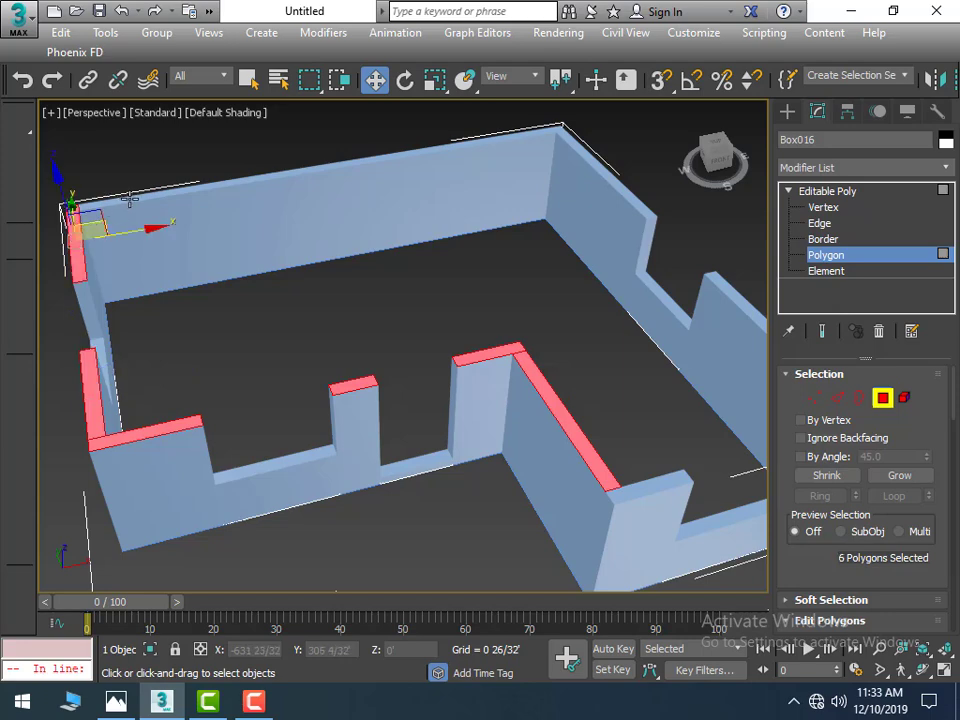
ctrl+click(100, 203)
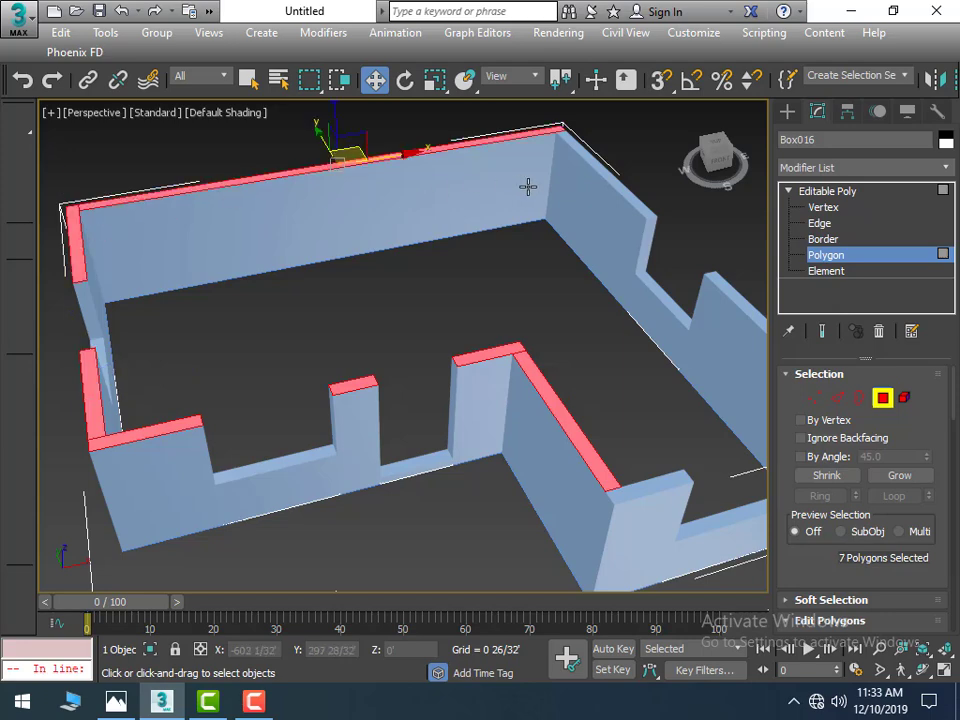
ctrl+click(611, 178)
ctrl+click(725, 290)
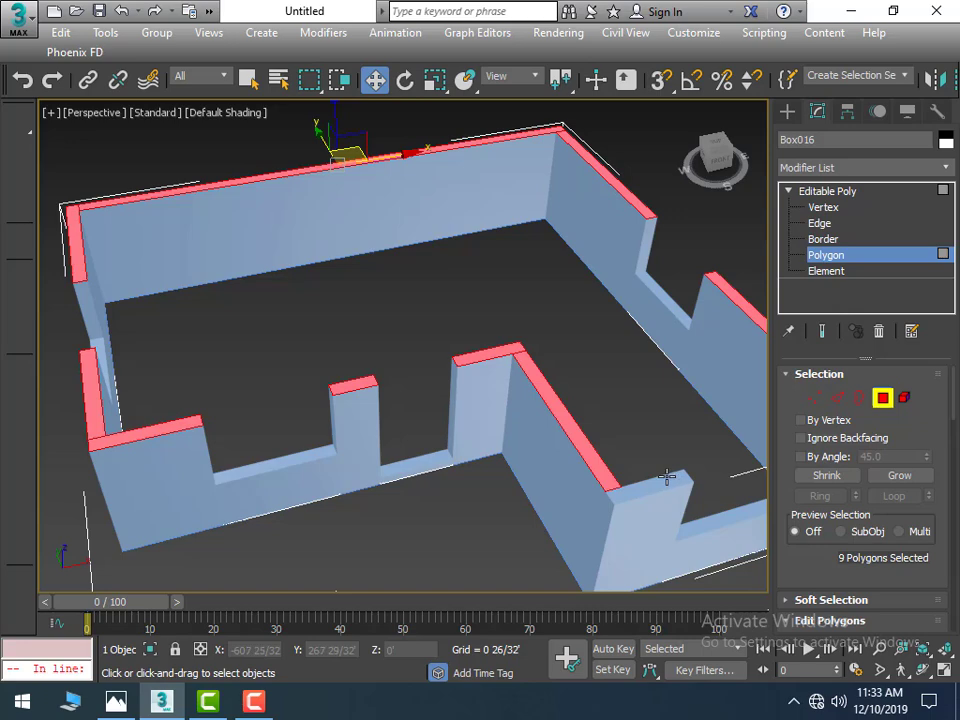
ctrl+click(667, 478)
Step: Add the short end wall's top face after removing a wrongly picked inner face, totalling 11 faces
middle_drag(660, 463, 521, 459)
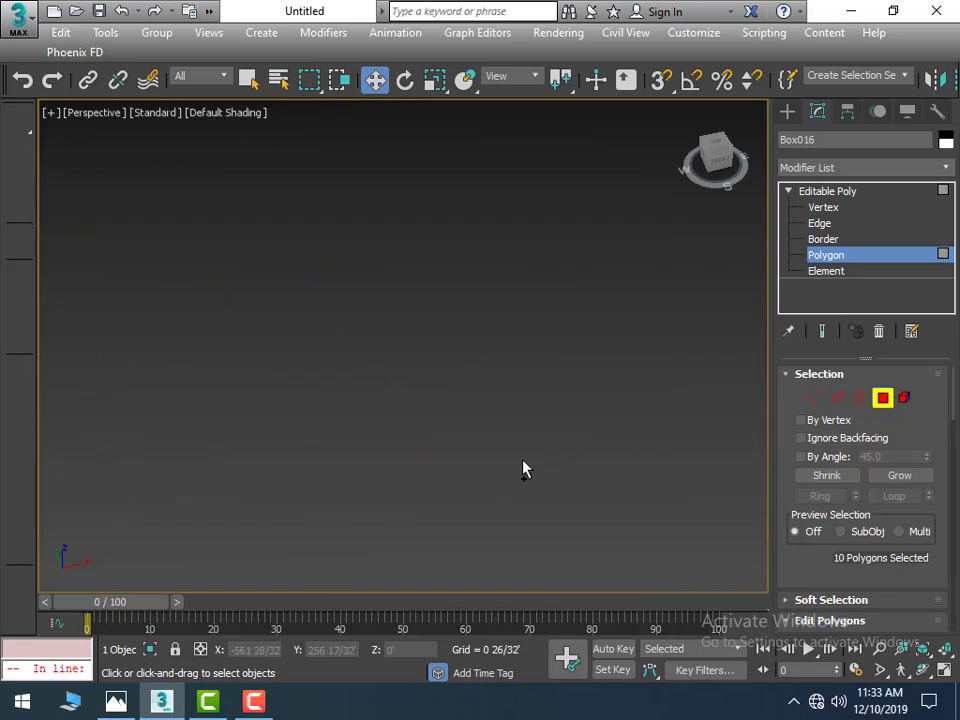
key(z)
scroll(595, 440, up, 4)
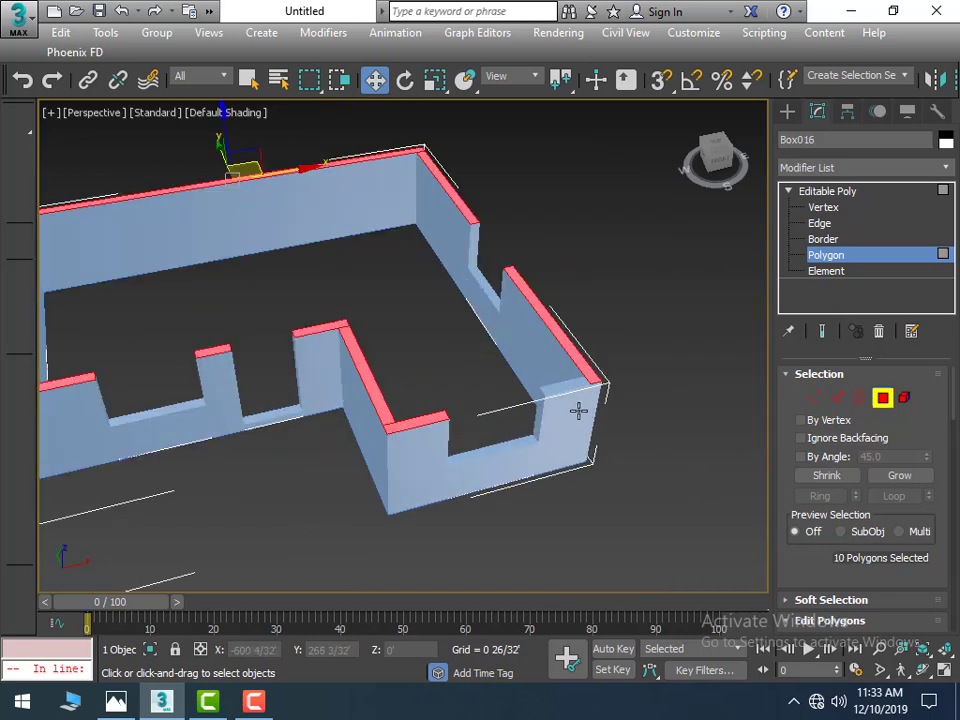
ctrl+click(567, 396)
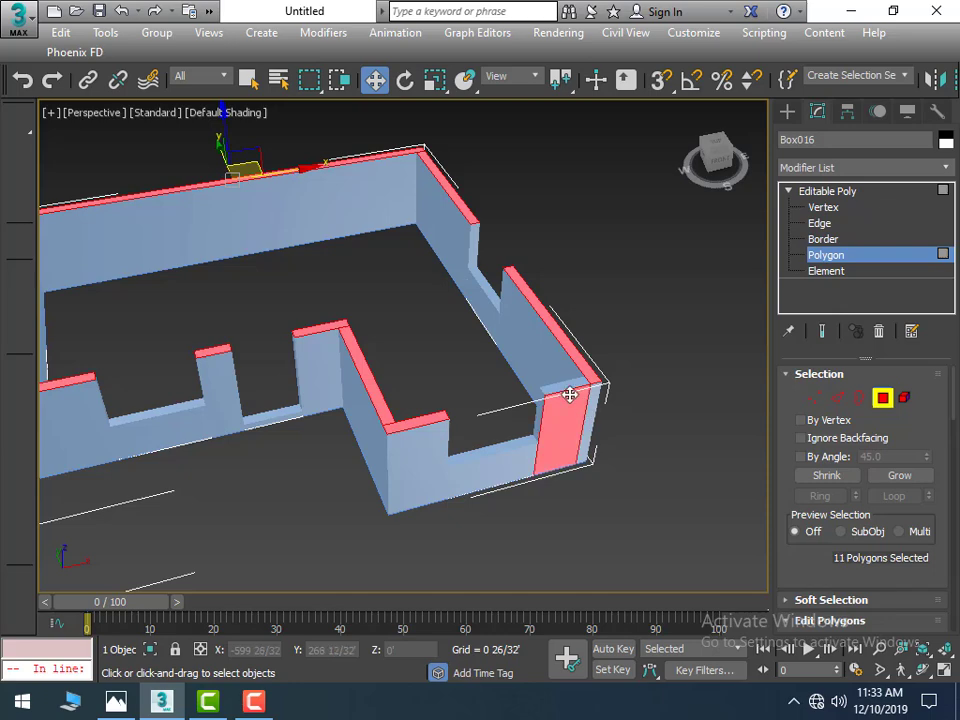
alt+click(560, 411)
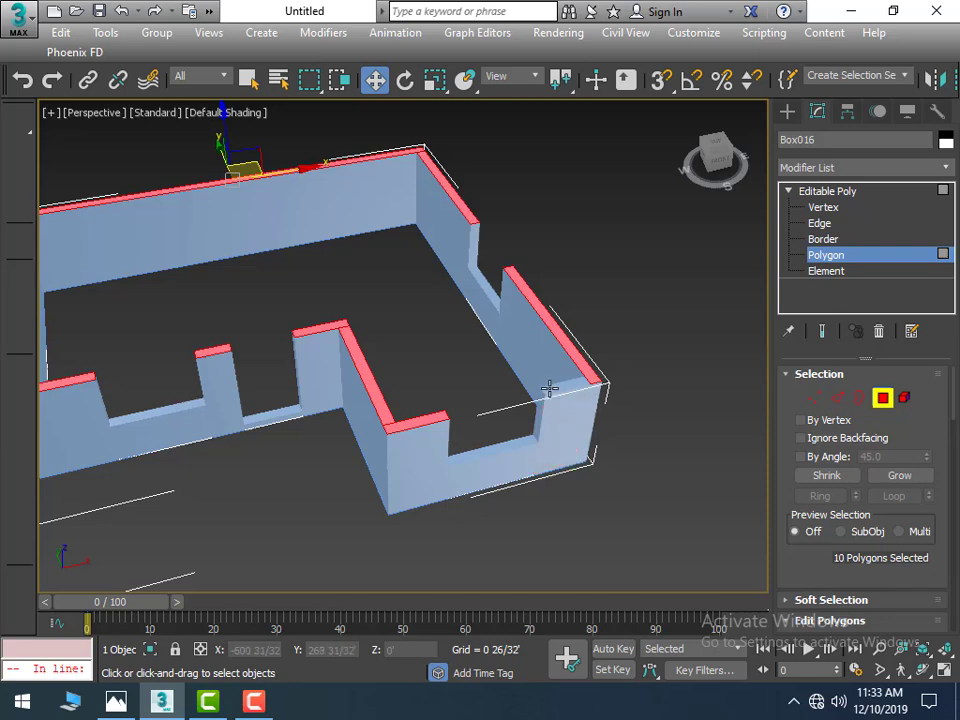
ctrl+click(554, 391)
scroll(604, 439, down, 3)
scroll(606, 418, down, 2)
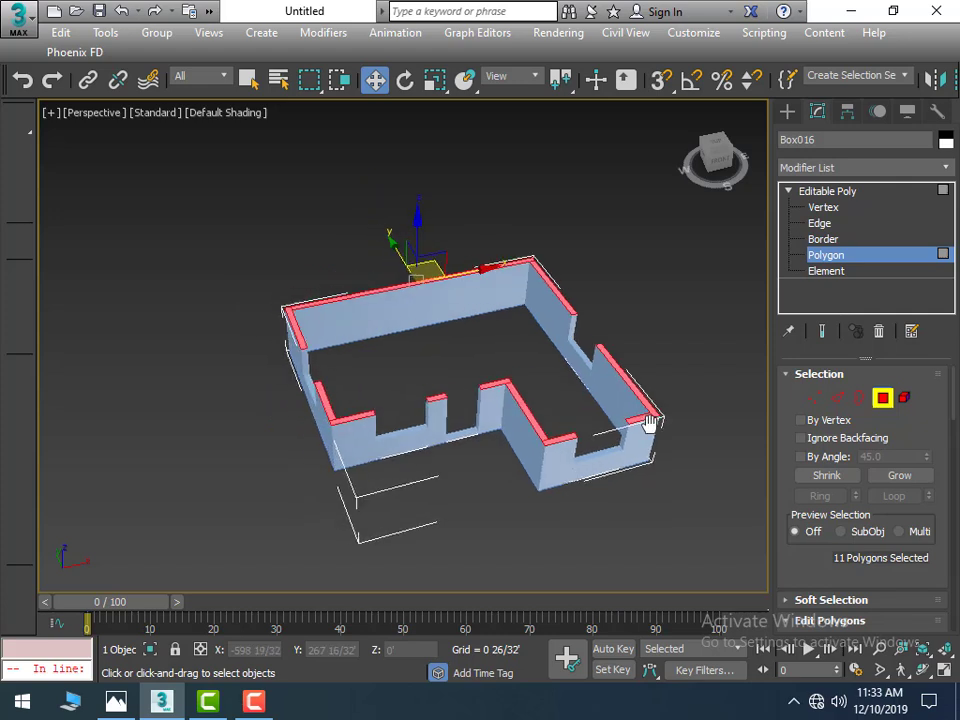
scroll(874, 510, down, 1)
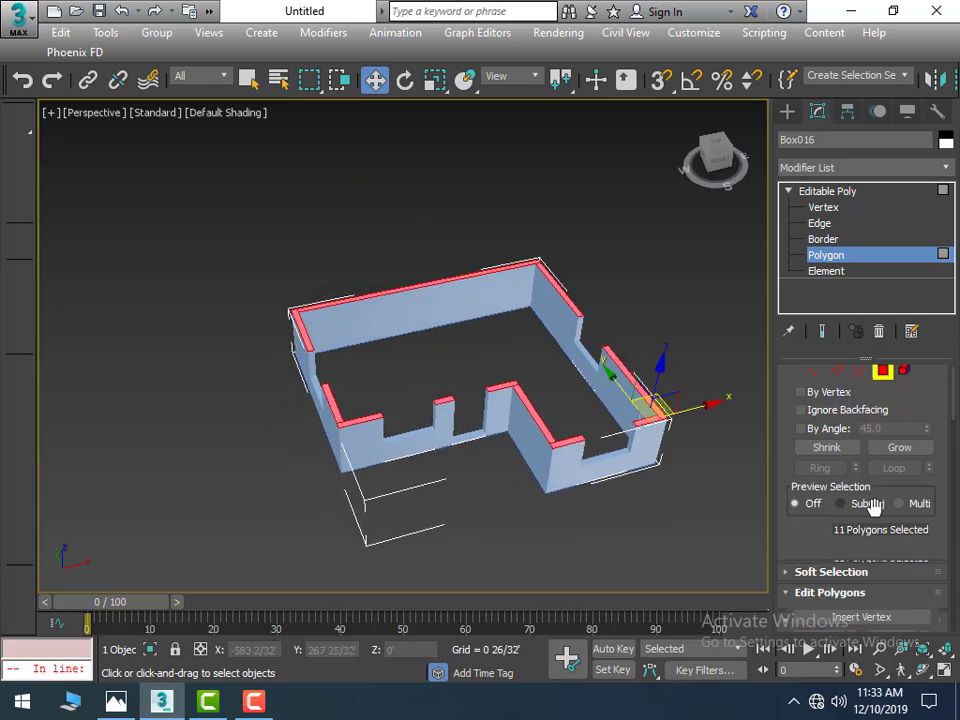
scroll(850, 540, down, 2)
scroll(857, 590, down, 1)
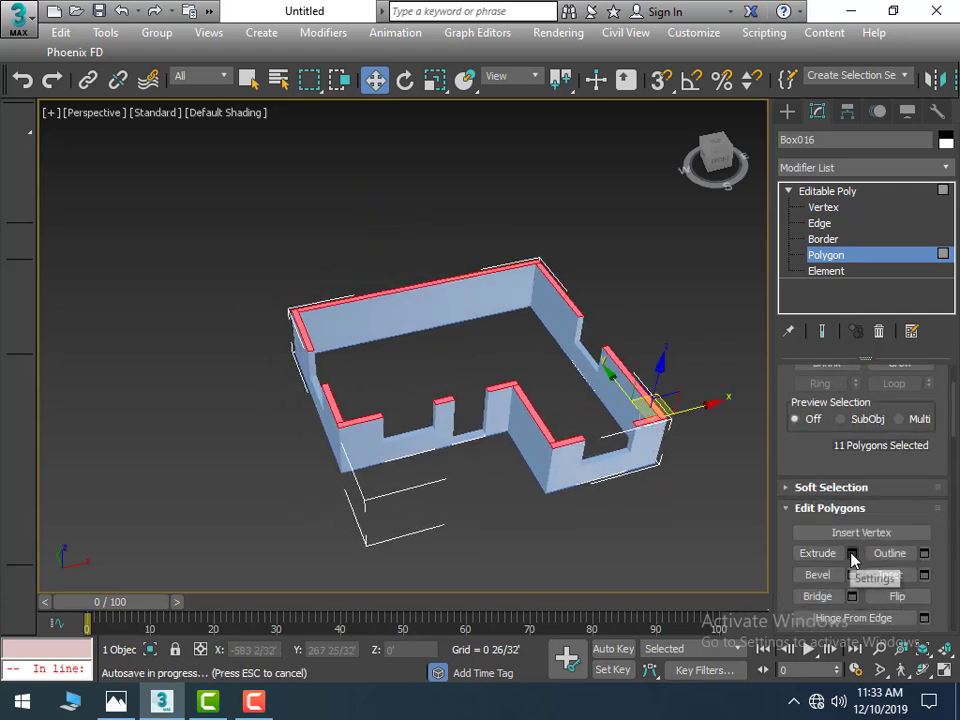
Step: Extrude the 11 selected wall-top faces upward with a height of 3'
click(852, 555)
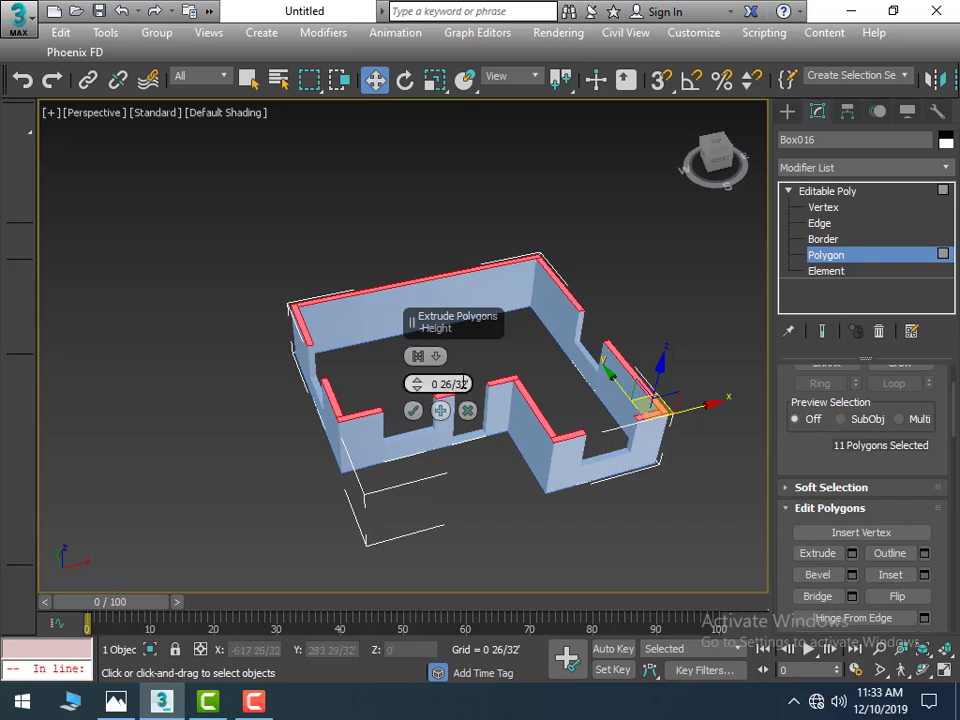
drag(438, 384, 390, 387)
text(3)
key(Return)
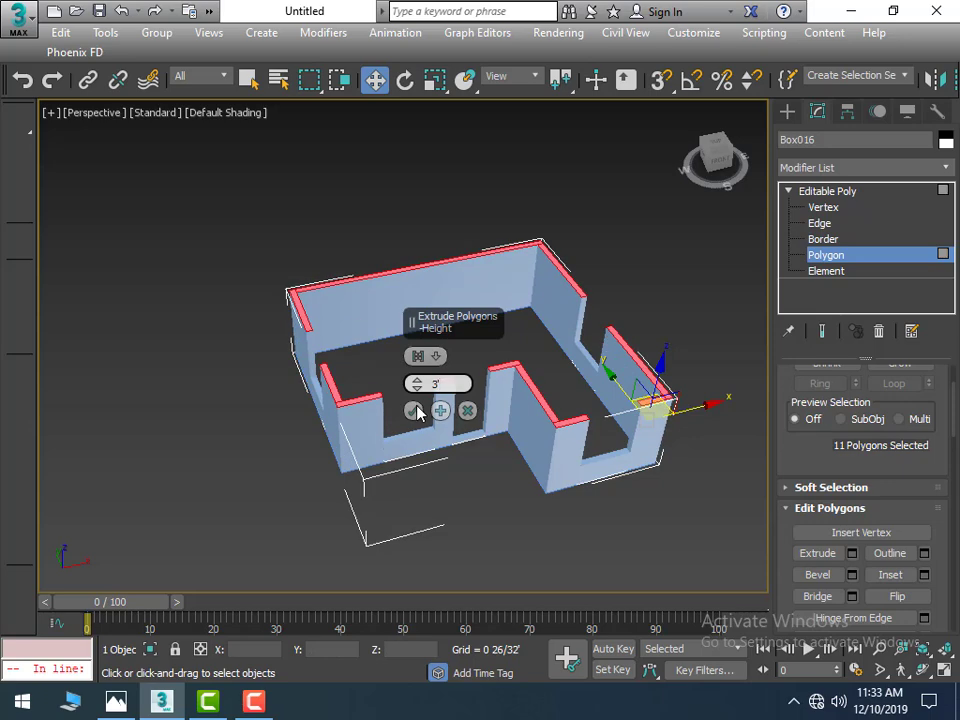
click(413, 411)
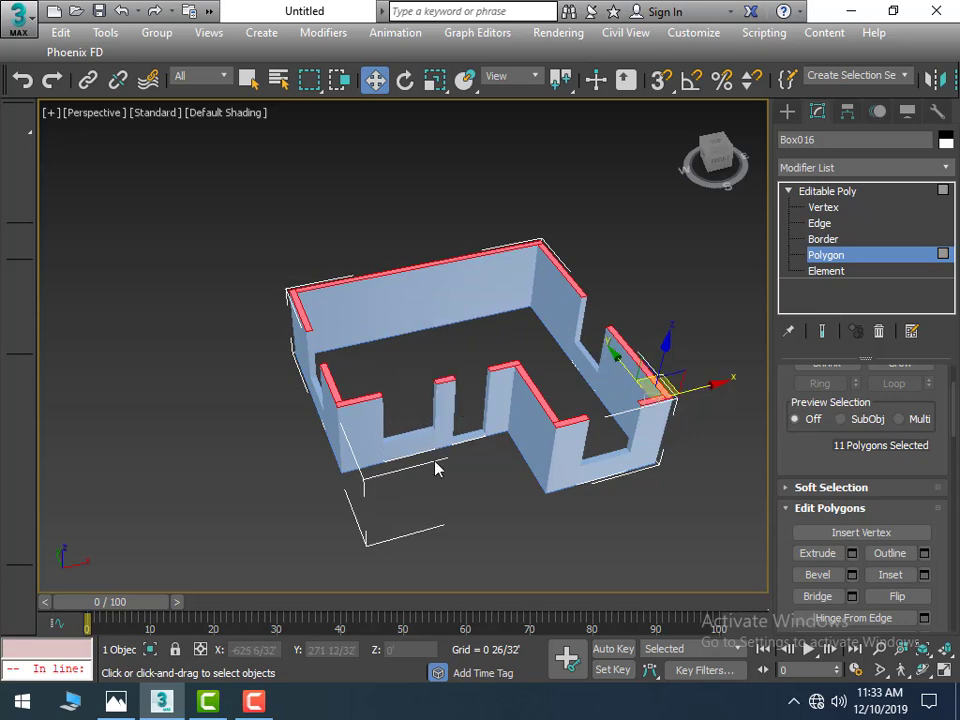
middle_drag(493, 473, 347, 476)
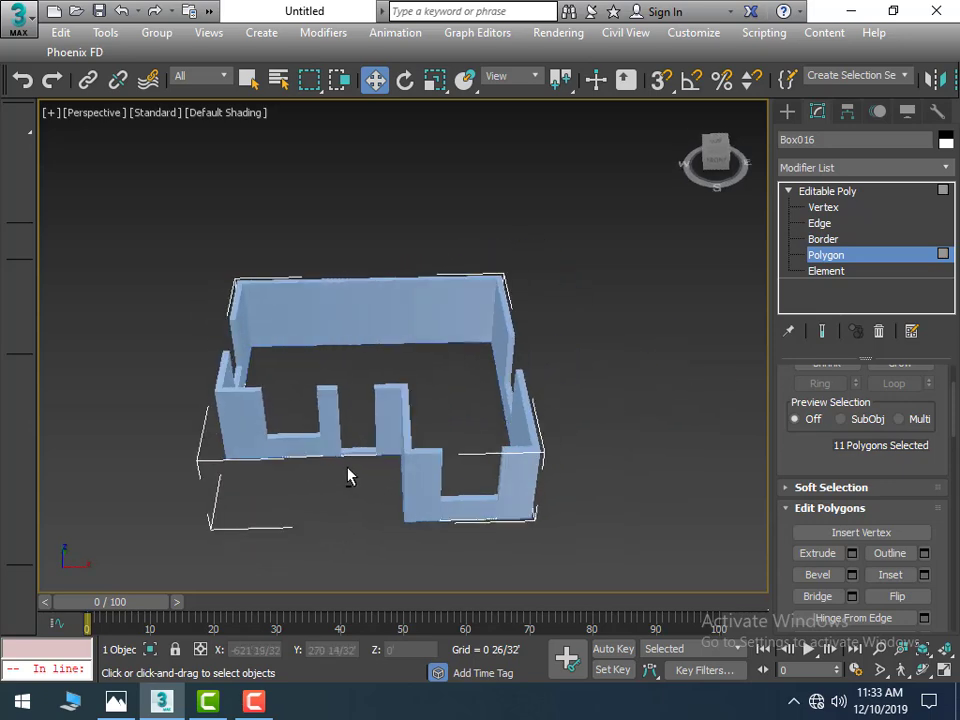
scroll(320, 445, up, 5)
scroll(290, 430, down, 3)
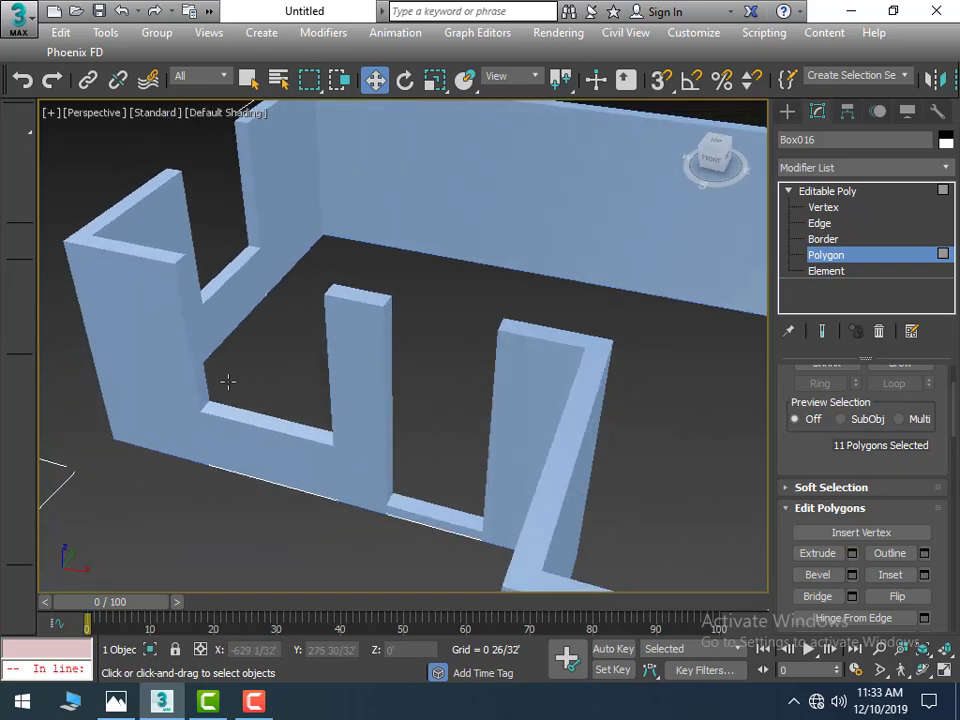
Step: Bridge the wall face and post face on either side of the window gap
click(194, 300)
mouse_move(207, 437)
alt+middle_down()
mouse_move(266, 437)
mouse_move(309, 281)
alt+middle_up()
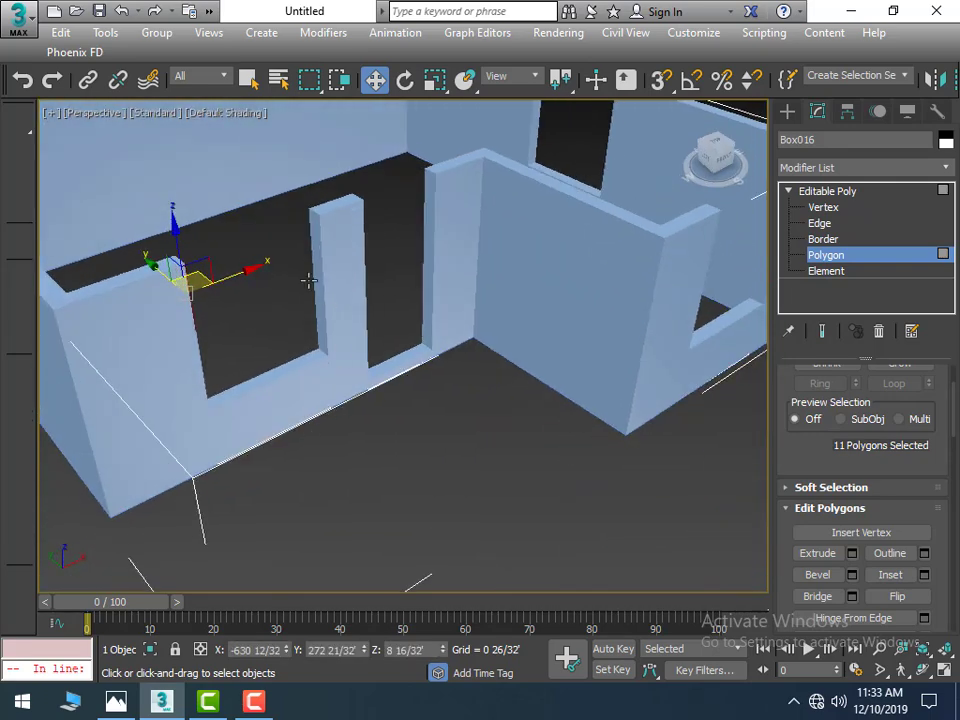
click(316, 230)
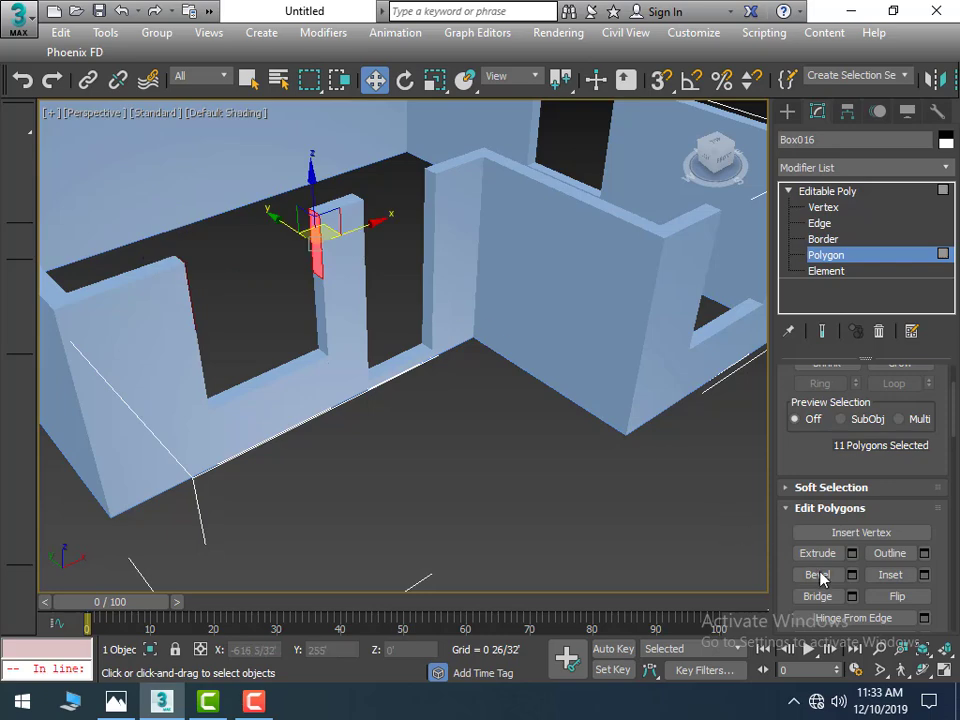
click(852, 596)
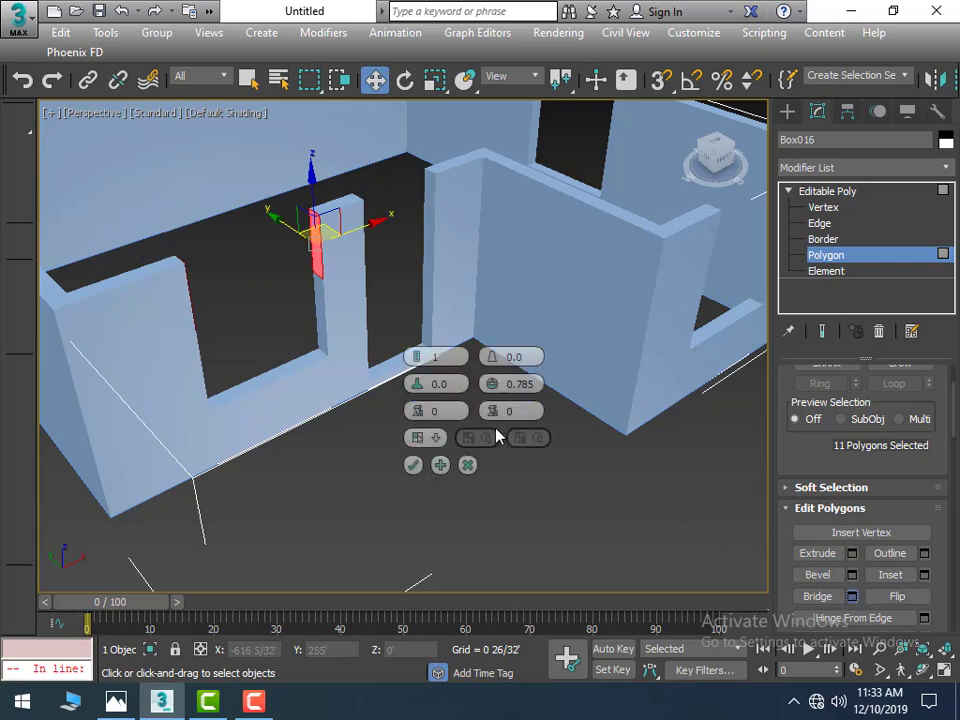
click(413, 465)
scroll(416, 400, down, 3)
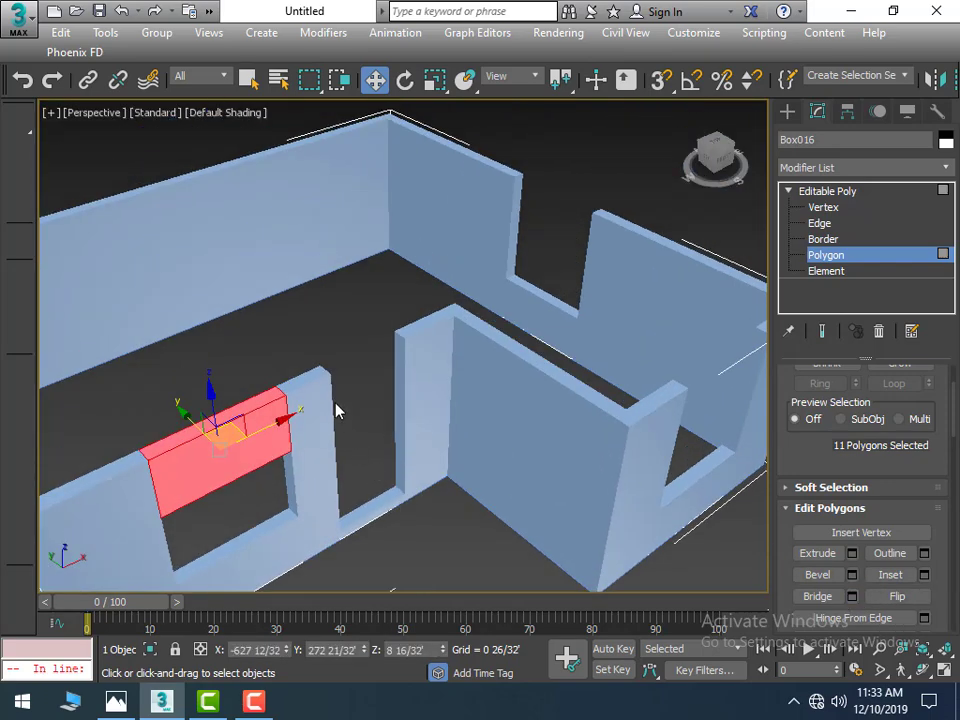
scroll(336, 400, up, 5)
Step: Bridge the two wall end faces above the doorway, then pick the next end face beside it
click(496, 276)
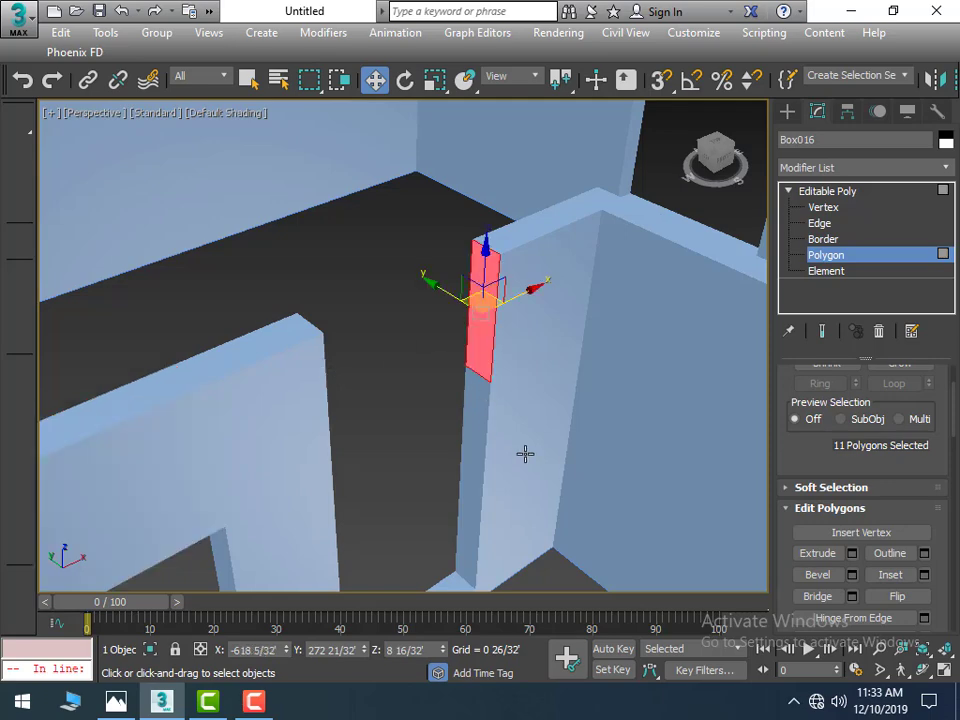
mouse_move(579, 469)
alt+middle_down()
mouse_move(491, 480)
mouse_move(324, 288)
alt+middle_up()
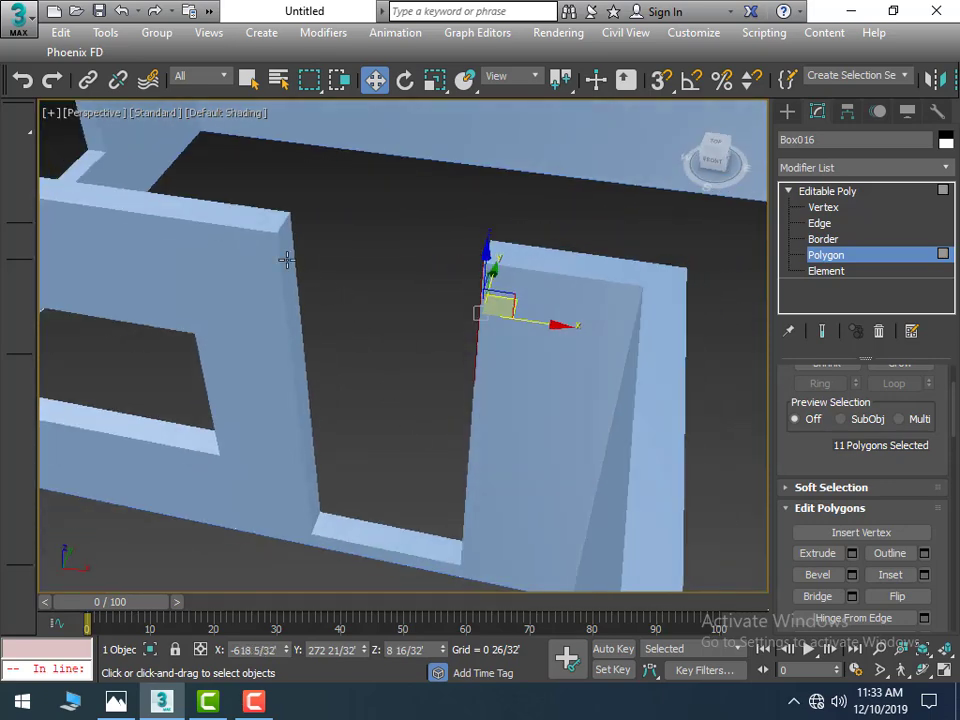
ctrl+click(286, 260)
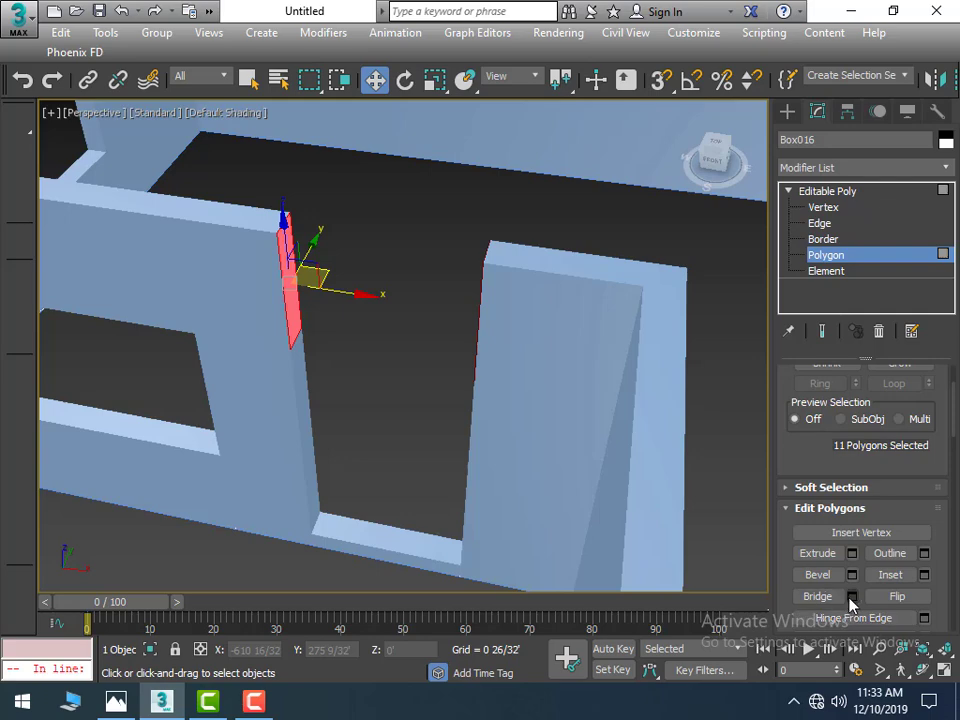
click(852, 596)
click(413, 464)
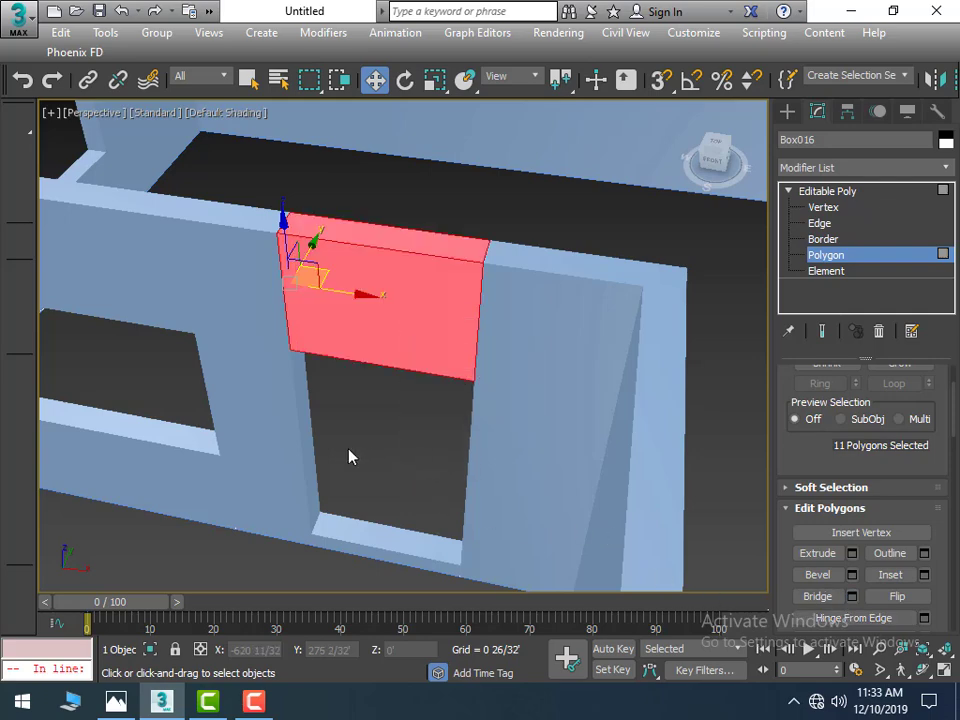
scroll(306, 467, down, 5)
alt+middle_drag(306, 467, 285, 497)
middle_drag(400, 531, 347, 465)
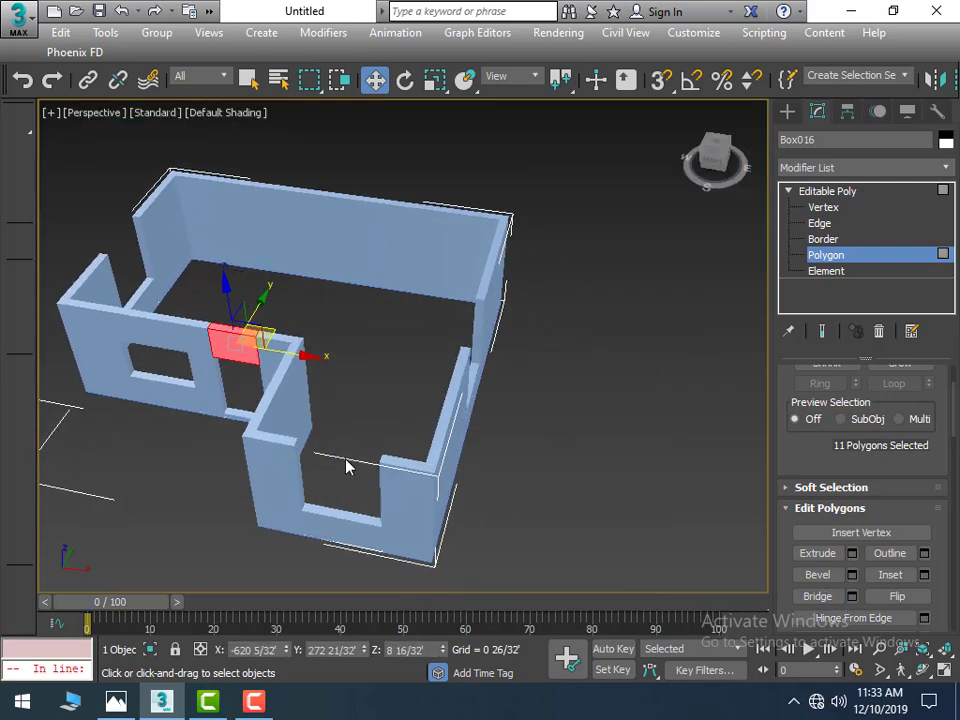
mouse_move(501, 536)
middle_down()
mouse_move(429, 516)
mouse_move(424, 525)
mouse_move(377, 463)
middle_up()
key(z)
scroll(320, 410, up, 5)
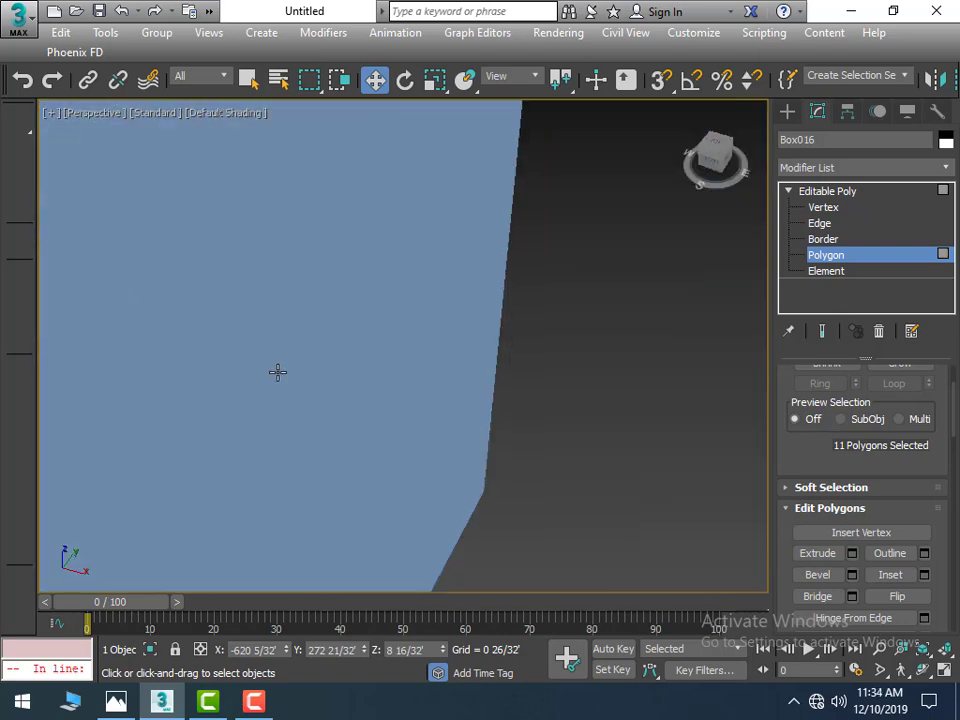
scroll(277, 372, down, 5)
drag(289, 444, 288, 444)
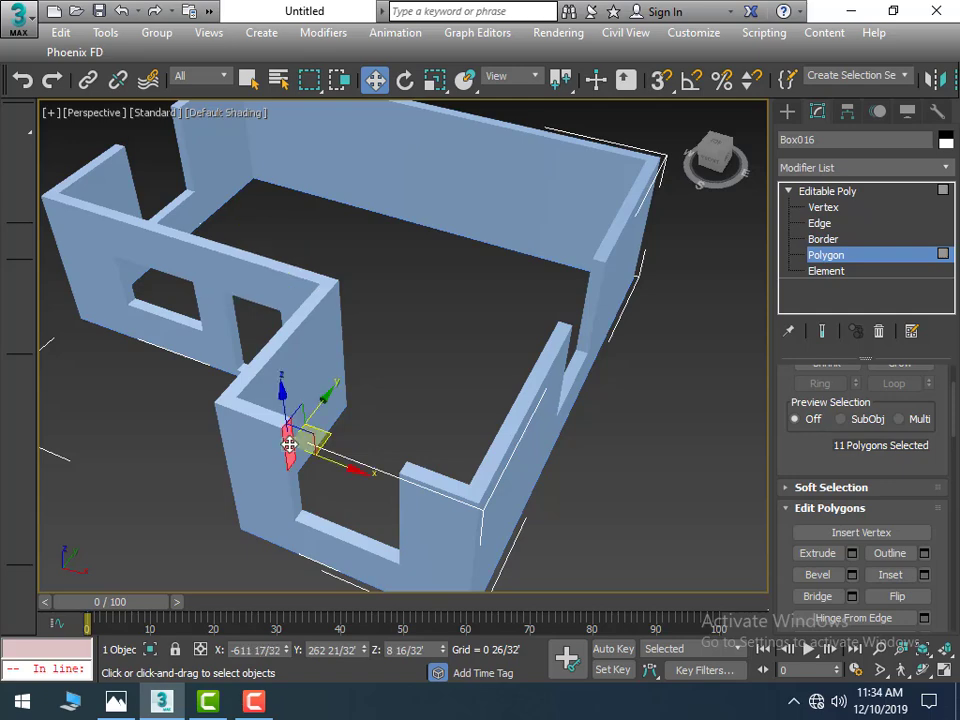
mouse_move(287, 518)
alt+middle_down()
mouse_move(336, 519)
mouse_move(390, 460)
alt+middle_up()
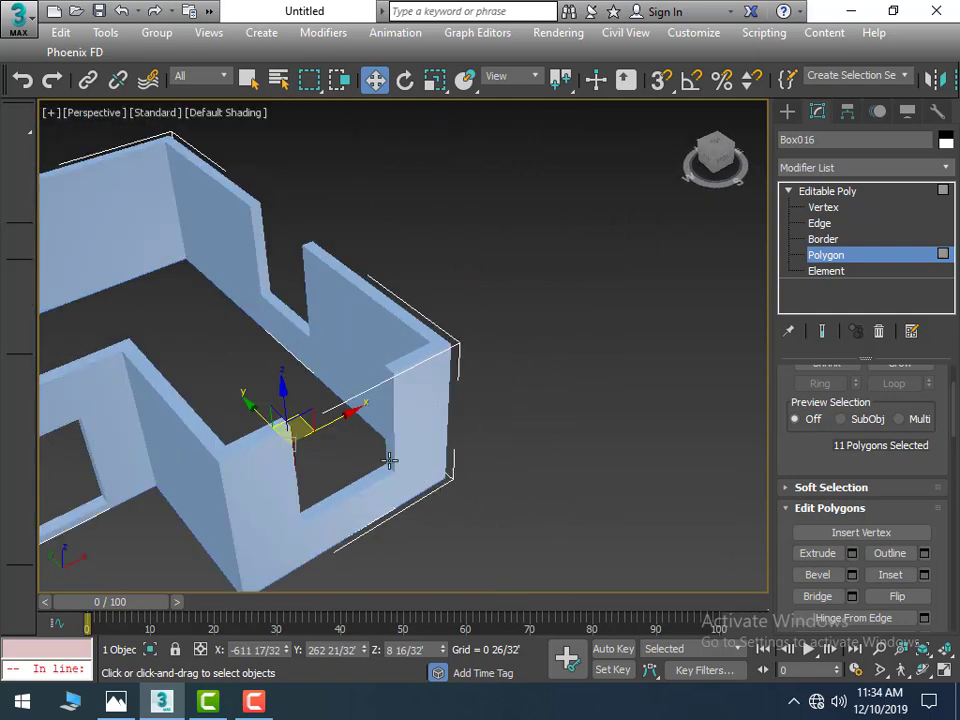
Step: Add the far end face and bridge the wall above the right window
drag(390, 411, 392, 400)
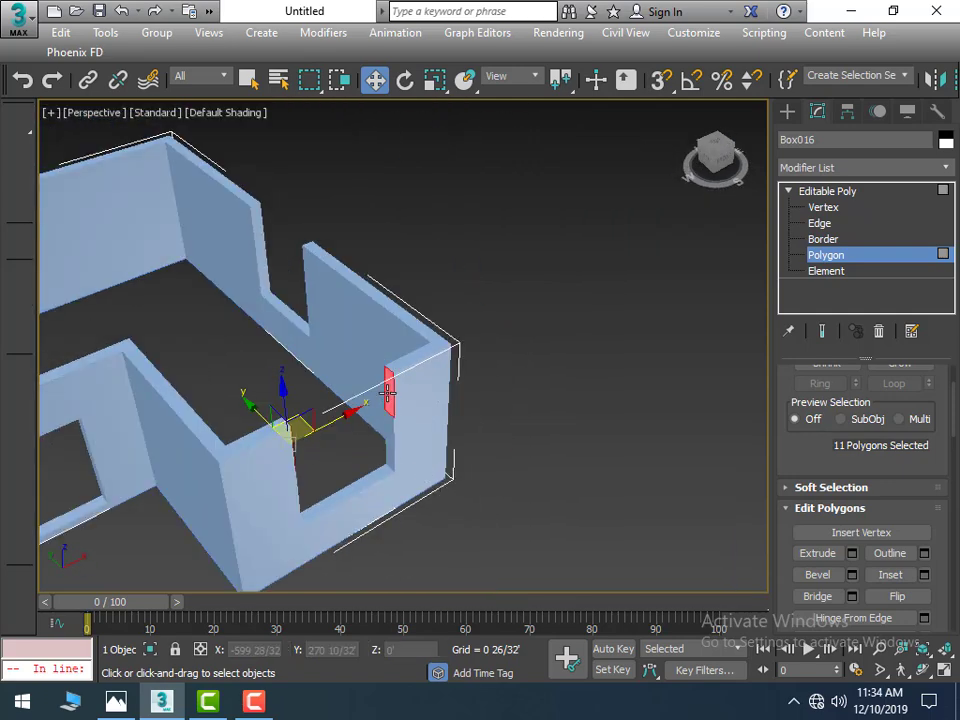
click(852, 596)
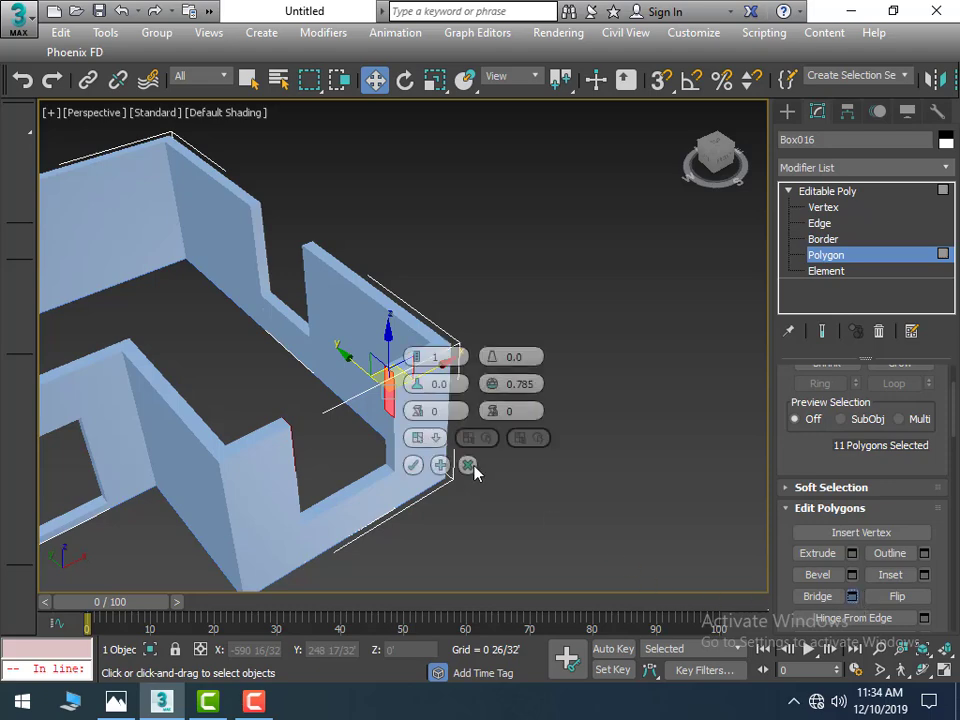
click(414, 463)
scroll(585, 472, down, 5)
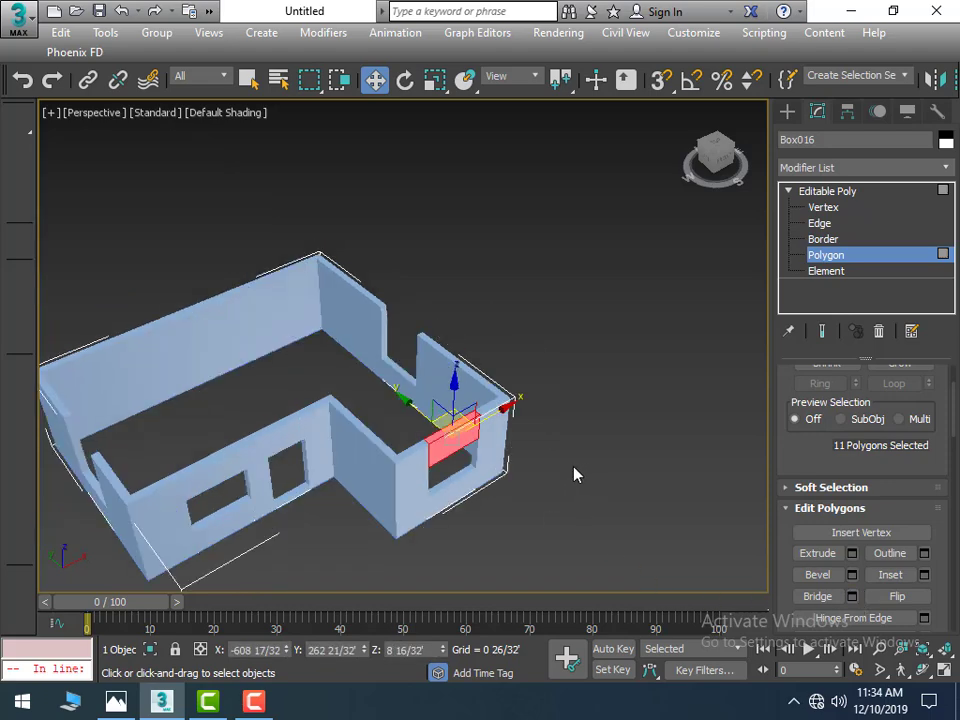
Step: Select the end face beside the next opening and bridge the wall across it
mouse_move(574, 473)
alt+middle_down()
mouse_move(463, 499)
mouse_move(540, 493)
mouse_move(585, 472)
mouse_move(401, 493)
alt+middle_up()
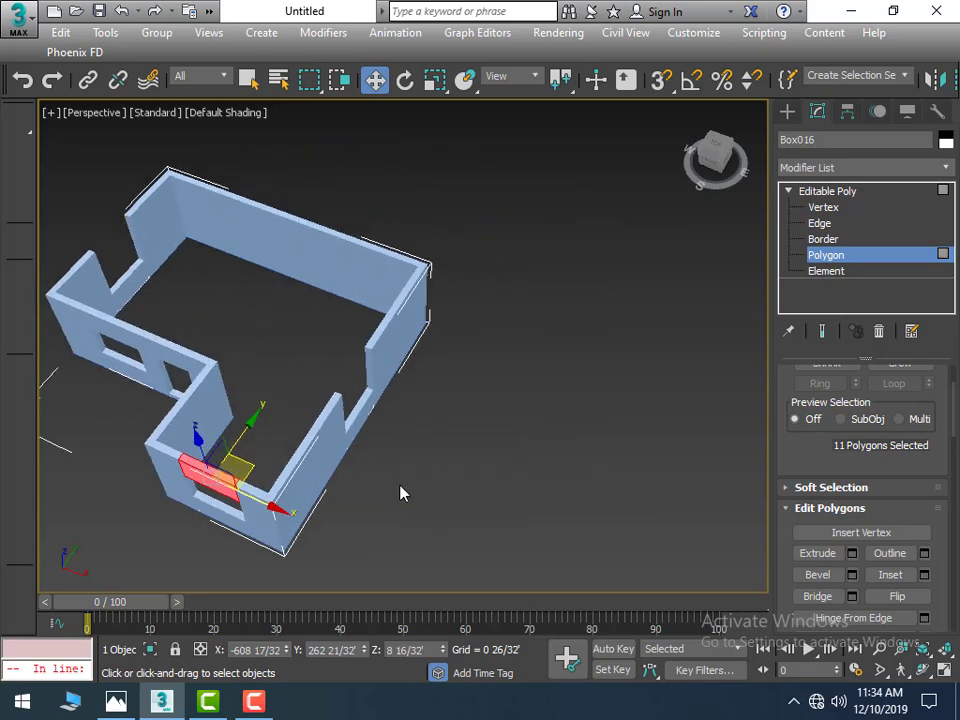
scroll(379, 456, up, 5)
scroll(350, 277, down, 3)
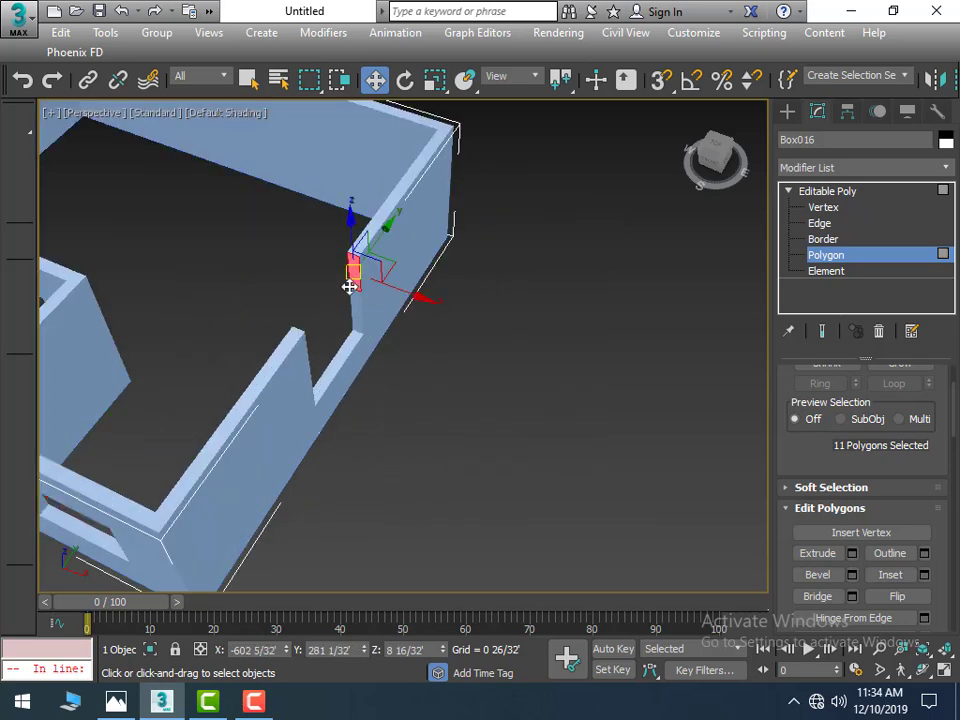
mouse_move(439, 401)
alt+middle_down()
mouse_move(401, 420)
mouse_move(258, 303)
alt+middle_up()
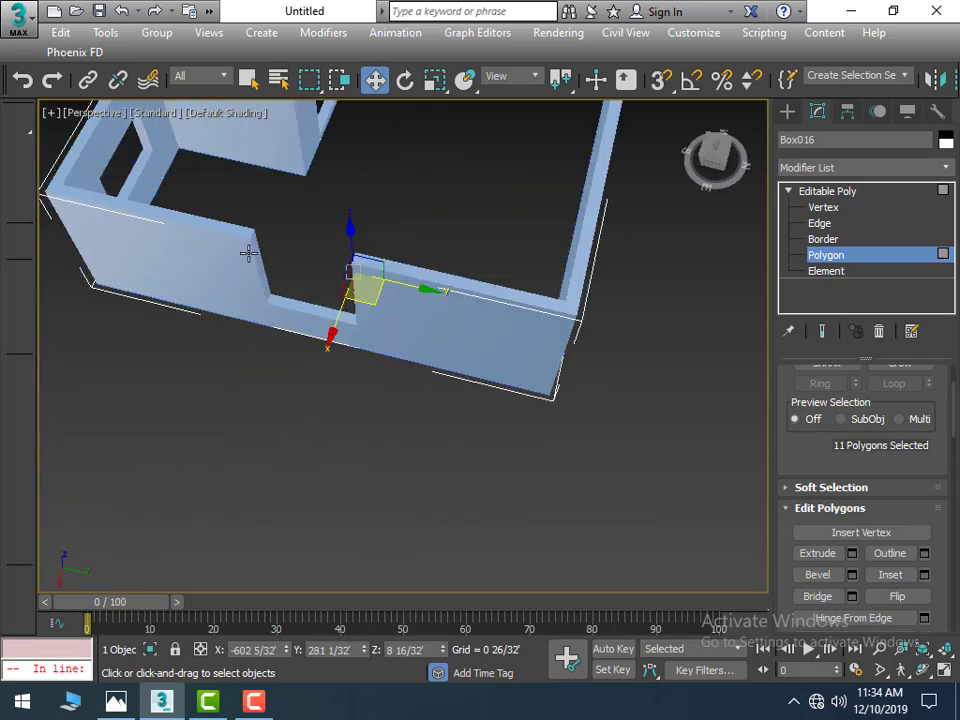
click(257, 256)
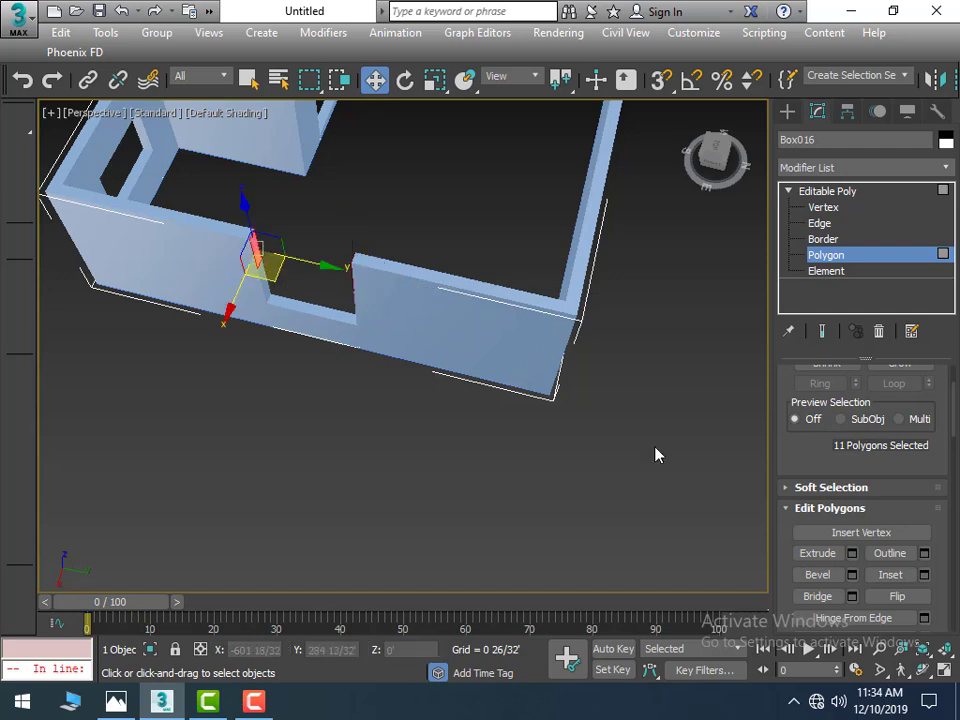
click(851, 596)
click(413, 464)
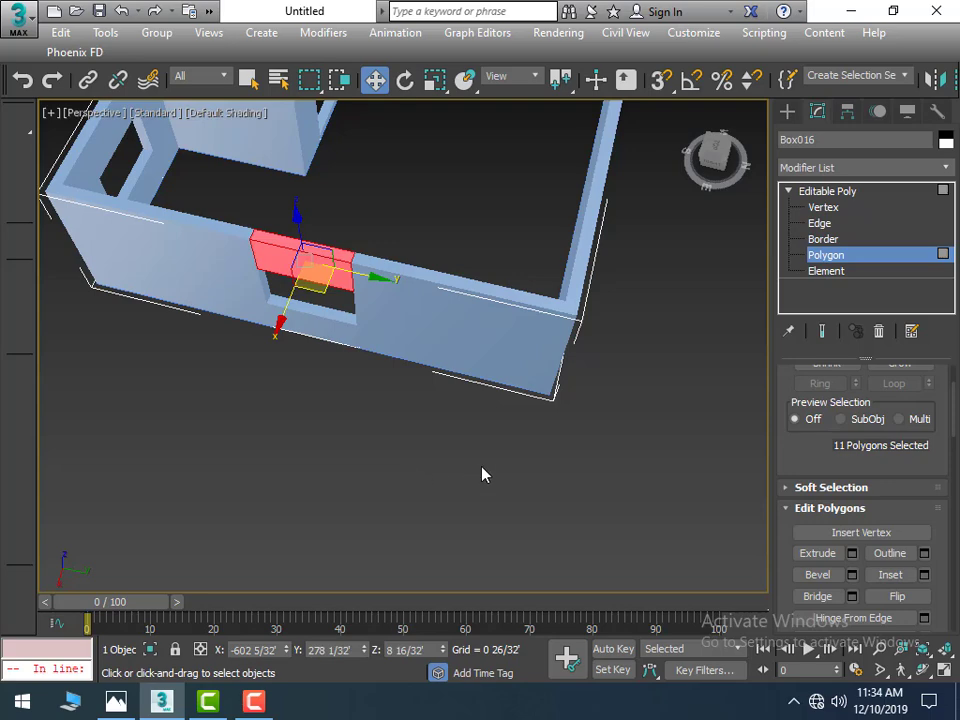
scroll(520, 465, down, 5)
scroll(562, 435, up, 2)
Step: Bridge the thin end face and upper wall end face to close the notch top
middle_drag(455, 310, 390, 446)
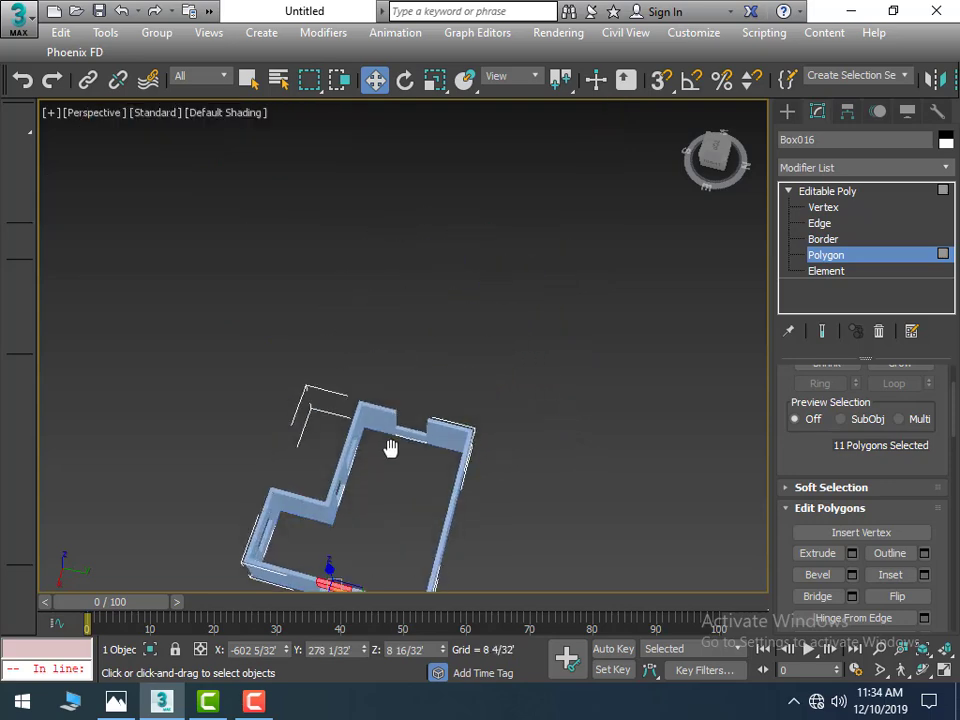
scroll(401, 409, up, 3)
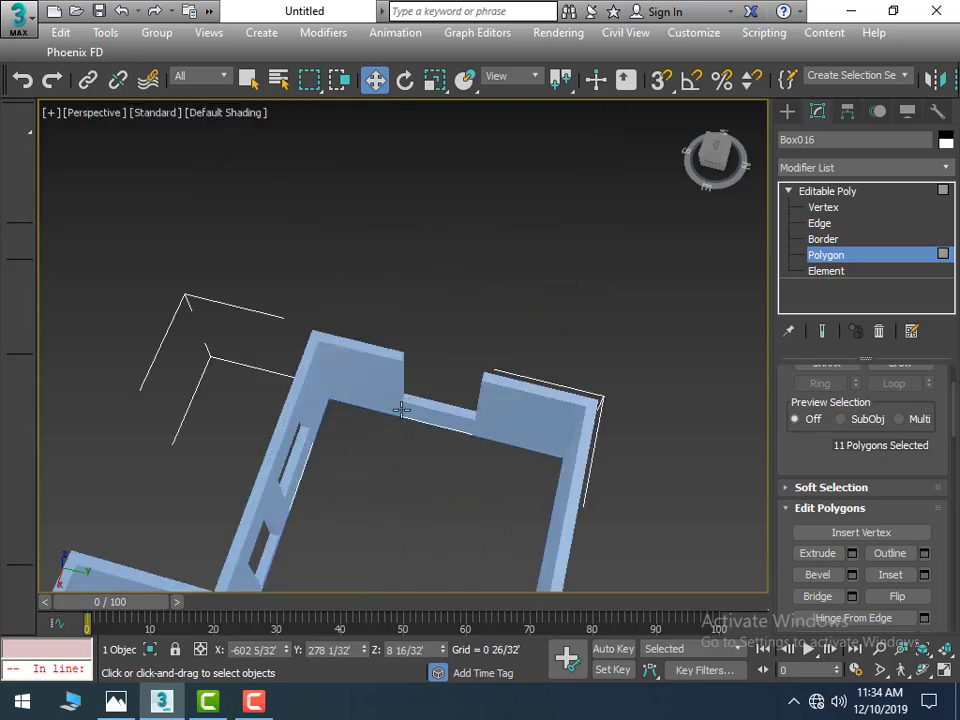
scroll(399, 364, up, 2)
scroll(411, 377, up, 3)
click(390, 360)
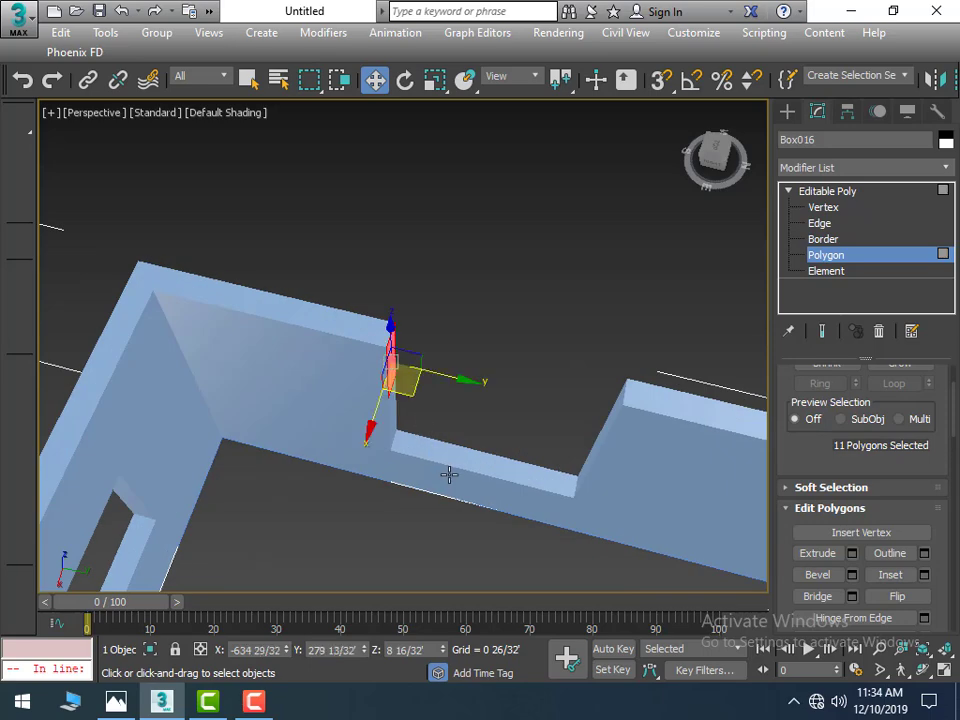
alt+middle_drag(405, 497, 537, 484)
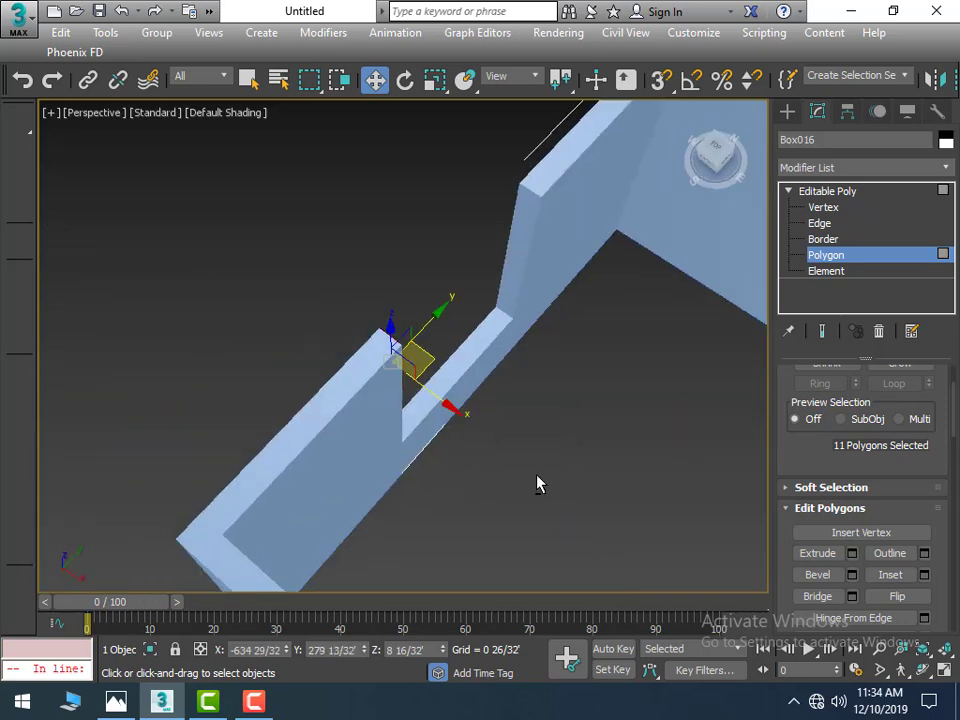
click(526, 224)
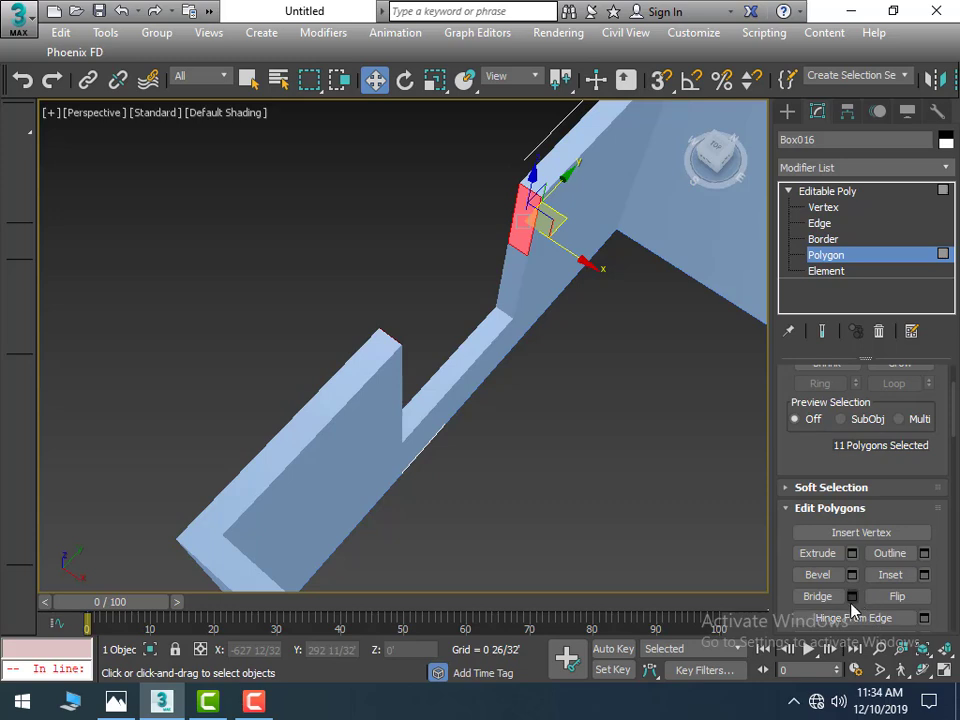
click(851, 597)
click(412, 465)
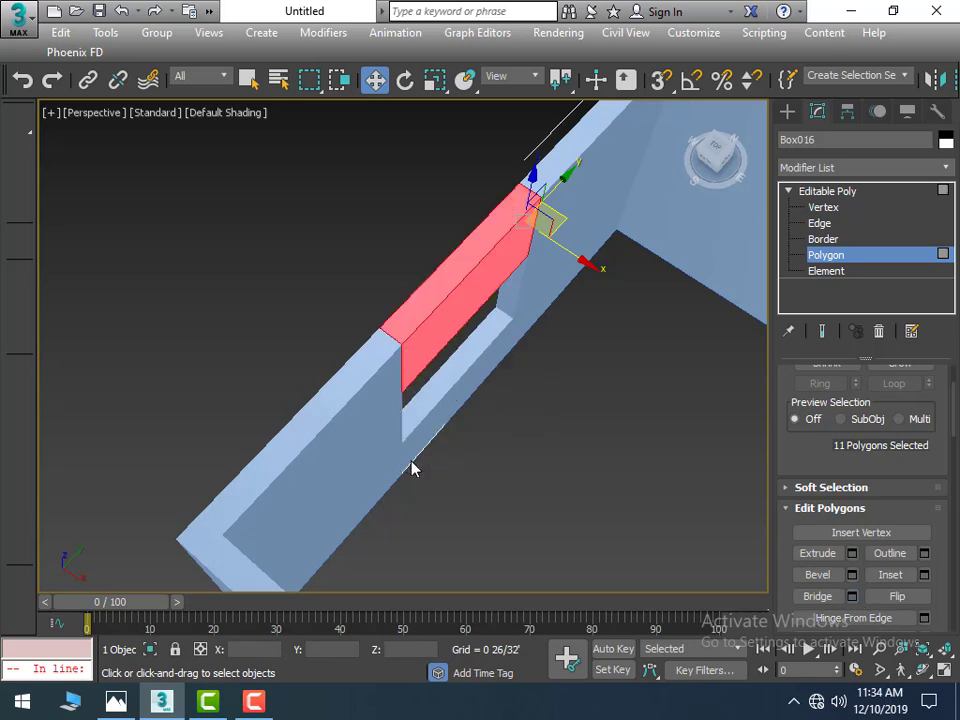
scroll(449, 482, down, 5)
mouse_move(489, 491)
alt+middle_down()
mouse_move(456, 514)
mouse_move(596, 414)
mouse_move(596, 281)
alt+middle_up()
scroll(596, 400, down, 5)
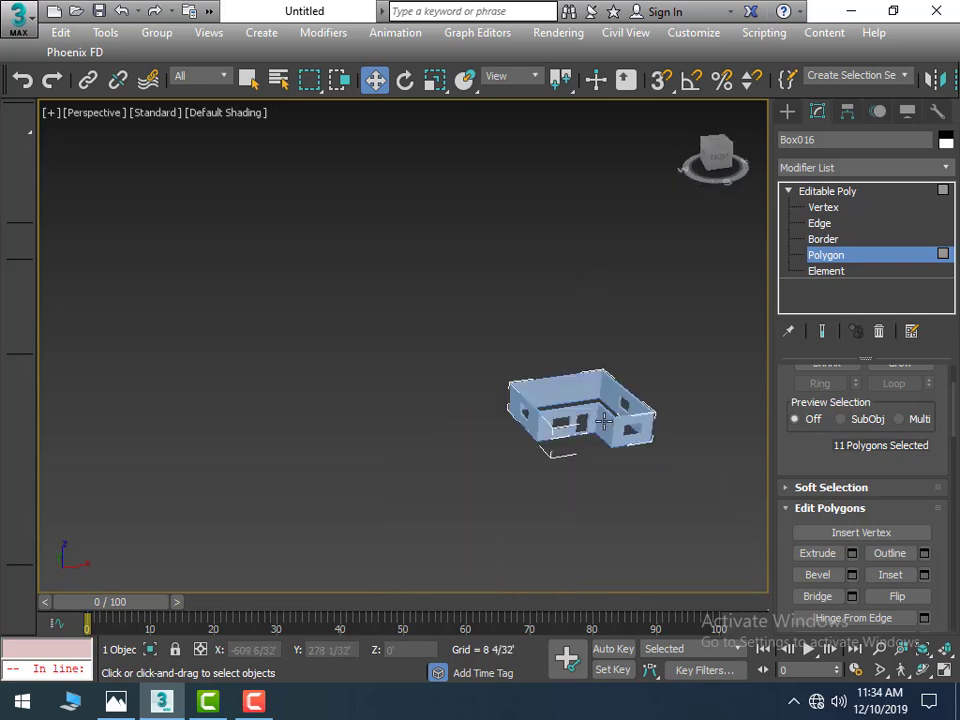
mouse_move(640, 420)
middle_down()
mouse_move(578, 450)
mouse_move(656, 435)
middle_up()
scroll(577, 451, up, 3)
scroll(654, 439, up, 4)
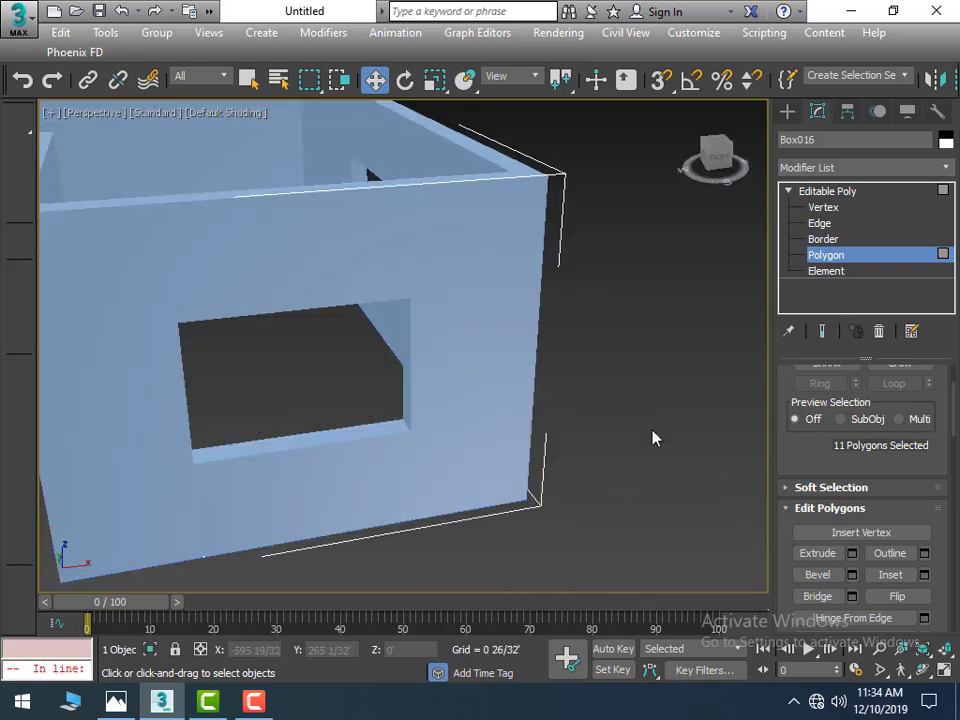
scroll(643, 437, down, 6)
scroll(643, 437, up, 3)
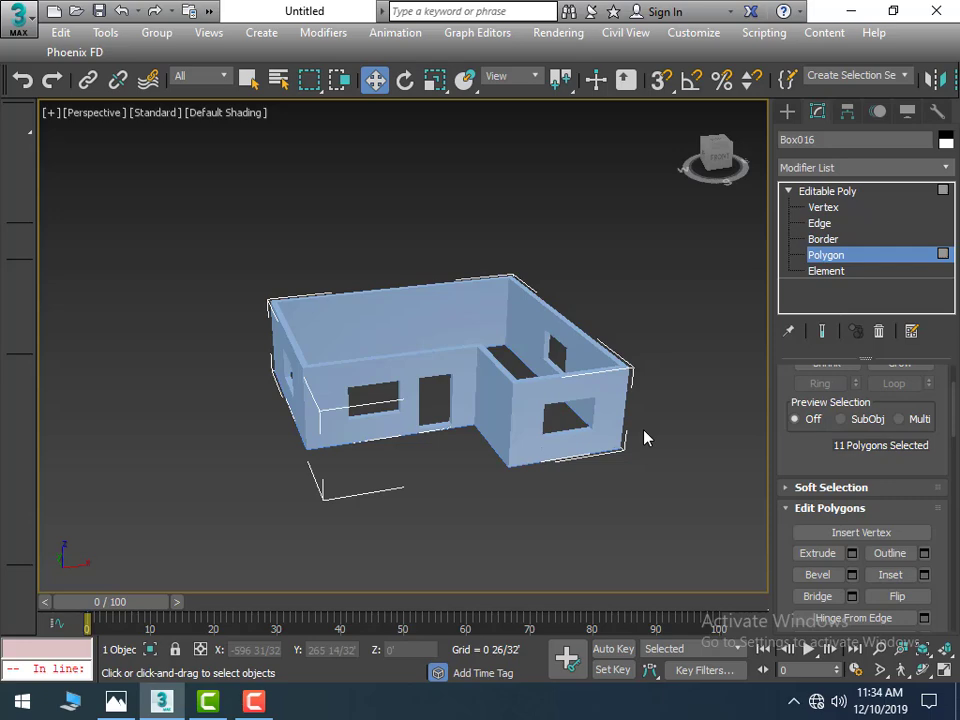
Step: Save the scene as '3D 2.max' in the Documents\VIJILIFNA folder
key(ctrl+s)
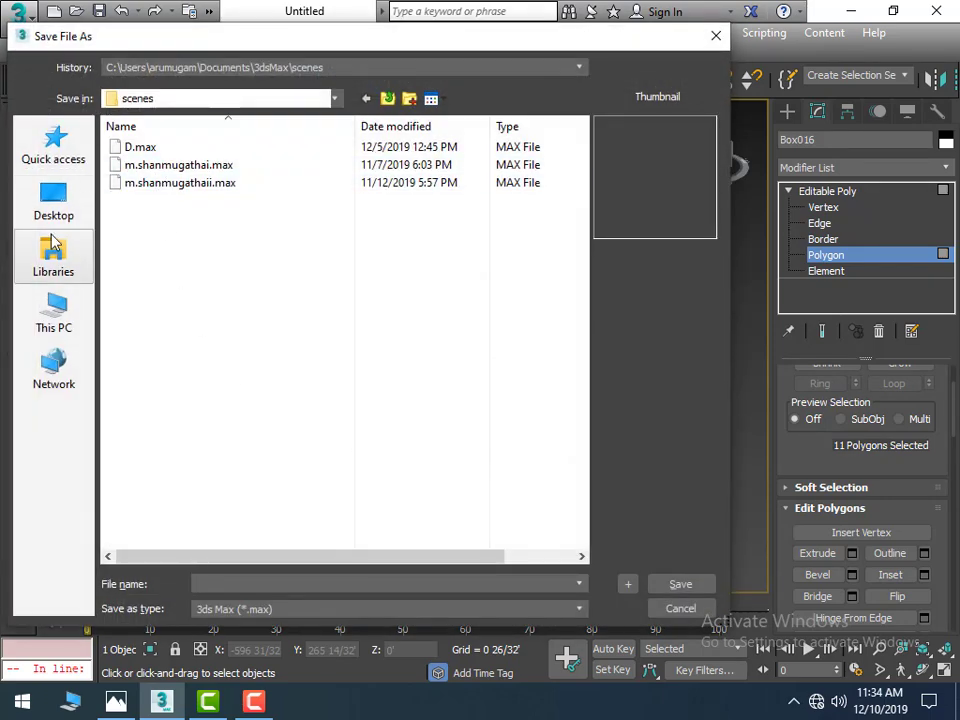
click(53, 245)
double_click(414, 152)
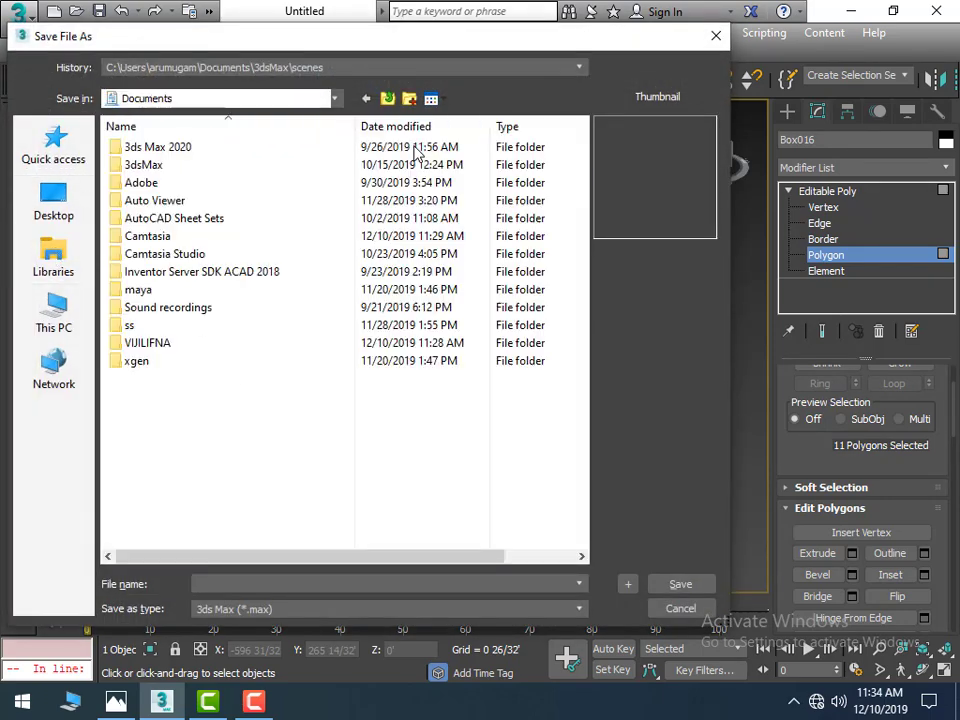
double_click(223, 343)
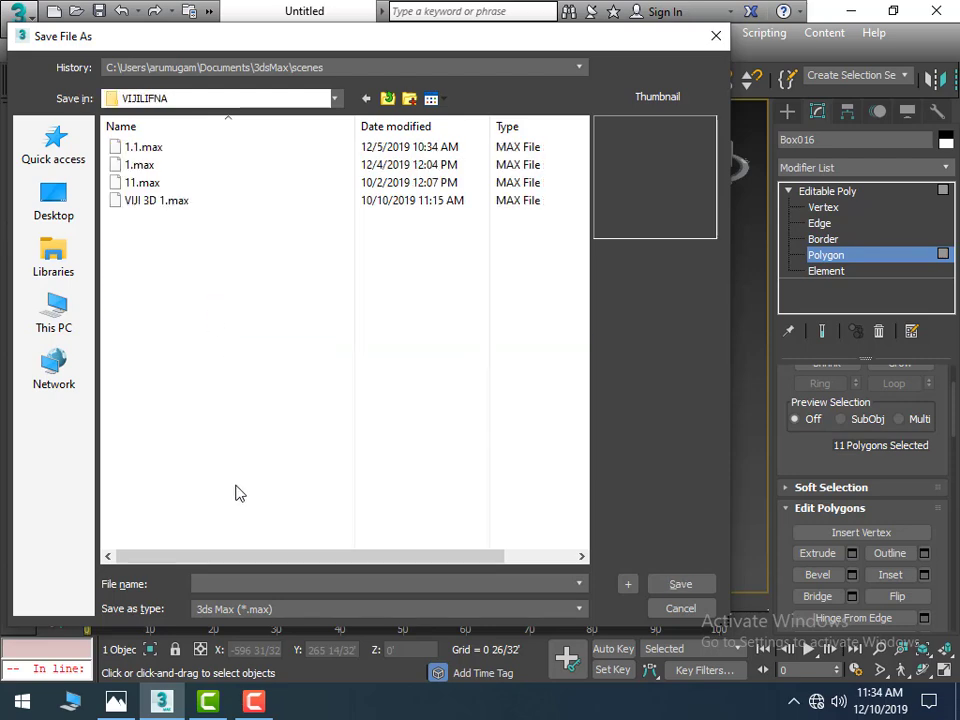
click(205, 583)
text(3D 2)
click(688, 590)
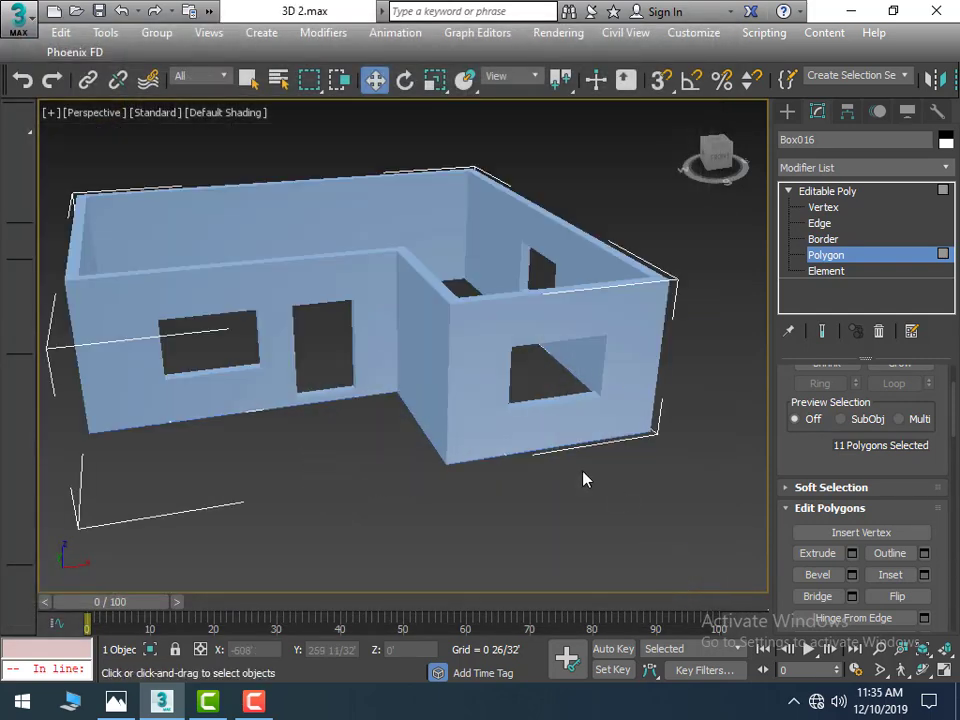
Step: Switch to a zoomed-extents Top view and open the Create panel's Splines category
scroll(585, 479, up, 3)
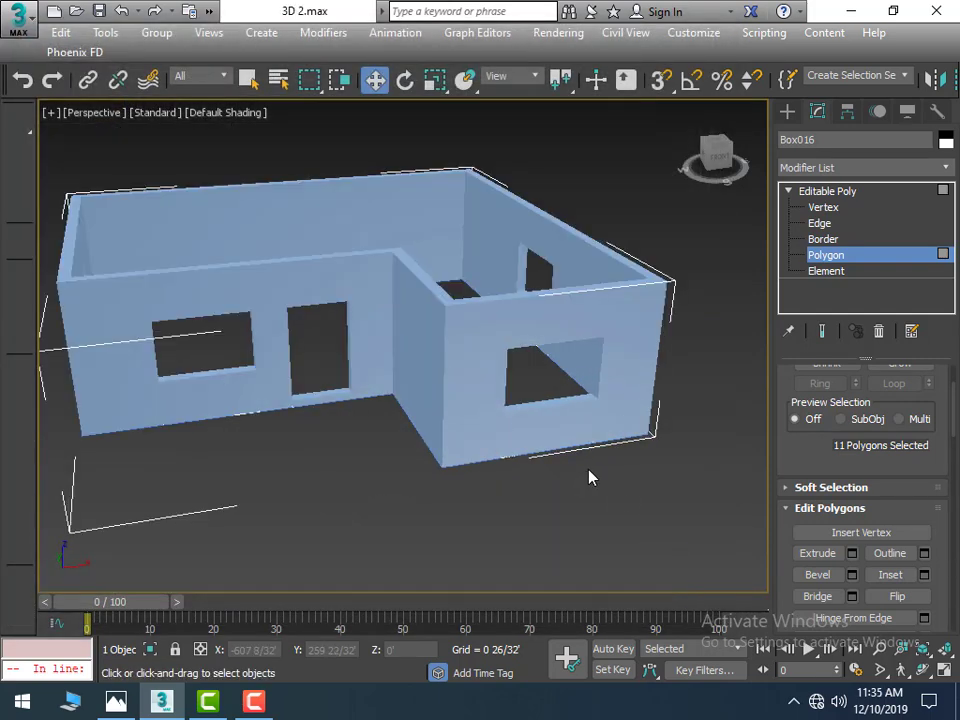
key(t)
key(z)
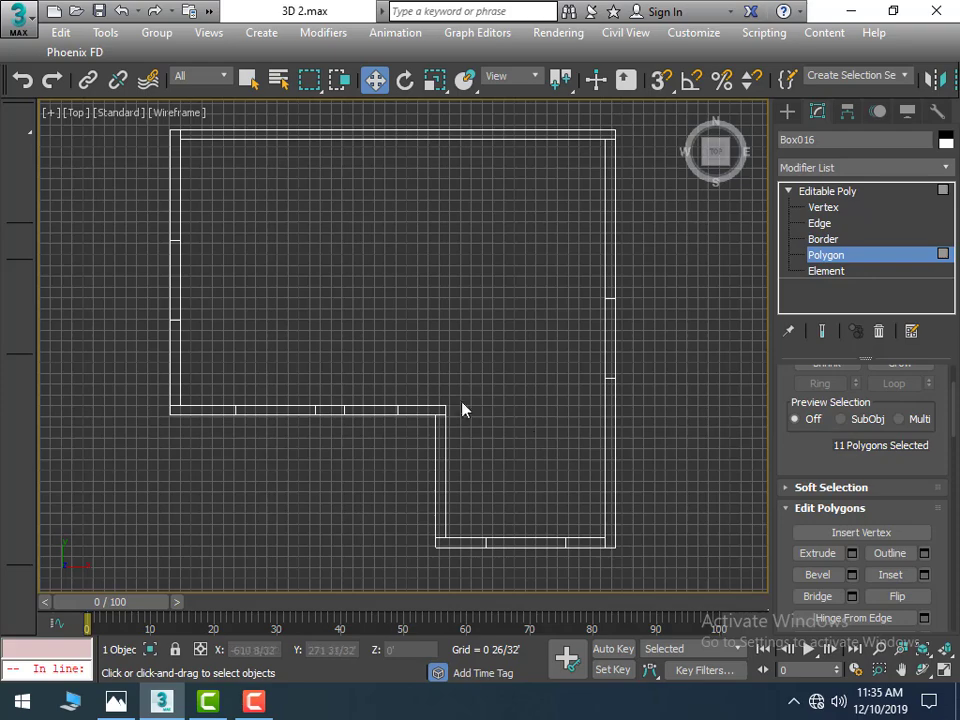
scroll(418, 363, down, 2)
mouse_move(715, 152)
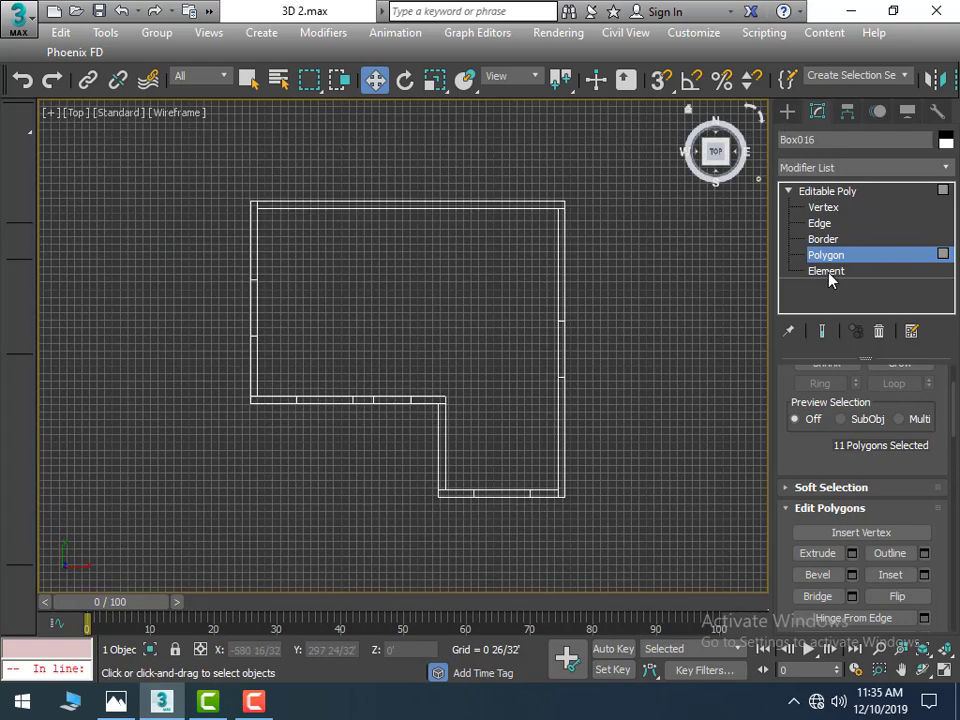
click(790, 116)
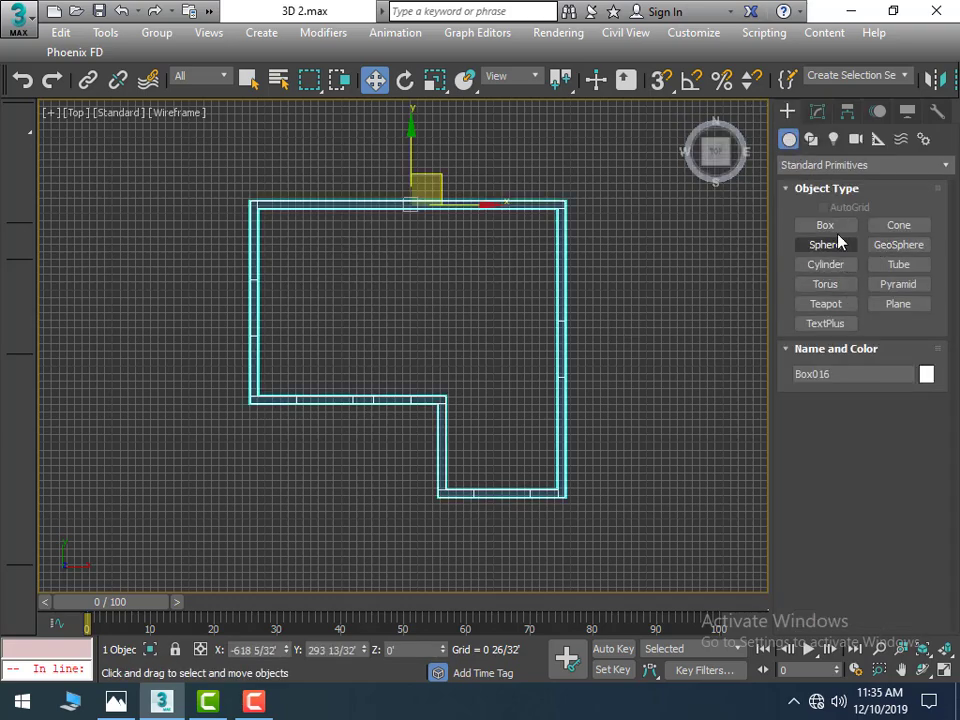
click(810, 139)
Step: Turn on Snaps and trace the outline's top and right edges with the Line tool
click(826, 240)
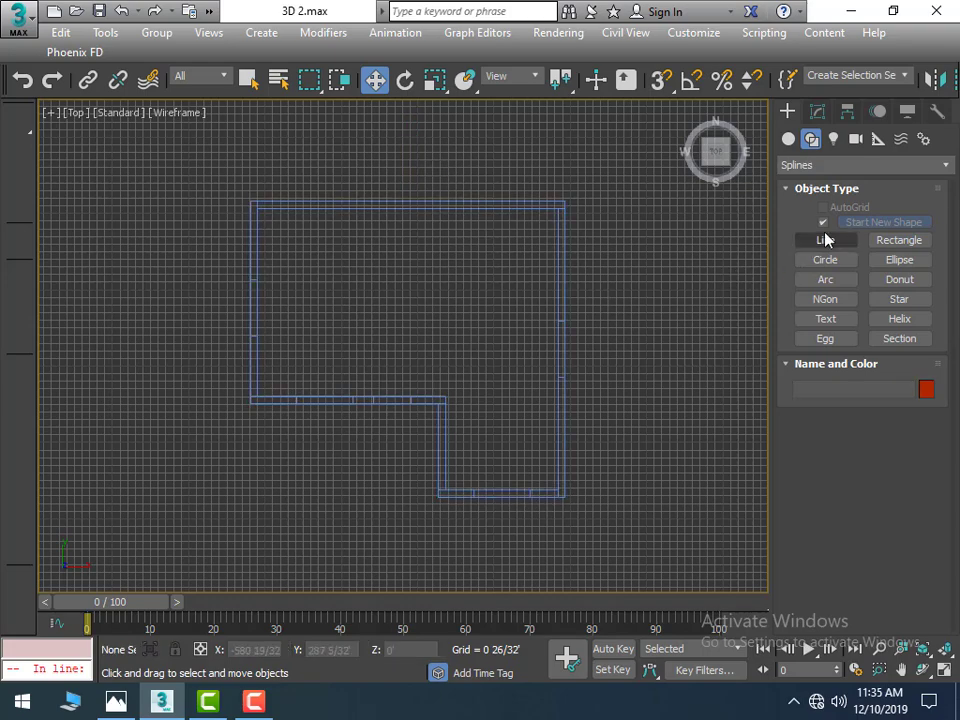
click(826, 240)
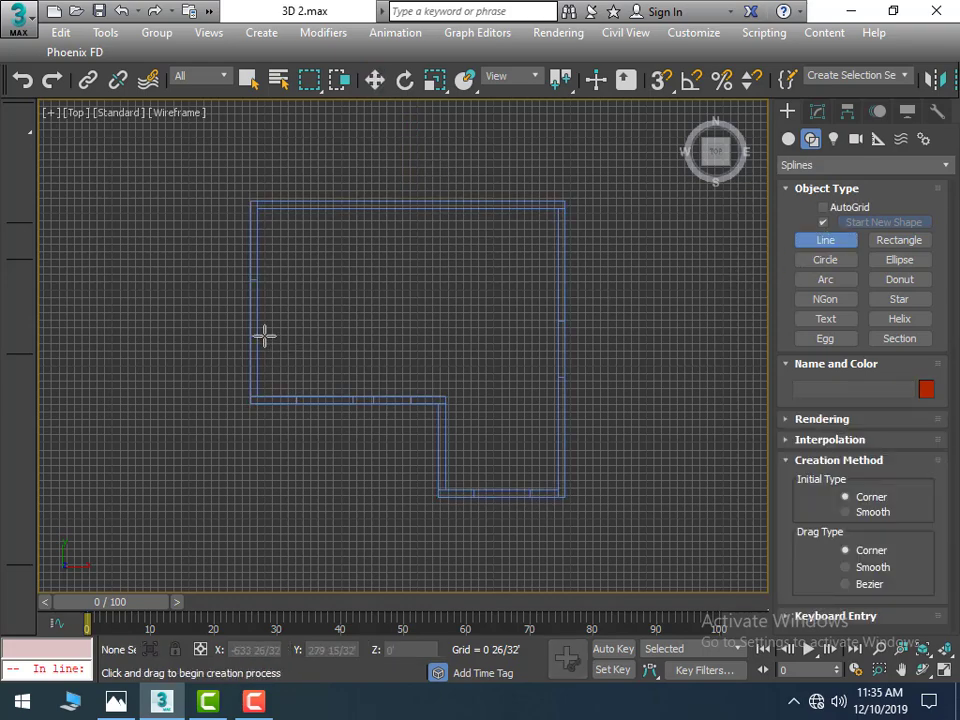
middle_drag(264, 336, 263, 373)
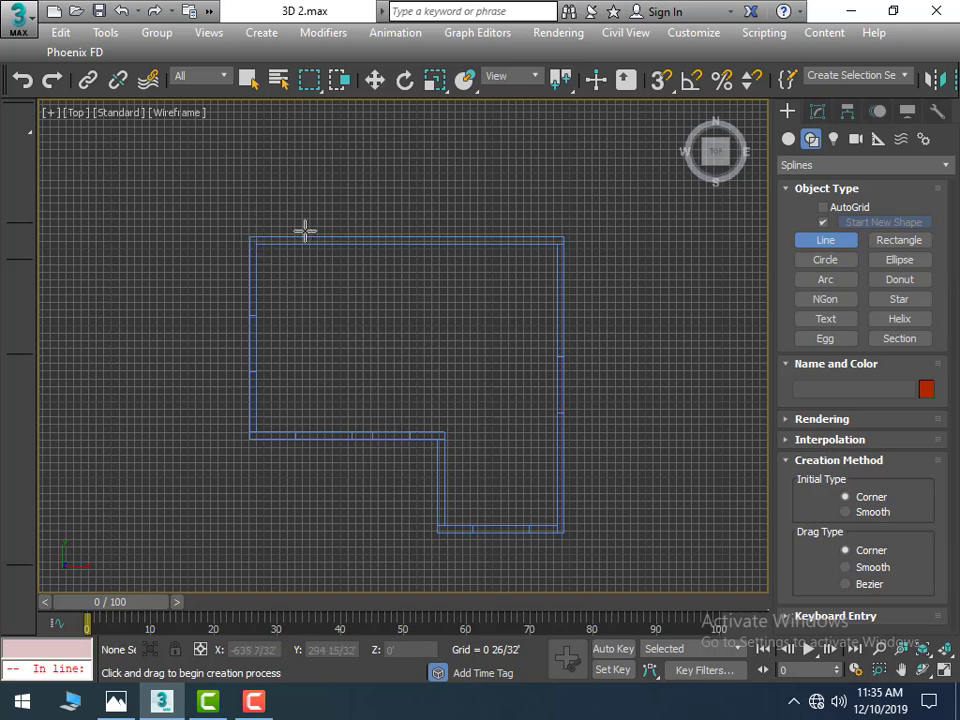
click(656, 80)
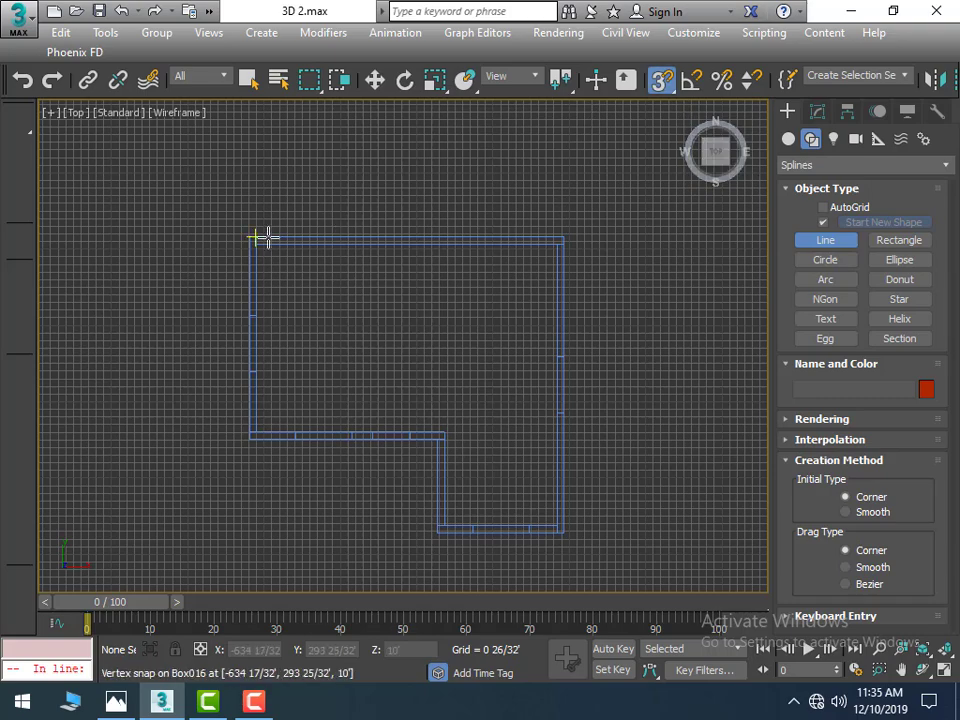
click(250, 238)
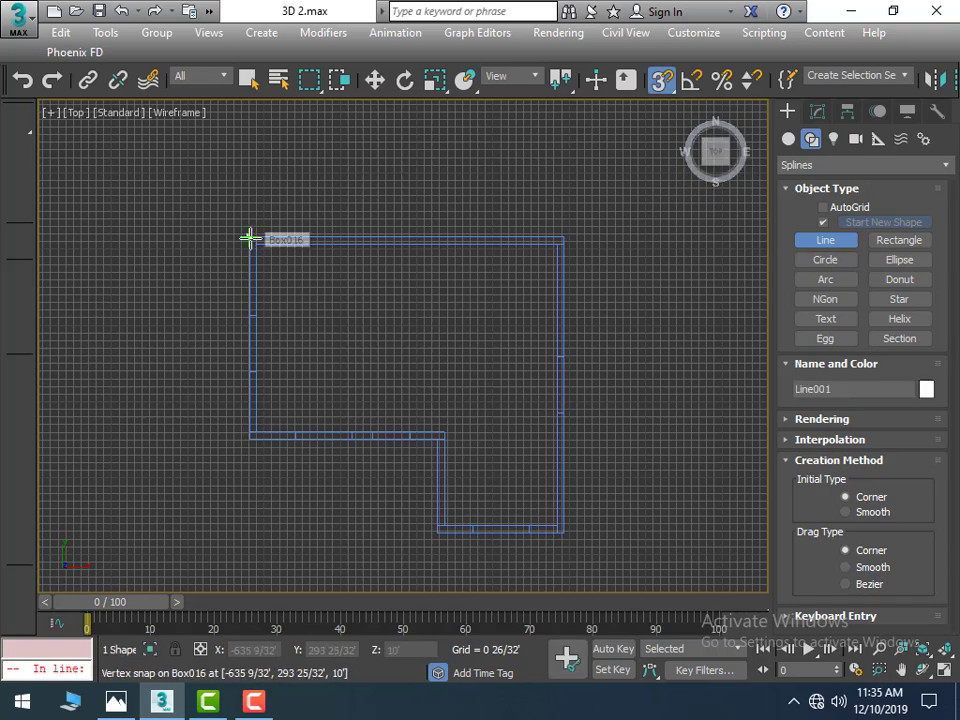
click(563, 237)
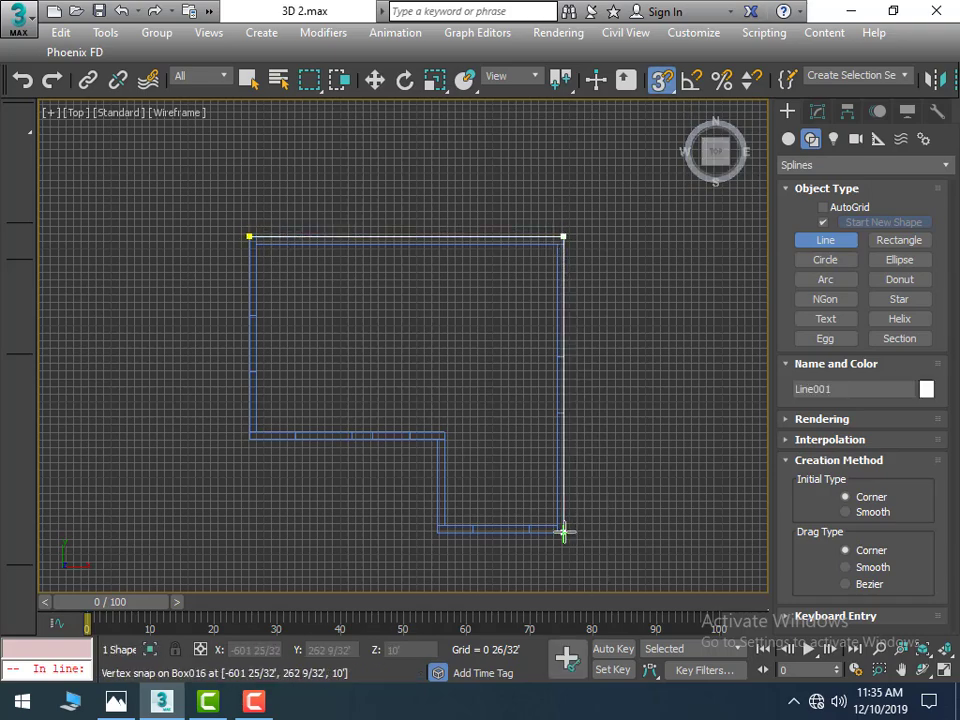
click(563, 532)
click(437, 532)
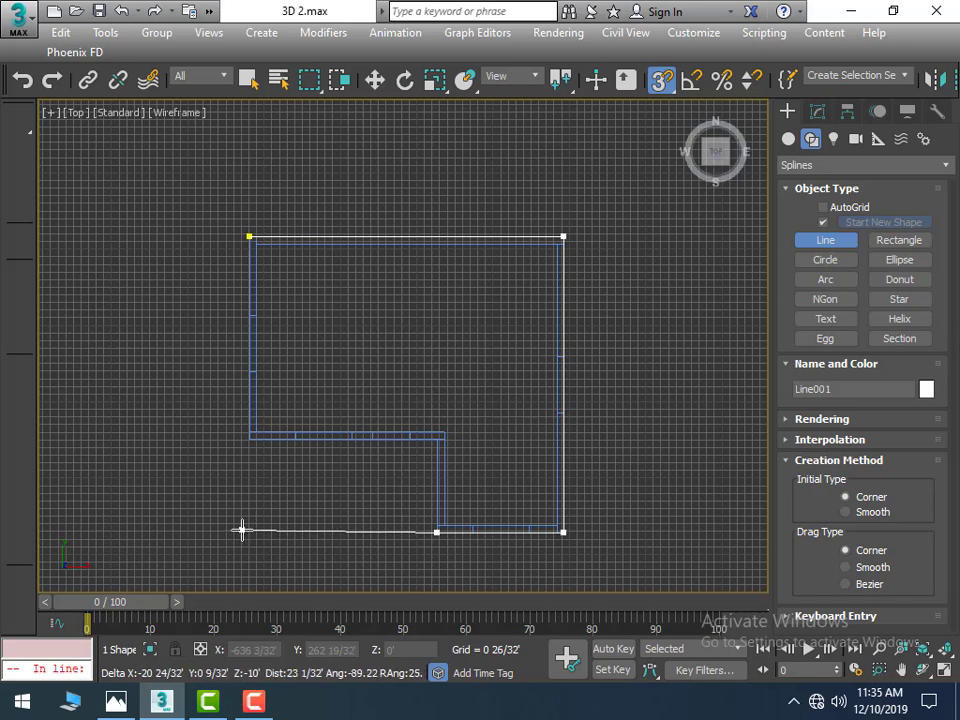
right_click(242, 530)
click(250, 238)
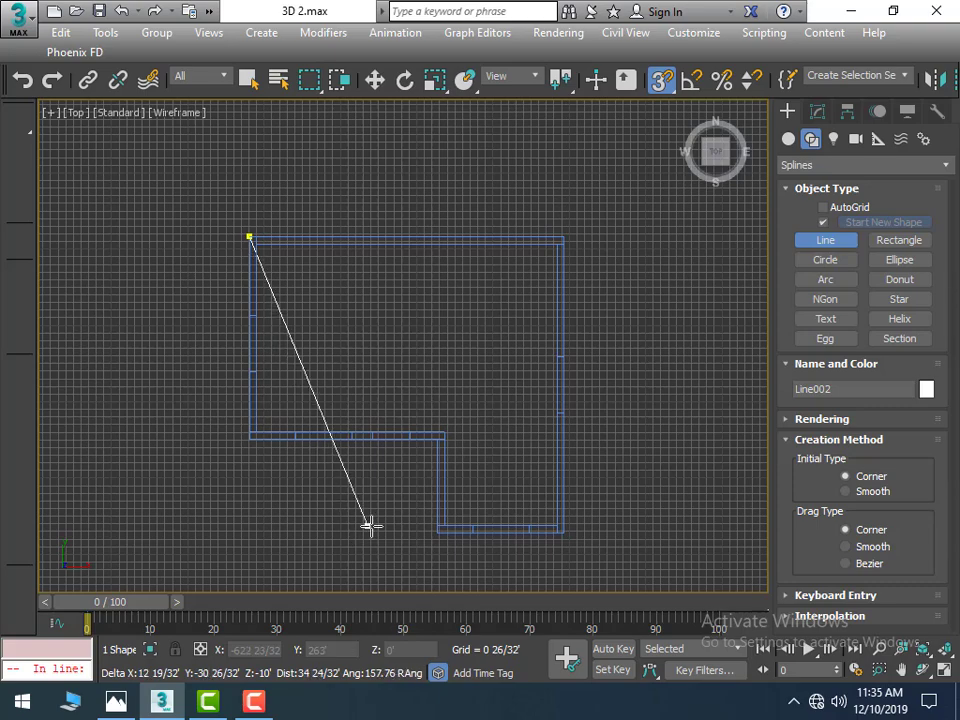
right_click(494, 533)
right_click(615, 492)
Step: Draw a snapped 31 16/32' by 33 16/32' rectangle from corner to corner of the outline
click(642, 518)
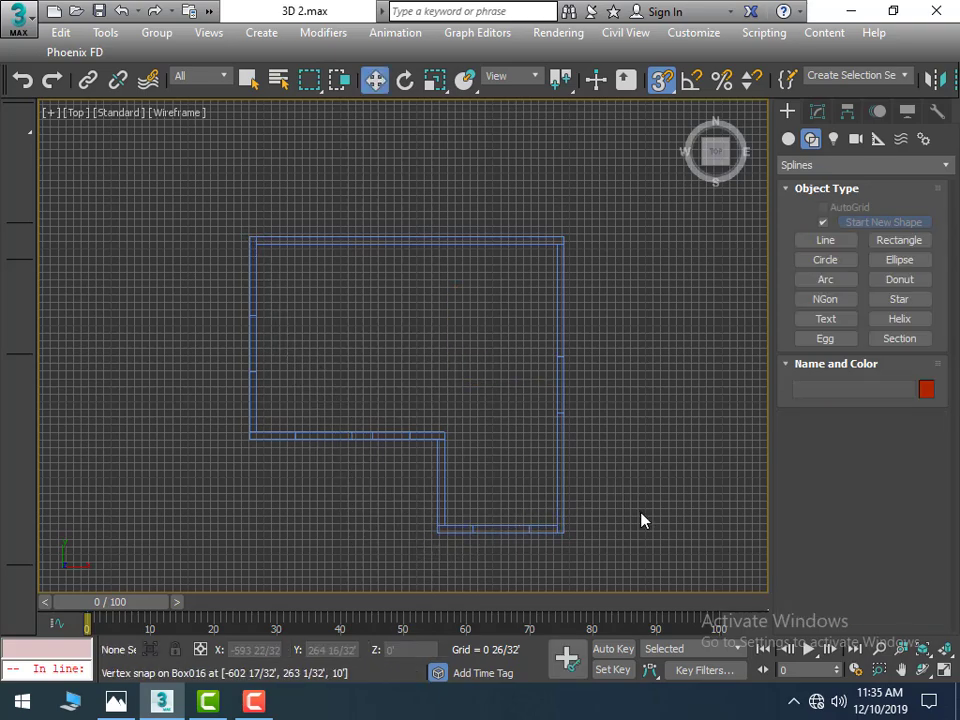
middle_drag(615, 450, 604, 418)
click(899, 240)
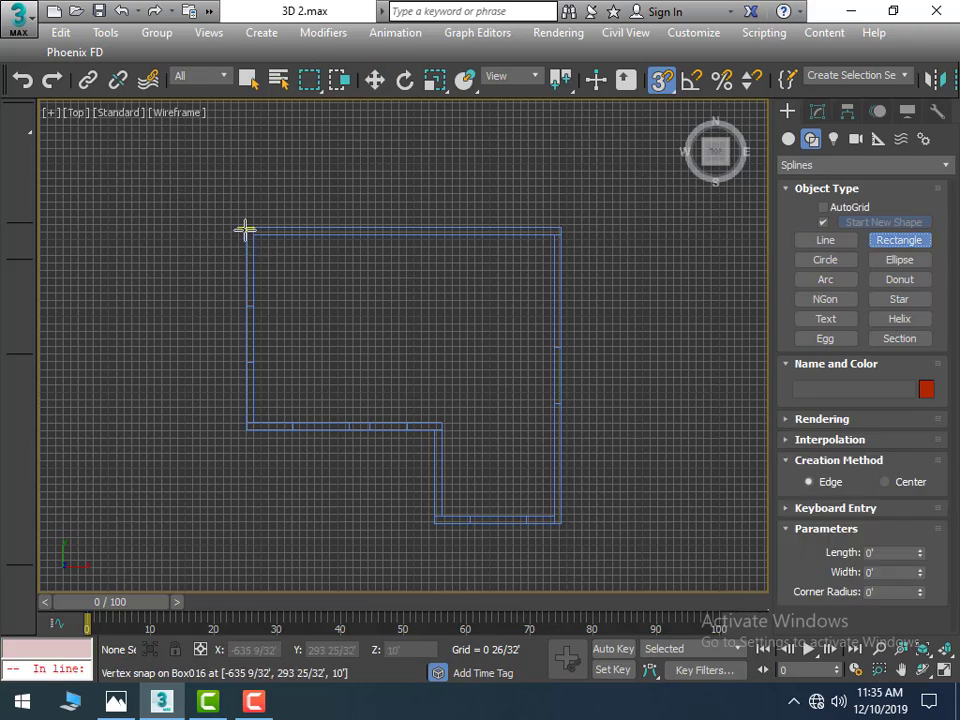
drag(245, 230, 563, 521)
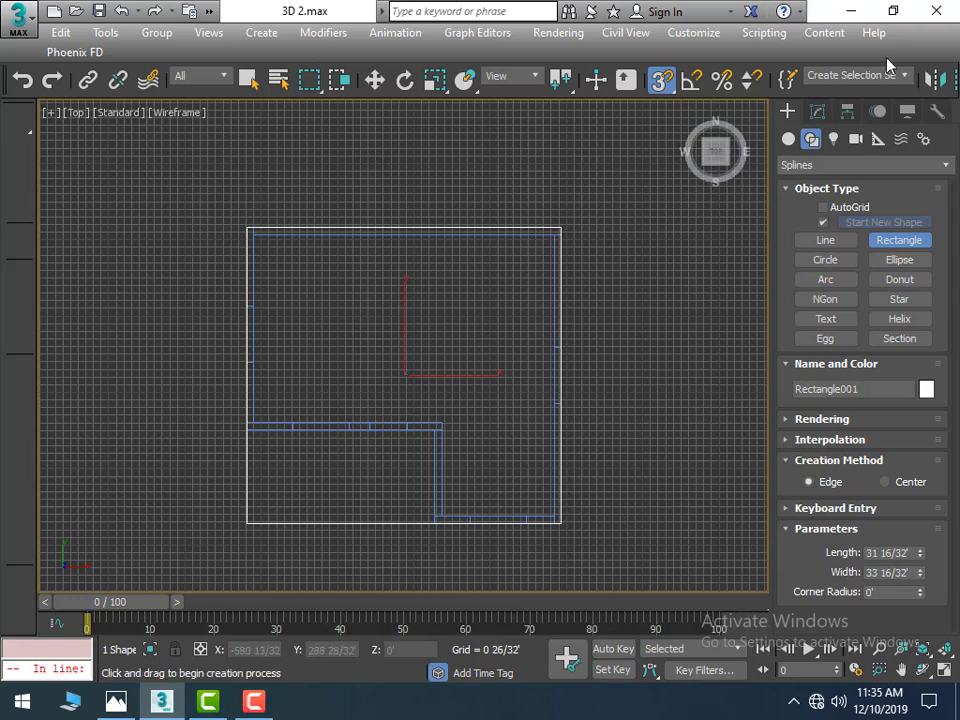
Step: Add an Extrude modifier to Rectangle001 with Amount 6 for a 0 16/32' slab
click(817, 111)
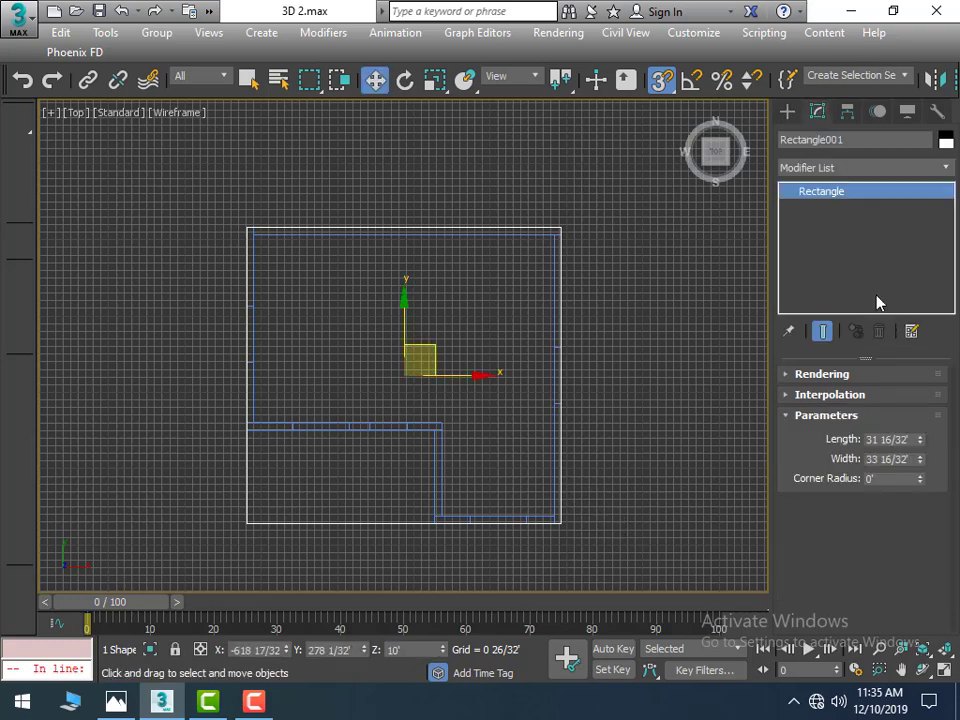
click(949, 172)
scroll(935, 190, up, 3)
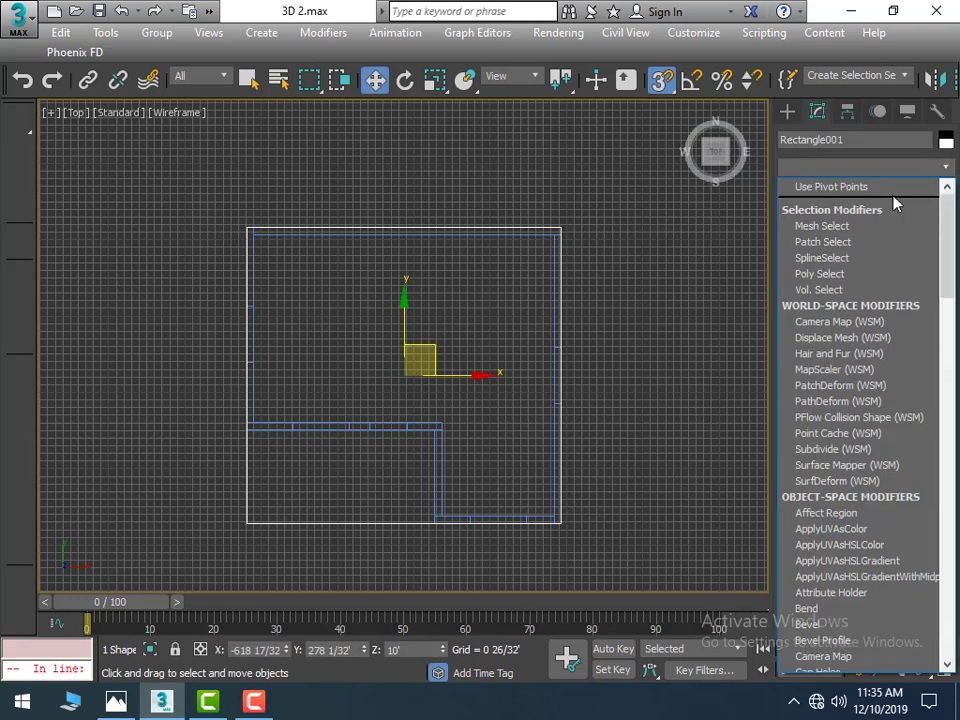
scroll(892, 206, down, 5)
scroll(870, 205, down, 15)
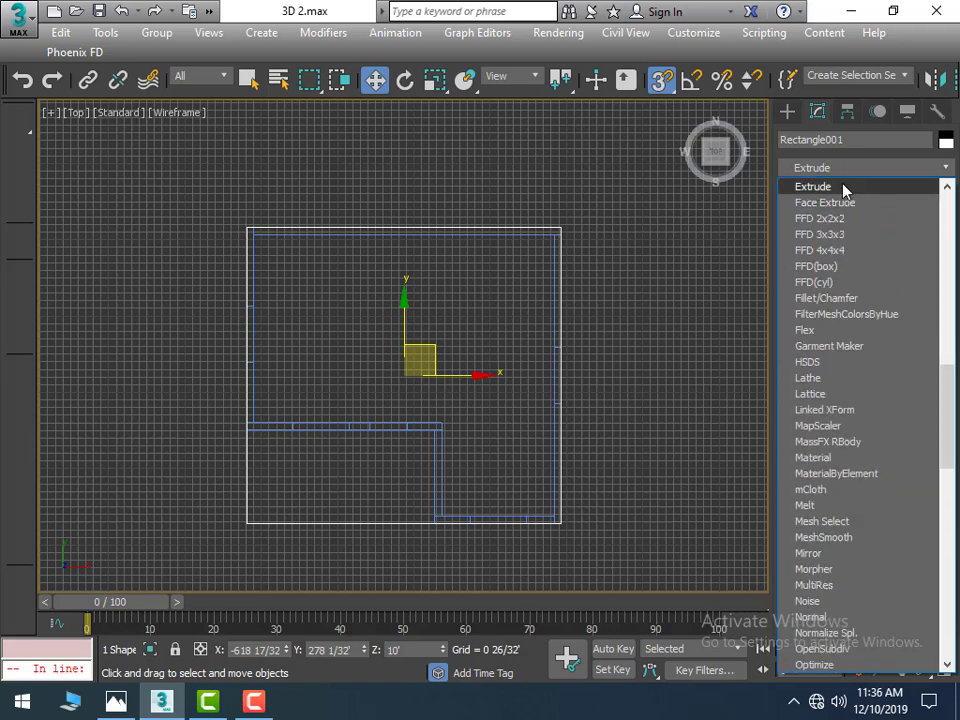
click(855, 187)
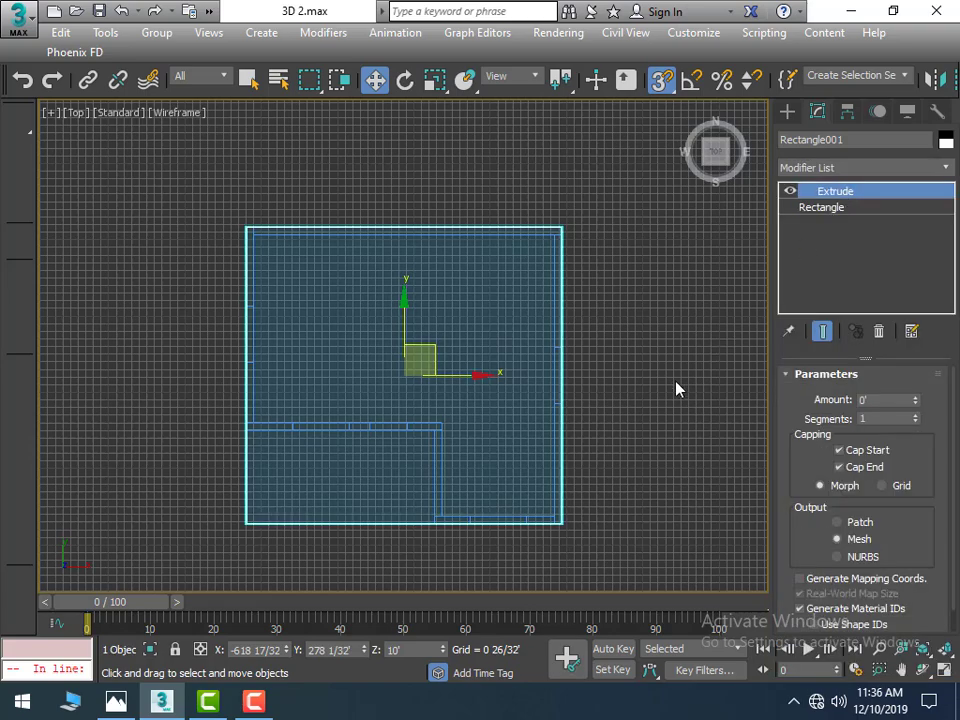
double_click(879, 399)
key(Return)
Step: Maximize Perspective, turn Snaps off and drag a copy of the slab down near the floor
key(alt+w)
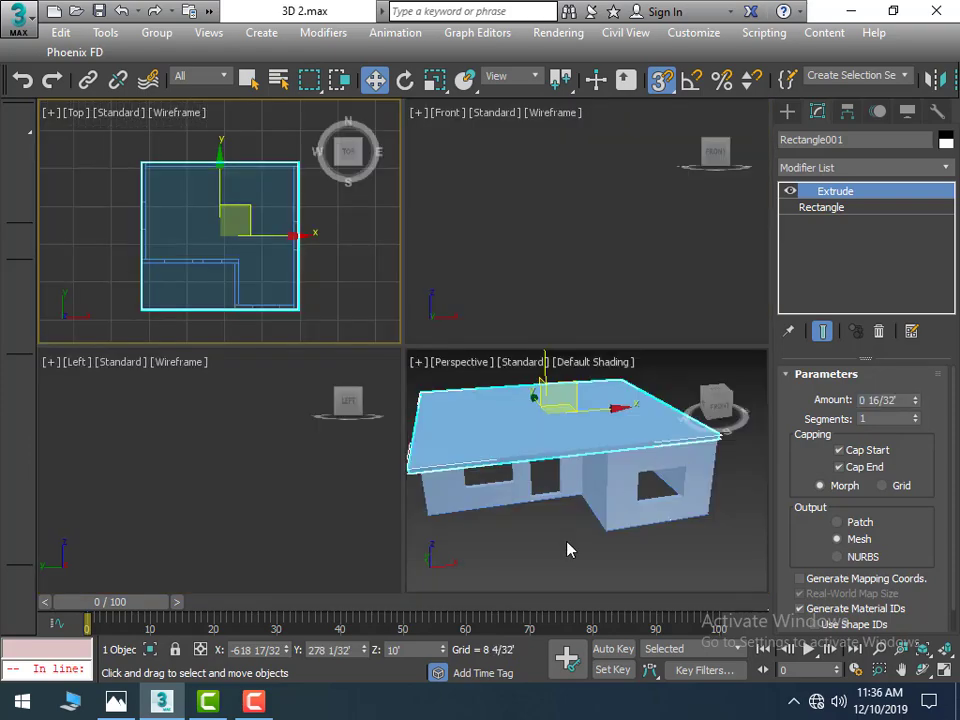
key(alt+w)
middle_drag(512, 500, 508, 431)
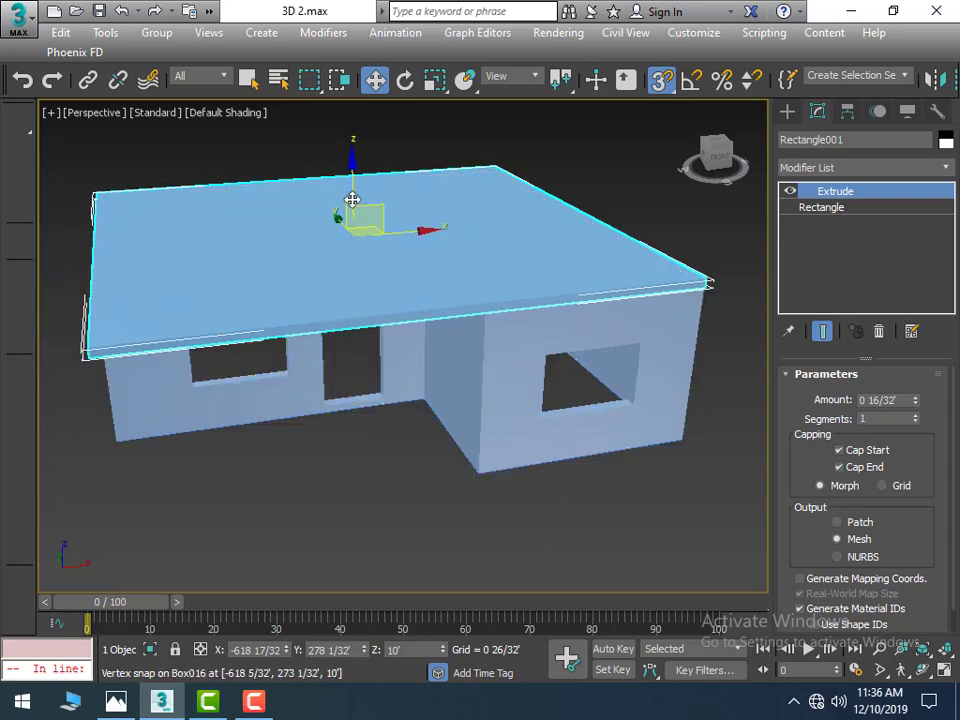
mouse_move(334, 476)
alt+middle_down()
mouse_move(407, 482)
mouse_move(413, 527)
alt+middle_up()
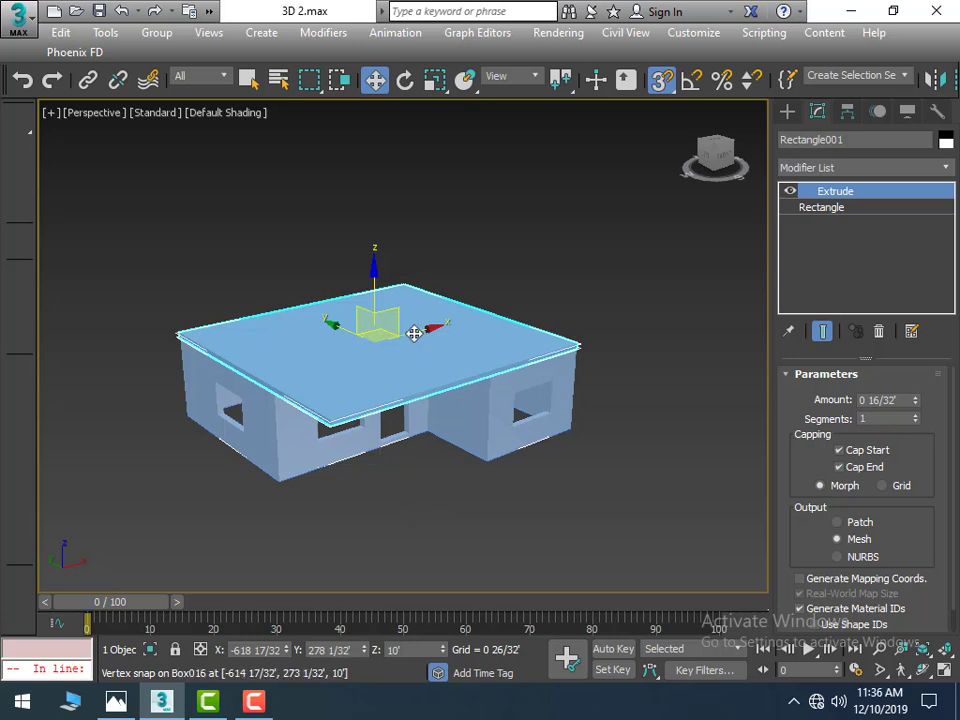
click(661, 79)
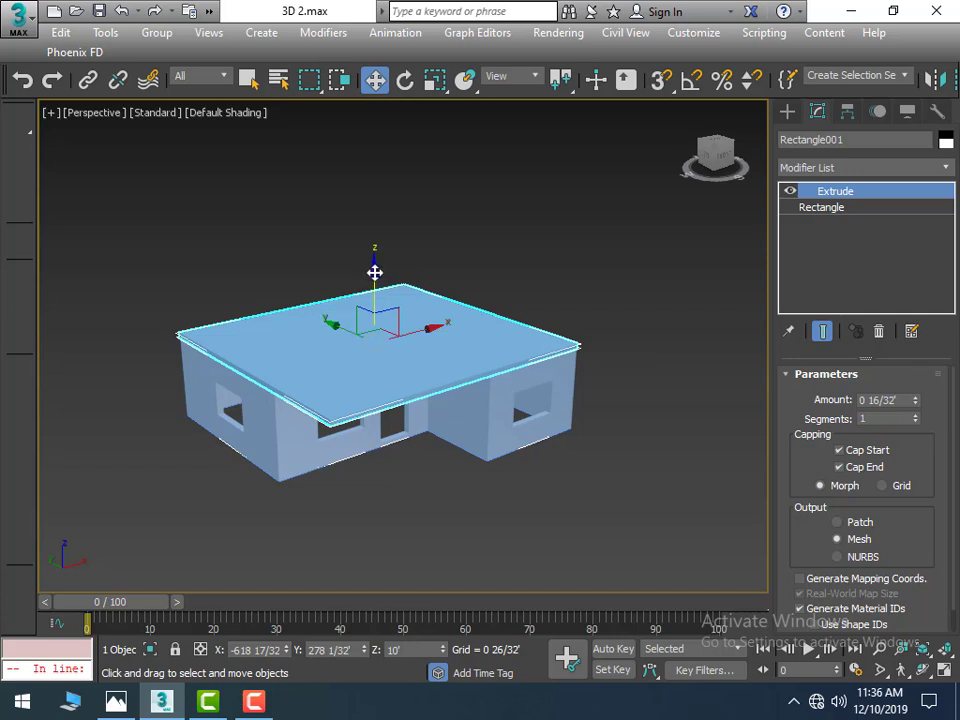
mouse_move(375, 271)
shift+mouse_down()
mouse_move(382, 354)
mouse_move(383, 346)
shift+mouse_up()
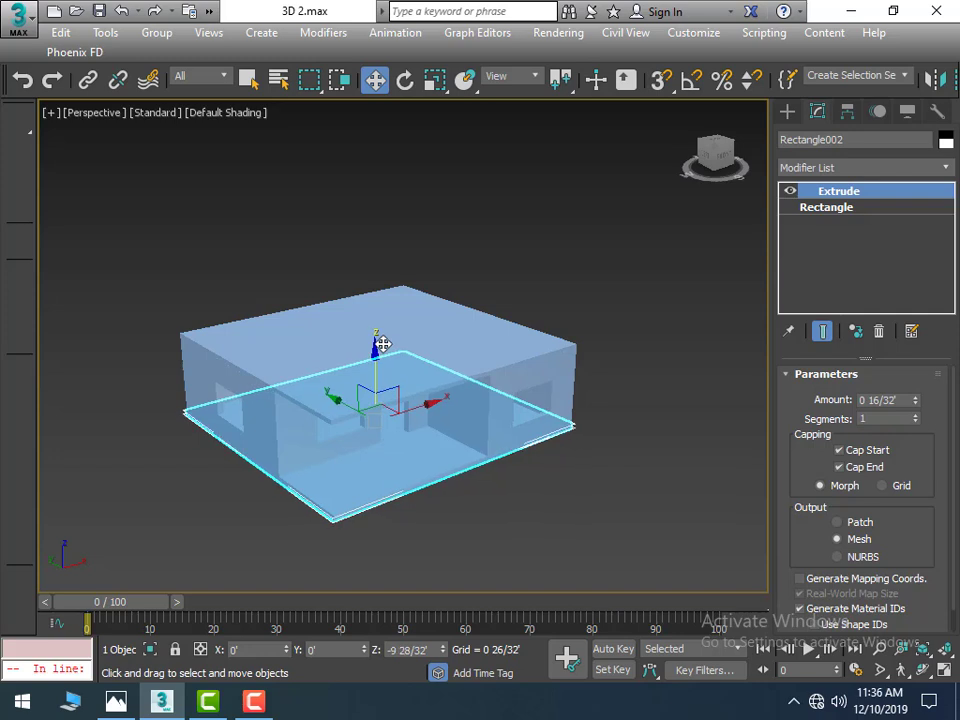
drag(383, 346, 383, 342)
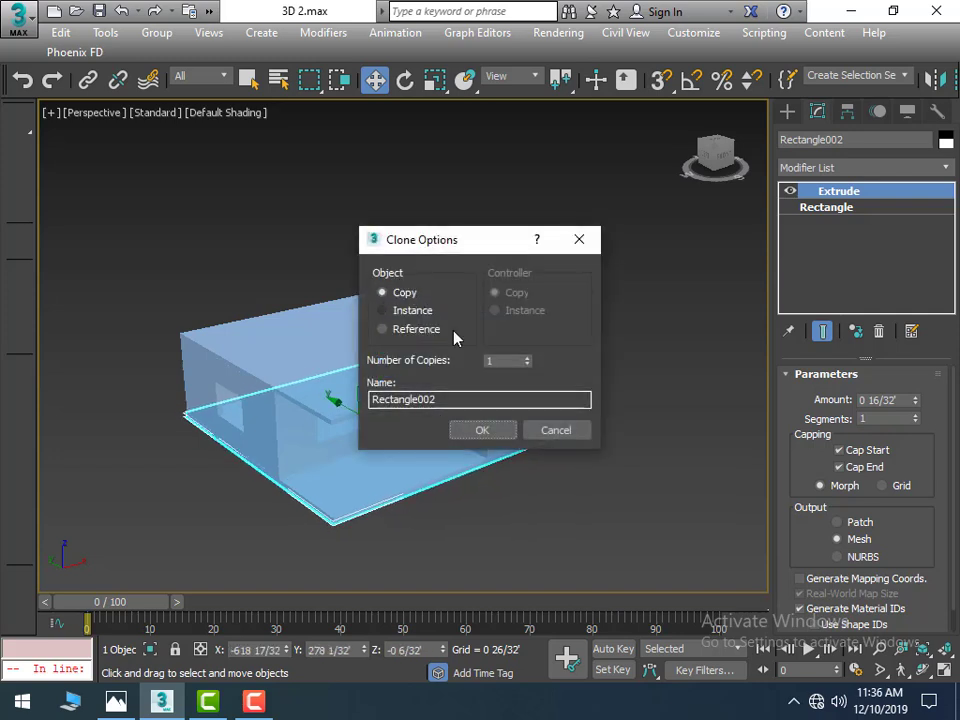
click(498, 432)
click(566, 536)
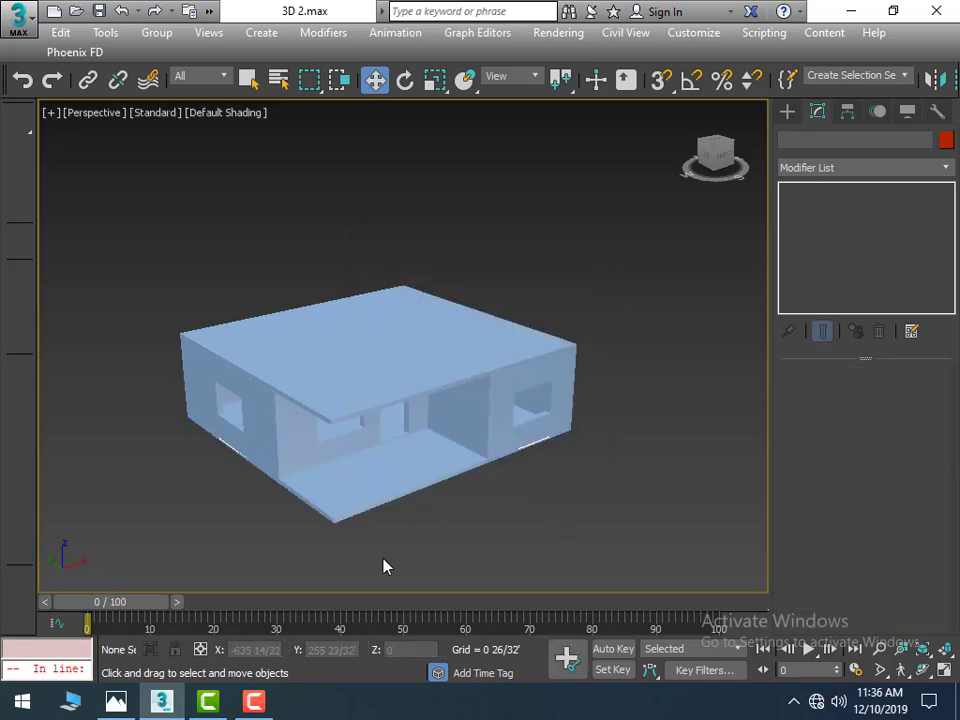
mouse_move(383, 566)
alt+middle_down()
mouse_move(418, 557)
mouse_move(392, 502)
mouse_move(503, 489)
mouse_move(491, 493)
mouse_move(480, 461)
alt+middle_up()
scroll(404, 478, down, 4)
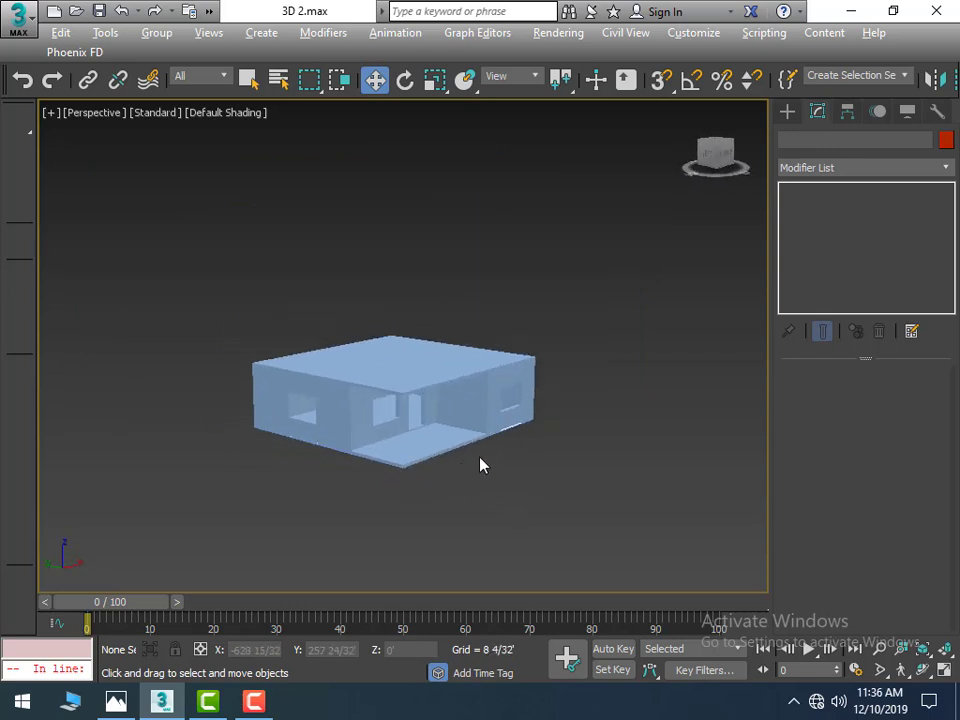
scroll(501, 464, up, 3)
scroll(452, 480, down, 4)
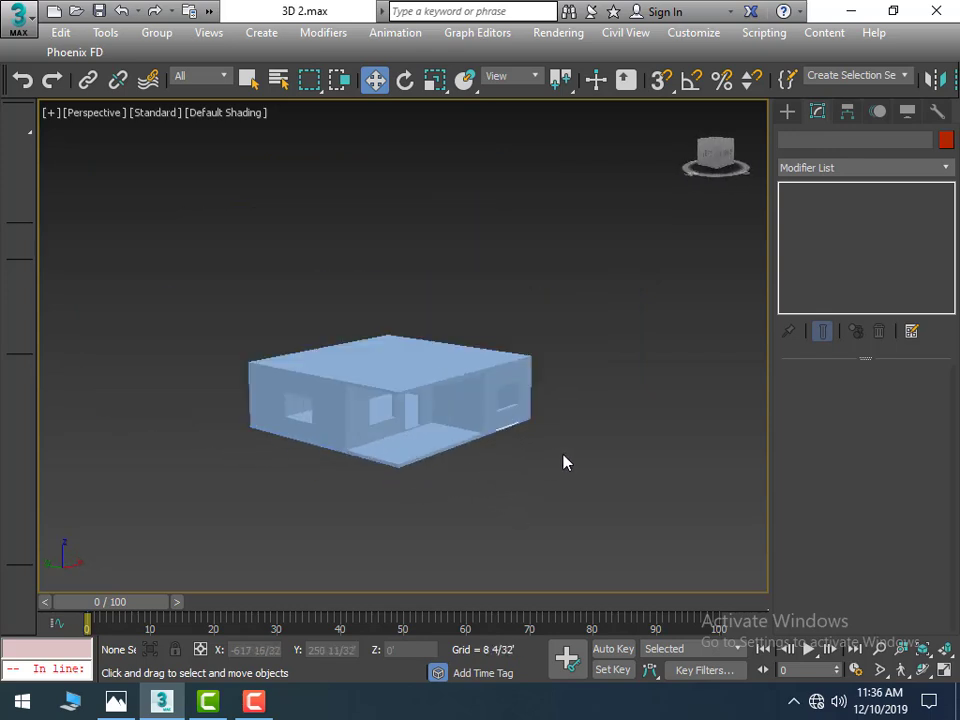
mouse_move(566, 461)
alt+middle_down()
mouse_move(448, 463)
mouse_move(491, 332)
mouse_move(524, 520)
alt+middle_up()
scroll(448, 463, up, 5)
scroll(515, 468, down, 5)
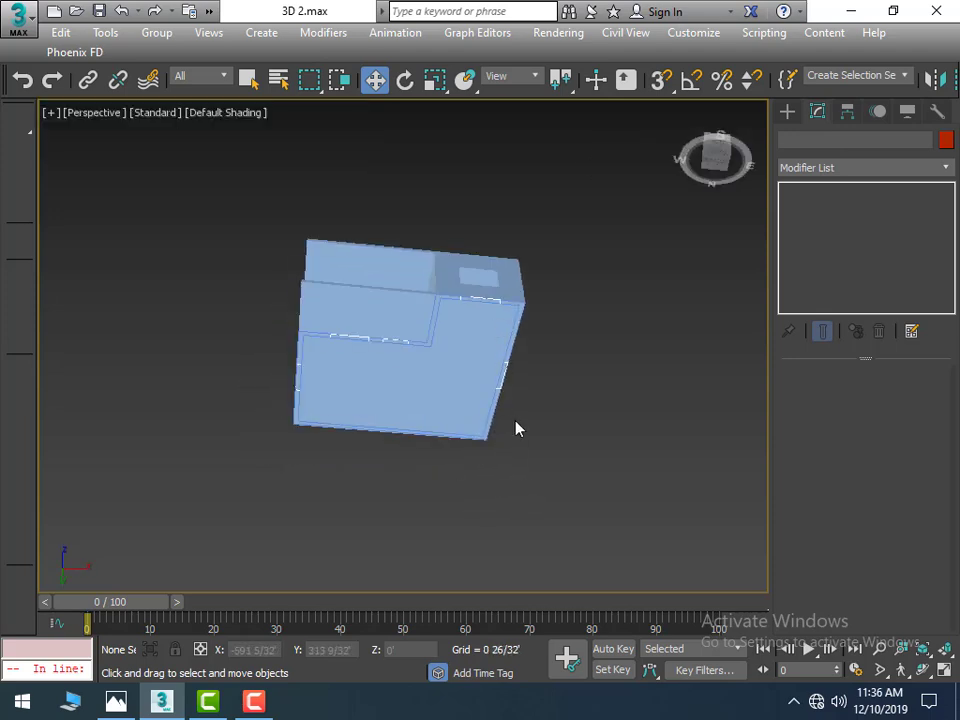
scroll(517, 428, down, 3)
alt+middle_drag(517, 428, 533, 576)
scroll(469, 426, up, 3)
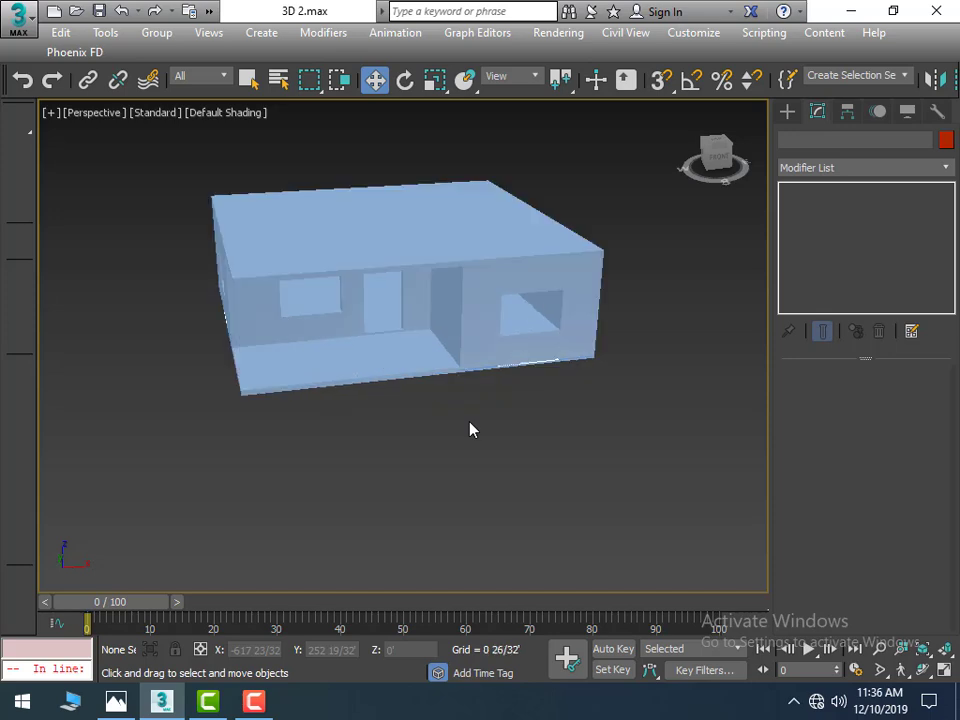
scroll(480, 470, up, 1)
scroll(470, 500, up, 3)
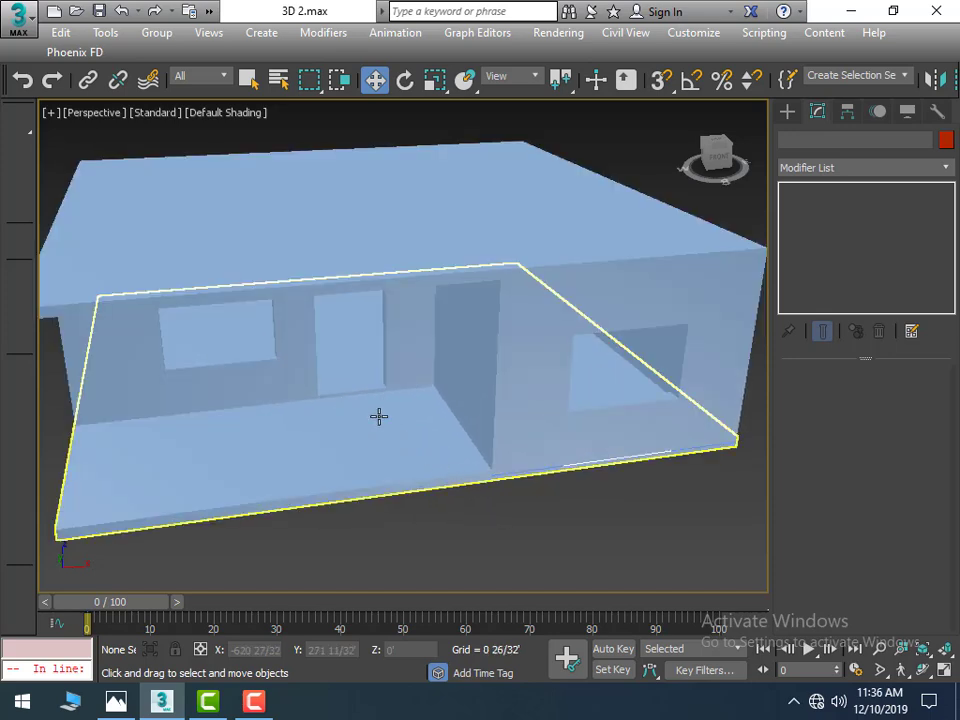
mouse_move(378, 416)
alt+middle_down()
mouse_move(266, 429)
mouse_move(324, 525)
mouse_move(350, 410)
mouse_move(326, 508)
alt+middle_up()
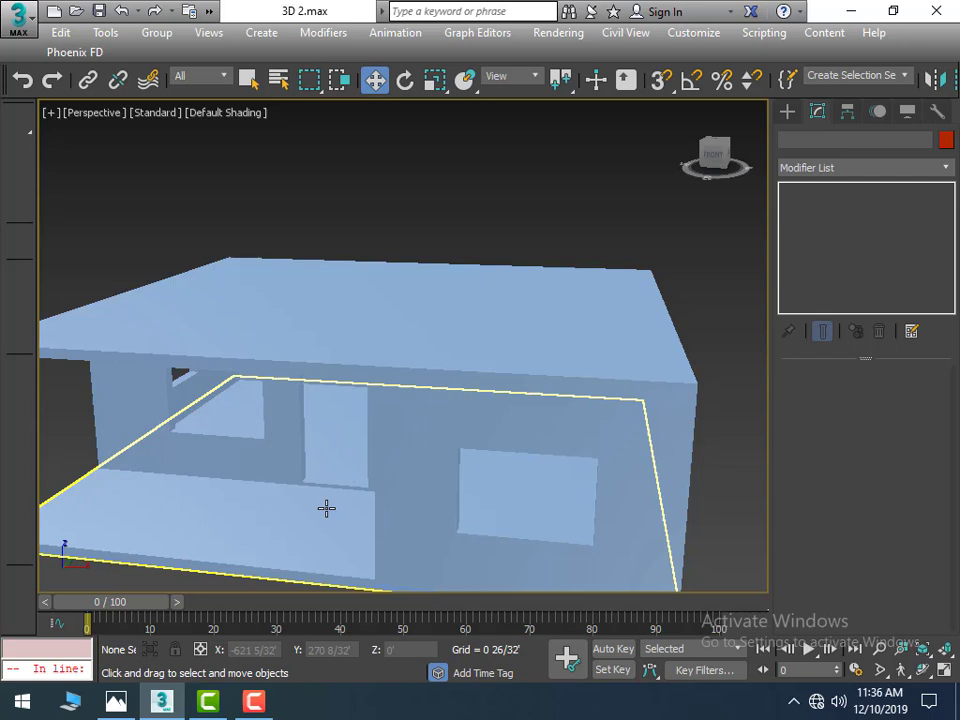
Step: With 3D Snap on, trace a line along the window opening's bottom edge
click(787, 111)
click(811, 139)
click(826, 241)
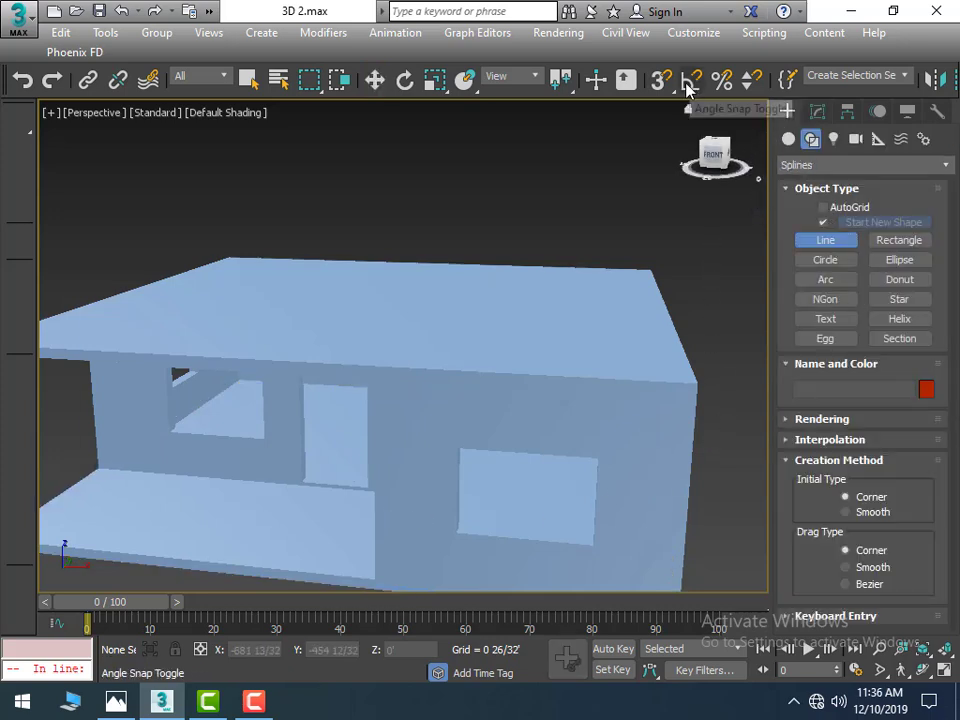
click(661, 80)
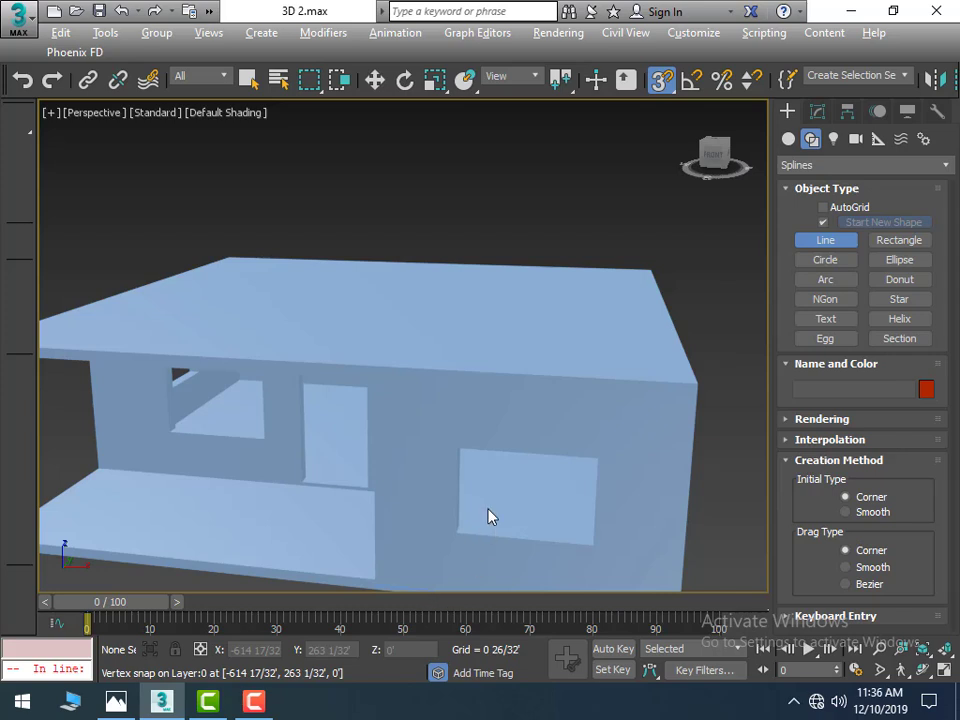
scroll(489, 516, down, 3)
scroll(489, 518, down, 2)
scroll(521, 525, up, 7)
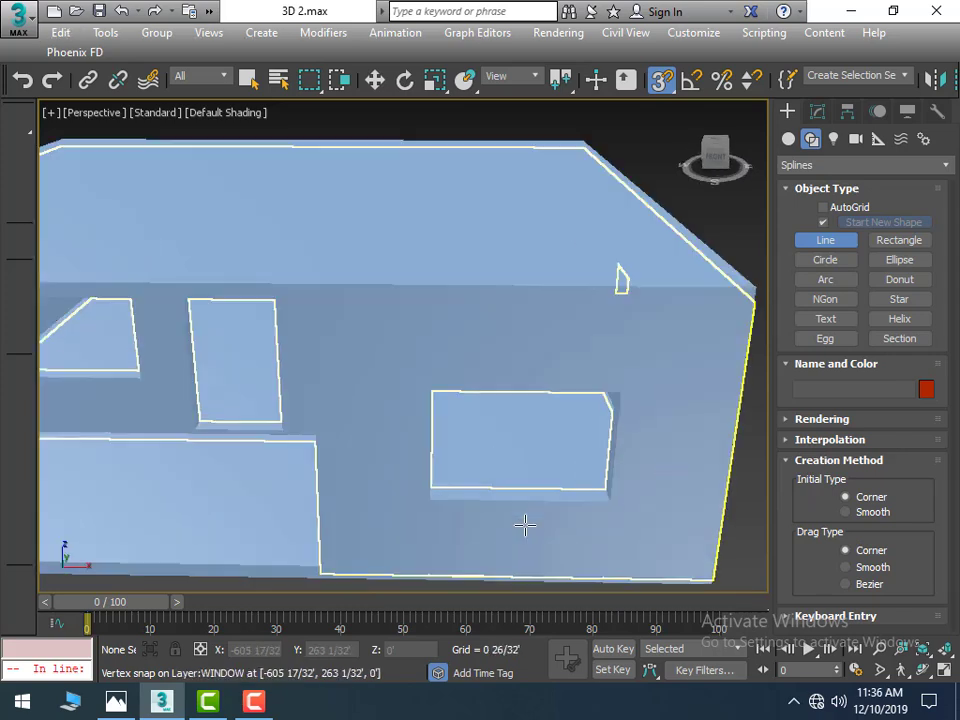
scroll(446, 491, up, 3)
scroll(416, 518, up, 2)
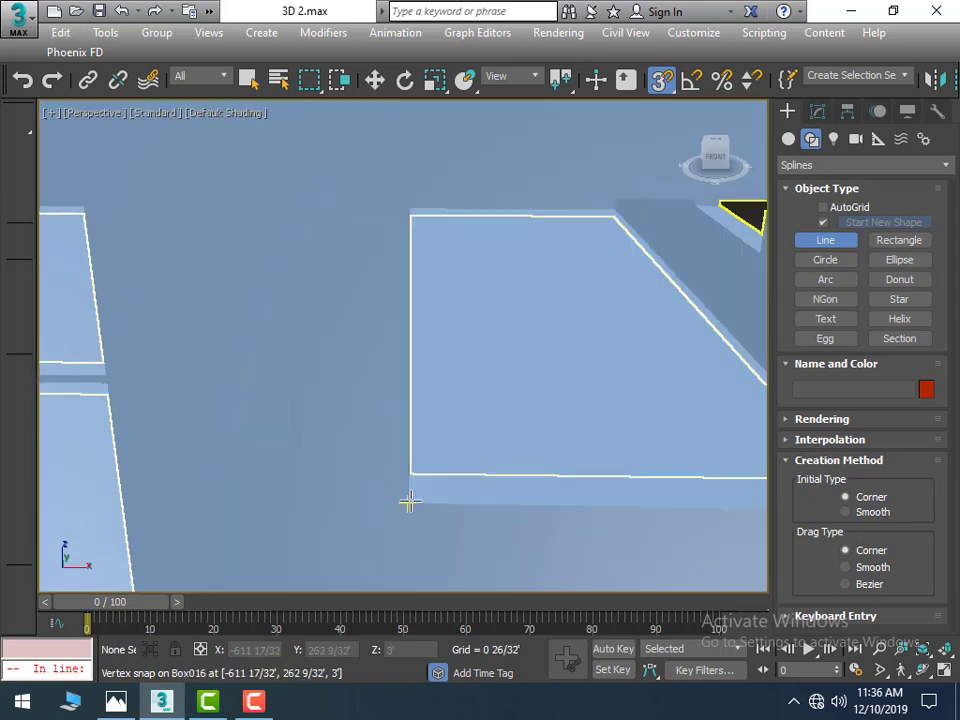
middle_drag(409, 502, 332, 499)
click(323, 509)
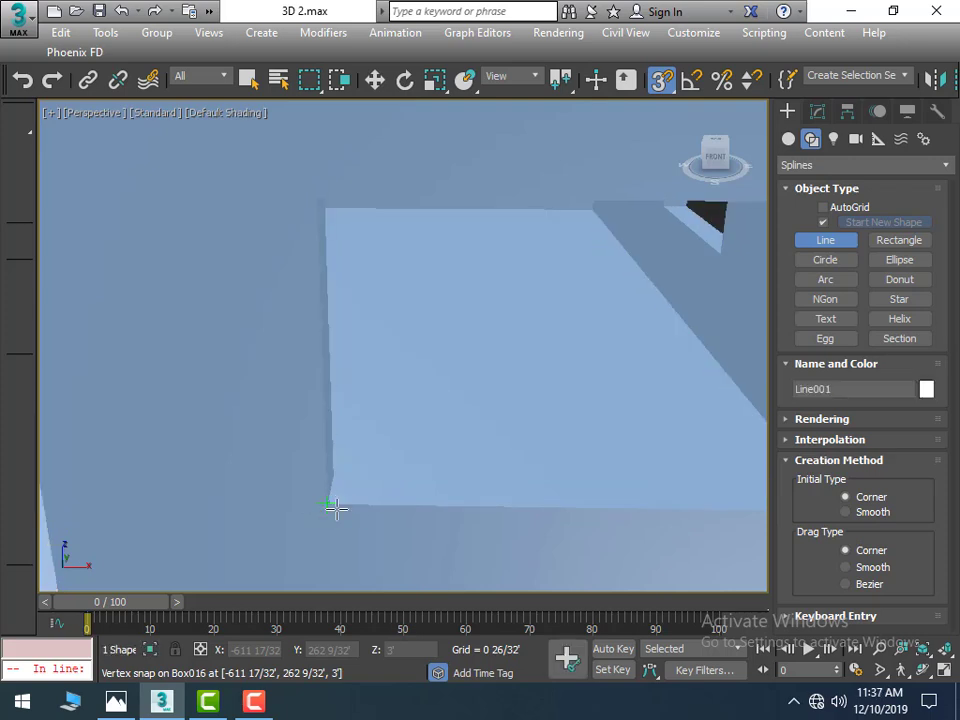
middle_drag(583, 497, 345, 480)
click(540, 493)
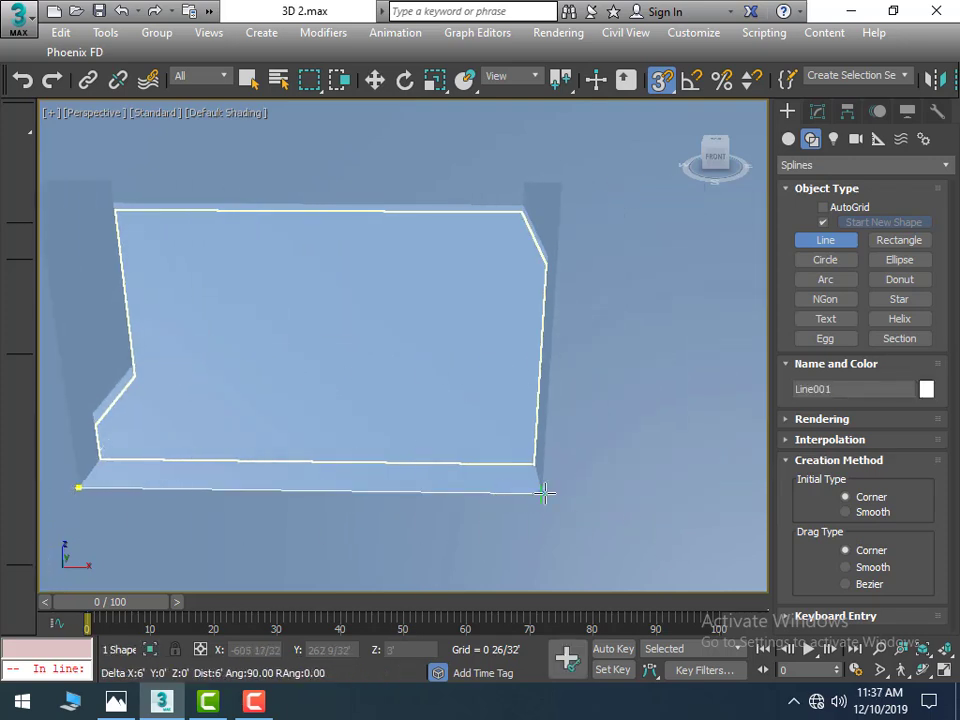
right_click(797, 180)
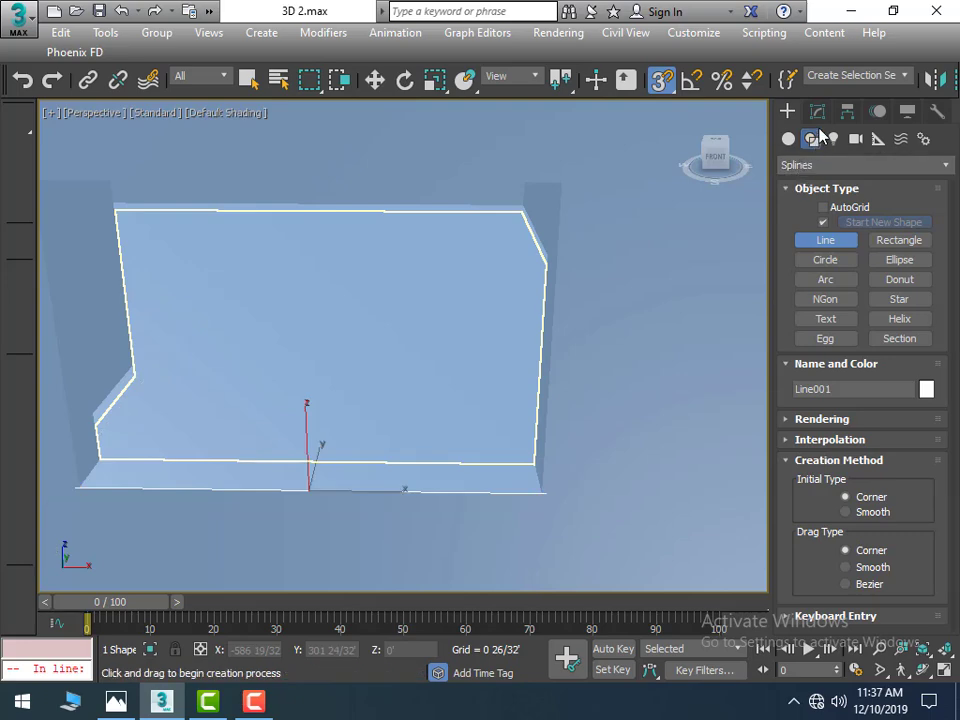
Step: Extrude the line 4' to fill the window, then view the whole building from the front
click(817, 111)
click(940, 167)
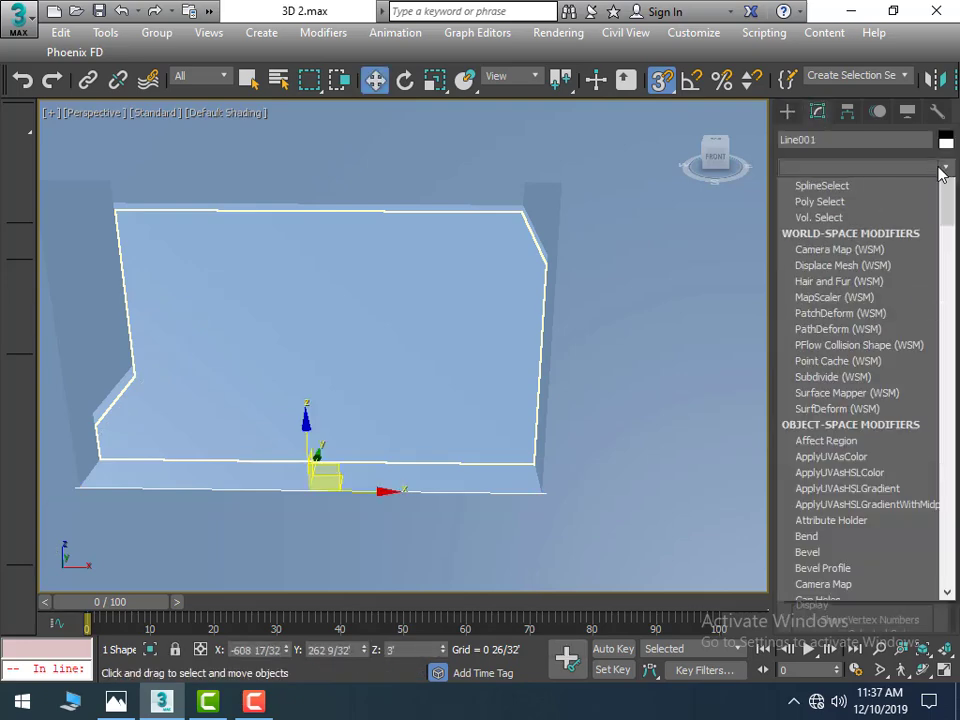
scroll(898, 220, down, 10)
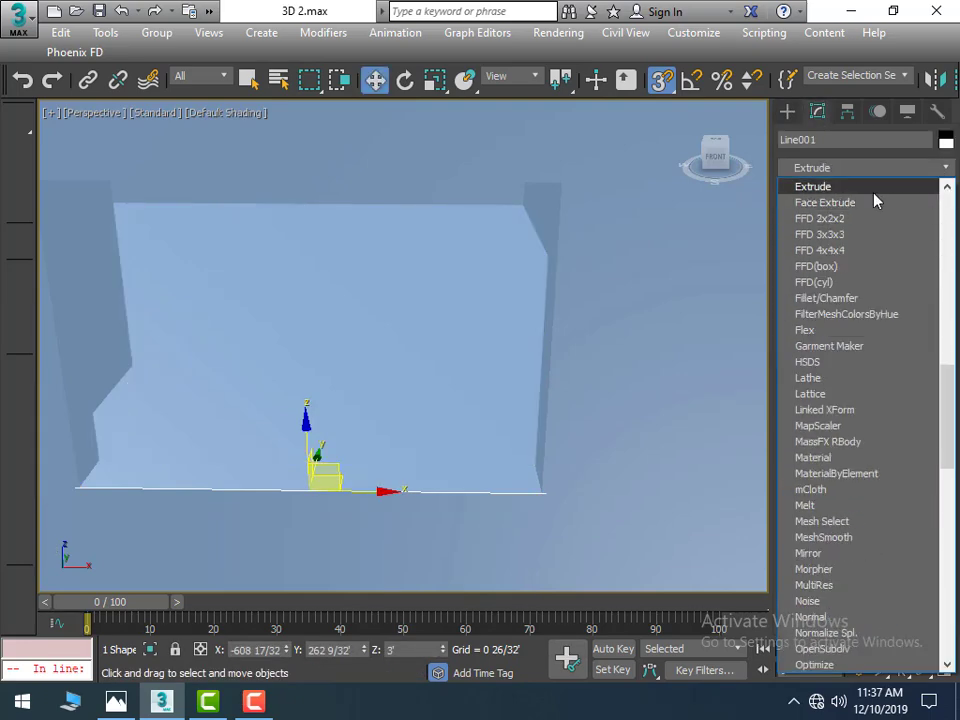
click(812, 187)
scroll(625, 392, up, 4)
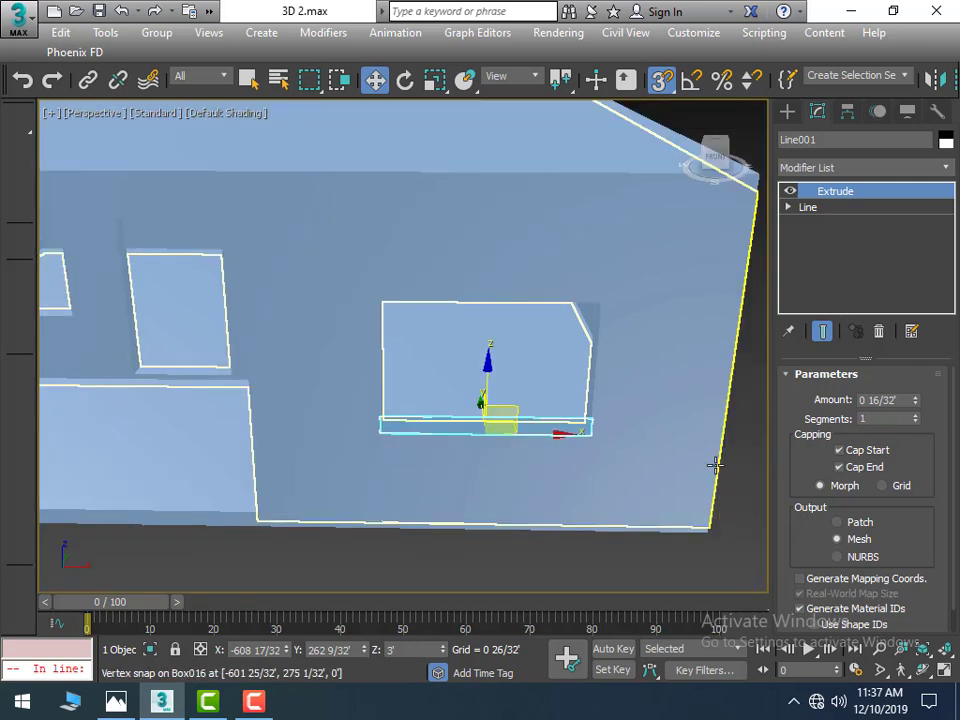
middle_drag(686, 449, 658, 482)
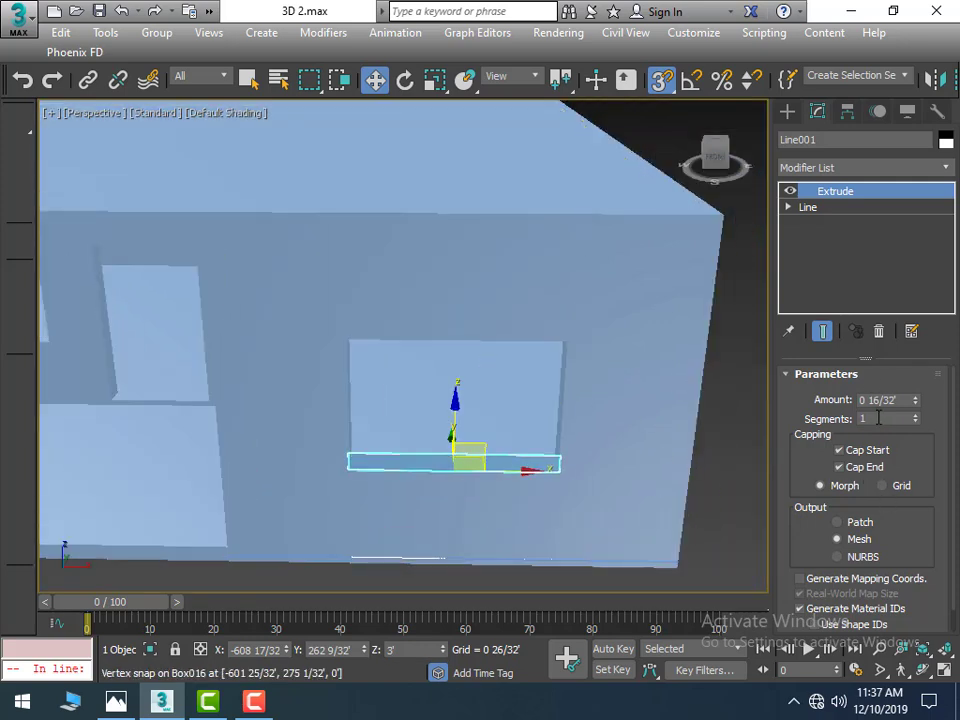
click(906, 399)
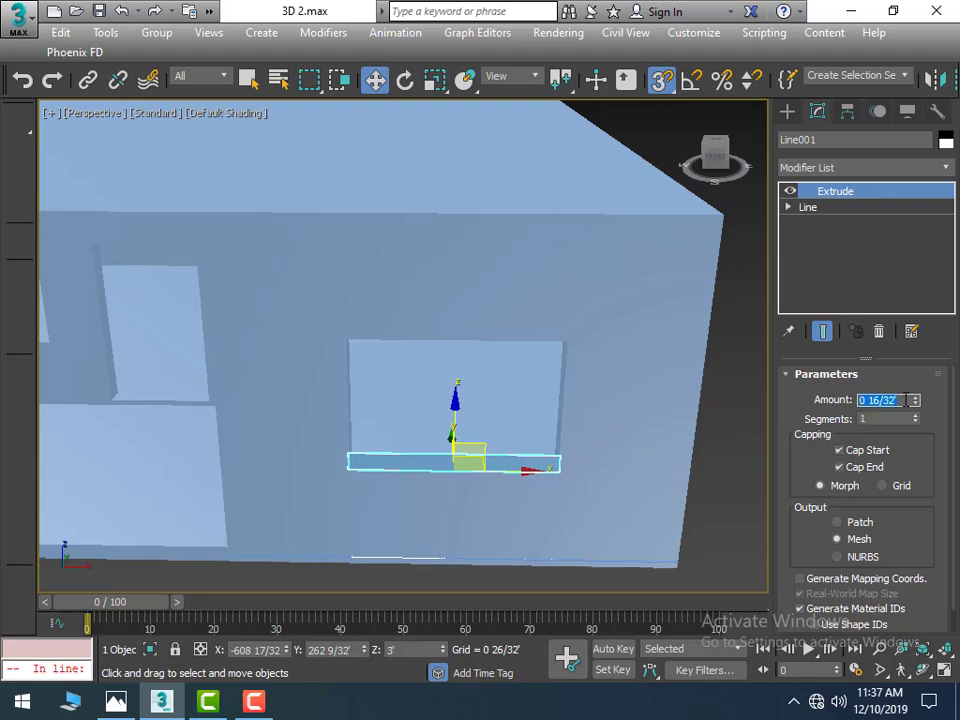
text(4)
key(Return)
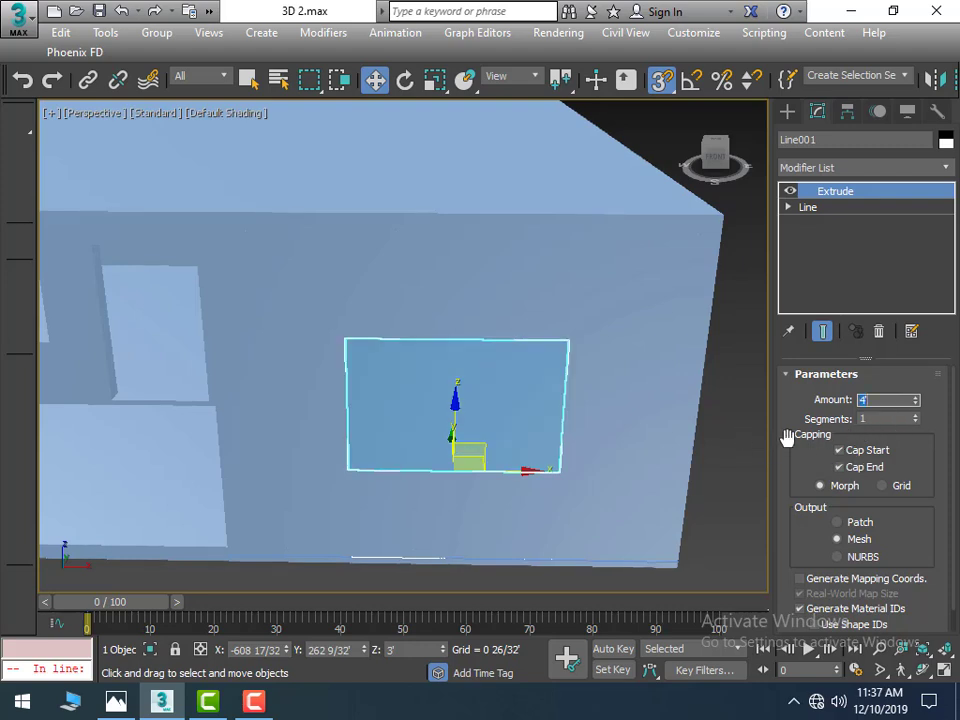
scroll(529, 507, down, 5)
middle_drag(334, 505, 407, 510)
scroll(420, 495, up, 2)
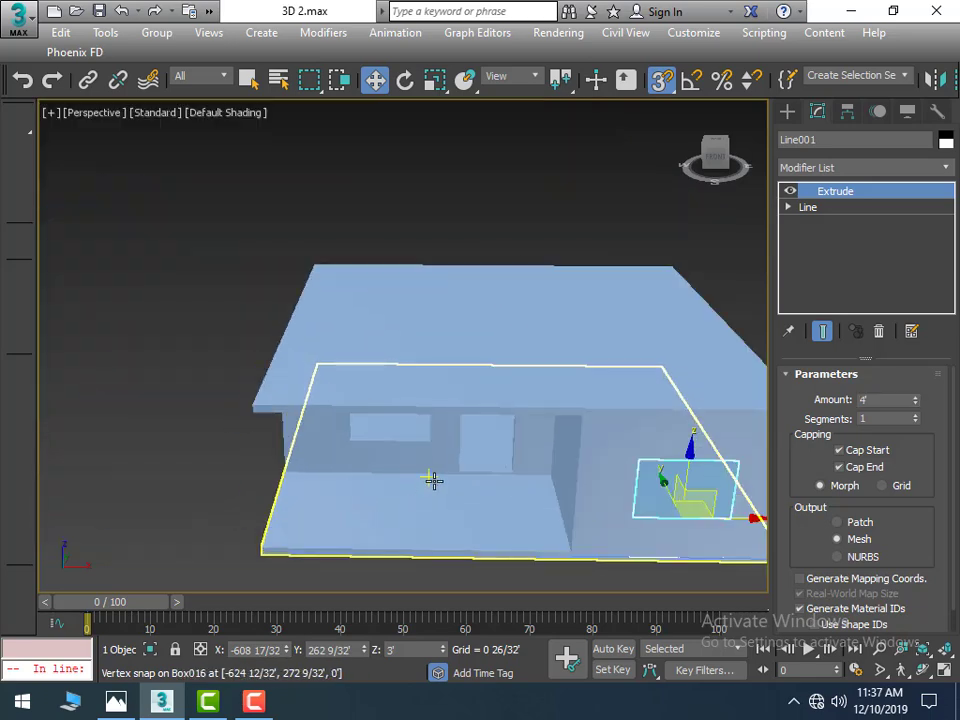
scroll(432, 478, up, 2)
scroll(424, 465, up, 1)
scroll(440, 410, up, 2)
scroll(598, 298, down, 2)
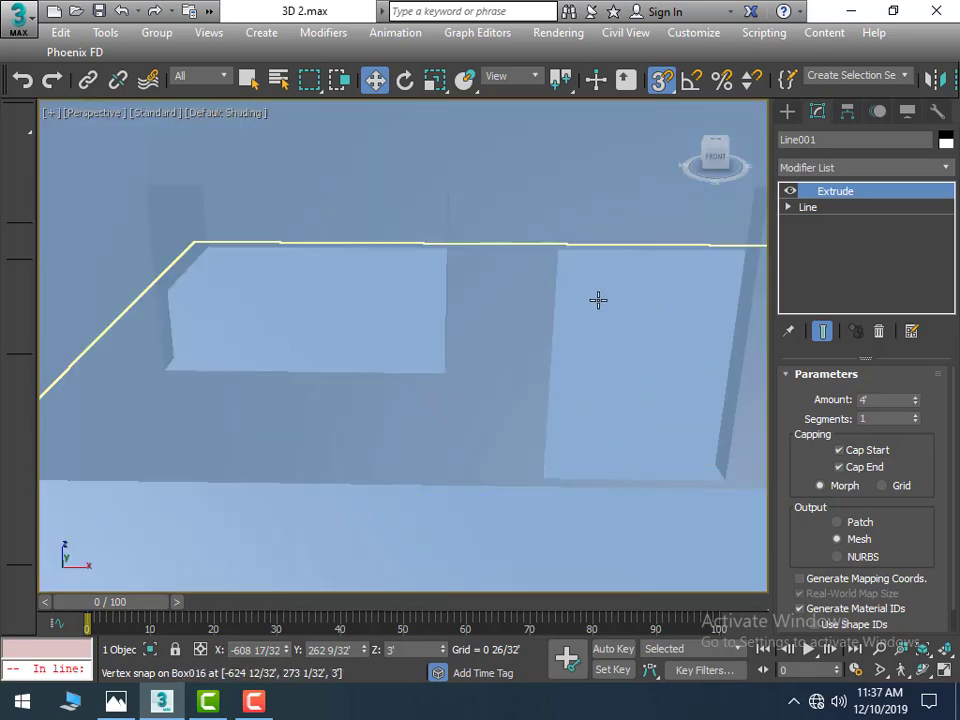
scroll(613, 321, down, 3)
scroll(570, 388, up, 1)
scroll(576, 384, up, 1)
mouse_move(576, 384)
alt+middle_down()
mouse_move(540, 506)
mouse_move(540, 456)
mouse_move(516, 471)
mouse_move(549, 478)
alt+middle_up()
scroll(520, 495, up, 3)
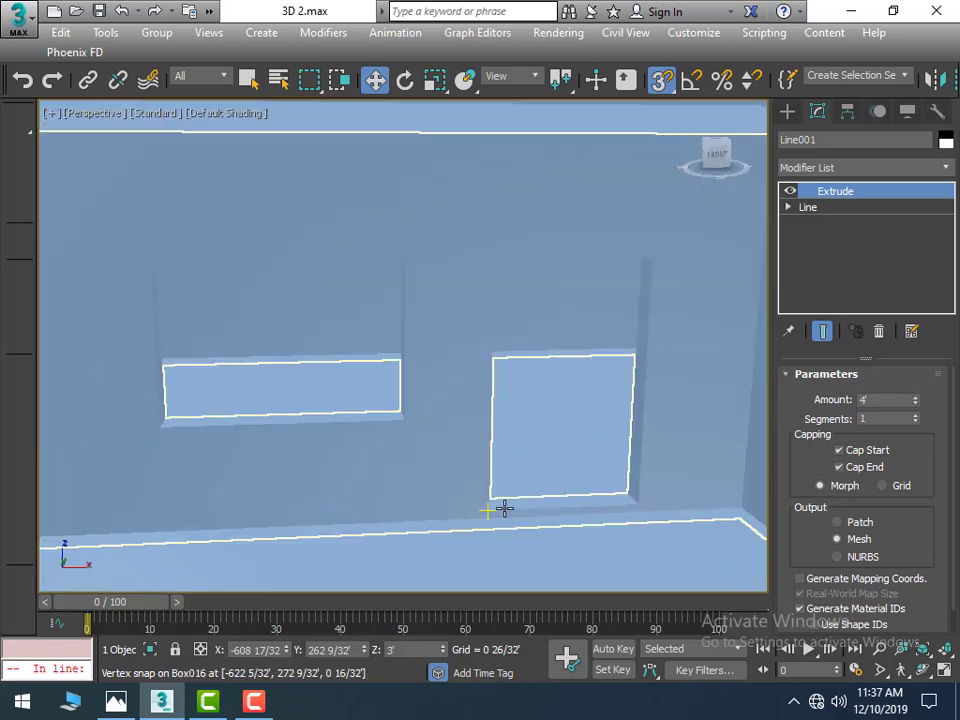
scroll(508, 495, up, 2)
scroll(505, 505, up, 1)
Step: Switch the view to wireframe and frame the doorway, leaving nothing selected
click(431, 549)
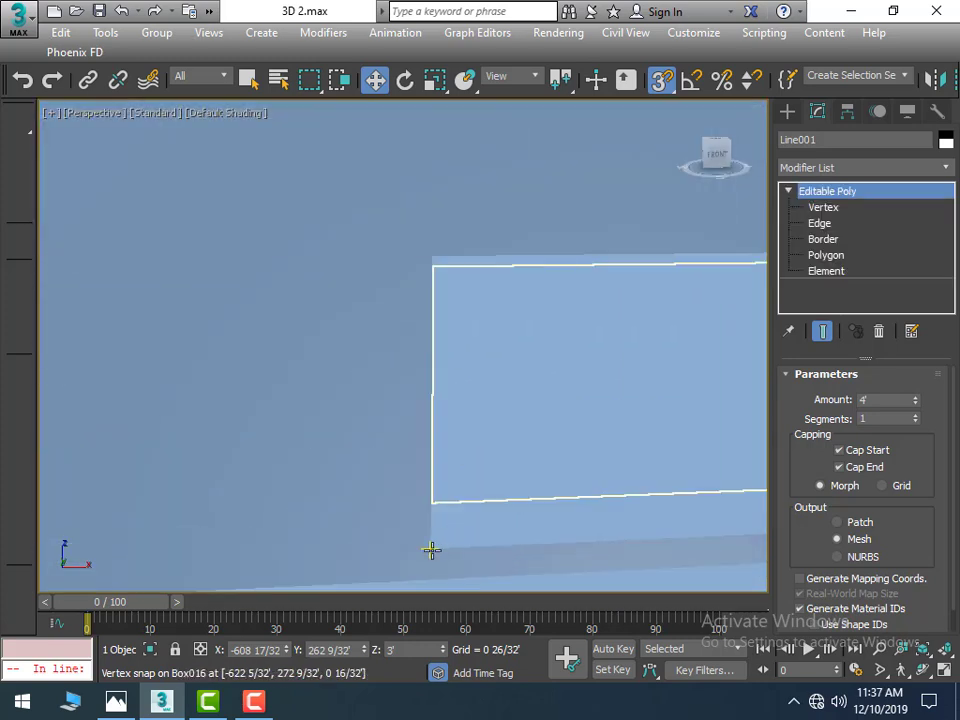
scroll(570, 525, down, 2)
scroll(405, 508, down, 2)
scroll(492, 489, down, 2)
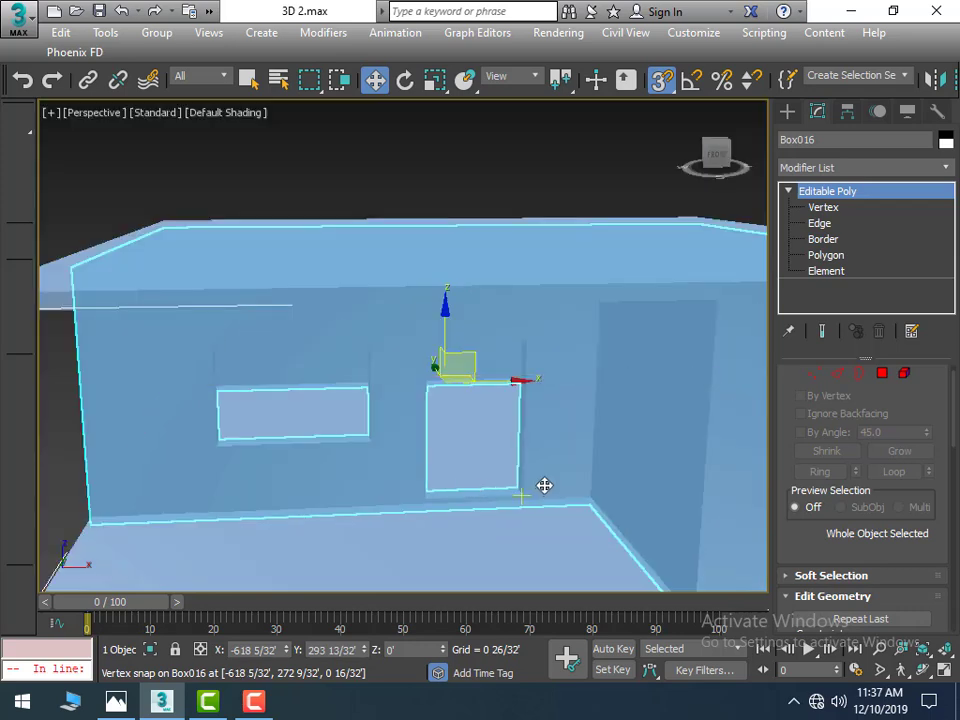
click(651, 166)
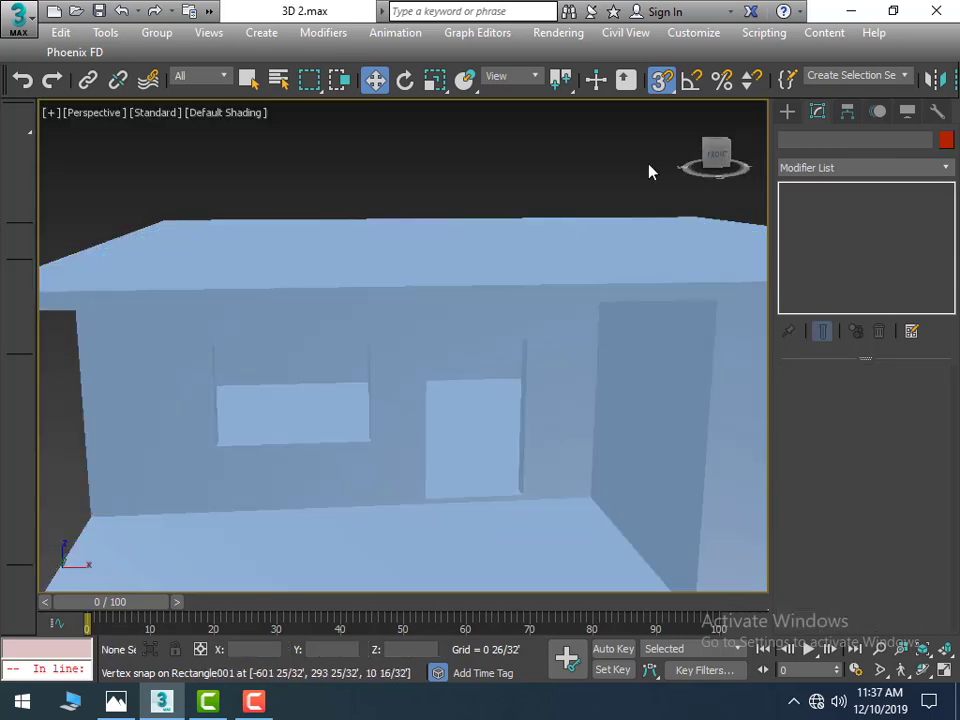
scroll(482, 478, up, 5)
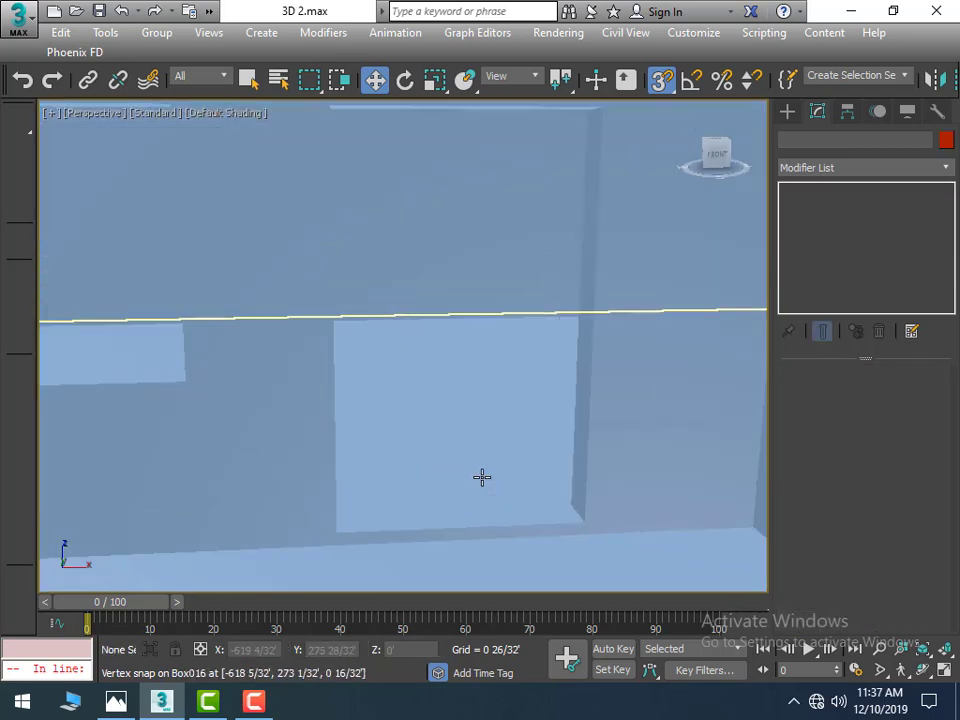
click(337, 534)
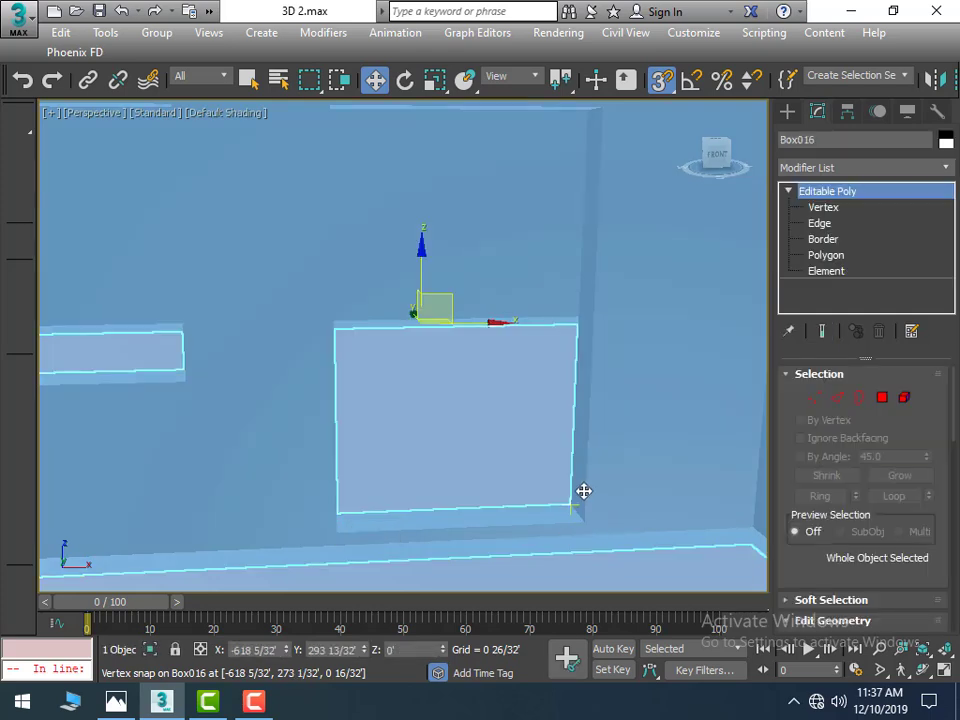
scroll(644, 274, down, 5)
middle_drag(634, 279, 508, 379)
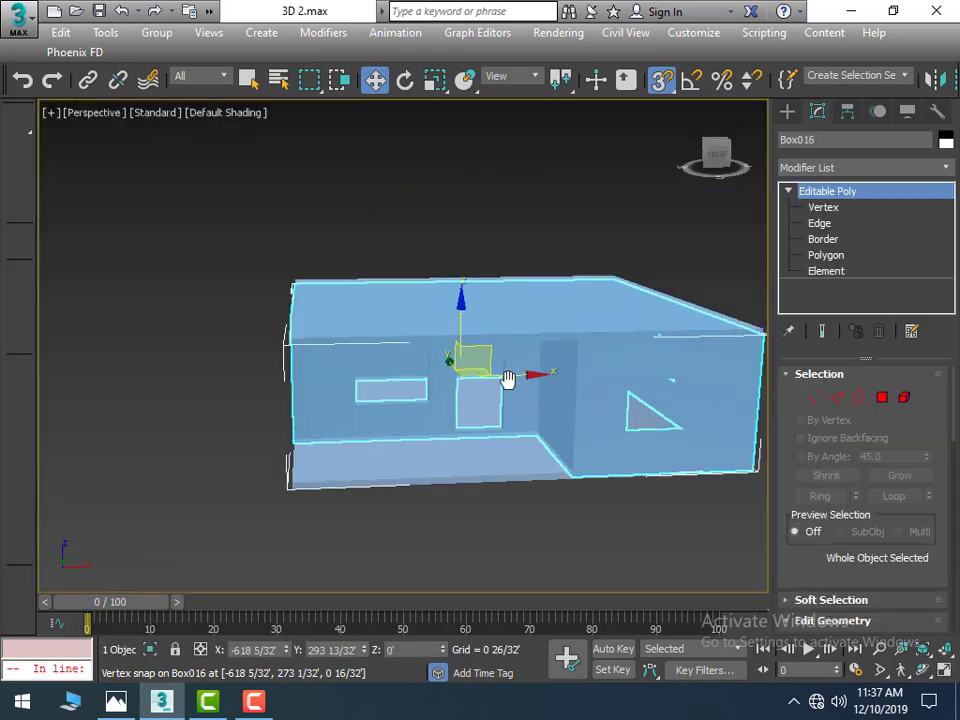
click(672, 272)
scroll(516, 422, up, 4)
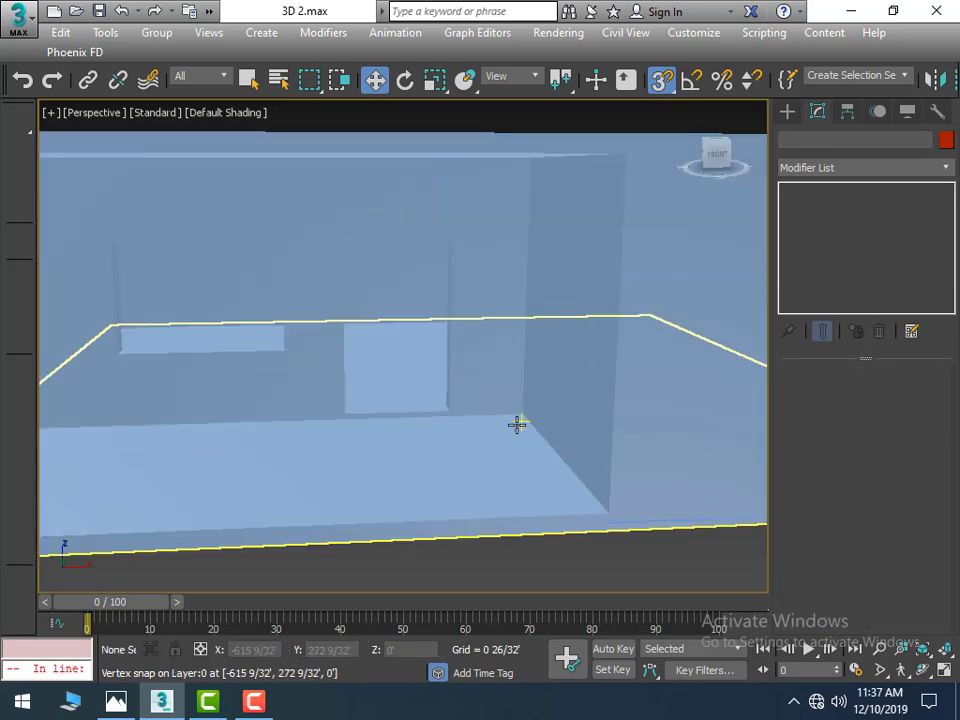
key(F3)
scroll(334, 410, up, 2)
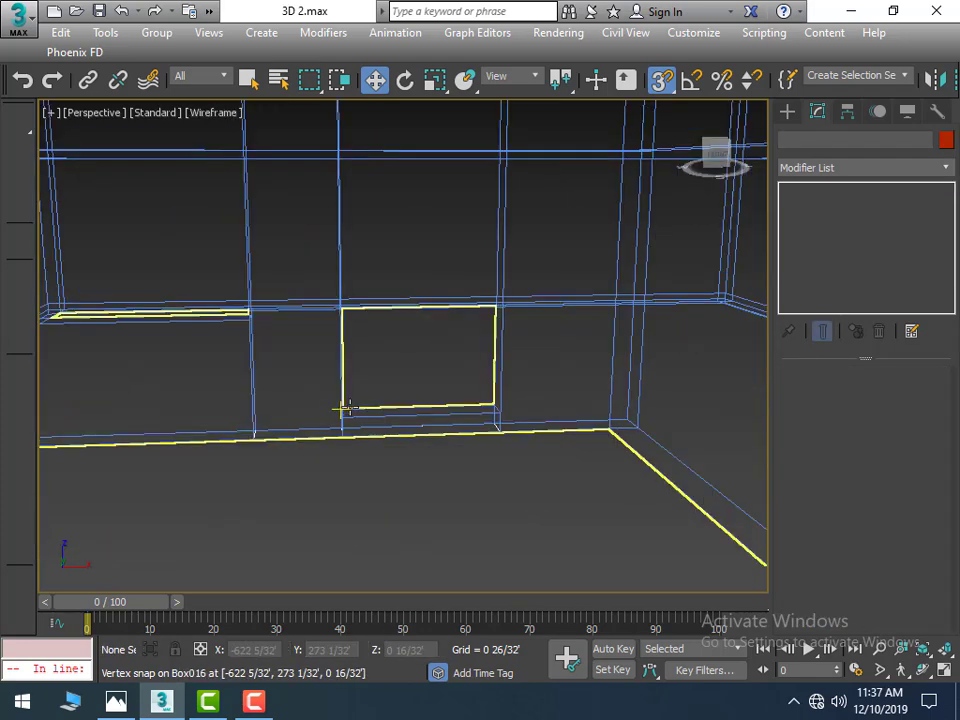
scroll(350, 412, up, 2)
scroll(368, 420, up, 2)
scroll(285, 464, down, 5)
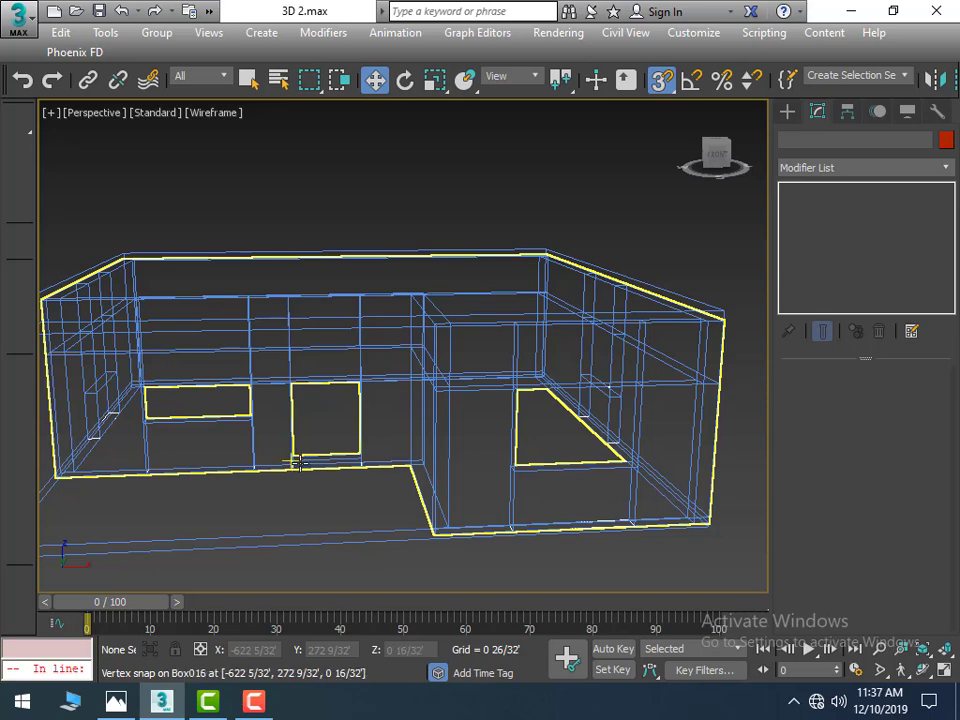
scroll(290, 462, up, 2)
scroll(280, 468, up, 2)
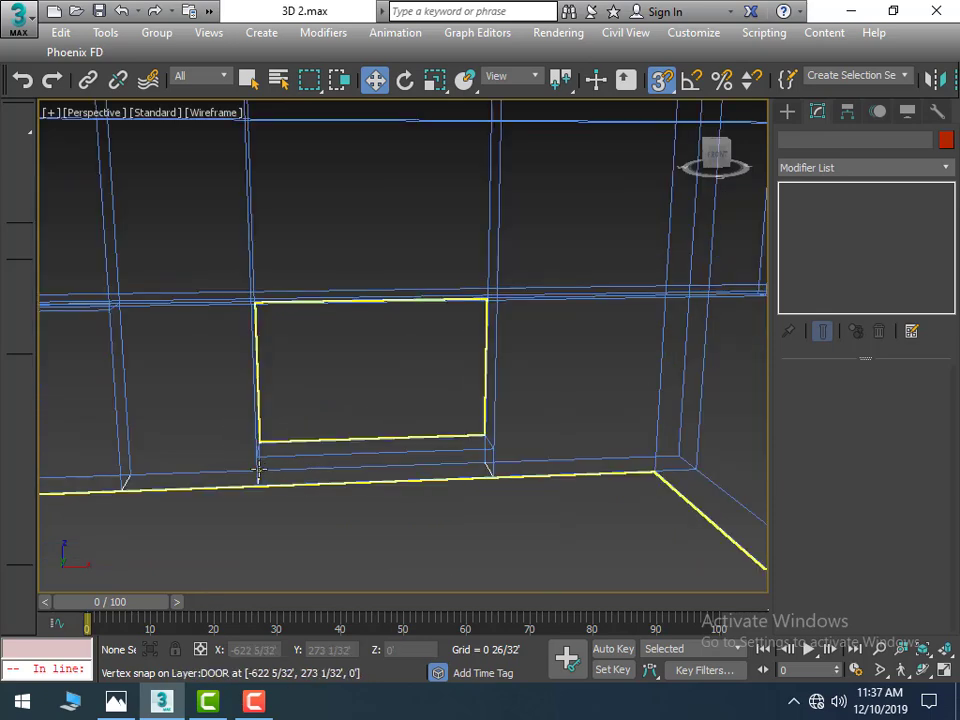
click(259, 470)
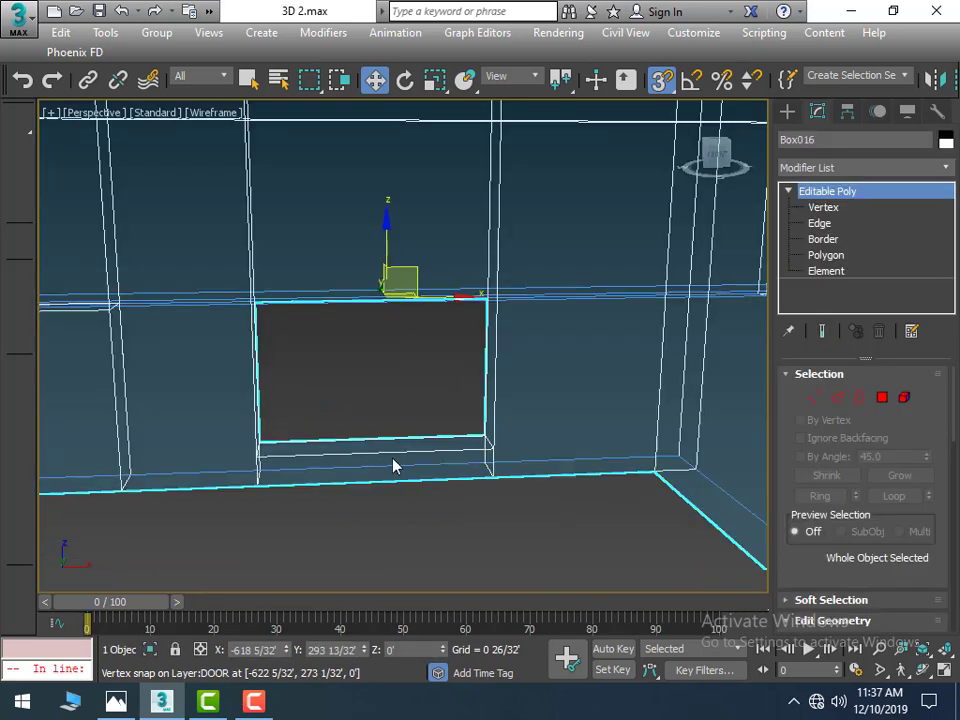
scroll(543, 244, down, 5)
scroll(600, 420, down, 2)
click(632, 510)
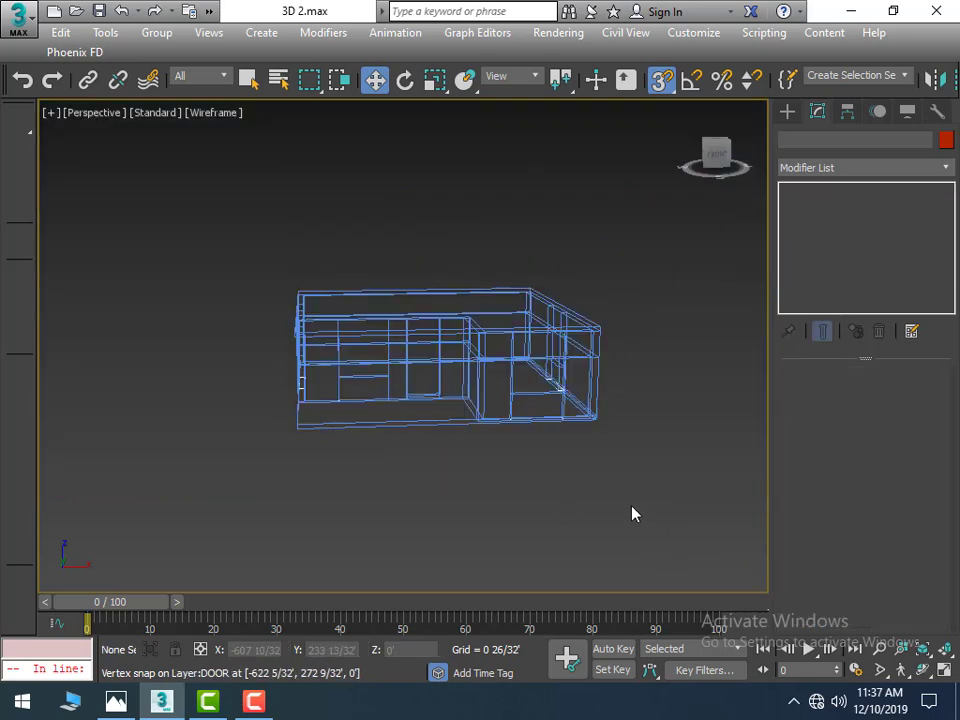
scroll(555, 454, up, 2)
Step: Draw a line across the bottom of the doorway opening
click(787, 111)
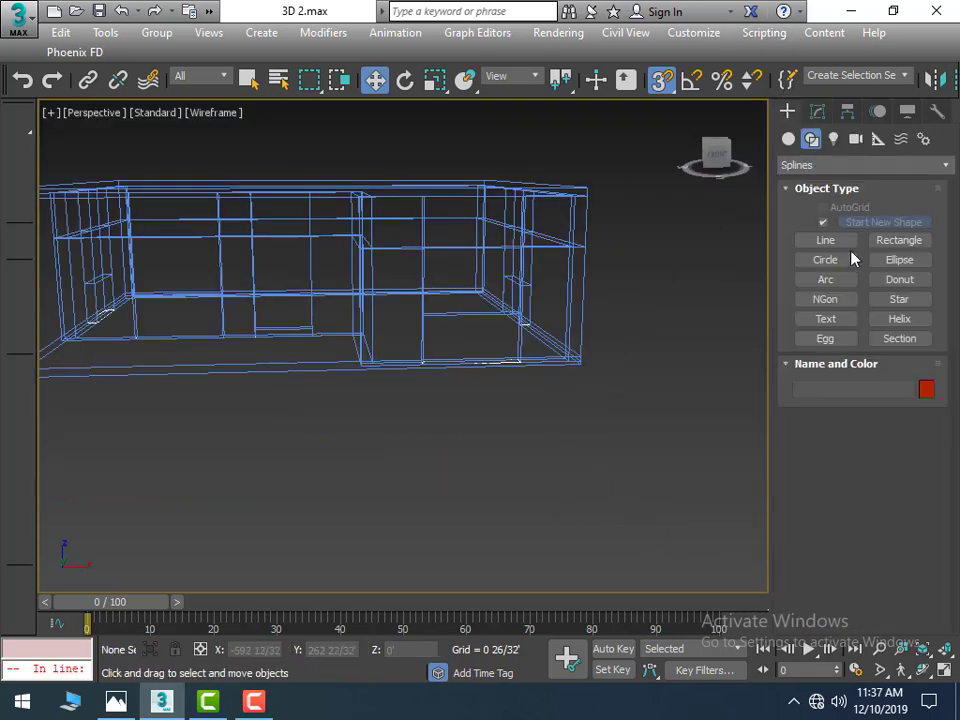
click(838, 242)
scroll(261, 326, up, 3)
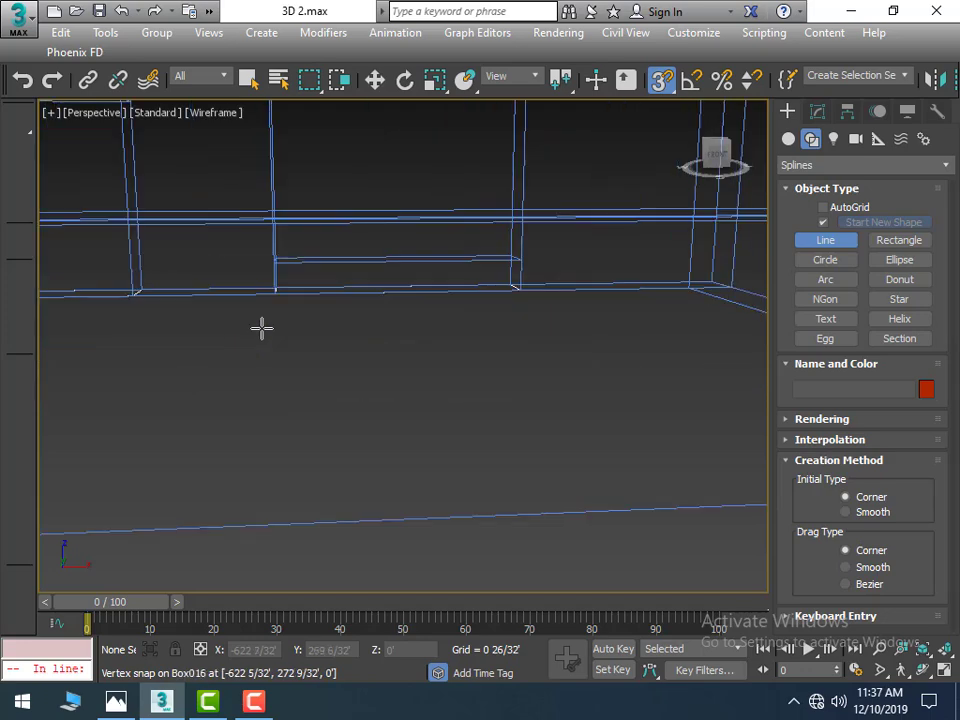
scroll(270, 456, up, 2)
scroll(291, 418, down, 3)
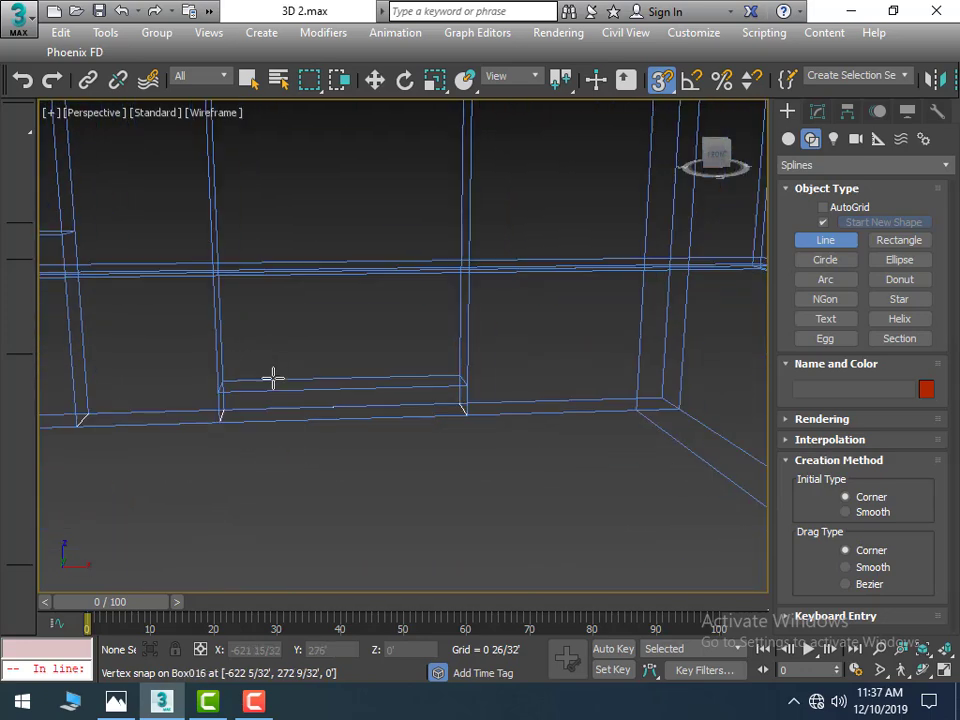
click(219, 391)
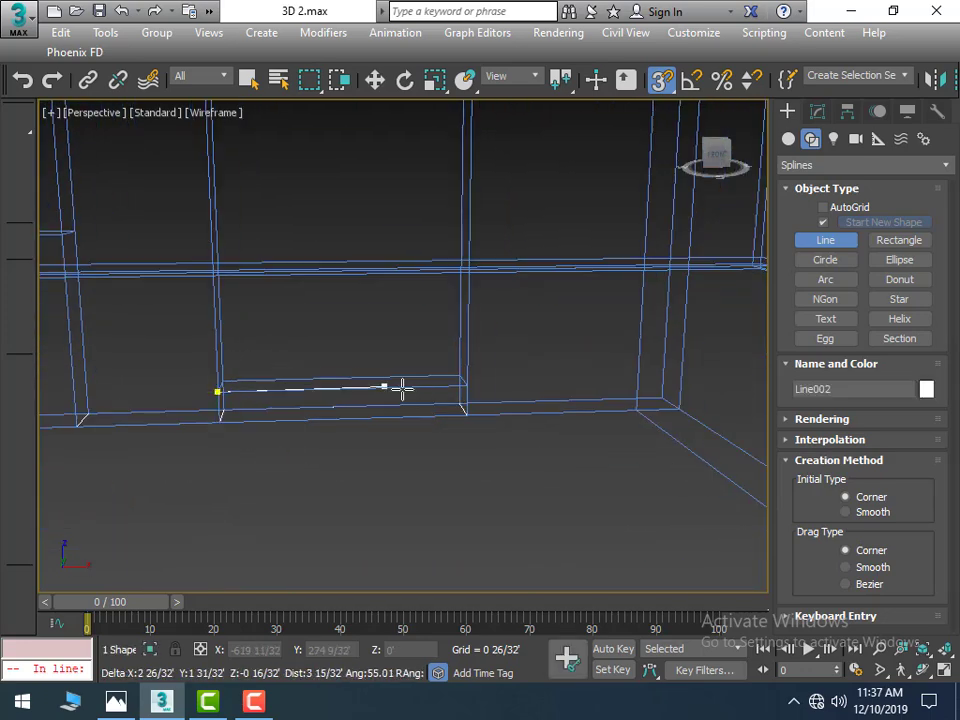
click(463, 381)
right_click(475, 347)
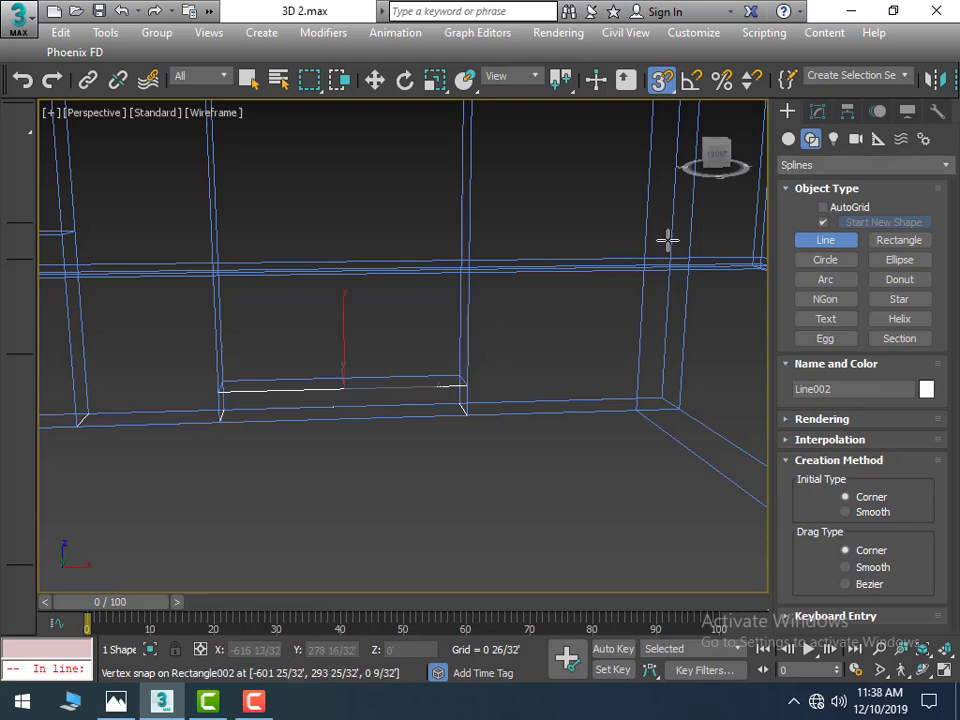
Step: Extrude the doorway line 6'6" high and deselect the door panel
click(817, 111)
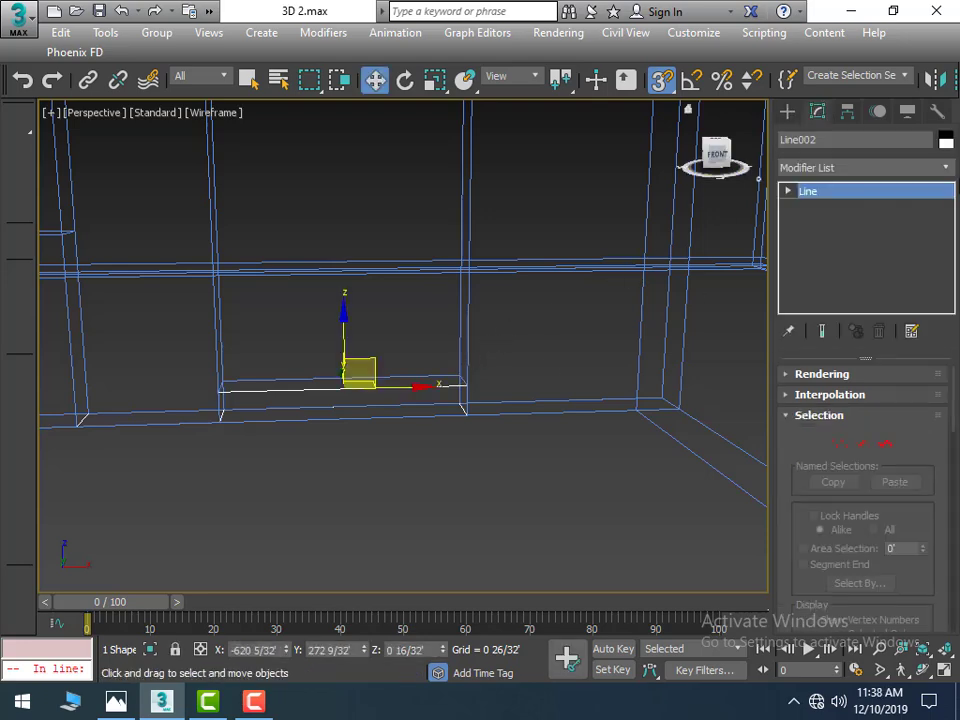
click(948, 168)
key(e)
key(x)
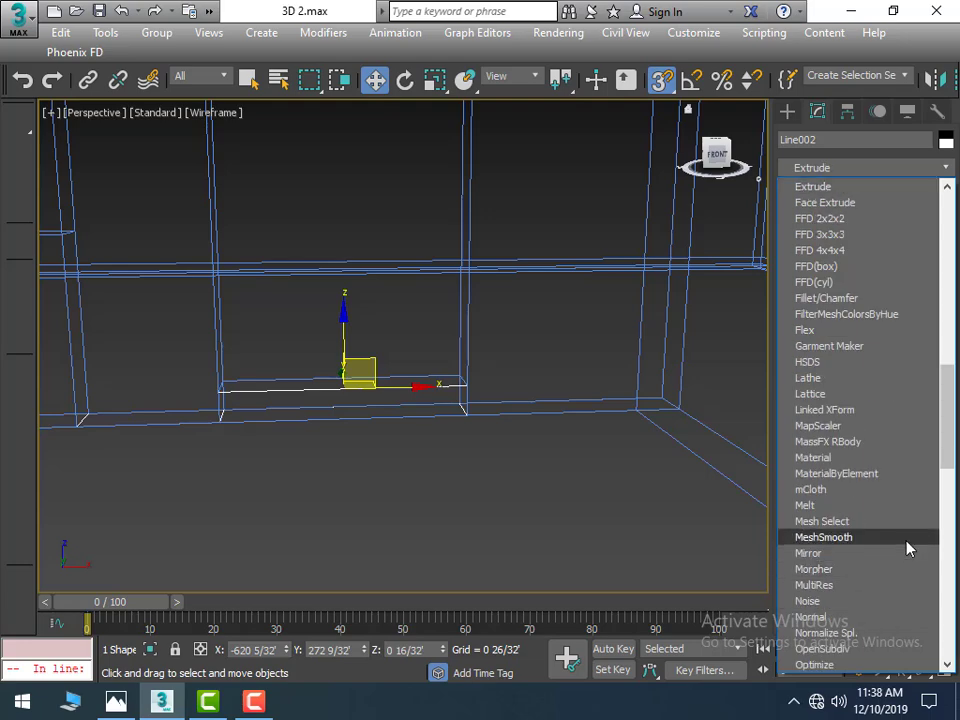
click(866, 188)
scroll(545, 463, down, 3)
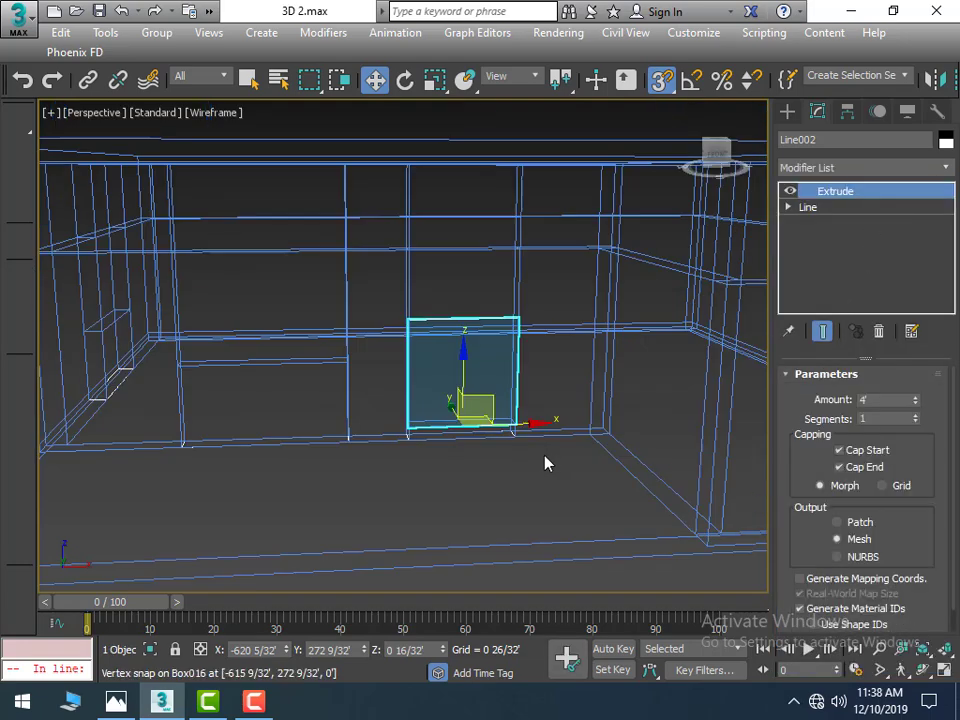
scroll(545, 463, down, 2)
alt+middle_drag(529, 486, 514, 474)
scroll(514, 474, up, 3)
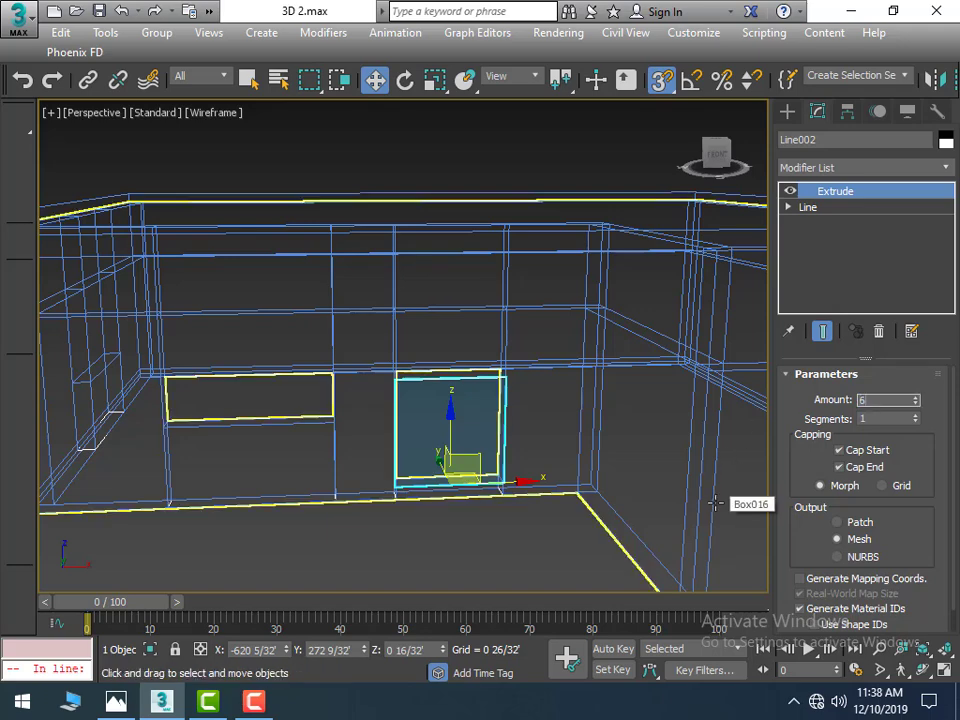
key(Return)
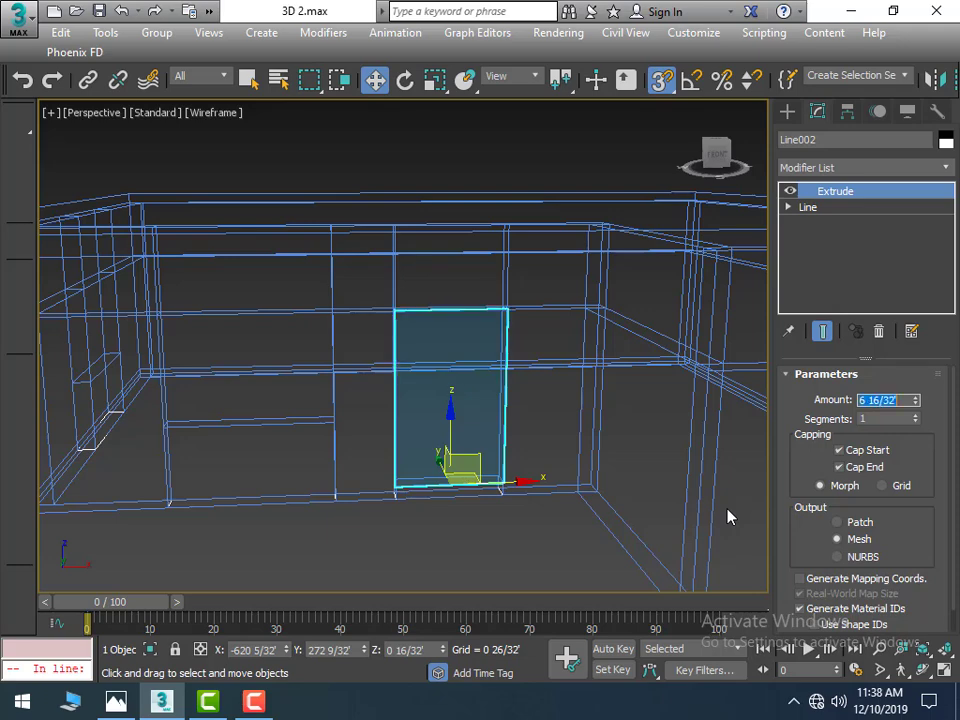
click(328, 561)
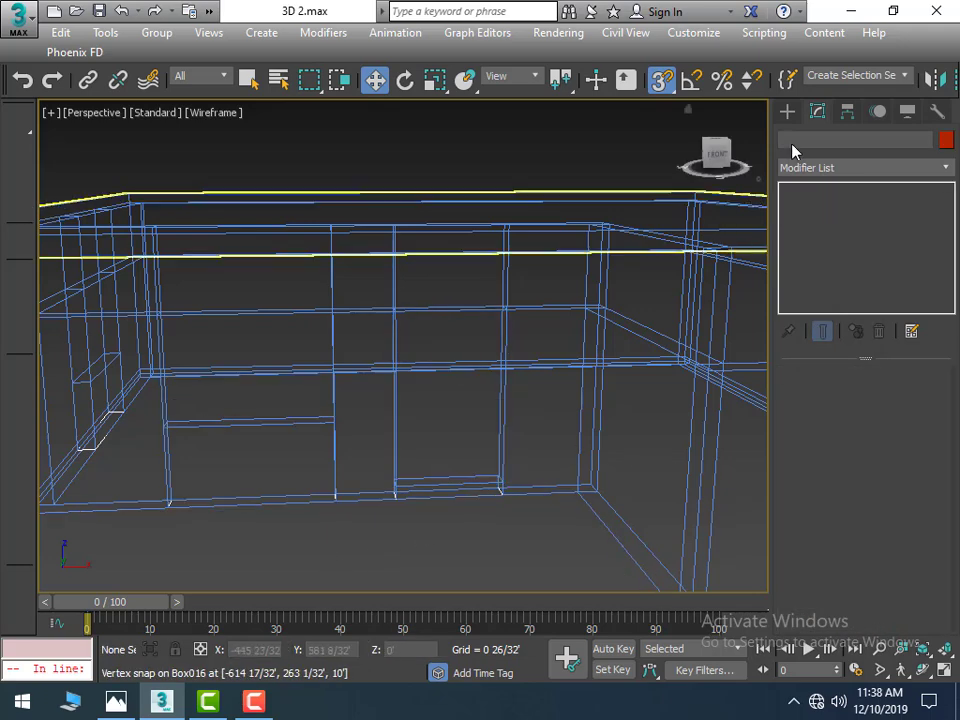
Step: Draw a line along the left window opening's sill
click(787, 111)
click(825, 240)
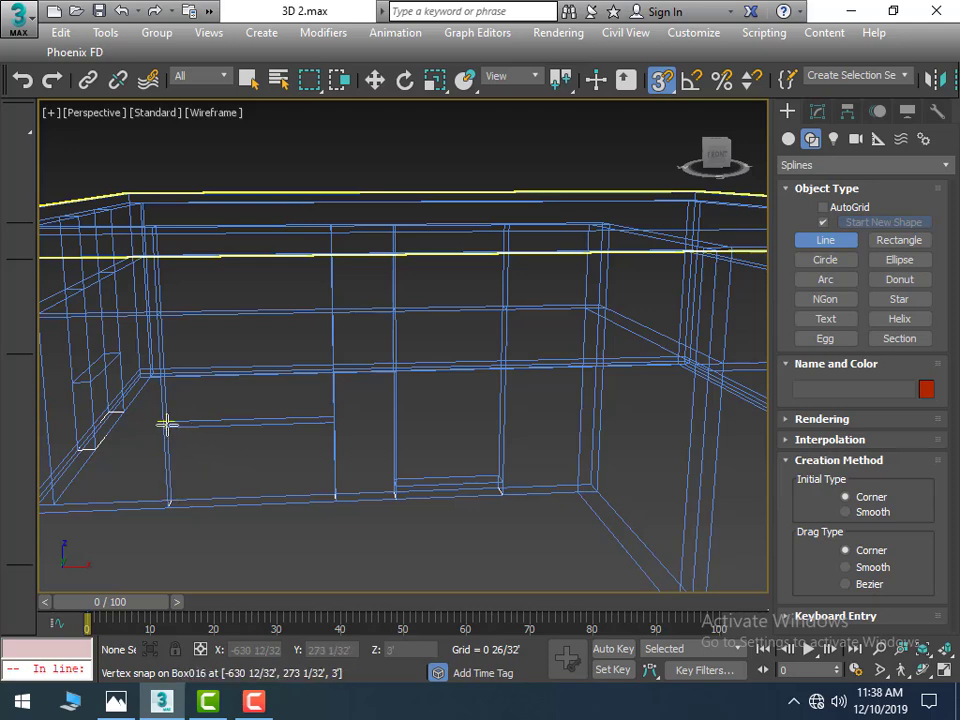
click(163, 427)
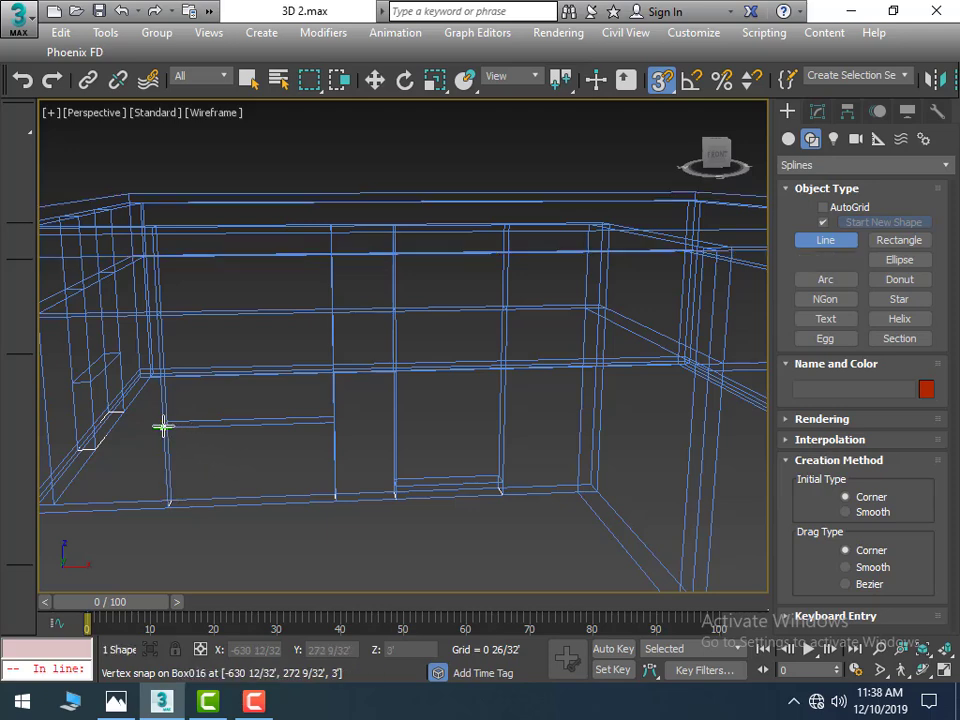
click(332, 422)
right_click(435, 403)
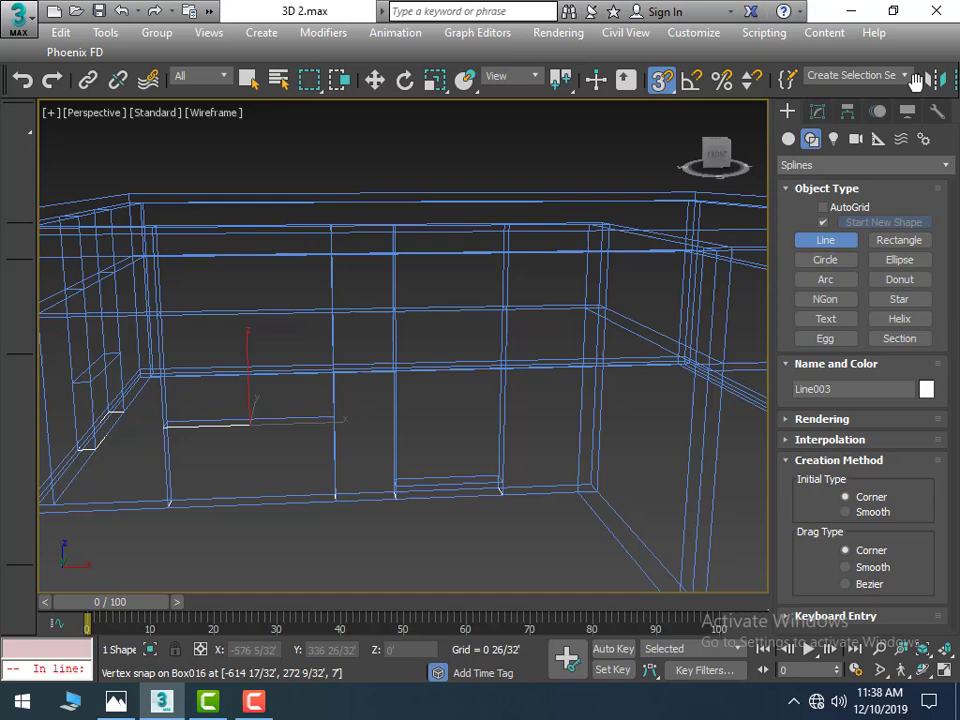
Step: Extrude the sill line 4' high and deselect the window panel
click(818, 112)
click(946, 166)
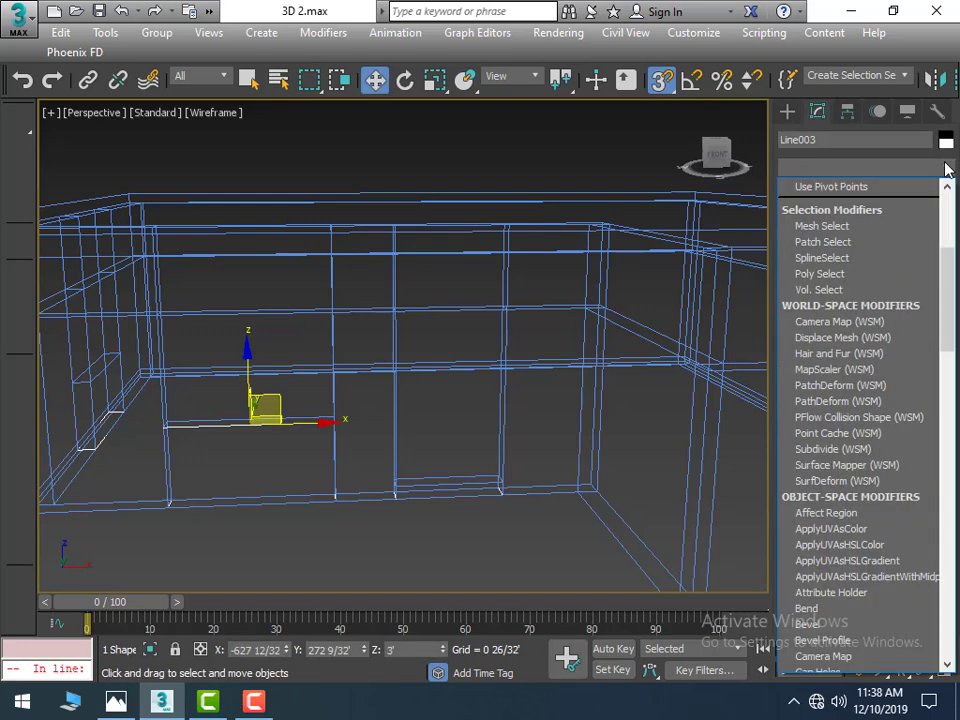
text(ex)
click(897, 188)
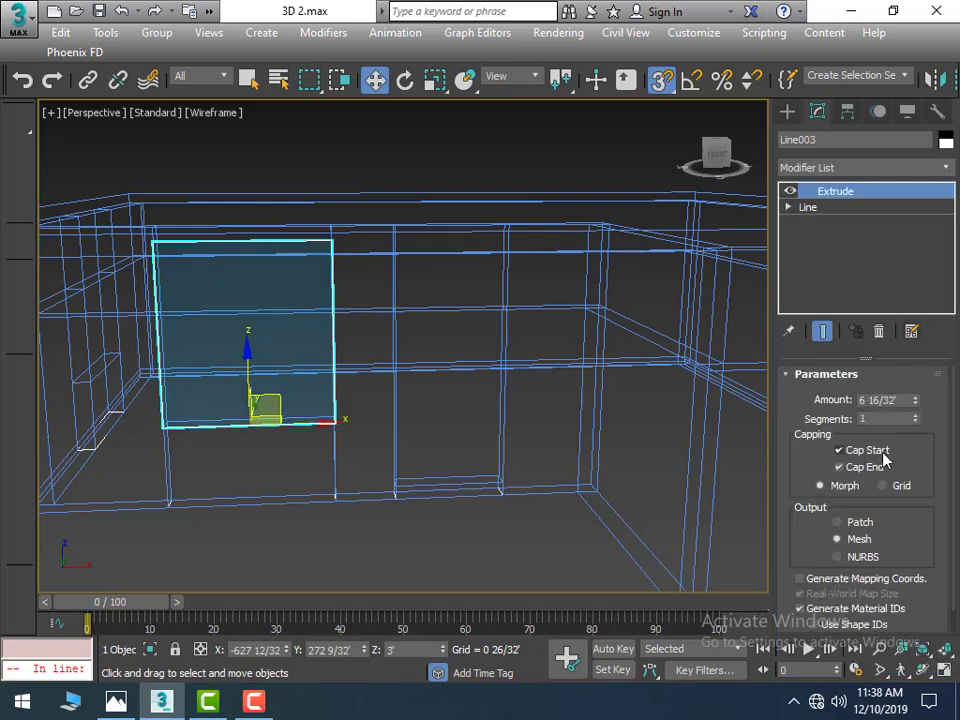
click(906, 399)
text(4)
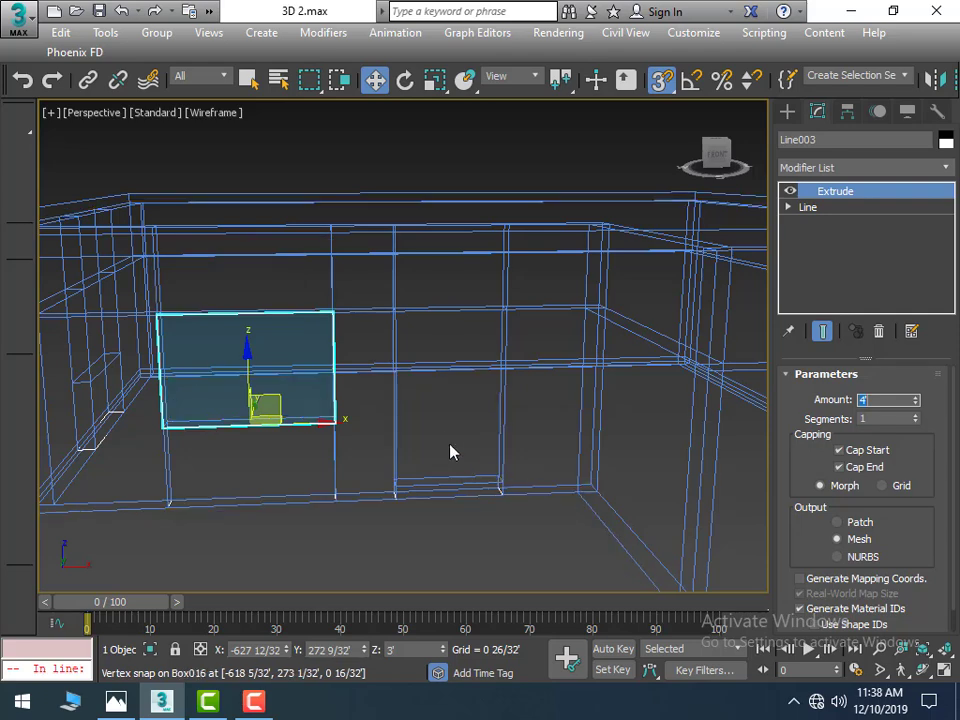
scroll(444, 436, down, 5)
click(656, 452)
Step: Check the panels in solid shading around the building, then return to wireframe
scroll(658, 456, up, 3)
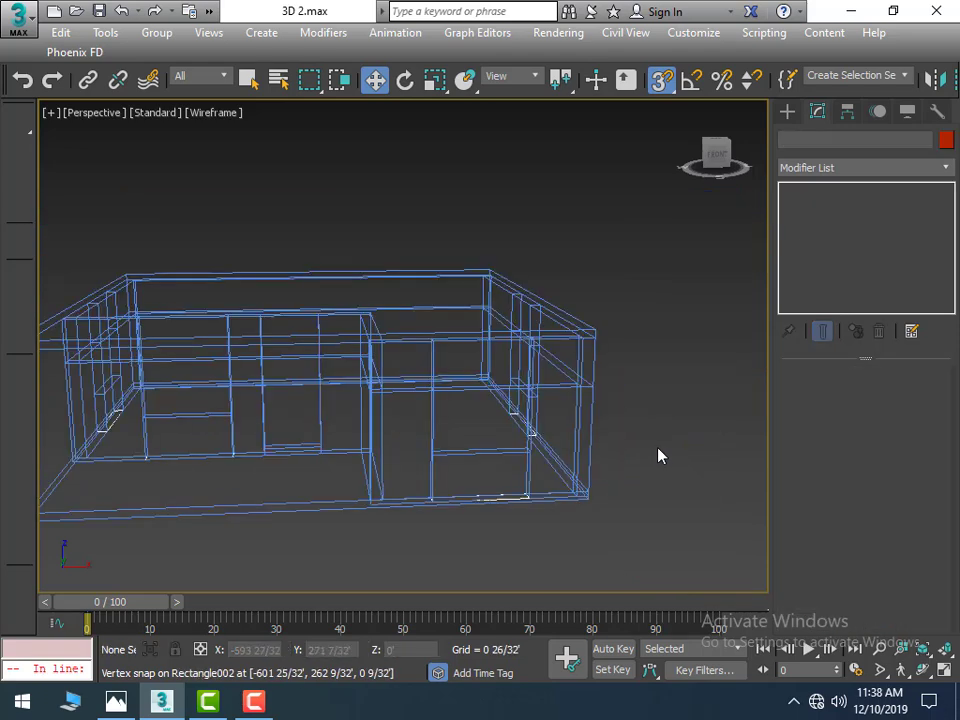
key(F3)
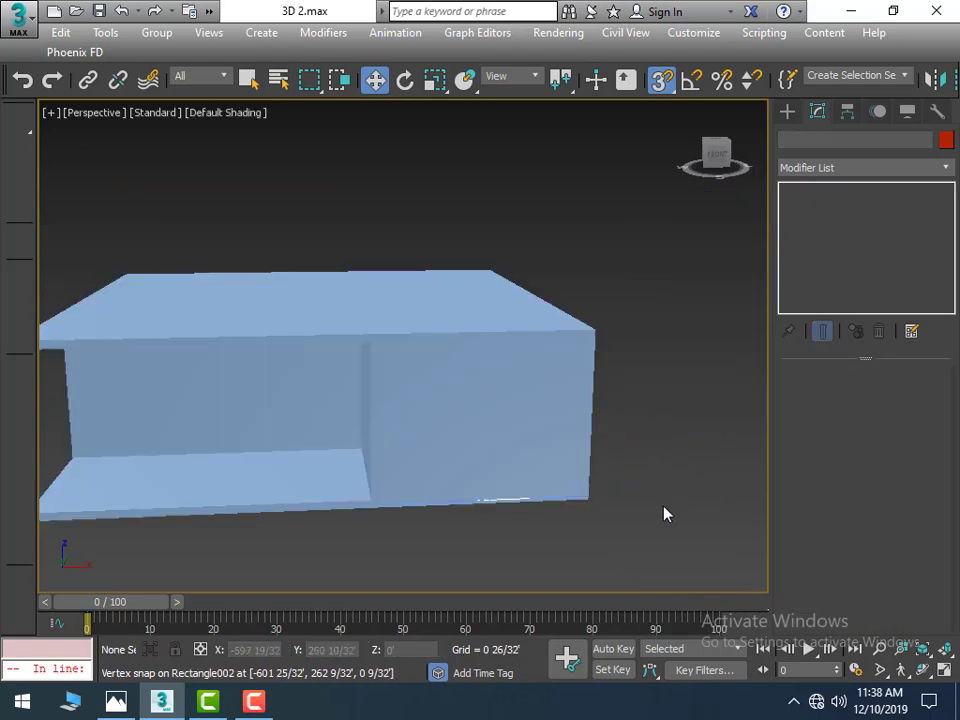
alt+middle_drag(515, 567, 494, 523)
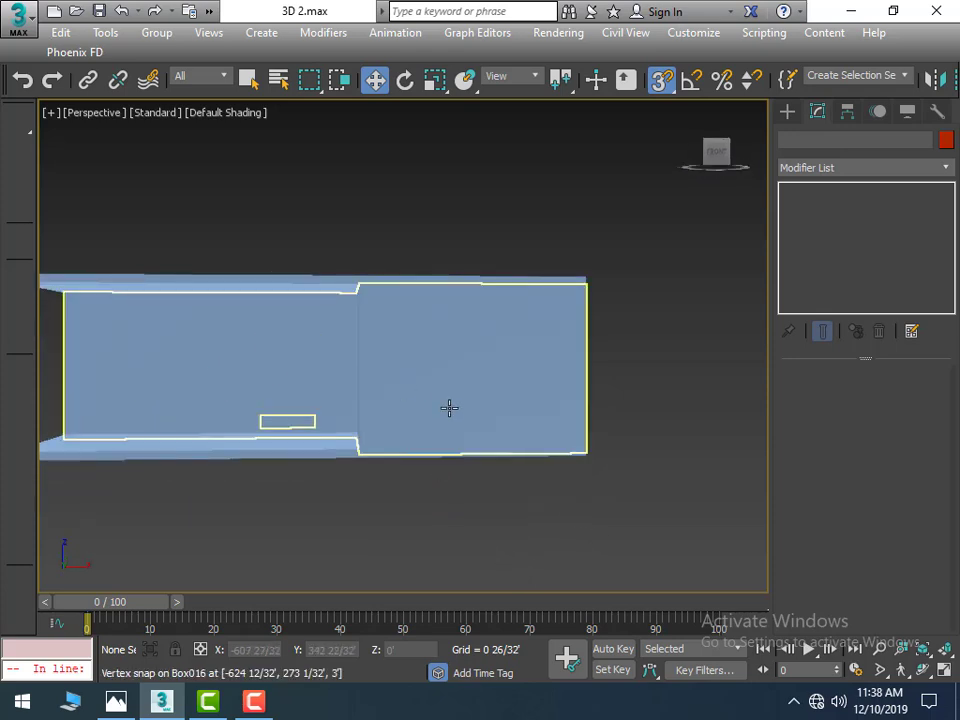
scroll(450, 407, down, 3)
mouse_move(552, 462)
alt+middle_down()
mouse_move(409, 501)
mouse_move(384, 437)
alt+middle_up()
scroll(384, 431, up, 3)
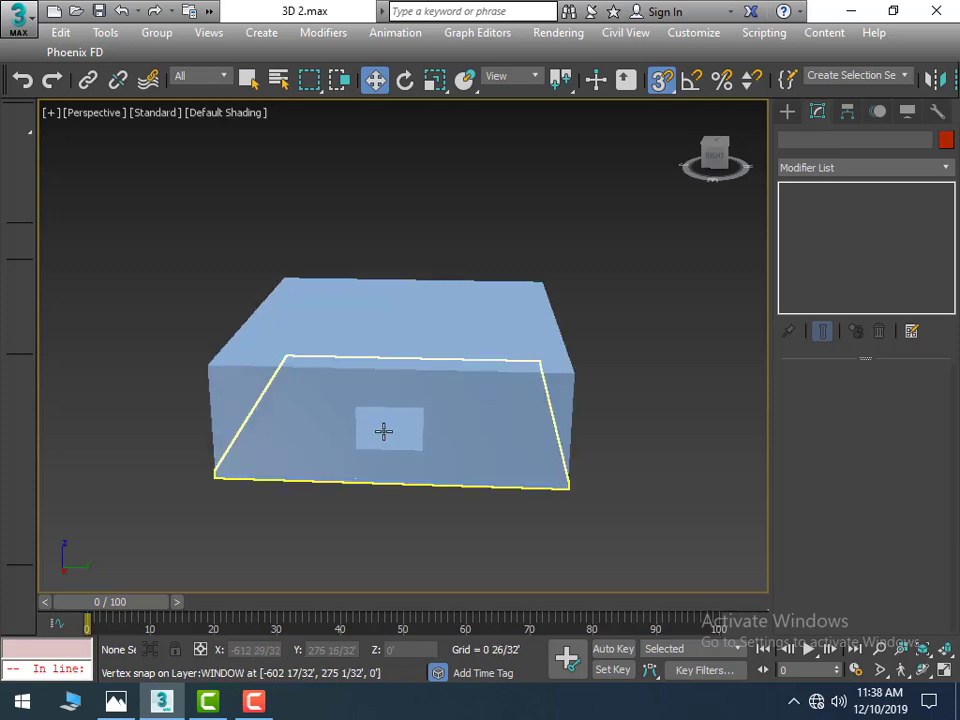
scroll(393, 432, up, 5)
scroll(393, 432, down, 5)
key(F3)
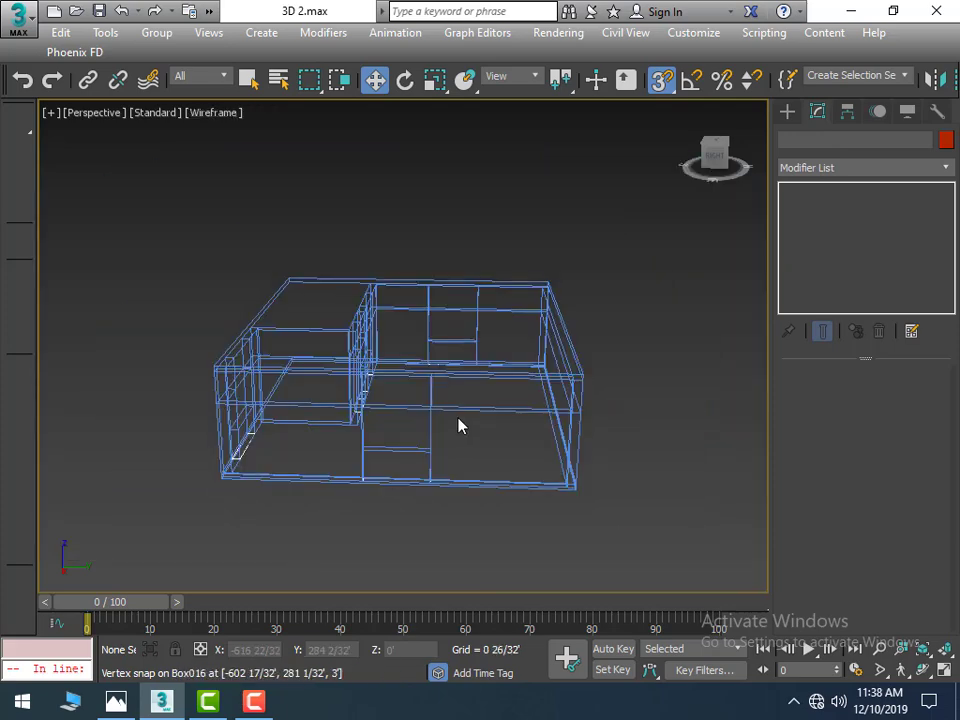
scroll(407, 430, up, 4)
scroll(520, 395, up, 3)
scroll(680, 260, down, 1)
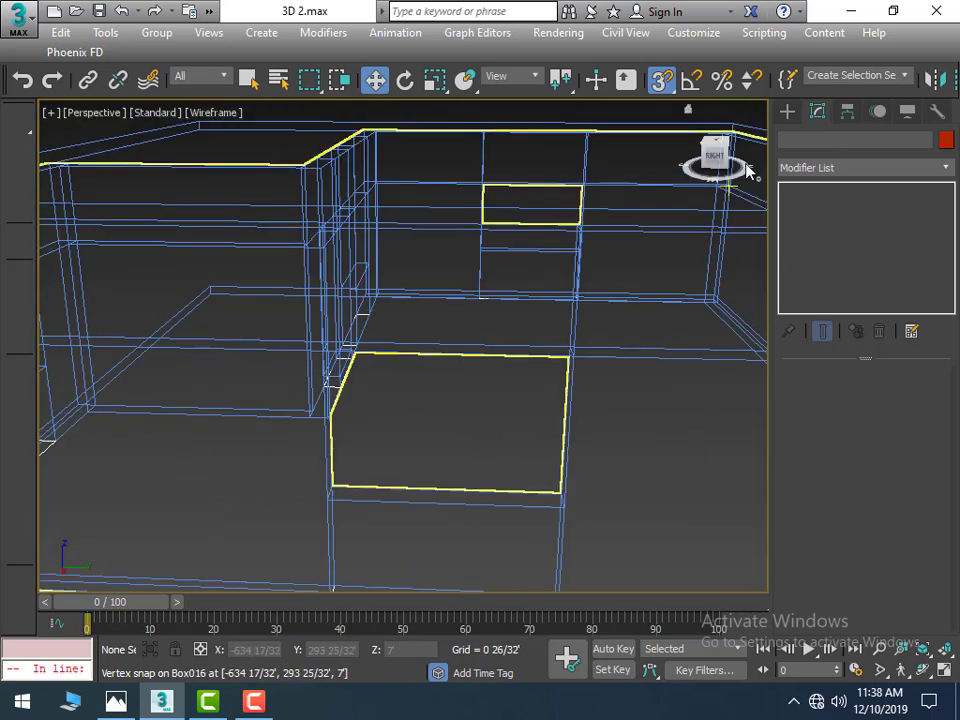
Step: Draw a line across the bottom of the lower opening
click(787, 111)
click(811, 138)
click(825, 240)
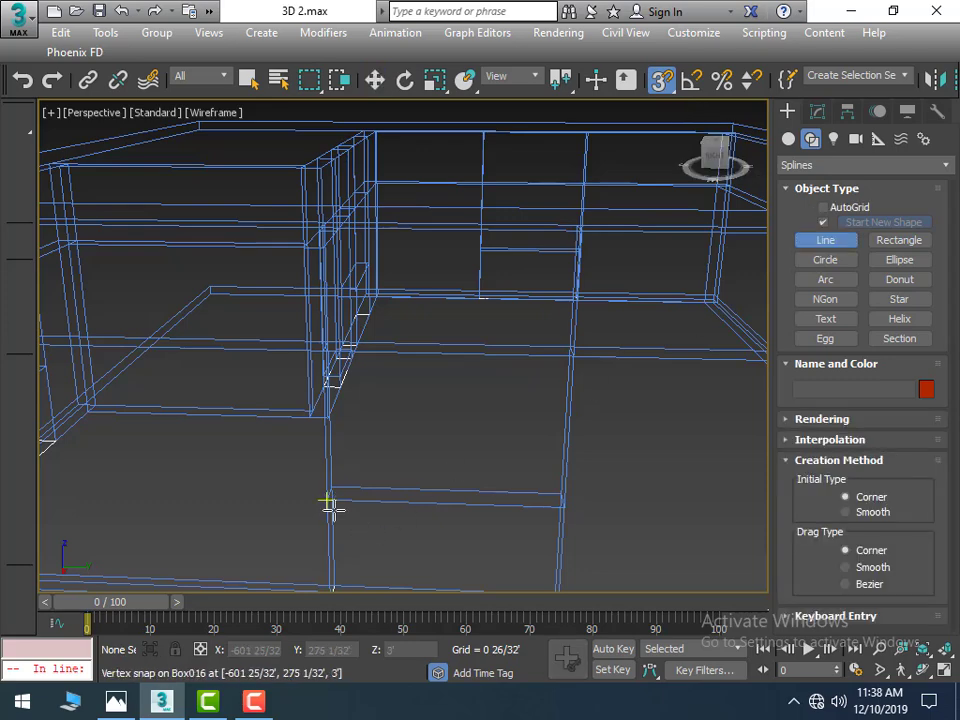
click(327, 500)
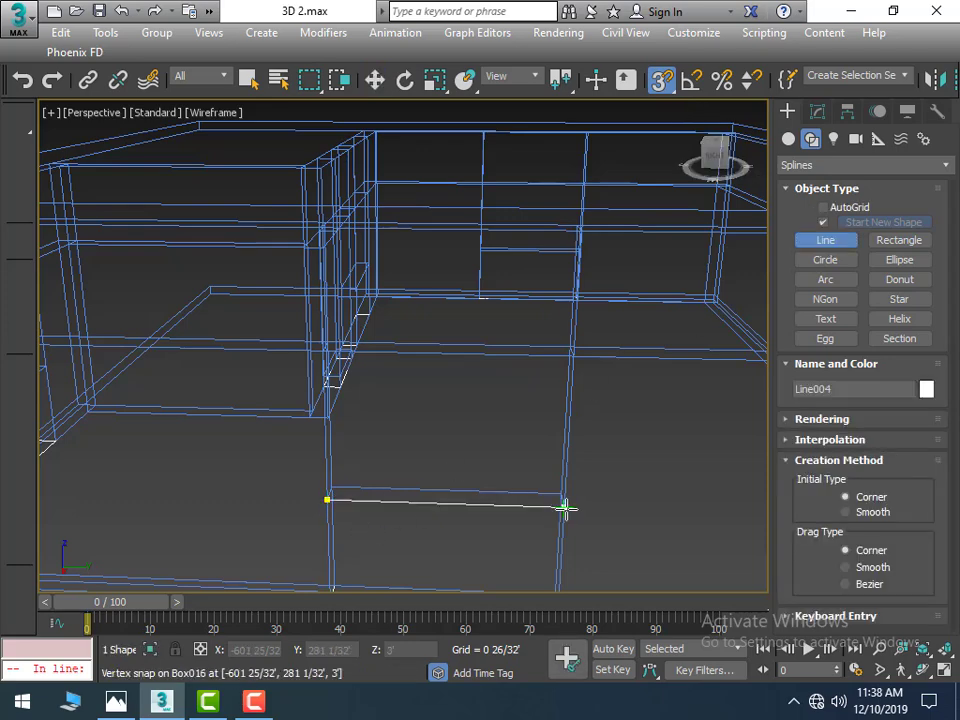
click(565, 508)
right_click(565, 508)
Step: Add an Extrude modifier to that line and deselect the new panel
click(817, 111)
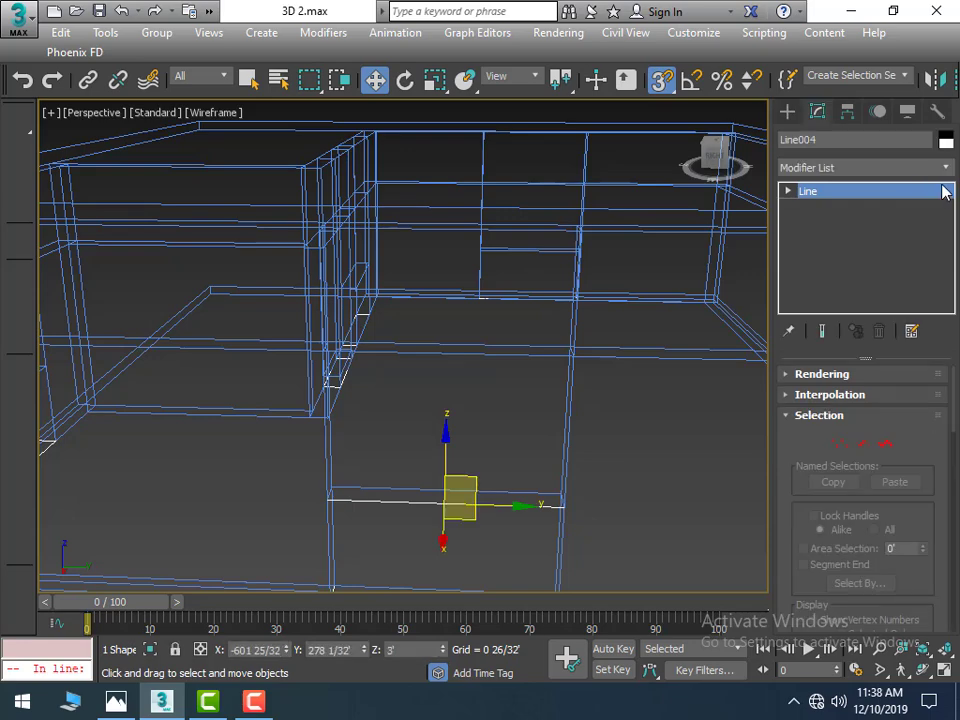
click(942, 170)
scroll(900, 280, down, 15)
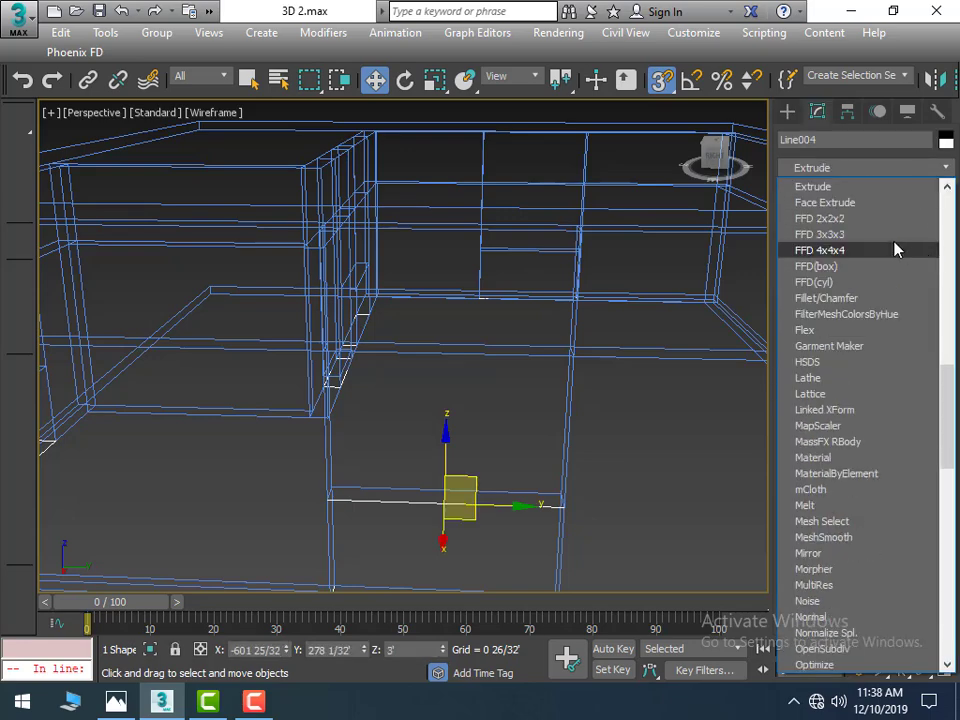
click(851, 188)
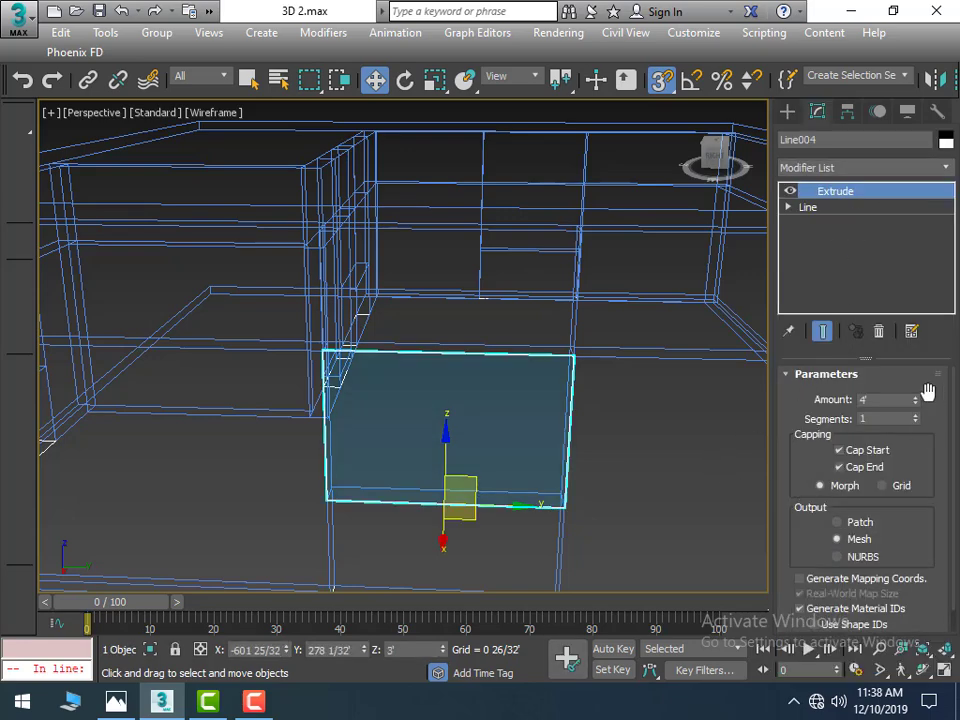
scroll(620, 458, down, 3)
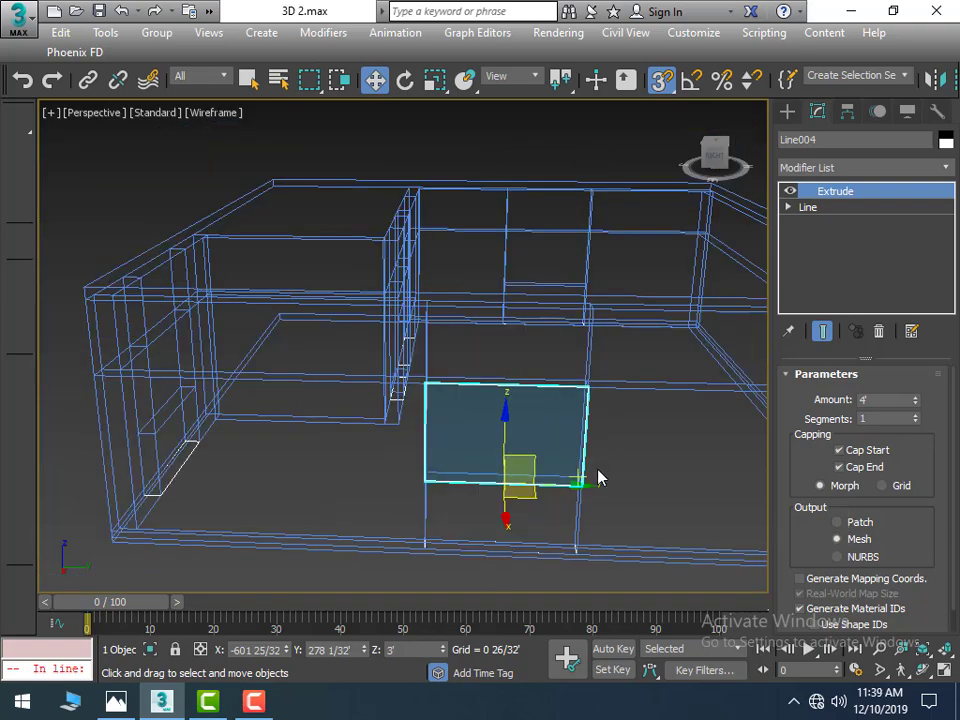
mouse_move(587, 529)
alt+middle_down()
mouse_move(497, 456)
mouse_move(560, 568)
mouse_move(600, 523)
mouse_move(430, 501)
alt+middle_up()
click(560, 568)
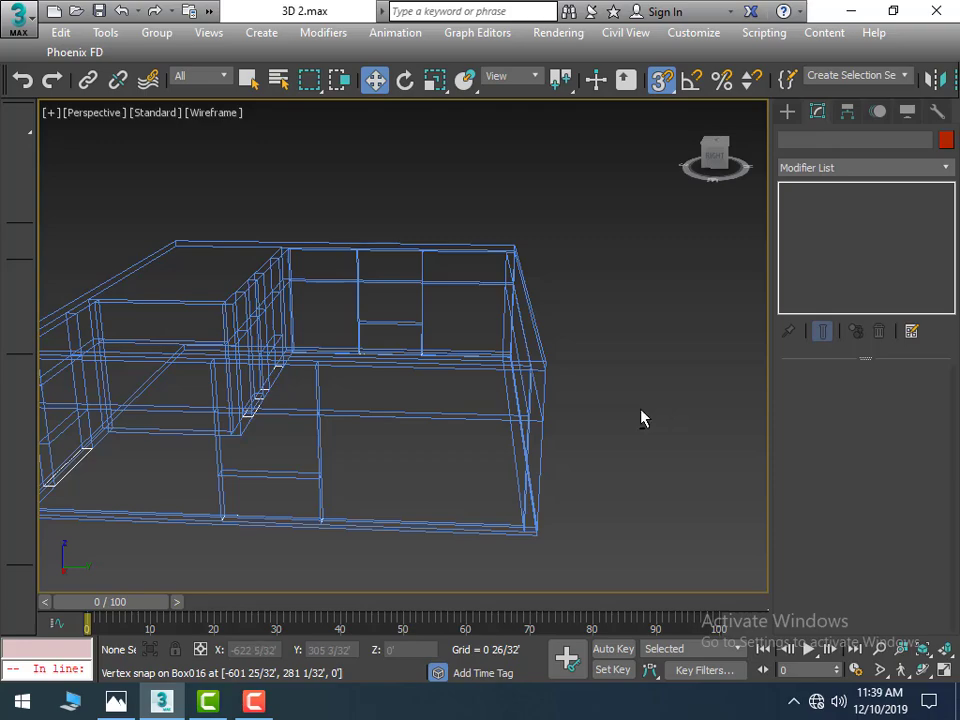
mouse_move(641, 418)
alt+middle_down()
mouse_move(291, 416)
mouse_move(851, 563)
alt+middle_up()
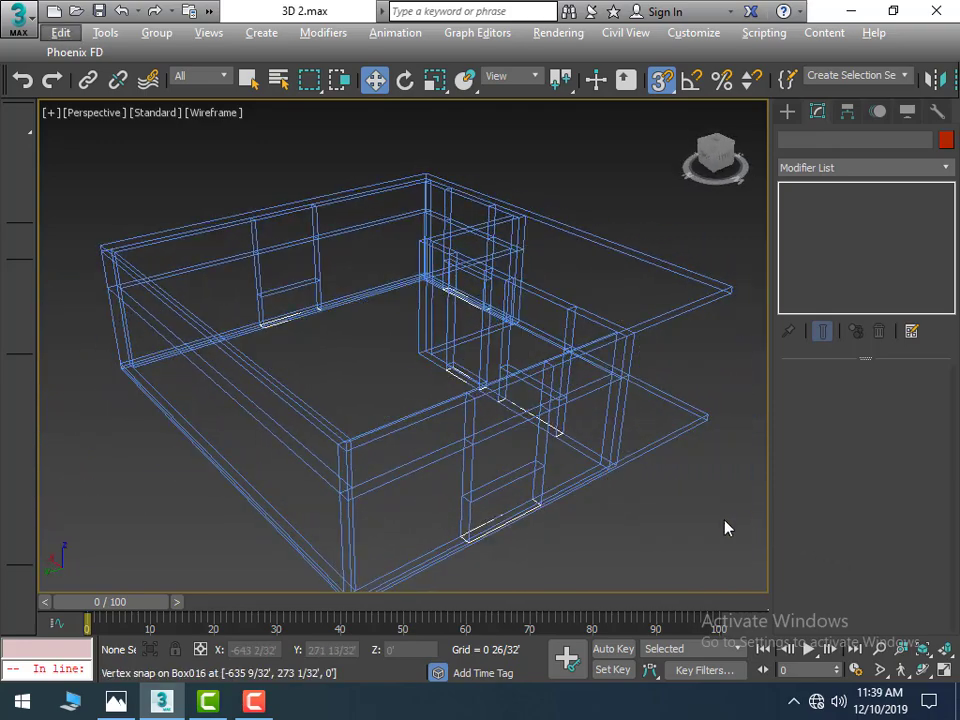
alt+middle_drag(724, 525, 893, 246)
Step: Draw and extrude a test line across the next opening, then delete it
click(787, 112)
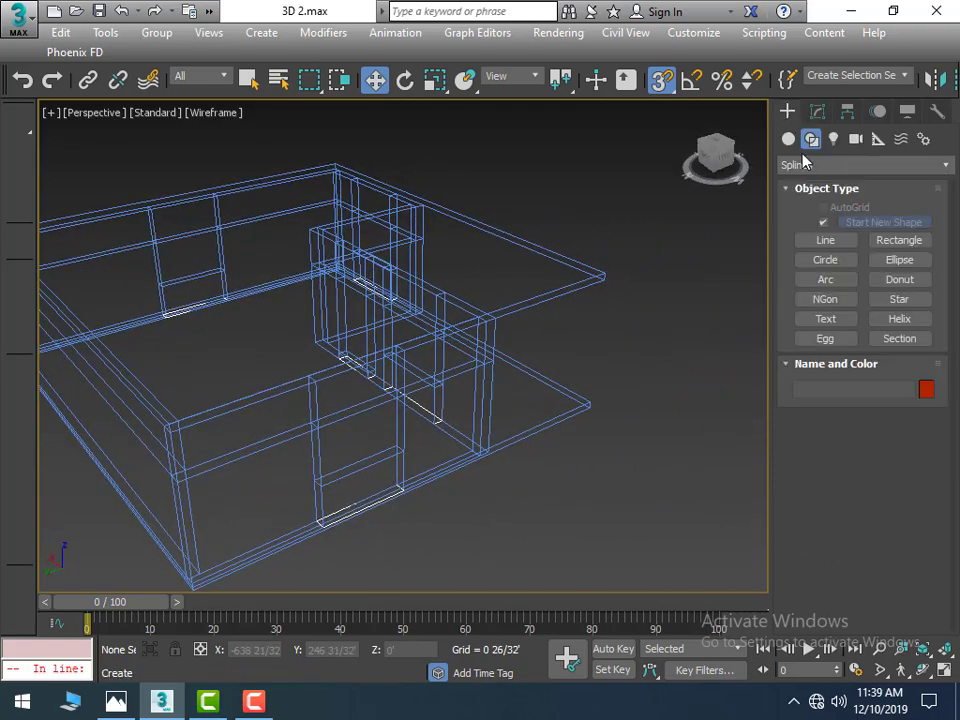
click(825, 240)
click(321, 487)
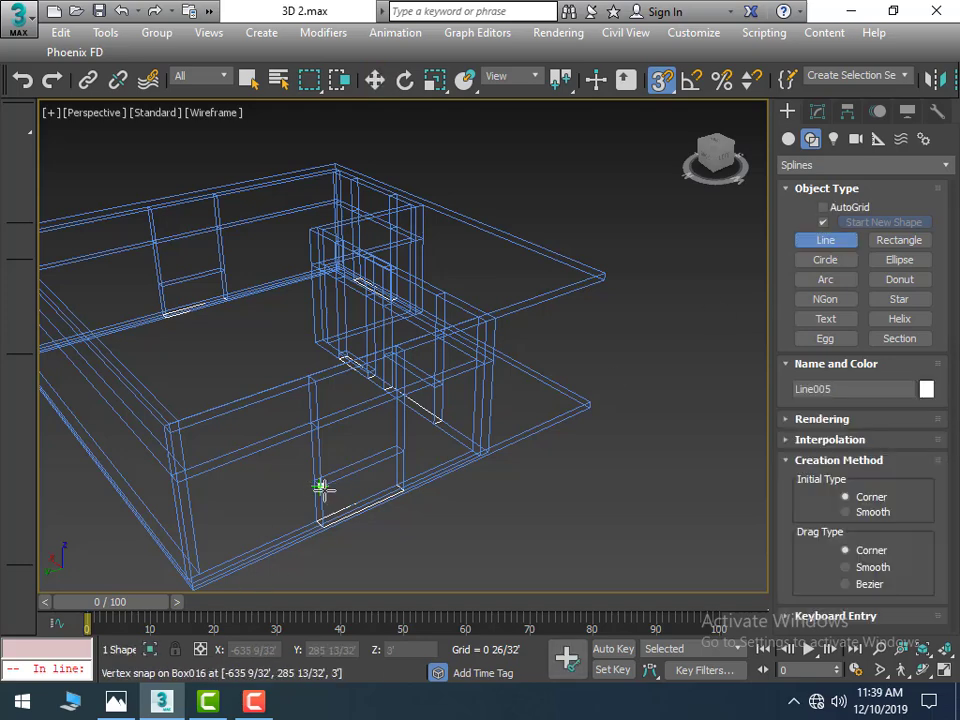
click(400, 453)
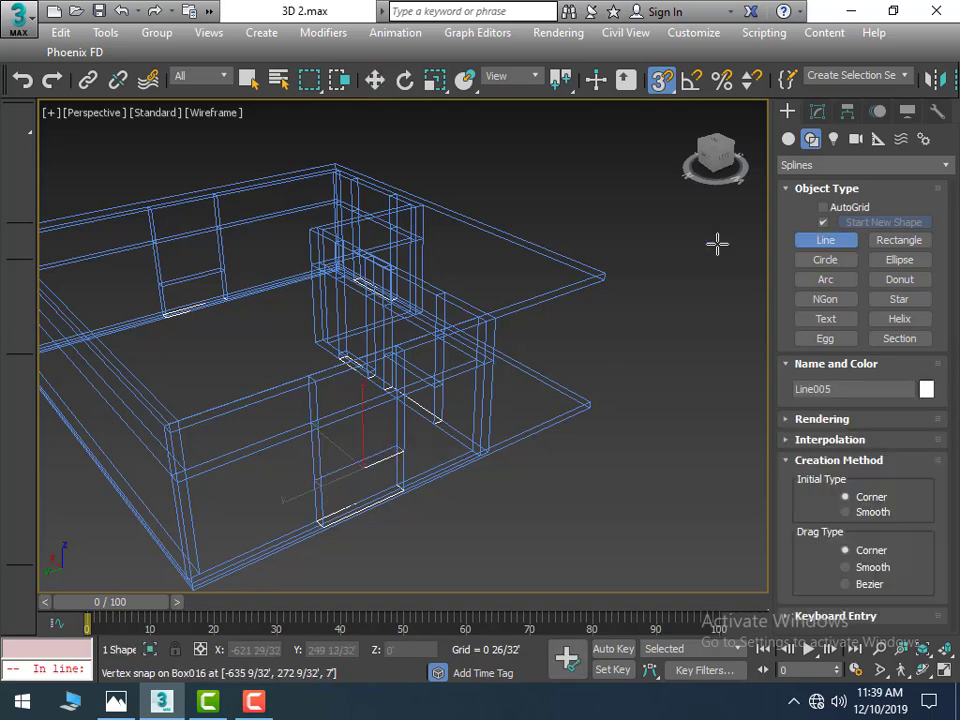
click(817, 112)
click(945, 168)
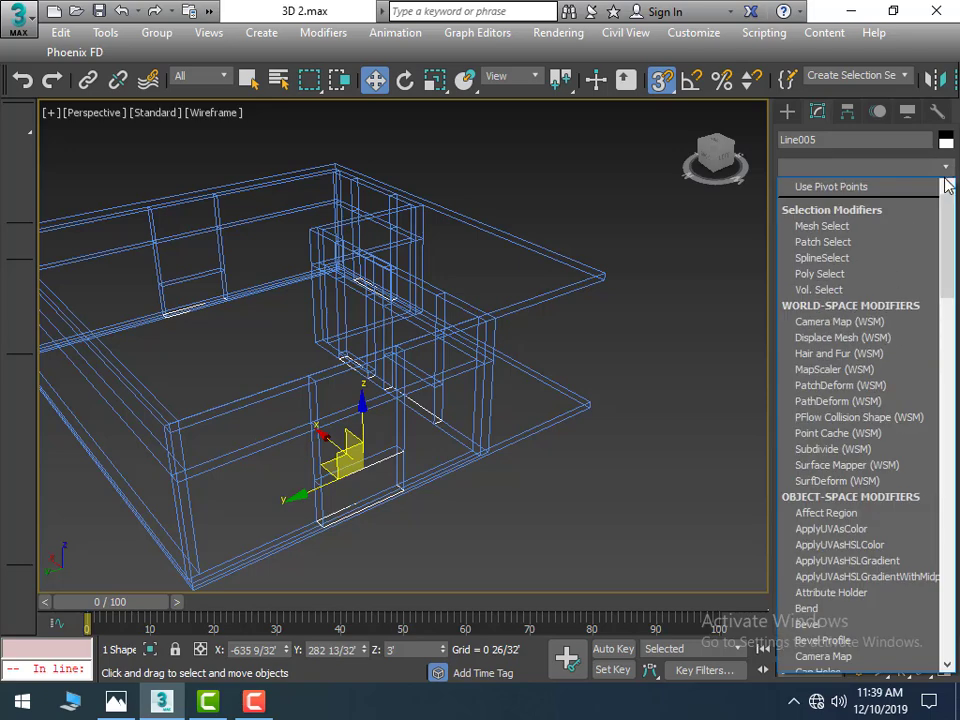
key(e)
click(884, 188)
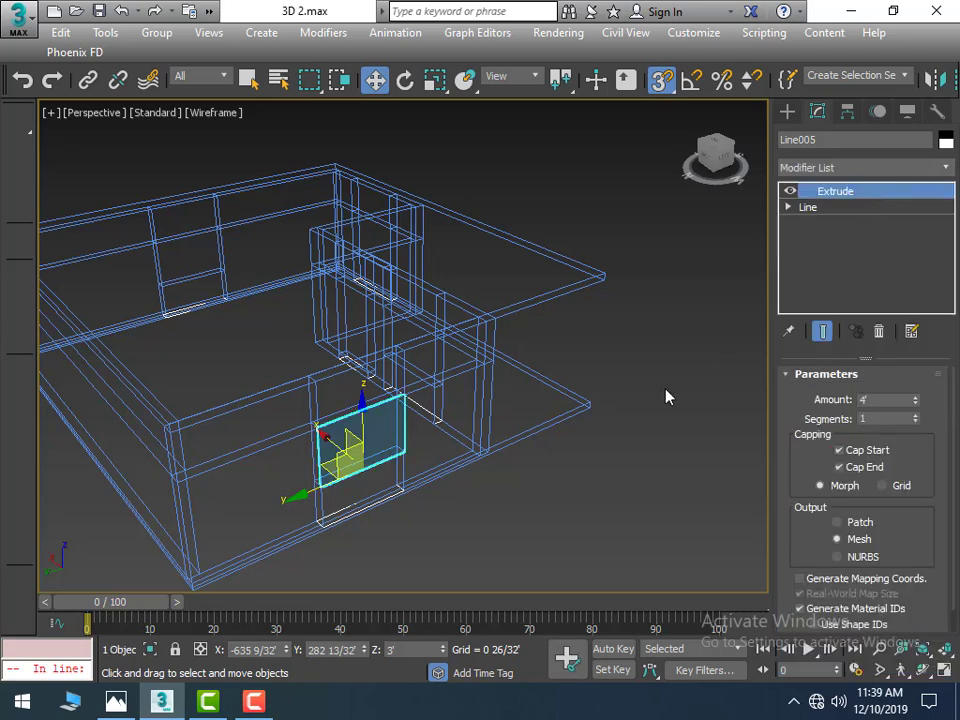
key(Delete)
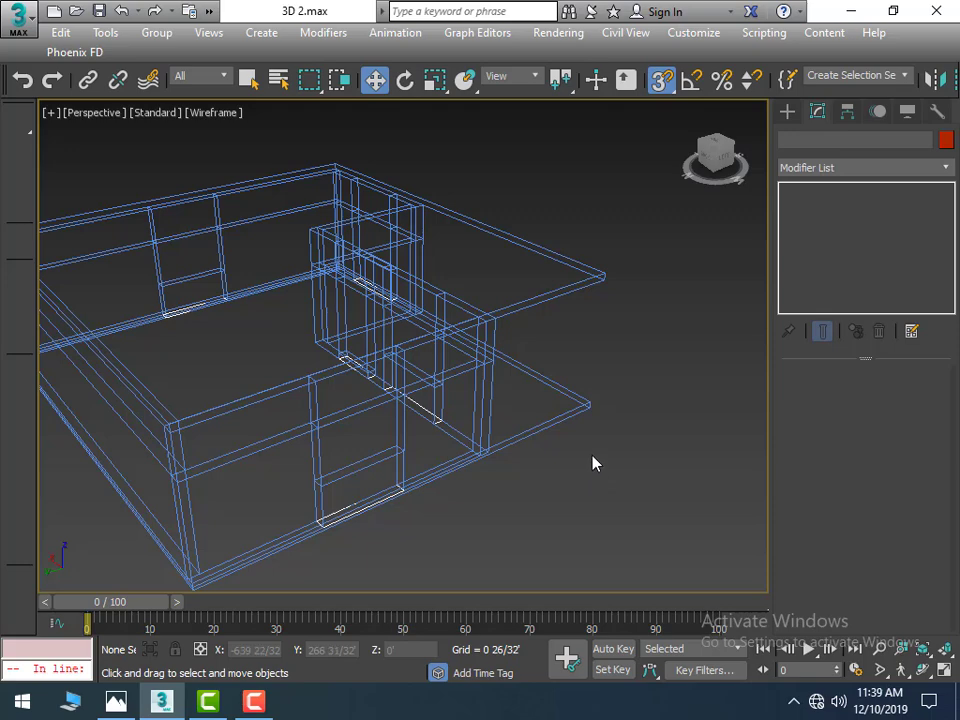
Step: Switch to Default Shading and select the door panel in the wall opening
key(F3)
scroll(592, 462, down, 5)
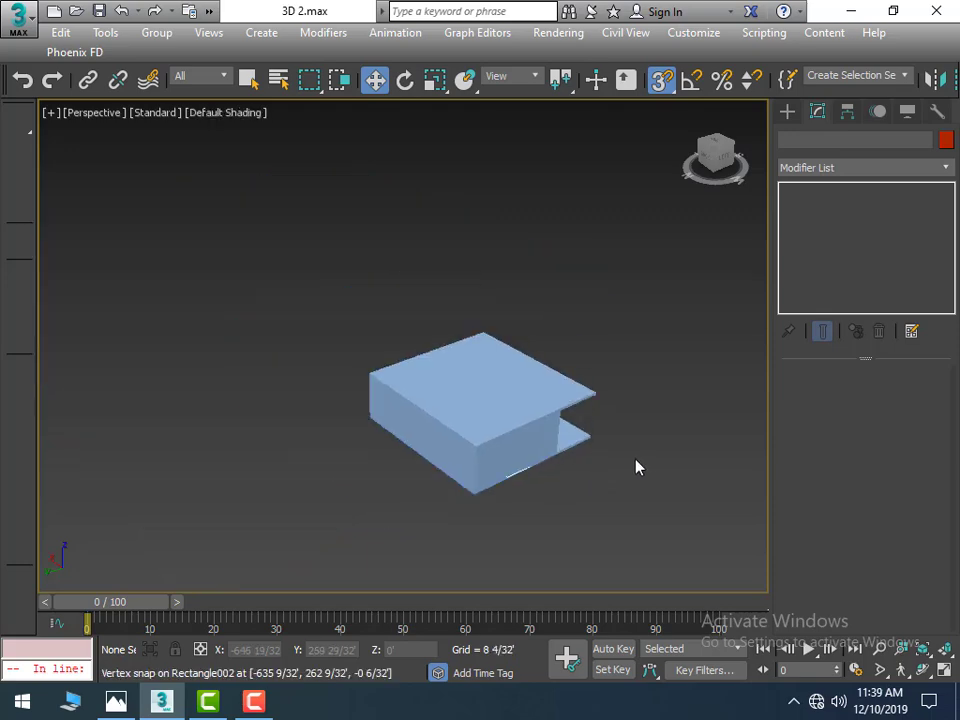
mouse_move(638, 467)
alt+middle_down()
mouse_move(489, 452)
mouse_move(450, 471)
mouse_move(433, 452)
mouse_move(476, 484)
alt+middle_up()
scroll(463, 477, up, 5)
click(171, 336)
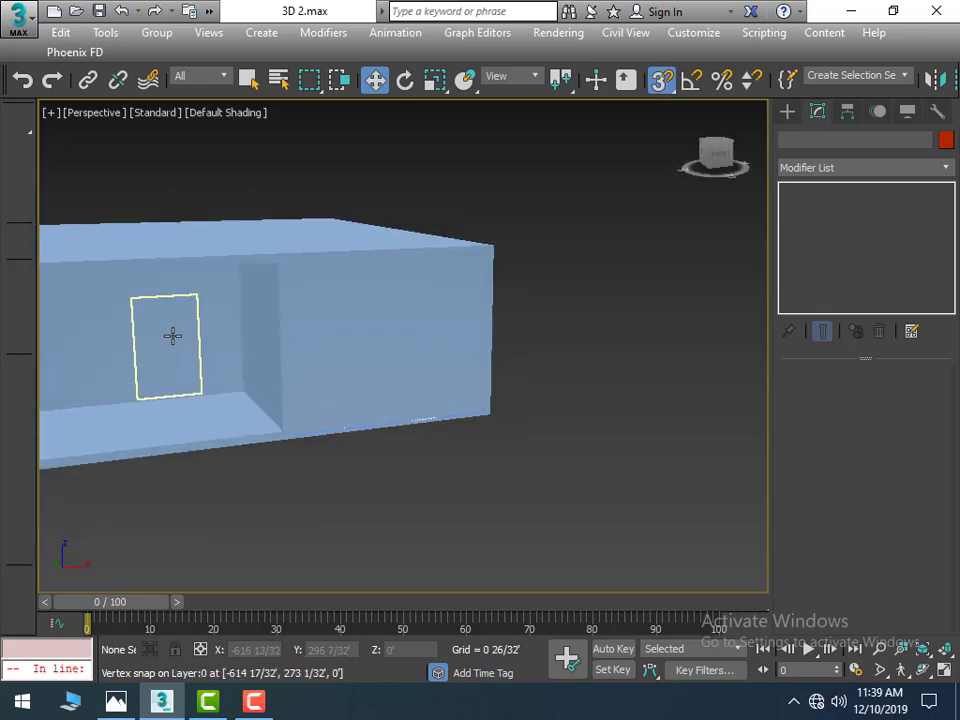
Step: Open the Material Editor with M and reset the sample slots to default materials
key(m)
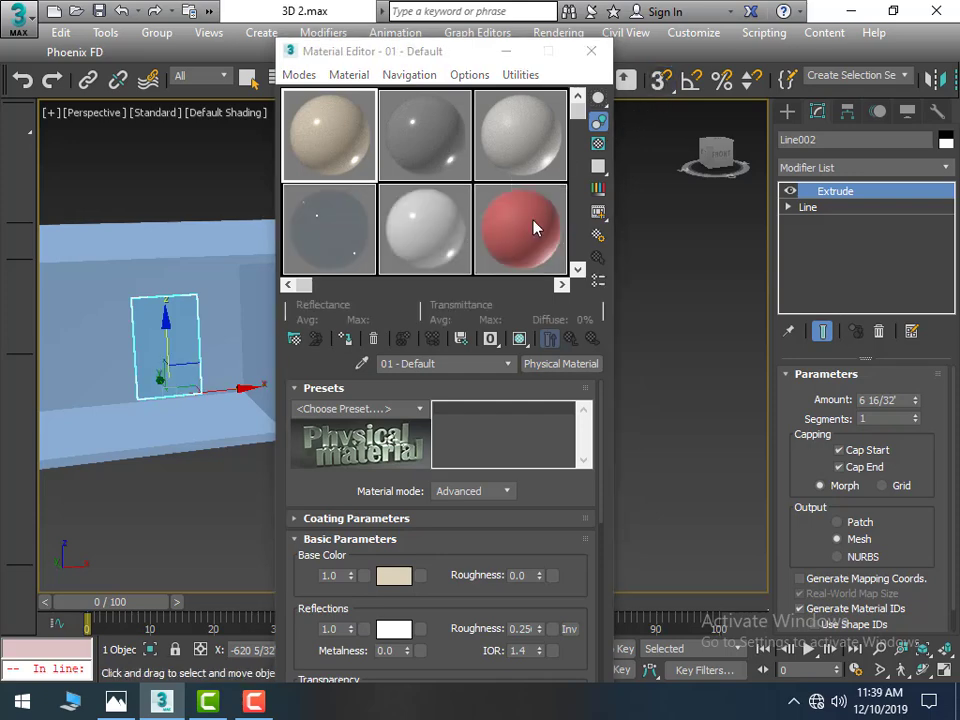
click(579, 269)
click(579, 269)
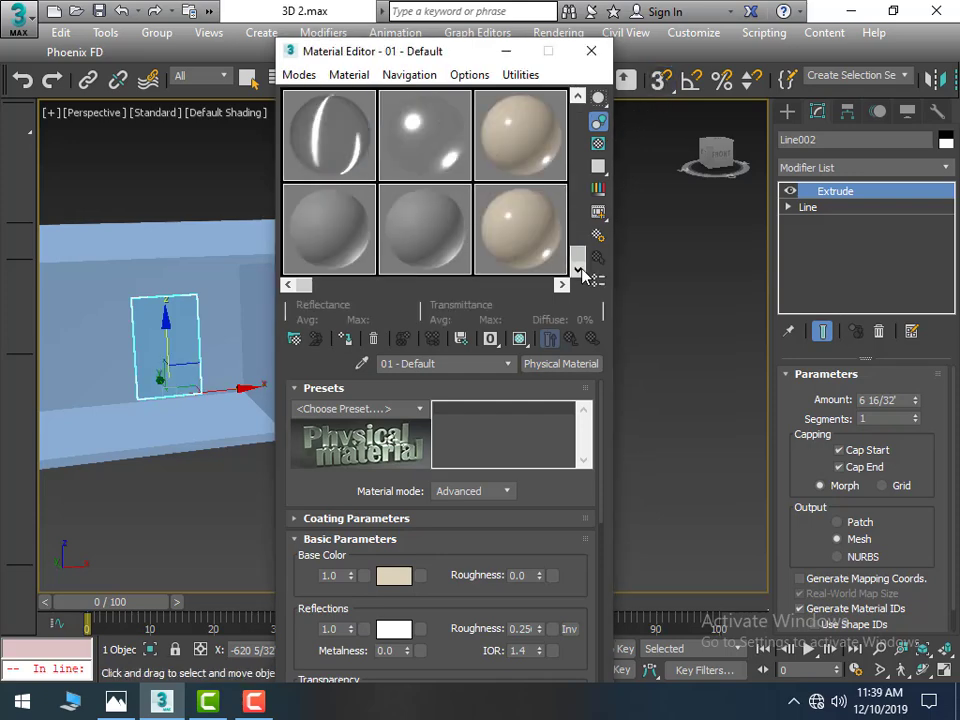
click(512, 172)
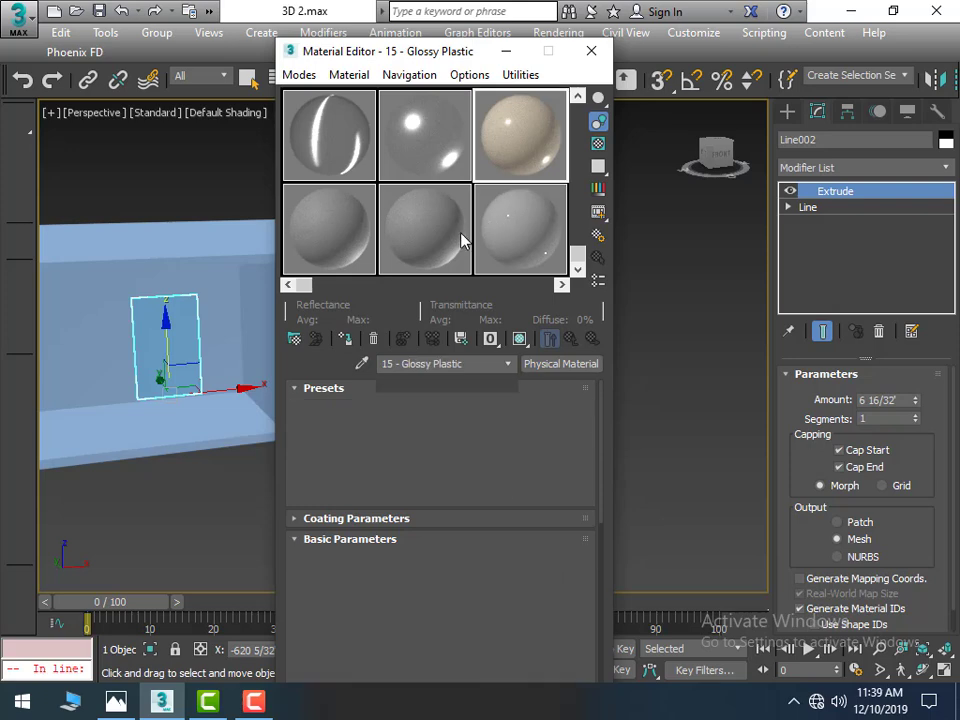
drag(533, 222, 540, 169)
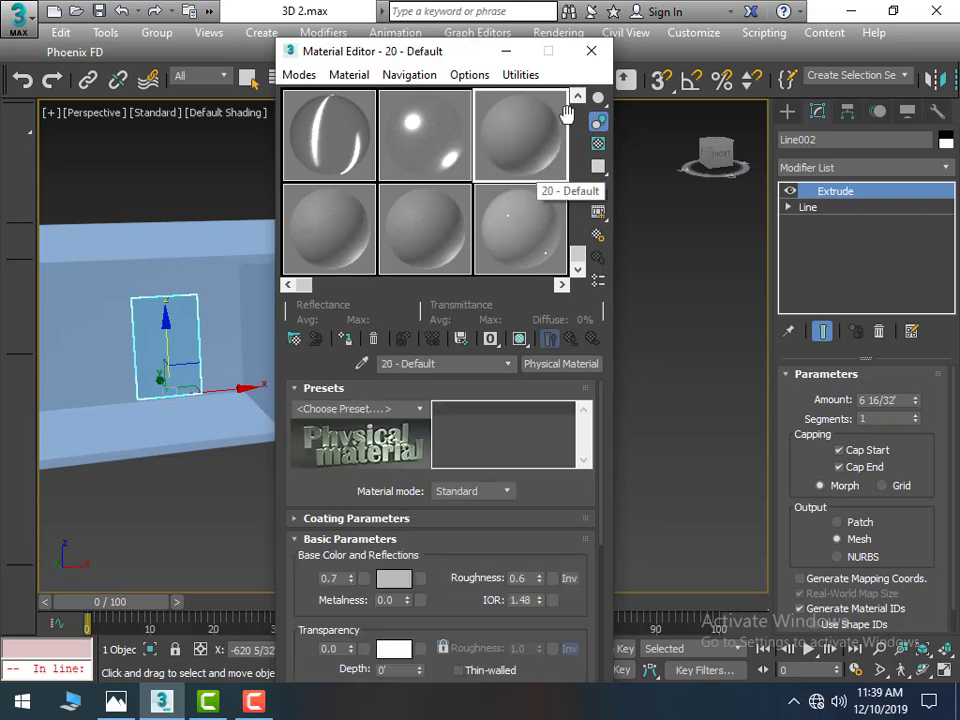
click(579, 112)
click(543, 134)
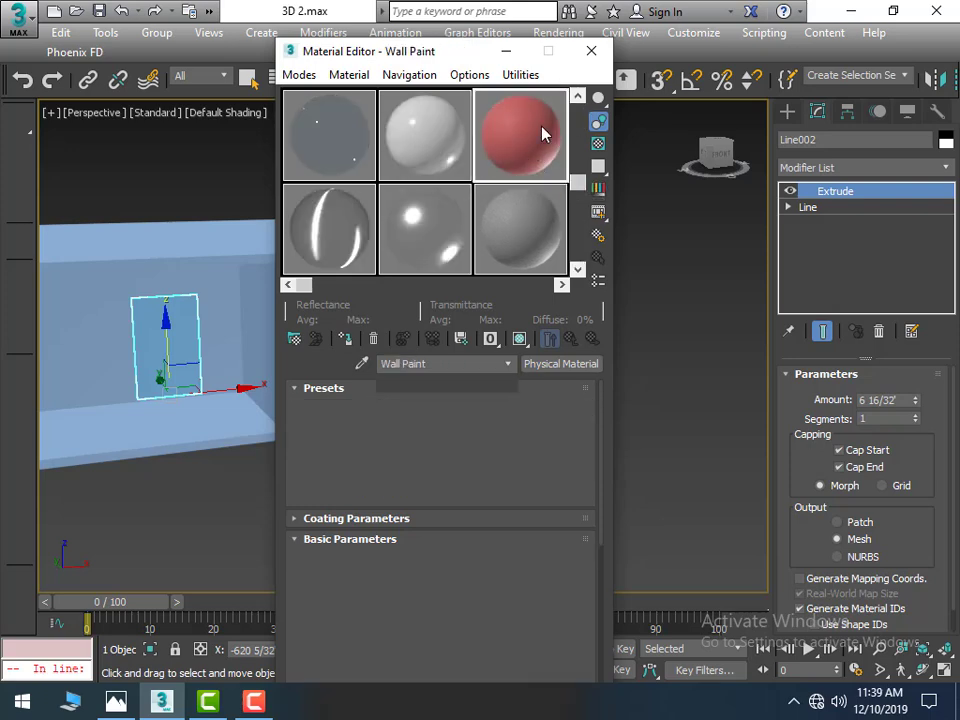
click(527, 213)
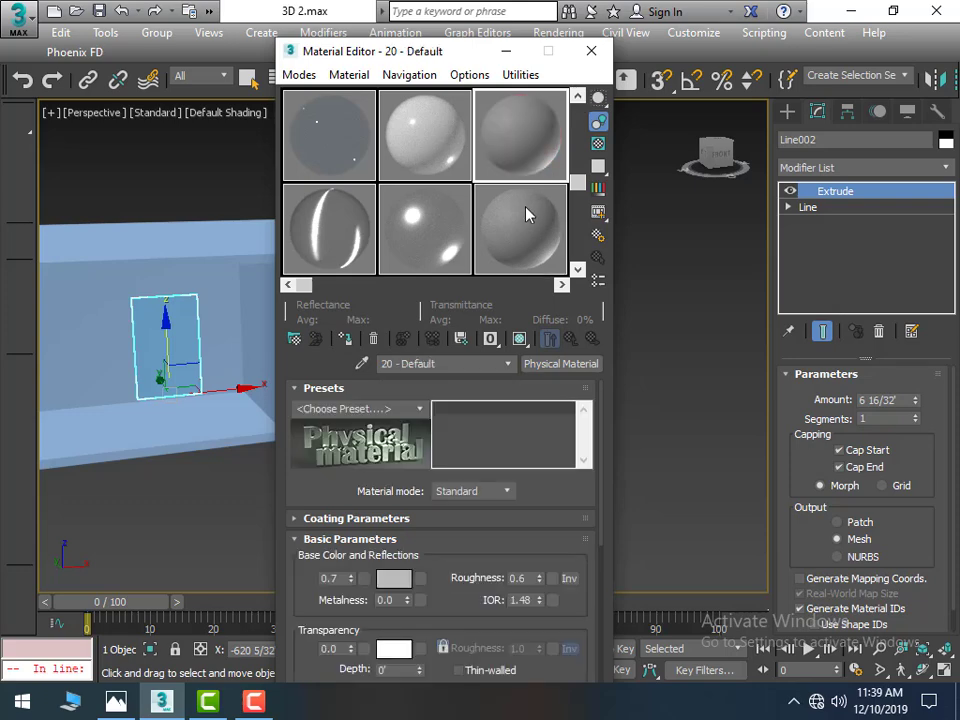
click(418, 124)
scroll(504, 214, up, 1)
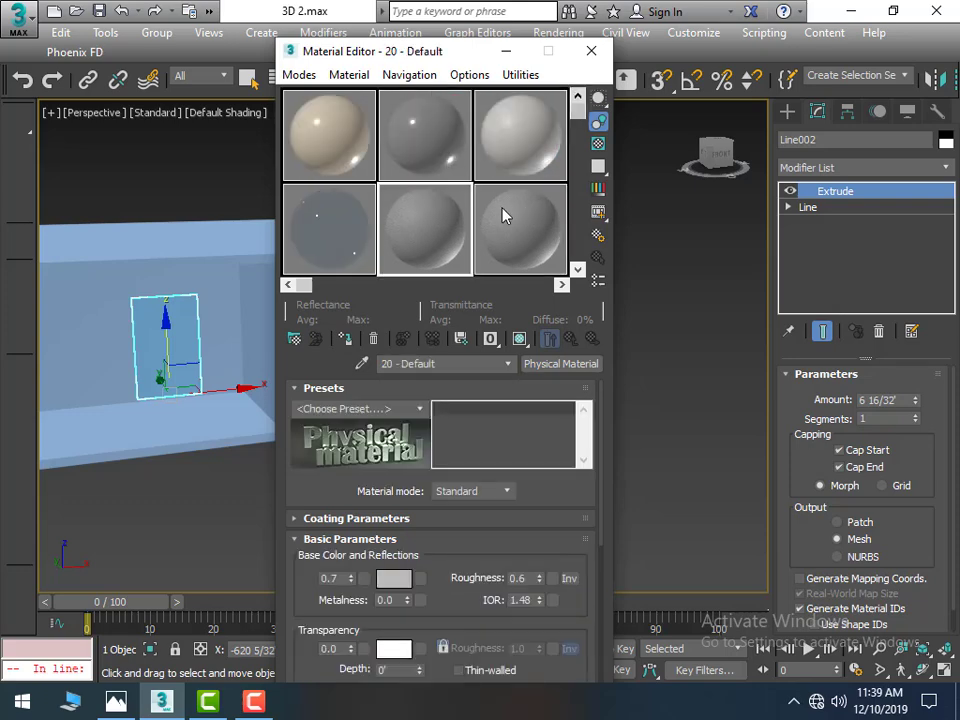
click(520, 135)
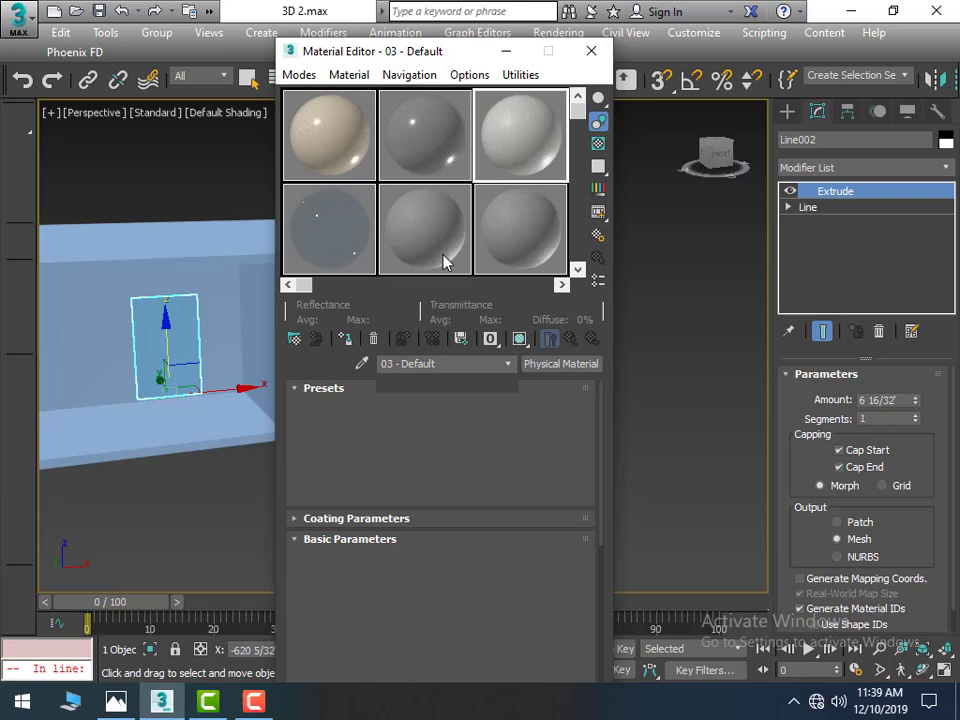
click(419, 166)
click(520, 74)
click(561, 124)
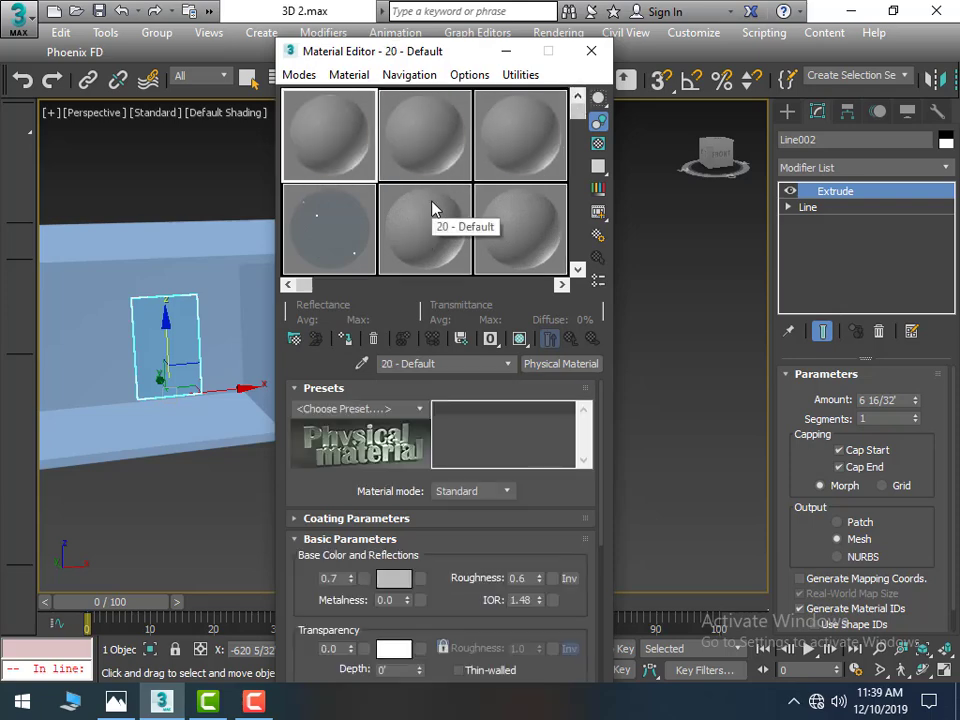
Step: Load the _vyr_343Interierove-dvere-Modern-6-0 door image as a Bitmap in the Base Color map
click(419, 580)
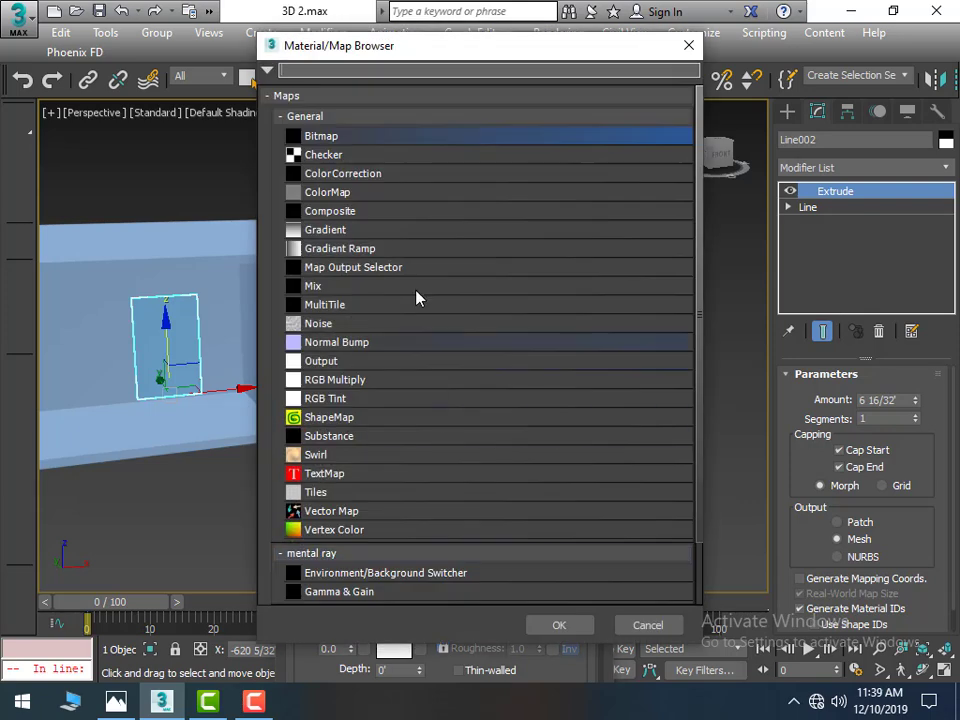
double_click(343, 145)
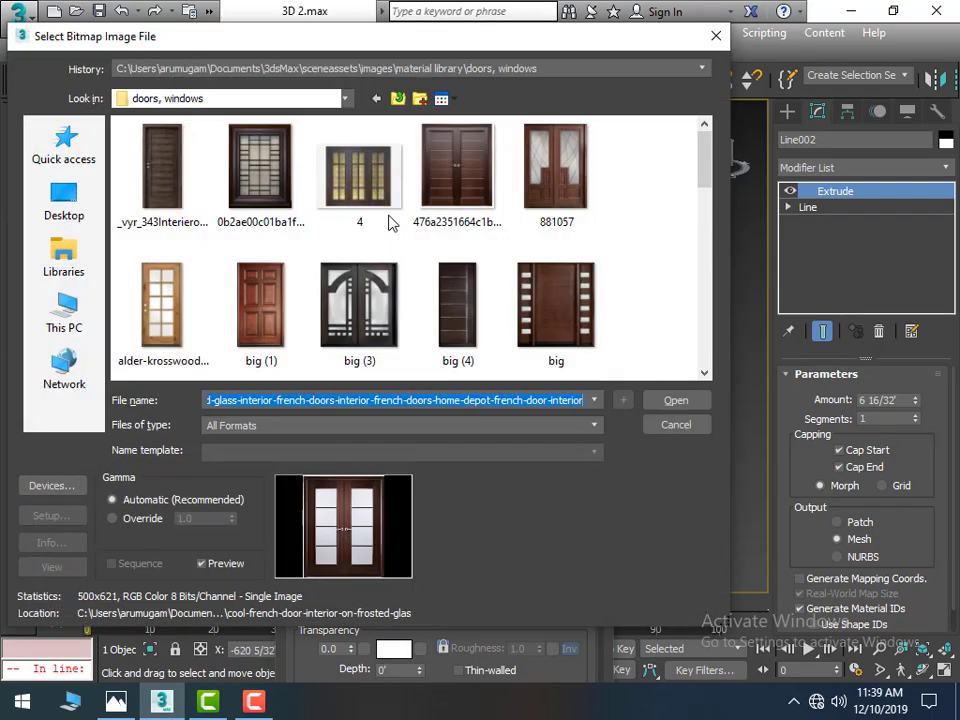
click(115, 703)
click(115, 705)
click(180, 202)
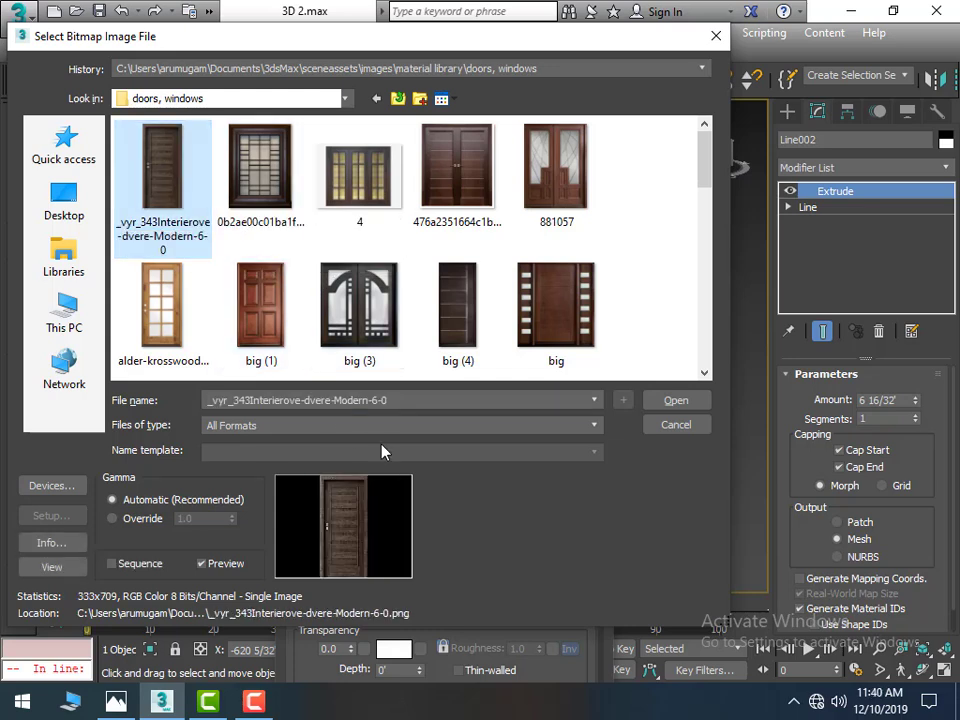
click(703, 374)
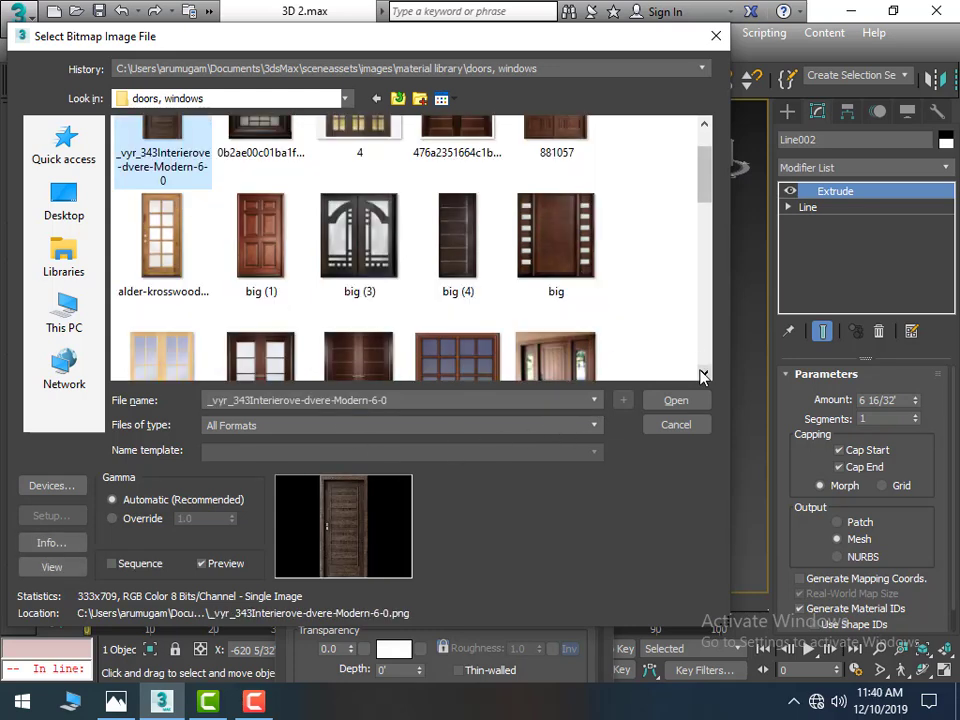
click(472, 277)
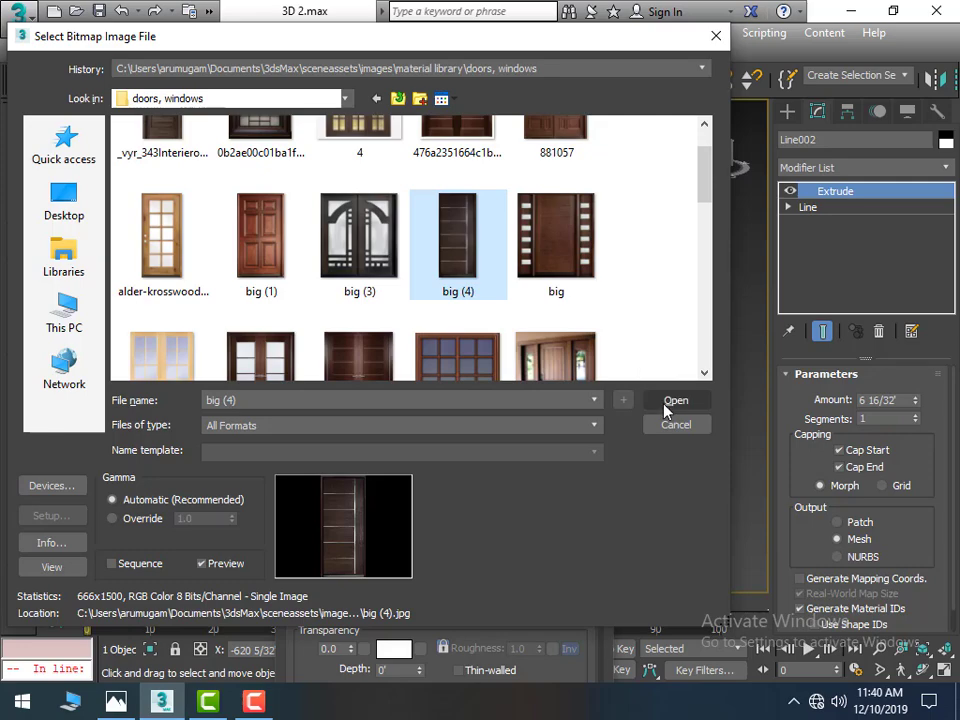
click(165, 160)
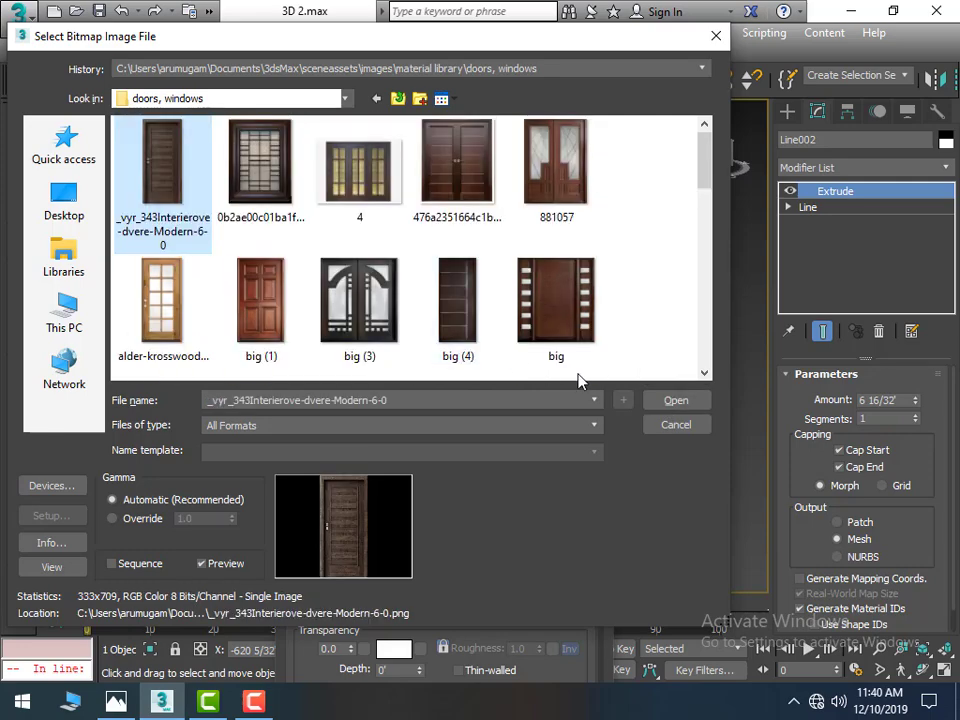
click(673, 401)
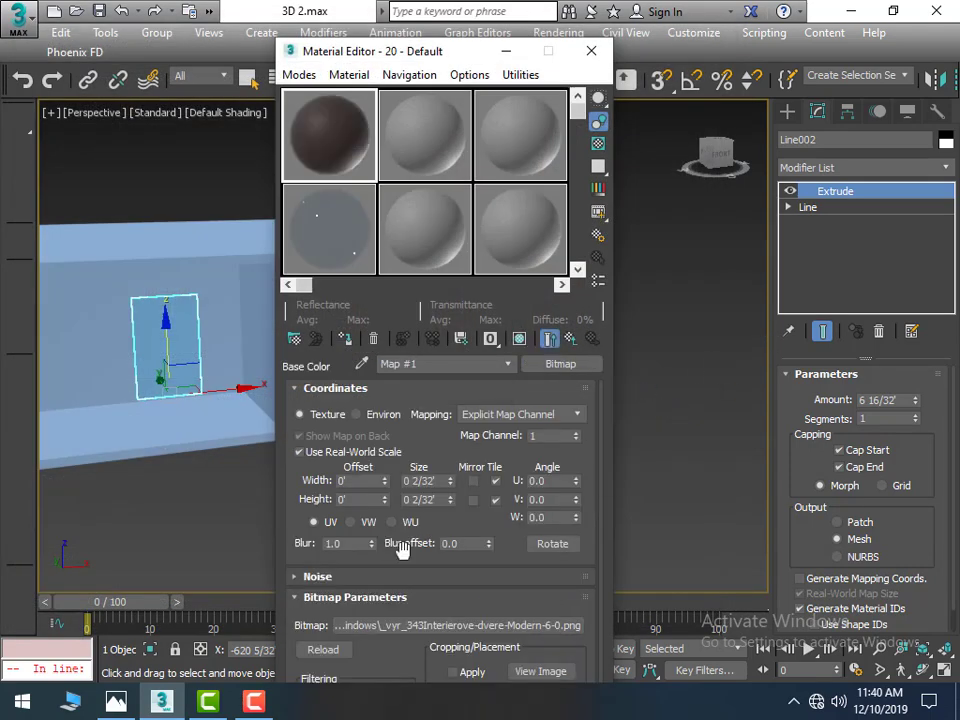
Step: Assign the door material to the selected panel and show it shaded in the viewport
click(343, 341)
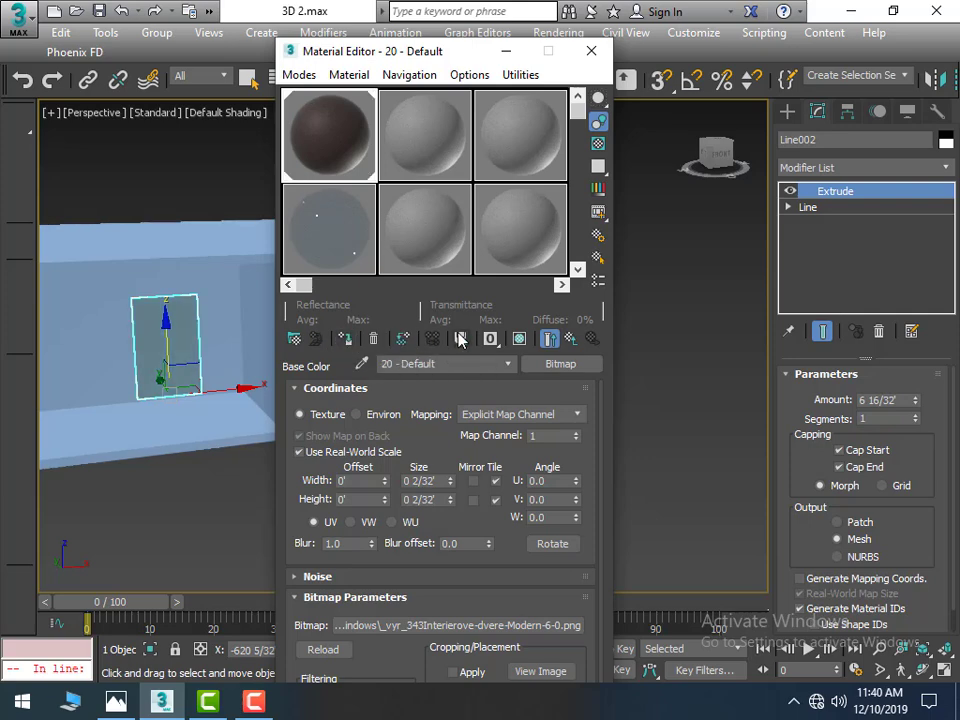
click(520, 341)
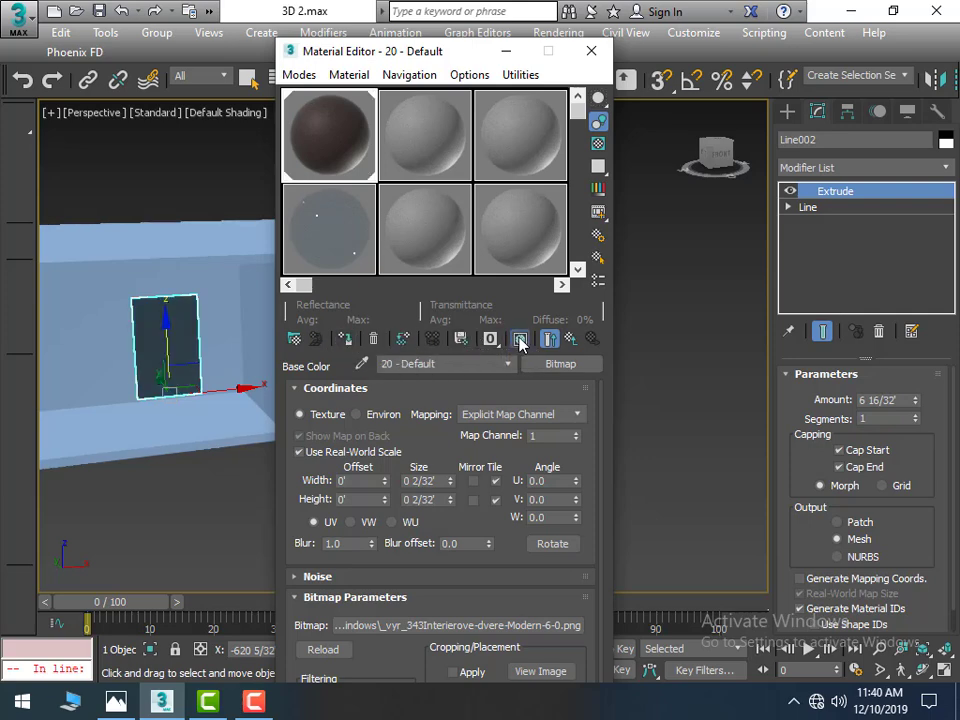
click(938, 170)
Step: Add a UVW Map to Line002 with Box mapping, Real-World Map Size off, then deselect
key(u)
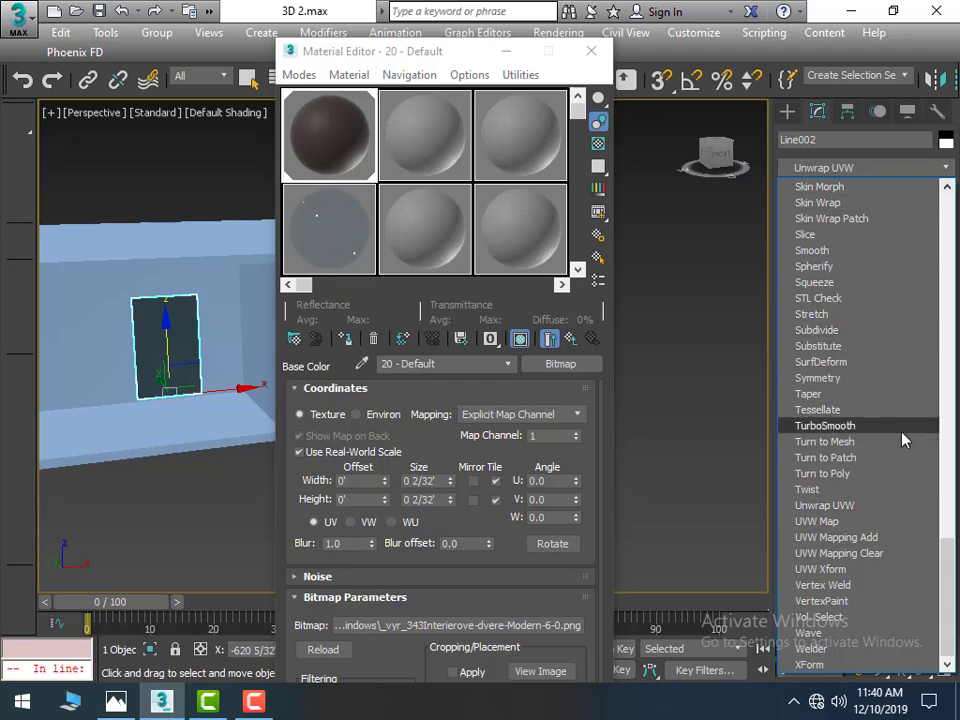
click(879, 521)
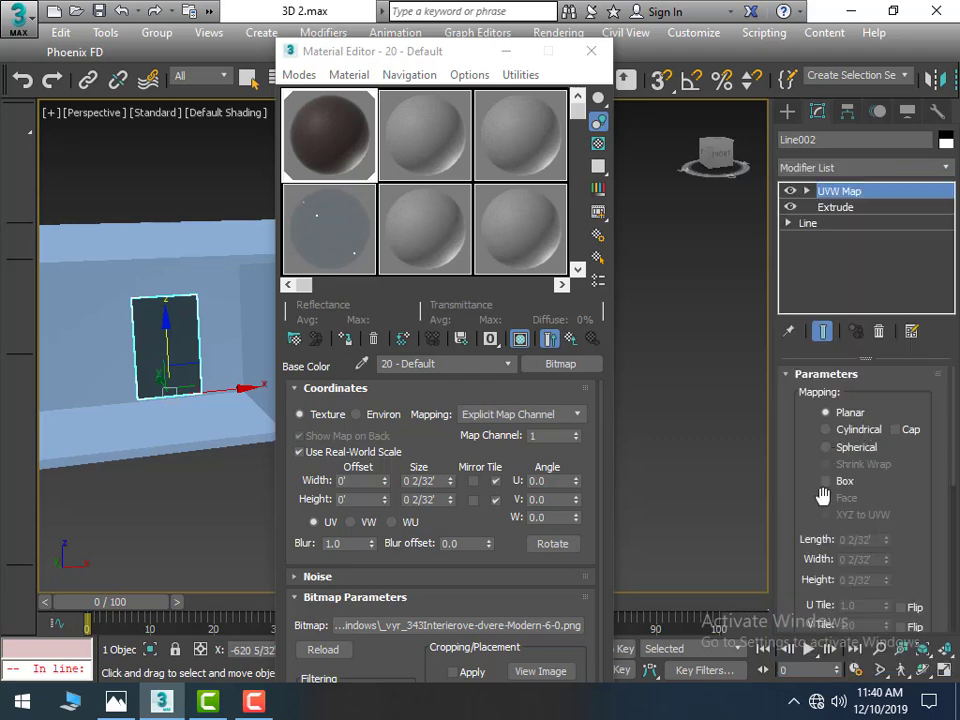
click(826, 482)
scroll(835, 540, down, 2)
scroll(840, 560, down, 1)
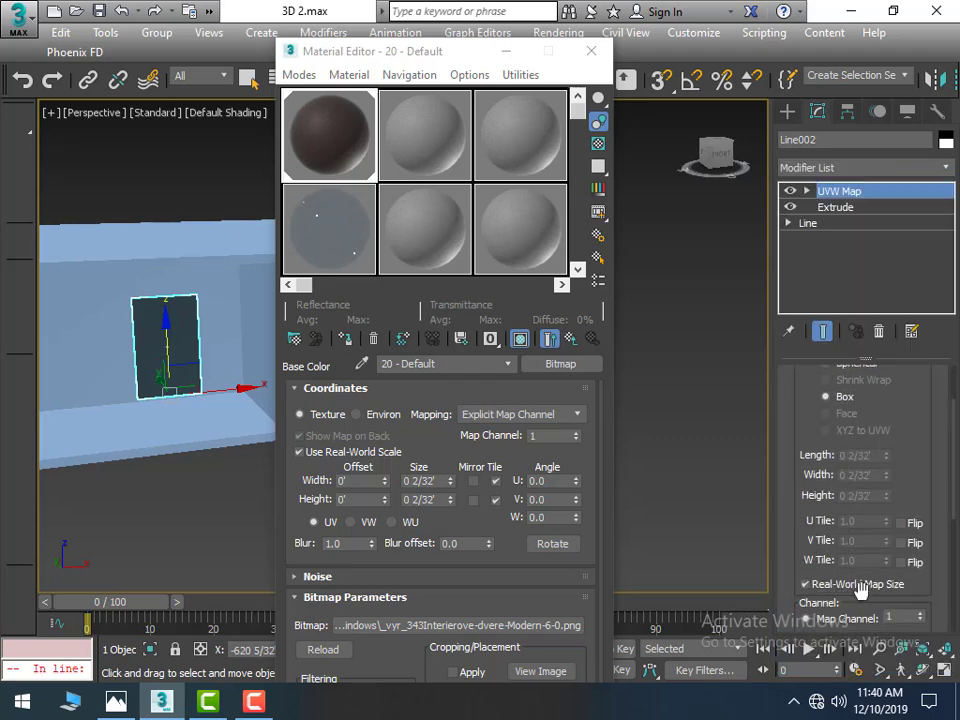
click(805, 585)
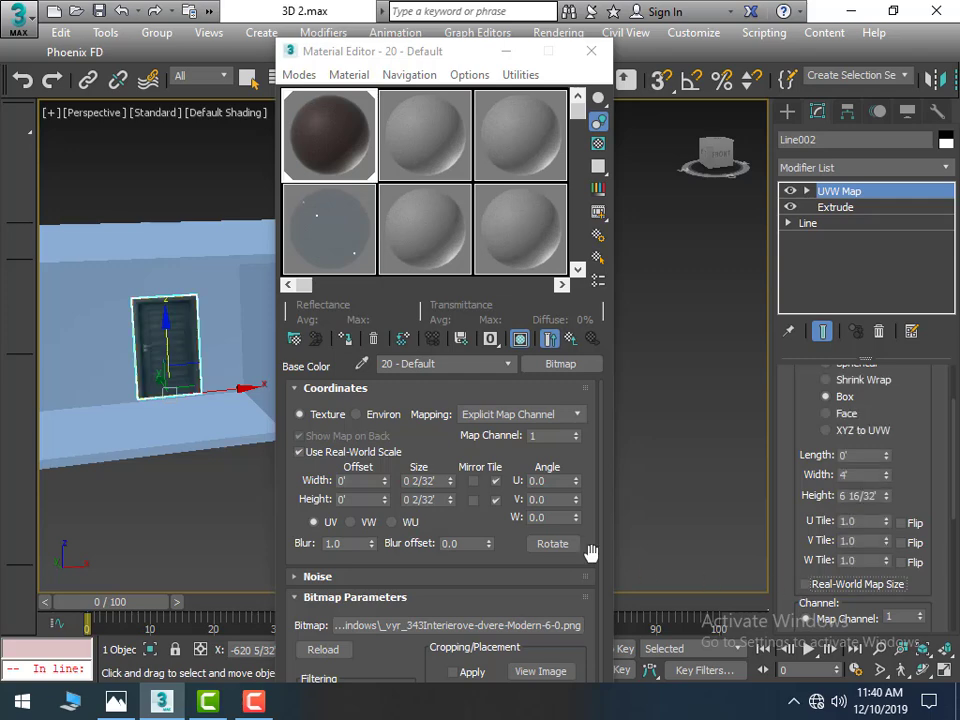
click(186, 498)
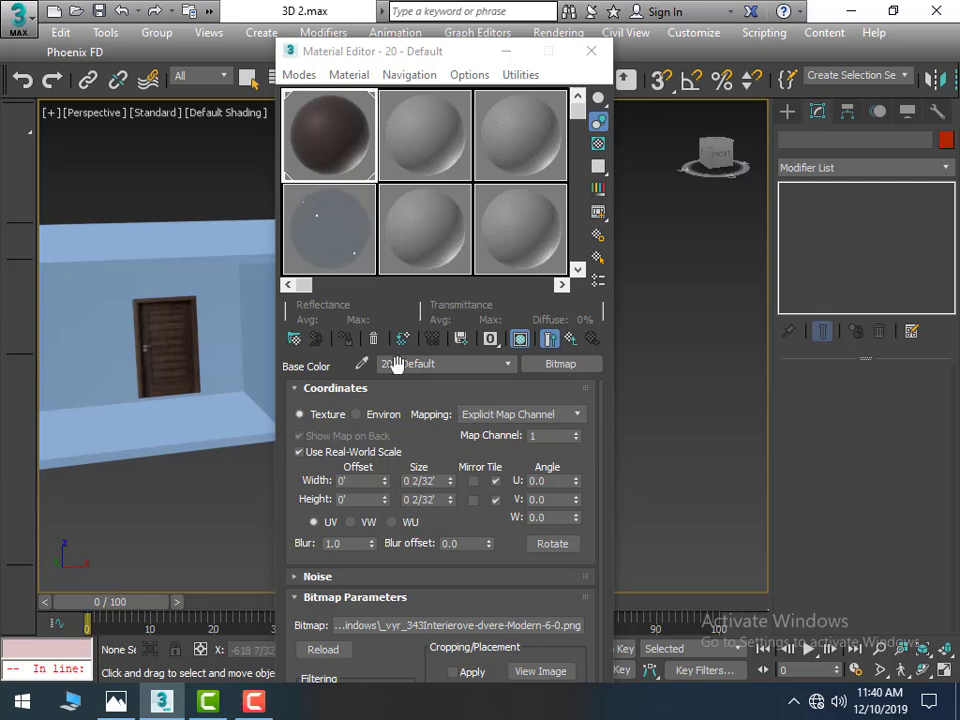
Step: Close the Material Editor, select the textured door panel and orbit in close to it
click(591, 51)
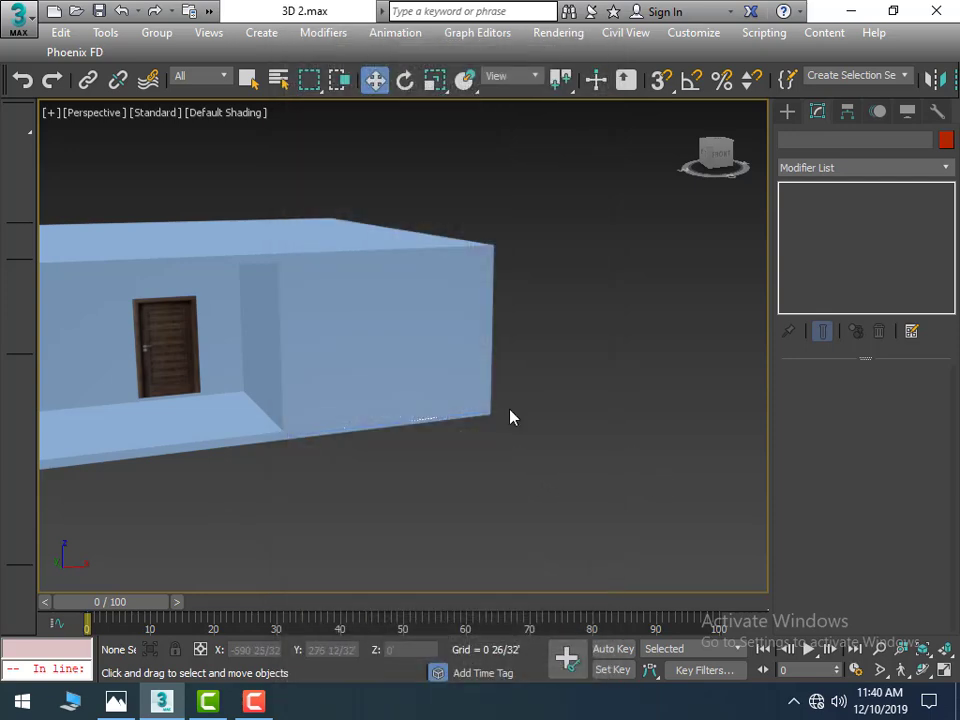
middle_drag(510, 417, 540, 465)
click(325, 372)
click(325, 372)
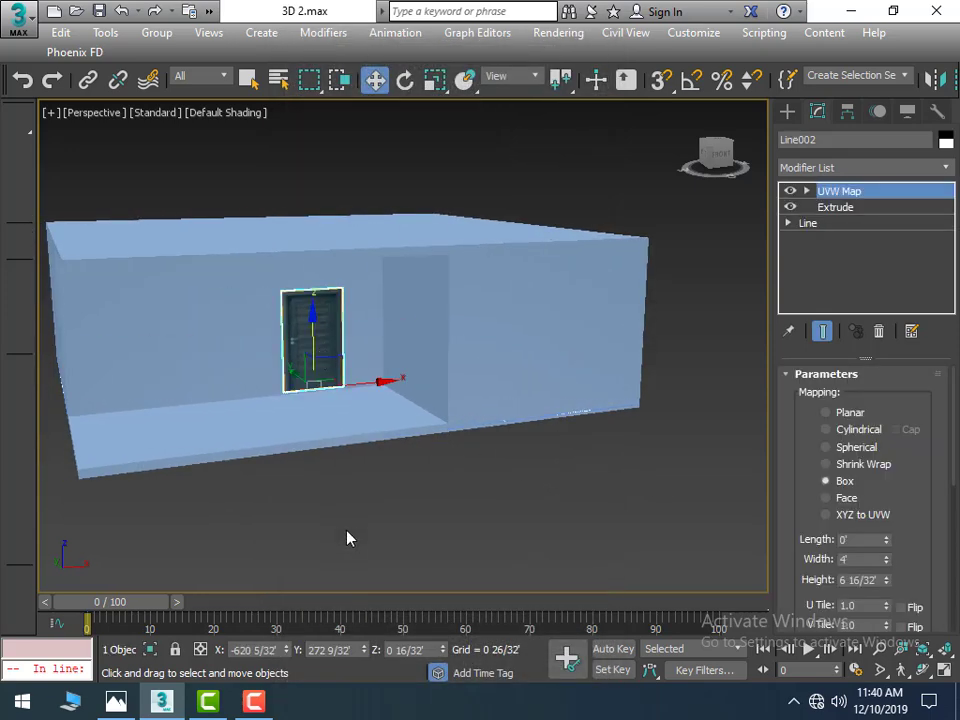
alt+middle_drag(329, 546, 372, 551)
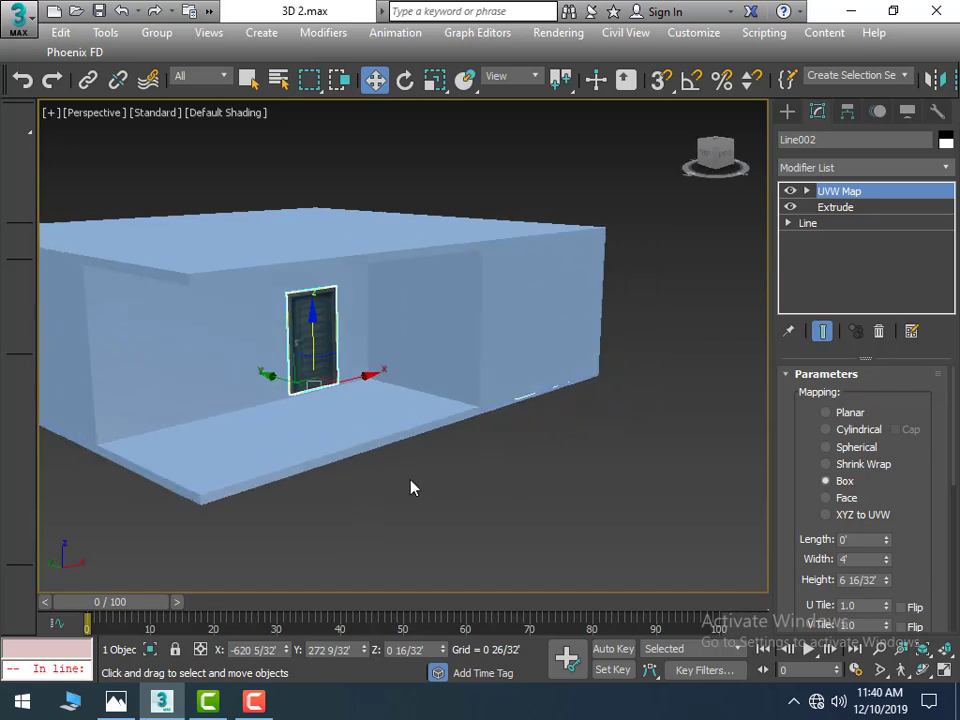
scroll(429, 491, up, 3)
middle_drag(401, 476, 426, 536)
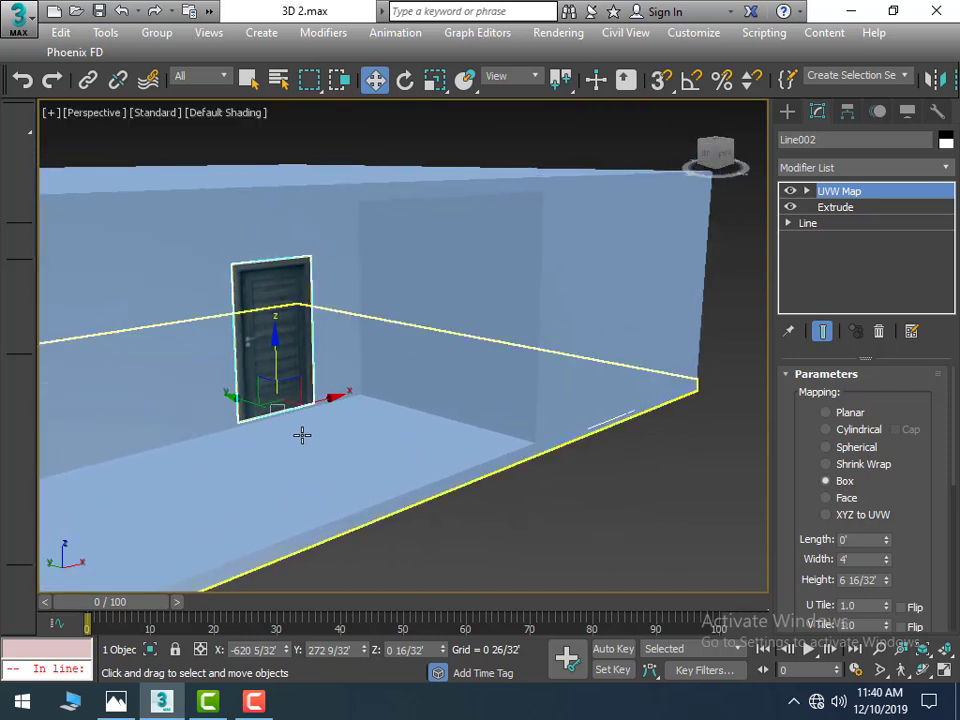
mouse_move(302, 435)
alt+middle_down()
mouse_move(401, 510)
mouse_move(386, 506)
mouse_move(371, 463)
mouse_move(320, 443)
alt+middle_up()
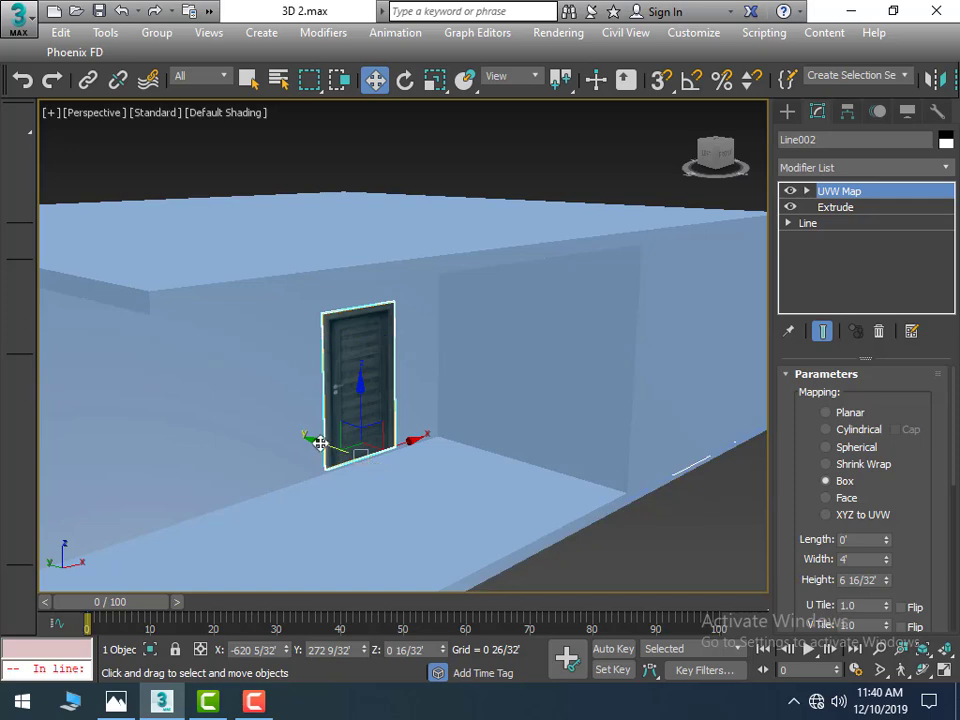
Step: Nudge the door slightly left, deselect it, and pull back to view the whole house
drag(317, 441, 314, 438)
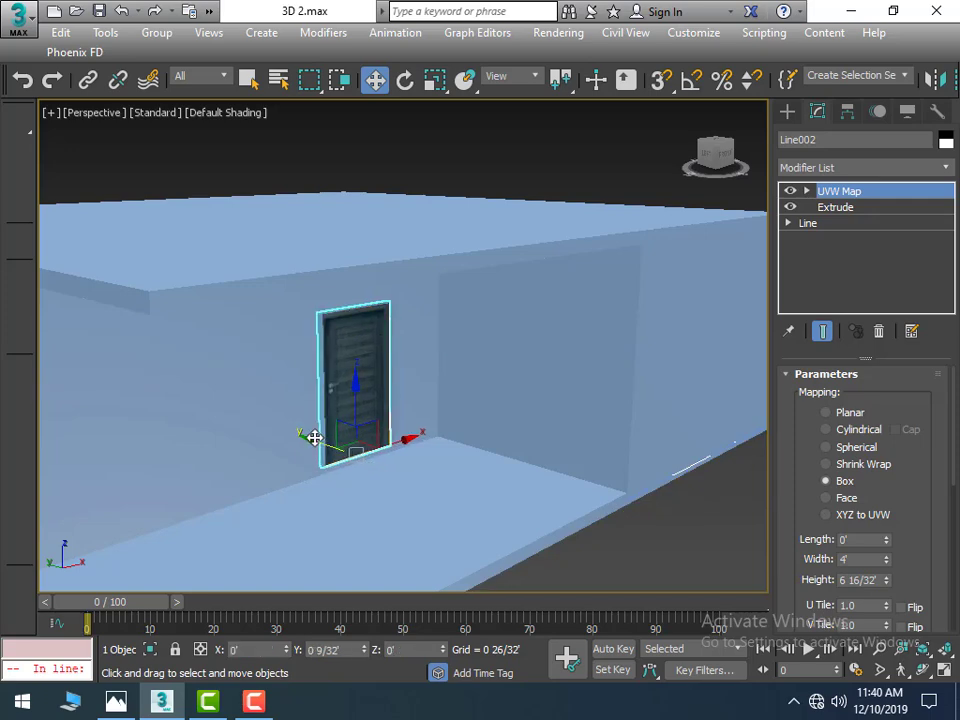
click(631, 576)
scroll(557, 568, down, 5)
alt+middle_drag(553, 516, 344, 436)
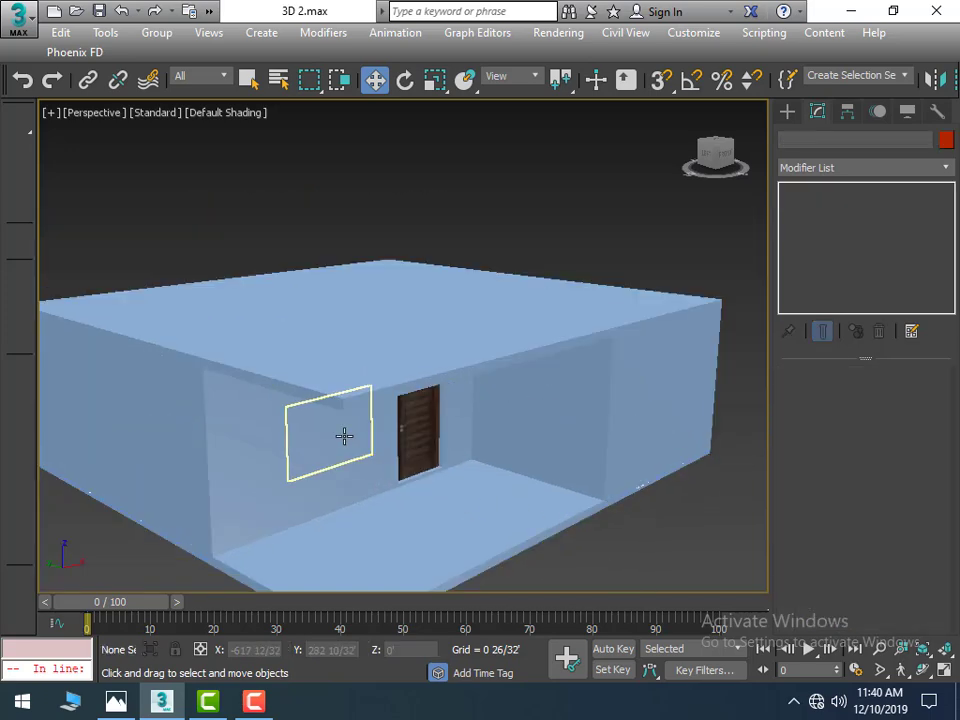
Step: Select the window rectangle Line003 and choose a Bitmap for sample slot 2's Base Color
click(342, 446)
key(m)
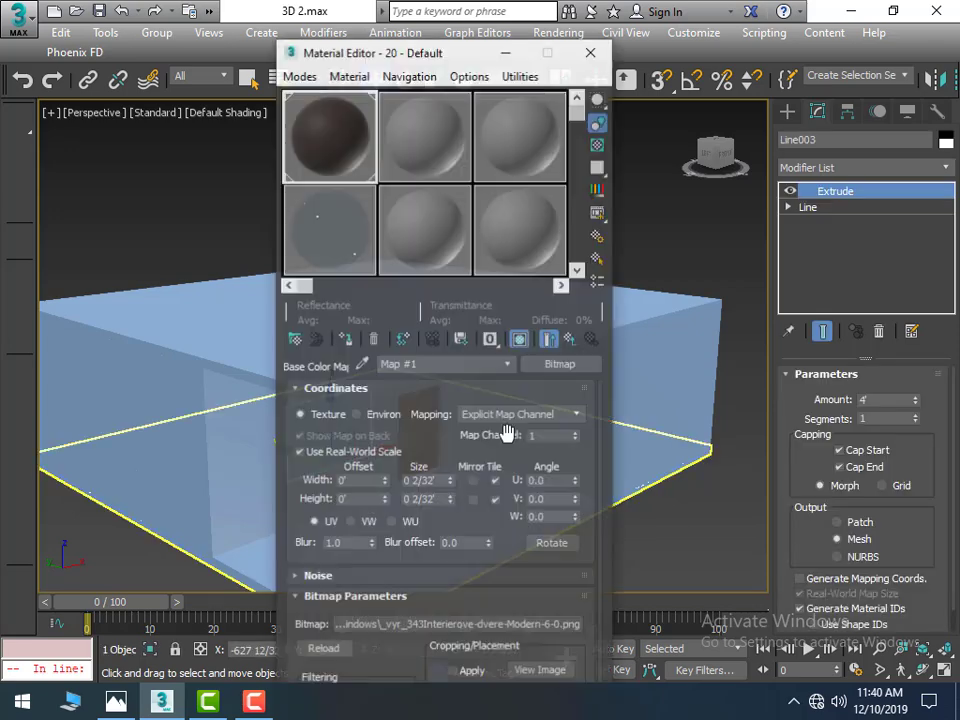
click(444, 154)
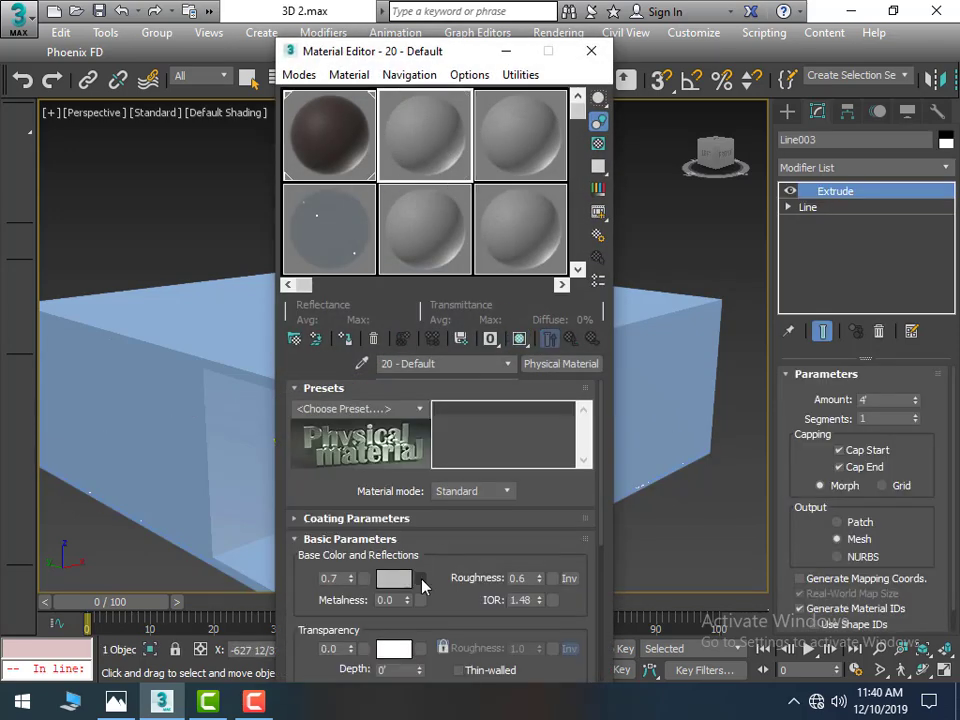
click(420, 578)
double_click(369, 142)
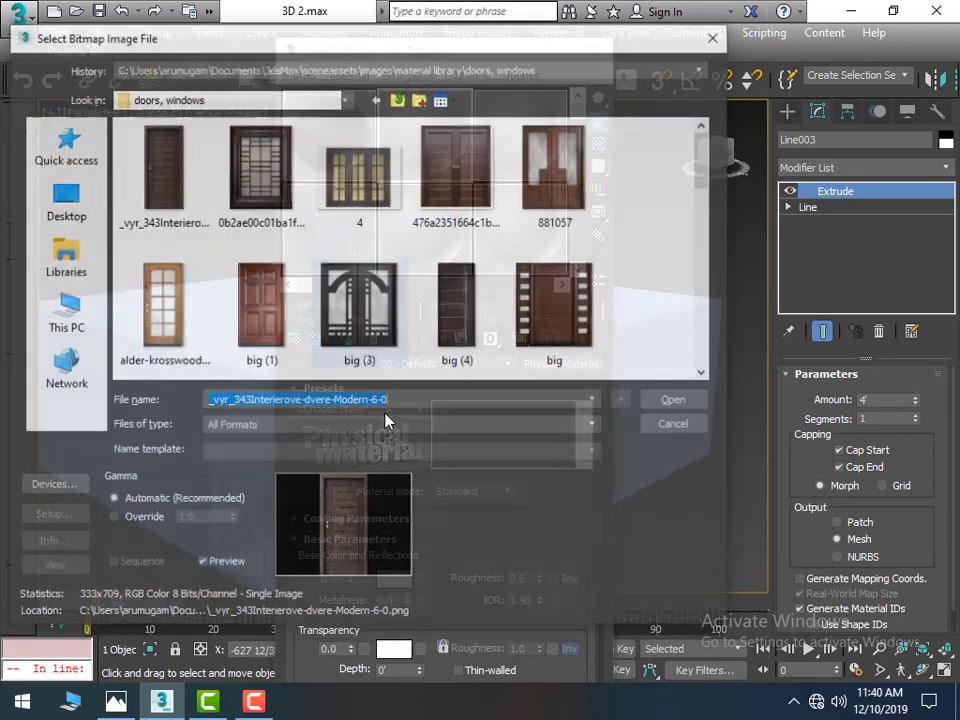
click(118, 703)
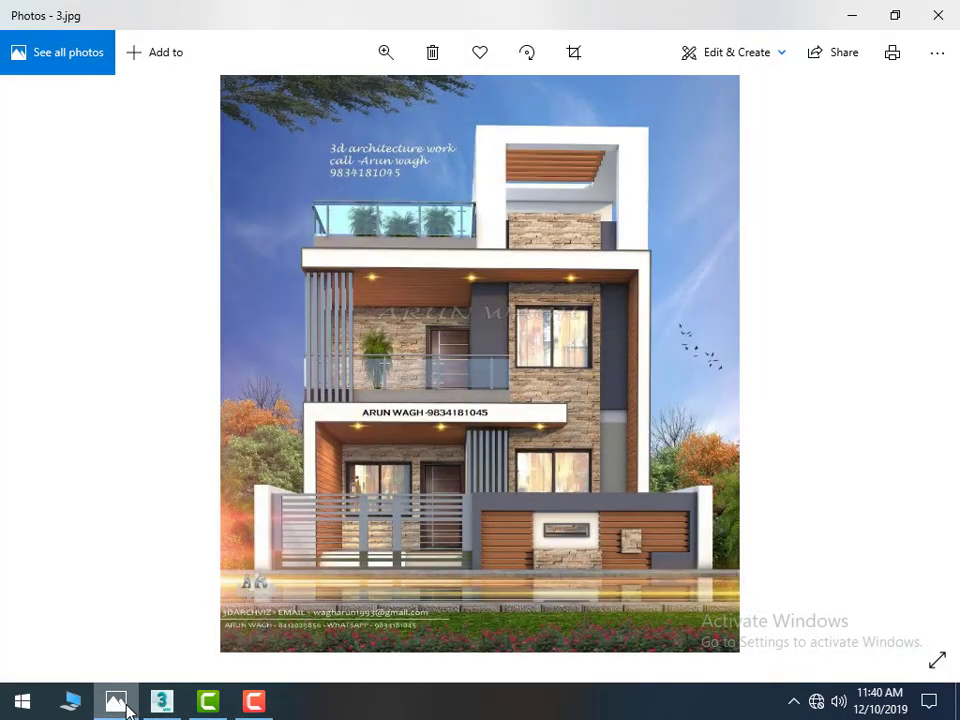
click(118, 703)
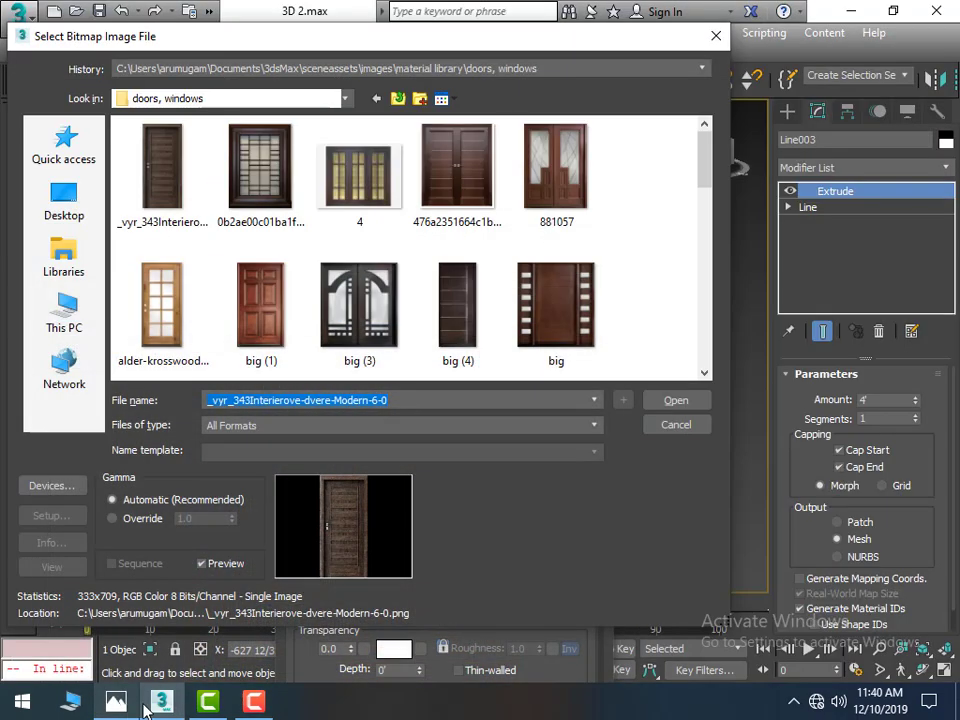
Step: Pick the cool-french-door frosted-glass image from the doors, windows folder as the bitmap
scroll(612, 236, down, 3)
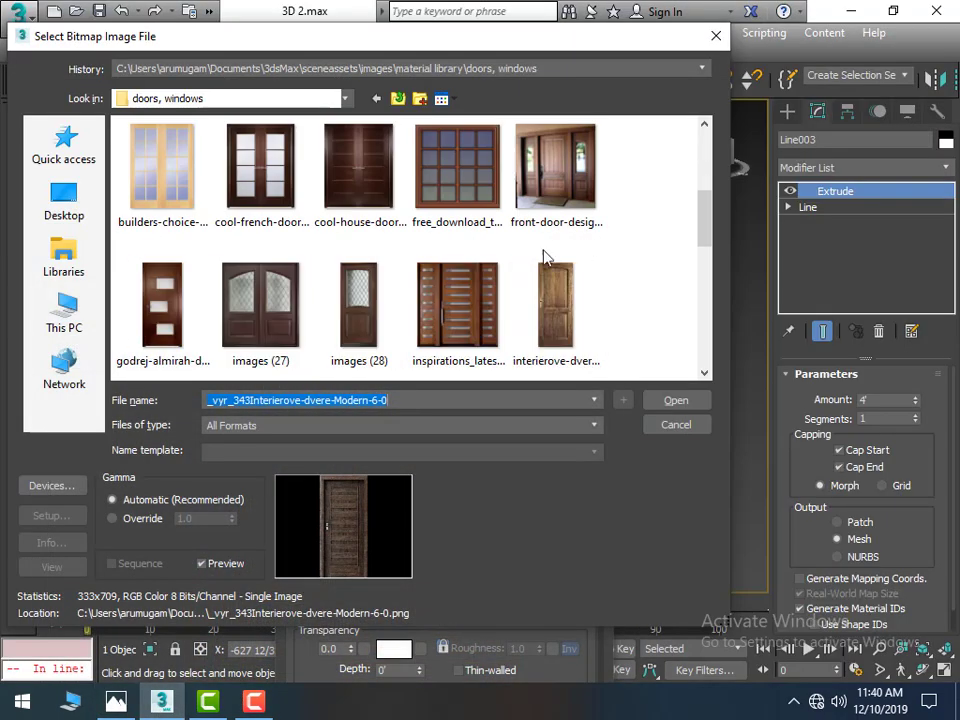
scroll(540, 258, down, 1)
scroll(536, 252, down, 4)
scroll(540, 256, down, 1)
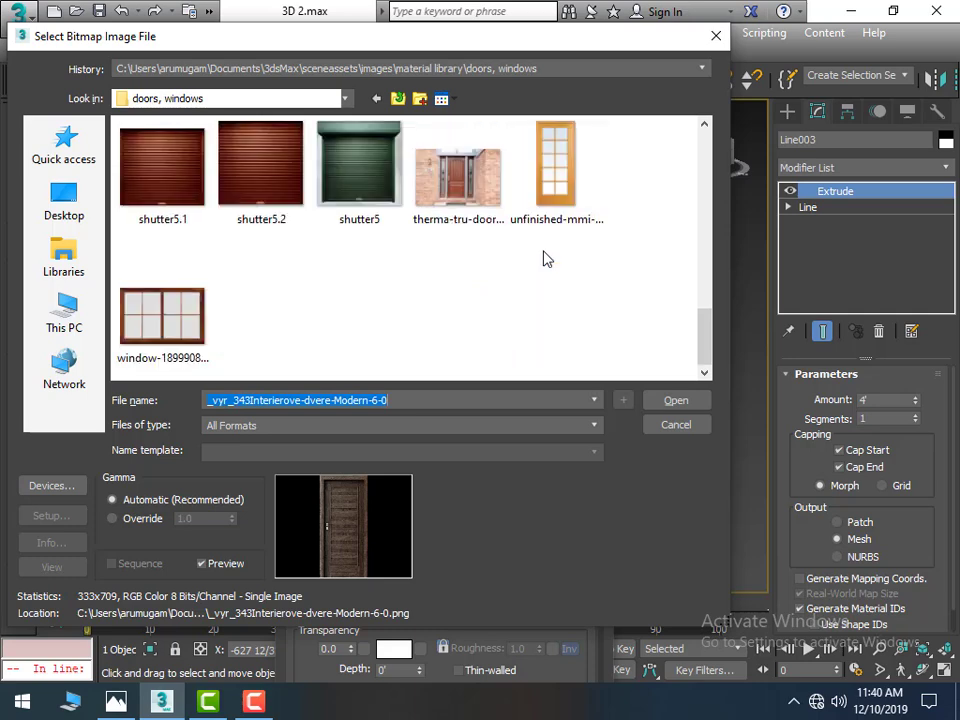
click(705, 128)
click(705, 128)
click(705, 128)
click(705, 128)
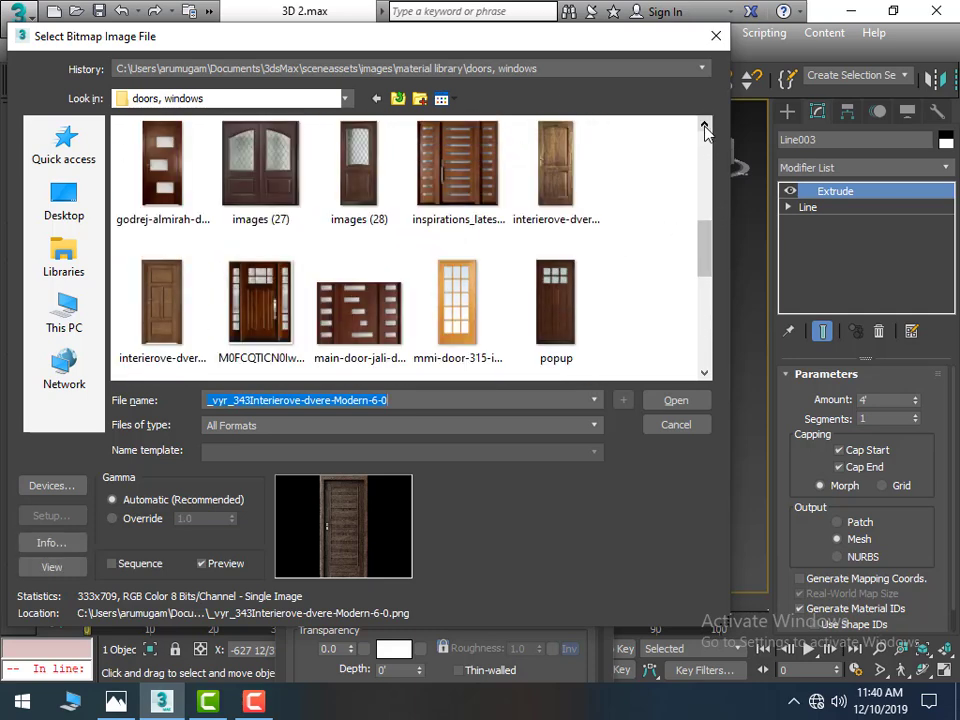
click(705, 128)
click(705, 128)
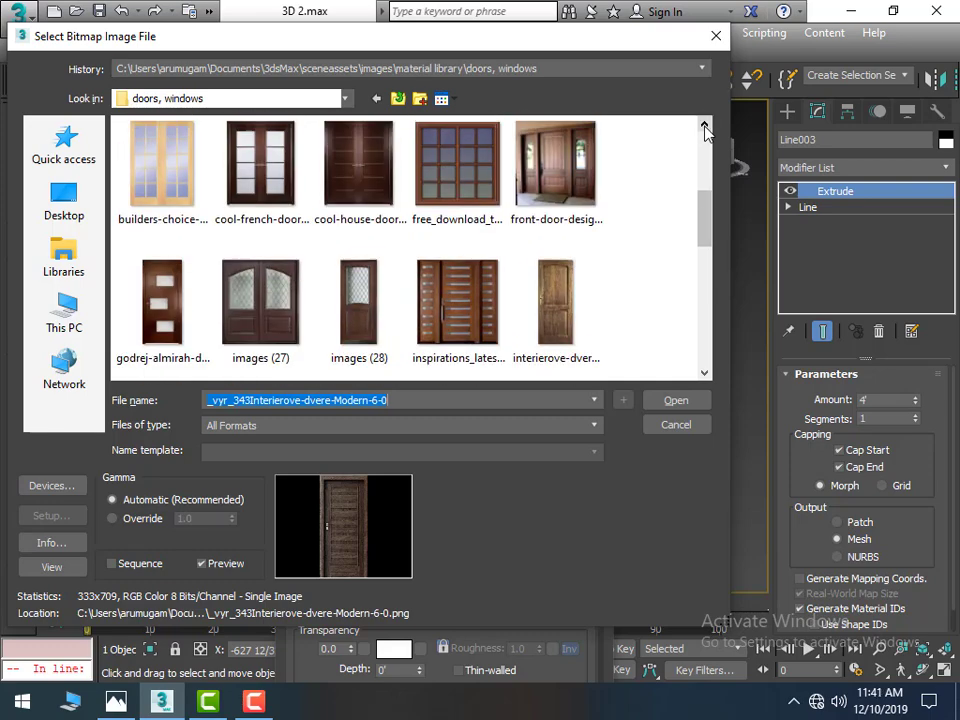
click(262, 162)
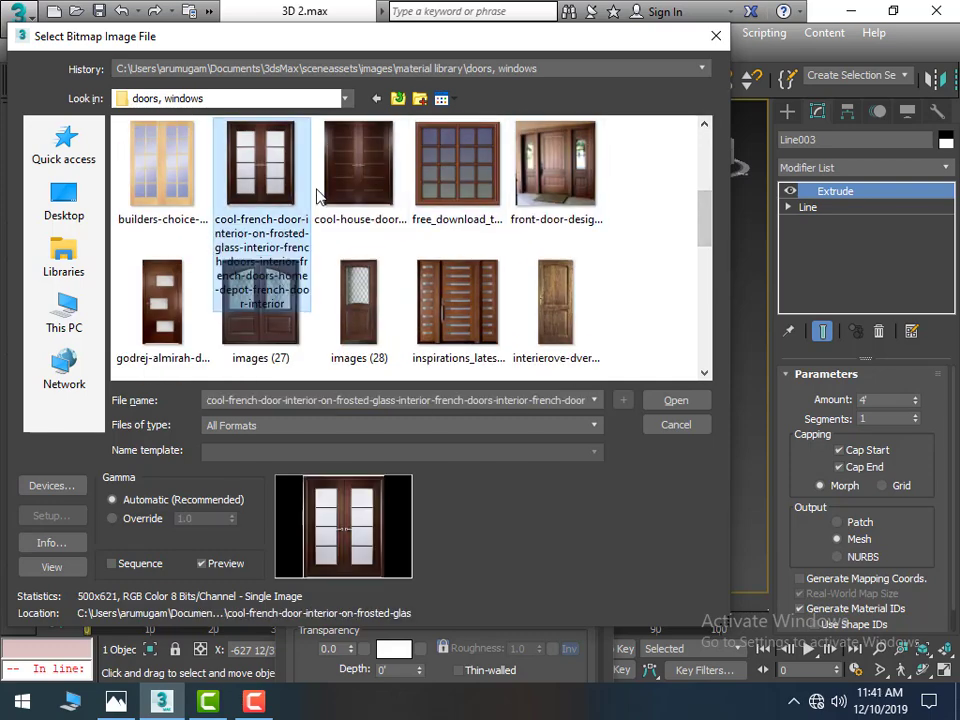
click(672, 402)
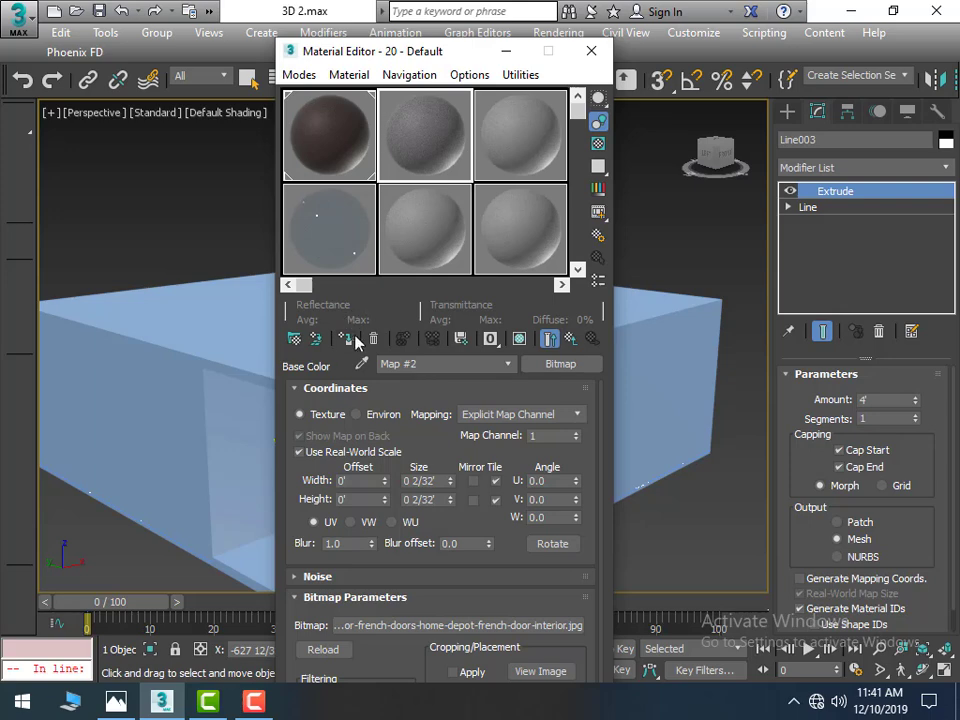
Step: Assign the material to the window, renamed to 1, and show it shaded in the viewport
click(355, 339)
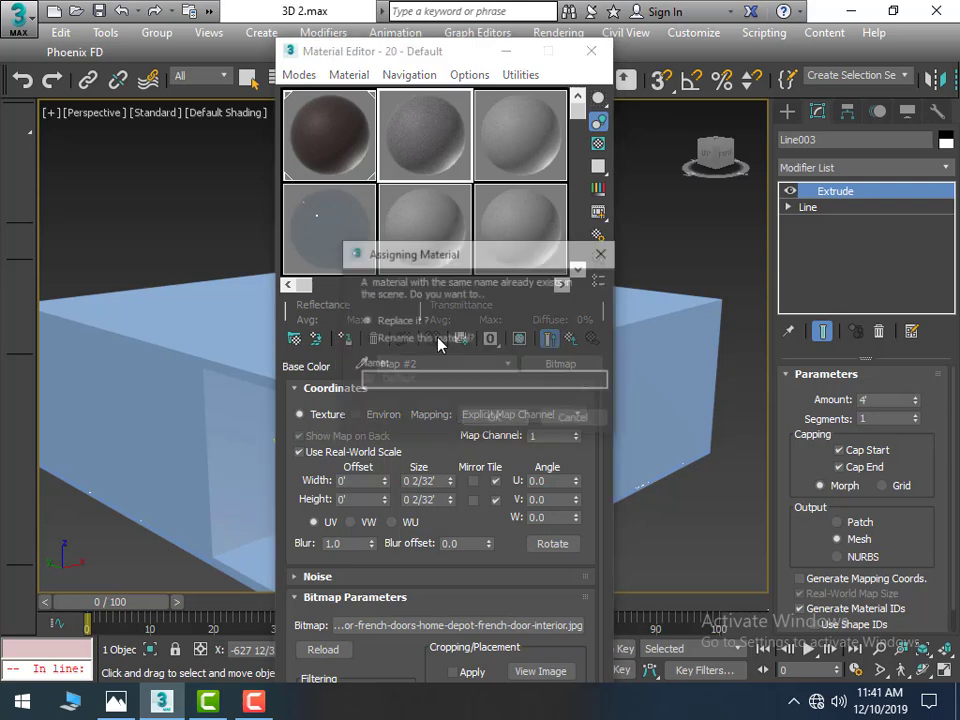
click(365, 338)
double_click(386, 380)
text(1)
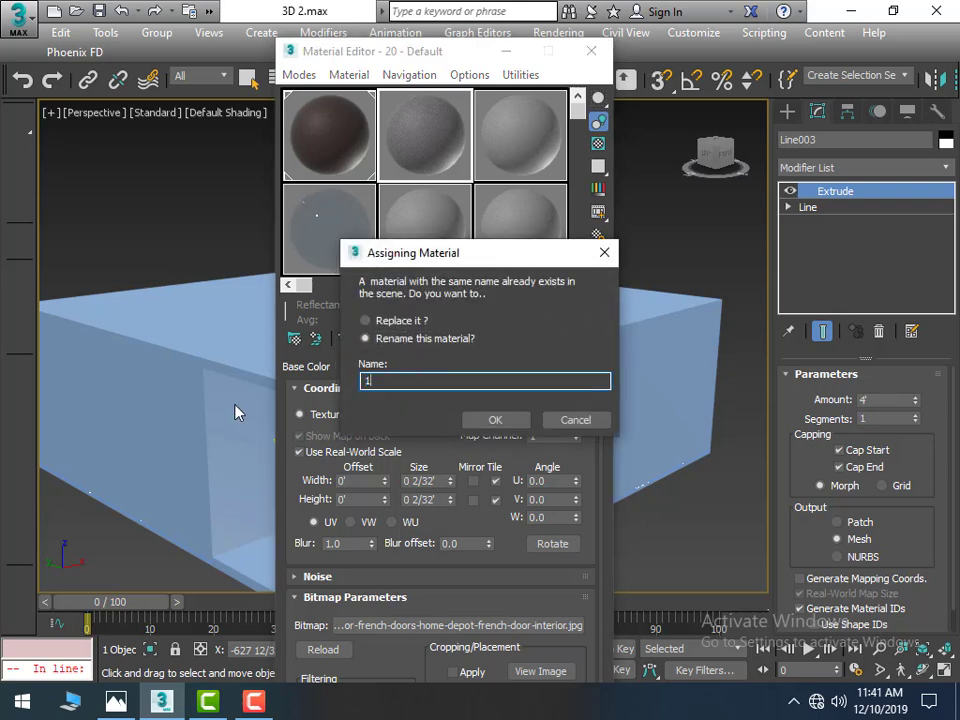
click(508, 419)
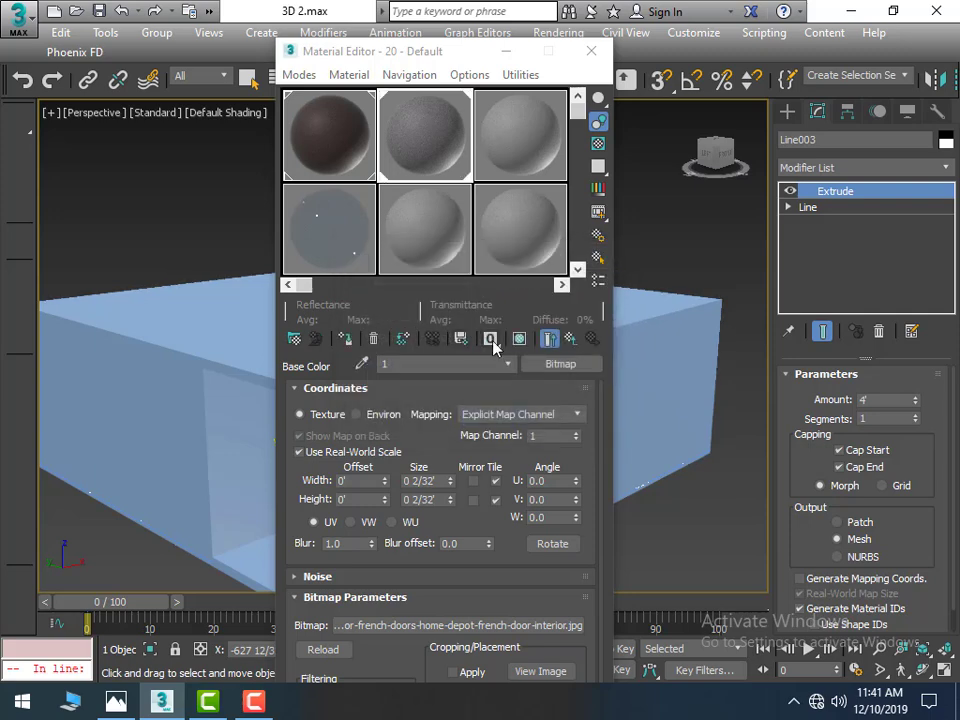
click(519, 340)
key(z)
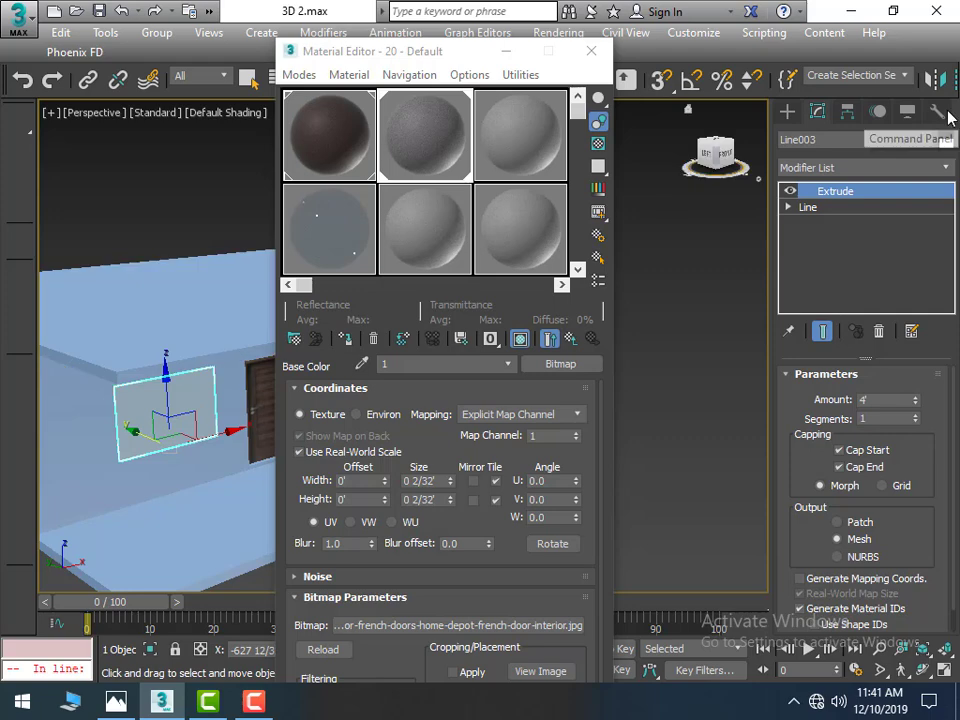
Step: Add a UVW Map with Box mapping and Real-World Map Size off, then close the Material Editor
click(942, 168)
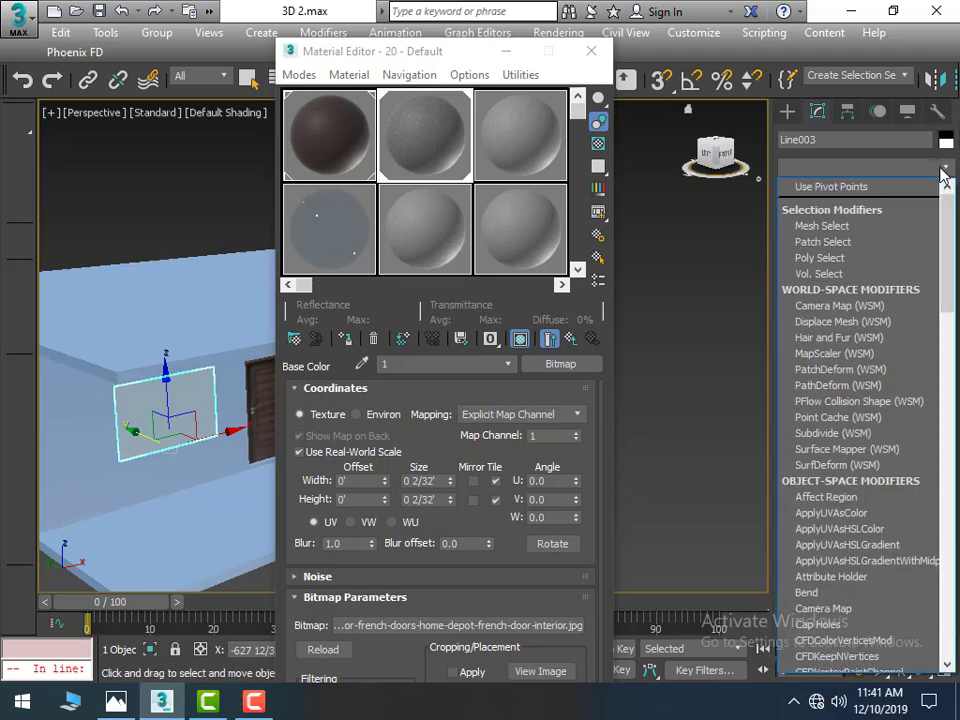
scroll(816, 401, down, 20)
click(887, 529)
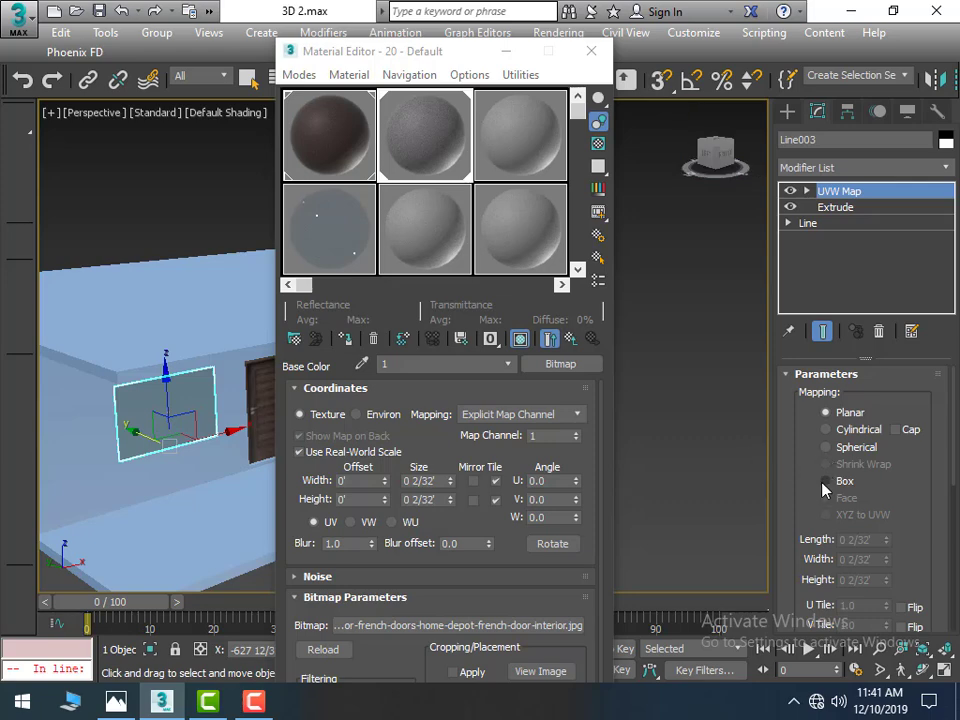
click(825, 482)
scroll(845, 525, down, 3)
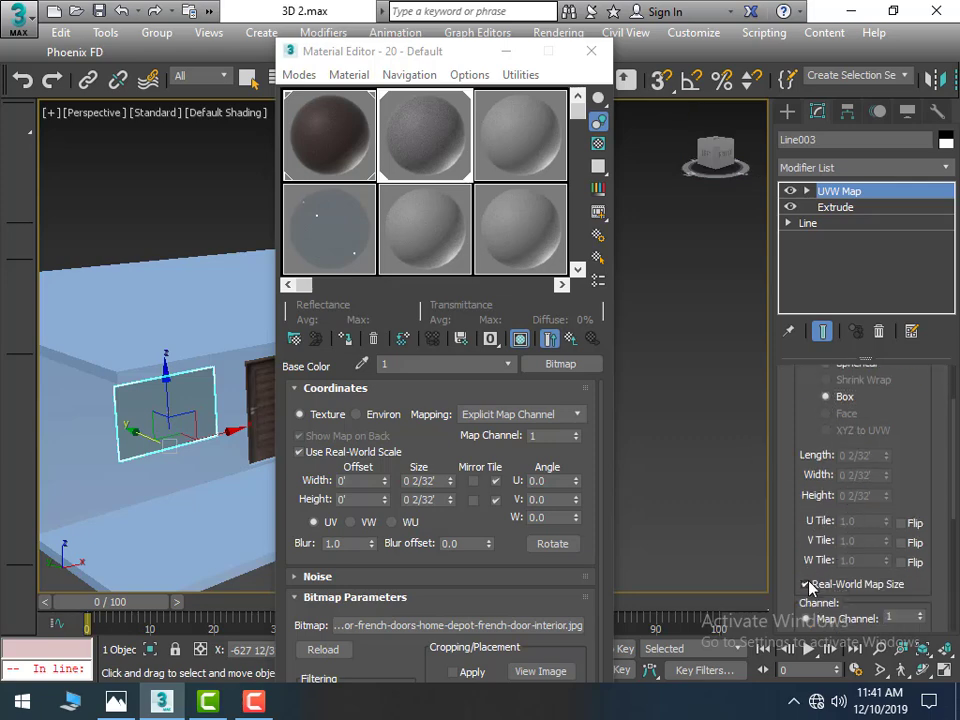
click(806, 585)
click(688, 518)
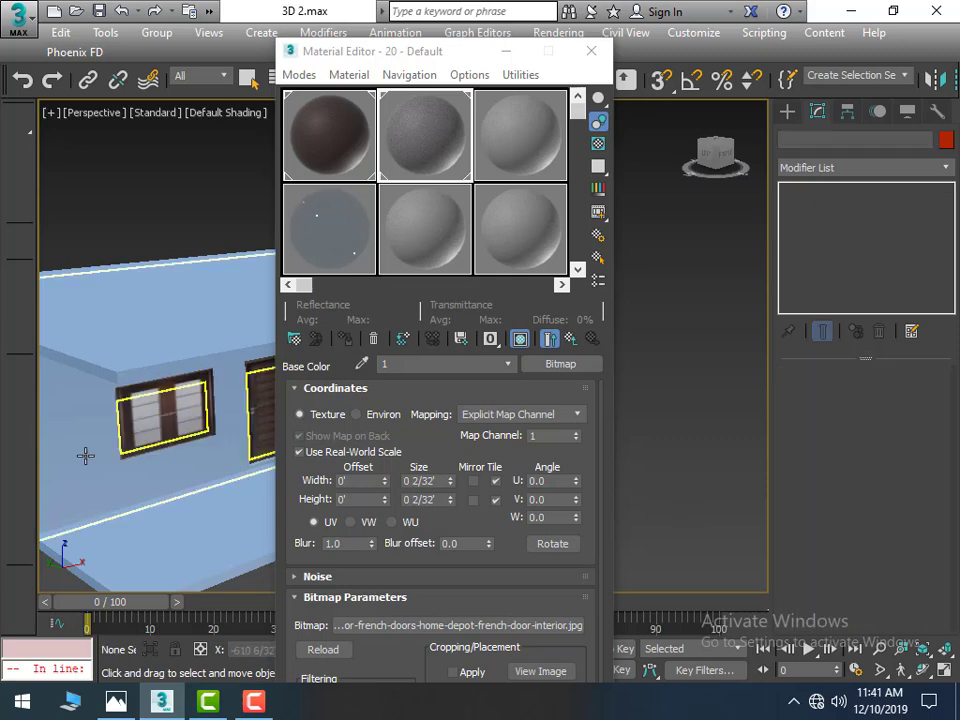
scroll(115, 468, up, 3)
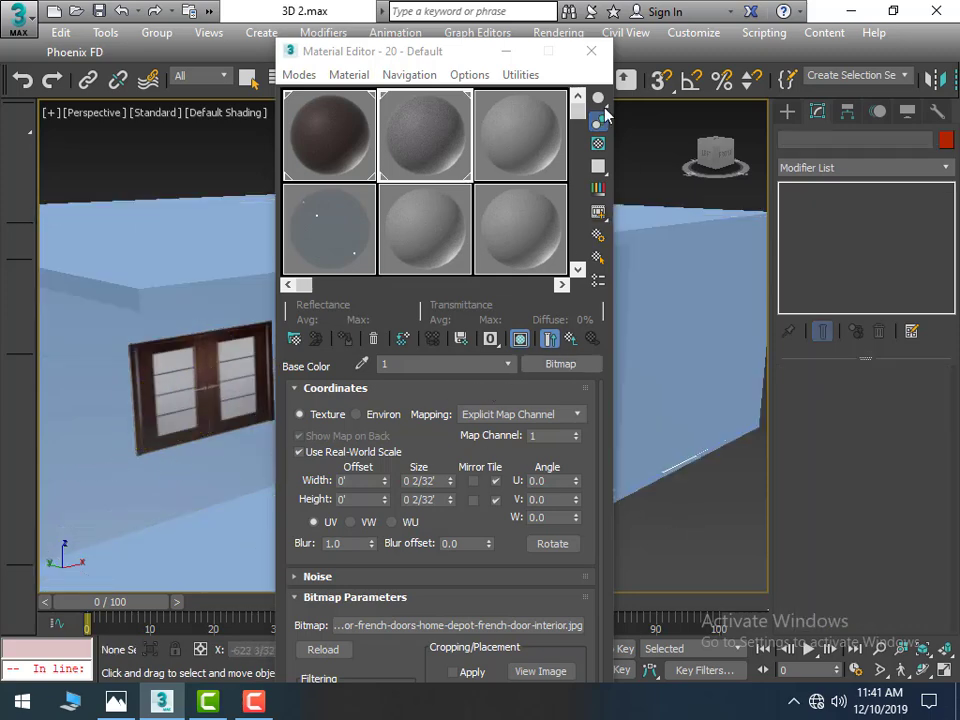
click(591, 51)
click(229, 403)
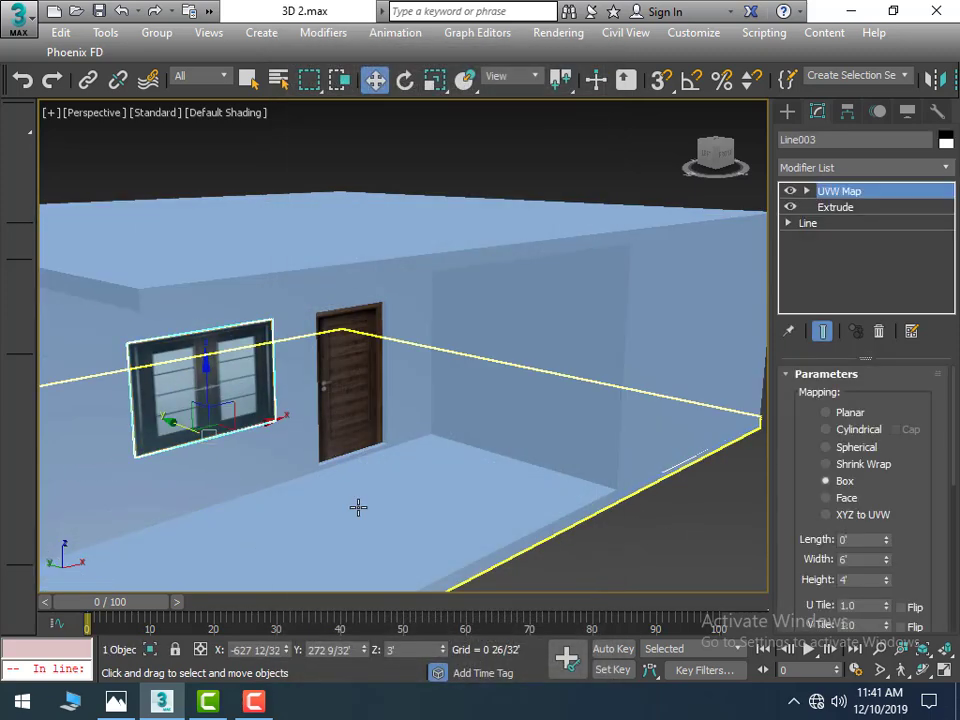
Step: Shift the window slightly left along the wall, then select rectangle Line001
alt+middle_drag(358, 506, 422, 491)
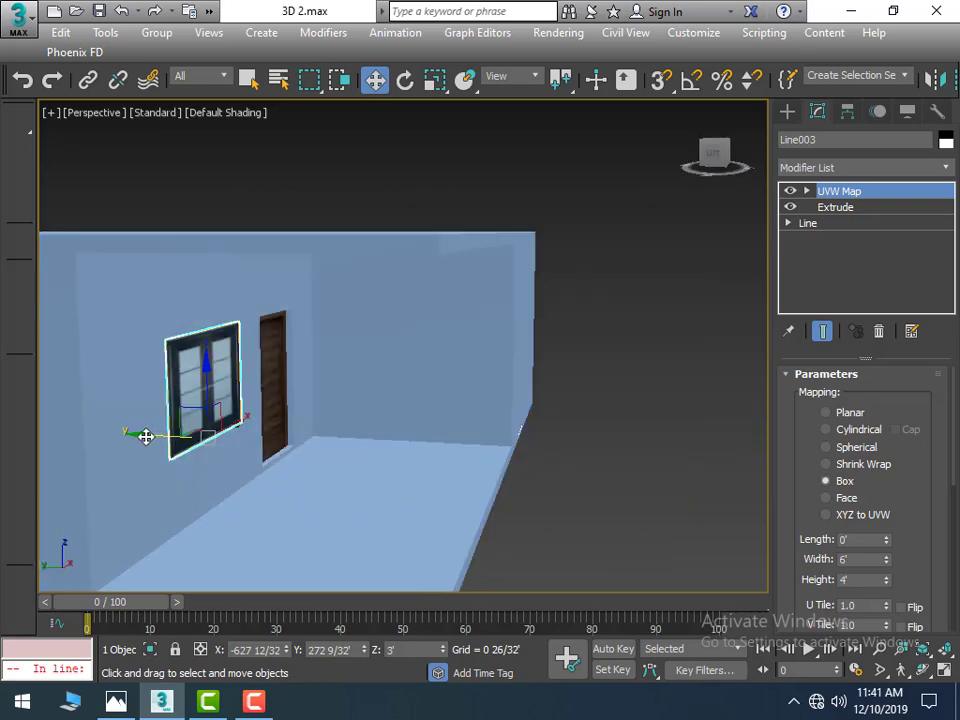
drag(143, 435, 135, 433)
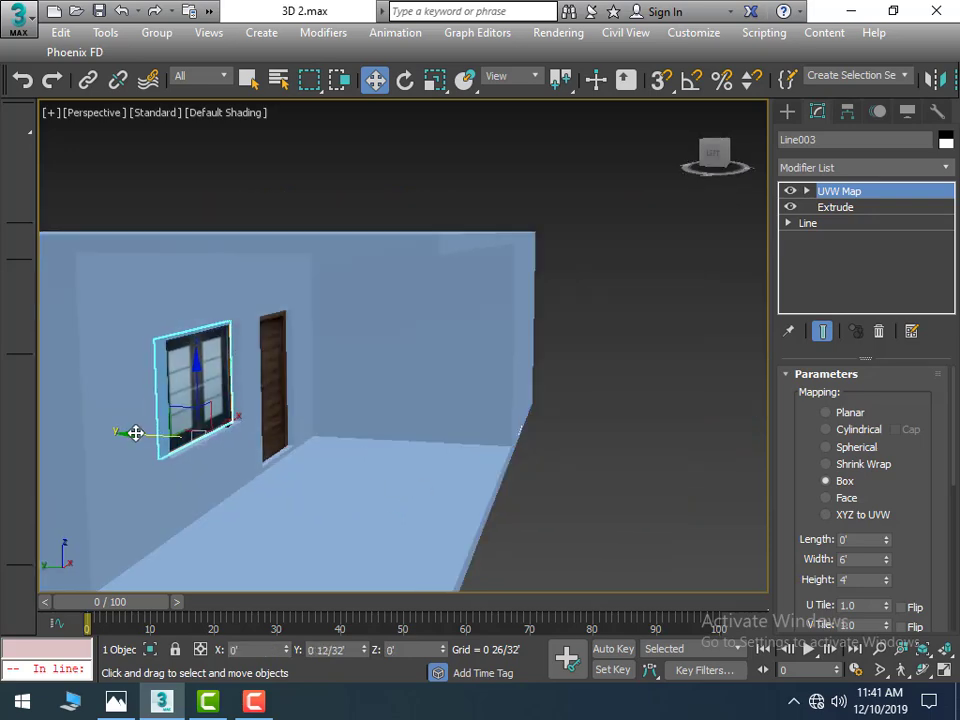
click(649, 426)
mouse_move(649, 426)
alt+middle_down()
mouse_move(519, 473)
mouse_move(443, 409)
alt+middle_up()
click(322, 350)
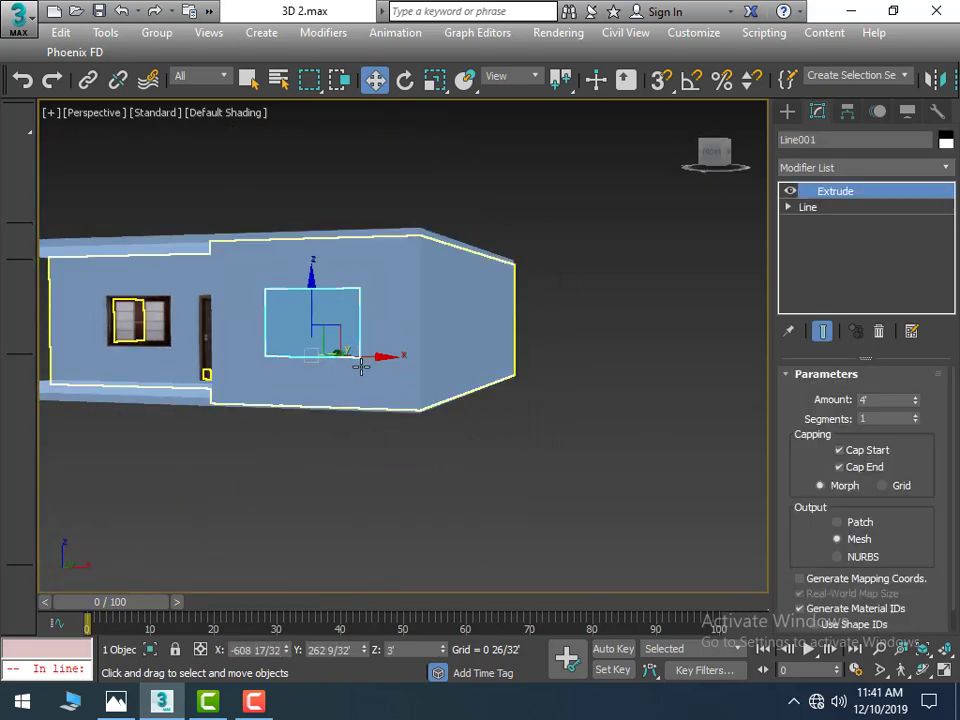
Step: Reopen the Material Editor showing material 1, then pan and orbit around the wall
key(m)
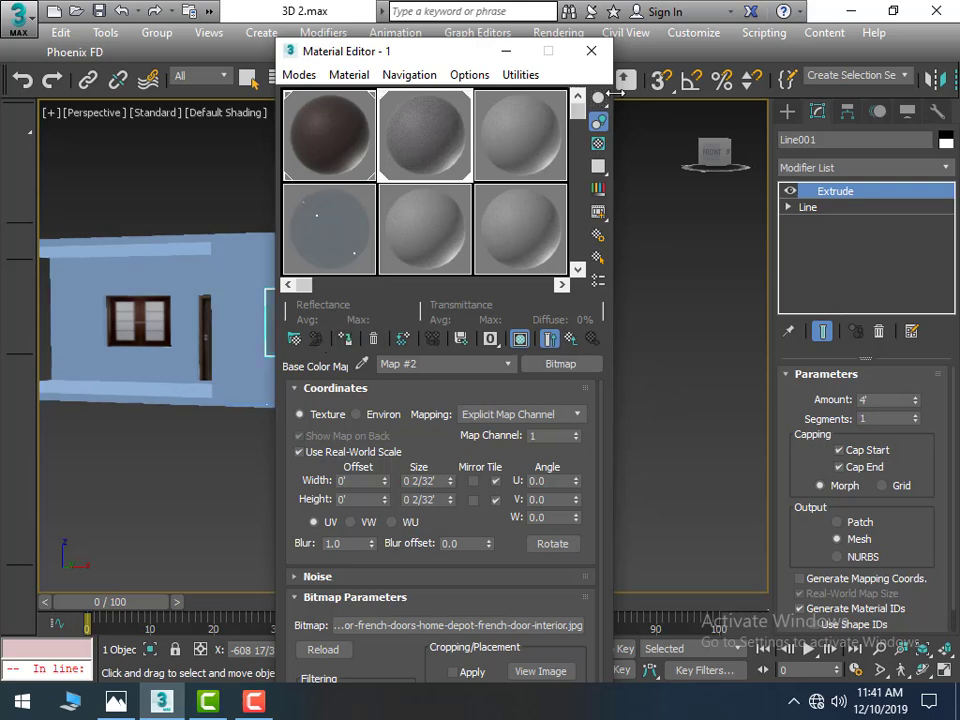
middle_drag(163, 460, 97, 476)
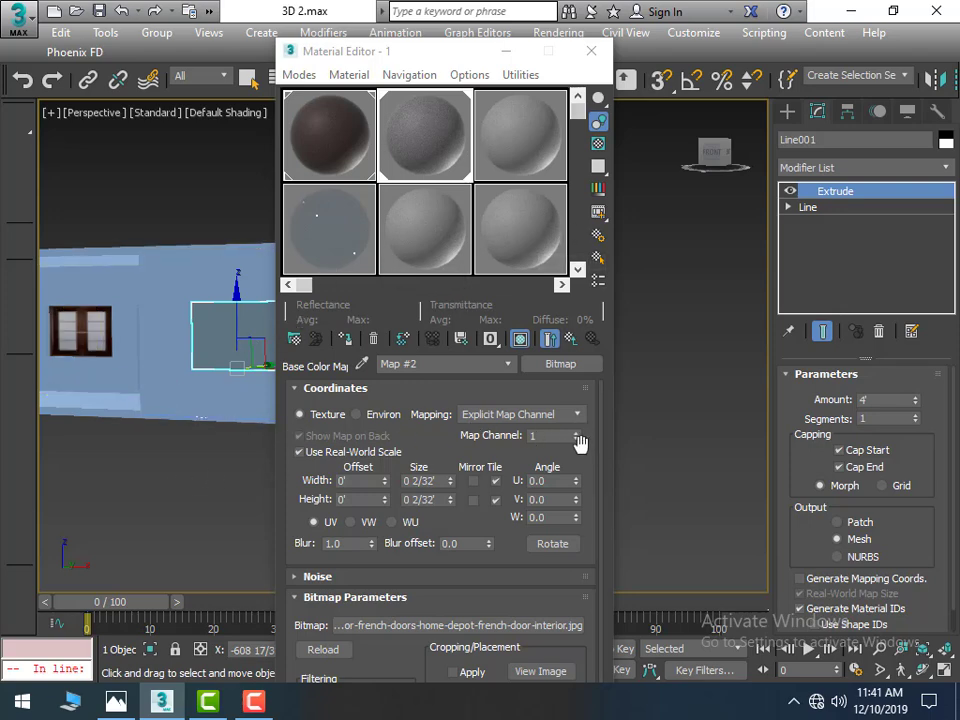
alt+middle_drag(114, 456, 206, 491)
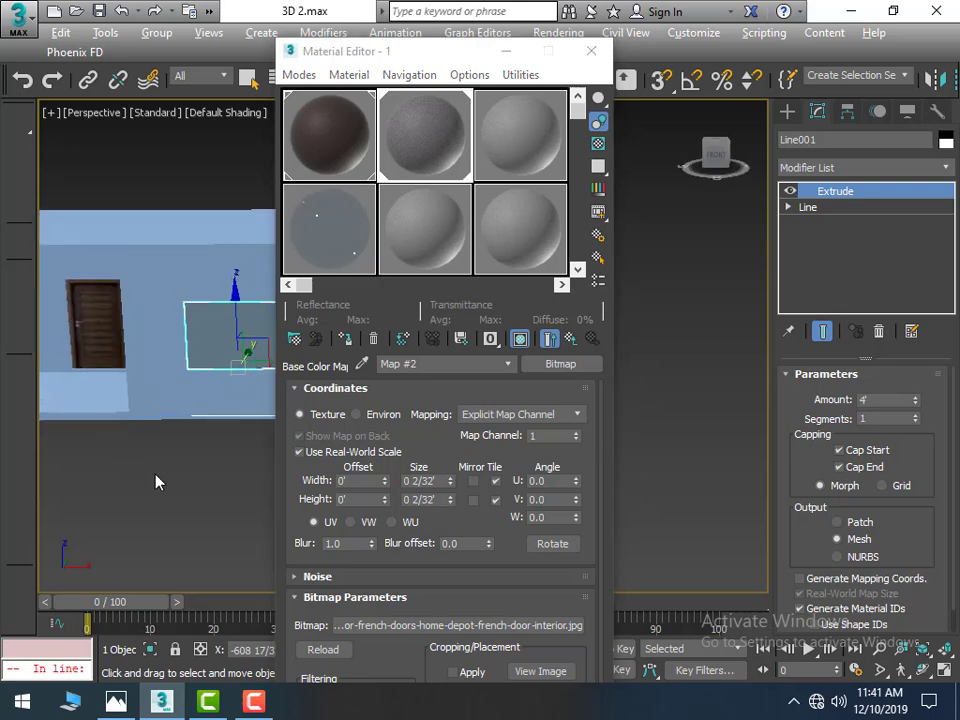
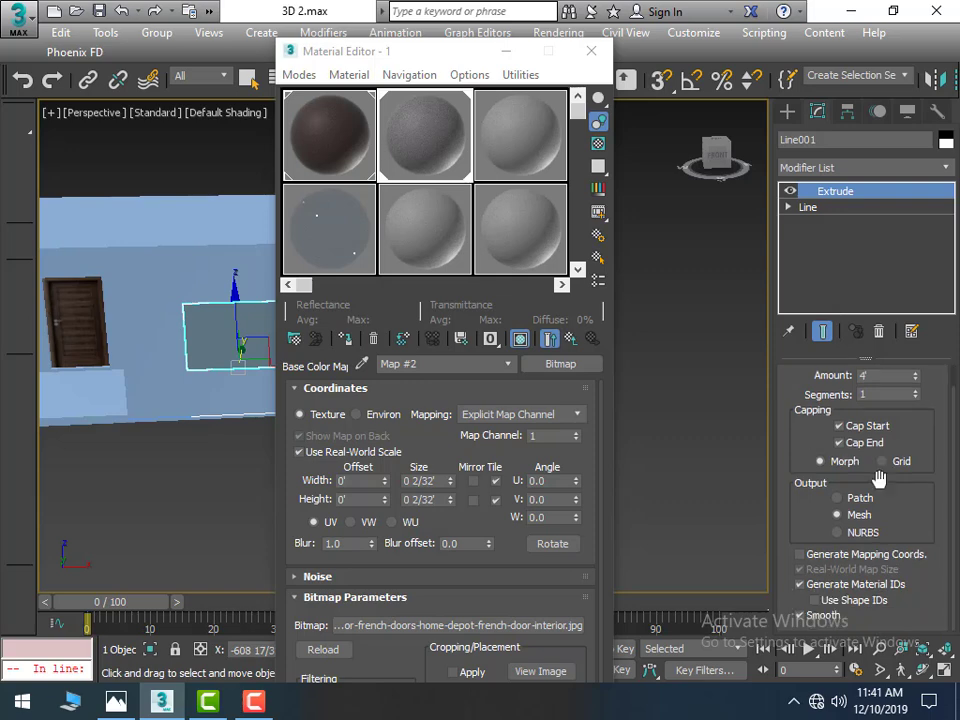
Step: Add a UVW Map modifier to Line001 with Box projection and Real-World Map Size off
click(950, 168)
scroll(904, 193, down, 15)
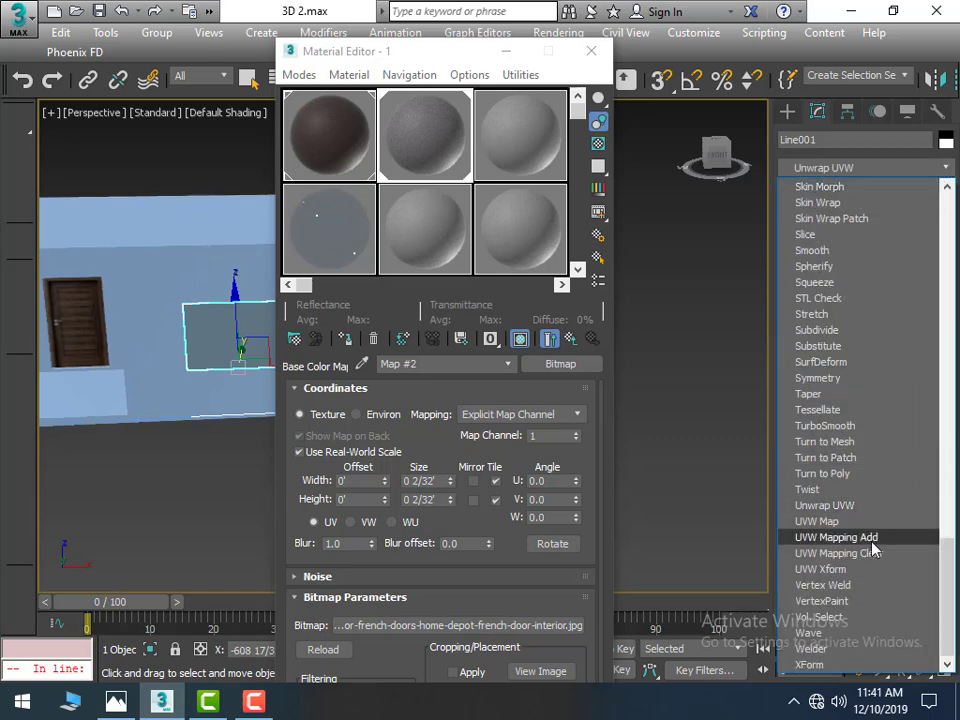
click(815, 521)
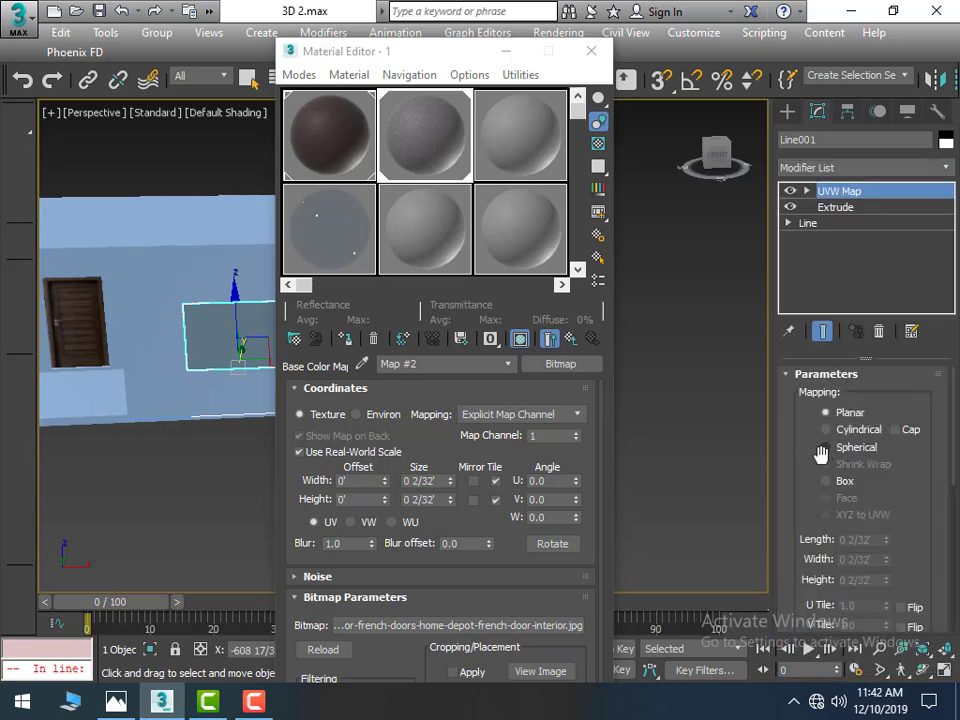
click(826, 483)
scroll(850, 546, down, 1)
scroll(820, 550, down, 3)
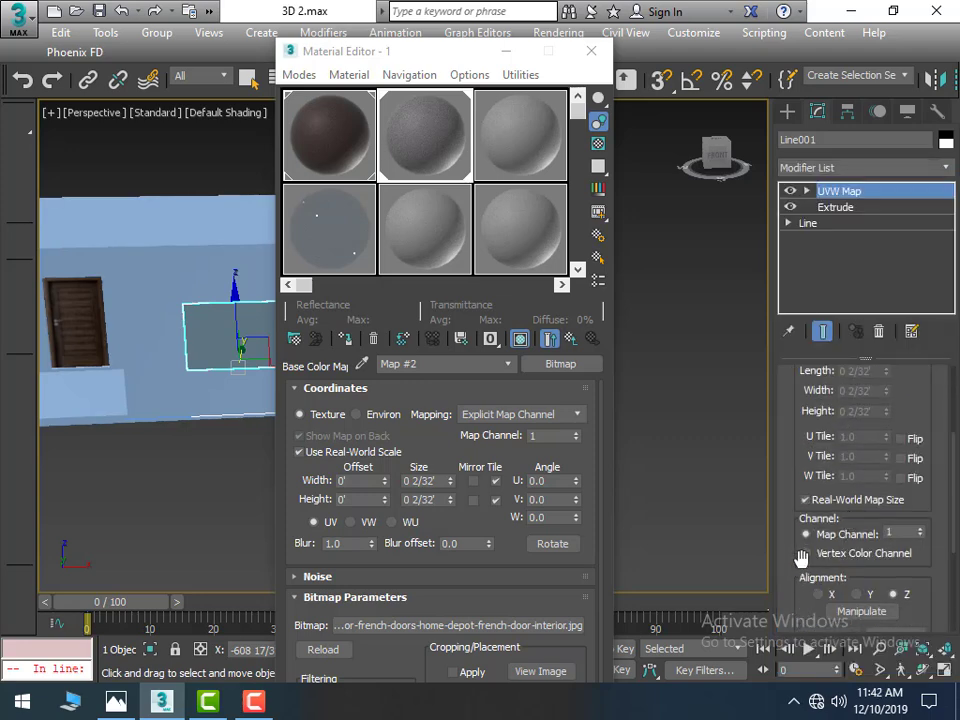
click(807, 502)
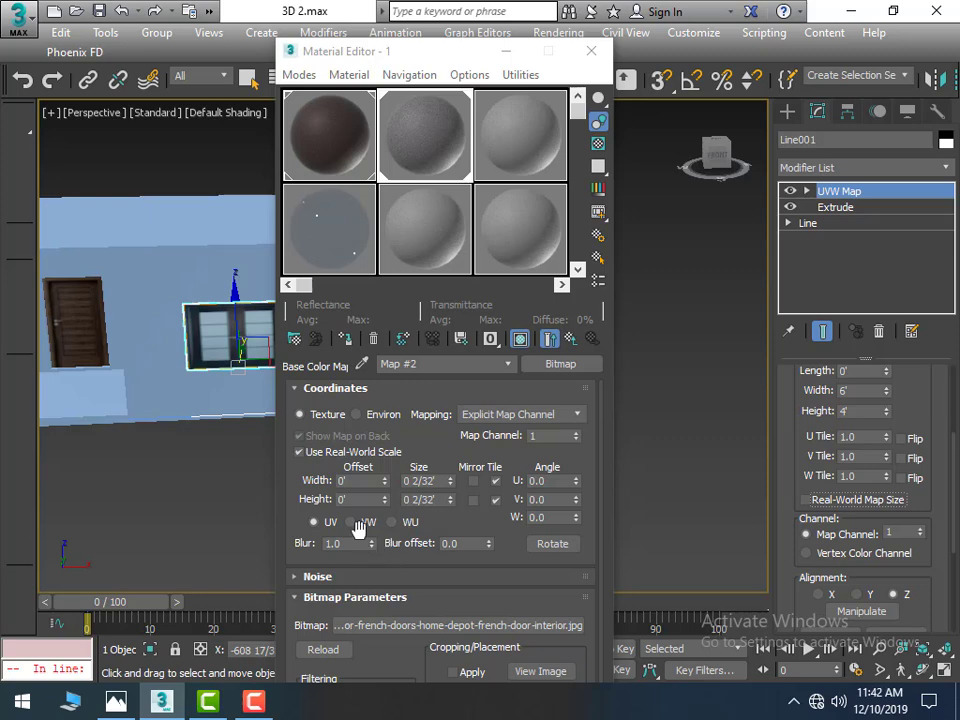
Step: Slide the textured window panel left along the wall and frame it in close-up
click(208, 516)
scroll(440, 460, down, 1)
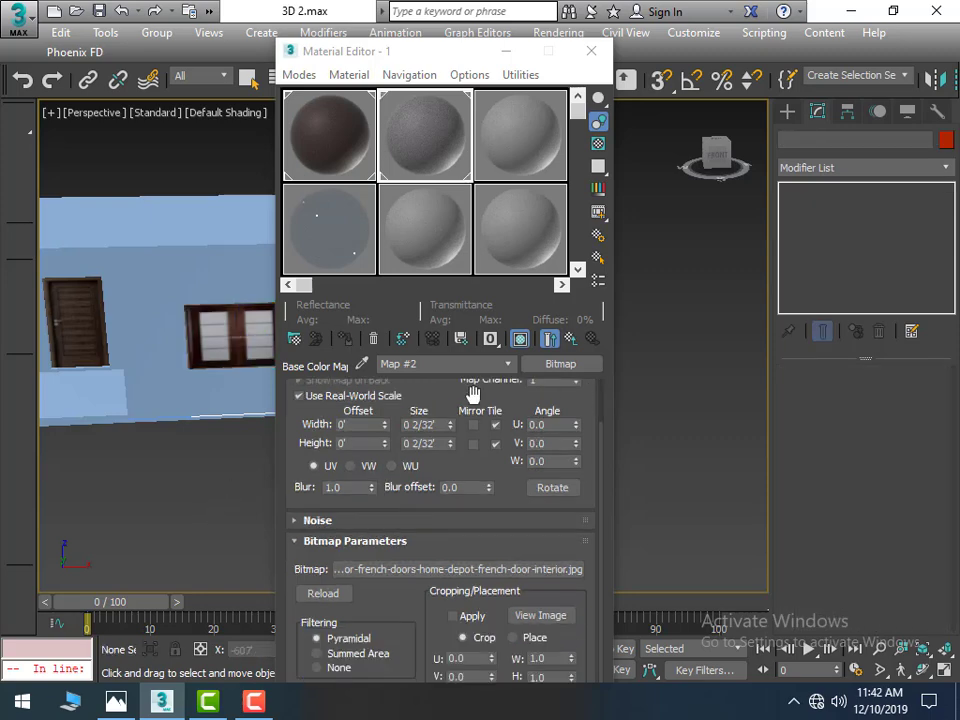
scroll(202, 343, up, 2)
click(215, 338)
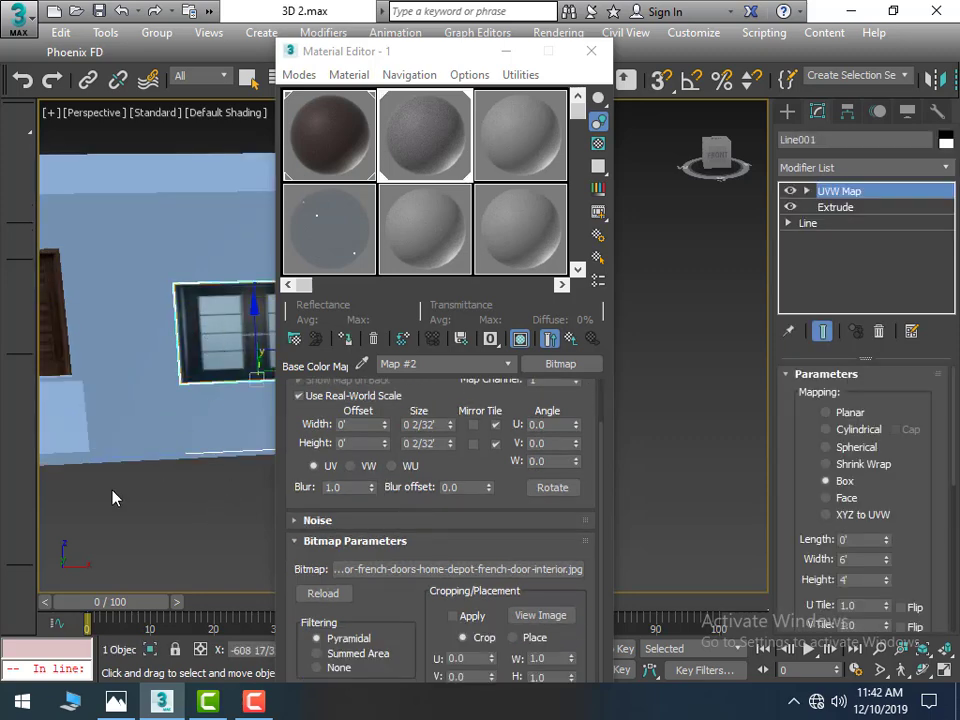
mouse_move(114, 497)
alt+middle_down()
mouse_move(208, 465)
mouse_move(233, 480)
alt+middle_up()
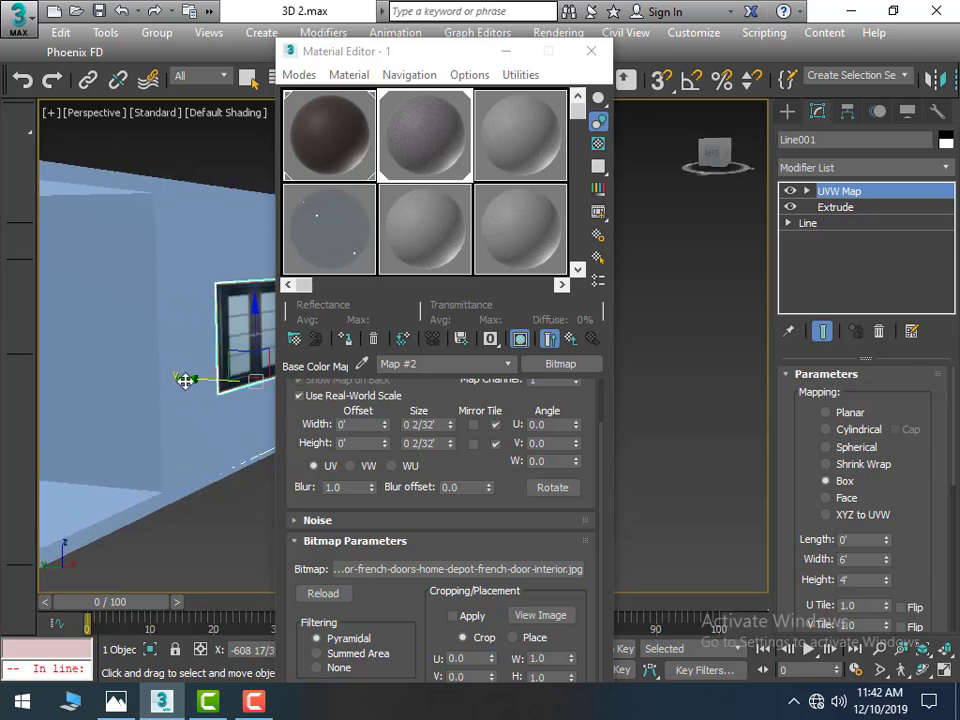
drag(190, 381, 171, 377)
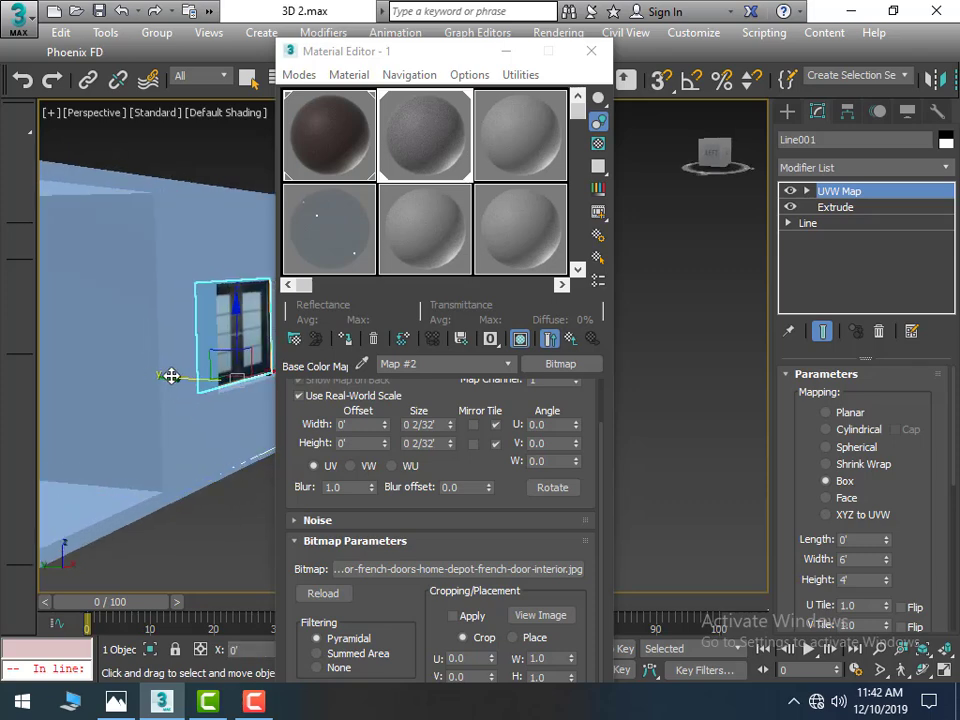
scroll(195, 380, down, 3)
scroll(146, 514, down, 3)
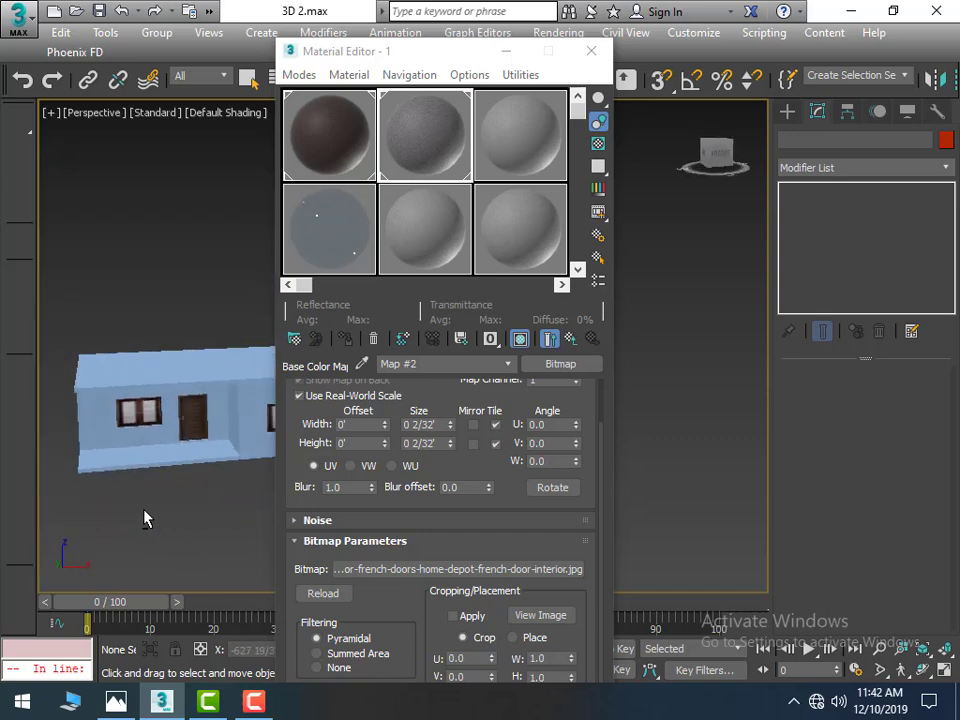
middle_drag(262, 468, 81, 454)
scroll(189, 424, up, 3)
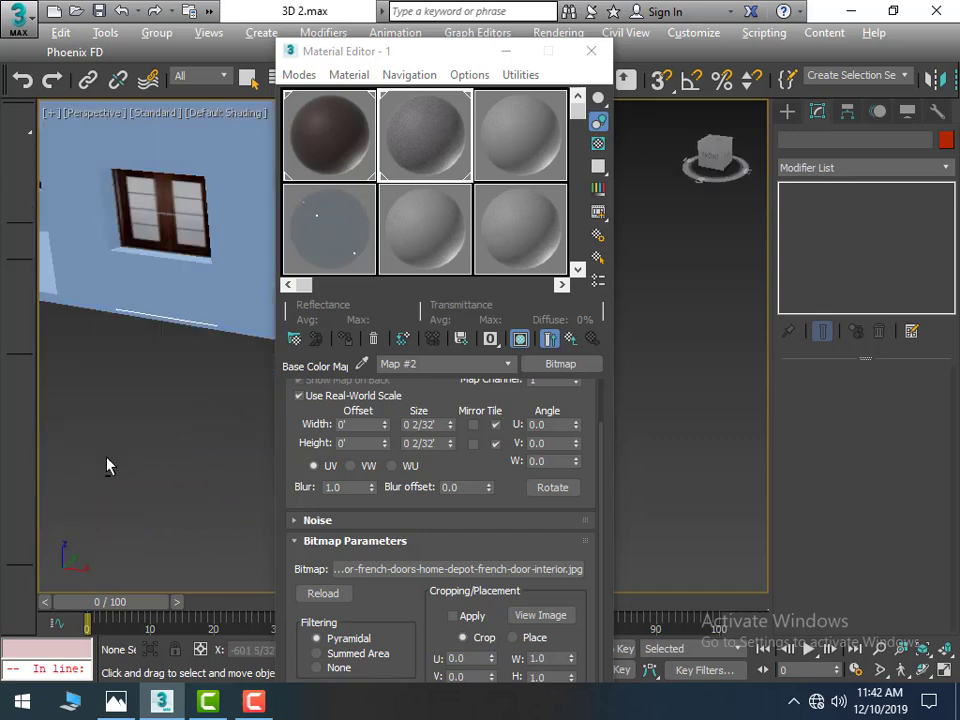
scroll(107, 461, up, 3)
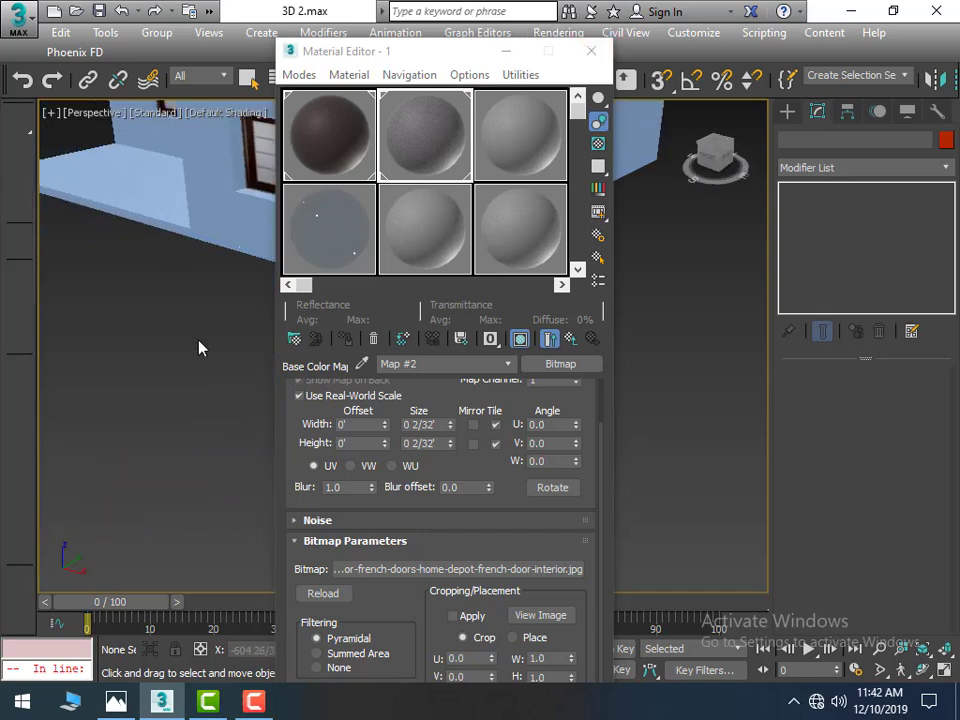
middle_drag(199, 347, 107, 422)
scroll(107, 422, up, 2)
scroll(180, 360, up, 2)
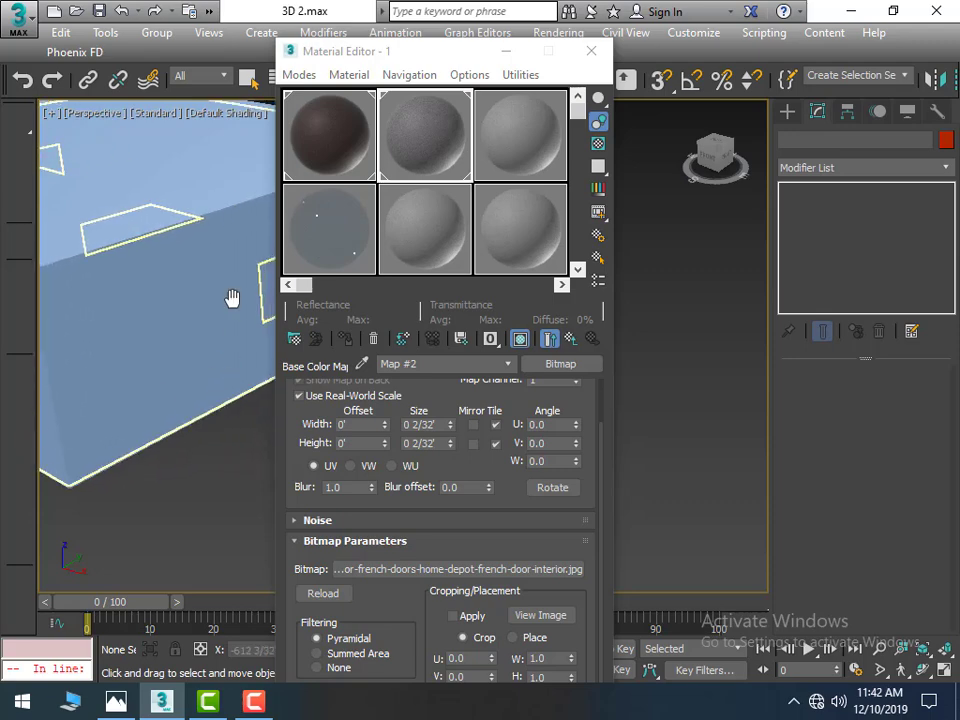
middle_drag(232, 298, 122, 353)
Step: Apply the second sample material to Line004 and box-map it with Real-World Map Size off
click(148, 343)
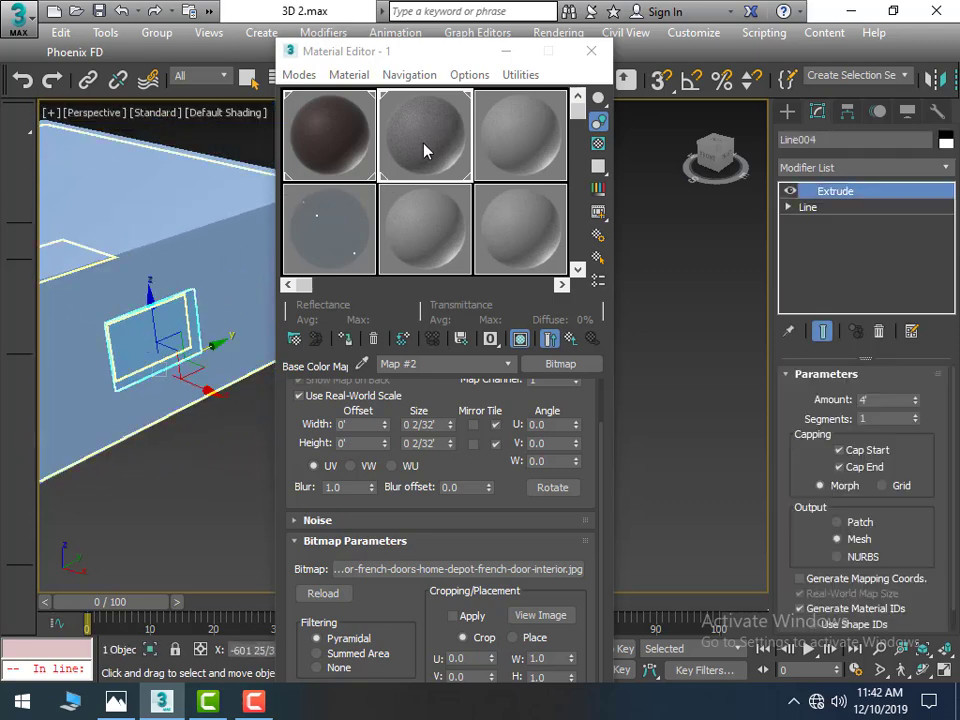
drag(424, 150, 150, 335)
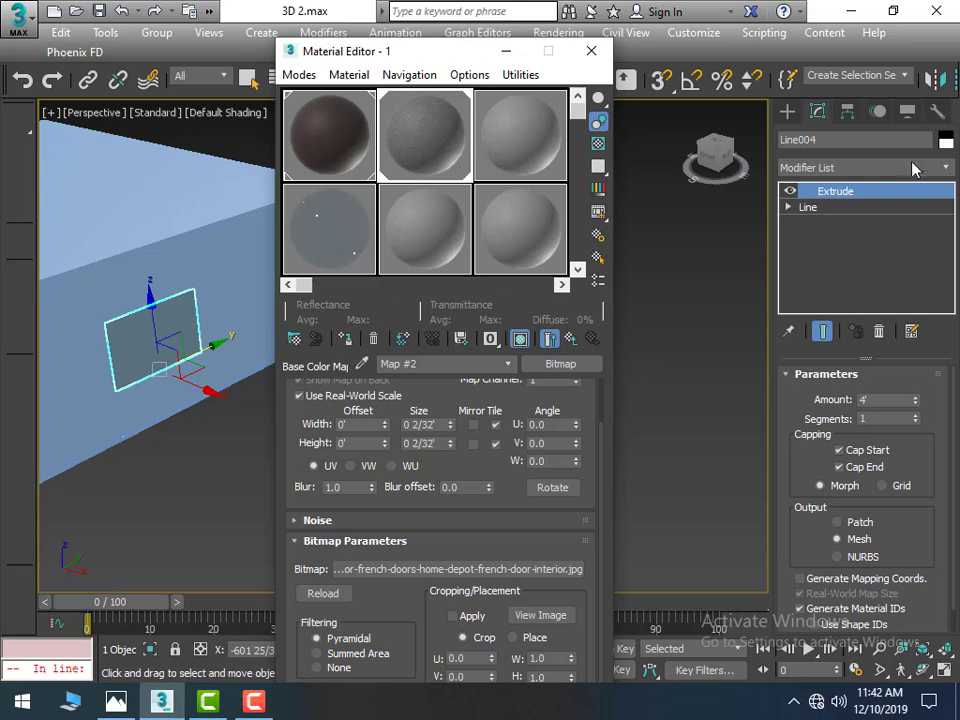
click(943, 170)
key(u)
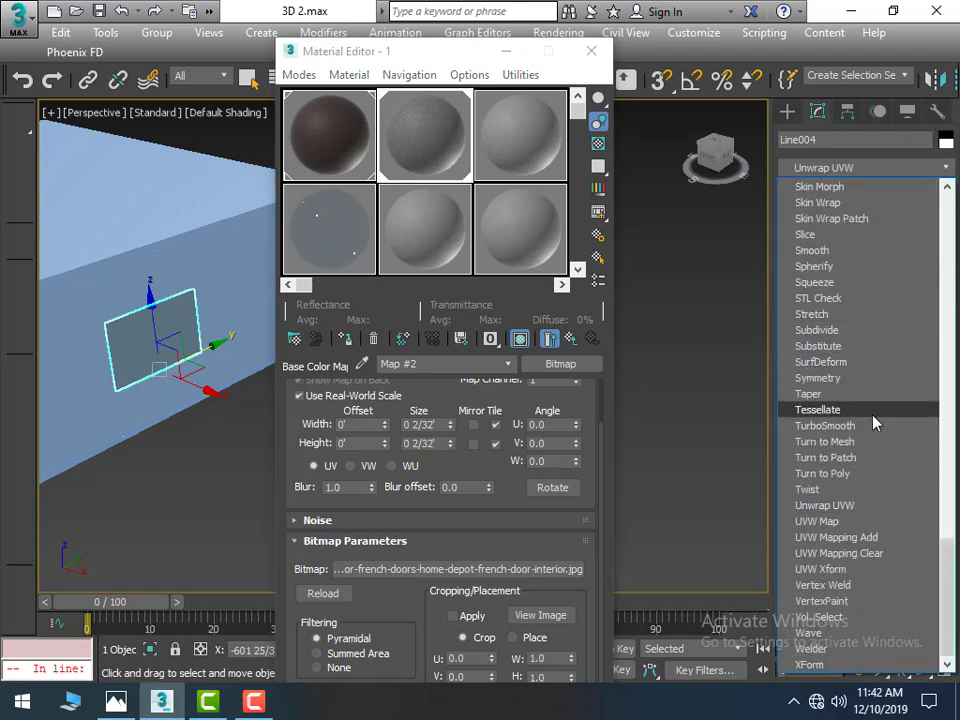
click(817, 521)
click(826, 482)
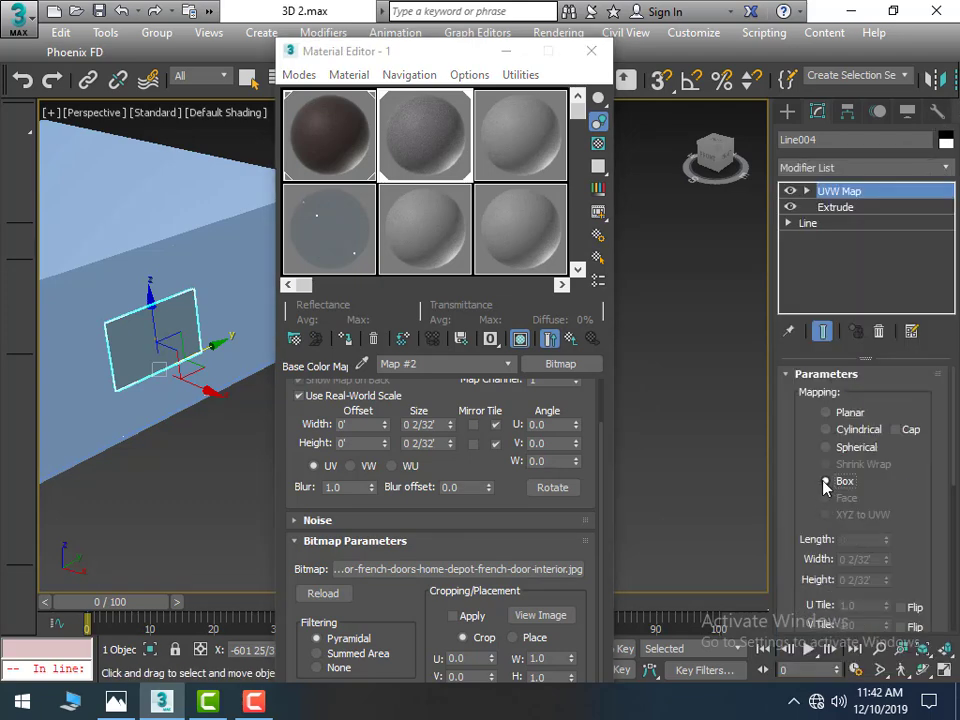
scroll(826, 486, down, 1)
scroll(820, 495, down, 3)
scroll(812, 505, down, 1)
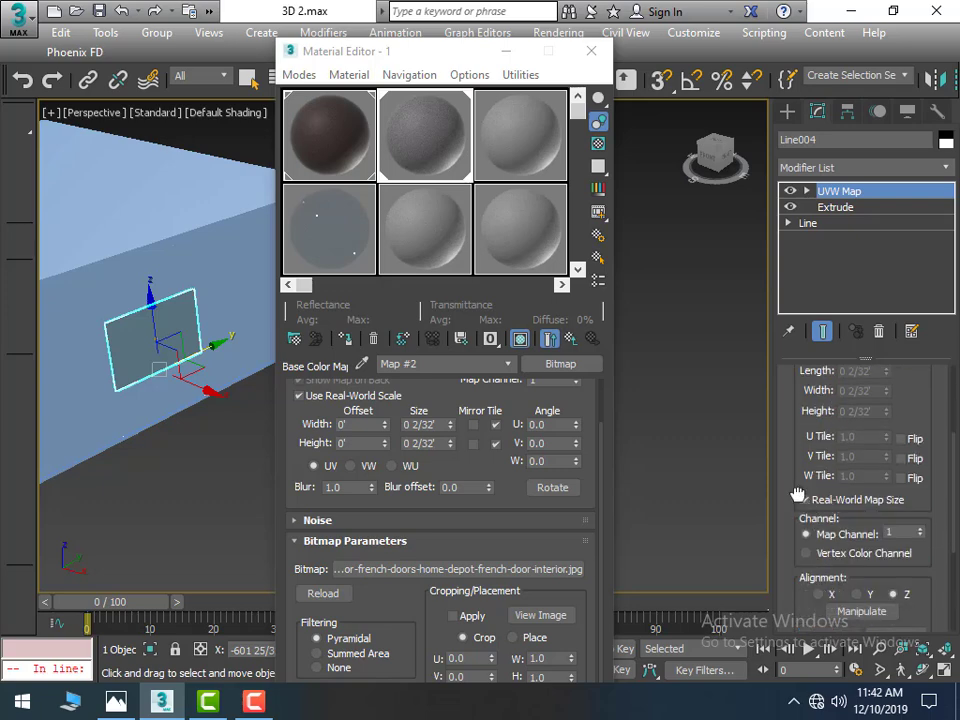
click(805, 500)
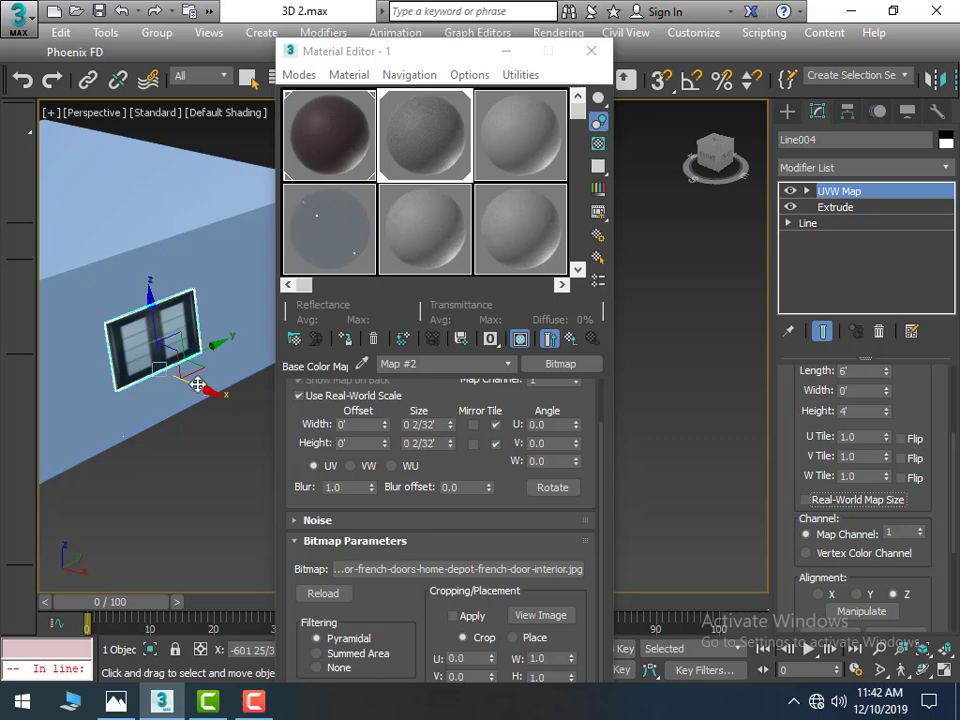
Step: Nudge the Line004 window panel slightly along X
alt+middle_drag(208, 455, 266, 437)
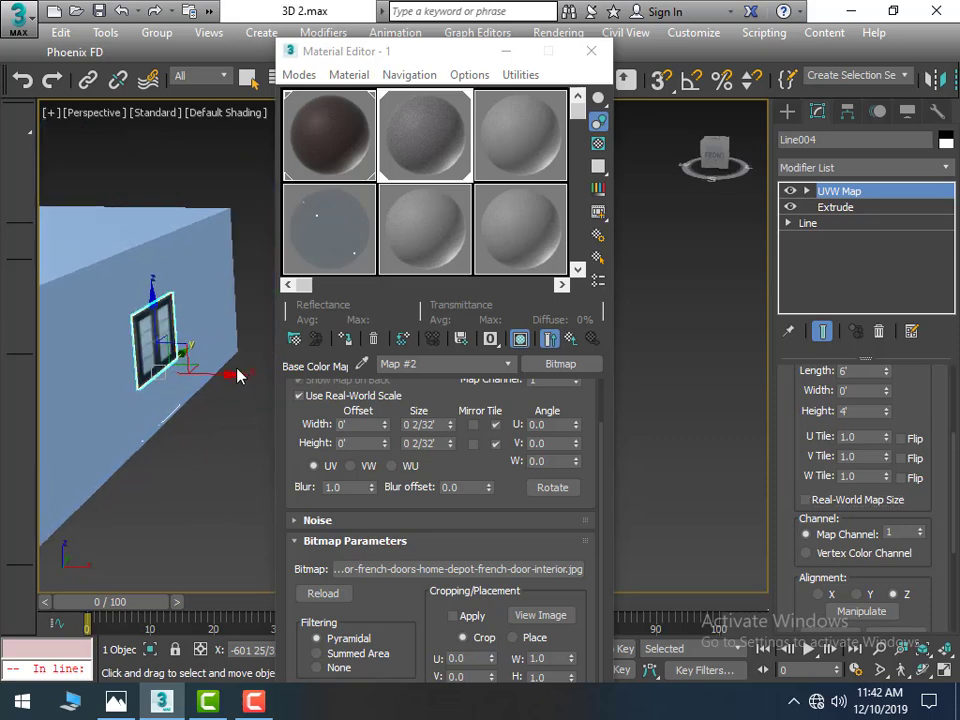
drag(225, 378, 218, 376)
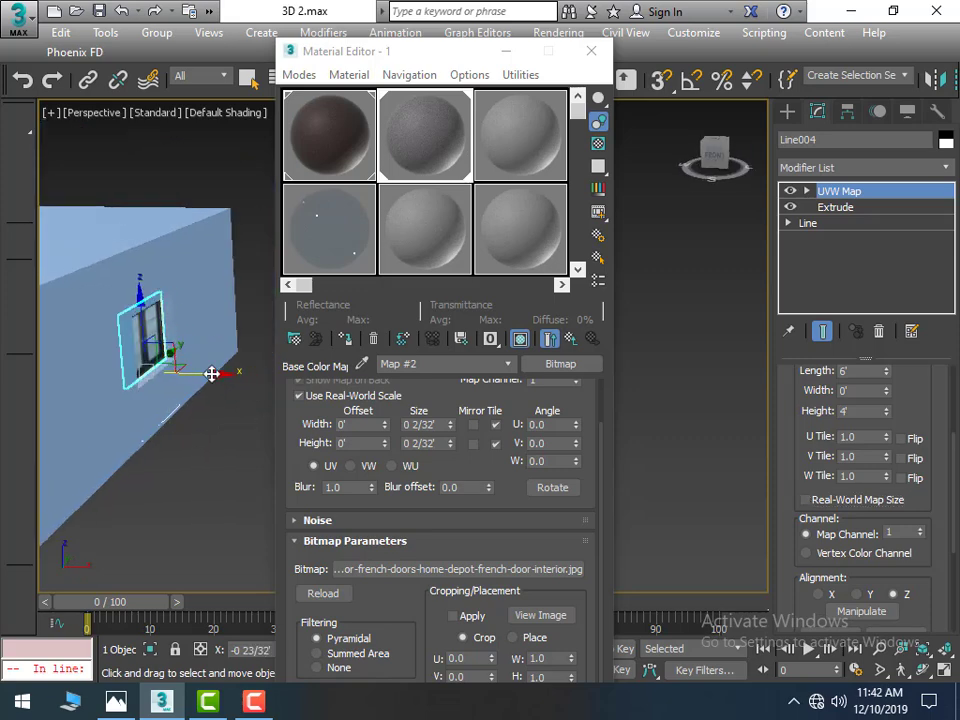
click(205, 428)
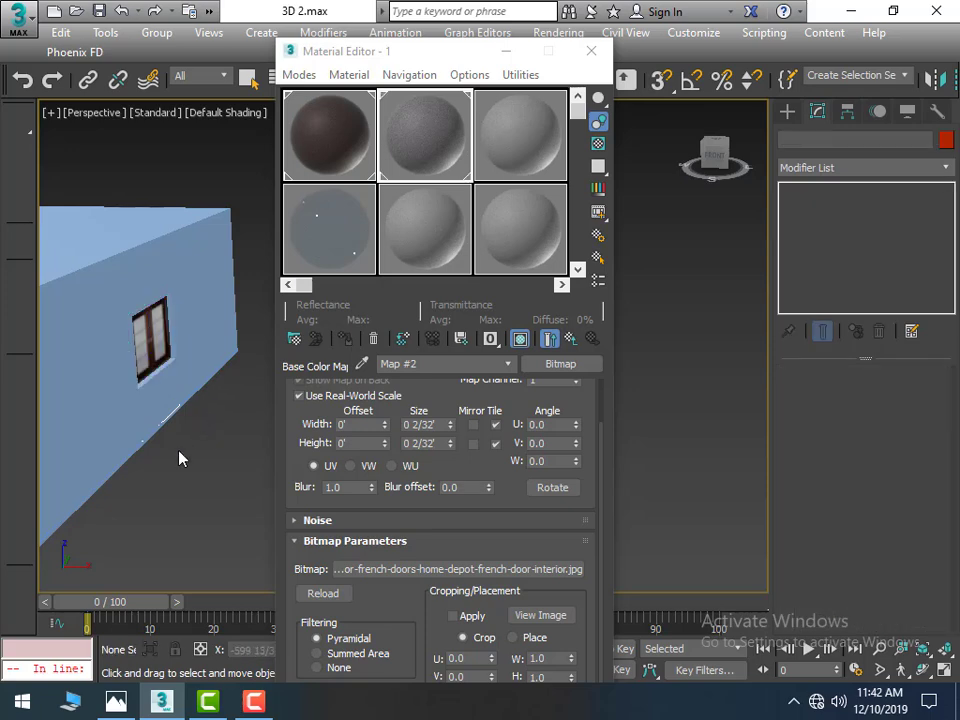
mouse_move(180, 458)
alt+middle_down()
mouse_move(120, 510)
mouse_move(167, 497)
mouse_move(167, 428)
mouse_move(193, 452)
mouse_move(105, 410)
alt+middle_up()
Step: Add a UVW Map modifier to Line005 and close the Material Editor
click(100, 409)
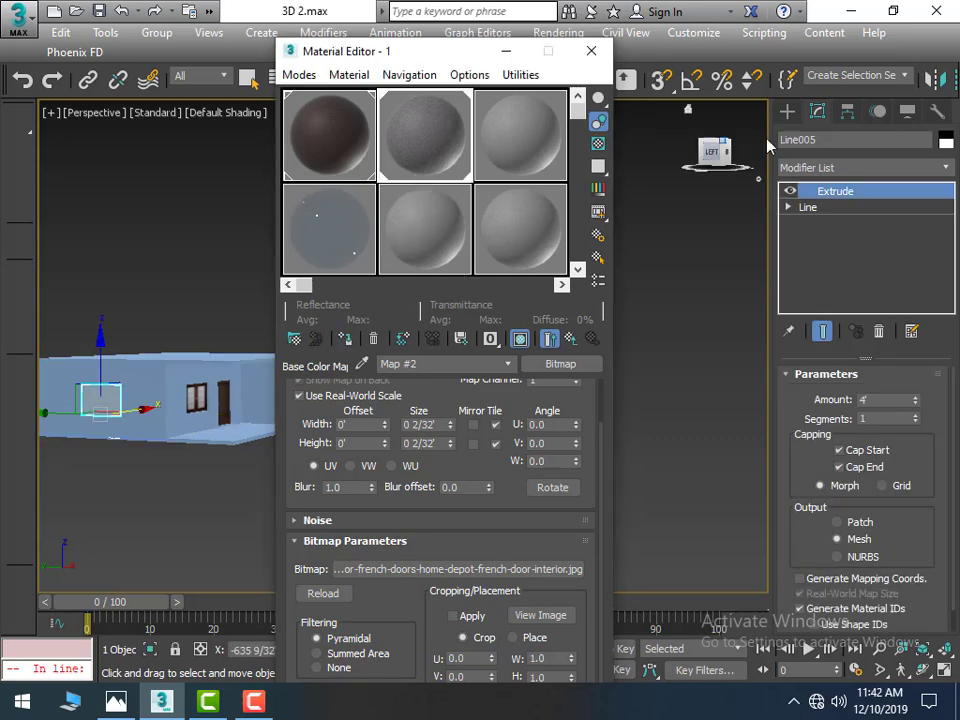
click(944, 168)
text(u)
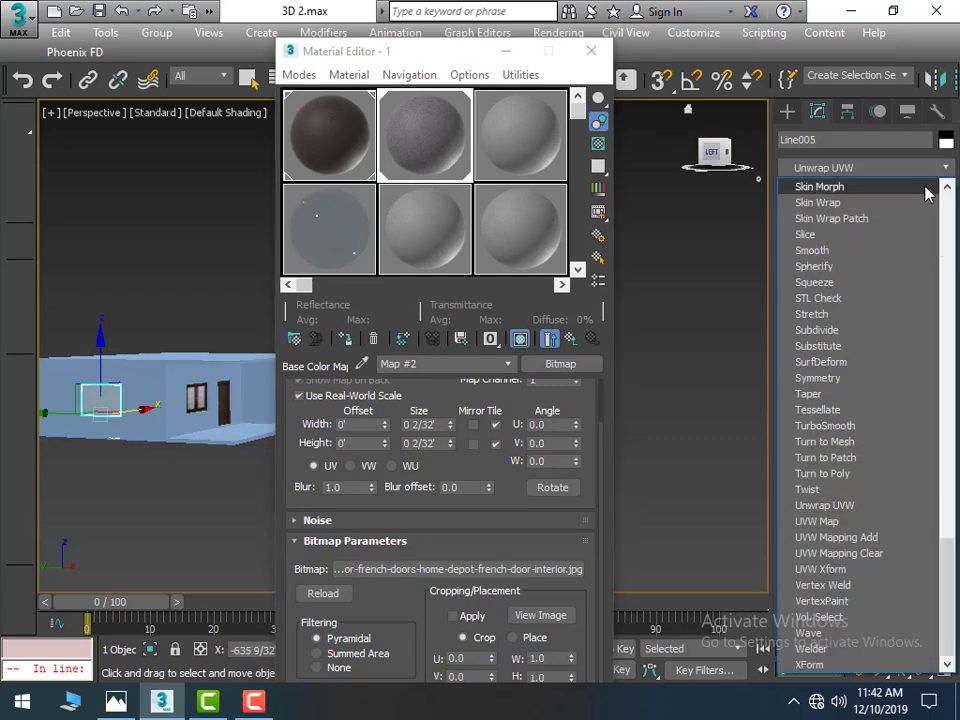
click(840, 521)
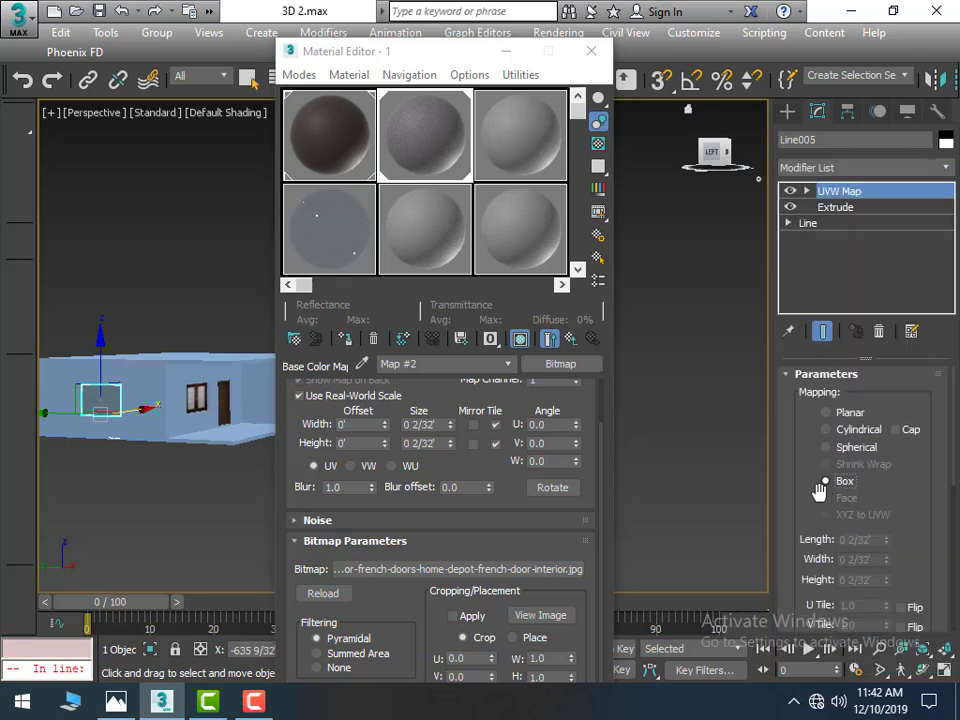
scroll(822, 495, down, 3)
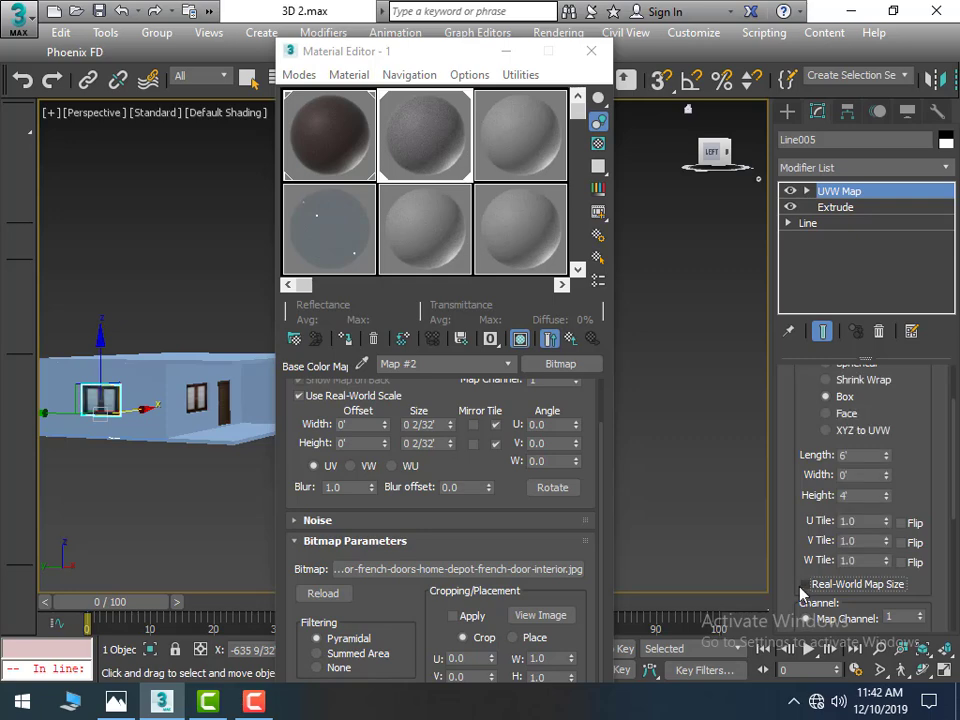
click(141, 462)
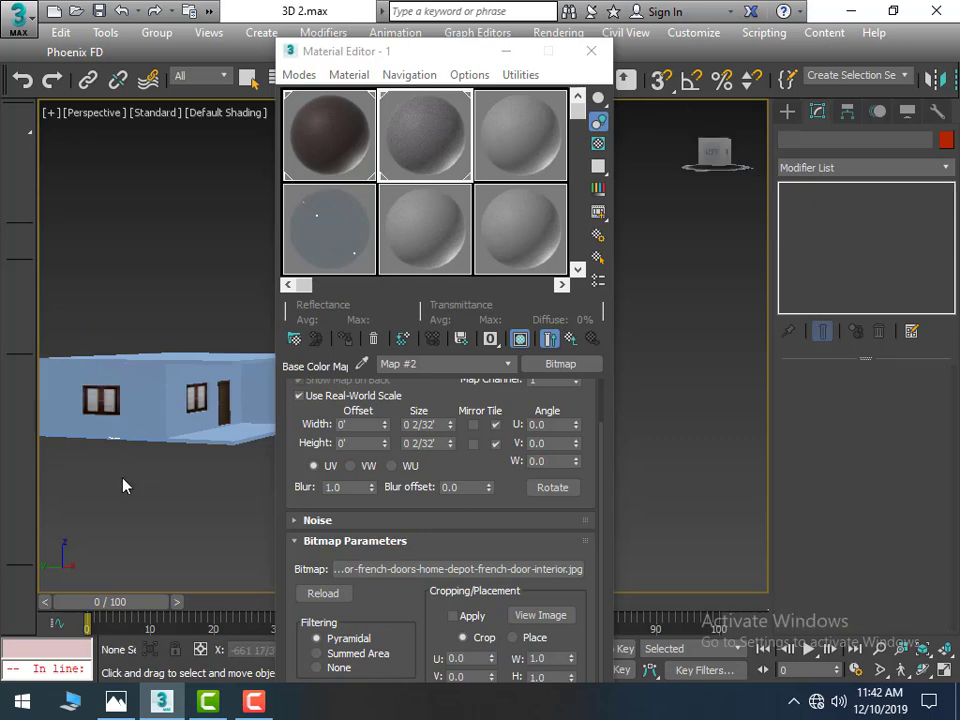
click(592, 53)
Step: Inspect the house front with its two textured windows, then save the scene with Ctrl+S
scroll(460, 413, up, 3)
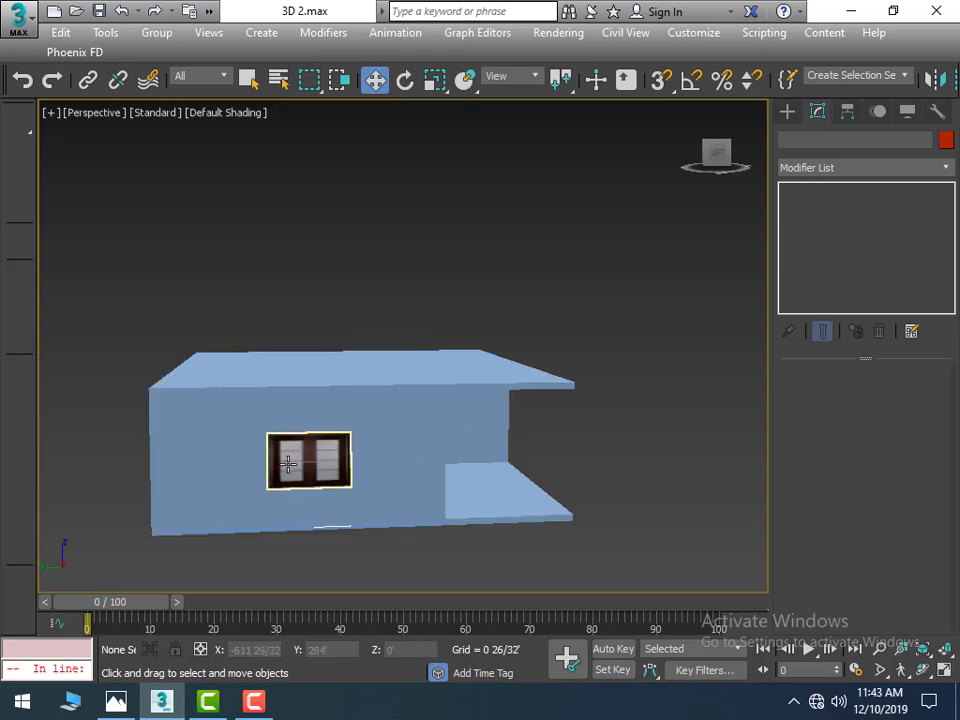
click(288, 463)
mouse_move(386, 514)
alt+middle_down()
mouse_move(274, 488)
mouse_move(317, 516)
mouse_move(280, 463)
alt+middle_up()
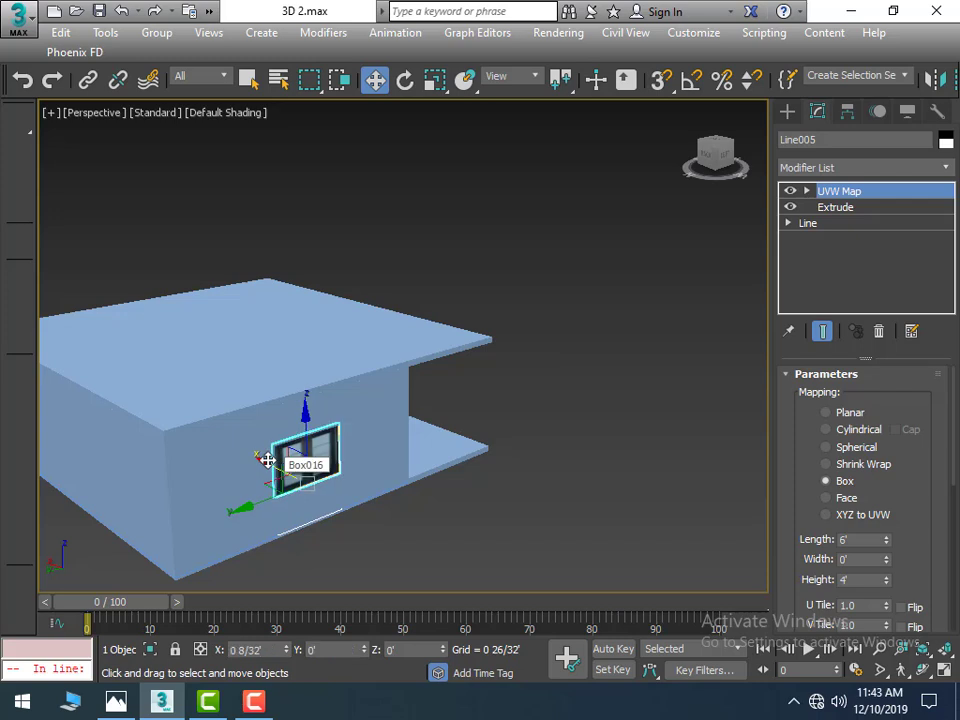
click(520, 470)
mouse_move(542, 467)
middle_down()
mouse_move(387, 492)
mouse_move(354, 435)
mouse_move(317, 403)
mouse_move(343, 422)
mouse_move(256, 393)
middle_up()
scroll(256, 393, up, 5)
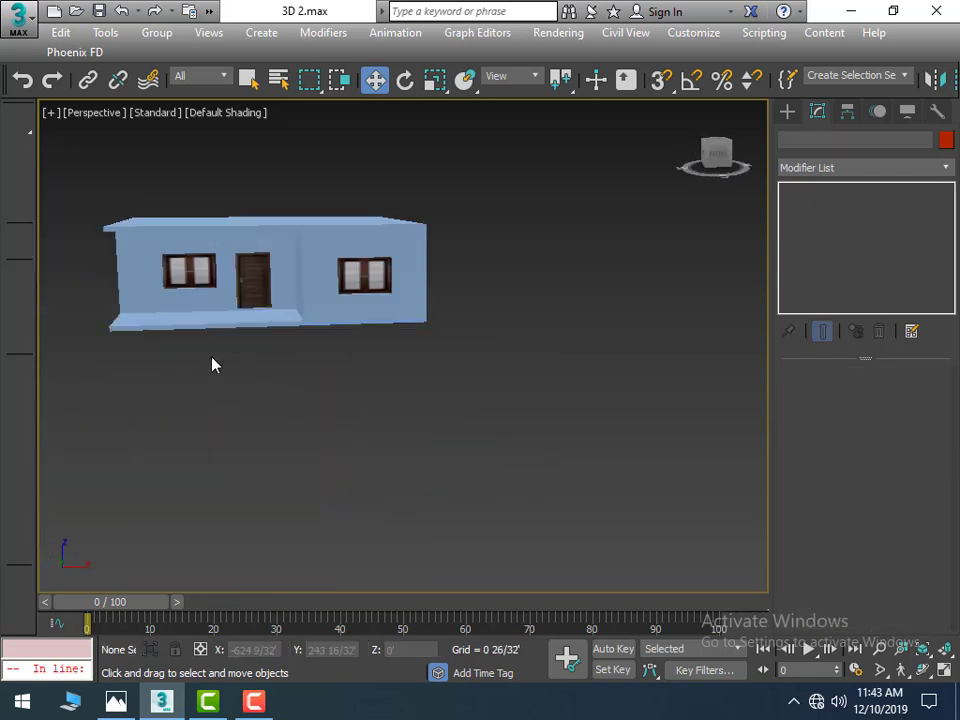
mouse_move(212, 364)
alt+middle_down()
mouse_move(257, 422)
mouse_move(242, 428)
alt+middle_up()
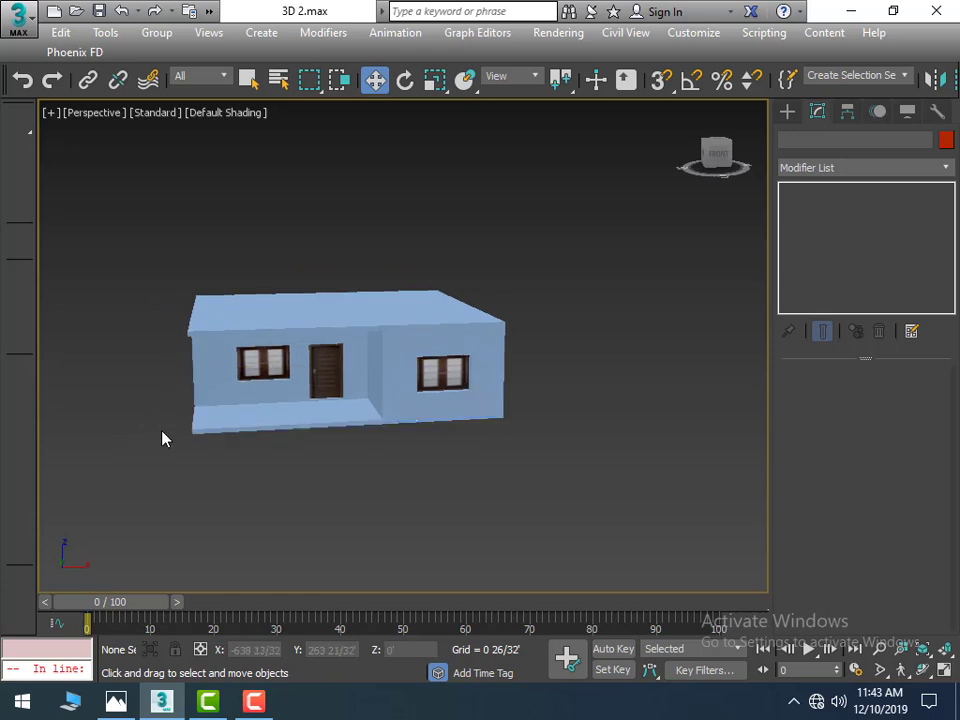
scroll(170, 430, up, 3)
scroll(171, 403, down, 3)
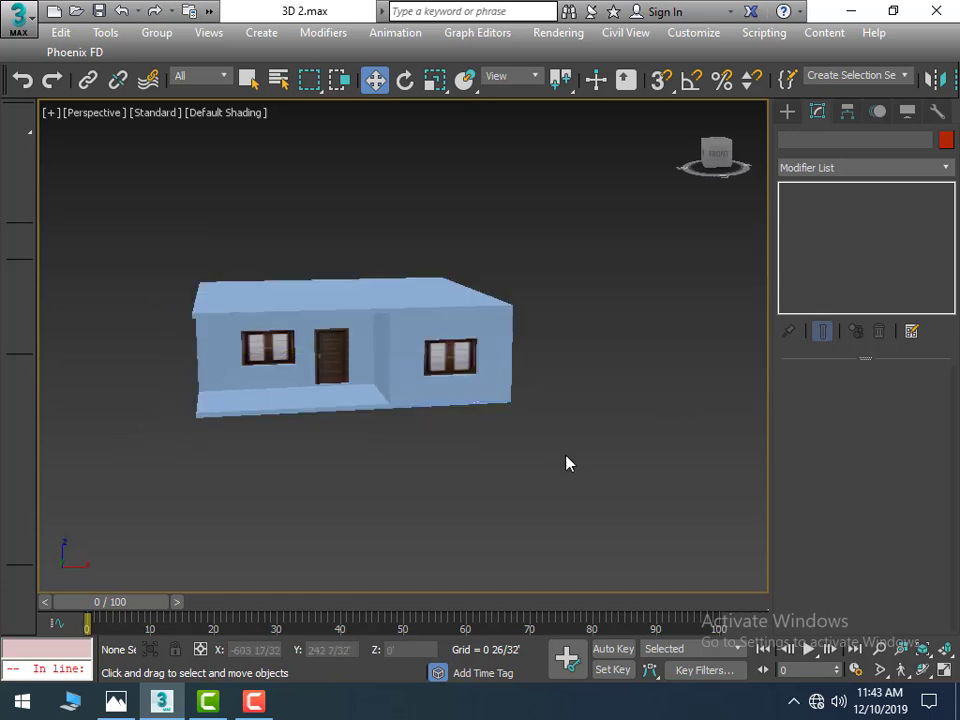
key(ctrl+s)
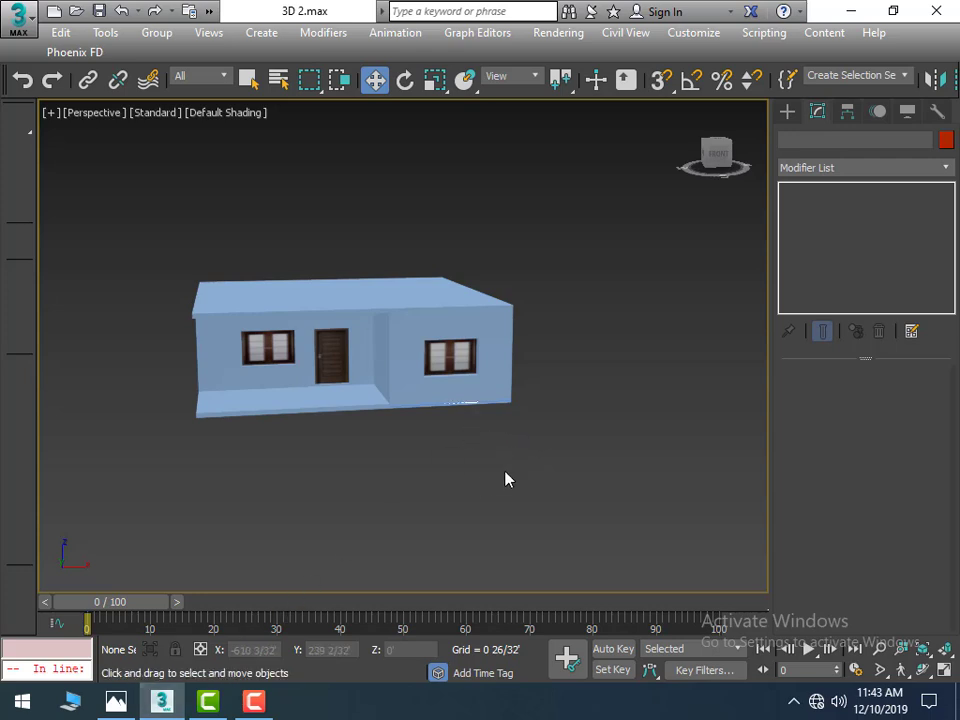
scroll(505, 440, down, 3)
scroll(480, 450, up, 3)
Step: Select all house objects and Shift-drag a single copy 10' up the Z axis onto the ground floor
drag(566, 458, 126, 272)
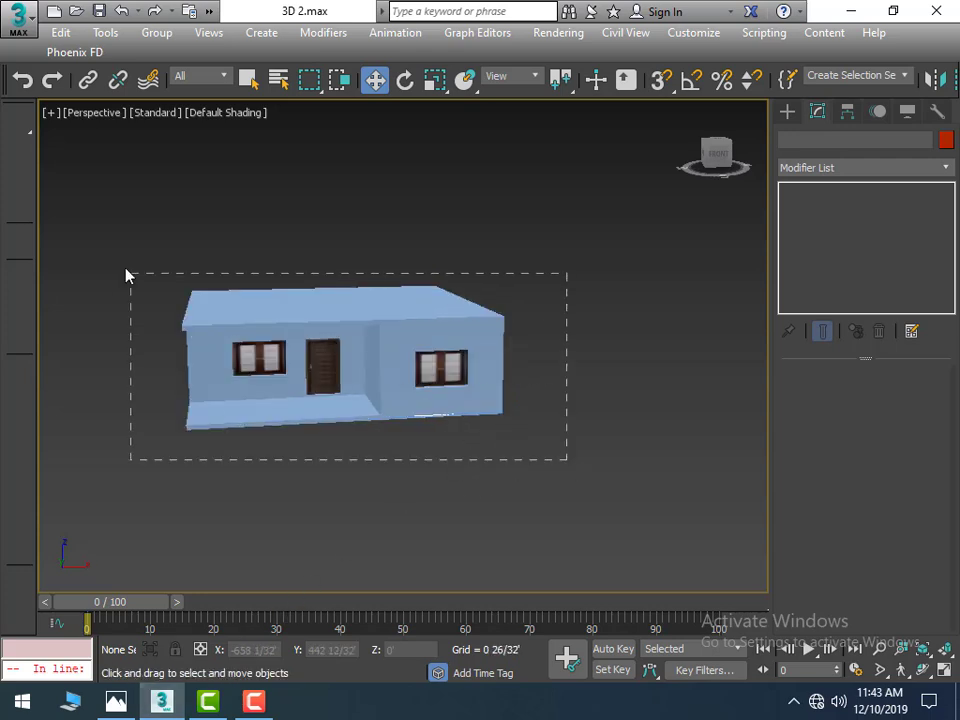
scroll(321, 324, down, 3)
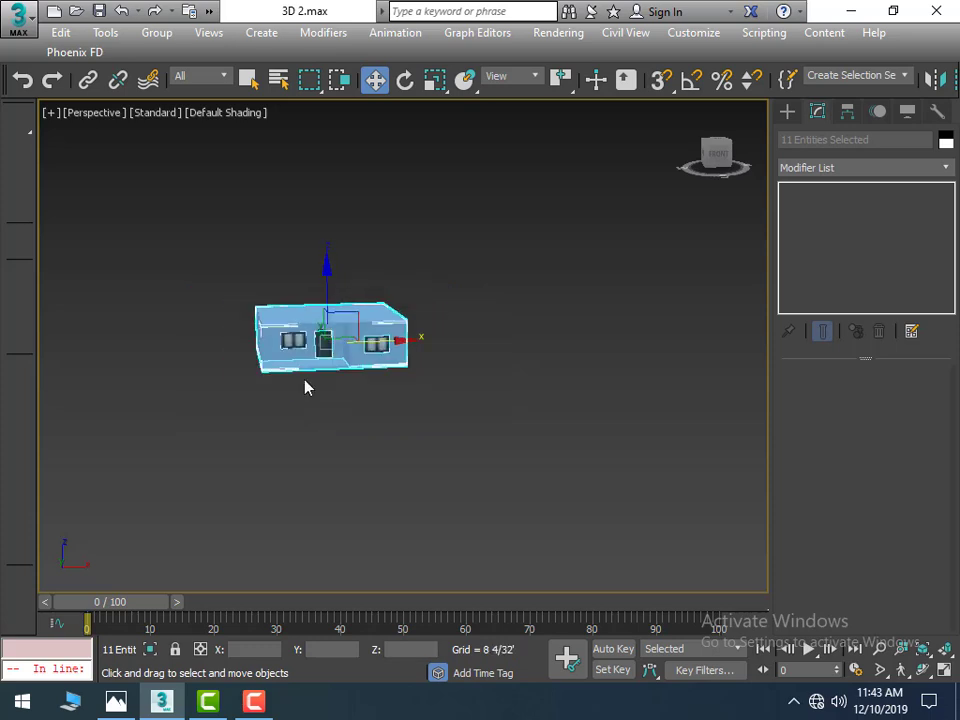
mouse_move(300, 411)
alt+middle_down()
mouse_move(426, 456)
mouse_move(243, 381)
alt+middle_up()
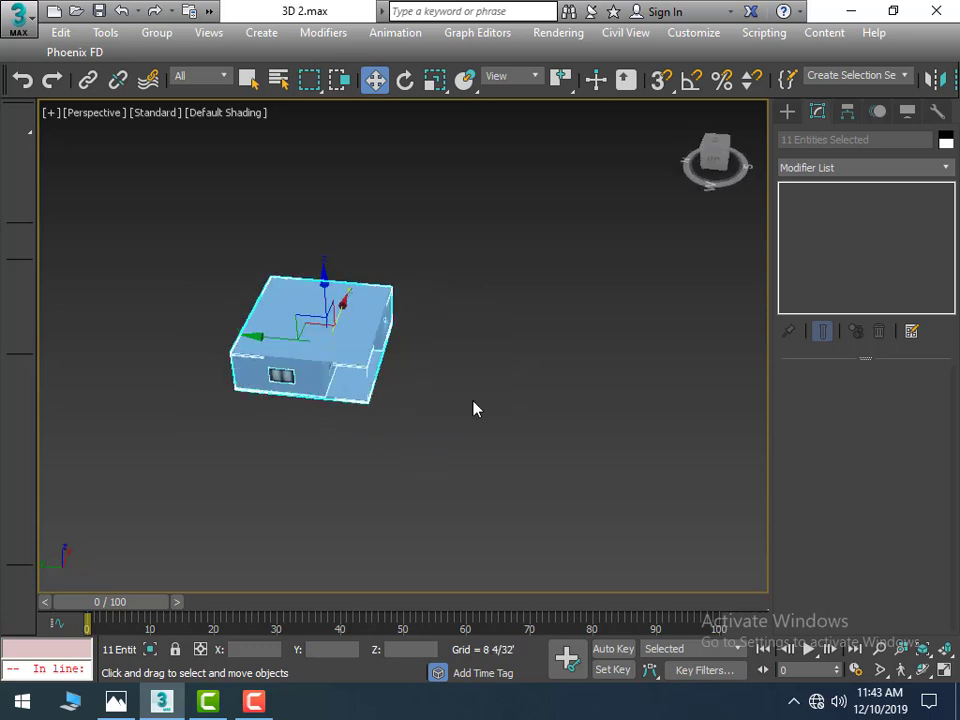
alt+middle_drag(475, 409, 336, 431)
scroll(336, 431, up, 2)
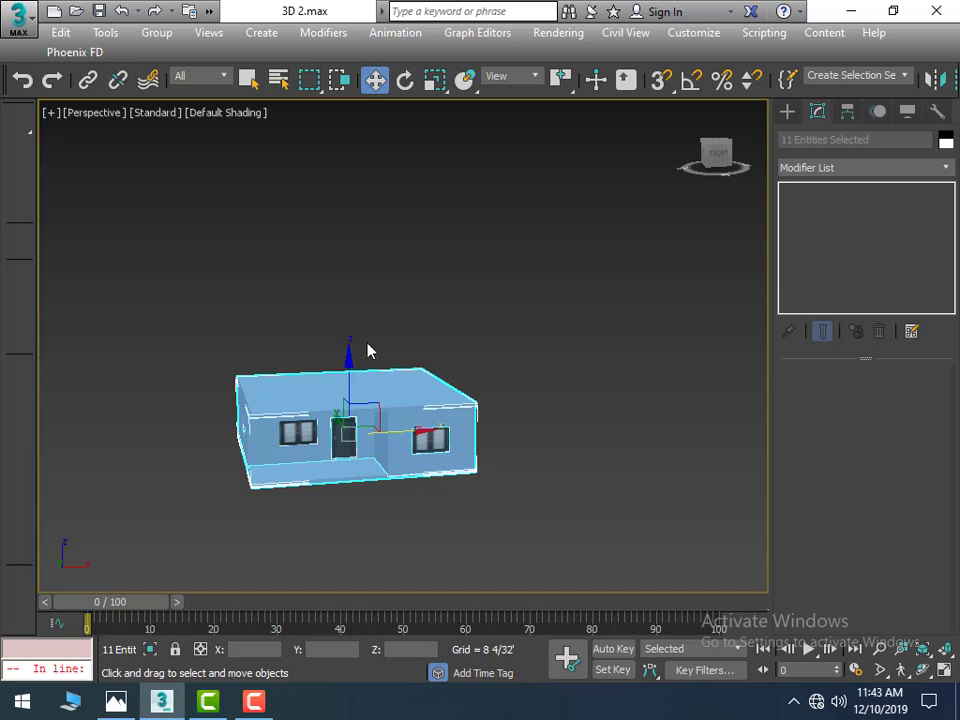
middle_drag(368, 350, 429, 283)
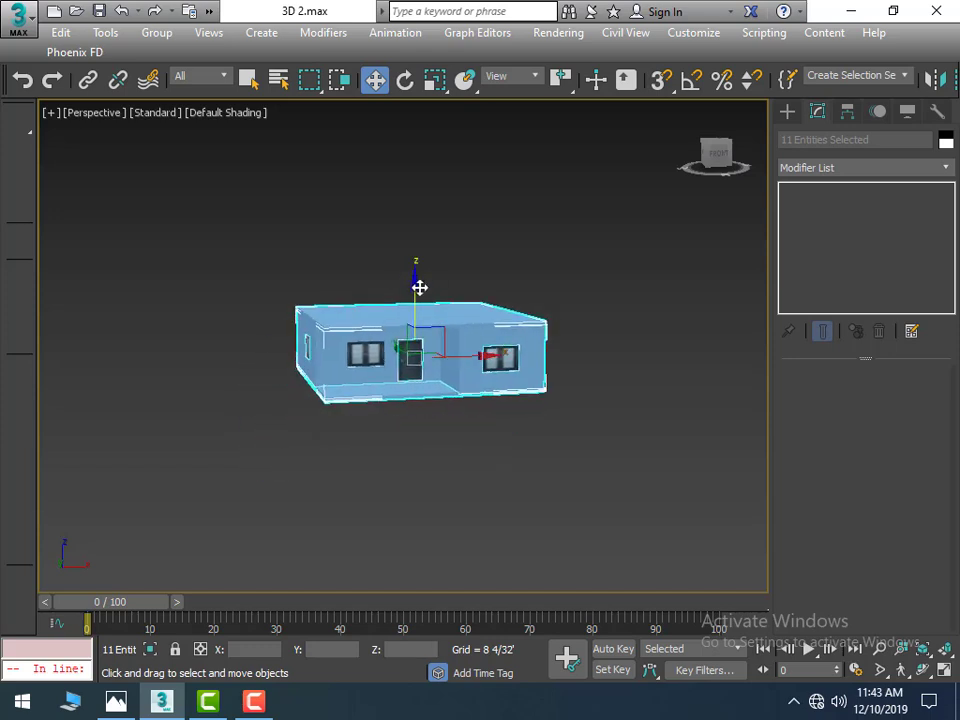
mouse_move(410, 278)
shift+mouse_down()
mouse_move(409, 221)
mouse_move(415, 227)
shift+mouse_up()
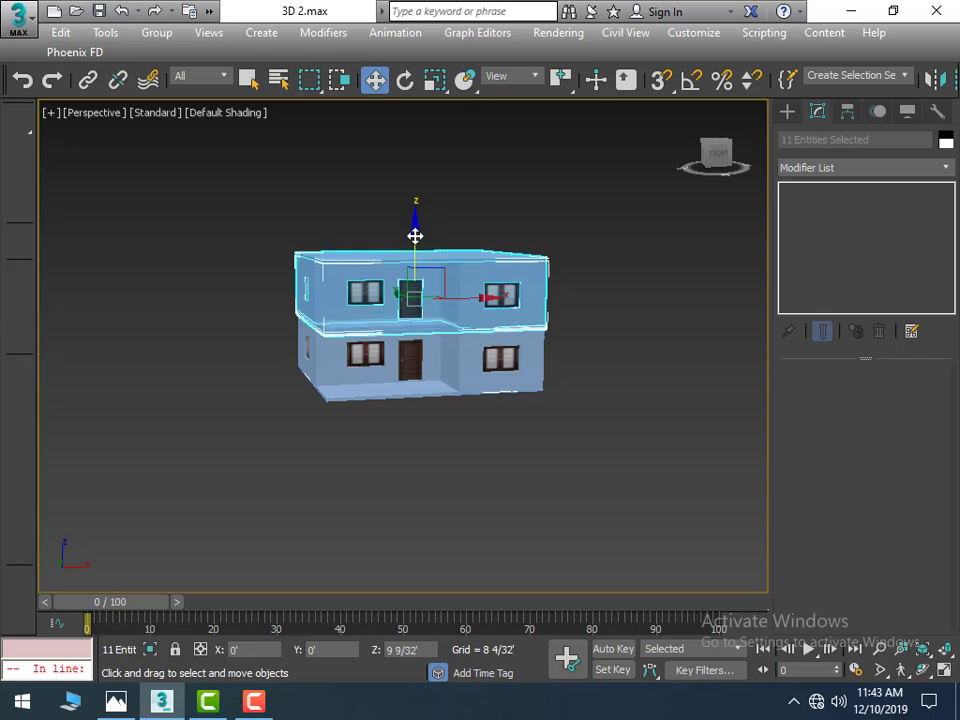
shift+drag(415, 227, 434, 228)
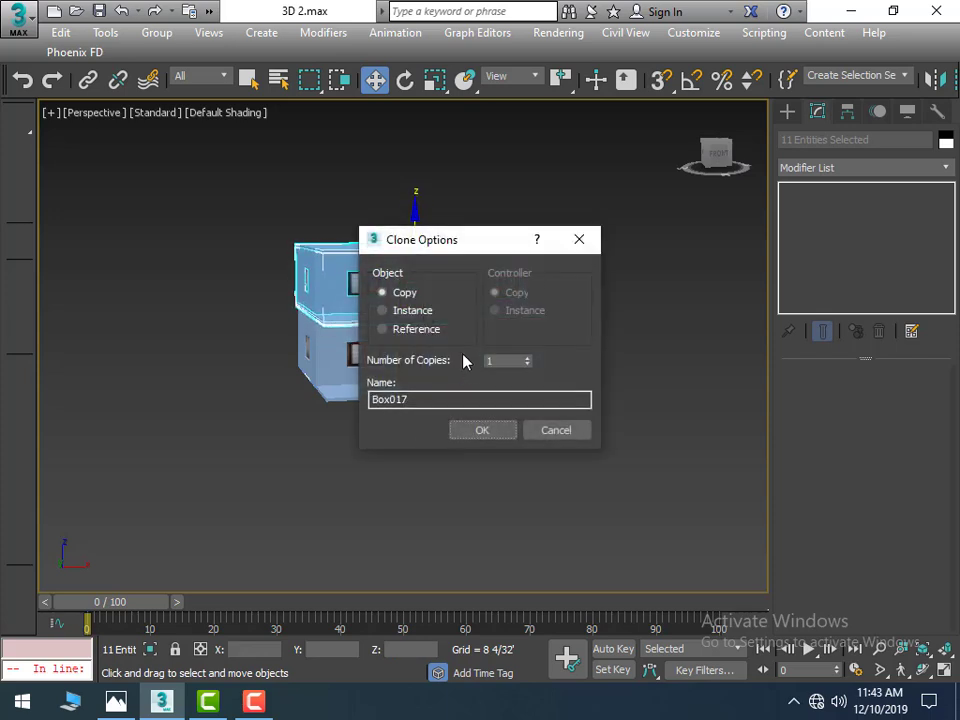
click(482, 431)
Step: Orbit over the house, checking the floor slab and upper-floor walls Box017
scroll(328, 354, up, 2)
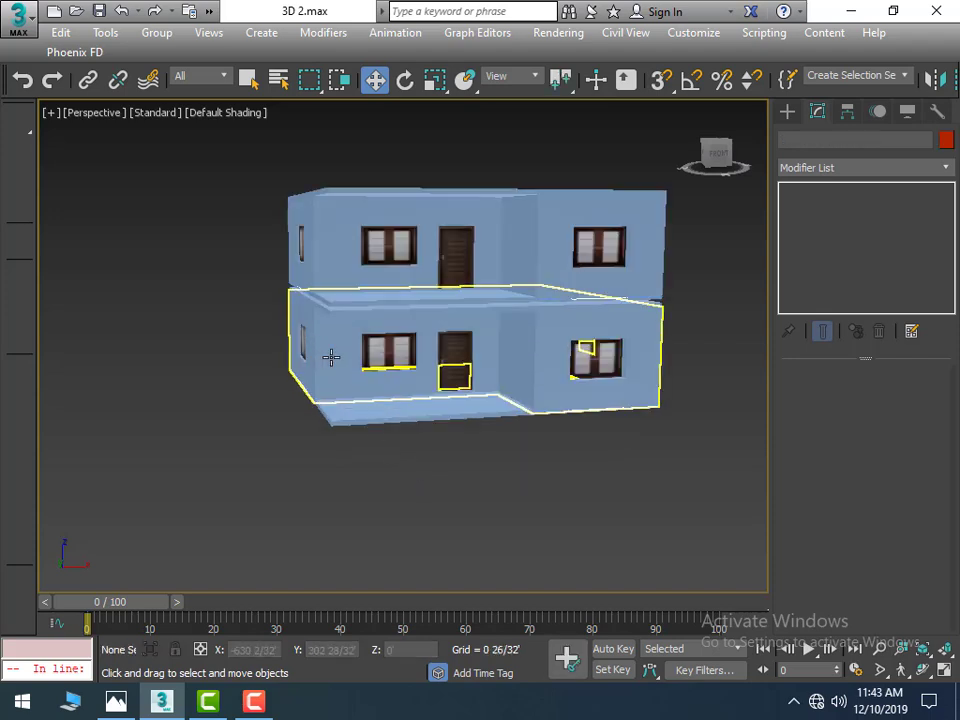
scroll(347, 292, up, 3)
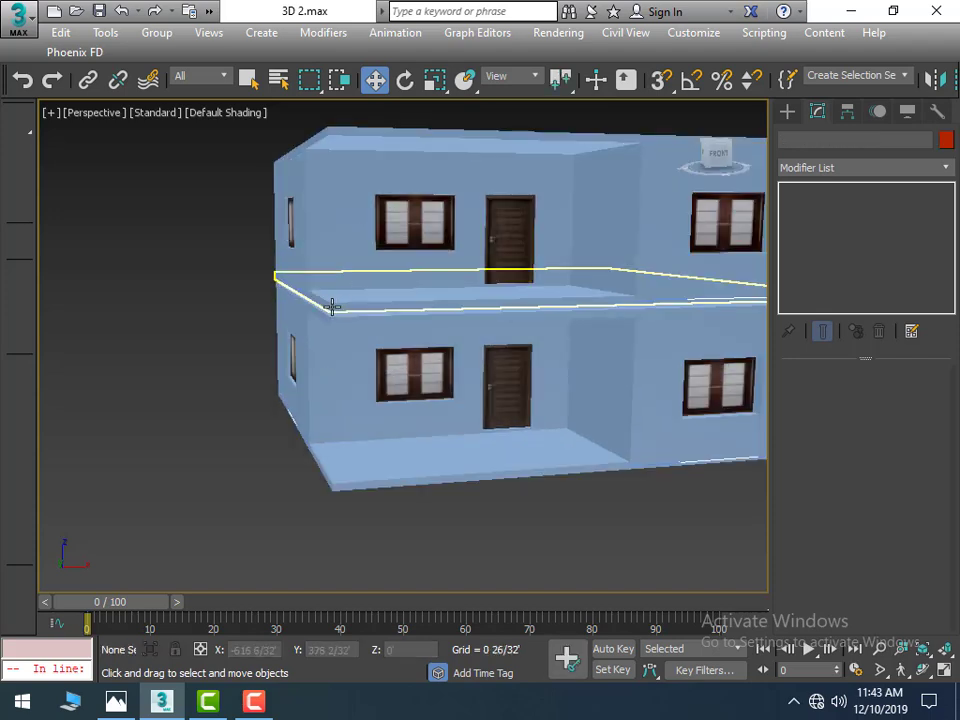
click(332, 306)
key(ctrl+d)
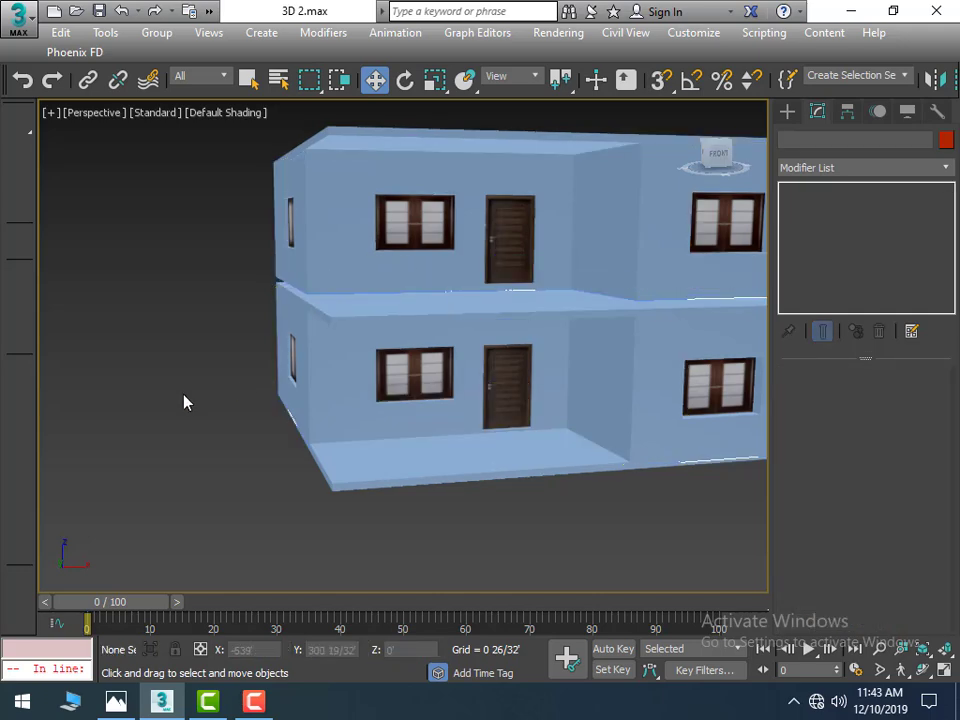
mouse_move(184, 401)
alt+middle_down()
mouse_move(253, 395)
mouse_move(439, 467)
alt+middle_up()
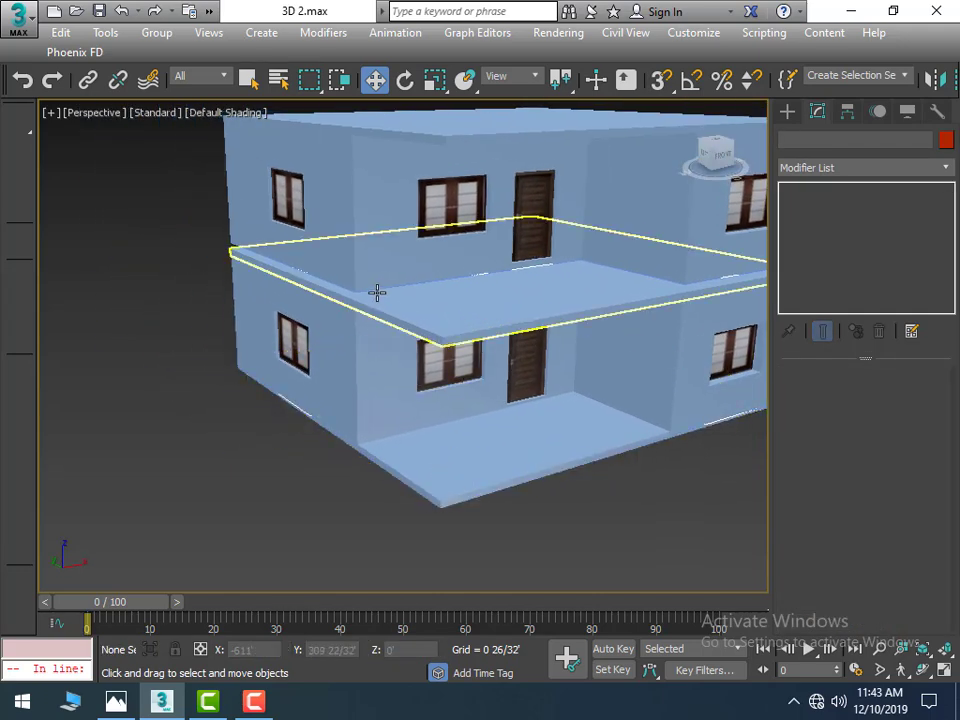
scroll(360, 268, up, 2)
click(360, 267)
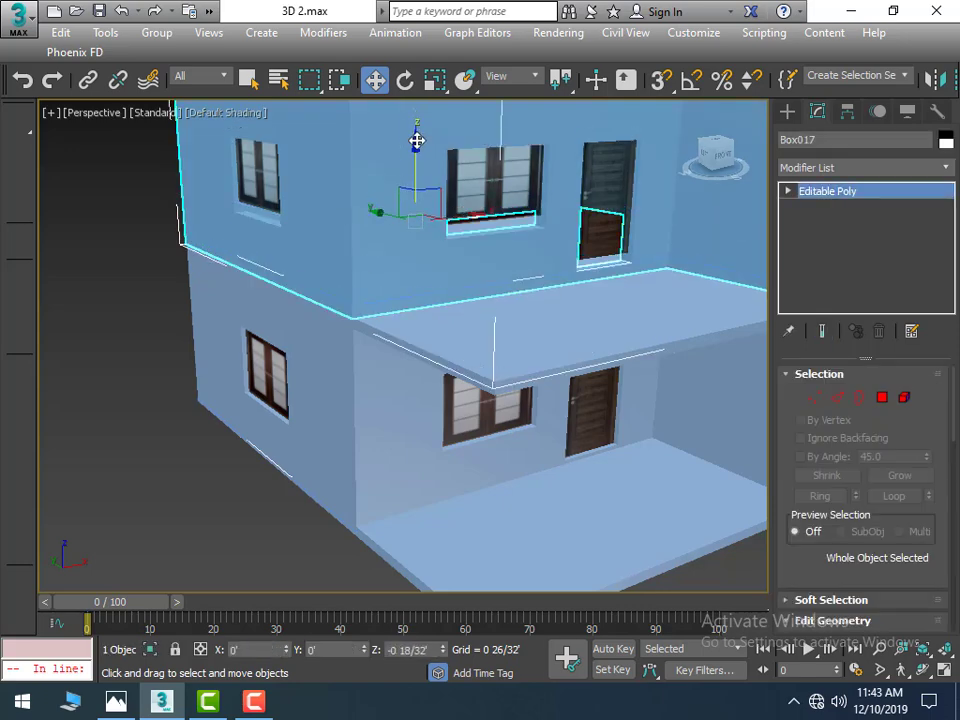
click(150, 381)
alt+middle_drag(150, 381, 305, 401)
scroll(546, 308, down, 2)
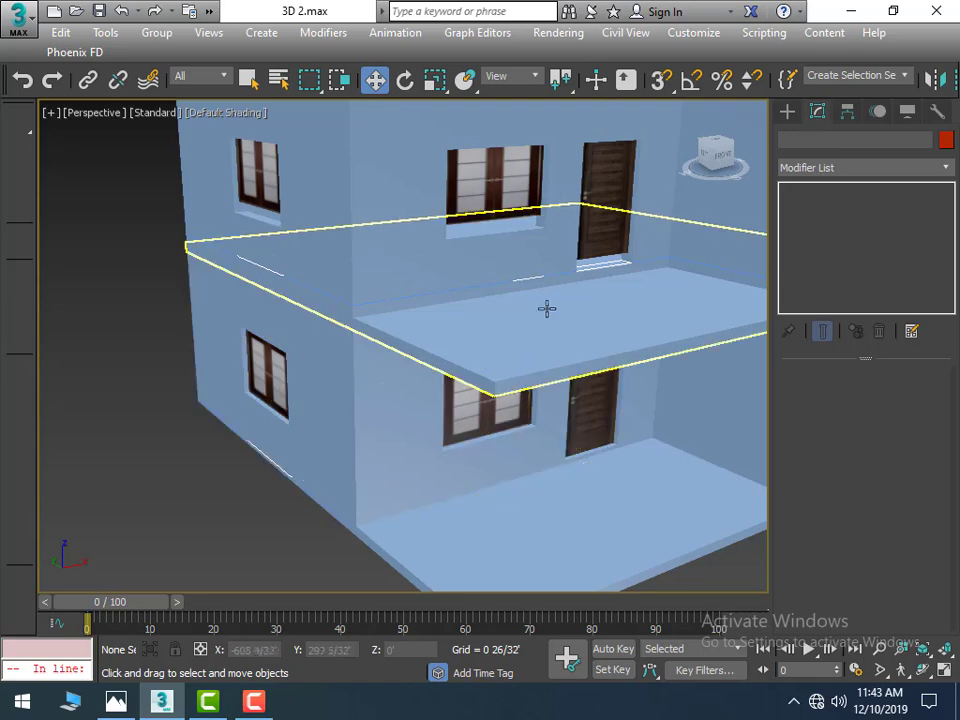
scroll(574, 302, down, 3)
scroll(590, 450, up, 2)
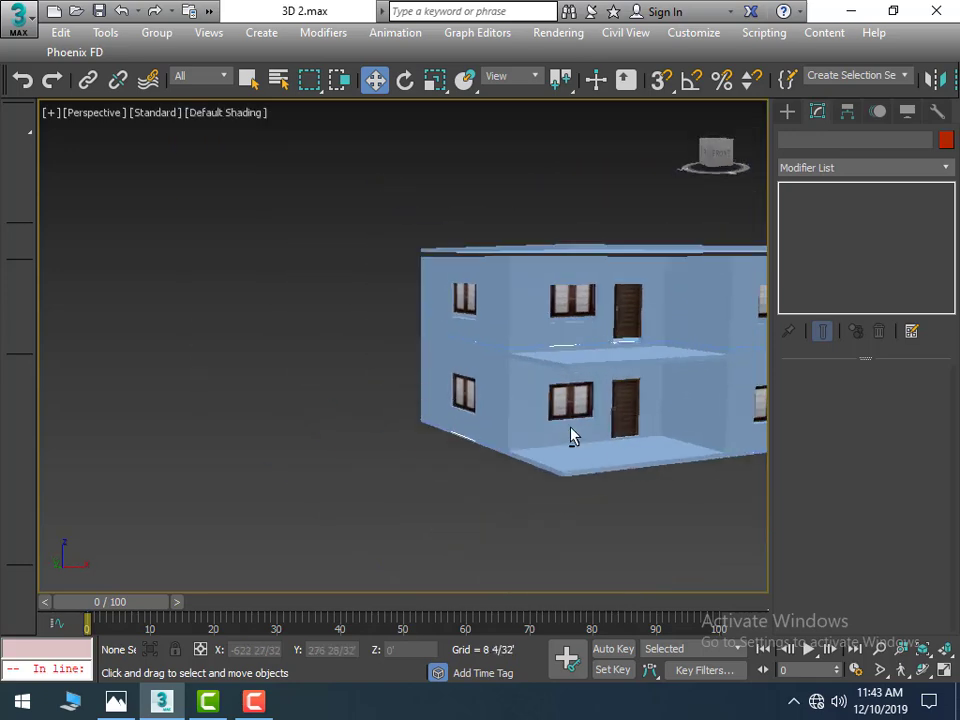
scroll(560, 440, up, 2)
scroll(535, 410, up, 2)
middle_drag(427, 371, 279, 349)
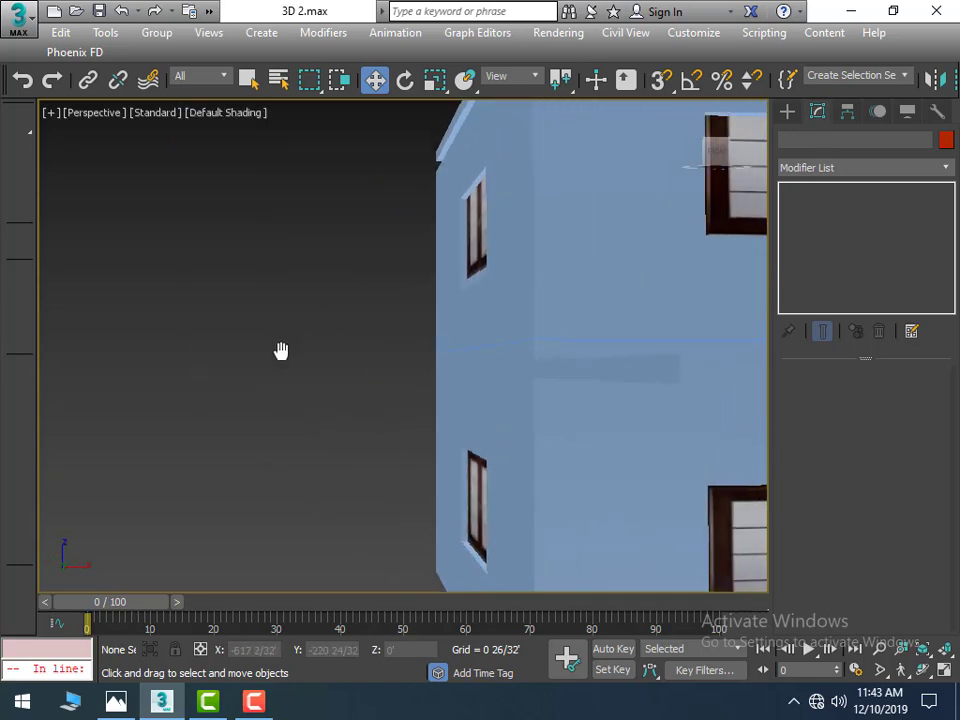
scroll(279, 349, down, 3)
mouse_move(360, 349)
alt+middle_down()
mouse_move(381, 393)
mouse_move(341, 365)
alt+middle_up()
scroll(330, 320, up, 2)
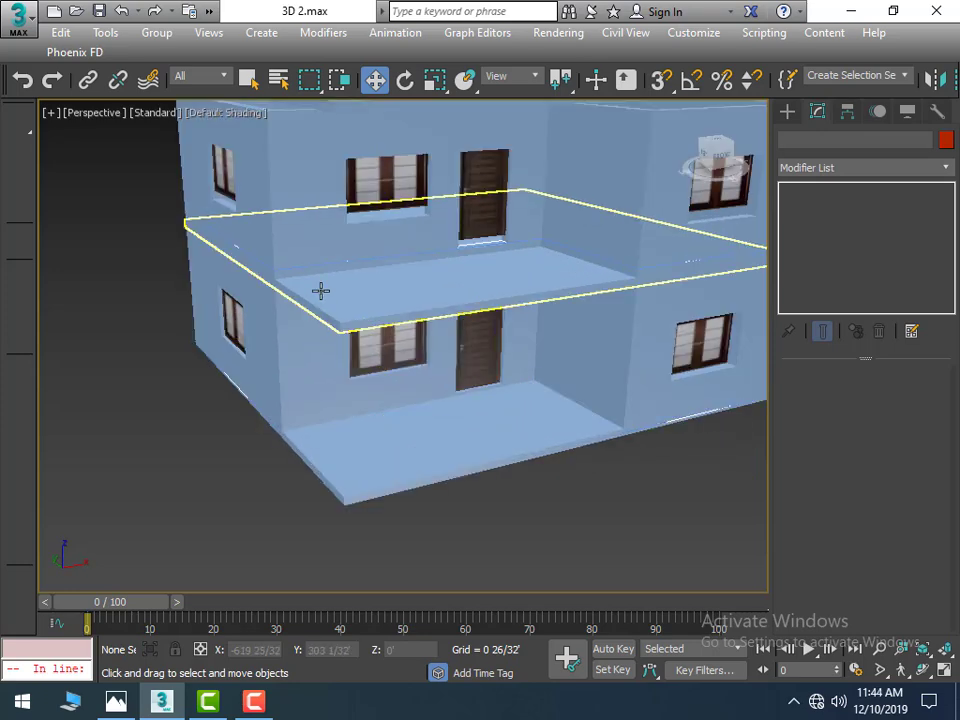
middle_drag(321, 289, 354, 467)
Step: Delete roof slab Rectangle003 and middle slab Rectangle001, then view reference photo 3.jpg
click(374, 308)
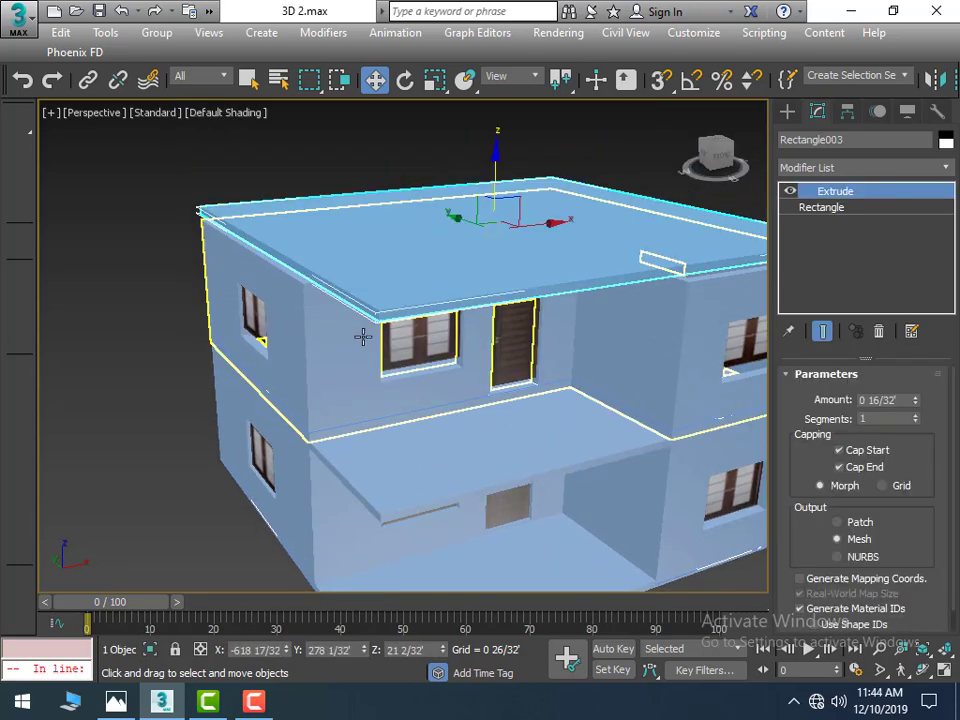
mouse_move(420, 335)
alt+middle_down()
mouse_move(353, 353)
mouse_move(461, 260)
alt+middle_up()
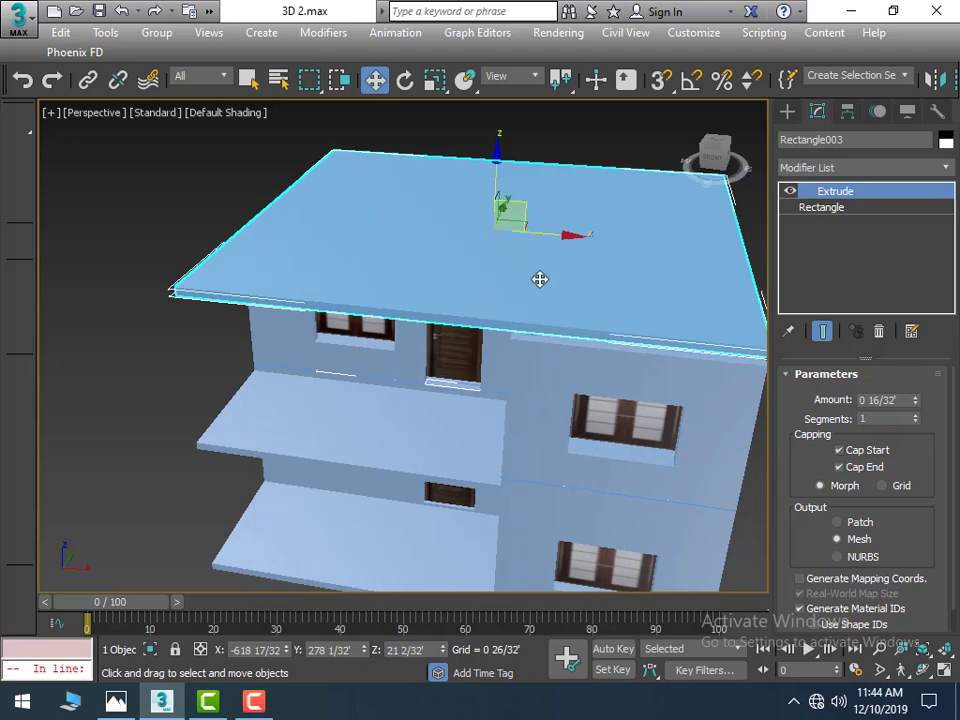
mouse_move(571, 304)
alt+middle_down()
mouse_move(444, 328)
mouse_move(461, 339)
mouse_move(592, 336)
alt+middle_up()
scroll(561, 251, up, 4)
scroll(563, 246, down, 5)
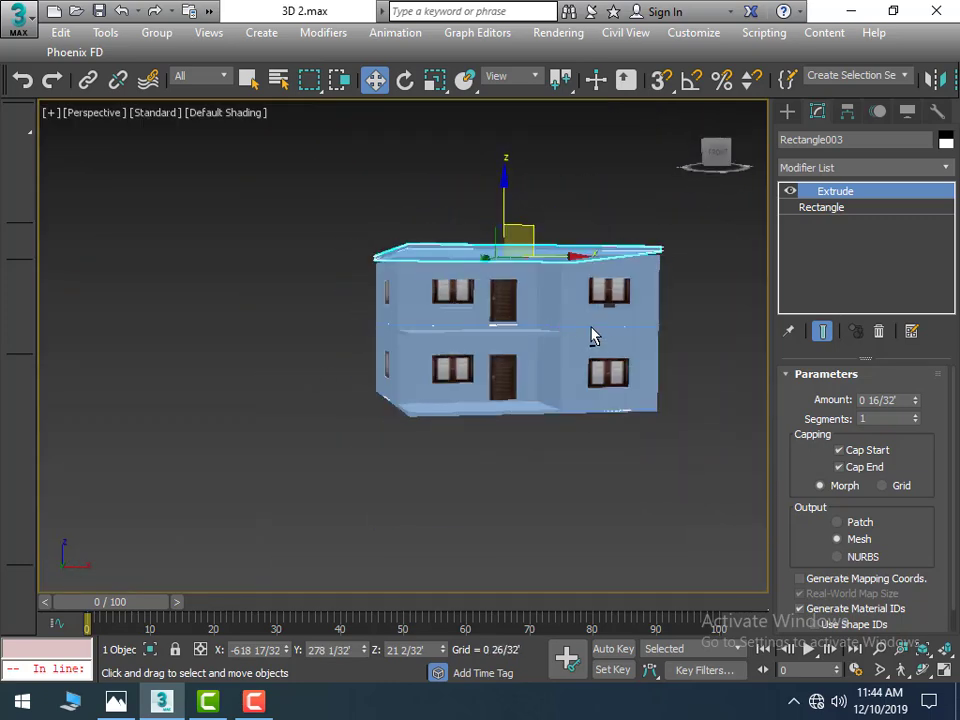
scroll(511, 366, up, 2)
alt+middle_drag(497, 321, 517, 391)
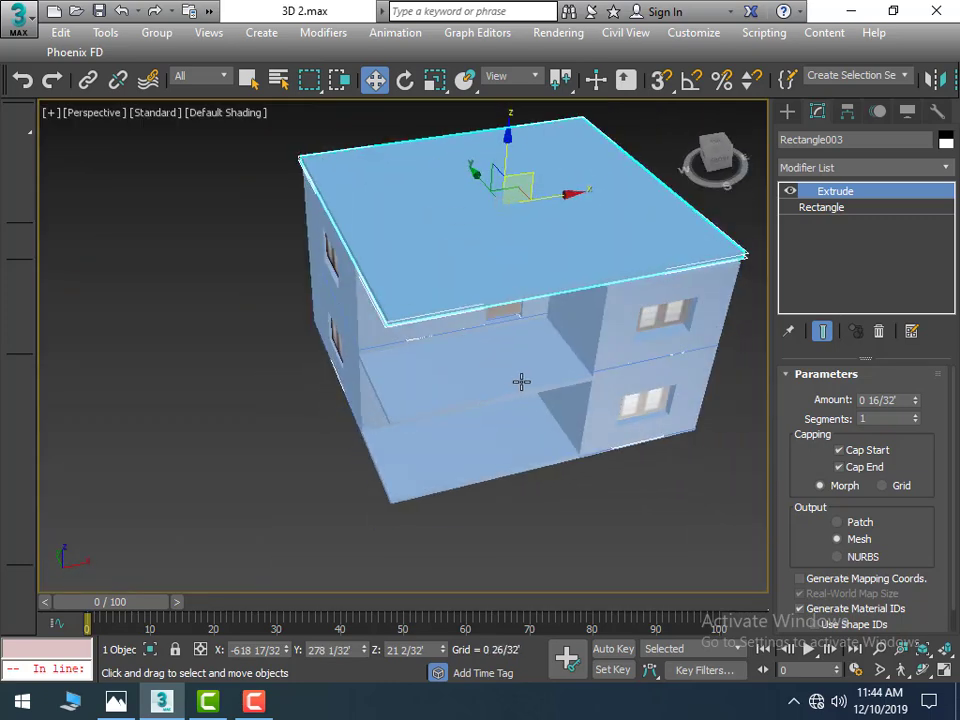
key(Delete)
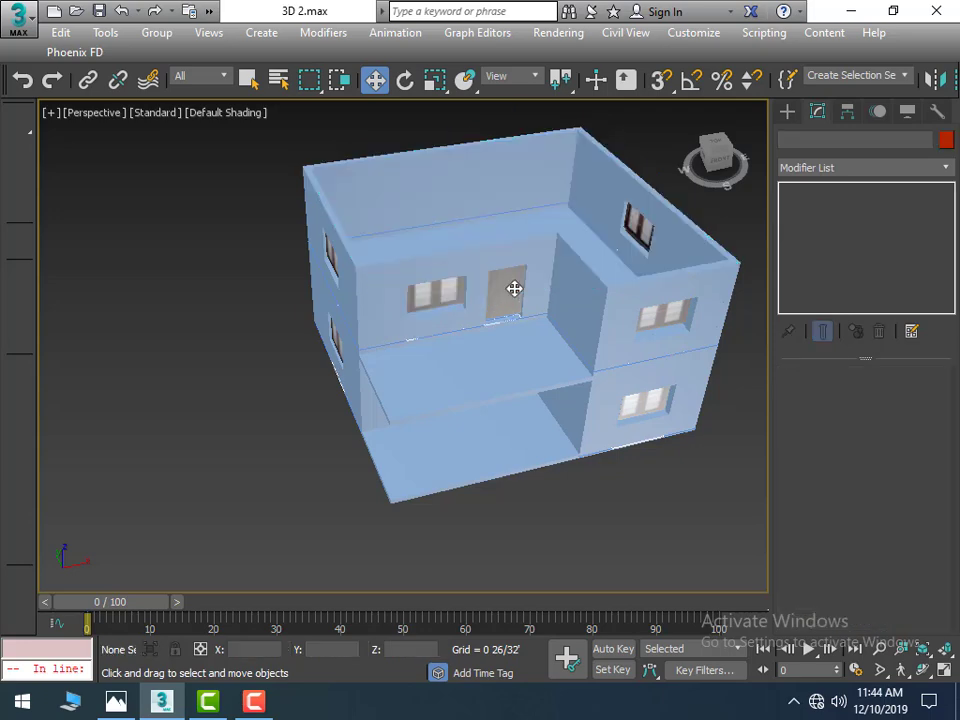
click(471, 403)
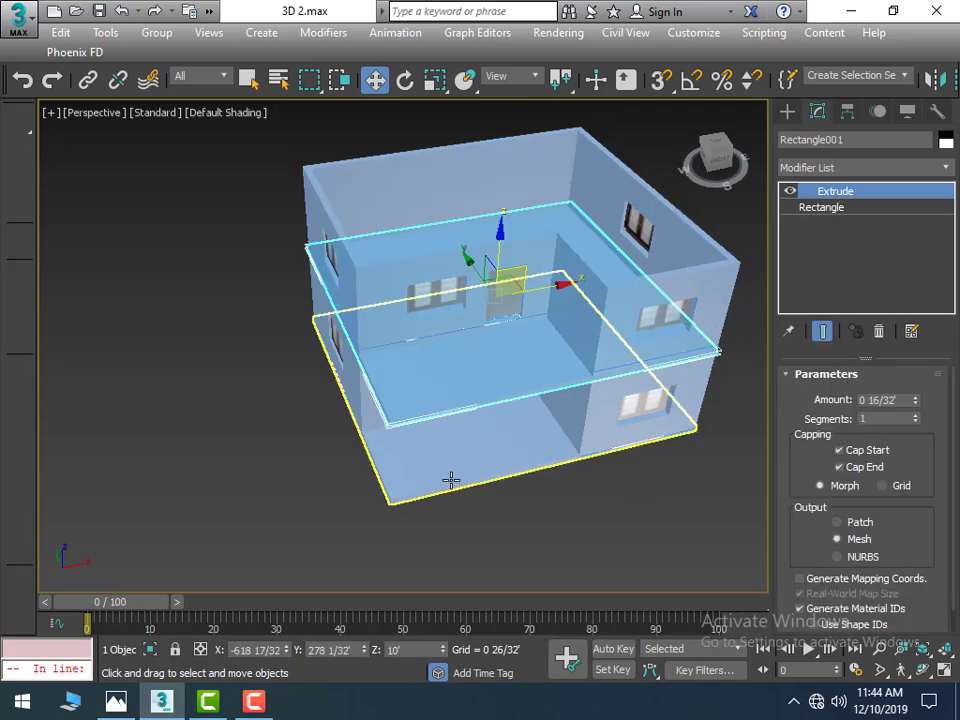
key(Delete)
scroll(362, 510, down, 3)
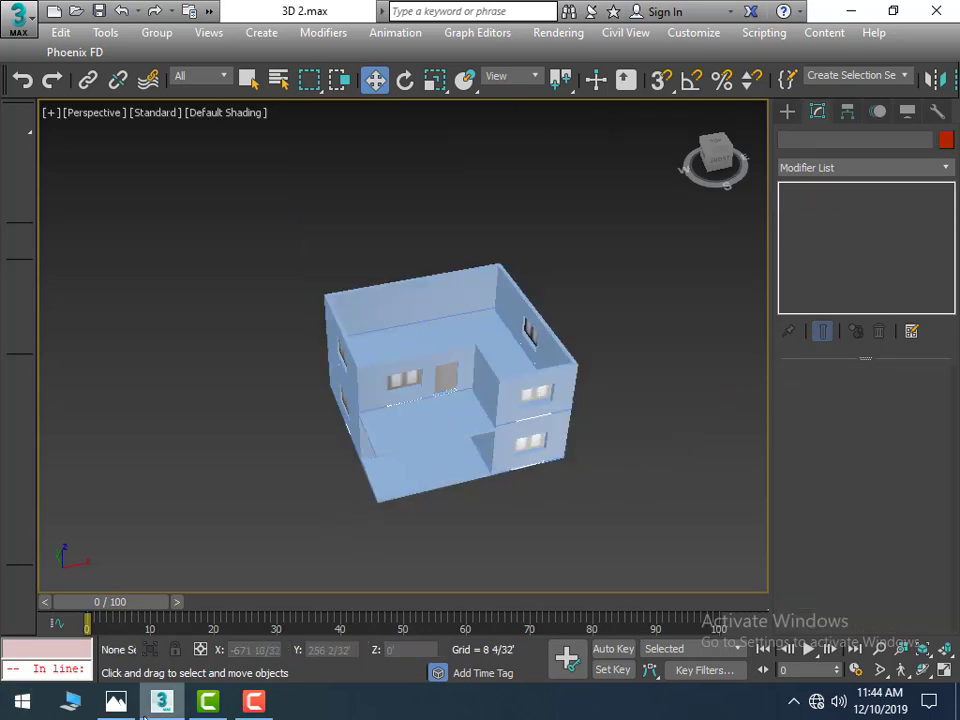
click(115, 701)
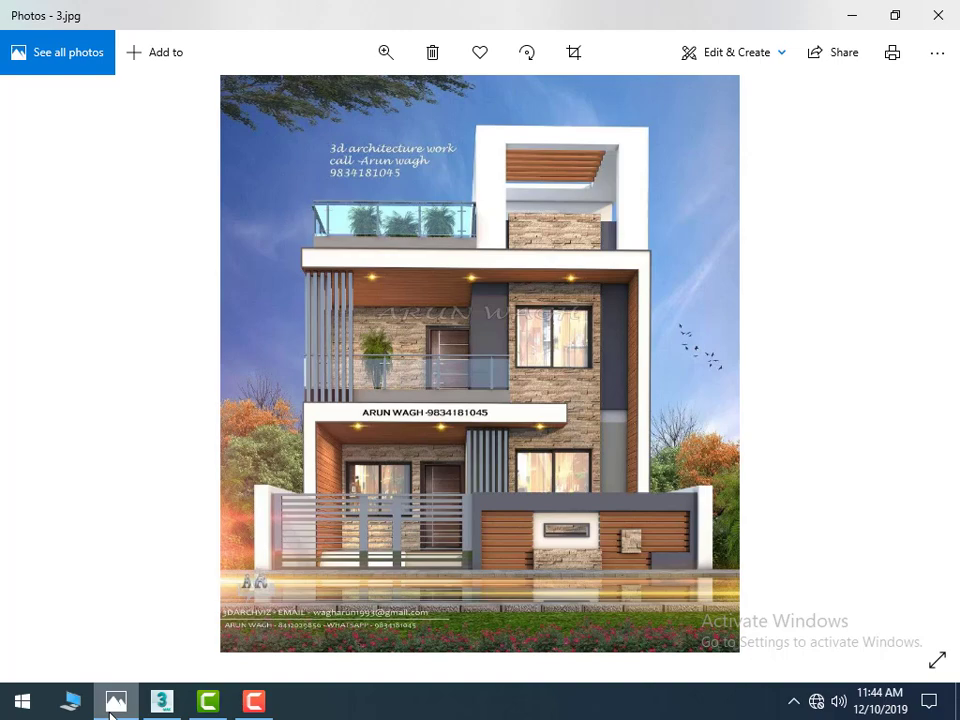
click(115, 701)
scroll(540, 336, up, 2)
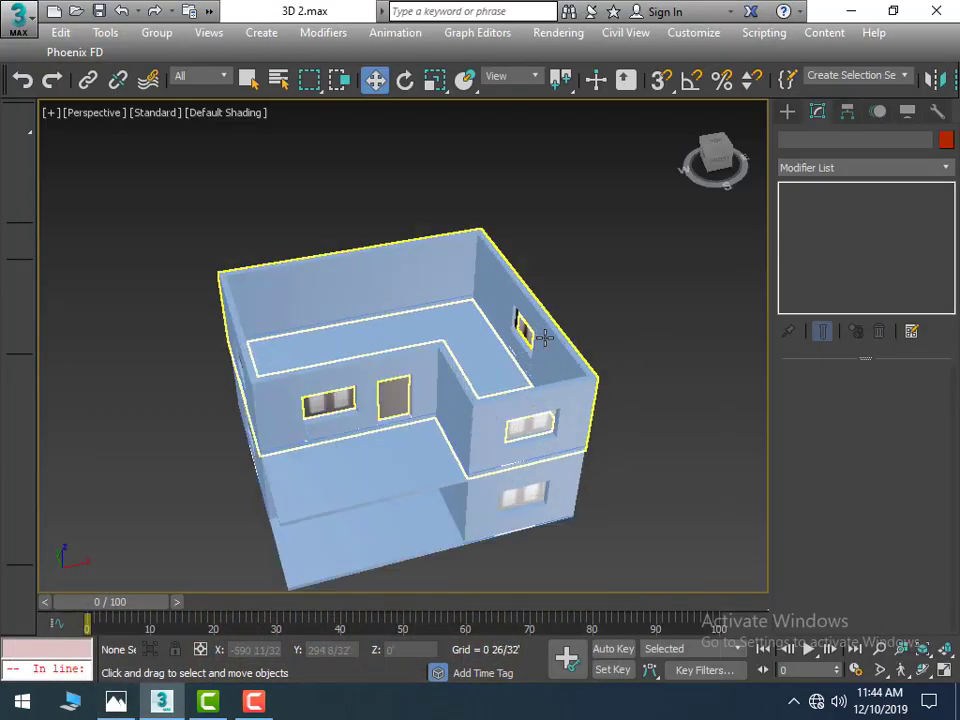
key(super+d)
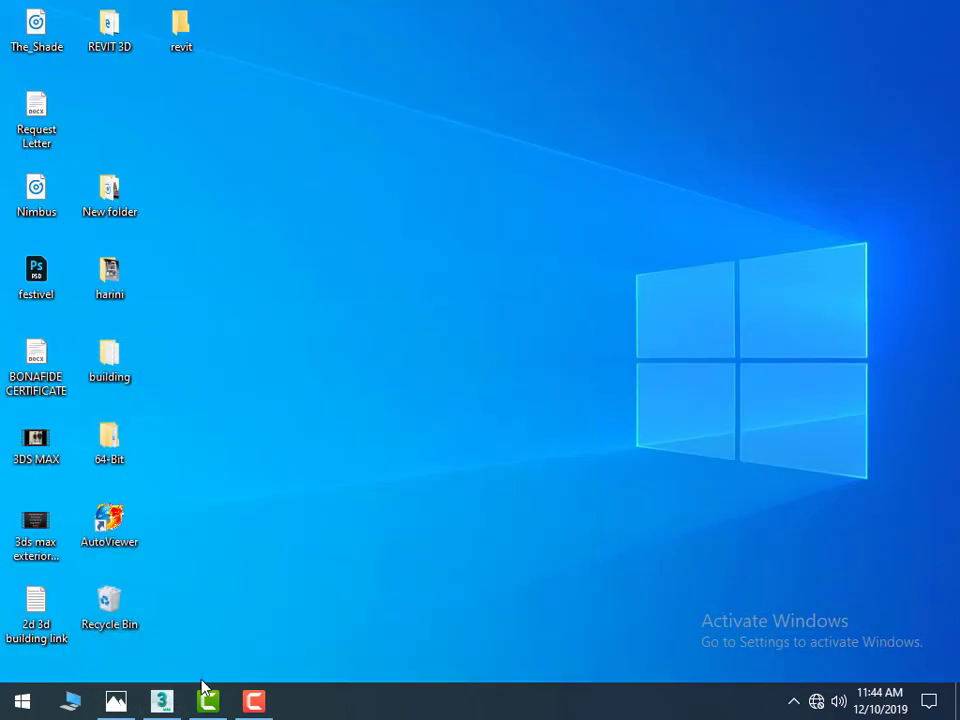
click(115, 701)
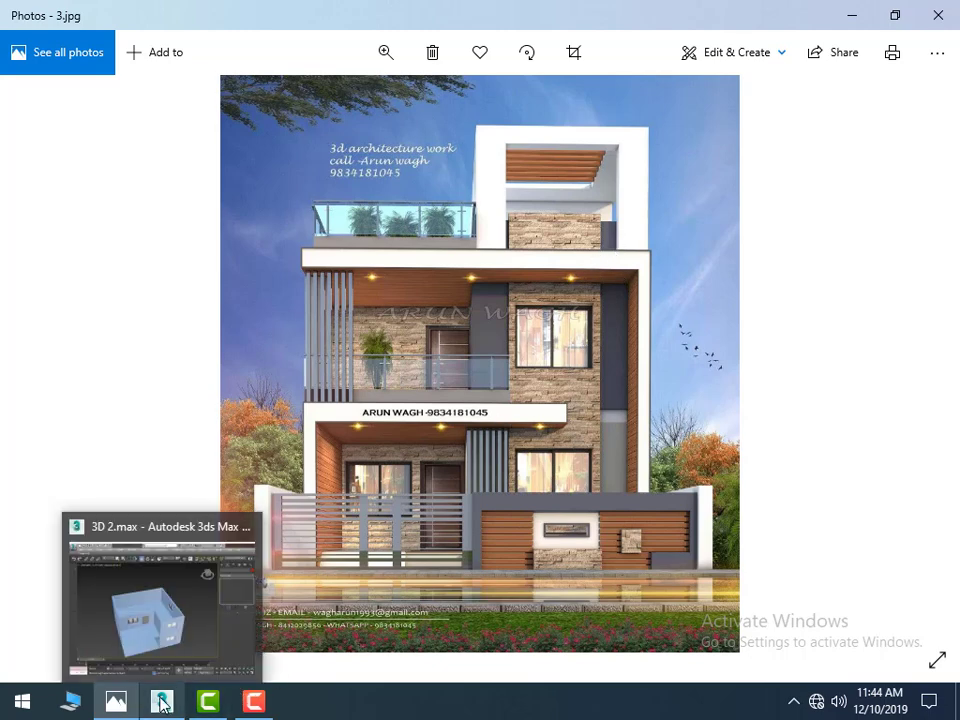
mouse_move(162, 701)
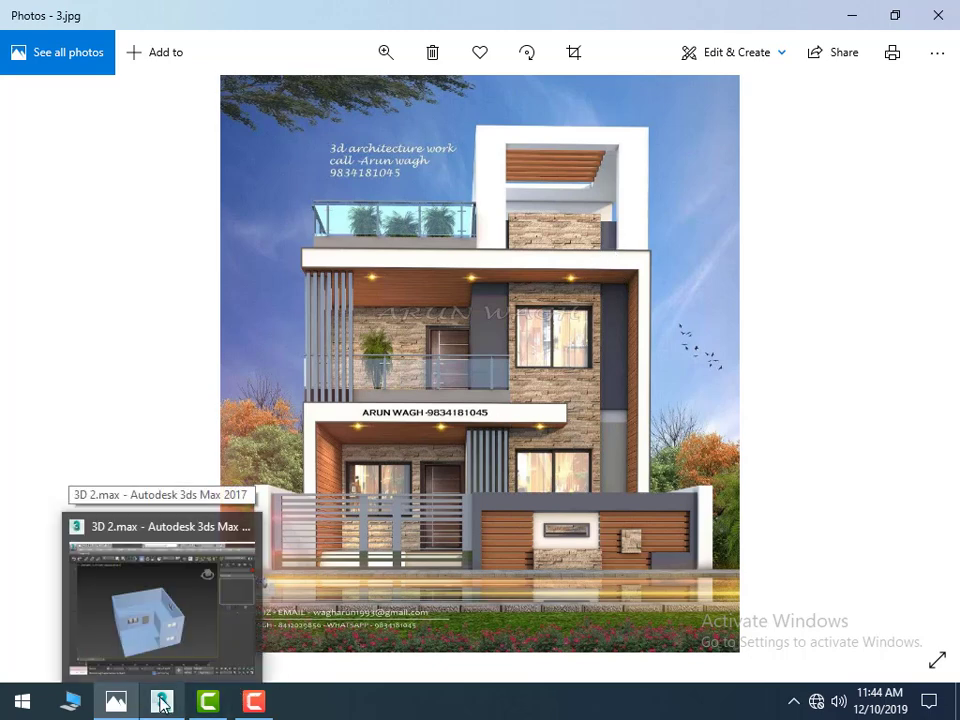
click(162, 703)
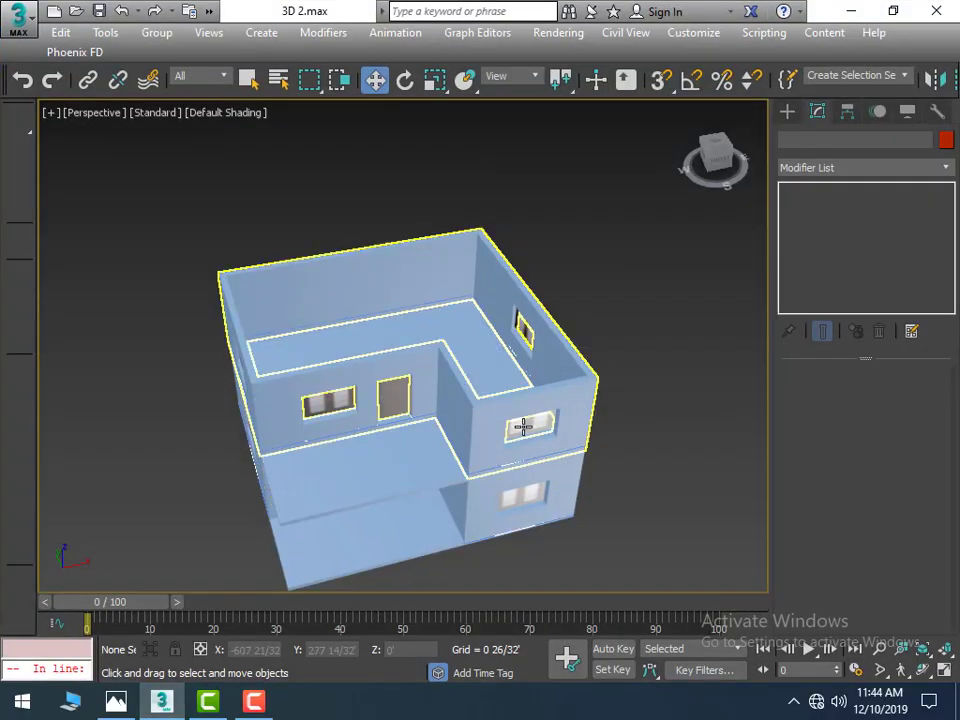
Step: Select the upper-floor wall object Box017 in the Modify panel
scroll(580, 398, up, 3)
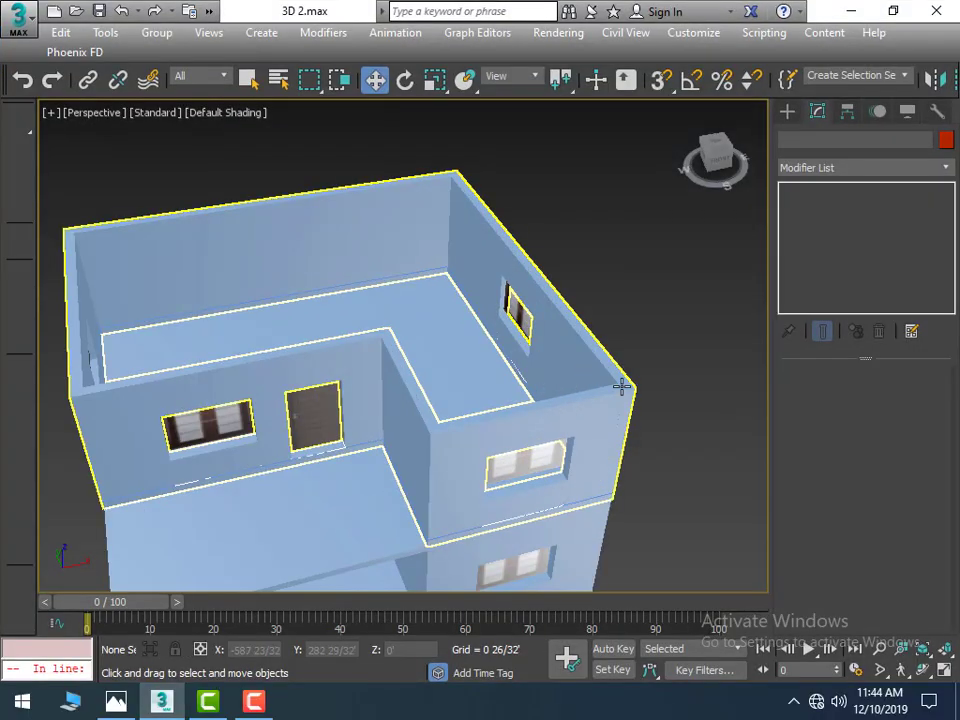
mouse_move(621, 386)
alt+middle_down()
mouse_move(613, 416)
mouse_move(621, 364)
mouse_move(611, 410)
mouse_move(600, 381)
mouse_move(594, 426)
alt+middle_up()
mouse_move(606, 364)
alt+middle_down()
mouse_move(602, 398)
mouse_move(593, 394)
mouse_move(611, 435)
alt+middle_up()
scroll(611, 435, up, 5)
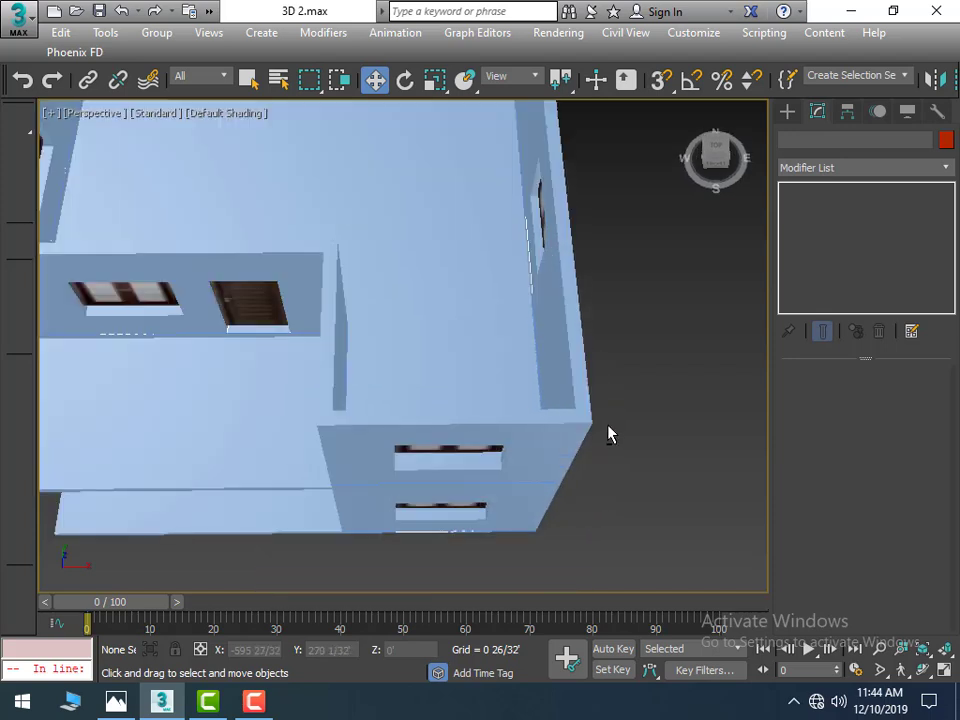
click(371, 422)
click(787, 111)
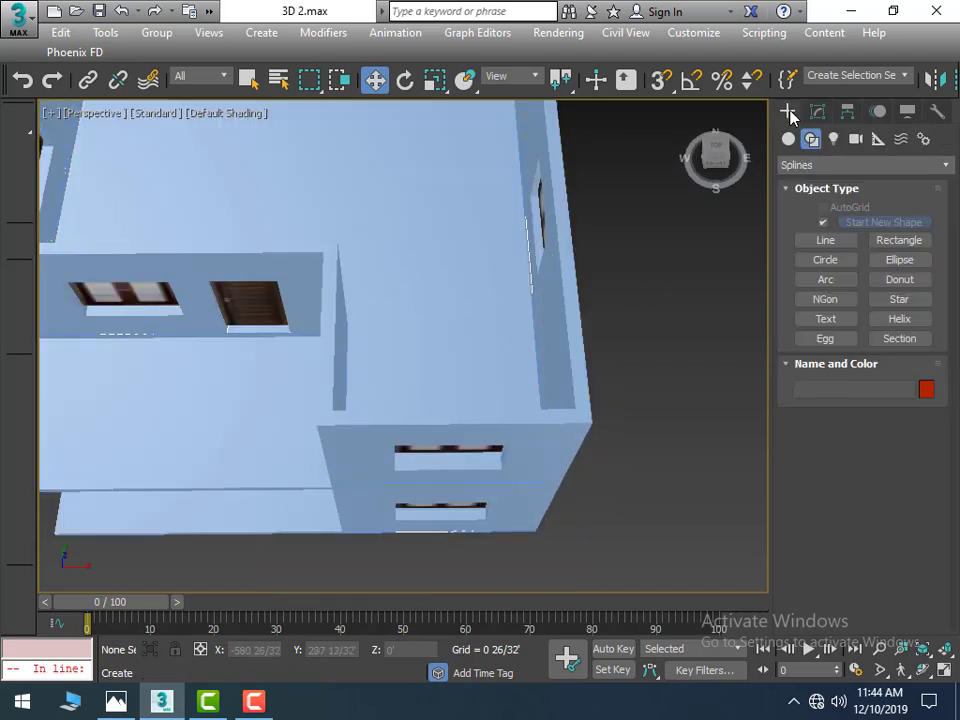
click(395, 441)
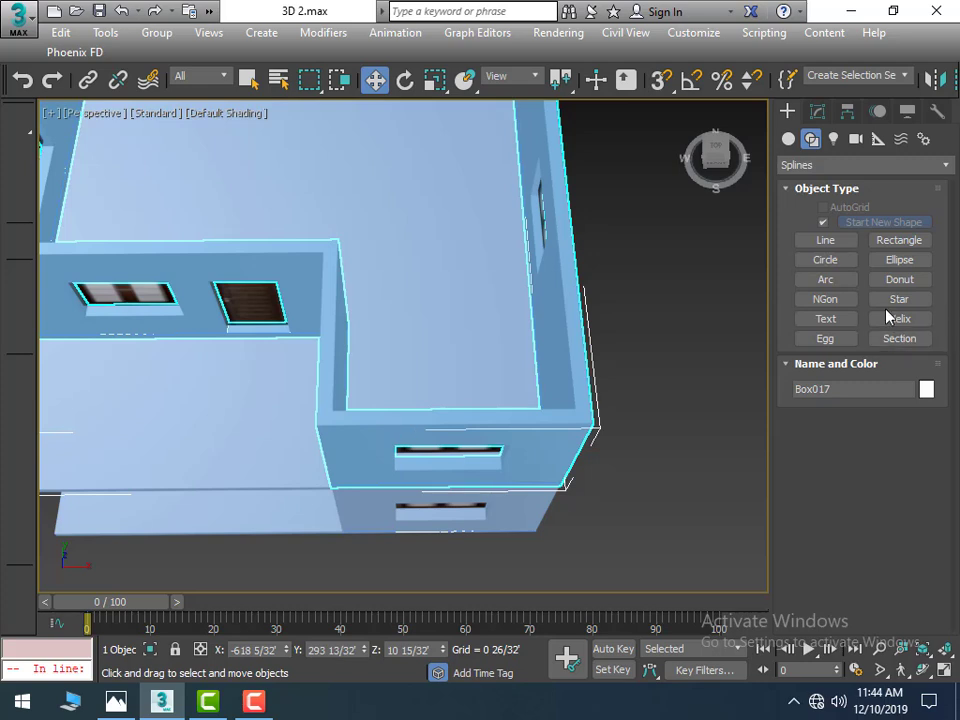
click(818, 112)
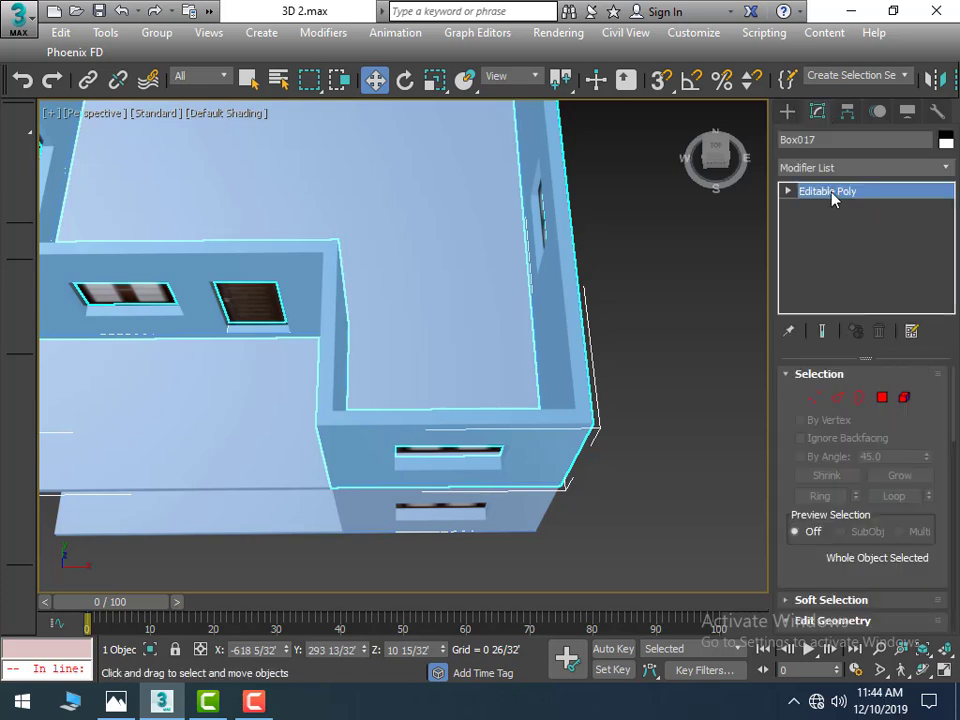
Step: Pick the five wall-top polygons around Box017's right corner
click(884, 398)
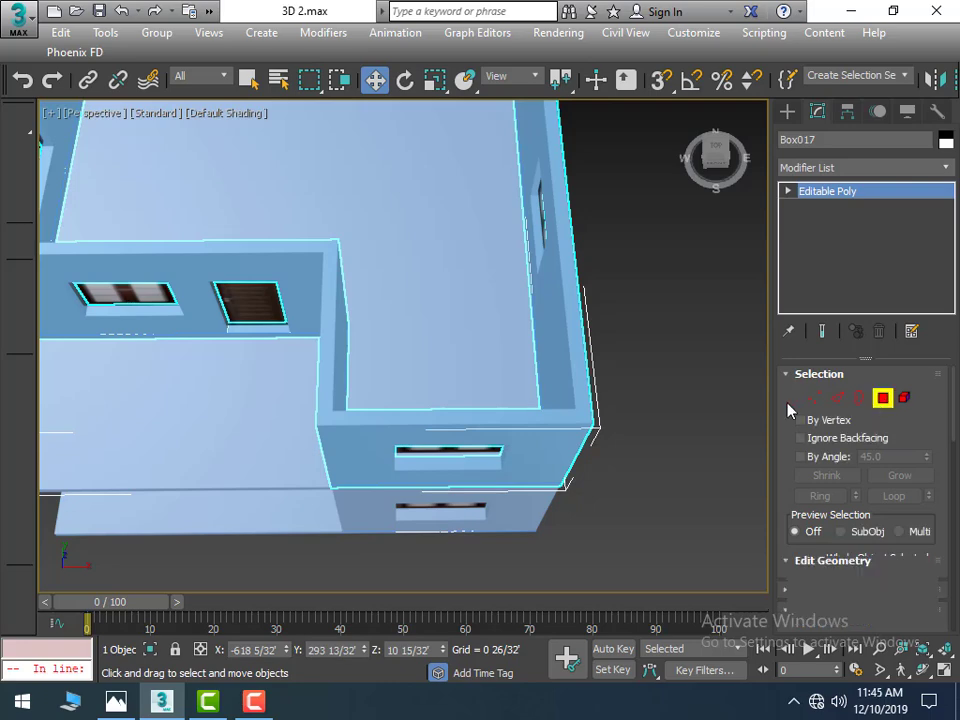
click(471, 421)
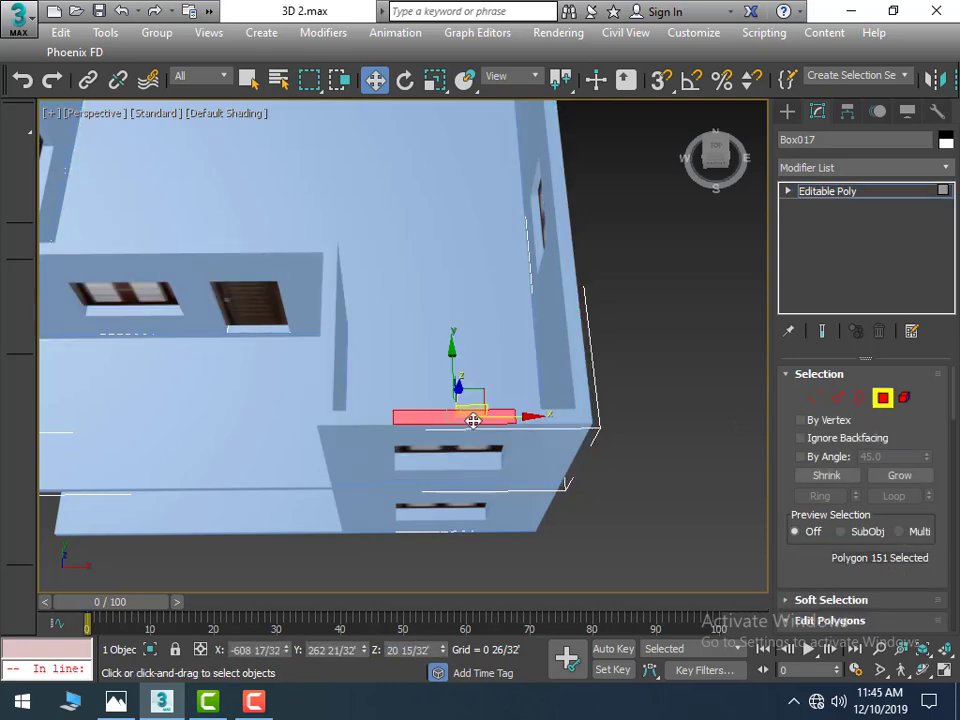
ctrl+click(561, 418)
ctrl+click(363, 423)
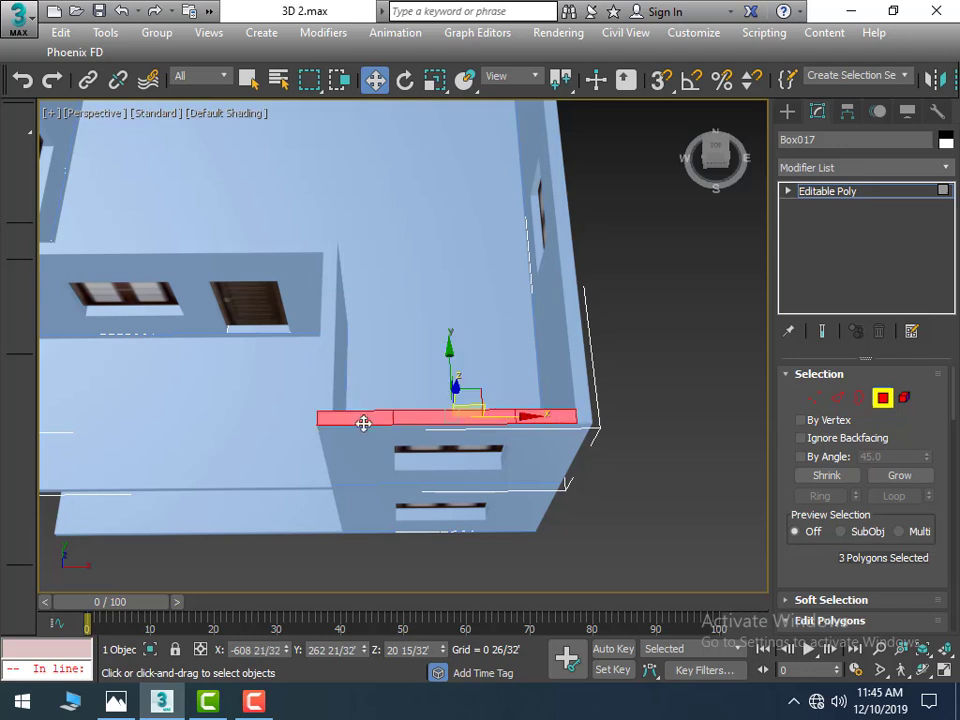
ctrl+click(331, 382)
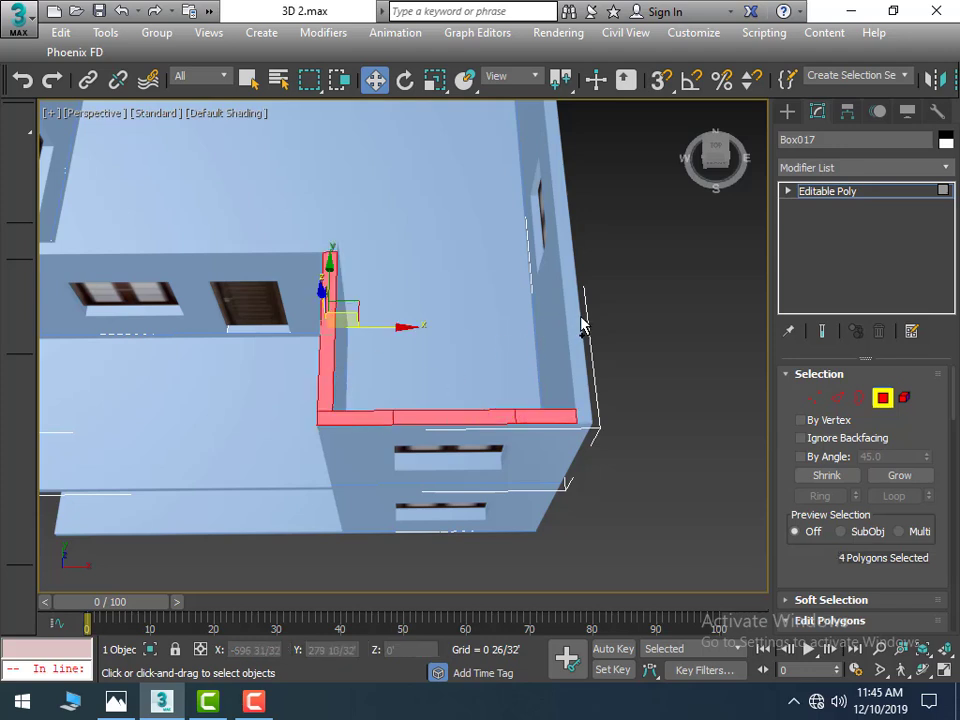
ctrl+click(584, 416)
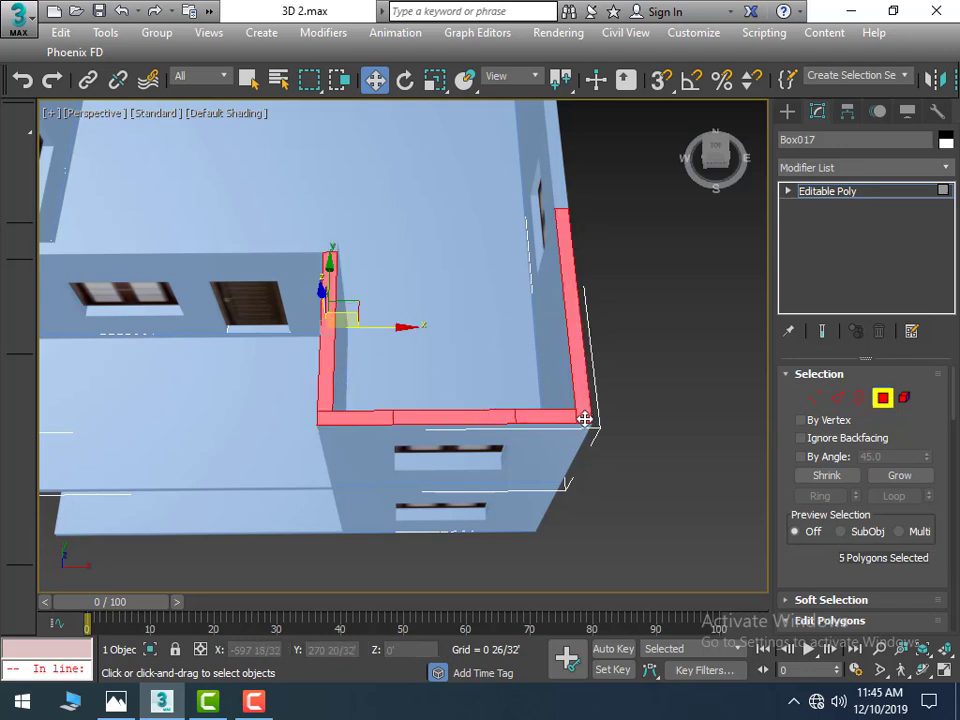
scroll(740, 300, down, 4)
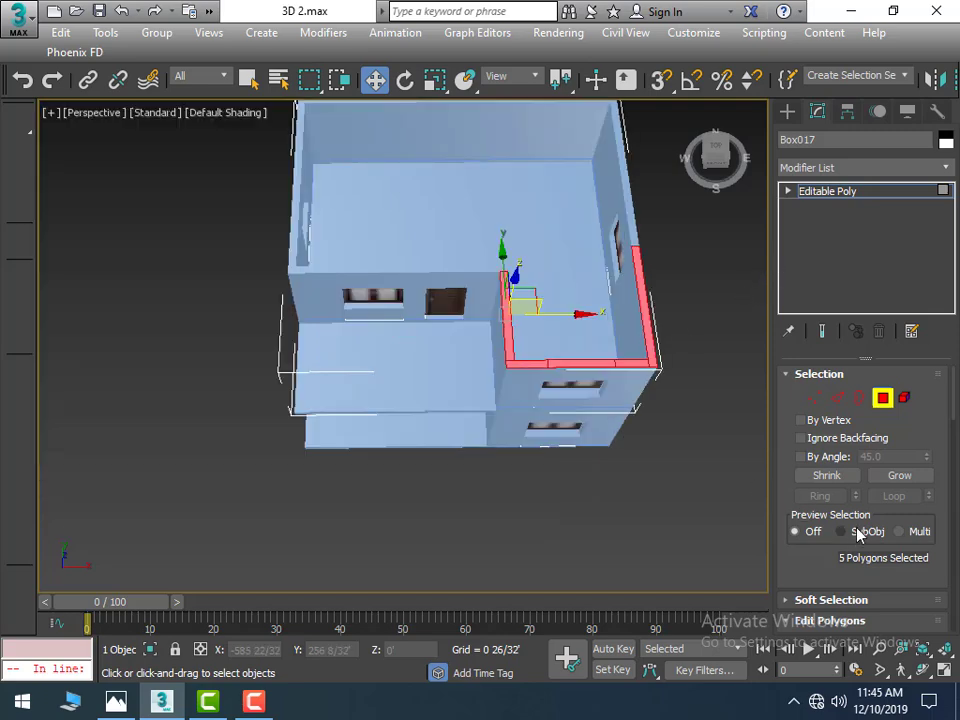
scroll(860, 555, down, 3)
scroll(866, 530, down, 1)
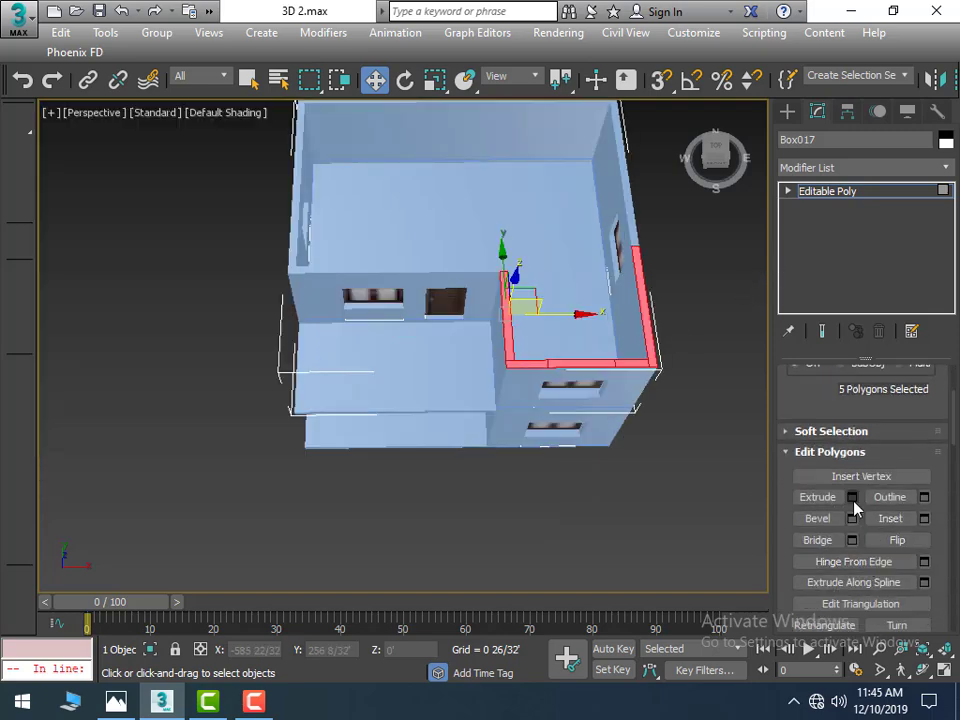
Step: Extrude the selected wall tops upward by 4'
click(851, 497)
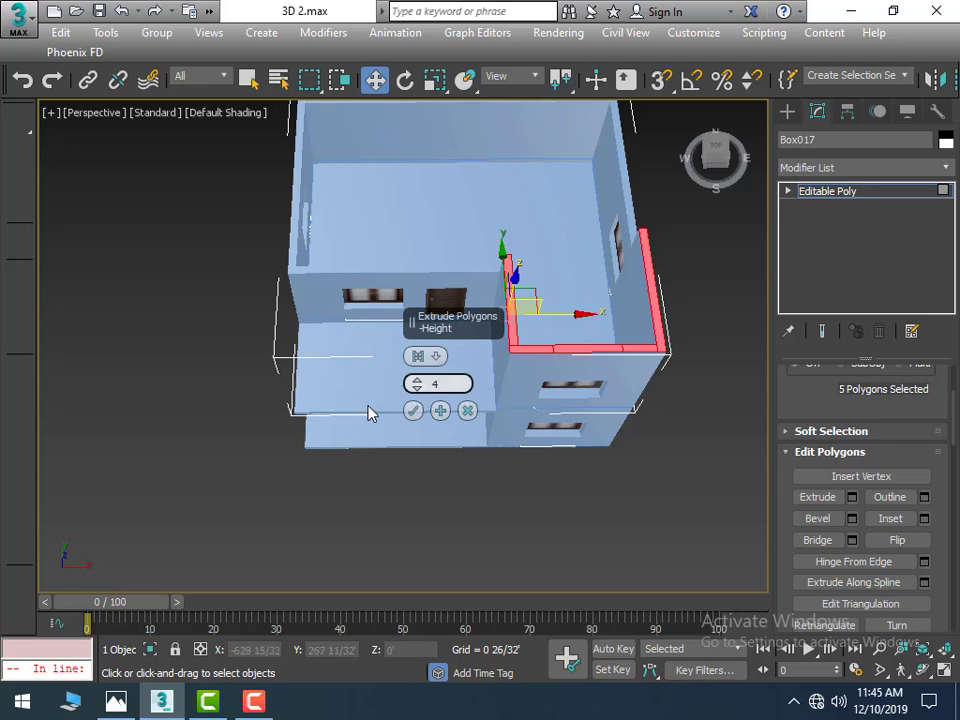
key(Return)
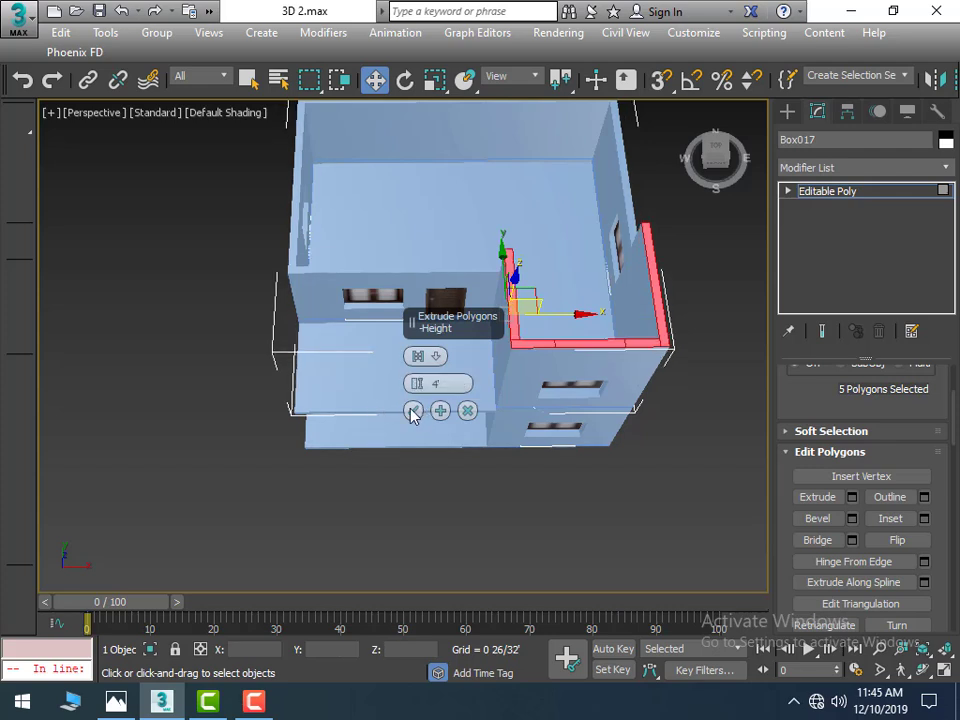
click(411, 412)
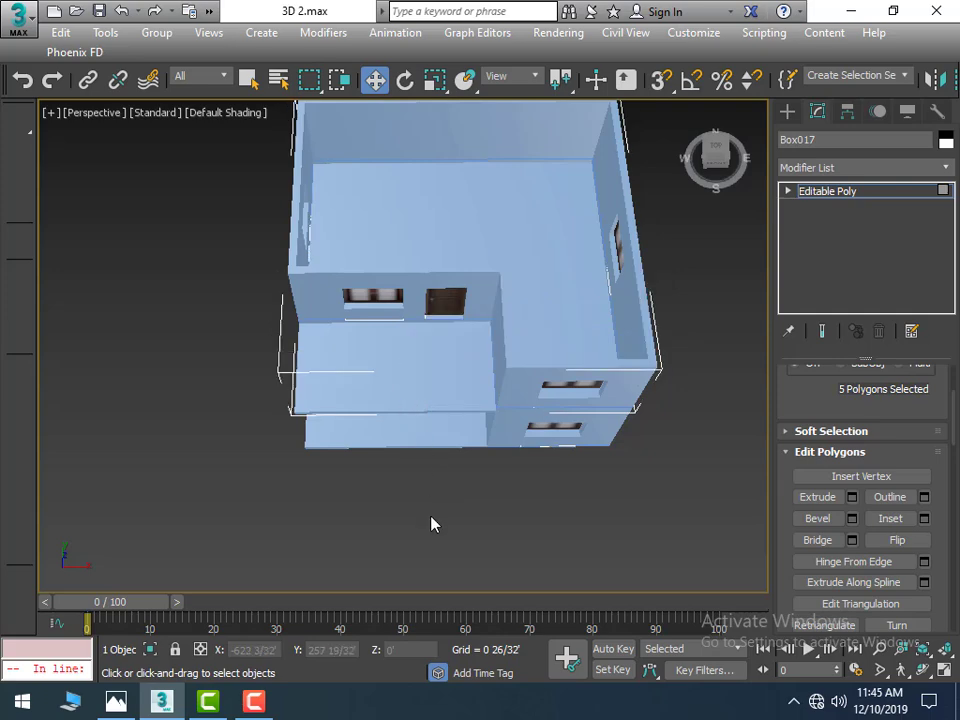
mouse_move(501, 557)
alt+middle_down()
mouse_move(621, 332)
mouse_move(652, 425)
alt+middle_up()
scroll(621, 332, up, 5)
scroll(664, 347, down, 10)
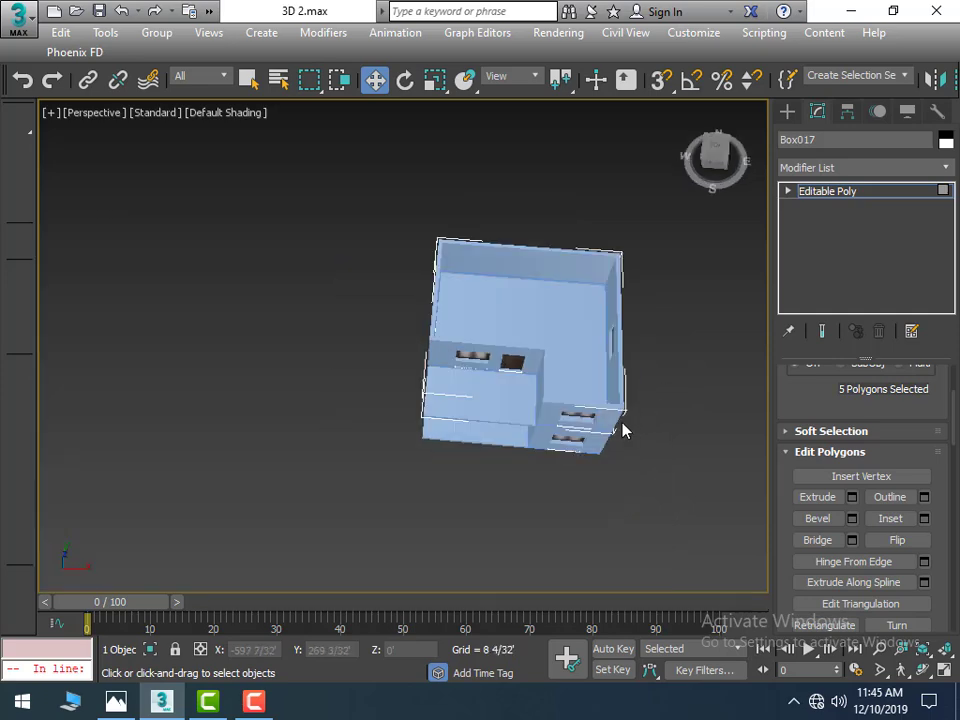
scroll(632, 436, up, 3)
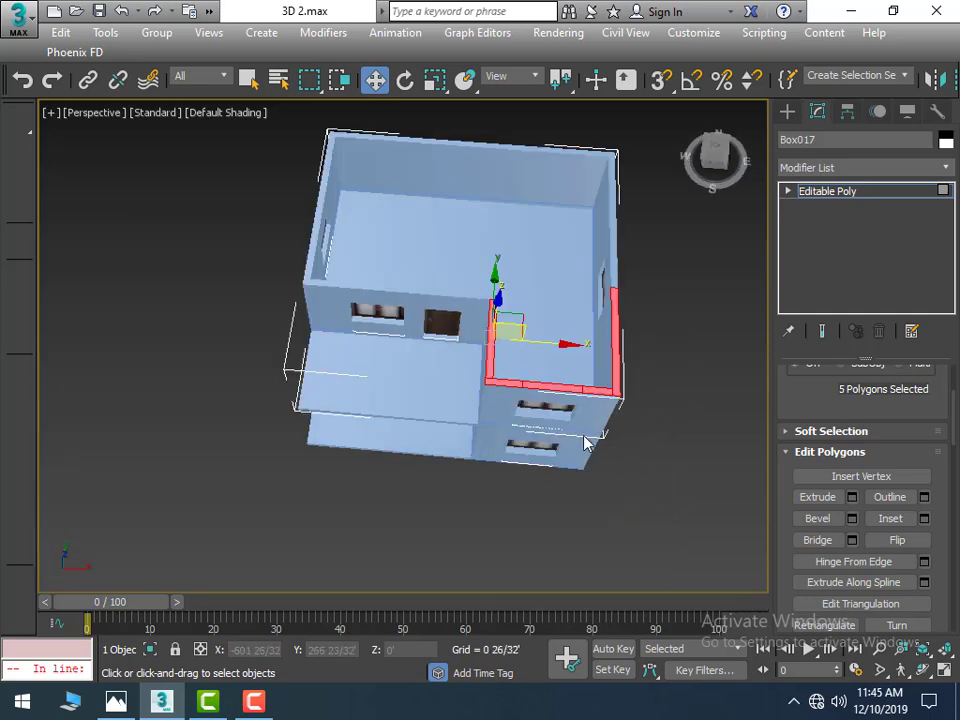
Step: Extrude the wall tops upward a second time
mouse_move(553, 514)
alt+middle_down()
mouse_move(611, 414)
mouse_move(683, 398)
mouse_move(686, 471)
mouse_move(628, 407)
mouse_move(636, 476)
alt+middle_up()
scroll(628, 416, up, 3)
click(855, 498)
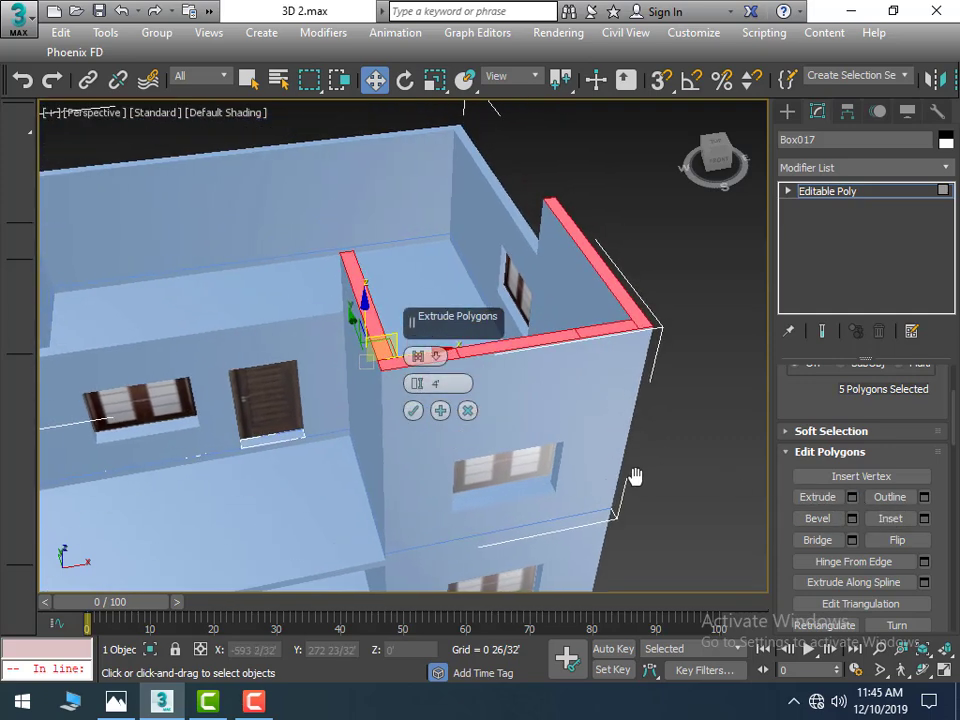
click(413, 411)
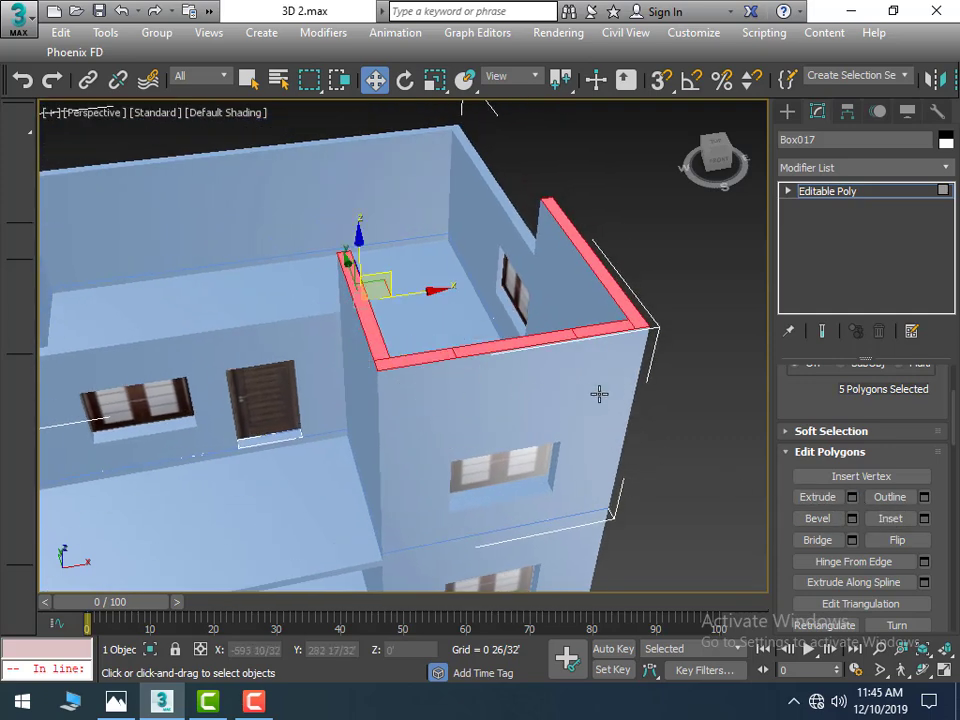
mouse_move(674, 385)
alt+middle_down()
mouse_move(671, 435)
mouse_move(553, 396)
mouse_move(594, 396)
alt+middle_up()
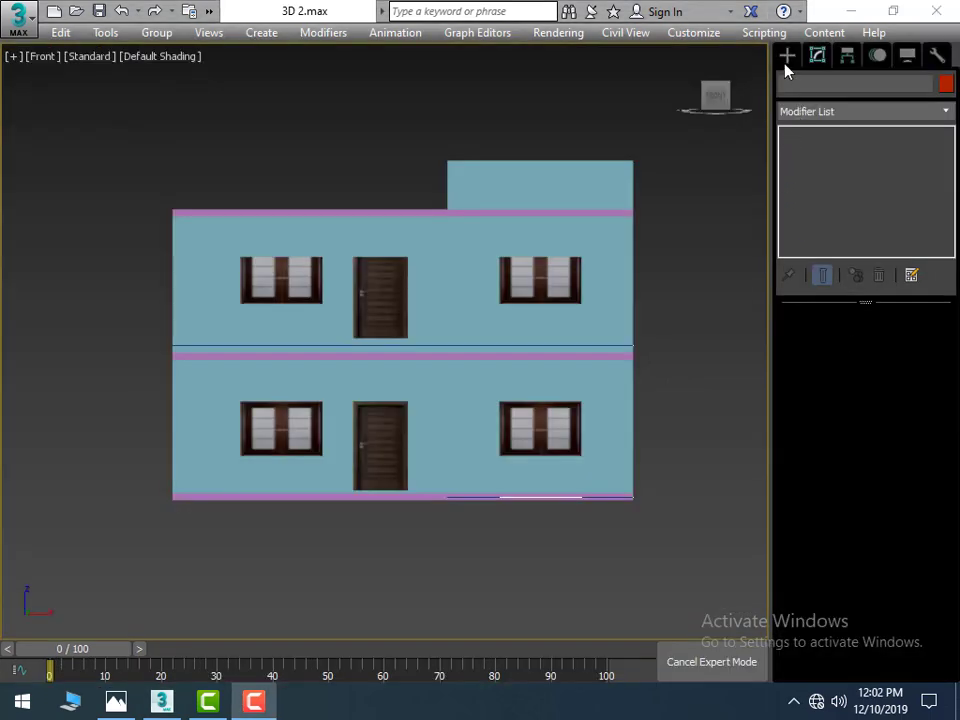
Step: Draw a tall rectangle over the right facade and rectangles around the upper and lower right windows
click(786, 62)
click(905, 185)
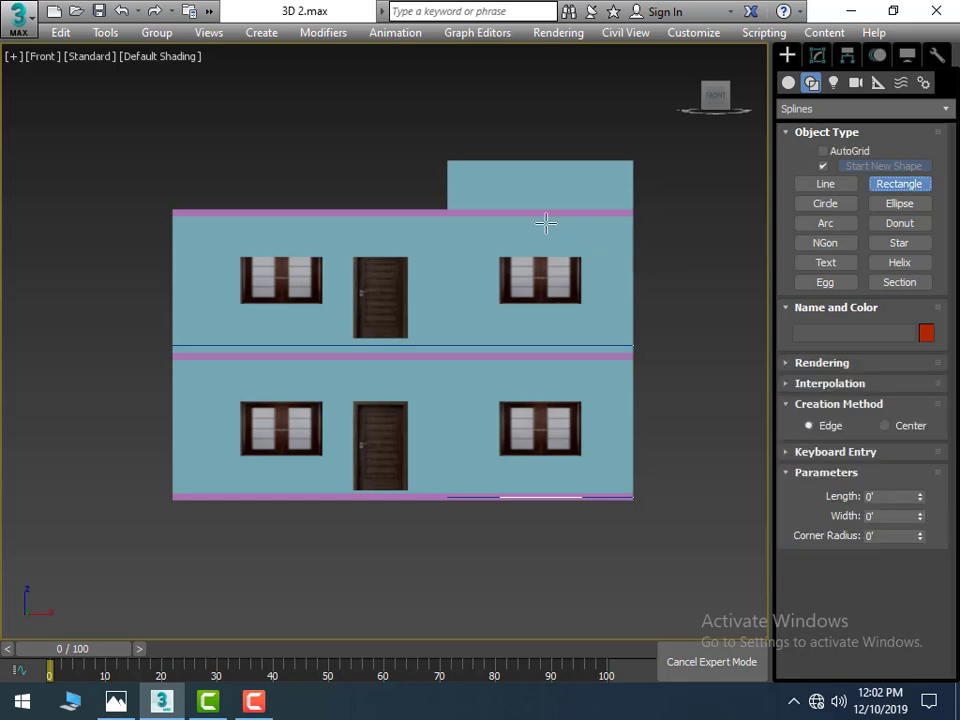
drag(478, 160, 607, 492)
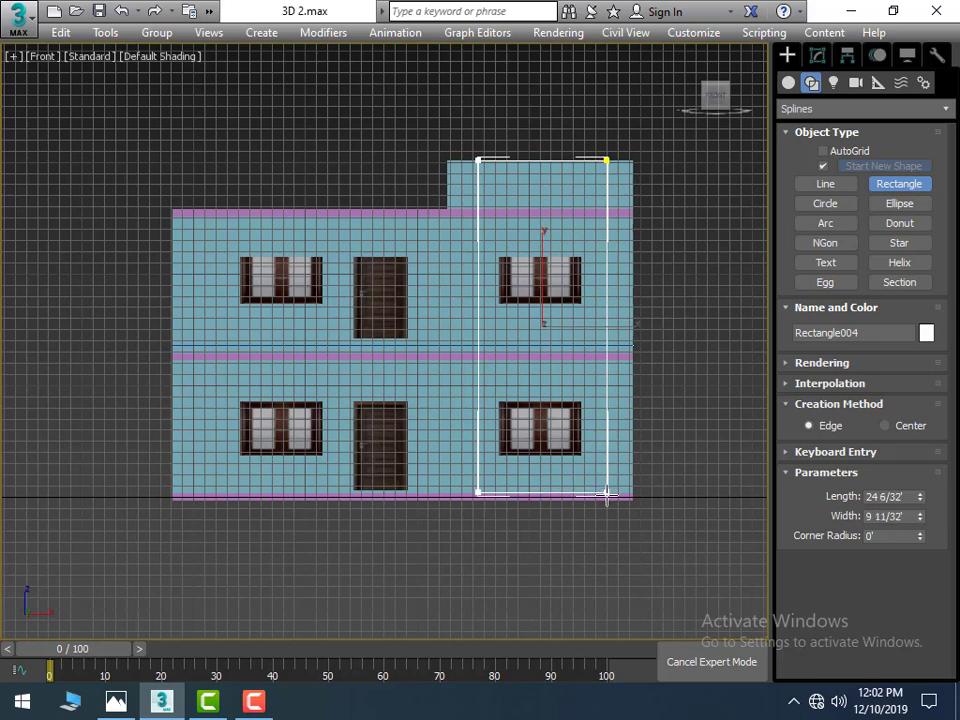
drag(606, 492, 607, 498)
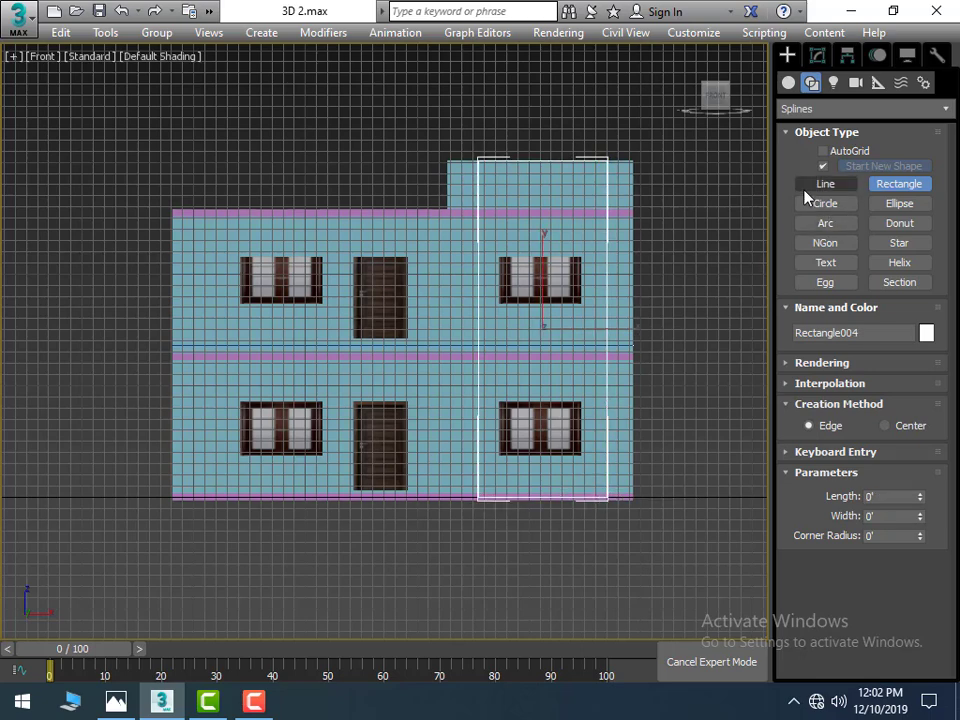
scroll(580, 270, up, 2)
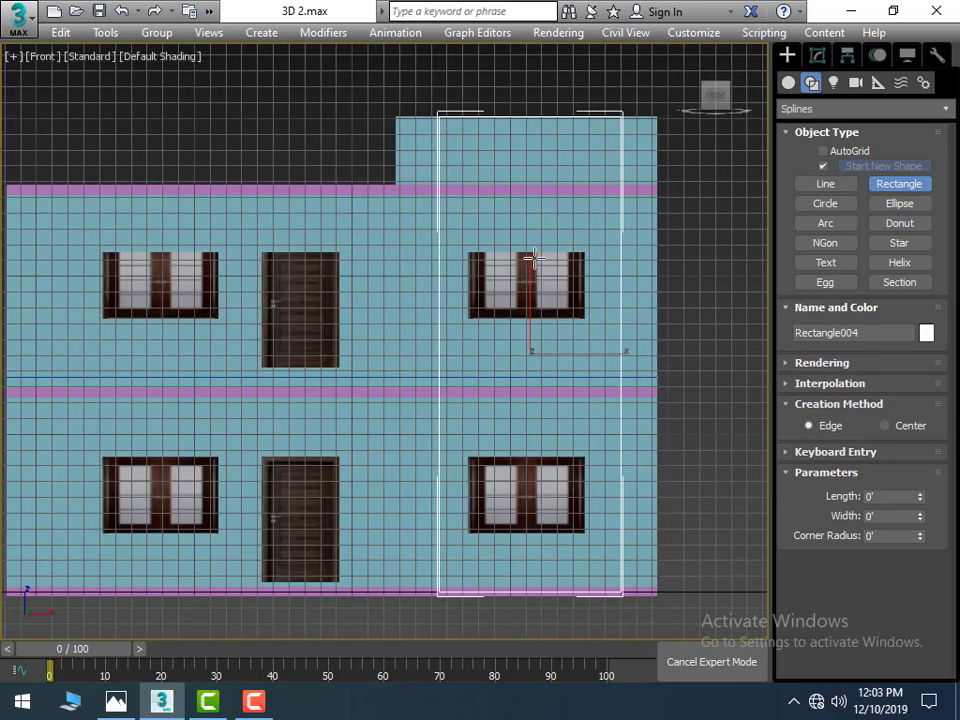
drag(466, 245, 590, 322)
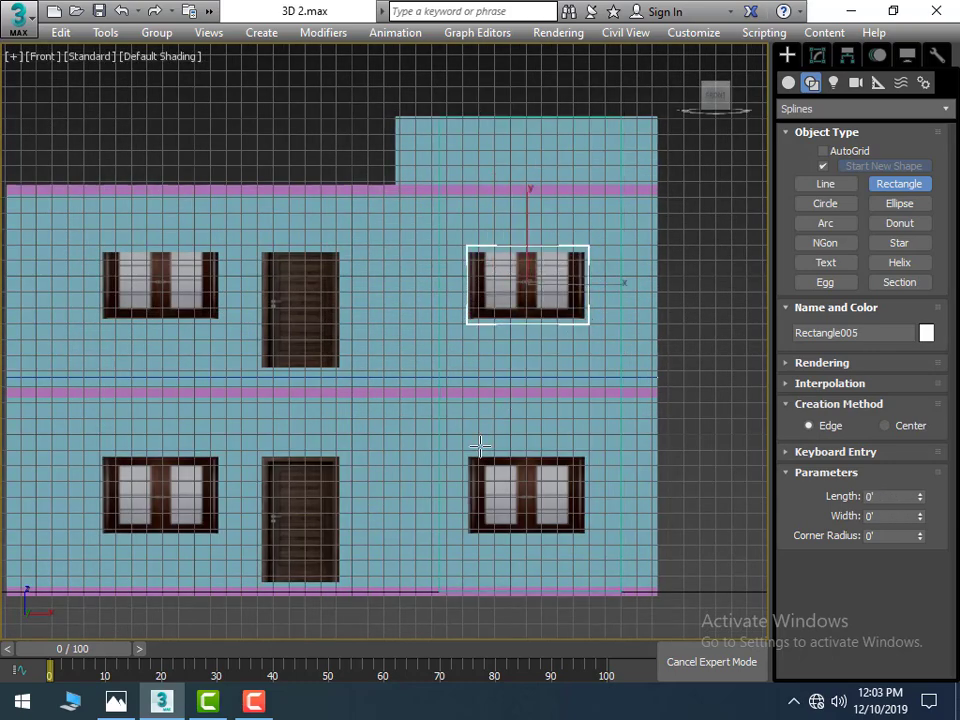
drag(464, 450, 591, 540)
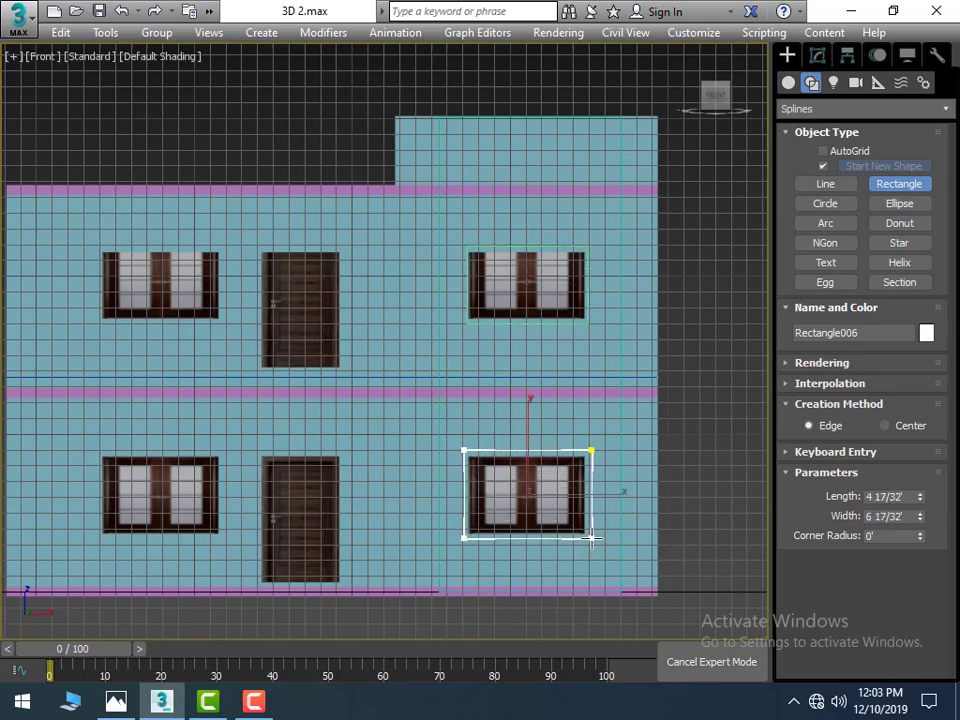
drag(591, 540, 591, 540)
right_click(587, 538)
Step: Convert the rectangle to an Editable Spline and attach the window and wall rectangles to it
right_click(587, 540)
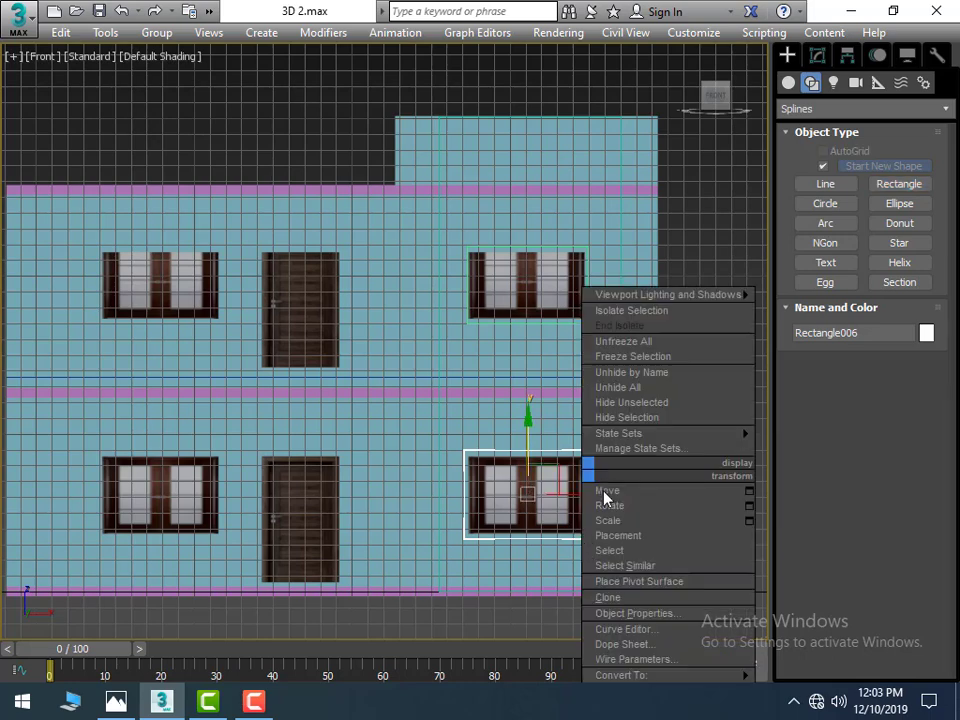
mouse_move(622, 675)
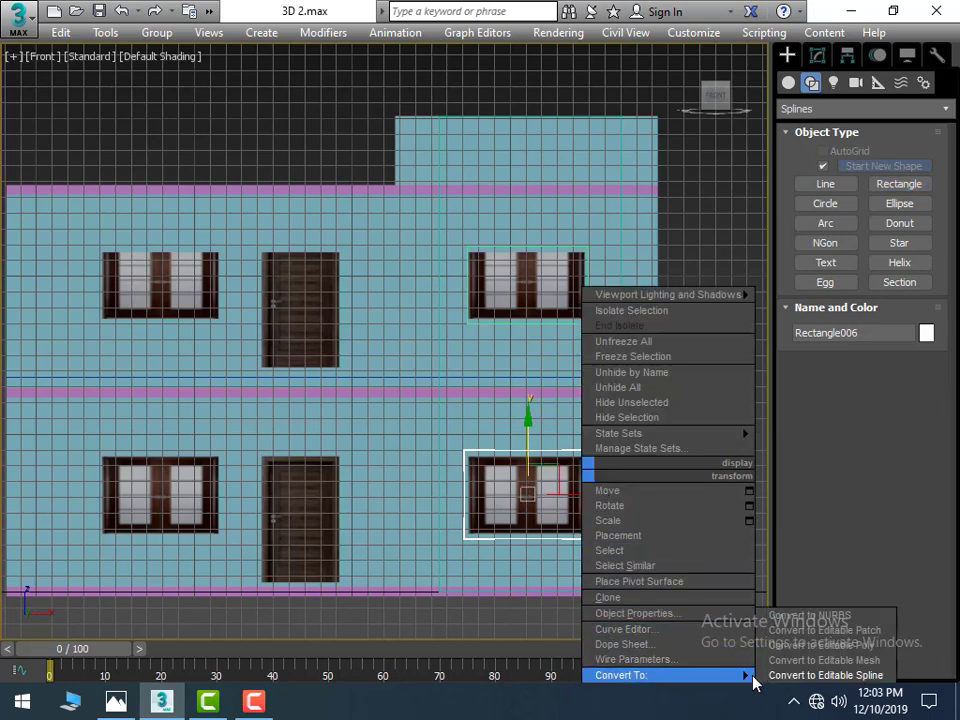
click(790, 675)
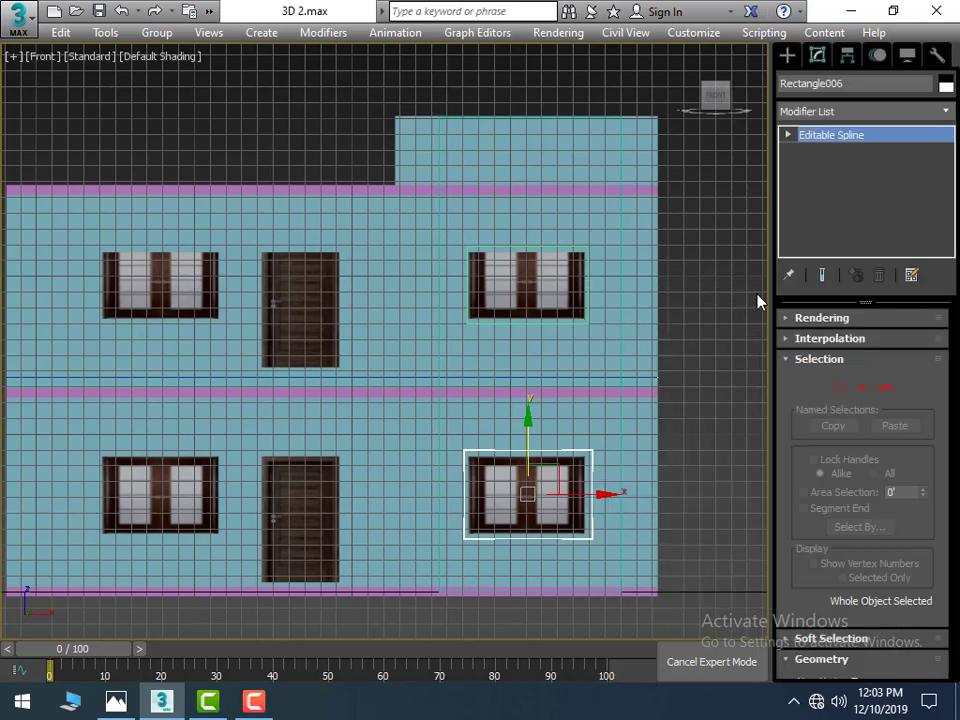
right_click(510, 467)
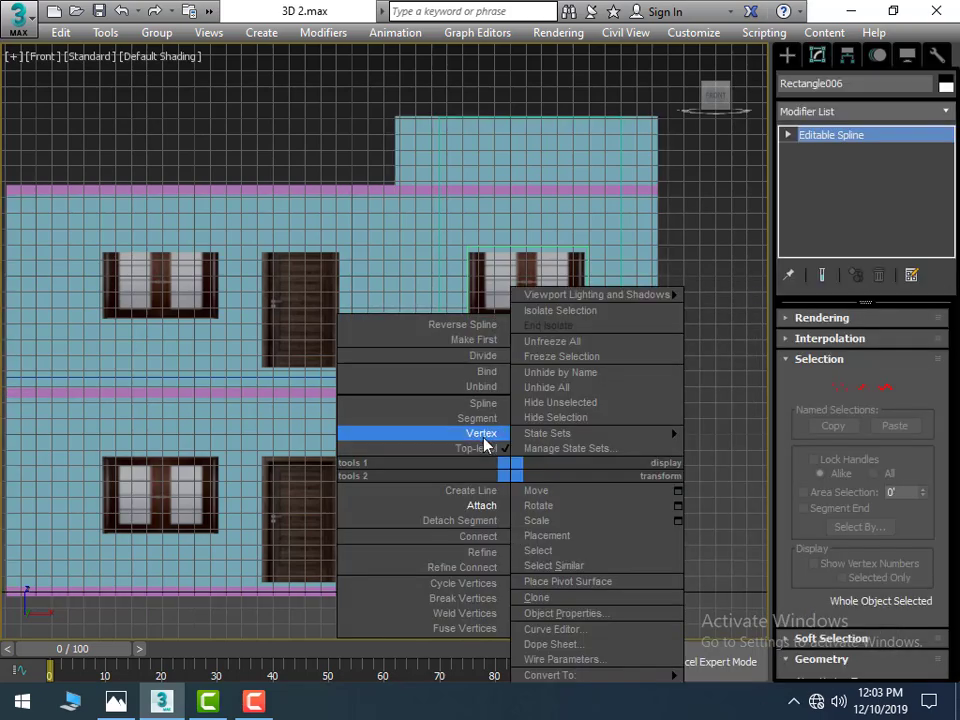
click(478, 506)
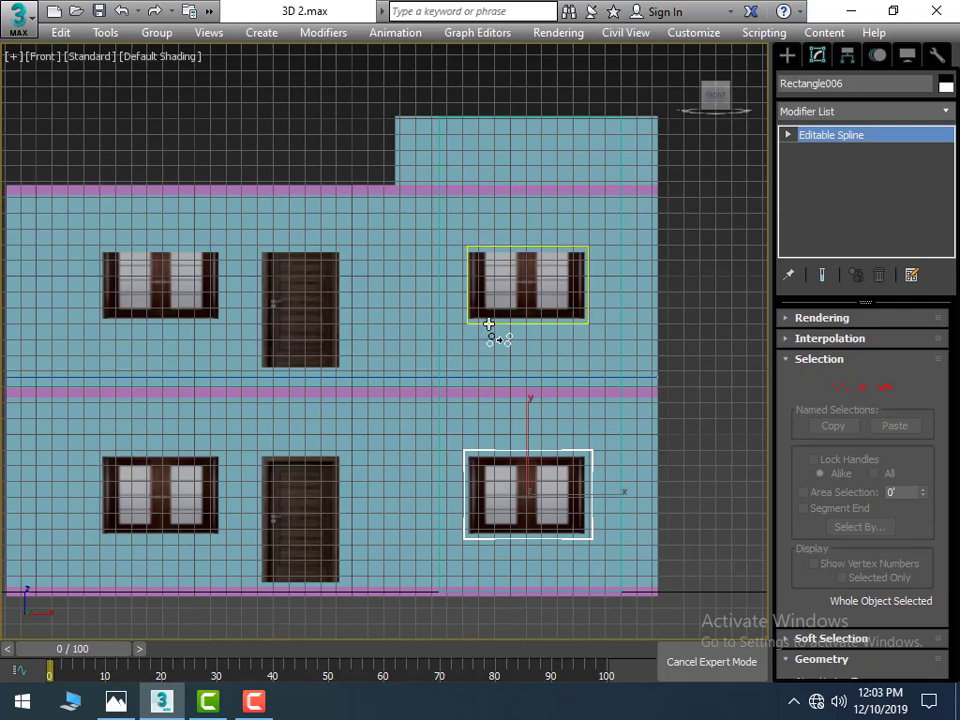
click(489, 326)
click(452, 334)
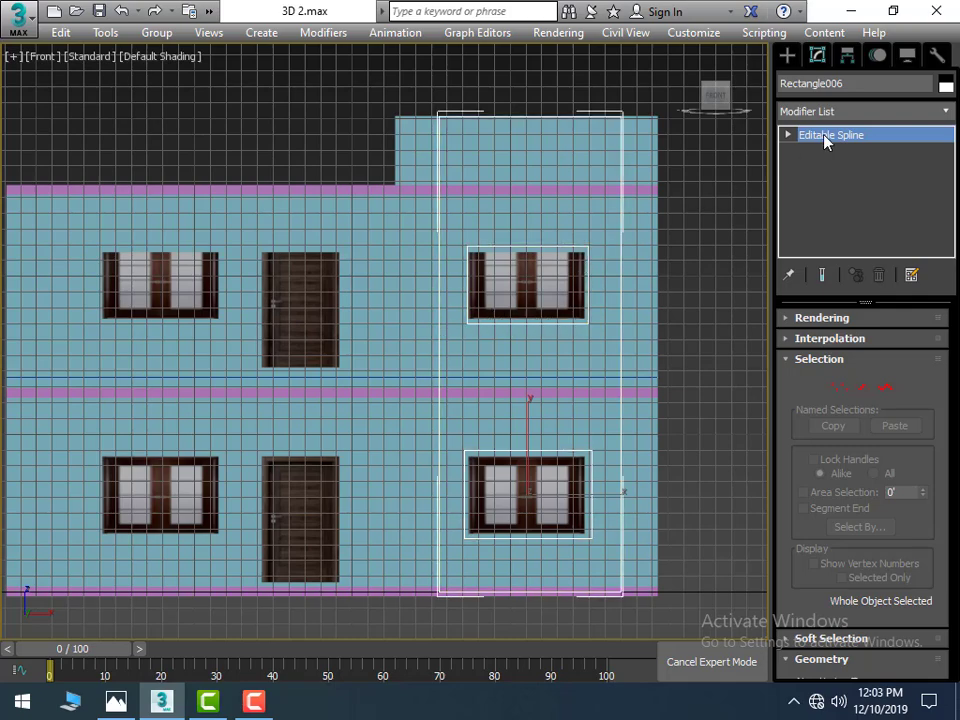
Step: Add an Extrude modifier to the combined shape with Amount 1
click(943, 117)
text(e)
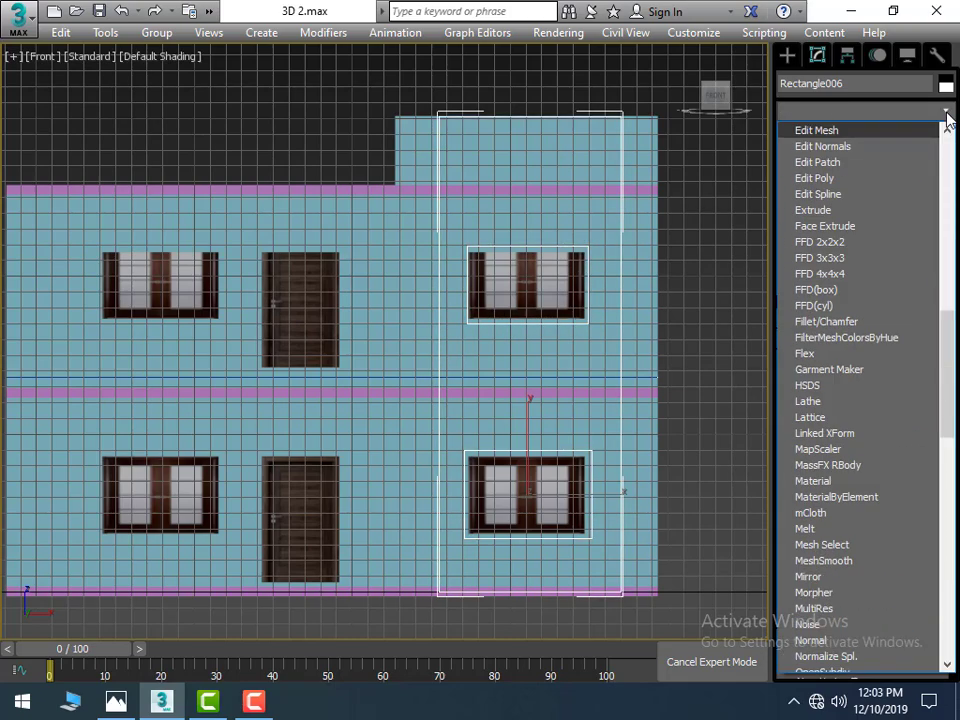
text(xtrude)
click(883, 139)
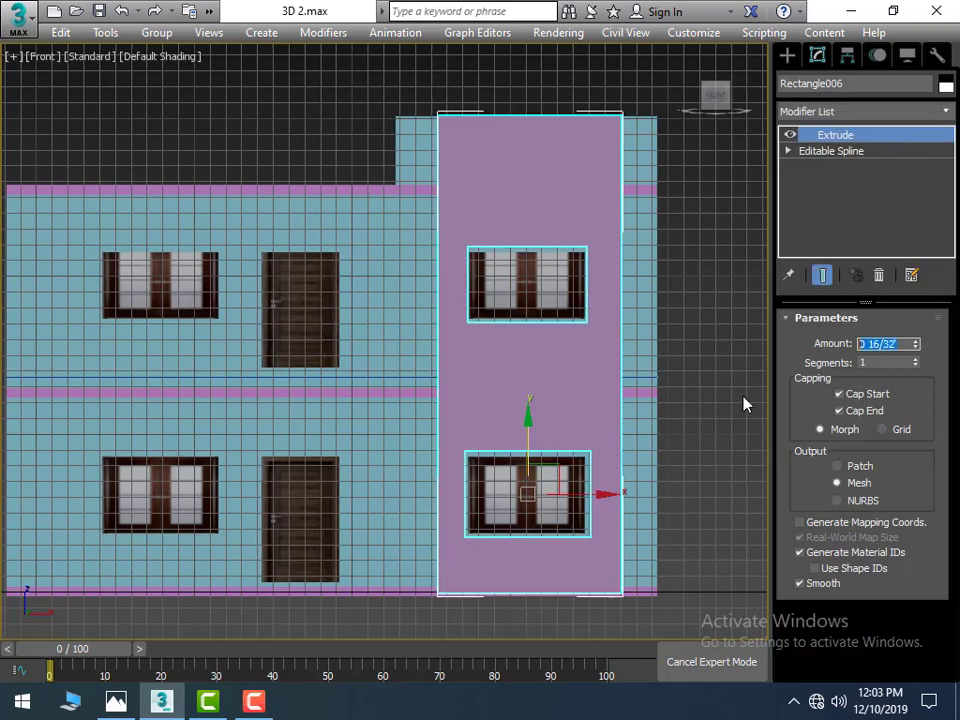
text(1)
scroll(490, 287, down, 5)
Step: Move the extruded panel next to the house, checking it in Top view
mouse_move(356, 439)
alt+middle_down()
mouse_move(400, 444)
mouse_move(435, 476)
alt+middle_up()
scroll(409, 399, down, 5)
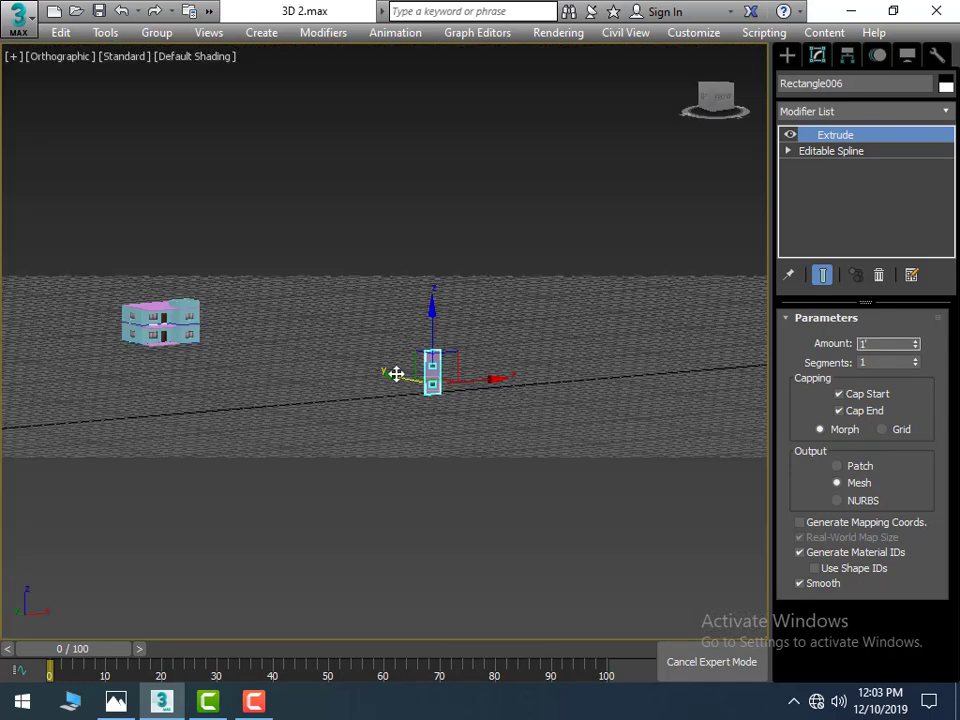
drag(396, 373, 204, 289)
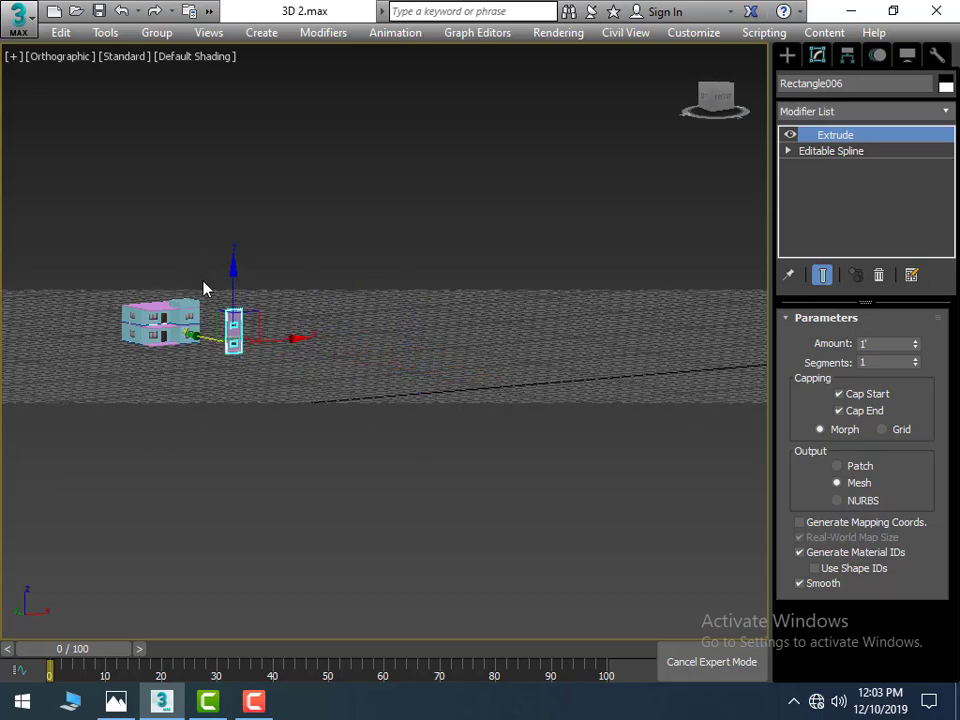
key(t)
scroll(275, 305, down, 3)
scroll(305, 340, down, 3)
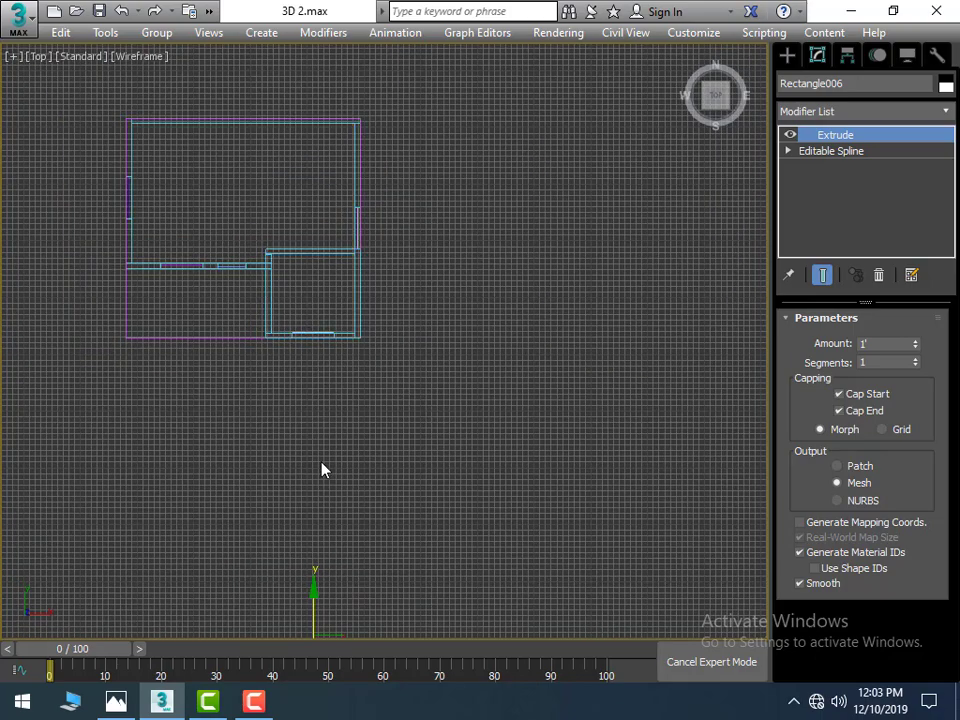
scroll(322, 470, down, 5)
scroll(320, 510, up, 3)
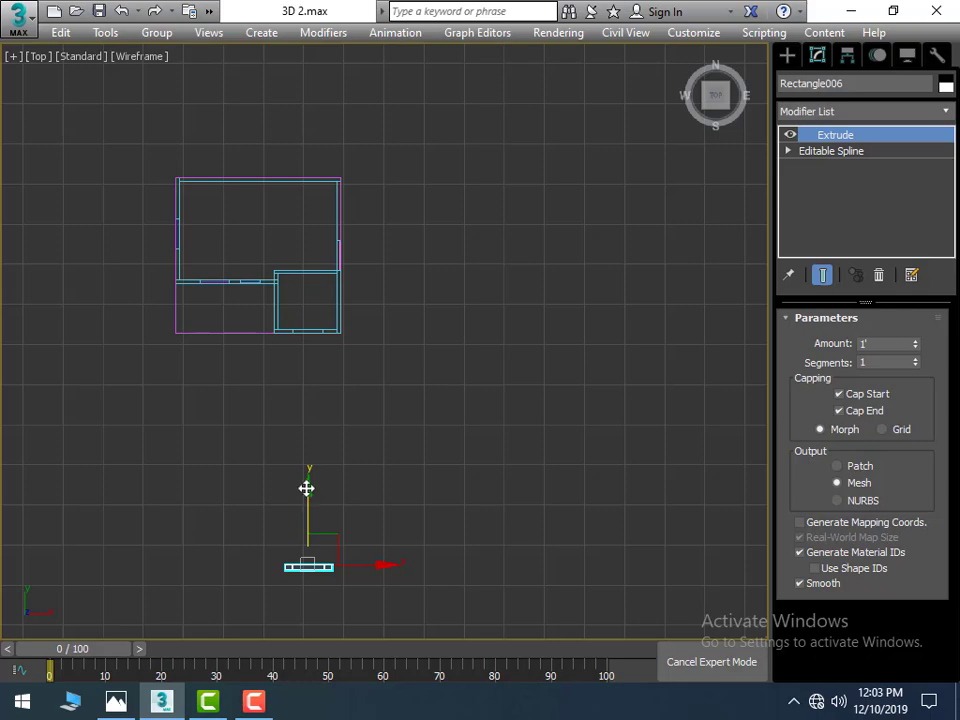
Step: Align the panel with the house's front corner, flush with the facade
drag(306, 488, 319, 256)
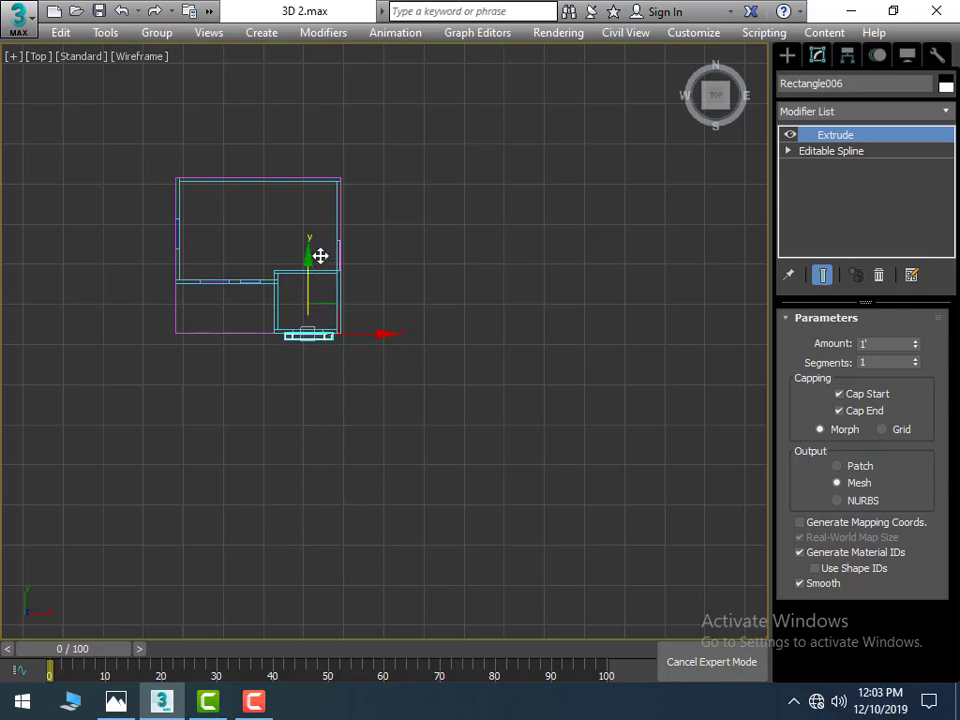
scroll(306, 377, up, 2)
scroll(347, 418, up, 2)
scroll(390, 343, up, 2)
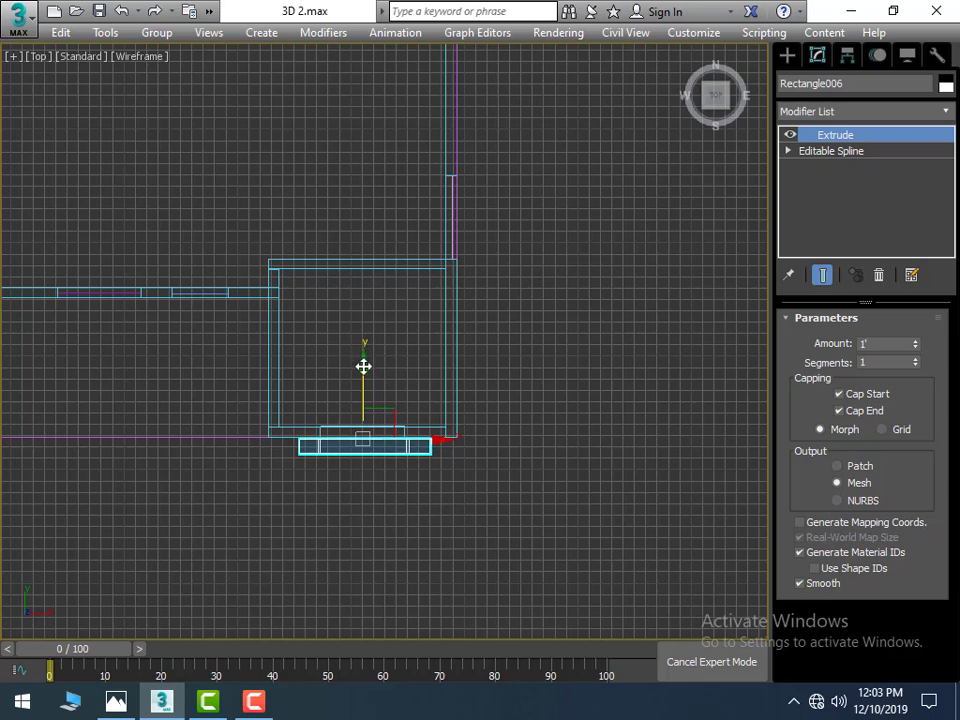
drag(364, 366, 361, 364)
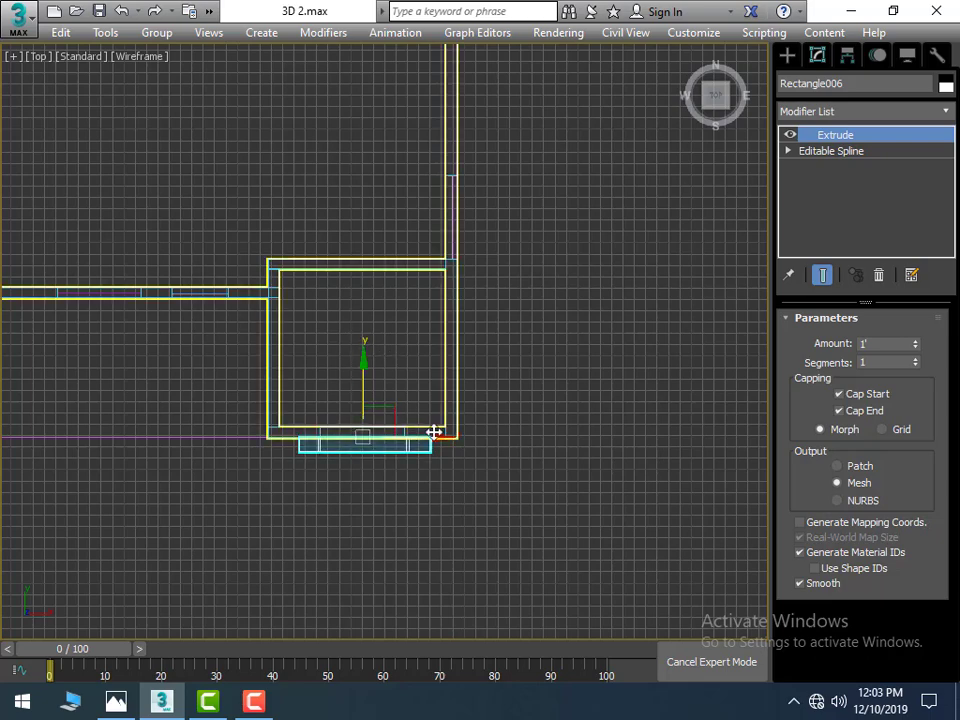
drag(436, 438, 438, 438)
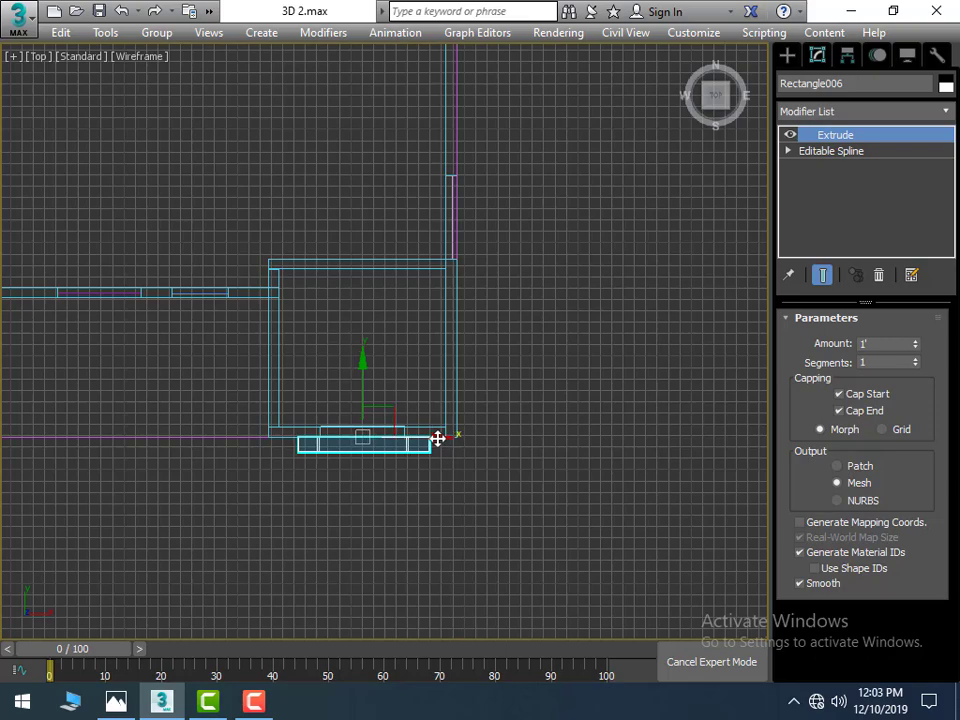
Step: Deselect the panel and maximize the shaded orthographic view
click(514, 476)
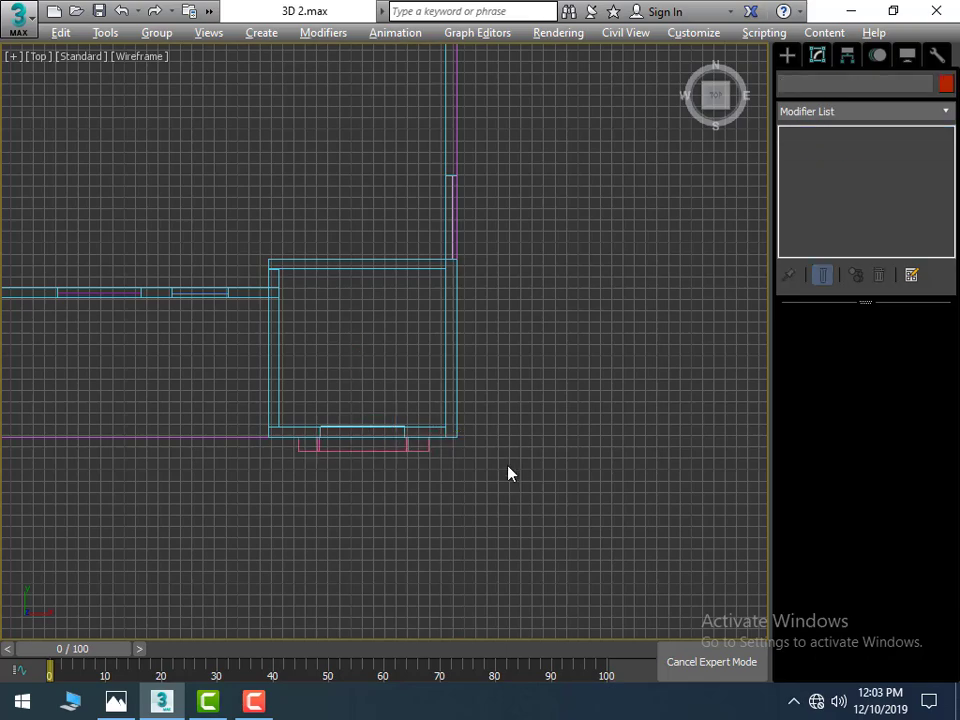
key(alt+w)
click(499, 500)
key(alt+w)
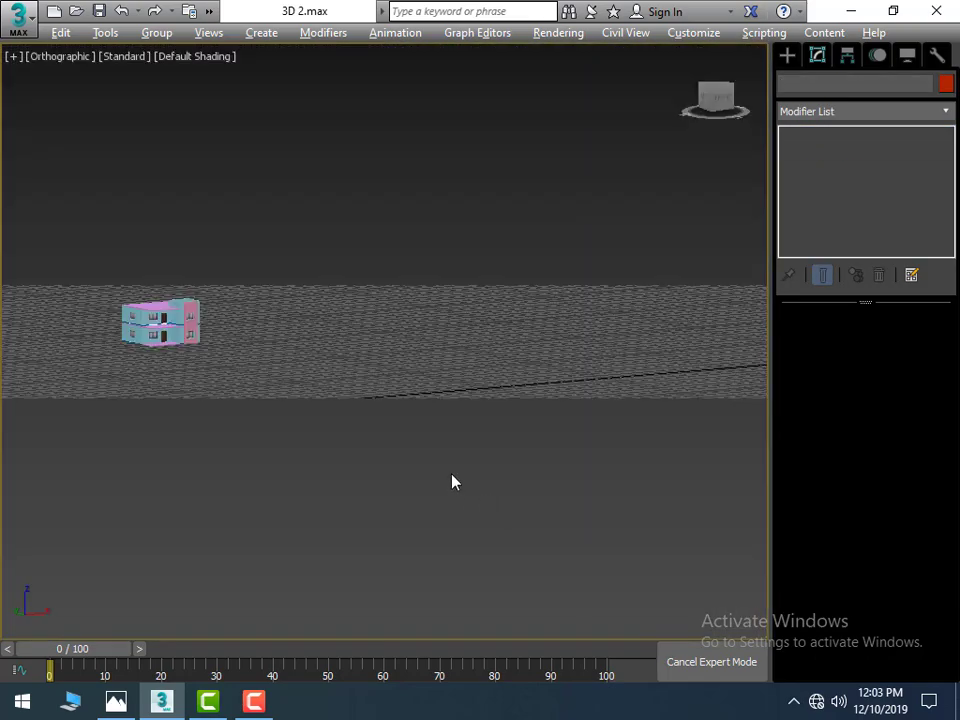
Step: Frame and orbit the house, recentre the floor plan in Top view, then restore the four viewports
key(z)
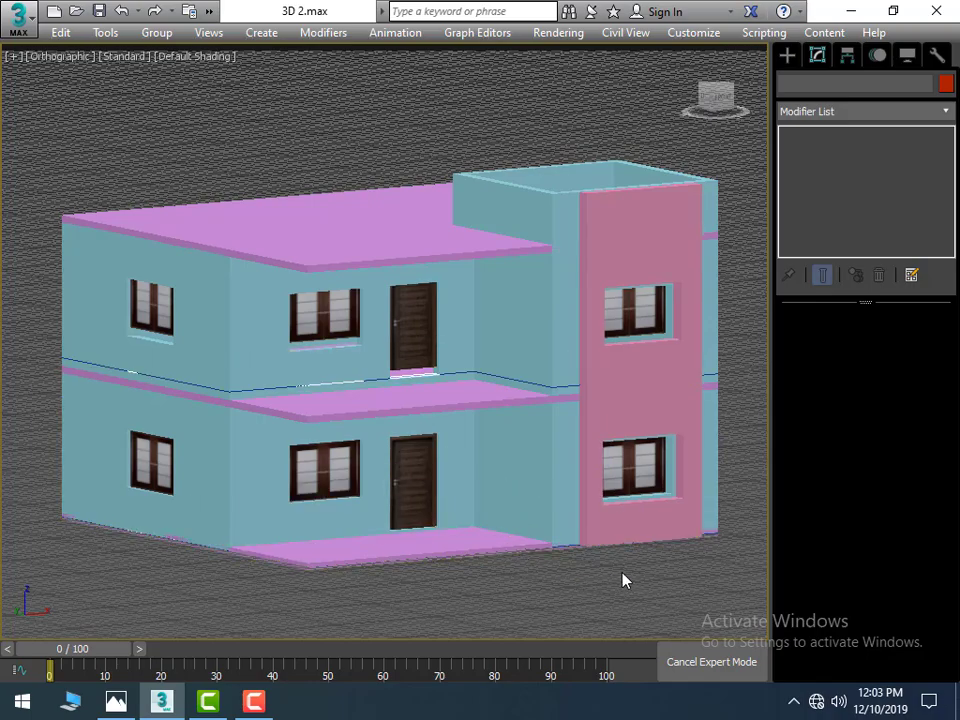
mouse_move(617, 574)
alt+middle_down()
mouse_move(563, 570)
mouse_move(559, 542)
alt+middle_up()
scroll(545, 535, down, 2)
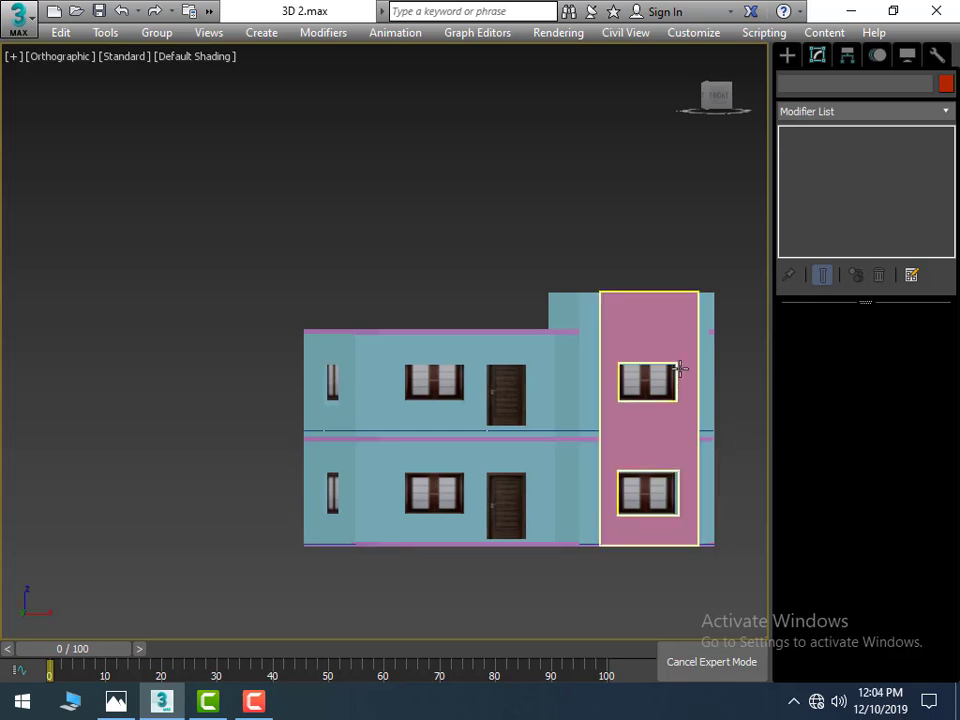
key(shift+g)
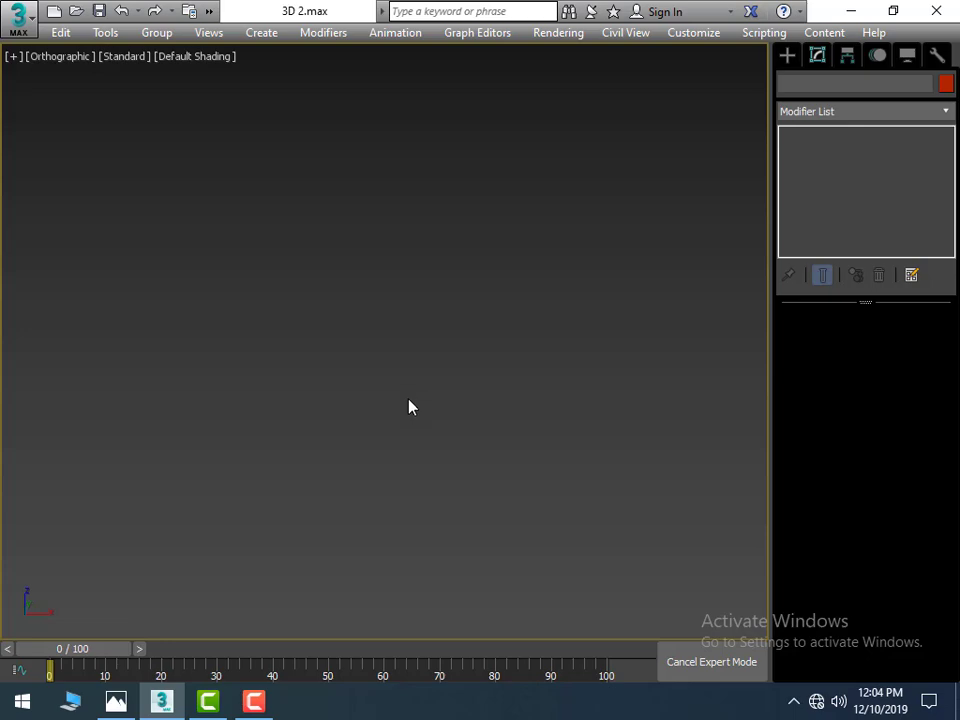
key(t)
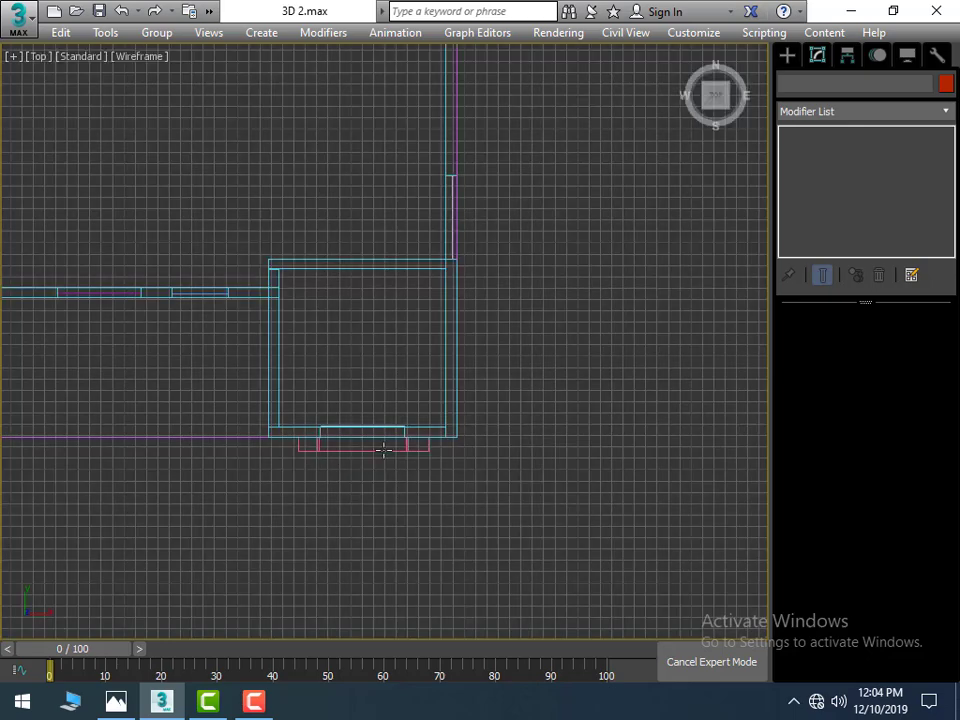
scroll(409, 463, down, 5)
middle_drag(443, 485, 469, 474)
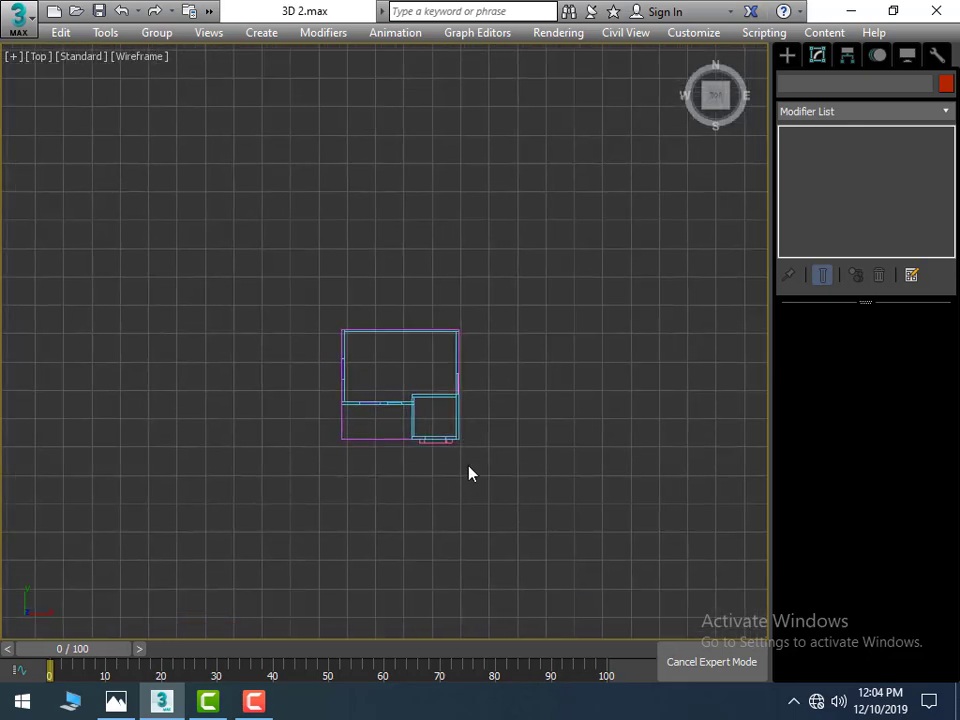
scroll(470, 475, up, 2)
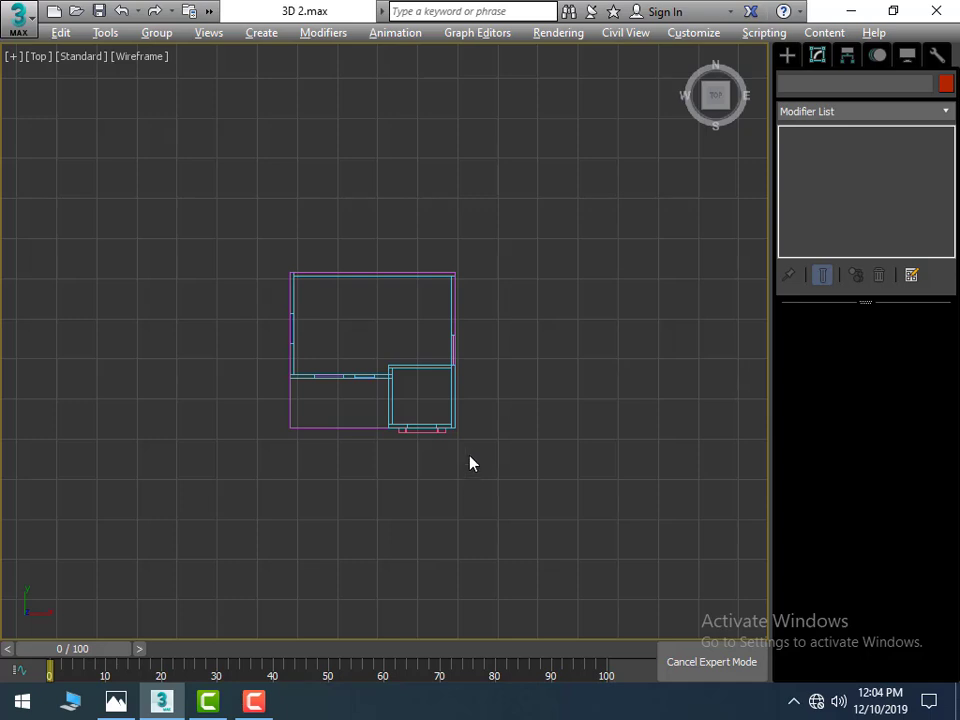
key(alt+w)
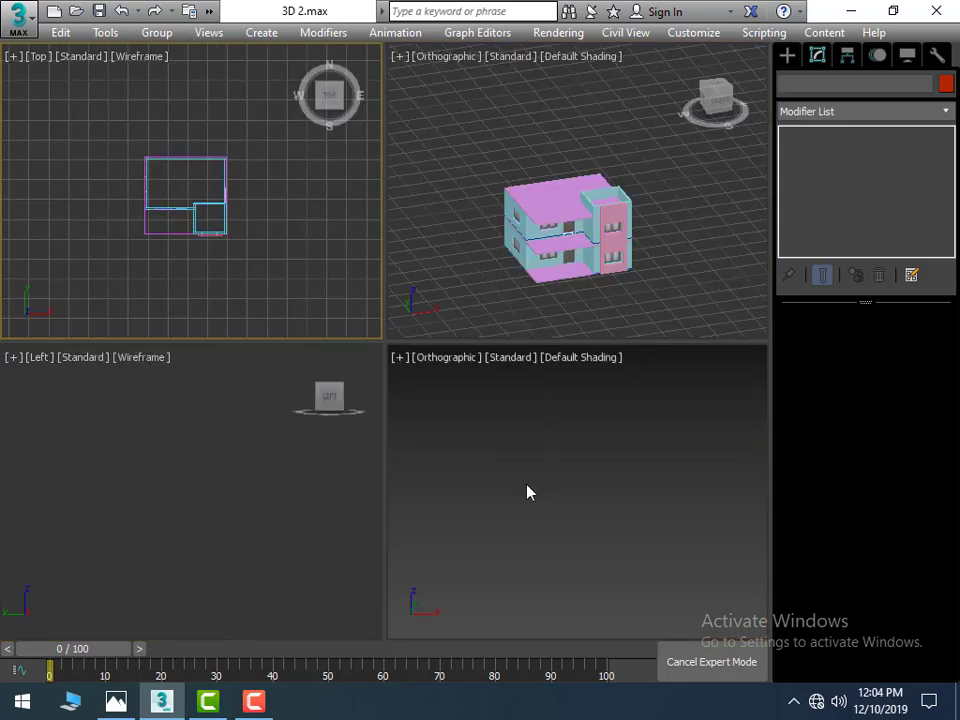
Step: Turn the lower-right viewport into a maximized perspective view and compare it with Top view
click(530, 492)
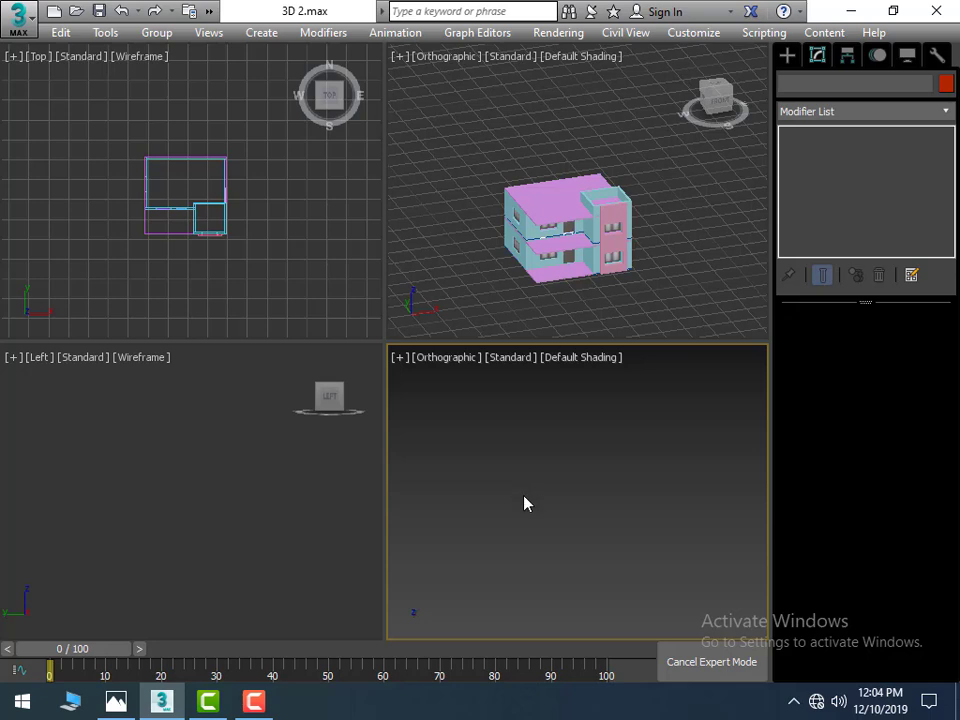
key(p)
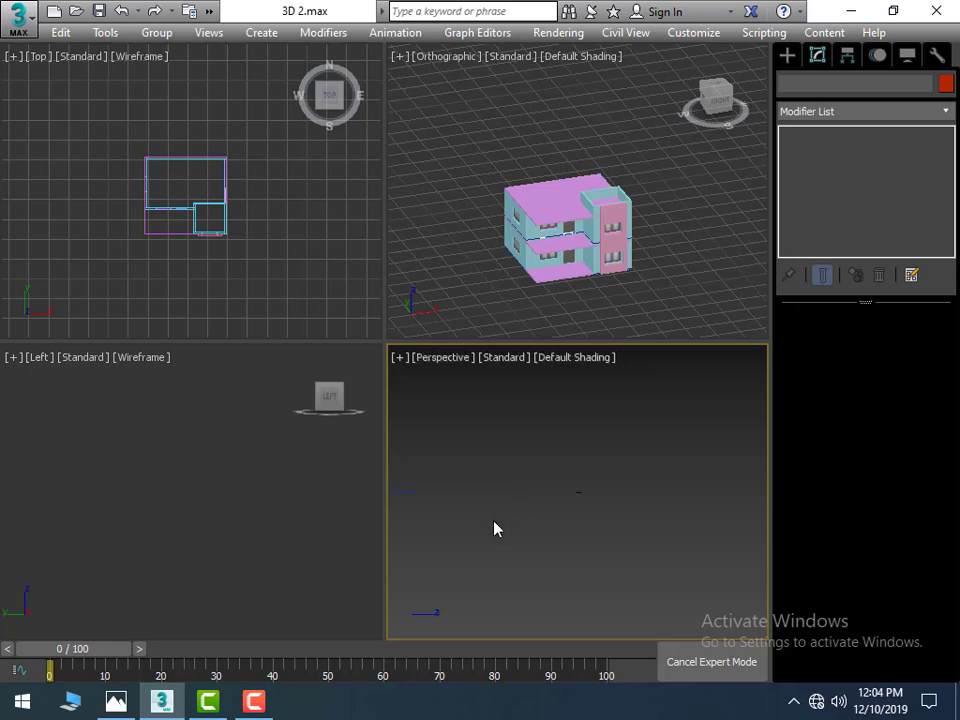
key(alt+w)
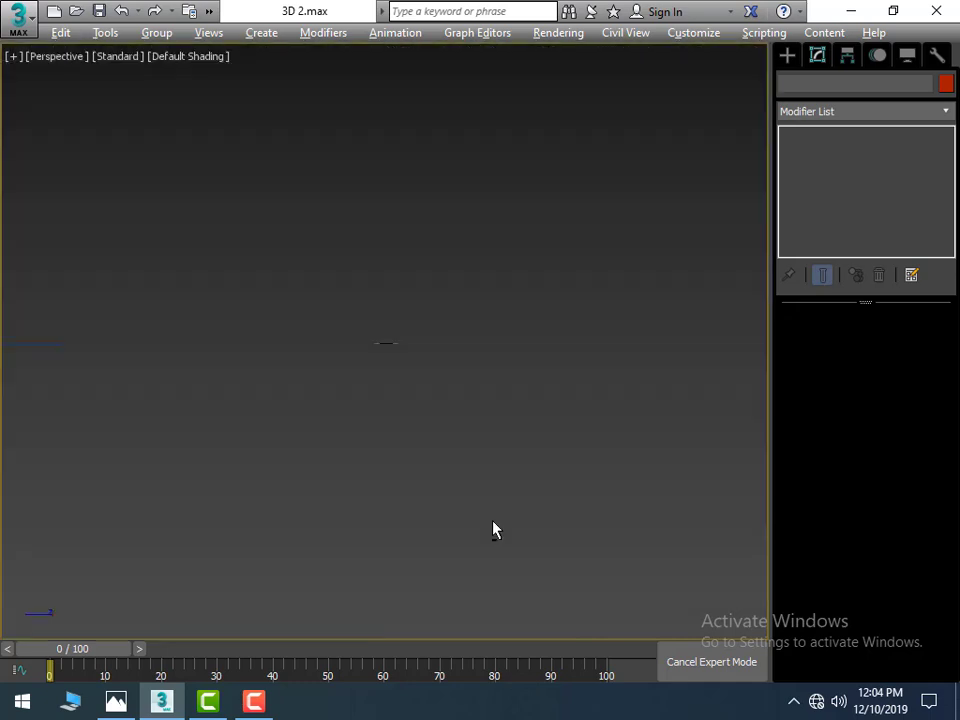
alt+middle_drag(493, 530, 455, 505)
key(t)
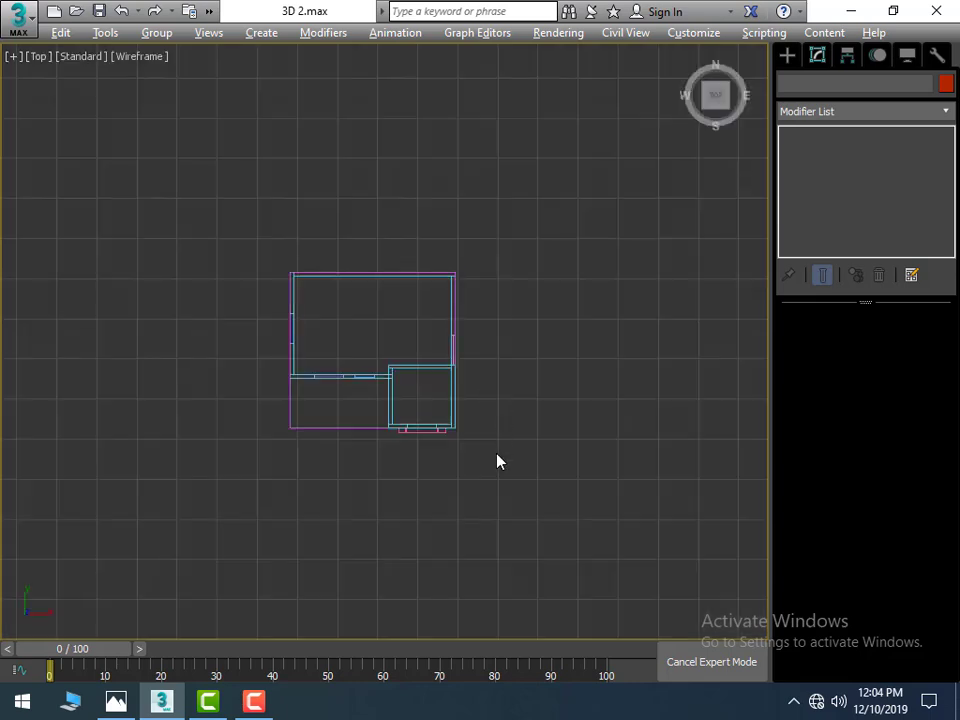
key(p)
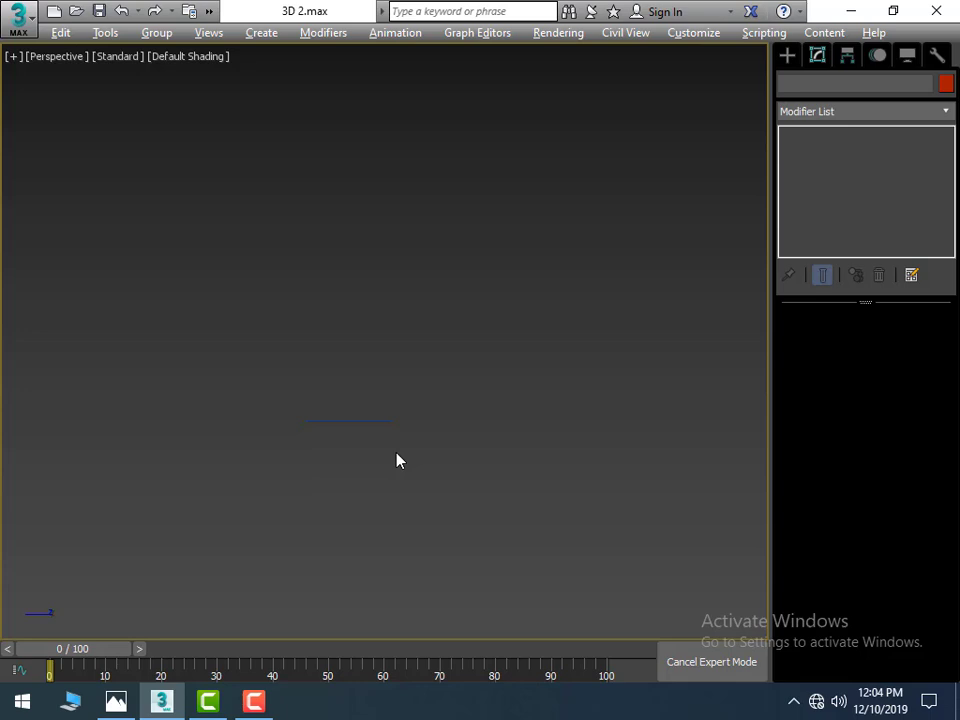
key(t)
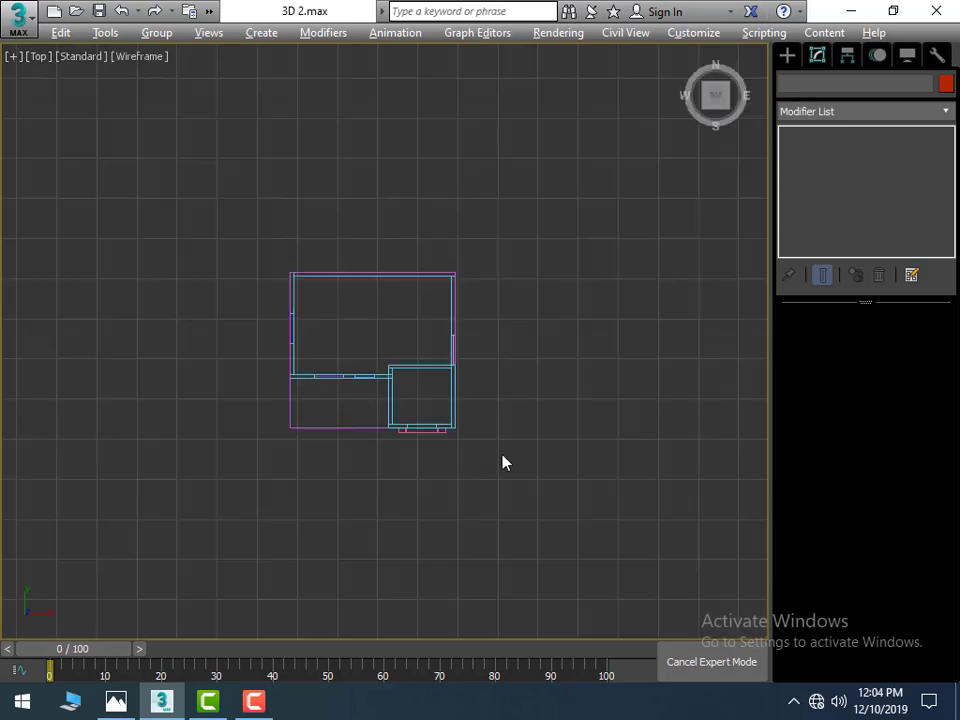
Step: Select all objects and zoom extents in the perspective, left and front views
drag(501, 450, 251, 236)
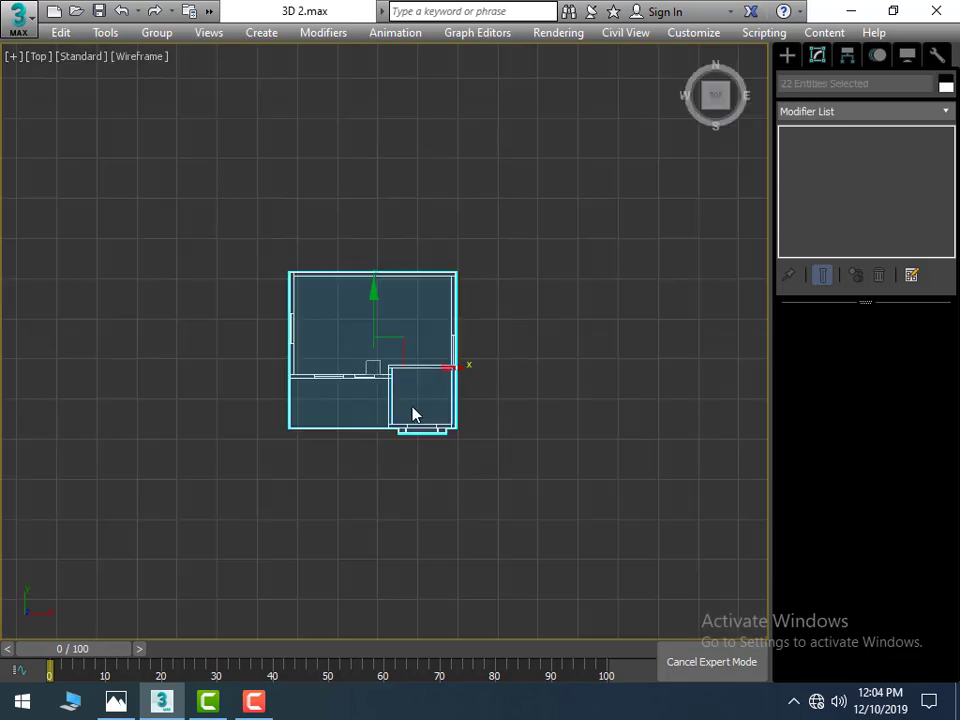
key(p)
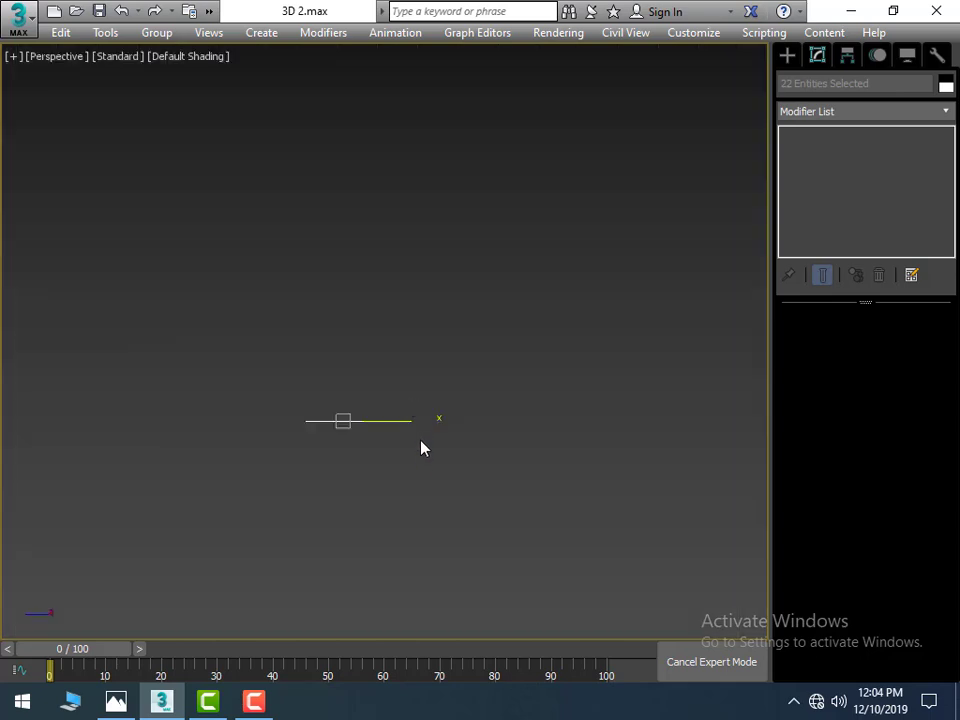
alt+middle_drag(427, 456, 437, 446)
key(z)
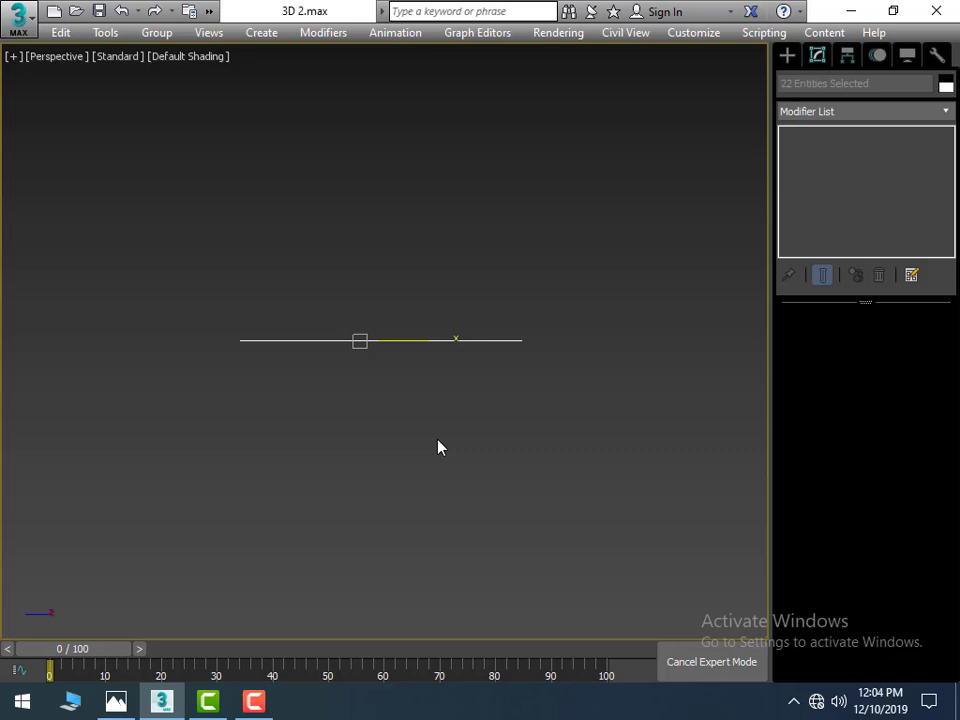
key(l)
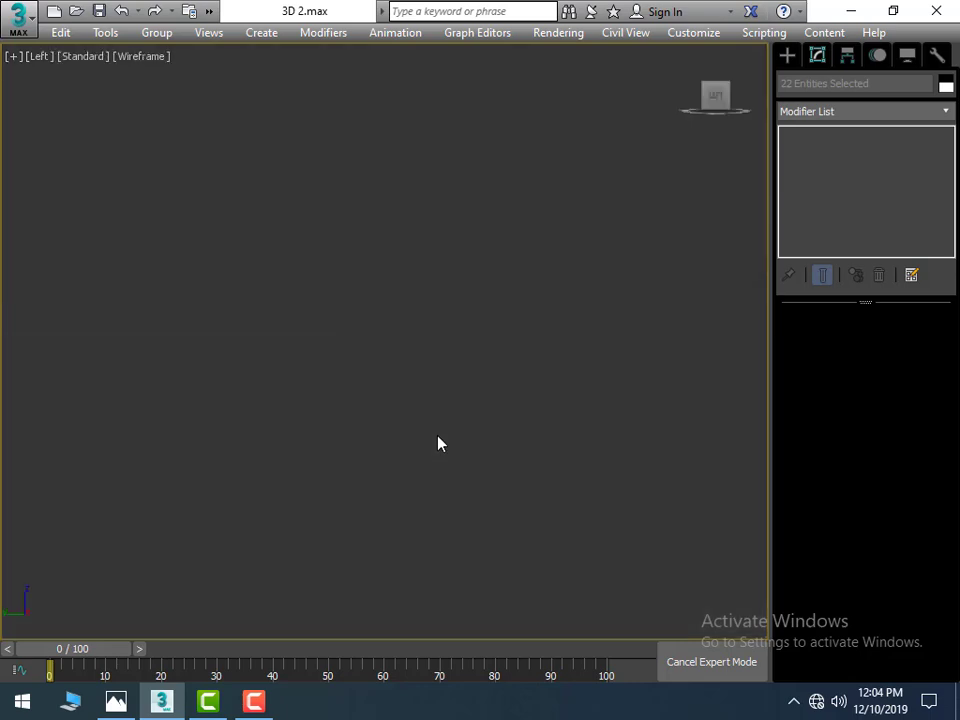
key(z)
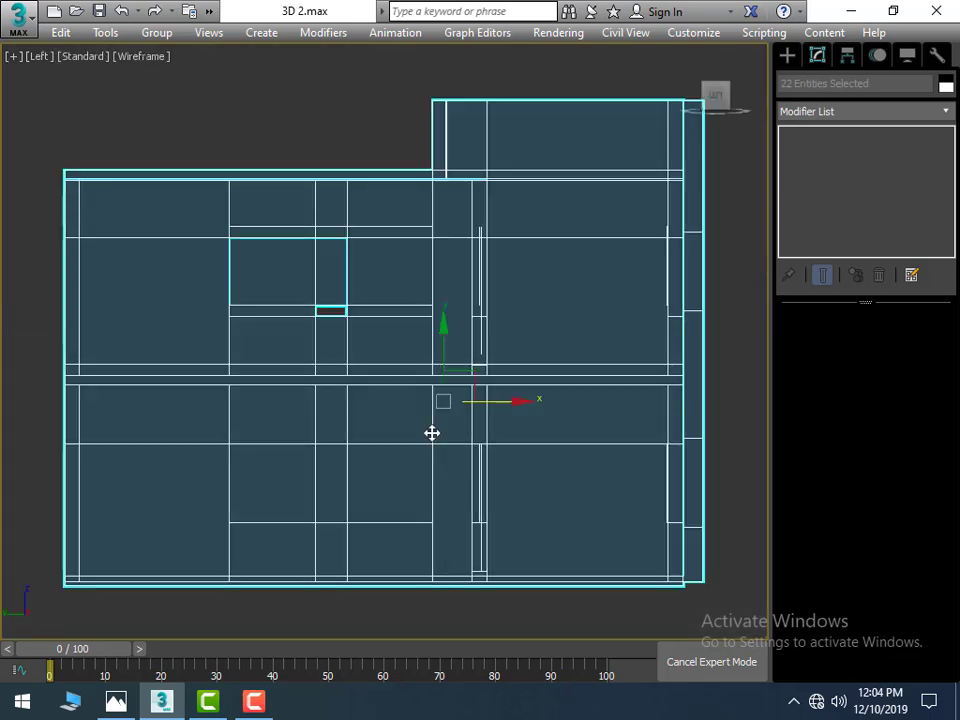
key(f)
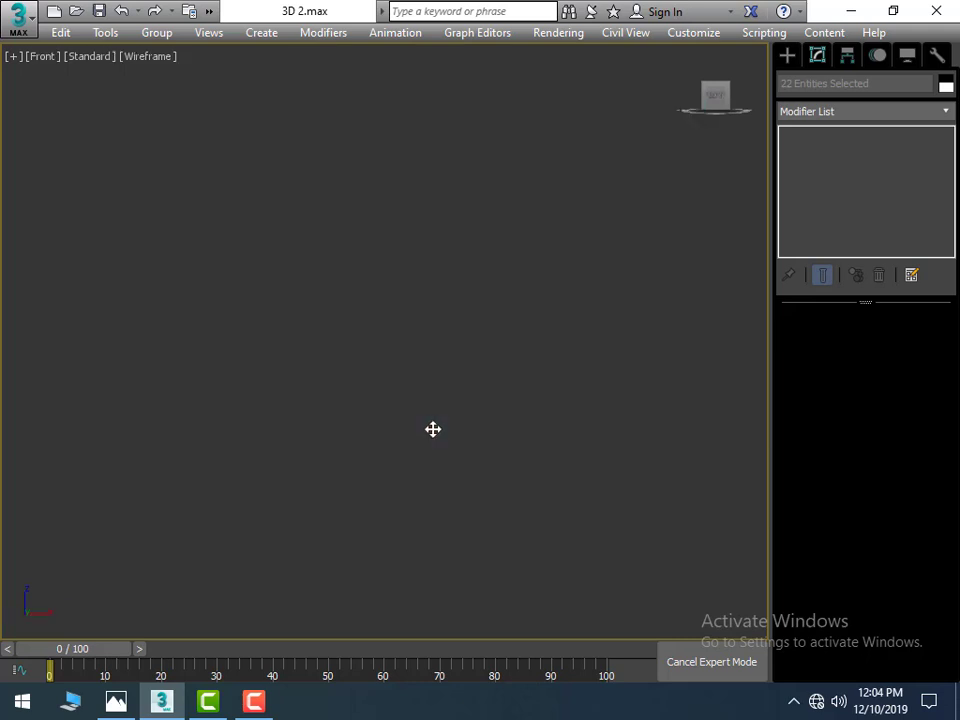
key(z)
scroll(469, 399, down, 3)
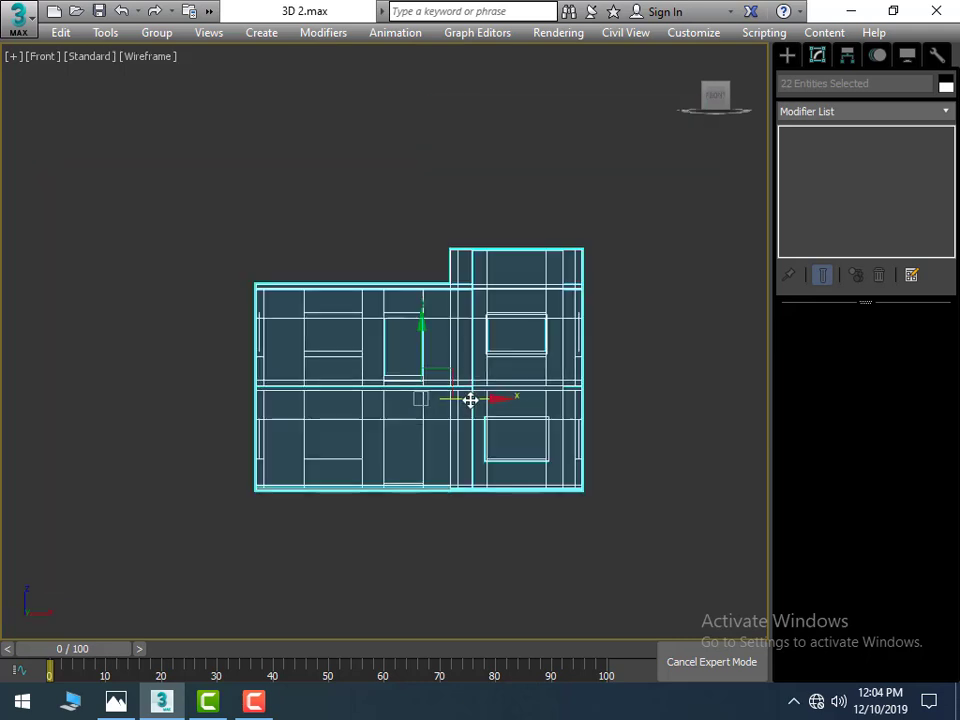
scroll(530, 430, down, 2)
Step: Orbit to a raised 3D view in solid shading and compare against the reference photo
click(602, 467)
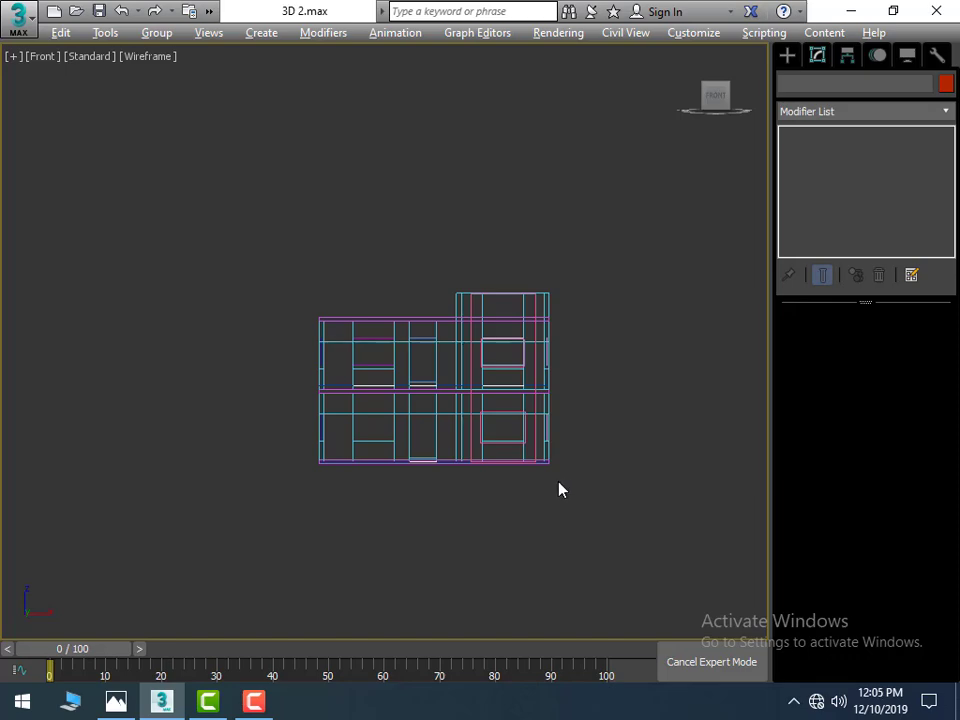
alt+middle_drag(559, 489, 516, 502)
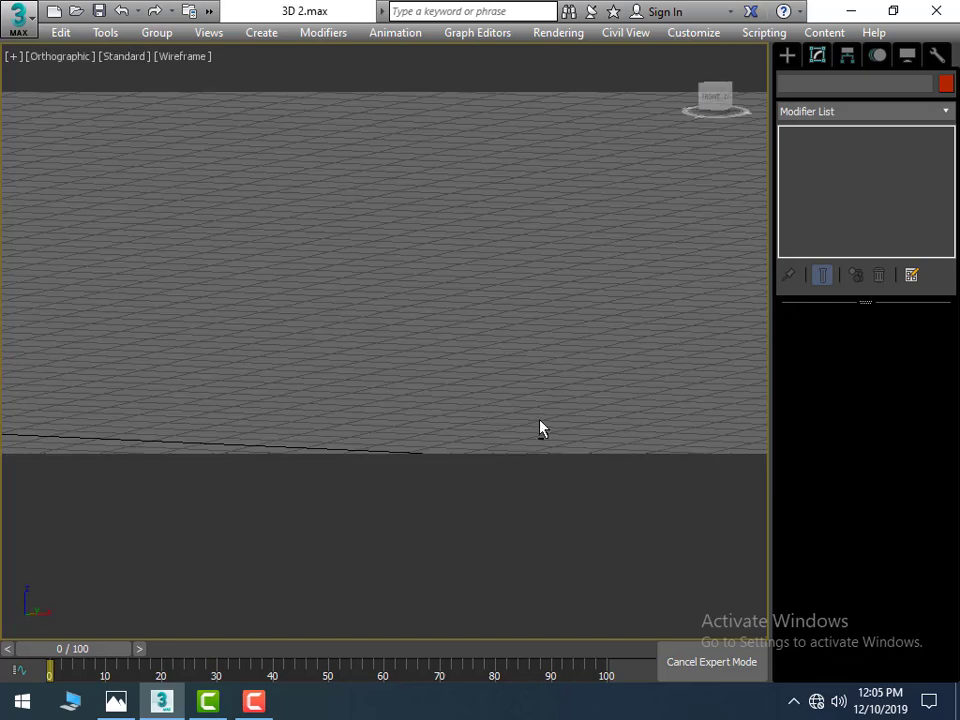
mouse_move(540, 428)
alt+middle_down()
mouse_move(538, 358)
mouse_move(574, 336)
mouse_move(638, 322)
mouse_move(339, 379)
mouse_move(306, 371)
mouse_move(295, 381)
alt+middle_up()
scroll(638, 322, up, 3)
scroll(339, 379, up, 3)
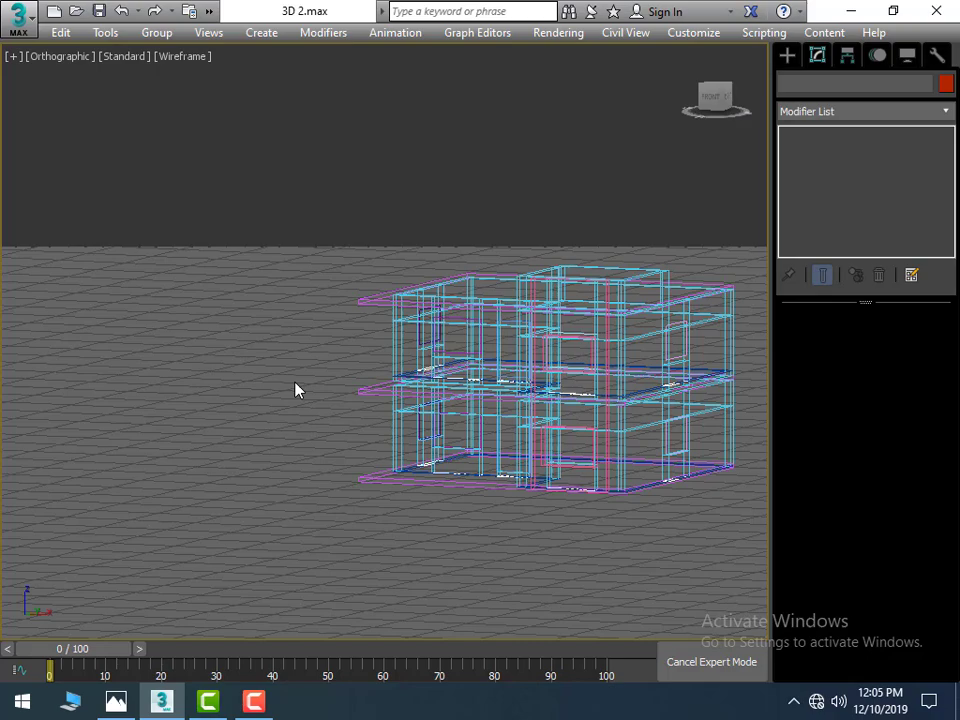
key(F3)
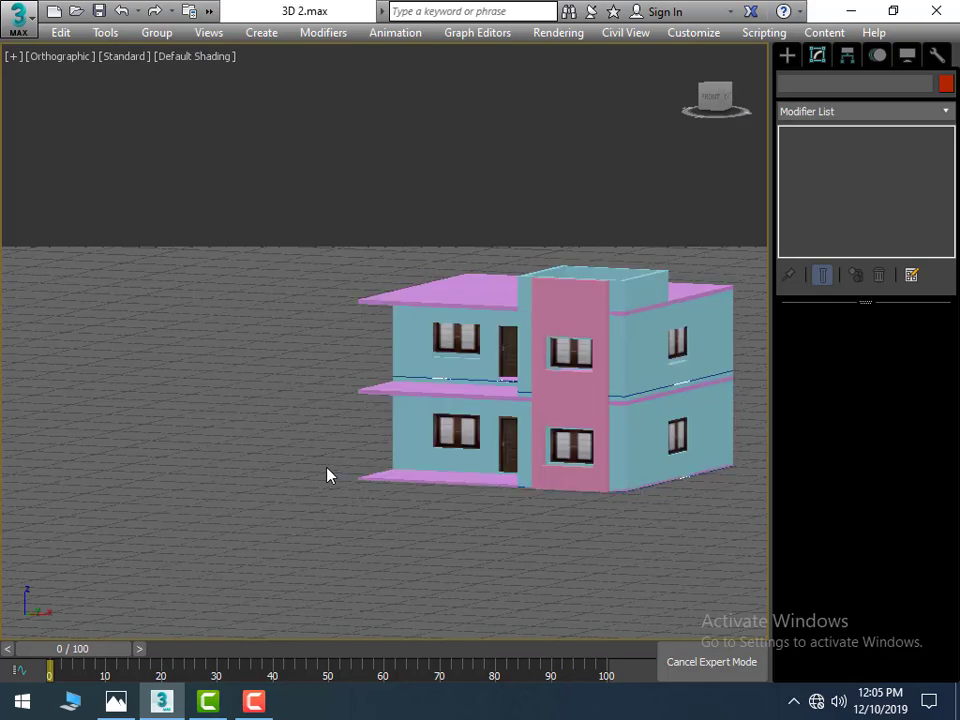
alt+middle_drag(328, 474, 443, 508)
scroll(433, 510, up, 2)
scroll(351, 412, down, 2)
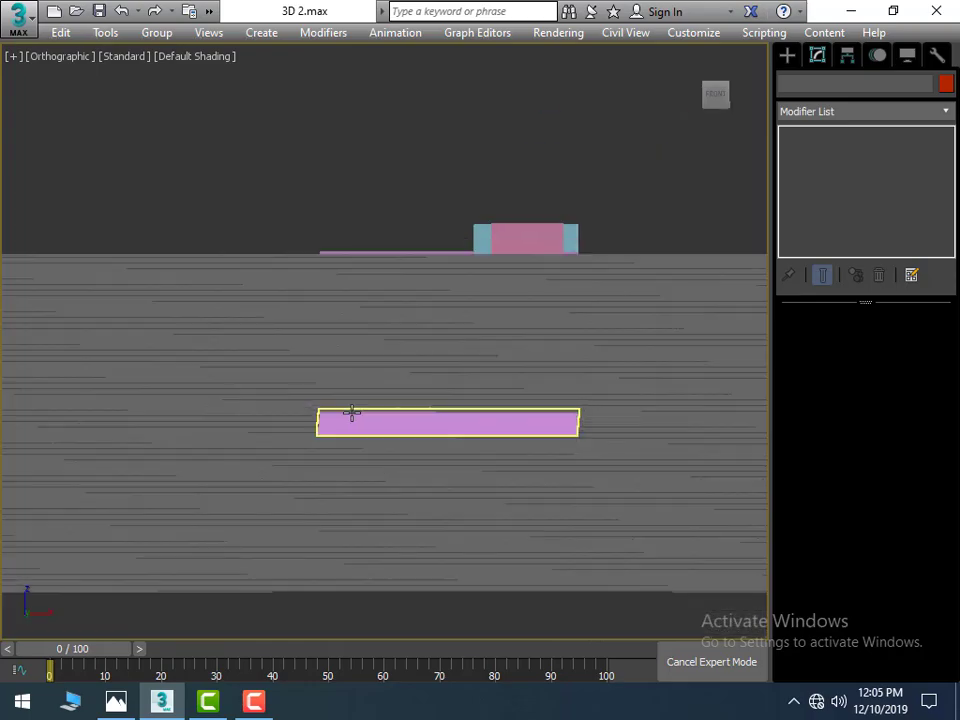
mouse_move(351, 412)
alt+middle_down()
mouse_move(343, 480)
mouse_move(398, 450)
alt+middle_up()
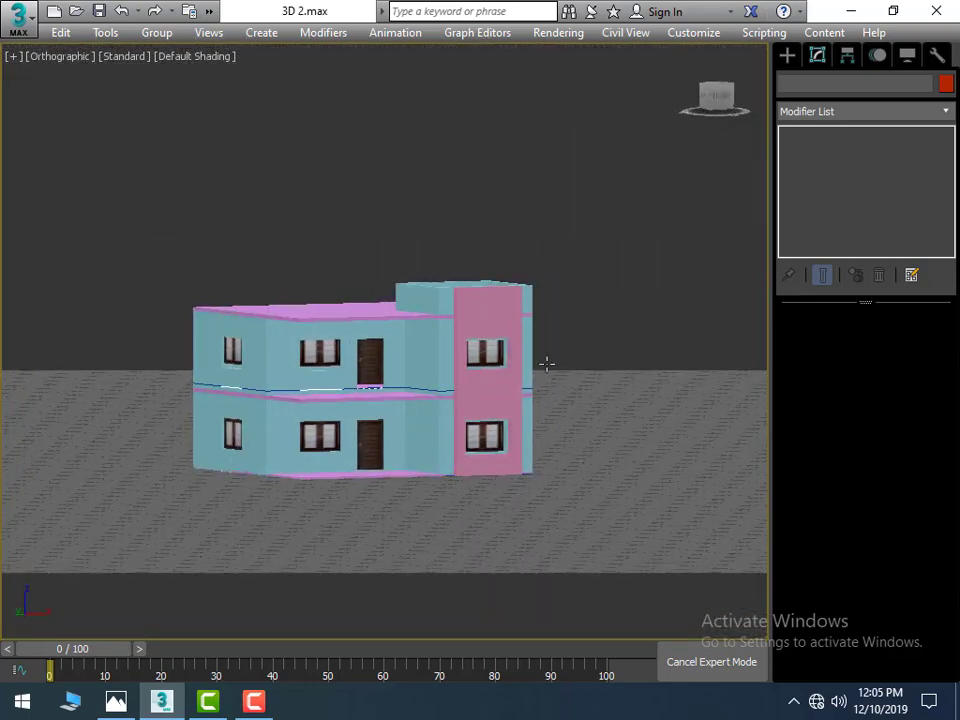
click(114, 697)
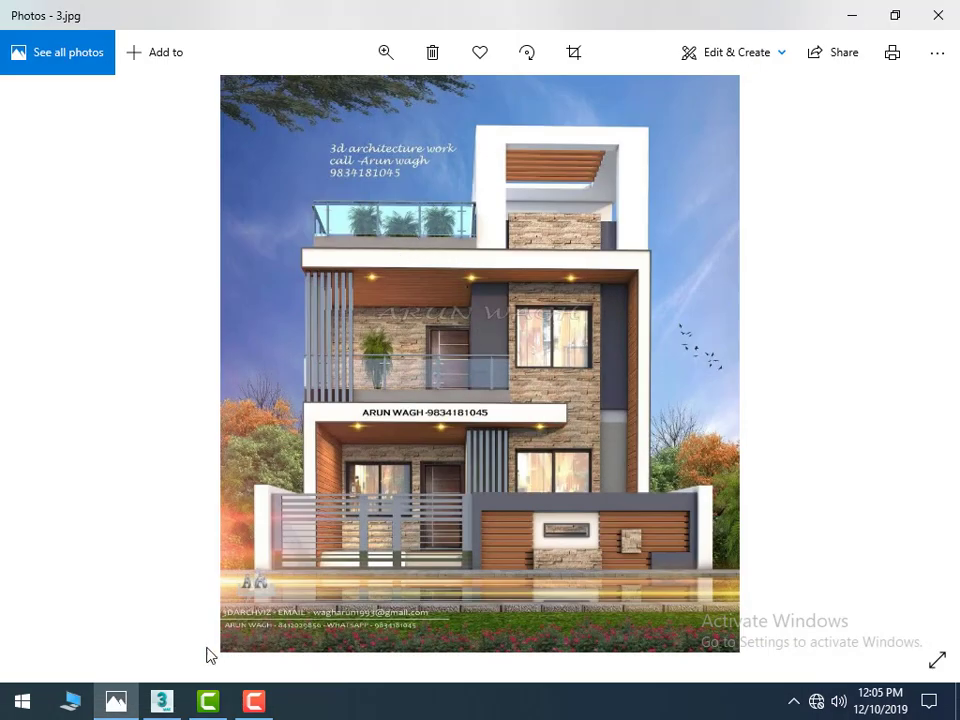
click(161, 701)
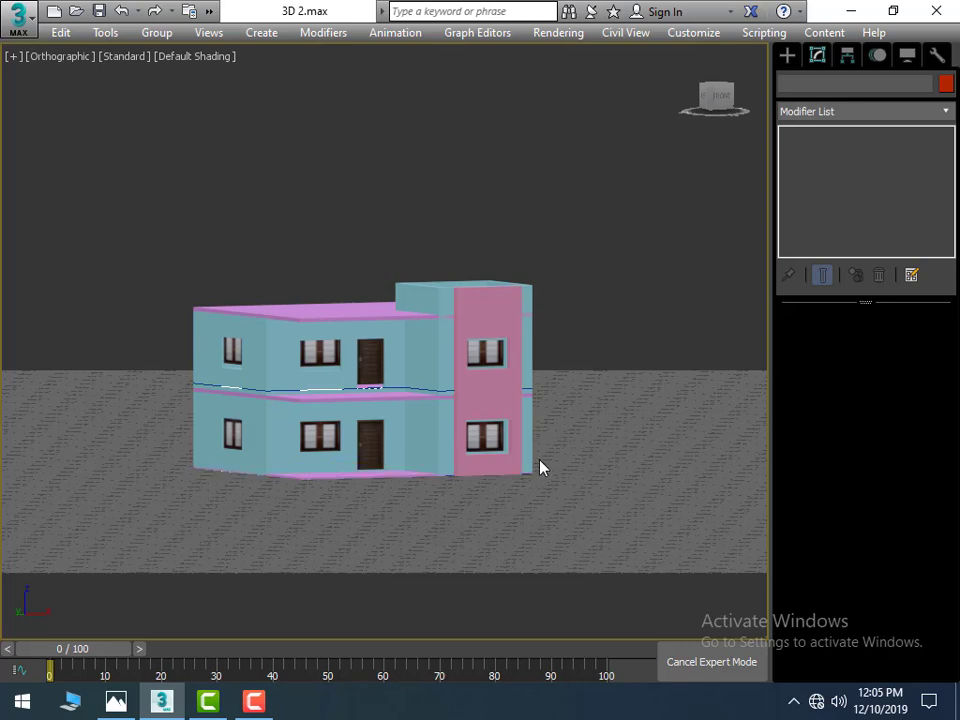
Step: In Top view, draw a small rectangle at the front wall corner
key(t)
scroll(450, 450, up, 2)
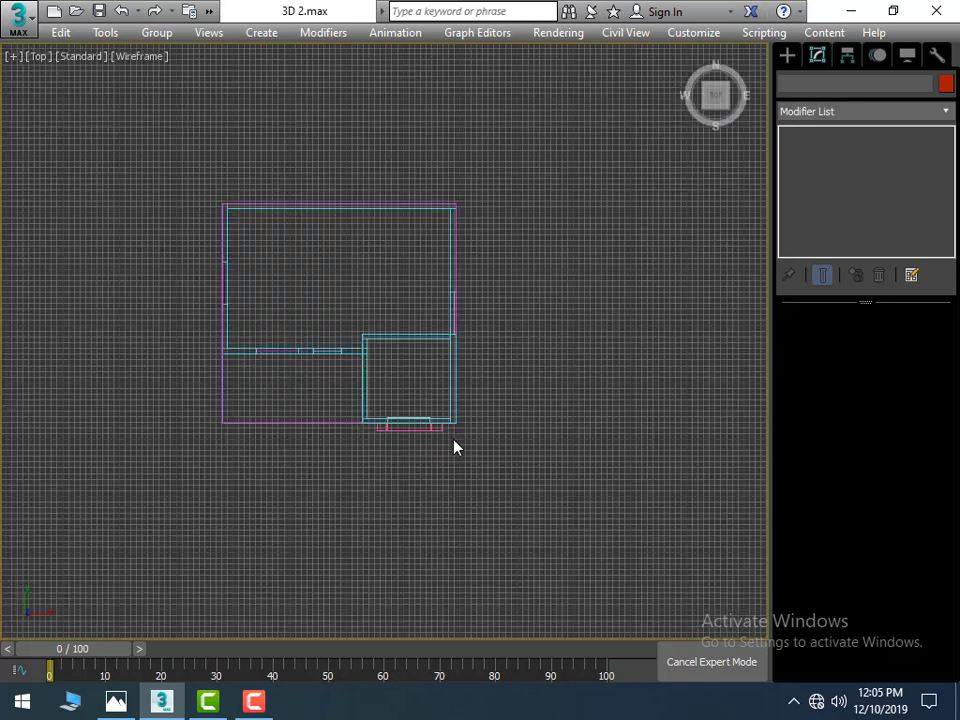
click(787, 55)
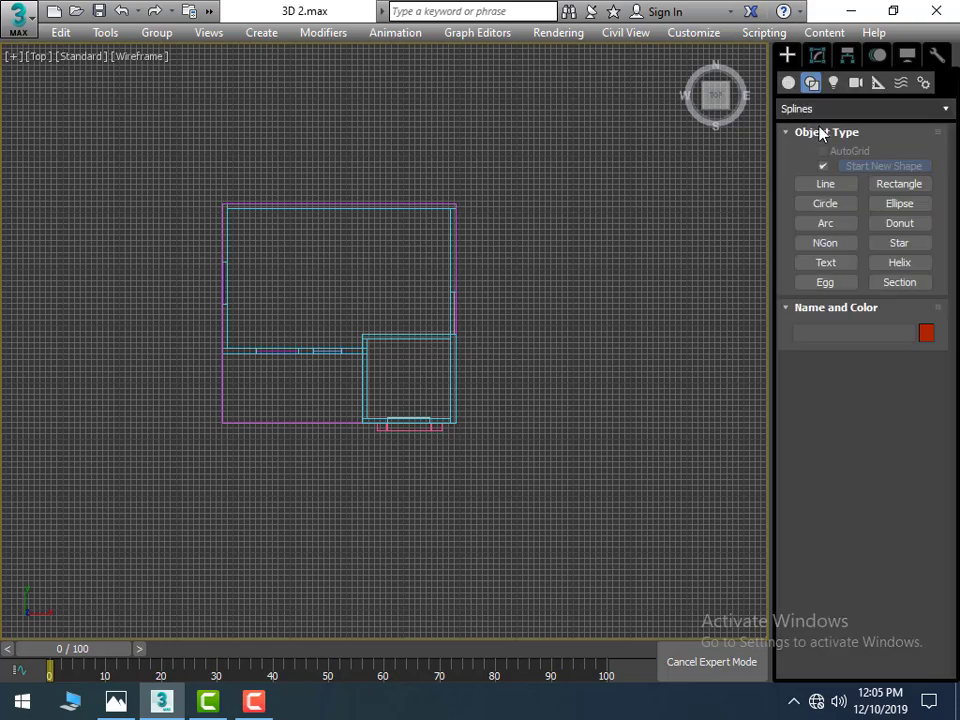
click(899, 184)
scroll(578, 395, up, 2)
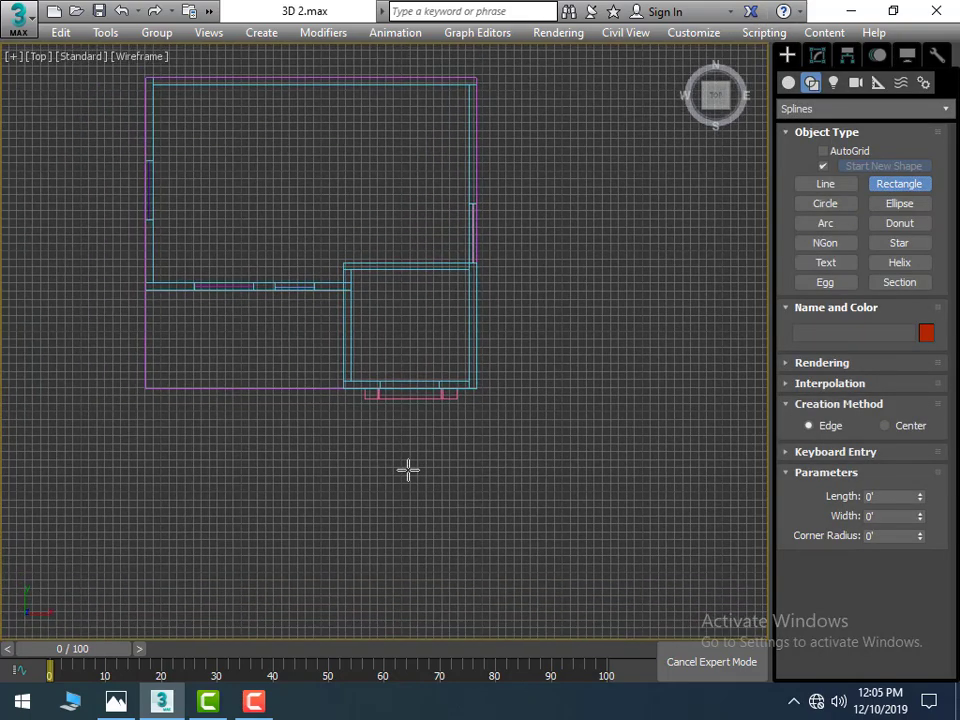
scroll(431, 405, up, 2)
scroll(519, 327, up, 2)
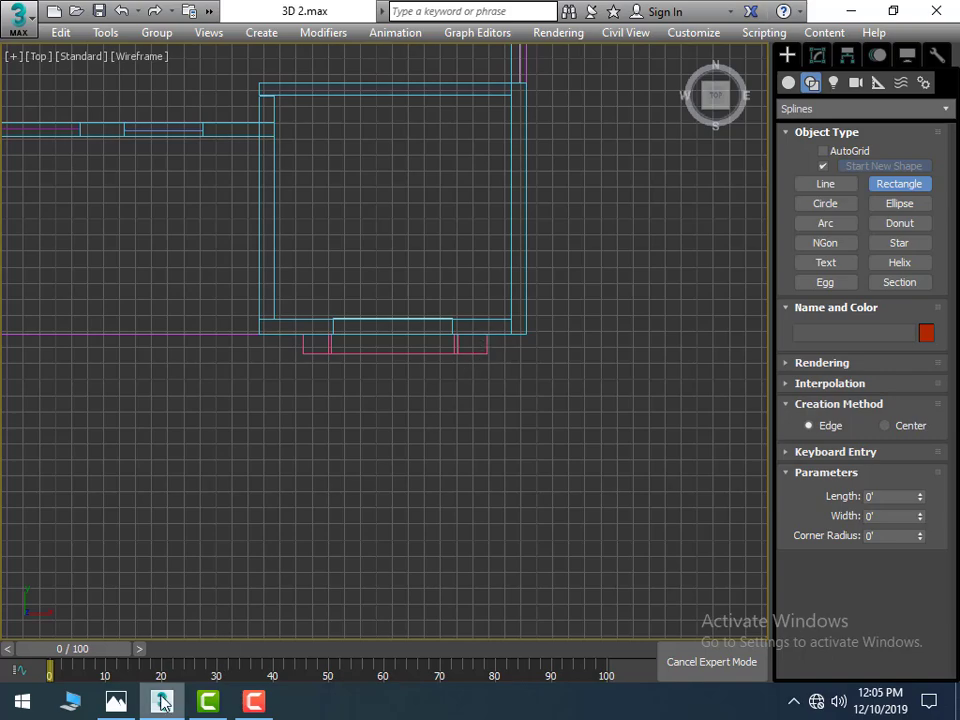
click(117, 701)
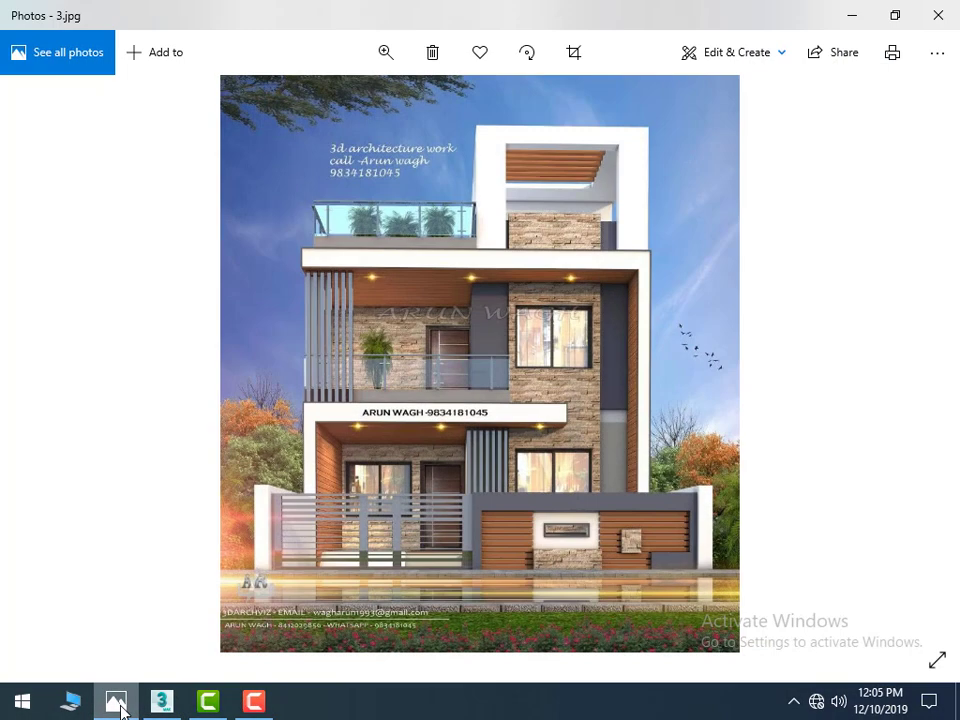
click(117, 701)
scroll(490, 413, up, 2)
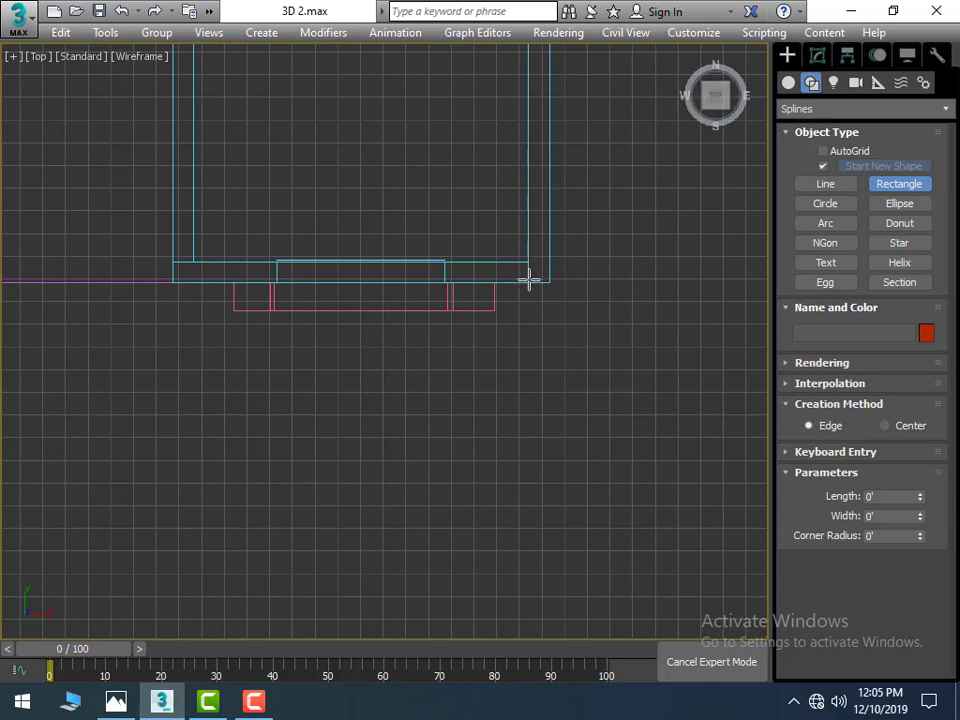
drag(529, 280, 551, 334)
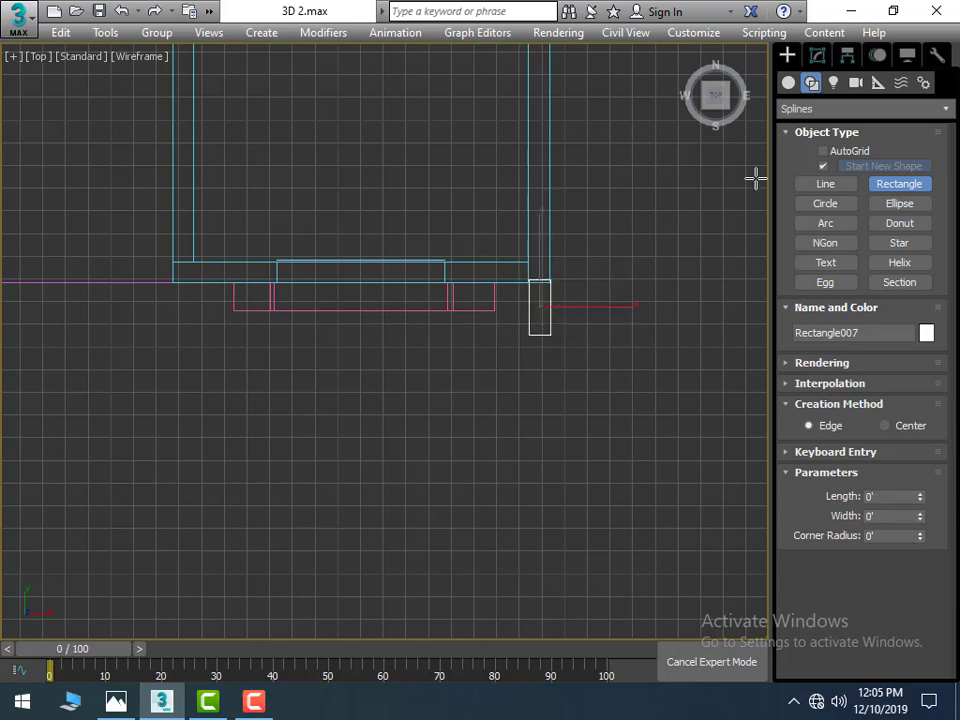
Step: Add an Extrude modifier to the rectangle with Amount 10'
click(816, 56)
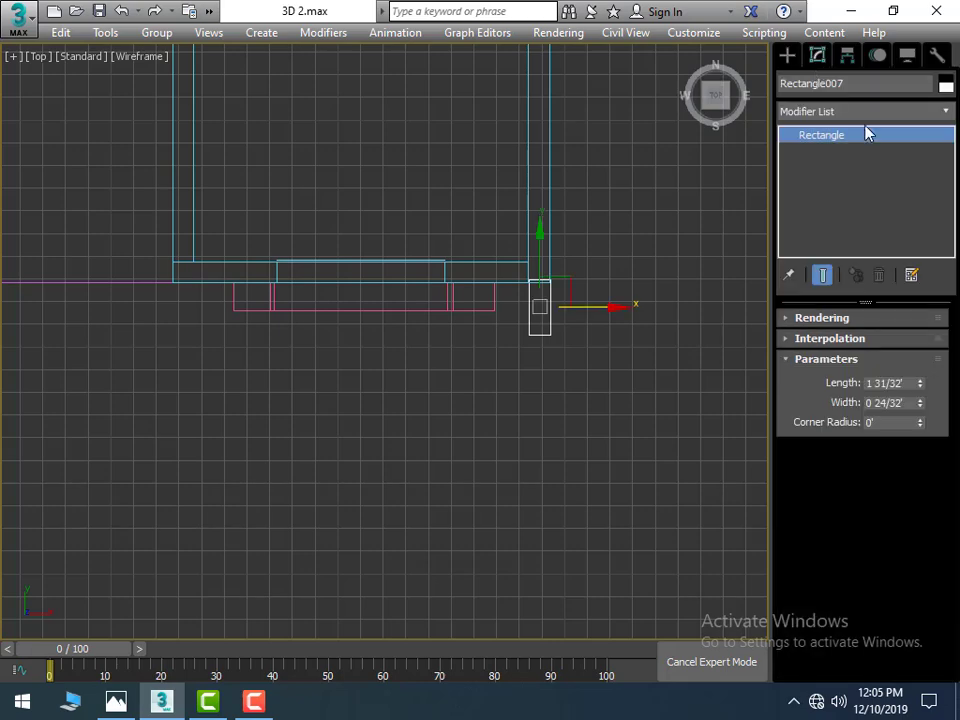
click(945, 114)
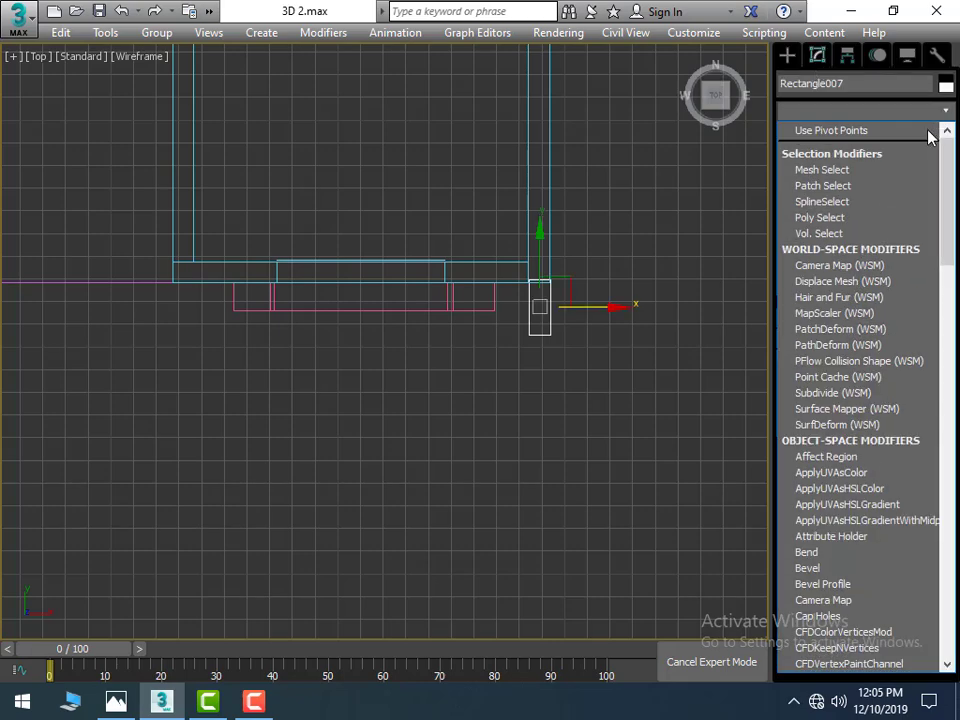
scroll(928, 140, down, 3)
scroll(924, 140, down, 10)
click(922, 134)
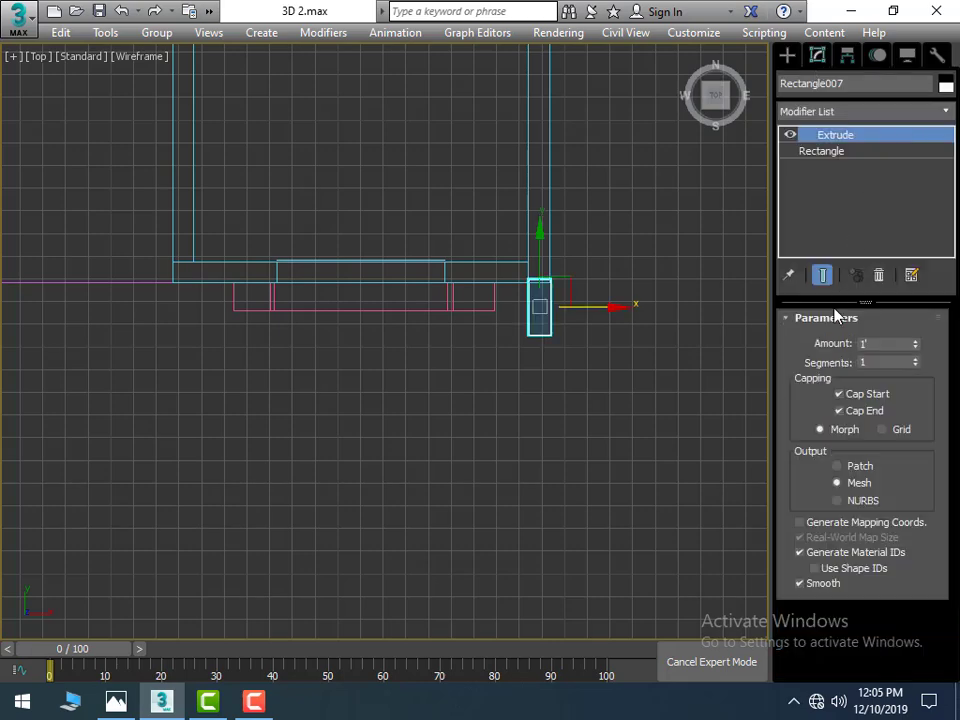
double_click(878, 344)
scroll(650, 415, down, 1)
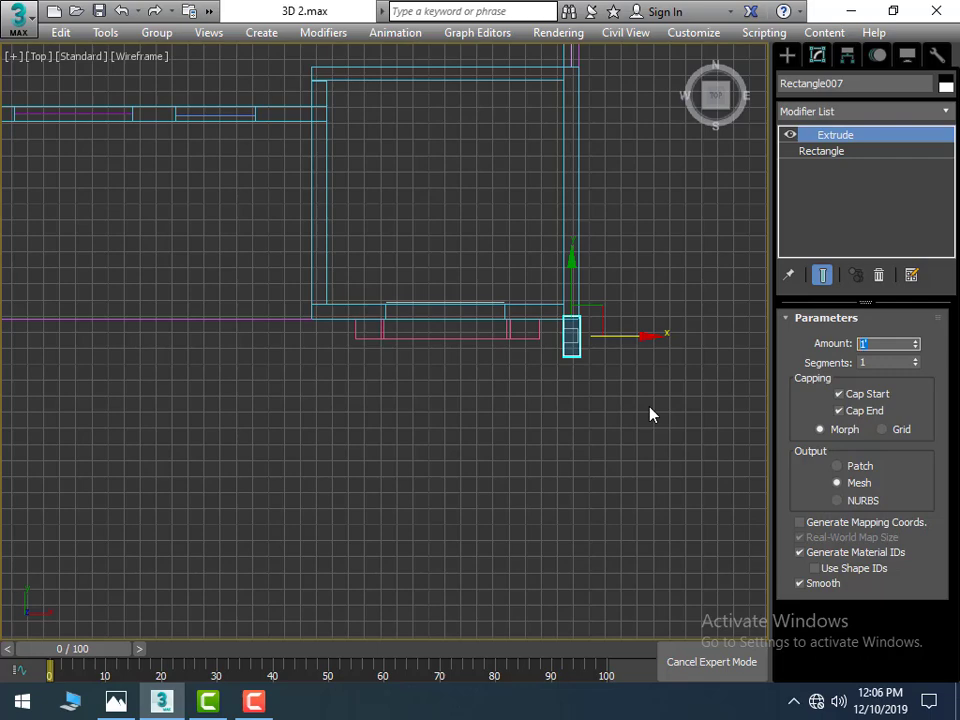
text(1)
text(0)
Step: Enlarge the orthographic view and zoom in on the corner pillar, nudging it slightly
key(alt+w)
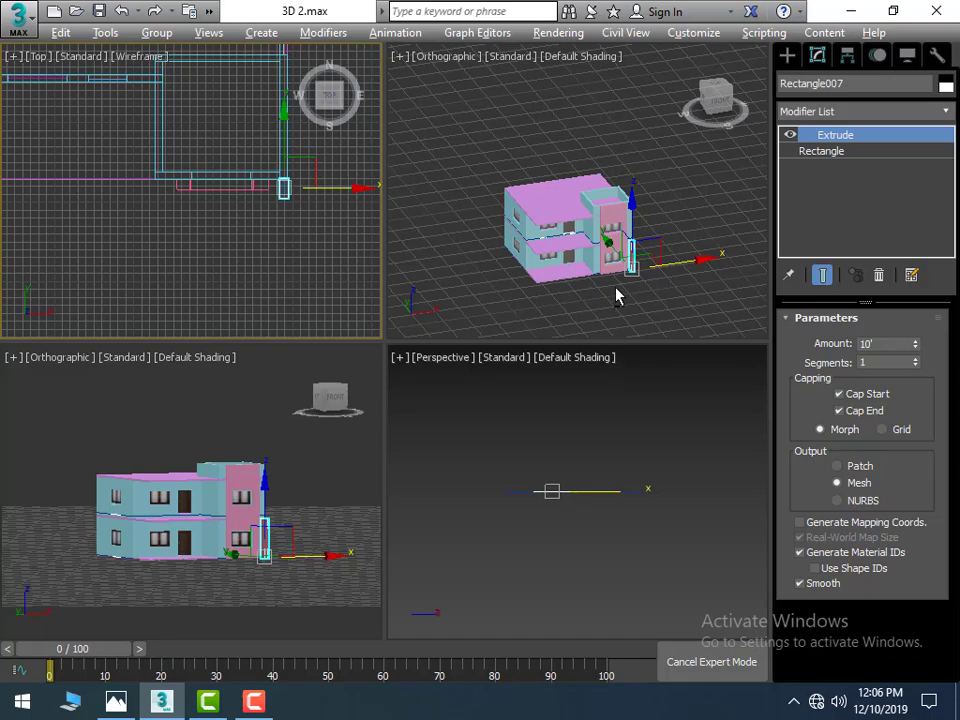
key(alt+w)
scroll(505, 572, up, 3)
scroll(505, 572, up, 3)
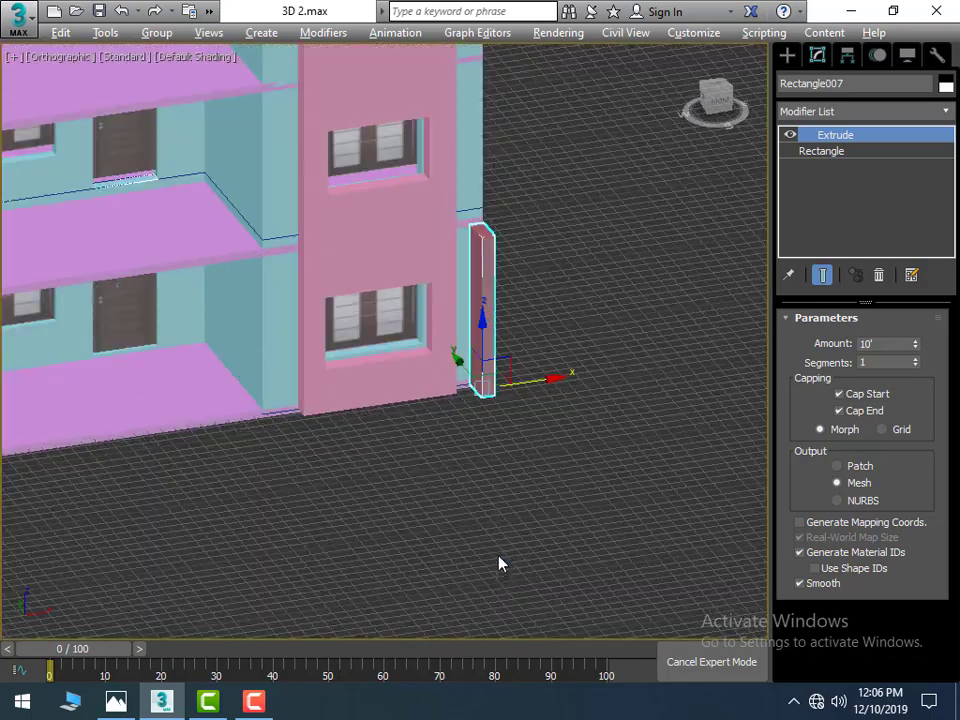
middle_drag(469, 506, 491, 563)
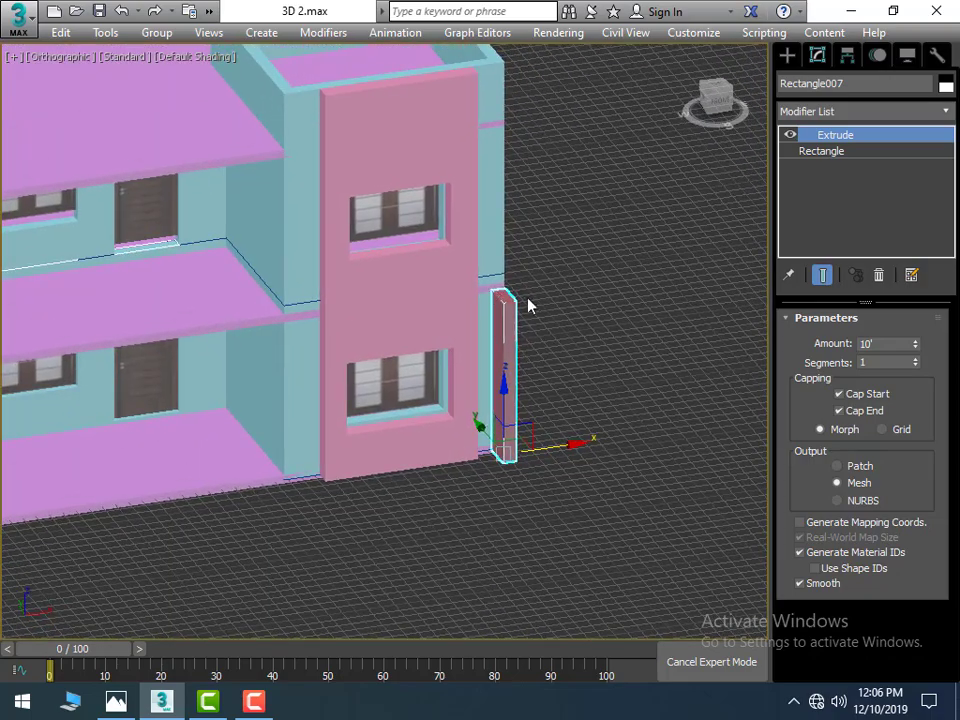
drag(504, 389, 507, 393)
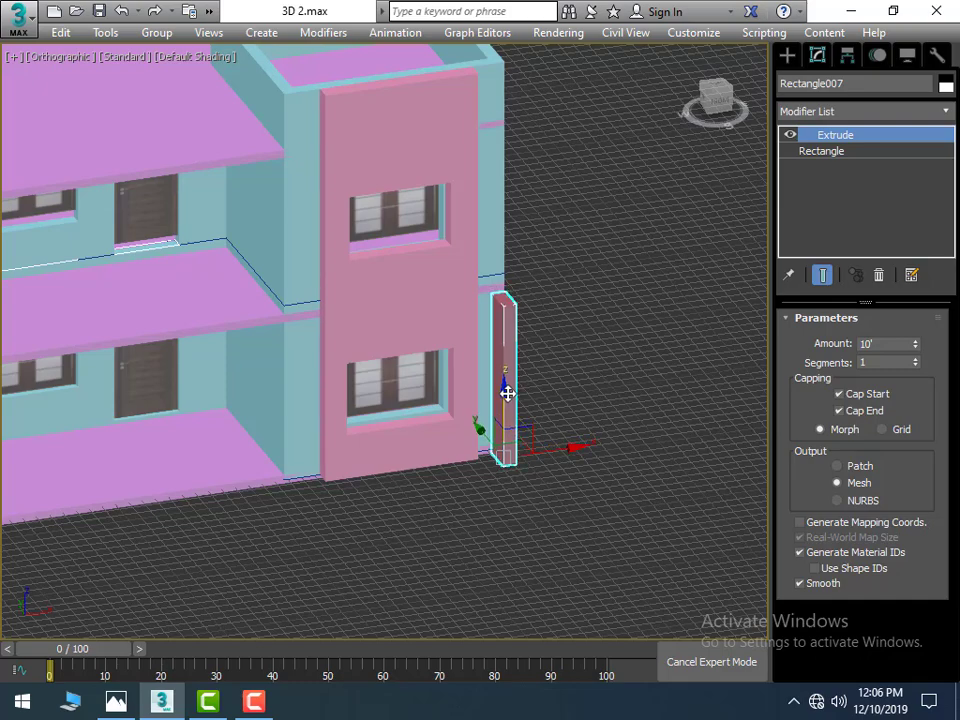
middle_drag(576, 313, 600, 326)
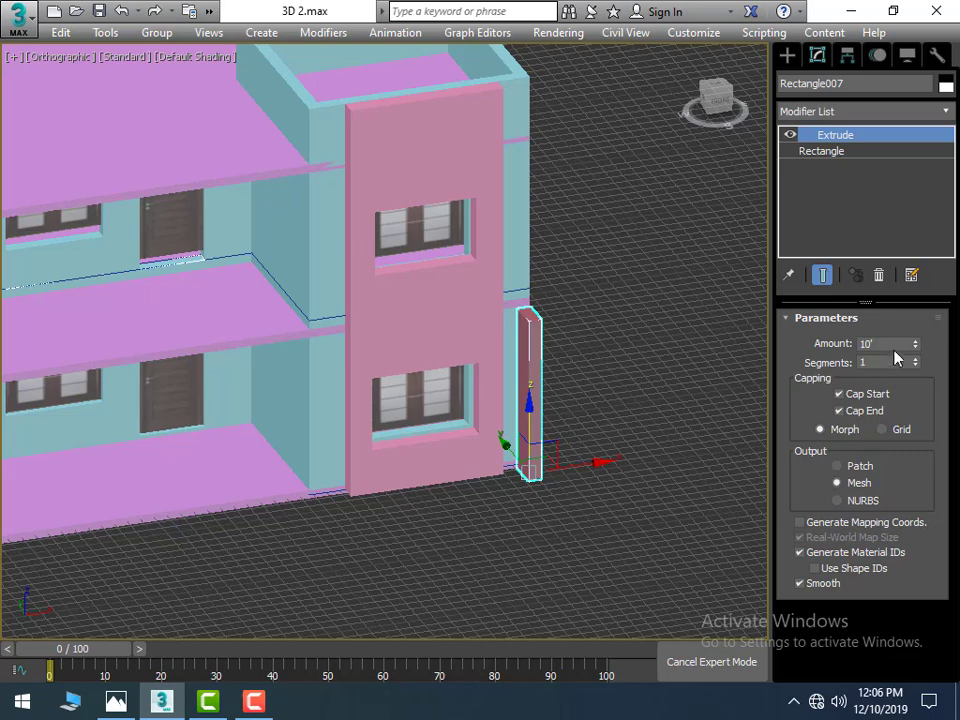
Step: Change the pillar's extrusion Amount to 20' and reselect it
click(880, 343)
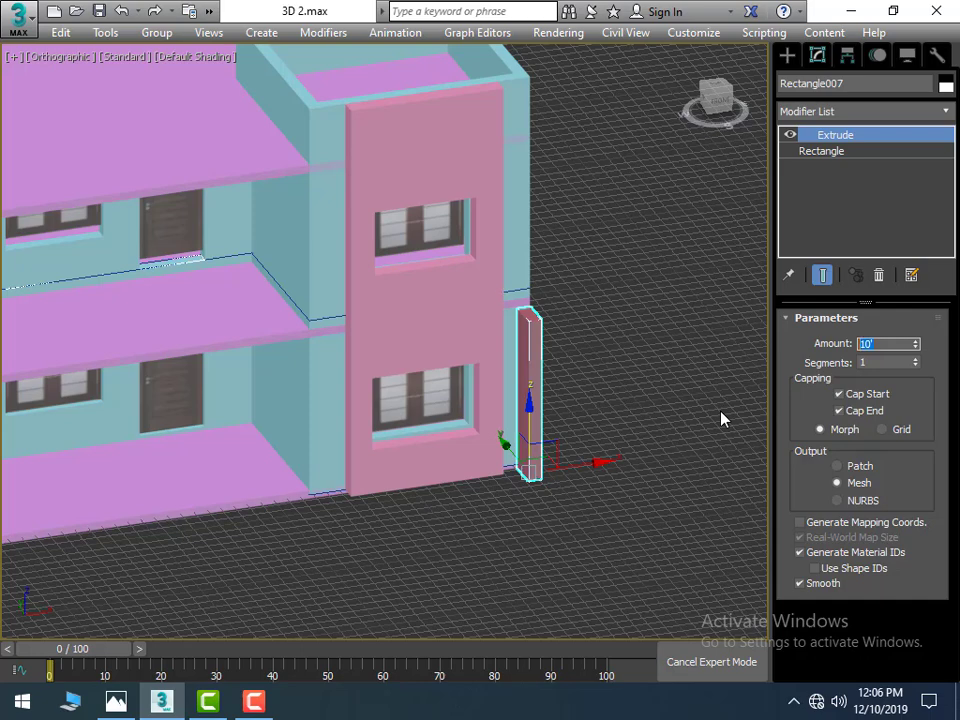
text(20)
key(Return)
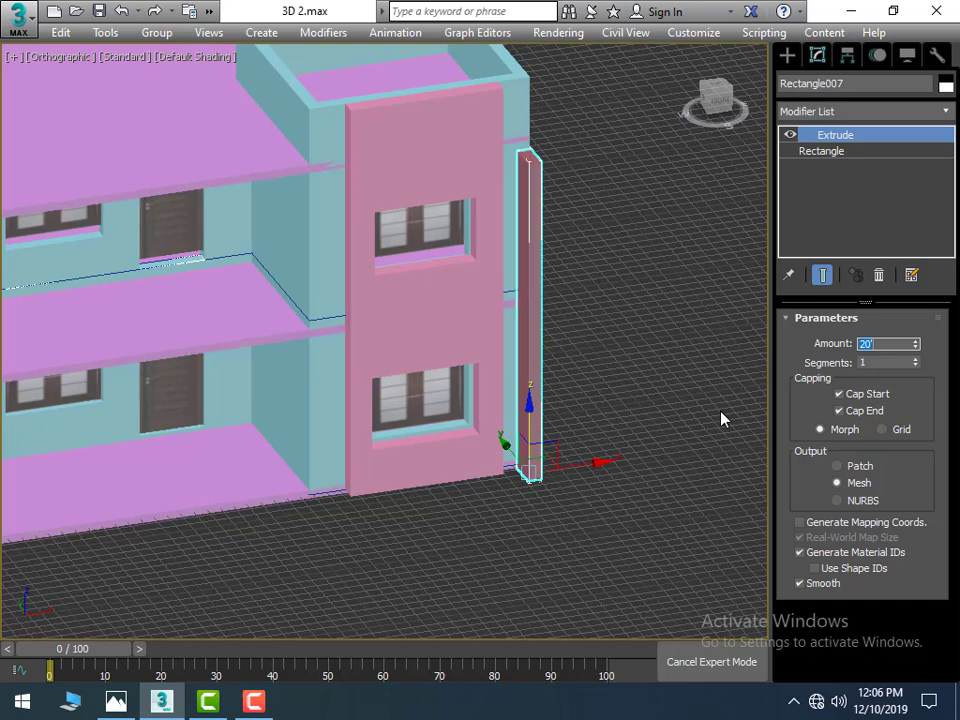
click(574, 242)
click(536, 285)
right_click(536, 285)
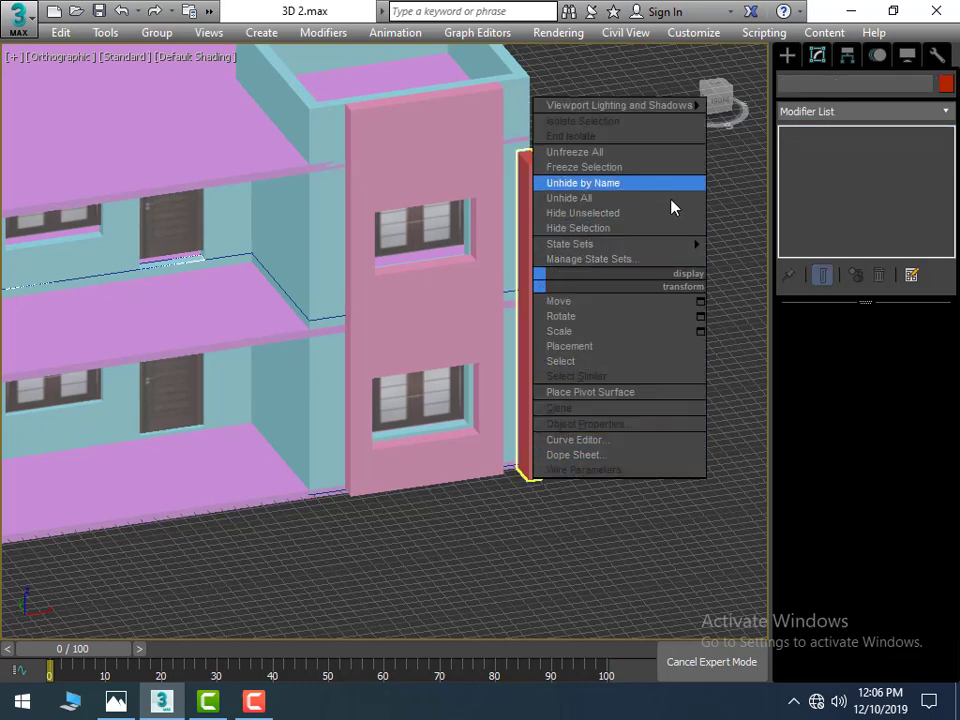
click(626, 587)
click(788, 56)
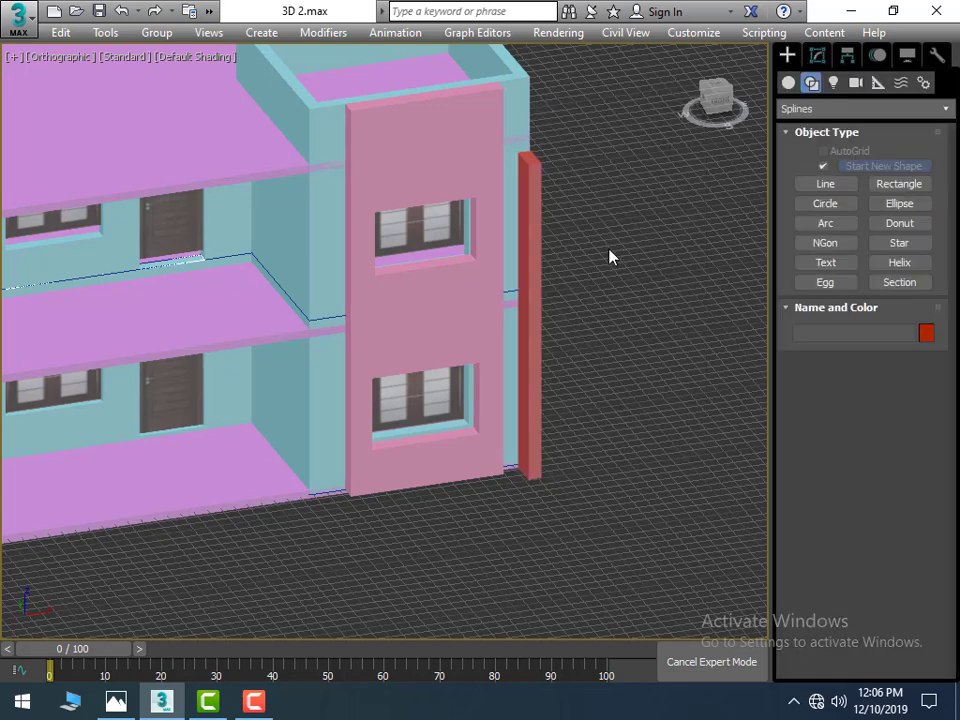
right_click(538, 292)
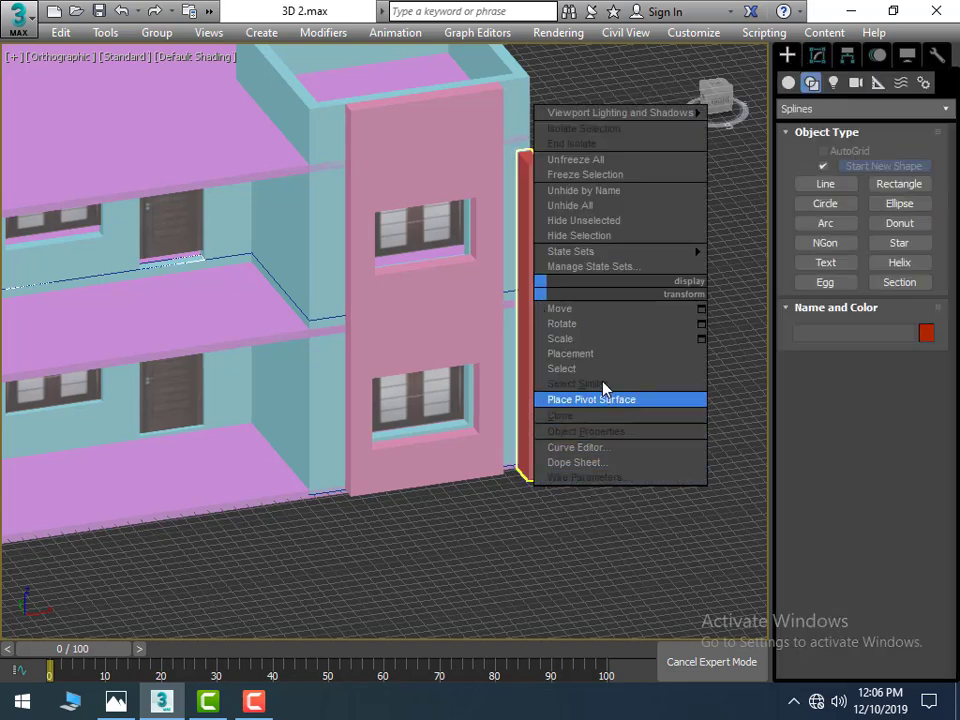
click(741, 392)
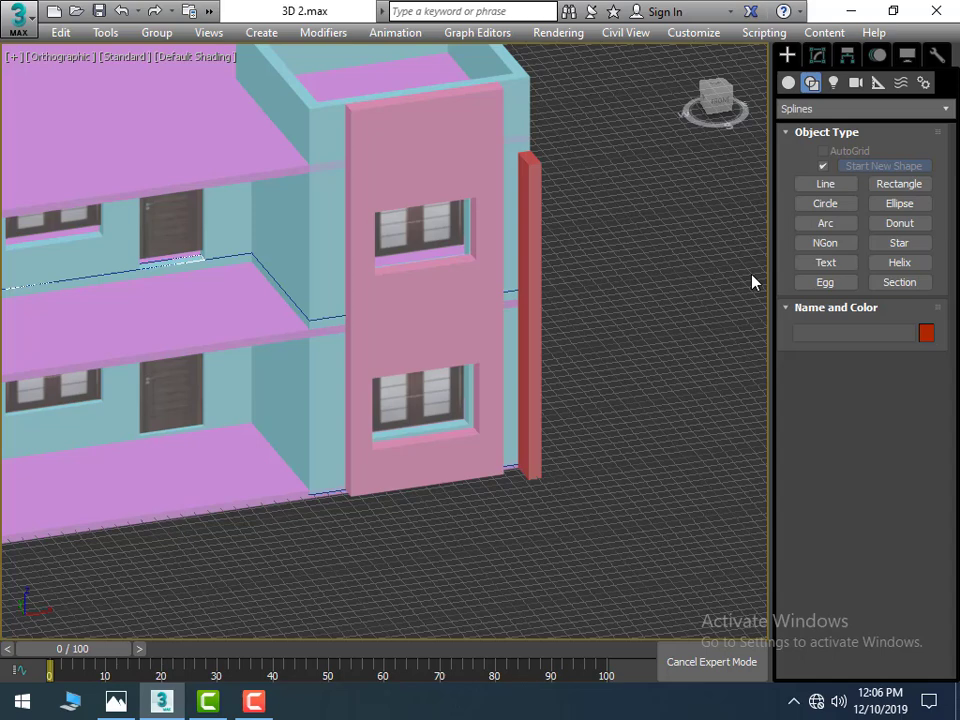
click(818, 62)
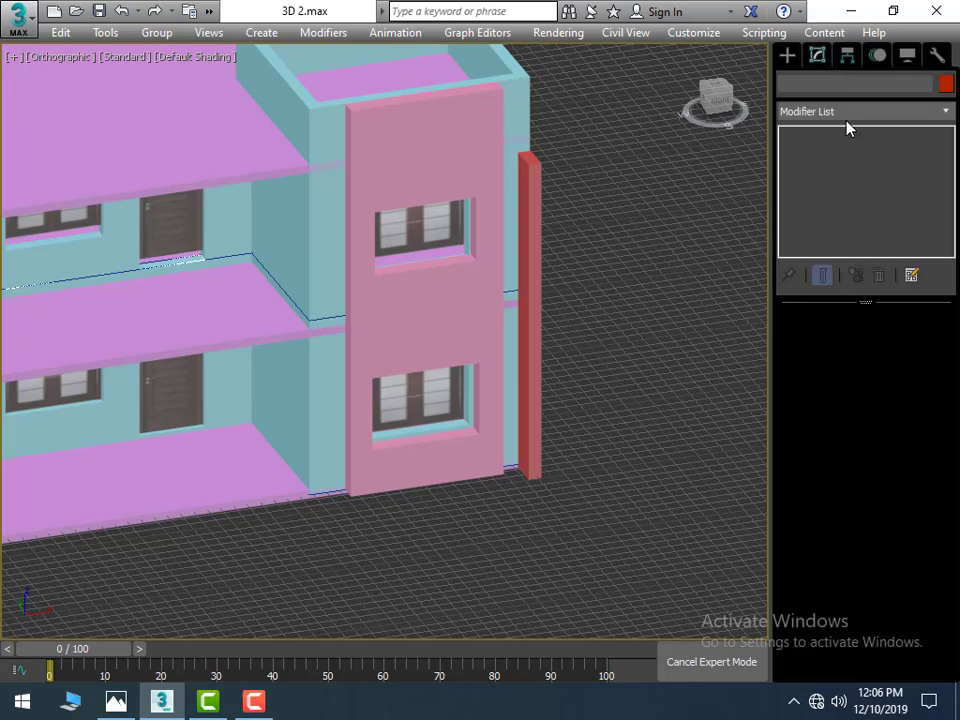
click(533, 288)
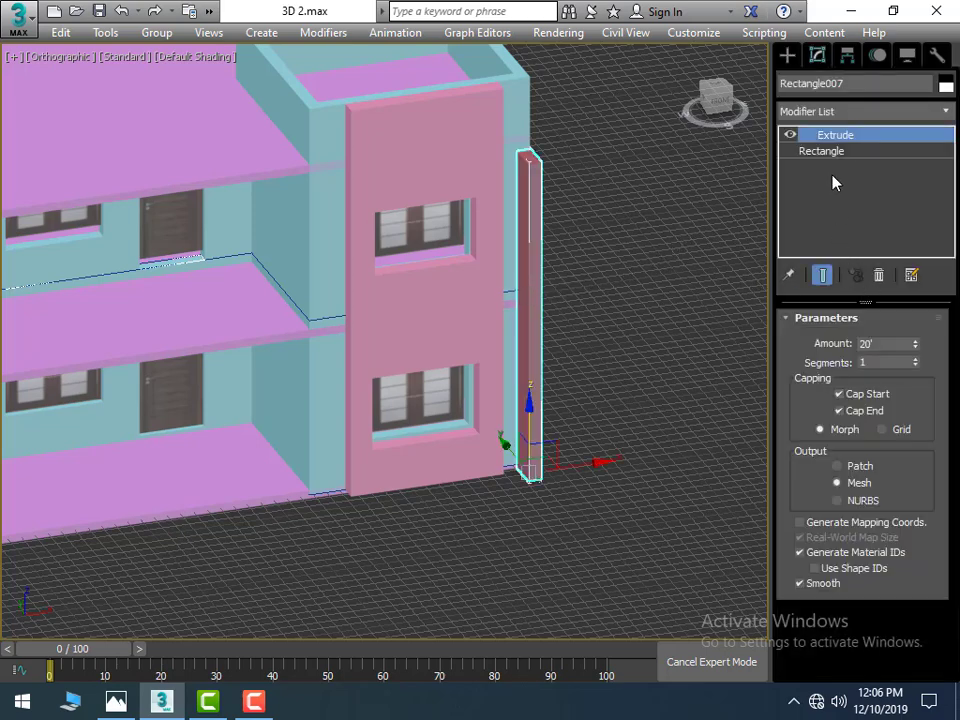
right_click(836, 152)
click(641, 395)
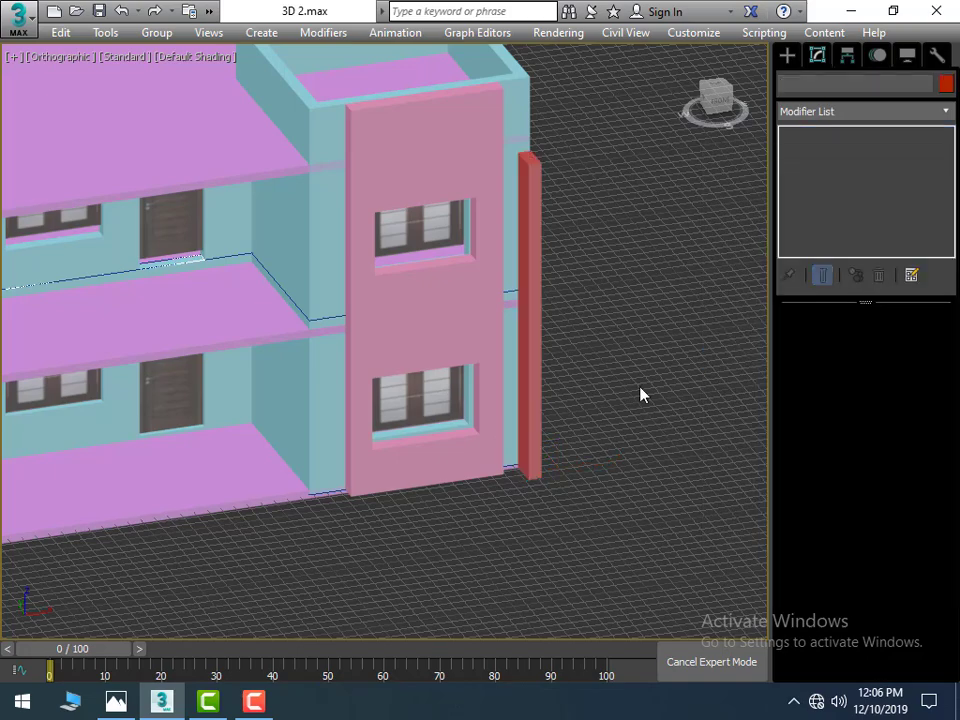
click(528, 463)
right_click(530, 462)
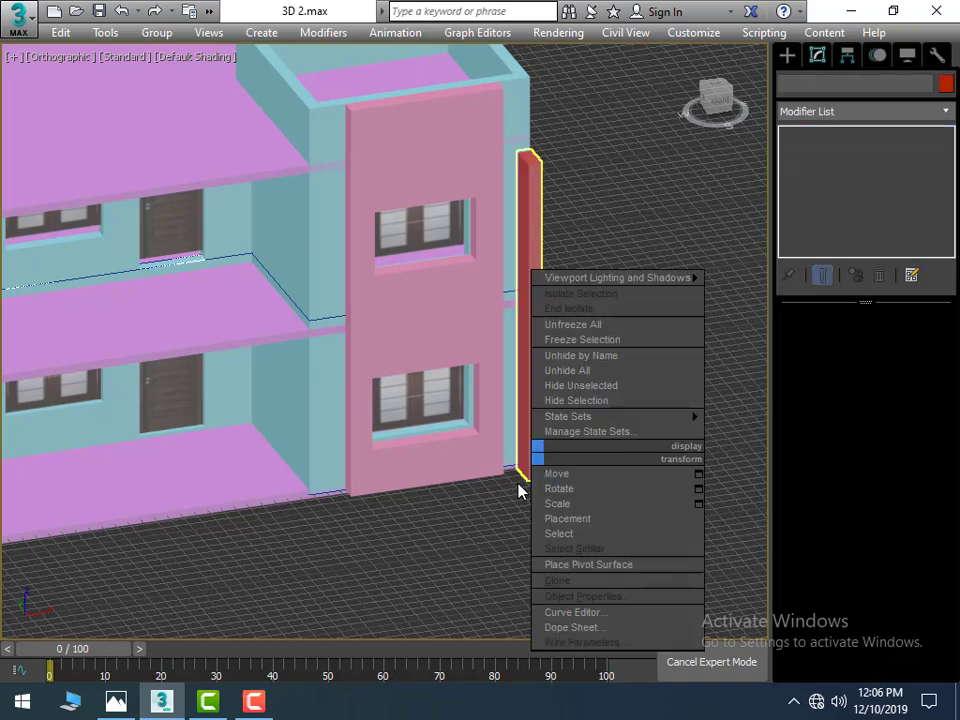
click(525, 461)
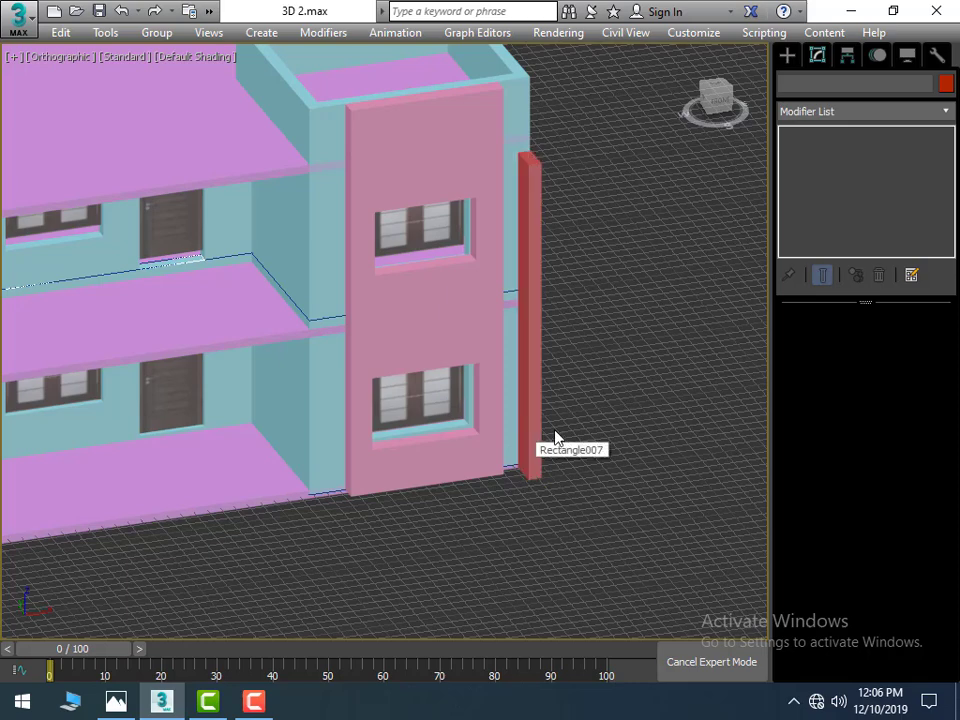
click(533, 440)
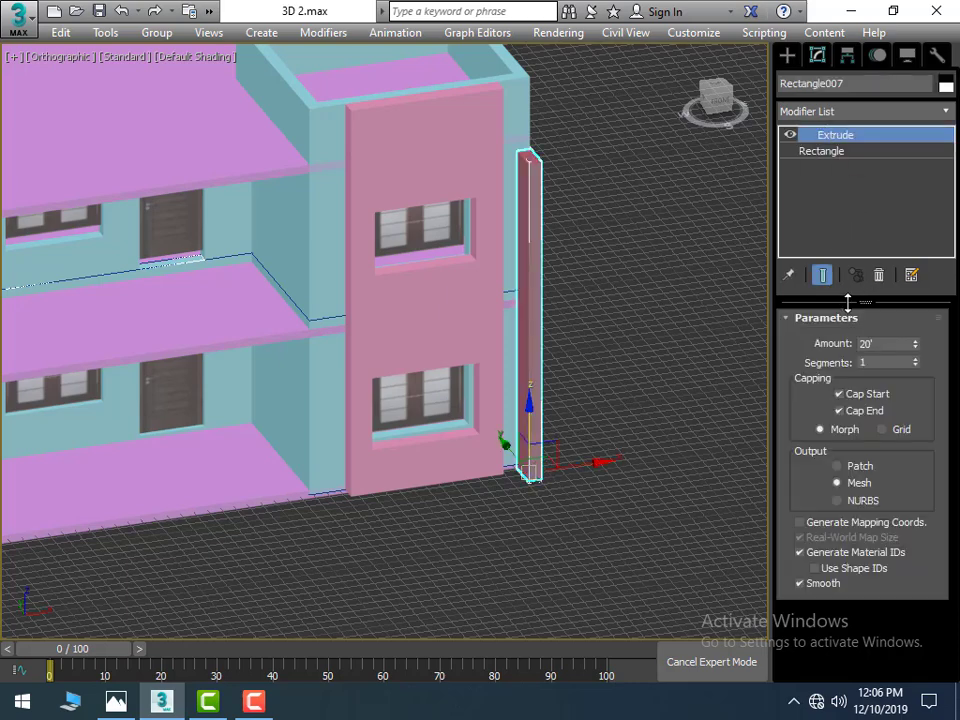
right_click(816, 155)
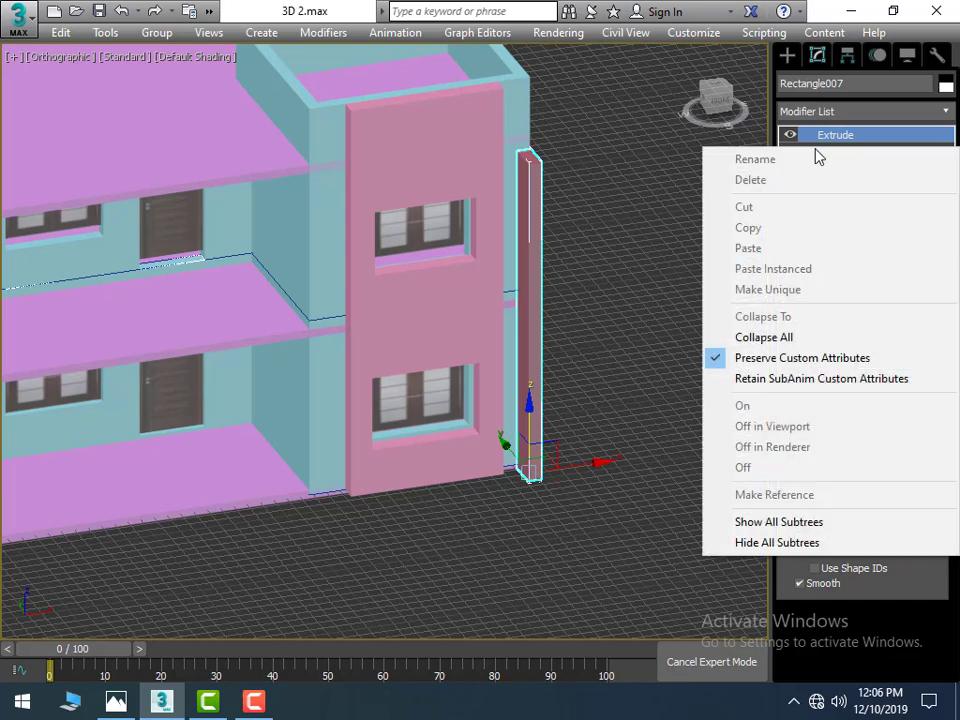
click(546, 499)
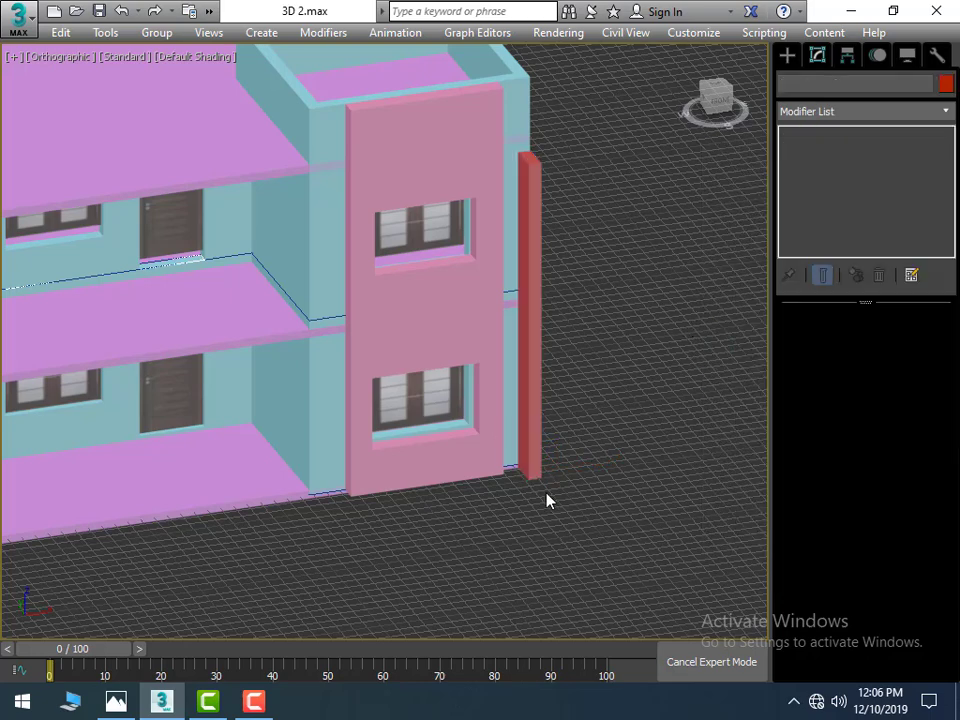
right_click(539, 476)
click(525, 441)
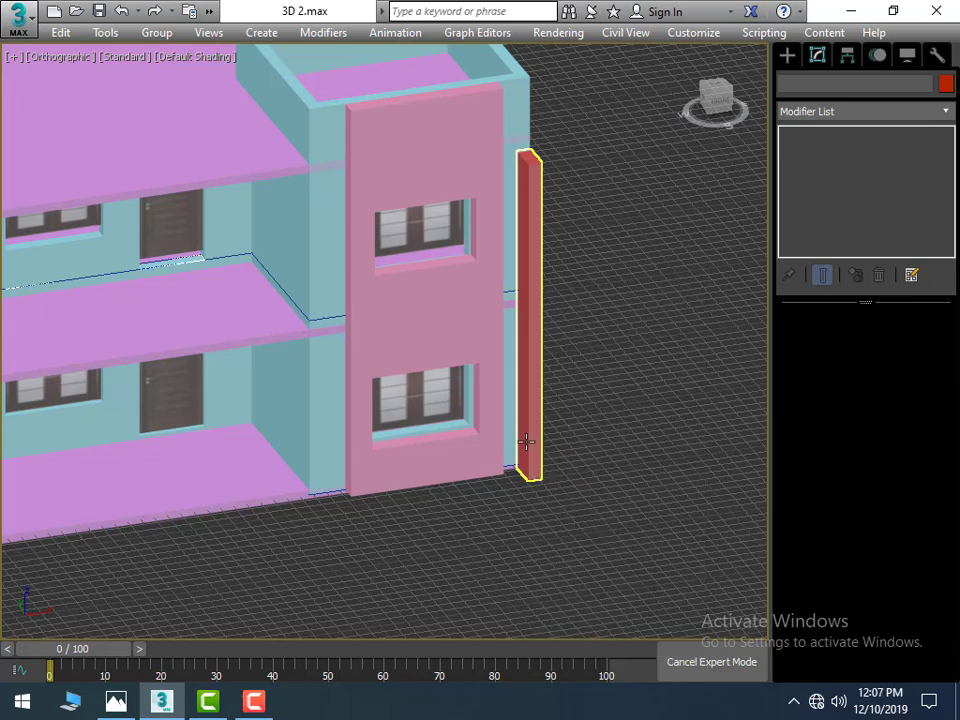
click(543, 456)
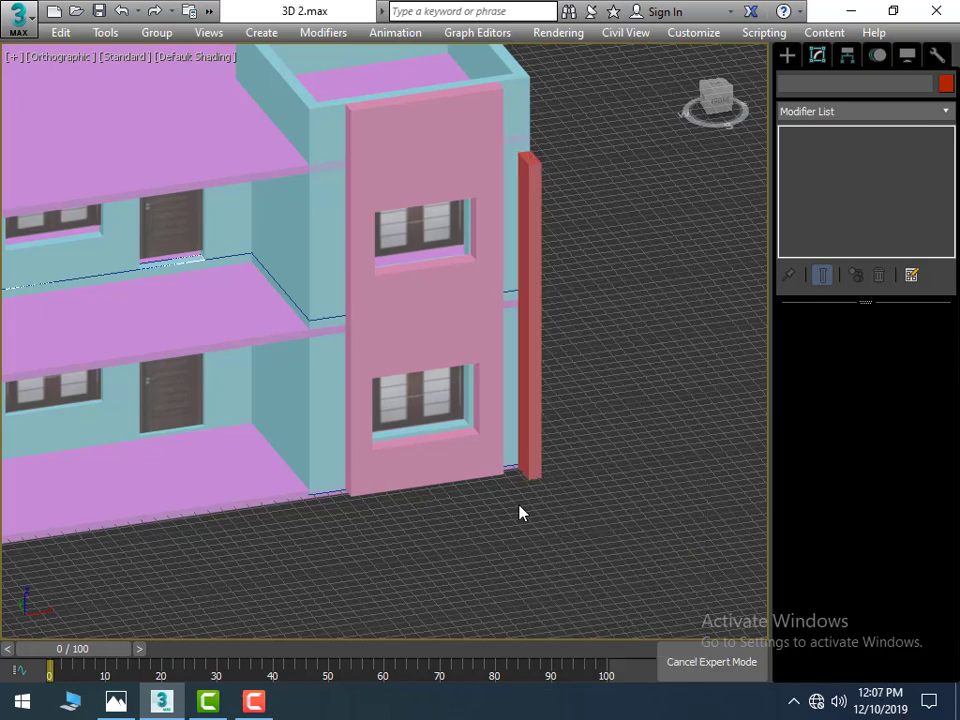
scroll(521, 508, down, 5)
scroll(521, 508, up, 5)
click(532, 378)
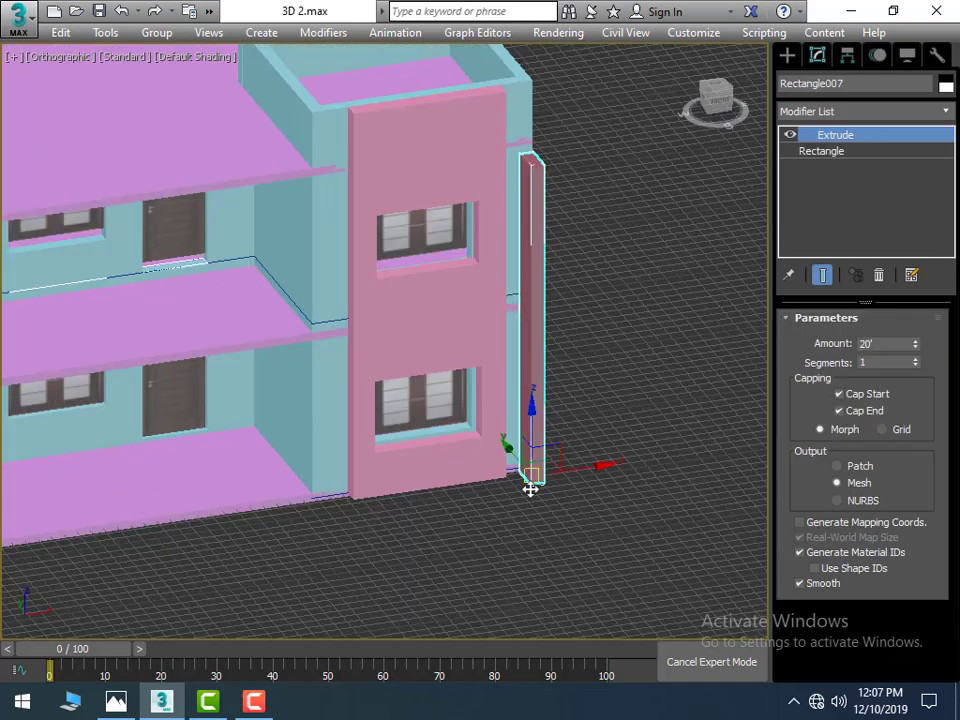
Step: Convert the pillar to an Editable Poly and select its top polygon
right_click(543, 456)
mouse_move(620, 656)
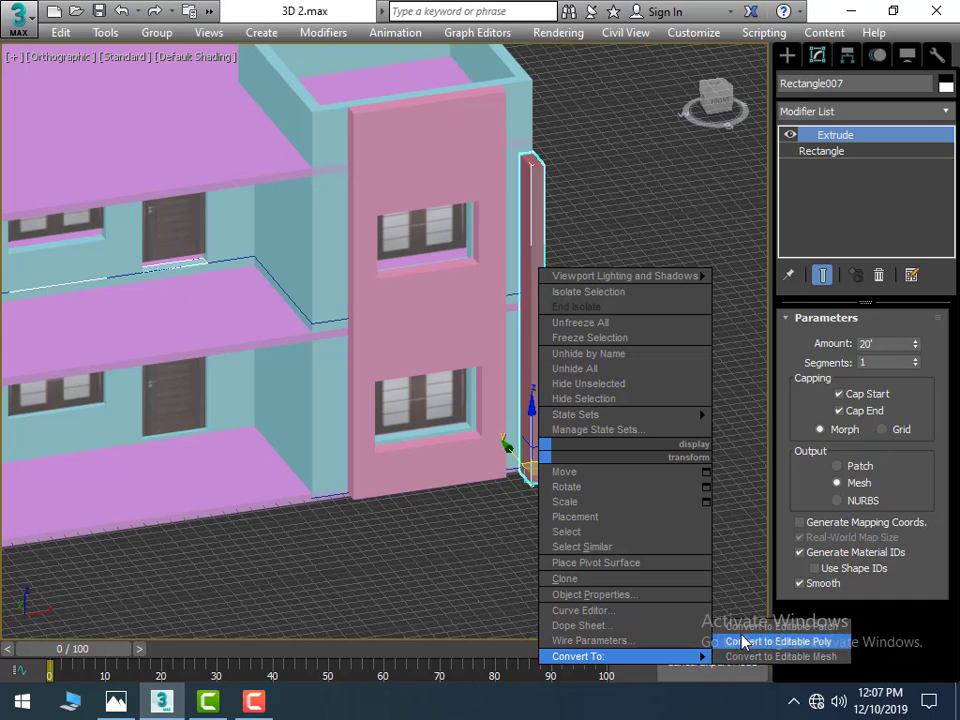
click(743, 641)
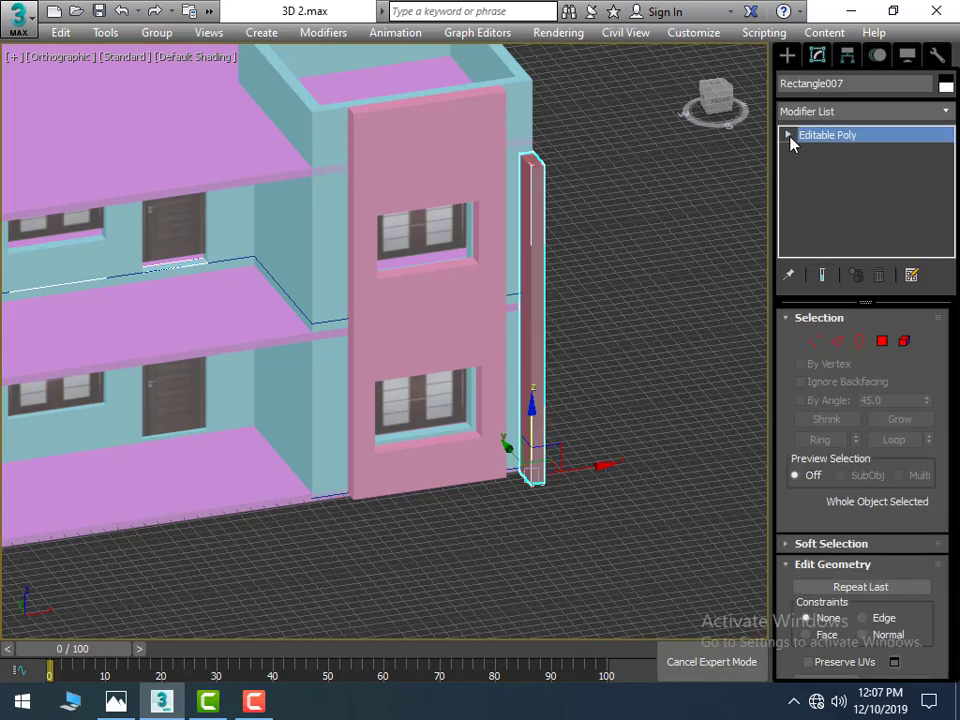
click(882, 341)
middle_drag(650, 343, 591, 354)
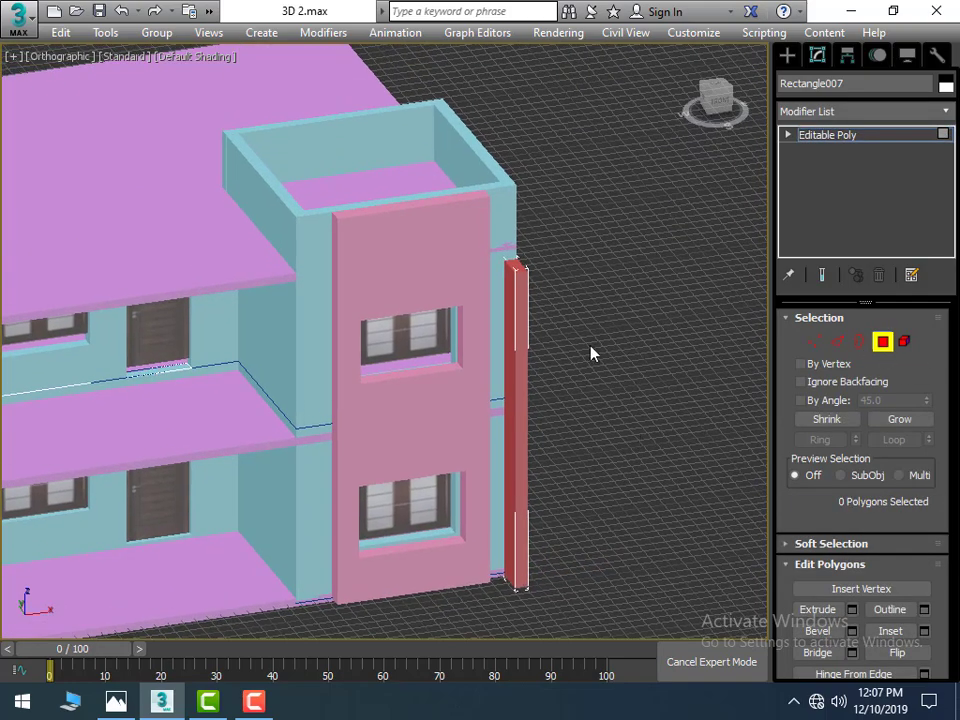
scroll(560, 310, up, 3)
click(498, 256)
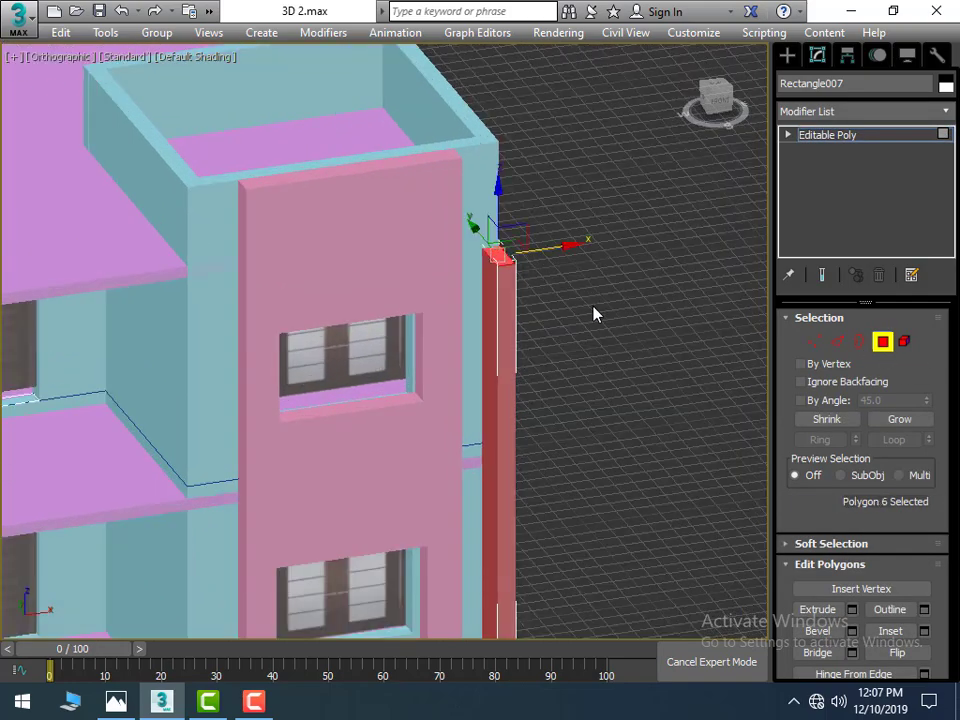
Step: Extrude the pillar's top face upward and accept the extrusion
click(852, 611)
scroll(668, 497, down, 4)
scroll(664, 452, down, 2)
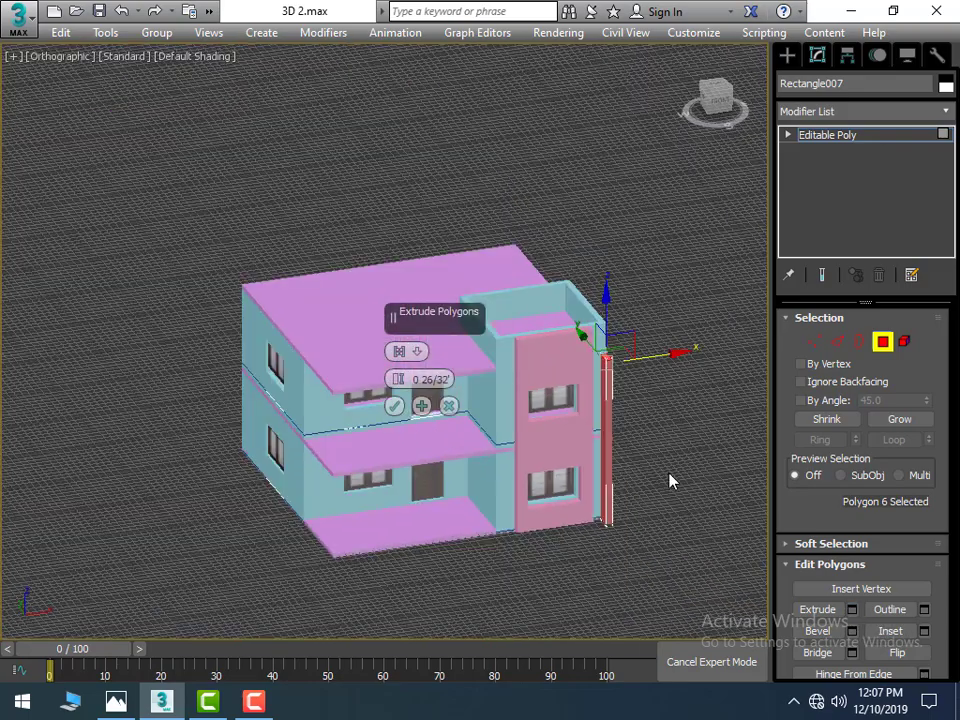
mouse_move(652, 556)
alt+middle_down()
mouse_move(658, 518)
mouse_move(590, 510)
alt+middle_up()
scroll(658, 518, up, 3)
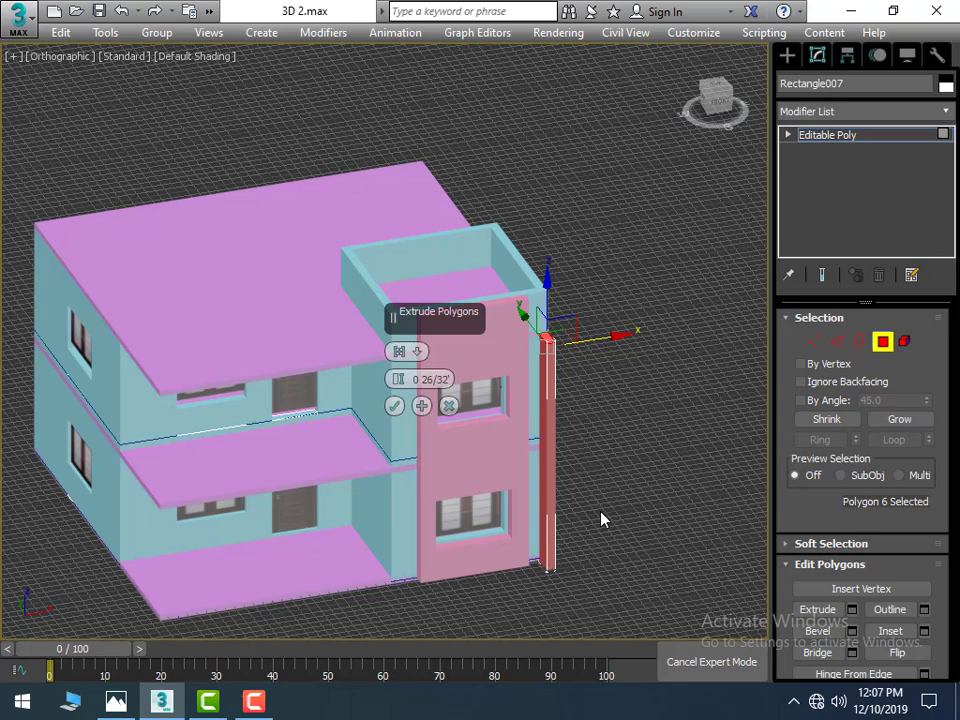
key(Return)
Step: Select another face at the pillar's top and open its Extrude settings
key(n)
scroll(547, 341, up, 3)
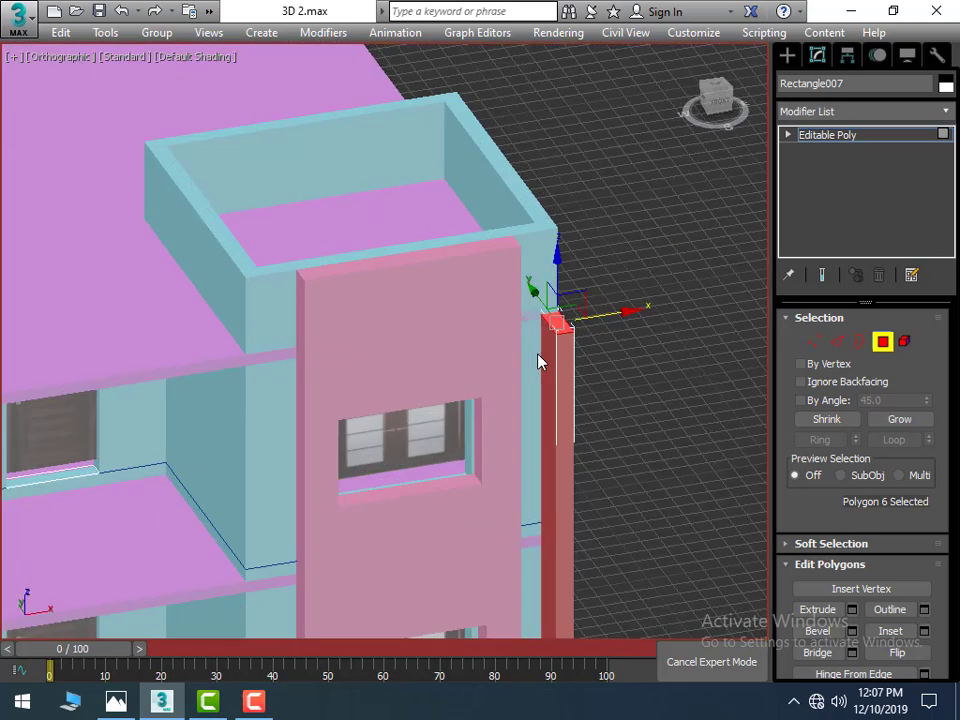
click(550, 338)
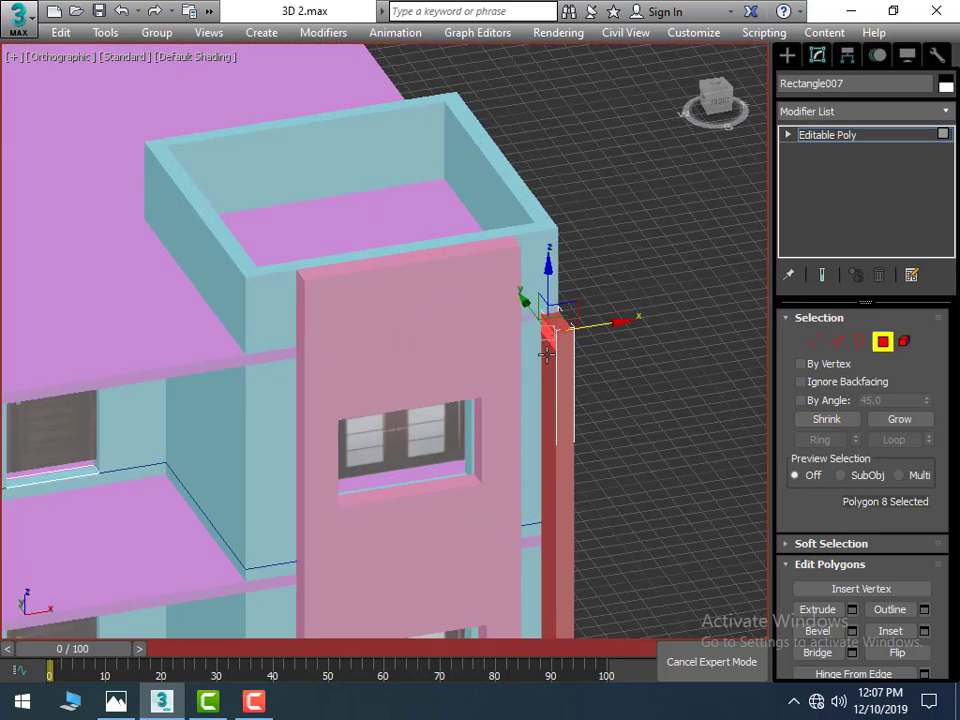
scroll(640, 363, down, 4)
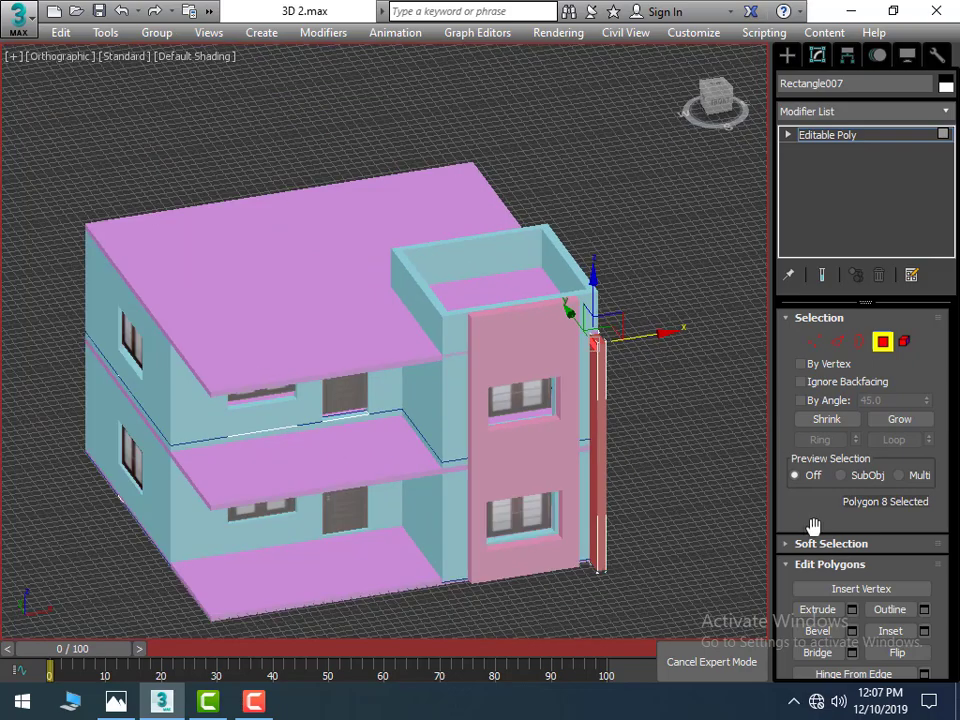
click(852, 610)
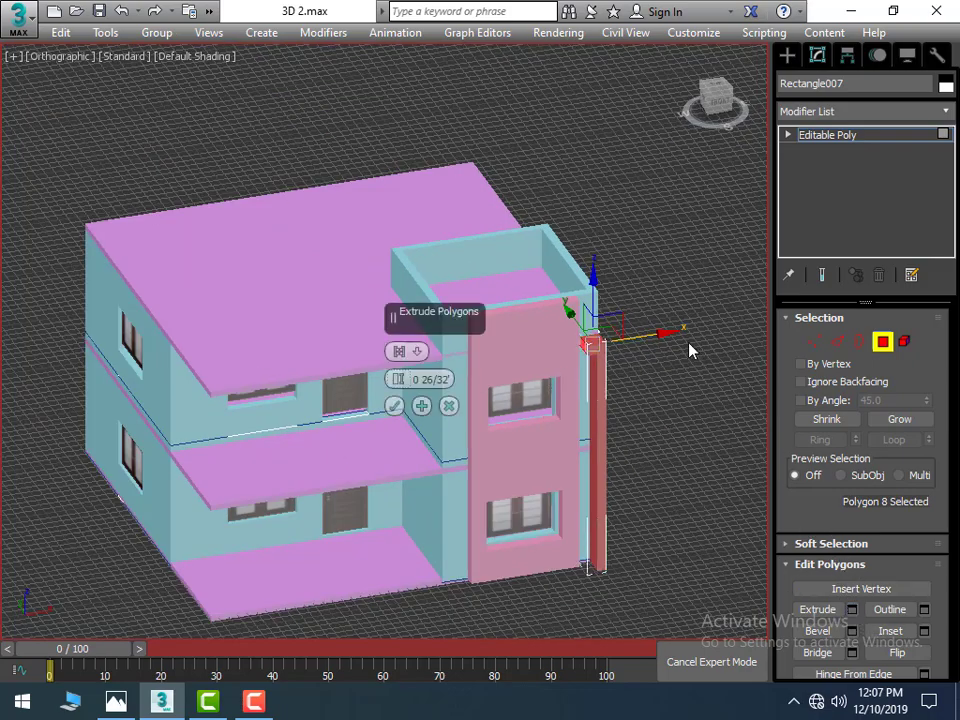
Step: Undo the accidental tilt, then extrude the face about 32 27/32' leftward across the front facade
drag(666, 330, 617, 349)
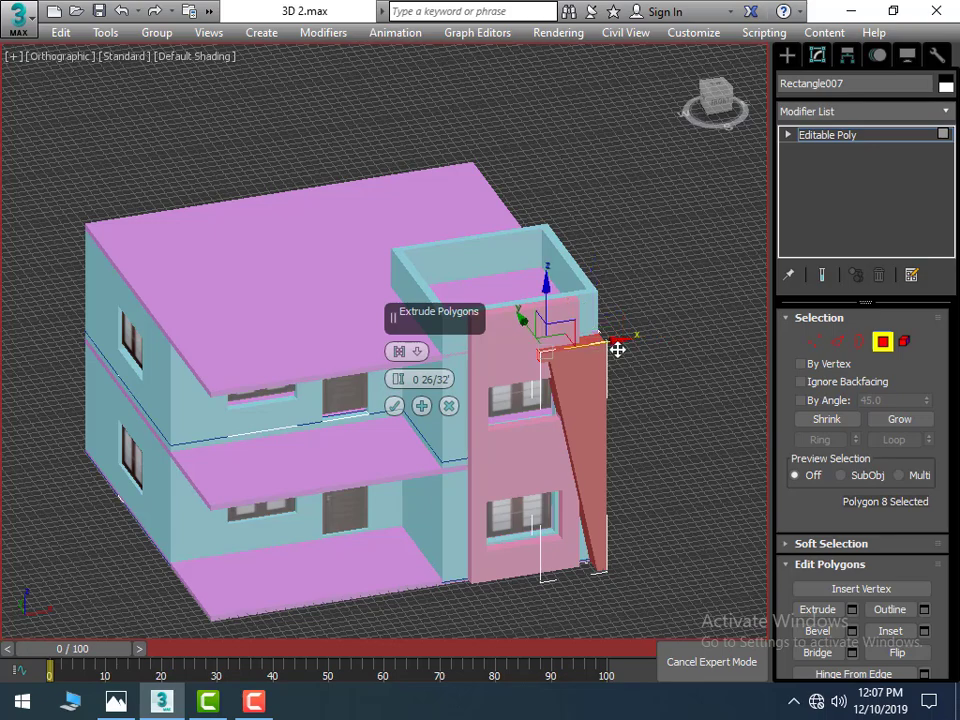
key(ctrl+z)
scroll(566, 360, up, 4)
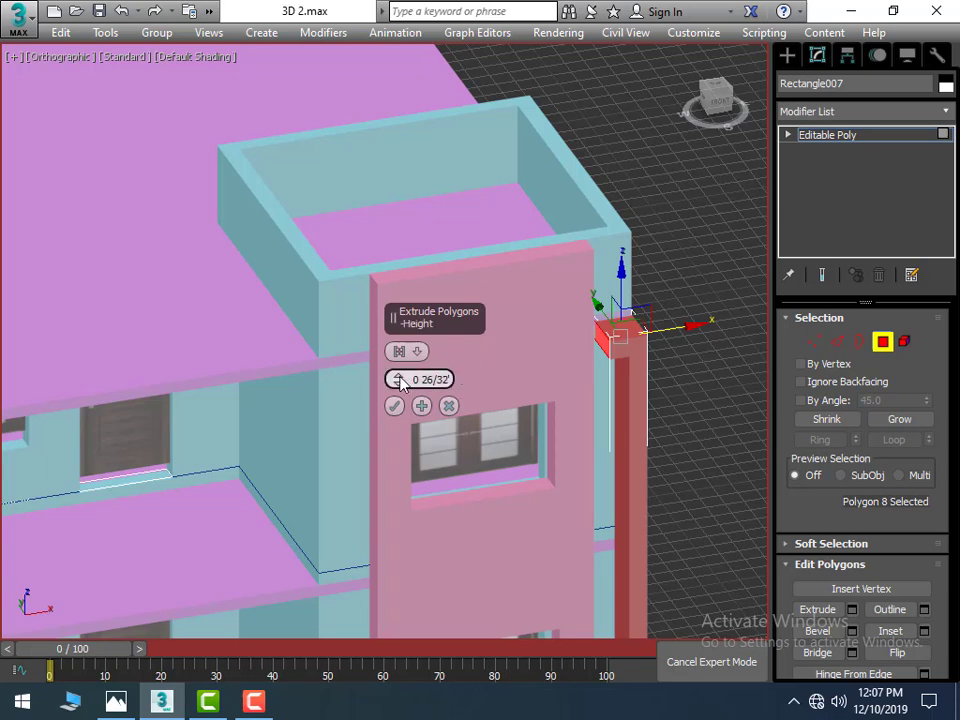
mouse_move(400, 383)
mouse_down()
mouse_move(468, 712)
mouse_move(468, 700)
mouse_up()
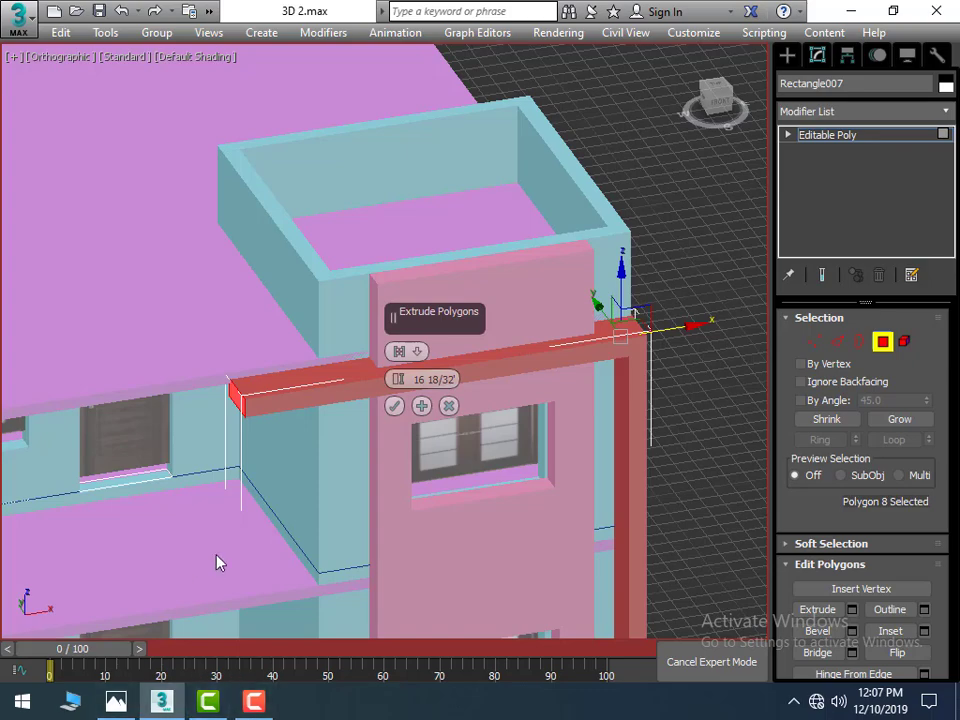
scroll(214, 540, down, 2)
middle_drag(212, 489, 418, 410)
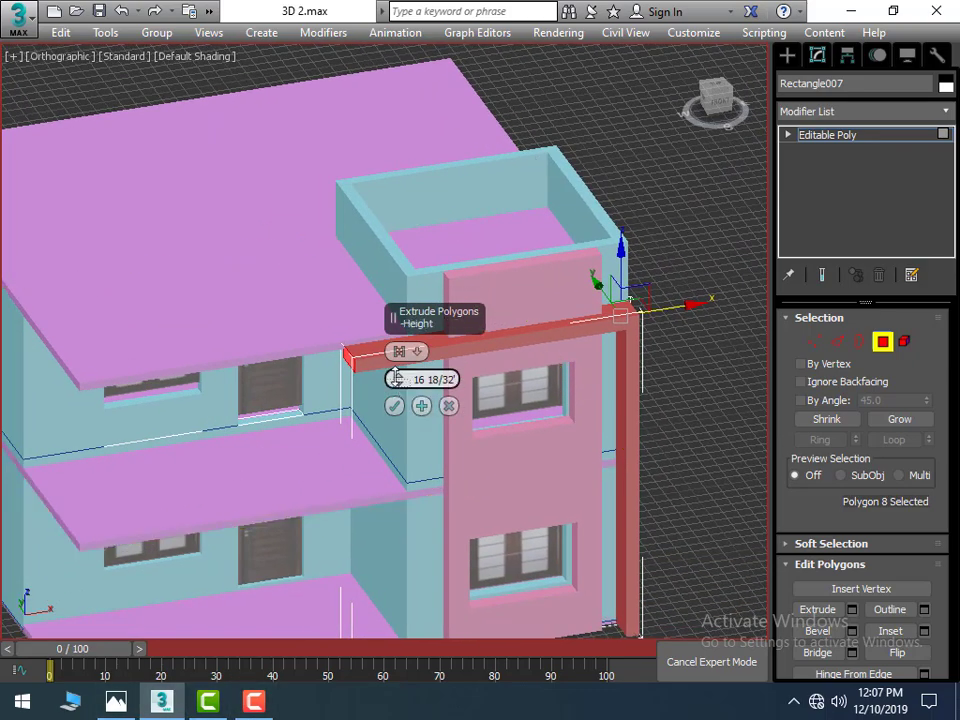
mouse_move(398, 379)
mouse_down()
mouse_move(429, 270)
mouse_move(549, 107)
mouse_move(546, 94)
mouse_up()
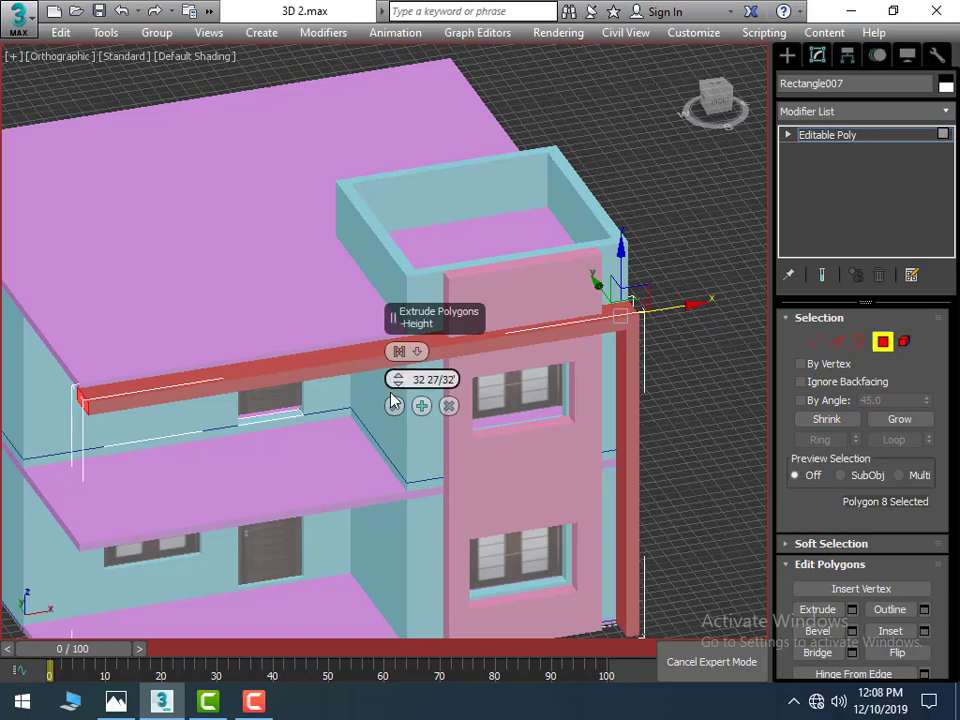
click(395, 406)
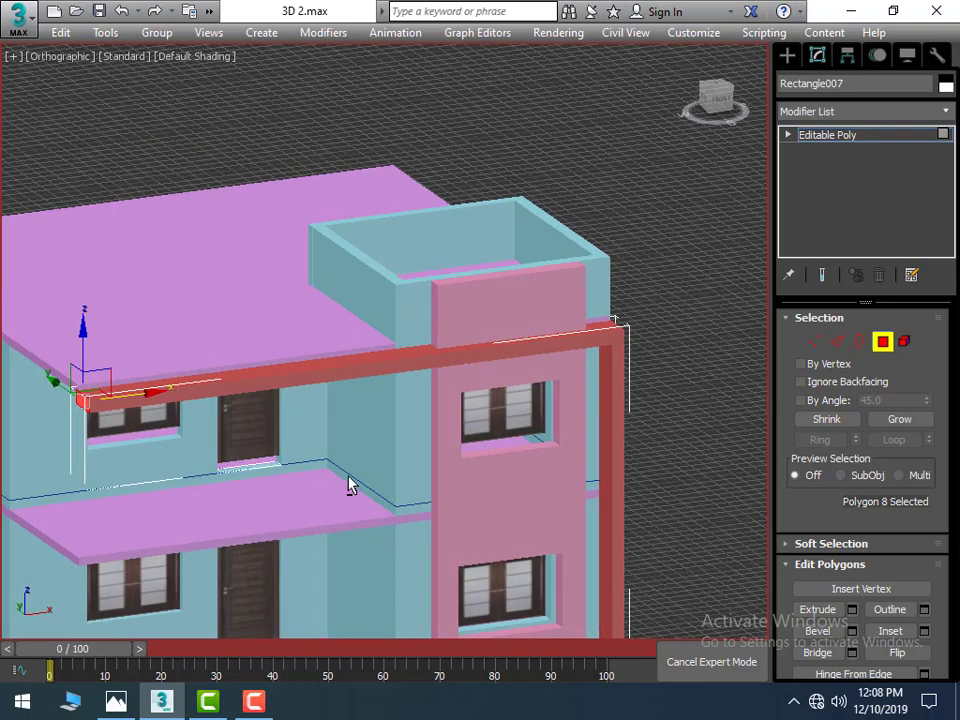
alt+middle_drag(342, 505, 429, 429)
scroll(170, 422, up, 3)
Step: Extrude the red beam's long front face outward with a Height of 1'
scroll(190, 404, down, 2)
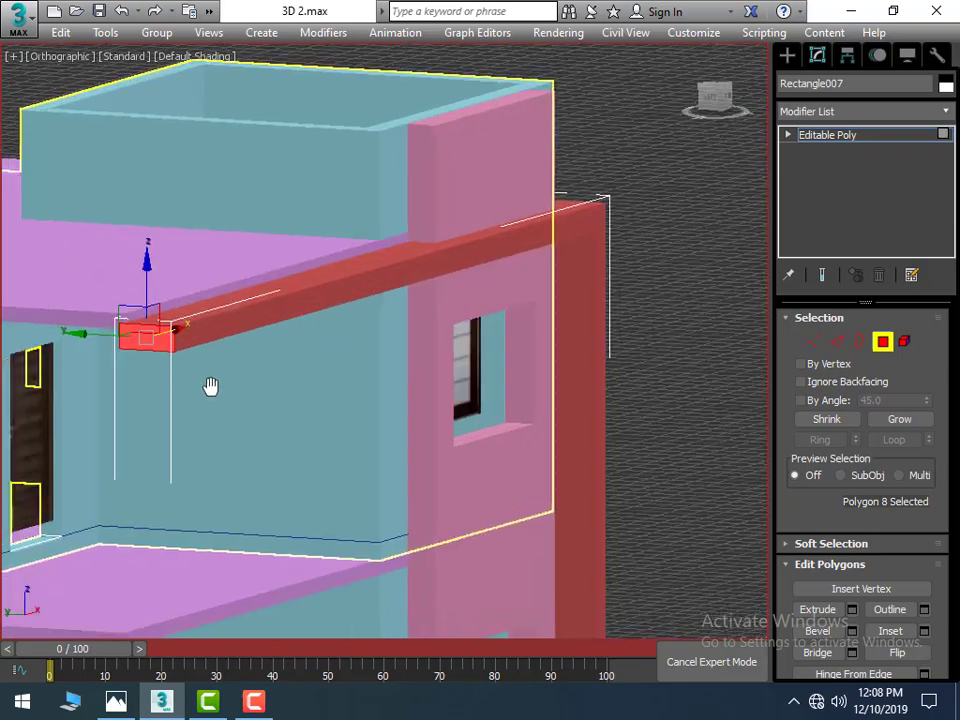
scroll(236, 369, down, 1)
scroll(386, 399, down, 2)
scroll(490, 415, down, 2)
mouse_move(490, 415)
alt+middle_down()
mouse_move(467, 428)
mouse_move(368, 420)
alt+middle_up()
key(ctrl+a)
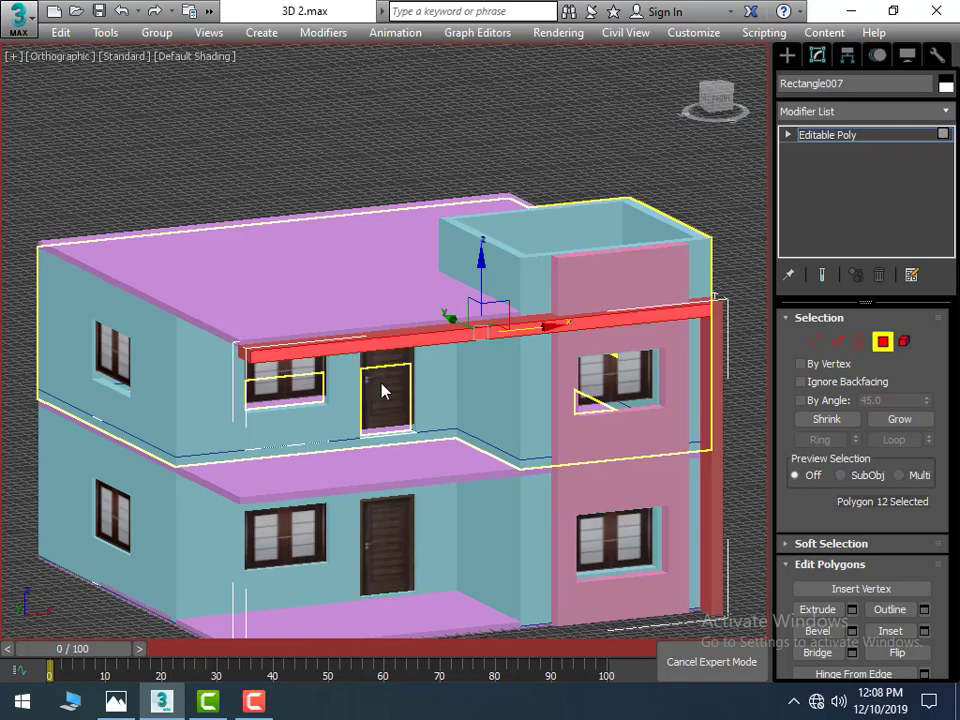
click(851, 610)
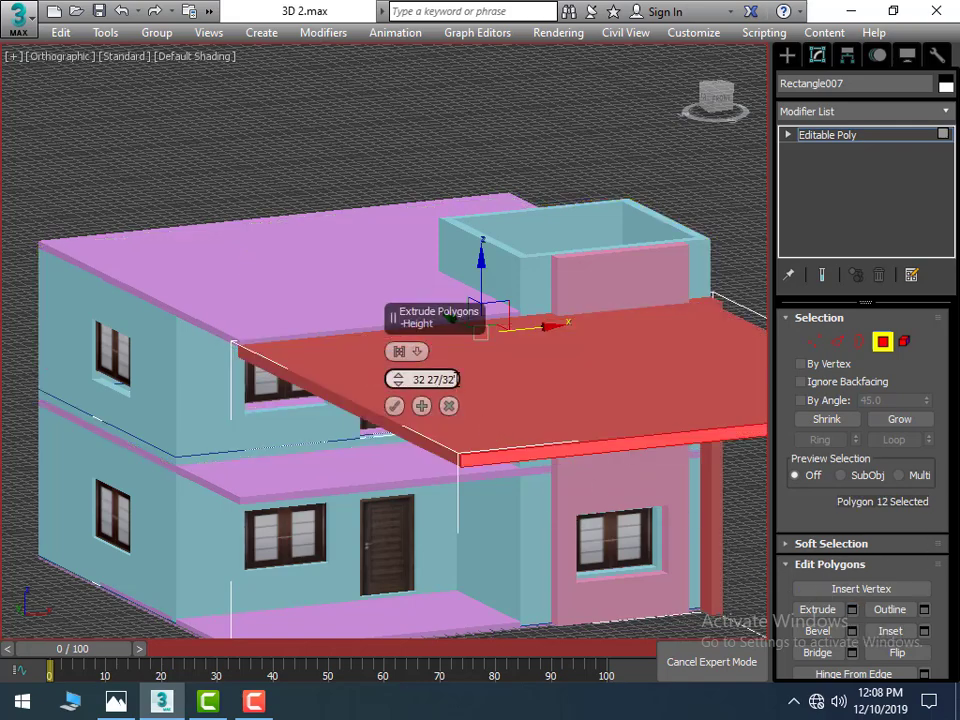
drag(456, 379, 233, 385)
text(1)
key(Return)
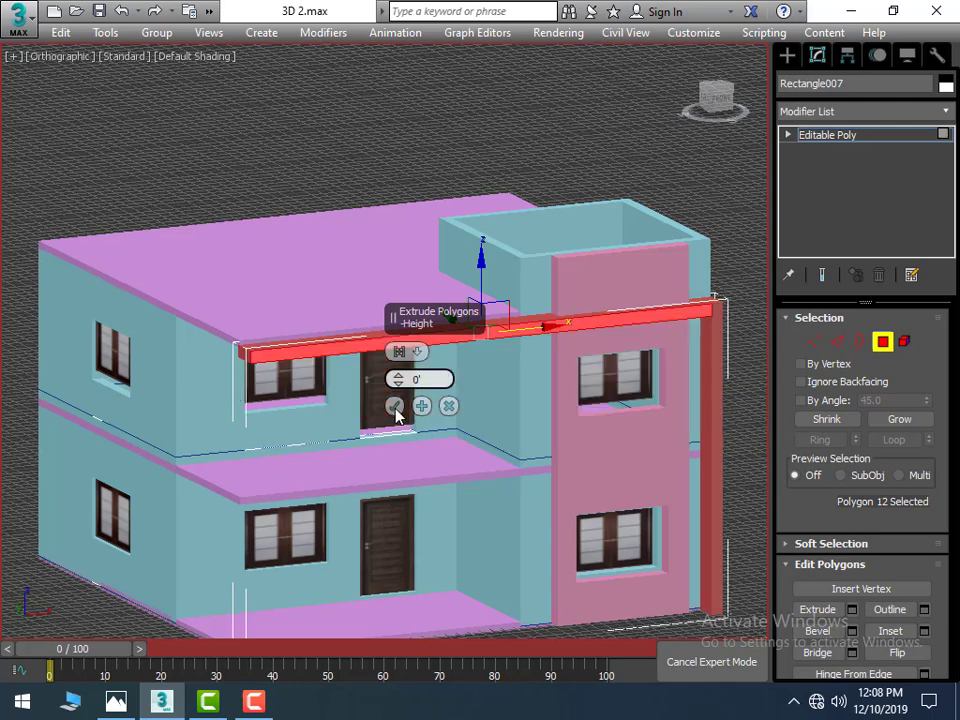
text(1)
click(395, 408)
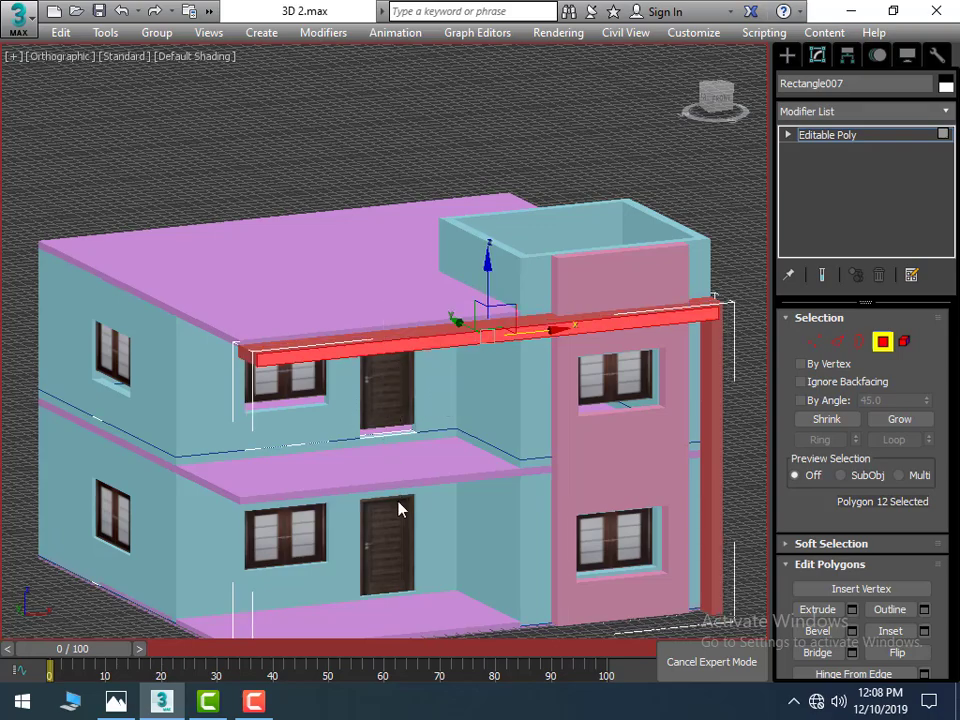
Step: Orbit above the beam and select its two top faces
alt+middle_drag(394, 505, 378, 494)
scroll(394, 370, up, 2)
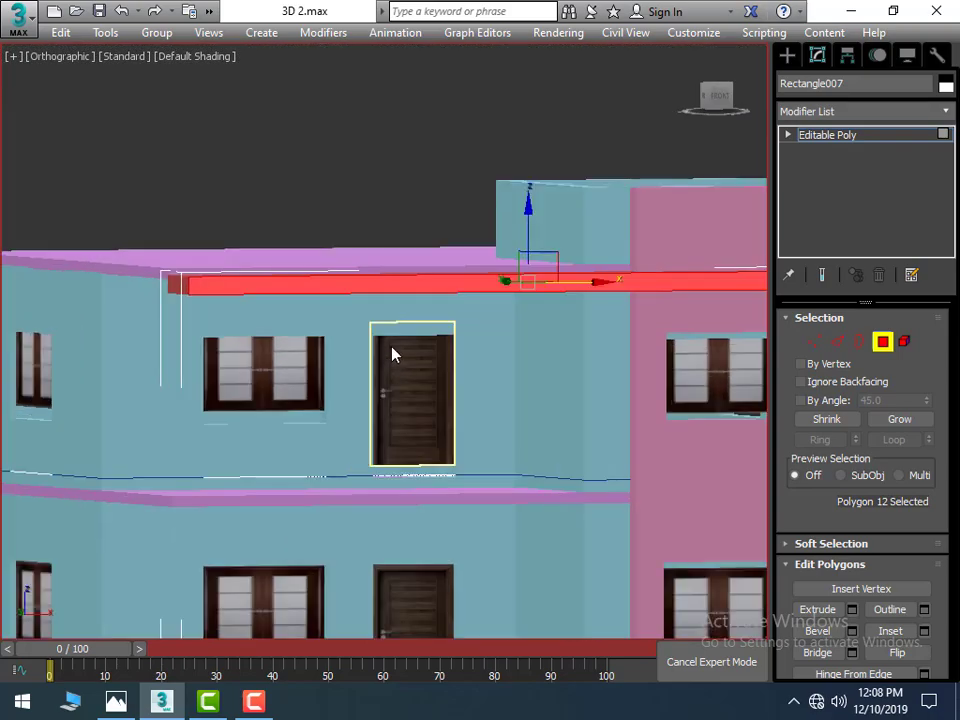
alt+middle_drag(394, 354, 387, 291)
click(387, 291)
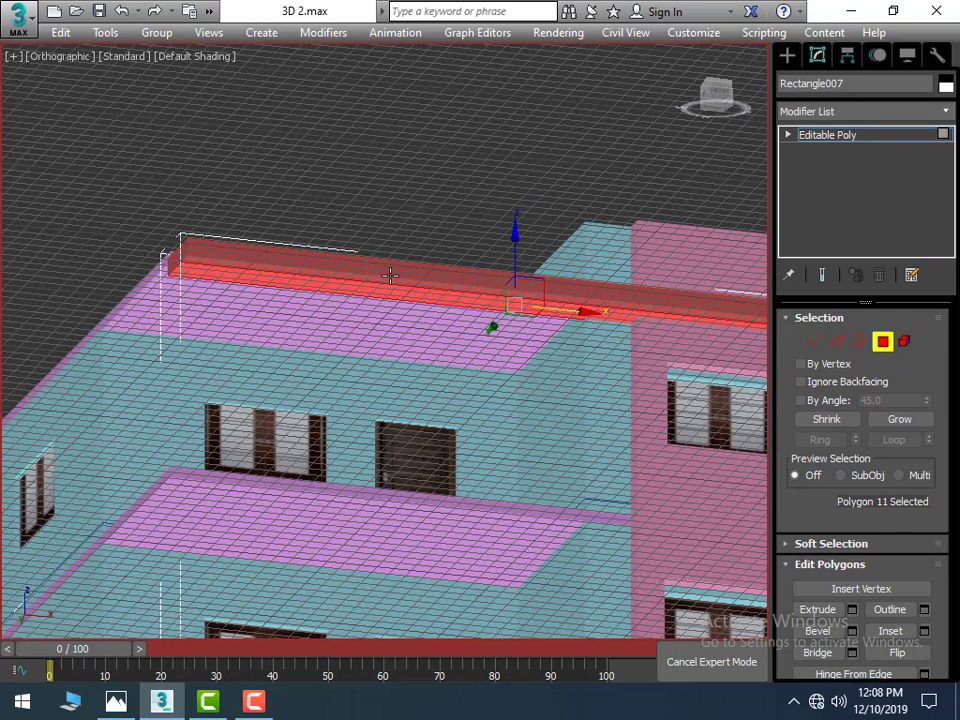
ctrl+click(390, 275)
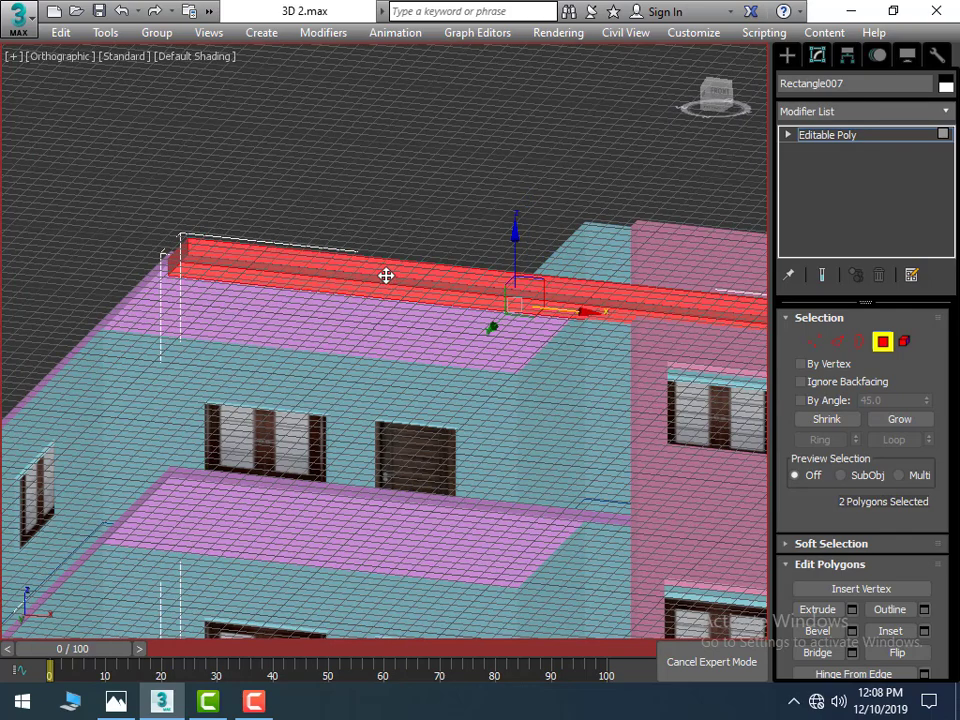
Step: Extrude both of the beam's top faces upward by 1', reselecting them after a cancelled attempt
click(852, 609)
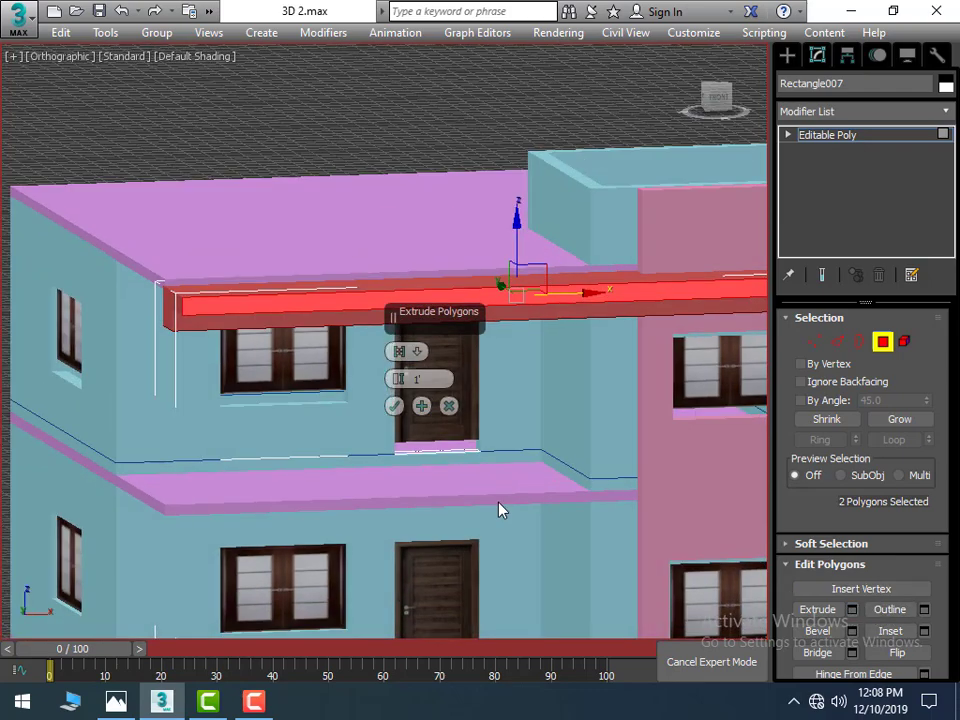
click(493, 481)
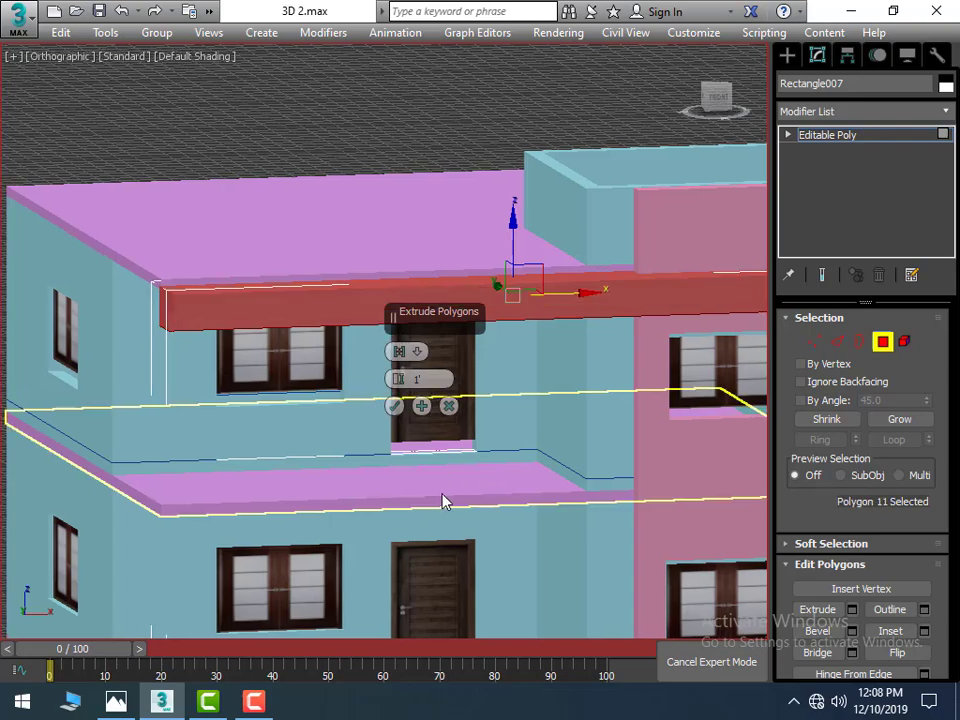
click(450, 407)
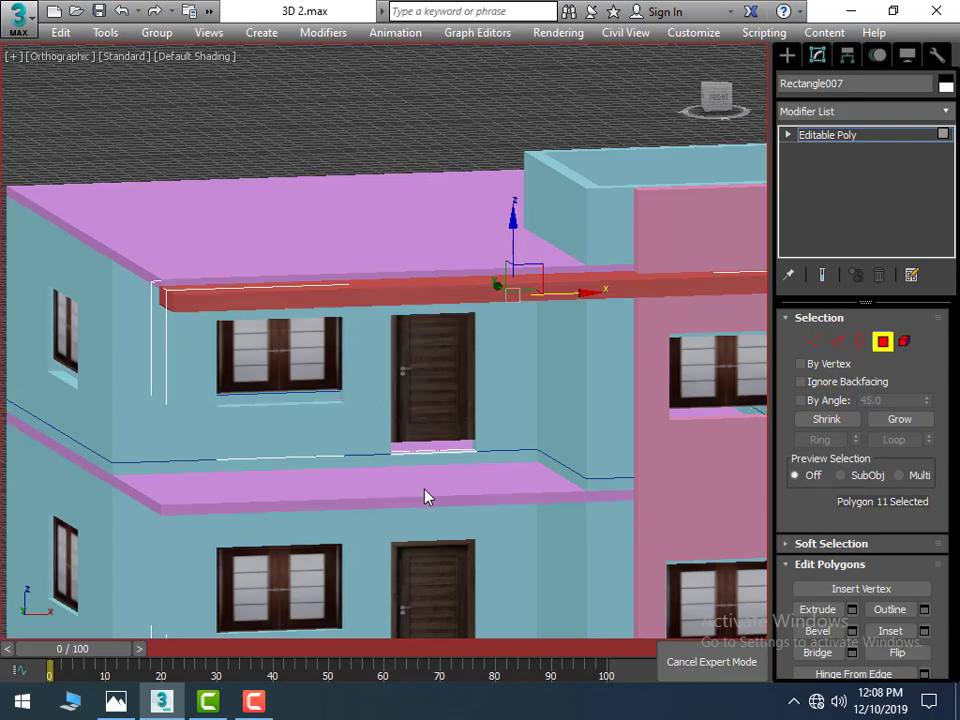
alt+middle_drag(424, 488, 440, 406)
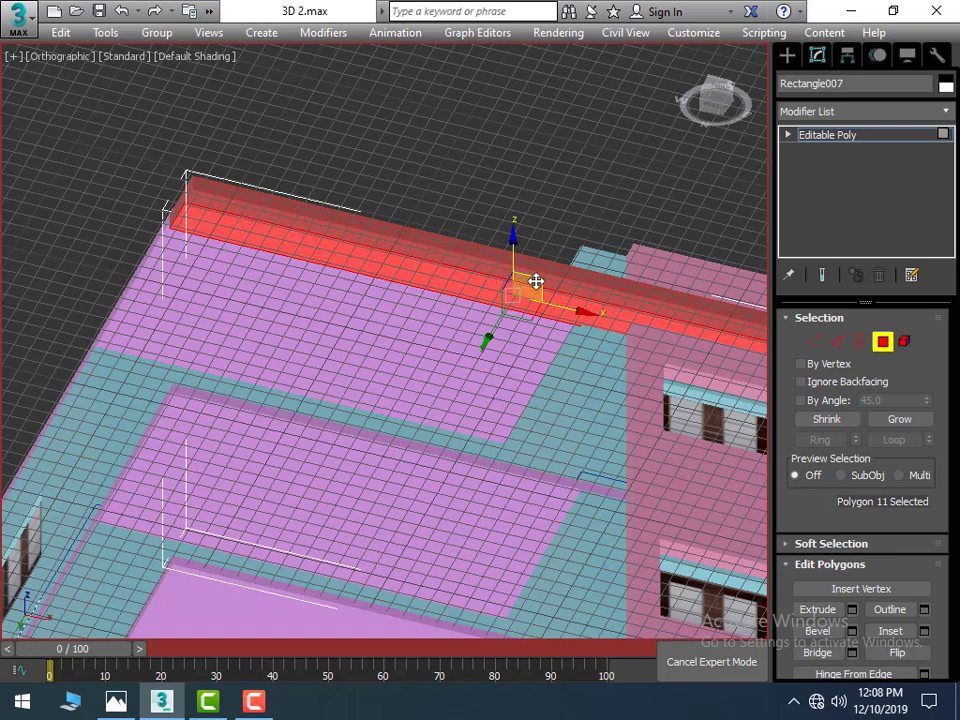
middle_drag(435, 357, 450, 257)
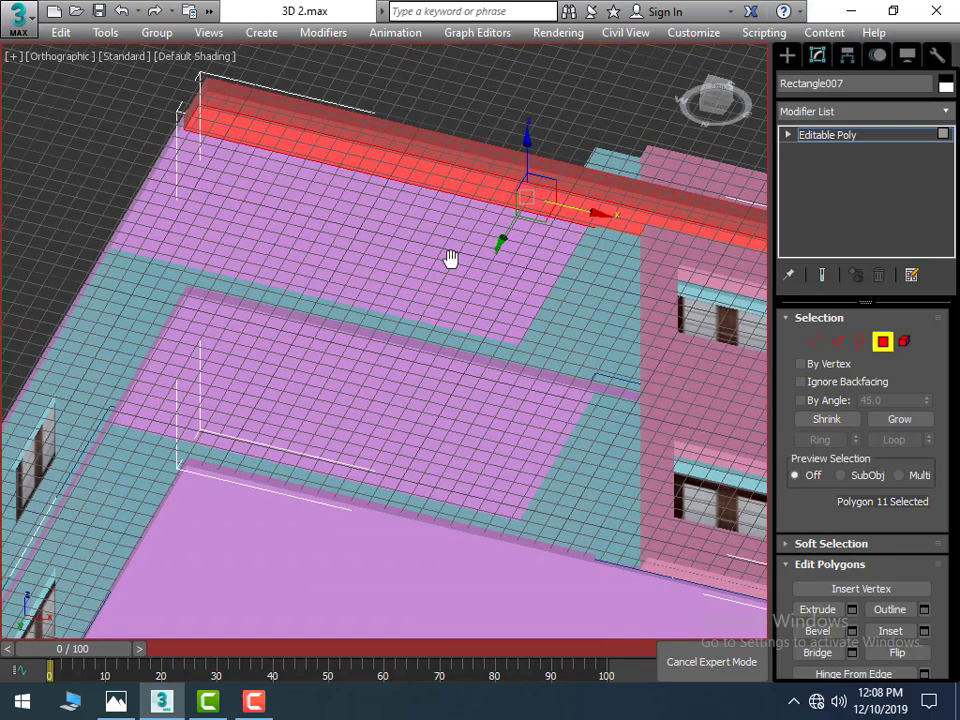
ctrl+click(263, 116)
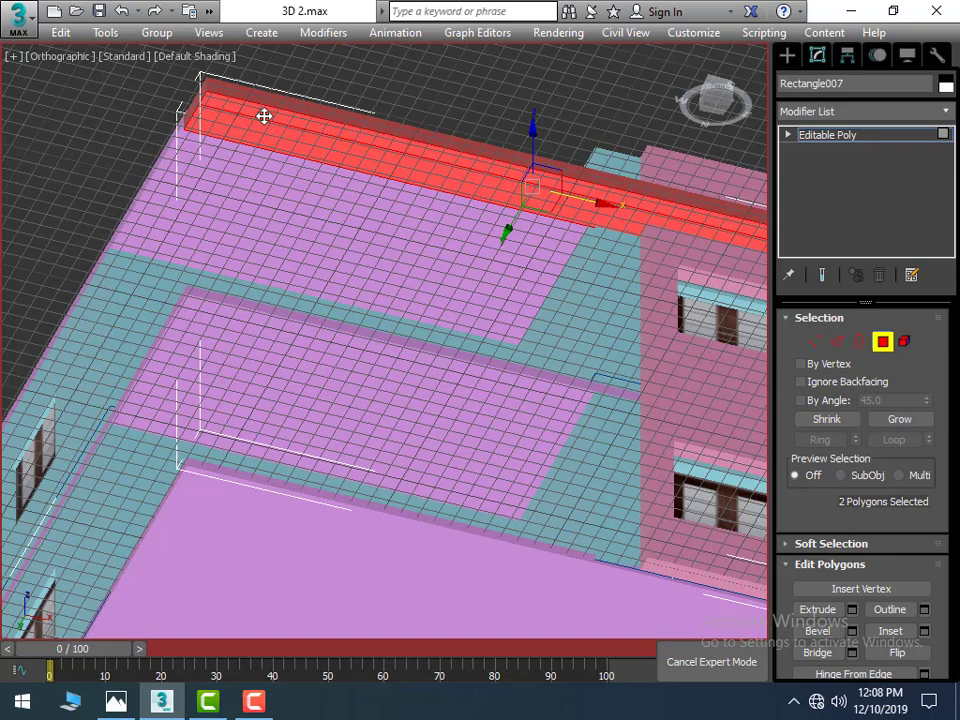
click(852, 609)
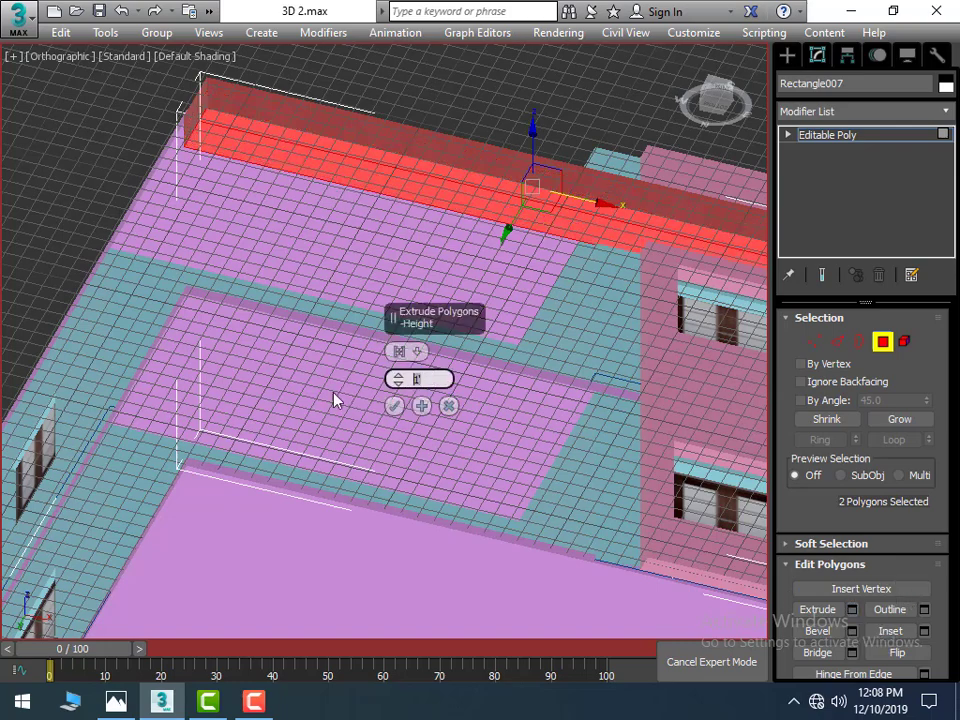
text(1')
click(394, 405)
Step: Return to a front view, clear the polygon selection and switch to the Create Shapes panel
scroll(400, 405, down, 2)
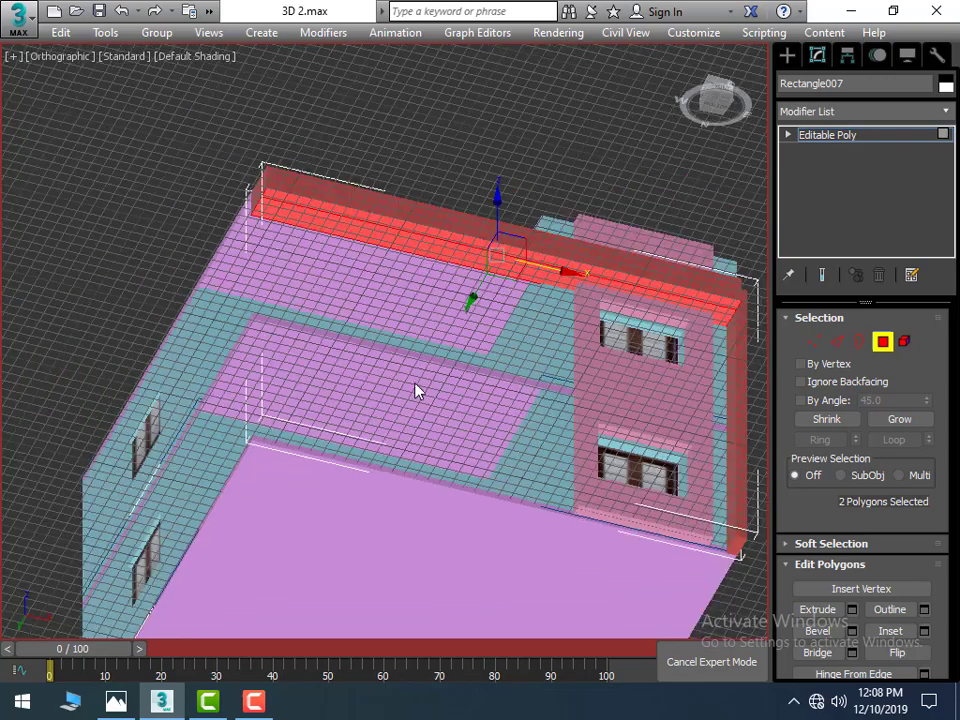
alt+middle_drag(416, 390, 418, 467)
click(181, 491)
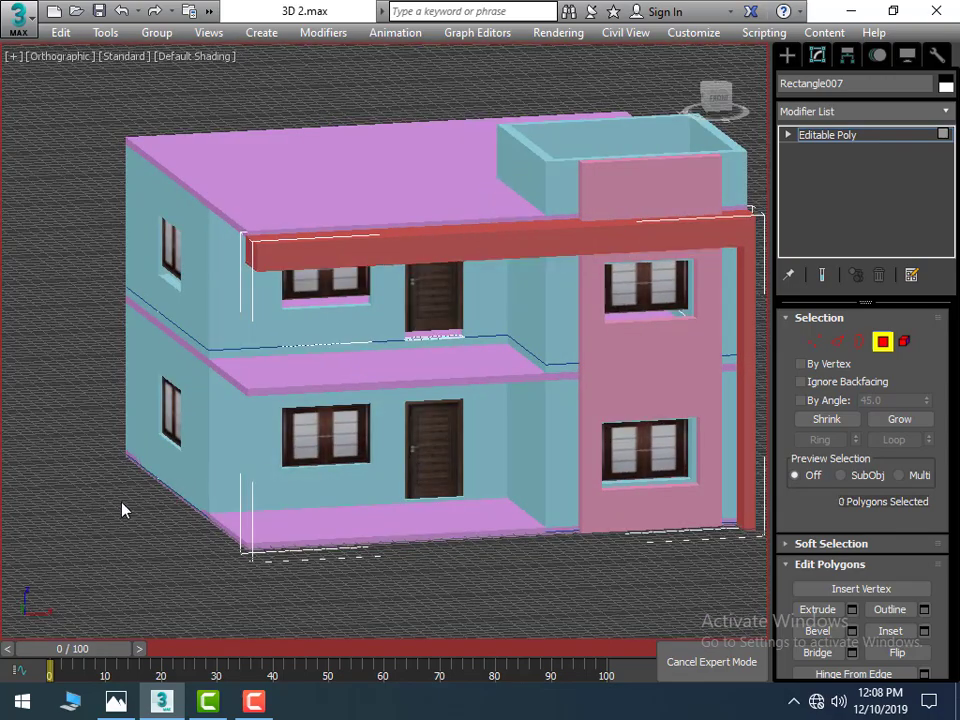
click(789, 60)
Step: Choose the Splines shape category and switch to the Top plan view of the house
click(392, 591)
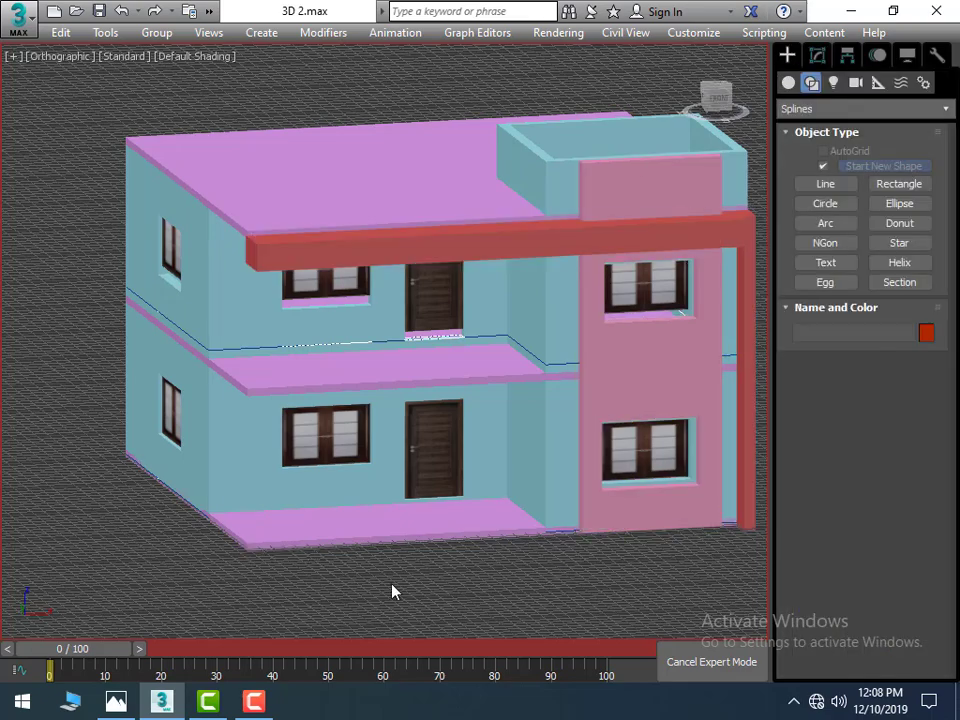
mouse_move(392, 591)
alt+middle_down()
mouse_move(437, 602)
mouse_move(369, 564)
mouse_move(443, 528)
mouse_move(434, 540)
mouse_move(411, 523)
alt+middle_up()
scroll(405, 536, up, 3)
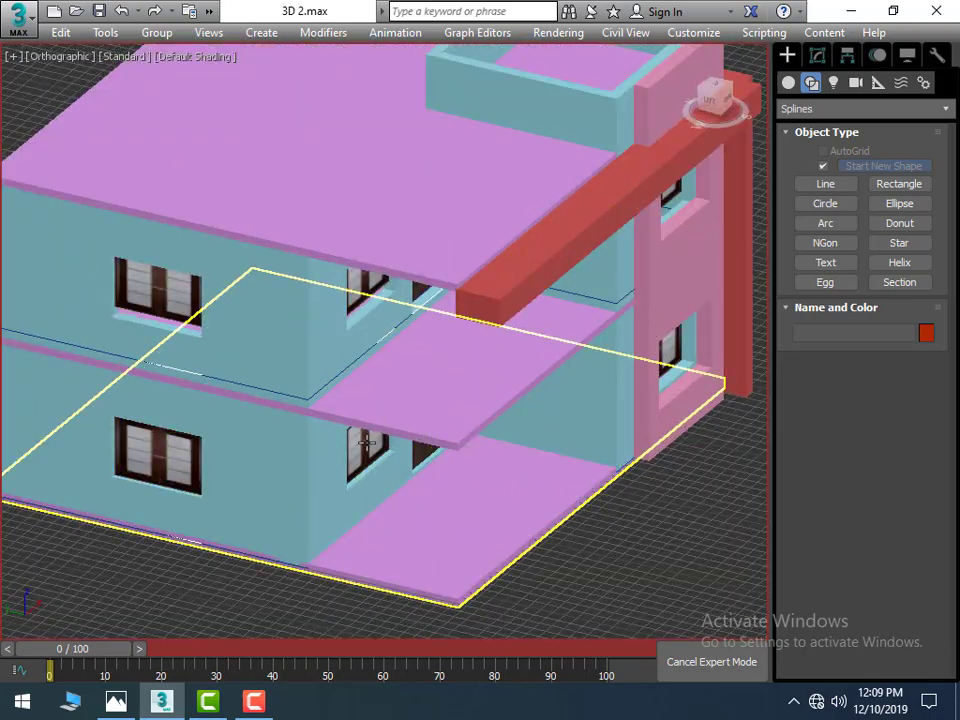
key(t)
middle_drag(235, 360, 463, 411)
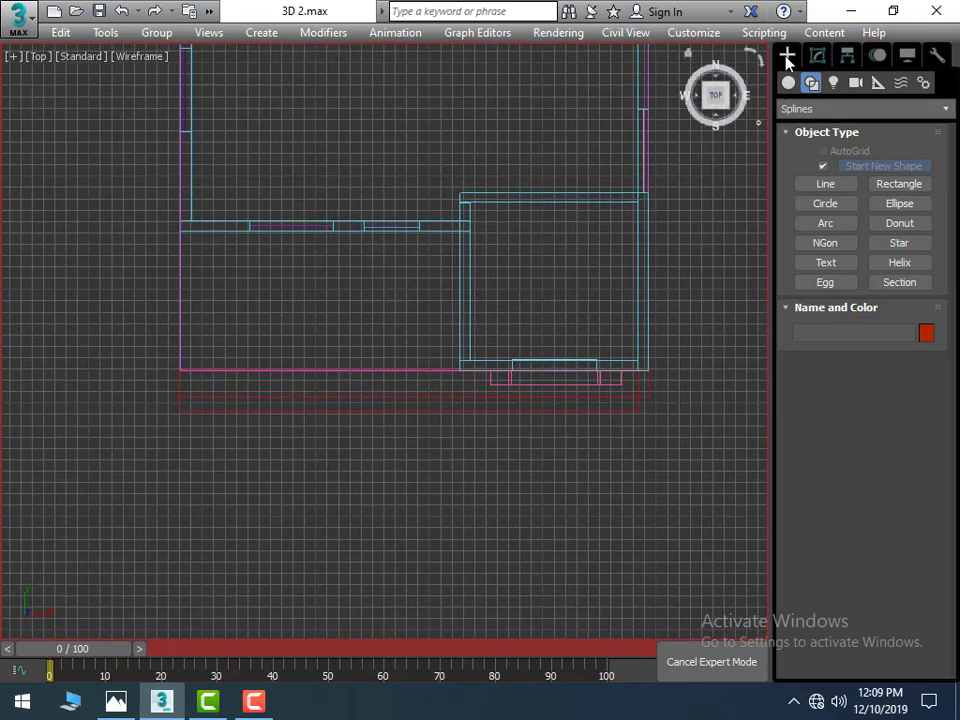
Step: Draw Rectangle008 as a thin strip down the left edge from the wall corner, redoing one misdrawn attempt
click(898, 184)
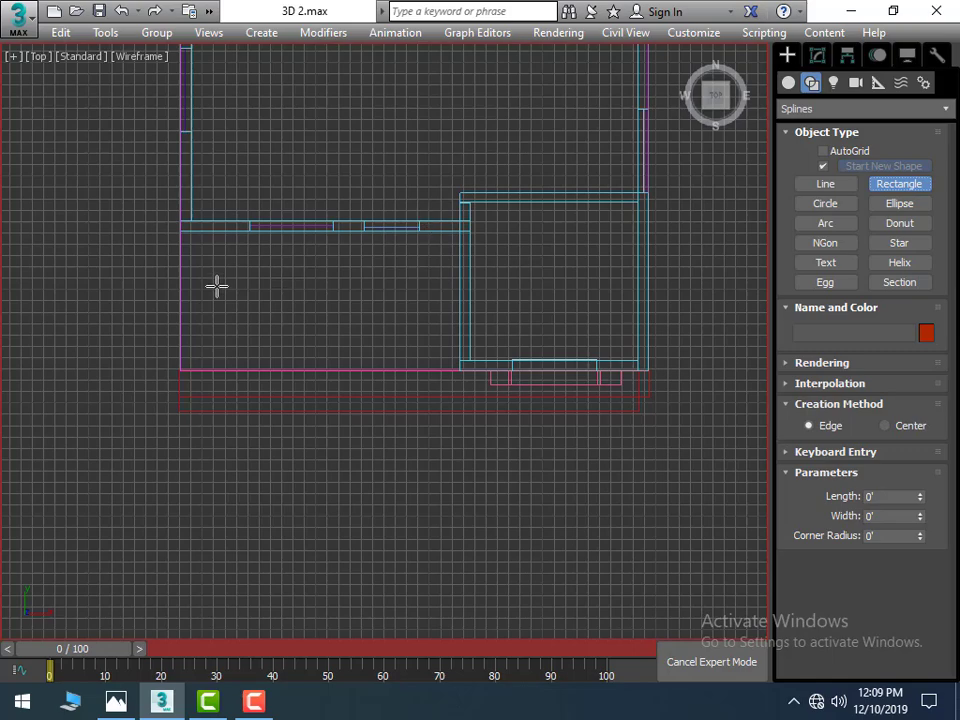
middle_drag(189, 253, 196, 284)
scroll(196, 284, up, 2)
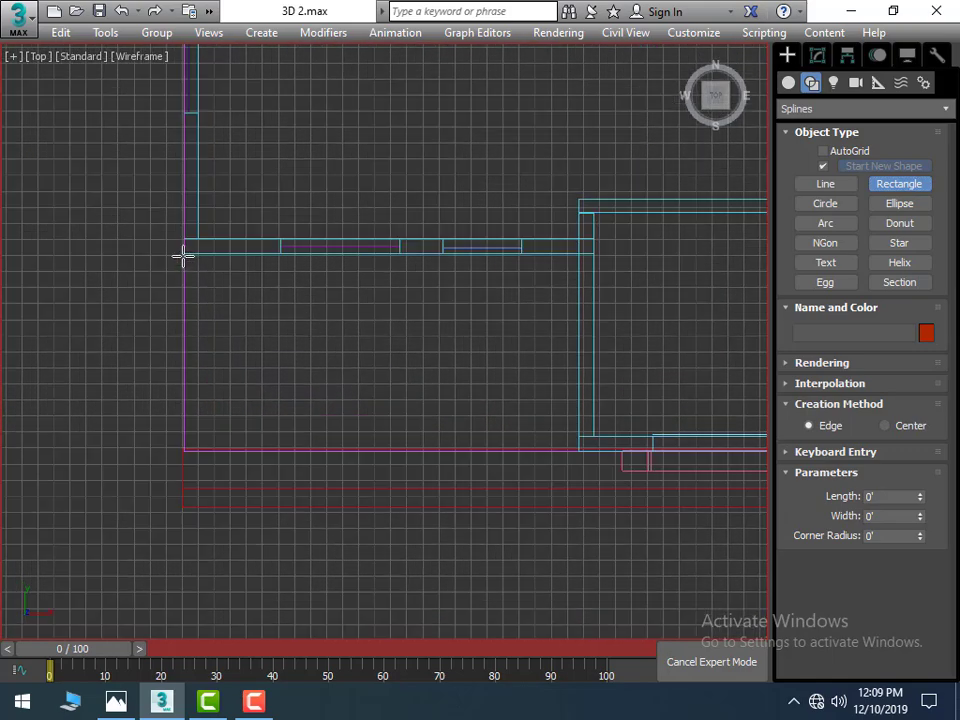
drag(183, 255, 200, 504)
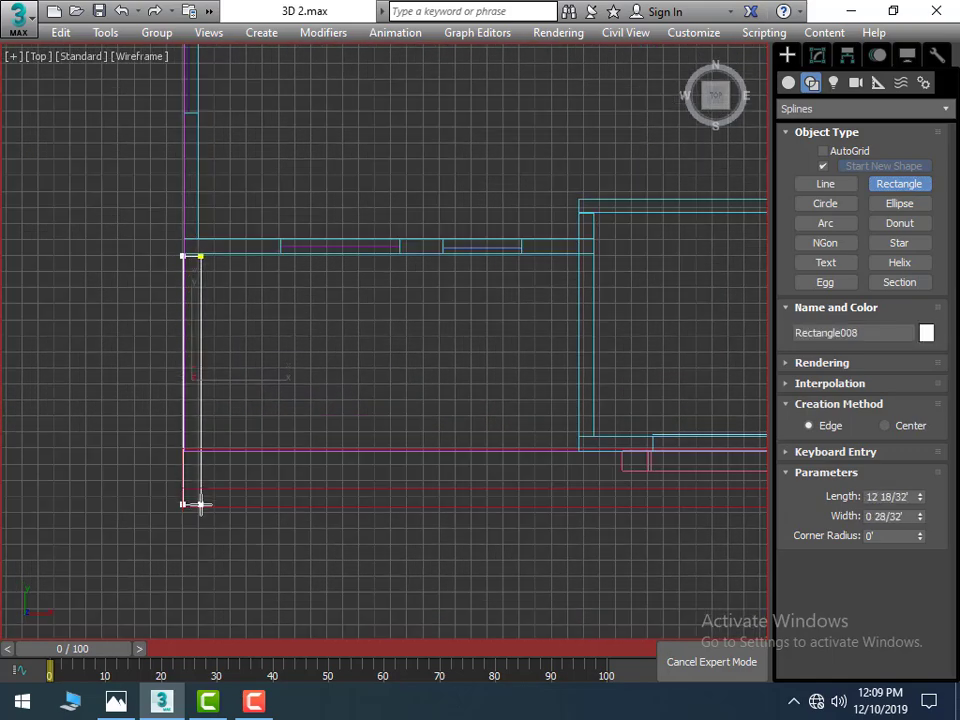
mouse_move(200, 504)
mouse_down()
mouse_move(200, 454)
mouse_move(193, 476)
mouse_up()
key(ctrl+z)
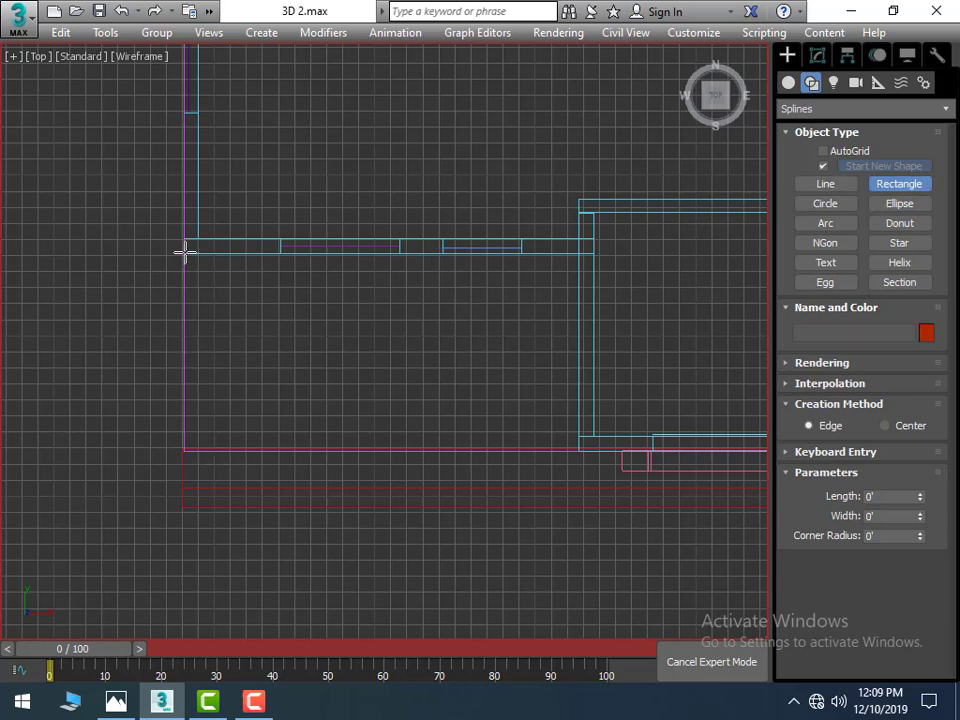
mouse_move(185, 252)
mouse_down()
mouse_move(210, 466)
mouse_move(197, 472)
mouse_up()
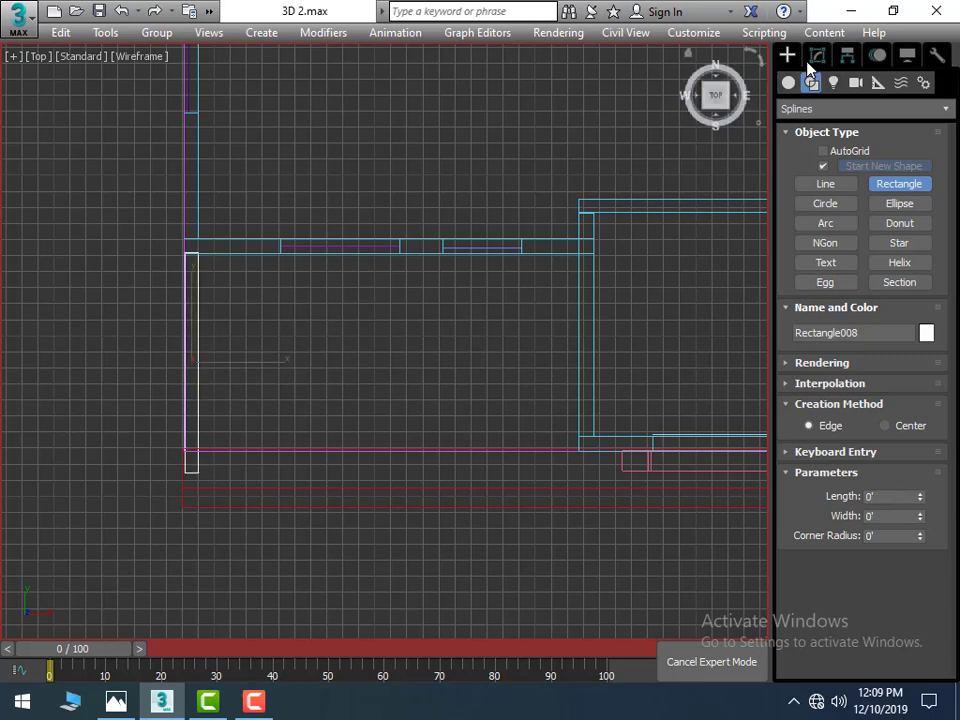
Step: Apply an Extrude modifier to Rectangle008 with an Amount of 10'
click(817, 55)
click(945, 110)
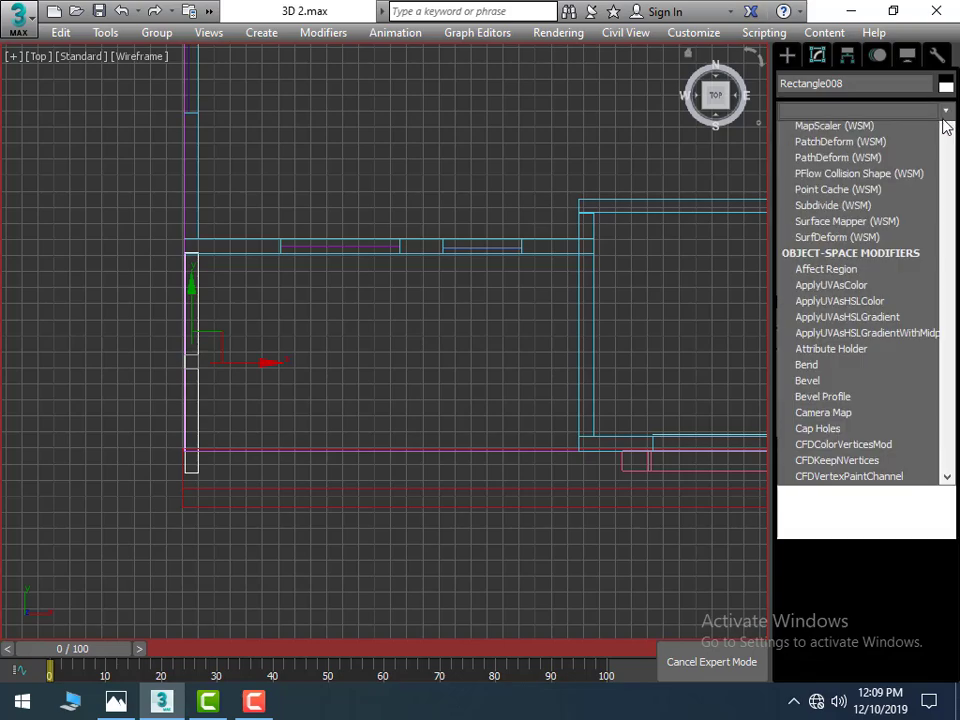
scroll(934, 163, down, 1)
text(ex)
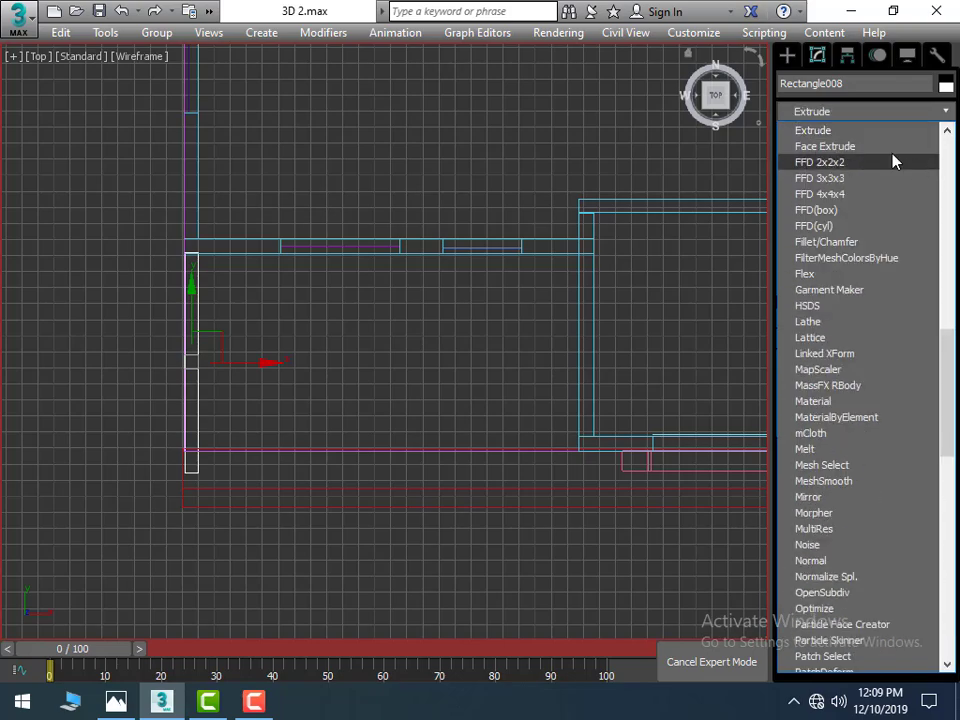
key(Return)
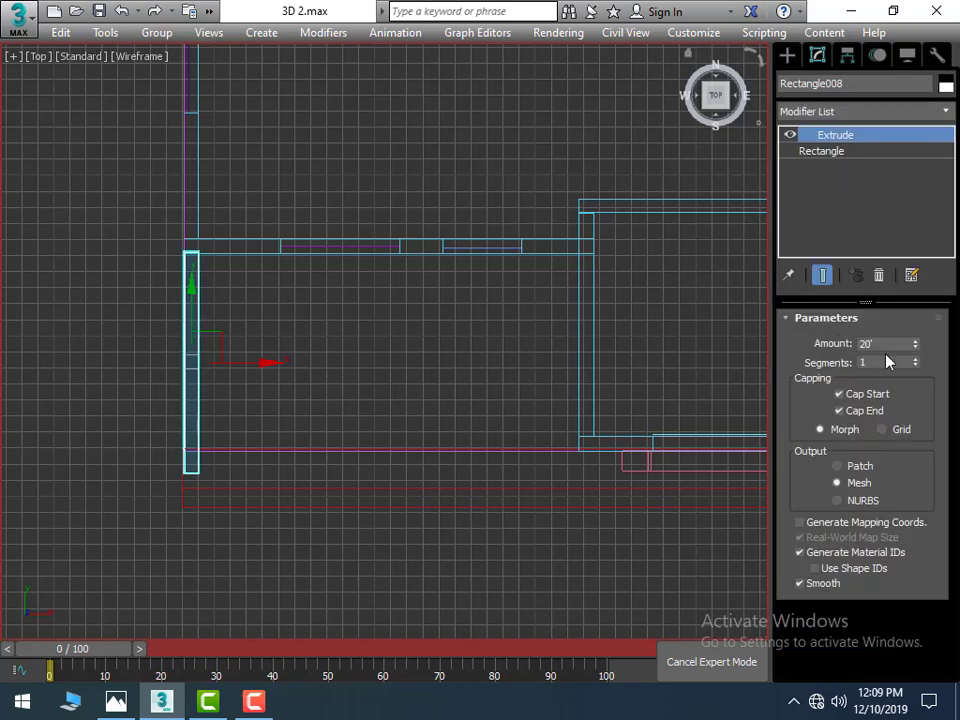
click(882, 343)
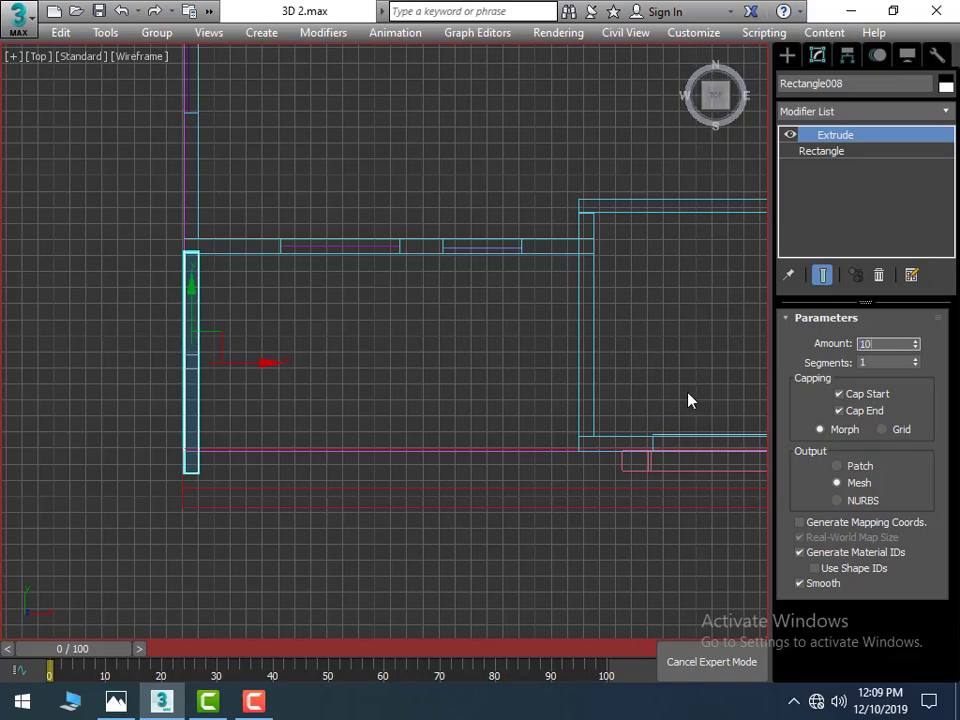
Step: Maximize the Orthographic view and Shift-drag a copy of the panel up to the upper floor
key(alt+w)
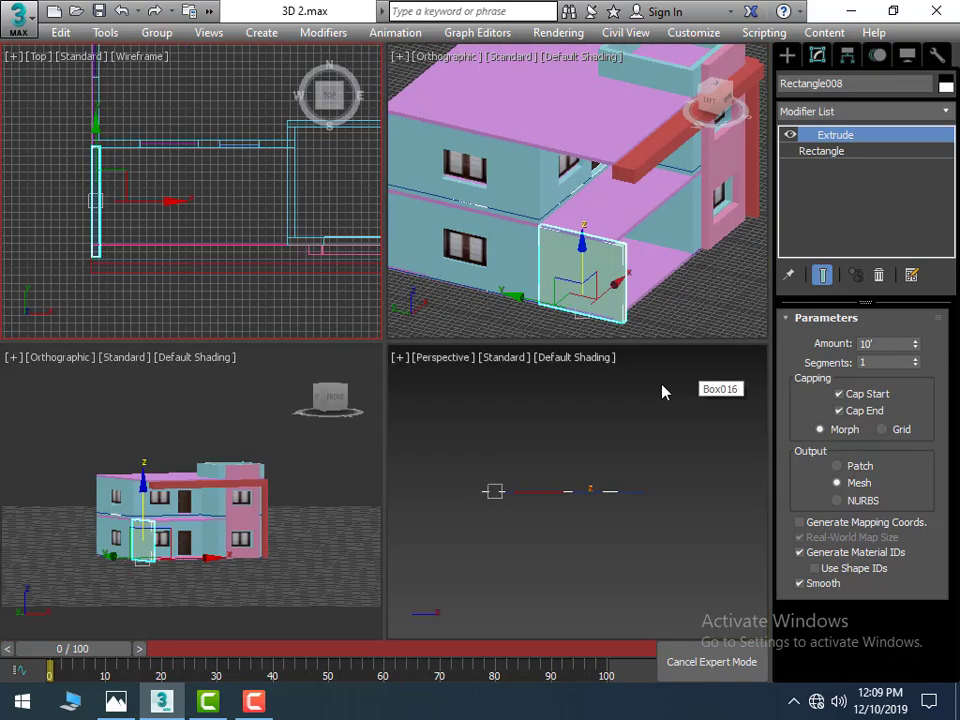
key(alt+w)
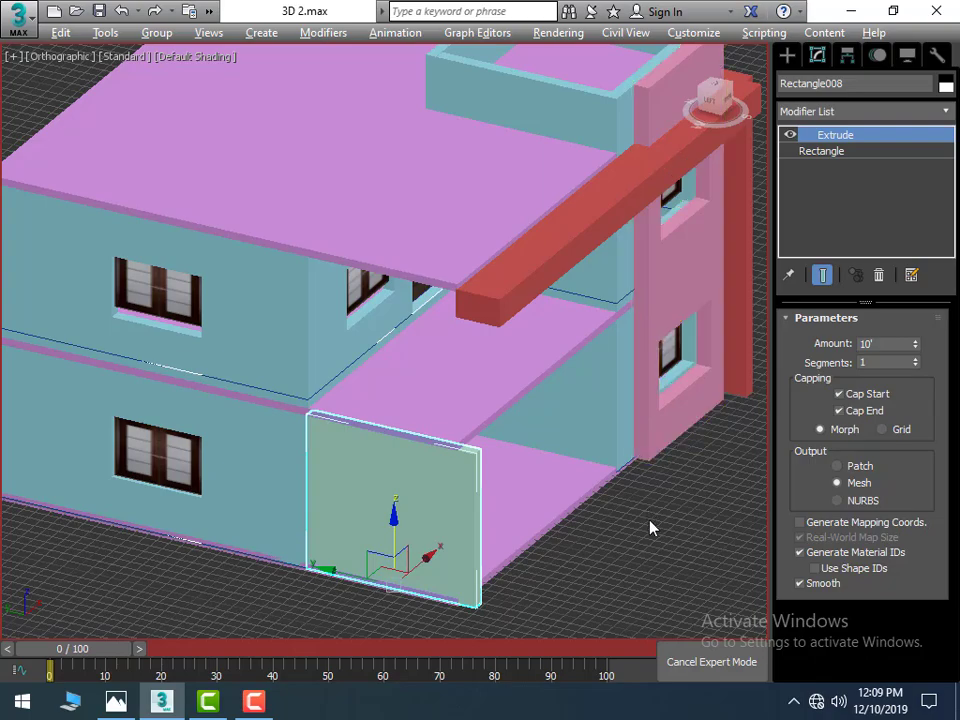
scroll(640, 525, up, 1)
scroll(600, 532, up, 2)
mouse_move(571, 540)
alt+middle_down()
mouse_move(443, 439)
mouse_move(508, 536)
mouse_move(379, 508)
alt+middle_up()
alt+middle_drag(336, 568, 392, 557)
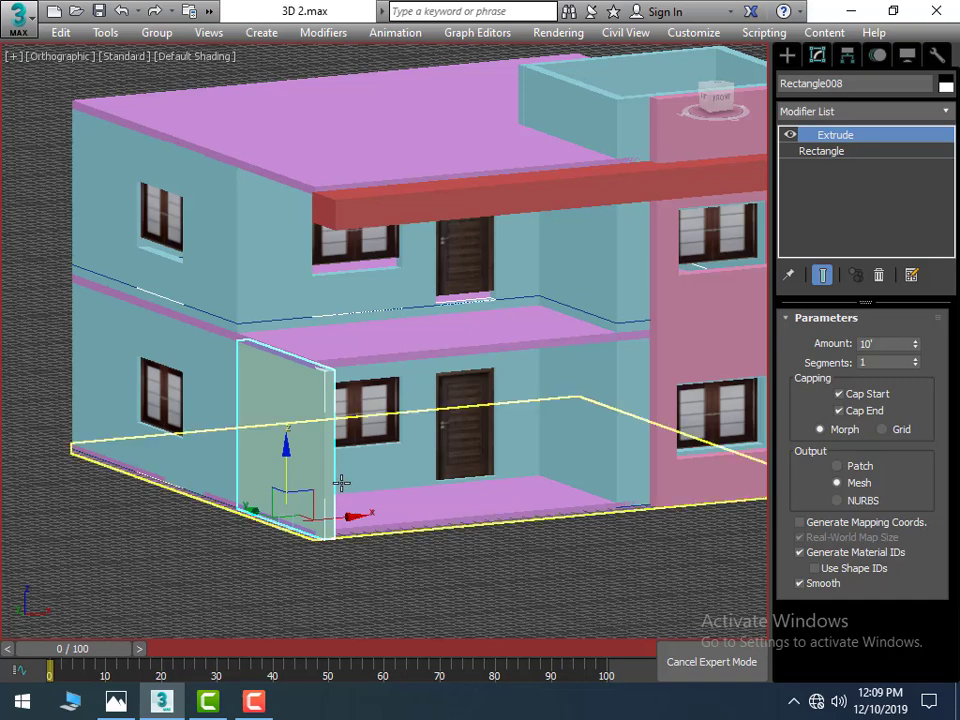
mouse_move(285, 446)
shift+mouse_down()
mouse_move(315, 259)
mouse_move(319, 276)
shift+mouse_up()
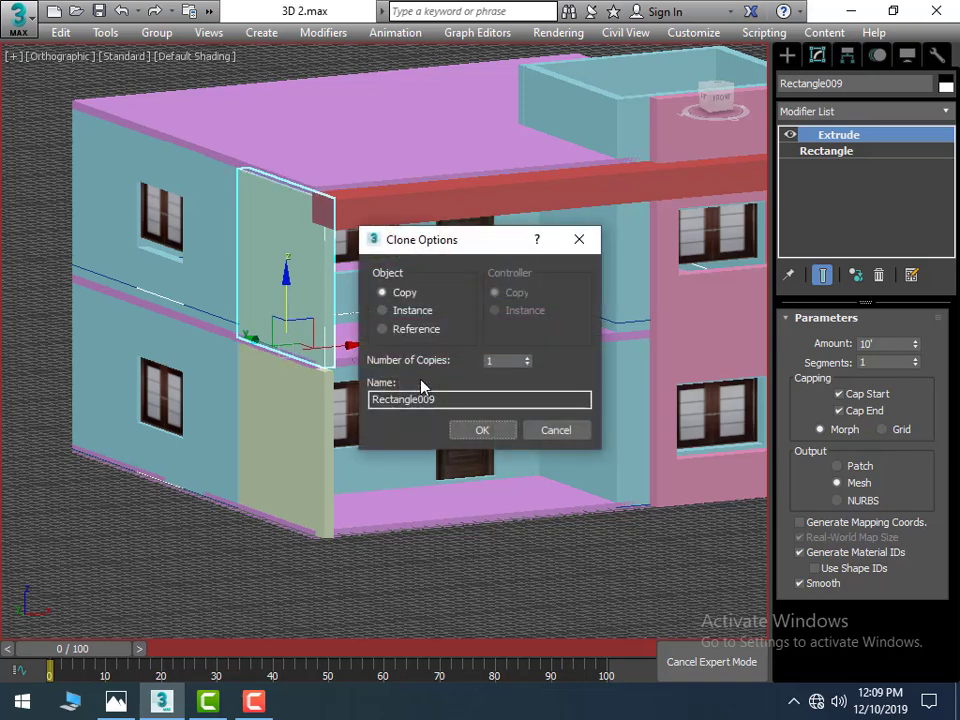
Step: Confirm the copy Rectangle009 in Clone Options and clear the selection
click(480, 431)
click(476, 573)
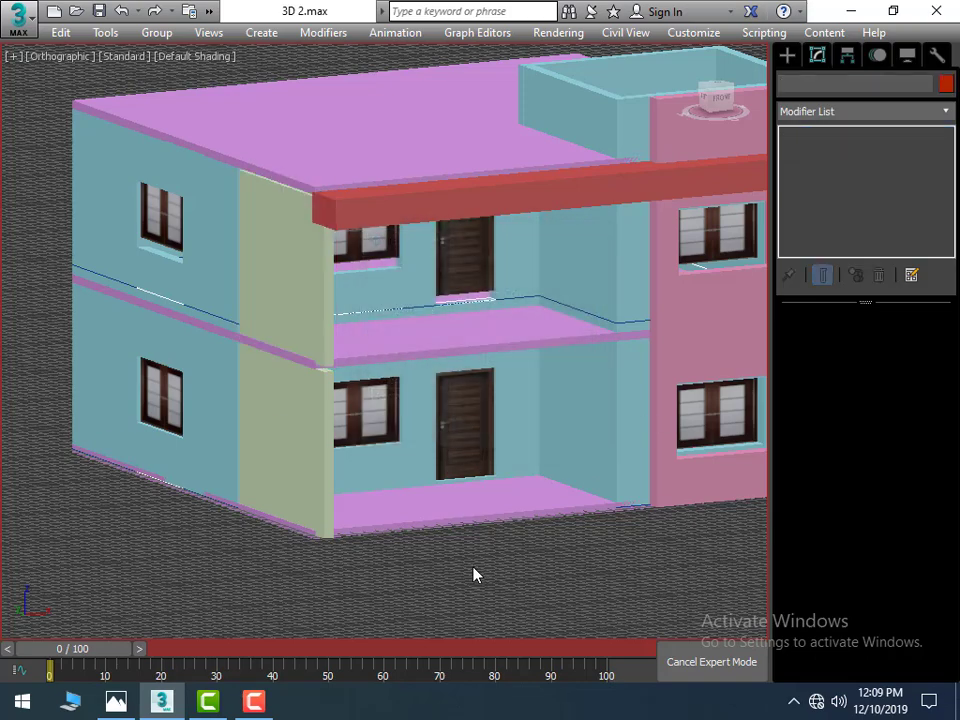
mouse_move(462, 574)
alt+middle_down()
mouse_move(416, 574)
mouse_move(403, 558)
alt+middle_up()
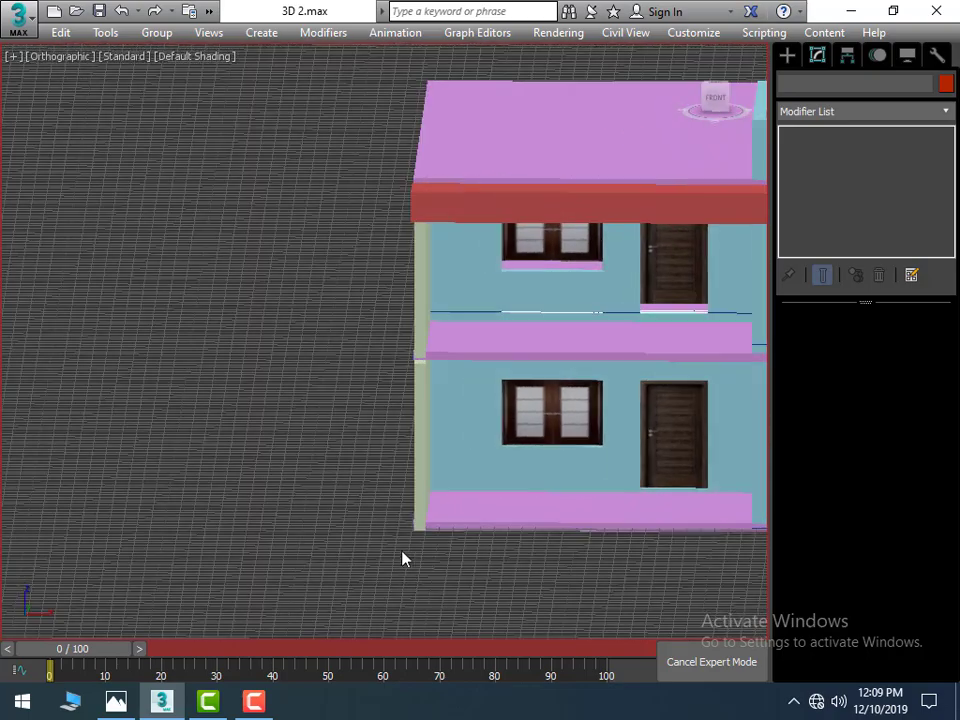
Step: Select the lower wall panel, frame it with Z and inspect it from several angles
click(422, 437)
alt+middle_drag(339, 553, 381, 518)
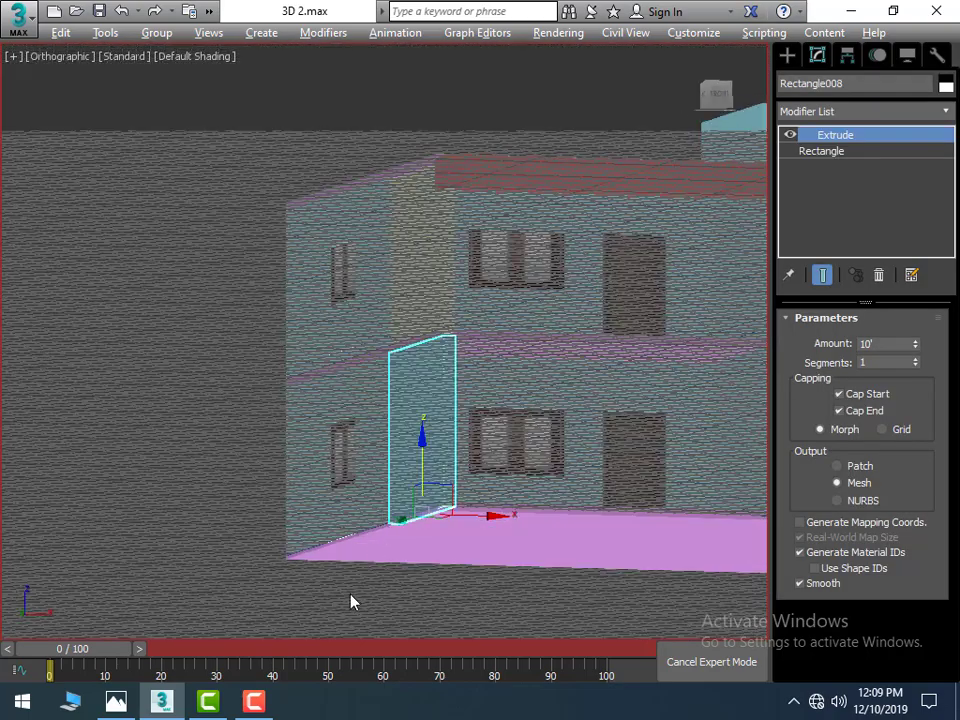
key(z)
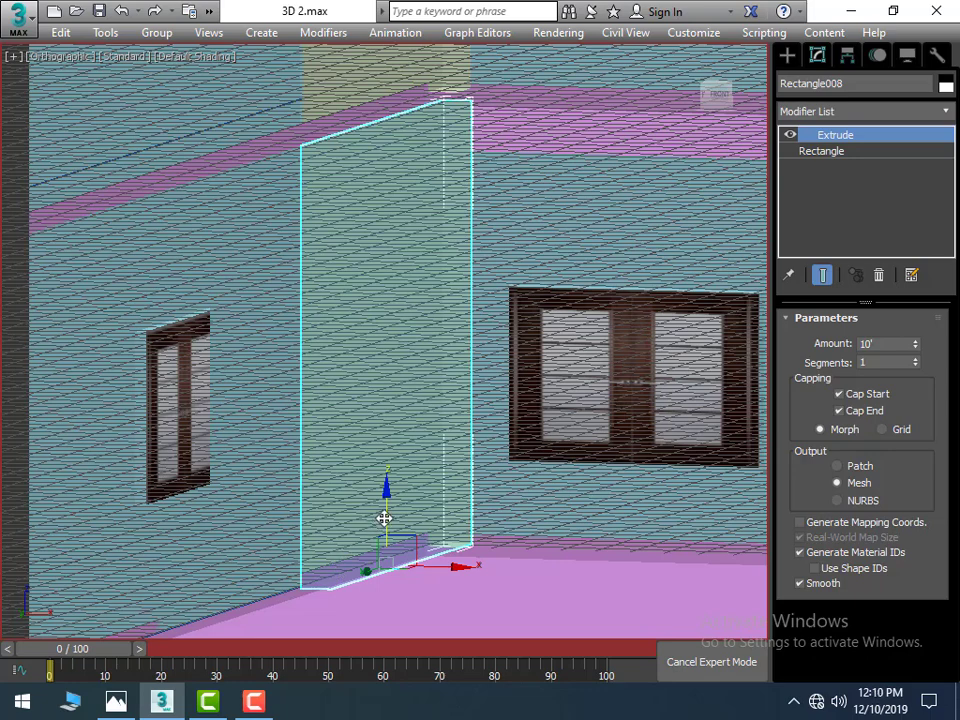
alt+middle_drag(384, 518, 369, 555)
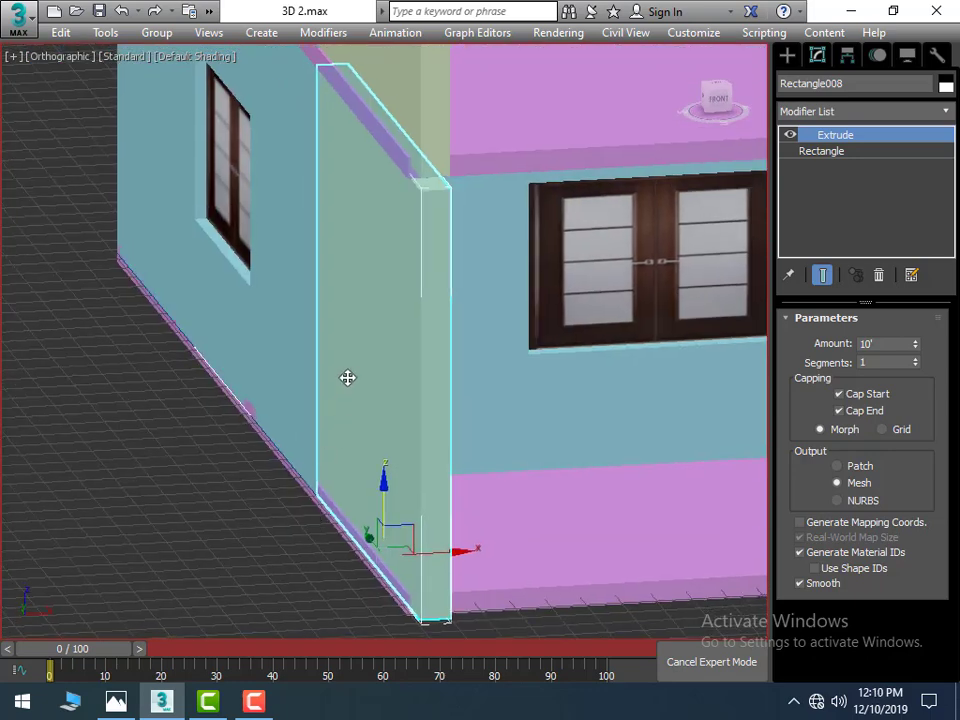
middle_drag(418, 285, 306, 294)
mouse_move(446, 480)
alt+middle_down()
mouse_move(362, 481)
mouse_move(394, 476)
alt+middle_up()
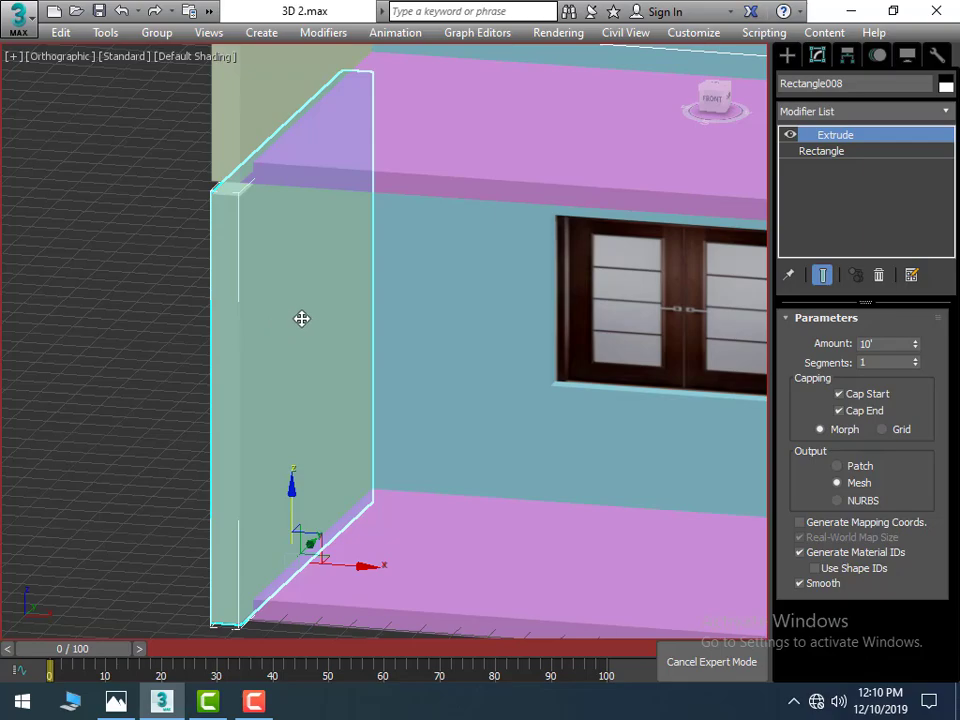
mouse_move(300, 317)
alt+middle_down()
mouse_move(300, 291)
mouse_move(317, 281)
alt+middle_up()
scroll(223, 366, down, 1)
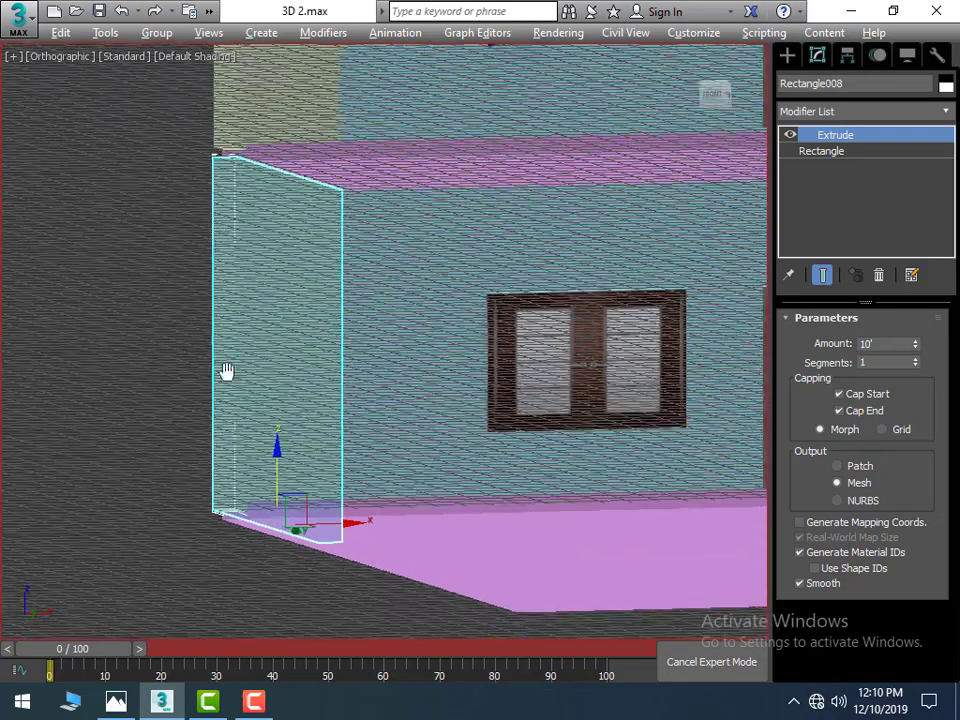
scroll(225, 371, down, 3)
scroll(225, 450, down, 1)
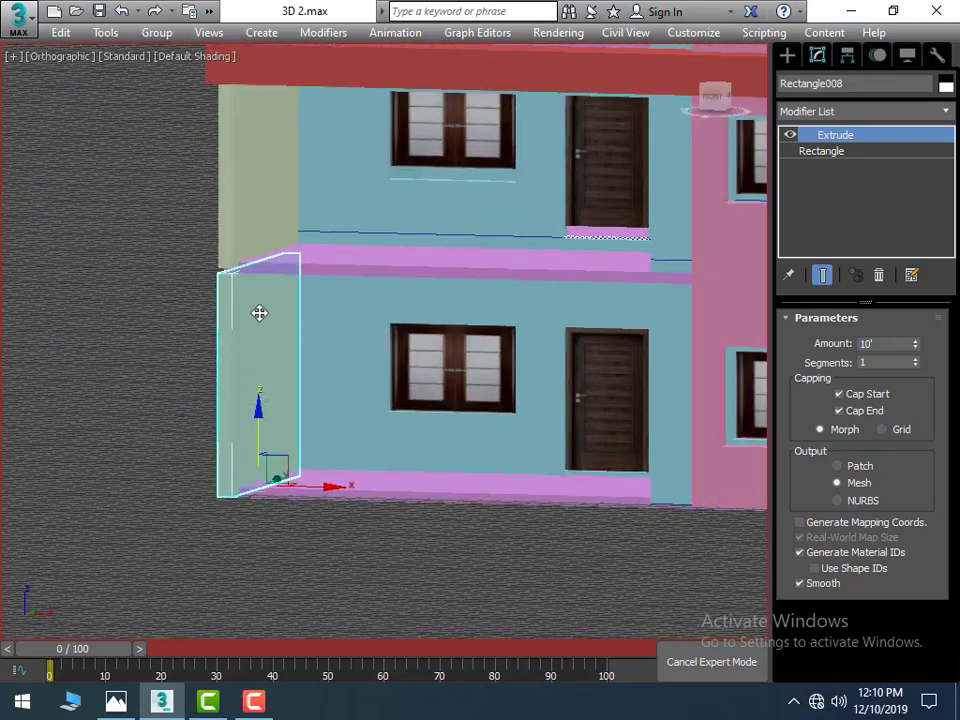
scroll(258, 312, up, 2)
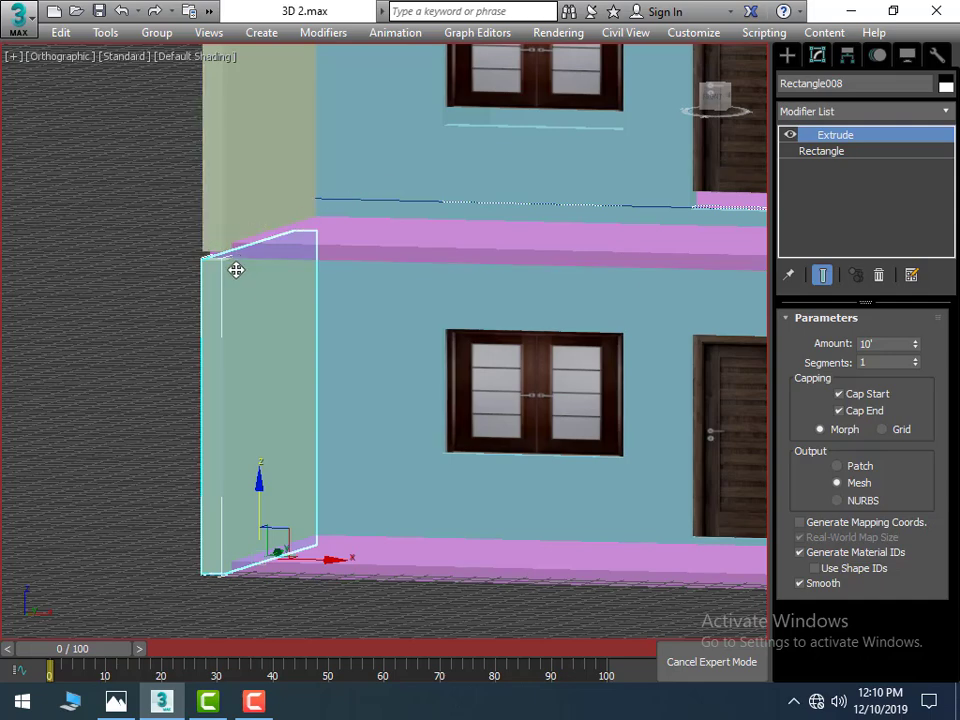
Step: Convert Rectangle008 to an Editable Poly, undoing an accidental Editable Mesh conversion, and expand its sub-object levels
right_click(214, 407)
mouse_move(294, 611)
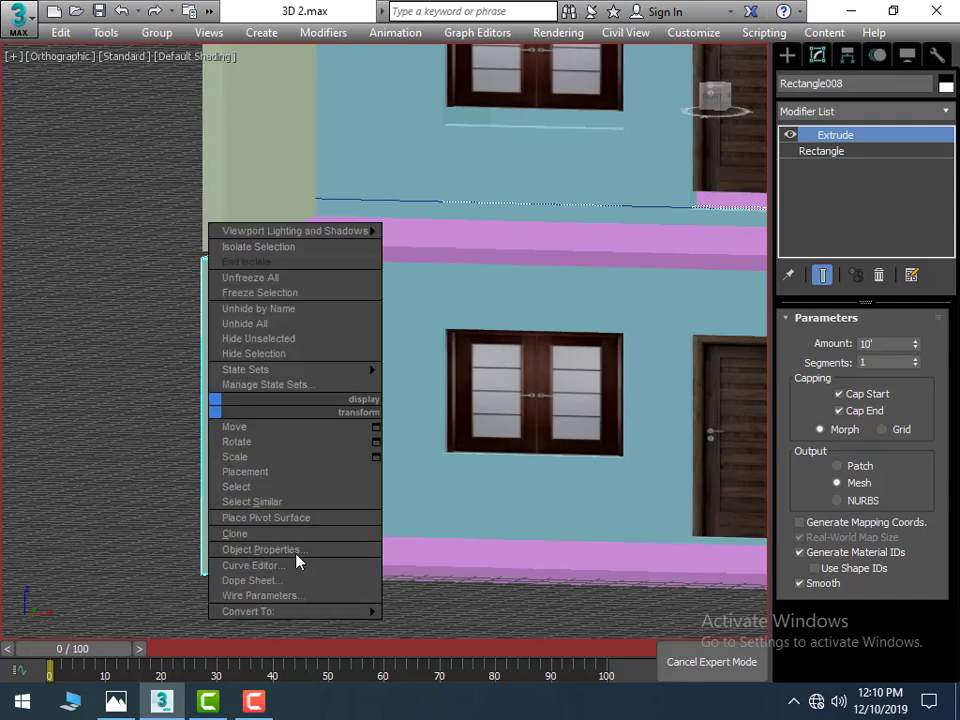
click(420, 611)
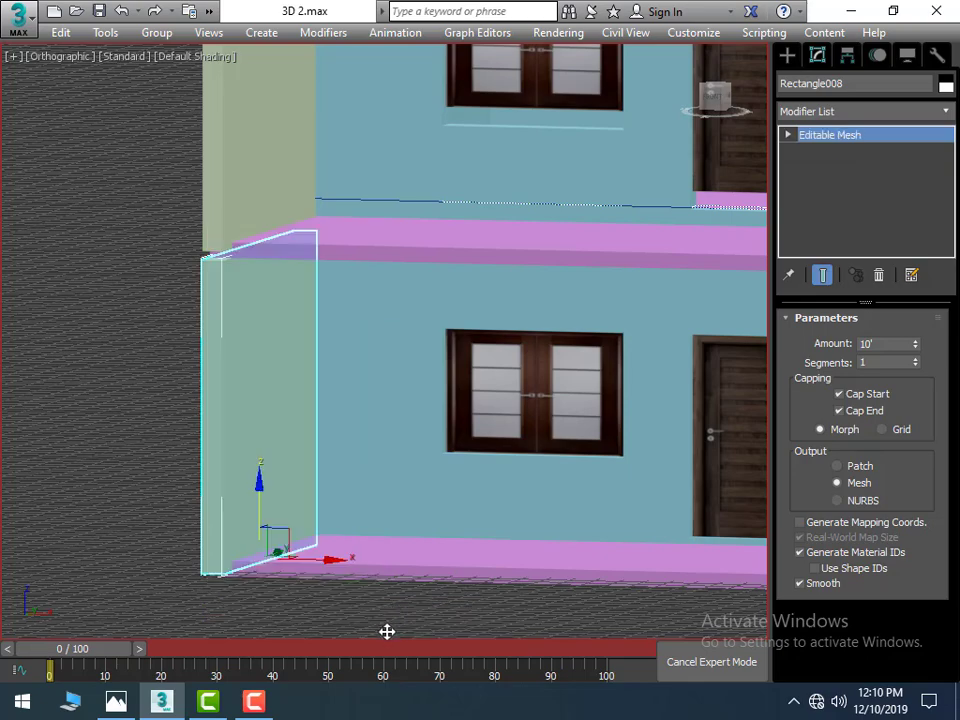
right_click(231, 469)
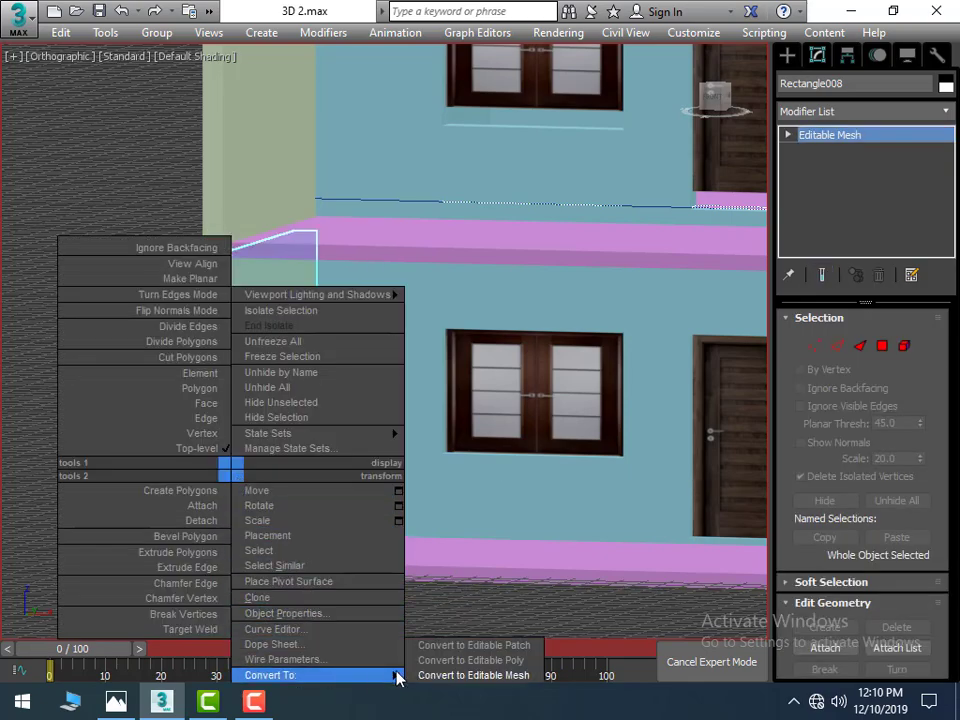
mouse_move(290, 675)
click(449, 625)
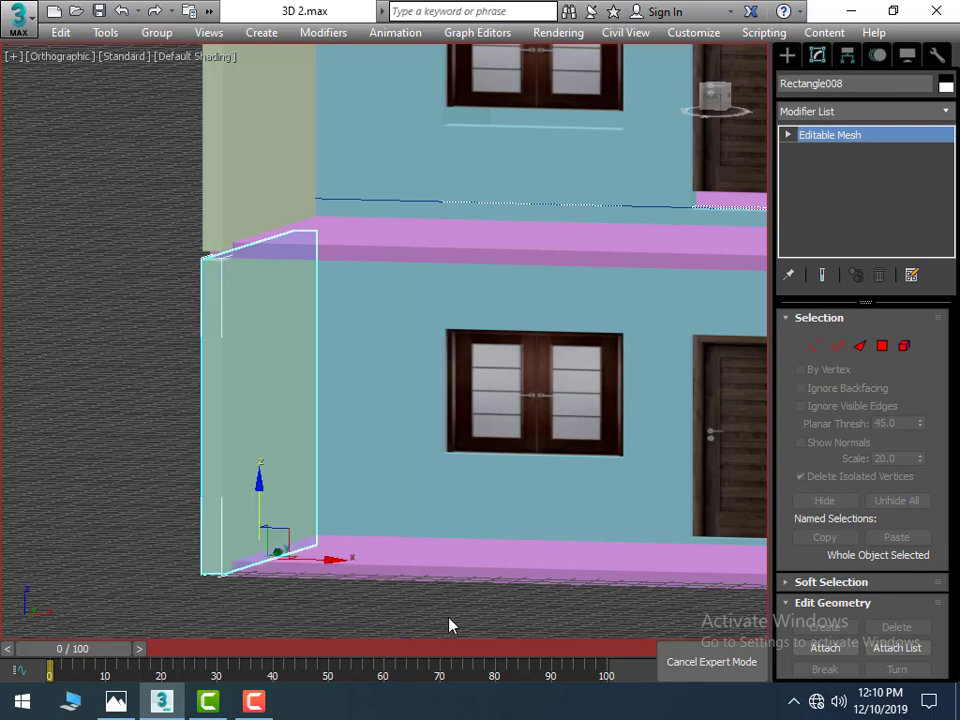
key(ctrl+z)
key(ctrl+z)
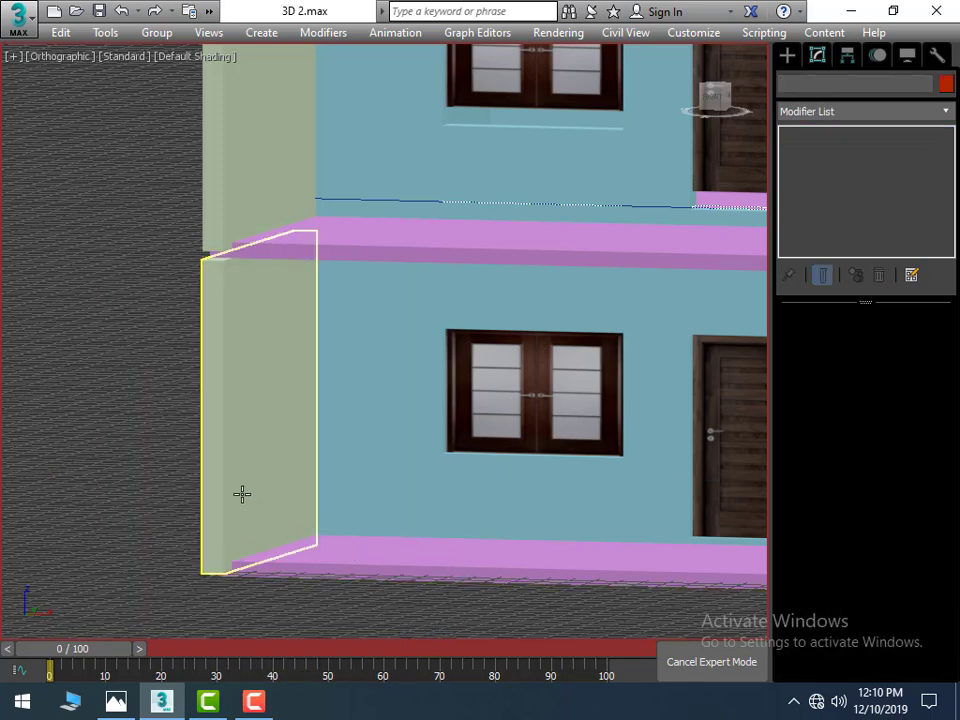
right_click(300, 537)
click(222, 455)
right_click(228, 455)
mouse_move(262, 659)
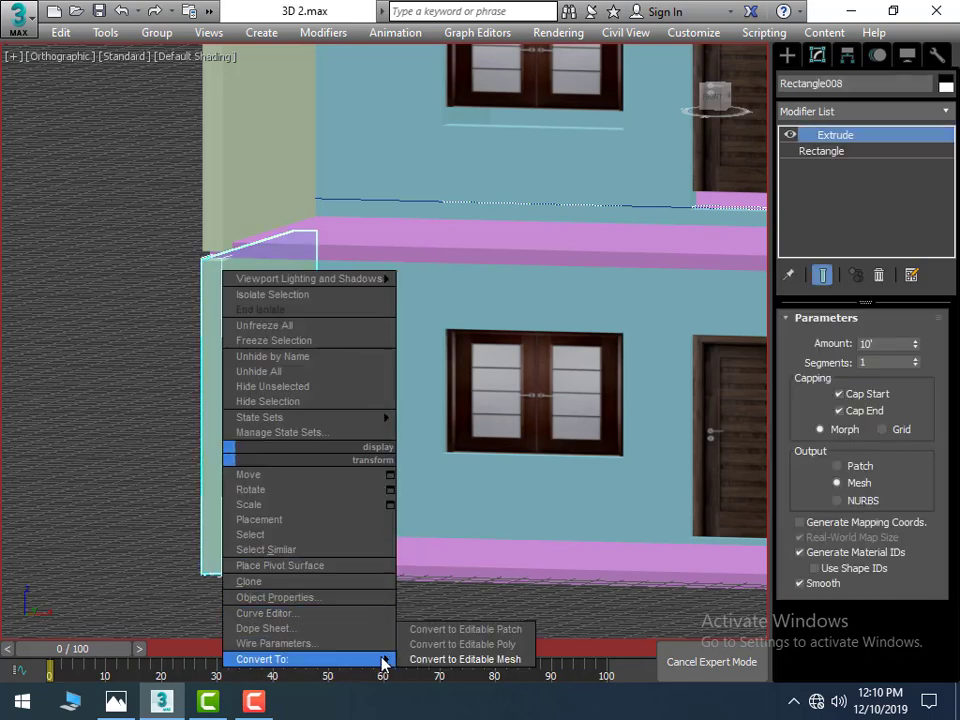
click(462, 644)
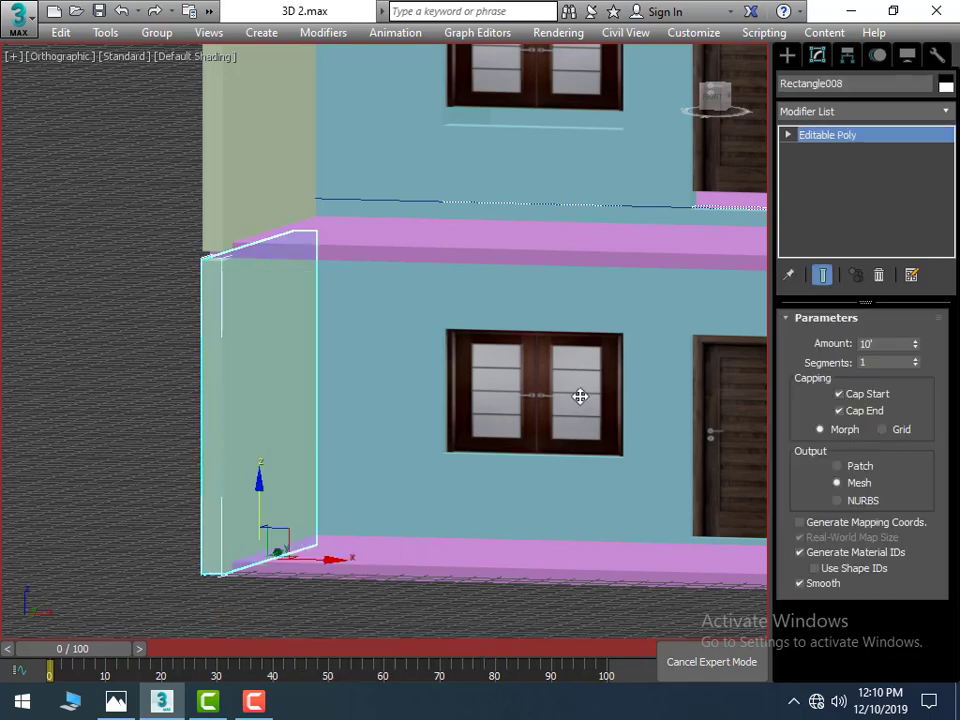
click(789, 136)
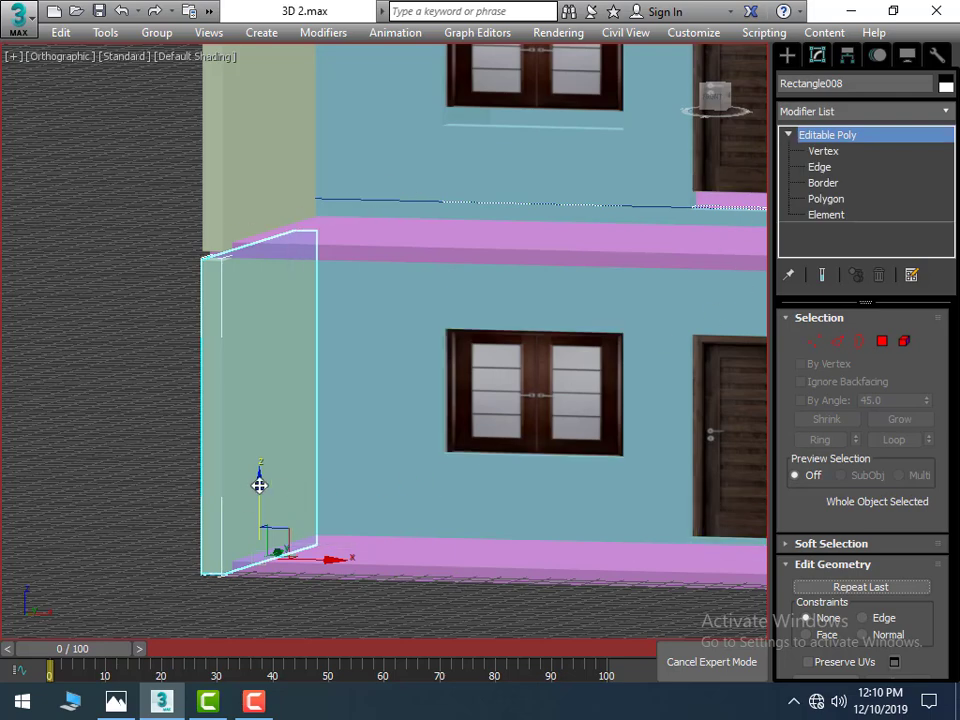
drag(259, 488, 262, 490)
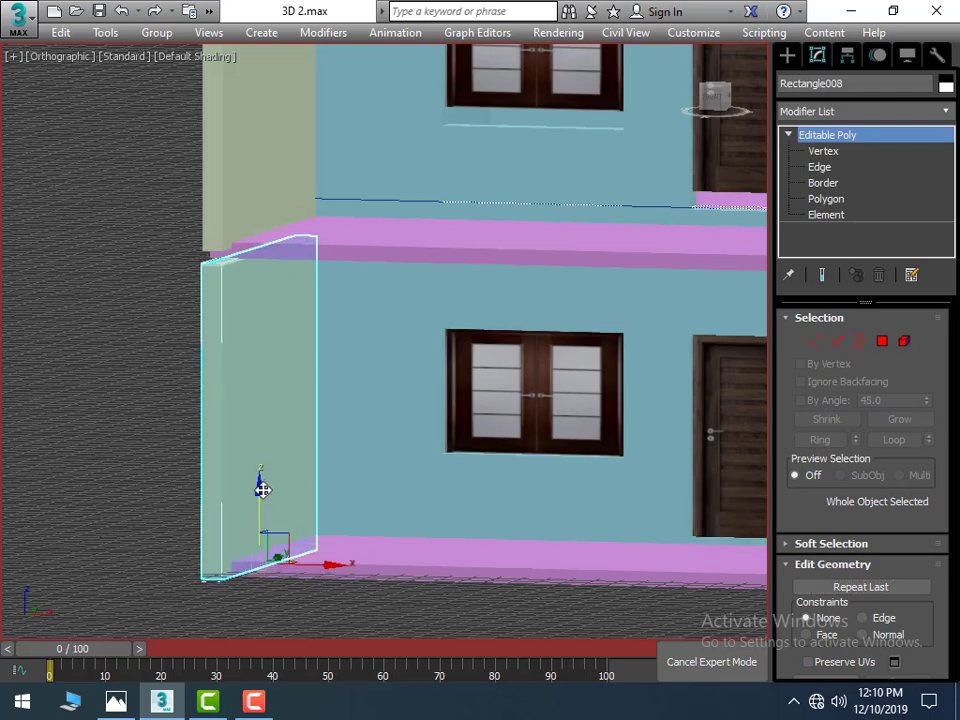
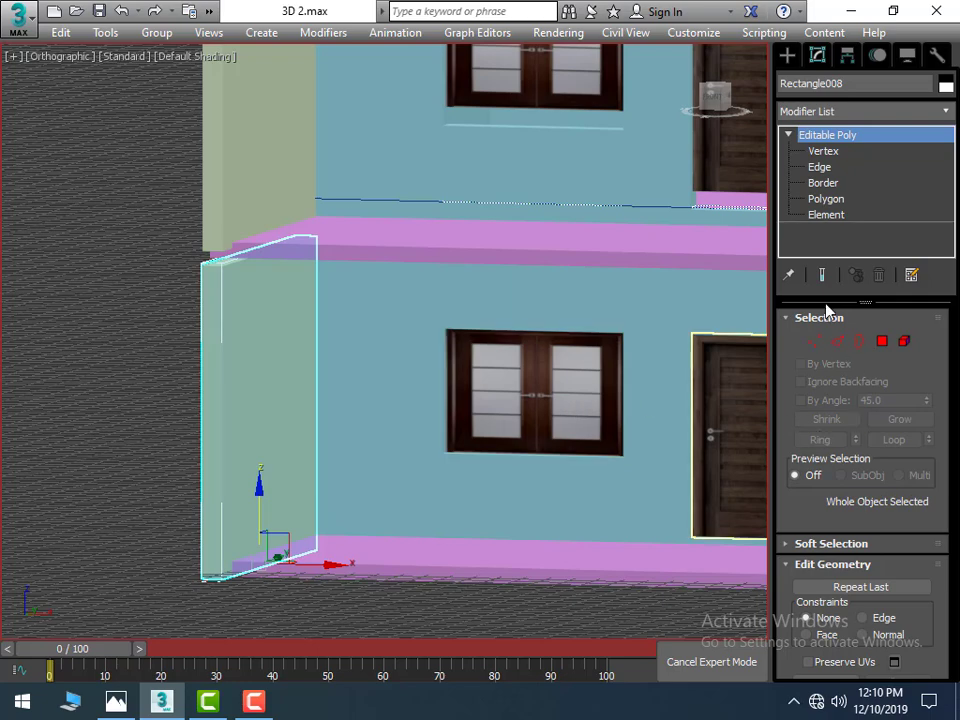
Step: Select the wall's two opposite edges at Edge level and connect them with one new vertical edge
click(820, 167)
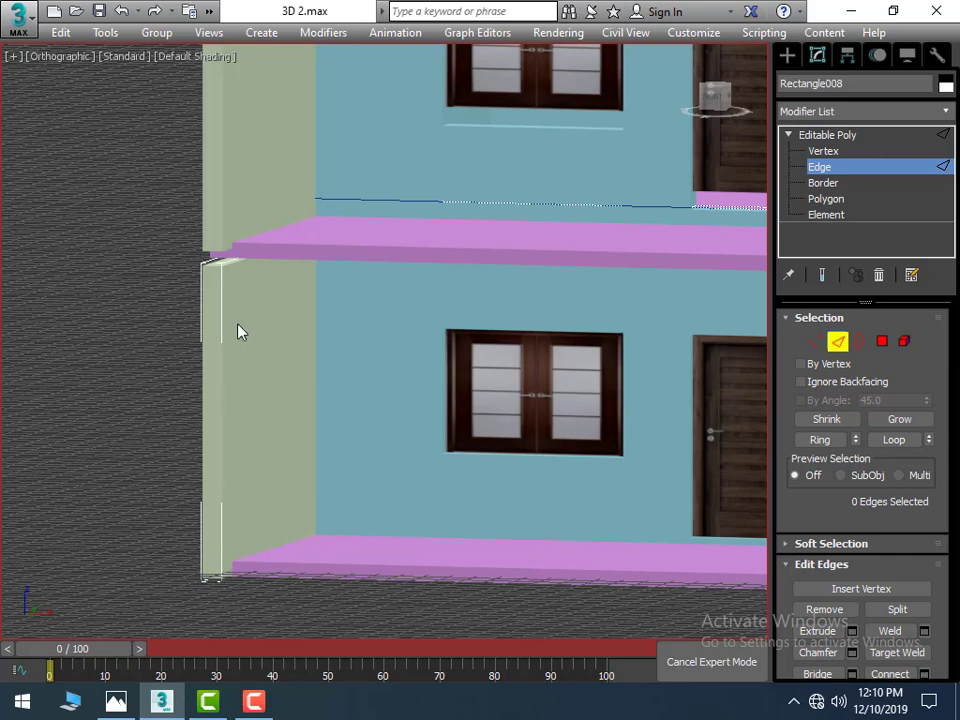
click(226, 264)
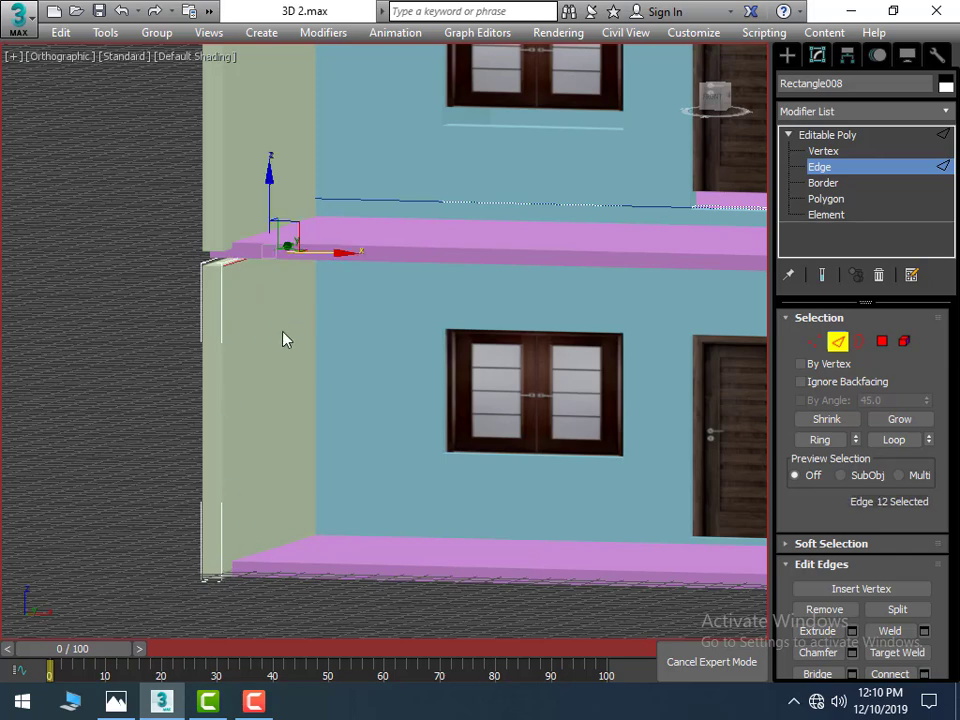
ctrl+click(222, 572)
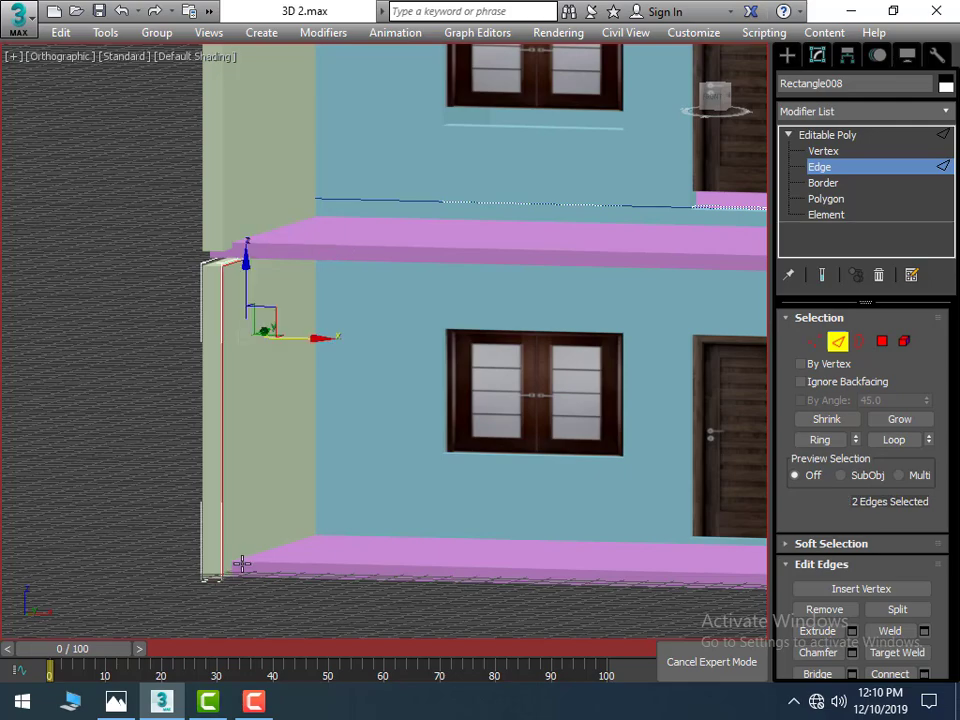
key(ctrl+z)
scroll(250, 586, up, 2)
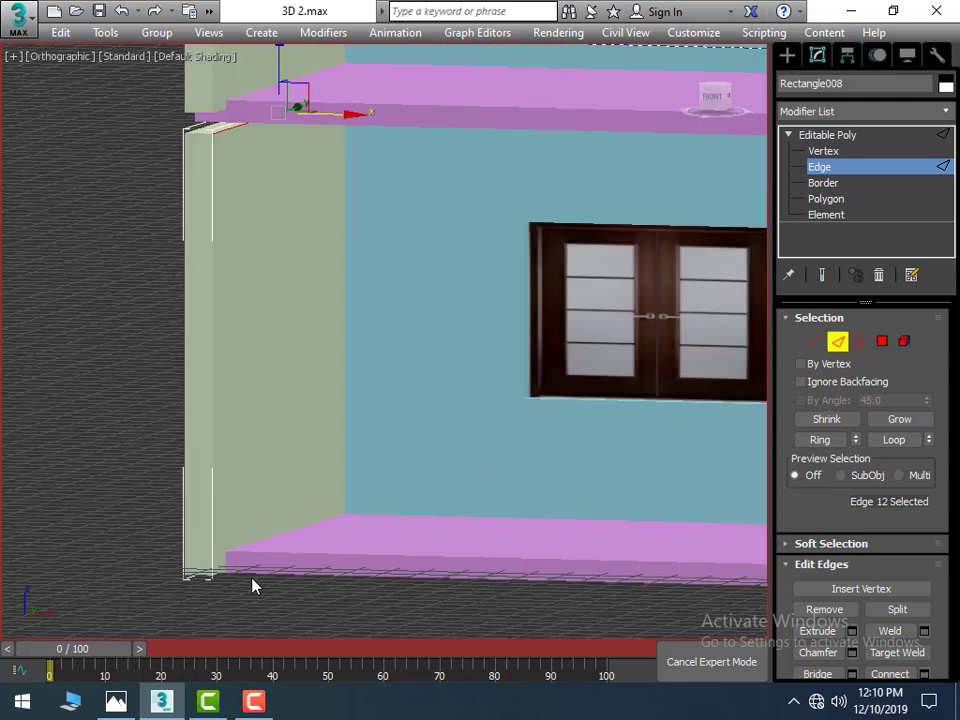
scroll(253, 586, up, 2)
ctrl+click(205, 571)
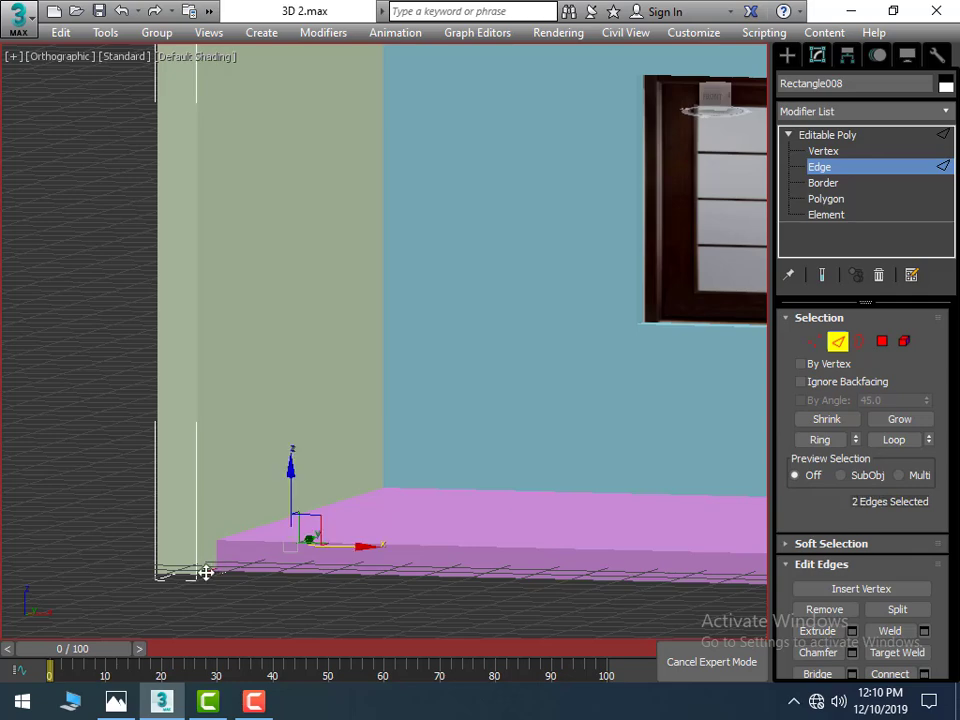
scroll(268, 503, down, 2)
scroll(846, 549, down, 2)
scroll(878, 589, down, 2)
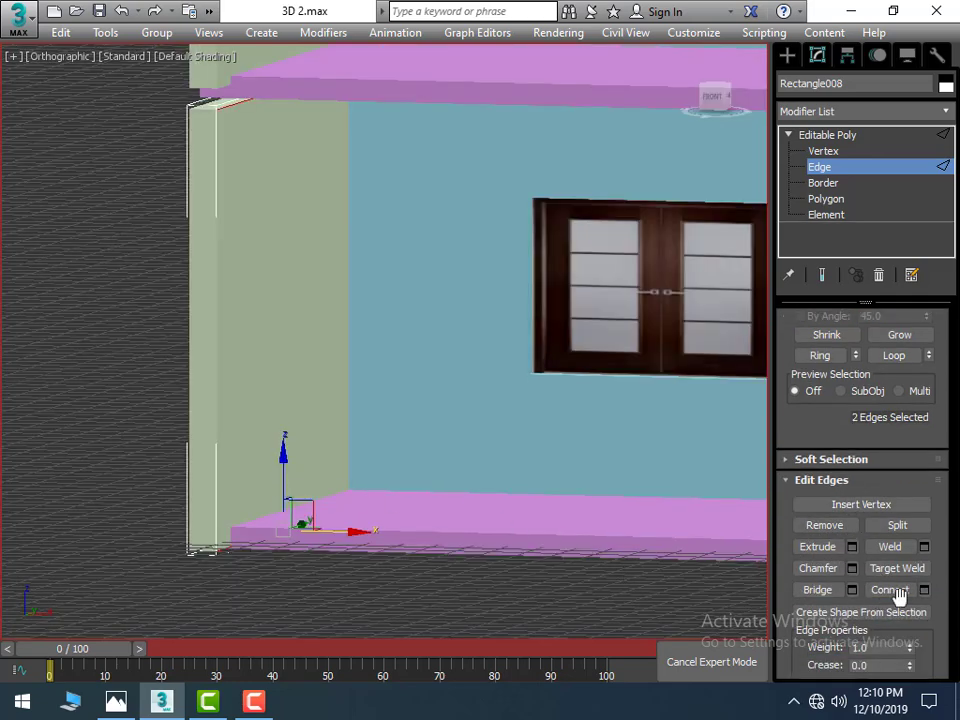
click(925, 592)
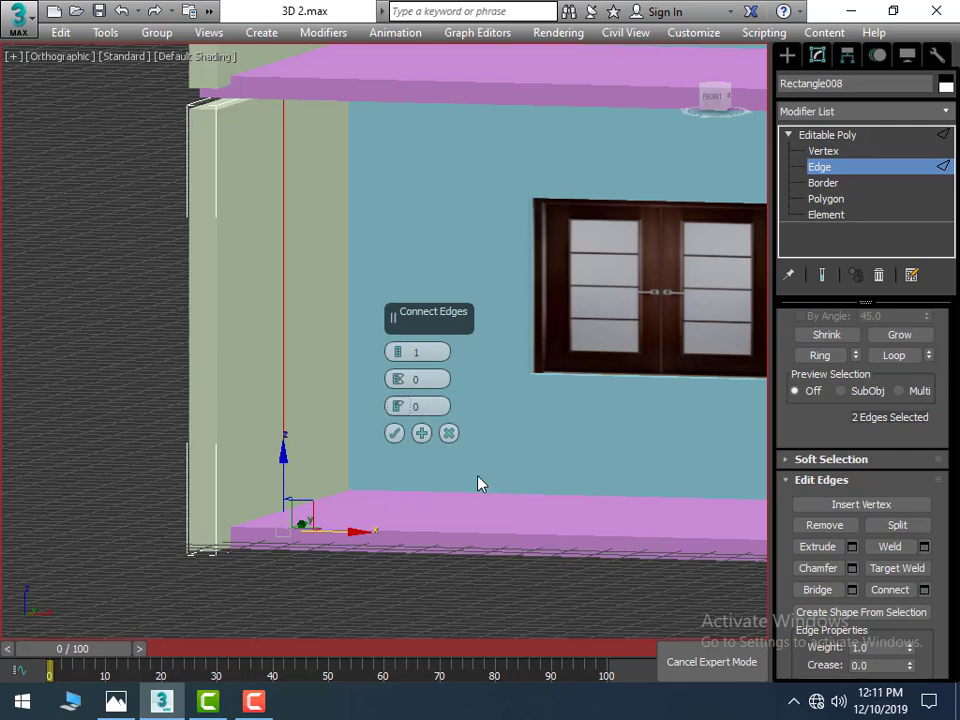
click(395, 434)
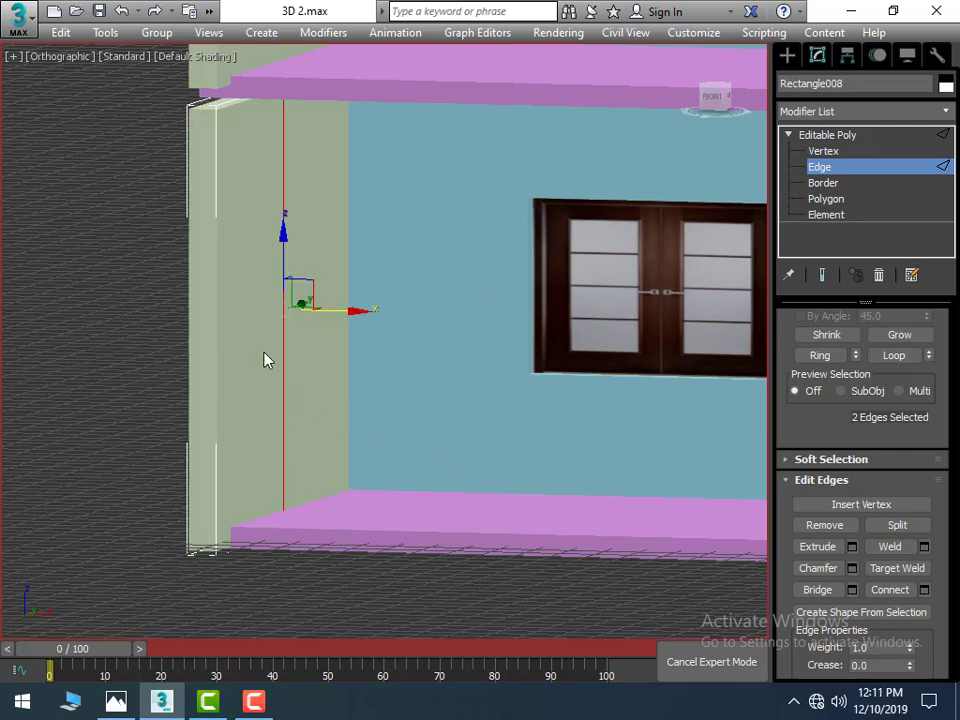
Step: Slide the new vertical edge toward the wall's front end
drag(347, 315, 313, 333)
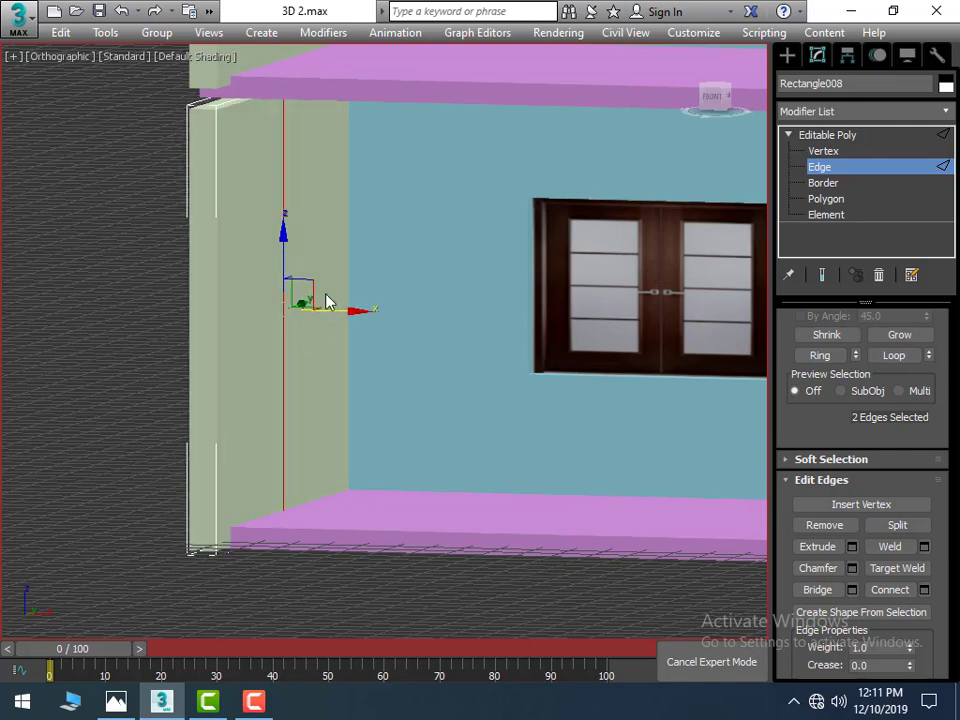
drag(311, 300, 302, 311)
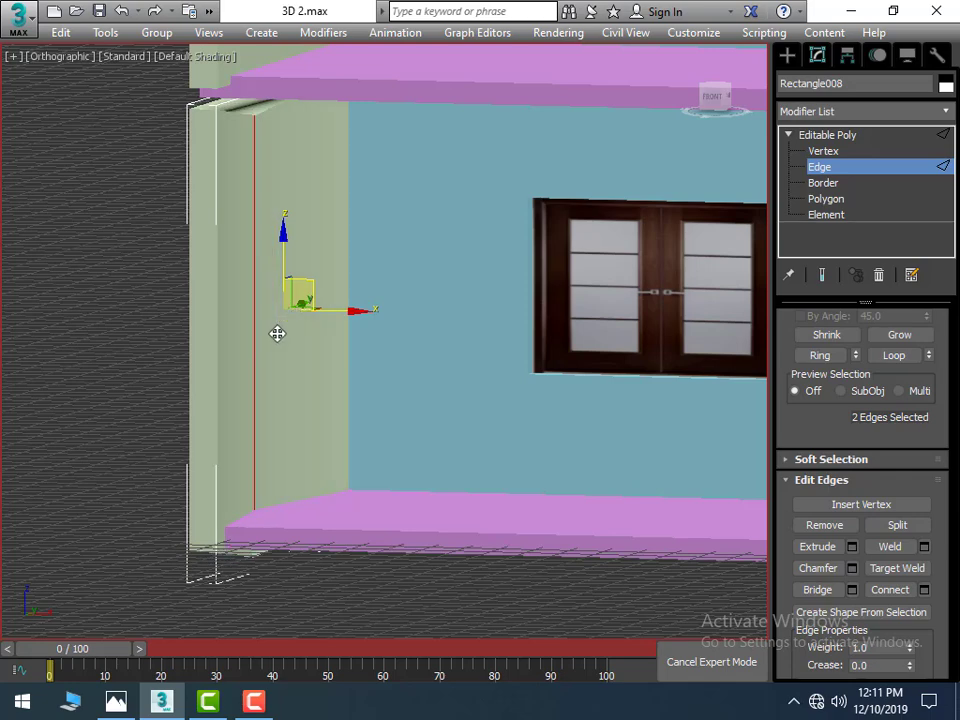
key(ctrl+z)
scroll(309, 290, up, 5)
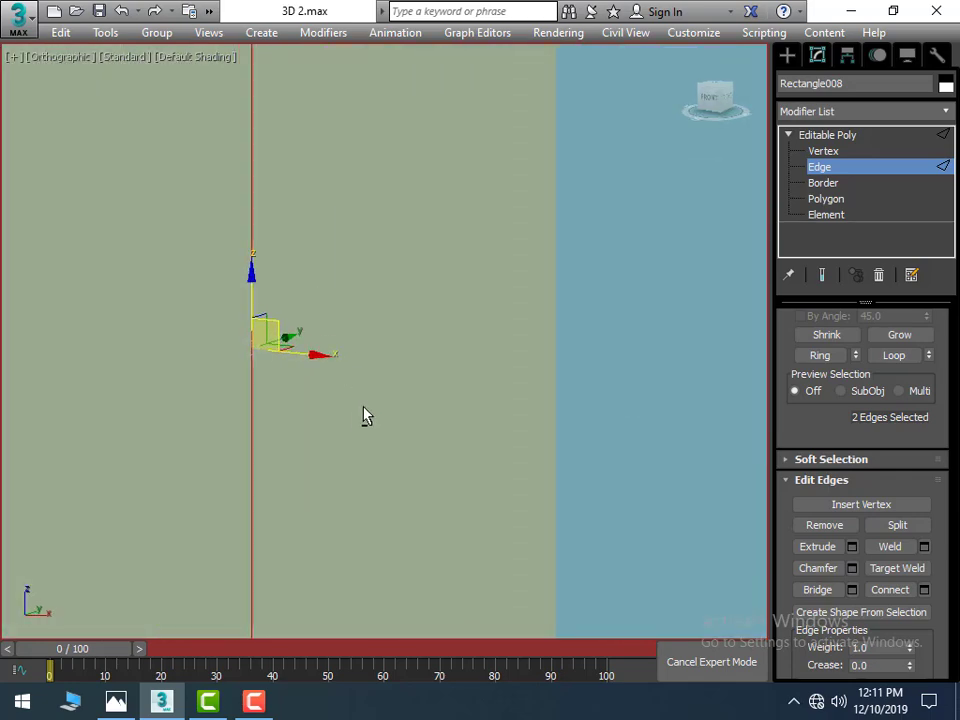
mouse_move(330, 463)
alt+middle_down()
mouse_move(359, 353)
mouse_move(405, 343)
alt+middle_up()
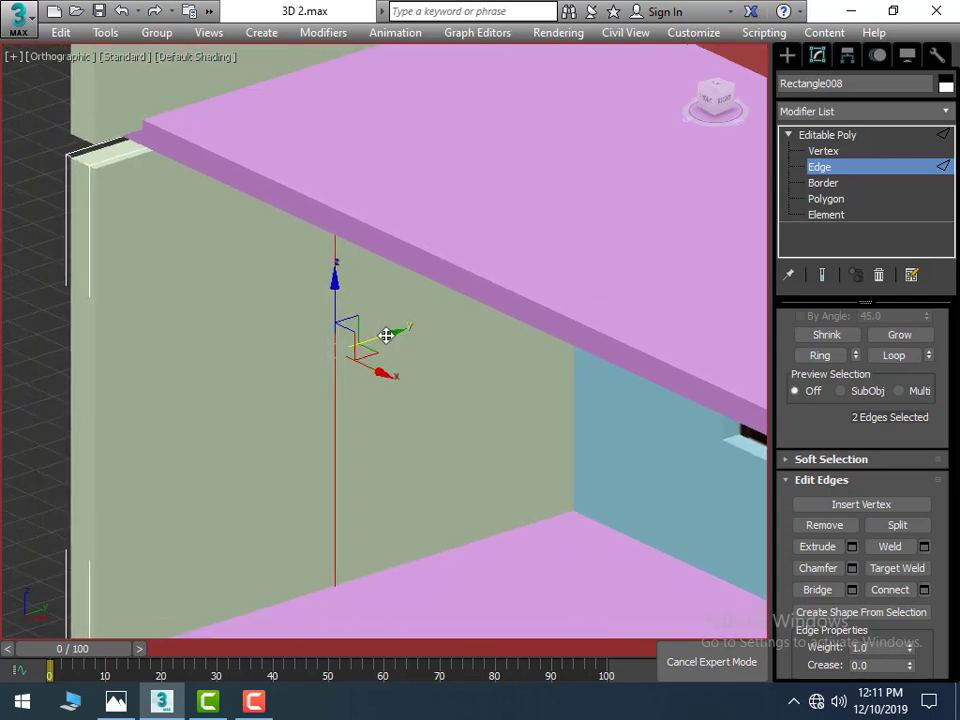
drag(390, 335, 177, 454)
scroll(220, 418, down, 4)
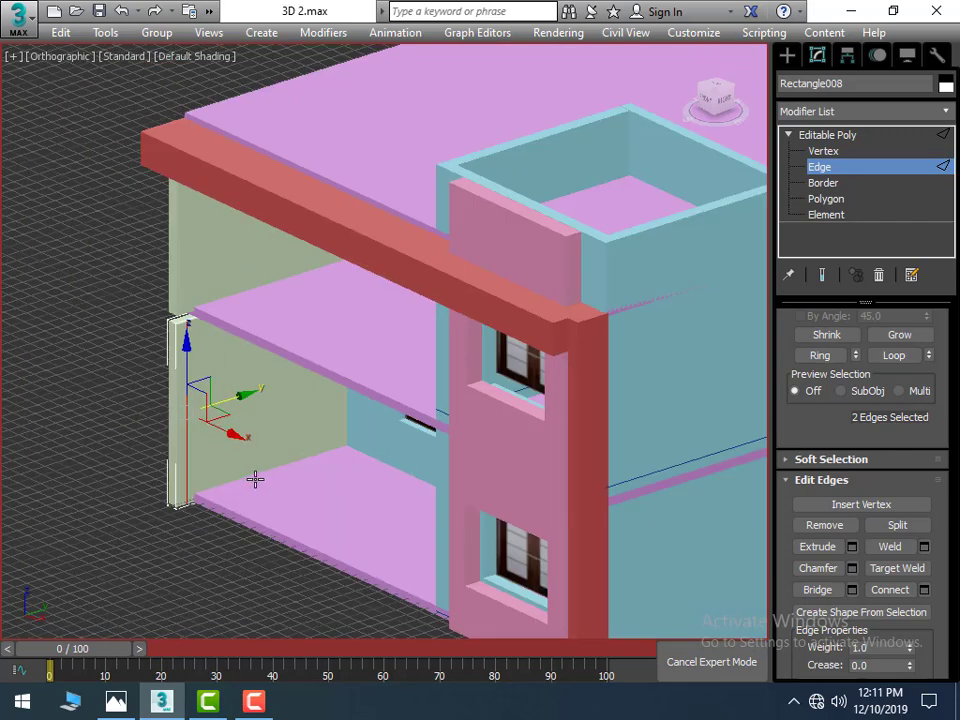
scroll(257, 475, up, 2)
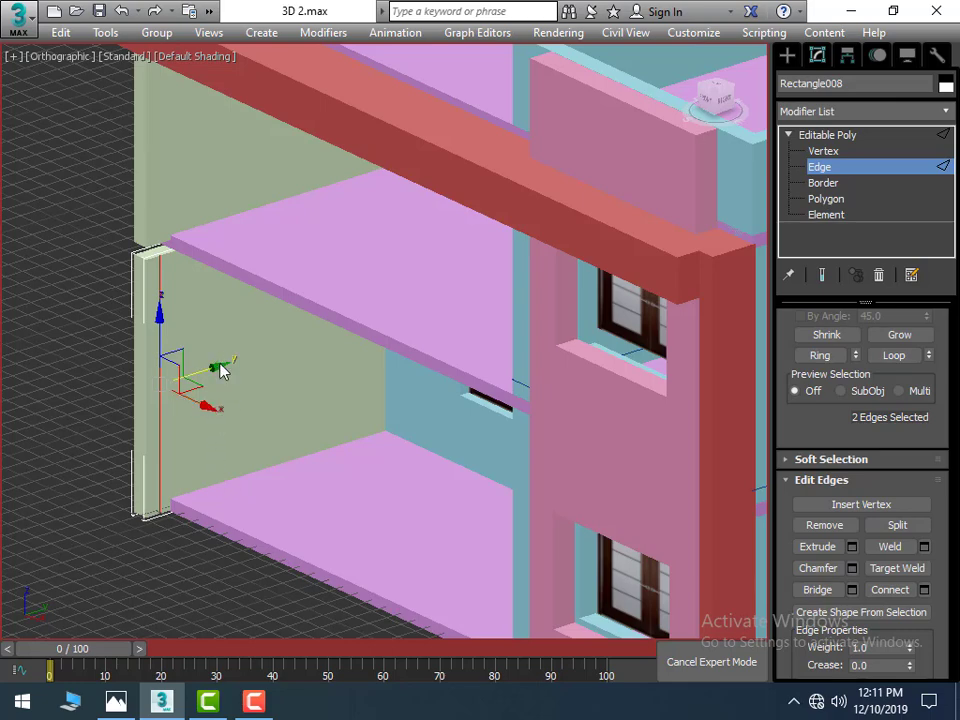
drag(214, 367, 215, 372)
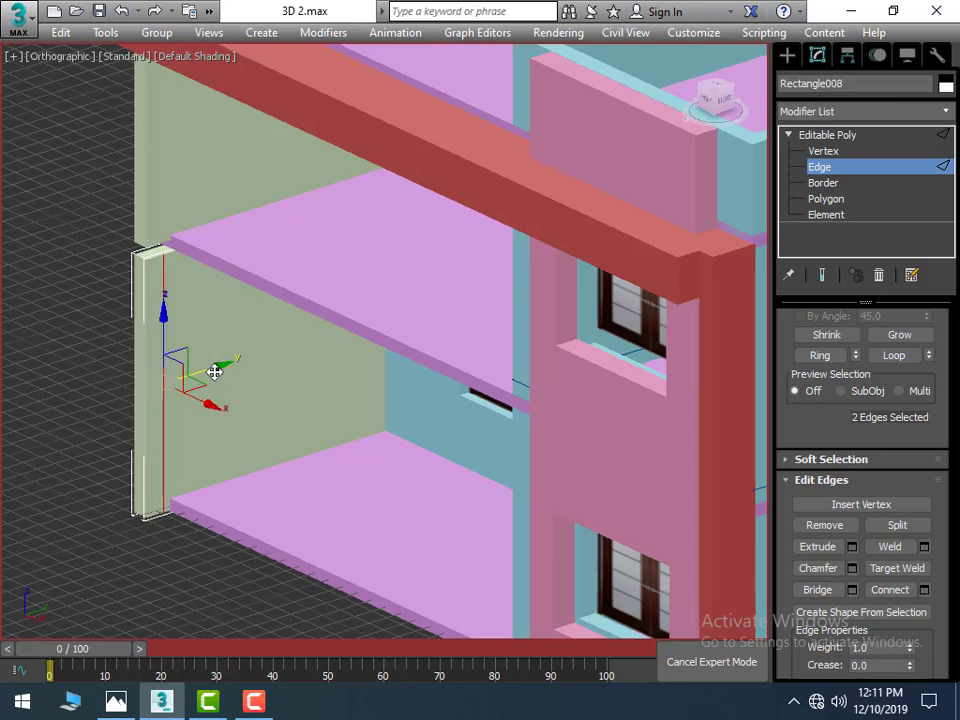
Step: At Polygon level, check the thin end strip face and large wall face, then clear the selection
click(818, 200)
click(161, 387)
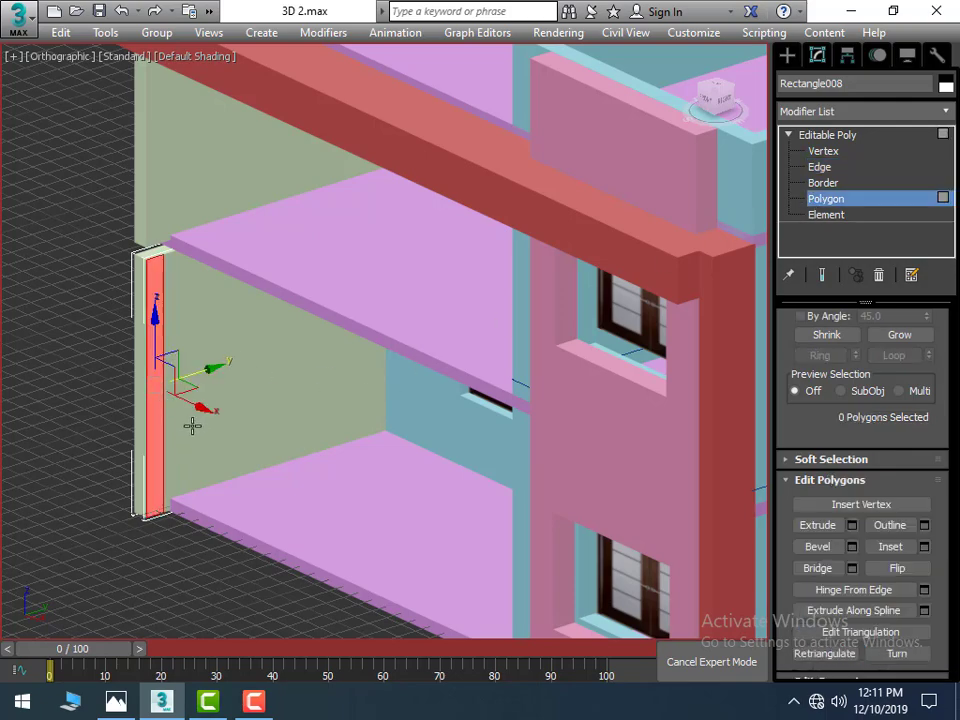
scroll(198, 531, down, 5)
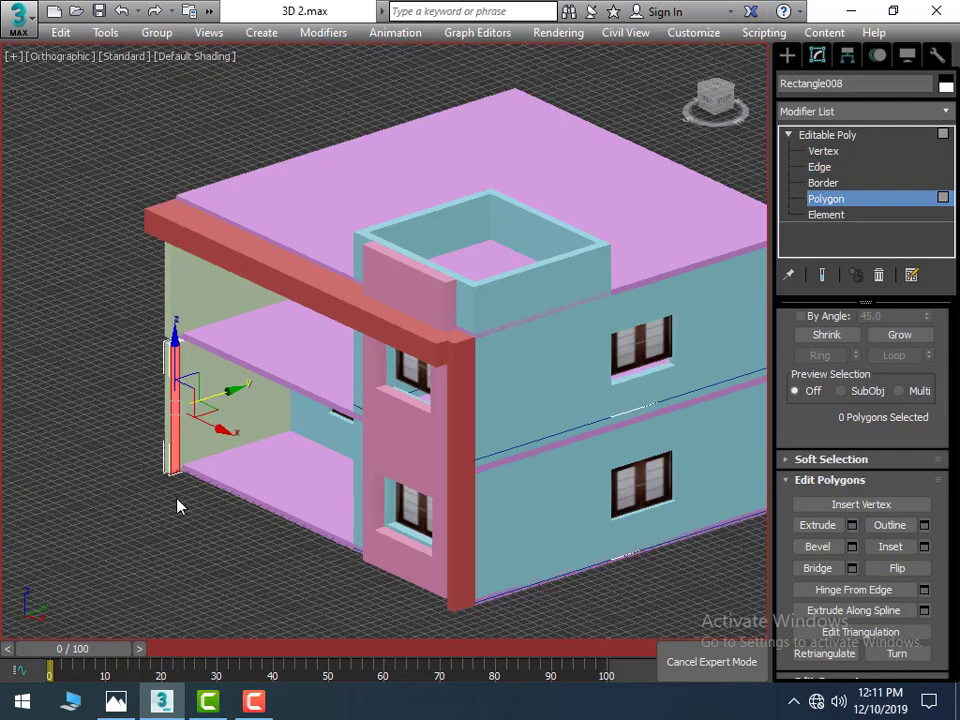
scroll(166, 490, up, 3)
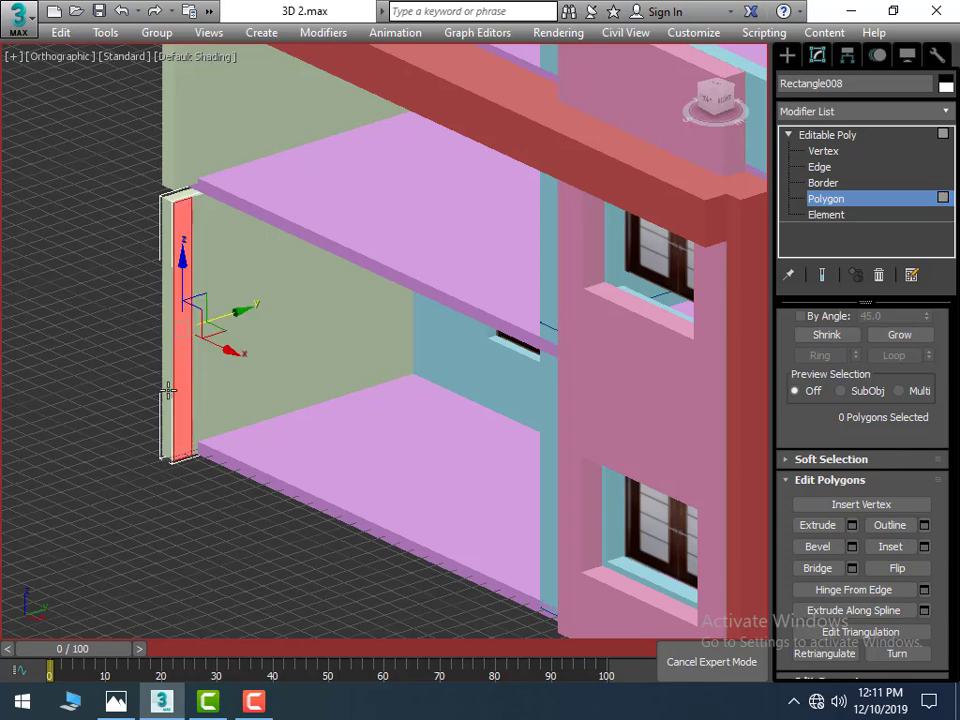
middle_drag(100, 440, 107, 482)
click(222, 278)
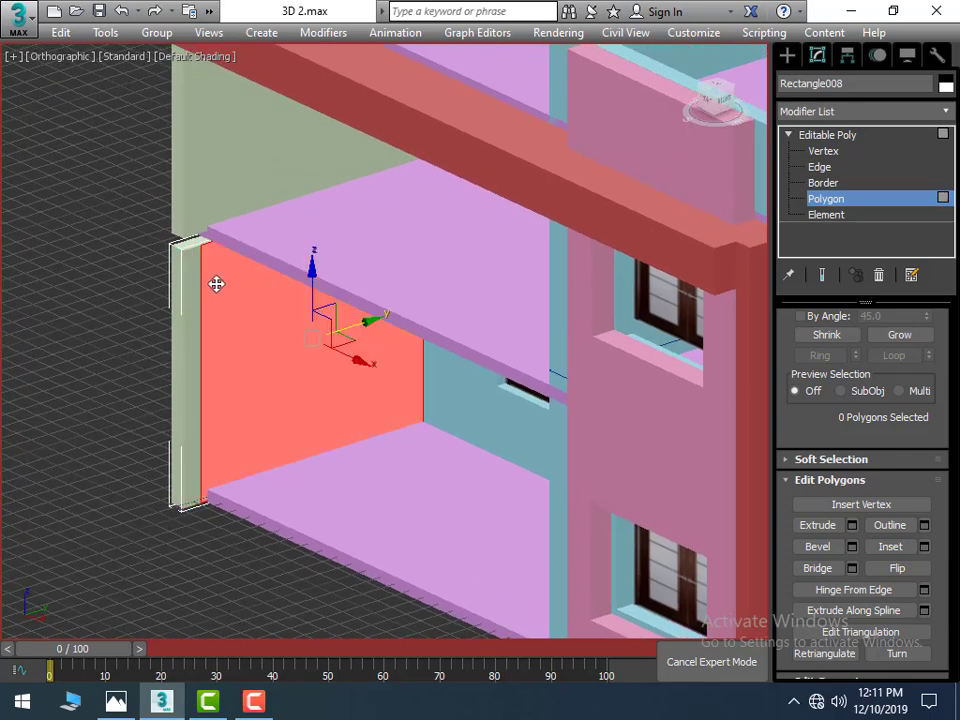
click(186, 313)
click(131, 352)
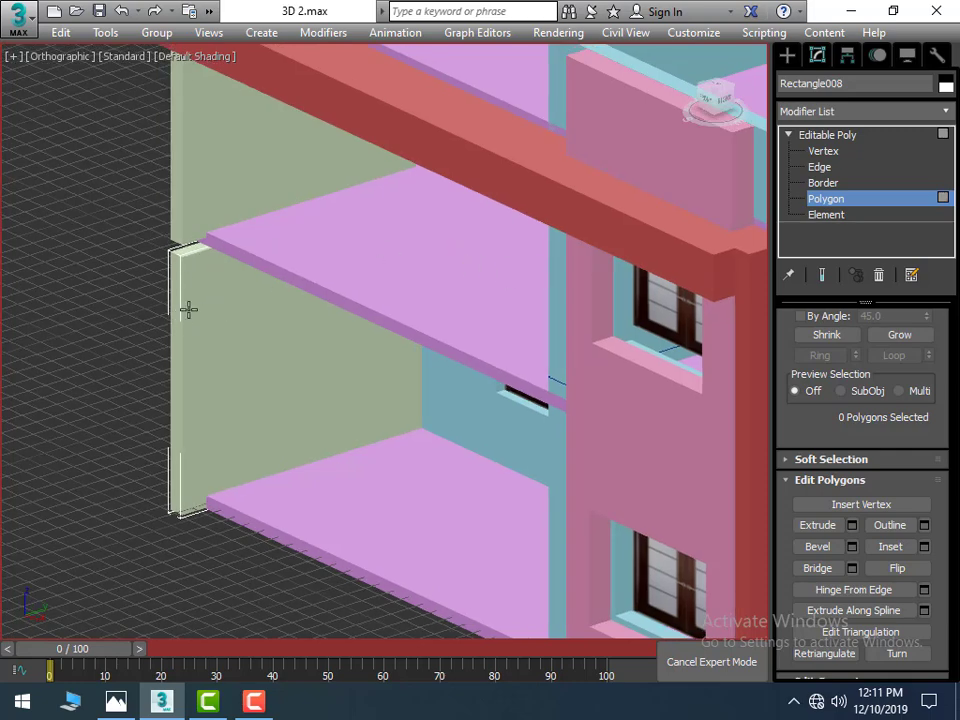
Step: Add a second vertical edge near the wall's front with Connect slide 1, then select the pillar edge
click(819, 166)
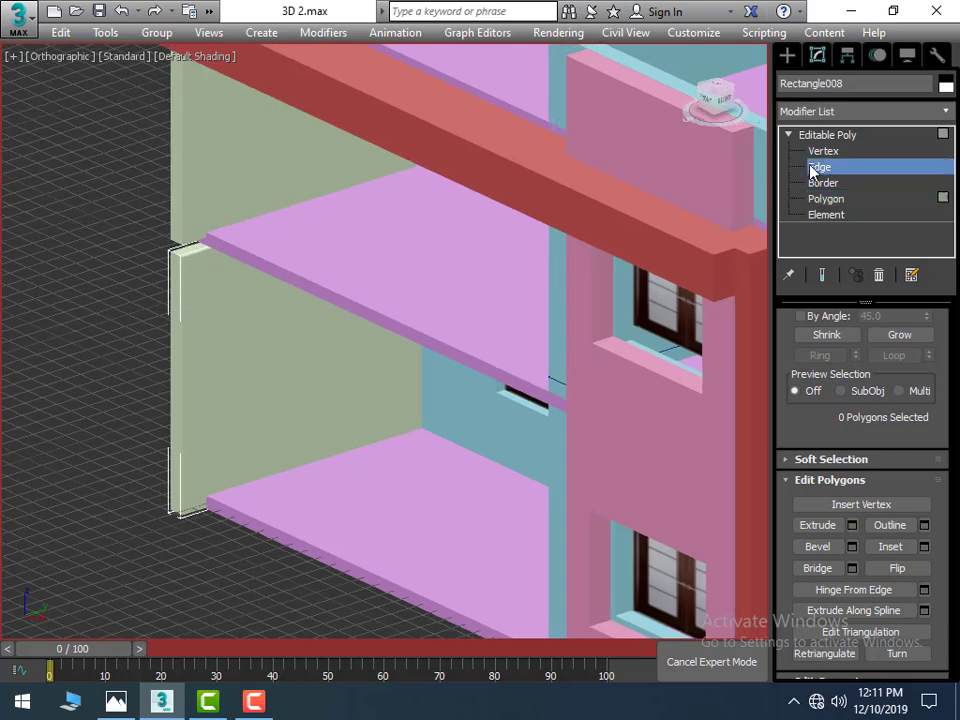
click(180, 349)
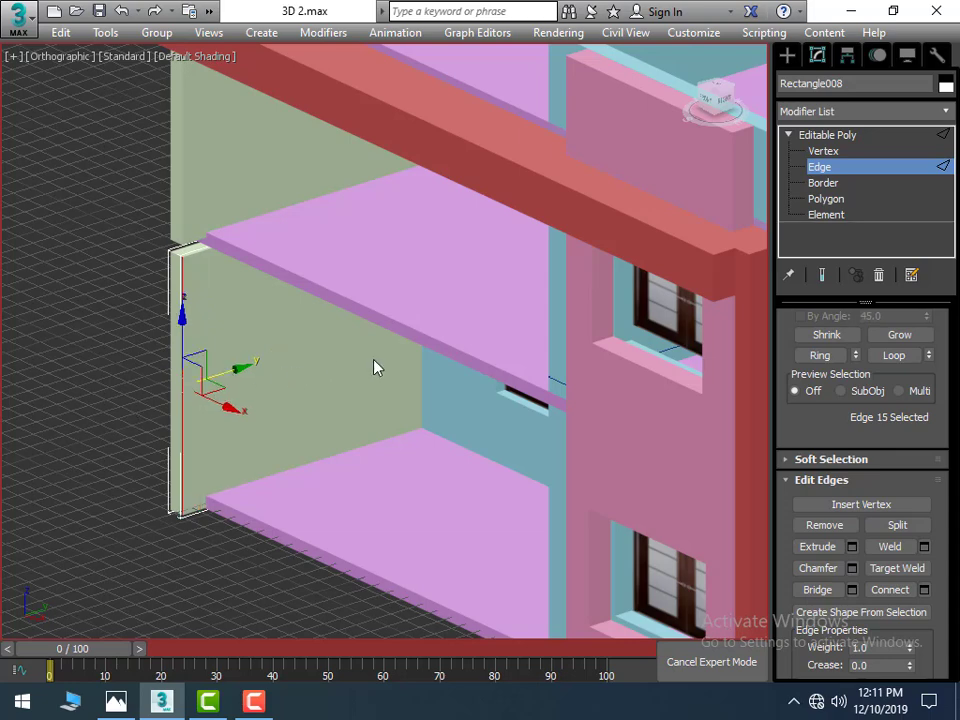
scroll(375, 367, up, 2)
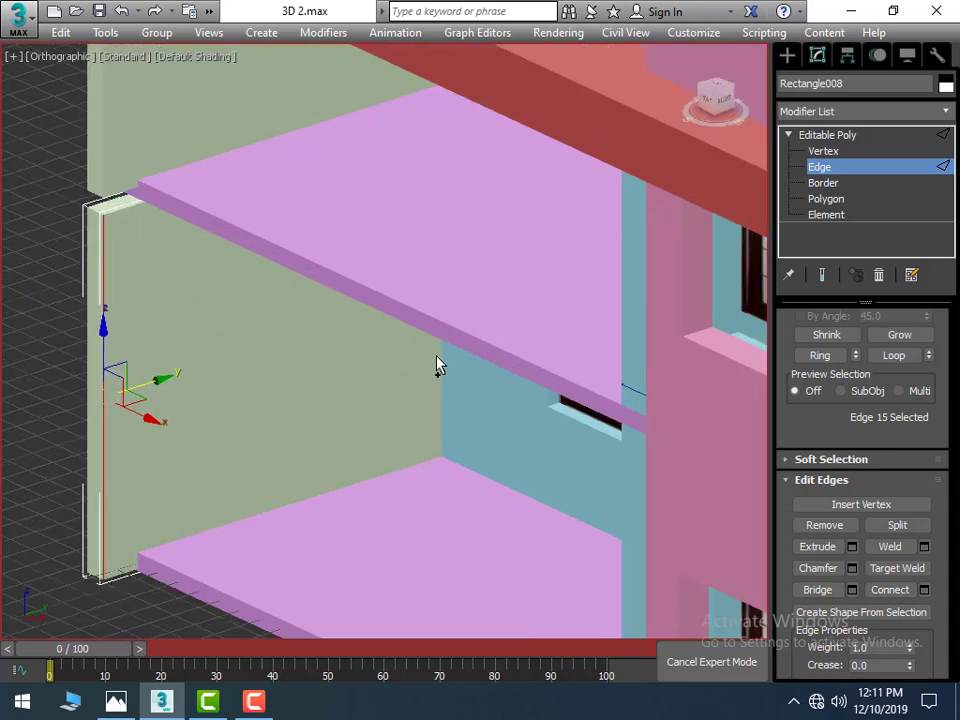
scroll(418, 459, down, 3)
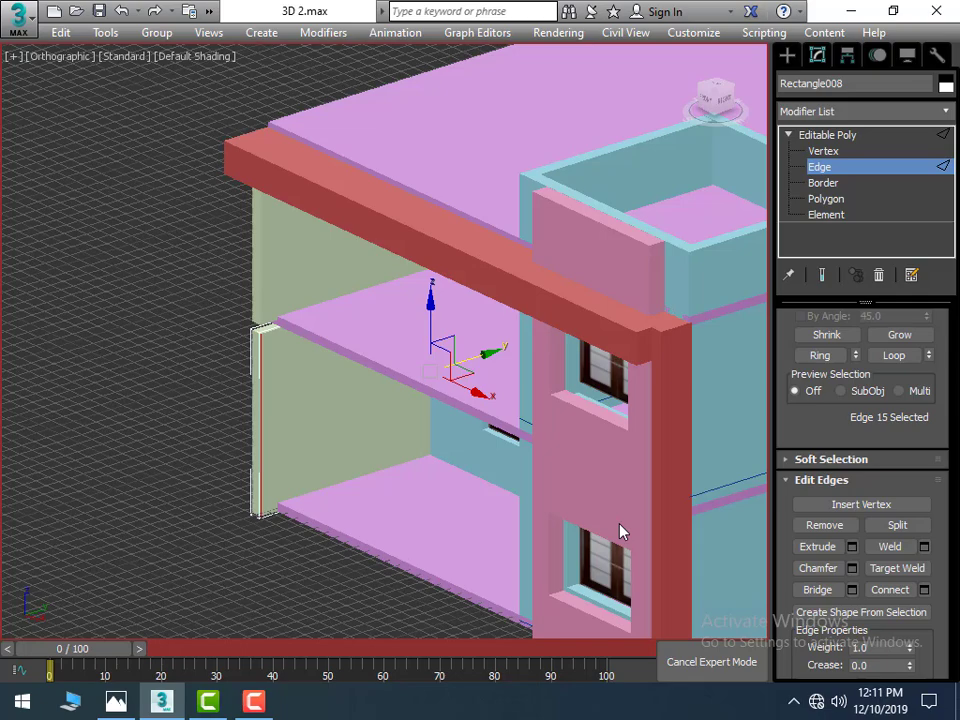
click(923, 590)
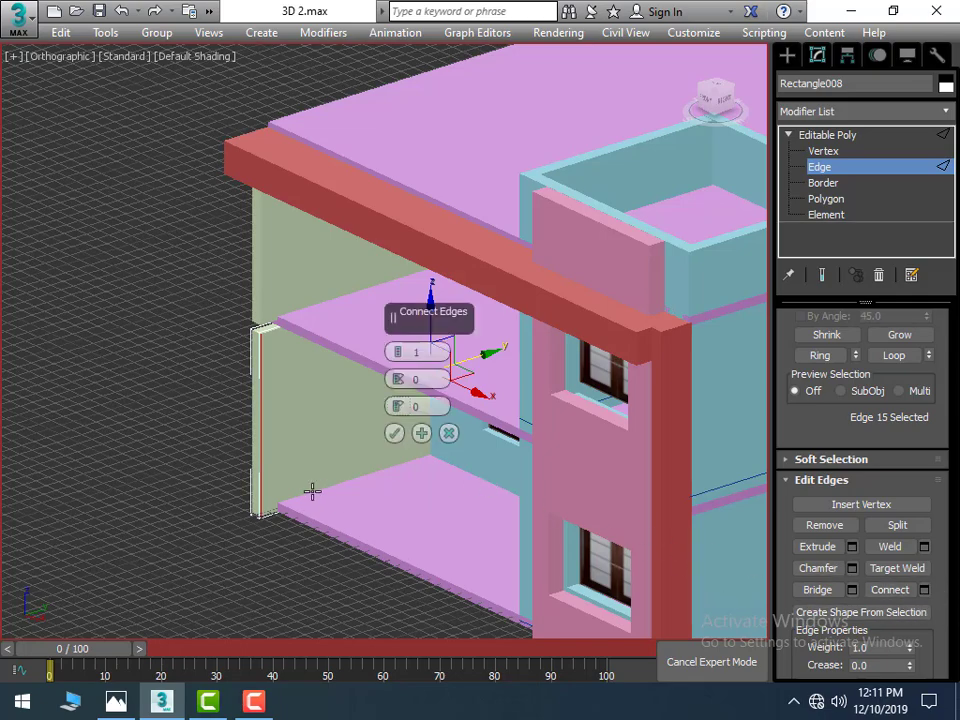
middle_drag(312, 491, 250, 411)
mouse_move(190, 515)
alt+middle_down()
mouse_move(189, 474)
mouse_move(204, 456)
mouse_move(192, 528)
alt+middle_up()
scroll(188, 515, up, 2)
scroll(172, 590, up, 2)
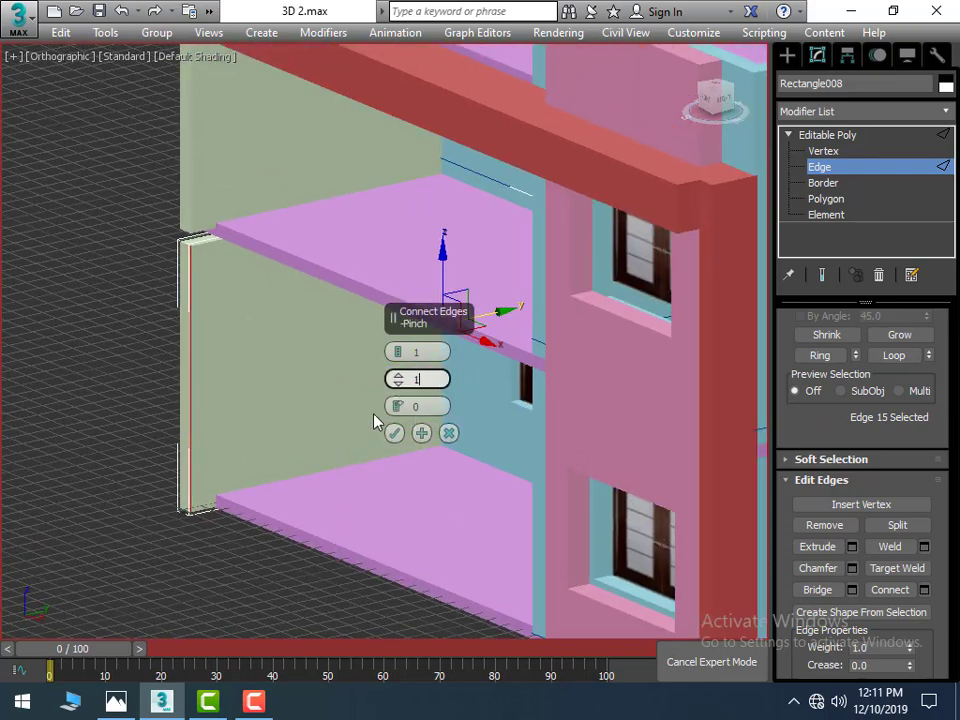
click(436, 405)
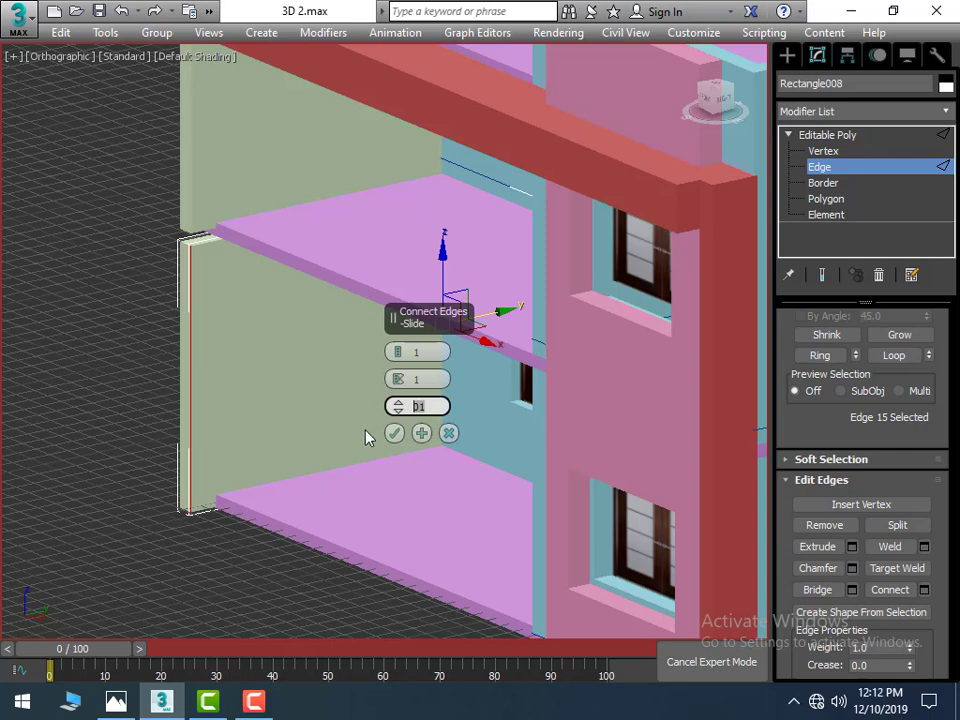
text(1)
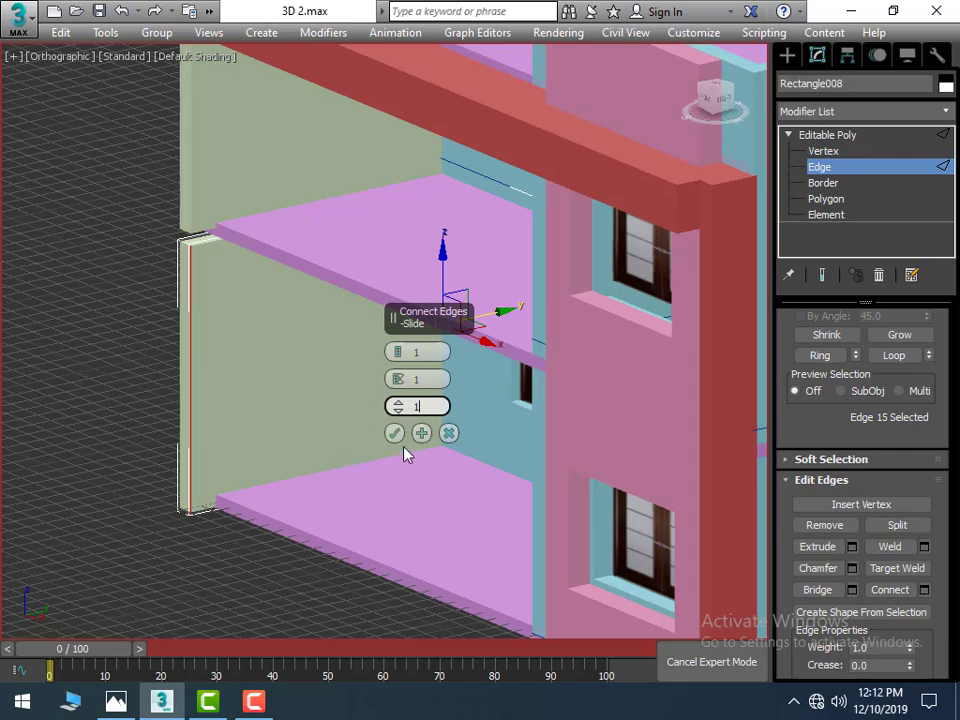
click(394, 434)
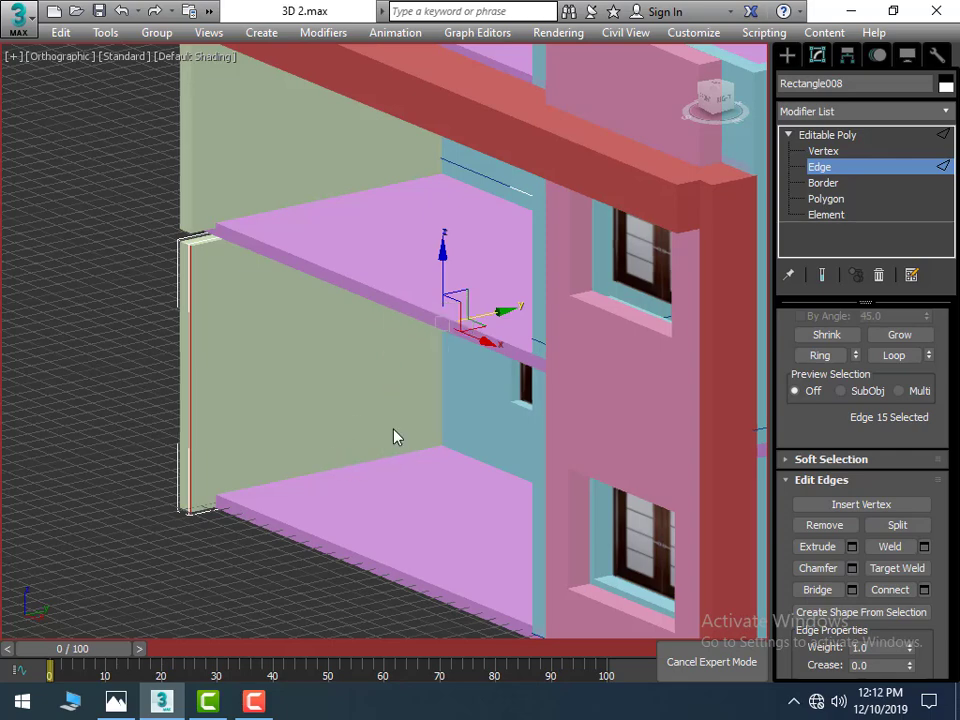
click(240, 527)
click(206, 403)
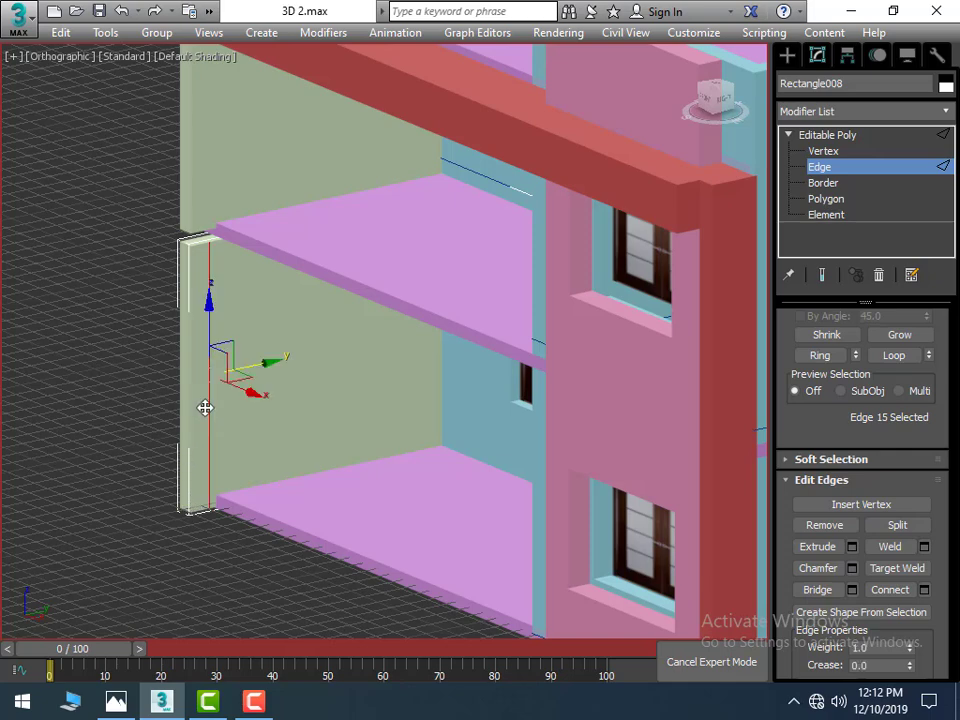
Step: Extrude the pillar's thin front face outward by 0'26/32" at Polygon level
click(824, 199)
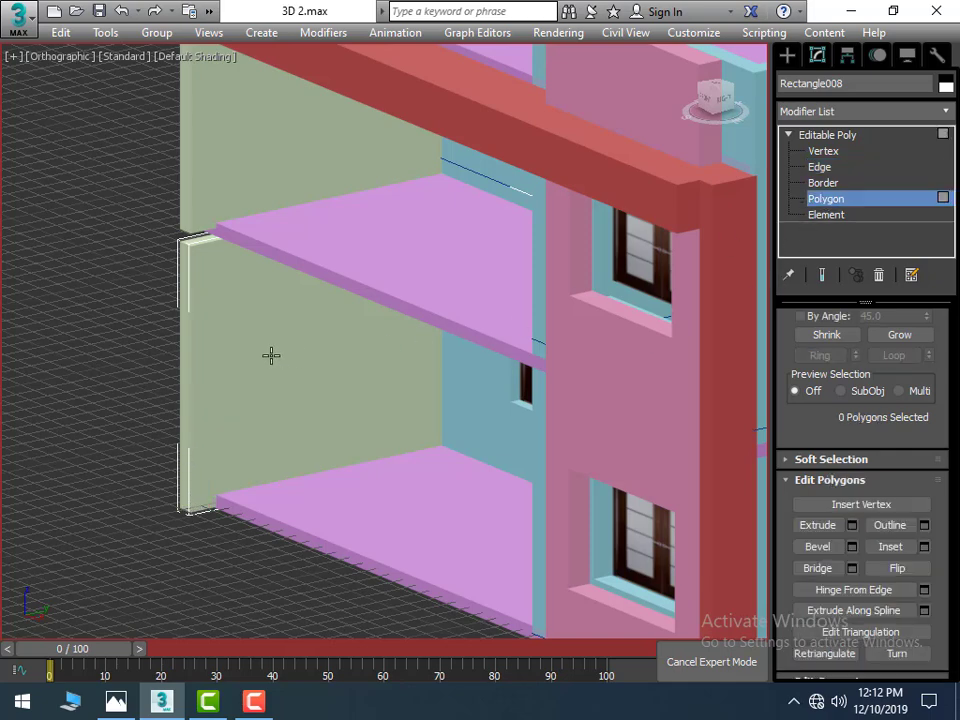
click(198, 349)
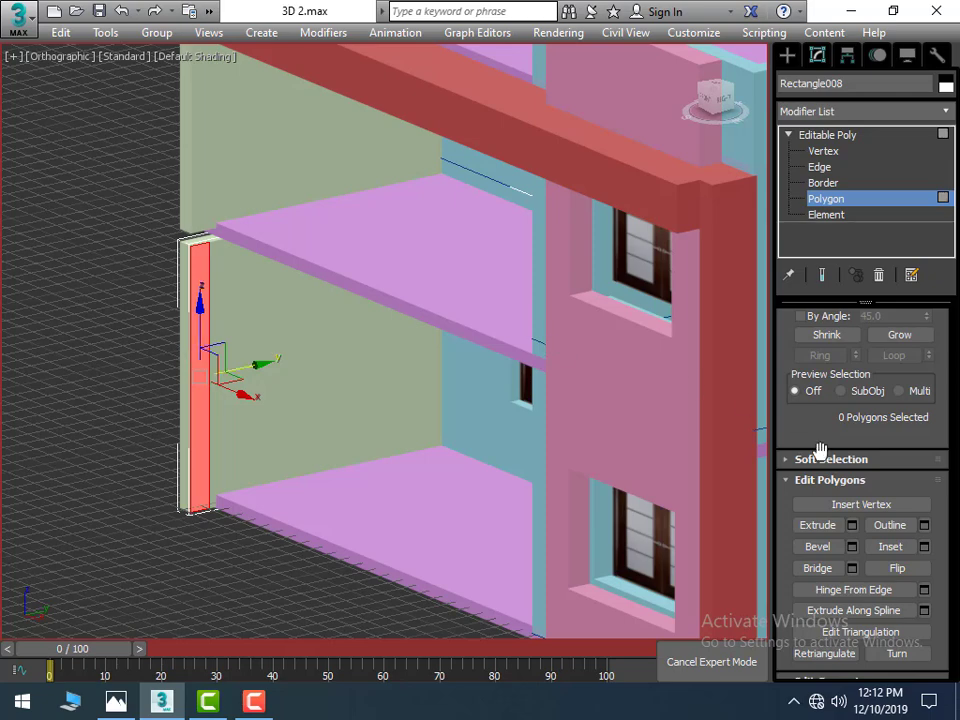
click(851, 525)
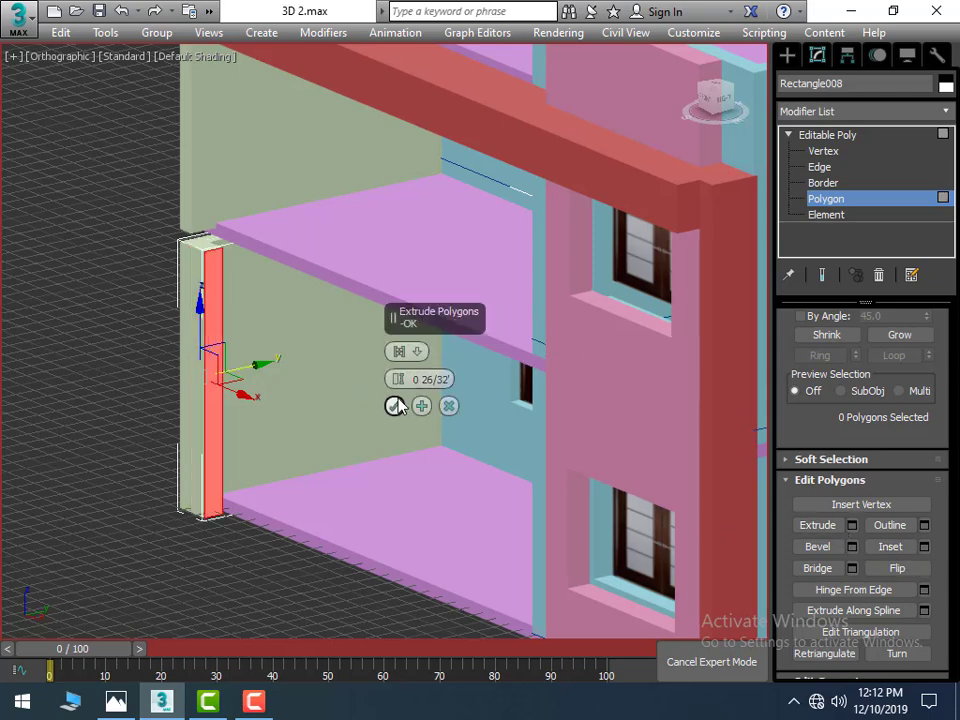
click(394, 405)
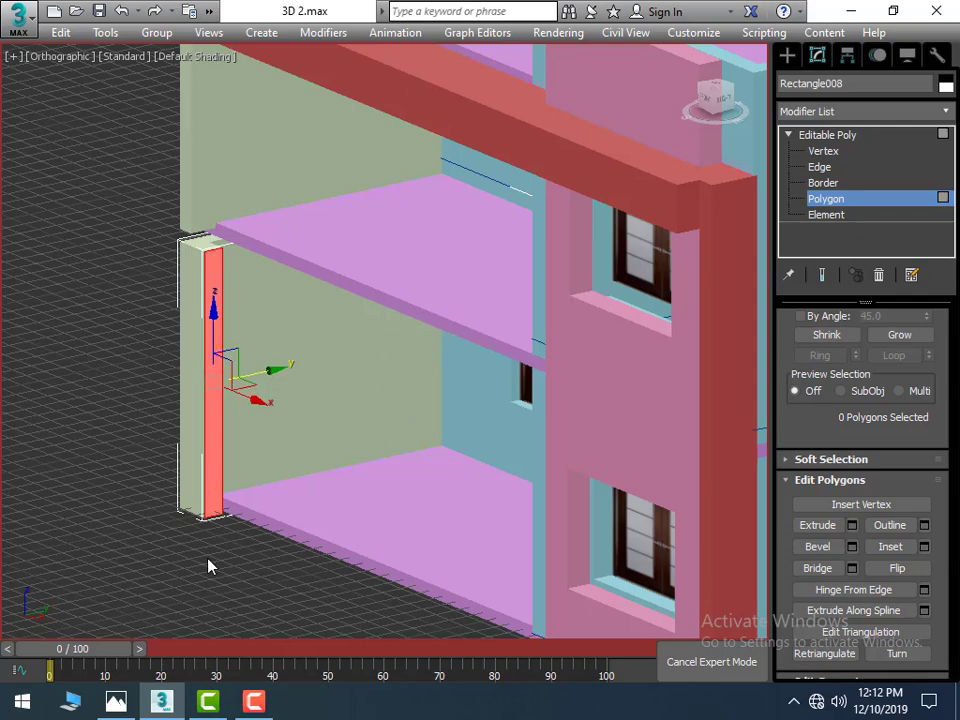
click(160, 550)
alt+middle_drag(140, 546, 240, 552)
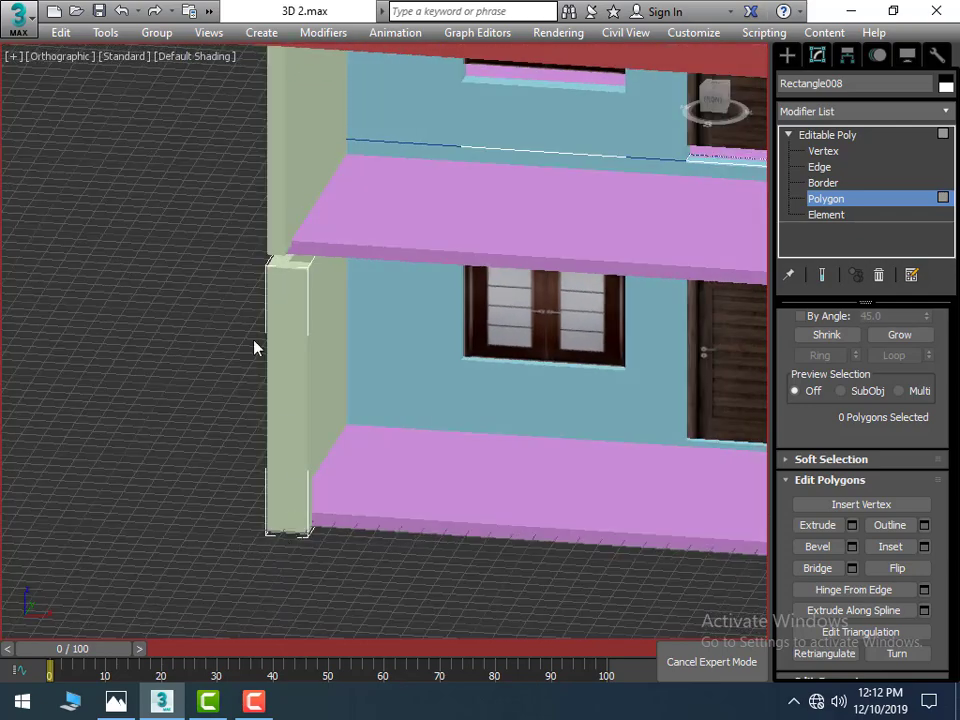
mouse_move(281, 266)
alt+middle_down()
mouse_move(285, 317)
mouse_move(283, 289)
alt+middle_up()
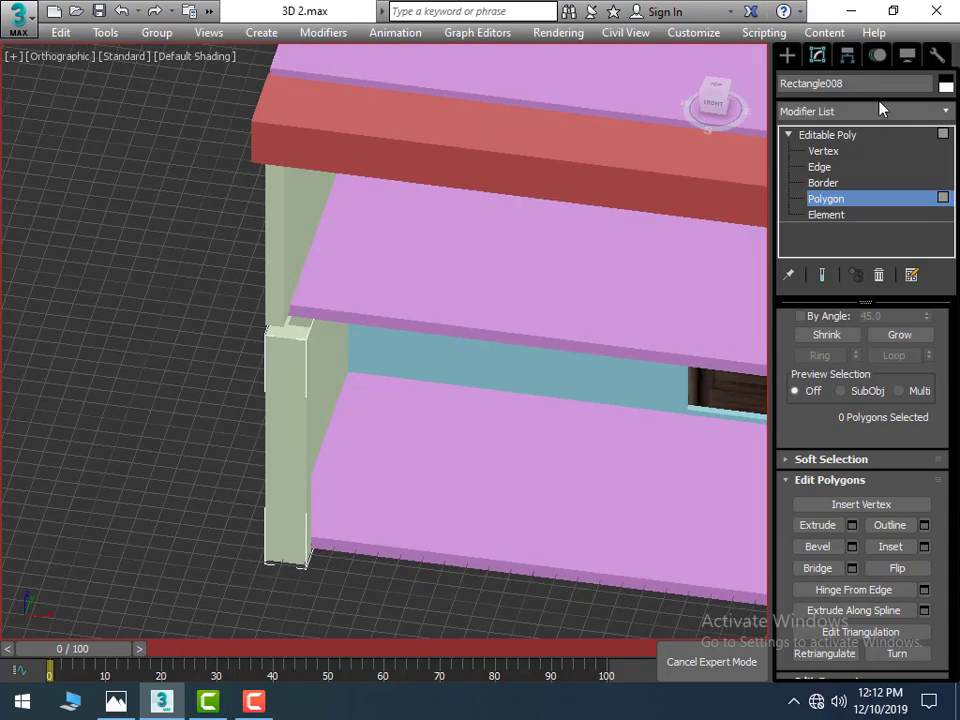
Step: Scale the upper-floor green wall panel Rectangle009 narrower and shift it slightly left
click(788, 55)
drag(296, 268, 281, 403)
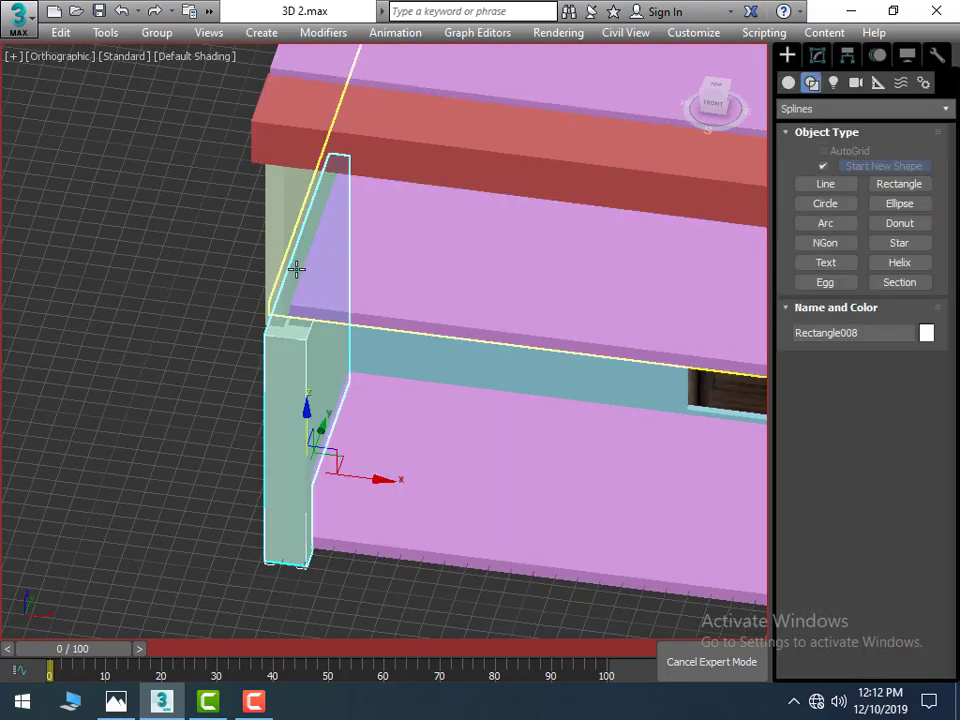
mouse_move(281, 403)
alt+middle_down()
mouse_move(375, 375)
mouse_move(238, 371)
mouse_move(281, 431)
alt+middle_up()
alt+middle_drag(348, 310, 328, 375)
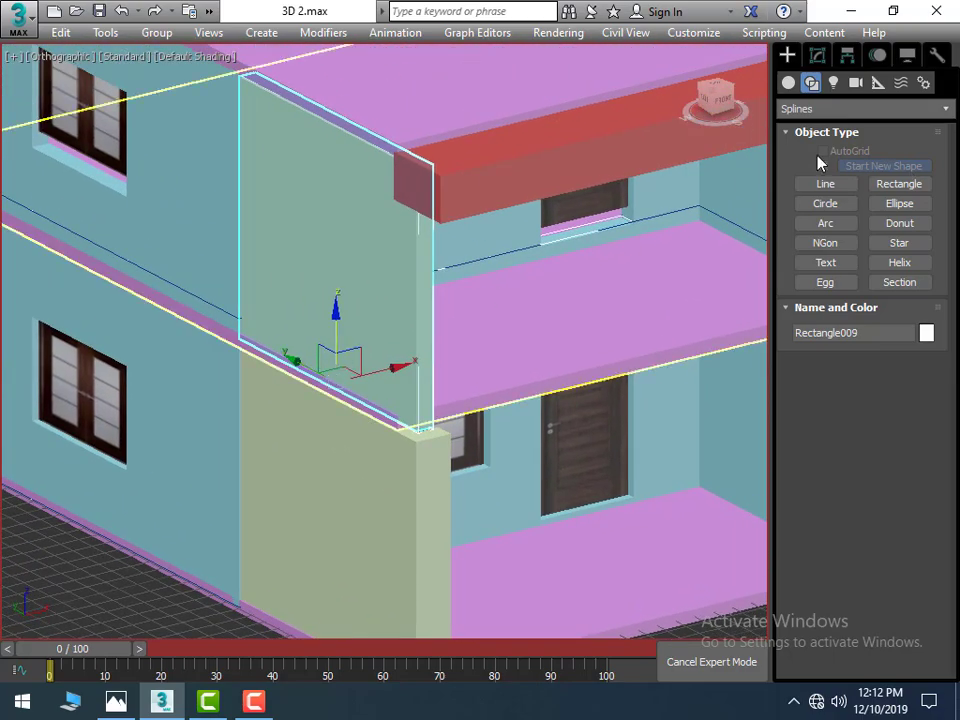
key(e)
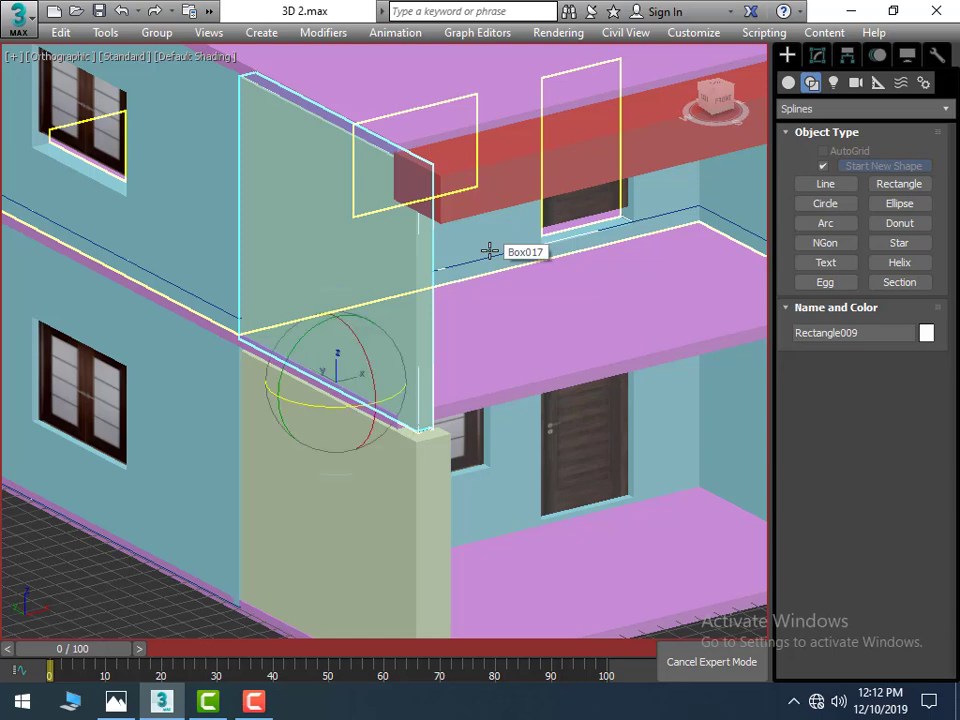
key(r)
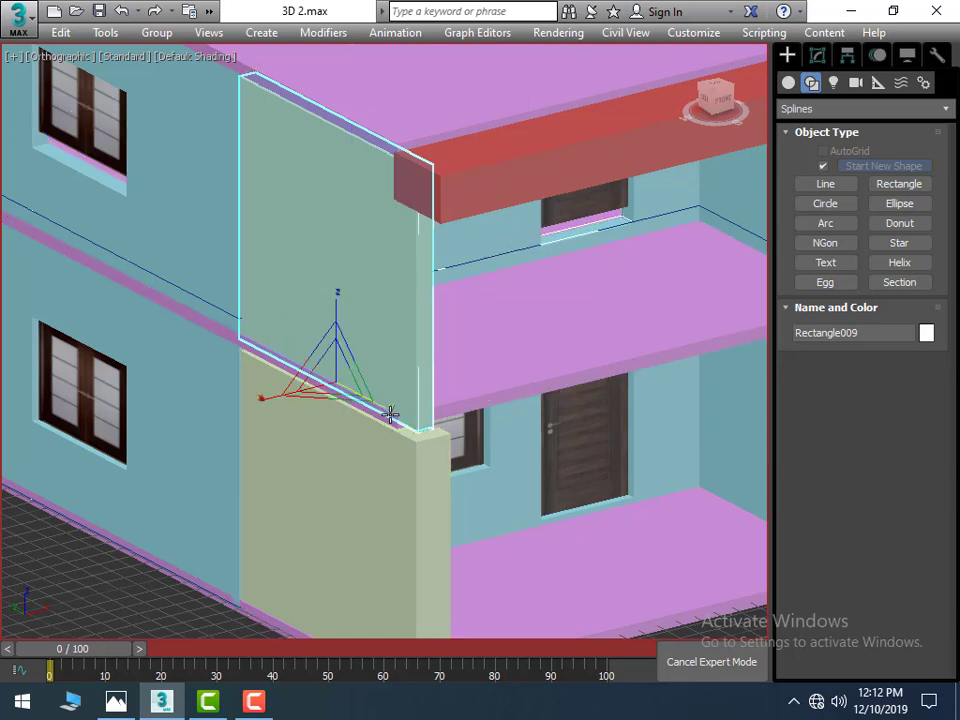
drag(390, 412, 387, 392)
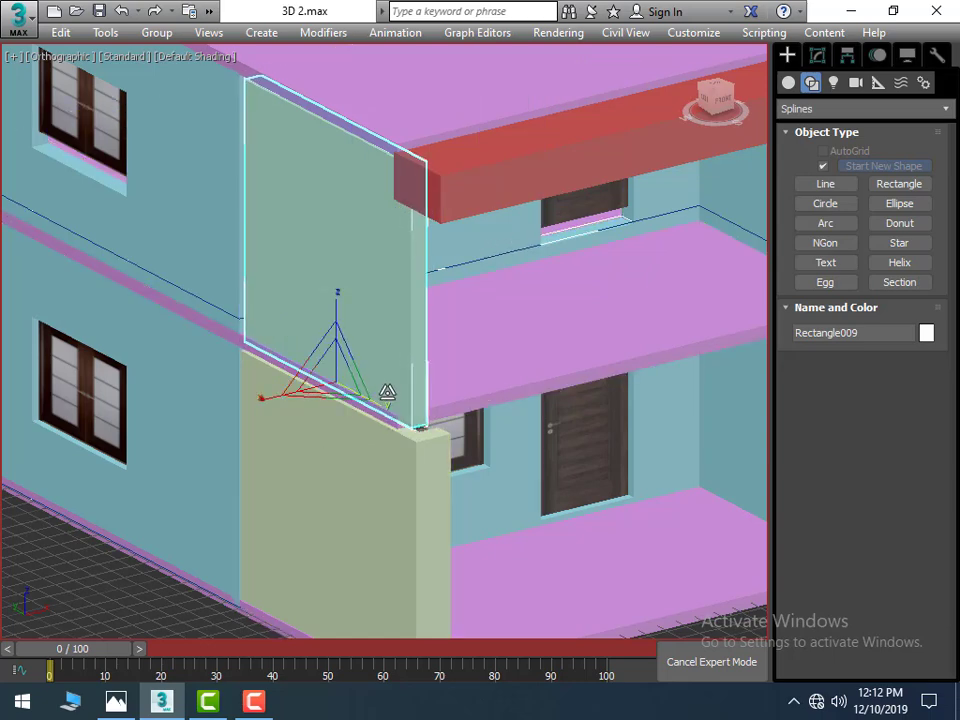
key(w)
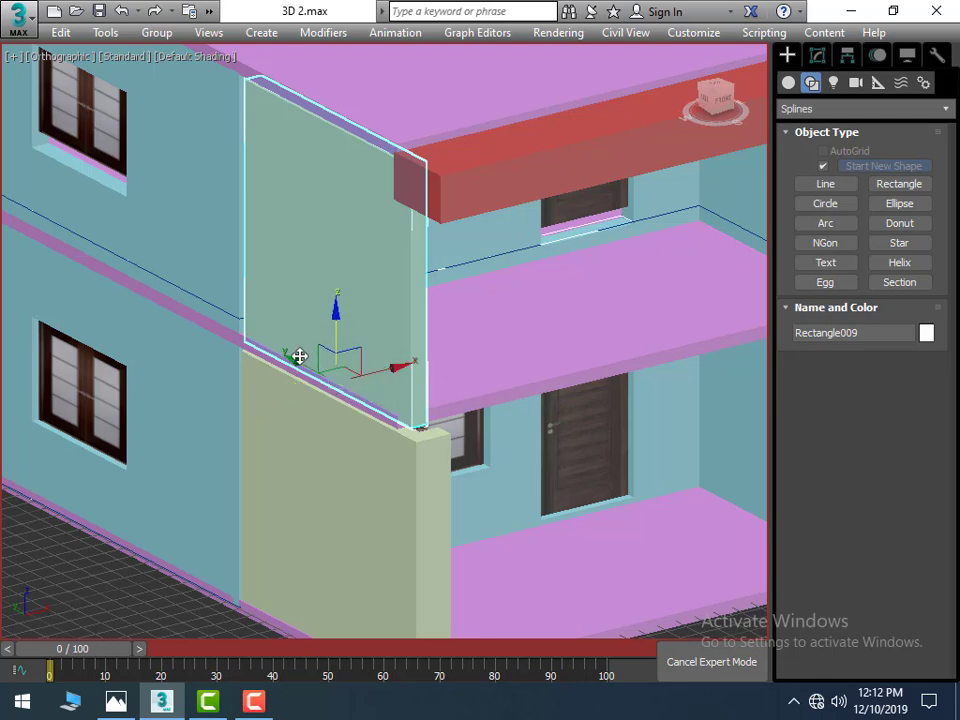
drag(297, 361, 288, 332)
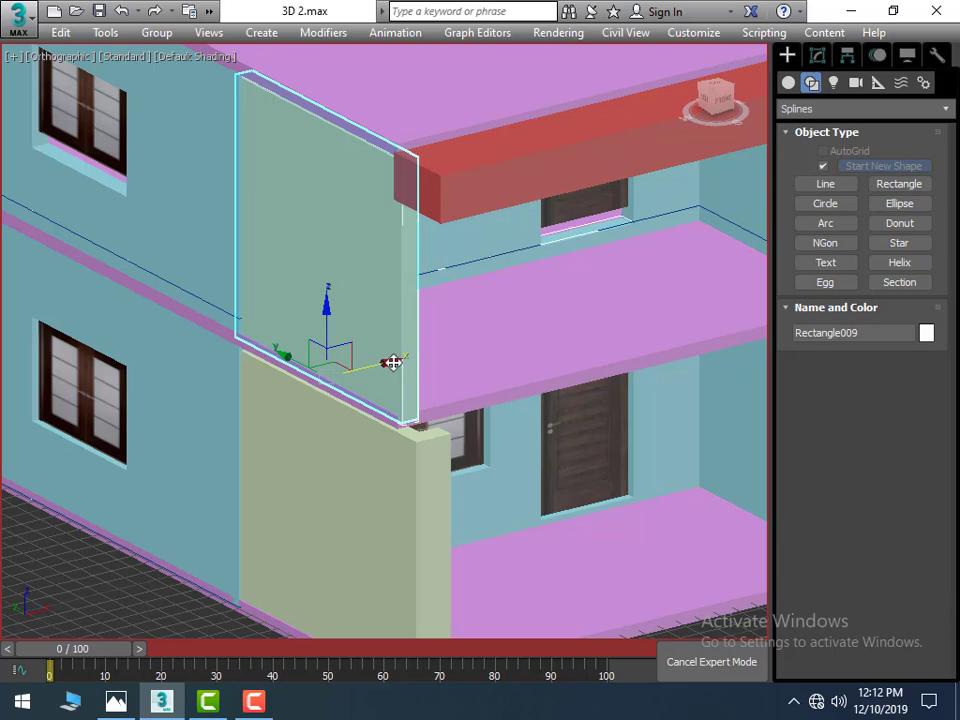
drag(393, 362, 390, 363)
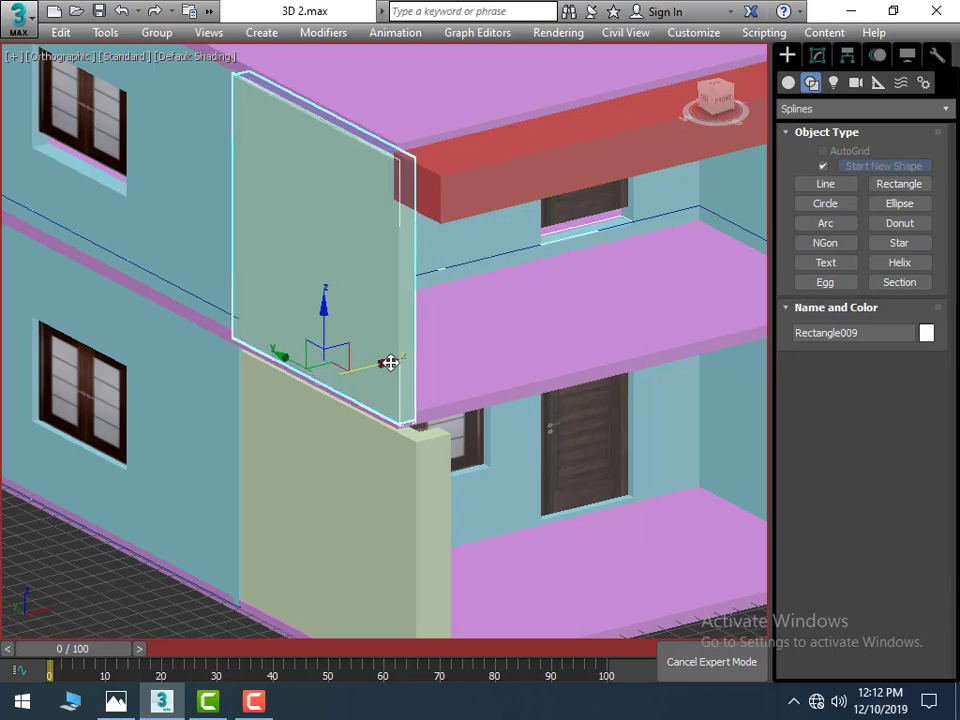
Step: Select the pillar object Rectangle008 and bring up its Editable Poly settings
click(163, 499)
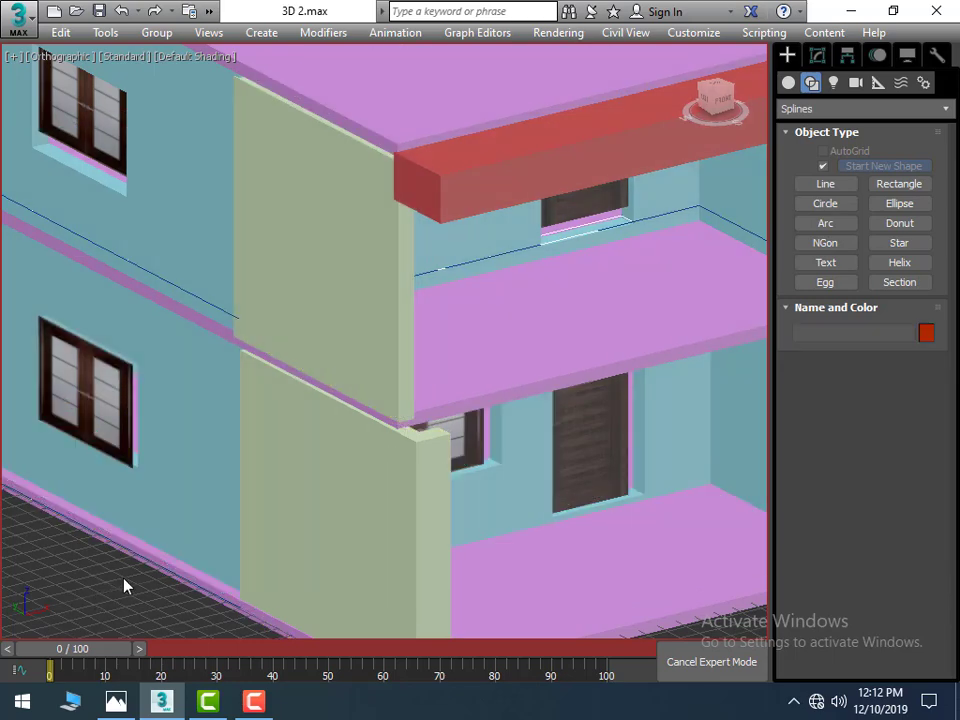
scroll(180, 490, down, 10)
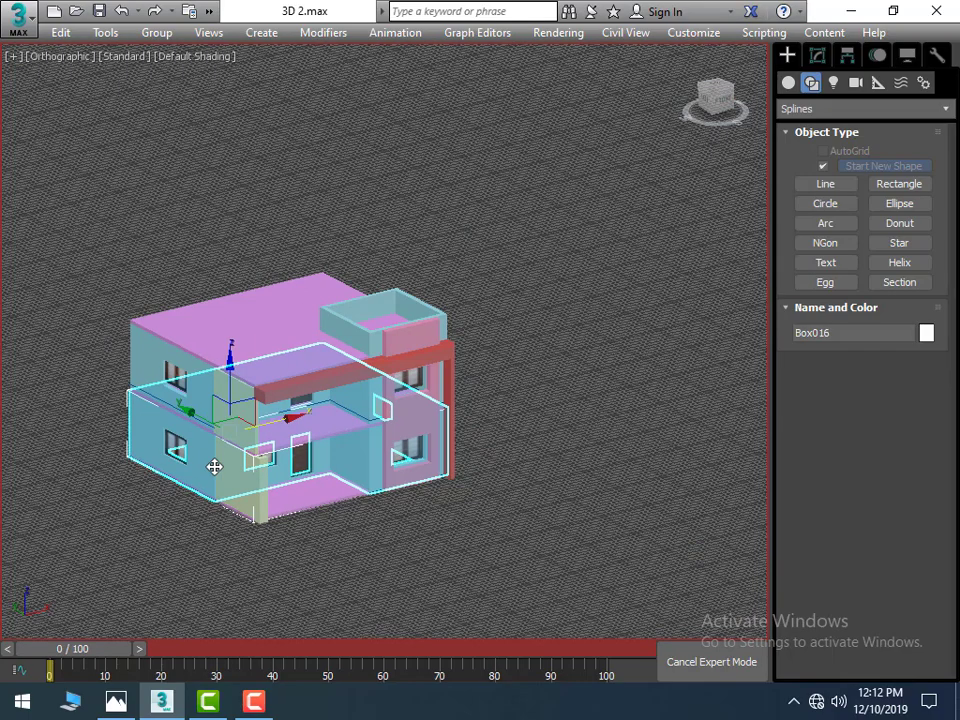
click(477, 585)
mouse_move(381, 548)
alt+middle_down()
mouse_move(311, 484)
mouse_move(342, 474)
mouse_move(332, 510)
mouse_move(360, 568)
alt+middle_up()
scroll(306, 508, up, 3)
scroll(272, 464, up, 2)
scroll(342, 474, down, 3)
scroll(155, 508, up, 5)
click(145, 502)
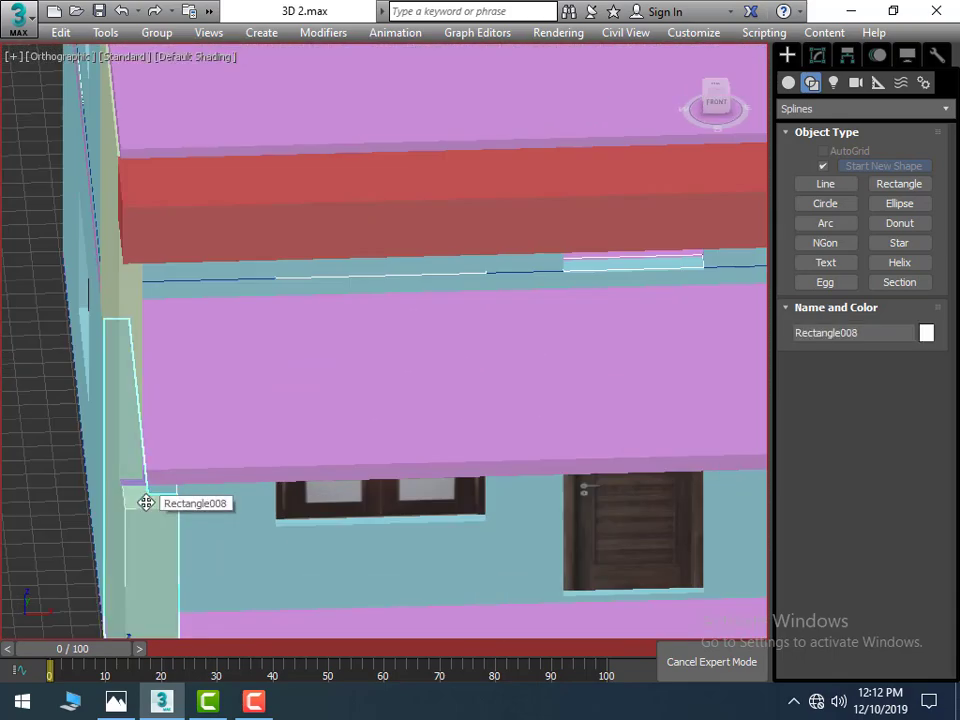
scroll(285, 516, down, 2)
scroll(285, 516, down, 4)
alt+middle_drag(291, 514, 285, 456)
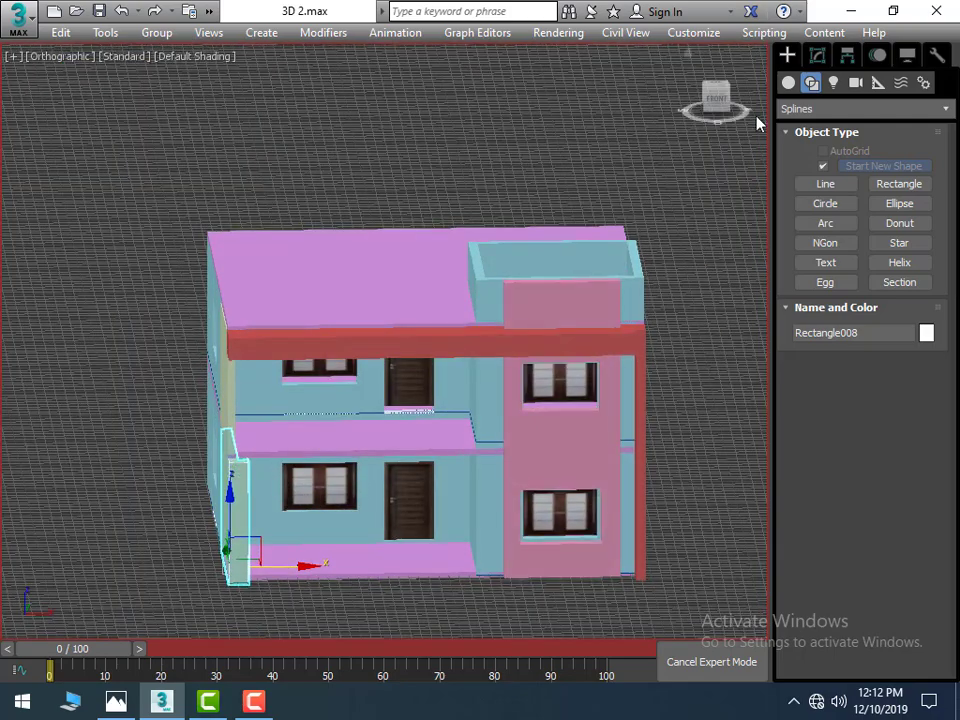
click(817, 56)
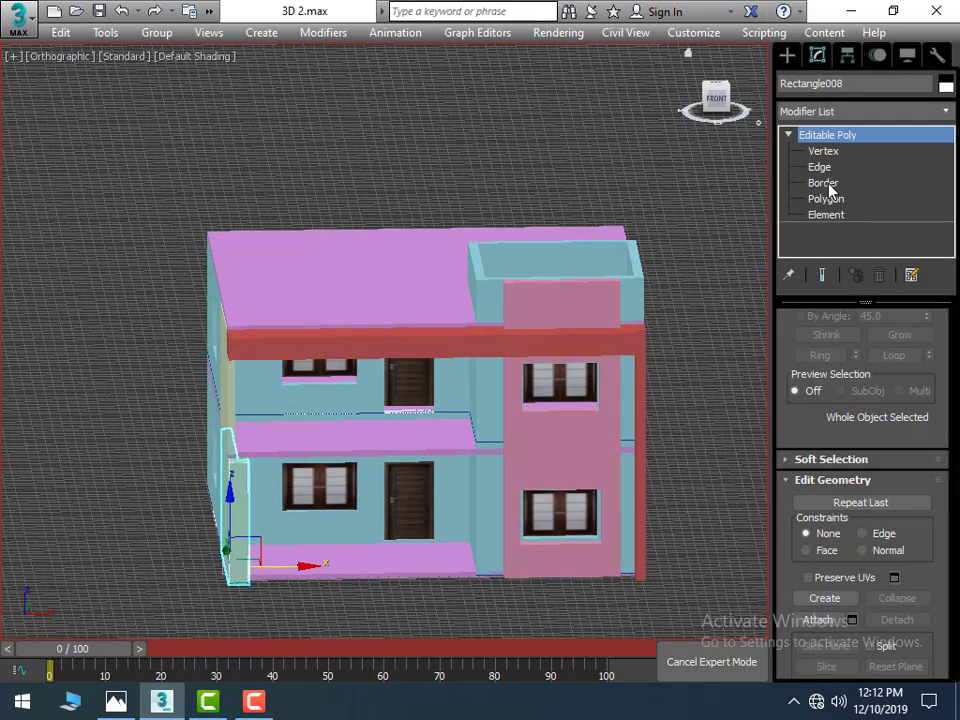
Step: Extrude the pillar's top corner faces upward by 0'26/32" at Polygon level
click(822, 183)
click(822, 199)
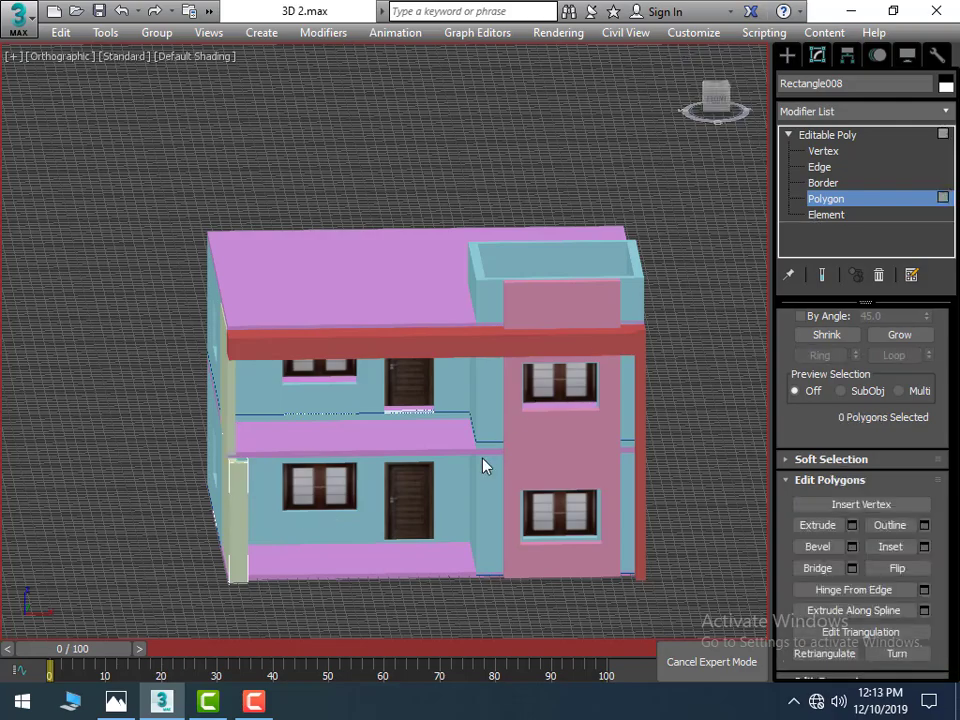
alt+middle_drag(484, 465, 408, 486)
scroll(197, 456, up, 2)
scroll(193, 461, up, 2)
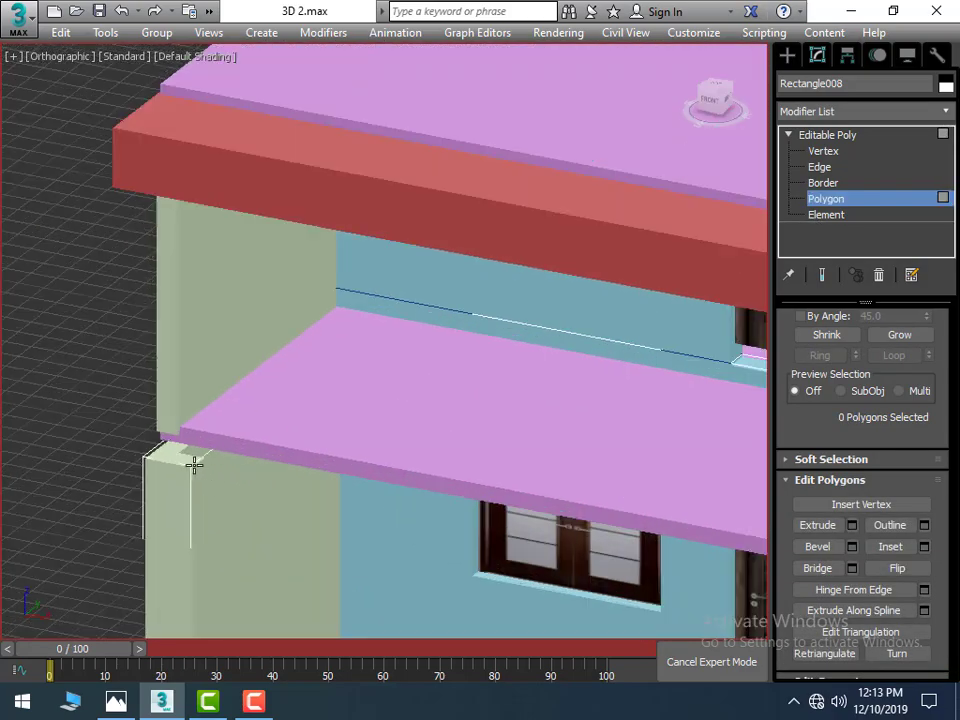
scroll(182, 454, up, 2)
click(178, 455)
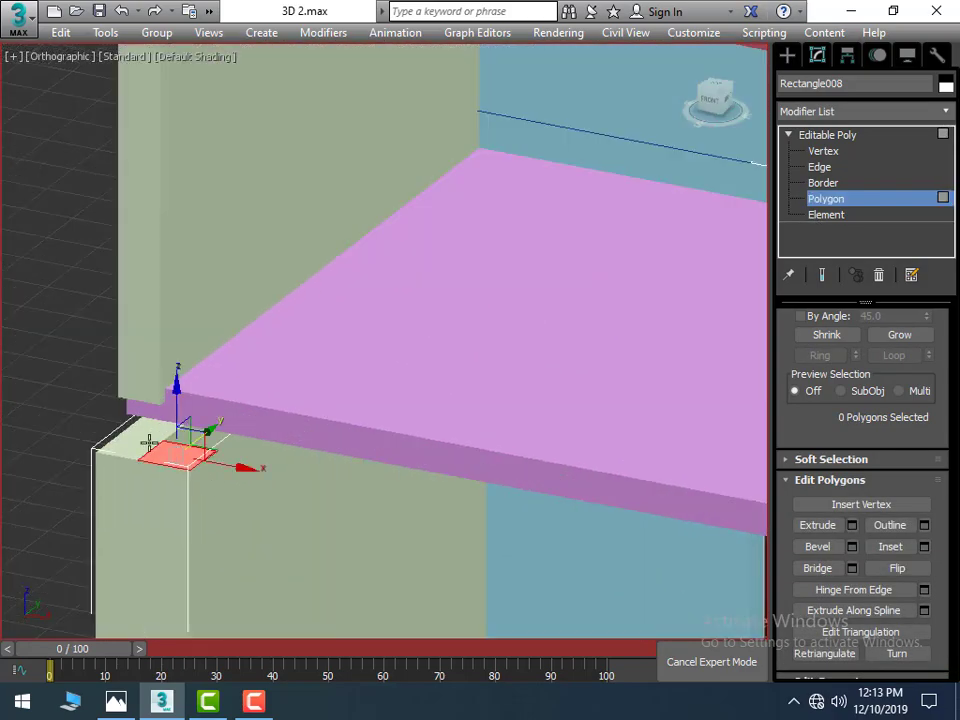
click(148, 442)
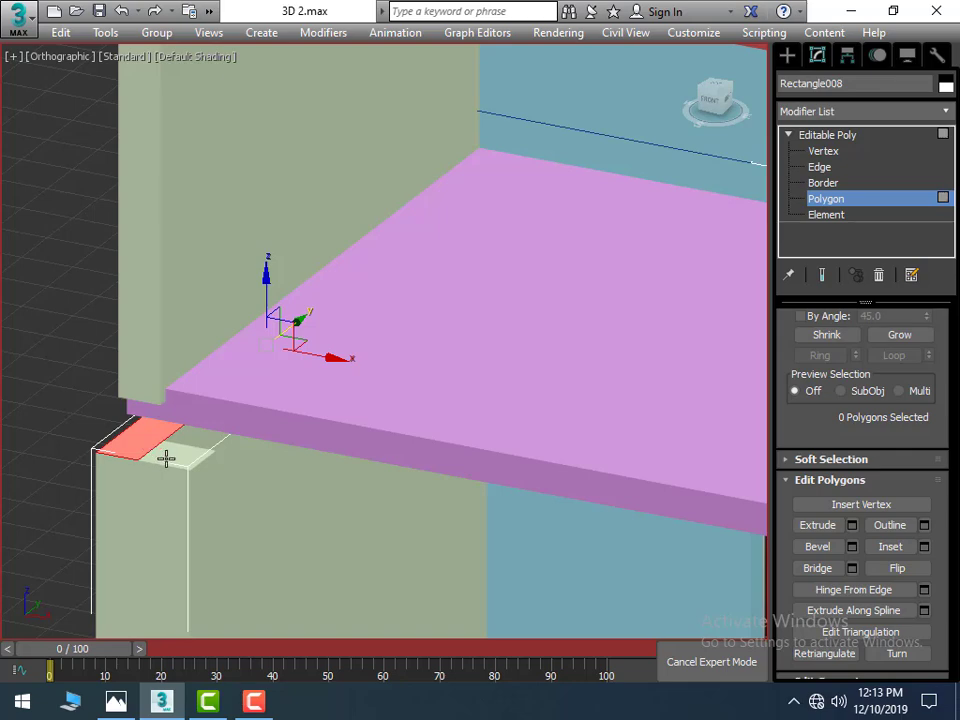
ctrl+click(167, 456)
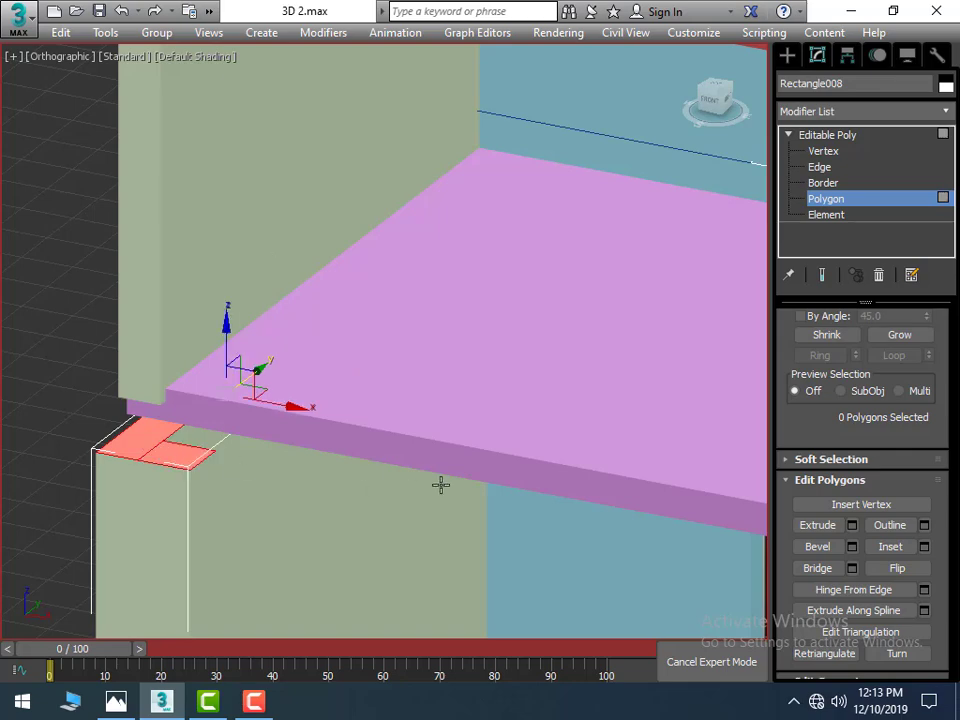
click(852, 526)
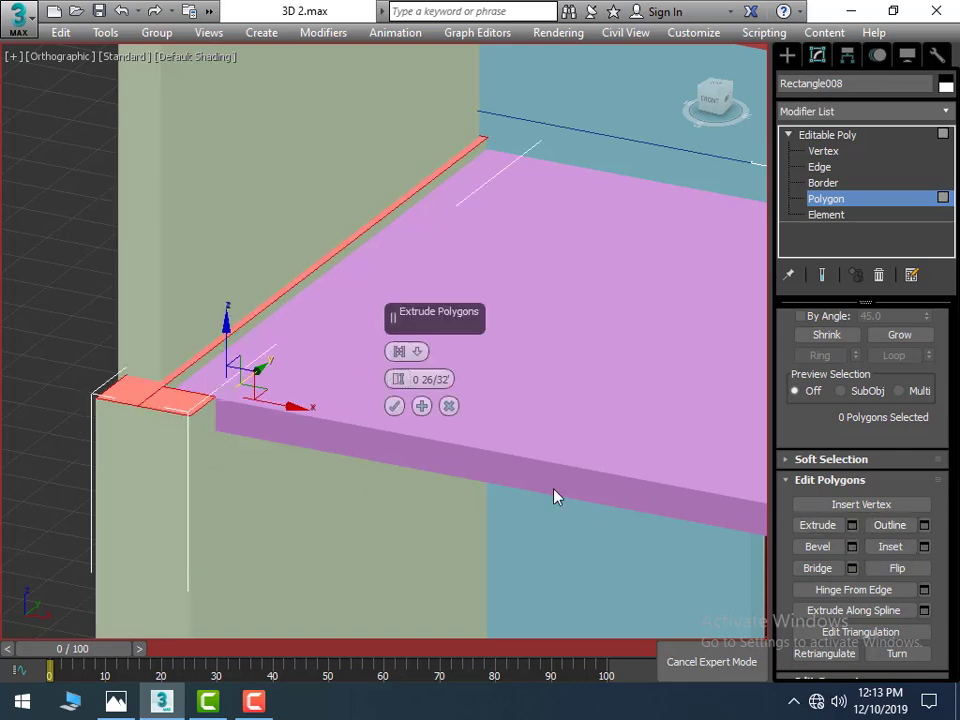
click(394, 405)
Step: Select the pillar's vertical side face and preview an extrusion on it
click(171, 410)
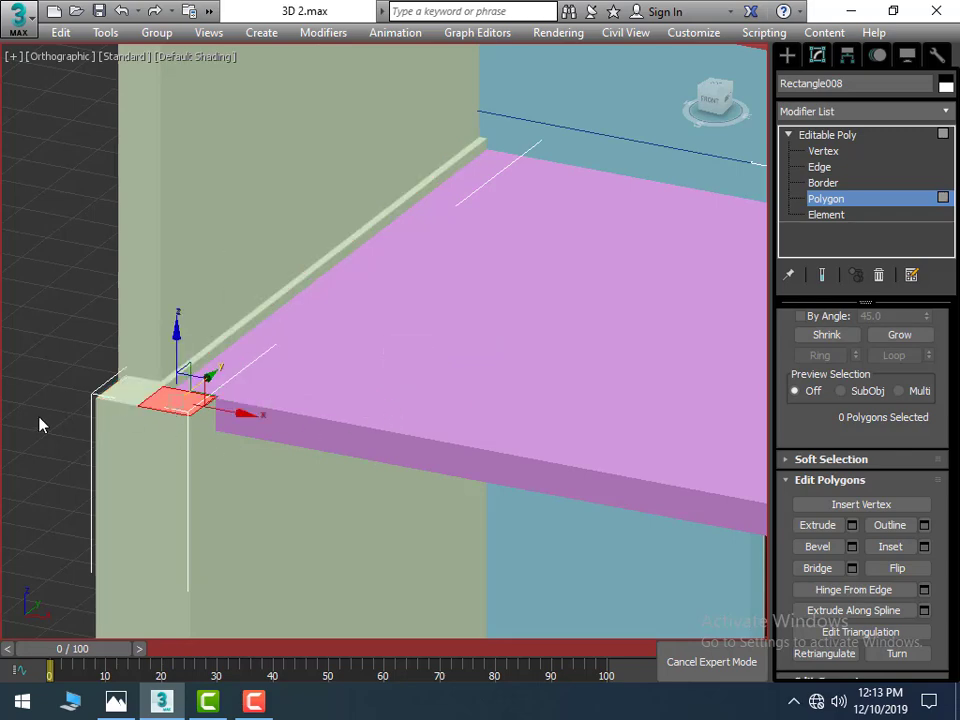
click(200, 428)
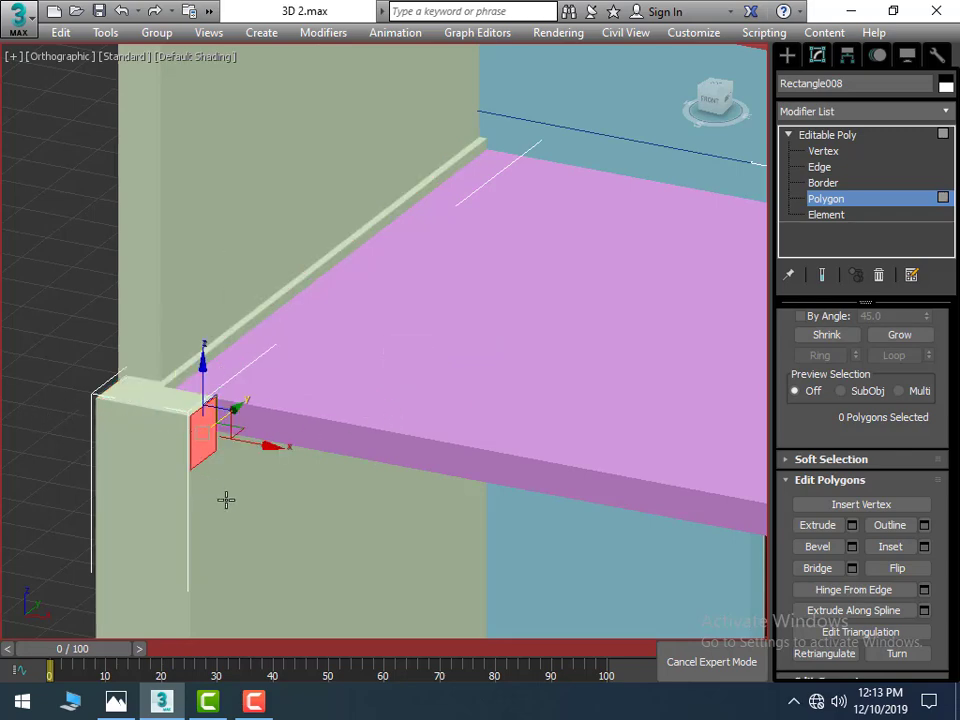
alt+middle_drag(225, 499, 285, 388)
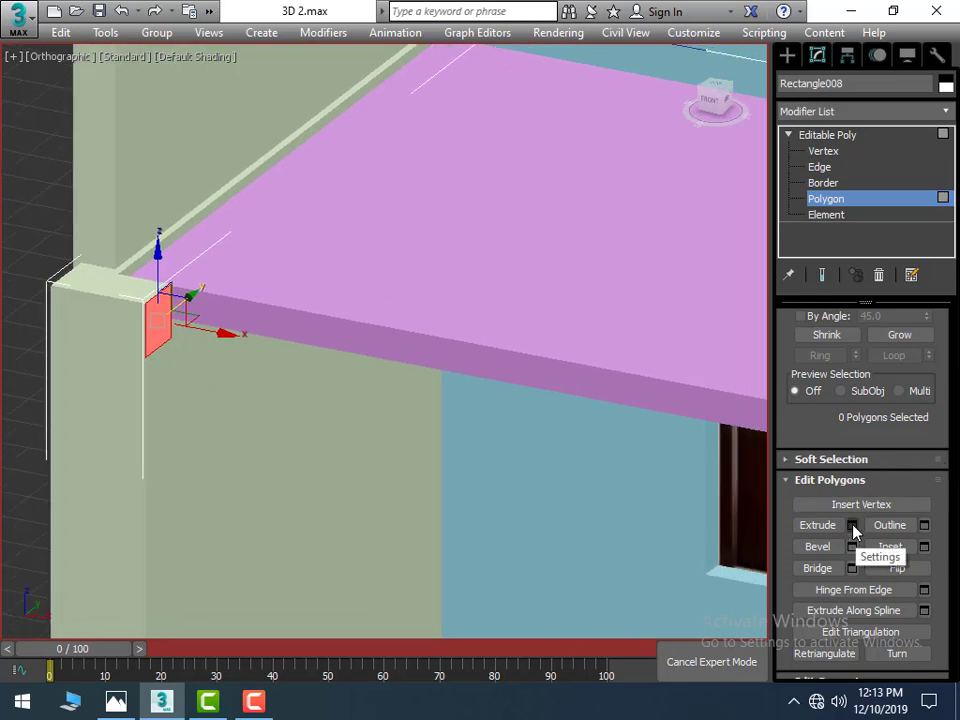
click(852, 525)
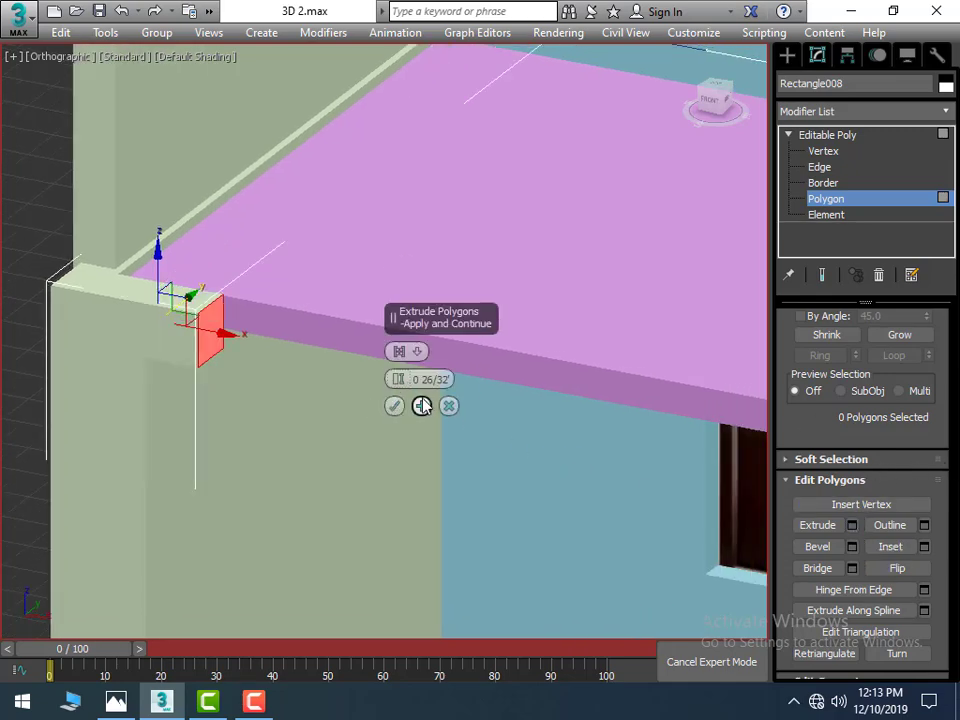
Step: Extrude the pillar's side face 18 23/32 along beneath the balcony slab's front edge
mouse_move(218, 340)
mouse_down()
mouse_move(280, 343)
mouse_move(233, 399)
mouse_up()
scroll(233, 399, down, 3)
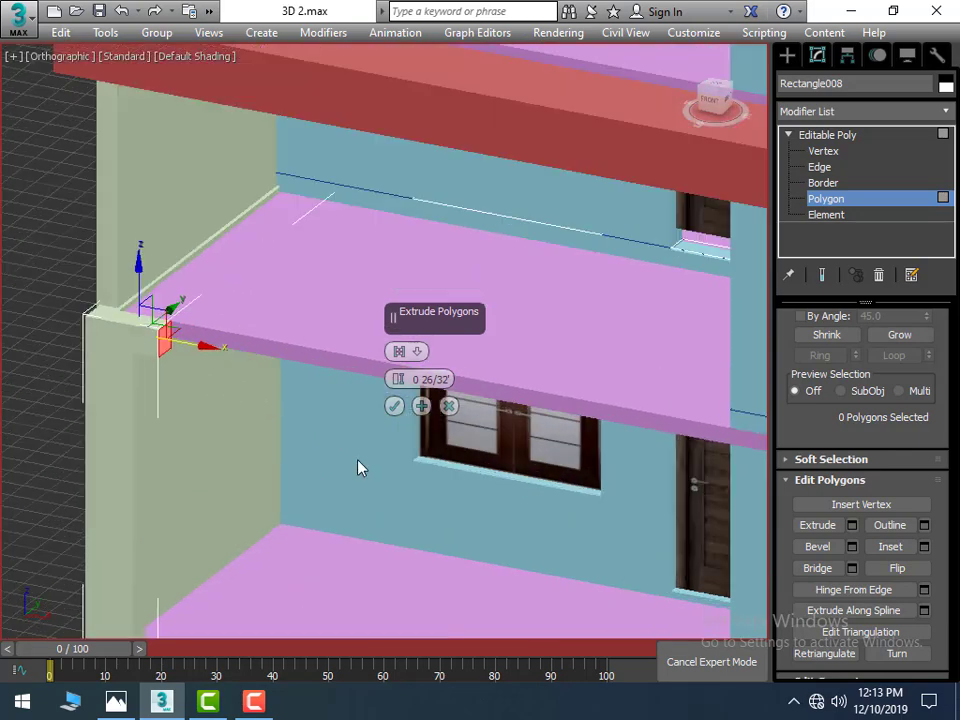
mouse_move(388, 380)
mouse_down()
mouse_move(617, 11)
mouse_move(751, 456)
mouse_up()
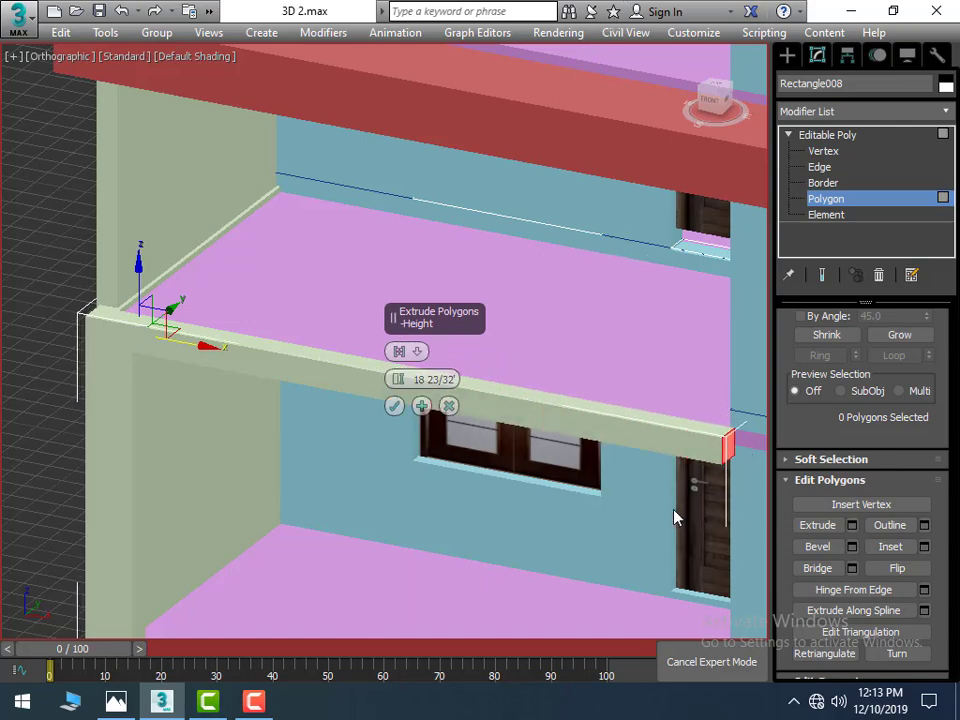
scroll(675, 514, down, 4)
middle_drag(643, 489, 563, 495)
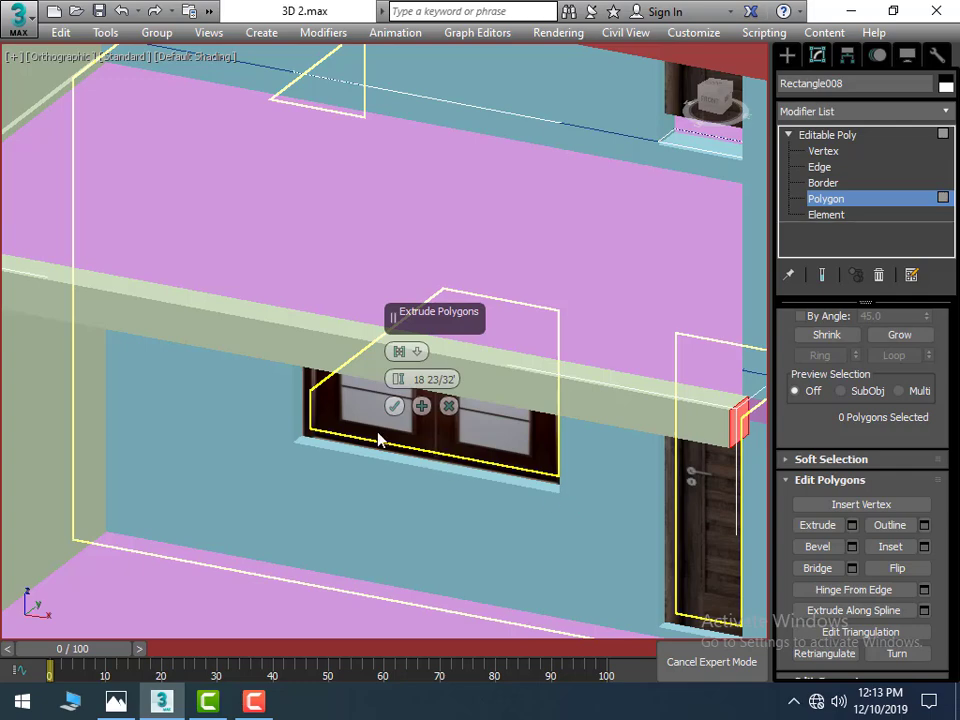
click(390, 406)
mouse_move(397, 513)
alt+middle_down()
mouse_move(394, 529)
mouse_move(413, 493)
mouse_move(583, 498)
alt+middle_up()
alt+middle_drag(680, 469, 671, 478)
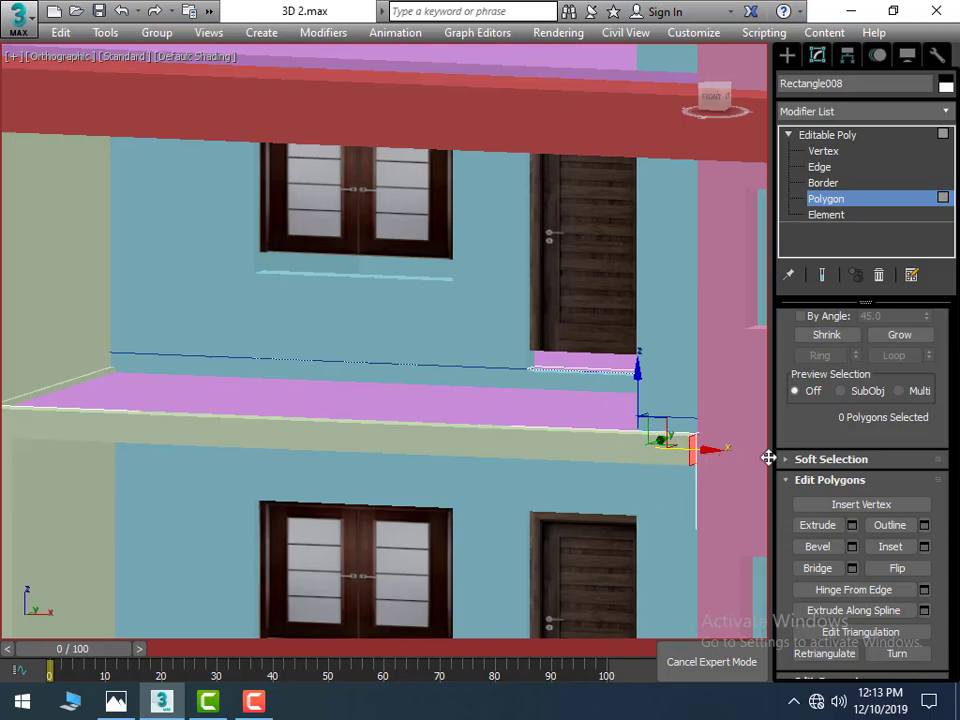
drag(720, 452, 760, 452)
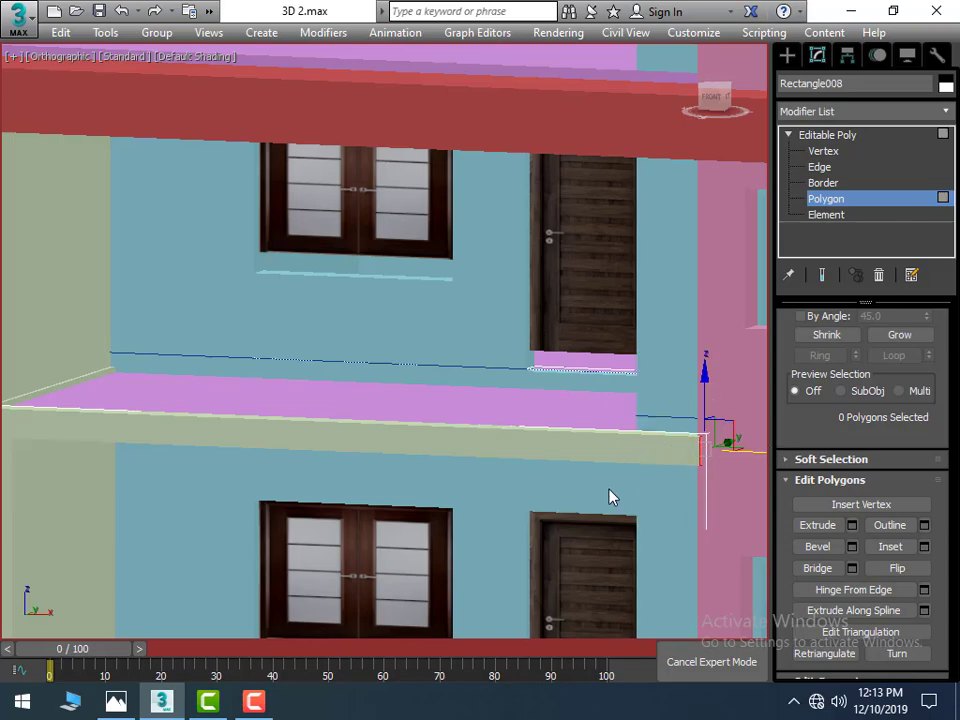
alt+middle_drag(572, 531, 557, 487)
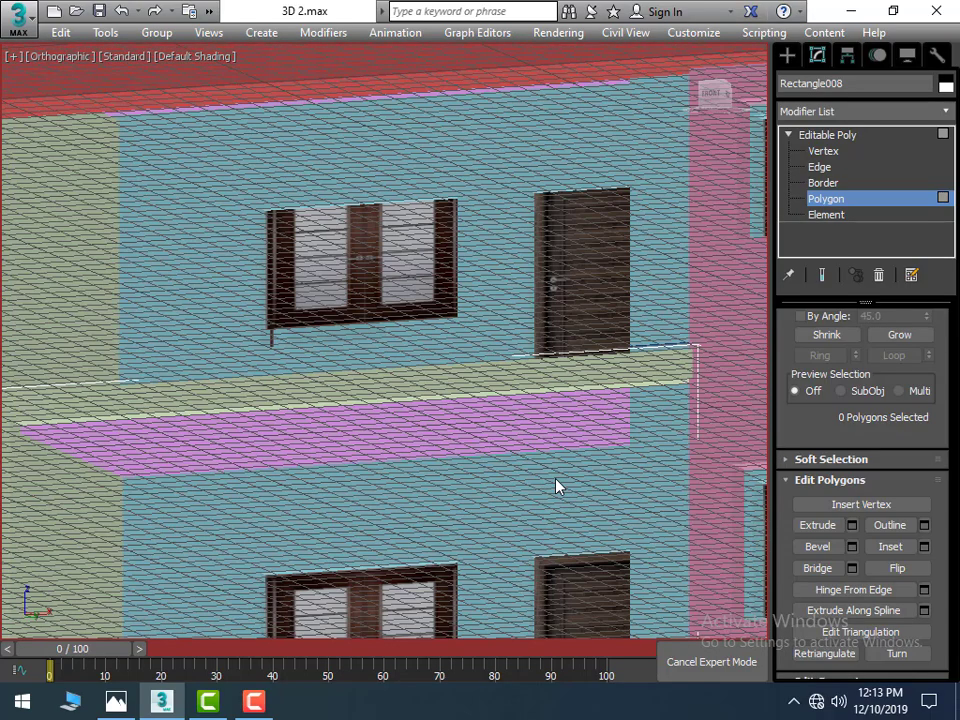
Step: Extrude the face along the slab's front edge with a shallow height of 6
click(443, 397)
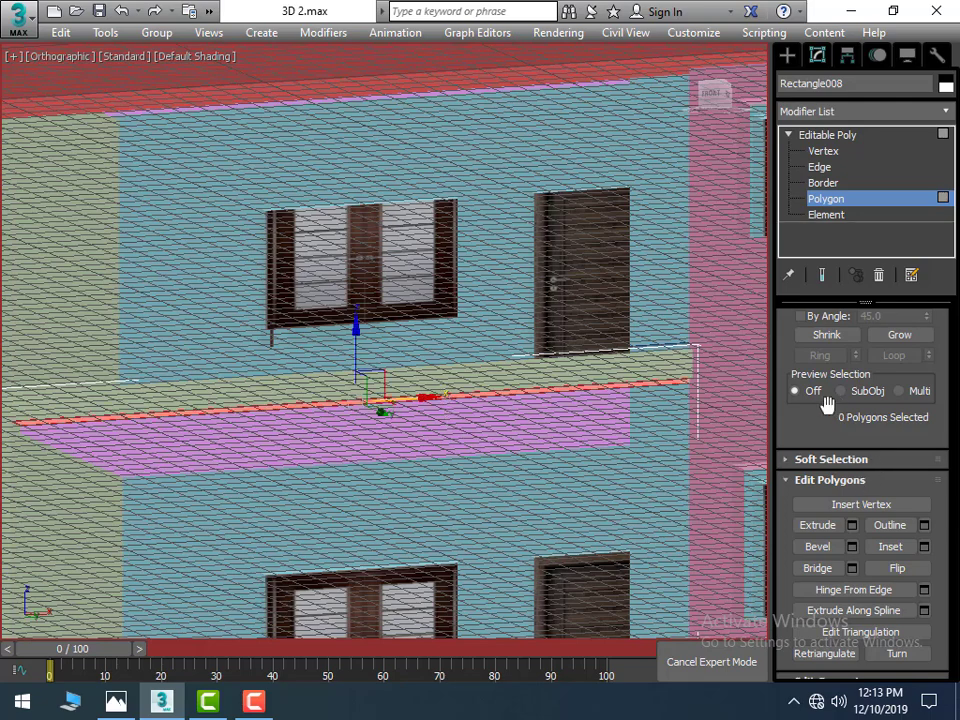
click(851, 525)
scroll(356, 411, down, 5)
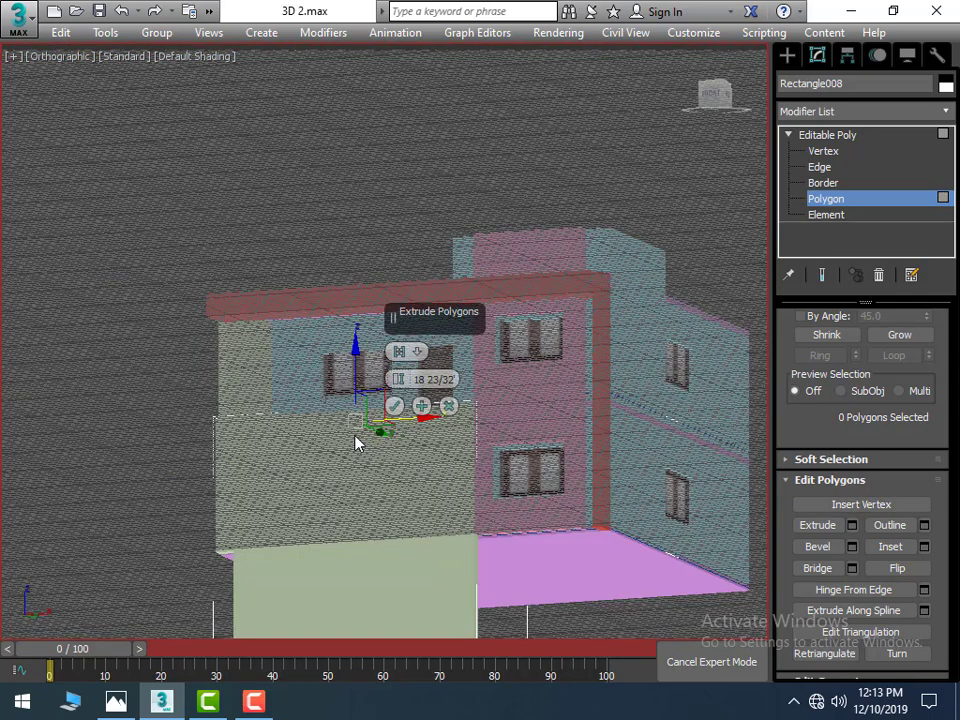
alt+middle_drag(356, 441, 352, 517)
scroll(376, 518, up, 2)
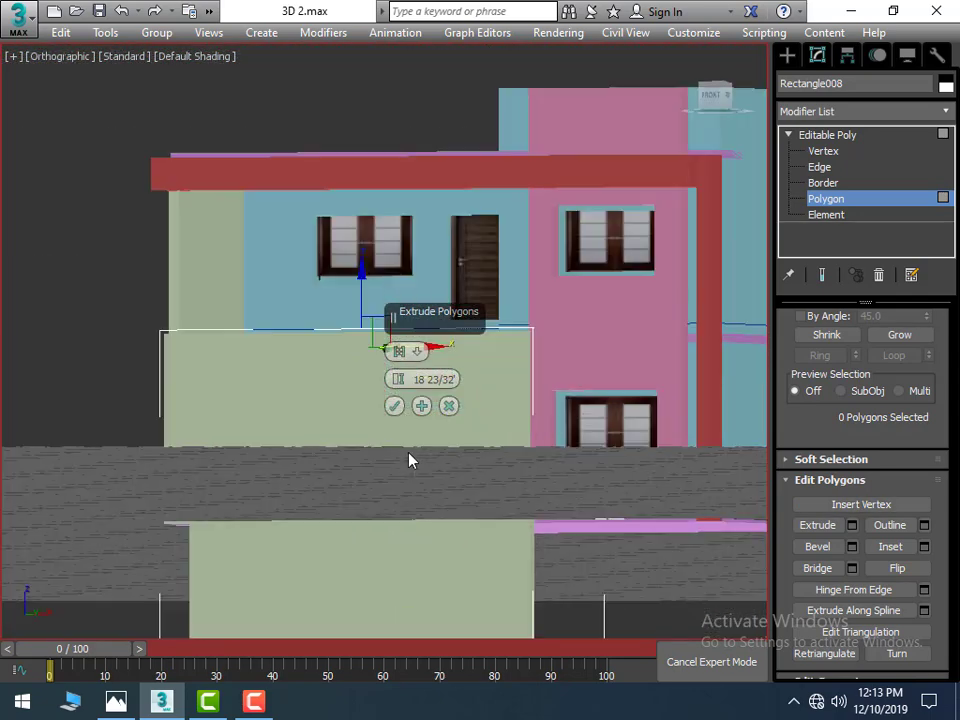
click(455, 379)
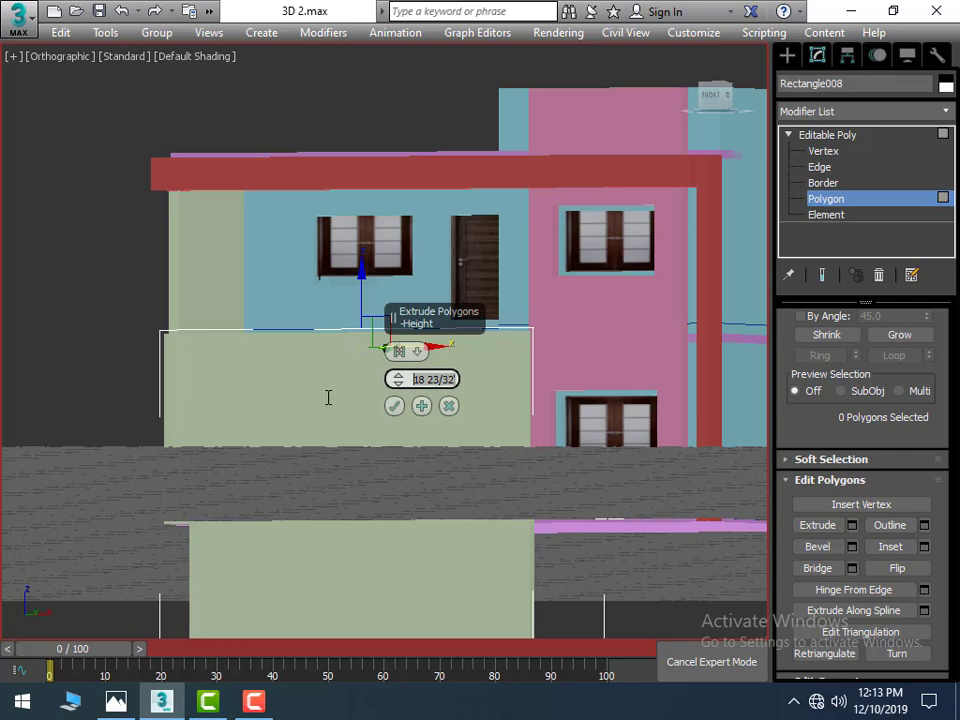
text(0')
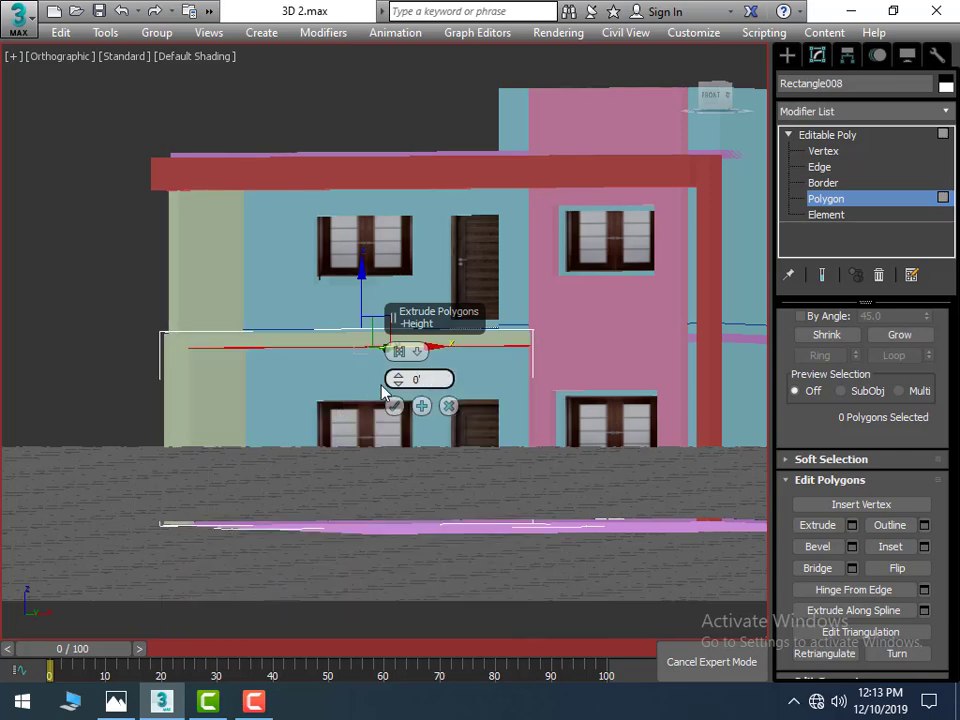
key(Return)
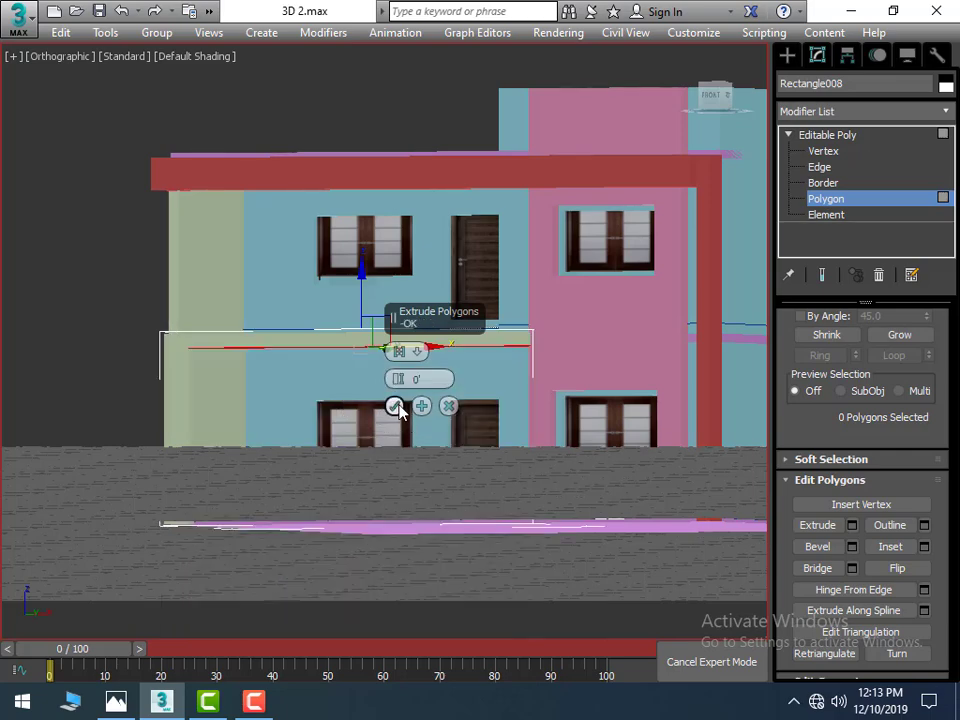
click(420, 378)
text(6)
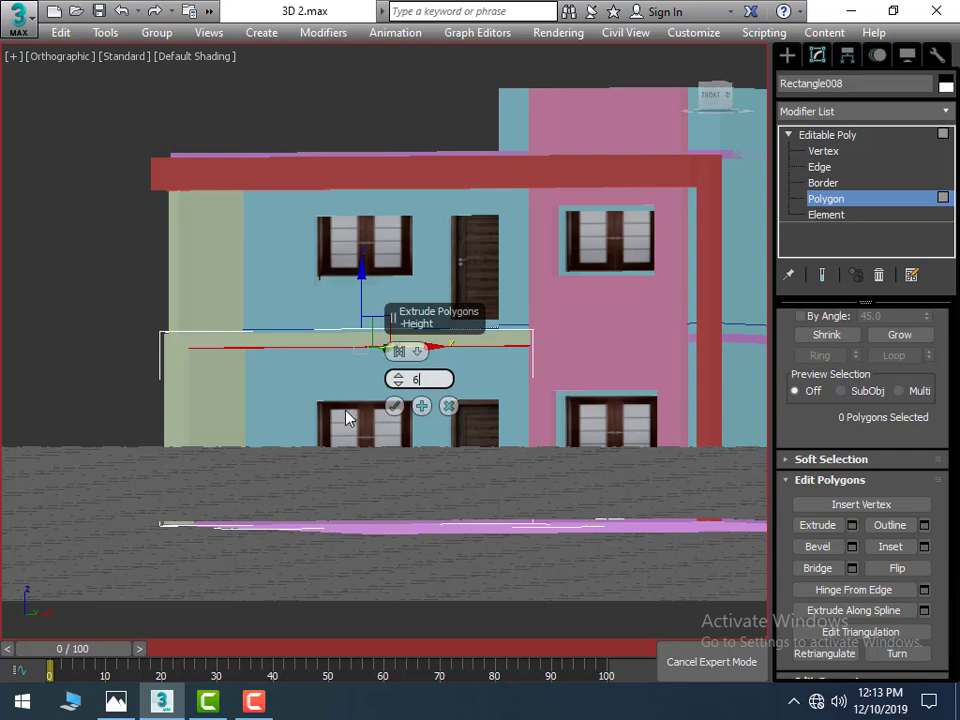
key(Return)
click(390, 407)
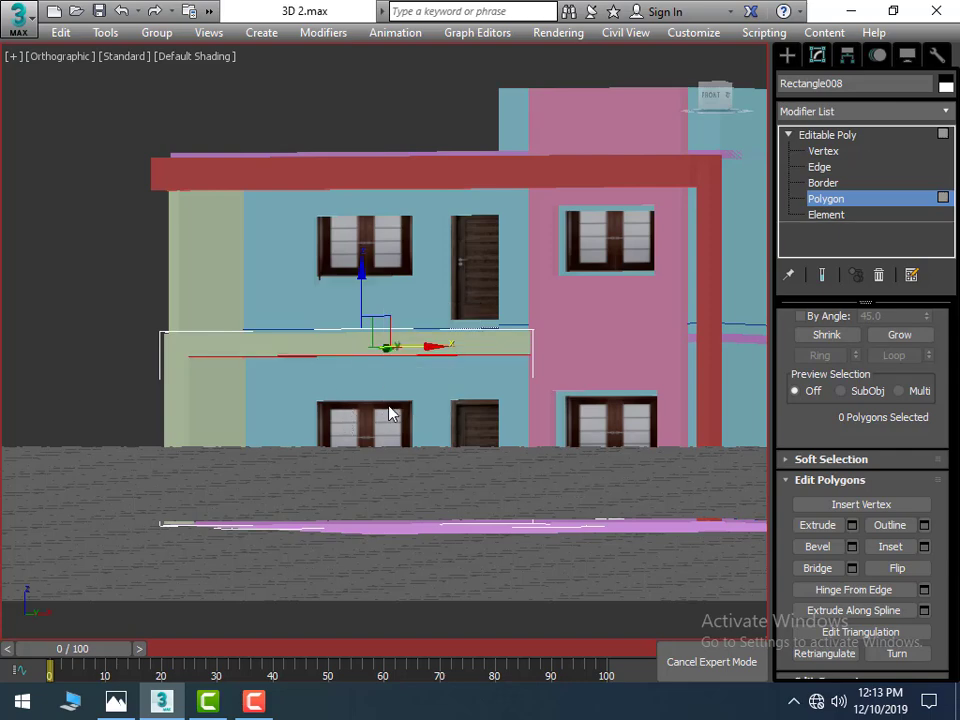
scroll(358, 528, down, 5)
Step: Orbit and zoom around the house to inspect the new balcony pillar and beam
mouse_move(355, 530)
alt+middle_down()
mouse_move(356, 561)
mouse_move(264, 542)
mouse_move(326, 568)
mouse_move(413, 524)
alt+middle_up()
scroll(413, 524, up, 4)
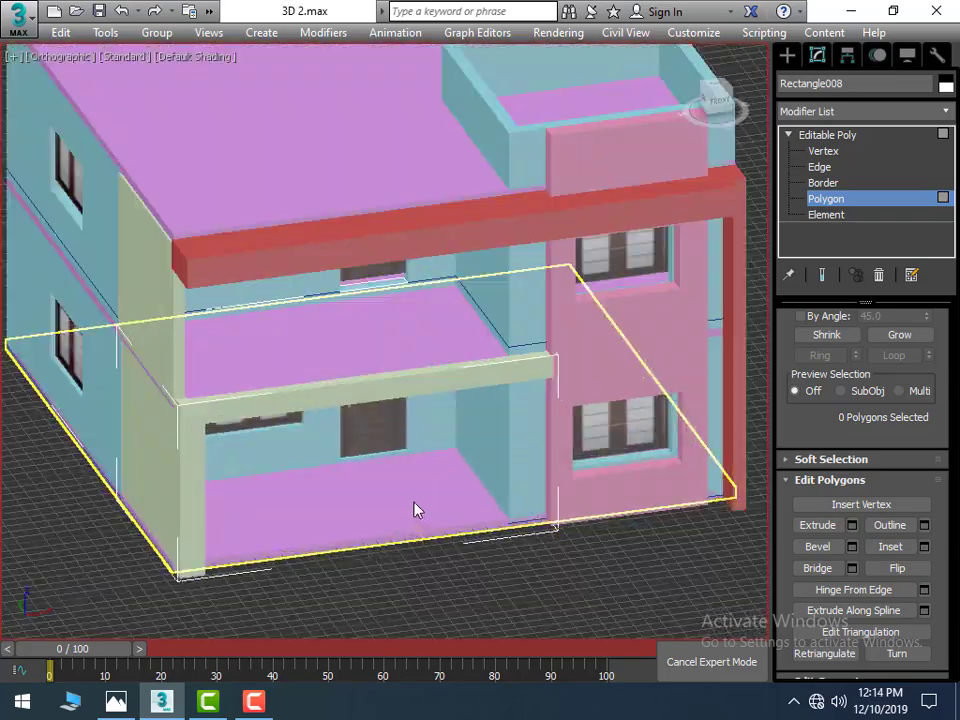
mouse_move(294, 510)
alt+middle_down()
mouse_move(259, 415)
mouse_move(311, 437)
mouse_move(310, 492)
mouse_move(330, 362)
mouse_move(378, 412)
alt+middle_up()
scroll(263, 495, down, 2)
scroll(310, 492, up, 5)
scroll(330, 365, up, 4)
scroll(336, 371, down, 2)
scroll(378, 412, up, 2)
scroll(210, 291, up, 1)
scroll(232, 306, up, 3)
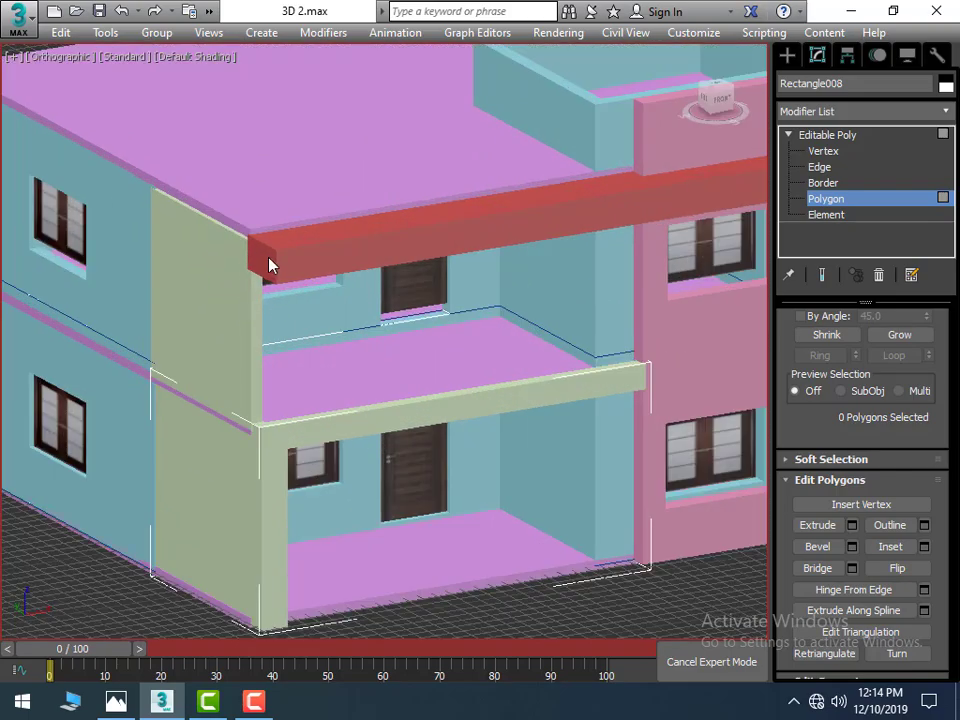
mouse_move(268, 311)
alt+middle_down()
mouse_move(268, 338)
mouse_move(204, 343)
mouse_move(235, 347)
mouse_move(242, 360)
mouse_move(238, 343)
mouse_move(262, 400)
alt+middle_up()
scroll(300, 358, down, 4)
scroll(236, 347, up, 3)
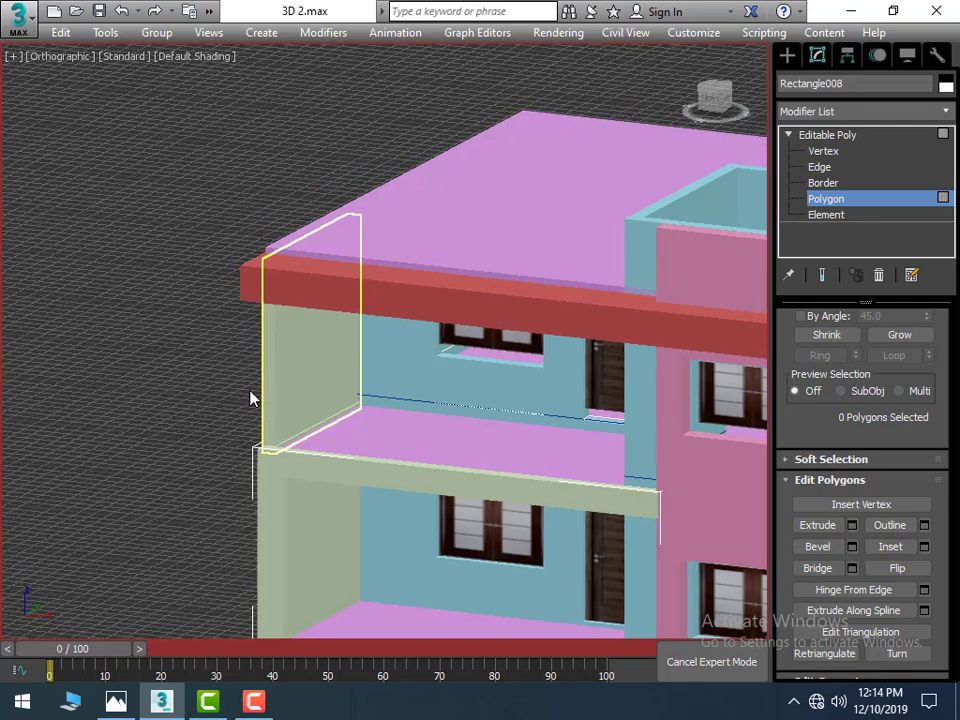
Step: Orbit, pan and zoom to a front view of the building's left corner and the pale green side wall panel
right_click(264, 376)
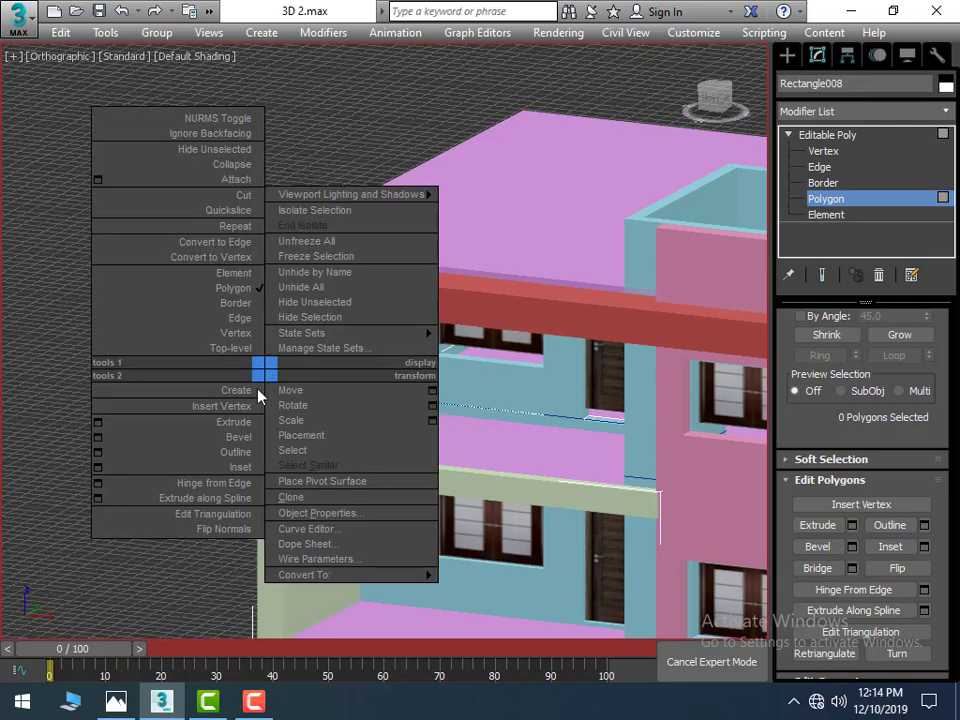
click(117, 409)
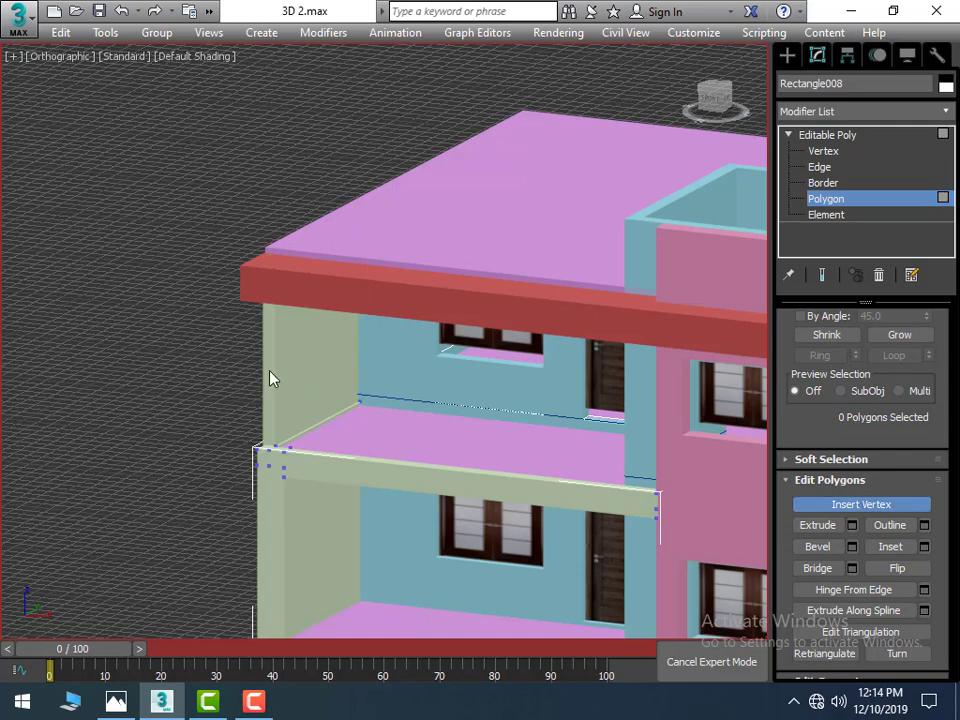
click(787, 55)
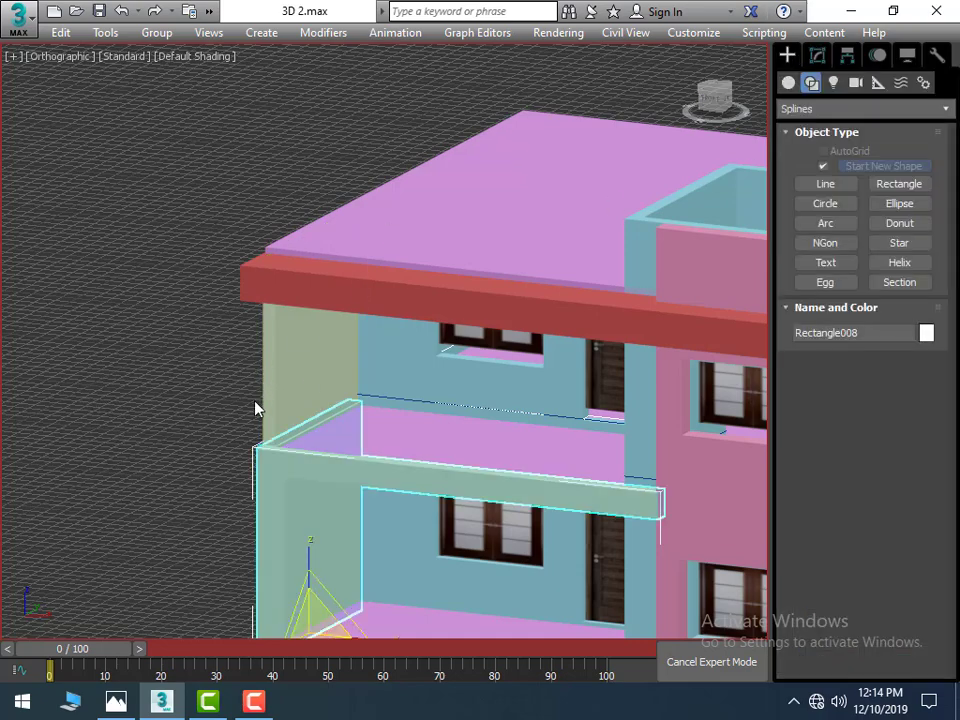
click(270, 377)
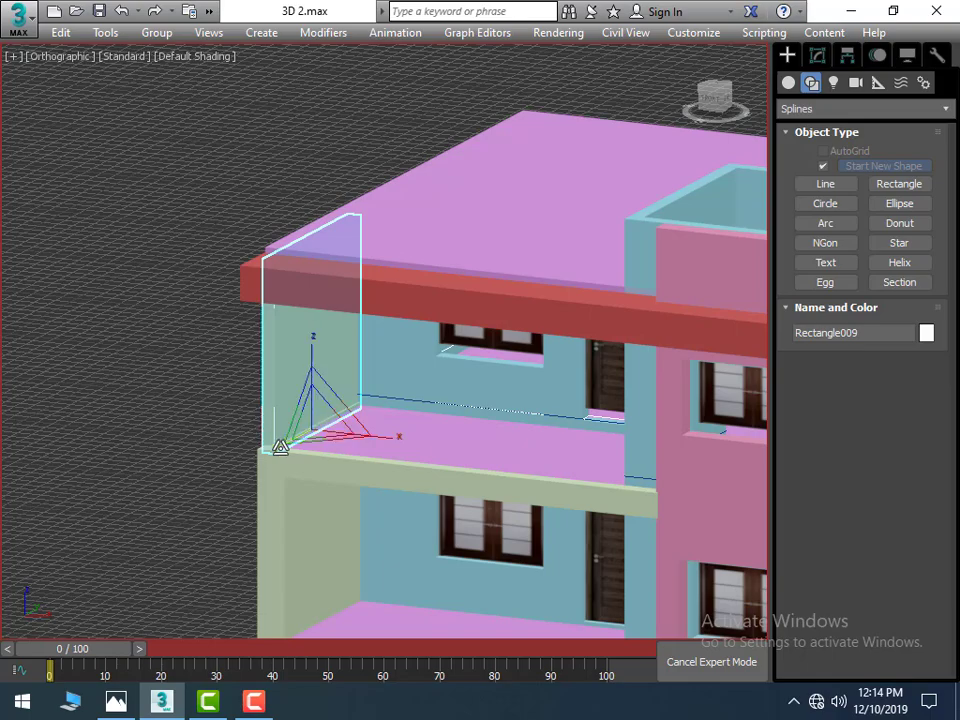
click(199, 461)
mouse_move(182, 467)
alt+middle_down()
mouse_move(260, 467)
mouse_move(135, 450)
alt+middle_up()
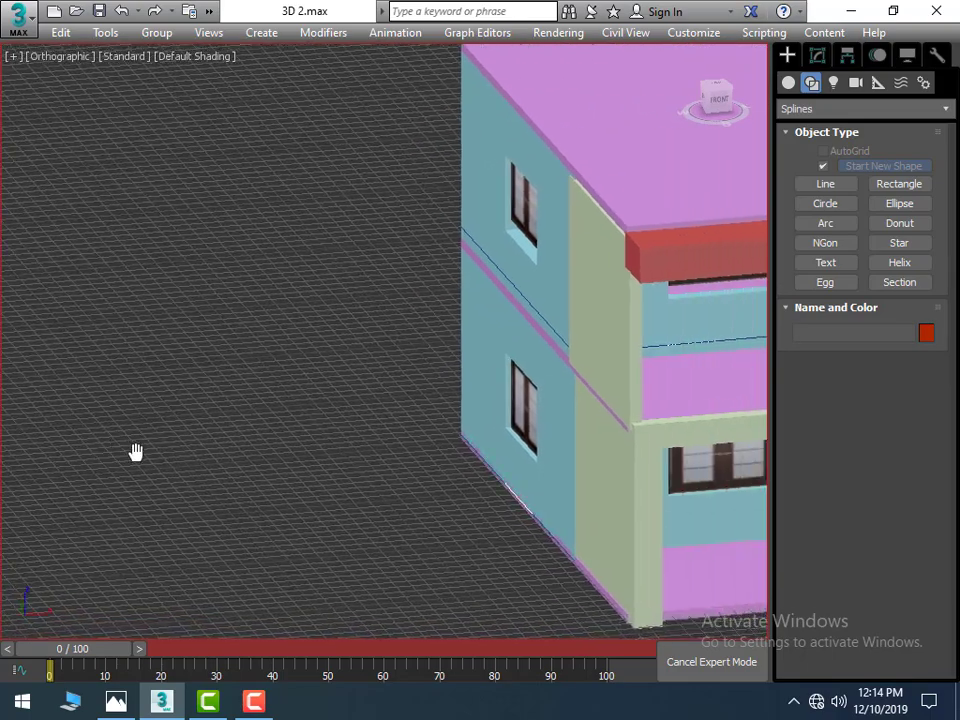
scroll(621, 446, up, 2)
middle_drag(621, 446, 308, 447)
scroll(386, 390, up, 3)
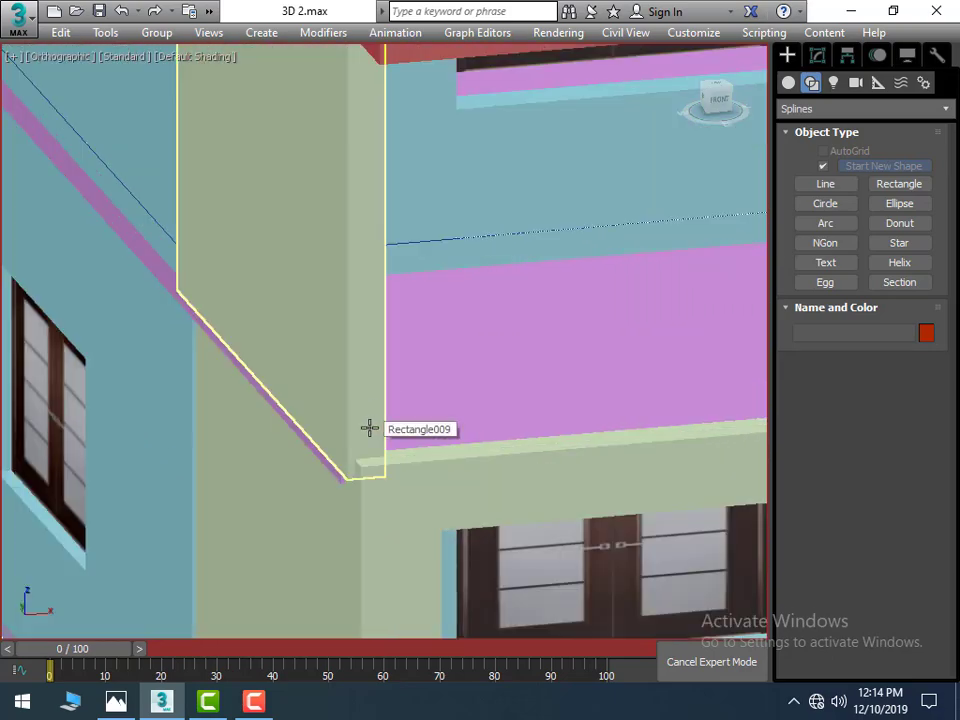
Step: Shift Rectangle009 slightly along X so it meets the balcony corner, then deselect it
click(369, 427)
scroll(332, 414, down, 5)
click(206, 493)
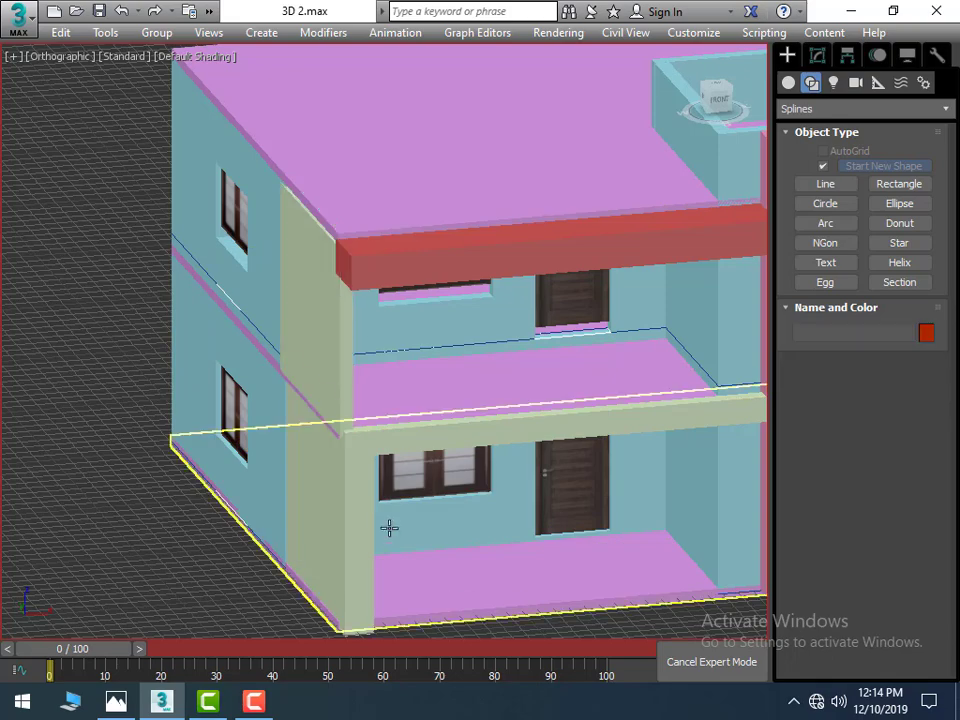
alt+middle_drag(206, 493, 390, 525)
scroll(245, 400, up, 3)
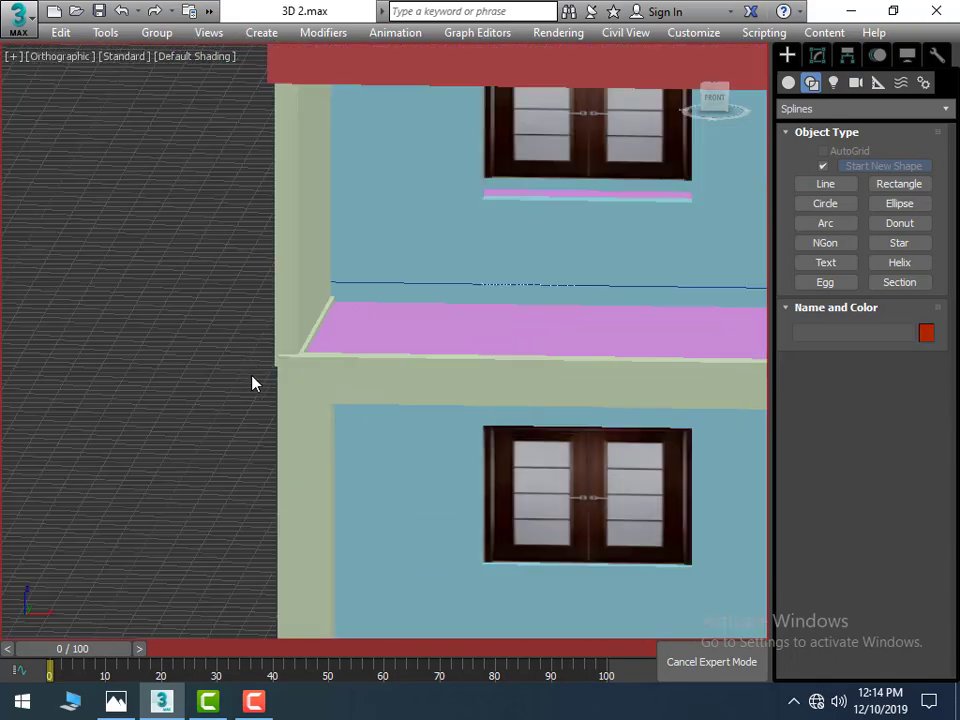
click(276, 322)
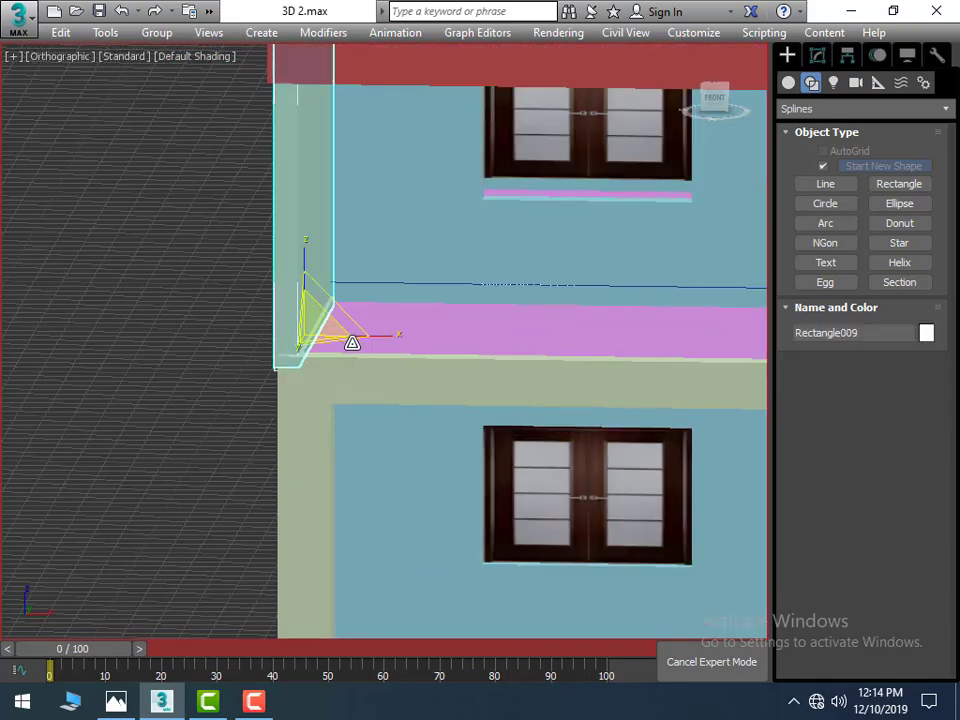
drag(377, 334, 381, 335)
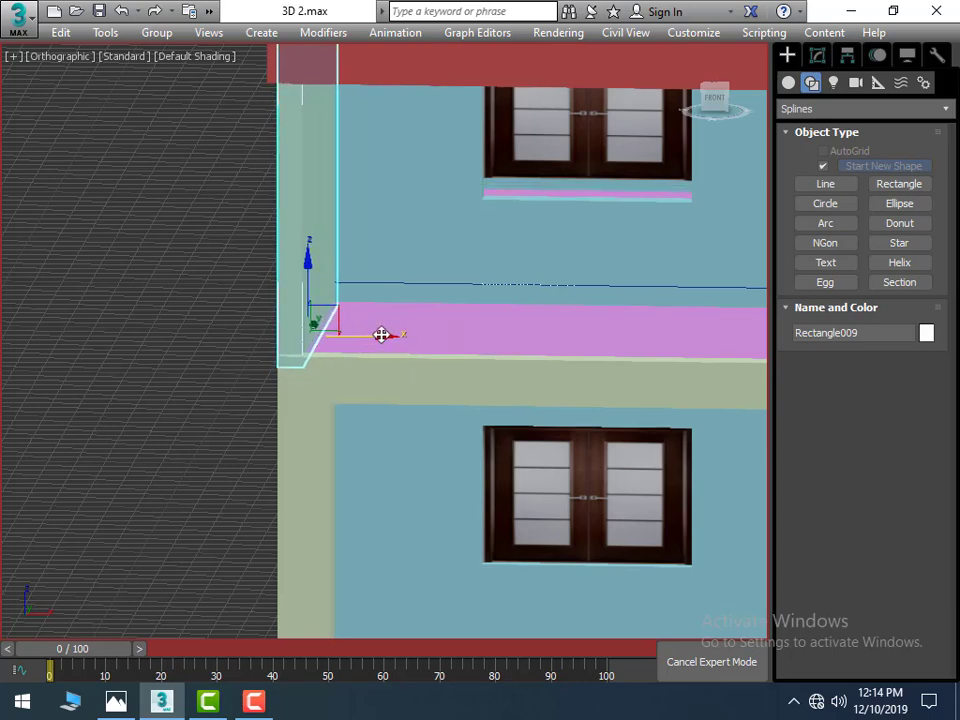
click(208, 419)
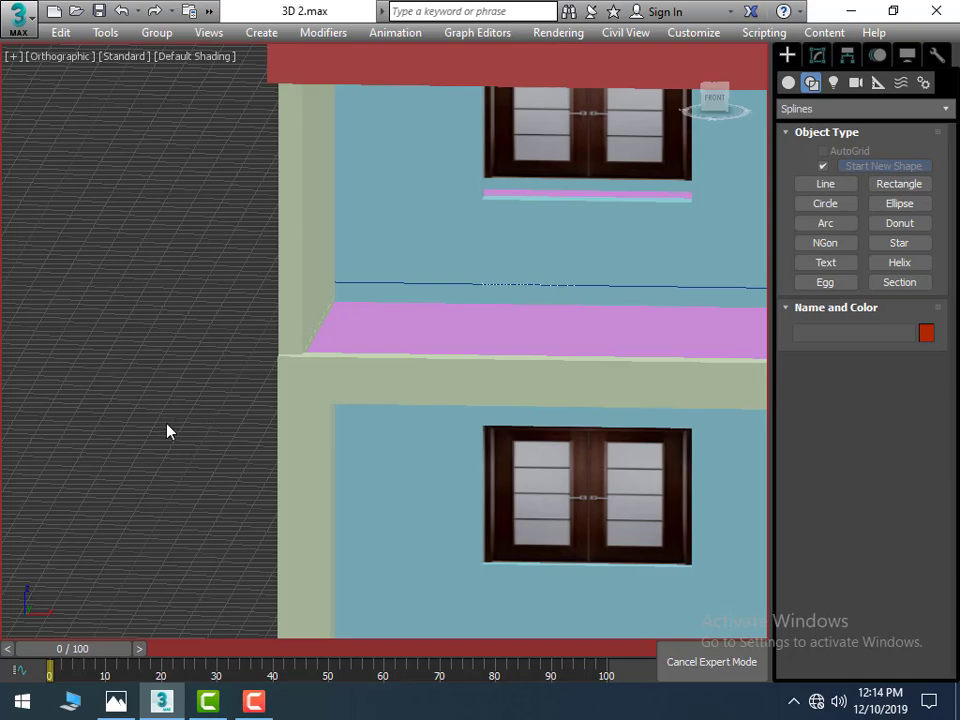
scroll(167, 432, down, 4)
scroll(171, 476, down, 4)
scroll(264, 527, up, 2)
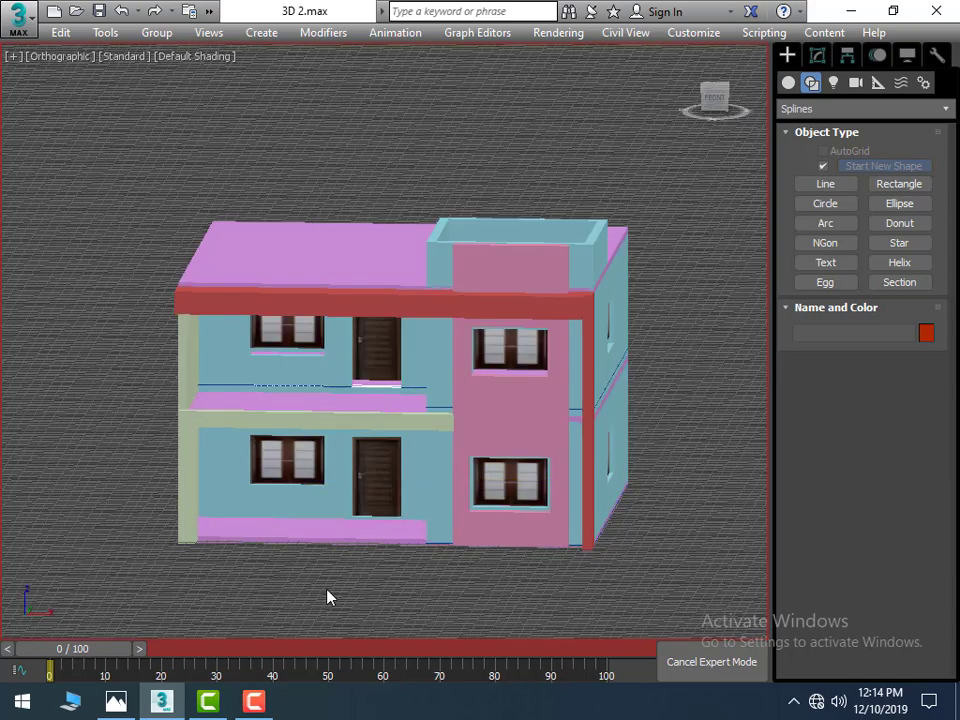
Step: Switch to the Top view, zoom to the floor plan, and activate the Rectangle shape tool
mouse_move(330, 597)
alt+middle_down()
mouse_move(345, 585)
mouse_move(364, 602)
alt+middle_up()
scroll(521, 546, down, 3)
scroll(558, 545, down, 2)
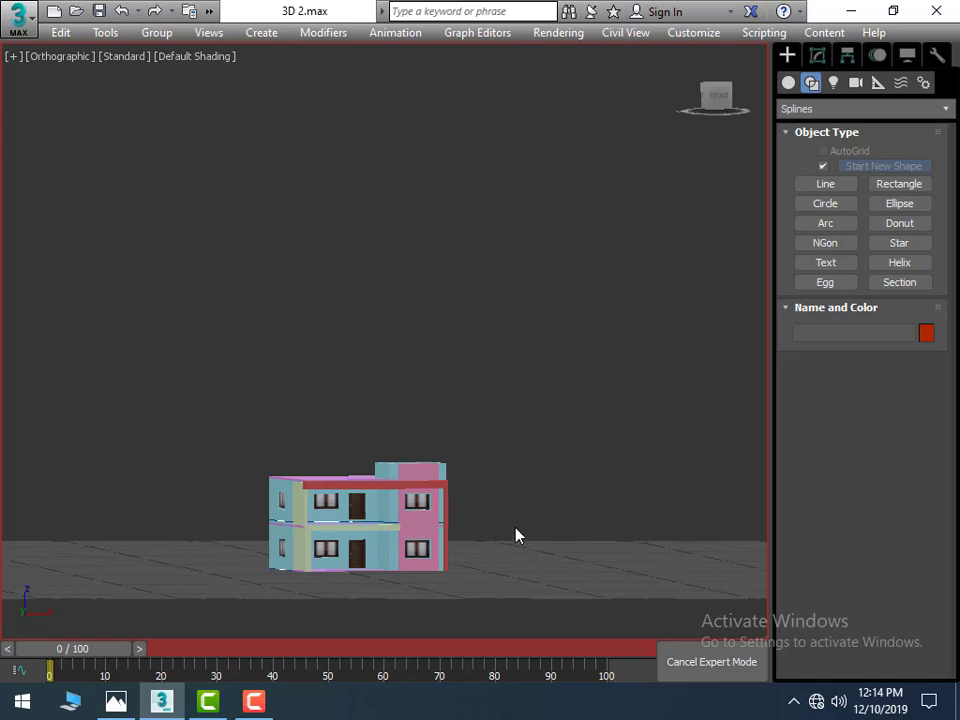
scroll(513, 538, up, 2)
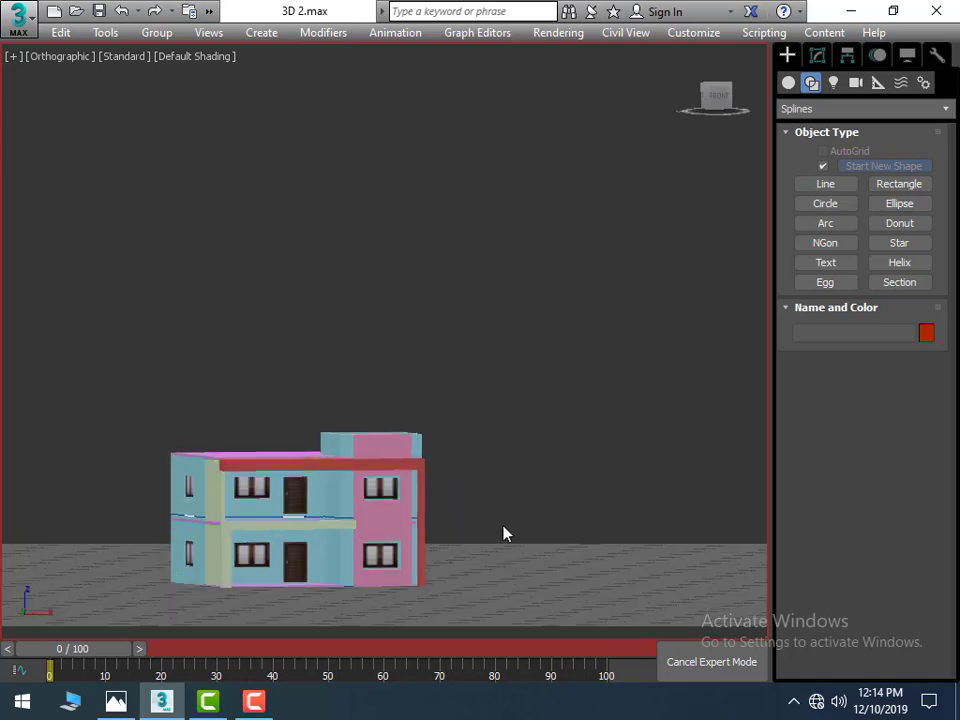
key(t)
scroll(443, 472, down, 3)
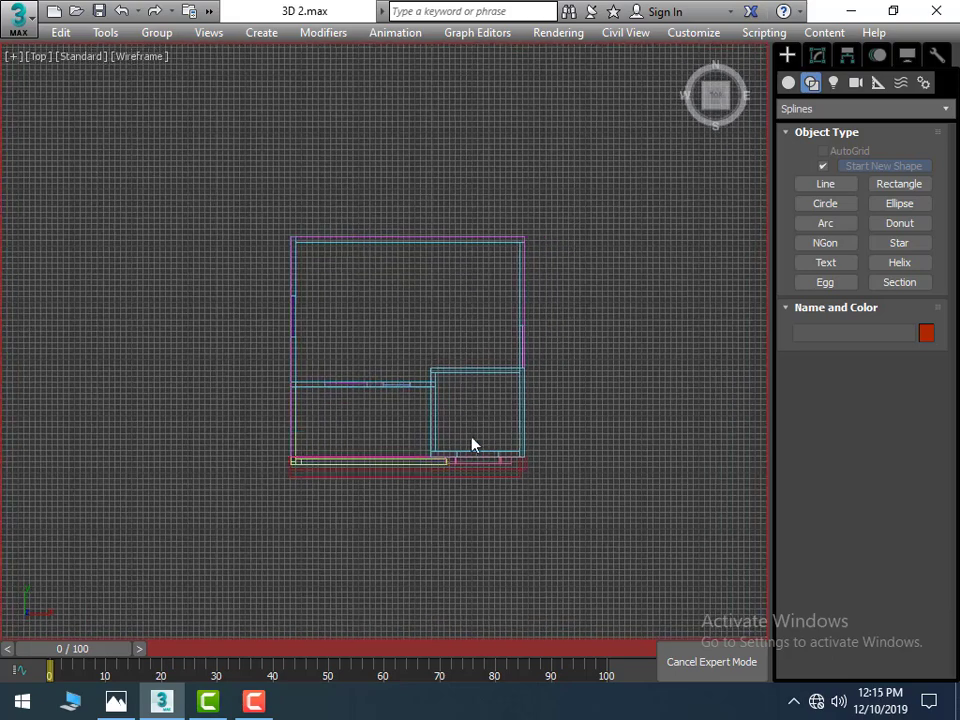
scroll(471, 443, up, 3)
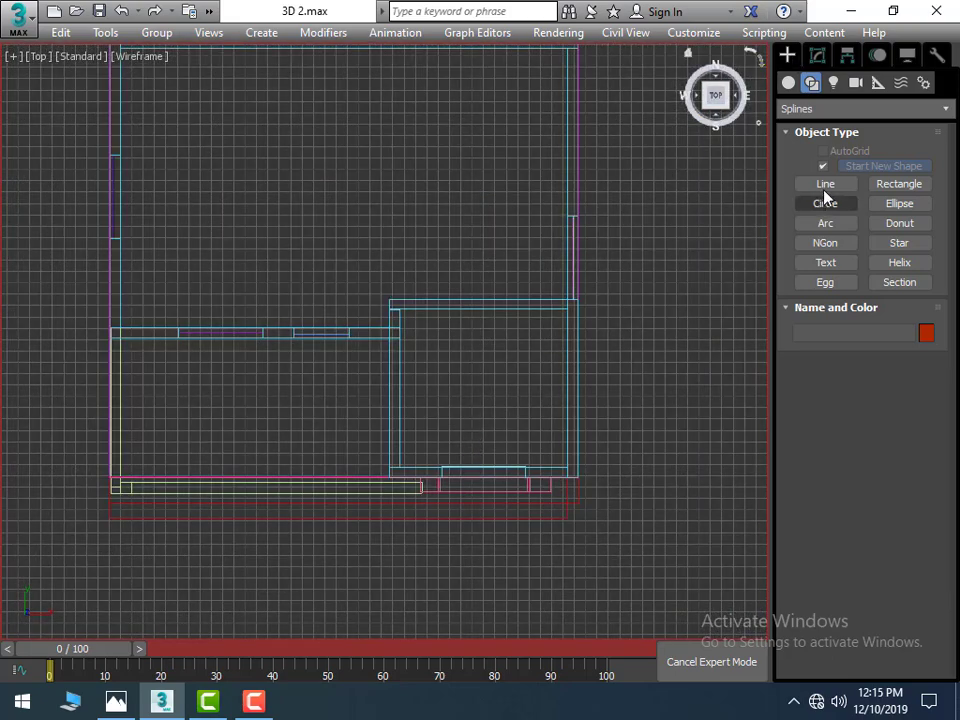
click(897, 186)
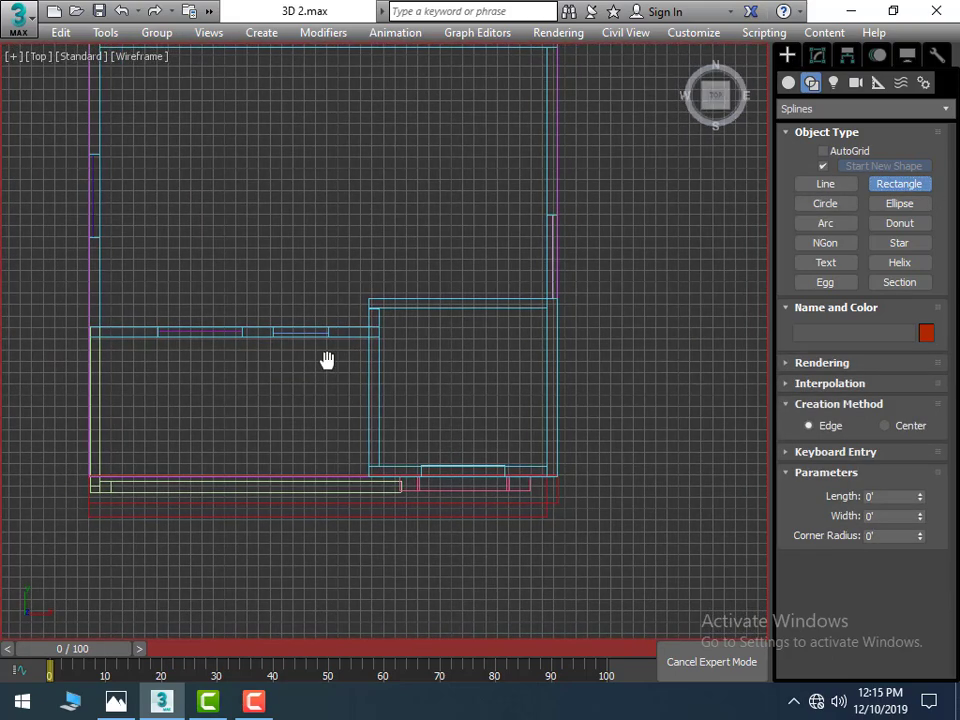
scroll(330, 345, up, 3)
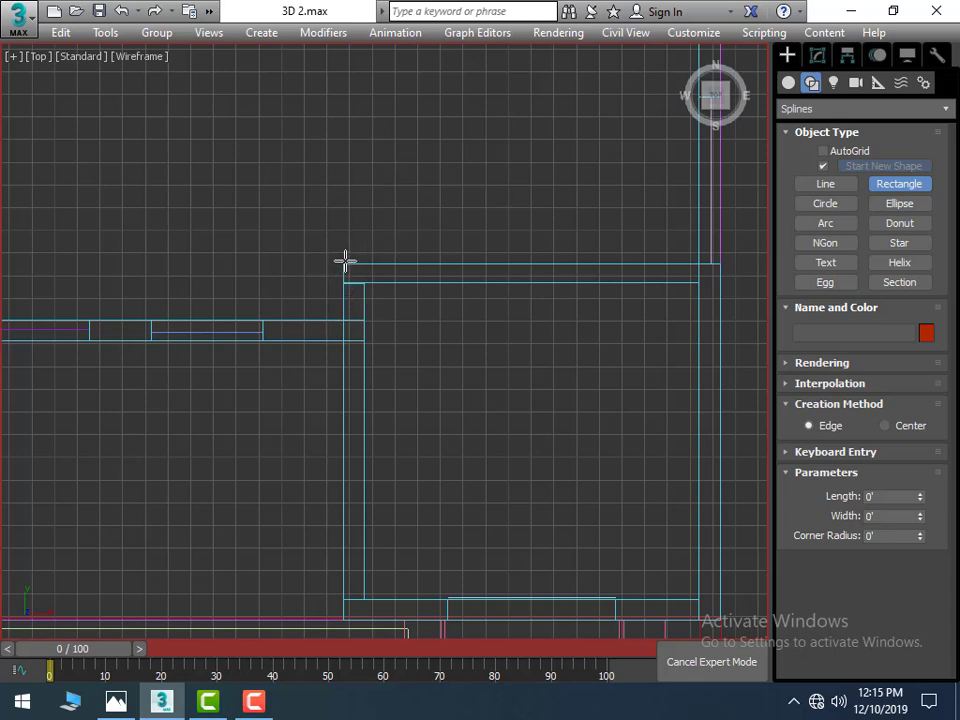
Step: Draw Rectangle010 (12 24/32' by 13 14/32') over the small room and give it an Extrude of 6
mouse_move(345, 263)
mouse_down()
mouse_move(692, 608)
mouse_move(720, 620)
mouse_up()
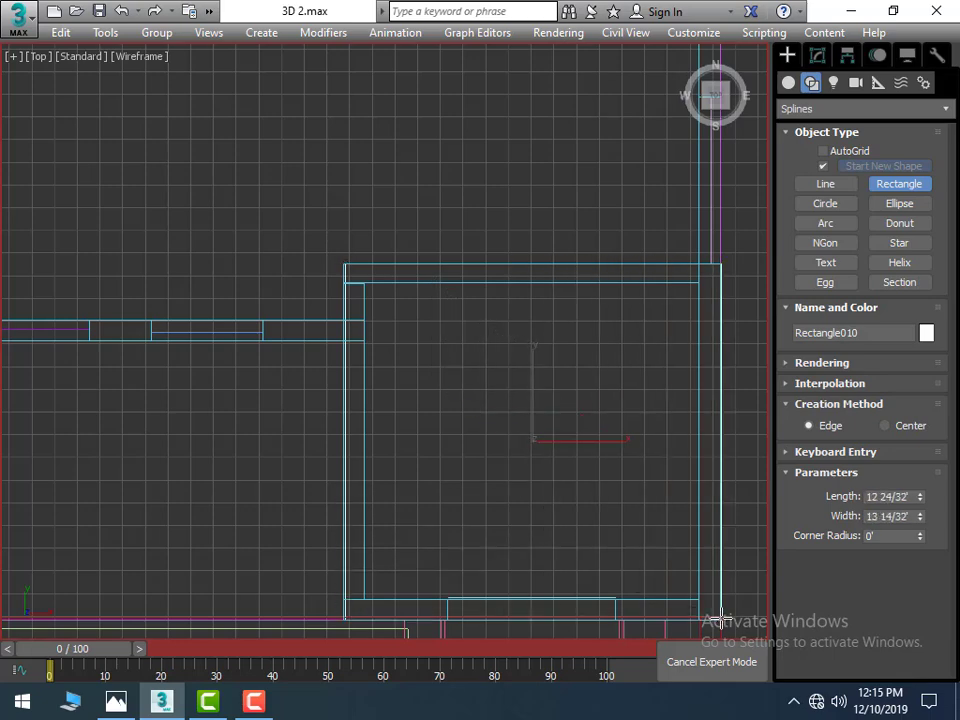
click(817, 55)
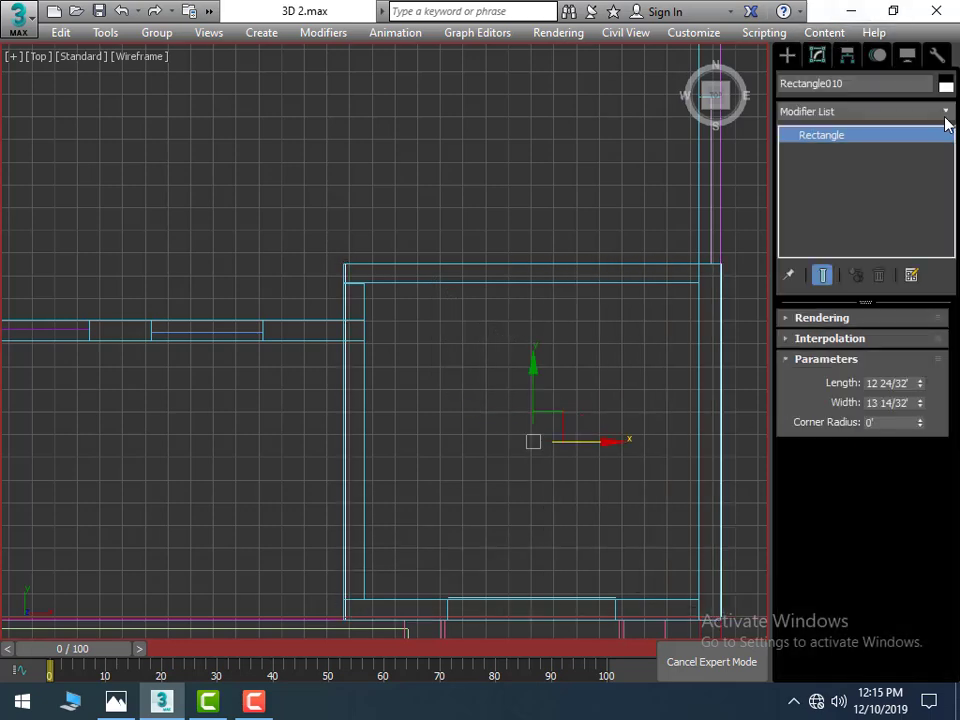
click(945, 112)
text(ex)
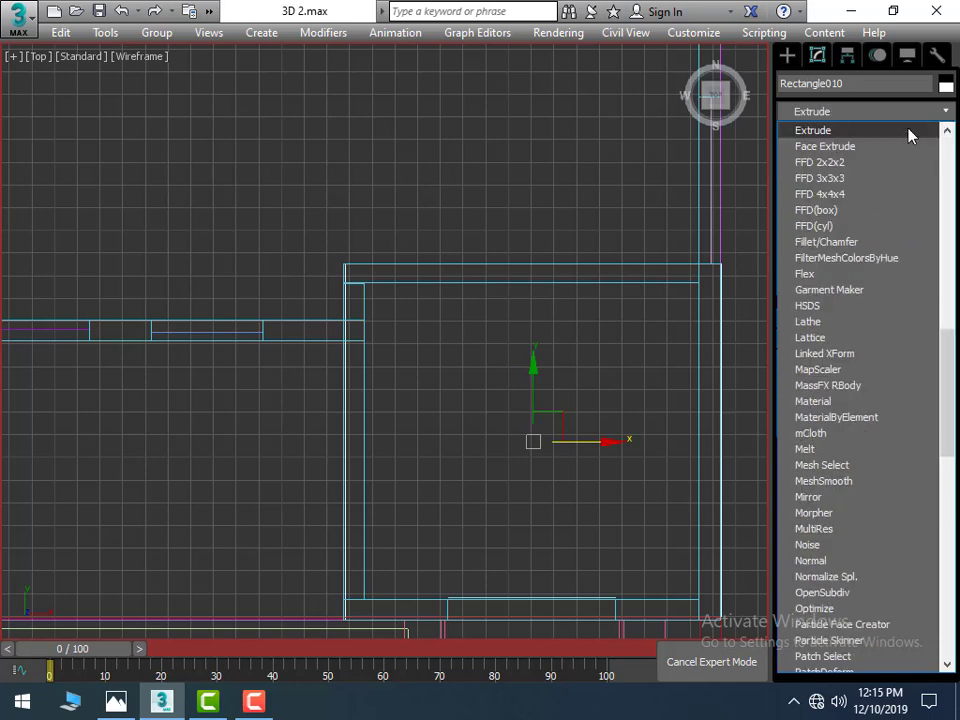
click(909, 130)
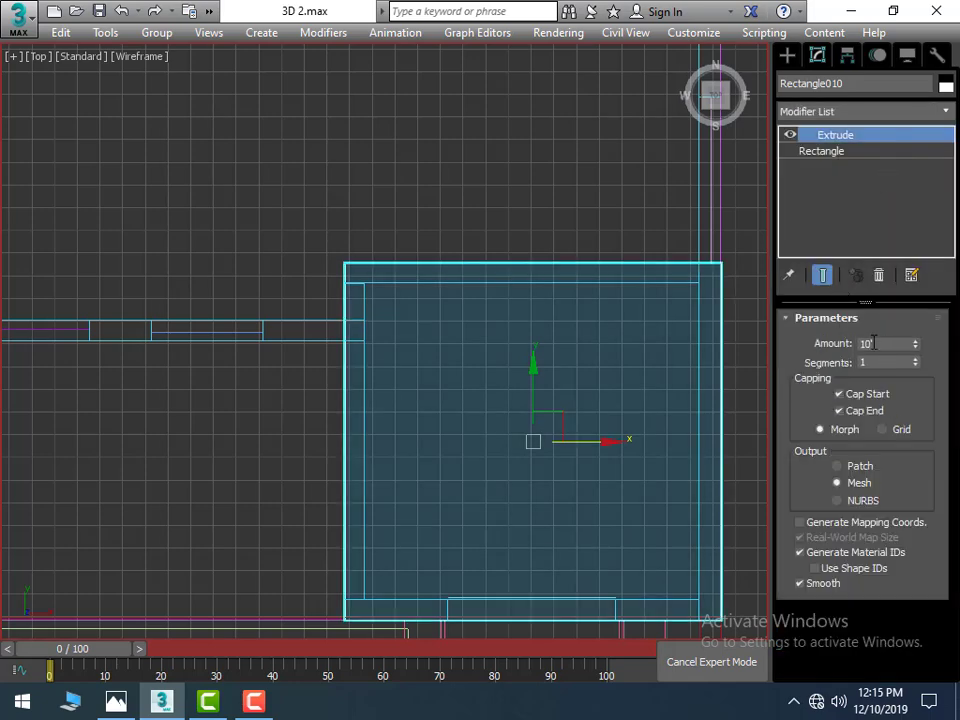
drag(873, 343, 853, 341)
text(6/32)
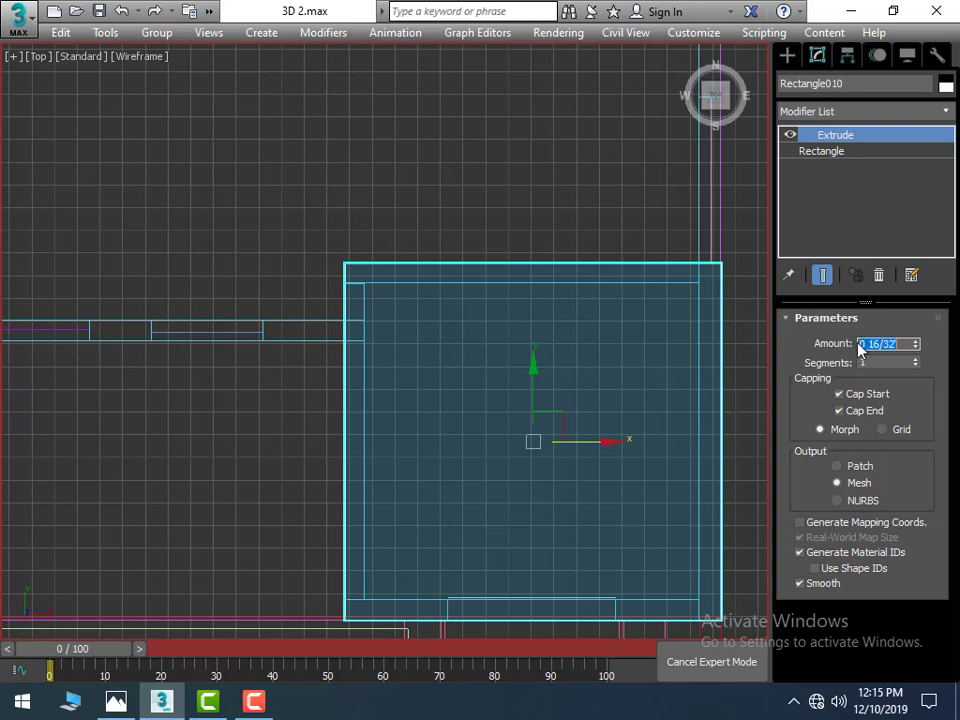
scroll(629, 455, down, 5)
key(alt+w)
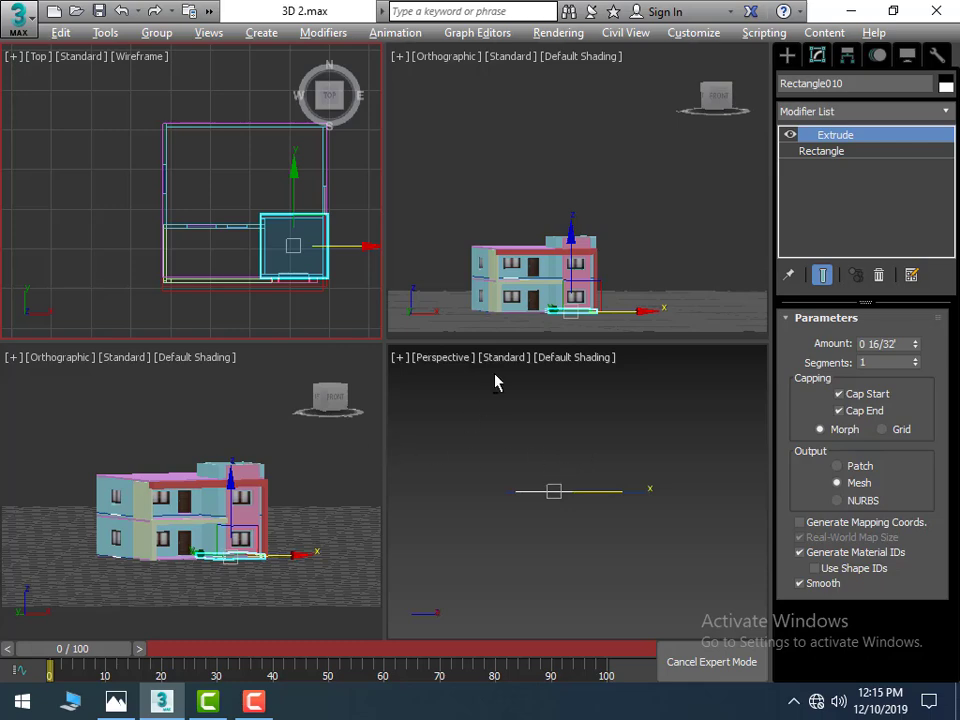
Step: In the maximized front view, move the slab up along Z onto the smaller block's roof
key(alt+w)
key(alt+w)
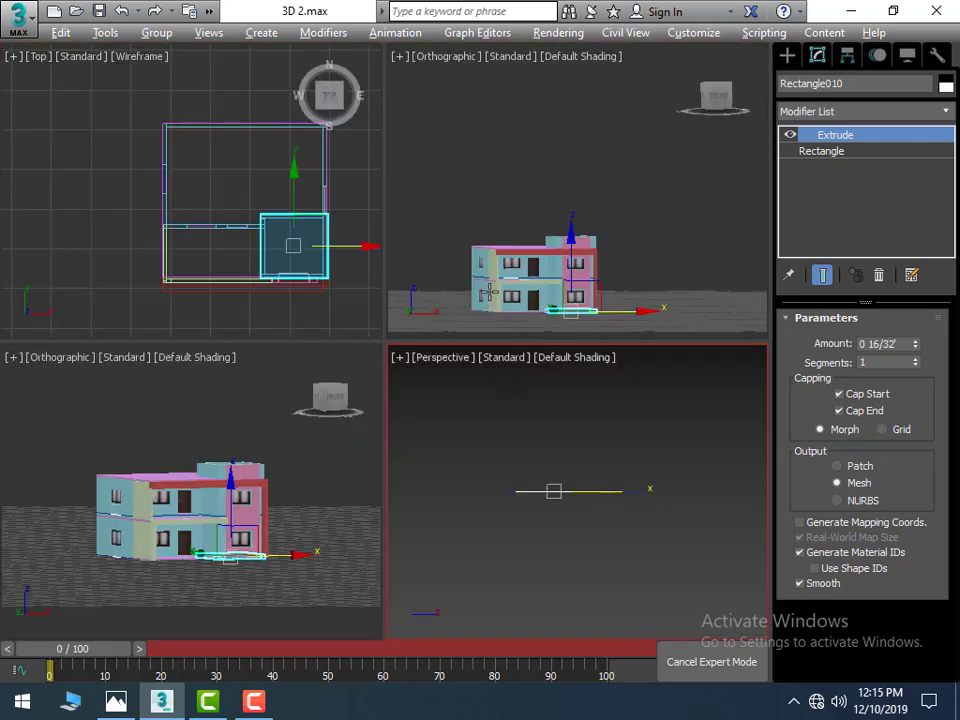
key(alt+w)
mouse_move(476, 515)
alt+middle_down()
mouse_move(542, 454)
mouse_move(433, 490)
alt+middle_up()
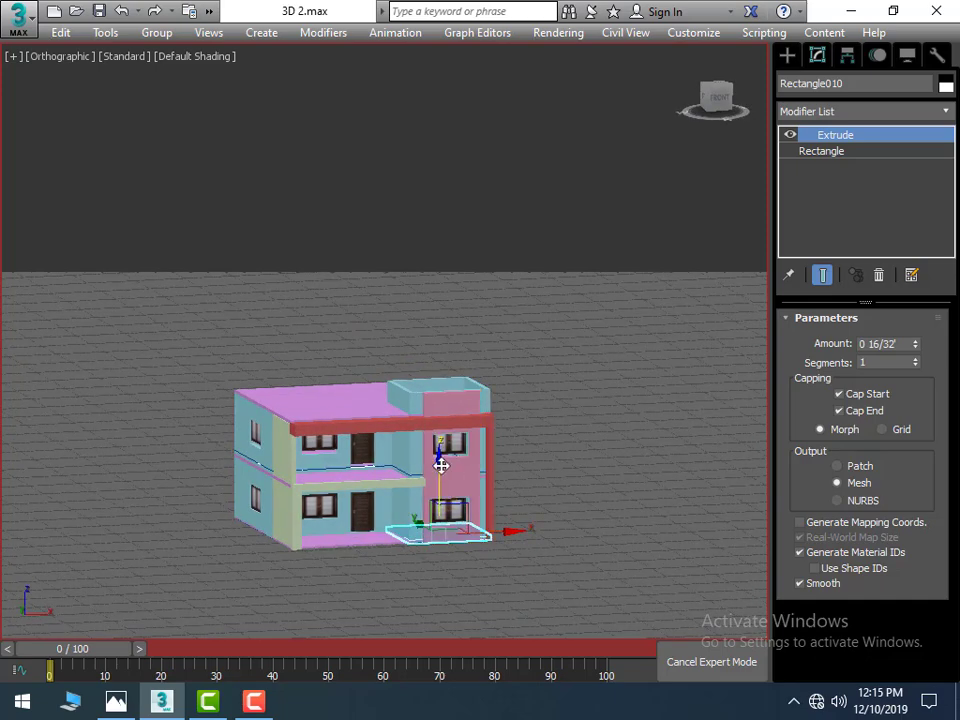
mouse_move(439, 462)
mouse_down()
mouse_move(417, 373)
mouse_move(441, 317)
mouse_up()
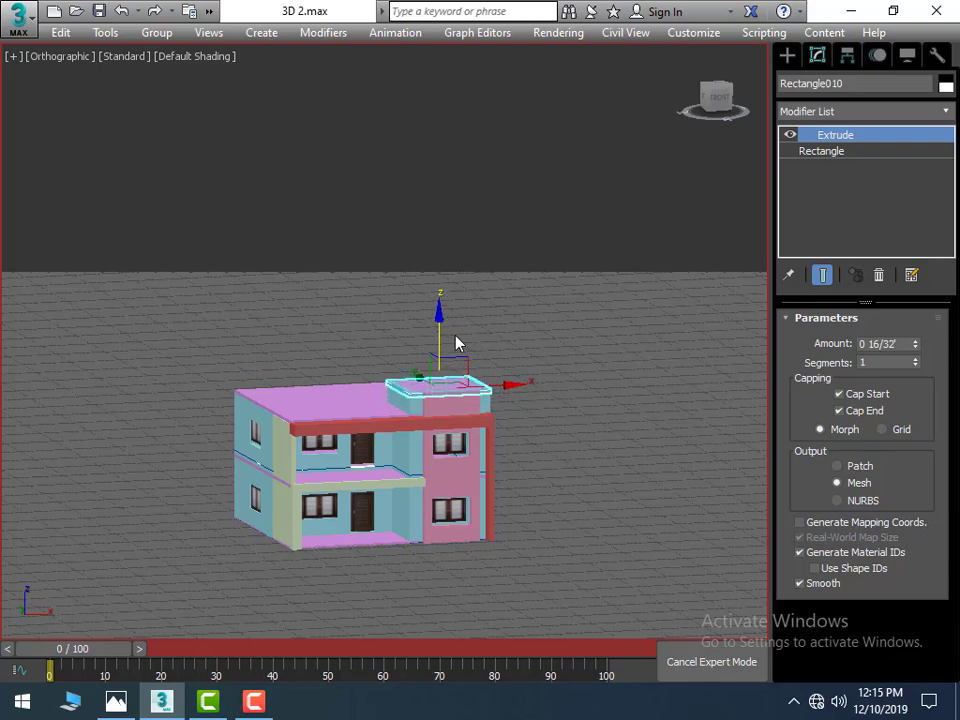
click(504, 422)
scroll(514, 394, up, 2)
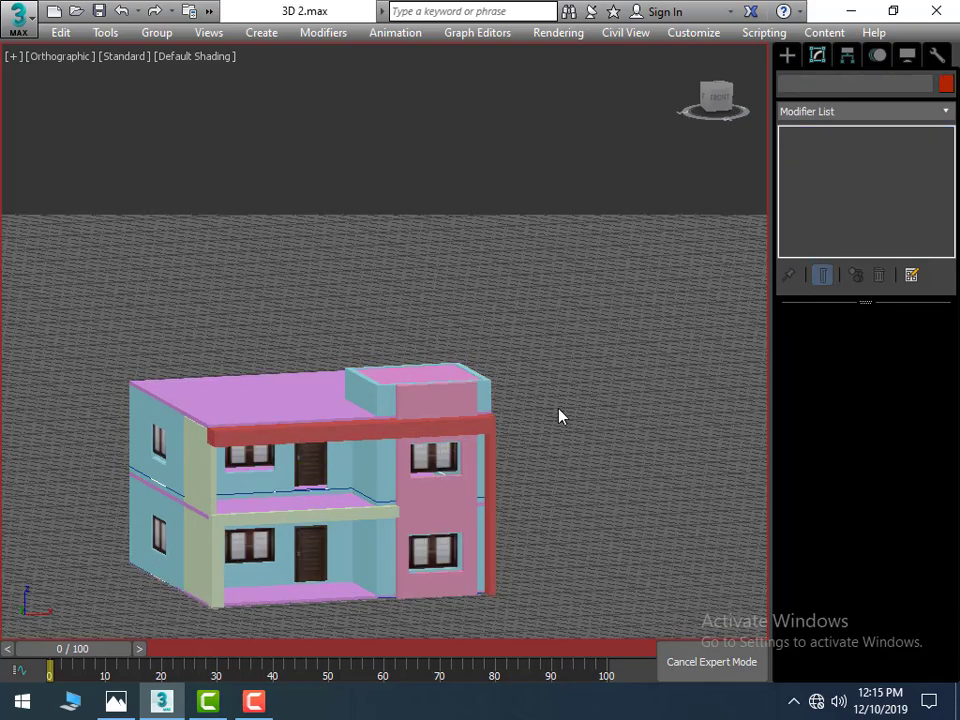
Step: Fit the whole floor plan in a maximized Top view and bring up the 3.jpg reference photo
key(alt+w)
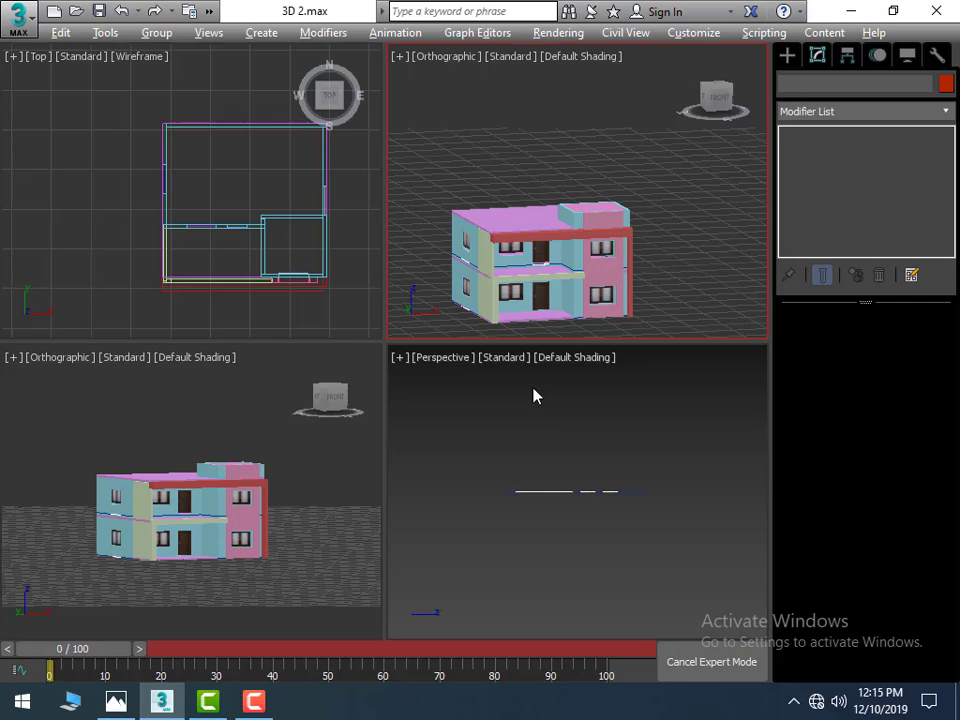
key(alt+w)
key(alt+w)
key(t)
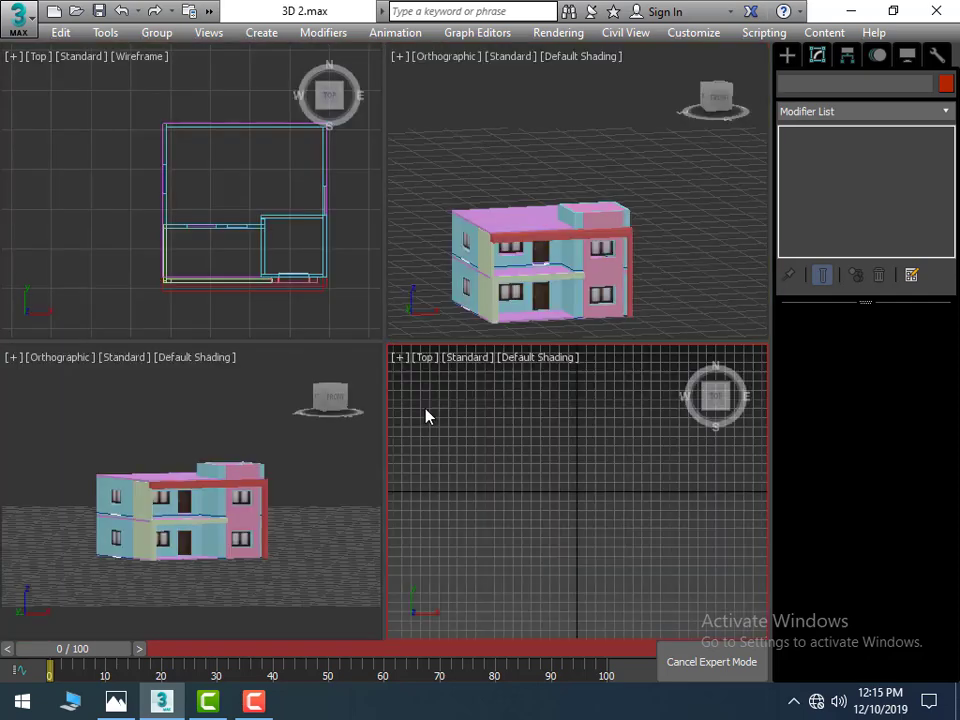
click(338, 306)
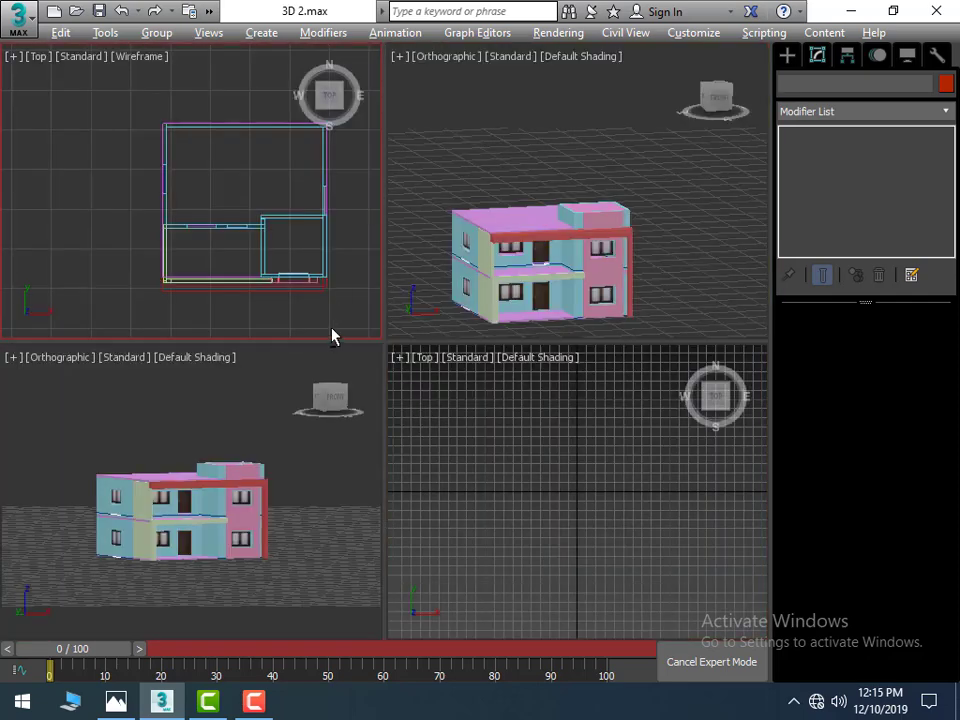
key(alt+e)
key(alt+w)
key(z)
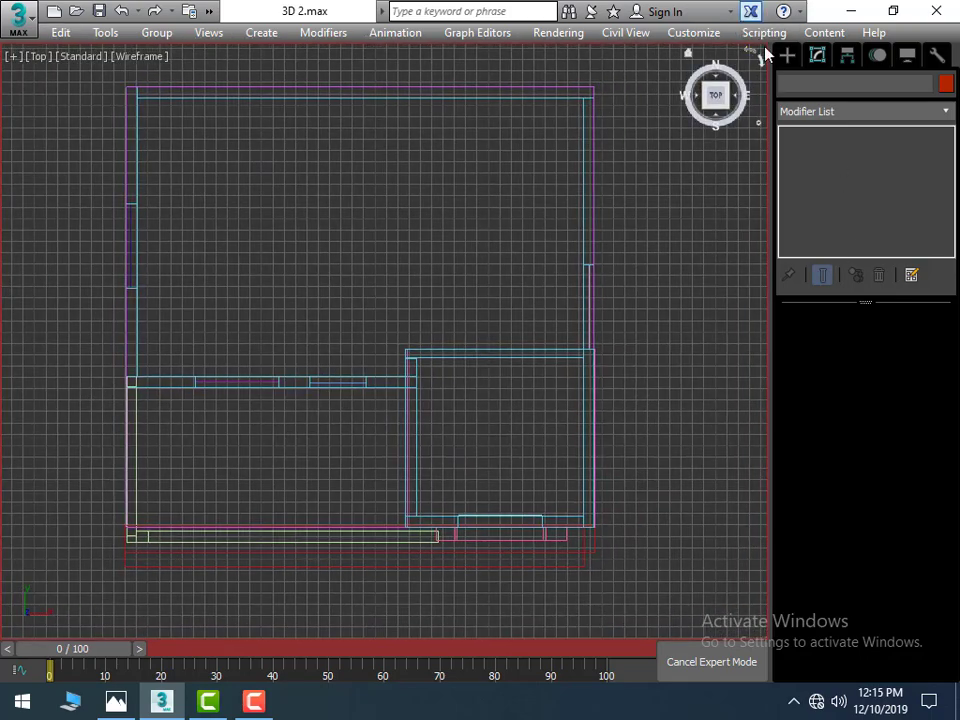
click(787, 55)
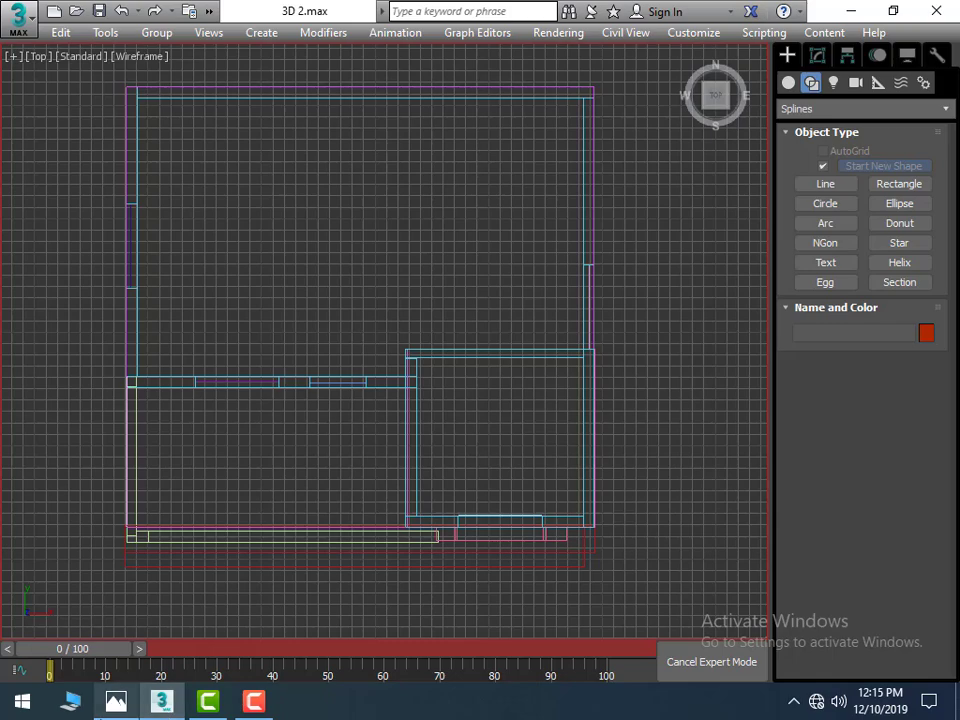
click(116, 702)
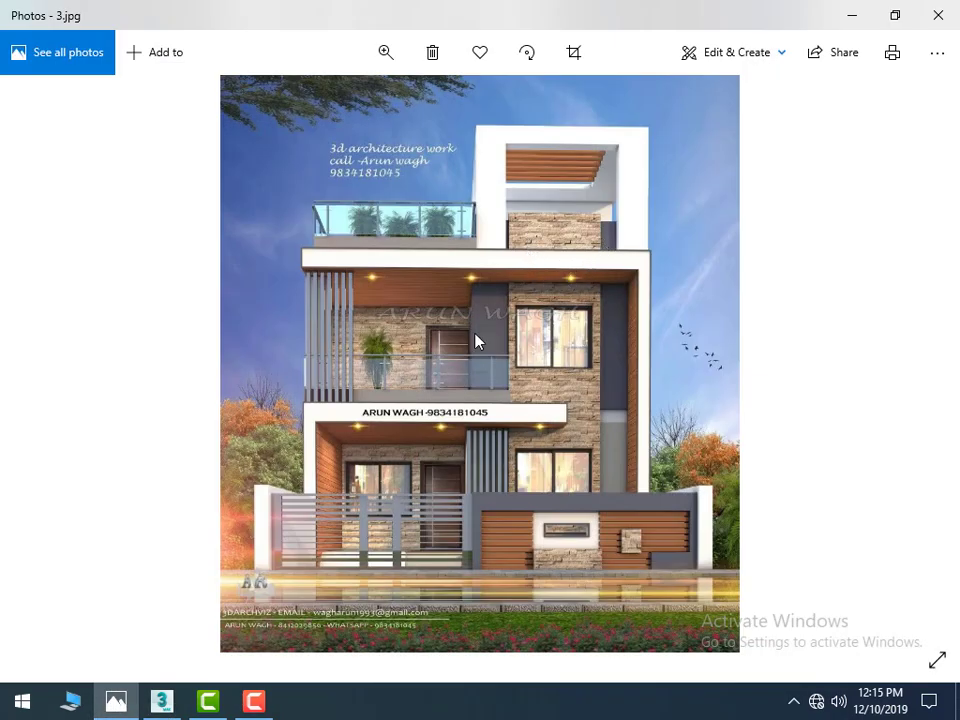
Step: Return to 3ds Max and maximize the front orthographic viewport
click(155, 703)
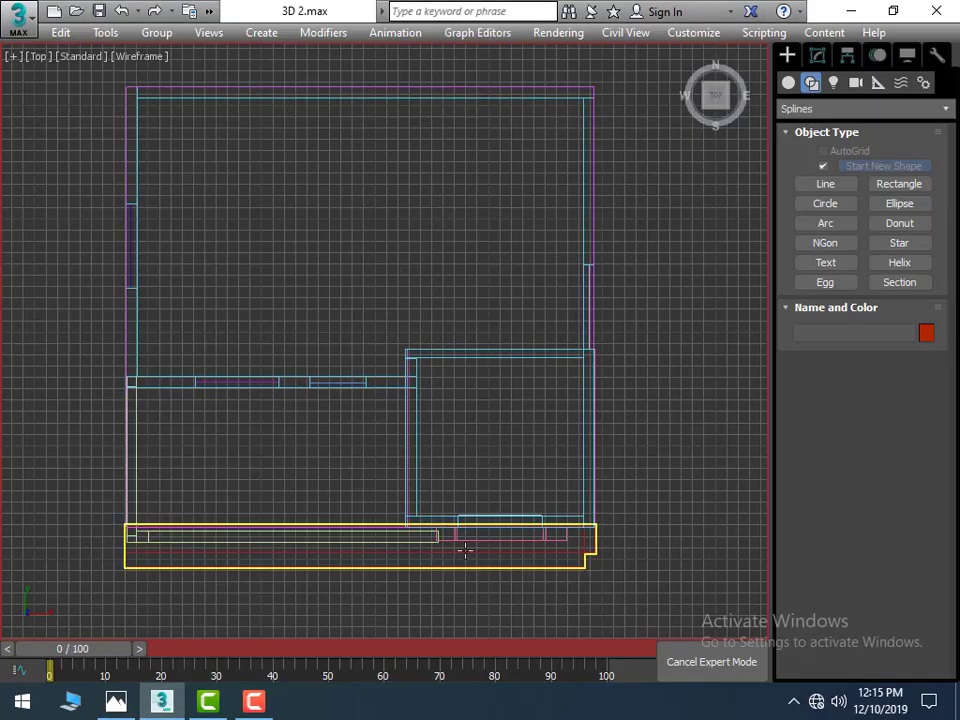
scroll(460, 546, up, 2)
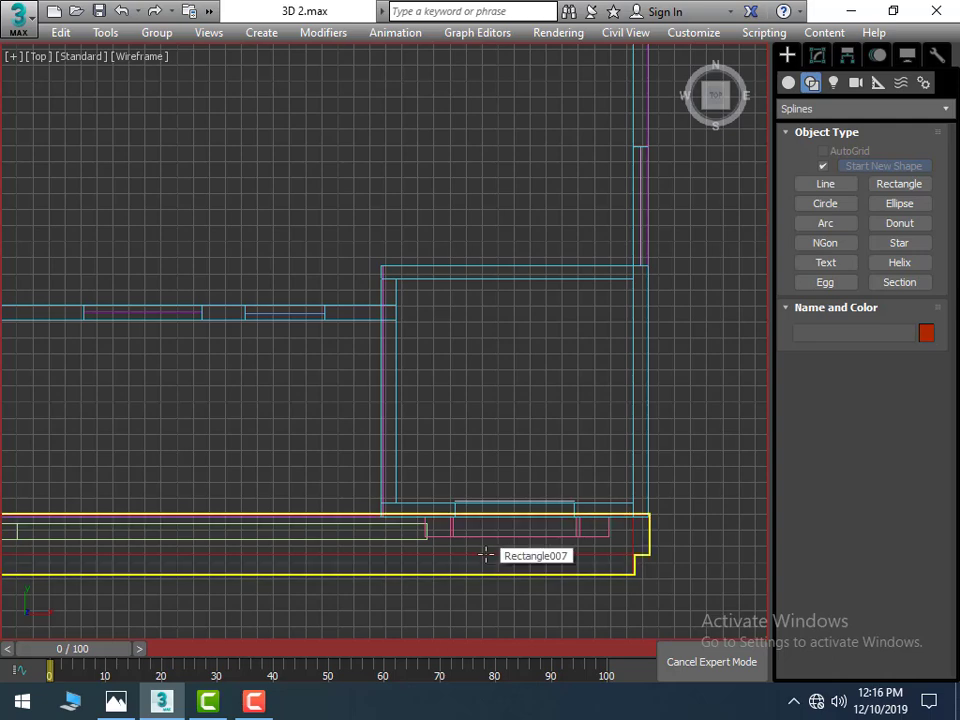
key(alt+w)
click(548, 507)
key(alt+w)
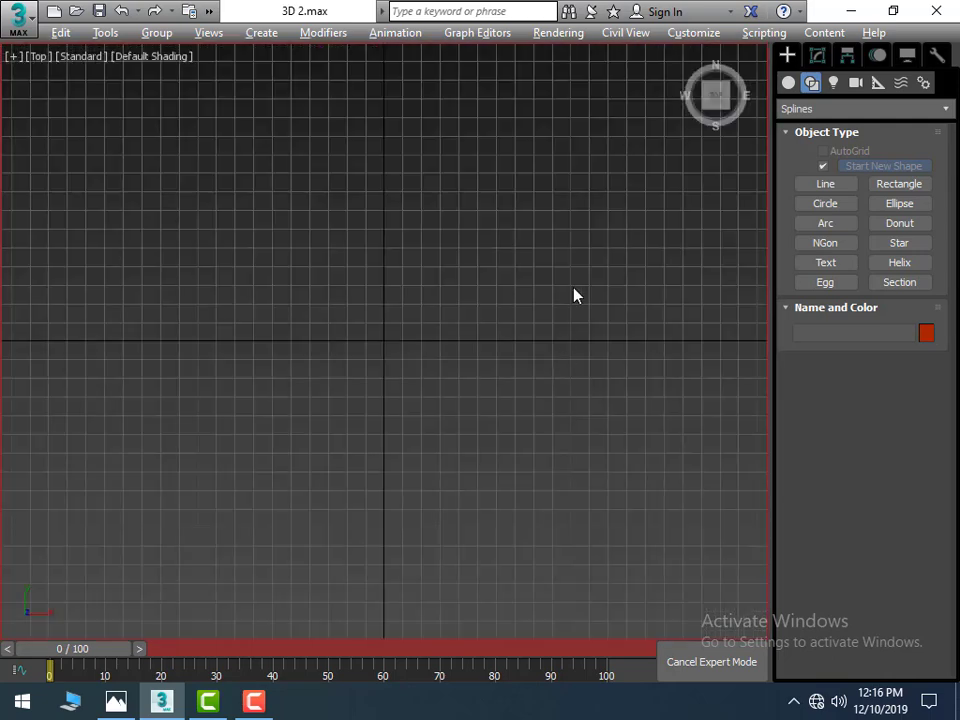
key(alt+w)
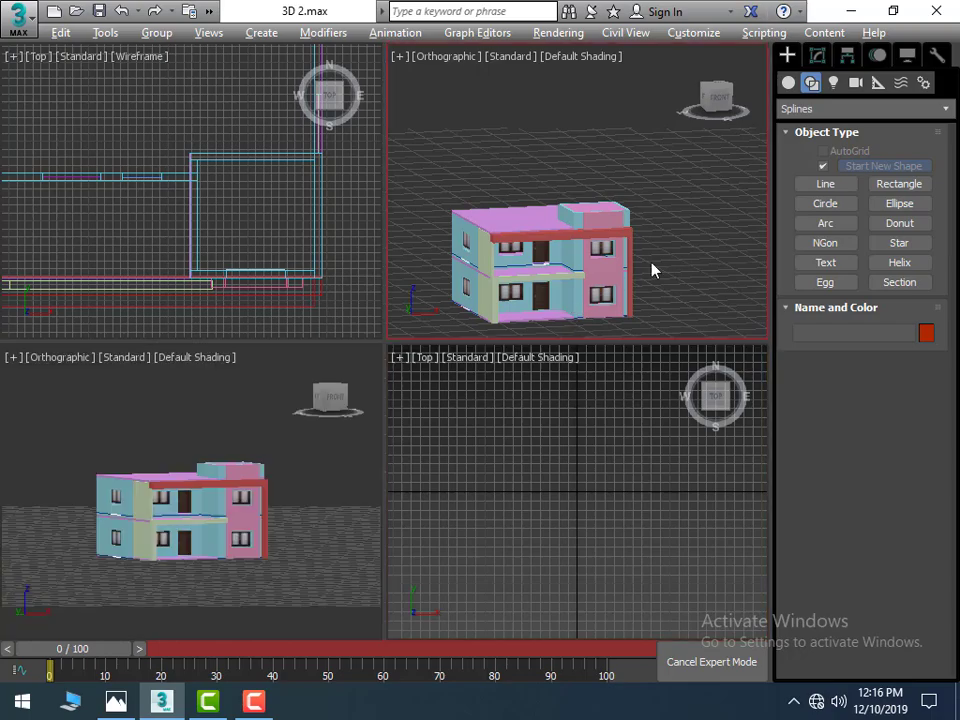
click(652, 270)
key(alt+w)
Step: Orbit and zoom onto the roof, checking the 3.jpg reference photo once more
mouse_move(565, 428)
alt+middle_down()
mouse_move(576, 422)
mouse_move(565, 441)
mouse_move(556, 412)
alt+middle_up()
scroll(534, 461, down, 3)
scroll(538, 474, up, 3)
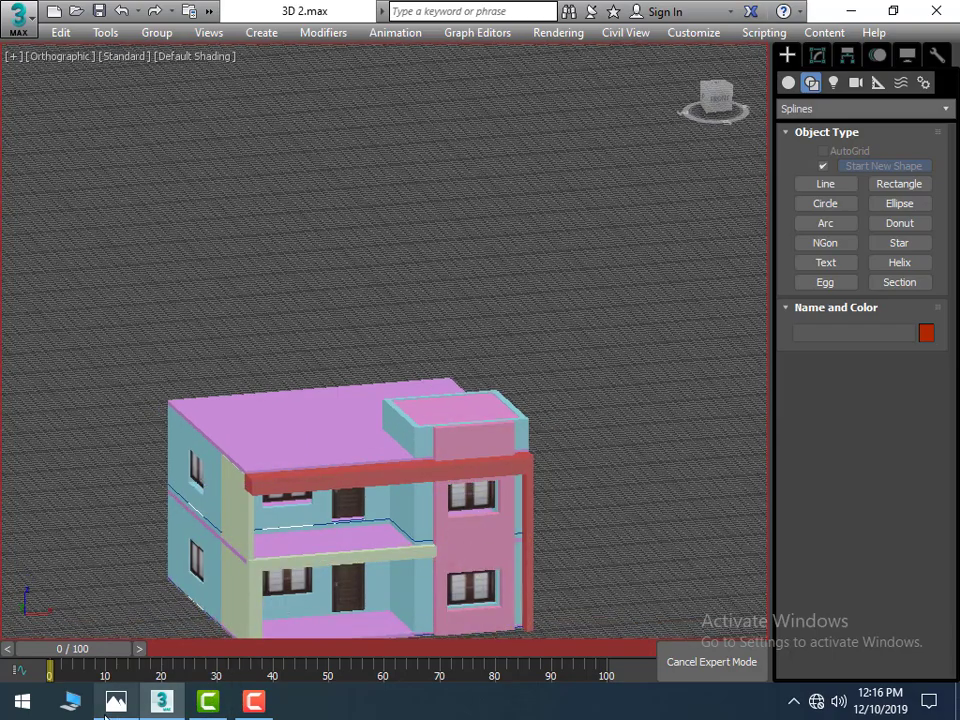
click(114, 703)
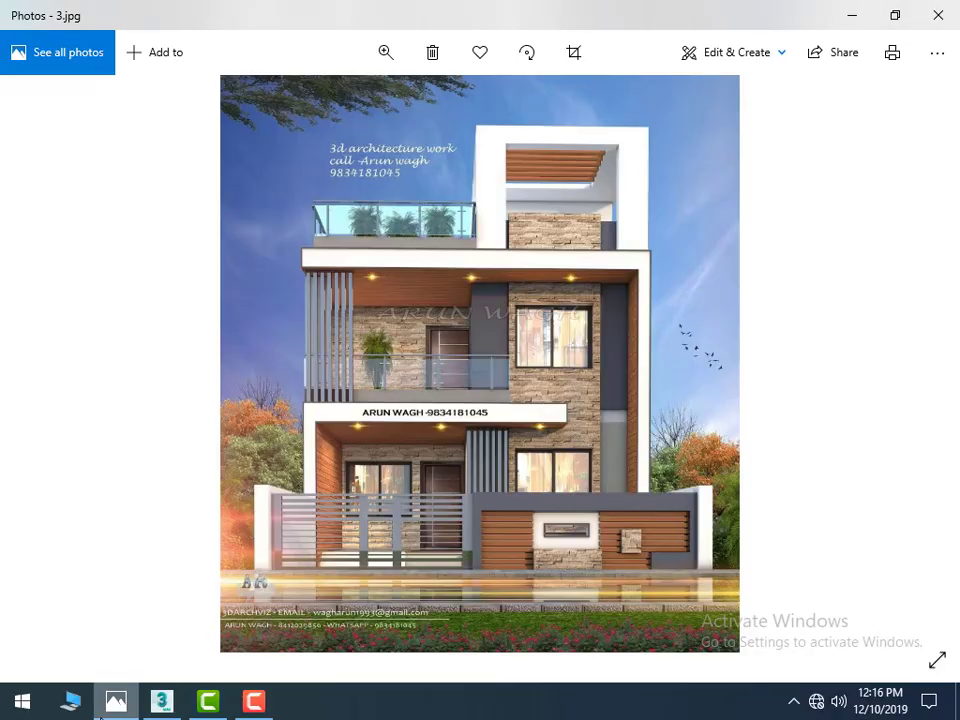
click(162, 701)
scroll(445, 500, up, 3)
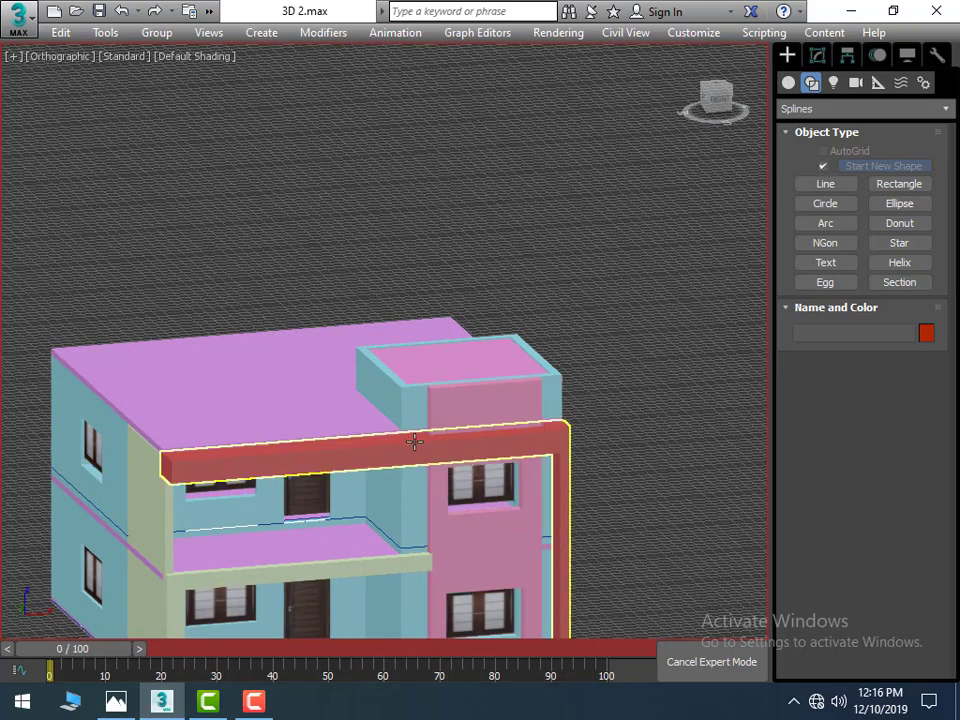
Step: Enter Polygon mode on the red beam Rectangle007 and select its top, end and column faces
click(414, 439)
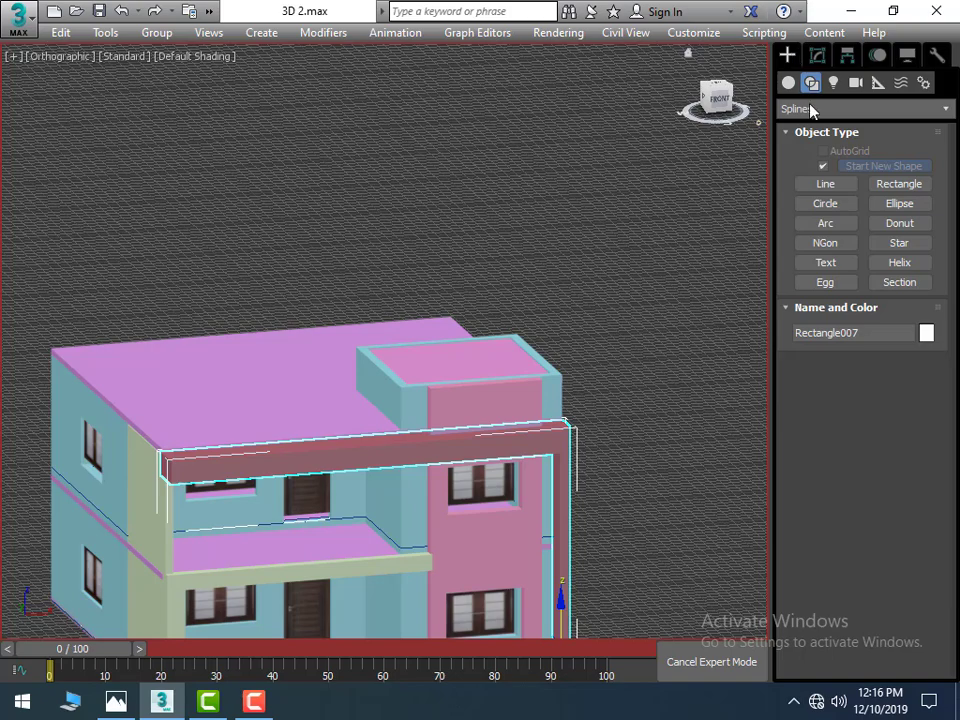
click(817, 56)
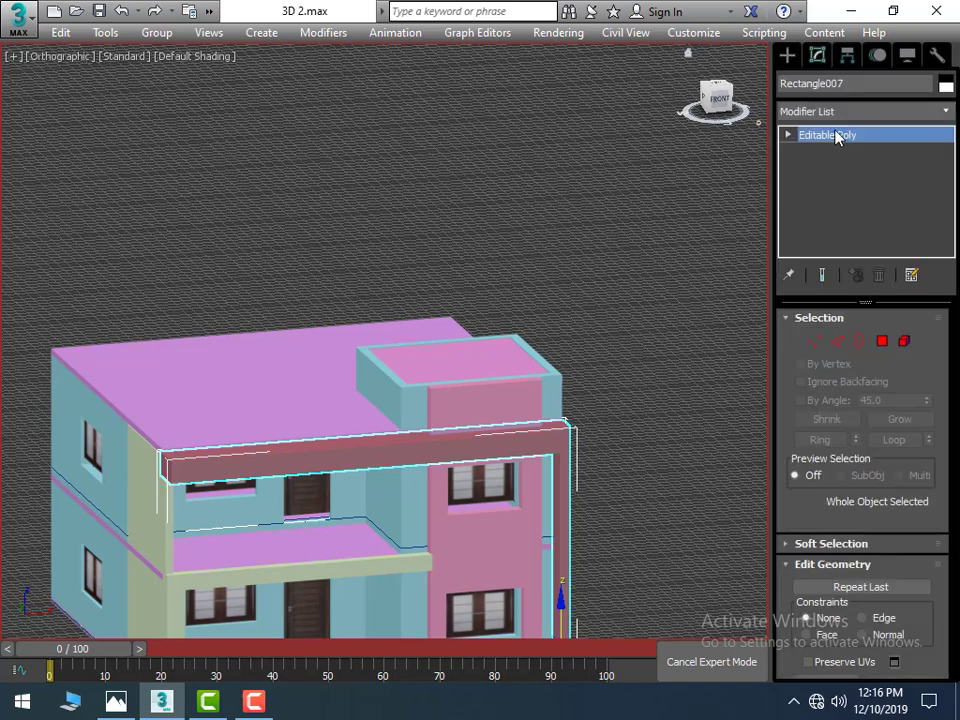
click(881, 341)
middle_drag(598, 461, 500, 370)
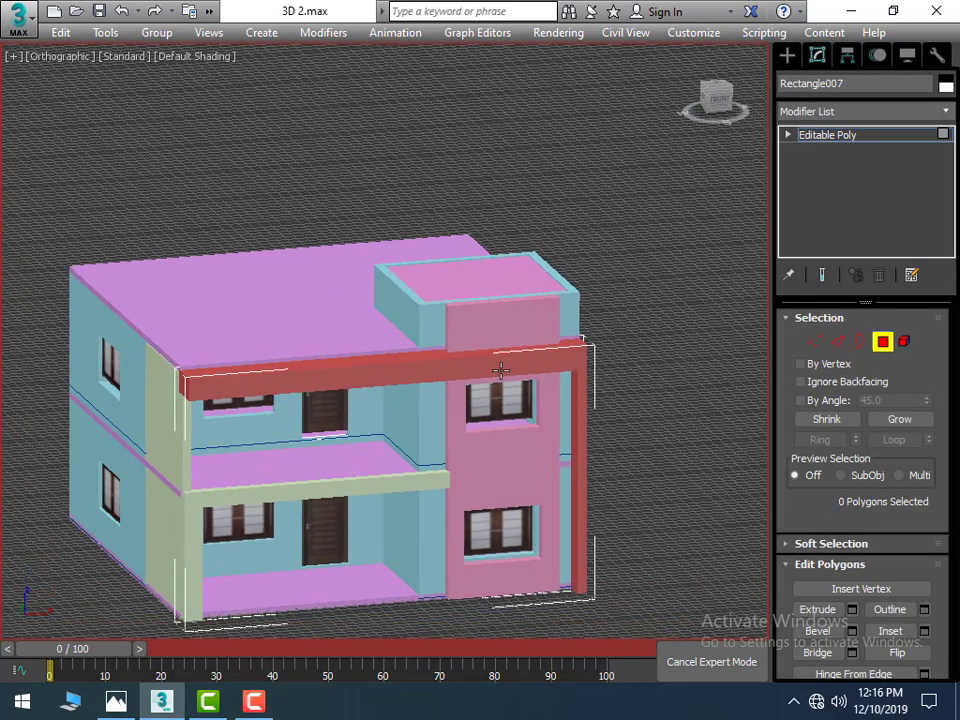
click(500, 370)
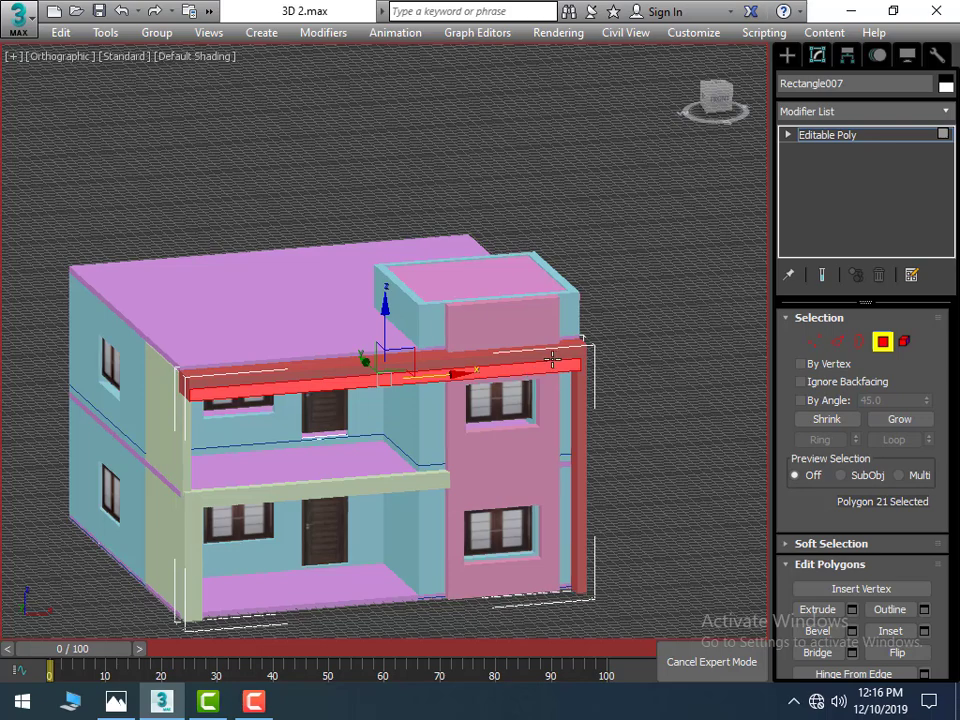
ctrl+click(587, 370)
ctrl+click(581, 383)
Step: Add another column face and extrude the selected faces by 1'
scroll(589, 375, up, 3)
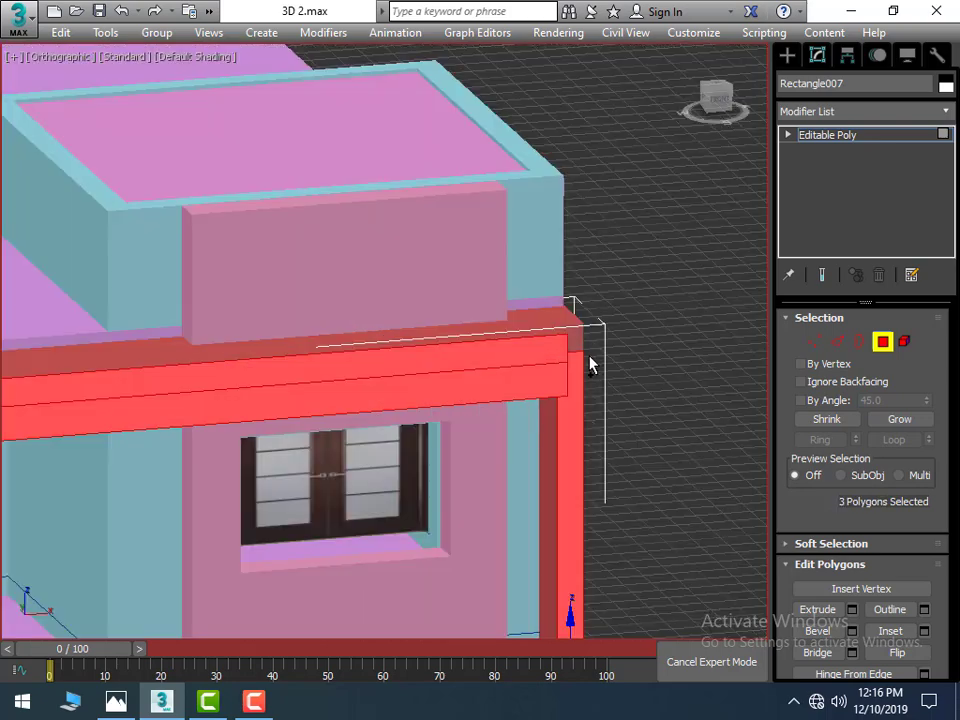
scroll(589, 364, up, 2)
ctrl+click(554, 317)
scroll(554, 317, down, 5)
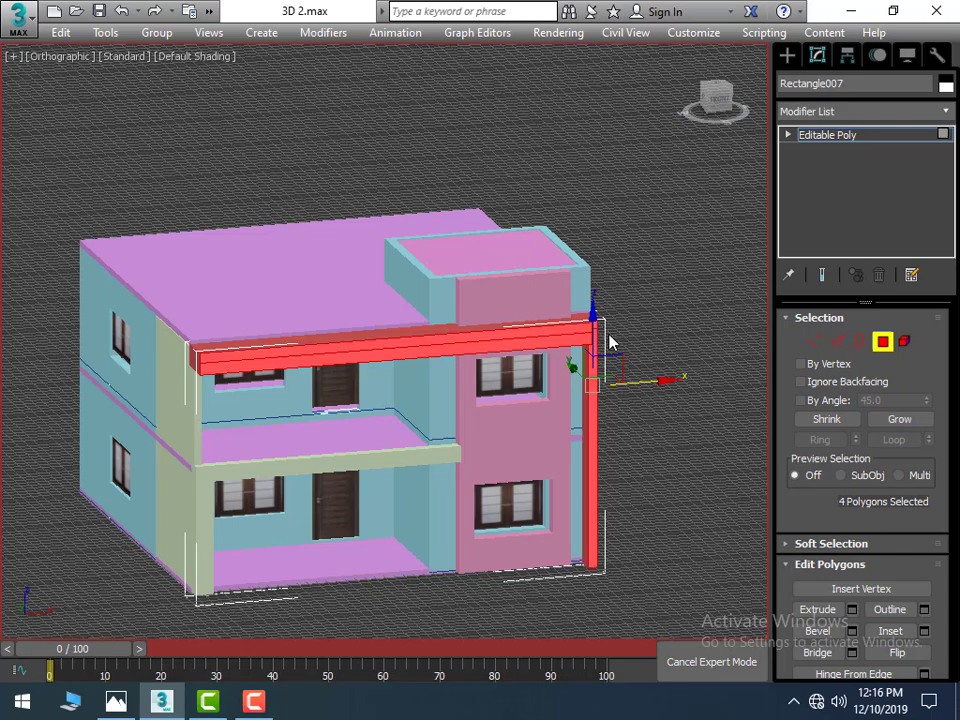
alt+middle_drag(611, 343, 648, 396)
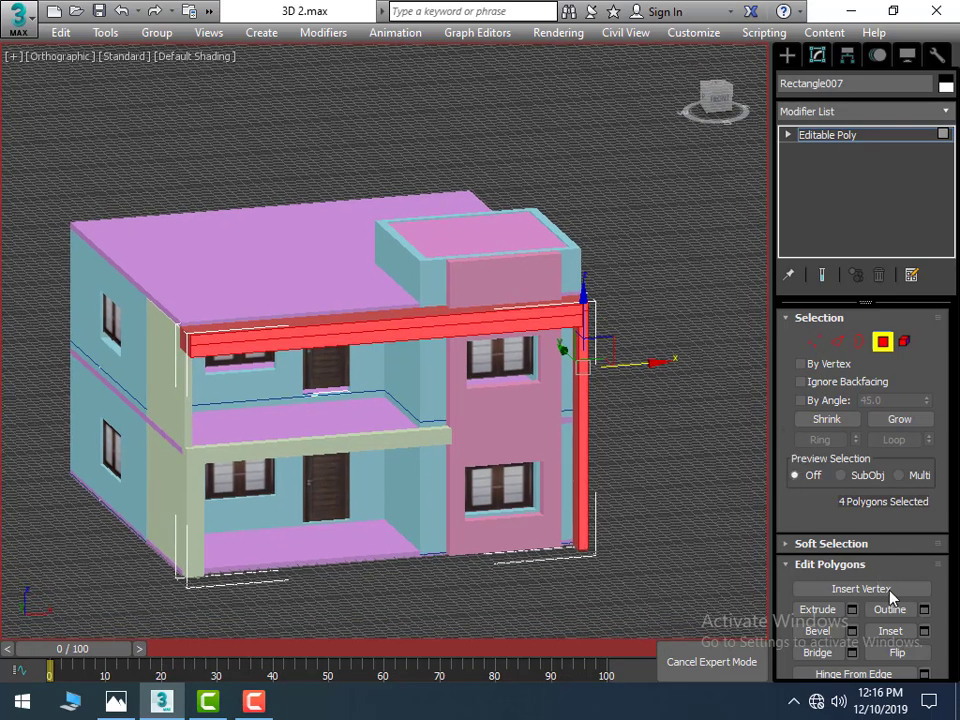
click(852, 609)
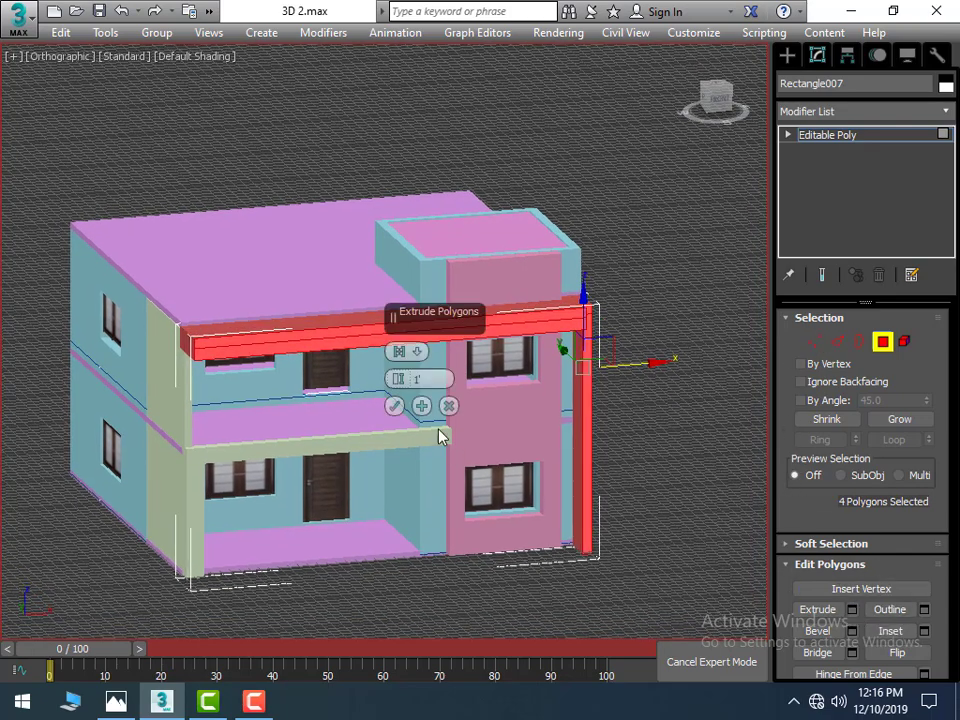
click(394, 406)
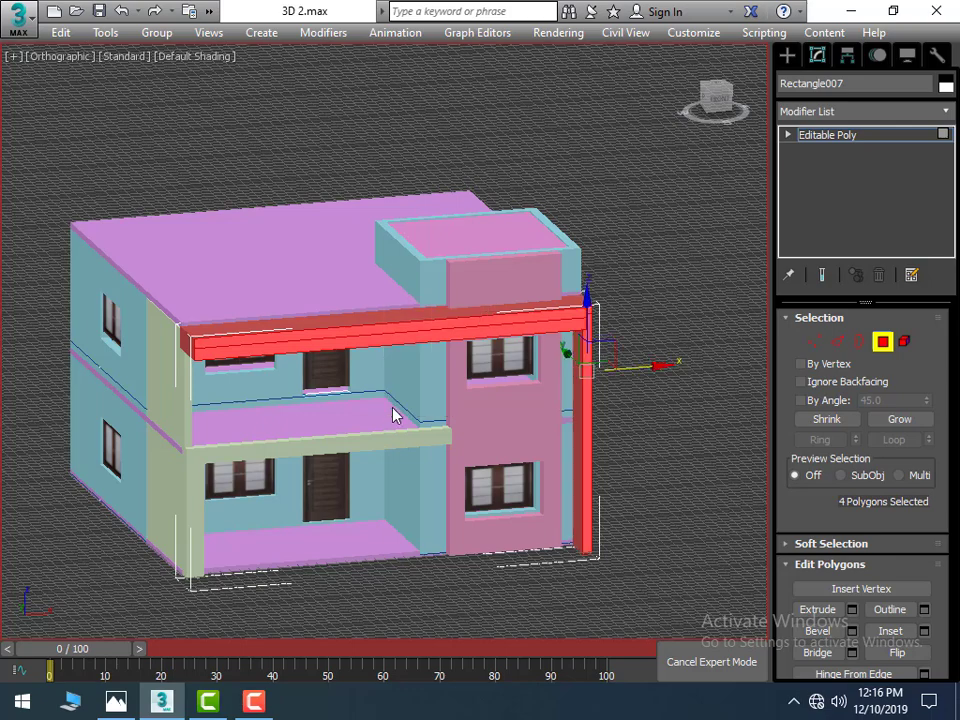
click(637, 338)
Step: Select the column's red side face and top face and extrude them 1'
scroll(634, 336, up, 2)
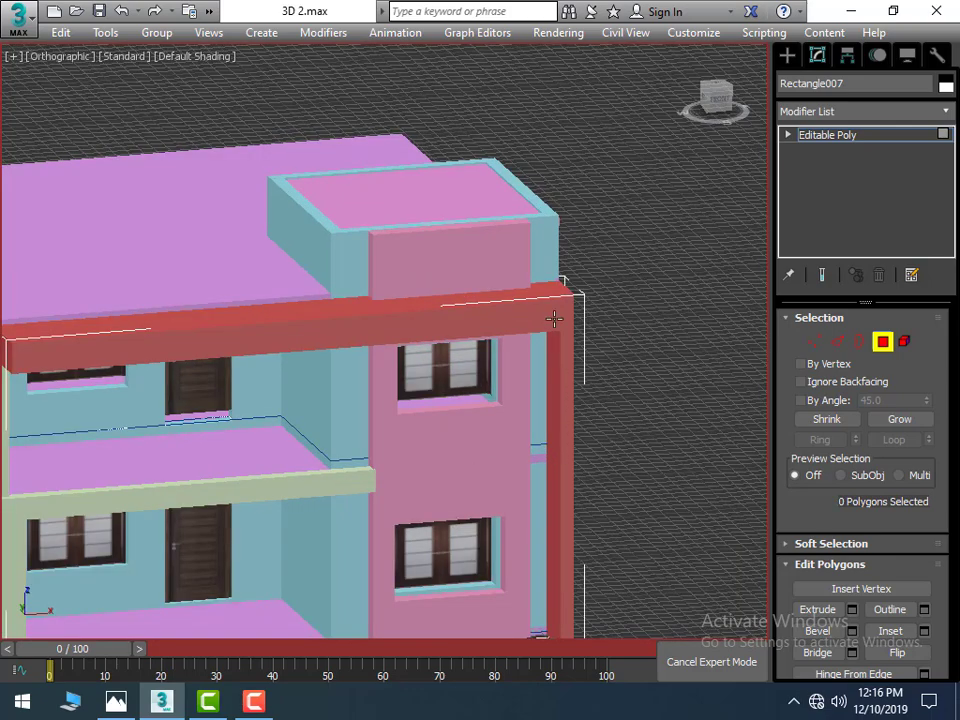
scroll(596, 318, up, 2)
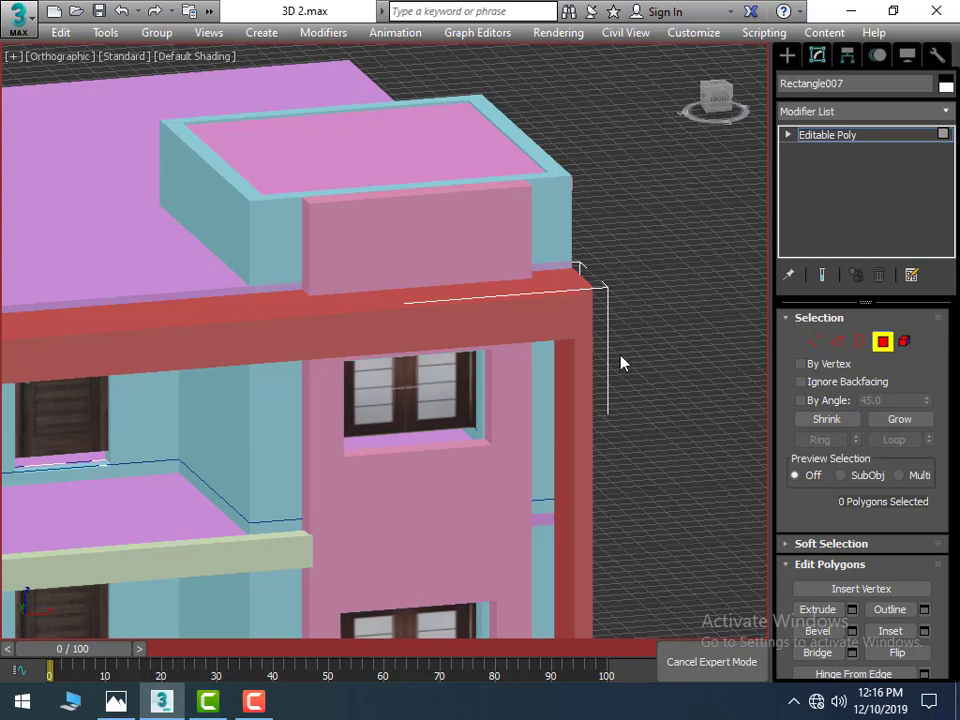
scroll(591, 369, up, 2)
scroll(587, 364, up, 2)
scroll(594, 350, up, 2)
click(602, 342)
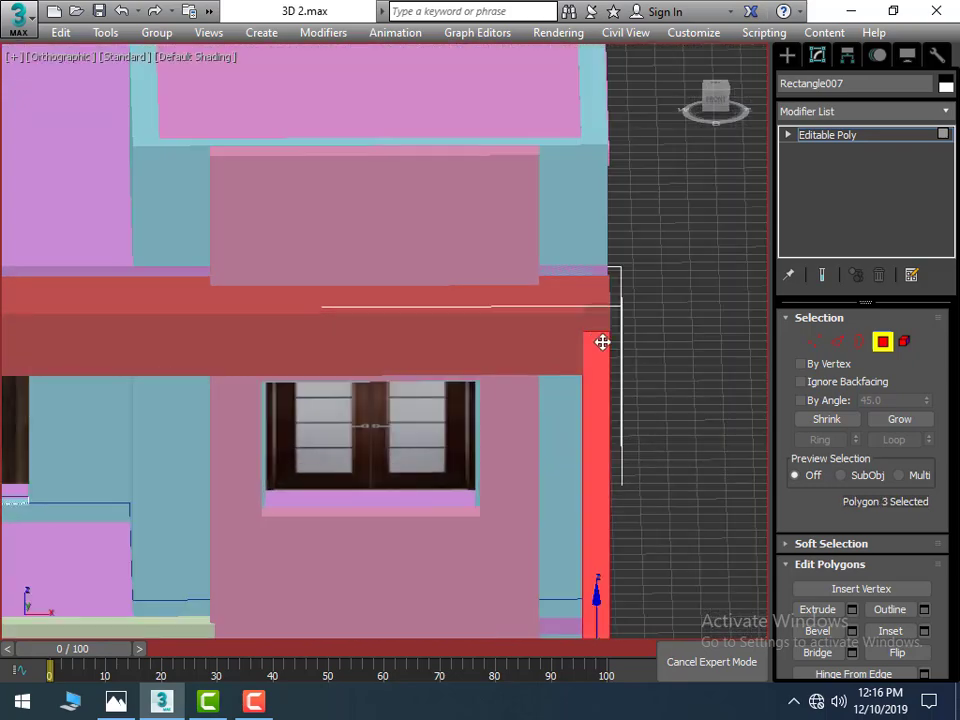
ctrl+click(600, 317)
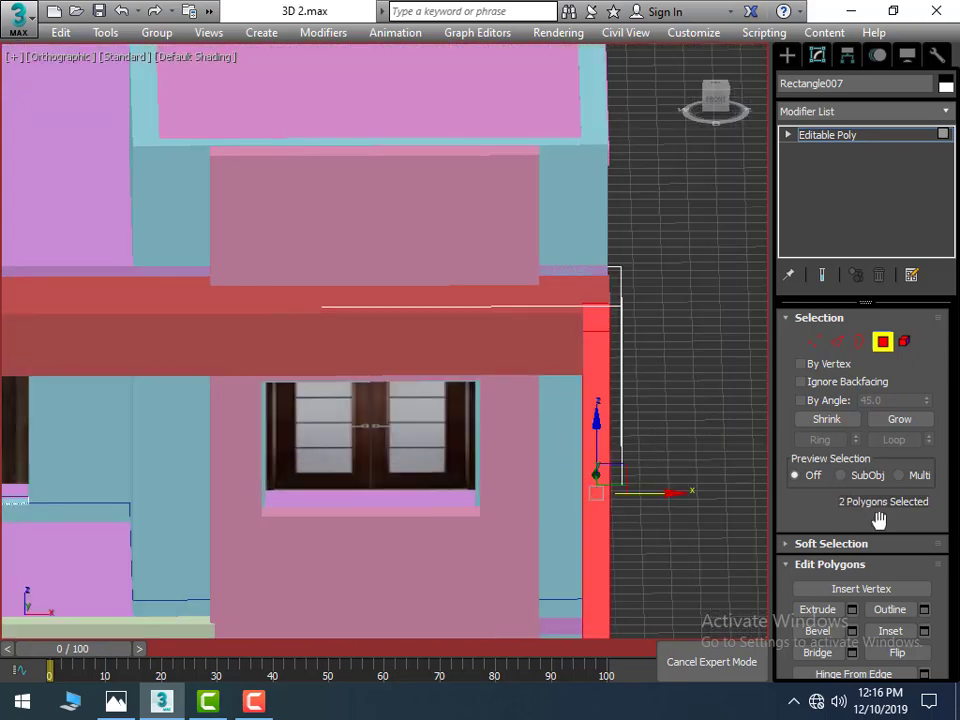
click(851, 610)
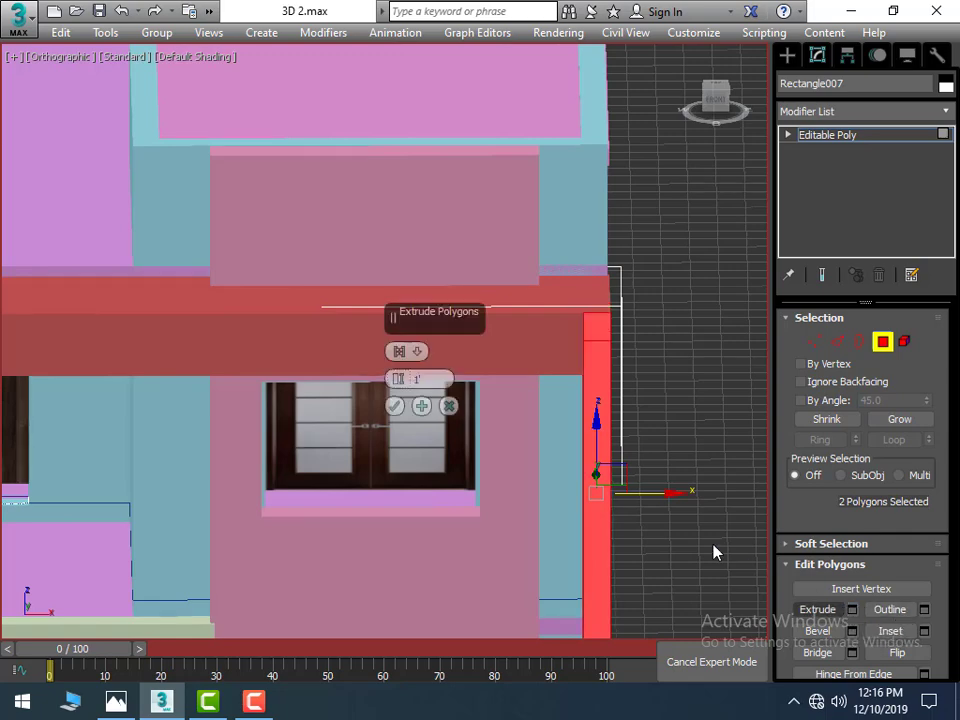
click(394, 406)
Step: Orbit to an angled top-down view of the joined corner and restore the four-viewport layout
scroll(570, 321, down, 3)
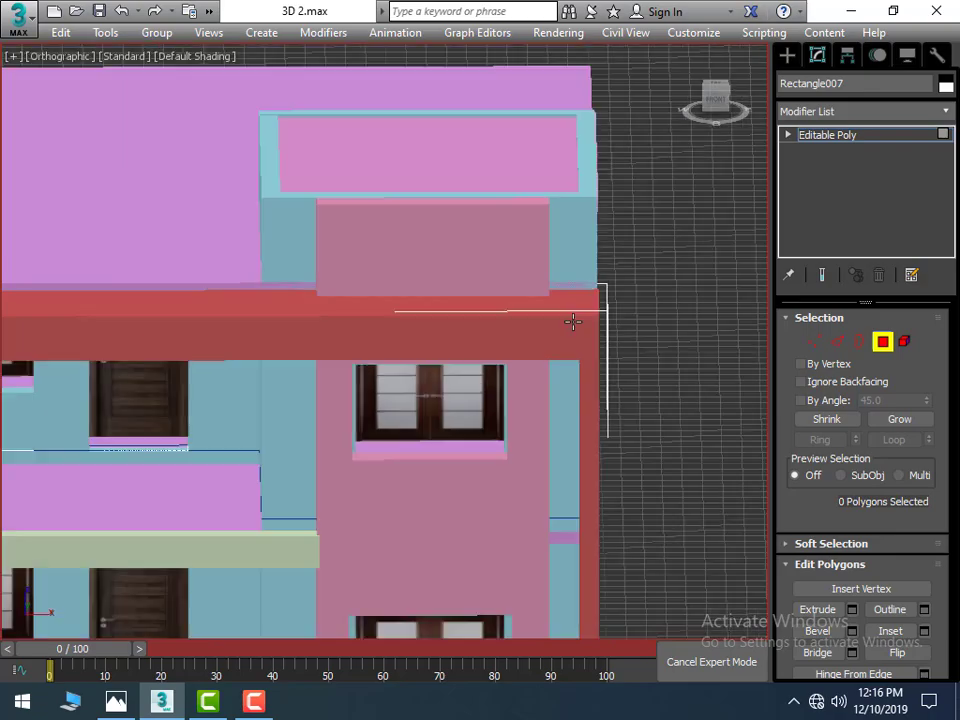
scroll(570, 321, down, 2)
alt+middle_drag(501, 390, 514, 450)
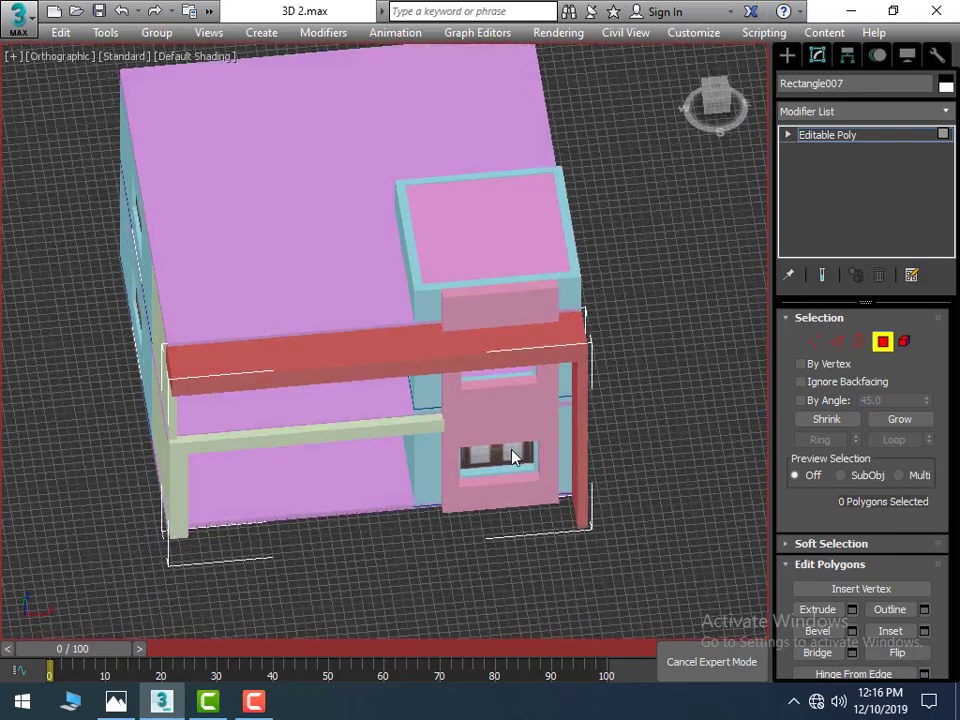
alt+middle_drag(476, 364, 448, 413)
scroll(448, 413, up, 2)
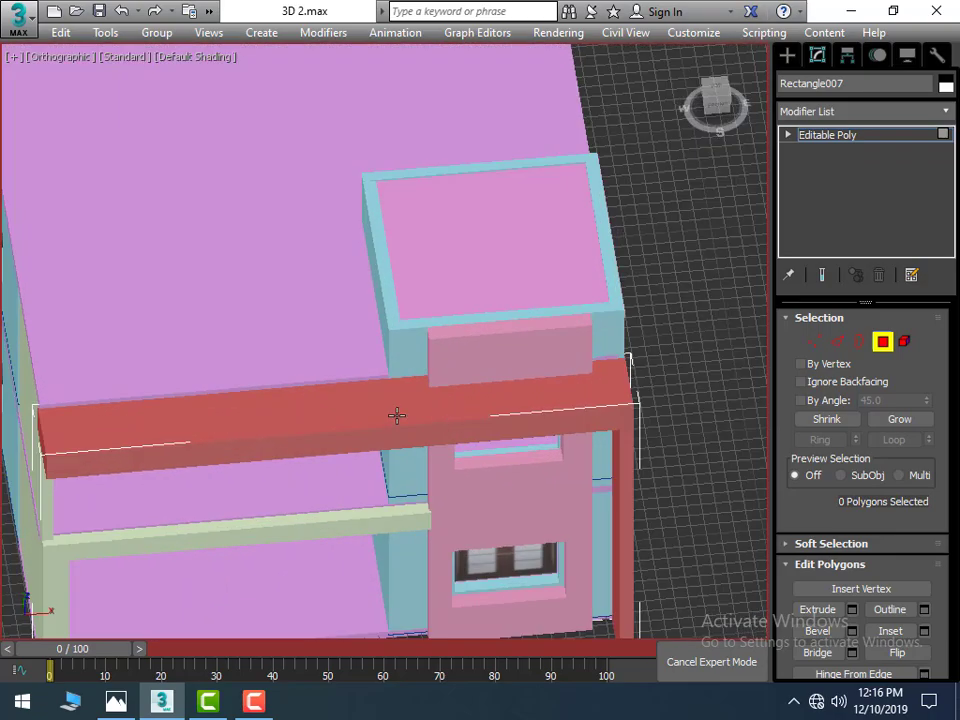
key(alt+w)
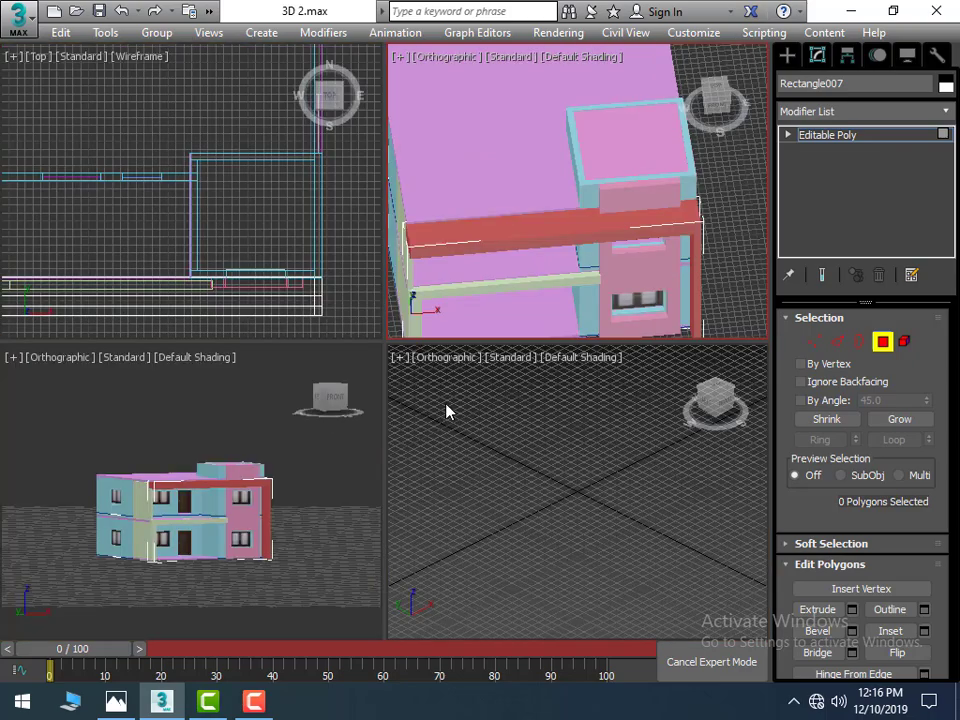
Step: In a maximized Top view, draw a small square rectangle beside the red beam's front corner
key(t)
click(362, 336)
key(alt+w)
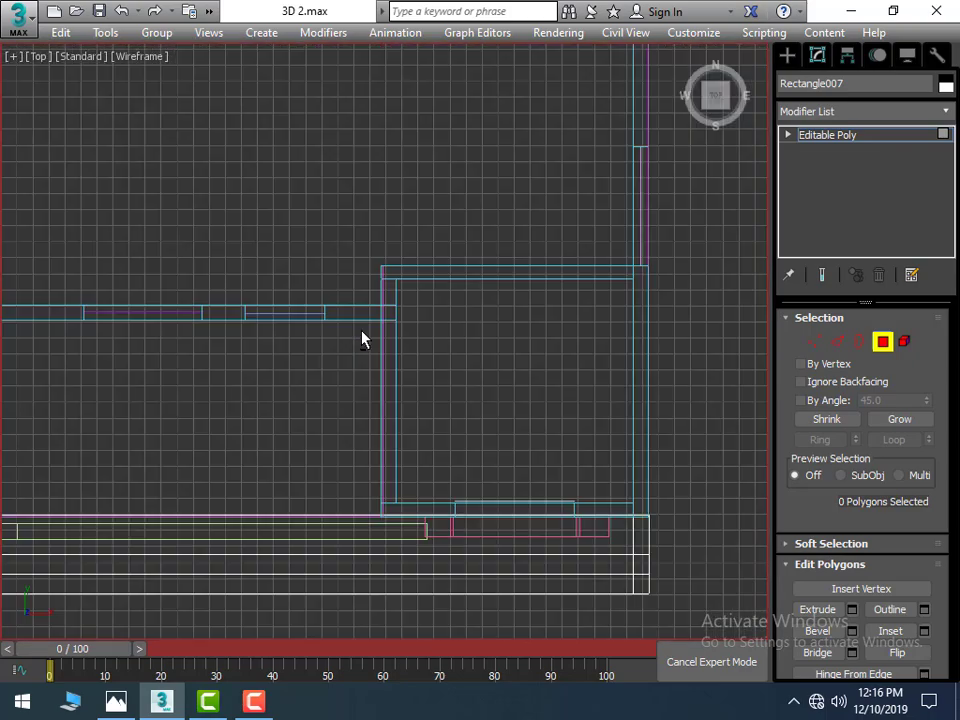
scroll(484, 409, down, 2)
middle_drag(453, 467, 472, 498)
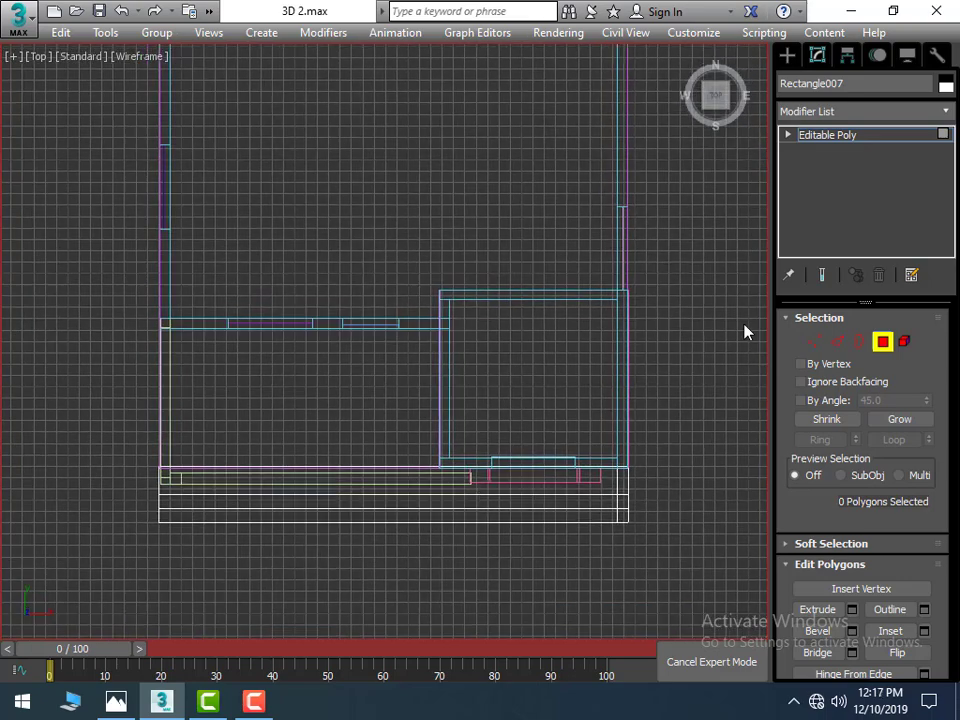
click(789, 57)
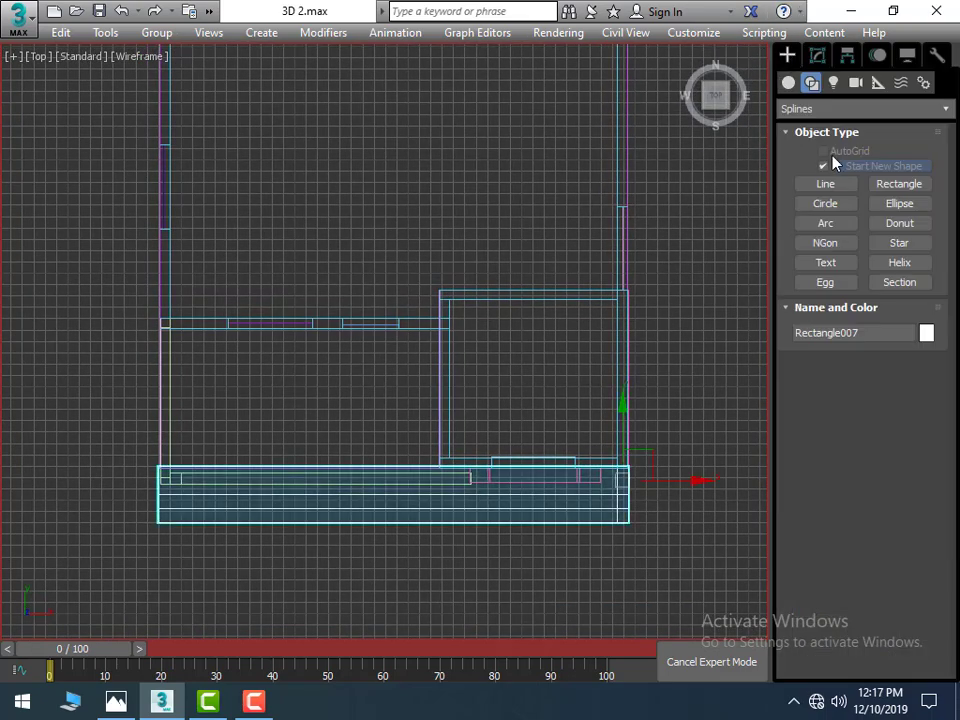
click(889, 186)
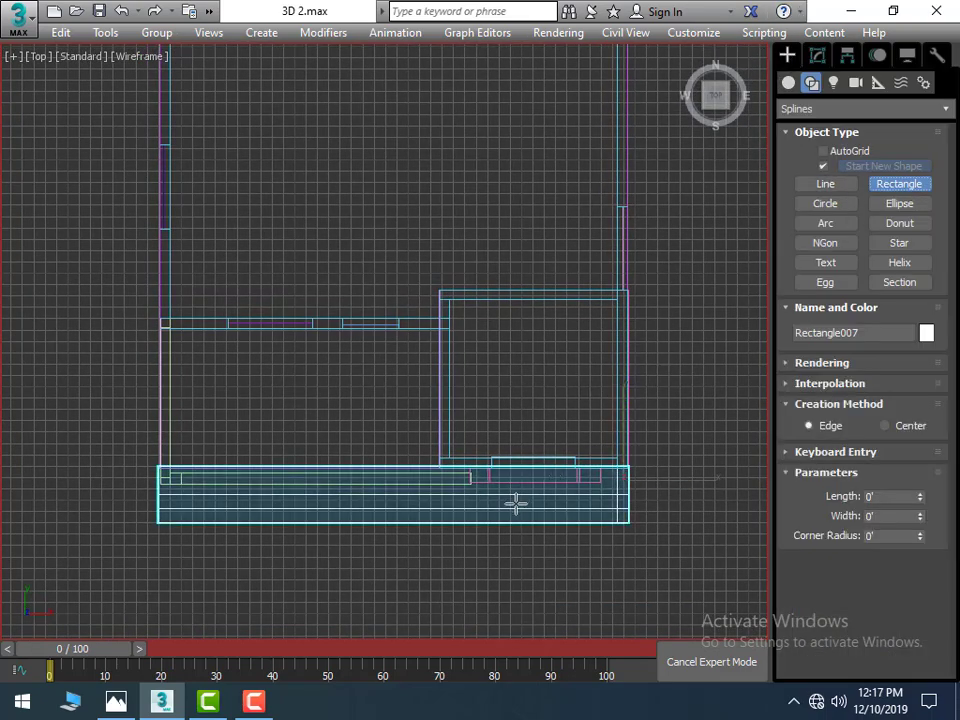
right_click(690, 456)
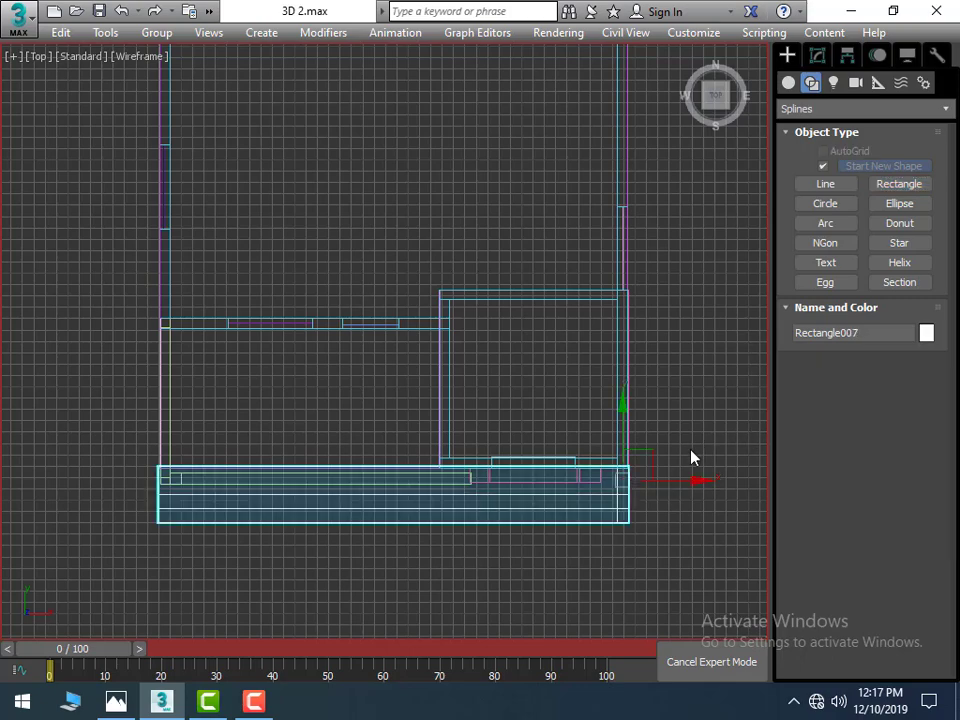
click(692, 457)
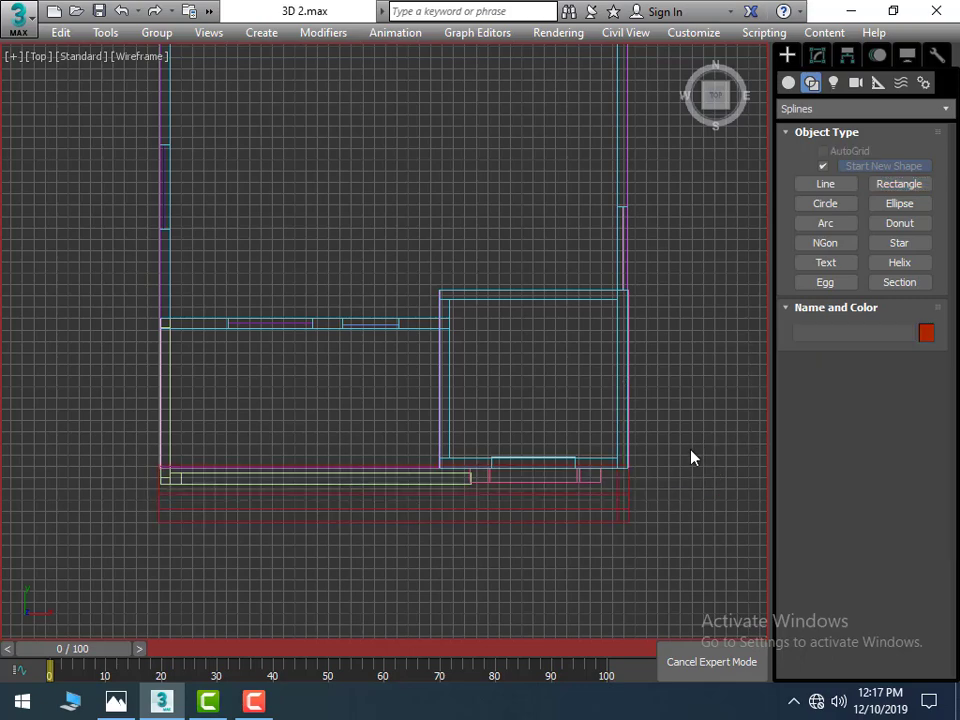
click(900, 186)
scroll(553, 506, up, 2)
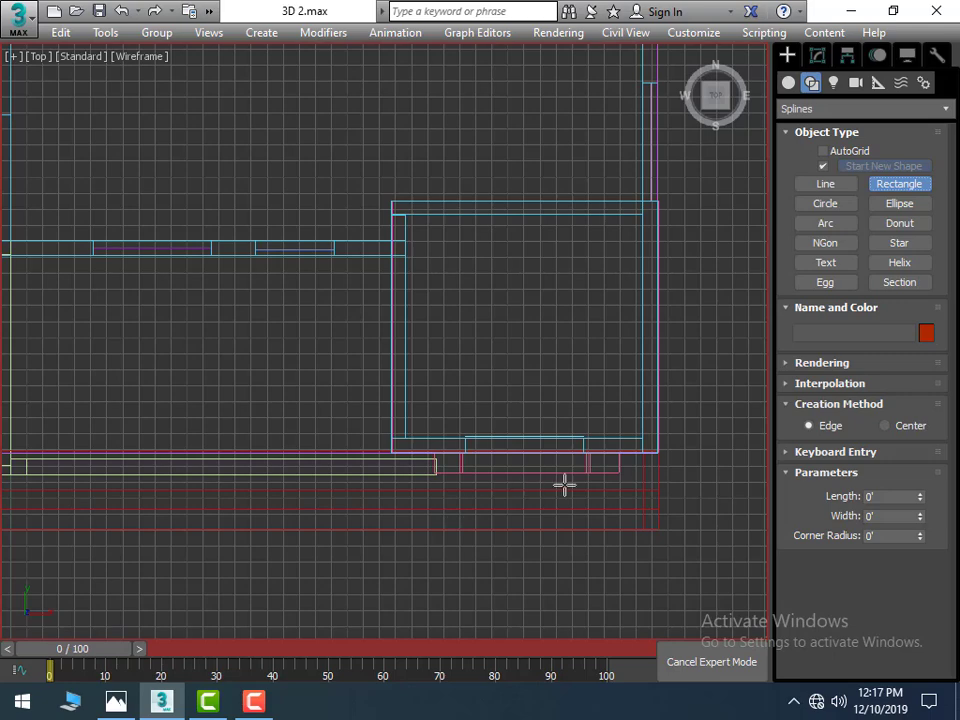
scroll(443, 514, up, 2)
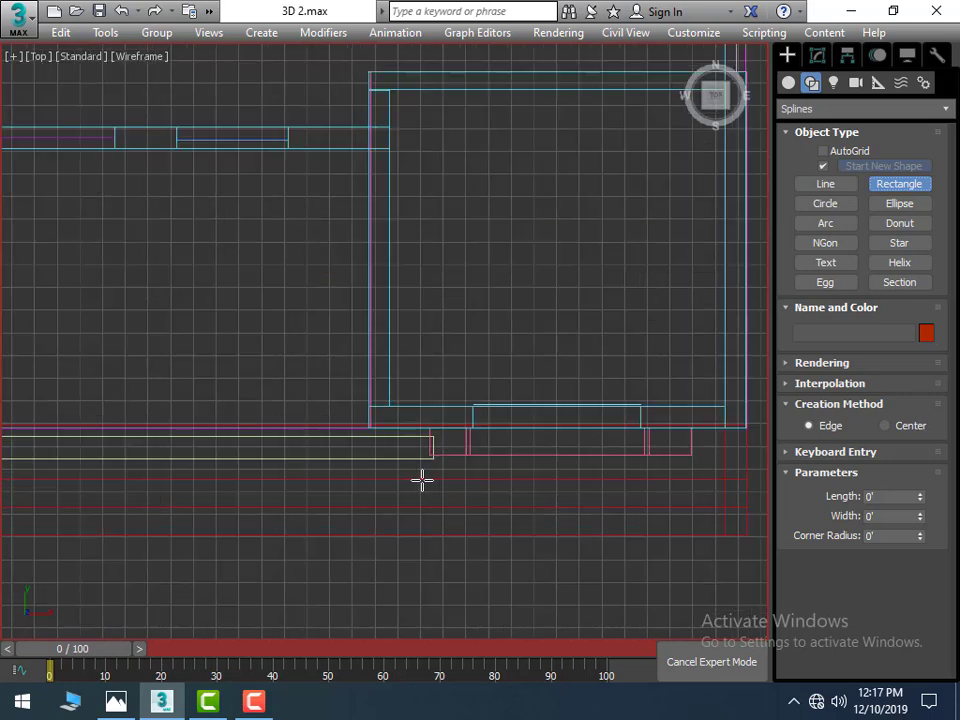
drag(414, 472, 461, 510)
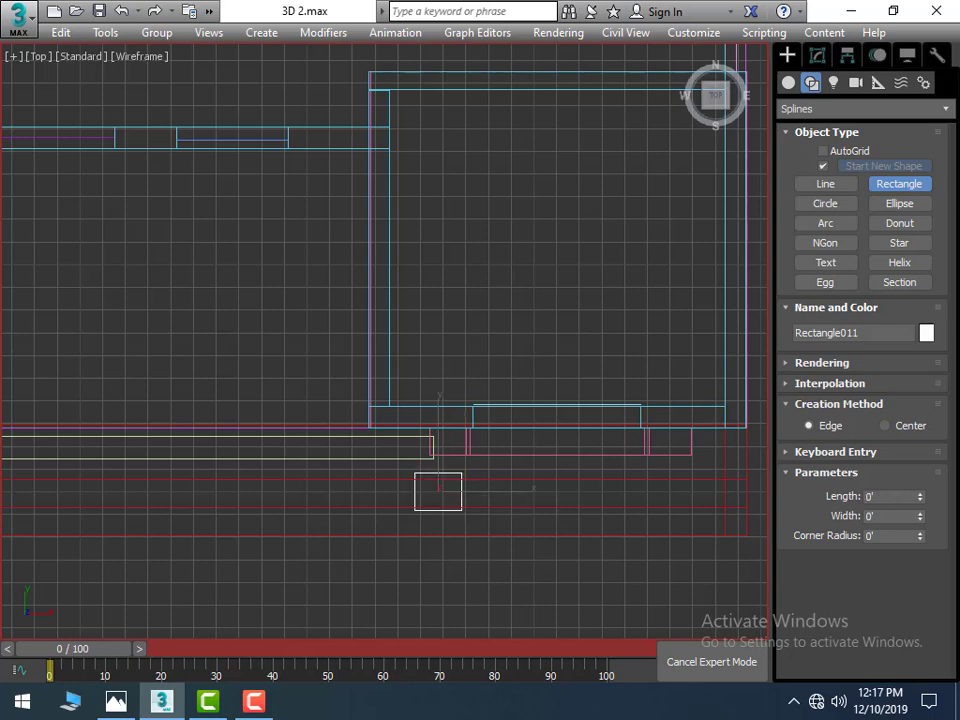
Step: Give the square, Rectangle011, an Extrude modifier with Amount 4'
click(817, 55)
click(942, 112)
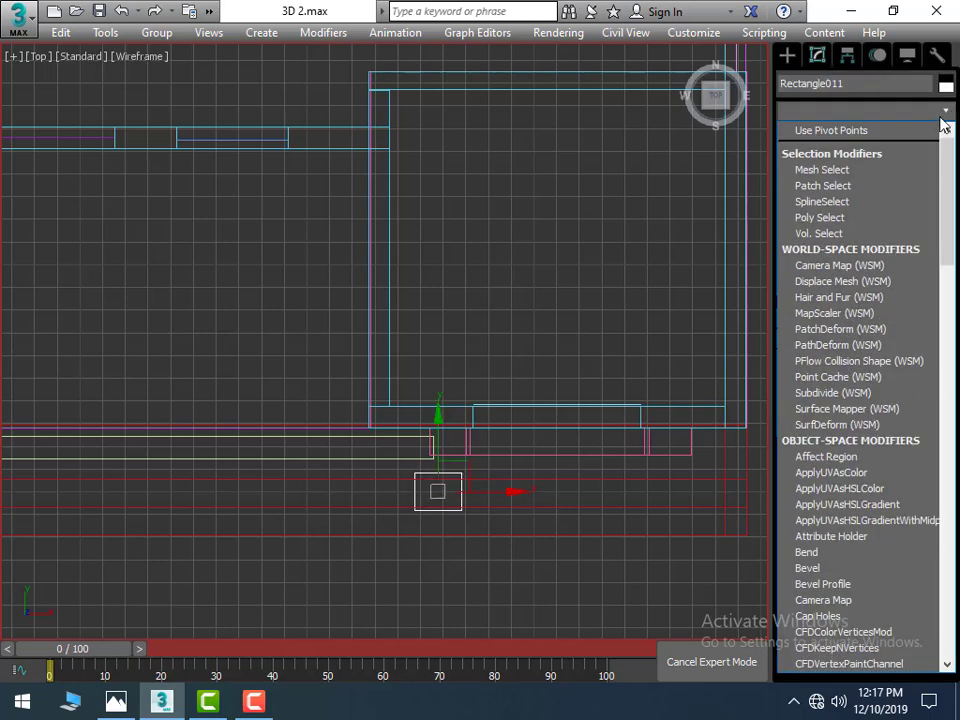
scroll(940, 125, down, 1)
text(ex)
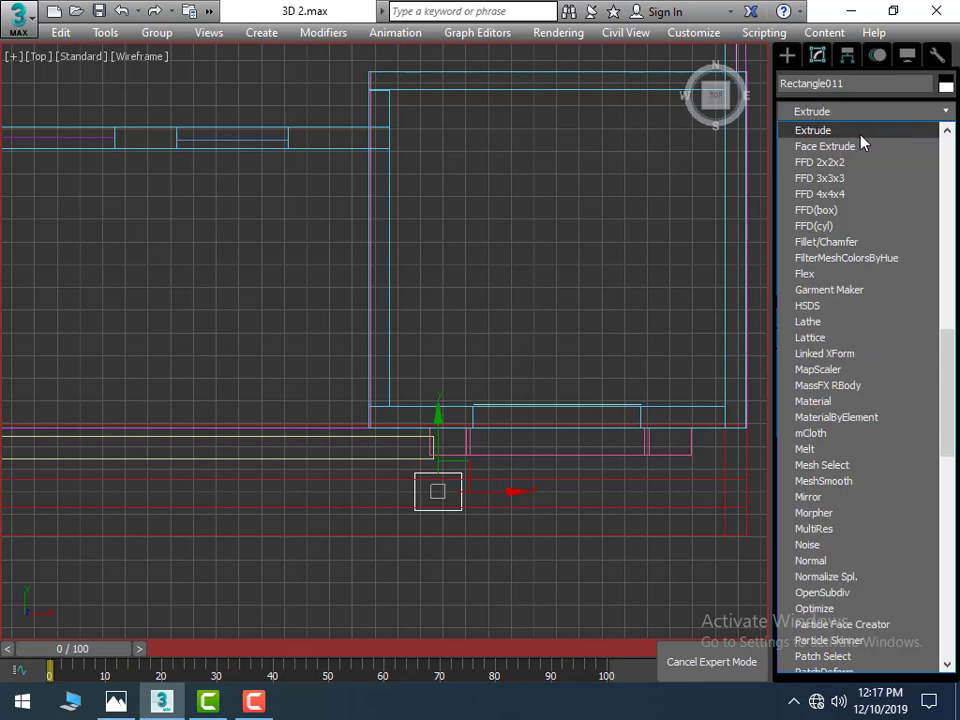
click(928, 128)
double_click(899, 344)
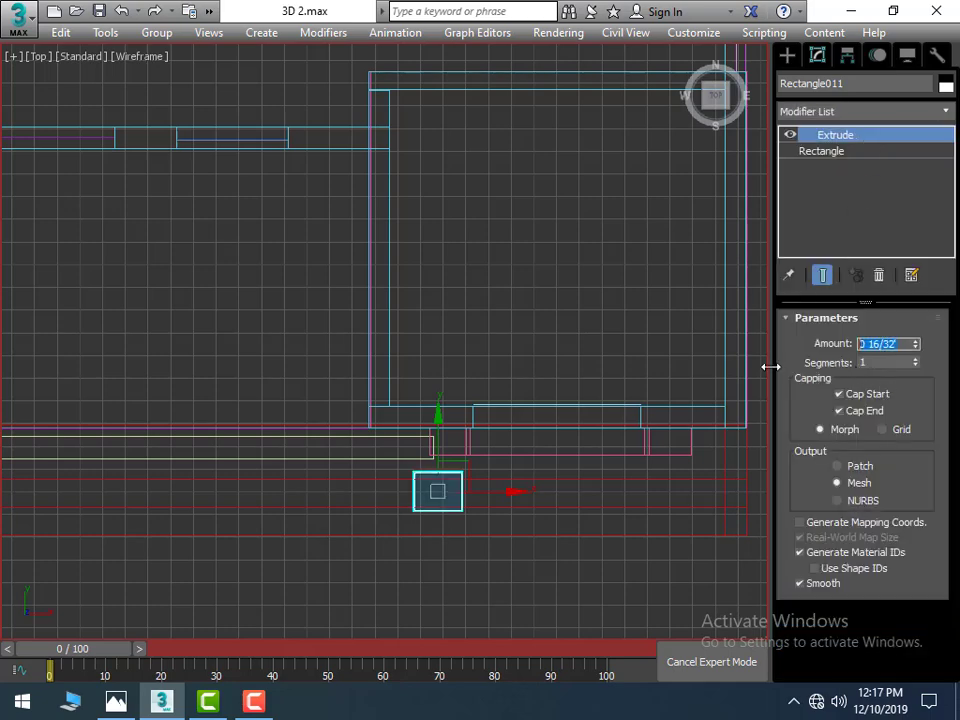
text(4')
key(Return)
key(alt+w)
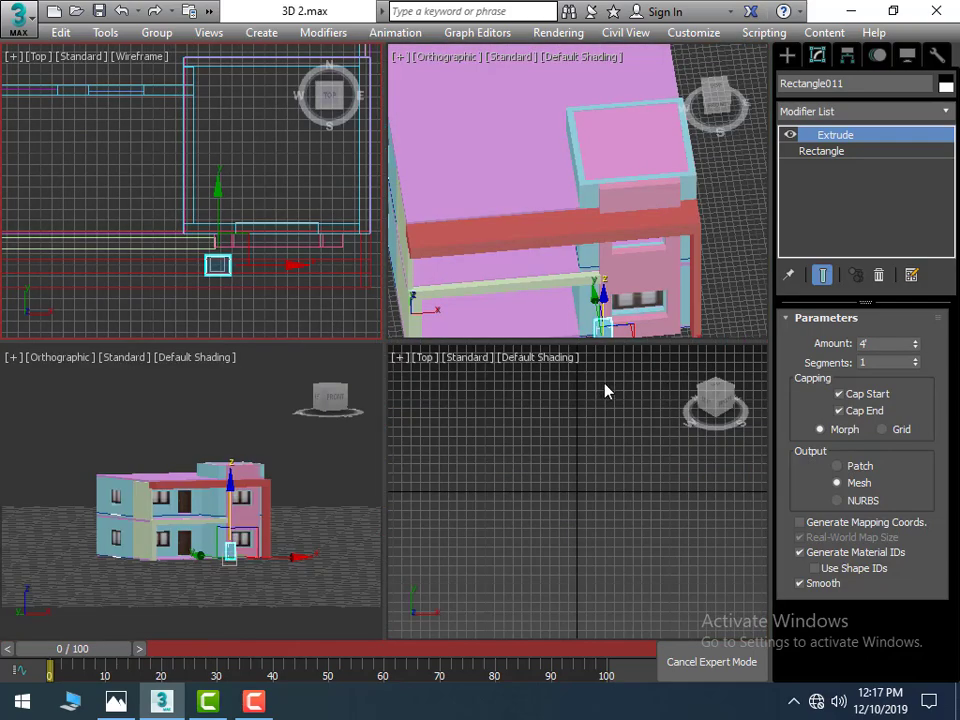
Step: In the maximized 3D view, lift Rectangle011 up onto the red roof beam
right_click(707, 298)
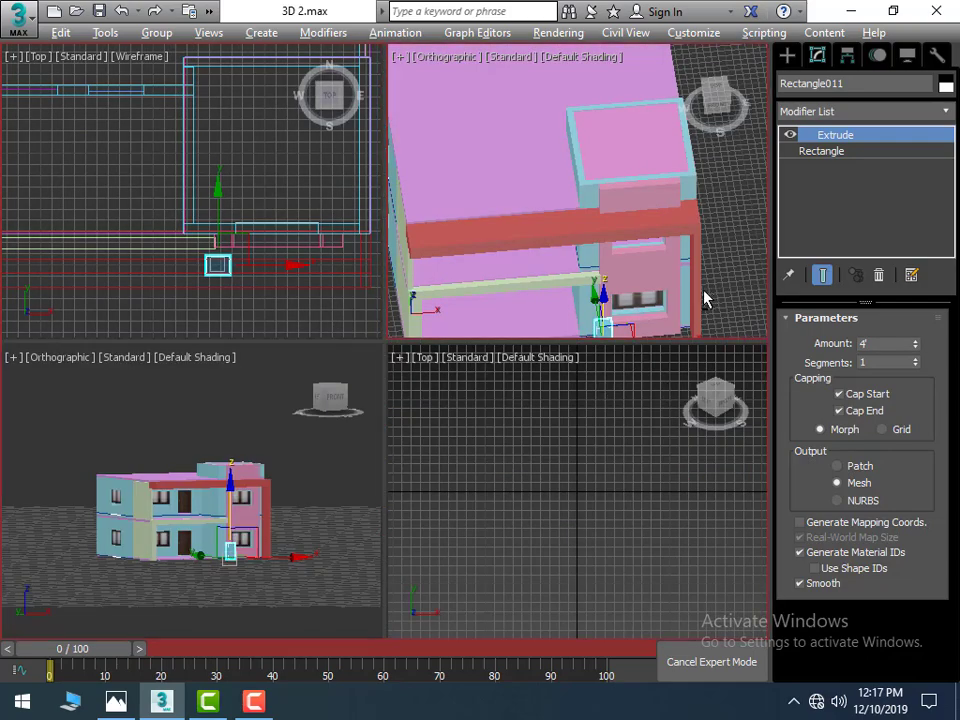
key(alt+w)
scroll(645, 387, down, 1)
scroll(641, 407, down, 2)
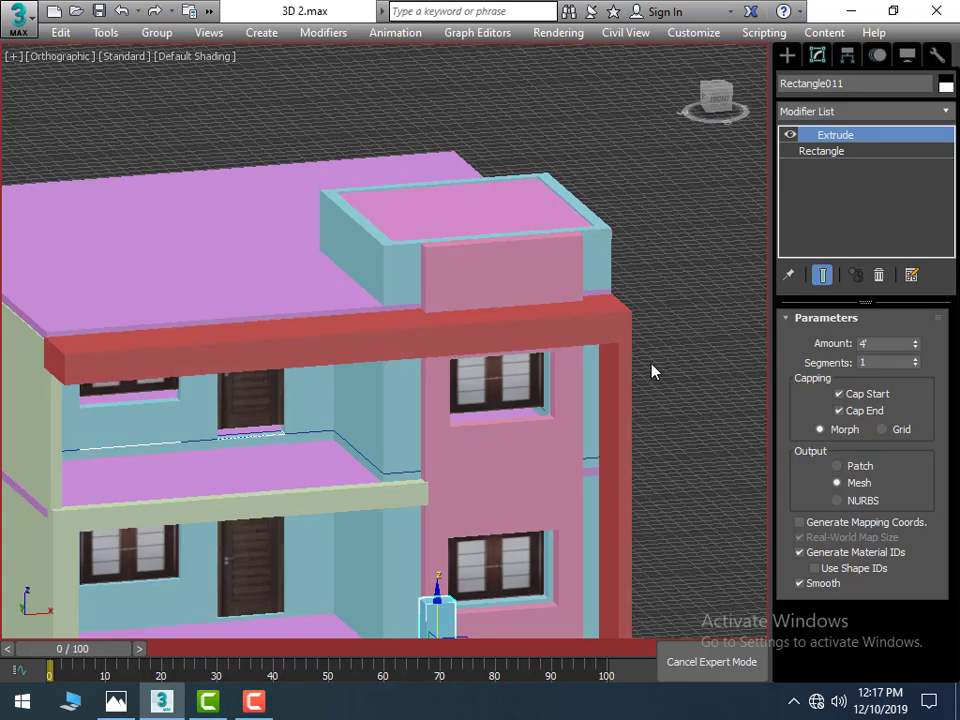
scroll(653, 368, down, 1)
mouse_move(653, 368)
middle_down()
mouse_move(566, 355)
mouse_move(500, 365)
middle_up()
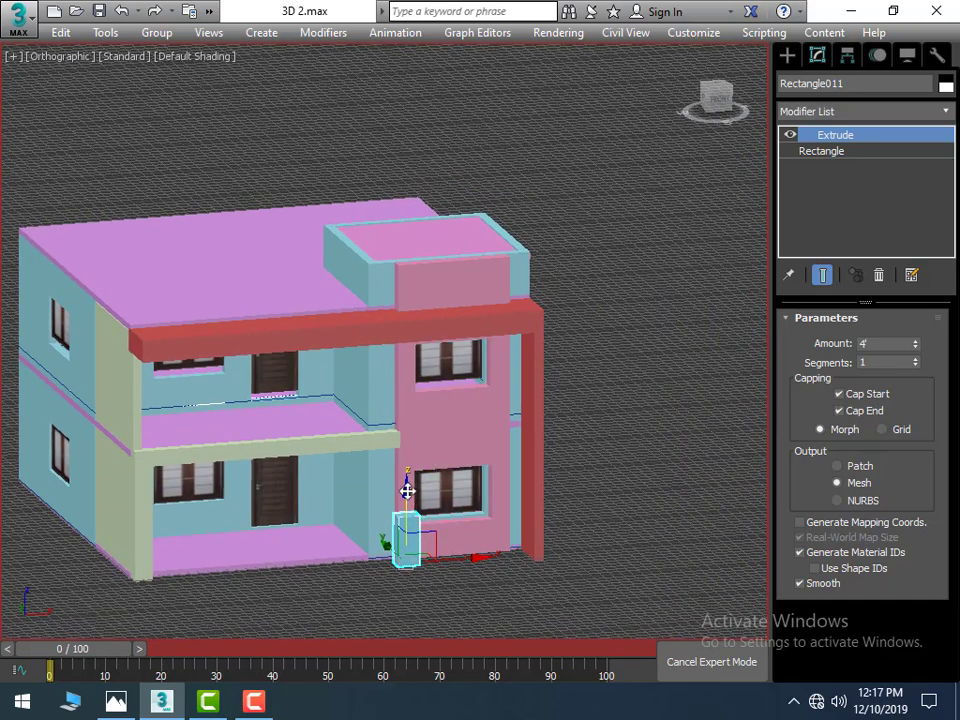
drag(407, 490, 400, 250)
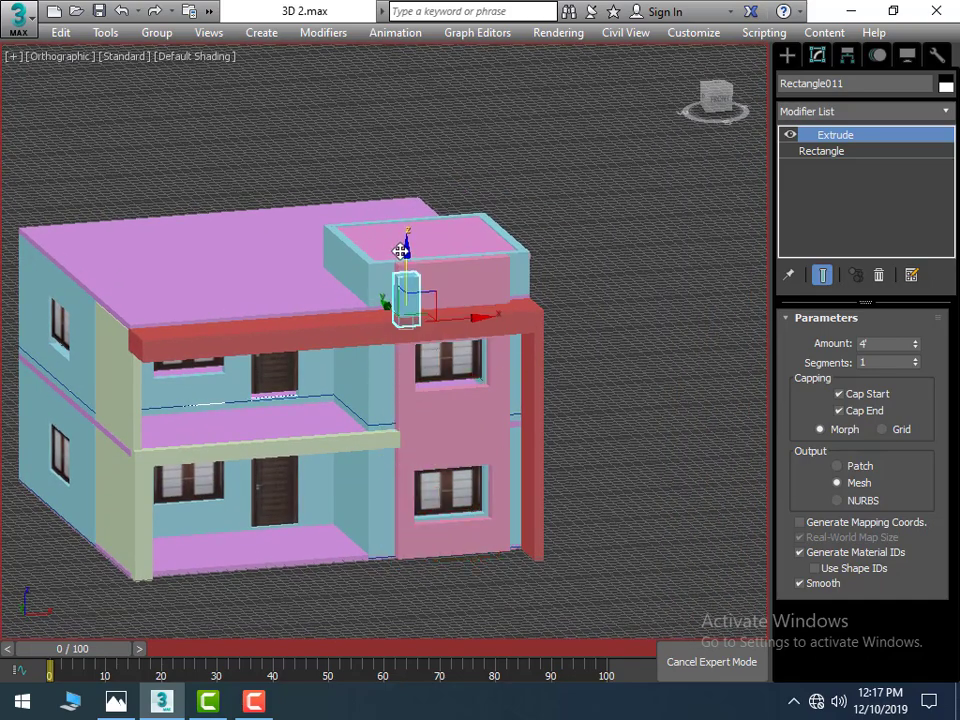
Step: Change the column's Extrude amount to 10'
middle_drag(546, 257, 611, 333)
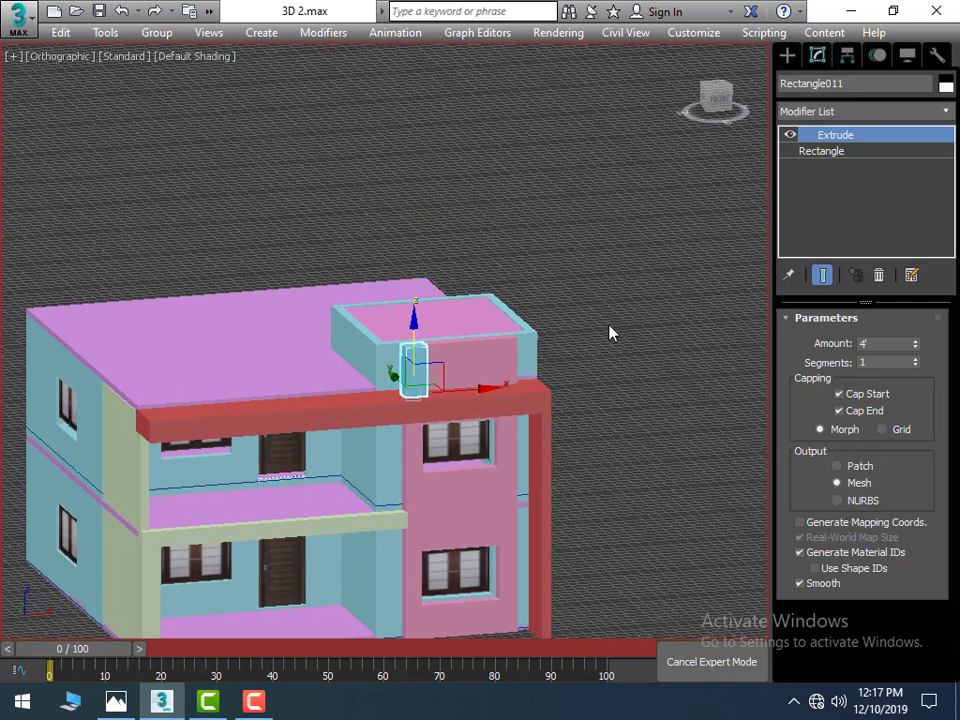
scroll(621, 330, up, 2)
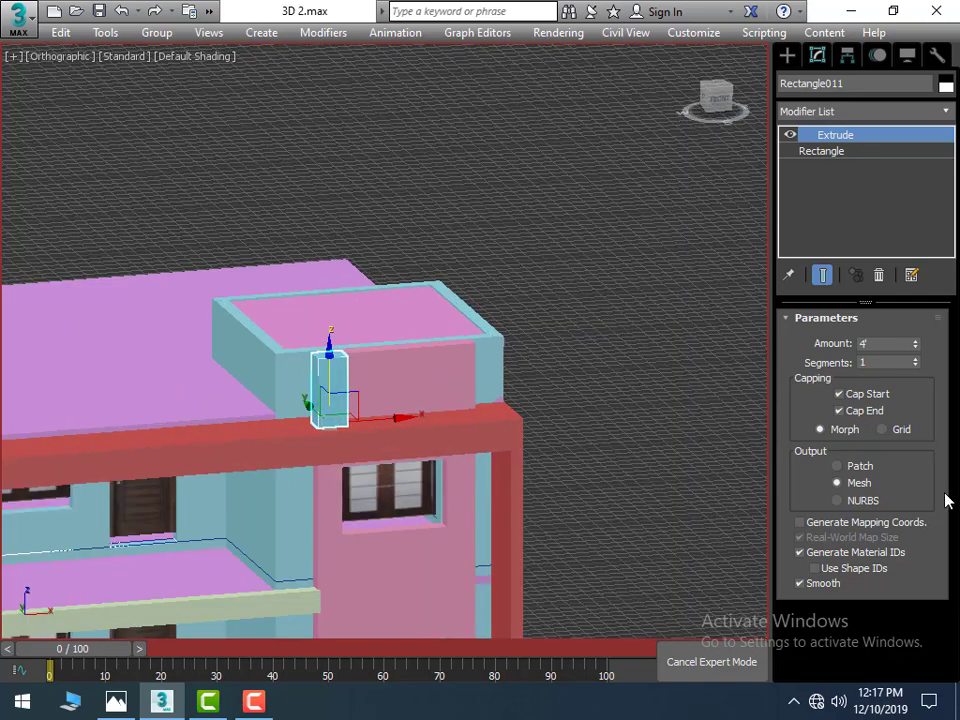
click(862, 346)
text(10)
key(Return)
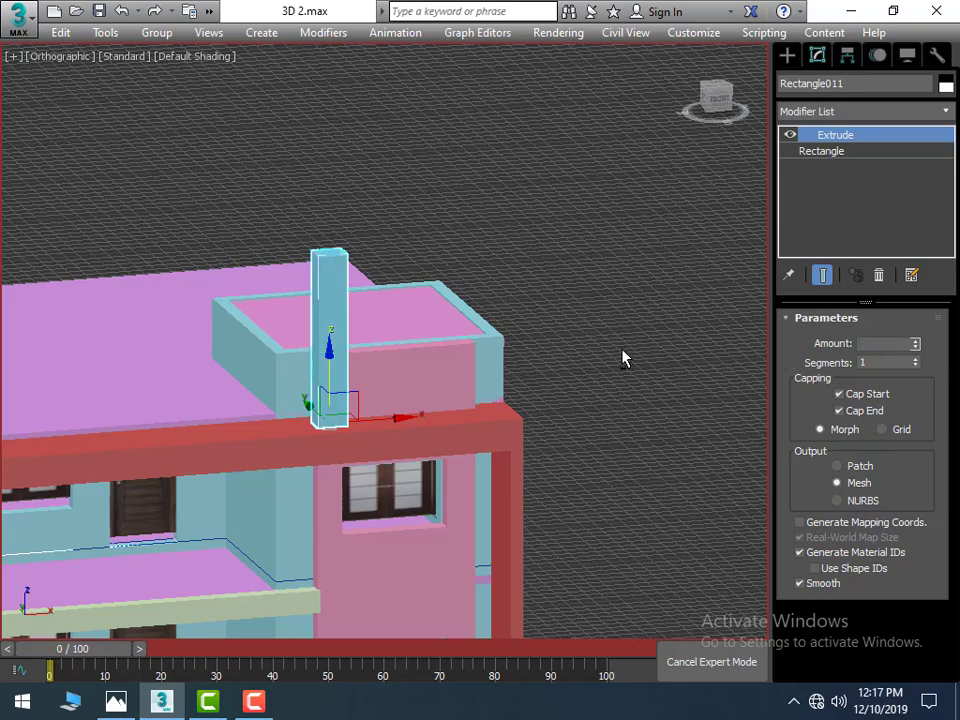
Step: Shift-drag a Copy of the column to the right, creating pillar Rectangle012
alt+middle_drag(623, 358, 549, 360)
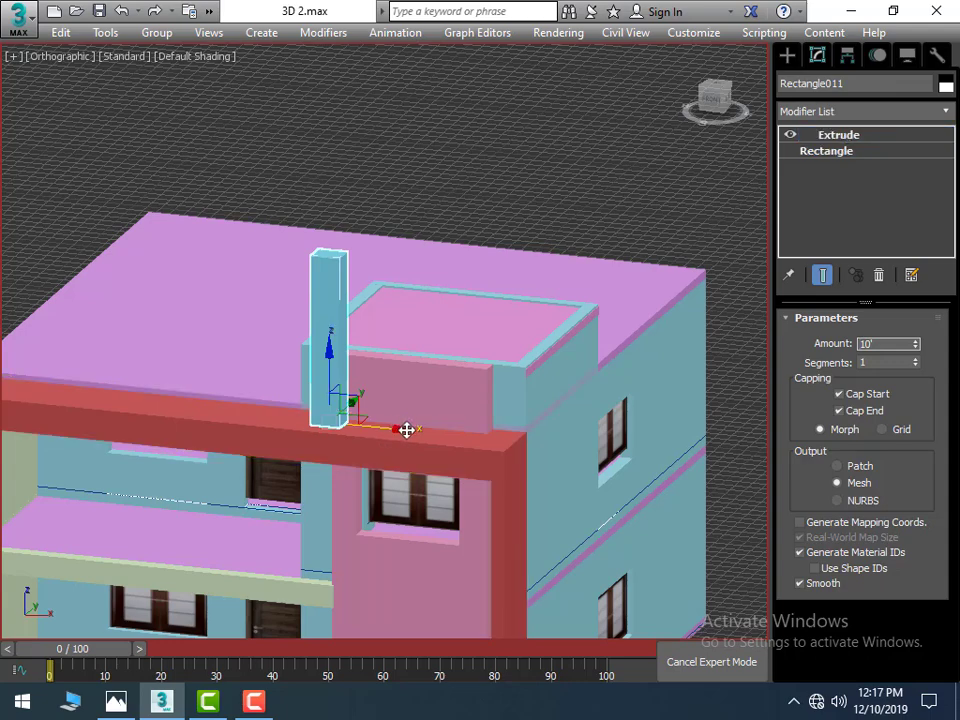
shift+drag(405, 431, 522, 451)
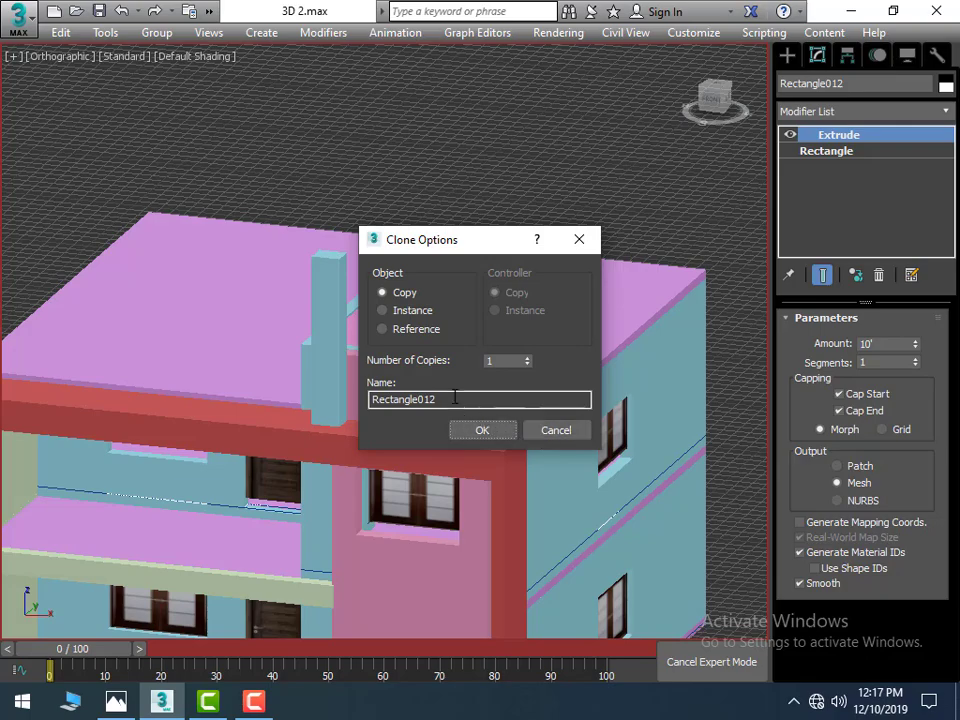
click(484, 429)
click(690, 243)
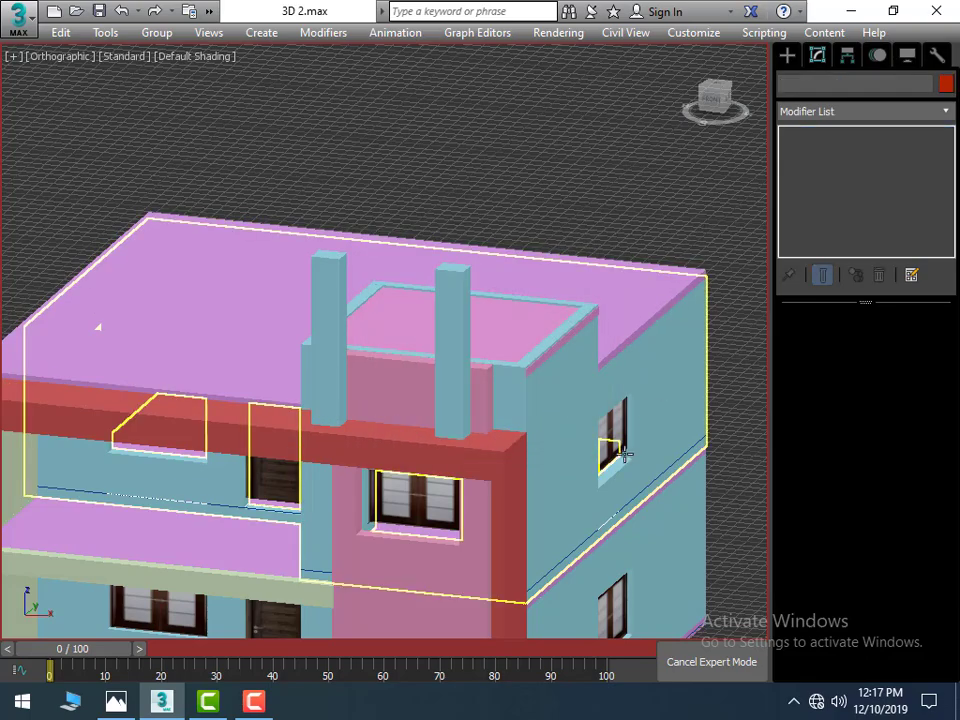
mouse_move(612, 452)
alt+middle_down()
mouse_move(600, 459)
mouse_move(553, 440)
mouse_move(542, 418)
alt+middle_up()
scroll(514, 446, down, 3)
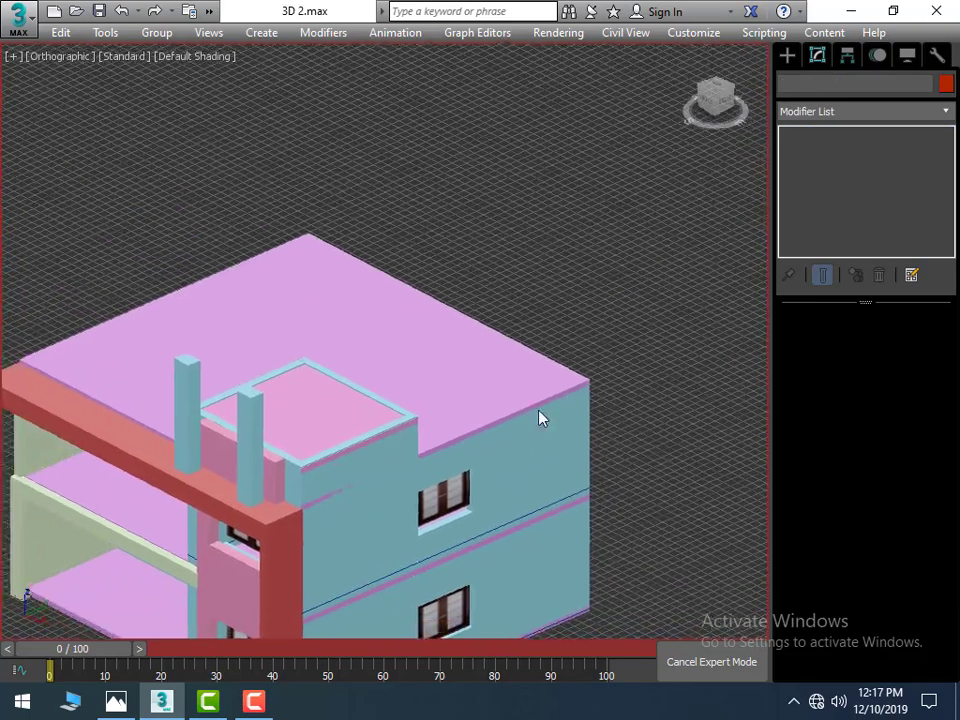
scroll(236, 399, up, 3)
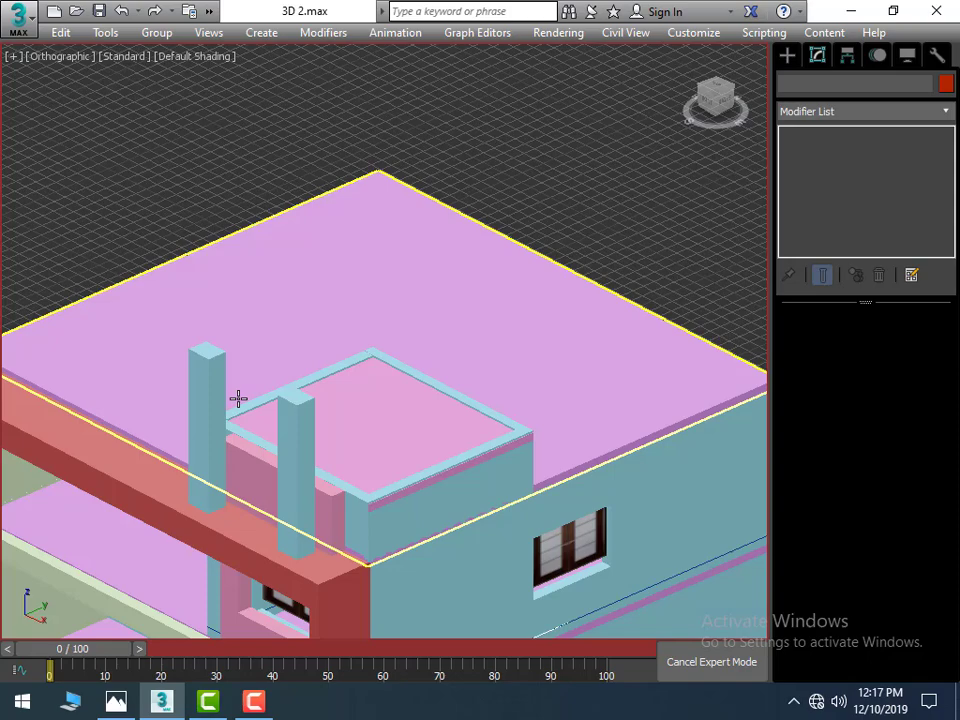
click(118, 703)
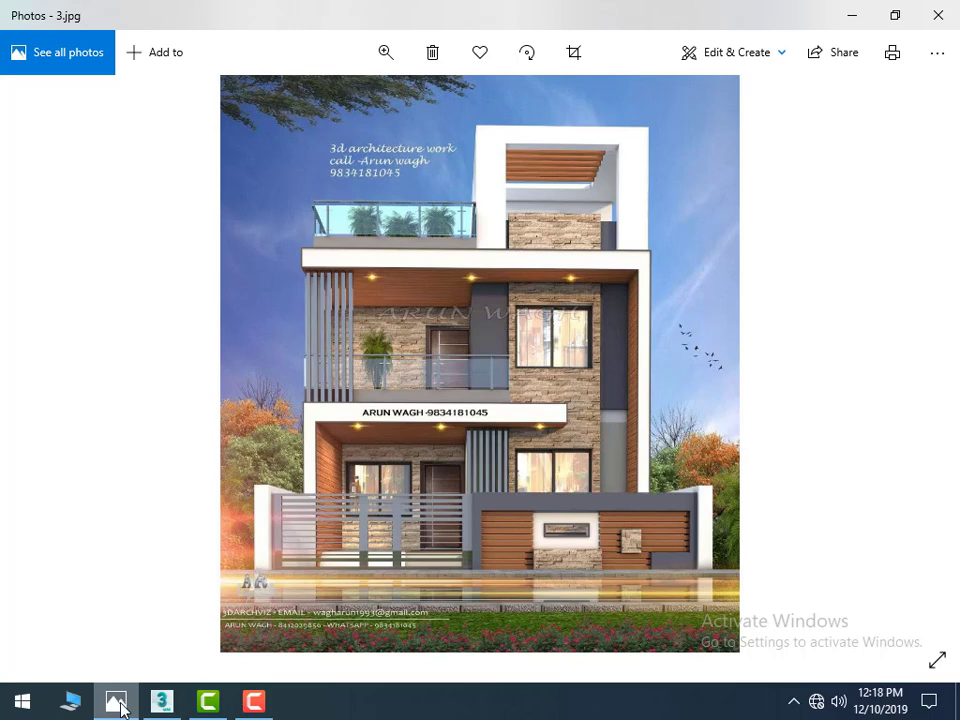
click(162, 701)
scroll(403, 427, down, 3)
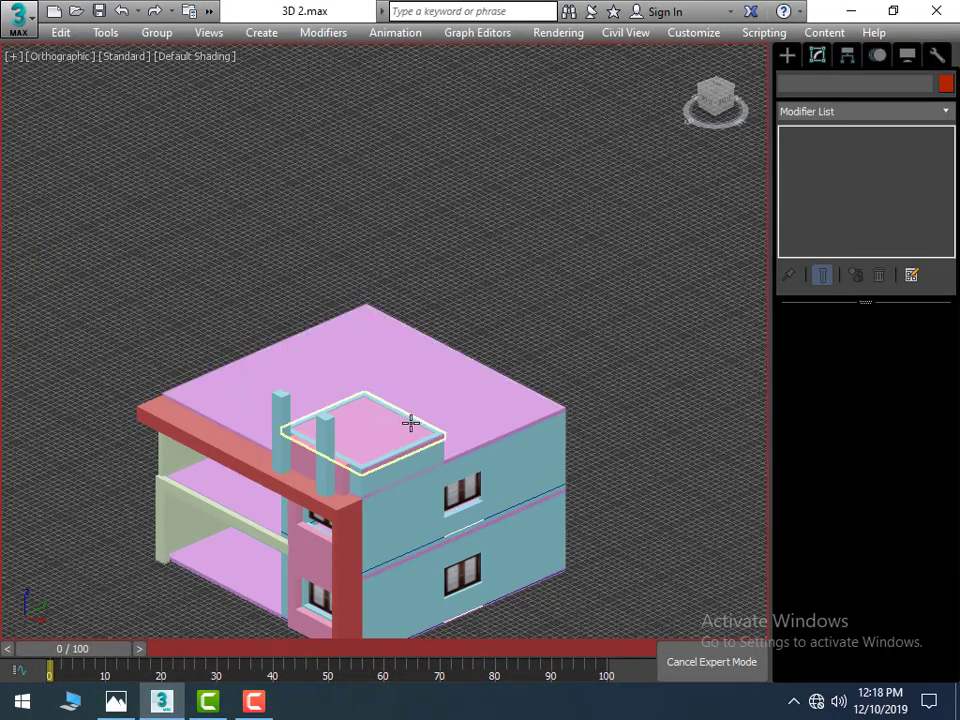
key(alt+w)
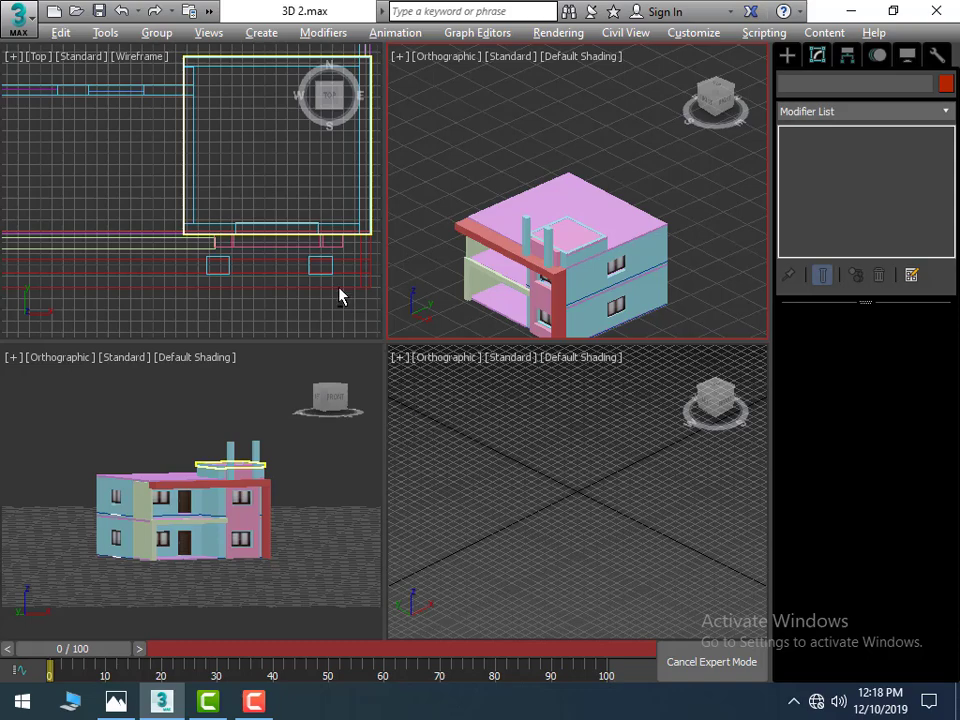
Step: Draw a rectangle over the rear roof area in a maximized Top view
click(339, 296)
key(alt+w)
scroll(415, 278, down, 2)
mouse_move(415, 278)
middle_down()
mouse_move(409, 323)
mouse_move(424, 326)
mouse_move(420, 394)
middle_up()
click(789, 57)
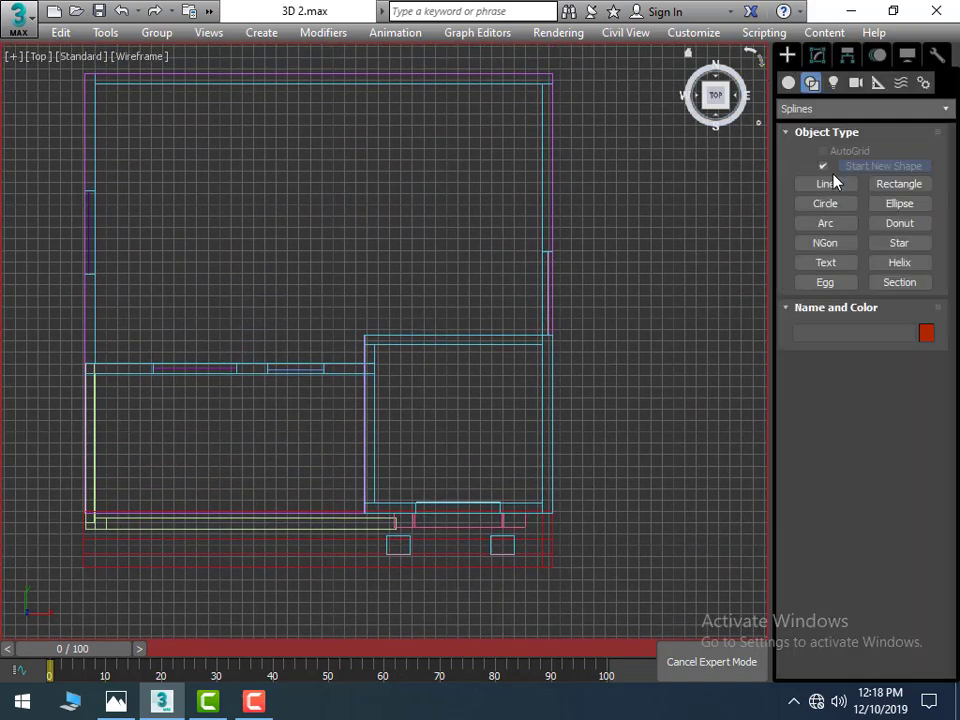
click(885, 184)
drag(365, 334, 537, 246)
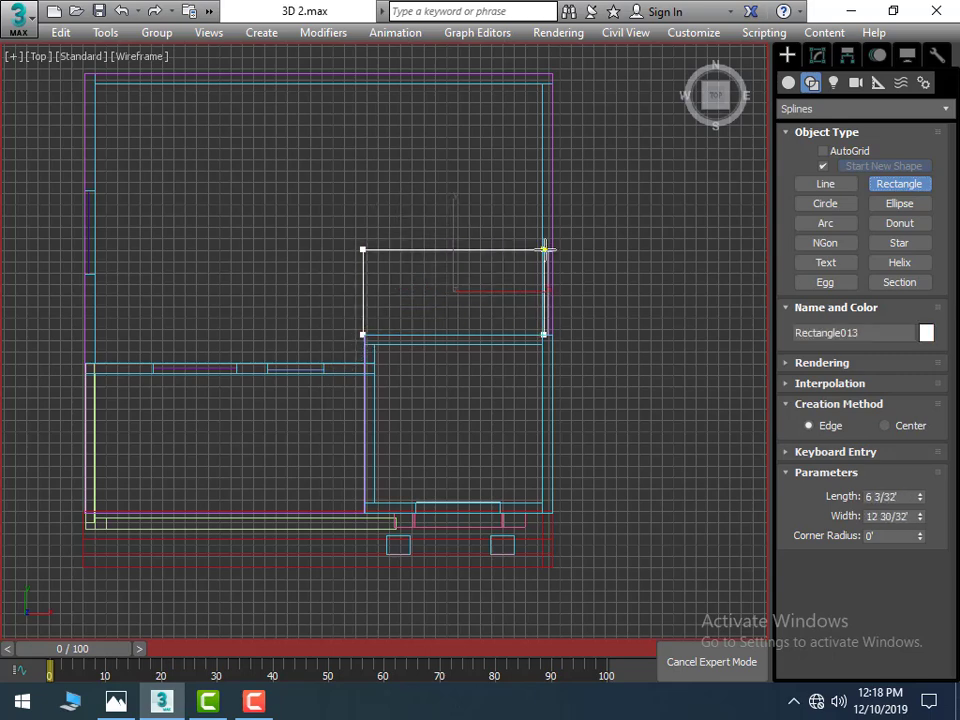
drag(537, 246, 542, 251)
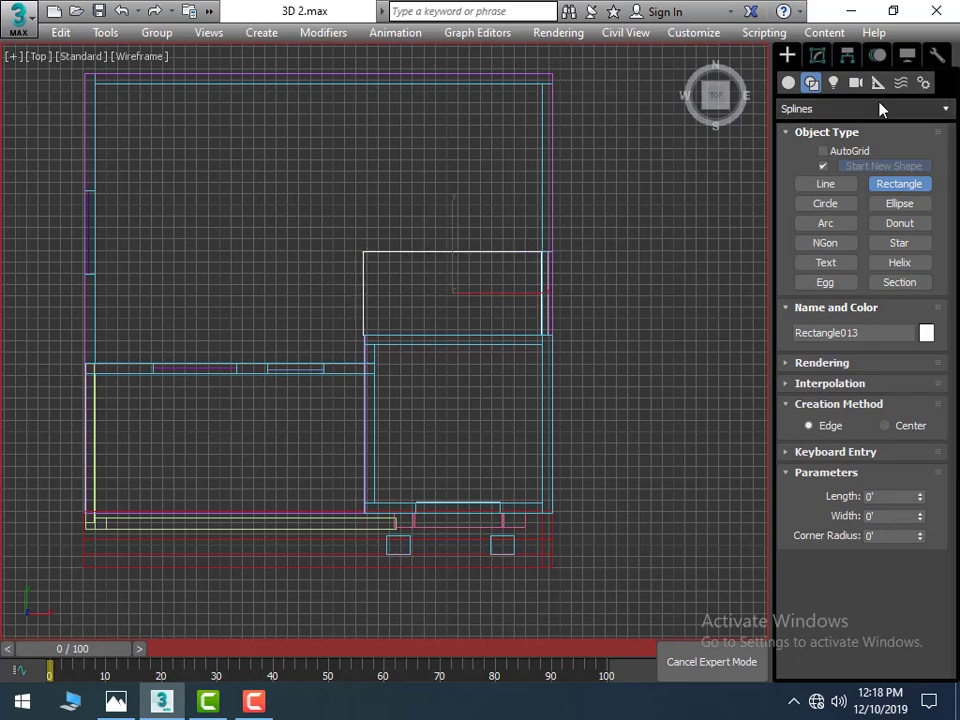
Step: Give the new rectangle an Extrude modifier to form a 10' tall block
click(817, 55)
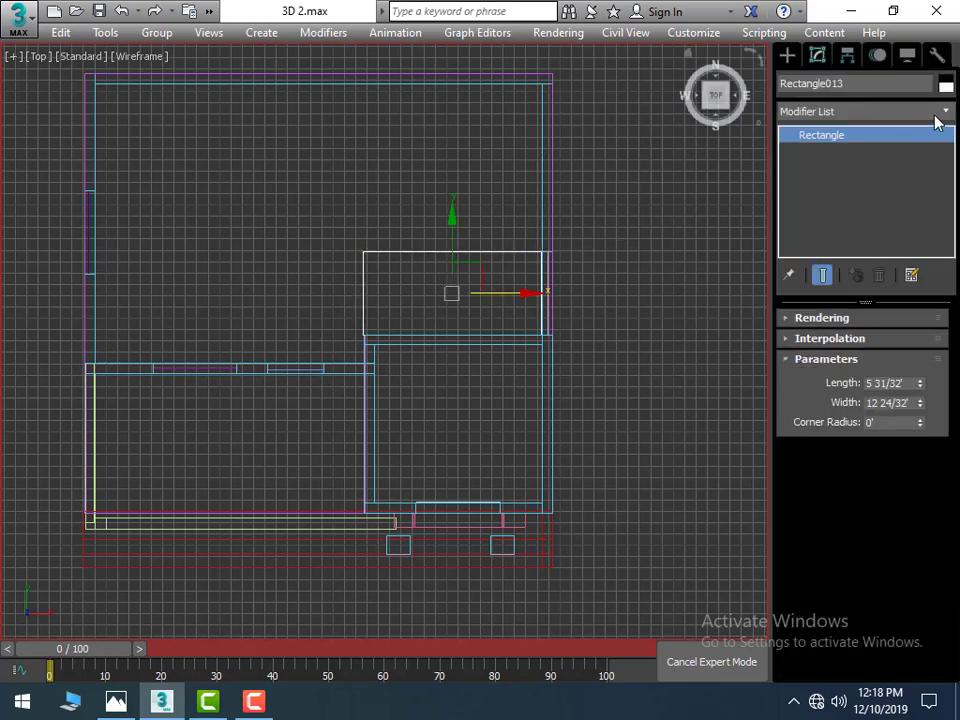
click(936, 113)
text(ext)
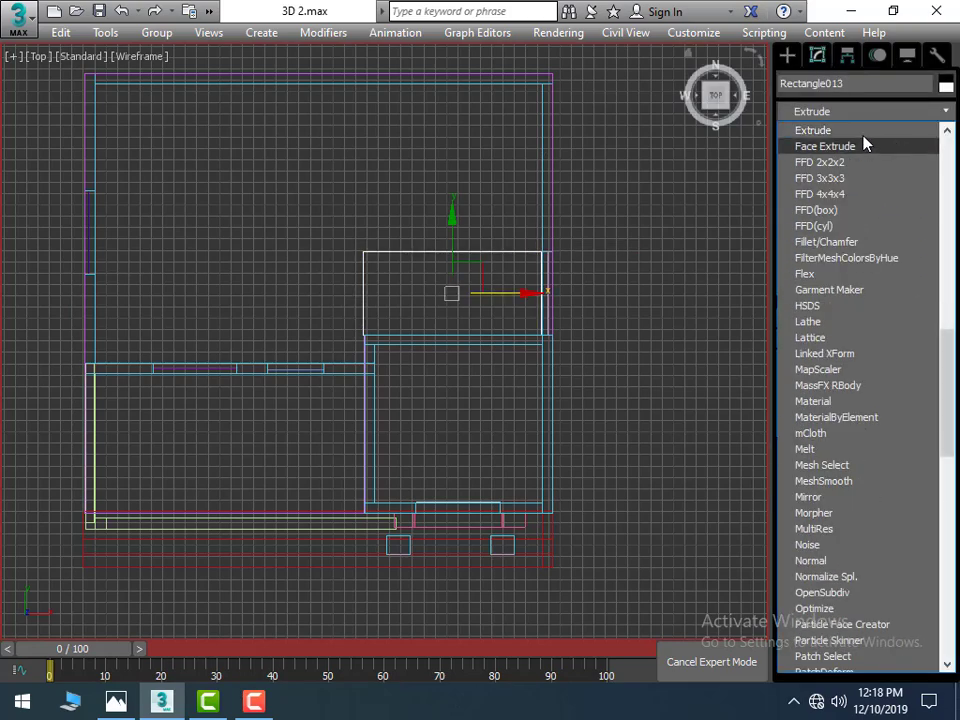
click(862, 133)
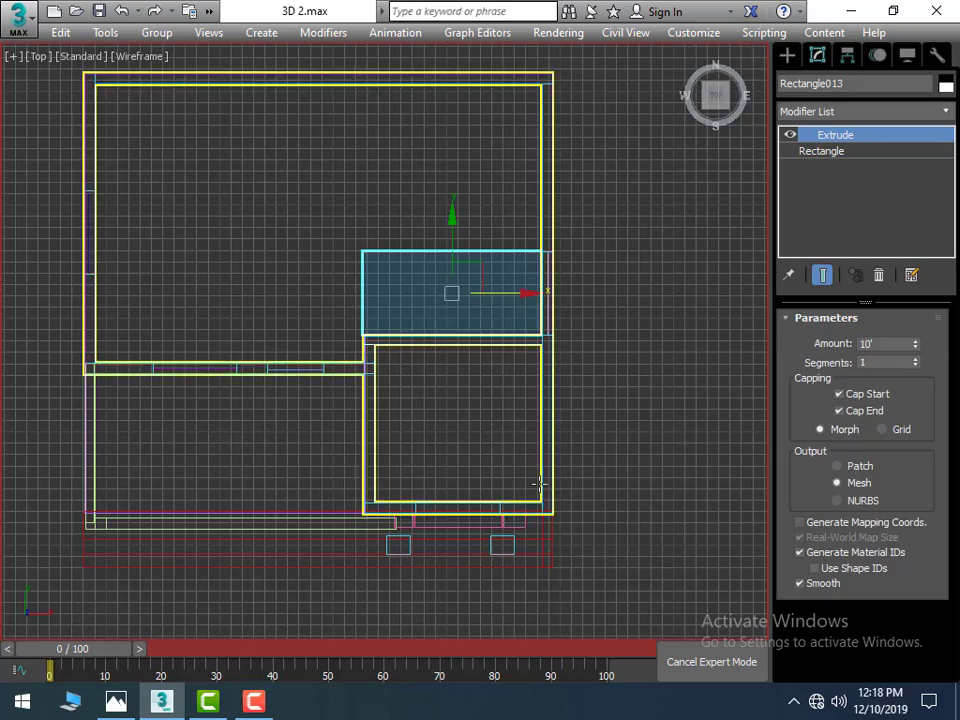
Step: Lift the blue block up onto the main roof beside the two pillars
key(alt+w)
key(alt+w)
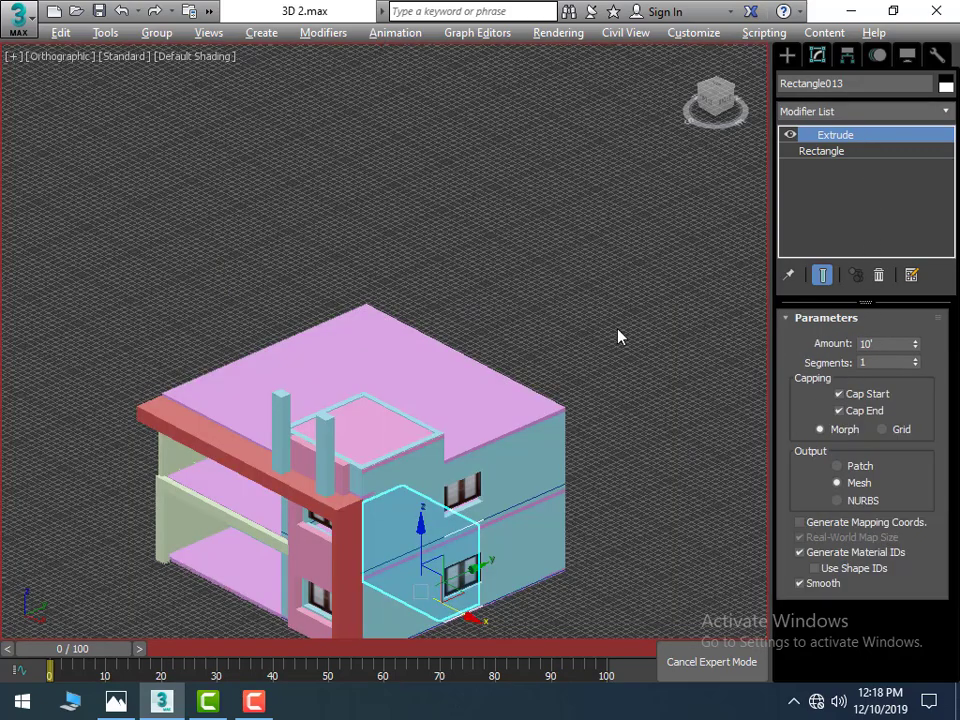
mouse_move(422, 526)
mouse_down()
mouse_move(427, 360)
mouse_move(437, 362)
mouse_up()
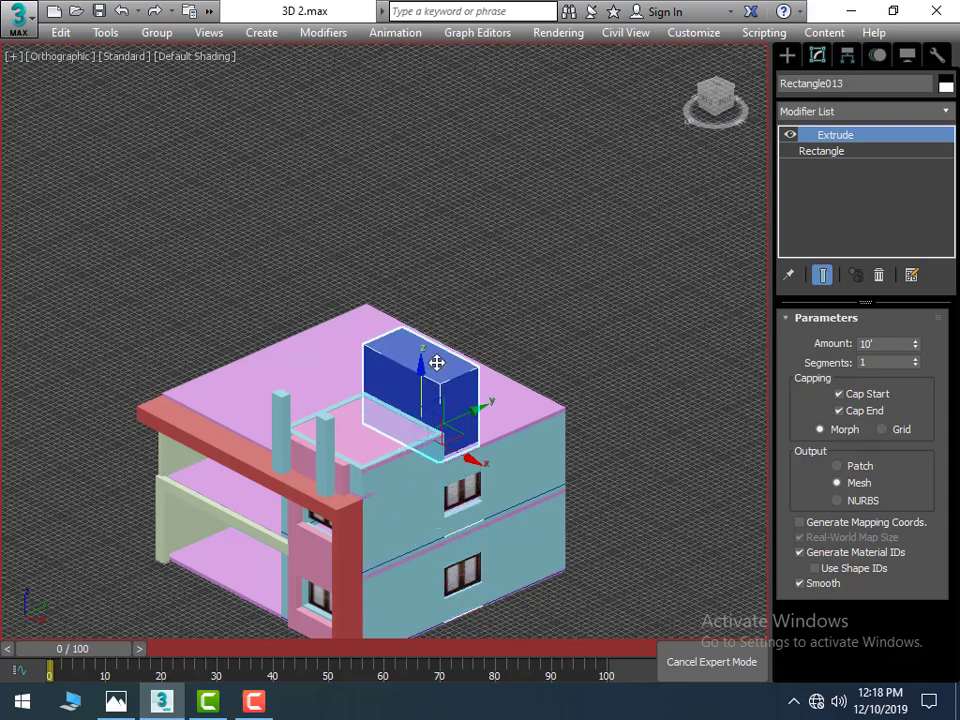
scroll(448, 443, up, 2)
scroll(489, 437, up, 2)
scroll(477, 418, up, 1)
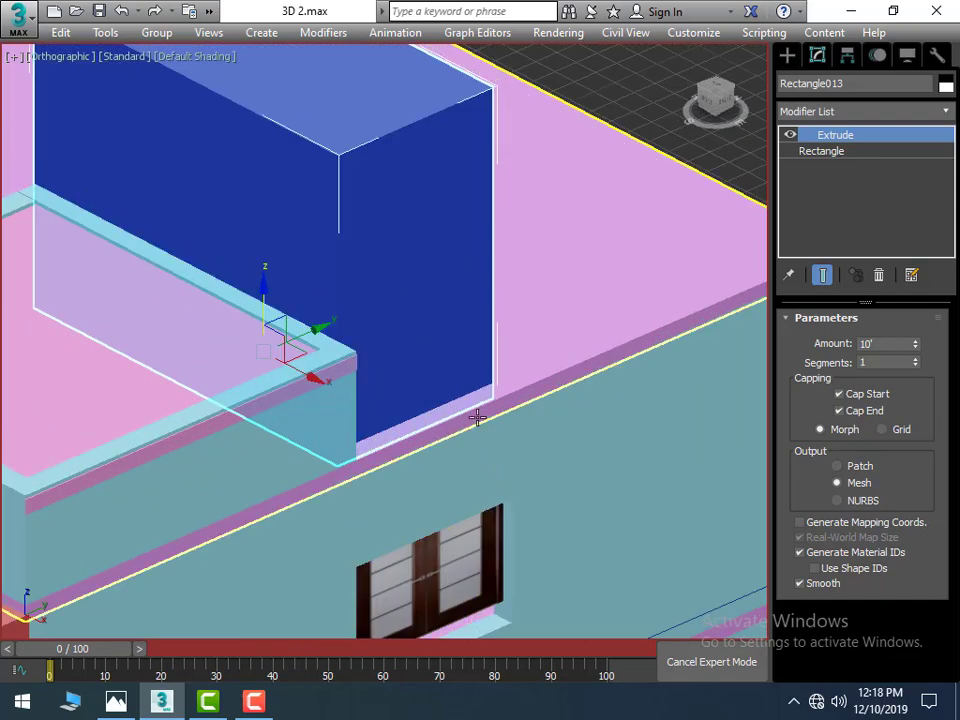
scroll(393, 377, down, 3)
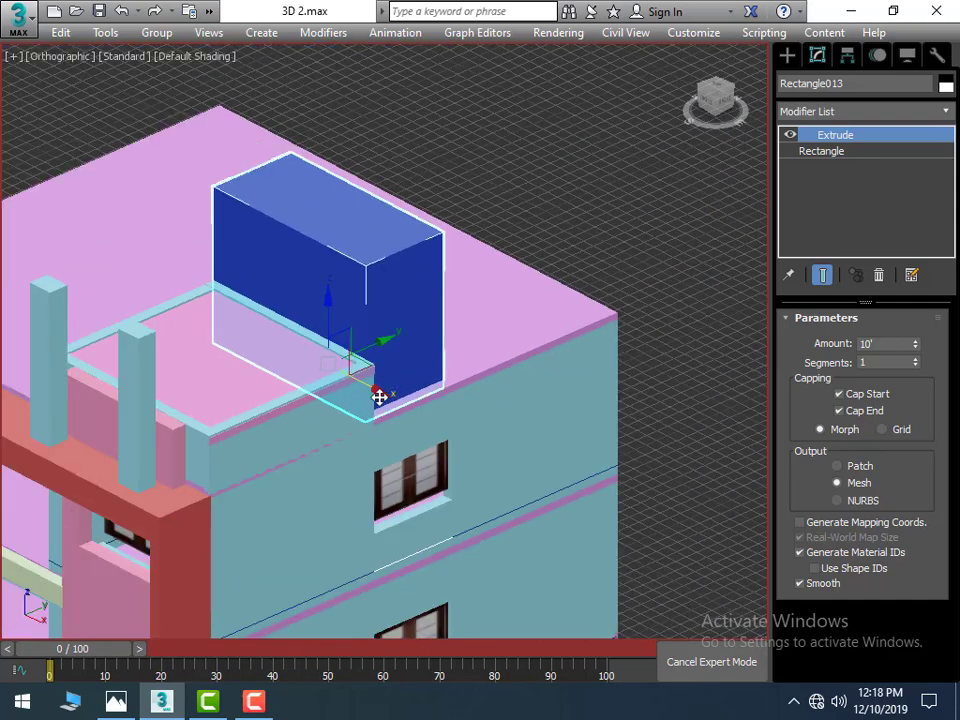
mouse_move(379, 391)
mouse_down()
mouse_move(387, 392)
mouse_move(385, 367)
mouse_up()
click(658, 249)
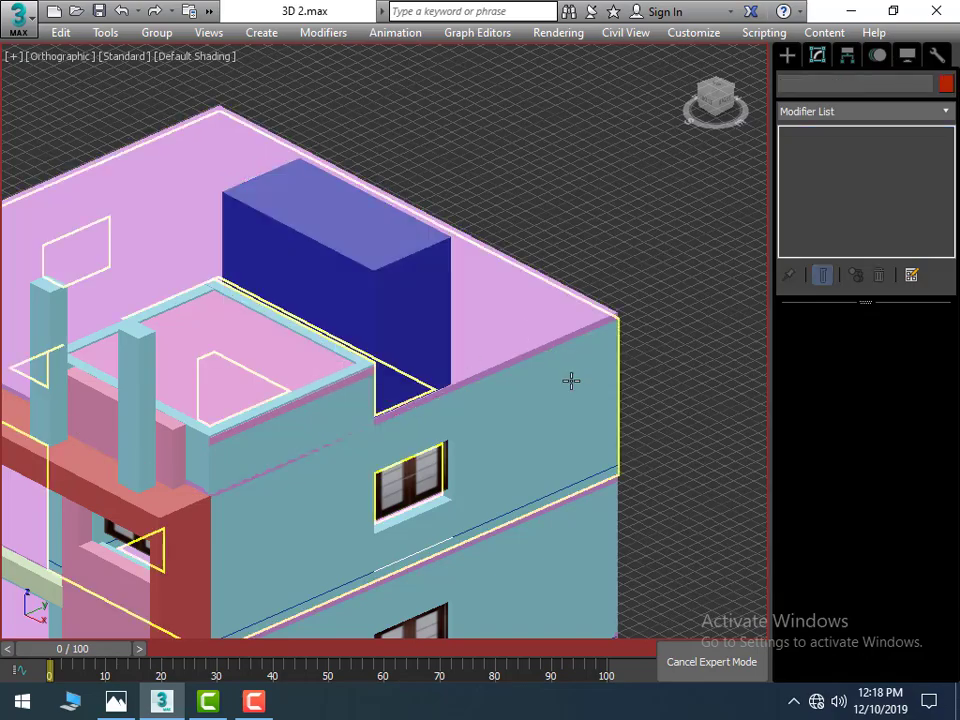
scroll(540, 400, down, 3)
scroll(530, 425, up, 1)
mouse_move(534, 427)
alt+middle_down()
mouse_move(336, 429)
mouse_move(364, 426)
mouse_move(133, 479)
mouse_move(86, 456)
alt+middle_up()
scroll(175, 460, down, 2)
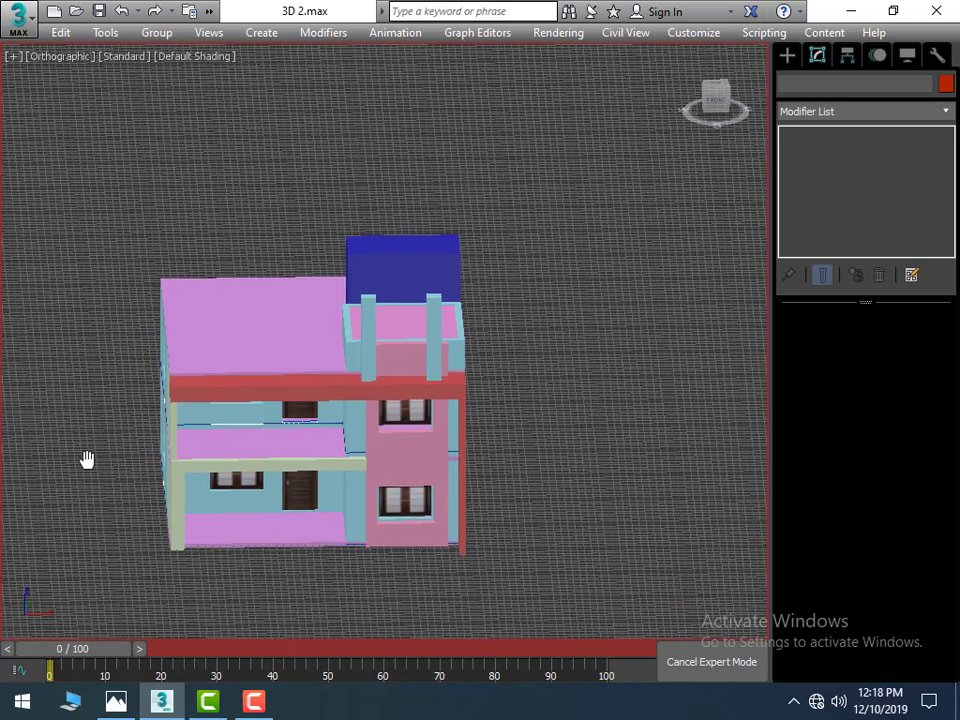
Step: Slide the two rooftop pillars into new positions along the red beam
scroll(459, 394, up, 4)
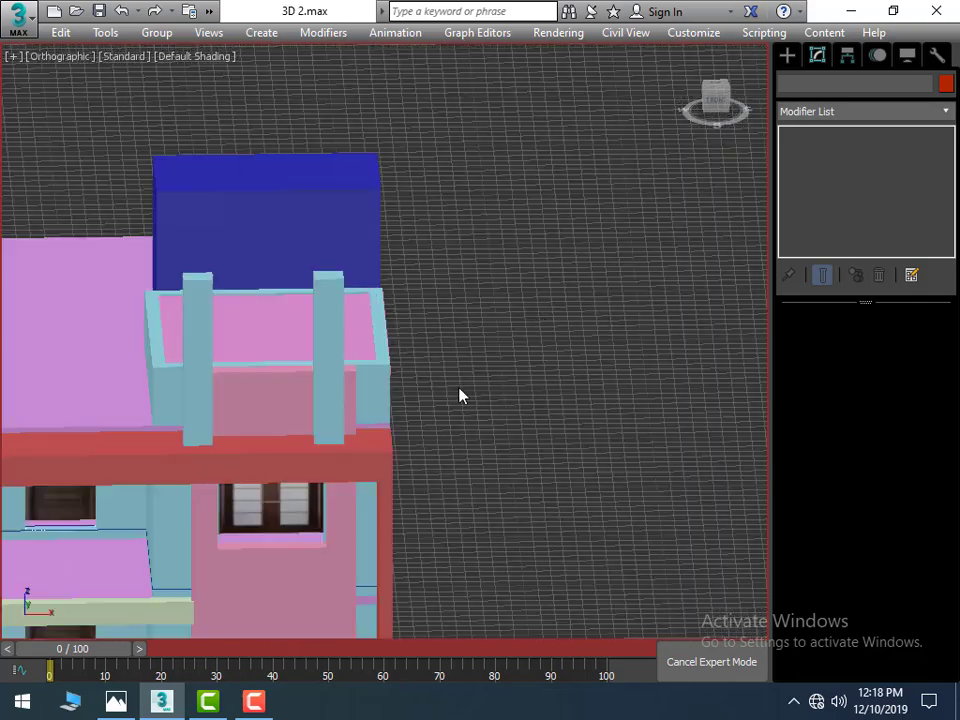
click(330, 399)
drag(431, 434, 437, 435)
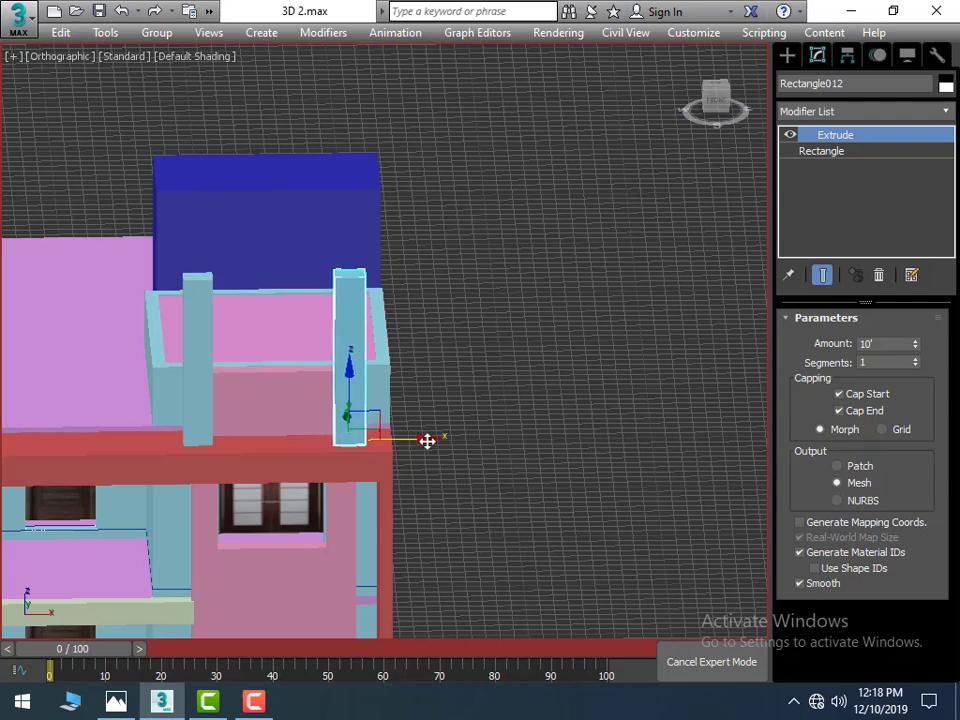
drag(424, 439, 199, 427)
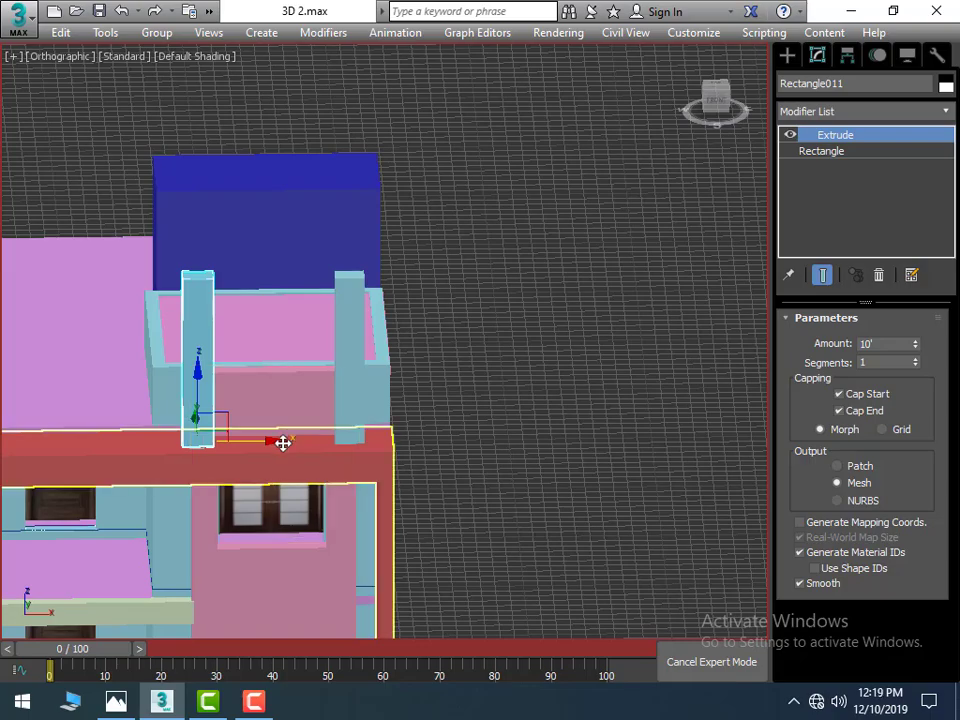
mouse_move(276, 441)
mouse_down()
mouse_move(259, 440)
mouse_move(293, 440)
mouse_up()
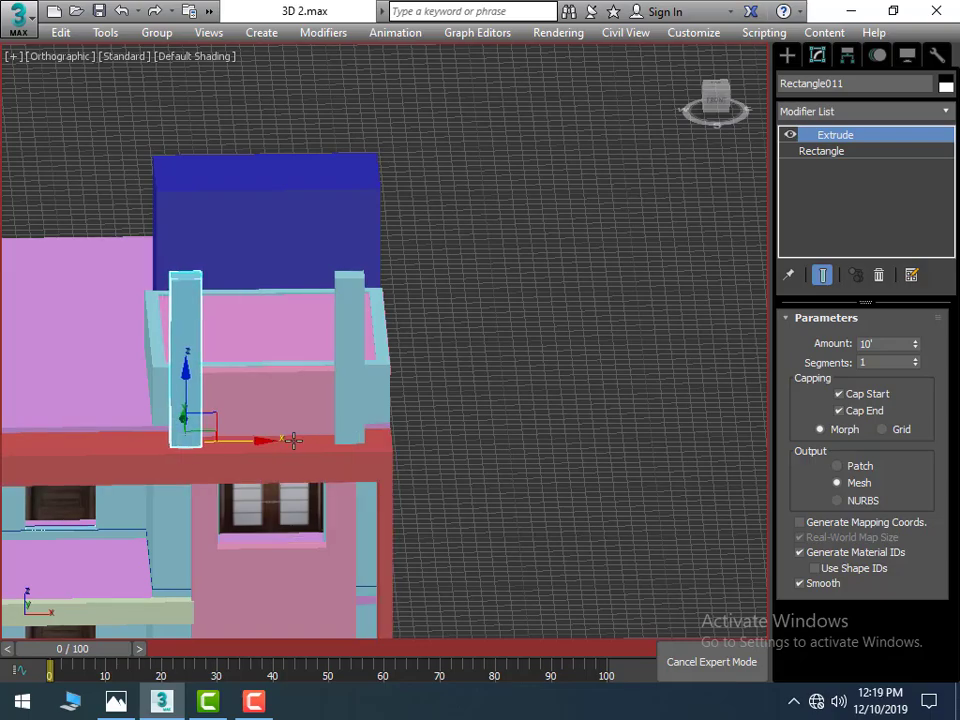
Step: Deselect, orbit and zoom onto the rooftop pillar beside the blue block, and select it
click(435, 428)
alt+middle_drag(469, 435, 432, 420)
scroll(447, 435, down, 3)
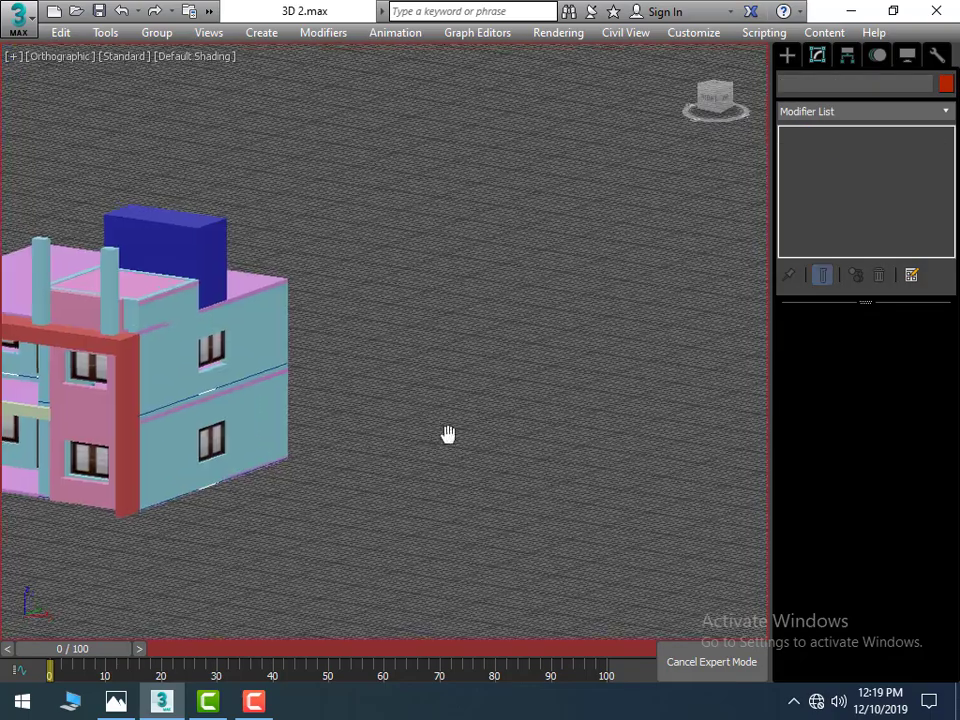
scroll(316, 368, up, 1)
scroll(316, 368, up, 2)
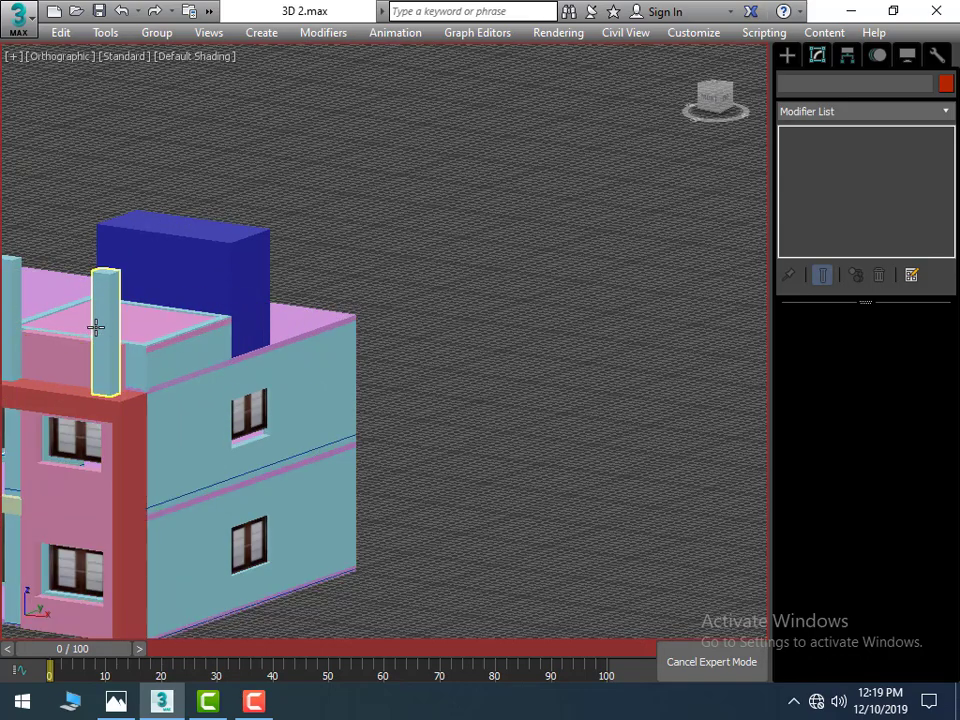
right_click(96, 327)
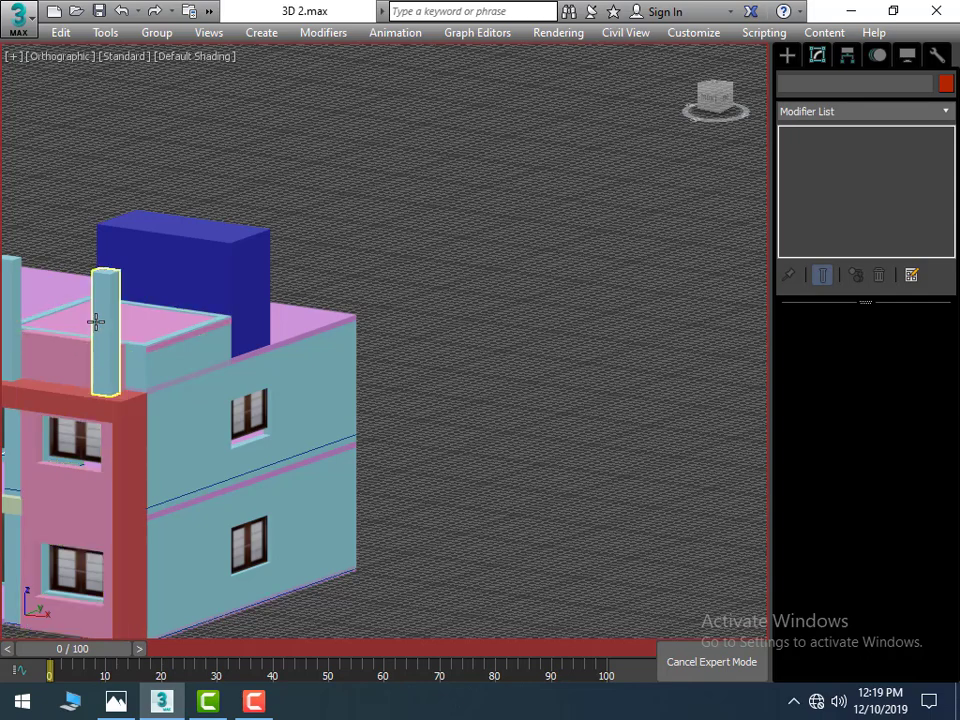
click(96, 321)
Step: Convert the rooftop pillar to an Editable Poly in Polygon mode
right_click(96, 319)
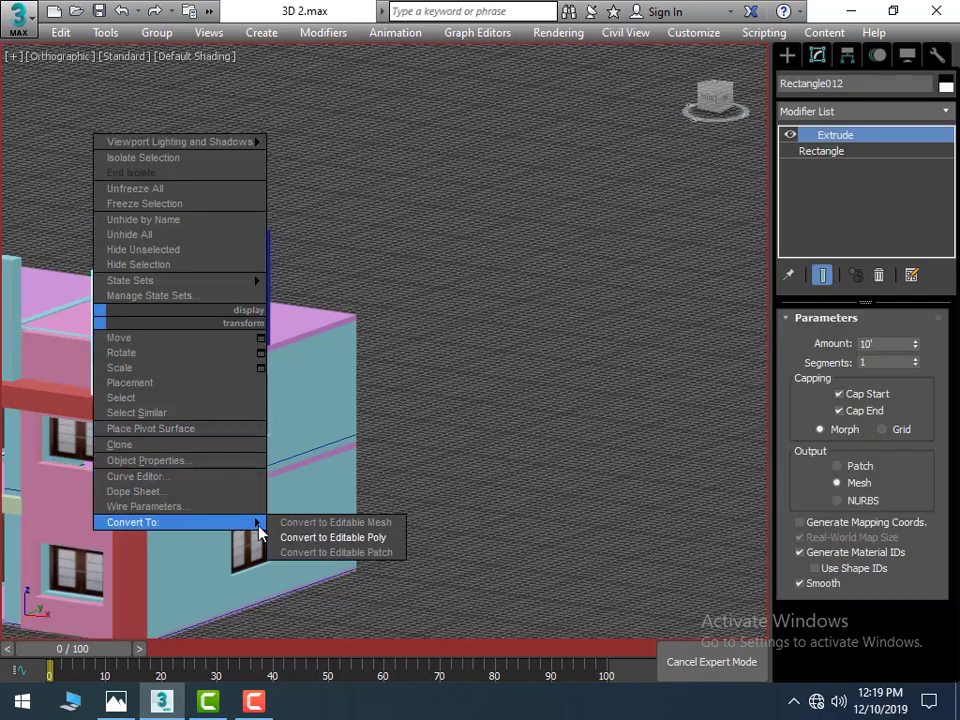
click(288, 537)
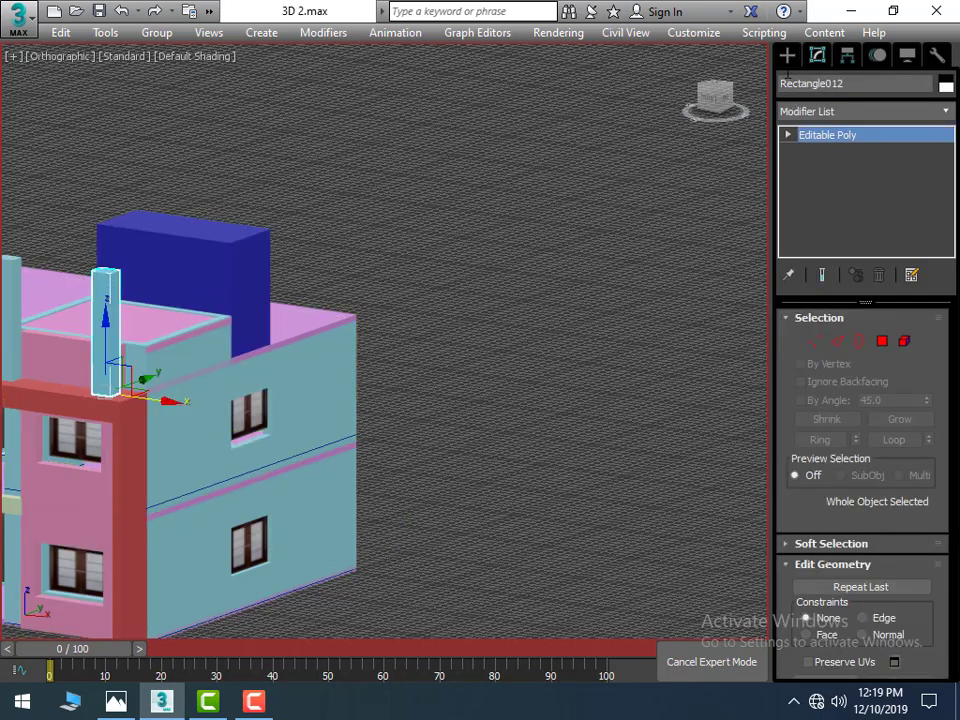
click(882, 341)
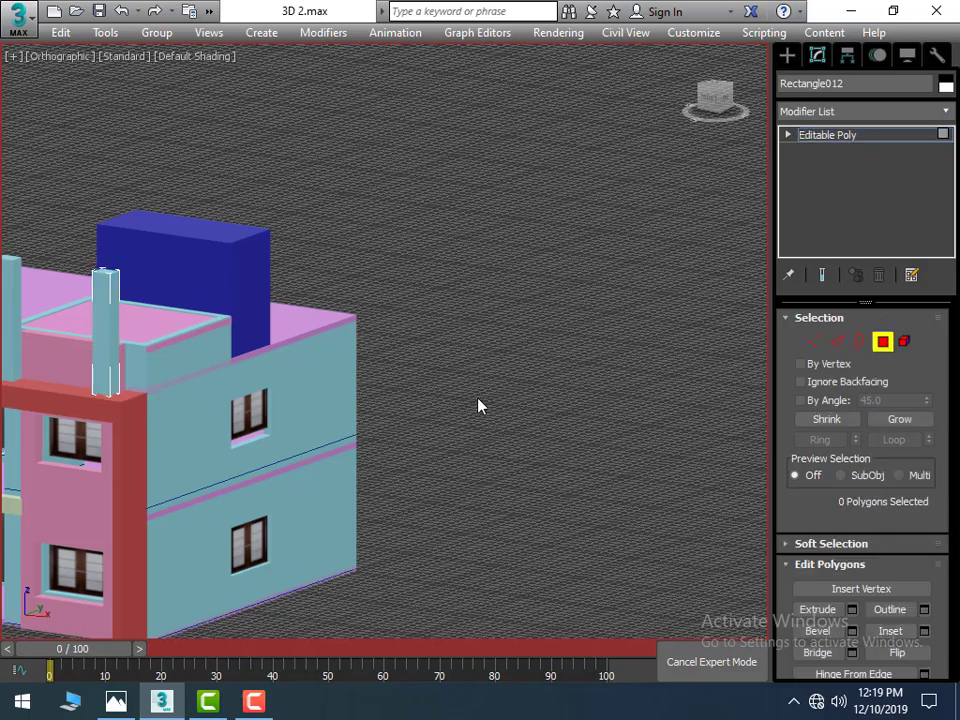
Step: Extrude the pillar's top face upward with a height of 6"
mouse_move(478, 403)
alt+middle_down()
mouse_move(242, 448)
mouse_move(163, 334)
mouse_move(311, 444)
alt+middle_up()
scroll(165, 330, up, 3)
click(142, 250)
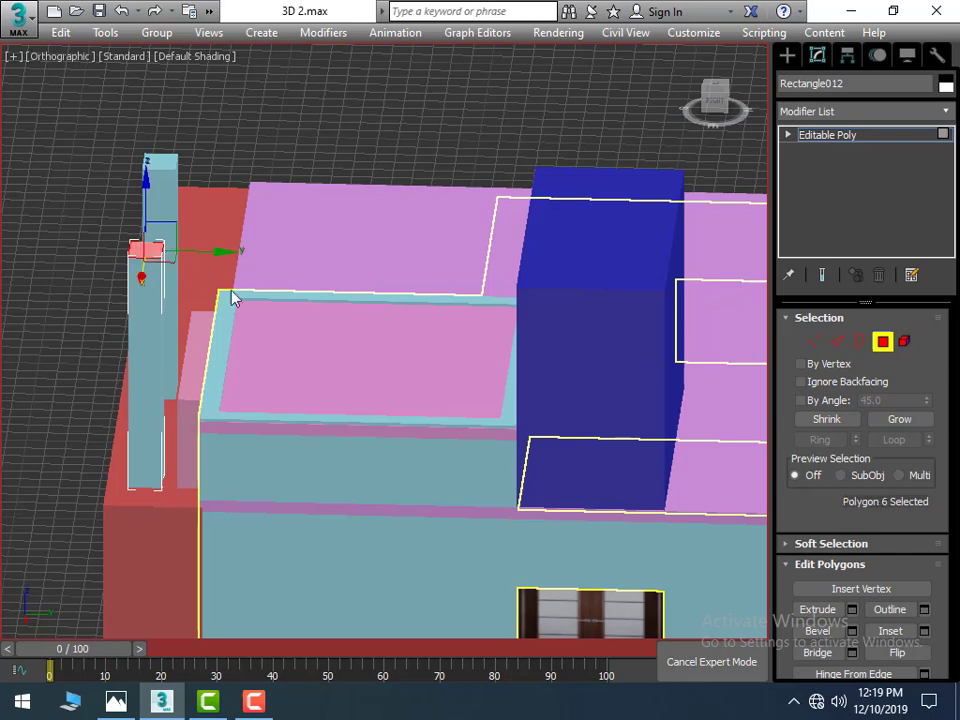
click(852, 610)
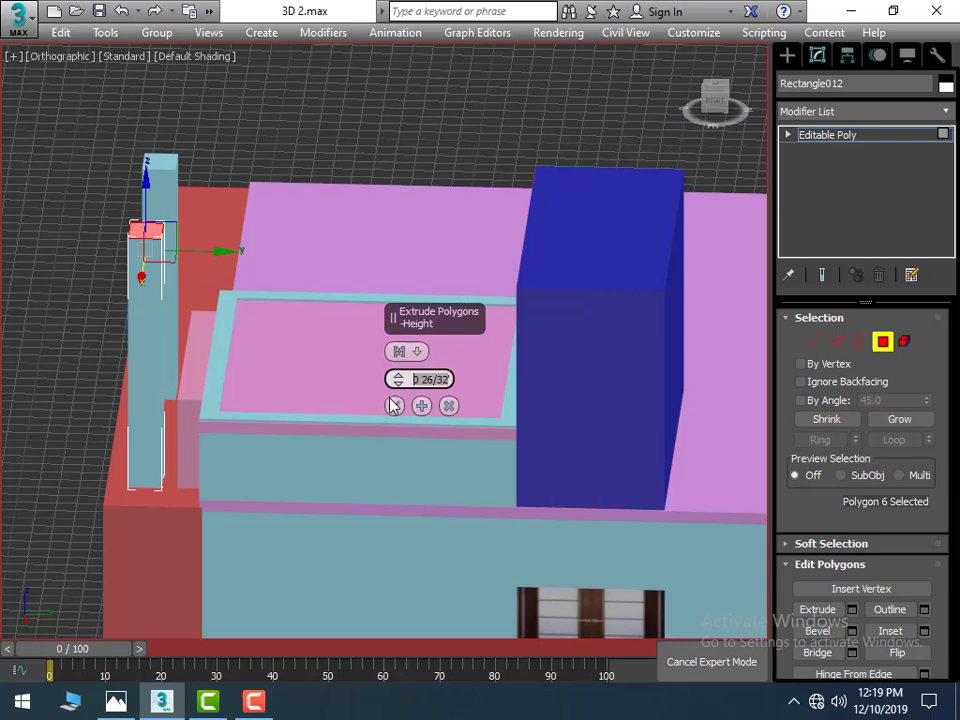
text(6)
key(Return)
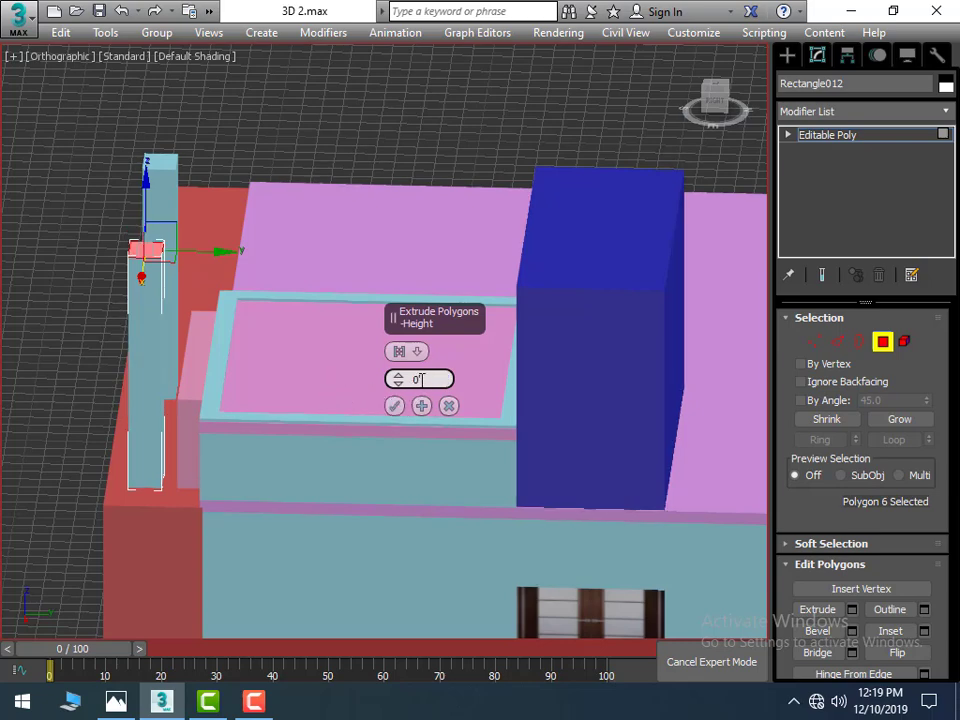
text(6")
key(Return)
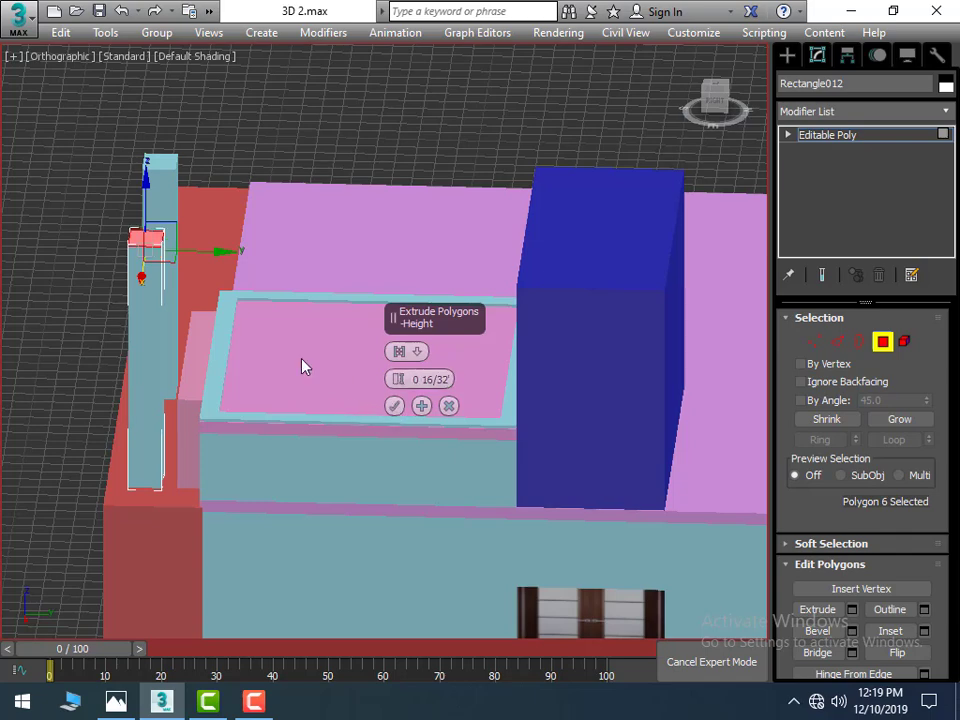
click(394, 405)
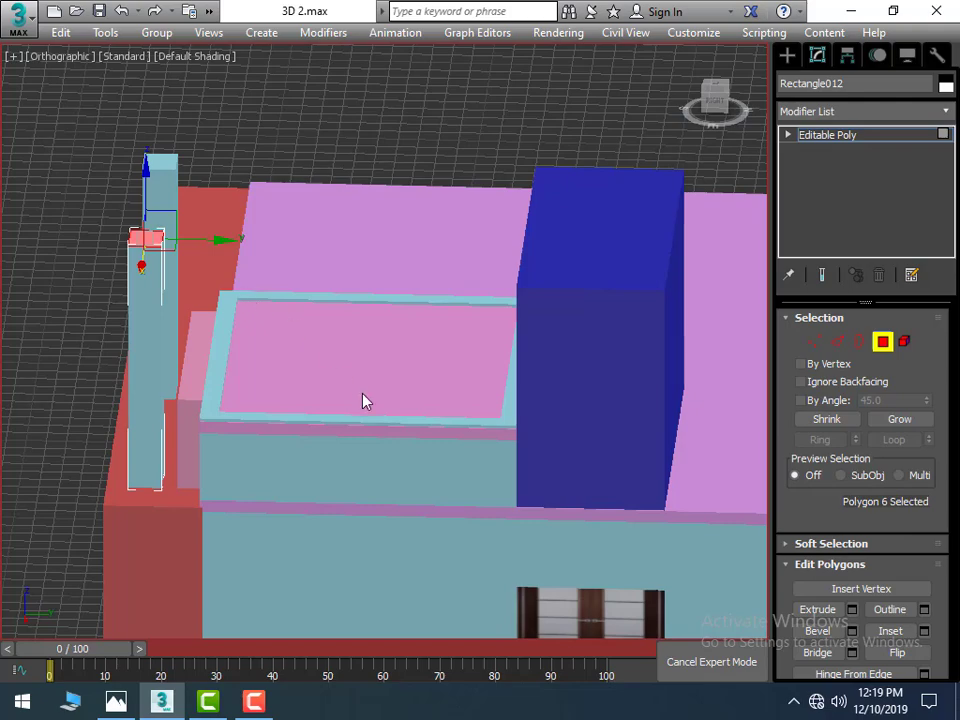
mouse_move(363, 401)
alt+middle_down()
mouse_move(321, 401)
mouse_move(235, 327)
alt+middle_up()
Step: Select the pillar's top face, undoing an accidental move of it
click(166, 263)
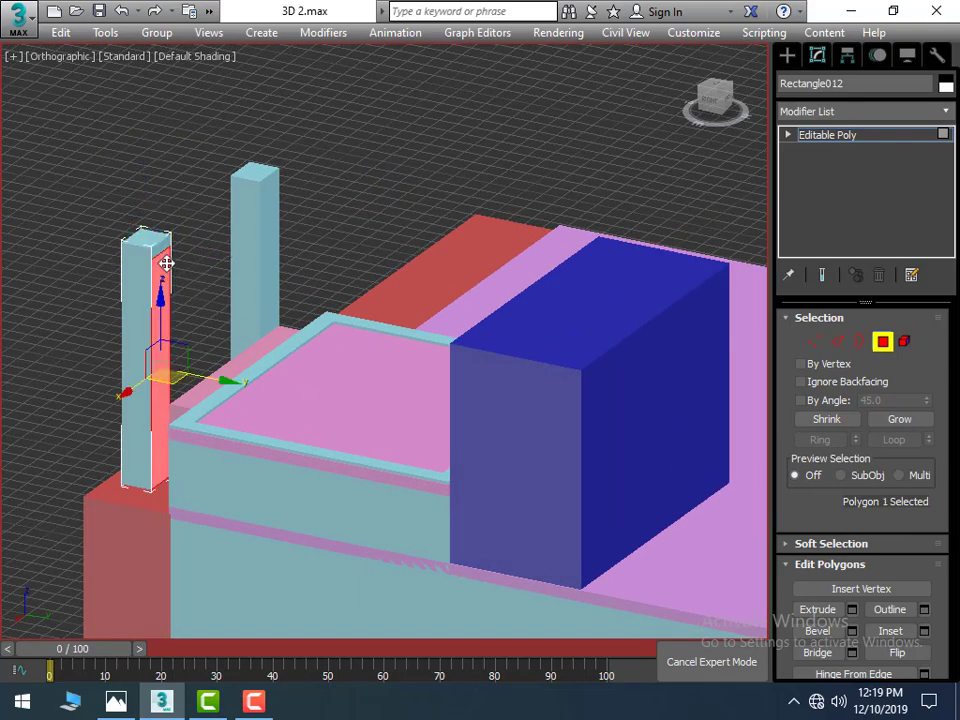
click(158, 242)
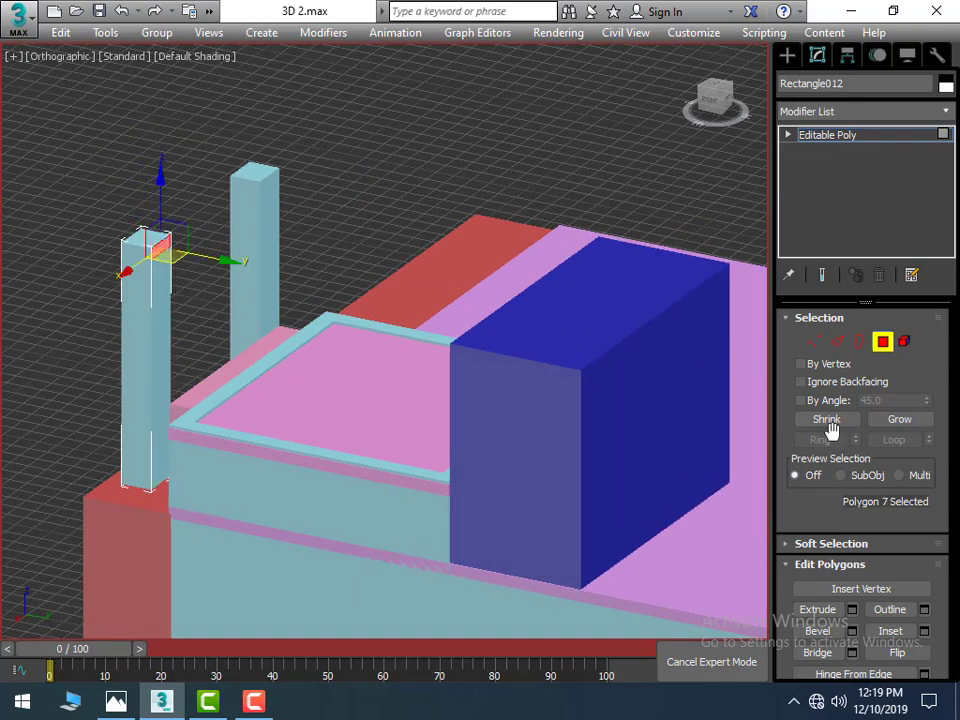
click(851, 611)
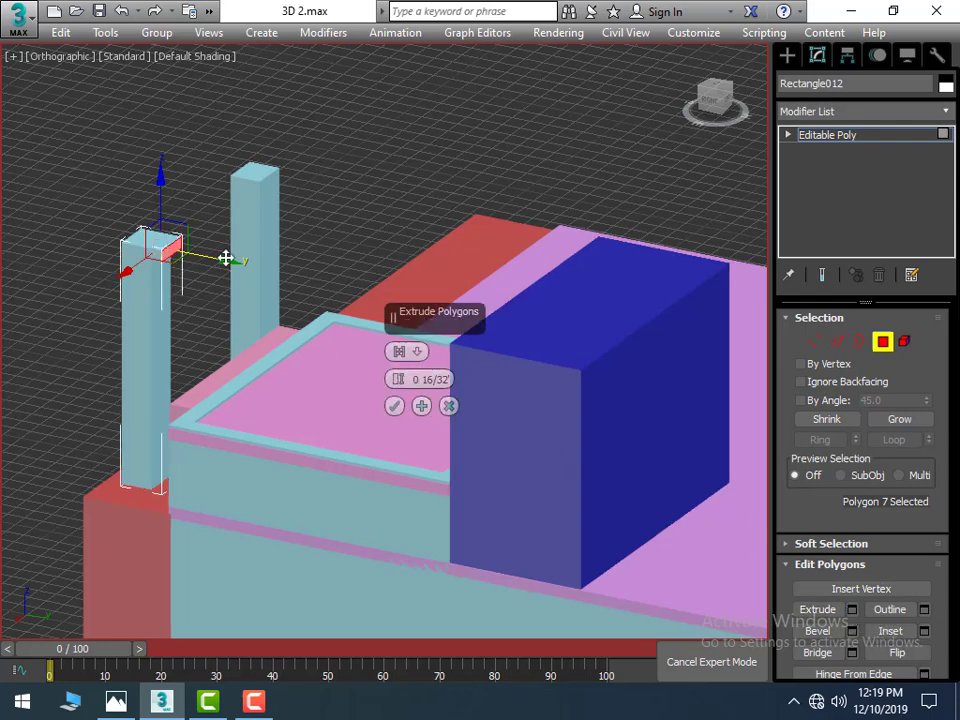
click(282, 280)
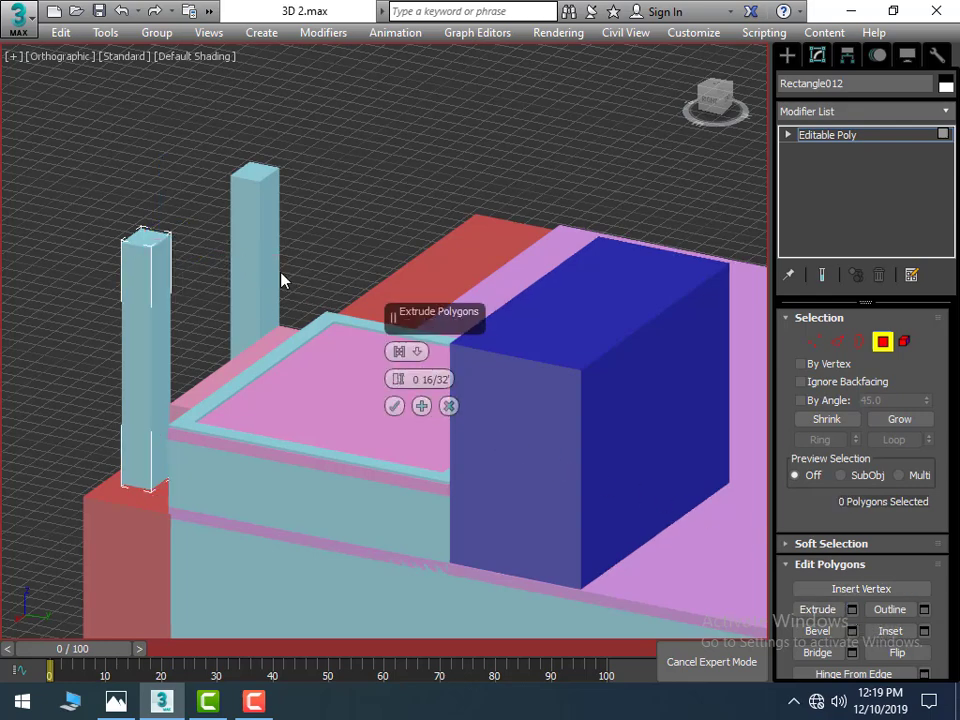
click(161, 242)
drag(225, 262, 321, 296)
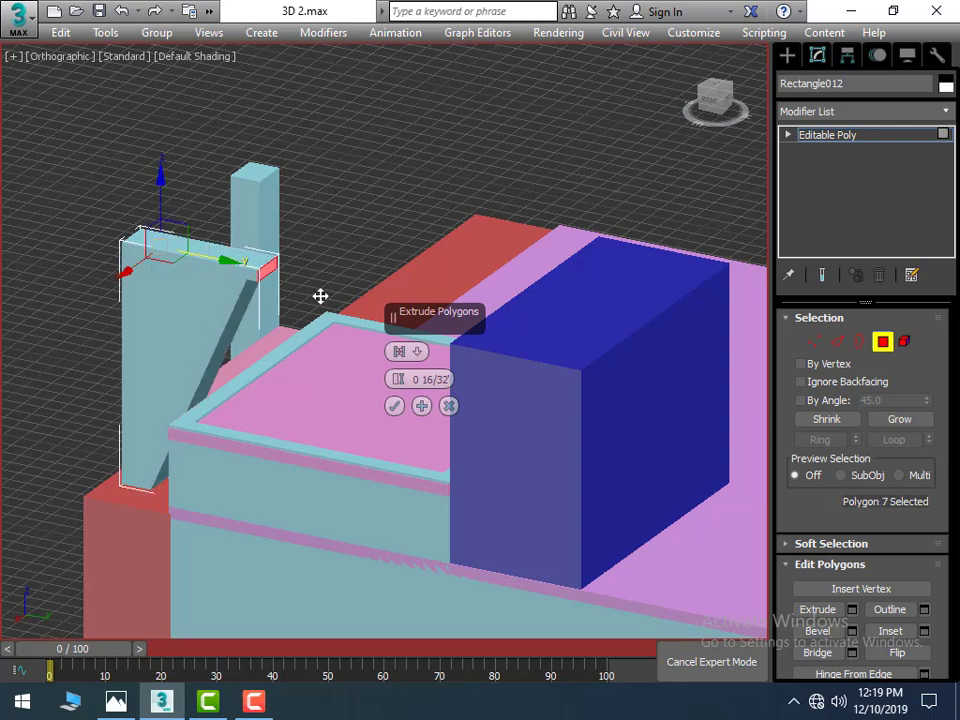
key(ctrl+z)
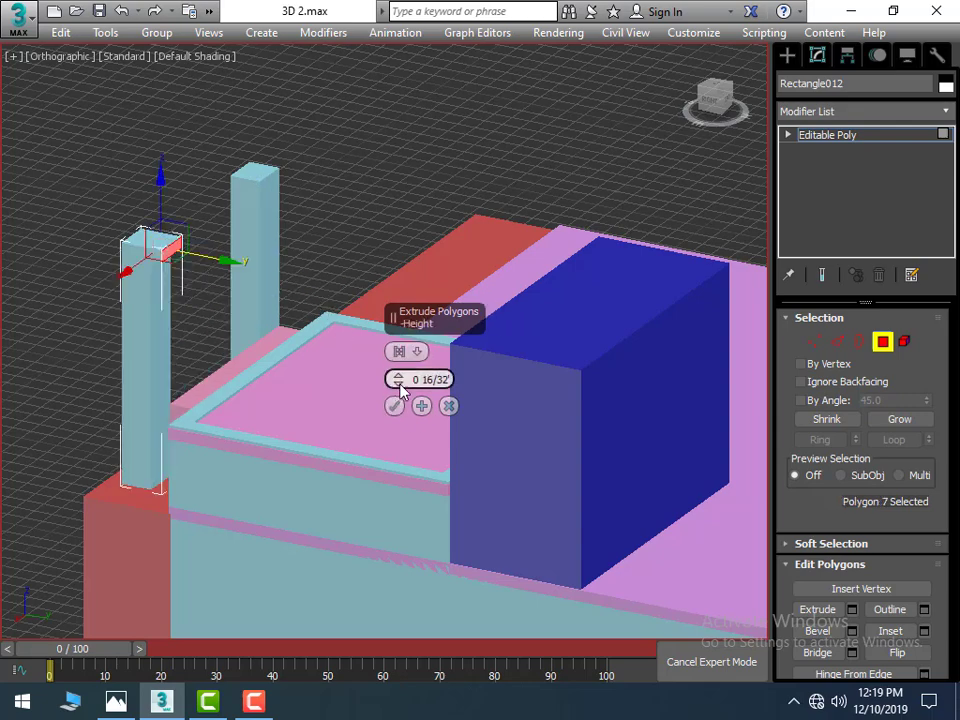
Step: Extrude the top face about 14 25/32 into a beam reaching the second pillar
mouse_move(397, 379)
mouse_down()
mouse_move(431, 254)
mouse_move(540, 20)
mouse_up()
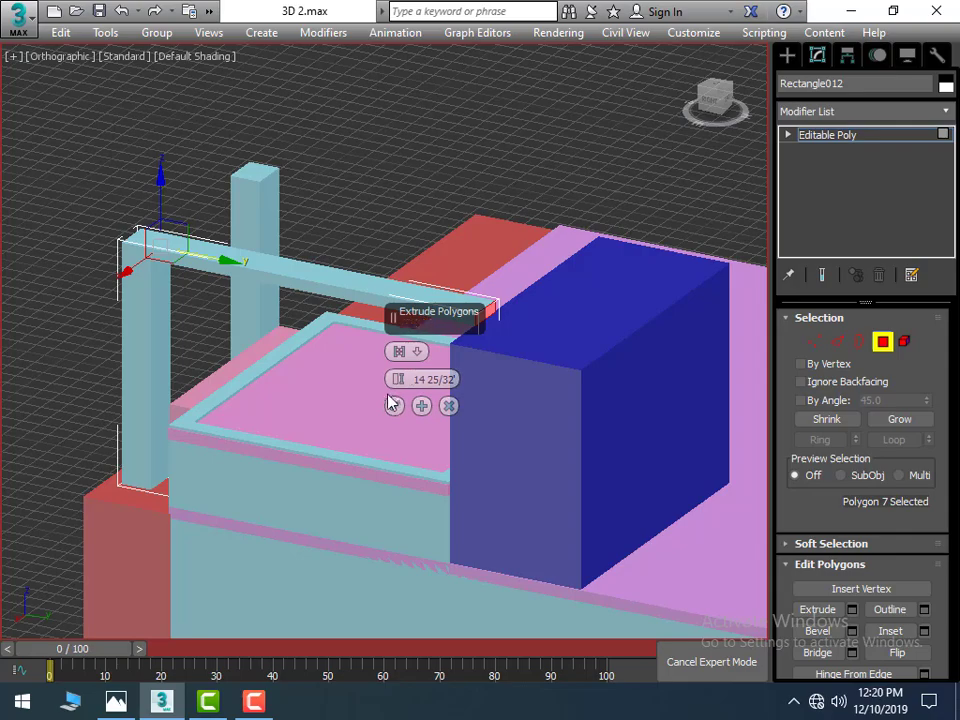
click(393, 405)
scroll(450, 406, down, 2)
scroll(376, 412, down, 2)
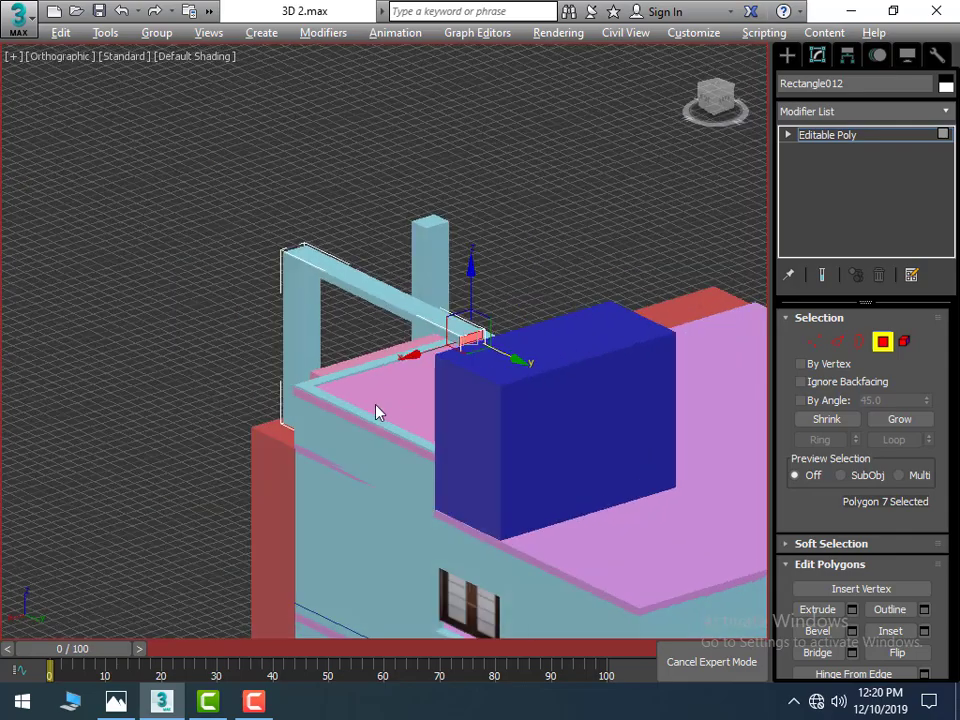
mouse_move(376, 412)
alt+middle_down()
mouse_move(450, 392)
mouse_move(443, 377)
mouse_move(520, 370)
alt+middle_up()
scroll(285, 360, up, 1)
scroll(285, 360, up, 3)
click(352, 318)
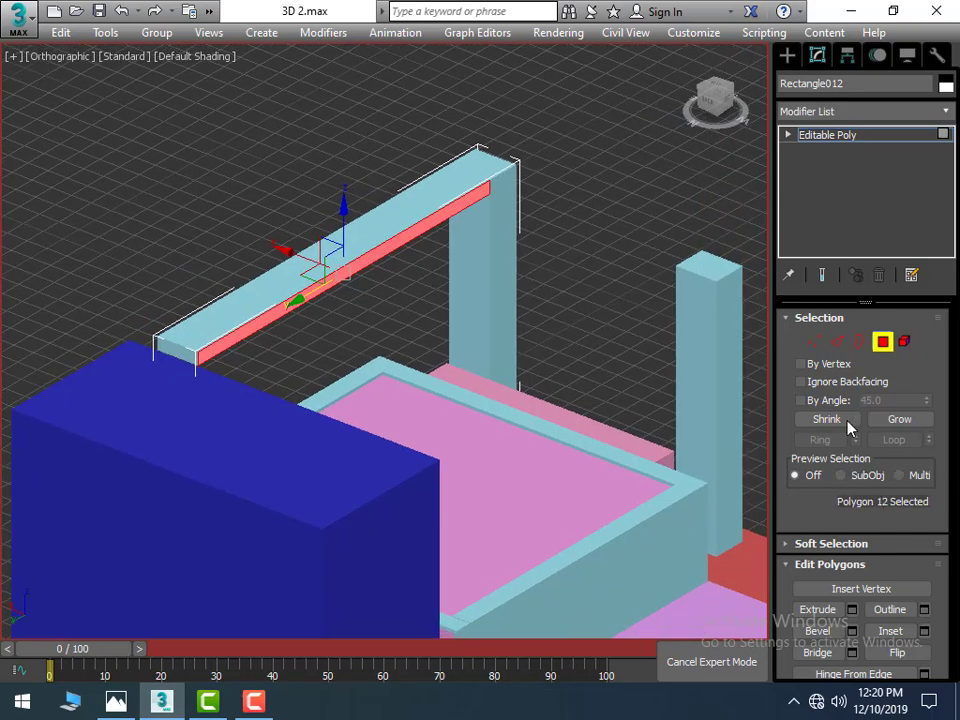
Step: Extrude the beam's side face about 14 12/32 into a flat canopy slab
click(852, 609)
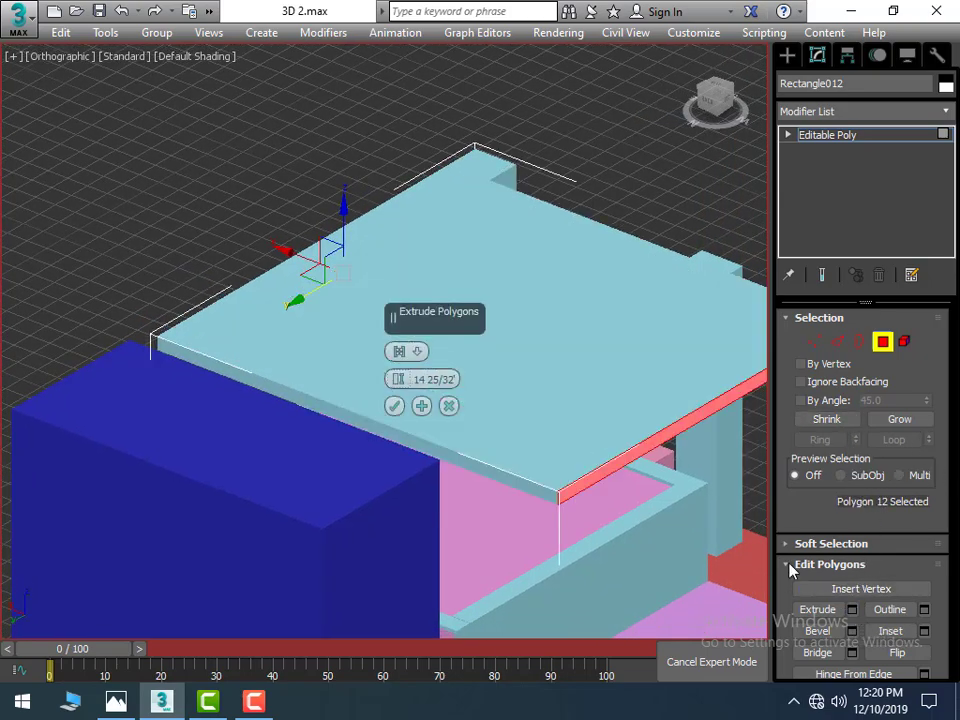
middle_drag(598, 512, 538, 474)
mouse_move(583, 507)
alt+middle_down()
mouse_move(484, 480)
mouse_move(497, 446)
alt+middle_up()
scroll(497, 446, up, 3)
alt+middle_drag(320, 441, 396, 482)
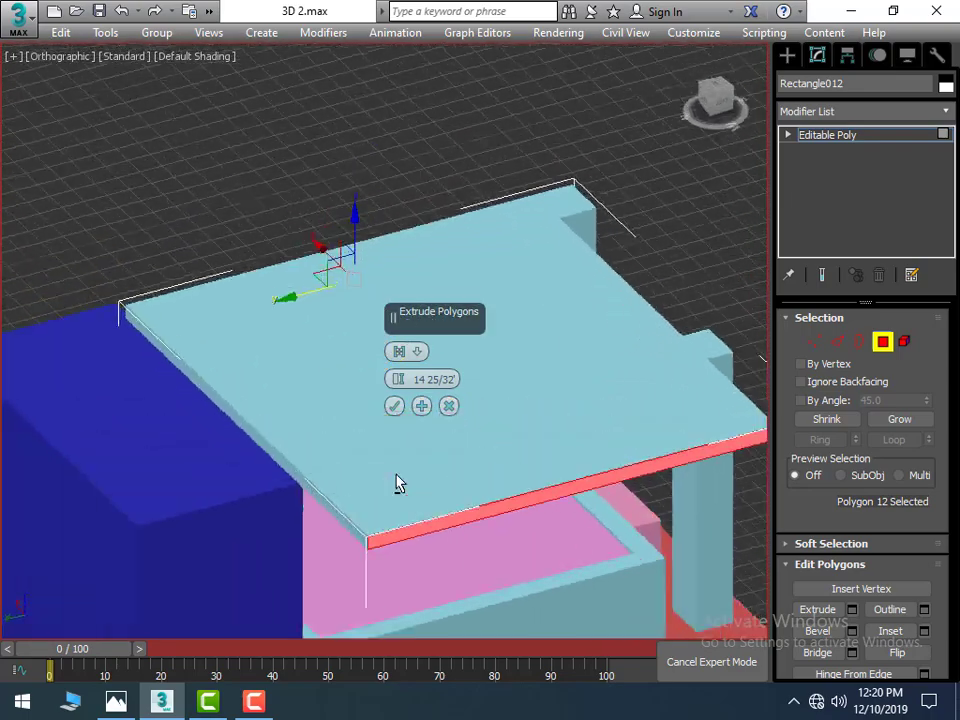
scroll(396, 478, up, 2)
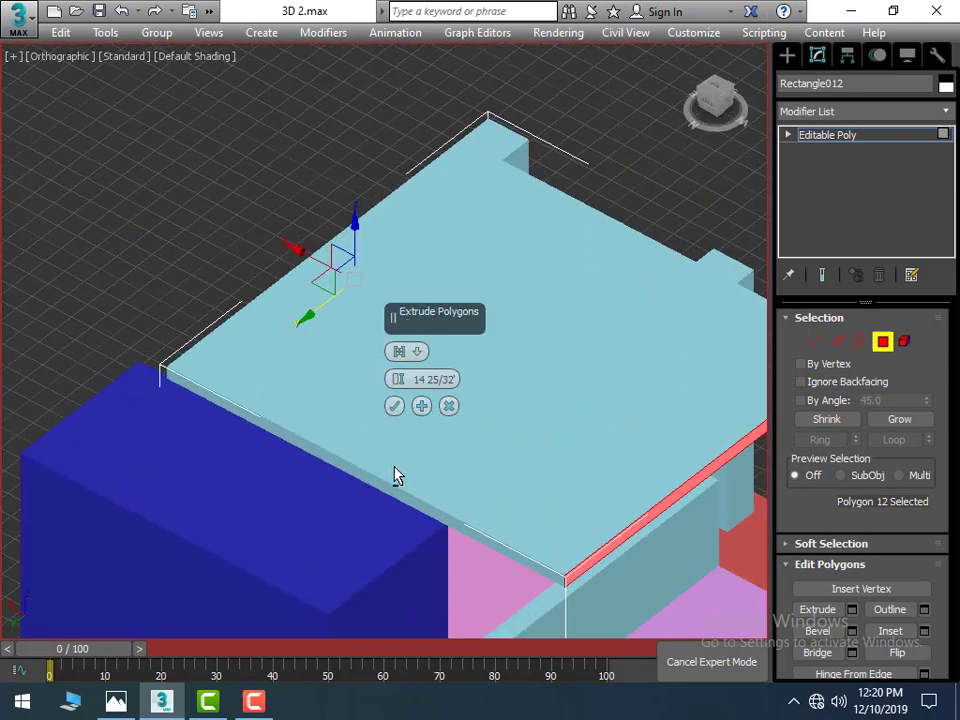
click(398, 385)
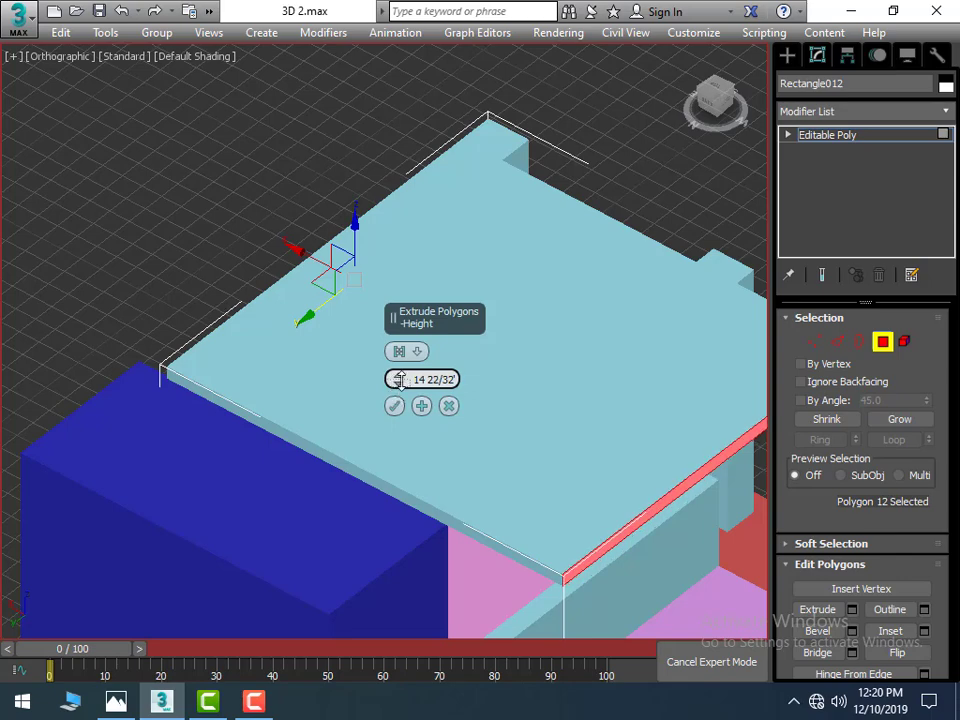
drag(398, 382, 443, 456)
middle_drag(443, 456, 336, 338)
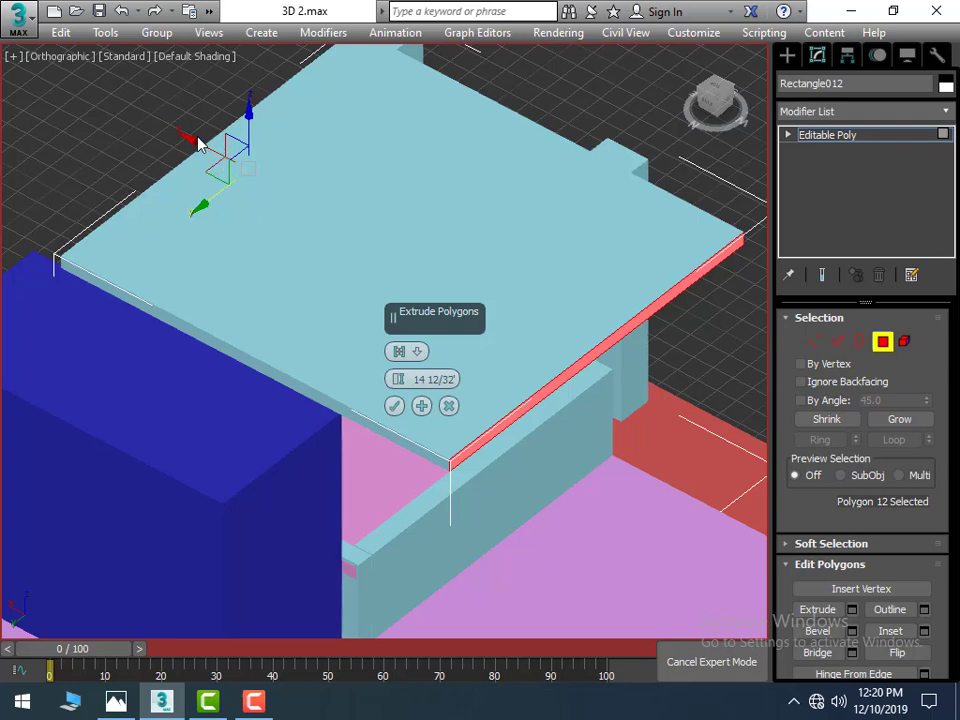
click(394, 405)
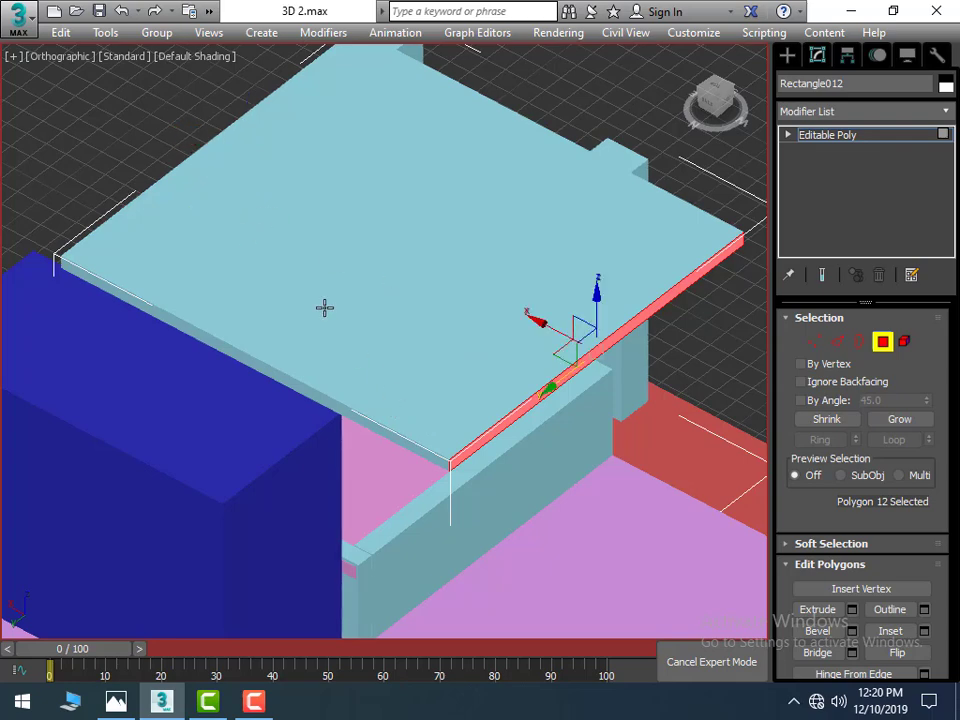
Step: Slide the slab's edge back flush with the pillar and deselect the face
mouse_move(546, 332)
mouse_down()
mouse_move(454, 258)
mouse_move(450, 231)
mouse_move(460, 332)
mouse_up()
mouse_move(591, 418)
alt+middle_down()
mouse_move(523, 429)
mouse_move(549, 444)
mouse_move(591, 400)
alt+middle_up()
scroll(591, 400, up, 2)
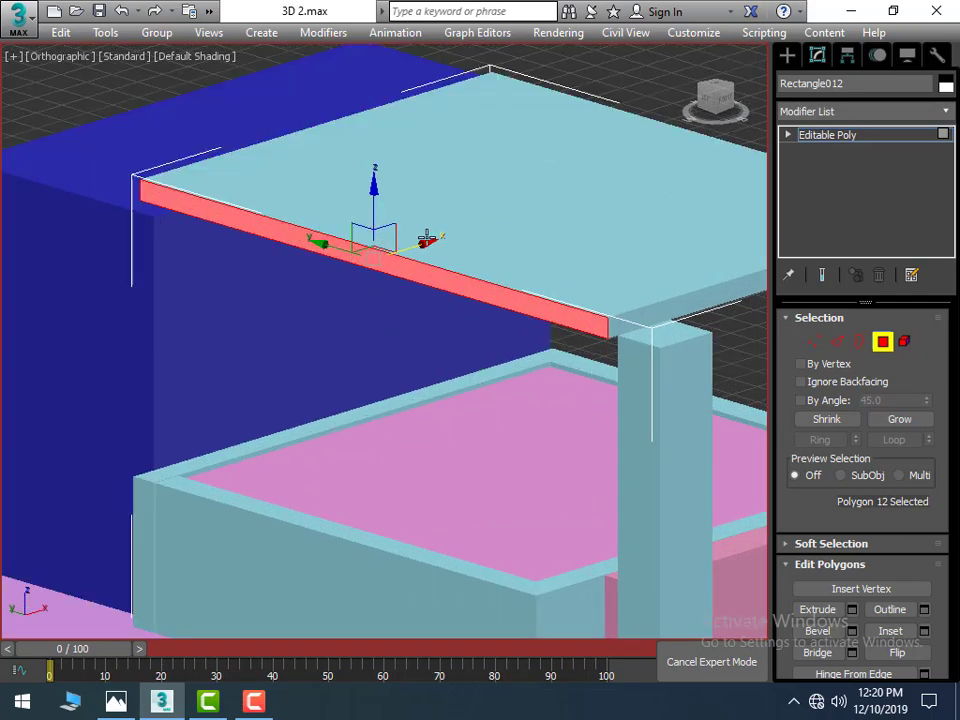
mouse_move(426, 241)
mouse_down()
mouse_move(435, 232)
mouse_move(437, 301)
mouse_up()
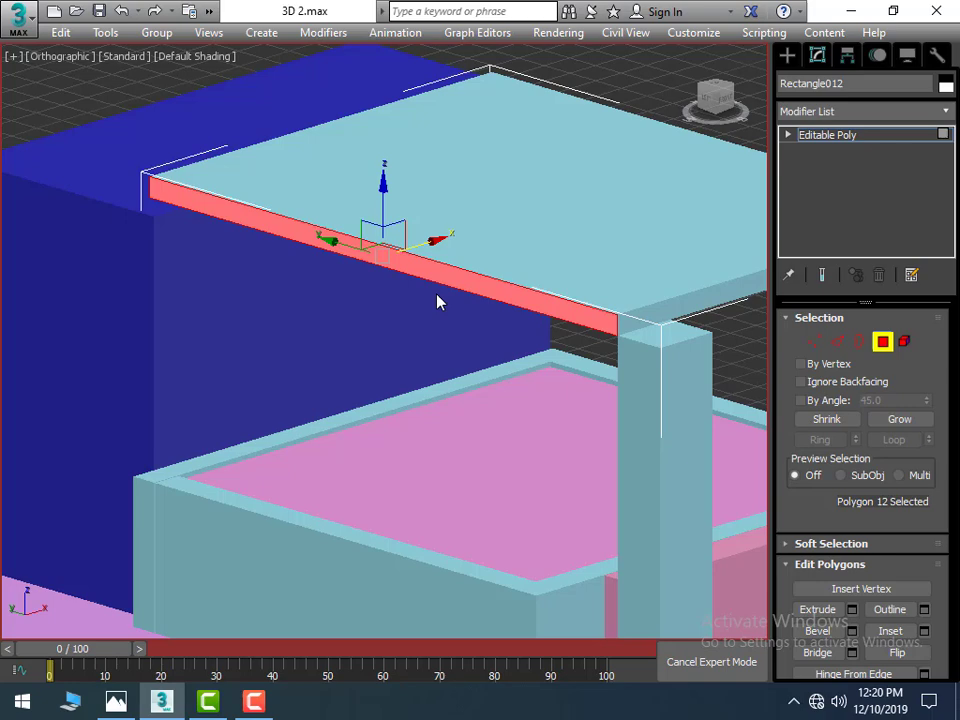
click(381, 362)
Step: Switch to Spline creation, zoom out from the pillar corner, and clear the selection
alt+middle_drag(655, 342, 589, 401)
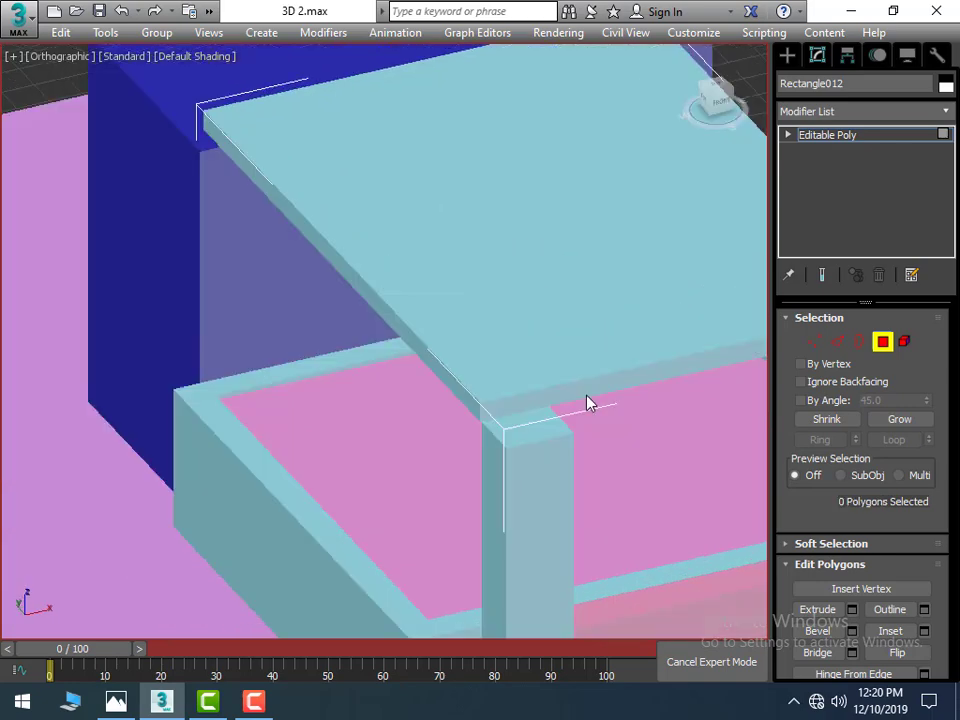
scroll(365, 420, up, 3)
mouse_move(340, 430)
alt+middle_down()
mouse_move(332, 435)
mouse_move(380, 441)
alt+middle_up()
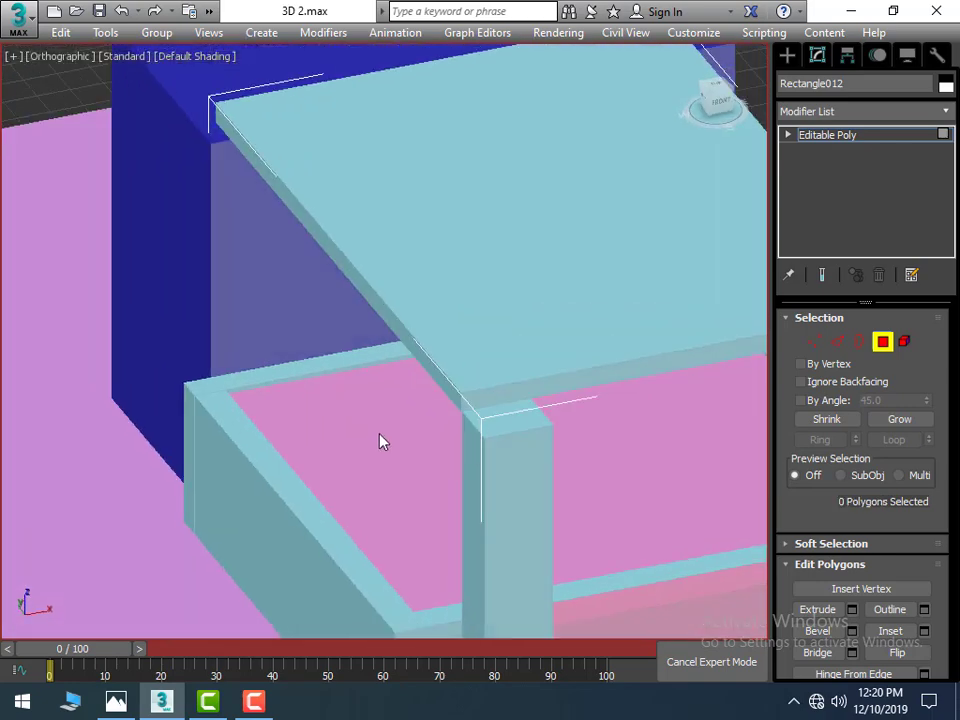
scroll(500, 505, up, 3)
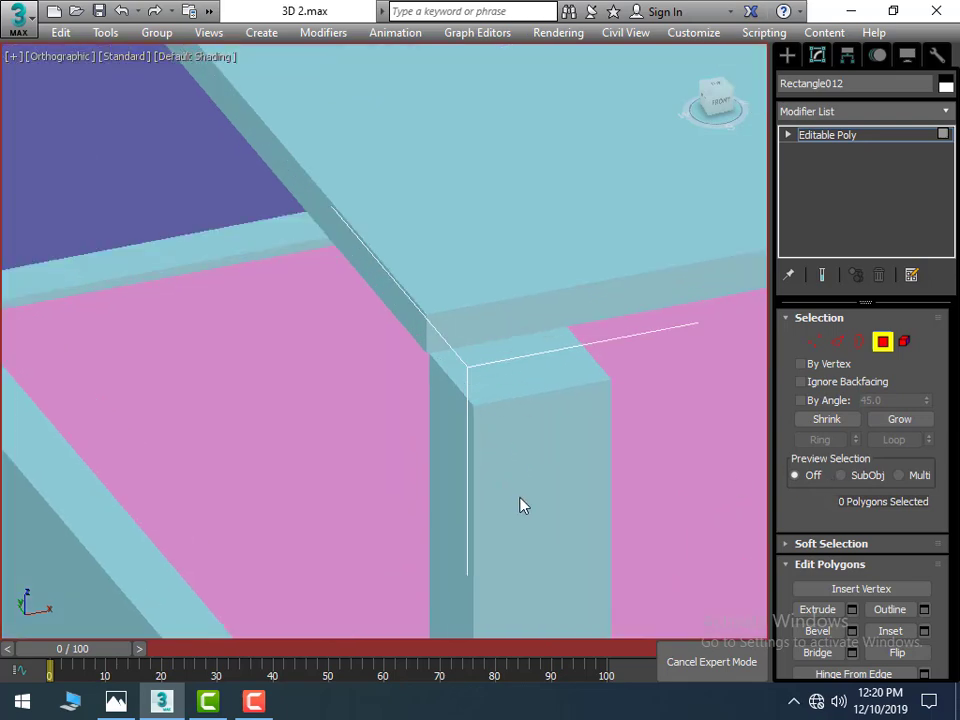
click(788, 56)
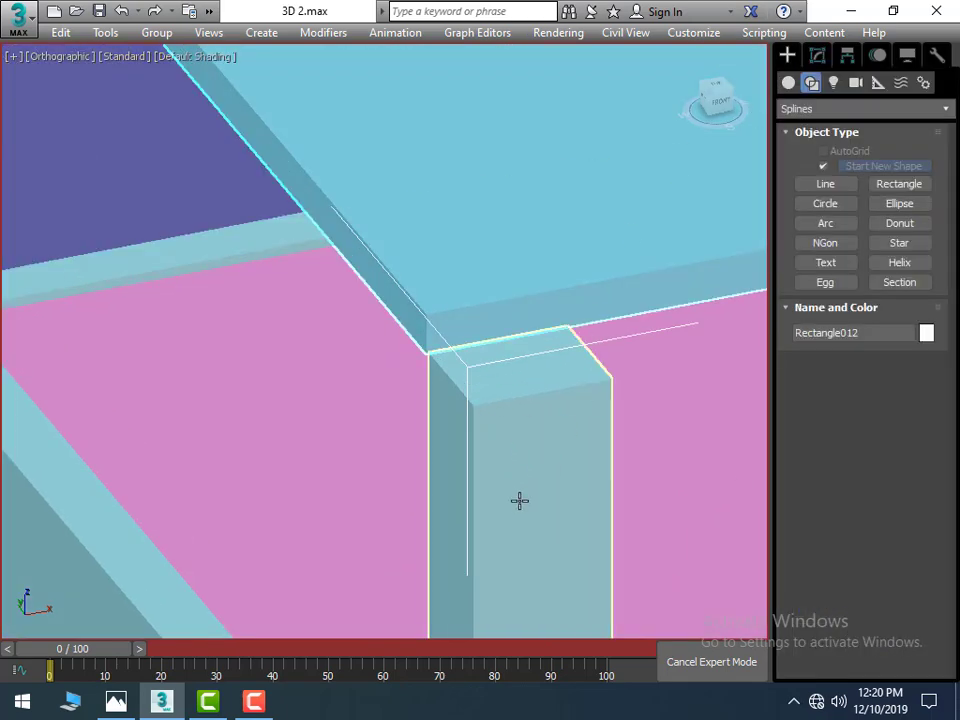
right_click(514, 468)
scroll(640, 450, down, 1)
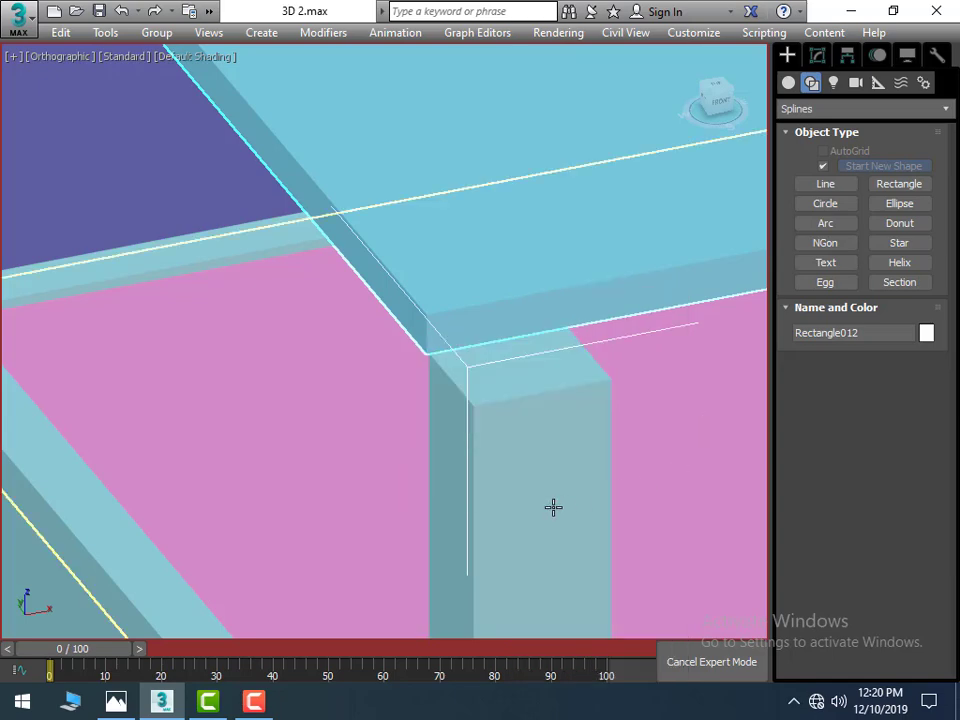
scroll(545, 480, down, 3)
scroll(600, 380, down, 3)
click(696, 285)
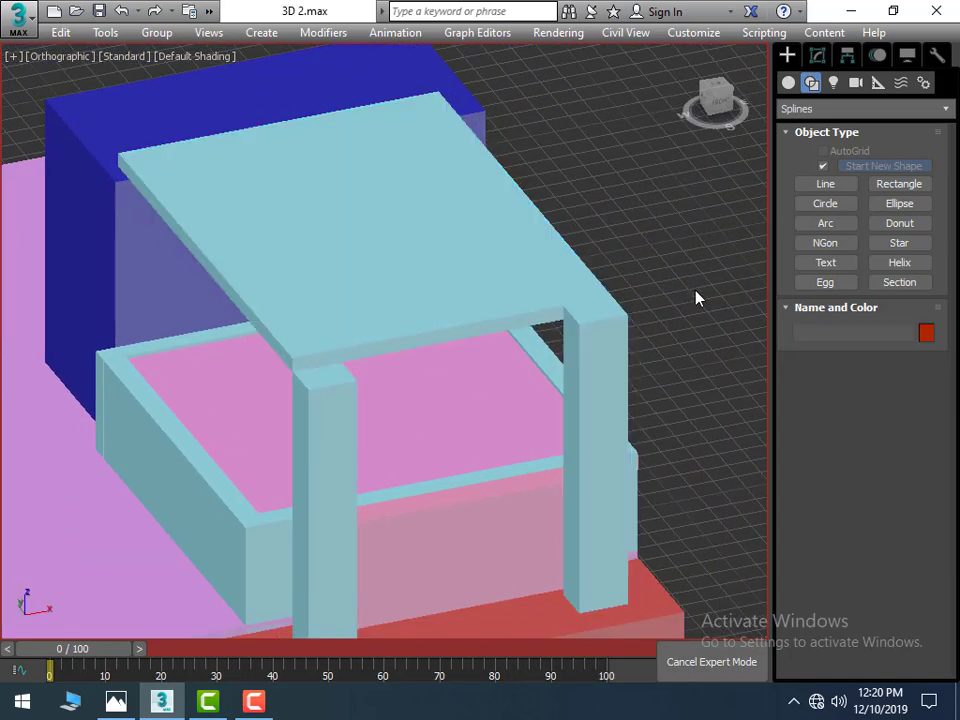
right_click(692, 283)
click(641, 303)
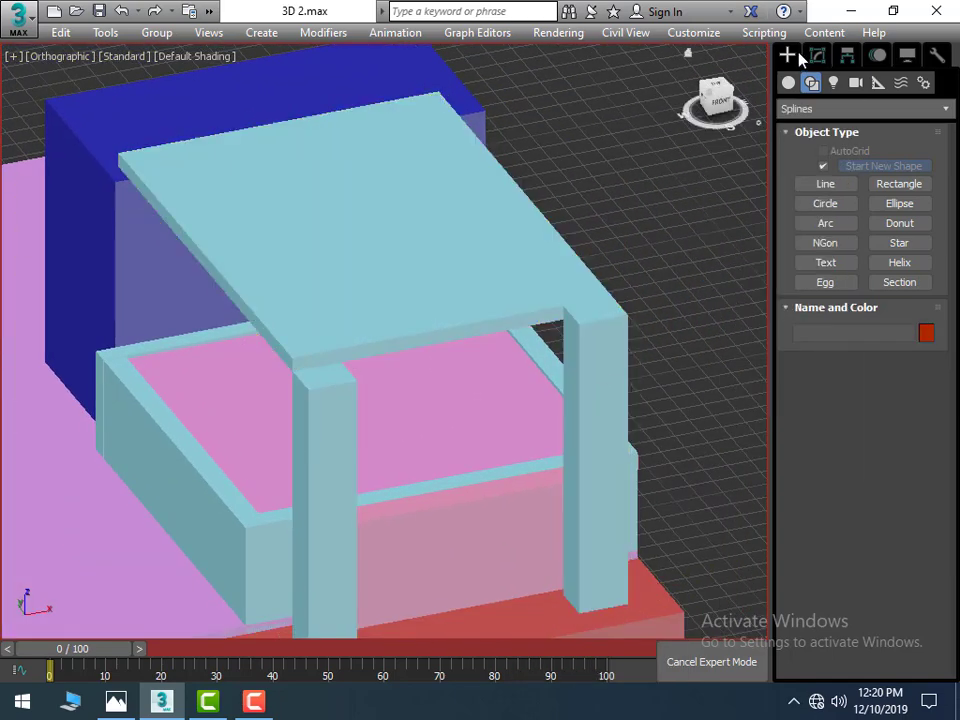
Step: Convert the front pillar to an Editable Poly in Polygon mode
right_click(305, 470)
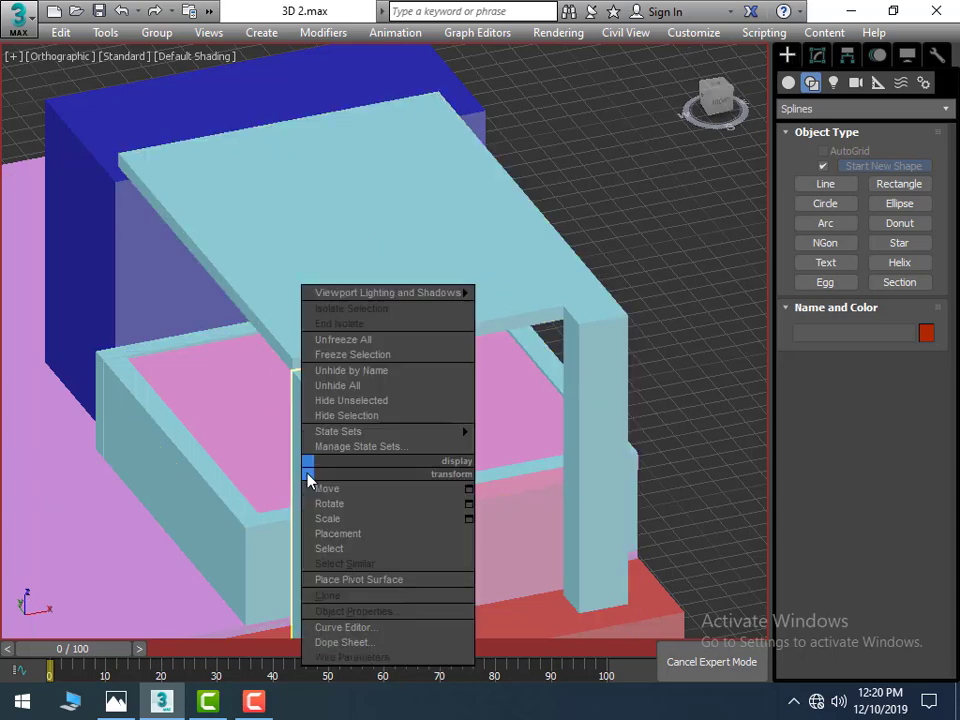
click(327, 488)
click(309, 476)
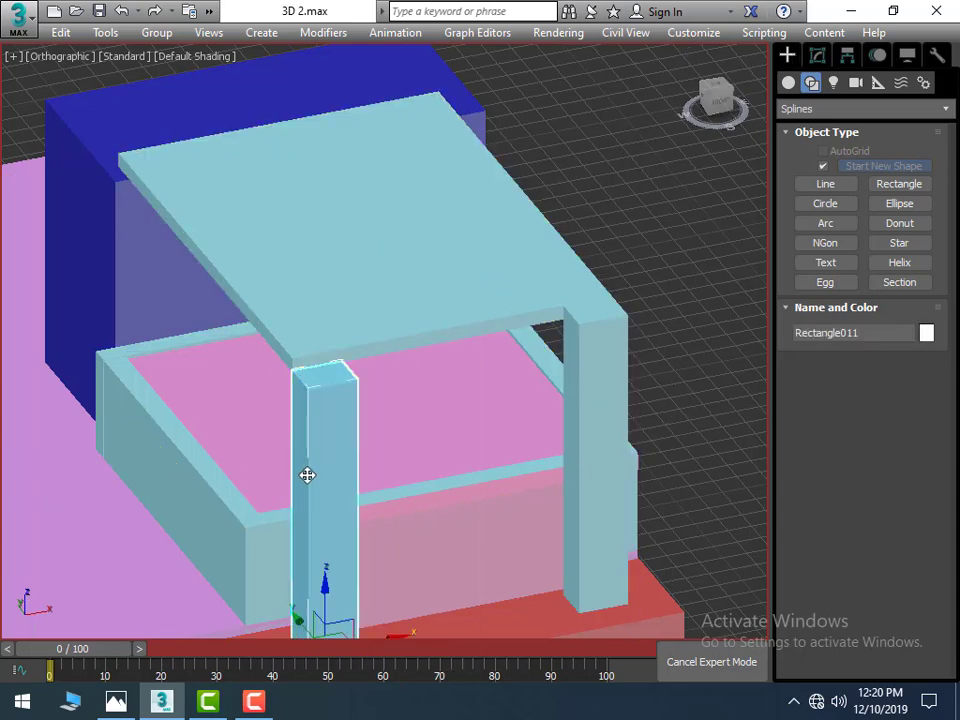
right_click(307, 475)
mouse_move(388, 675)
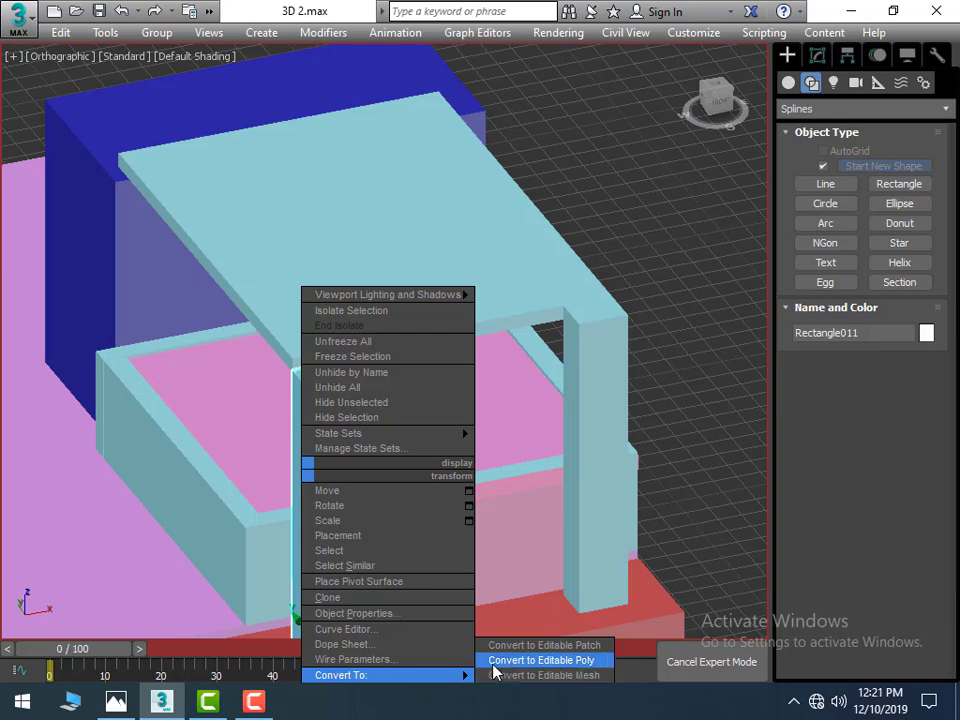
click(494, 662)
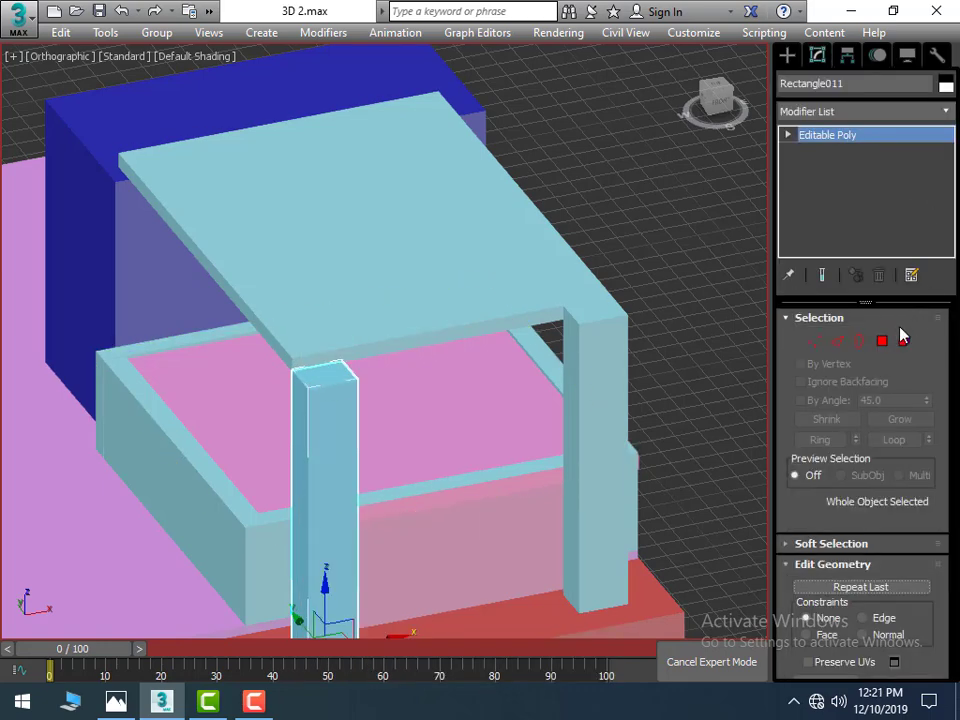
click(881, 341)
Step: Extrude the front pillar's top face up 0 26/32' to meet the canopy underside
click(324, 380)
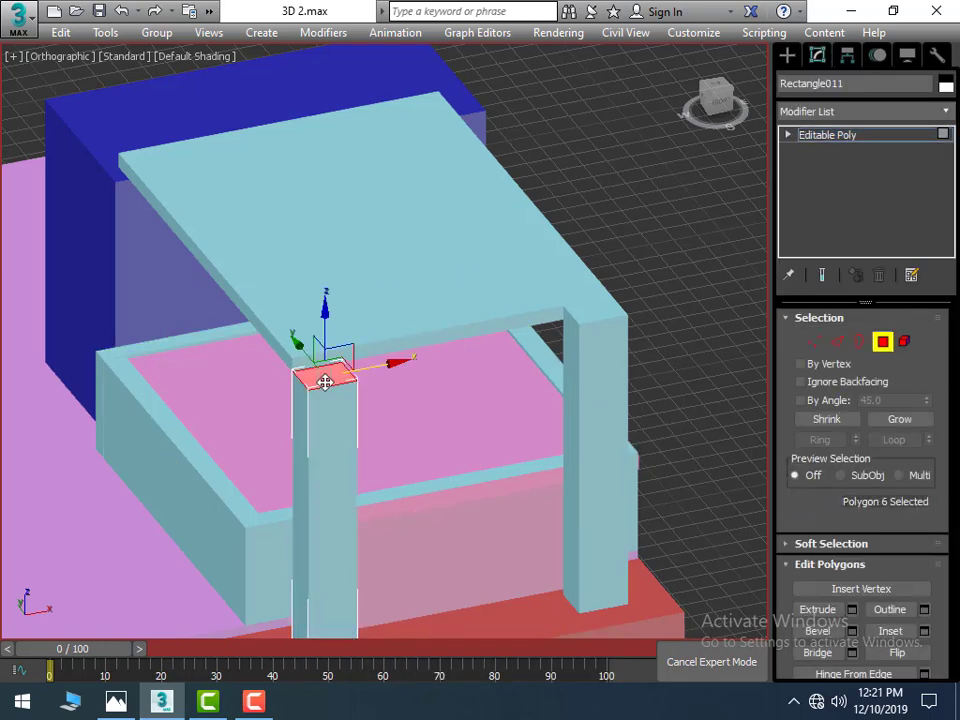
scroll(397, 366, up, 2)
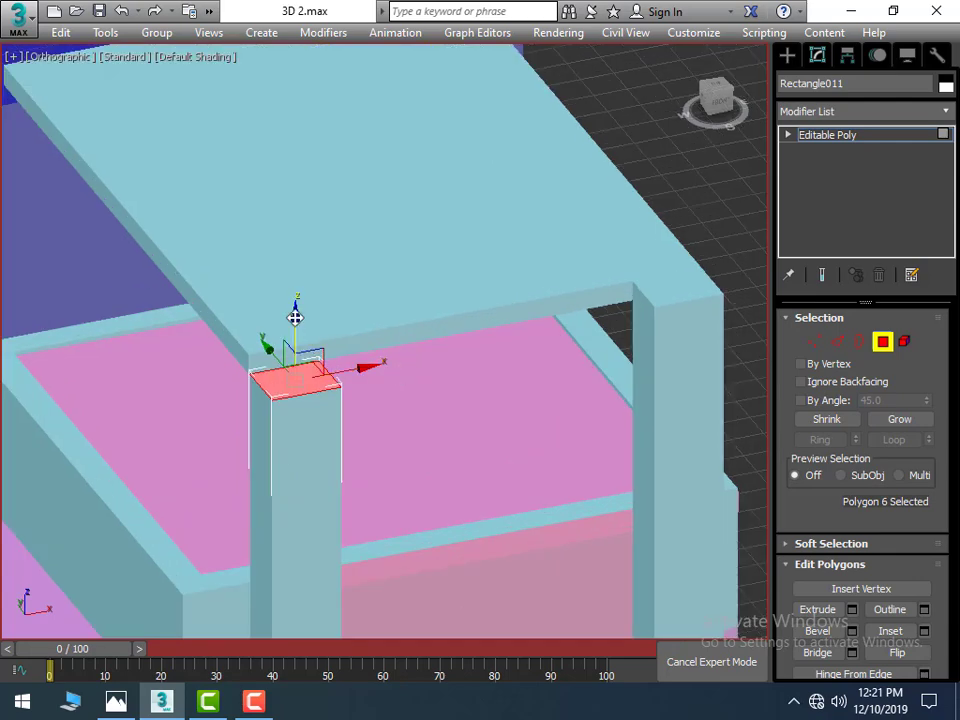
click(852, 609)
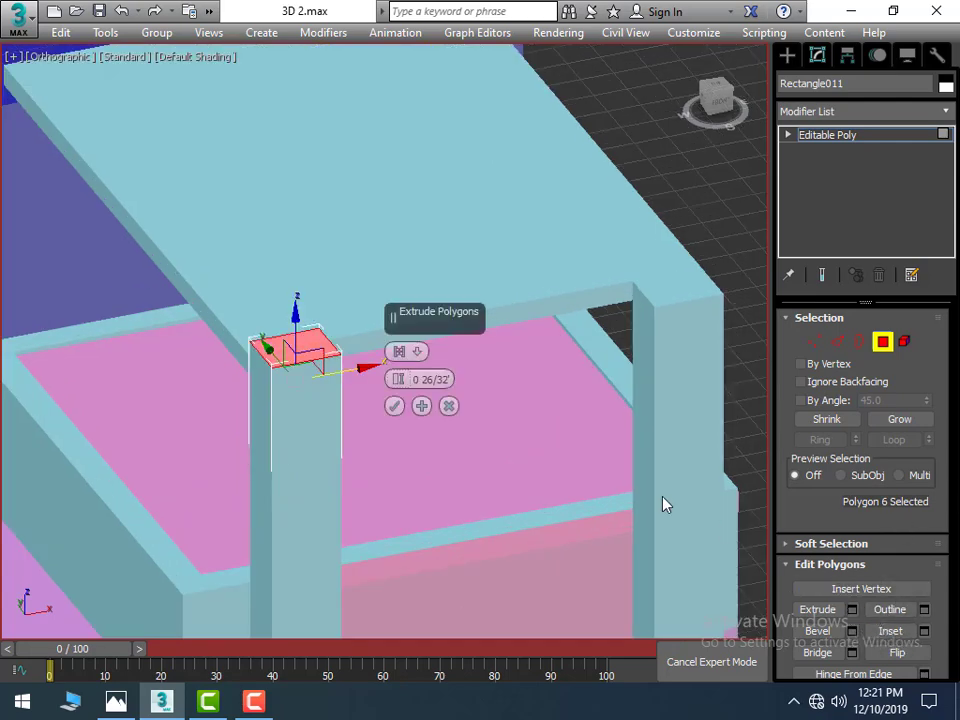
click(393, 406)
click(680, 210)
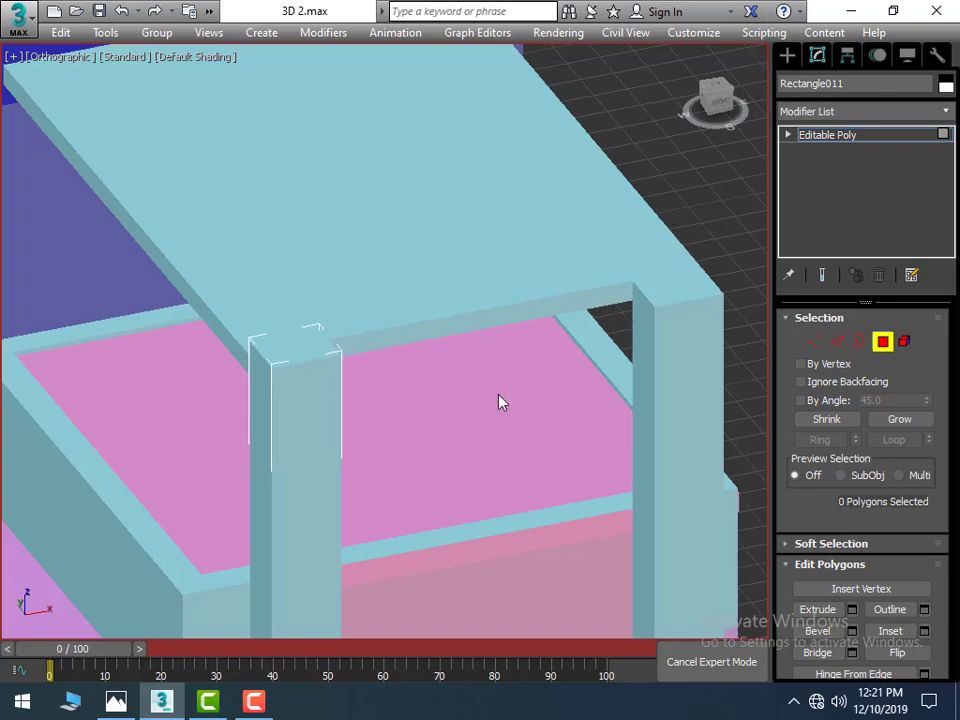
alt+middle_drag(495, 418, 556, 392)
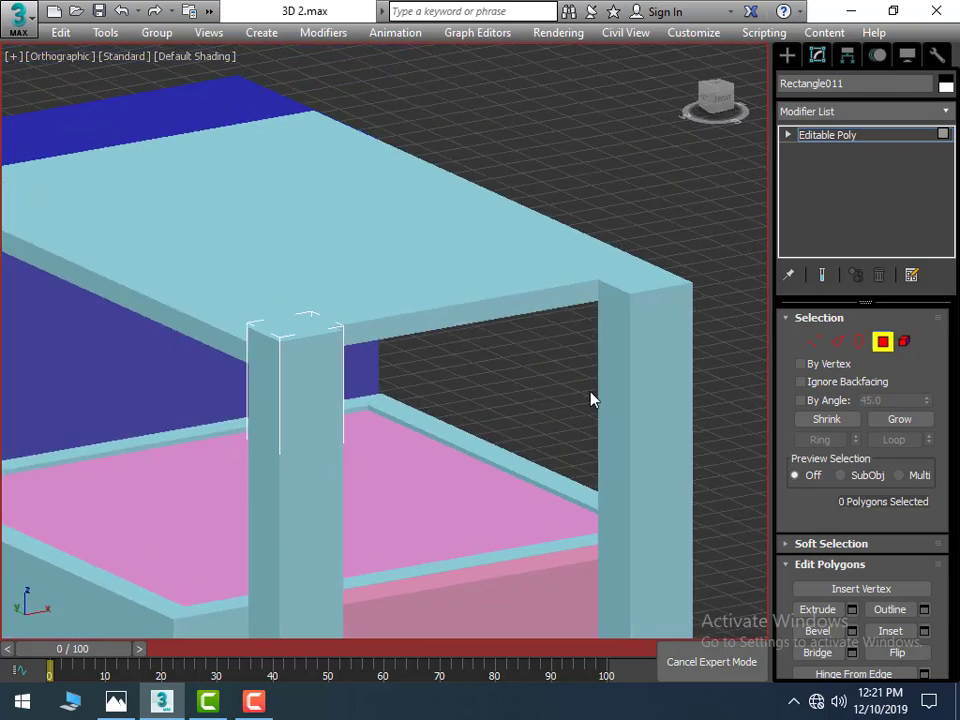
Step: Exit polygon editing and lift the blue block slightly higher along Z beside the canopy
scroll(590, 400, down, 3)
mouse_move(615, 401)
alt+middle_down()
mouse_move(506, 411)
mouse_move(525, 425)
mouse_move(516, 336)
alt+middle_up()
scroll(545, 410, up, 2)
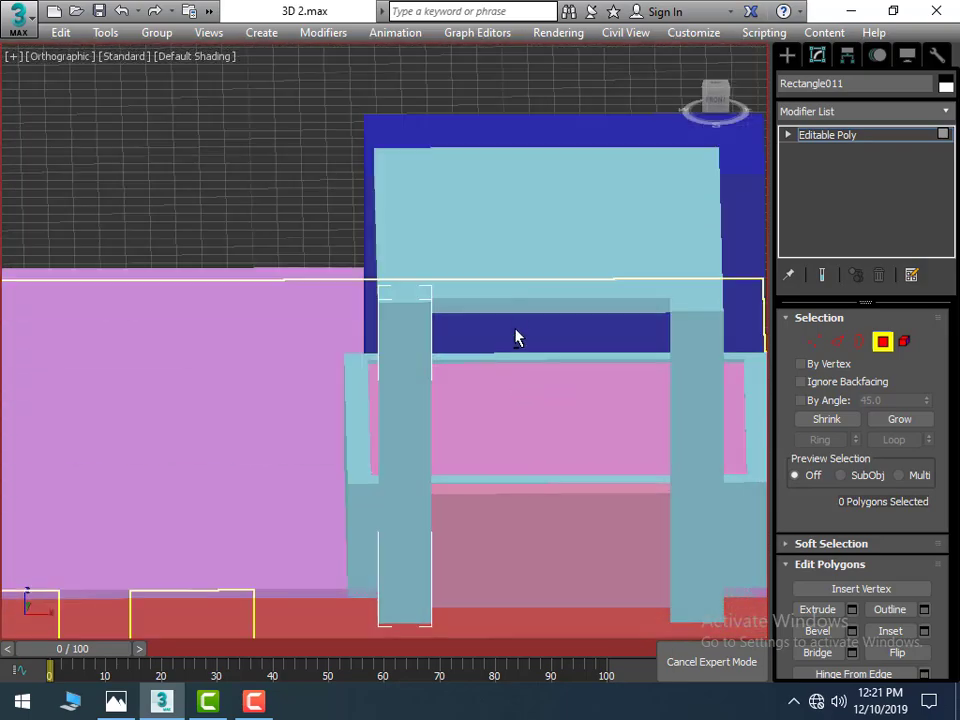
mouse_move(593, 166)
alt+middle_down()
mouse_move(495, 274)
mouse_move(424, 281)
mouse_move(446, 259)
mouse_move(486, 279)
alt+middle_up()
mouse_move(276, 275)
alt+middle_down()
mouse_move(319, 306)
mouse_move(354, 377)
mouse_move(230, 345)
alt+middle_up()
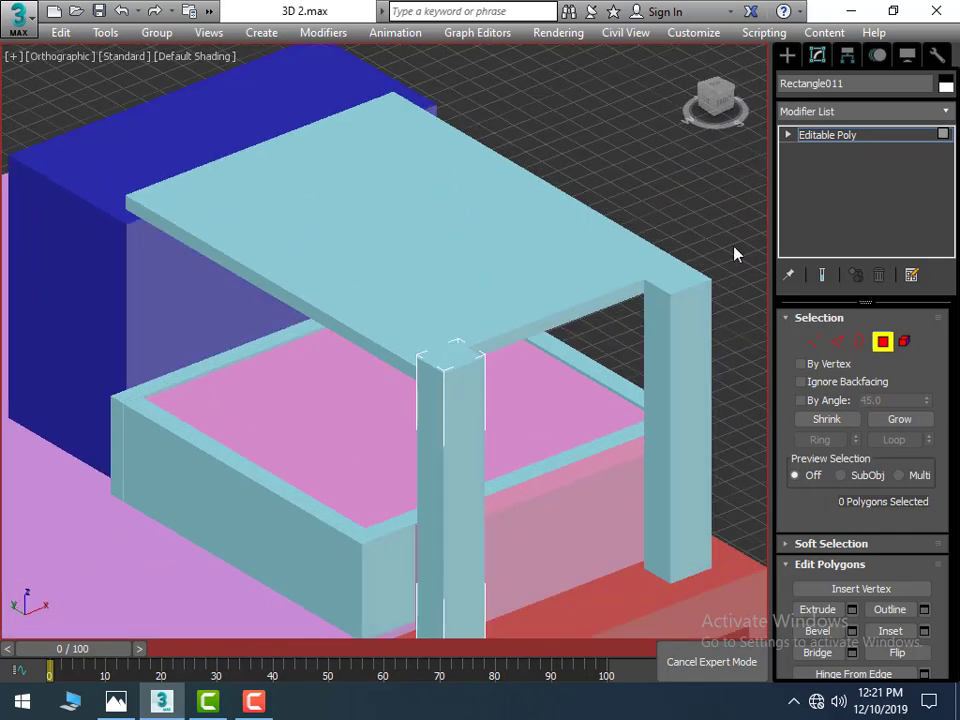
click(786, 56)
scroll(251, 227, up, 5)
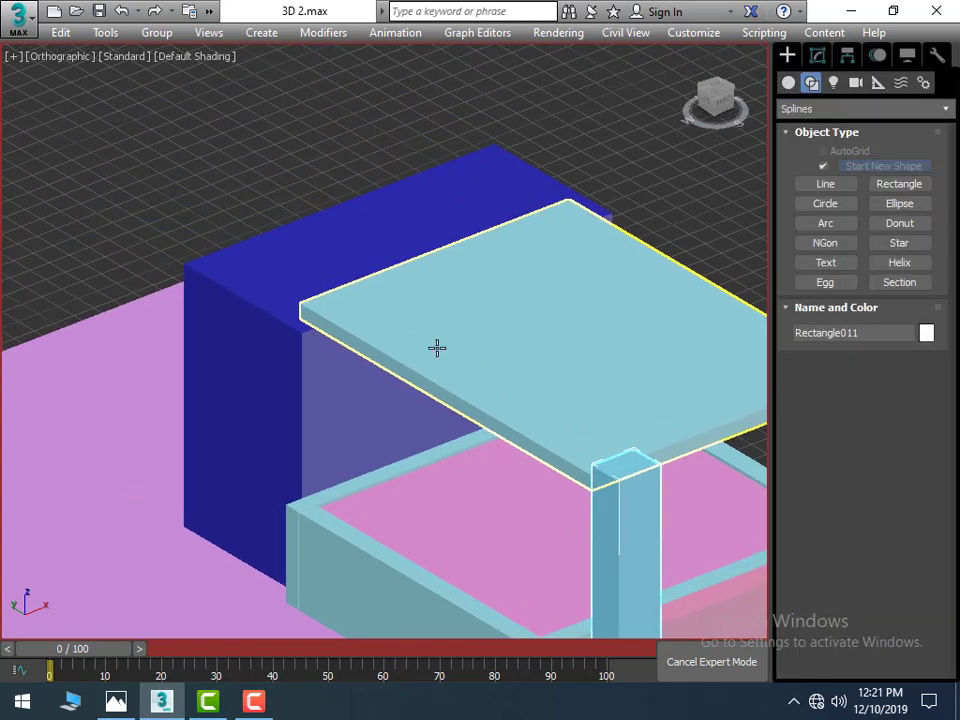
click(254, 285)
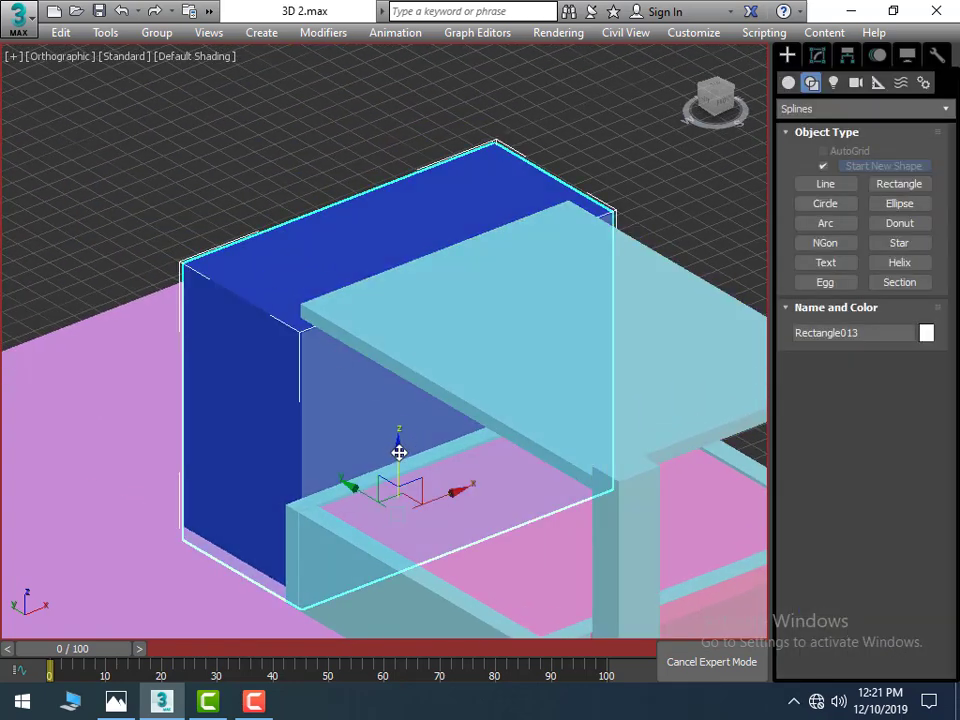
drag(399, 452, 409, 428)
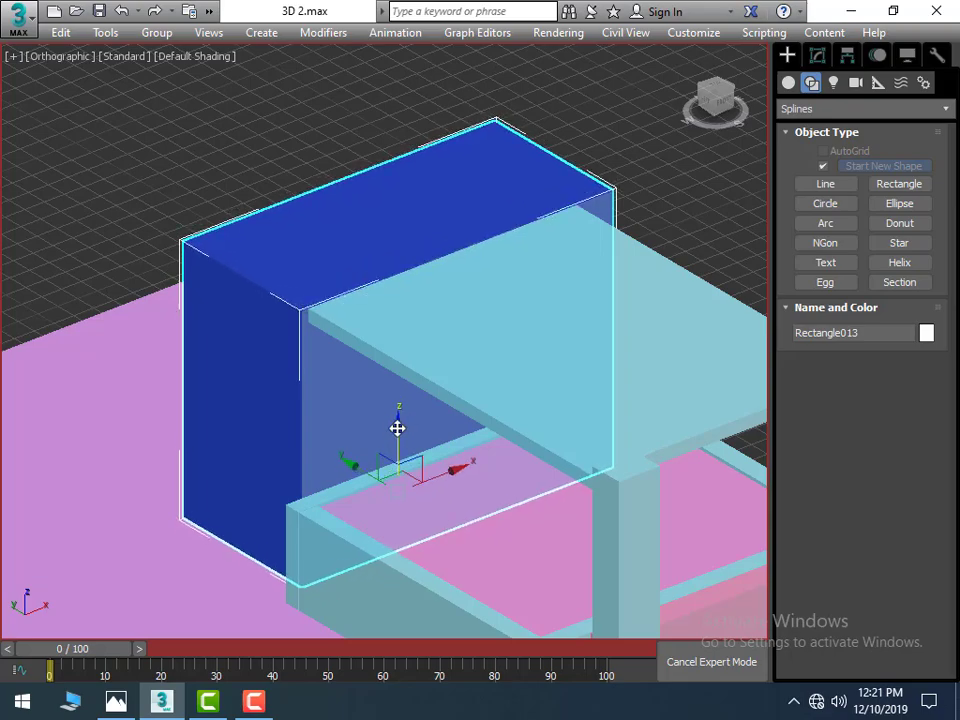
key(shift+z)
key(shift+z)
key(shift+z)
key(shift+z)
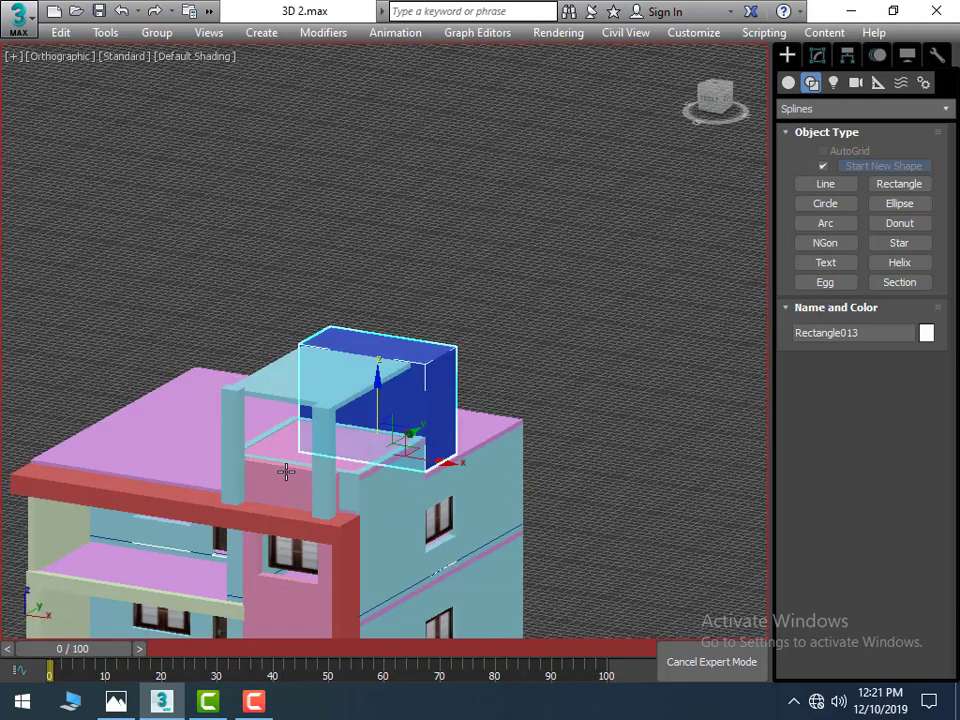
key(ctrl+d)
key(shift+z)
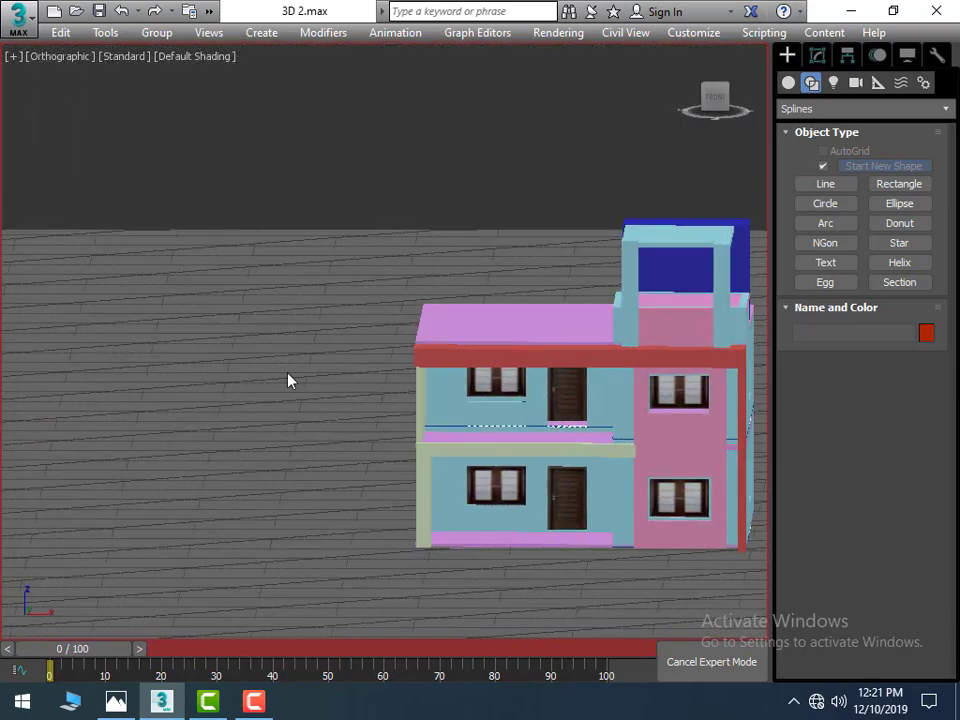
middle_drag(288, 380, 221, 409)
key(shift+z)
key(shift+z)
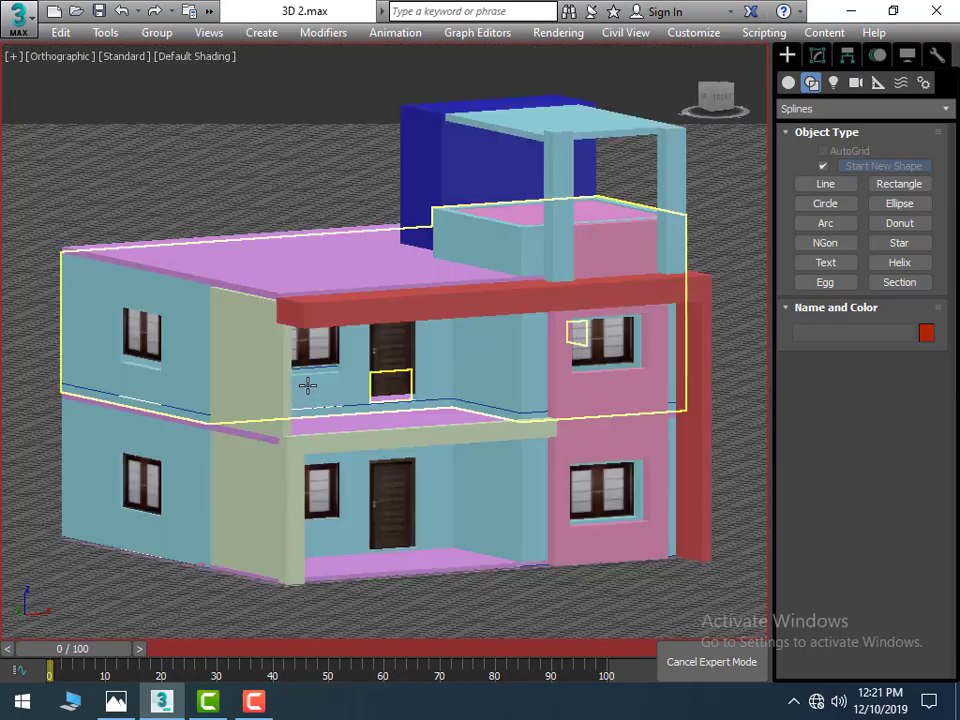
middle_drag(308, 385, 220, 475)
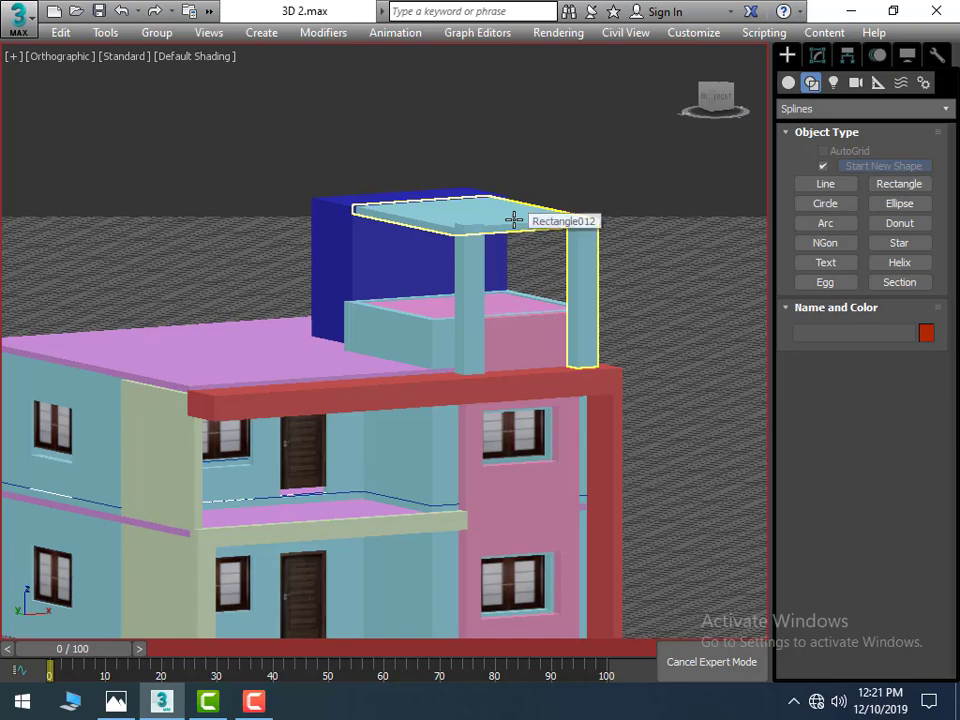
key(shift+z)
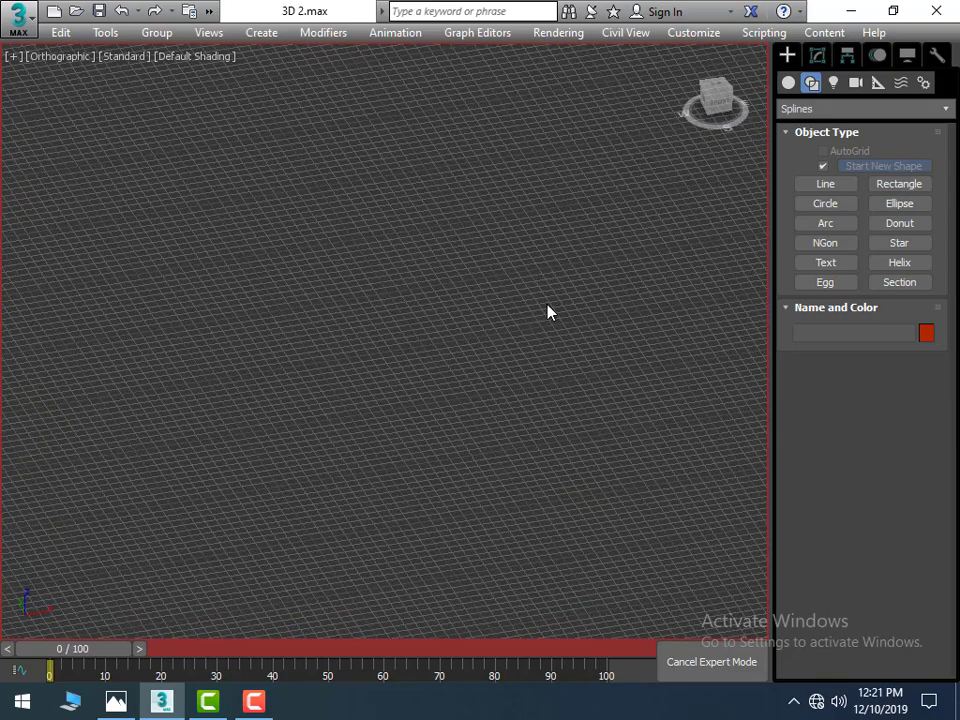
key(shift+z)
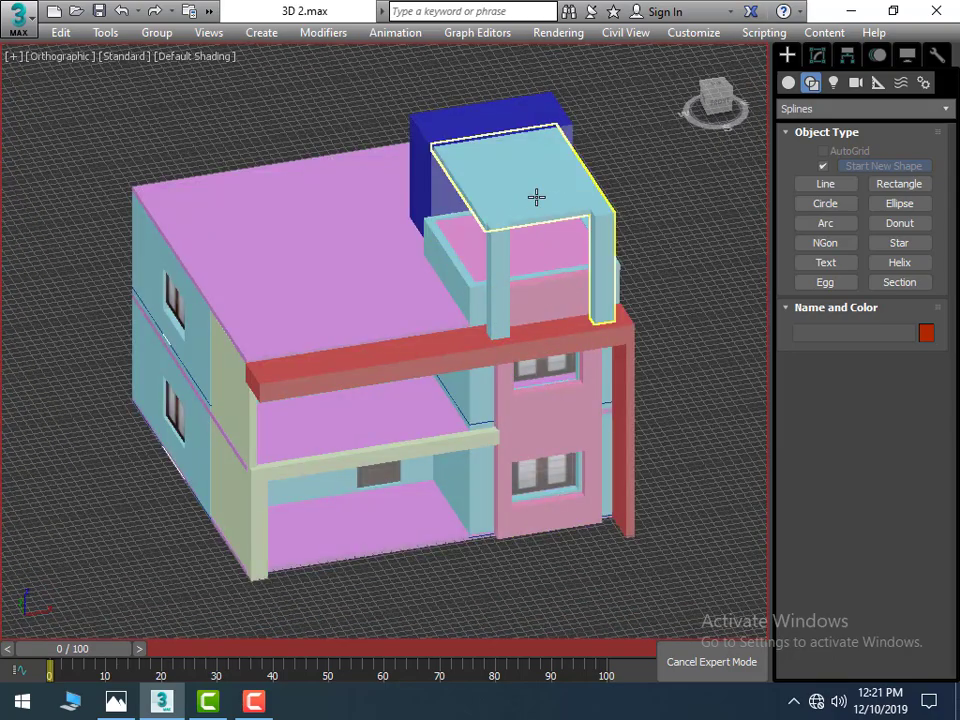
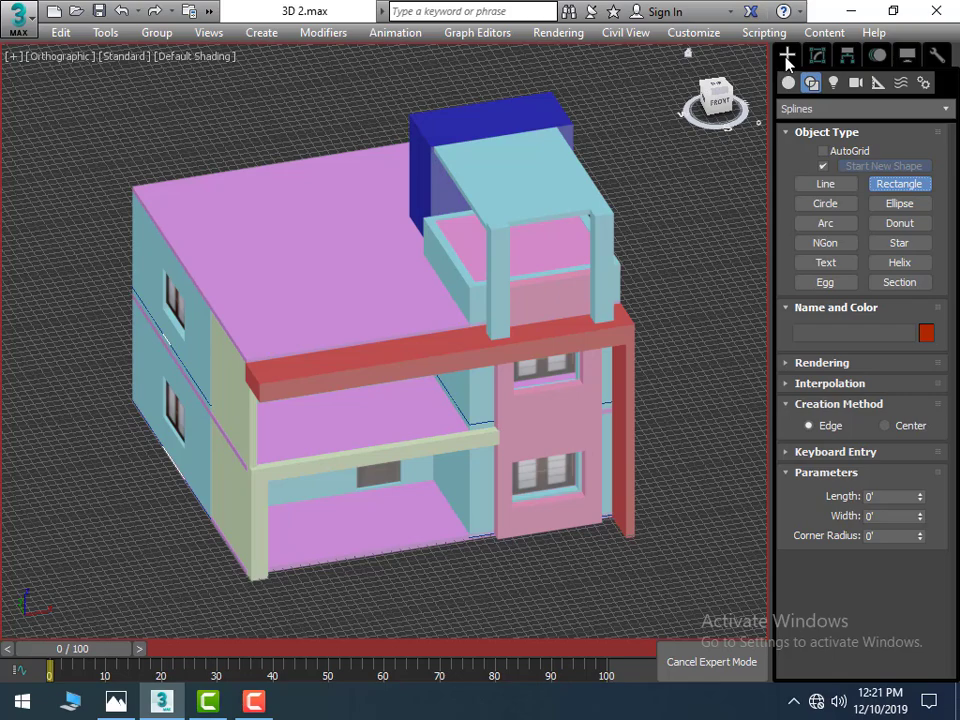
Step: In the maximized Top view, draw Rectangle014 (about 10'-7" by 5'-8") inside the rooftop canopy outline
key(alt+w)
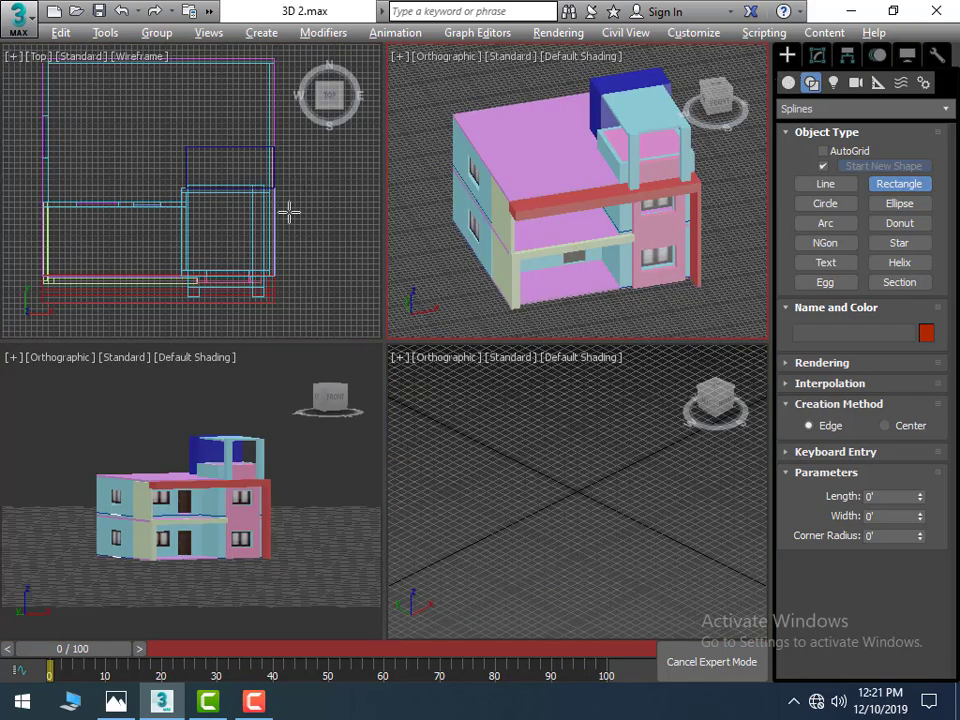
key(alt+w)
middle_drag(411, 320, 418, 307)
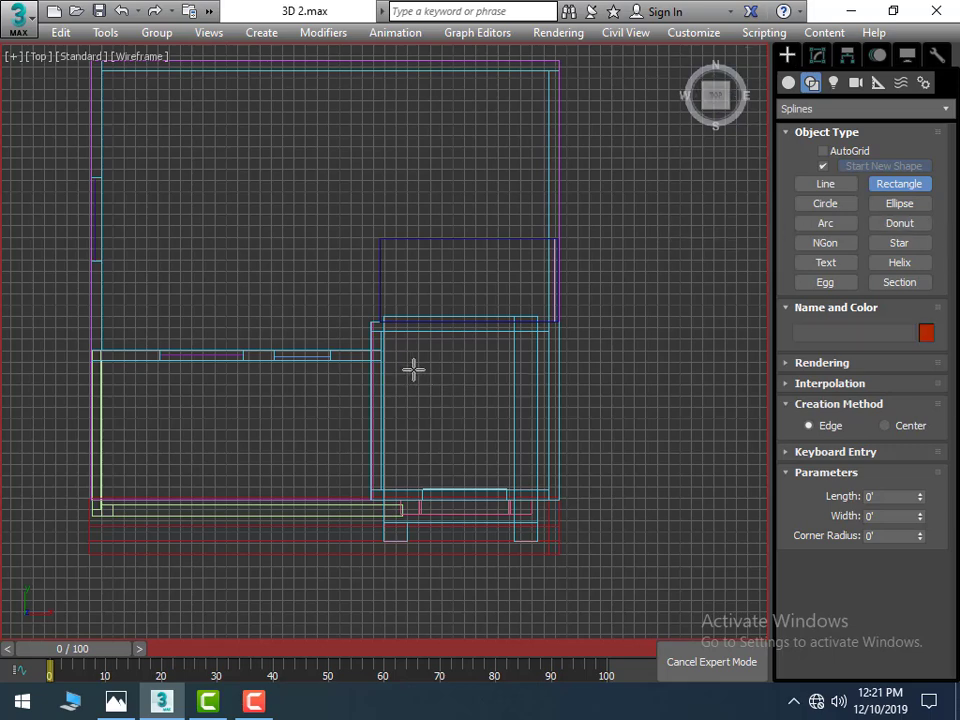
drag(412, 352, 501, 472)
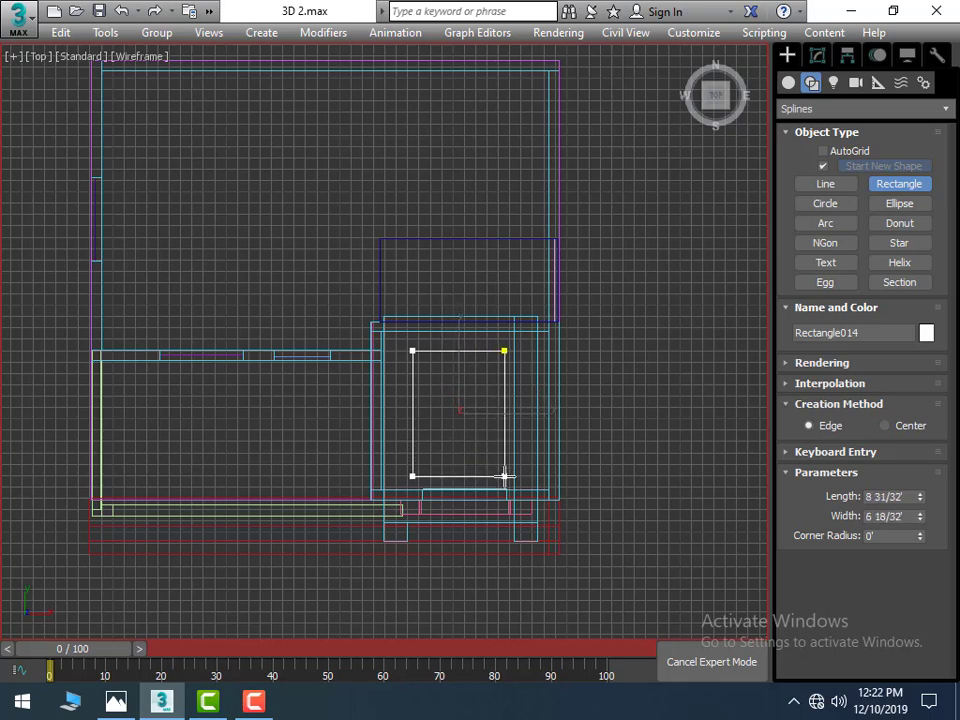
mouse_move(501, 472)
mouse_down()
mouse_move(506, 497)
mouse_move(493, 499)
mouse_up()
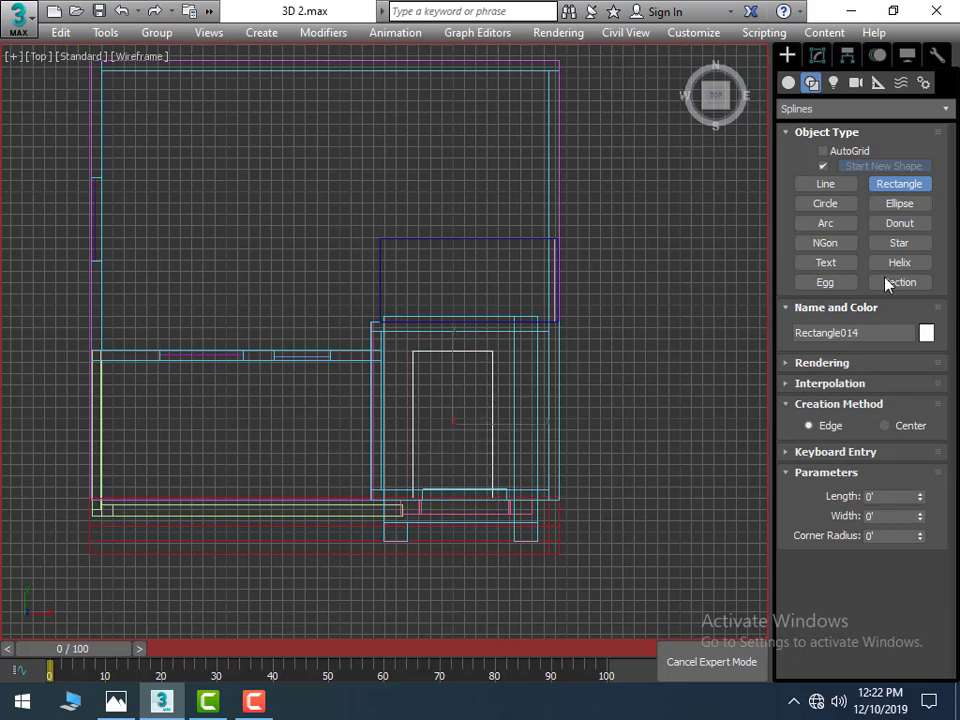
Step: Add an Extrude modifier to Rectangle014 from the Modifier List
click(818, 57)
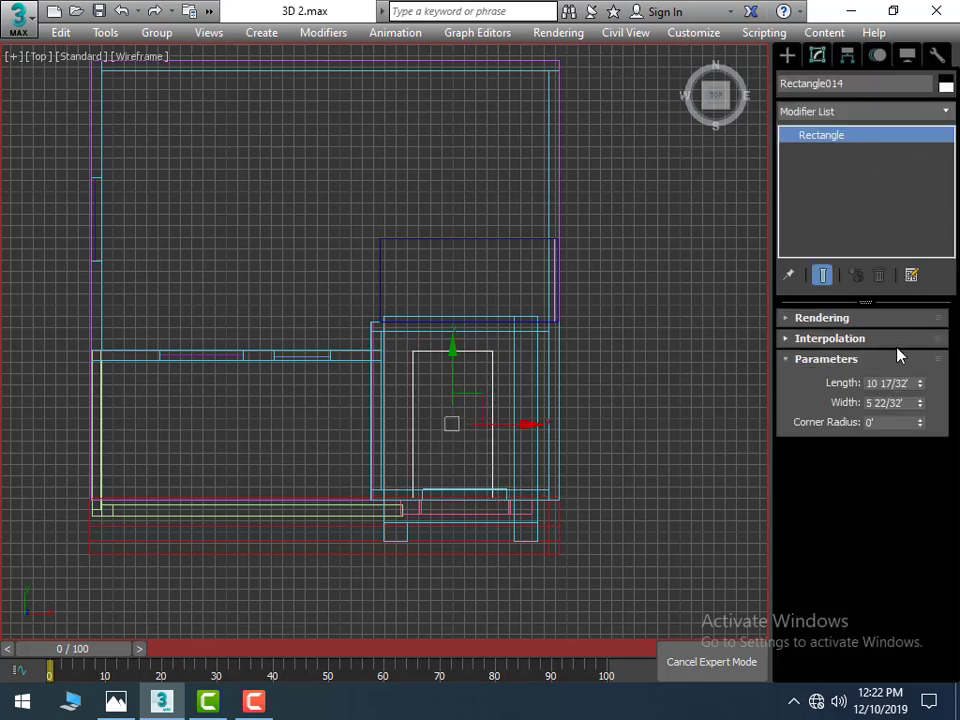
click(948, 112)
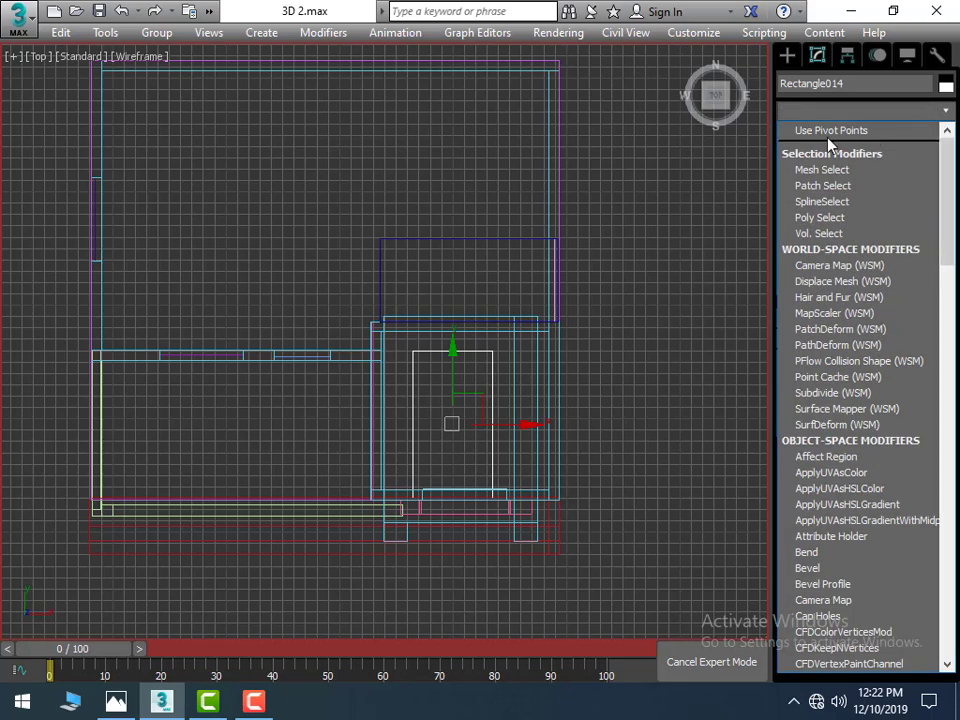
key(w)
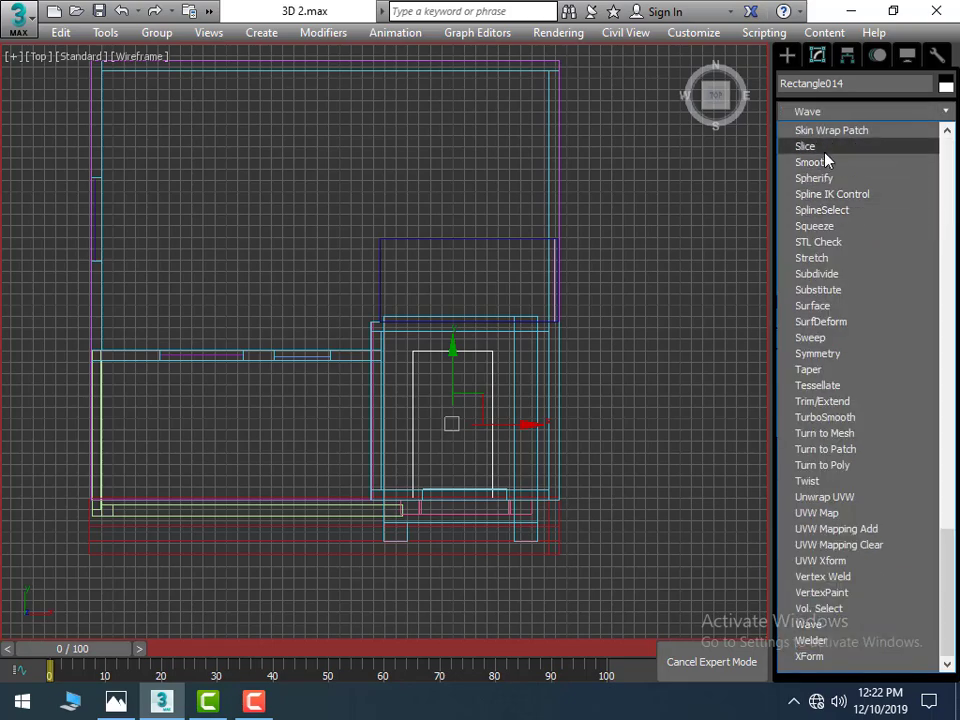
key(t)
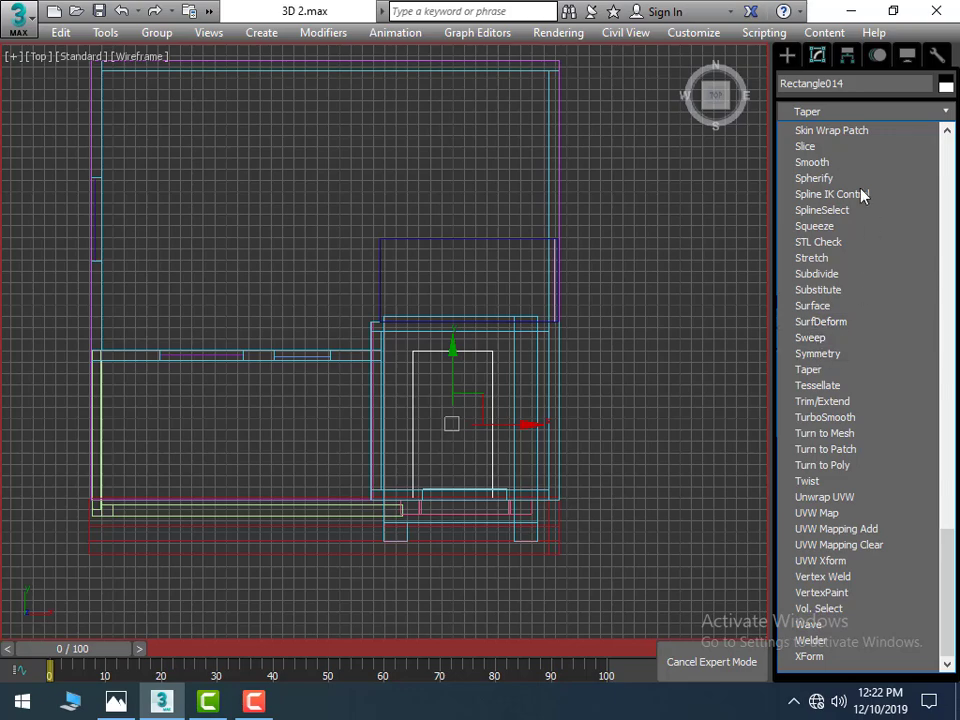
click(711, 150)
click(948, 112)
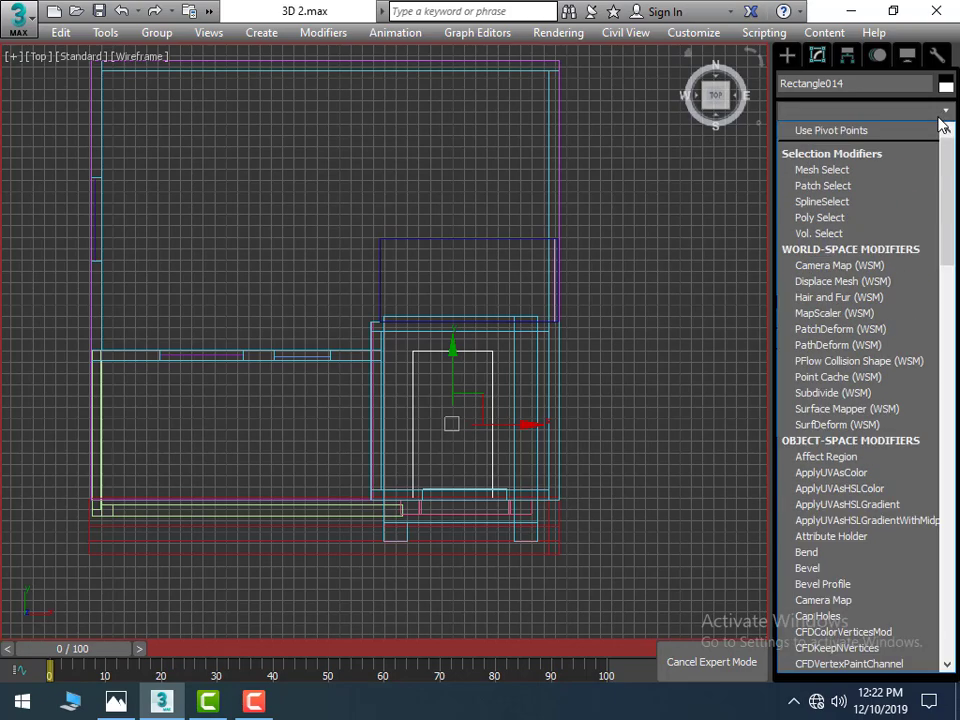
key(e)
key(x)
click(884, 134)
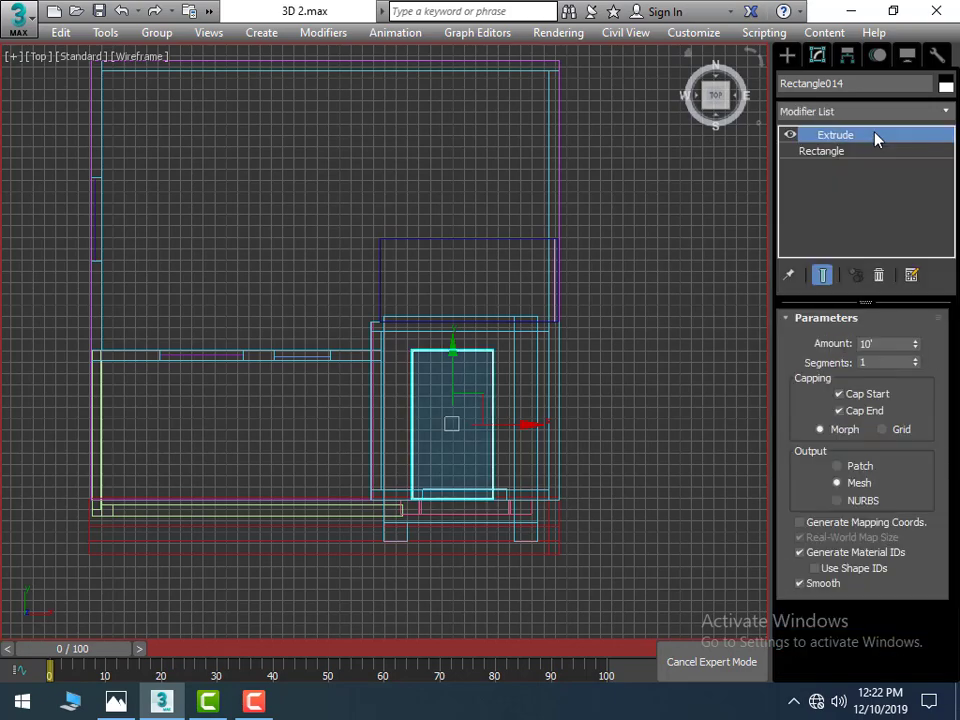
Step: Set the Extrude Amount to 0.5 and restore the four-viewport layout
double_click(885, 343)
text(0.5)
key(Return)
key(alt+w)
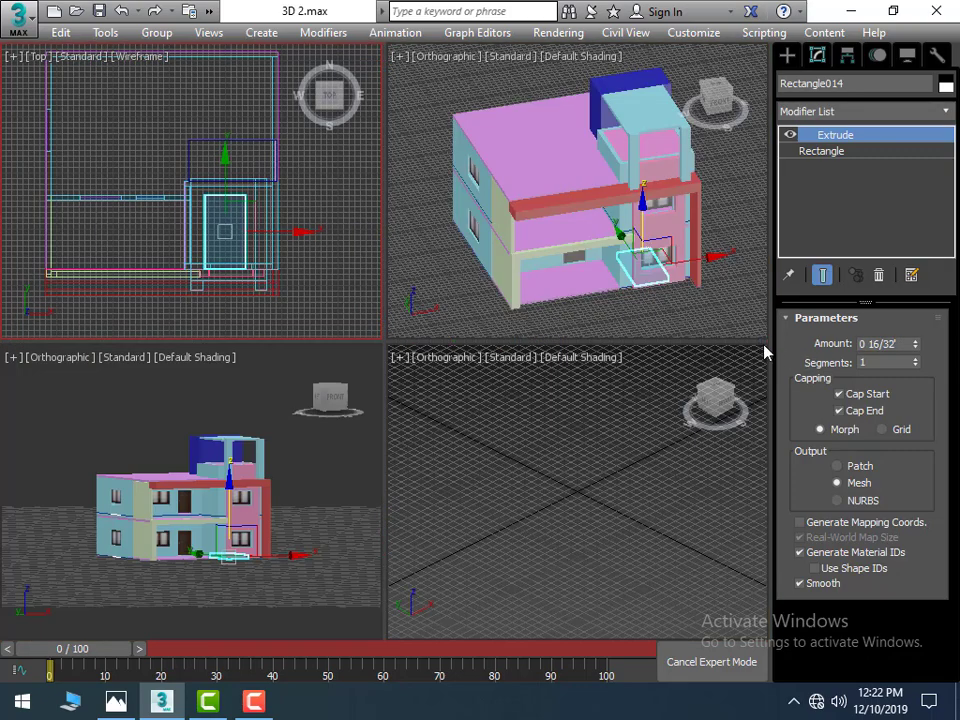
Step: In the maximized perspective view, lift the slab onto the rooftop canopy and make it 1' thick
middle_click(606, 306)
key(alt+w)
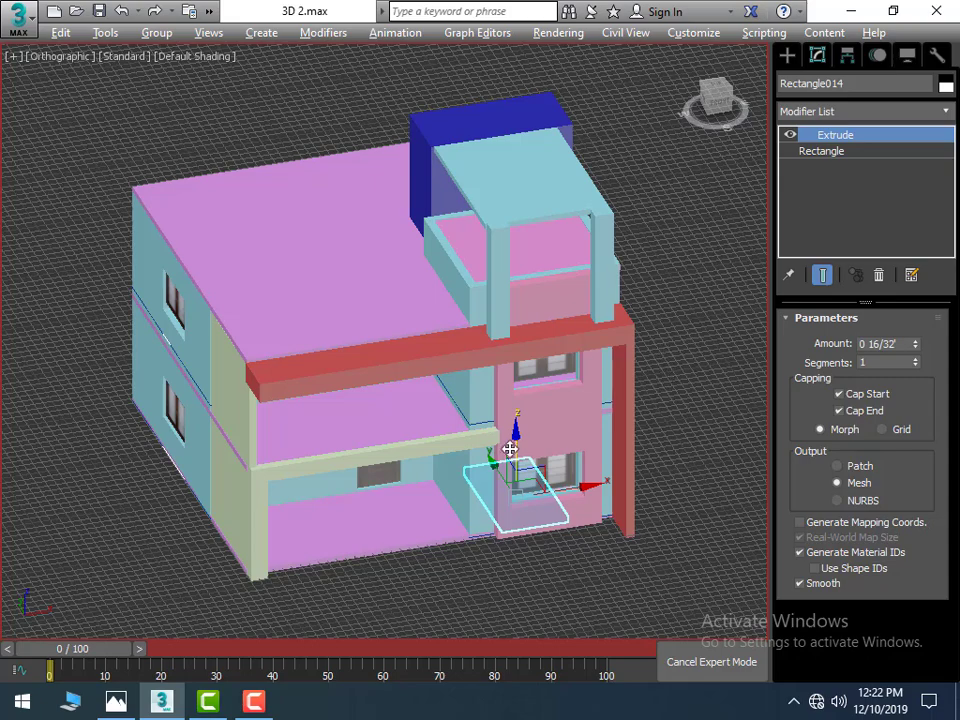
drag(514, 432, 585, 115)
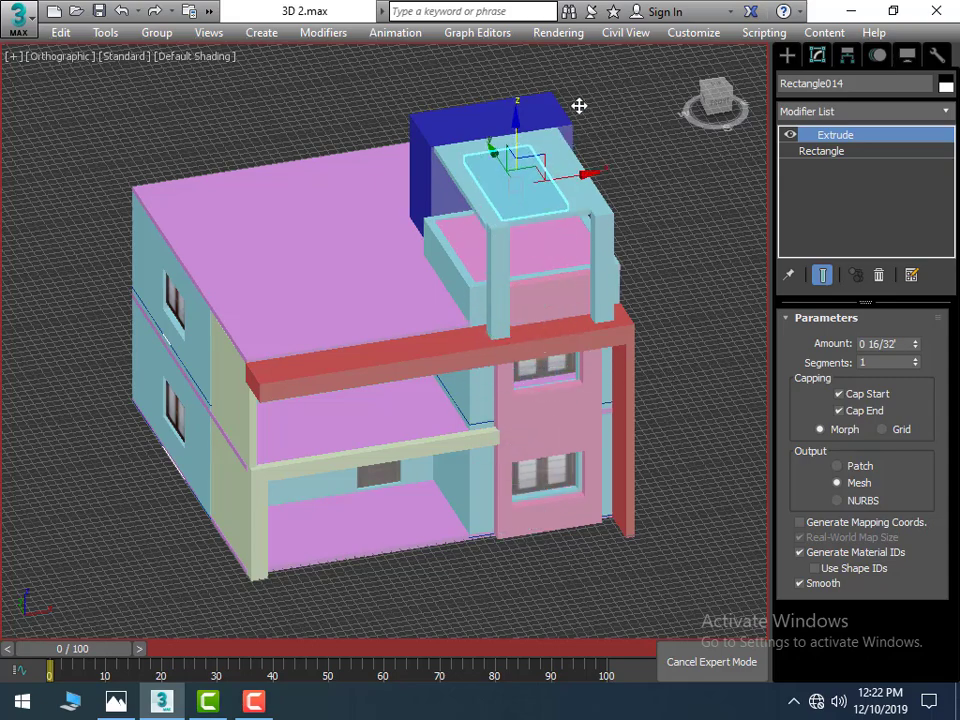
scroll(615, 427, up, 3)
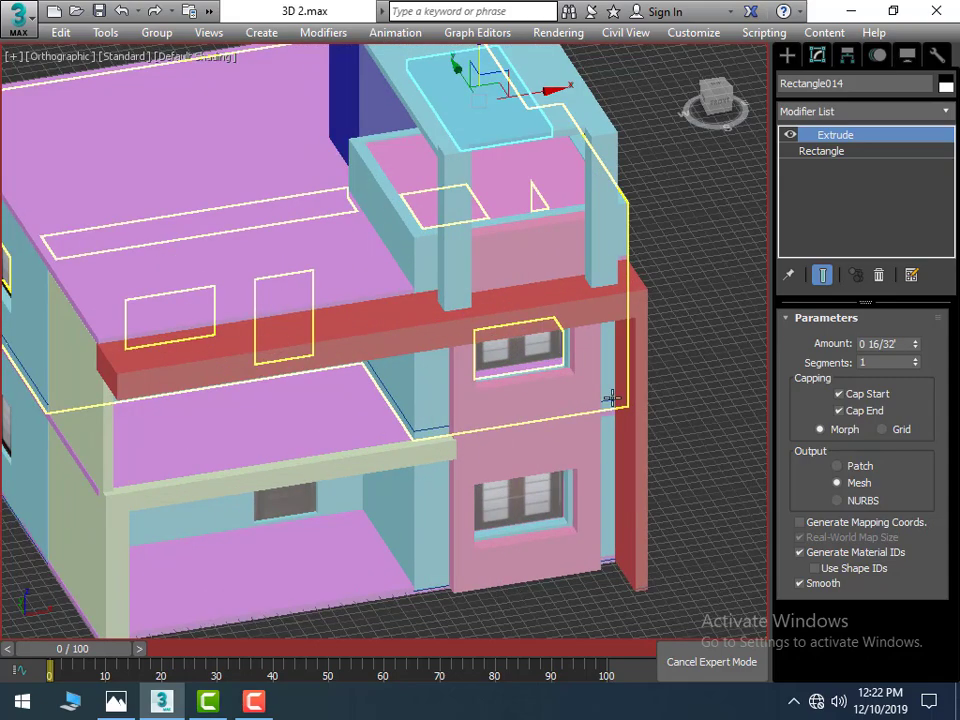
drag(896, 343, 791, 342)
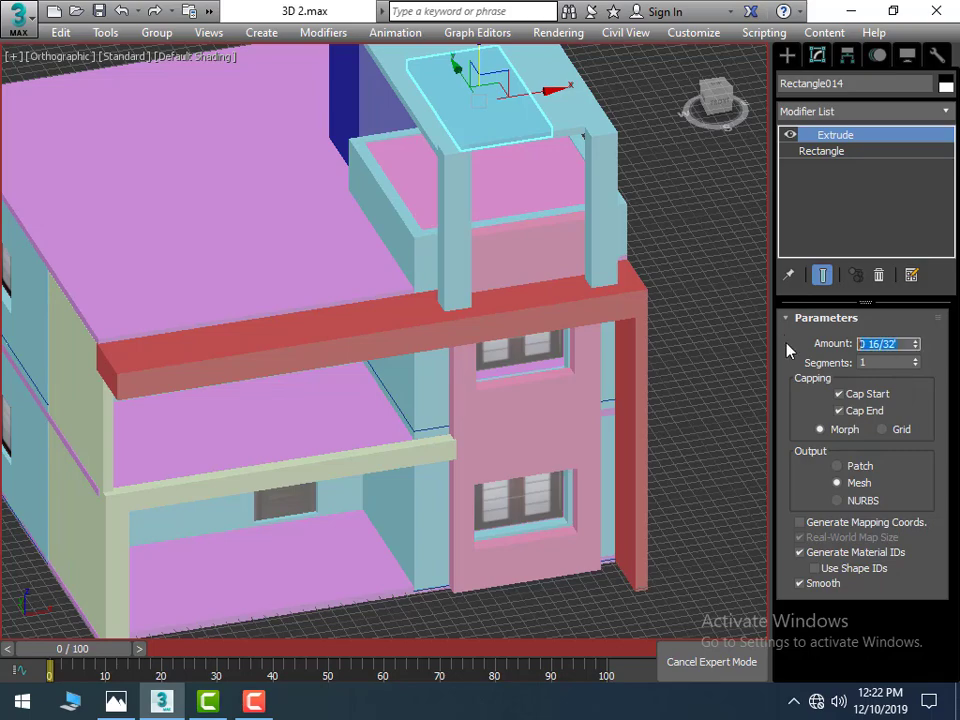
text(1)
key(Return)
Step: Raise the slab slightly so it sits on top of the canopy frame
middle_drag(724, 332, 660, 523)
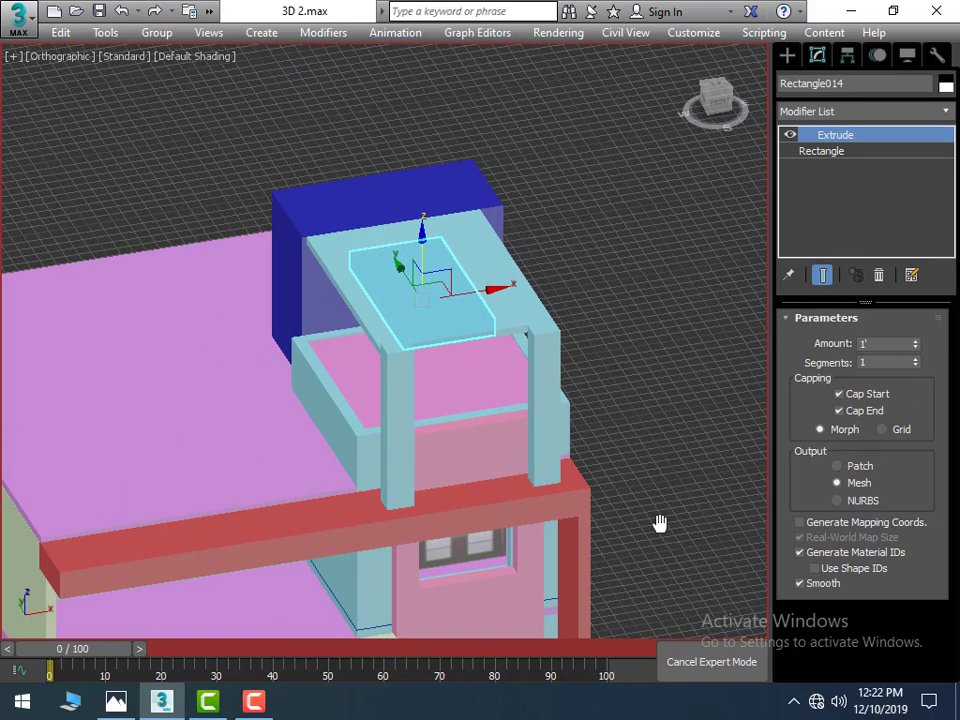
alt+middle_drag(596, 471, 600, 463)
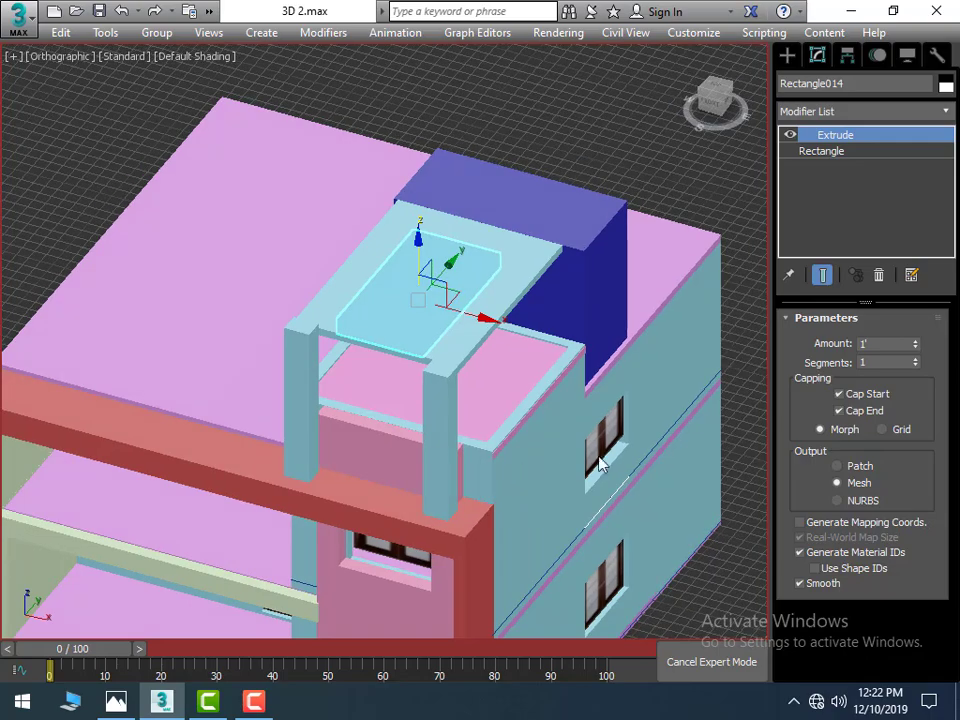
mouse_move(394, 443)
alt+middle_down()
mouse_move(431, 418)
mouse_move(465, 456)
alt+middle_up()
scroll(490, 343, up, 3)
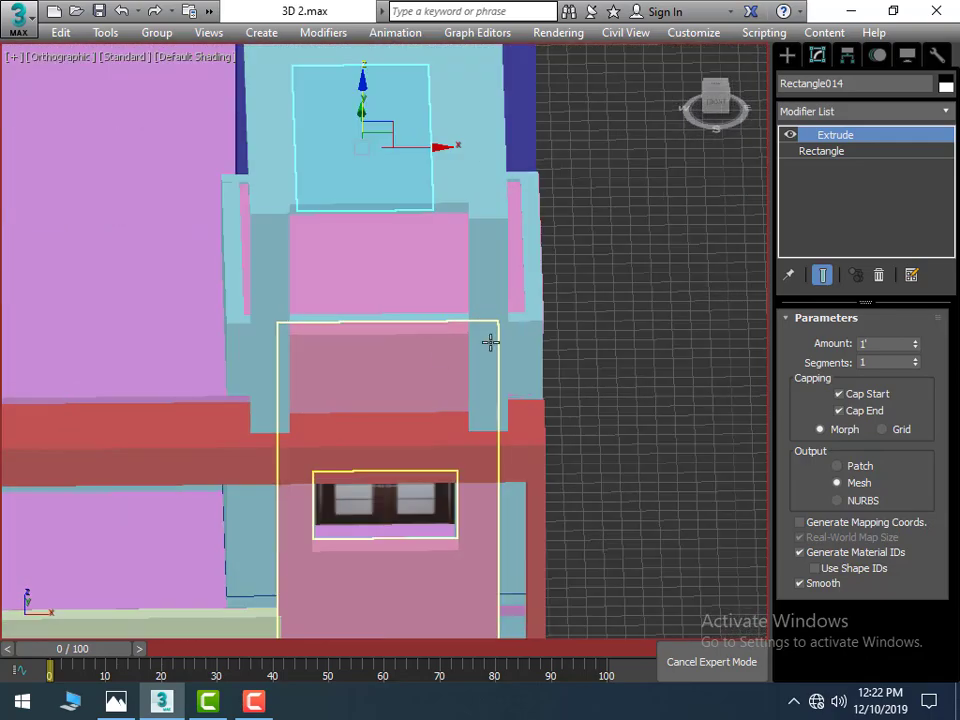
scroll(440, 370, down, 3)
middle_drag(420, 375, 474, 538)
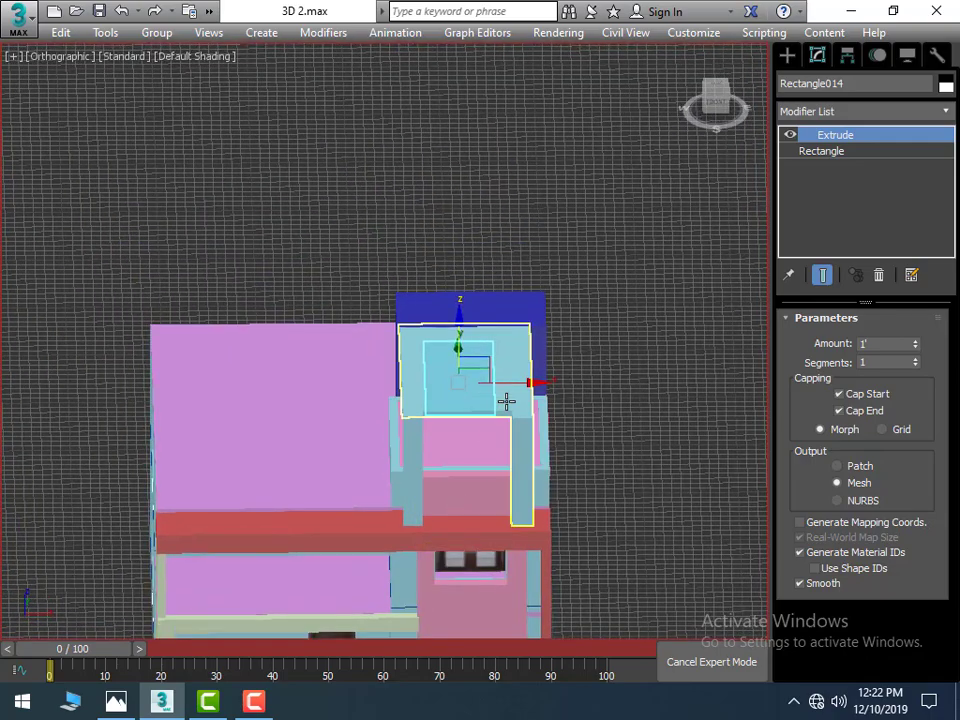
mouse_move(460, 338)
alt+middle_down()
mouse_move(452, 446)
mouse_move(525, 408)
alt+middle_up()
middle_drag(415, 414, 306, 421)
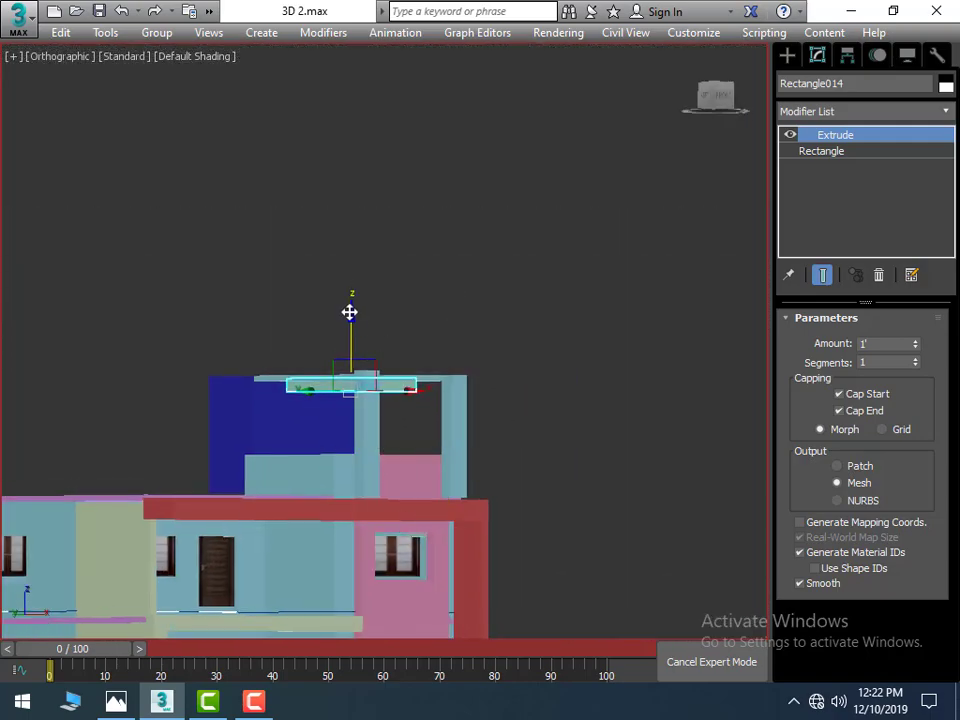
mouse_move(351, 317)
mouse_down()
mouse_move(351, 302)
mouse_move(349, 312)
mouse_up()
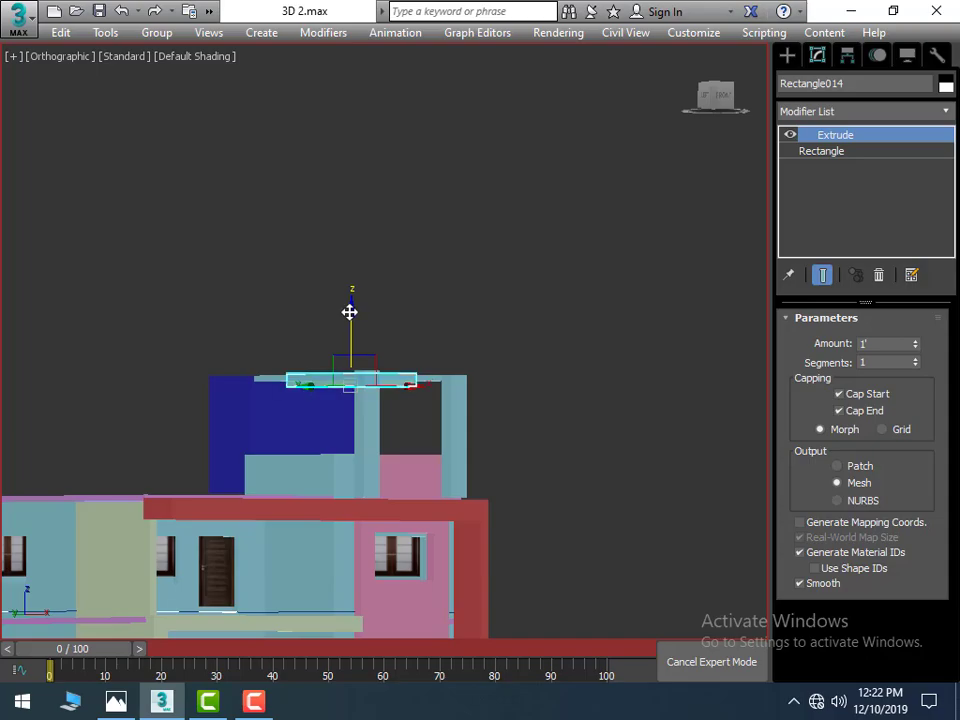
Step: Scale the slab to fit the canopy and shift it right to align
mouse_move(349, 312)
alt+middle_down()
mouse_move(546, 444)
mouse_move(500, 508)
alt+middle_up()
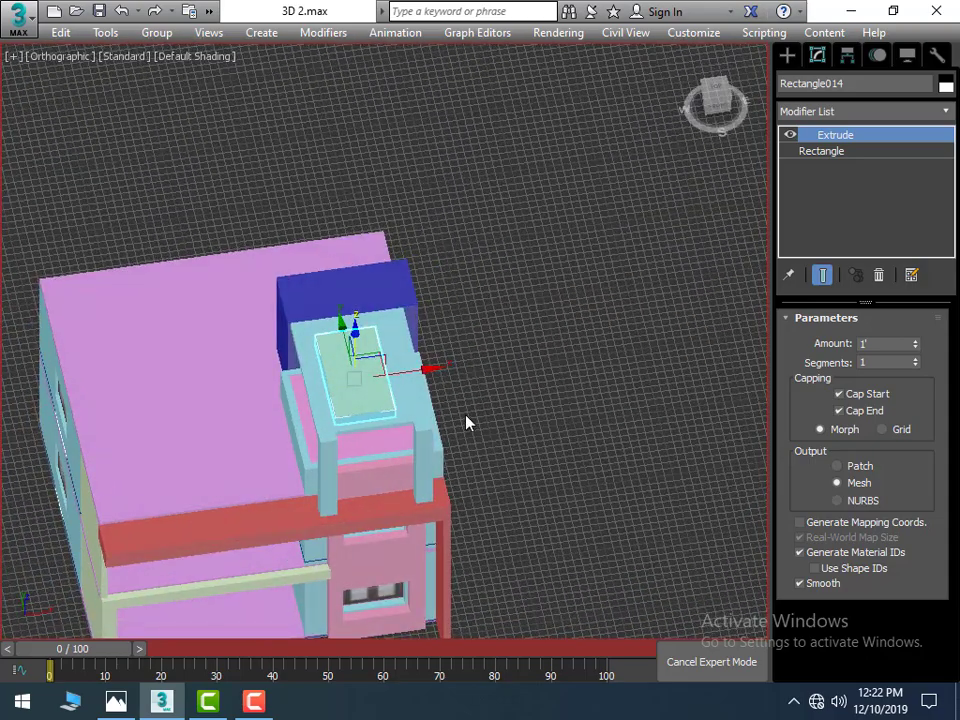
key(r)
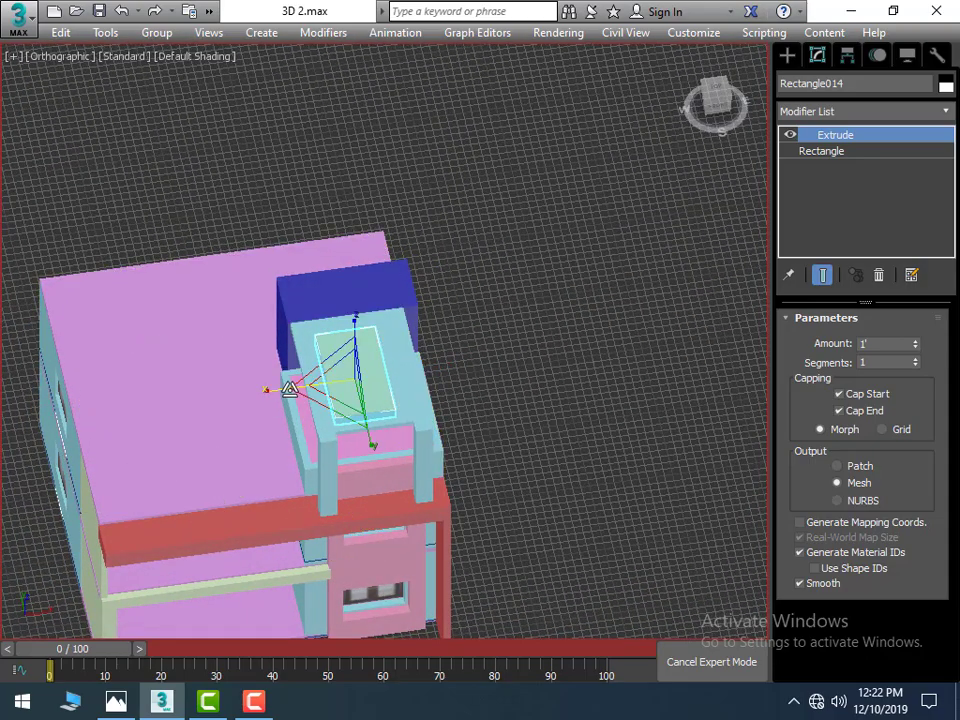
mouse_move(284, 389)
mouse_down()
mouse_move(261, 396)
mouse_move(290, 393)
mouse_up()
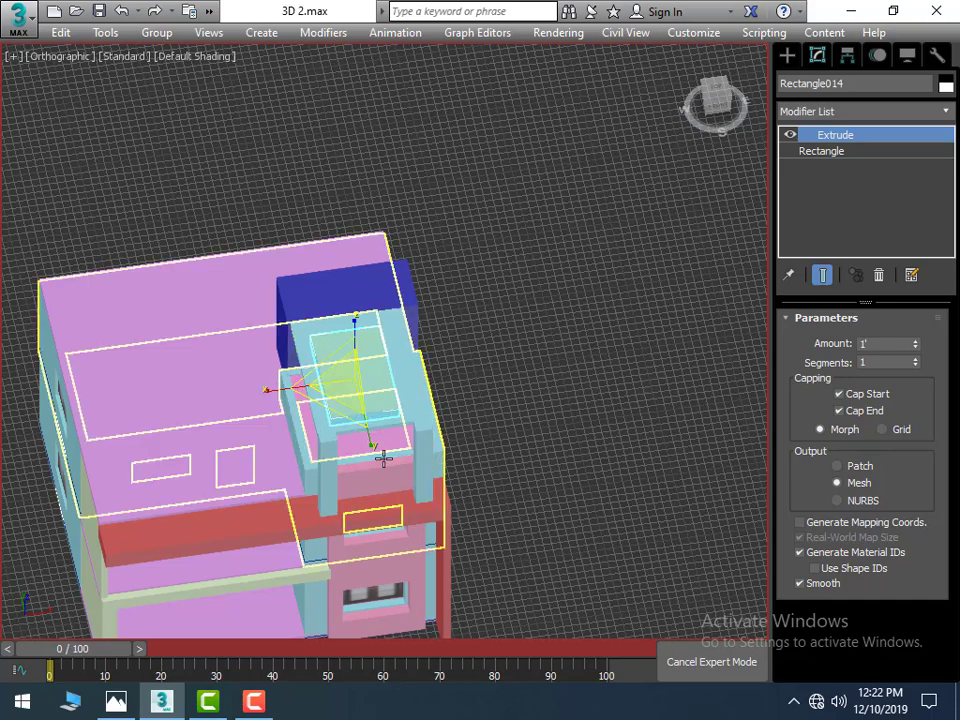
mouse_move(370, 446)
mouse_down()
mouse_move(366, 426)
mouse_move(401, 458)
mouse_move(401, 431)
mouse_up()
key(w)
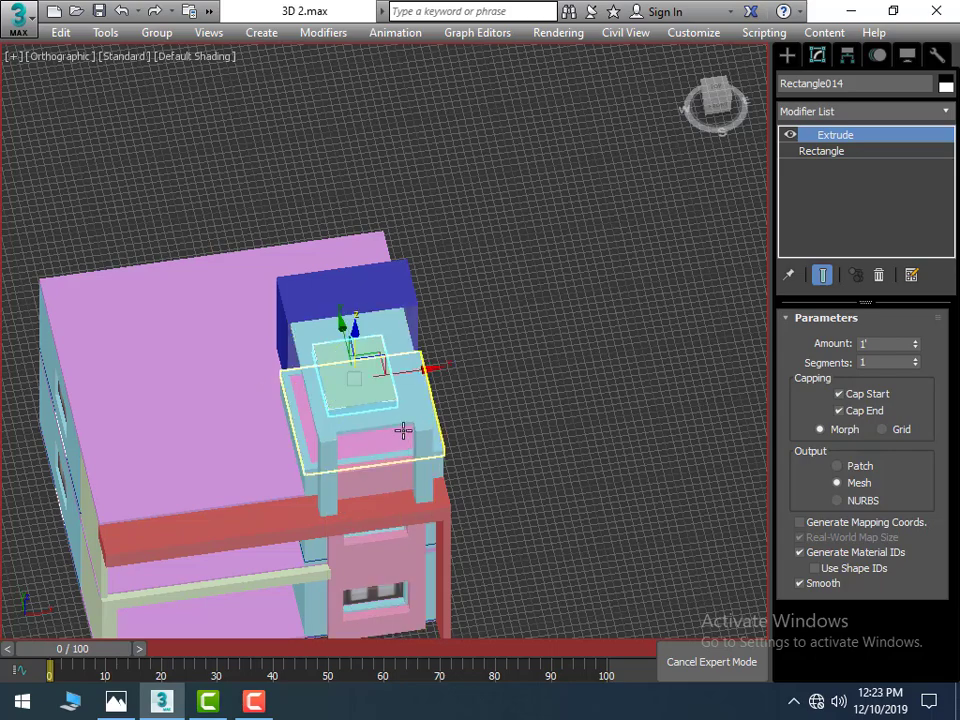
drag(432, 369, 442, 364)
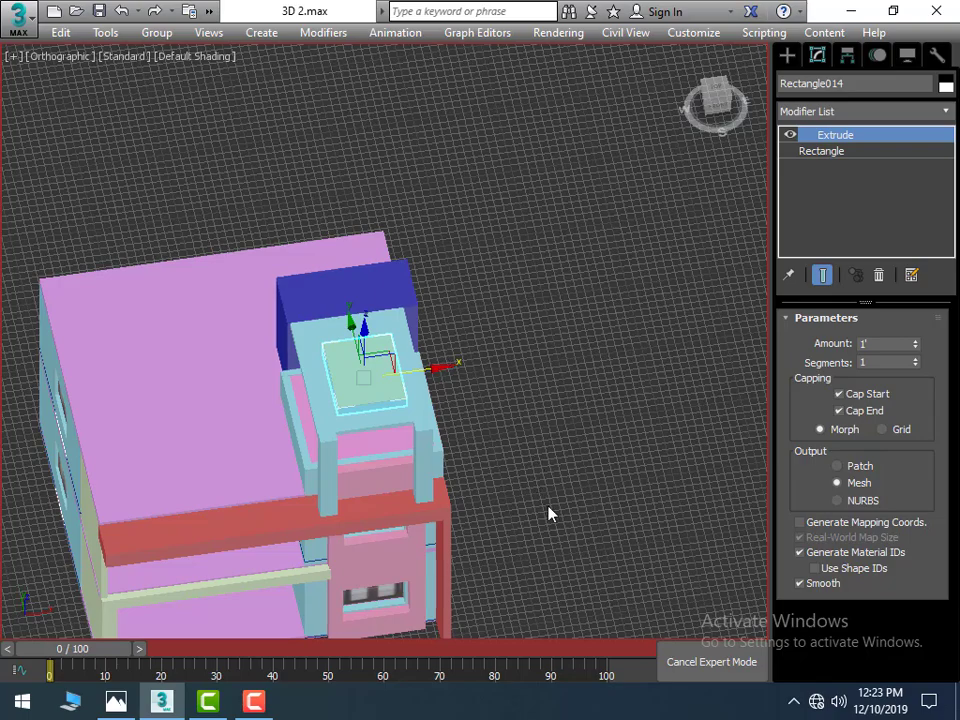
alt+middle_drag(548, 514, 536, 441)
Step: With Rectangle012 selected, apply a ProBoolean Subtraction picking the inner box to cut the rooftop opening
click(536, 440)
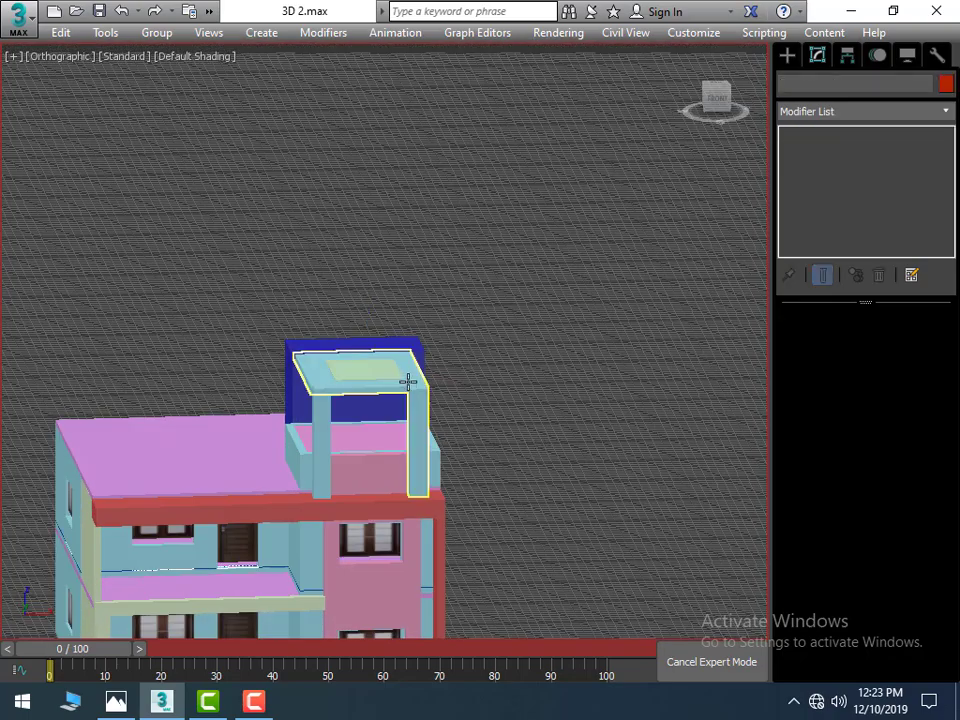
click(406, 388)
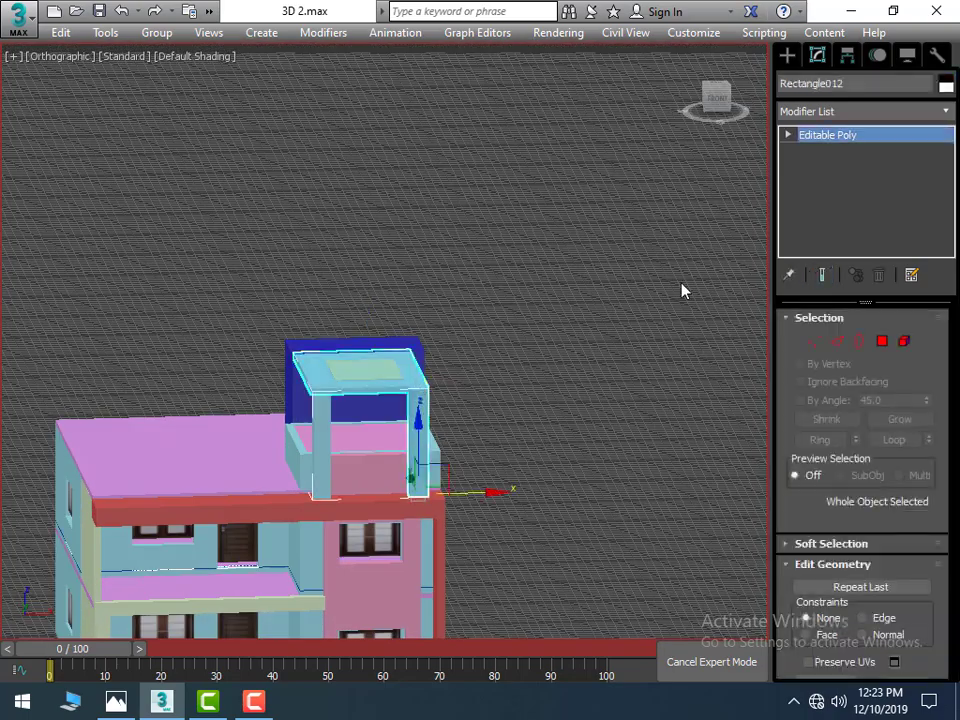
click(788, 56)
click(800, 108)
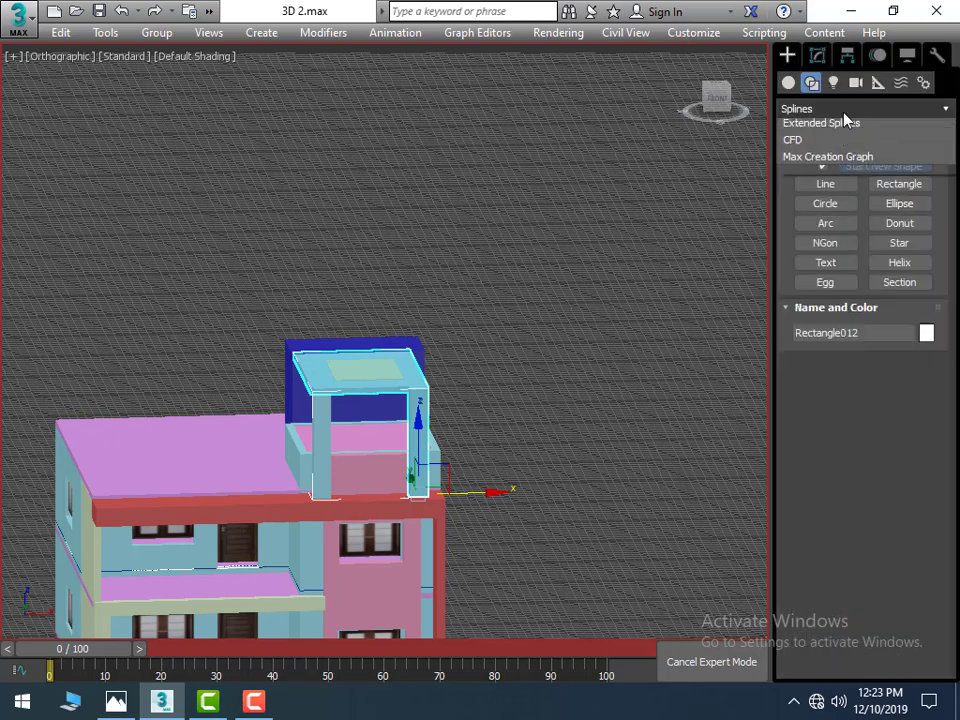
click(789, 83)
click(820, 108)
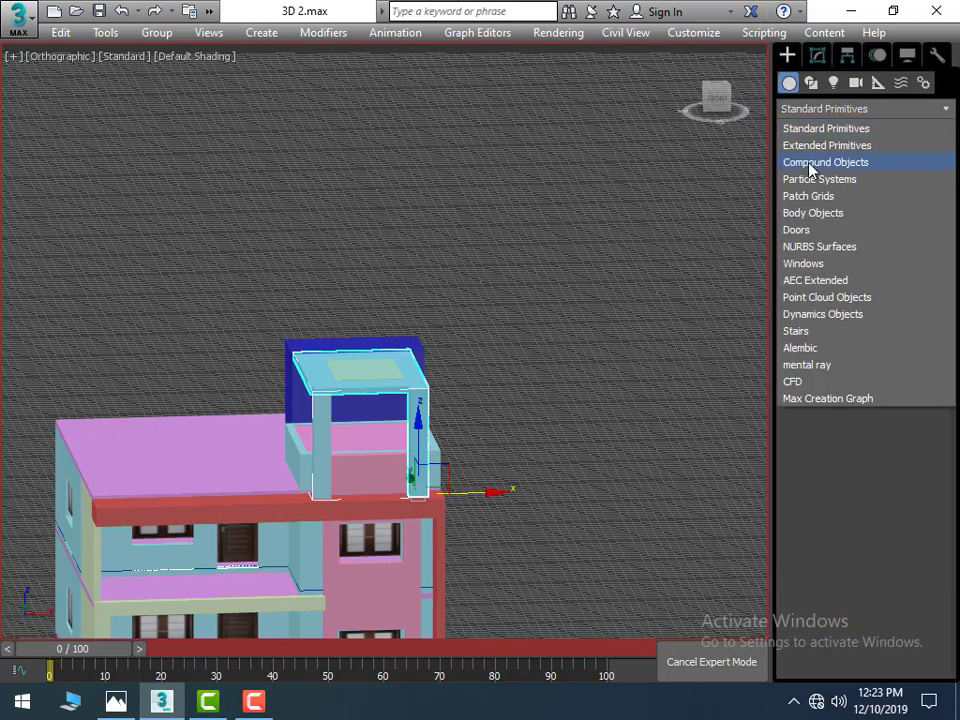
click(811, 163)
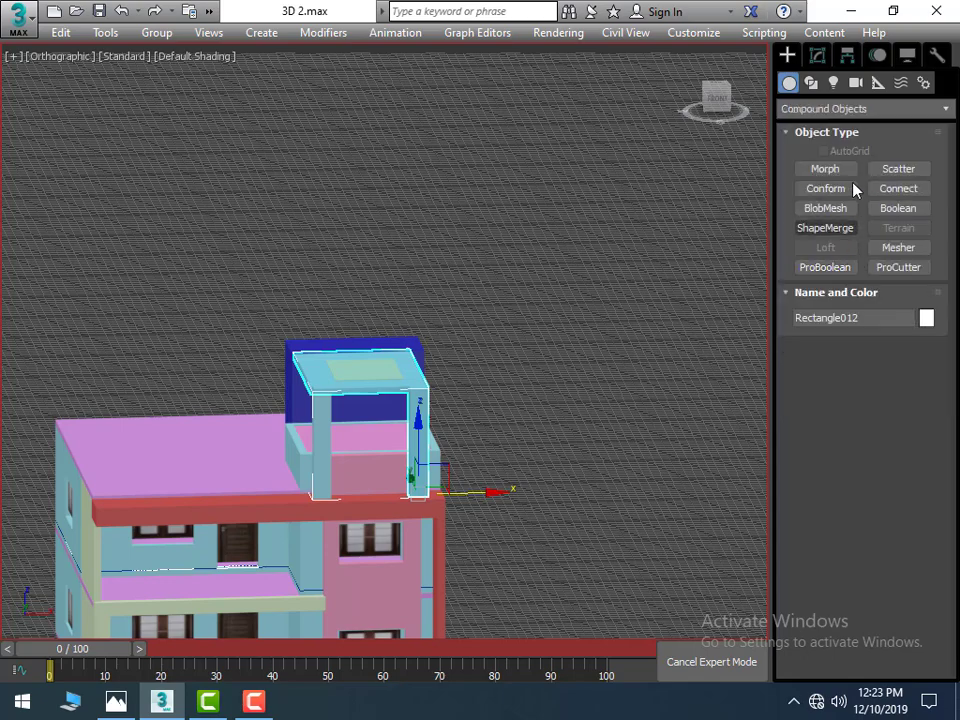
click(825, 268)
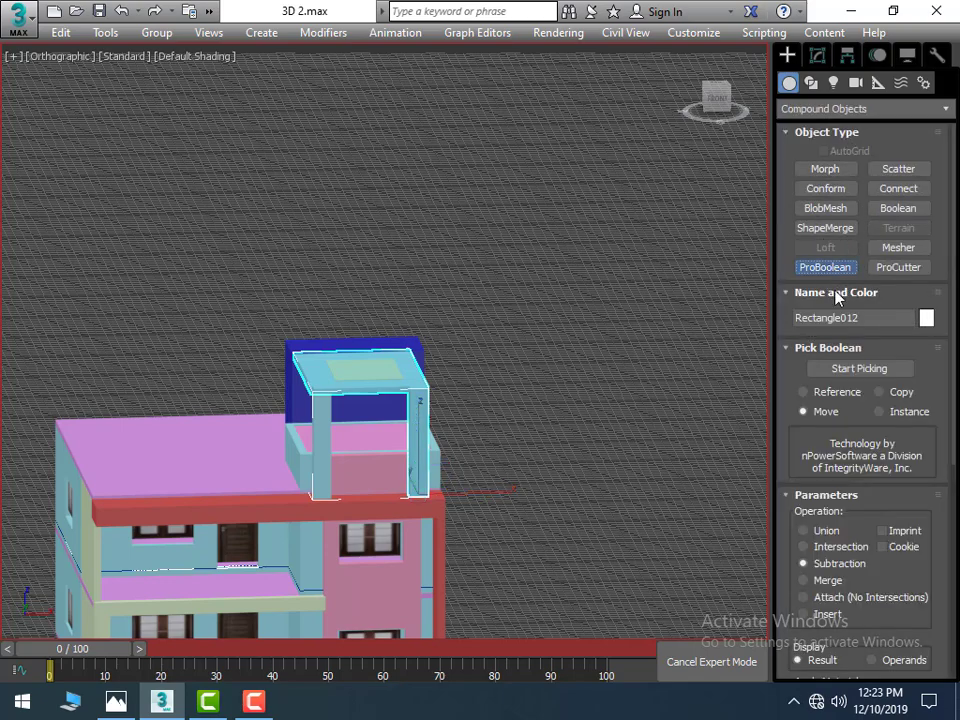
click(845, 370)
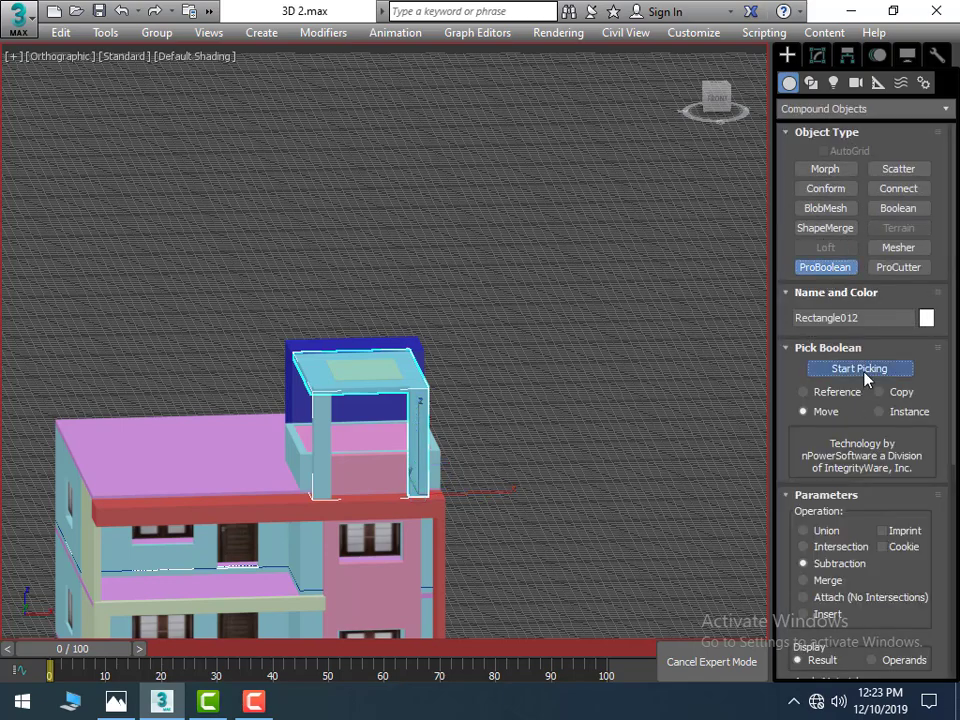
click(372, 379)
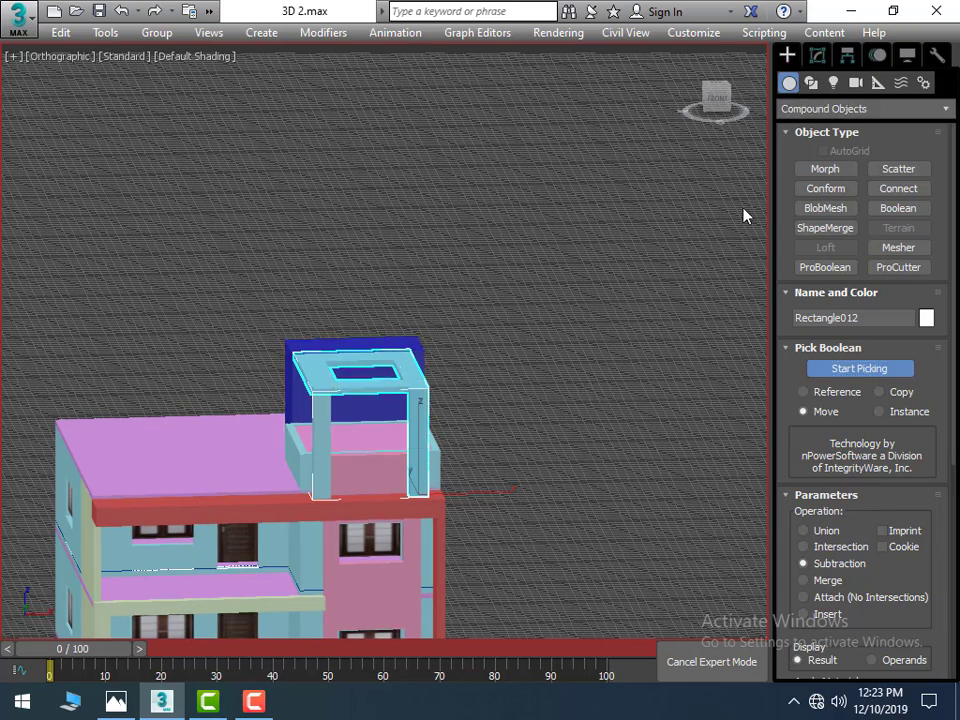
click(817, 55)
click(558, 451)
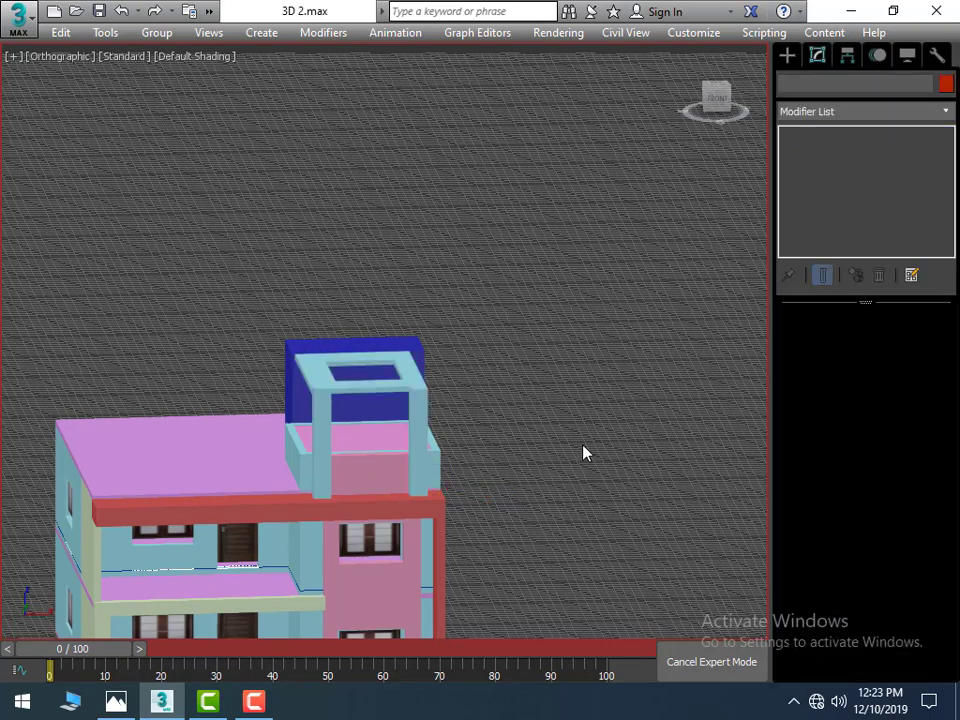
Step: Zoom in on the opened canopy and windowed wall, then minimize 3ds Max to show 3.jpg
scroll(570, 475, up, 5)
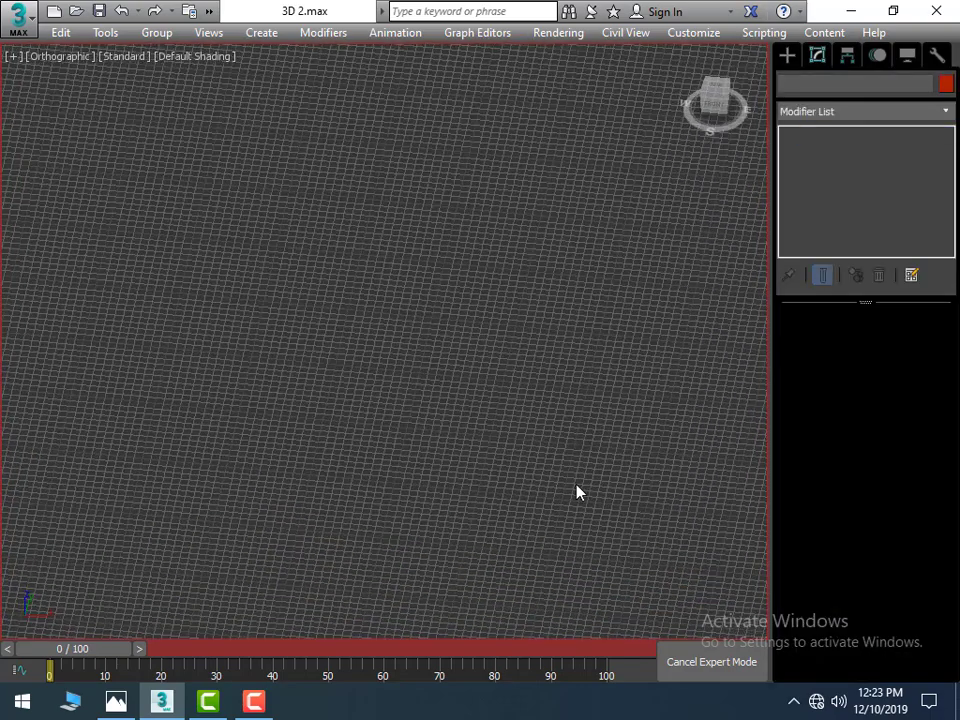
scroll(553, 304, up, 1)
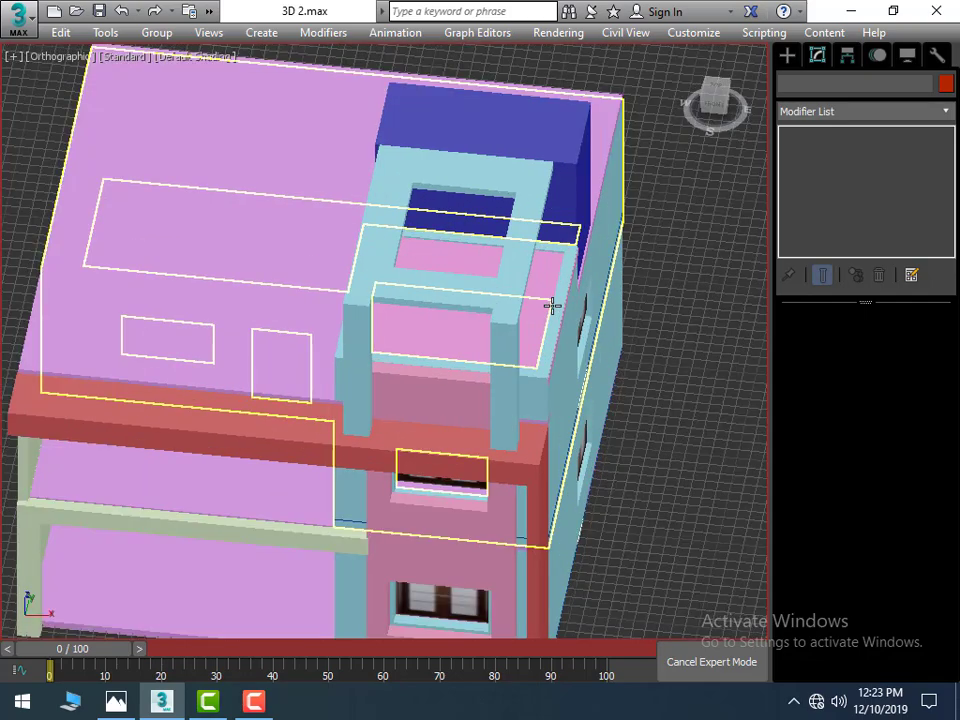
scroll(399, 223, up, 1)
scroll(424, 240, up, 1)
scroll(454, 243, up, 2)
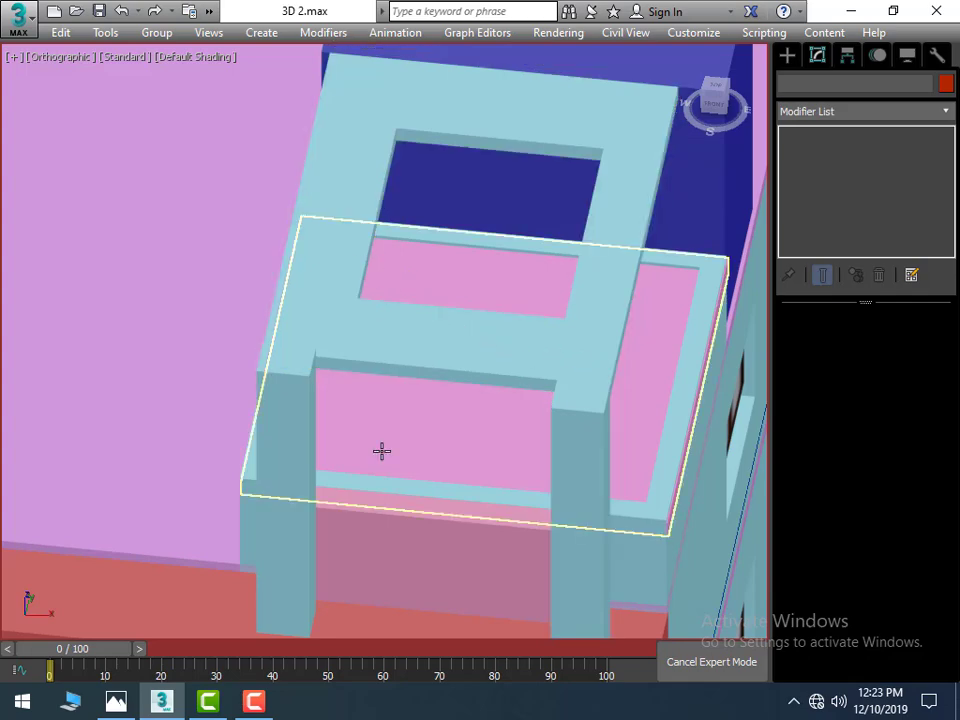
scroll(349, 424, down, 5)
middle_drag(302, 403, 534, 510)
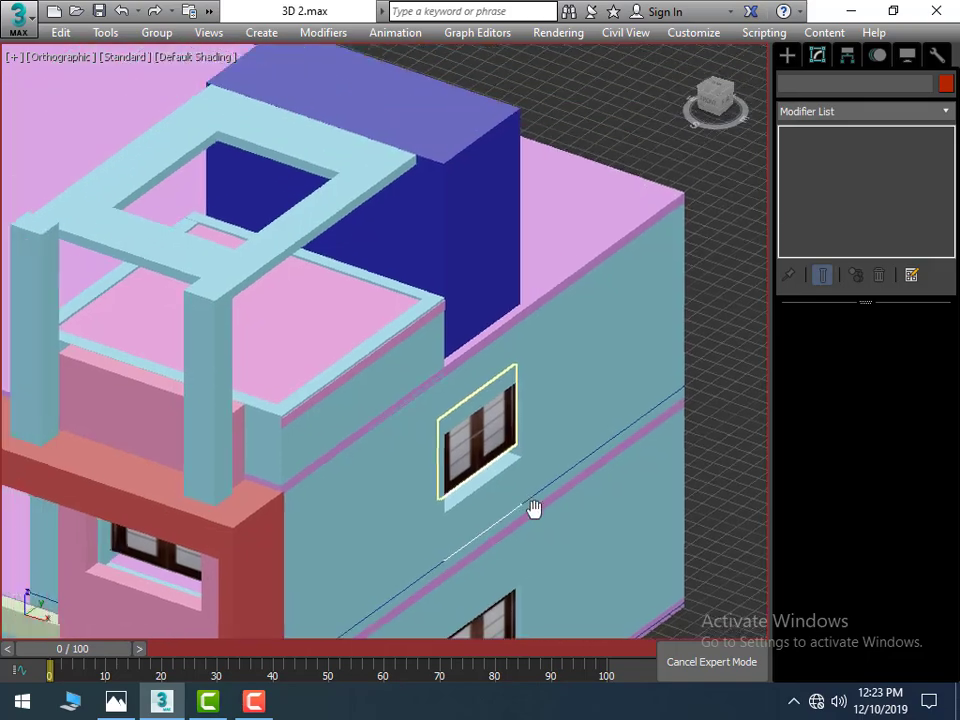
scroll(534, 510, down, 4)
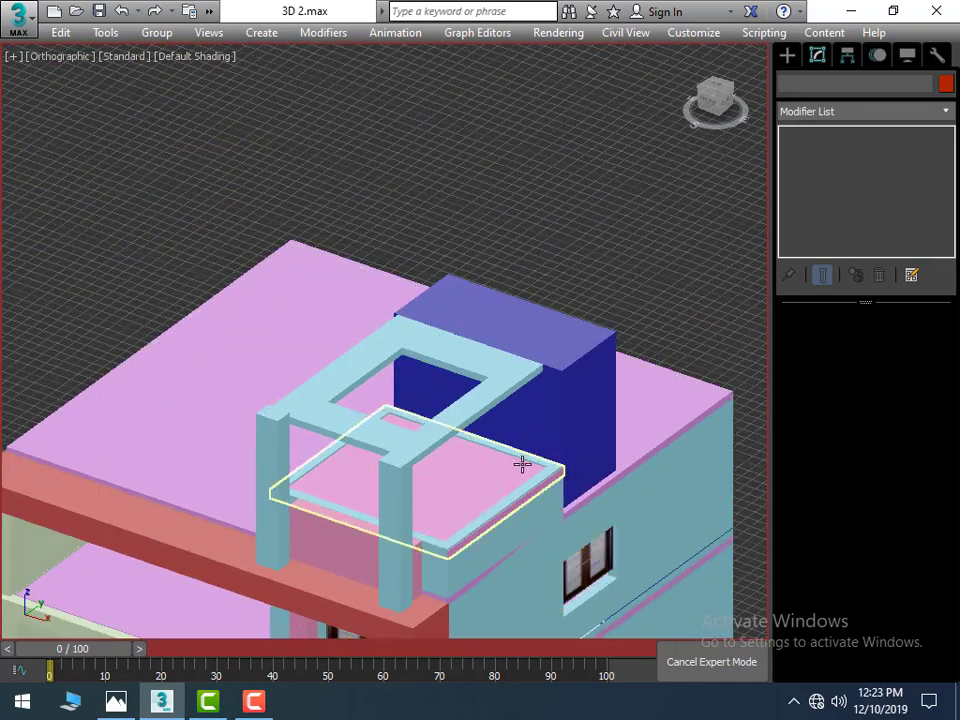
click(161, 705)
Step: Compare the reference render 3.jpg against a front view of the model, ending back in 3ds Max
click(116, 701)
mouse_move(161, 701)
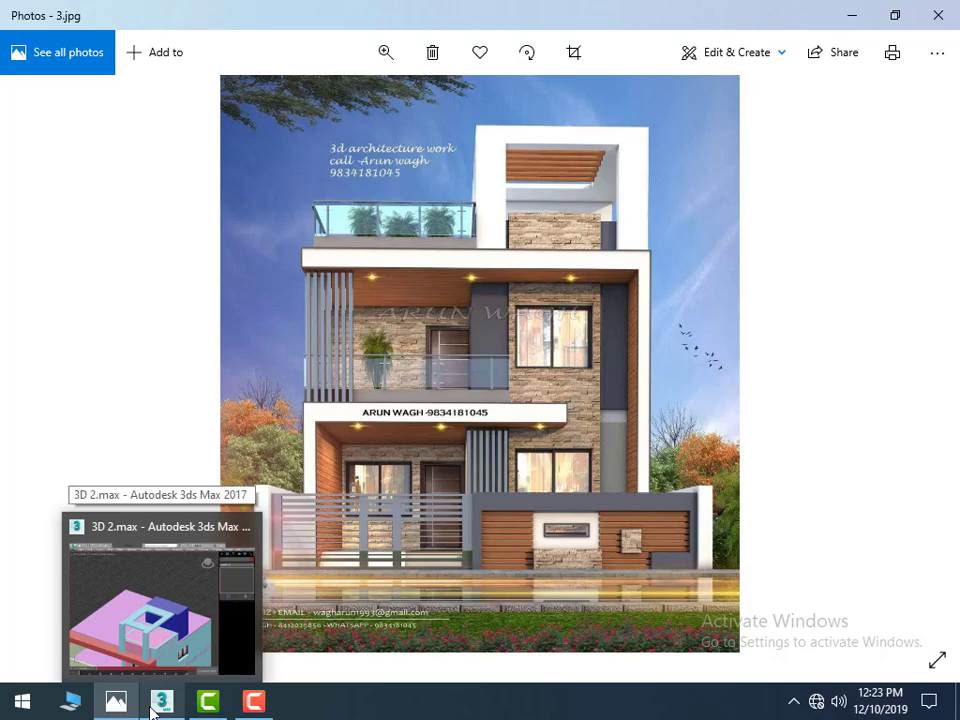
click(158, 703)
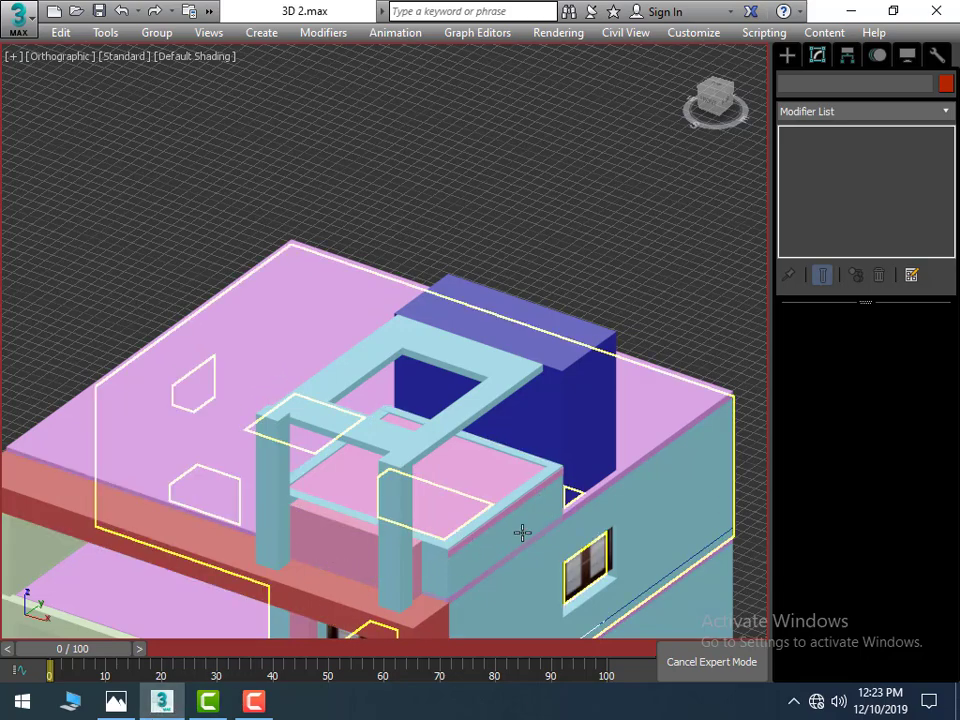
scroll(522, 532, down, 5)
scroll(636, 514, down, 3)
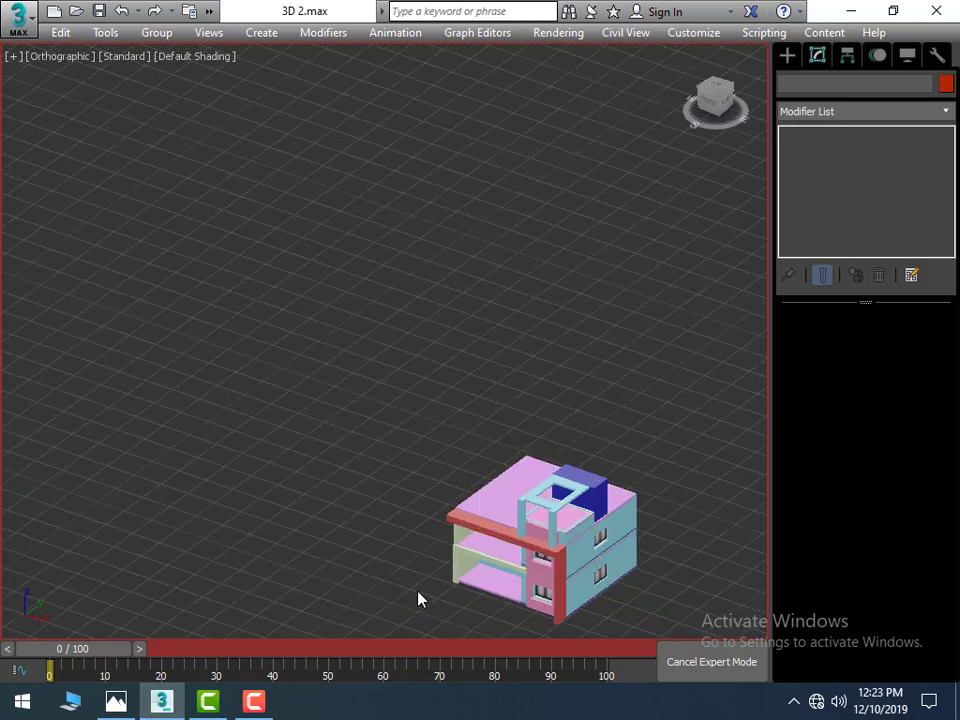
alt+middle_drag(418, 598, 512, 541)
scroll(584, 534, up, 3)
scroll(585, 516, up, 3)
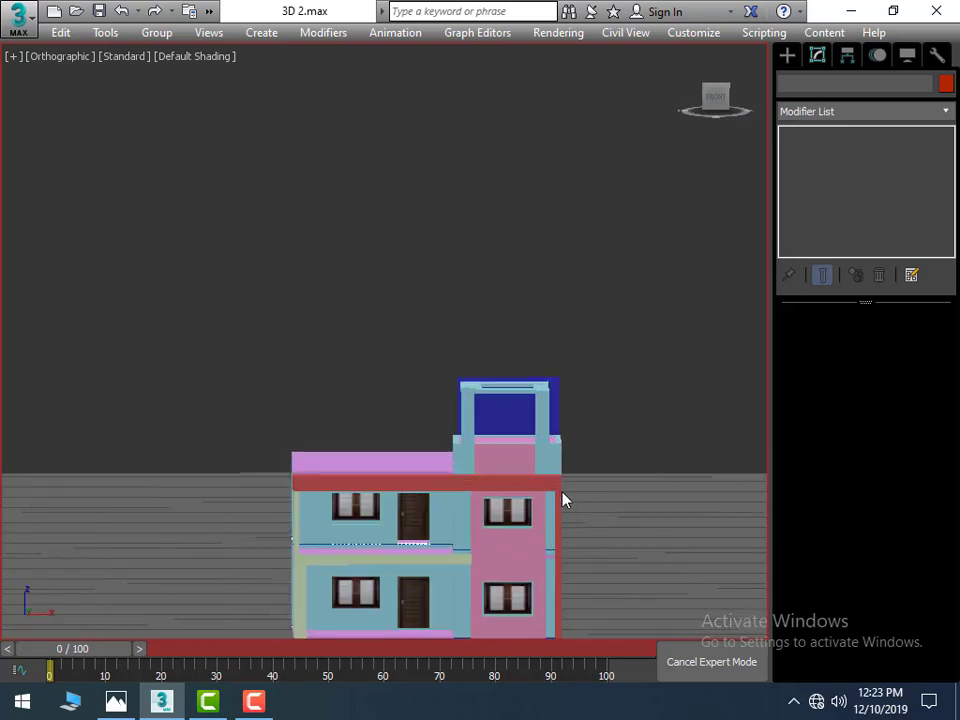
click(171, 708)
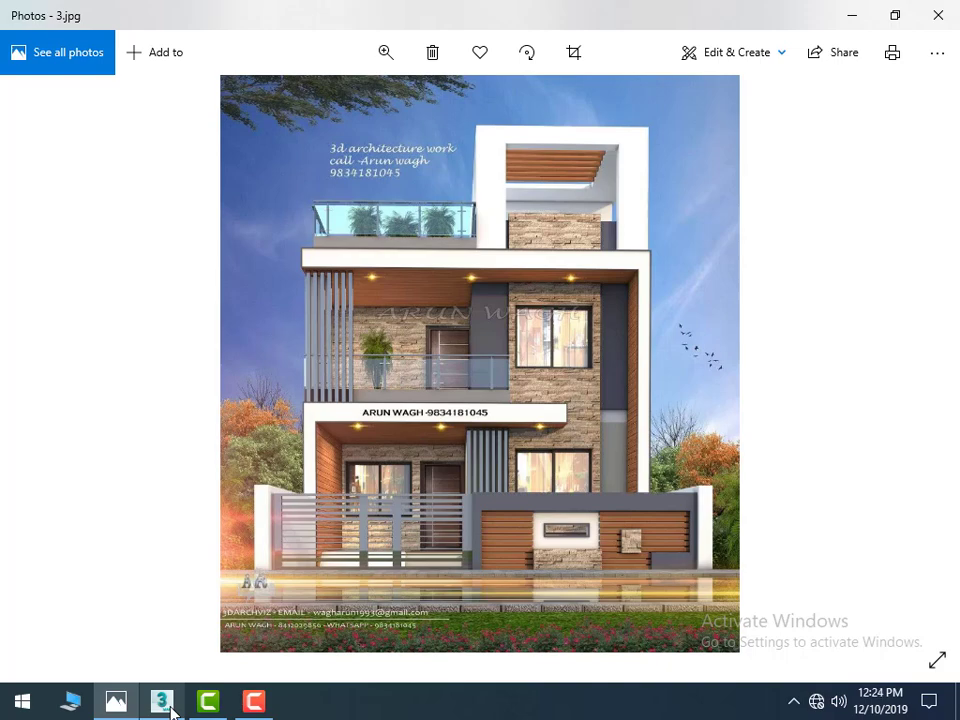
click(171, 708)
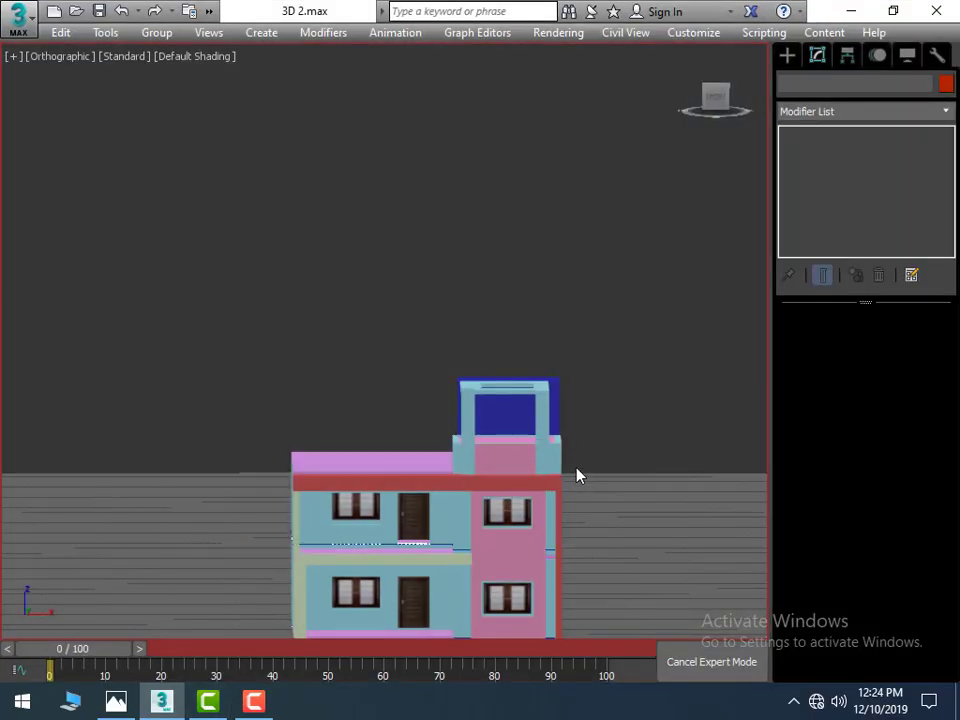
Step: Convert the rooftop canopy Rectangle012 to an Editable Poly
scroll(577, 462, up, 2)
scroll(552, 400, up, 2)
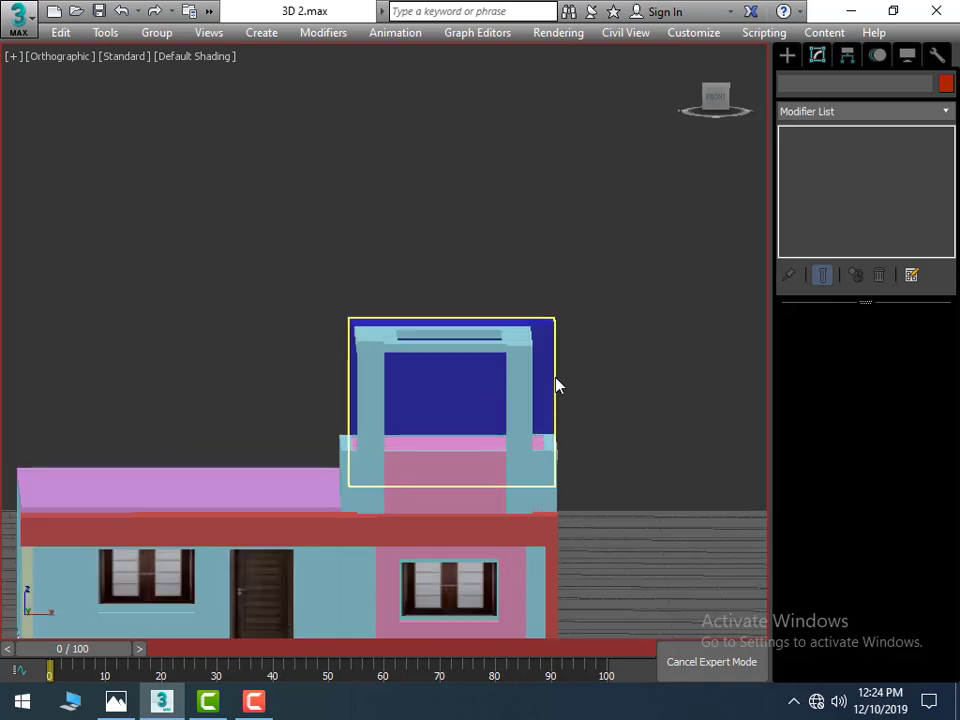
scroll(559, 379, up, 2)
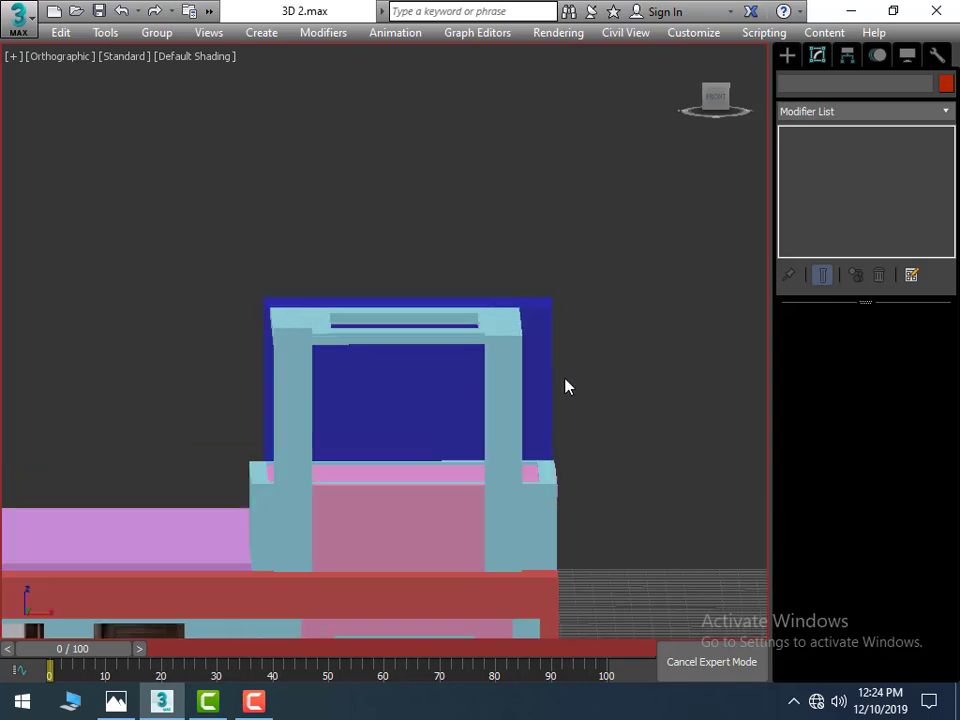
click(493, 435)
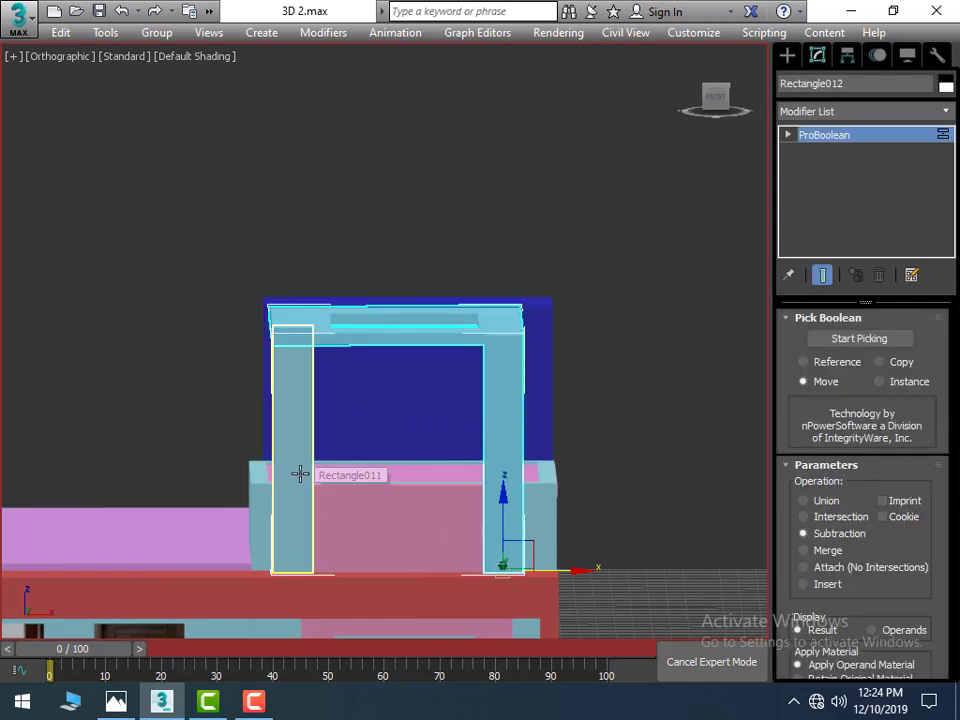
right_click(500, 462)
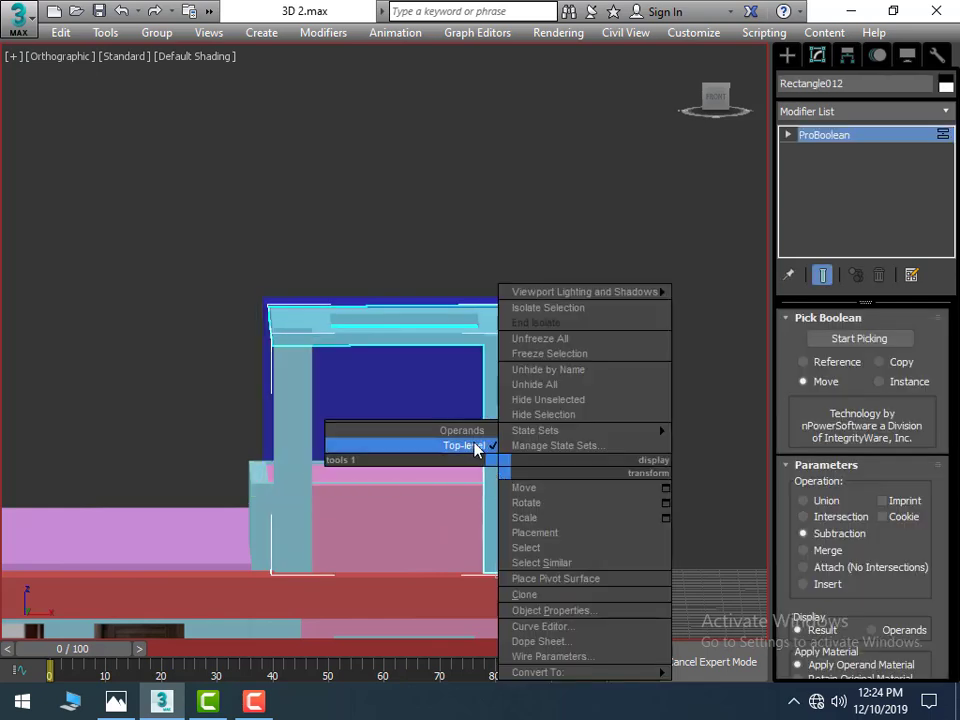
click(692, 281)
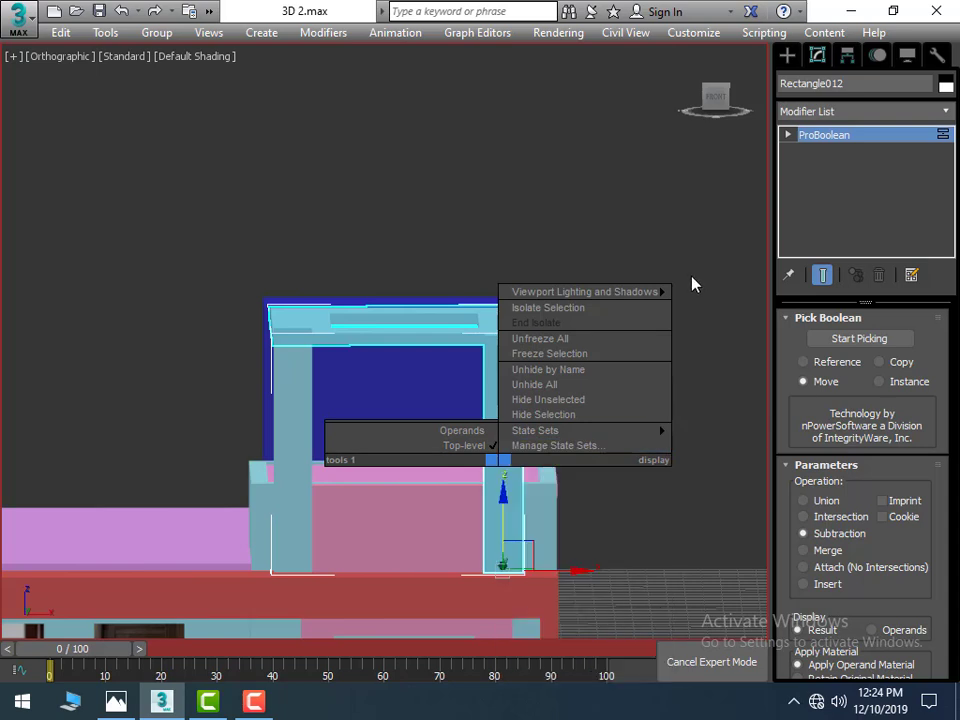
right_click(288, 445)
mouse_move(322, 649)
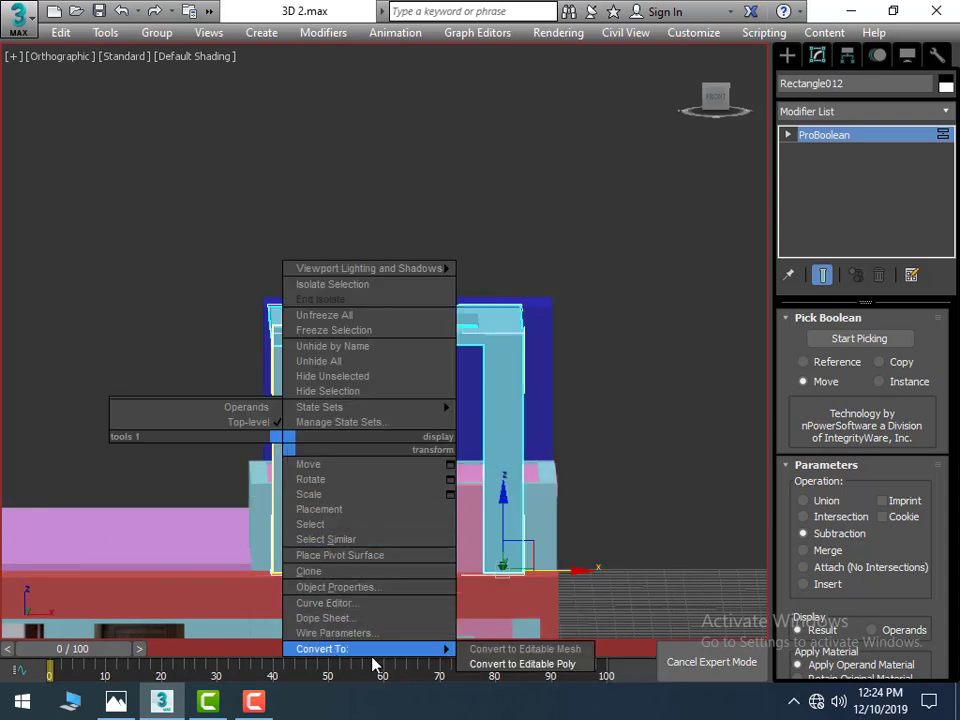
click(500, 663)
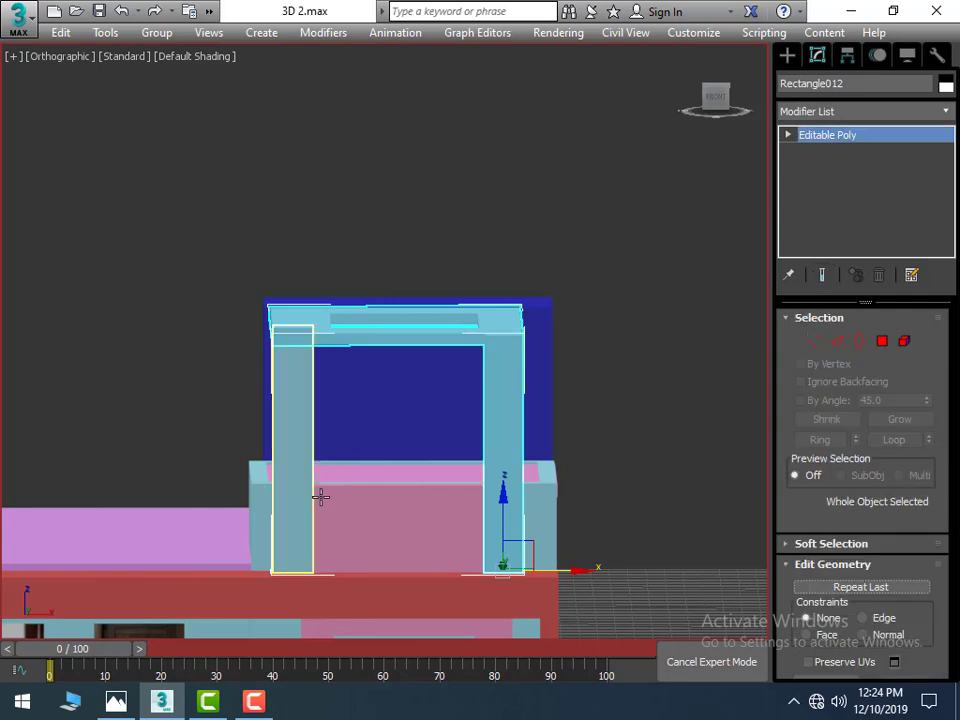
Step: Attach the pillars and the dark blue box to the canopy as one object
right_click(305, 470)
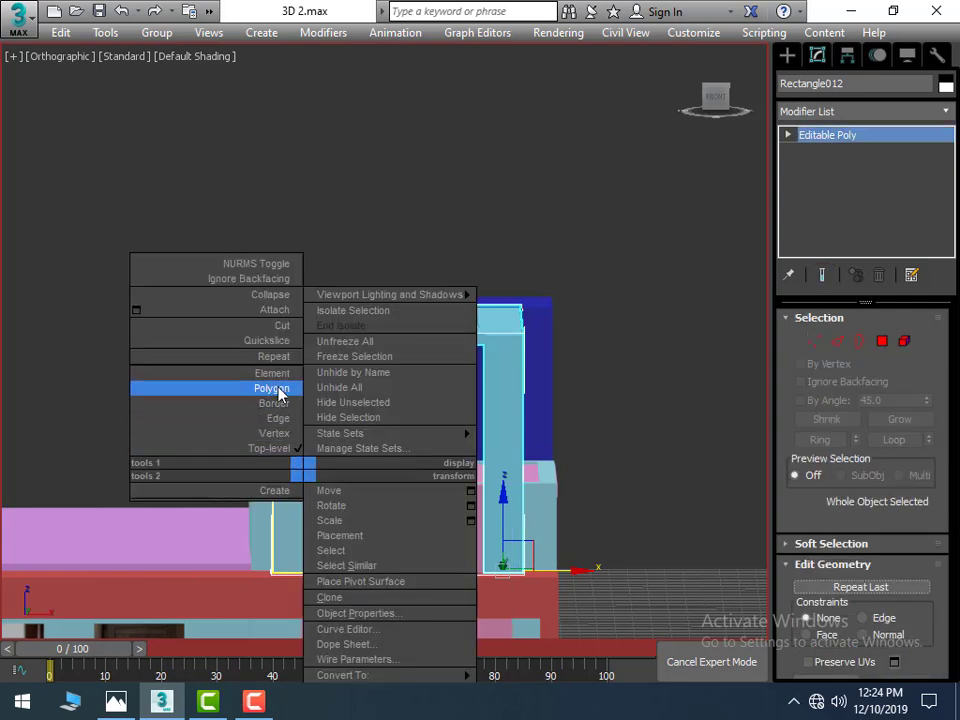
click(279, 310)
click(318, 328)
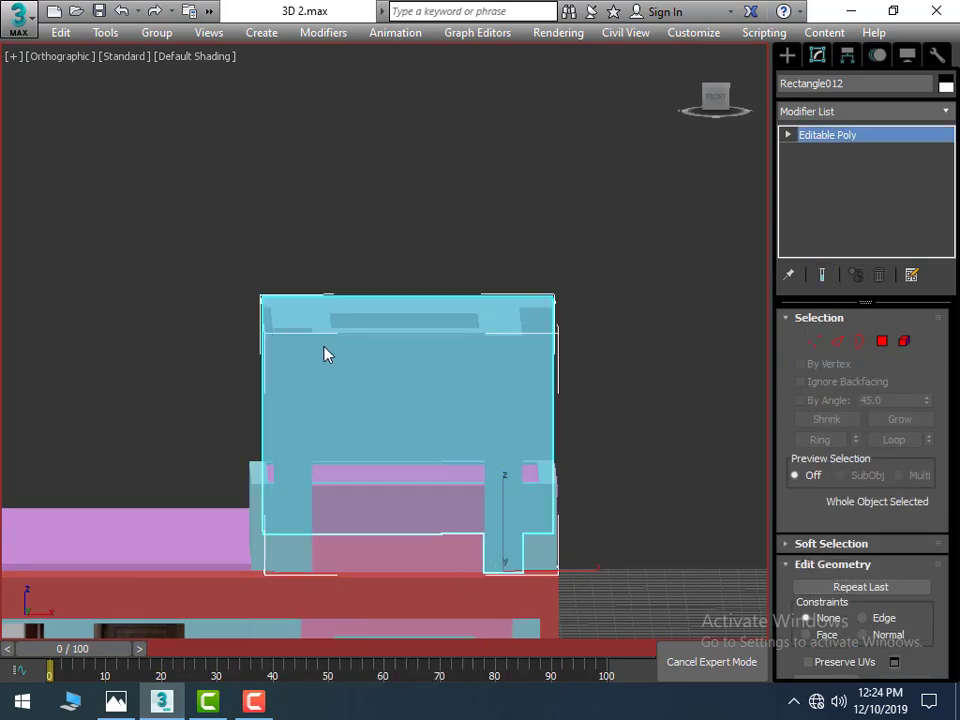
key(ctrl+z)
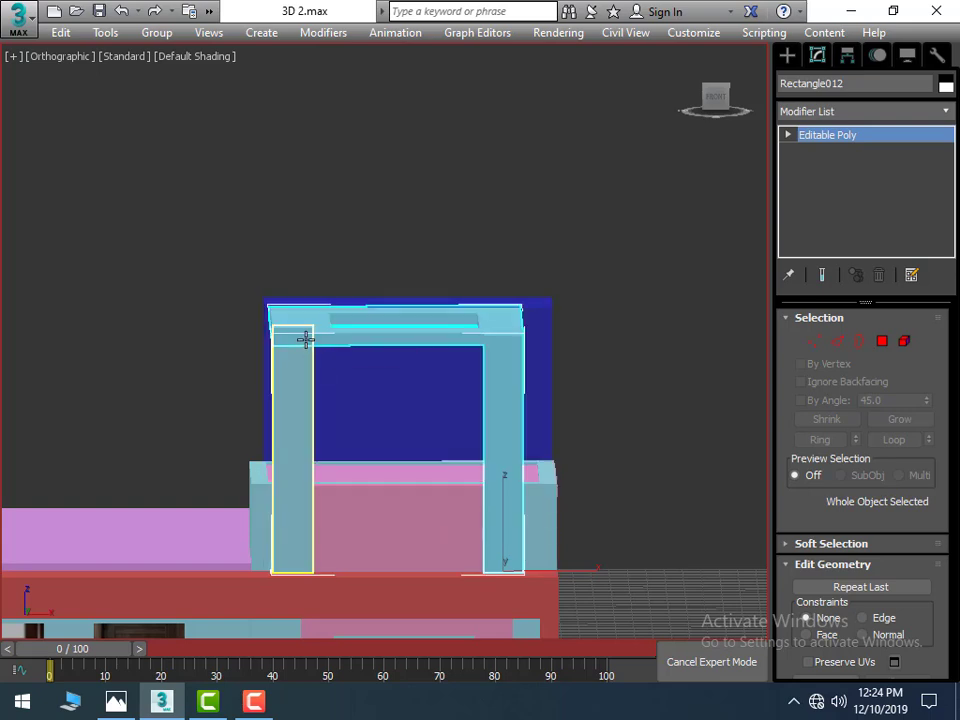
click(518, 399)
scroll(608, 389, down, 3)
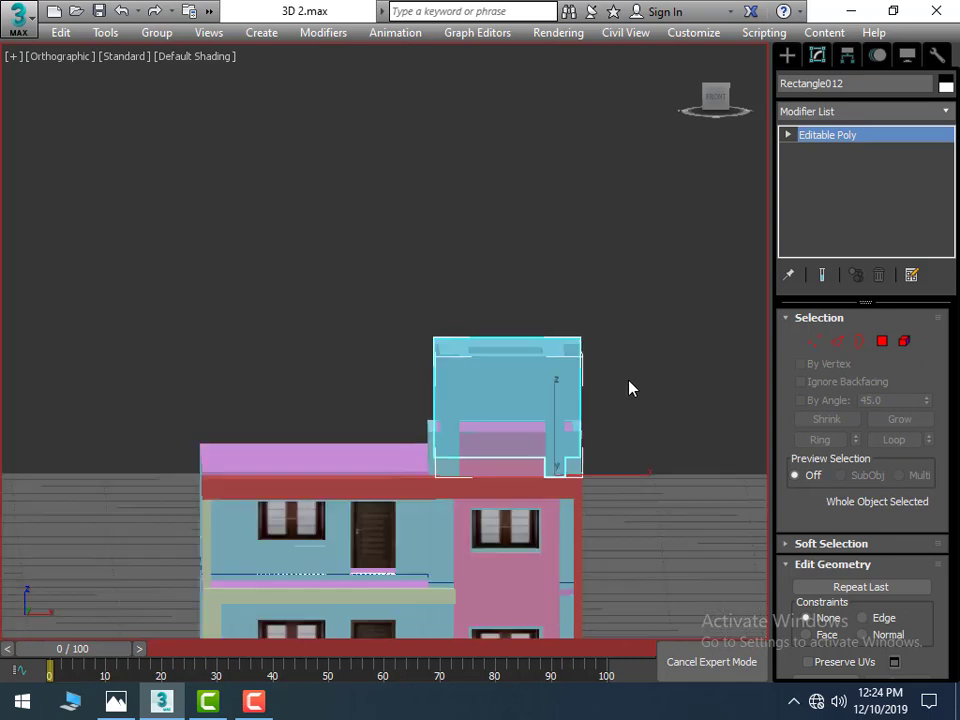
scroll(621, 415, up, 2)
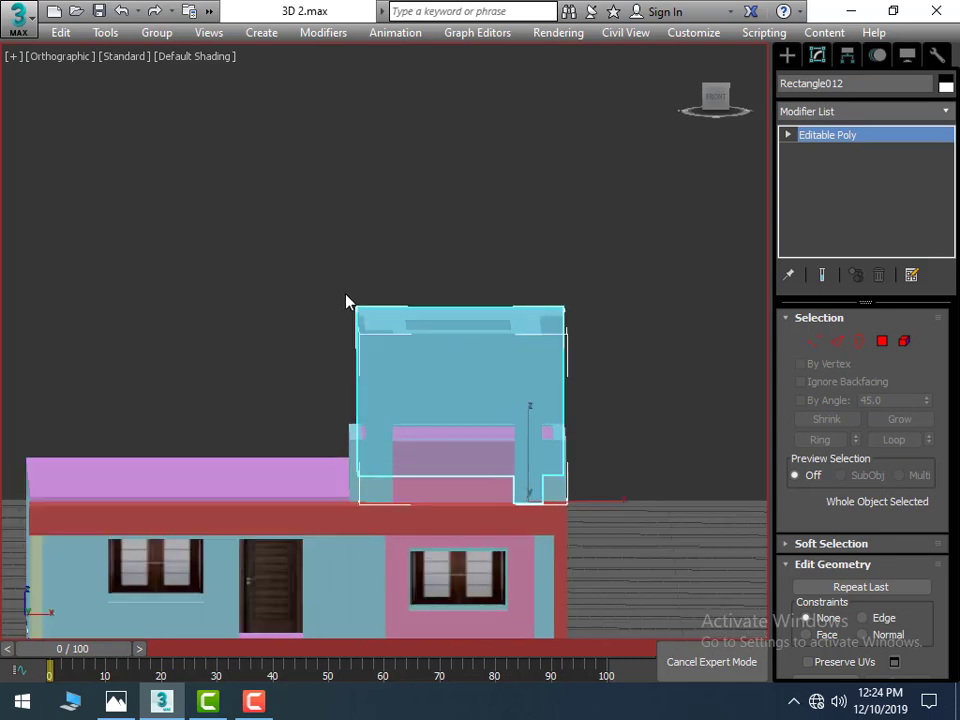
mouse_move(715, 97)
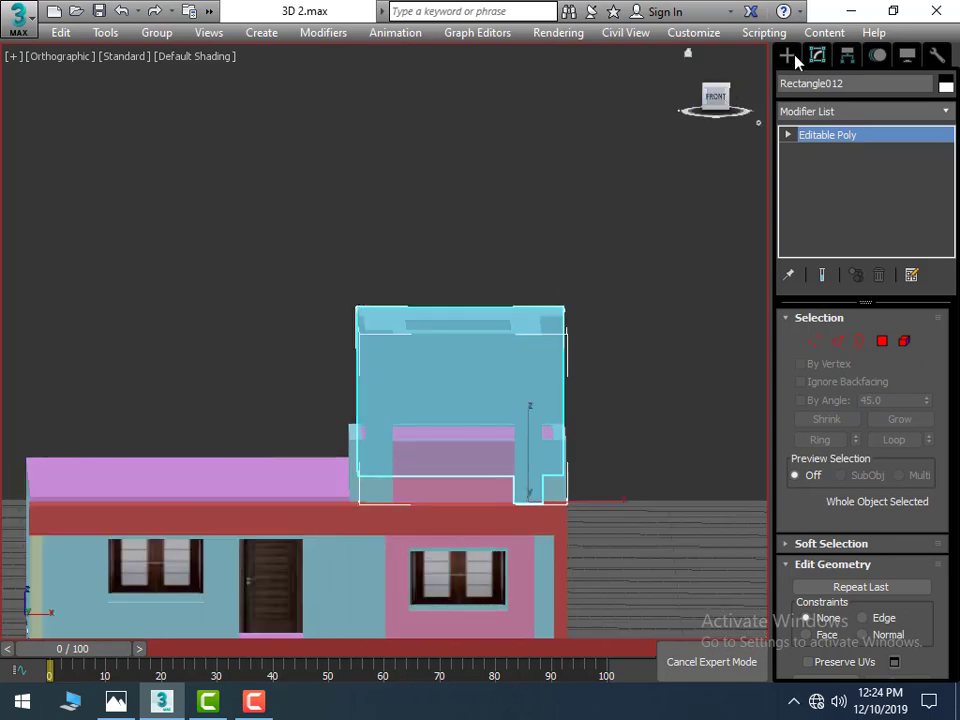
Step: Try shrinking the blue rooftop block's height, then undo back to the hollowed frame
click(788, 55)
drag(566, 390, 388, 313)
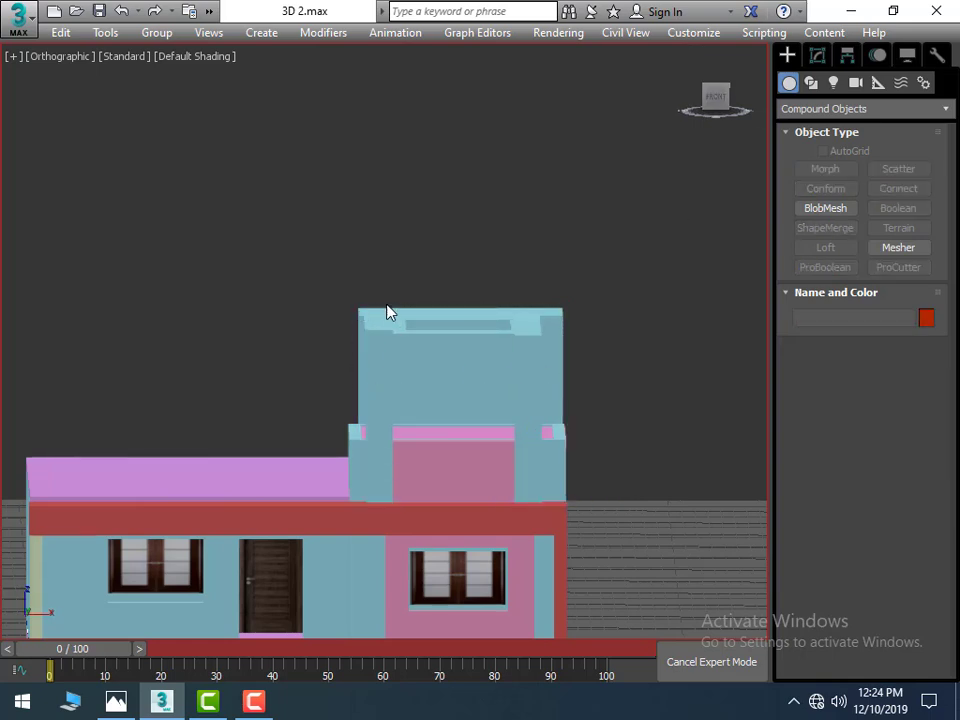
click(414, 349)
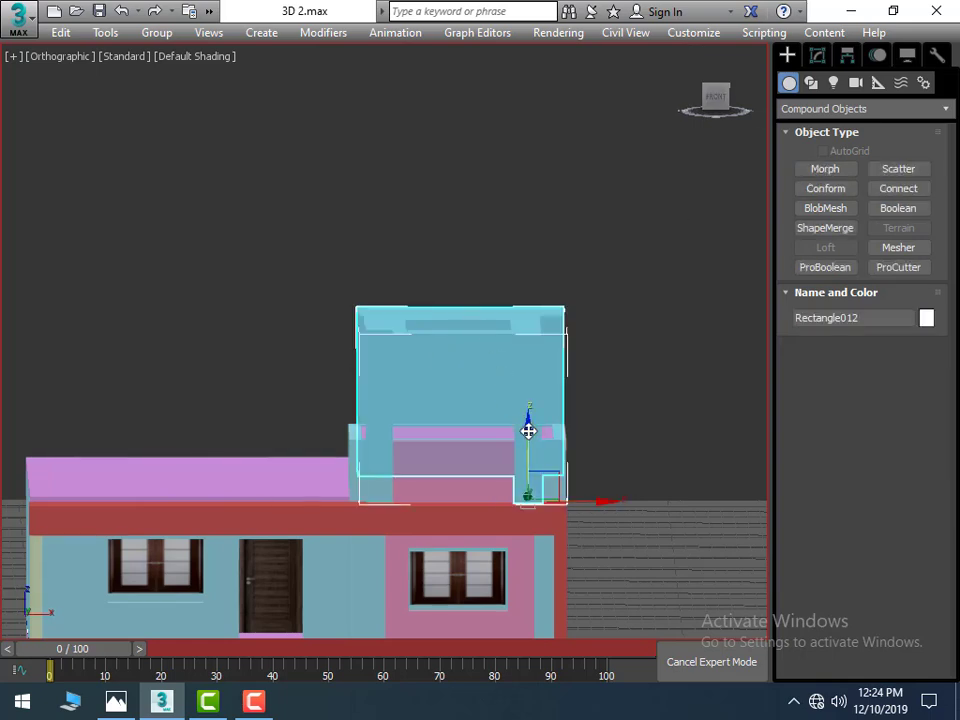
key(r)
mouse_move(529, 413)
mouse_down()
mouse_move(540, 438)
mouse_move(561, 349)
mouse_up()
key(ctrl+z)
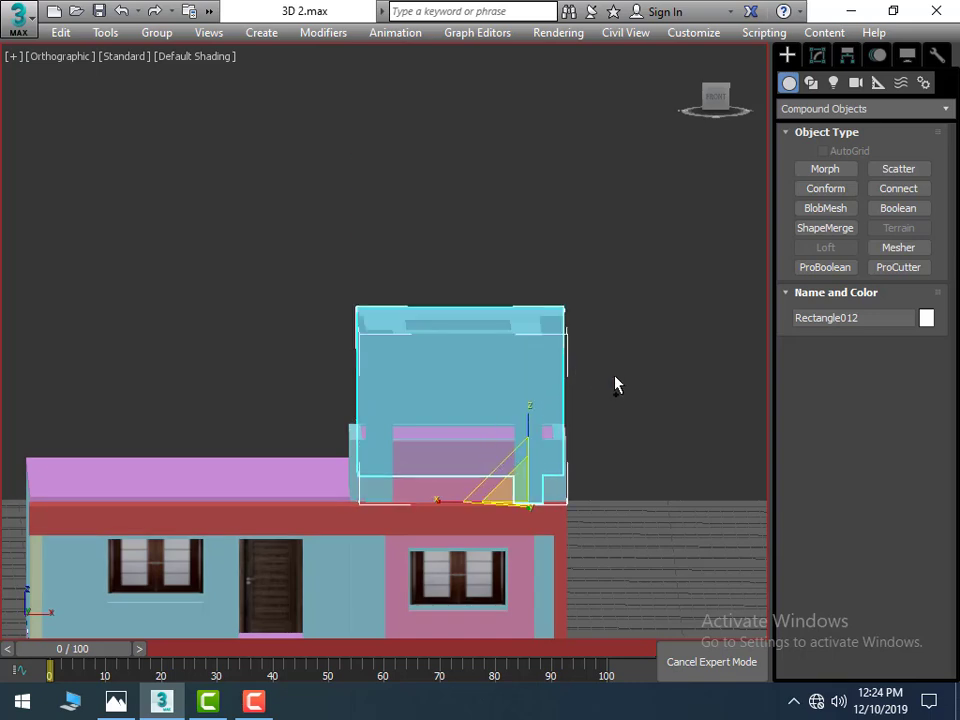
key(ctrl+z)
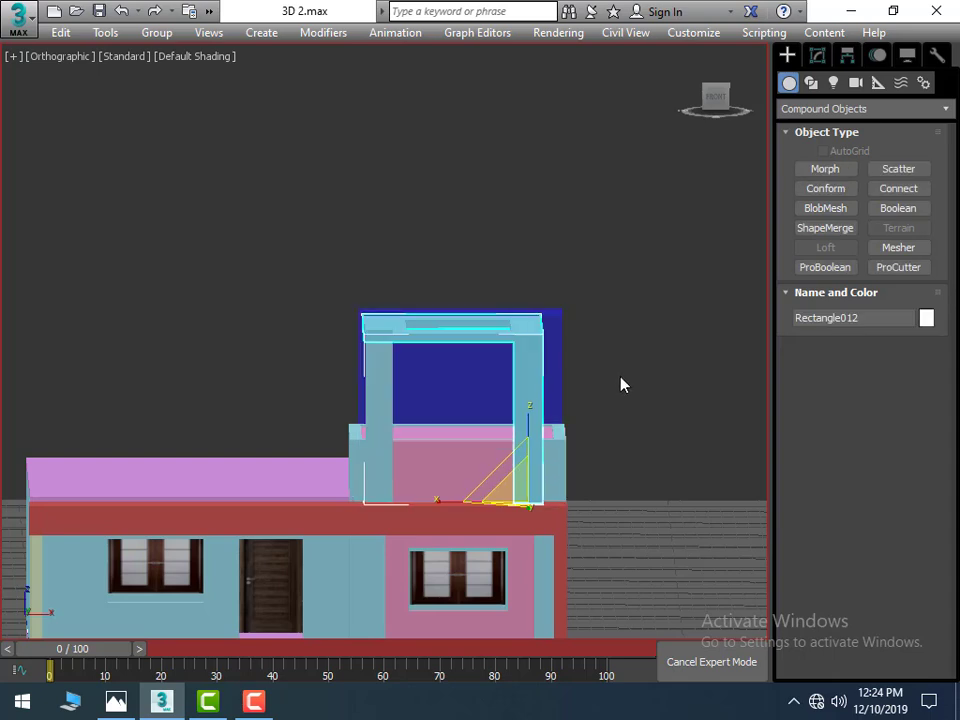
click(621, 384)
right_click(660, 318)
click(618, 412)
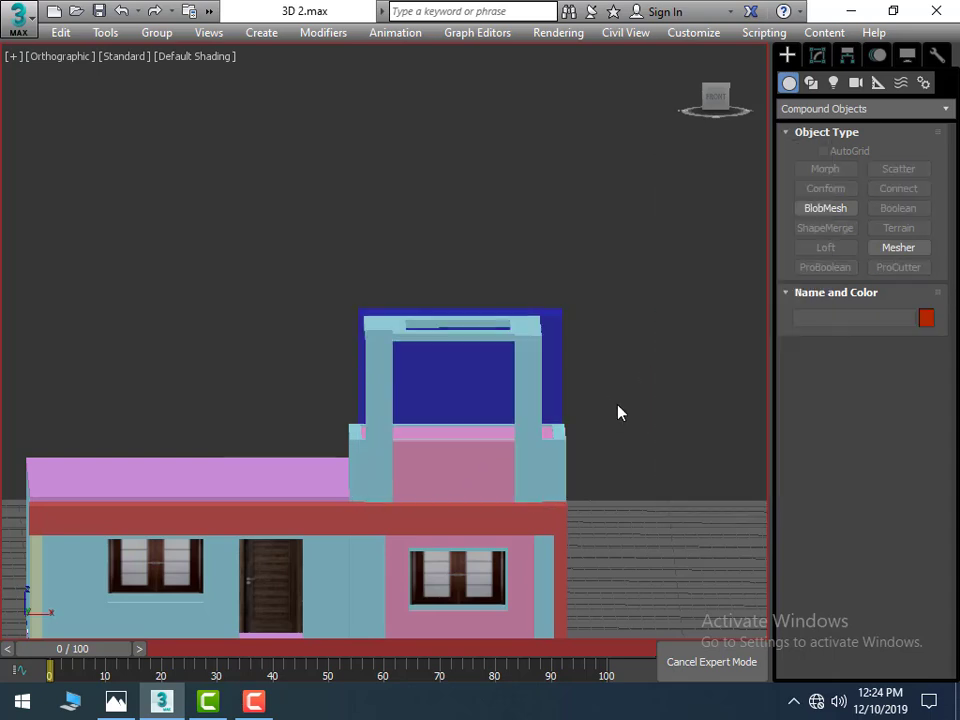
Step: In a 3/4 view, select the canopy frame and review its ProBoolean Subtraction settings
alt+middle_drag(626, 424, 572, 412)
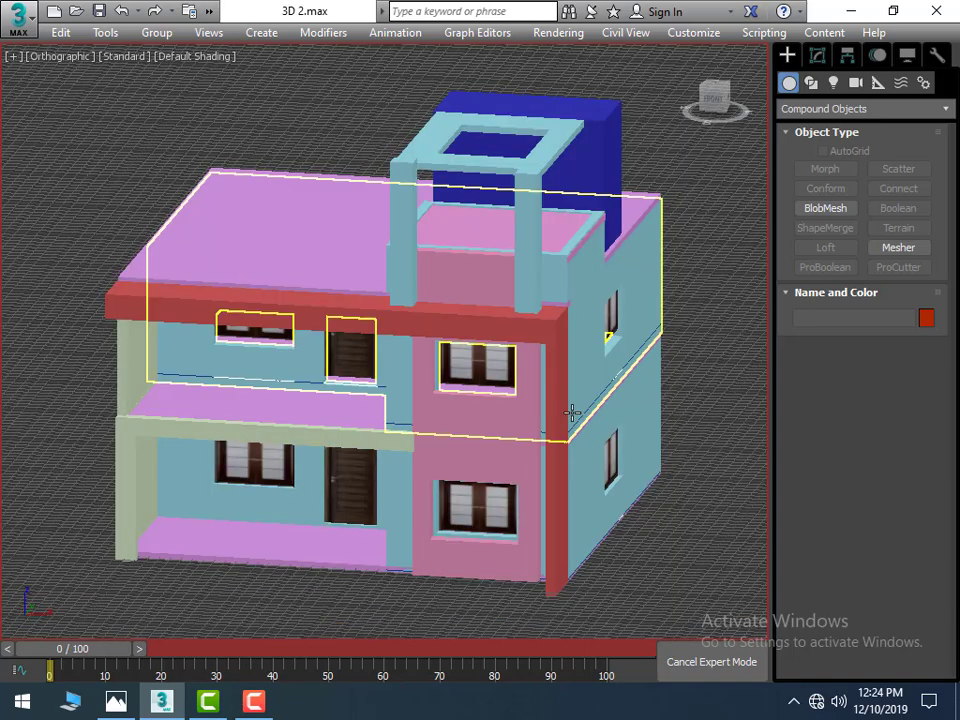
scroll(514, 258, up, 3)
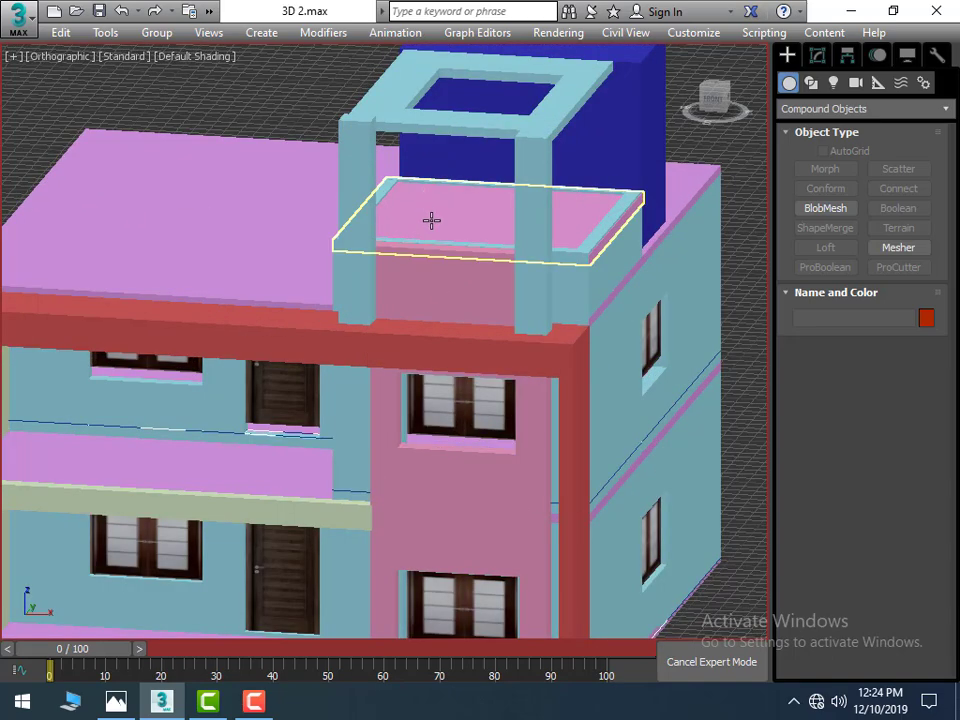
scroll(448, 144, up, 3)
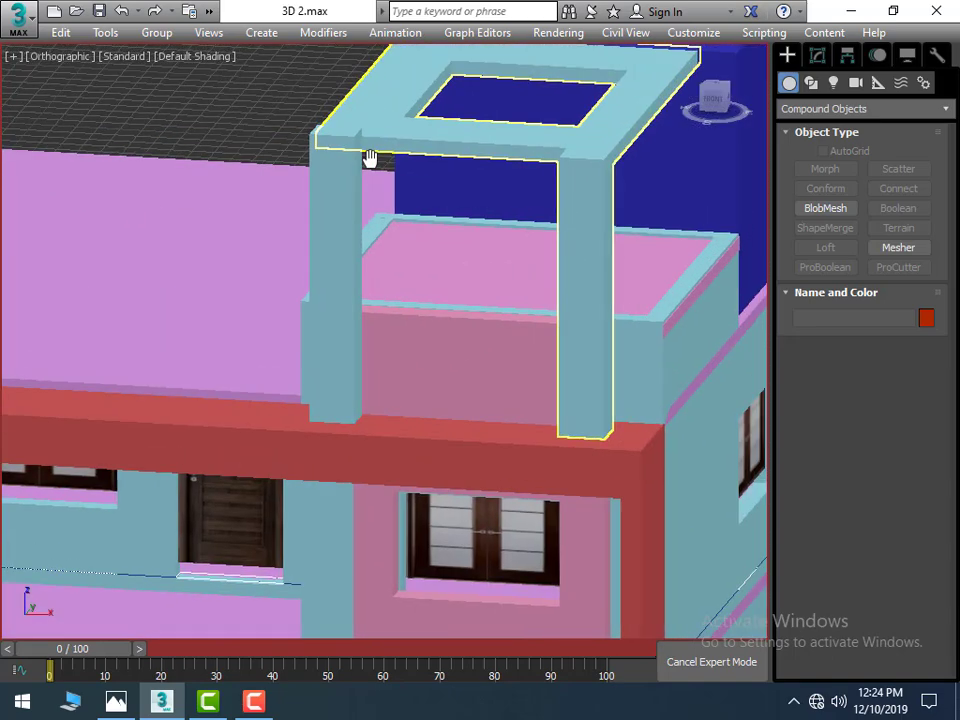
middle_drag(369, 154, 377, 343)
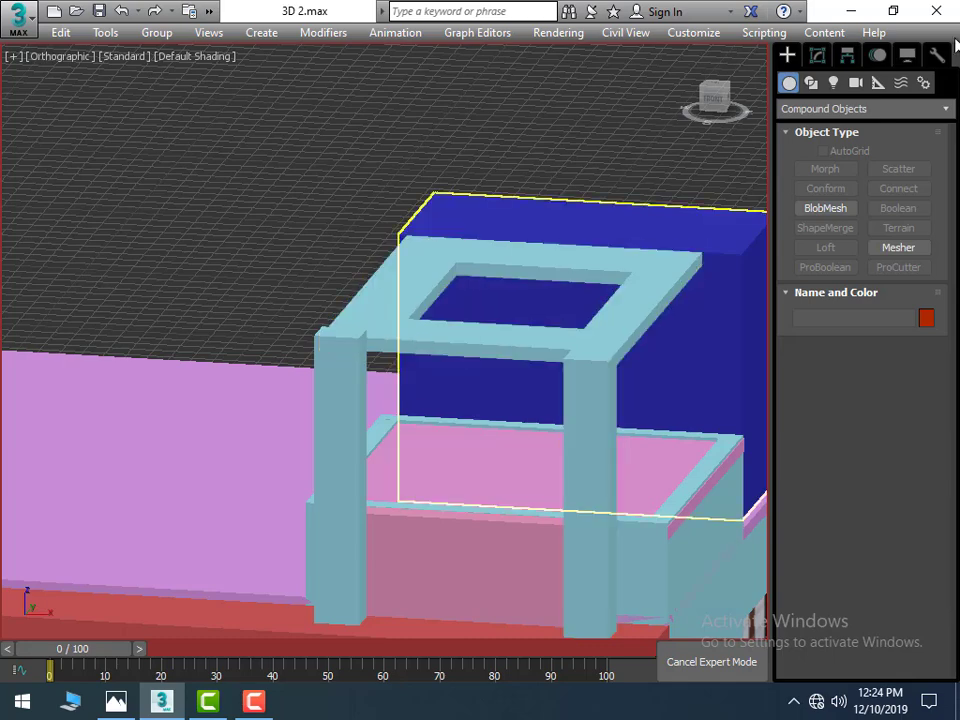
scroll(291, 346, up, 3)
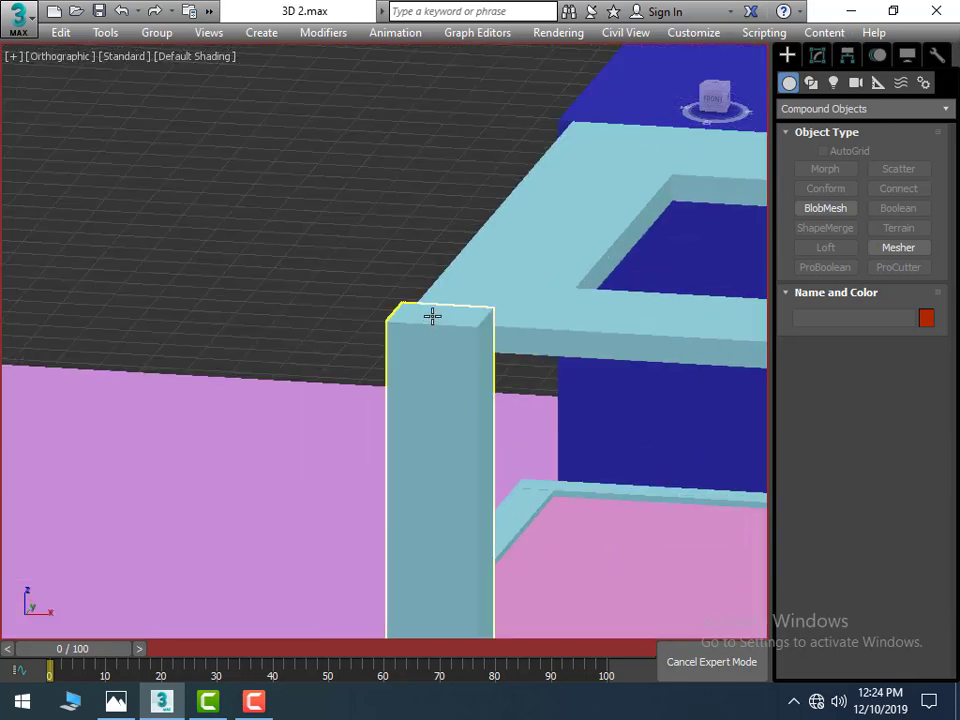
scroll(479, 340, down, 2)
middle_drag(576, 343, 334, 330)
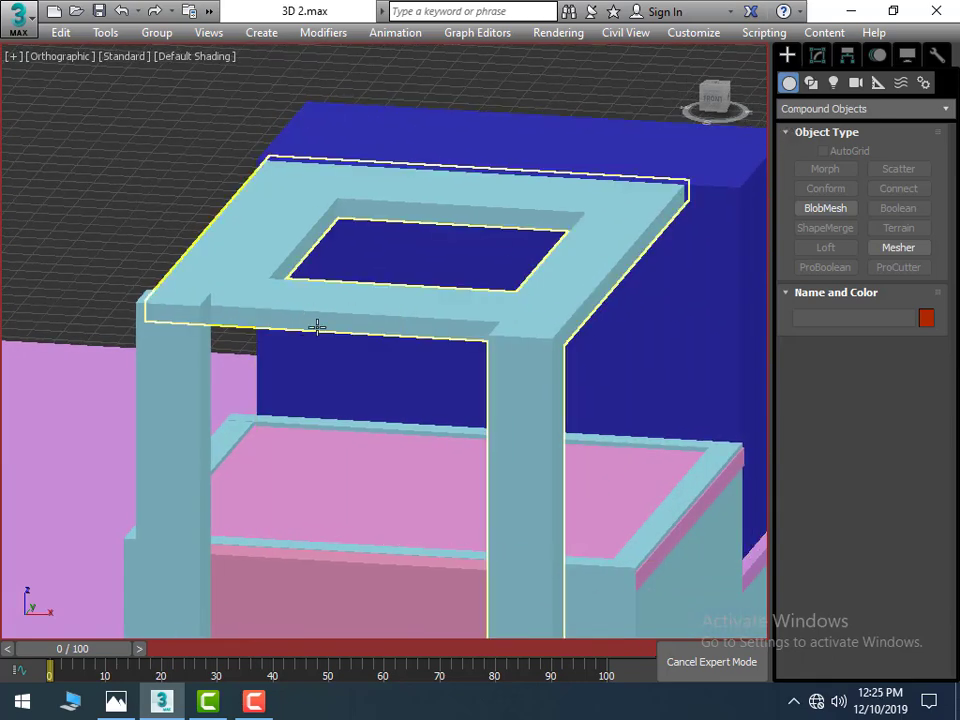
click(396, 314)
click(817, 55)
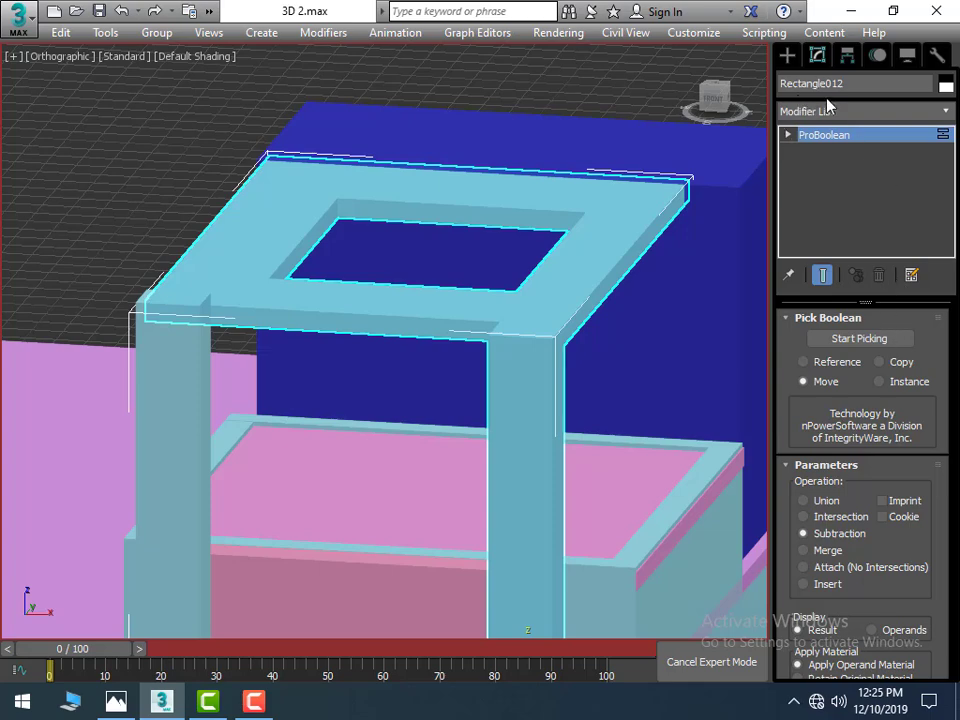
scroll(471, 315, down, 2)
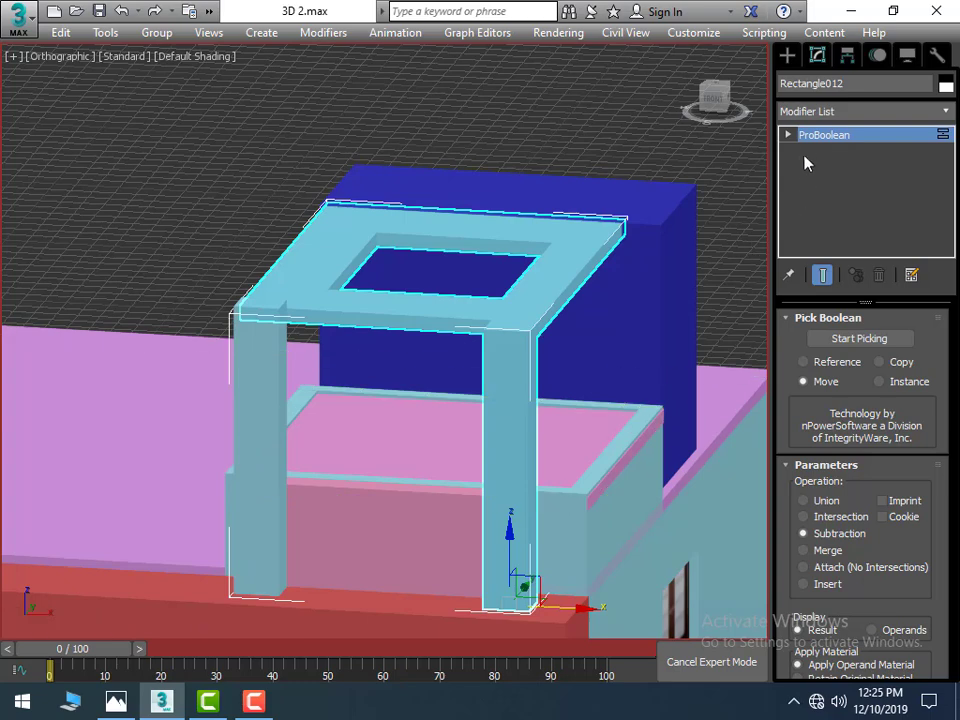
Step: Convert the frame to Editable Poly and extrude the beam's front top face slightly
right_click(493, 441)
mouse_move(580, 647)
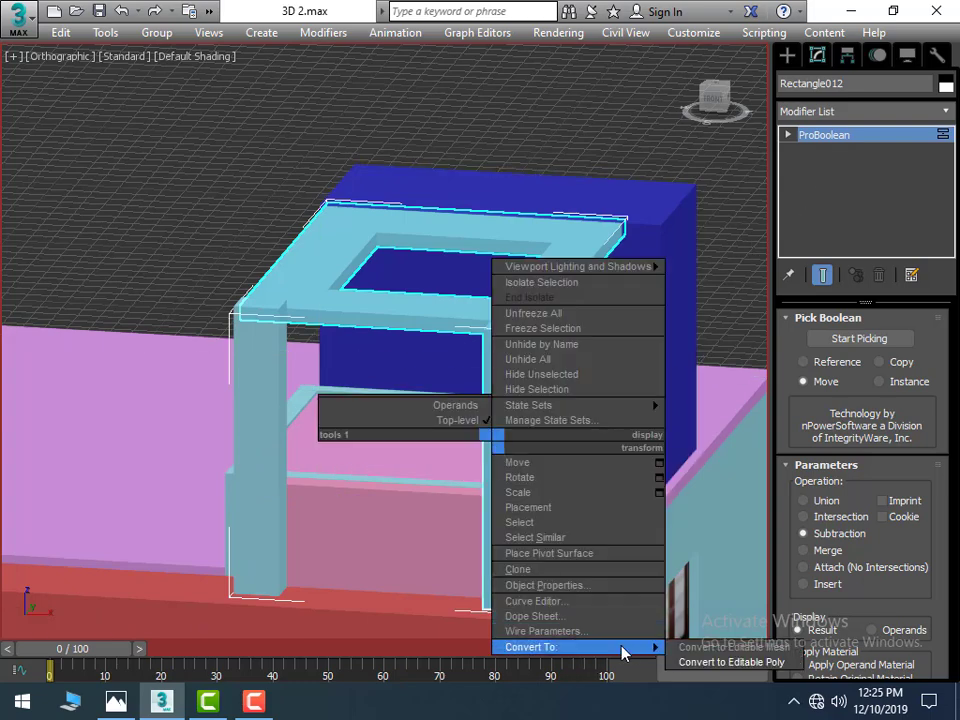
click(690, 662)
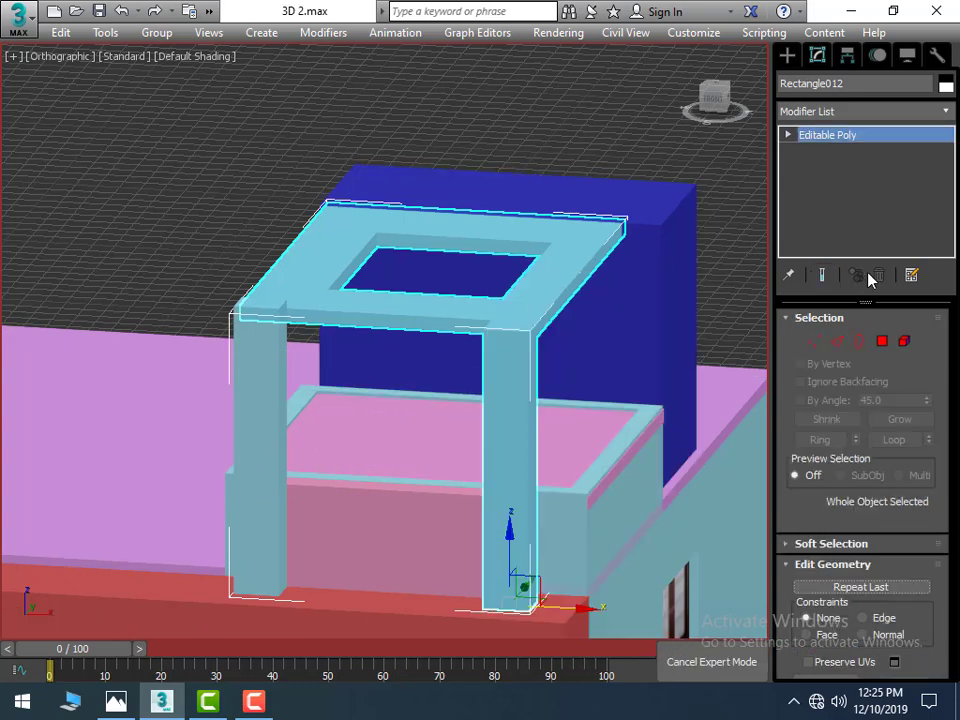
click(882, 341)
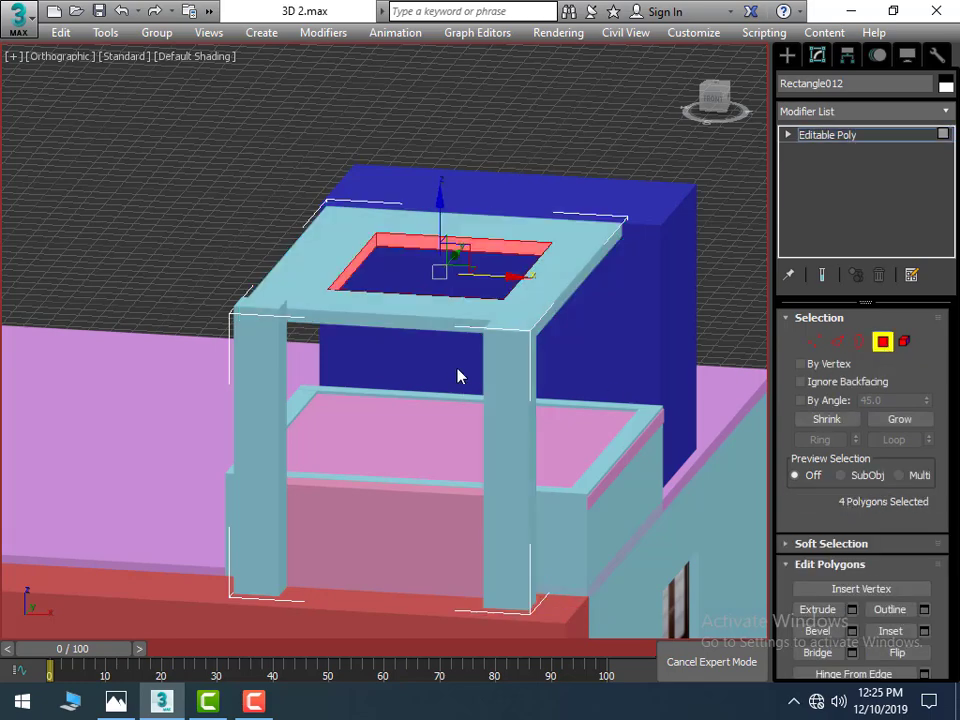
click(414, 319)
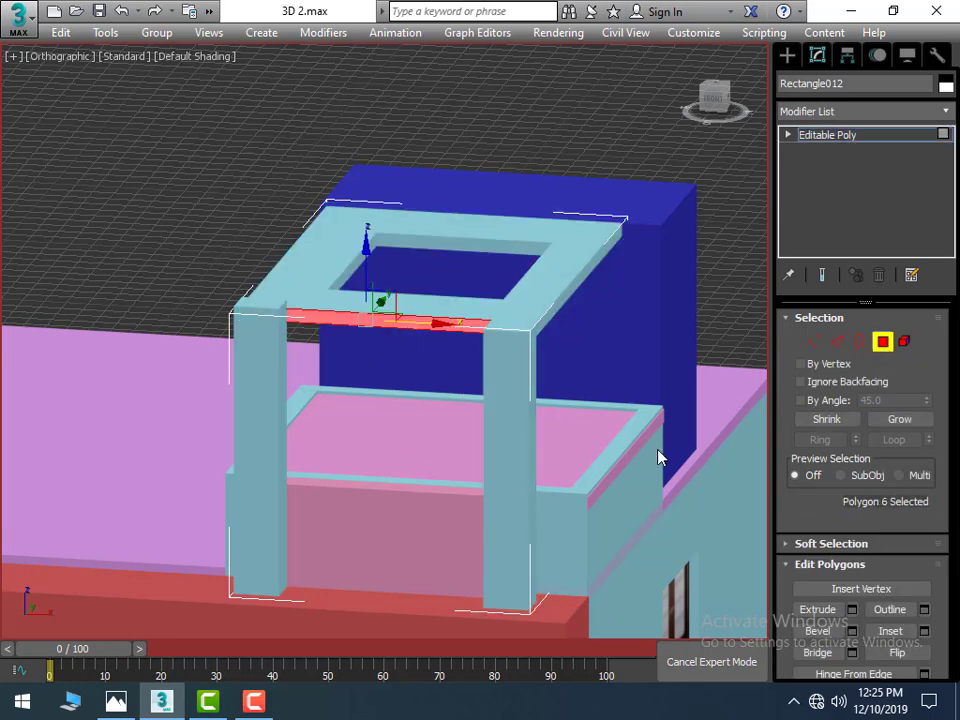
click(853, 610)
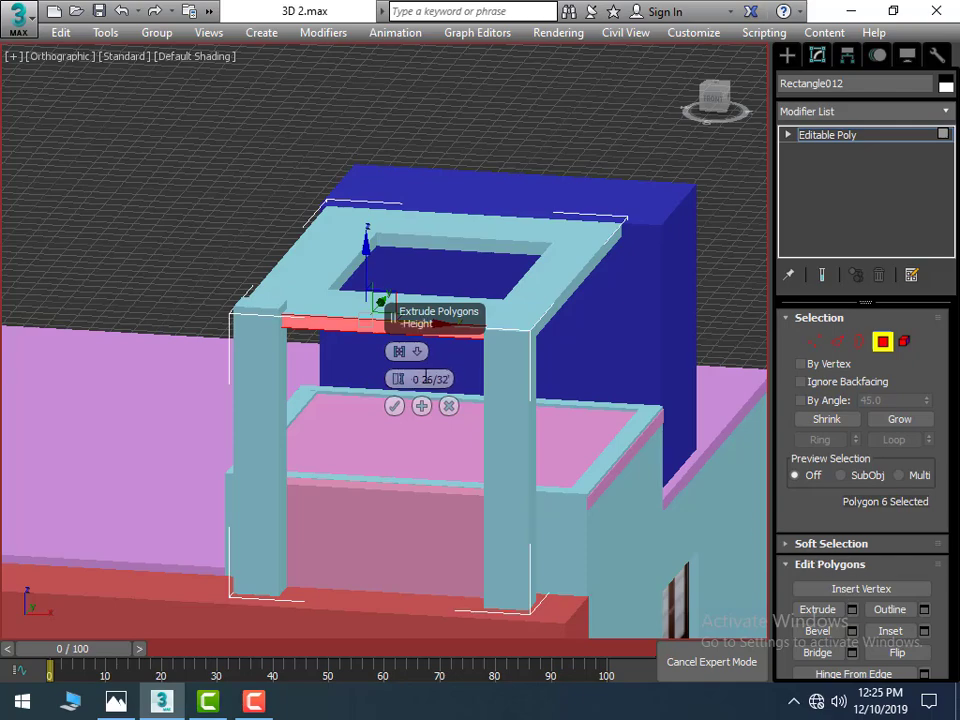
click(394, 405)
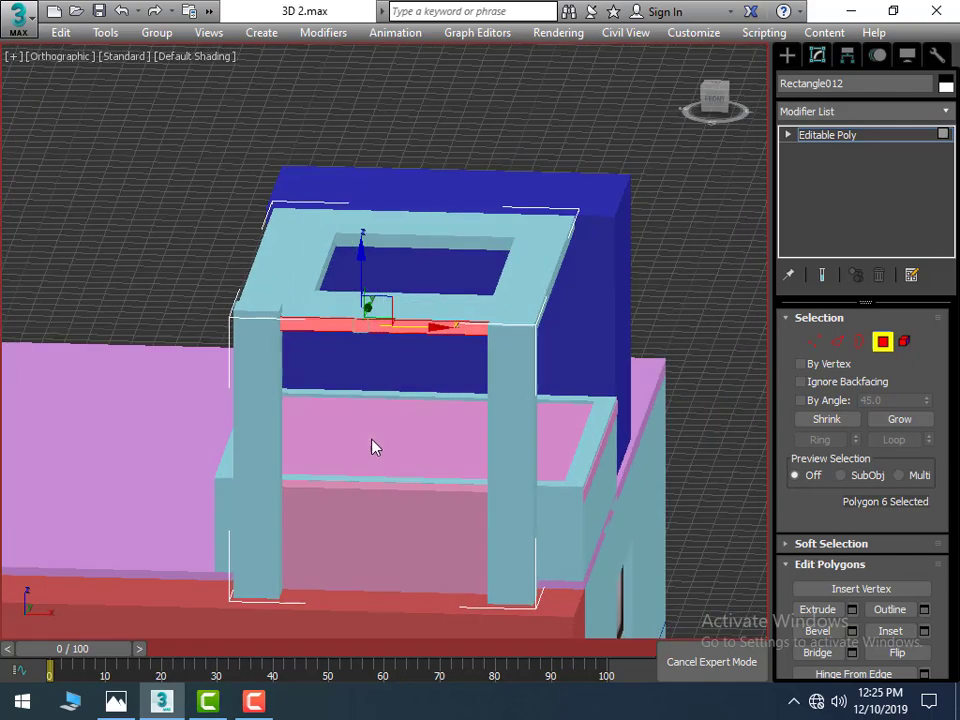
Step: Slide the extruded face strip to the beam's front, then select another face strip
alt+middle_drag(345, 445, 454, 371)
scroll(454, 371, up, 3)
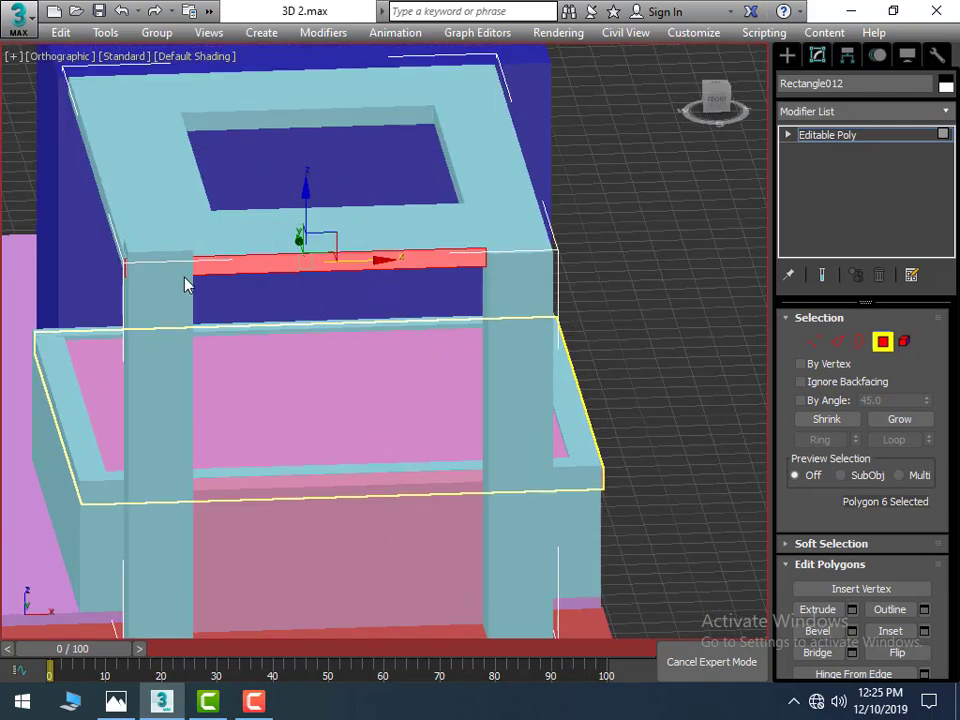
alt+middle_drag(320, 358, 240, 364)
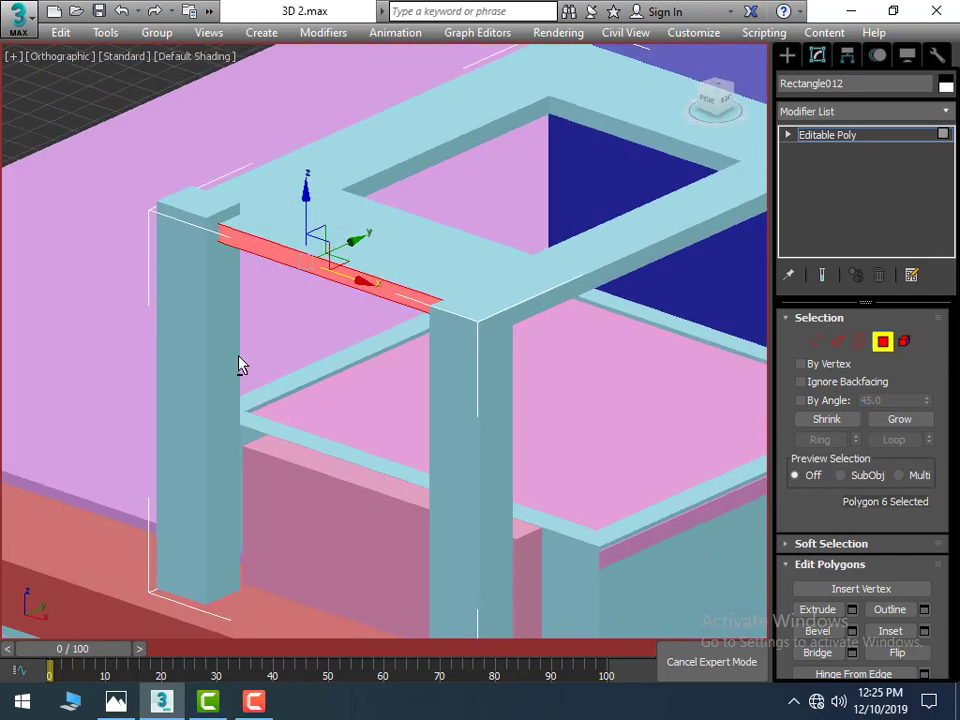
middle_drag(300, 294, 332, 317)
scroll(362, 413, up, 2)
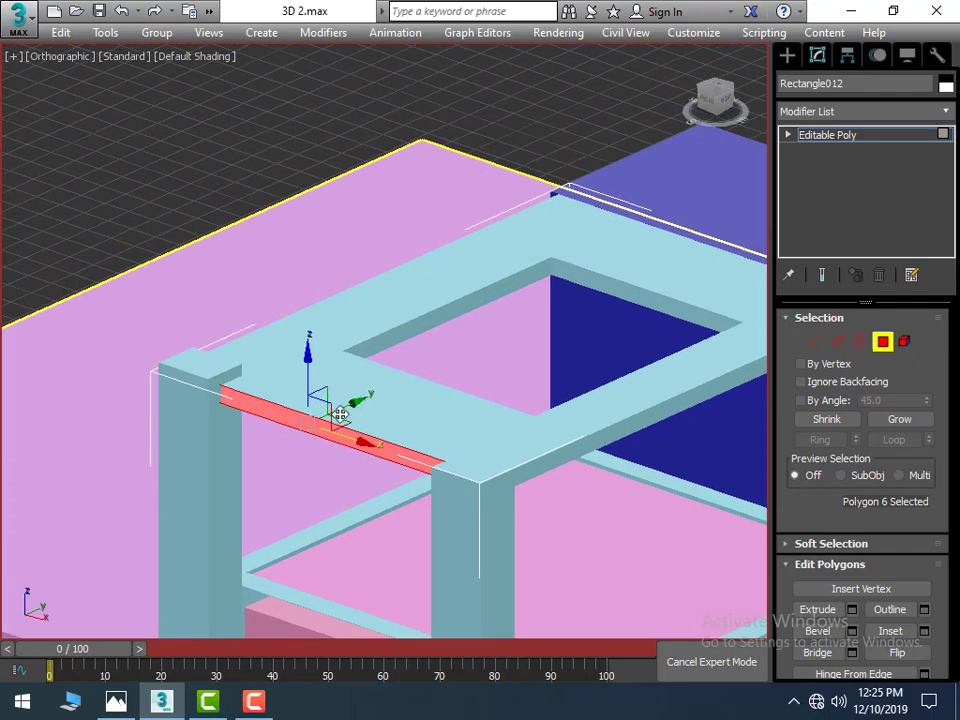
mouse_move(364, 398)
mouse_down()
mouse_move(340, 400)
mouse_move(347, 413)
mouse_up()
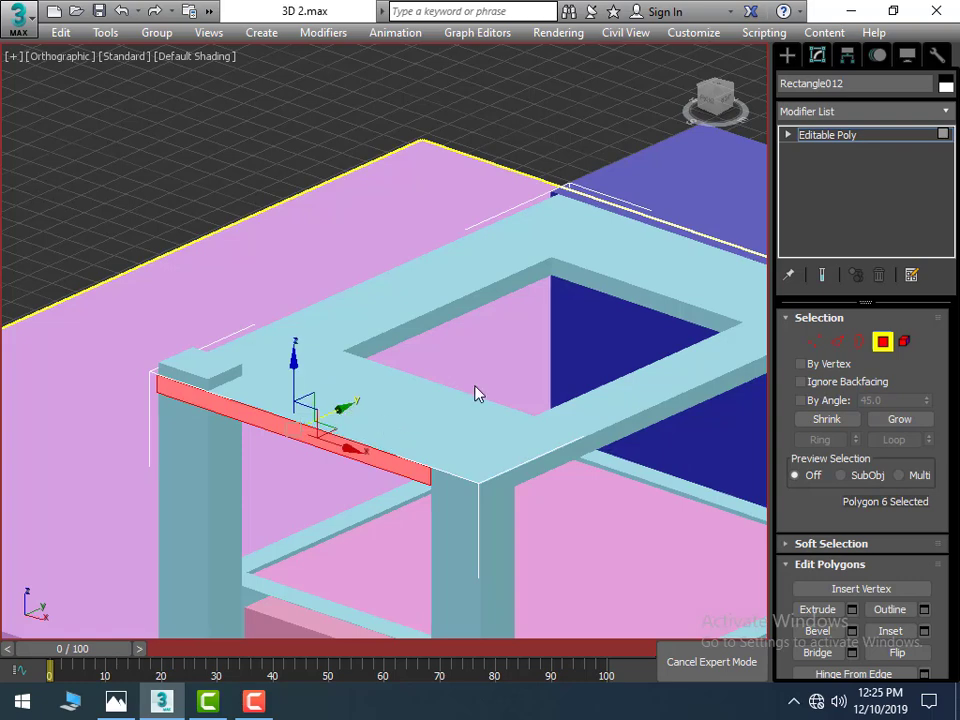
click(181, 379)
click(192, 373)
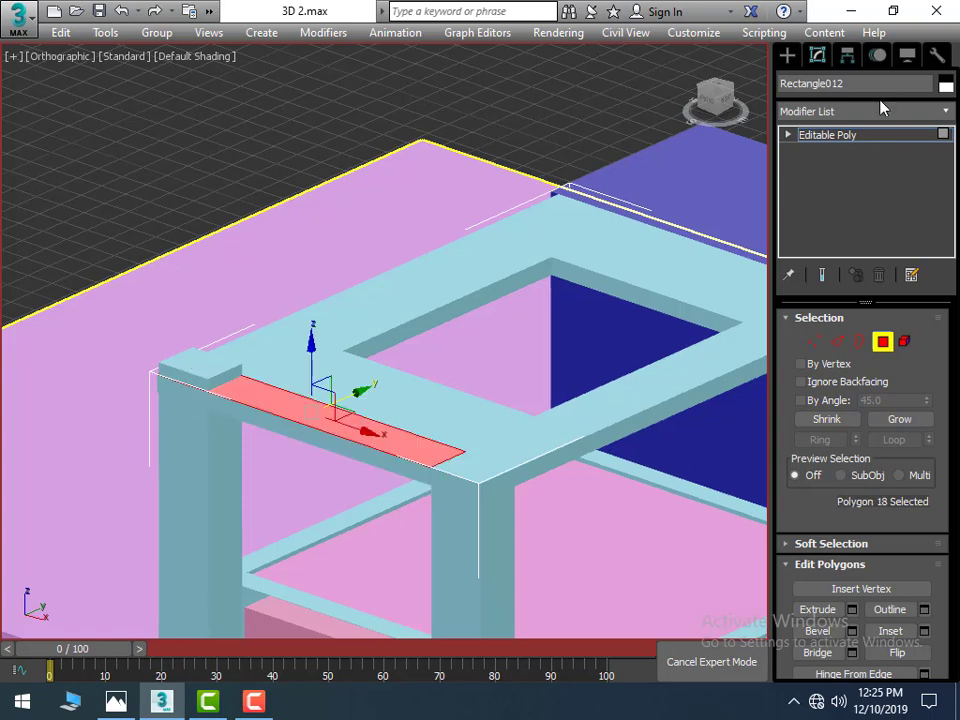
click(788, 58)
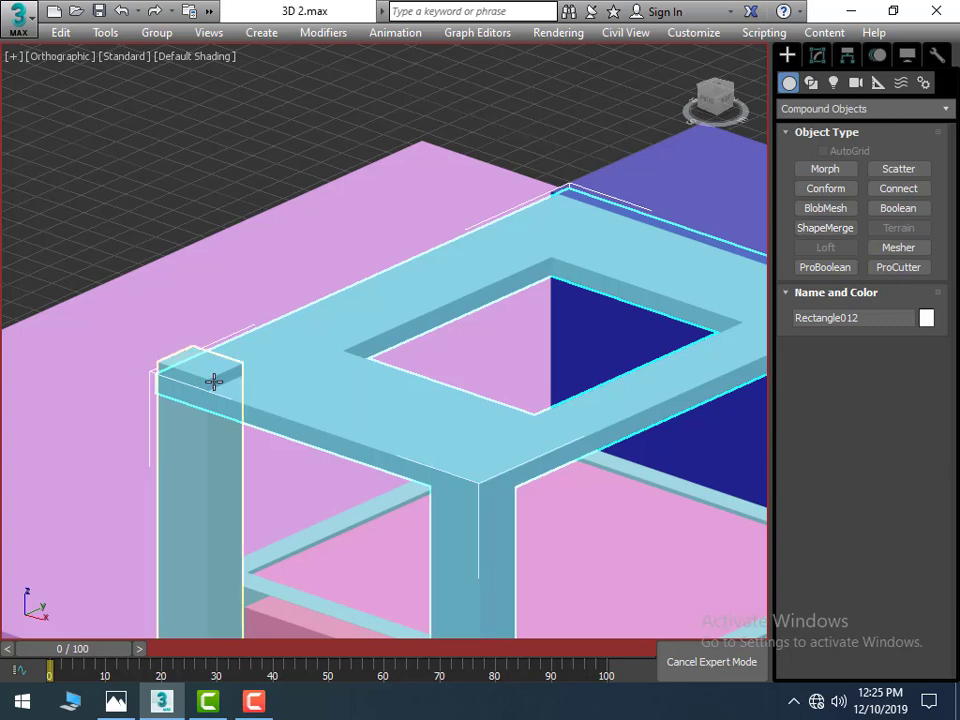
Step: Lower the left canopy pillar's top face slightly along Z, then leave face editing
click(214, 378)
click(817, 55)
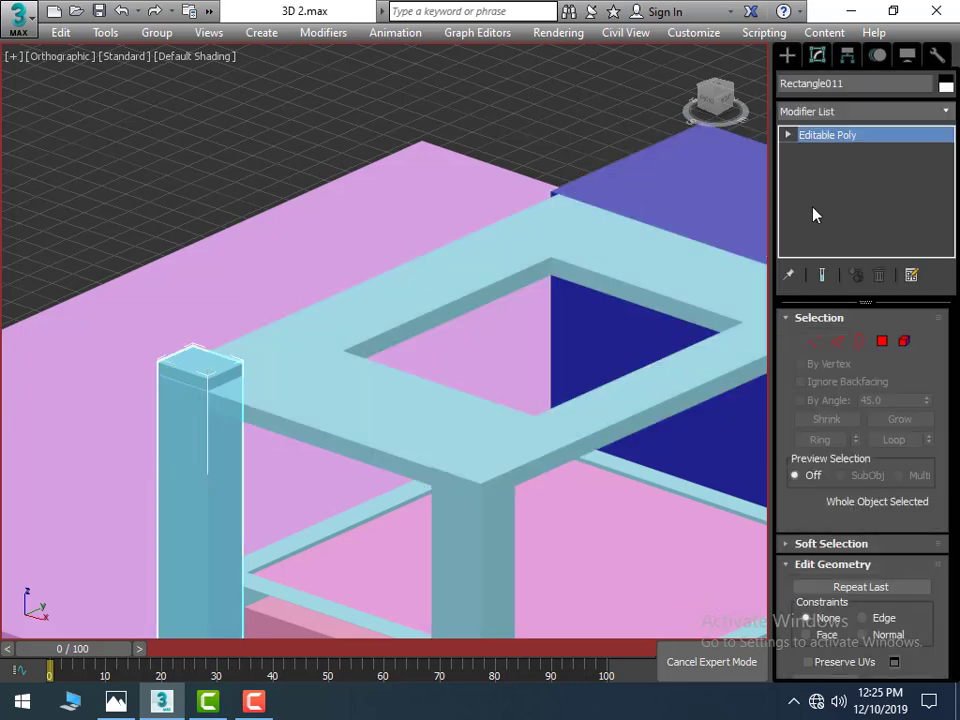
click(882, 341)
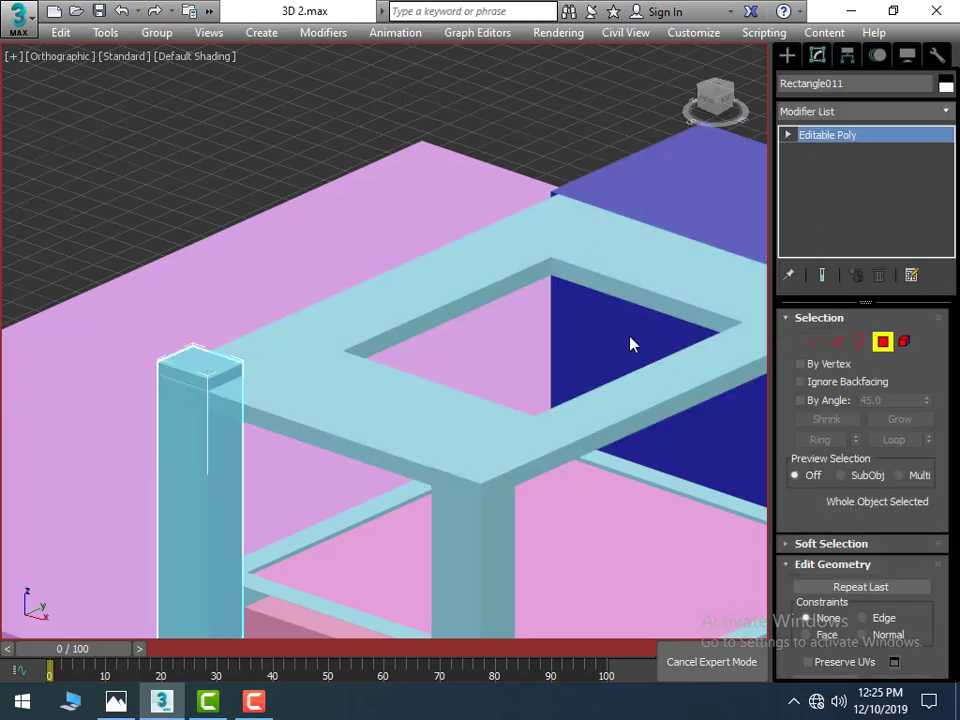
click(200, 365)
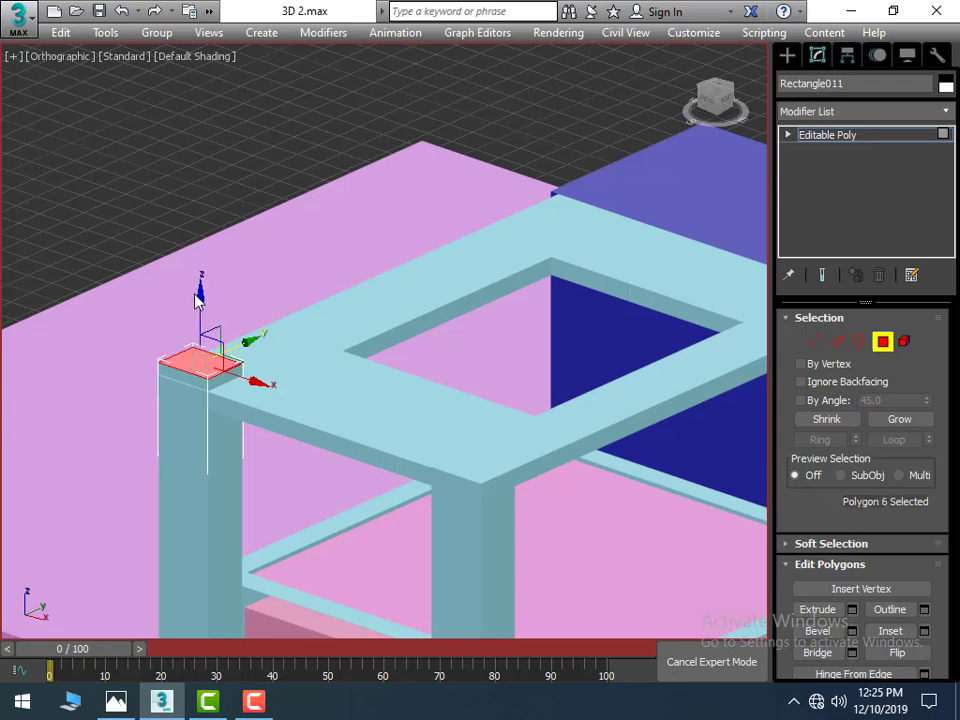
drag(199, 285, 200, 305)
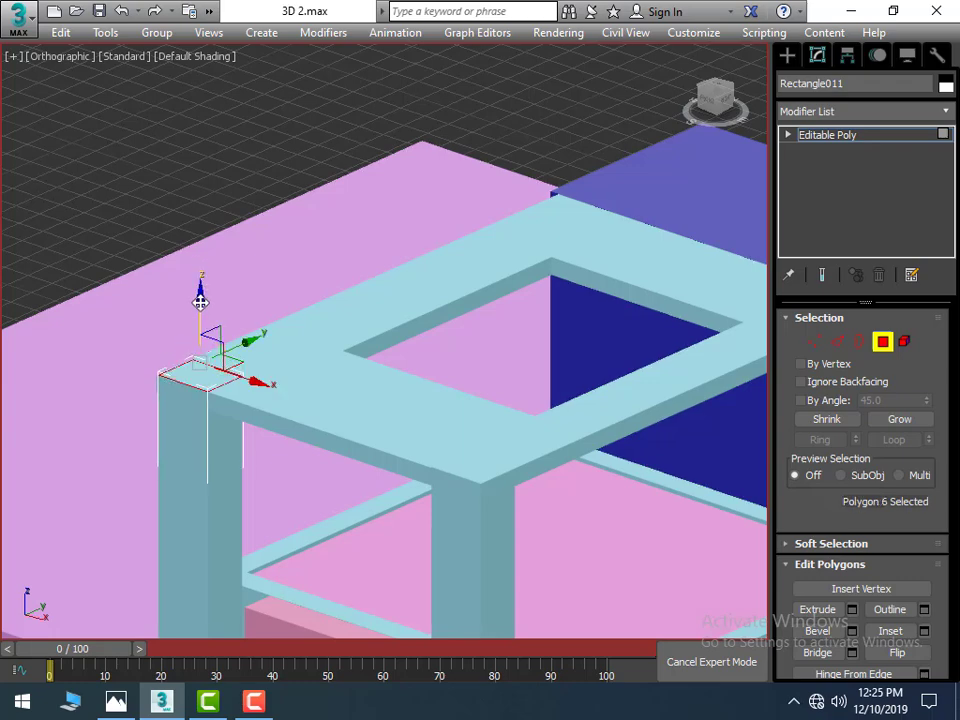
click(456, 99)
scroll(470, 190, down, 1)
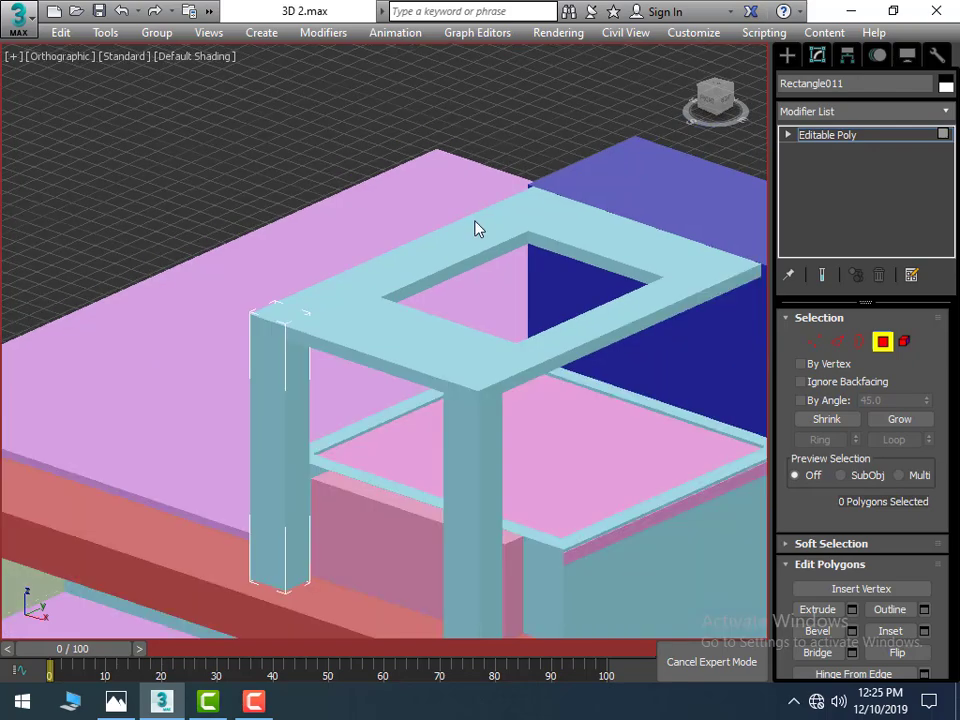
scroll(476, 229, down, 3)
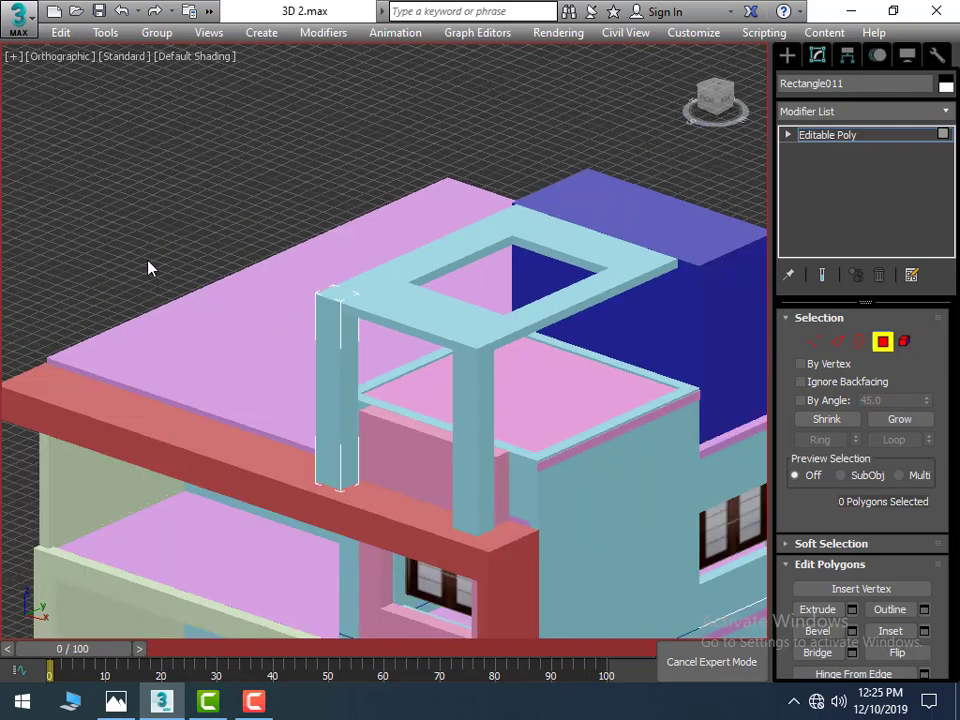
click(787, 57)
click(489, 154)
Step: Orbit around the house to inspect it from the front and from above
scroll(403, 231, down, 2)
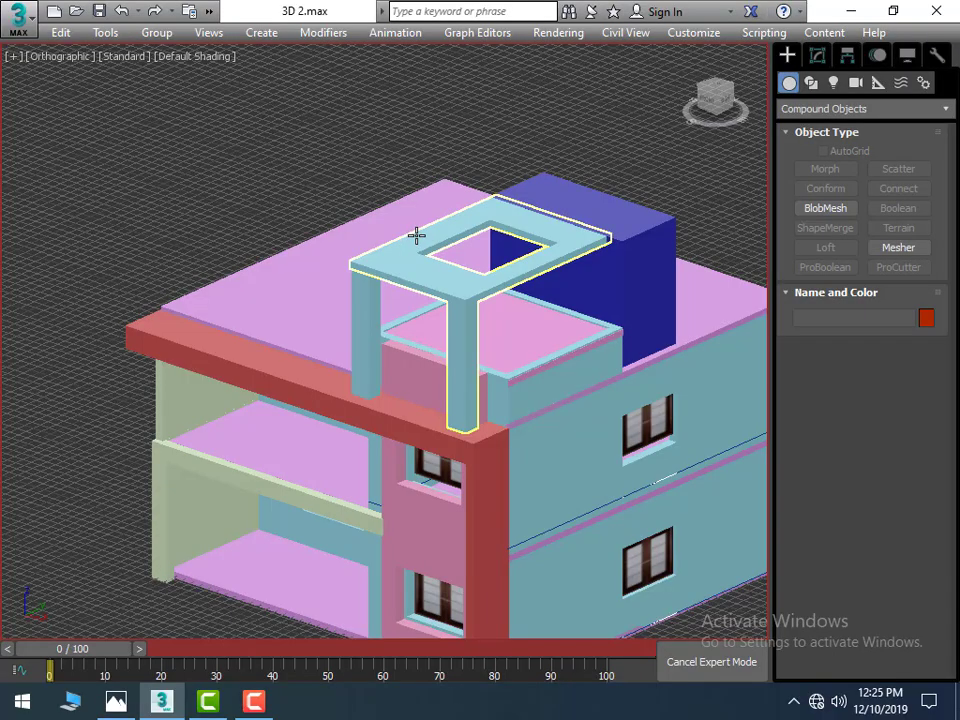
scroll(174, 356, down, 4)
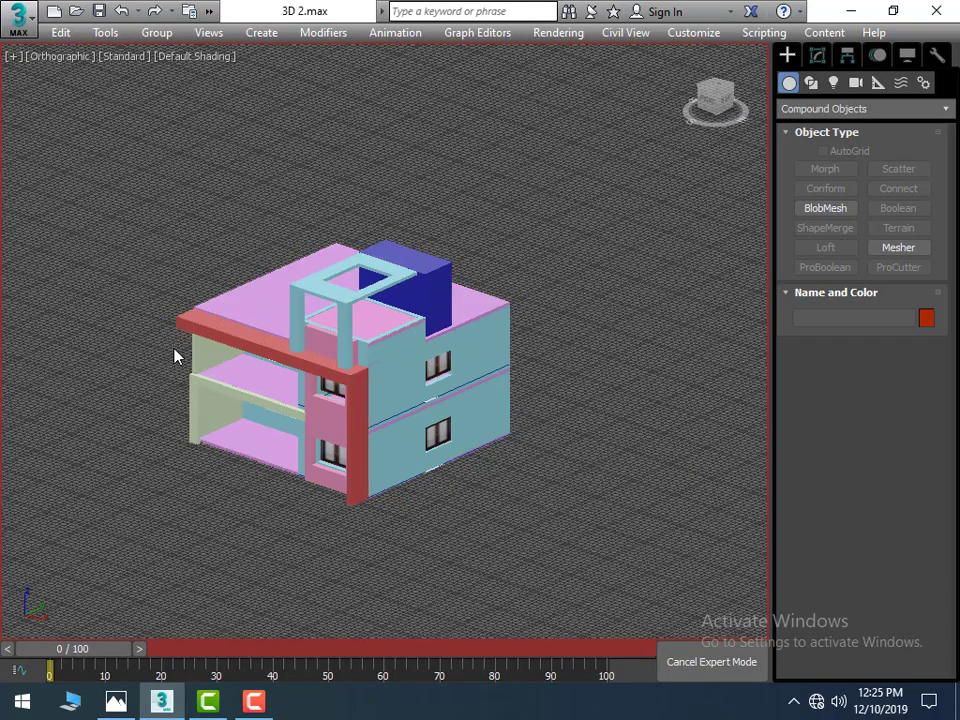
mouse_move(163, 420)
alt+middle_down()
mouse_move(317, 396)
mouse_move(372, 313)
mouse_move(544, 377)
mouse_move(544, 338)
mouse_move(537, 417)
alt+middle_up()
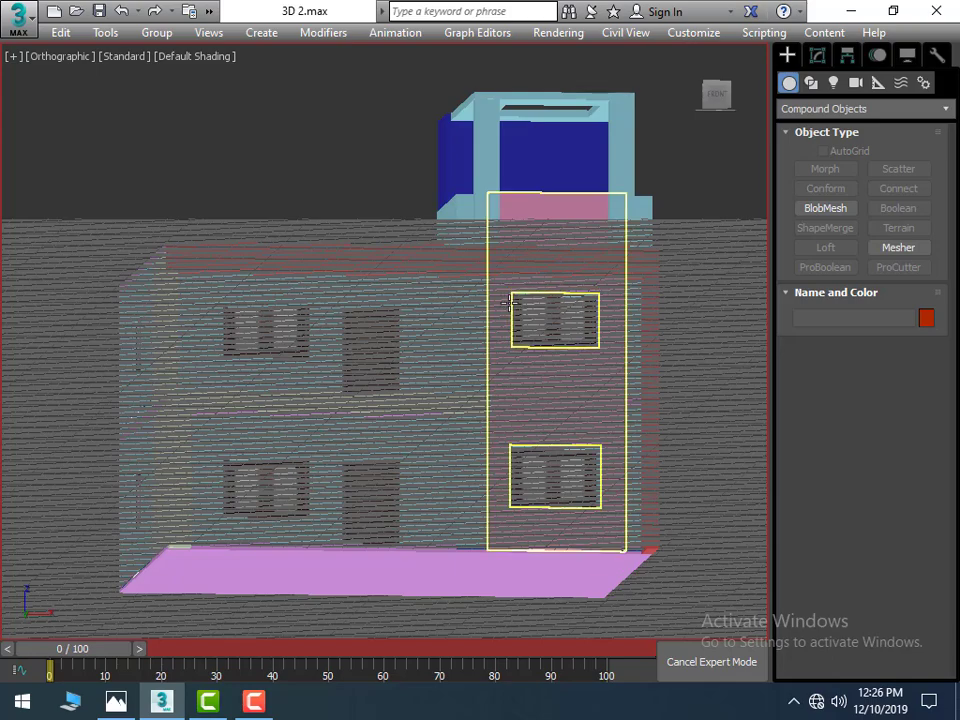
alt+middle_drag(510, 302, 501, 379)
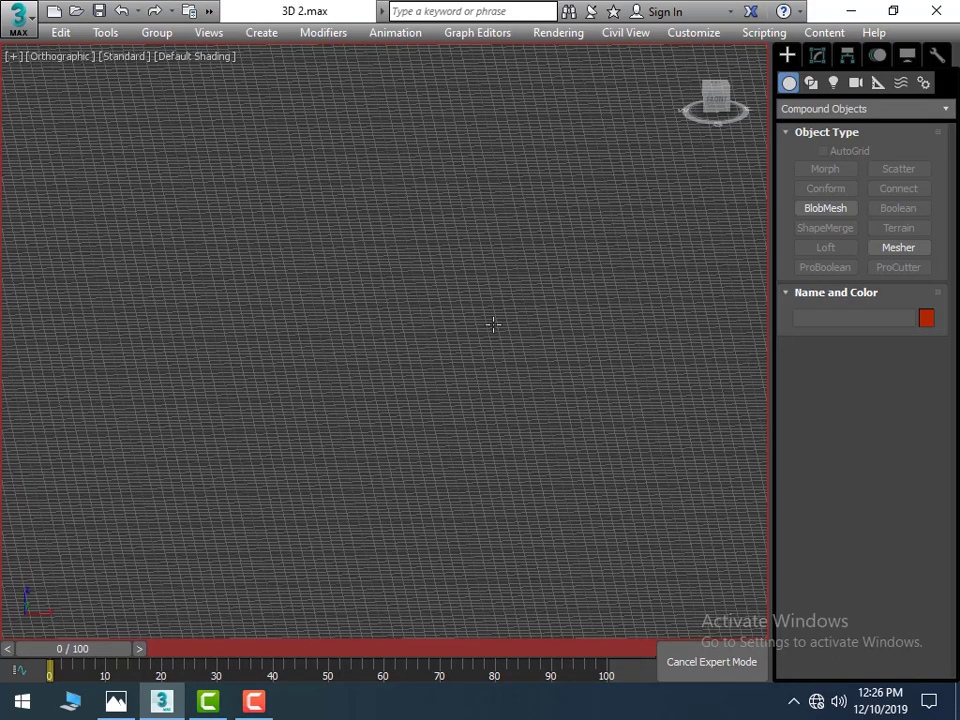
mouse_move(496, 258)
alt+middle_down()
mouse_move(514, 315)
mouse_move(503, 279)
mouse_move(540, 235)
alt+middle_up()
mouse_move(403, 249)
alt+middle_down()
mouse_move(489, 306)
mouse_move(334, 253)
mouse_move(530, 345)
alt+middle_up()
scroll(530, 345, up, 2)
scroll(512, 351, up, 3)
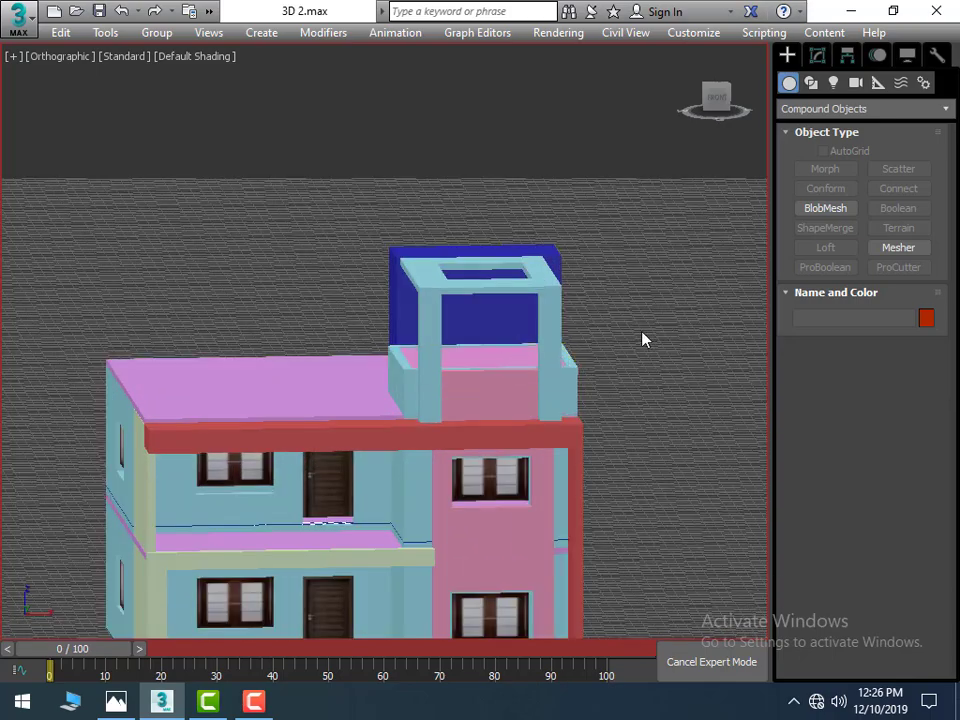
Step: Maximize the Top viewport and zoom into the rooftop canopy area
key(alt+w)
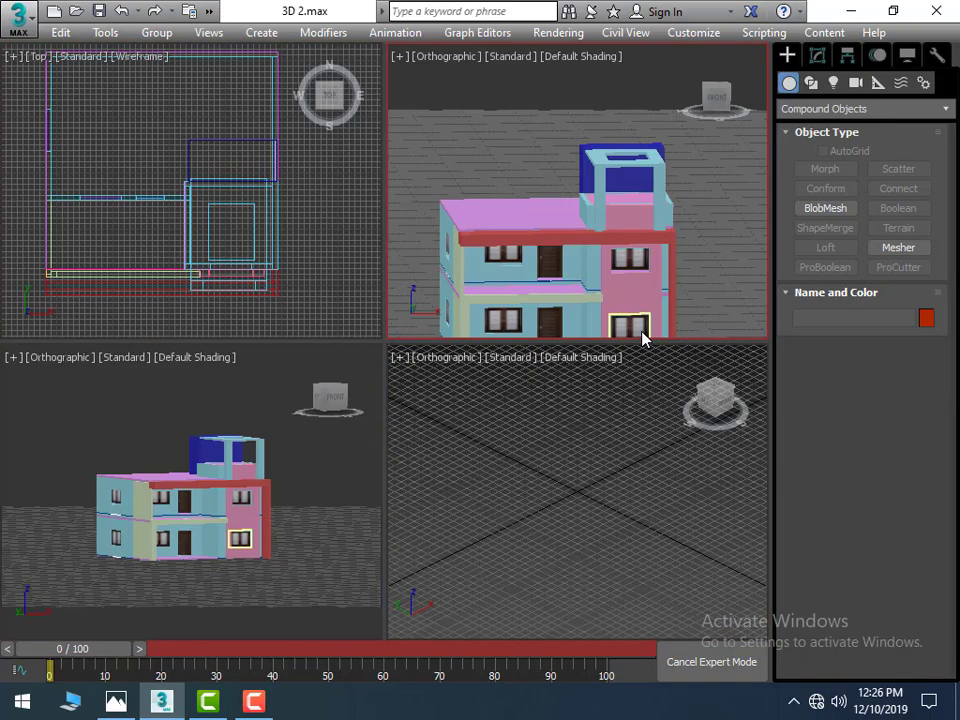
key(alt+w)
scroll(528, 388, up, 2)
mouse_move(715, 95)
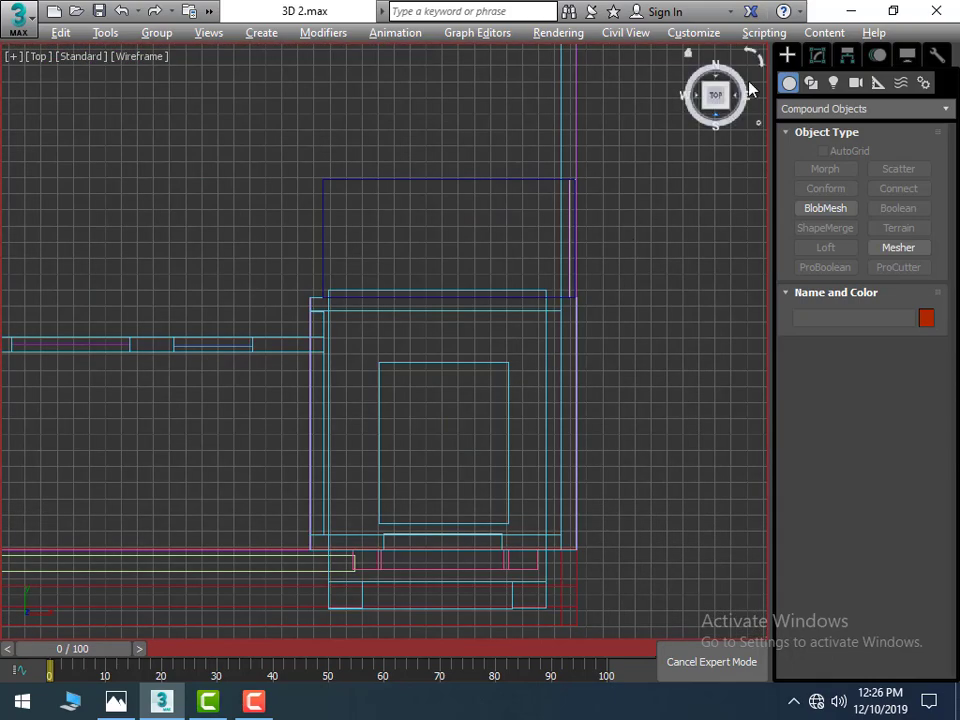
Step: Return to creating Geometry with the Standard Primitives category
click(814, 57)
click(789, 56)
click(810, 108)
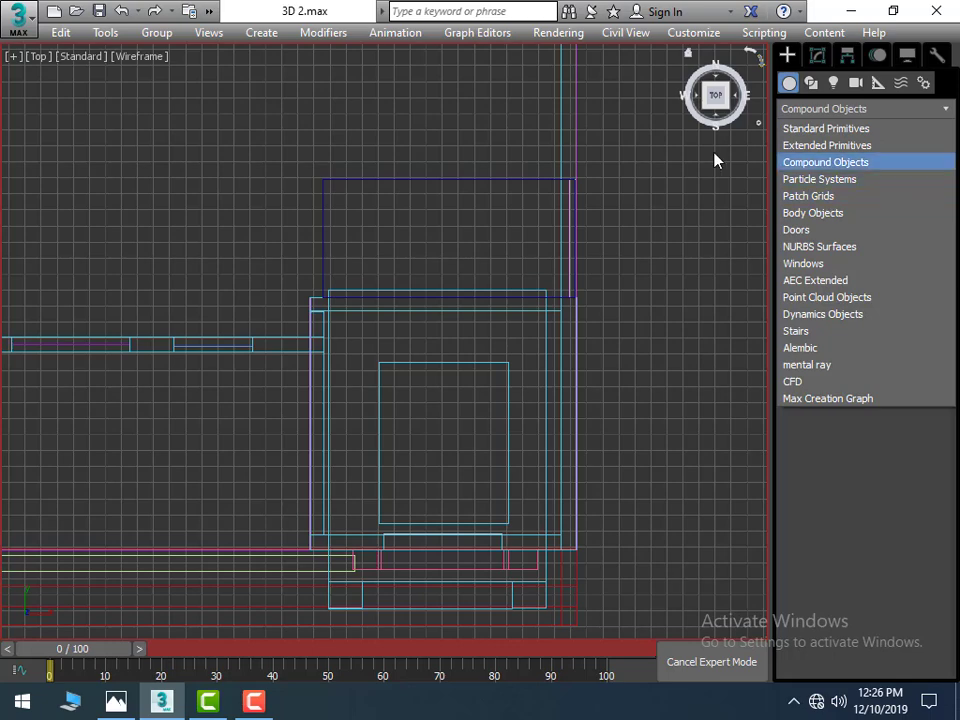
click(811, 83)
click(806, 110)
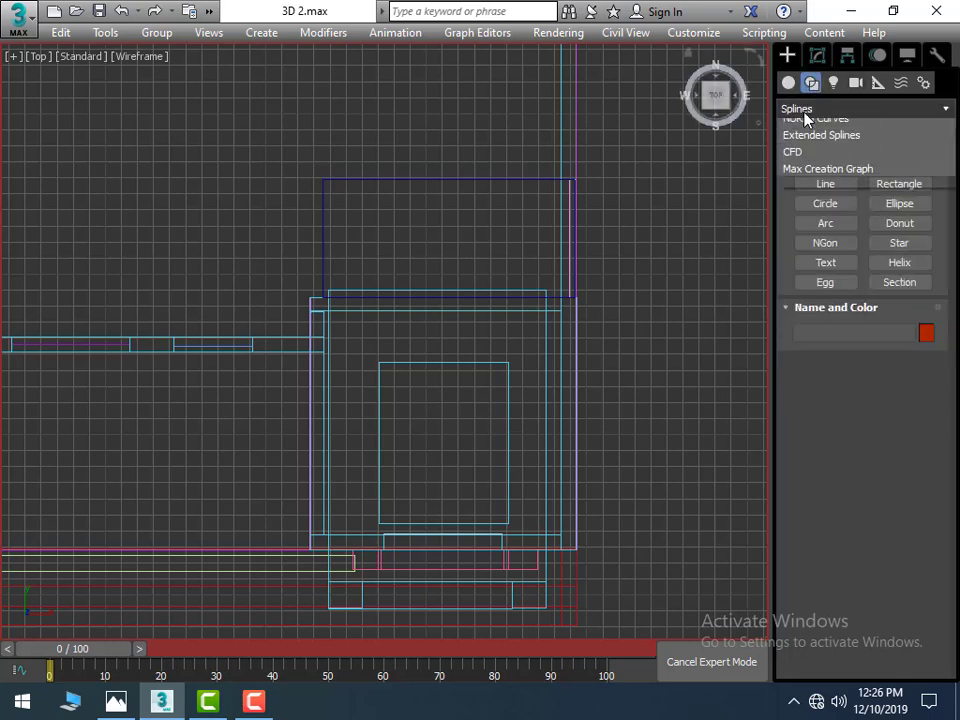
click(808, 128)
click(789, 83)
click(794, 112)
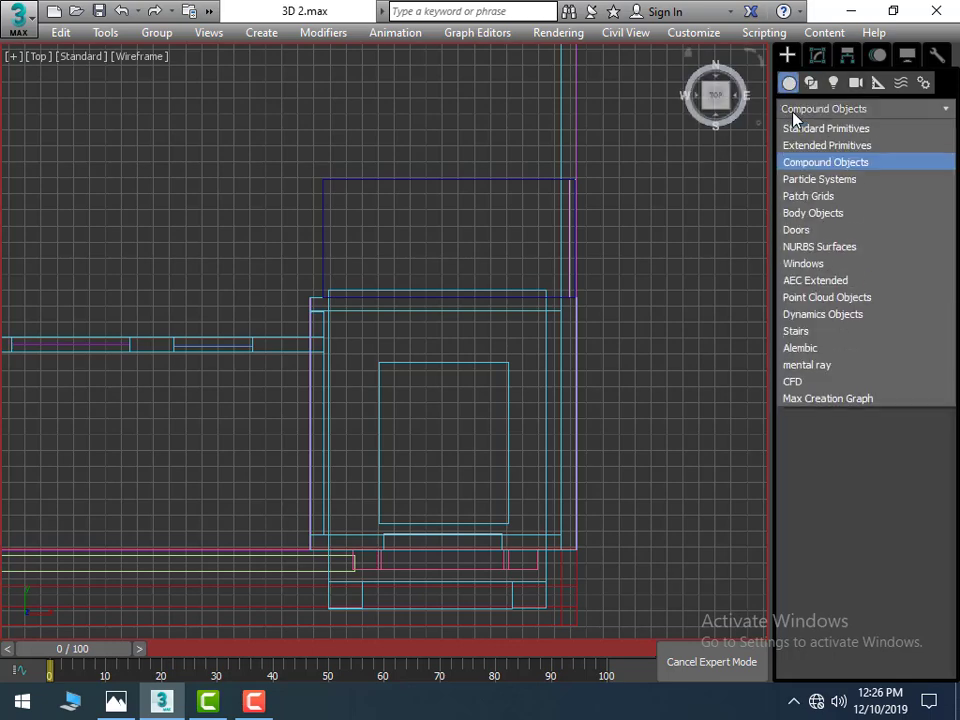
click(806, 127)
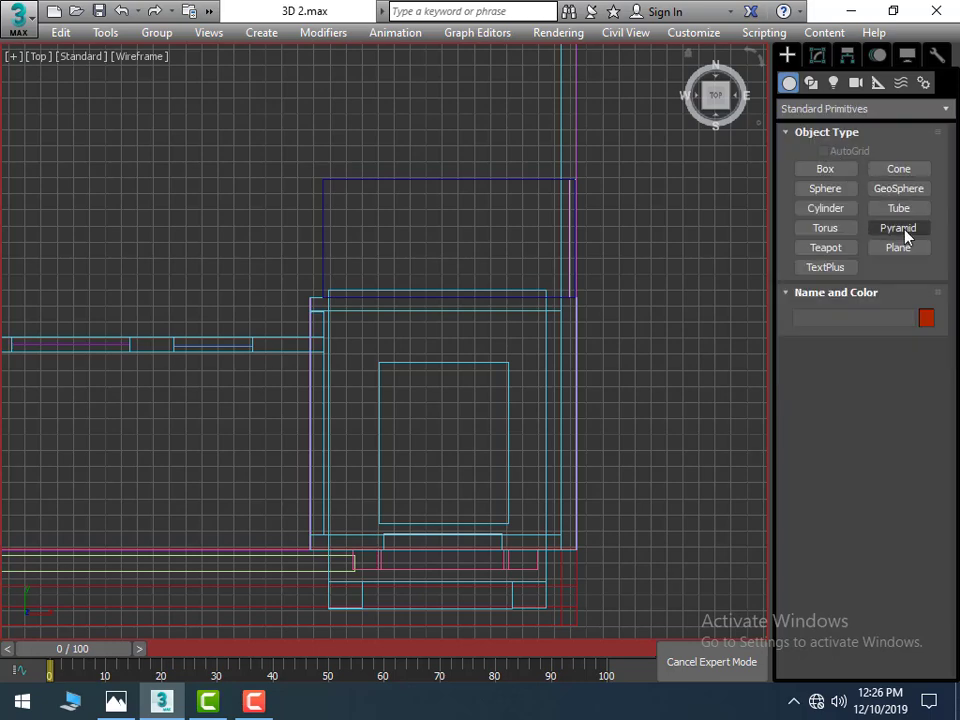
Step: Draw Cylinder001 in the Top view with radius 0 10/32' and height 2 8/32'
click(832, 212)
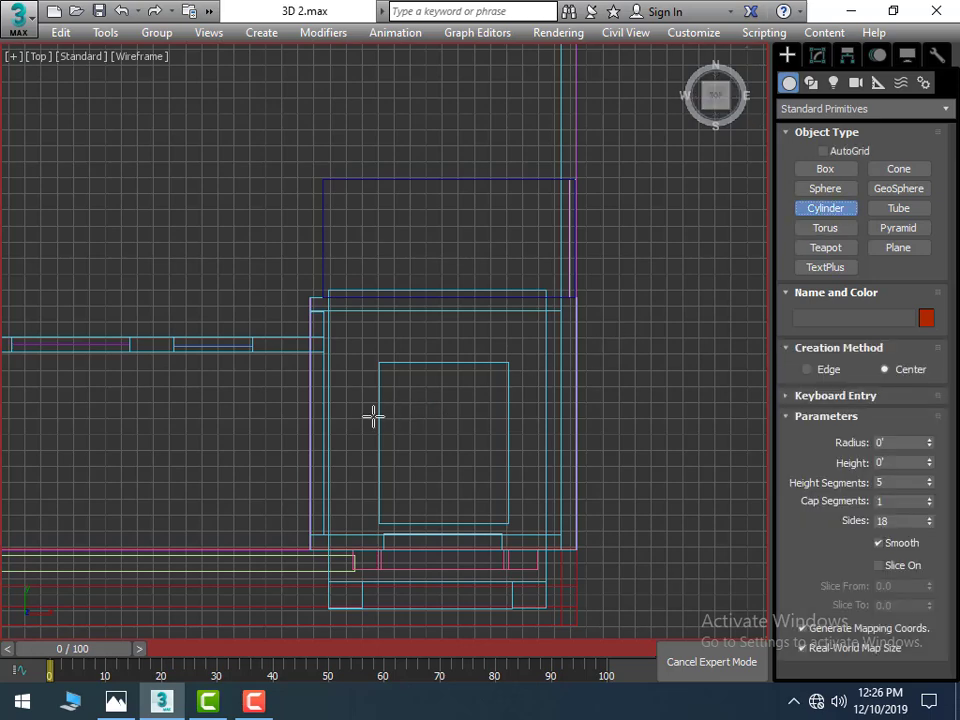
mouse_move(374, 413)
mouse_down()
mouse_move(396, 413)
mouse_move(367, 413)
mouse_up()
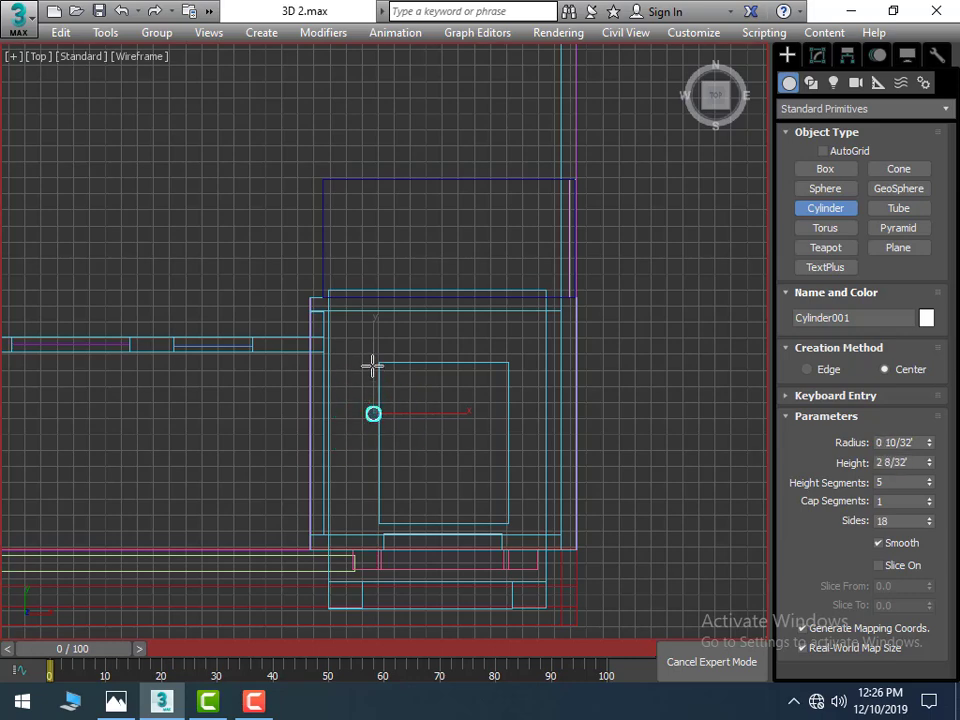
click(371, 366)
click(820, 54)
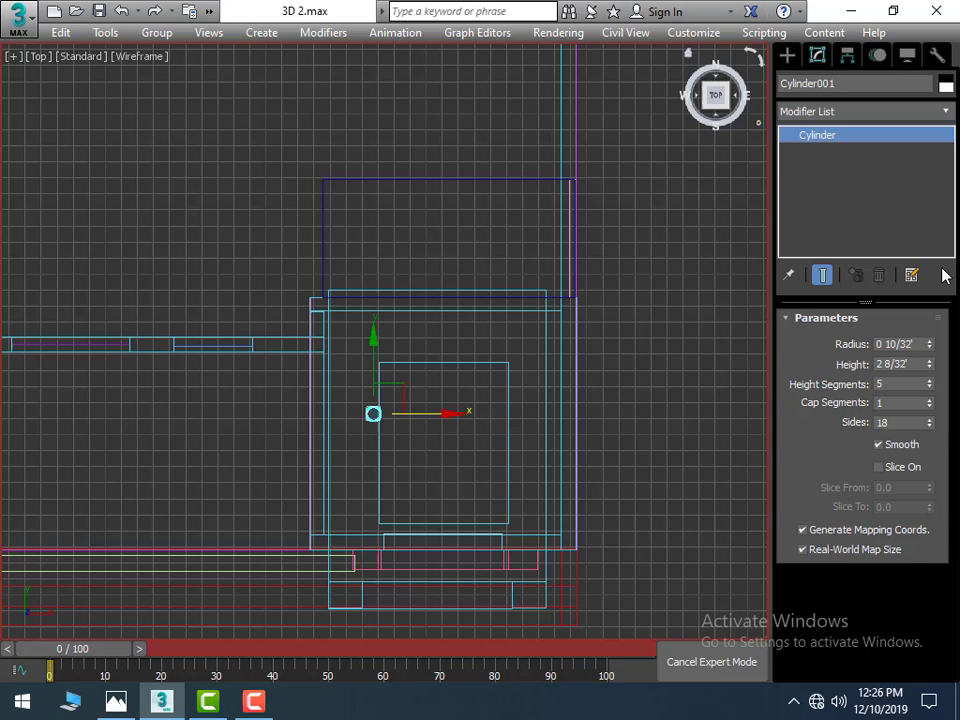
Step: Begin changing the cylinder height to 4', then cancel the edit
click(914, 363)
text(4)
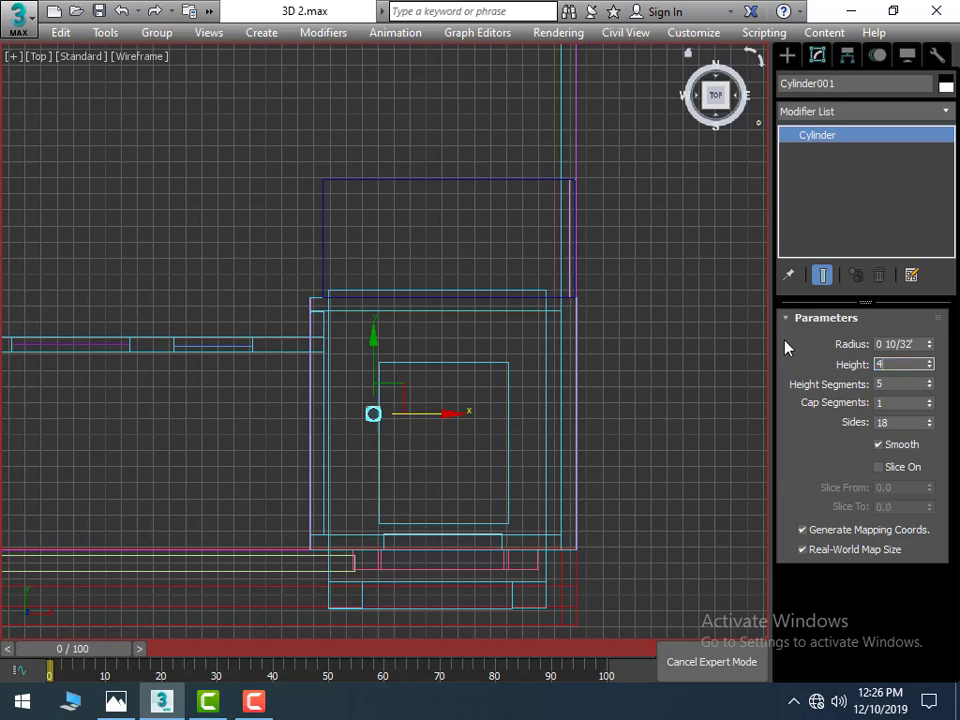
text(')
key(Escape)
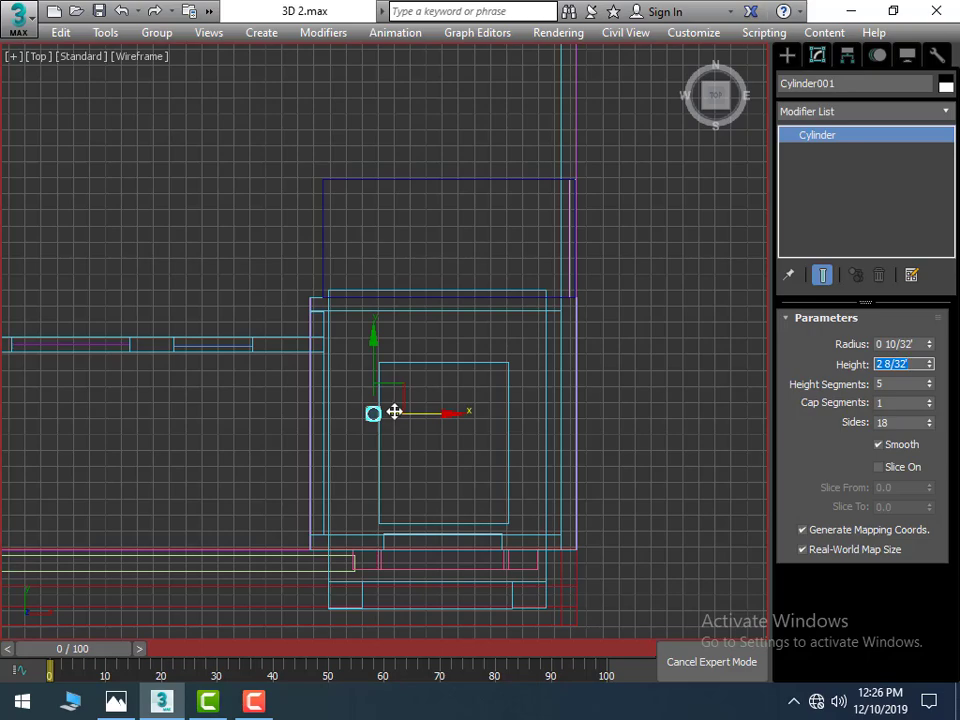
scroll(431, 414, down, 4)
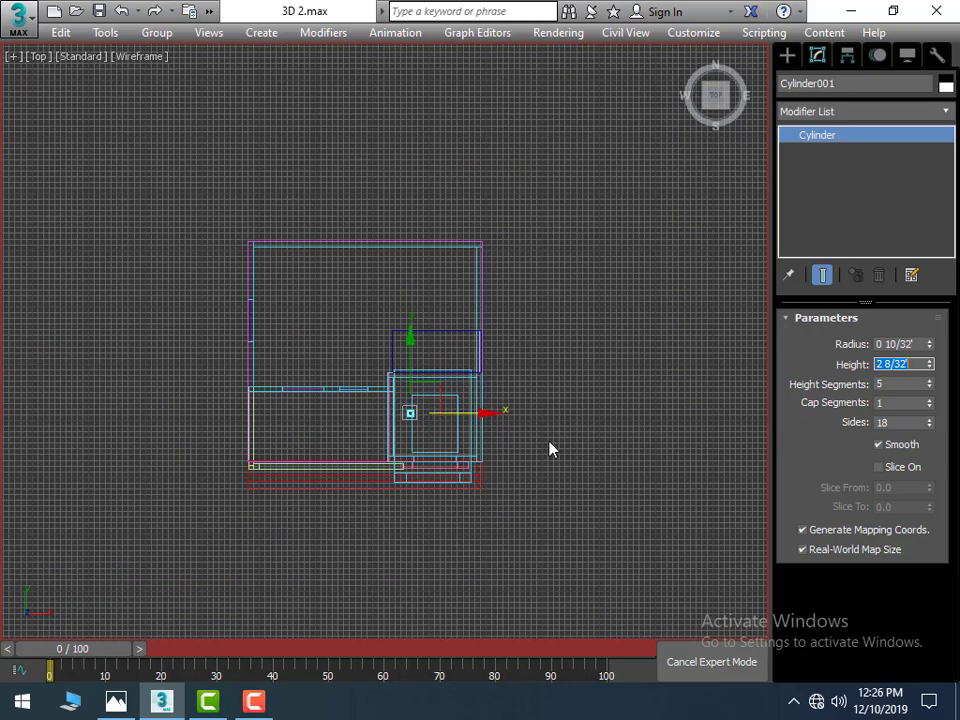
Step: Maximize the front view of the house and reduce the cylinder radius to 0 6/32'
key(alt+w)
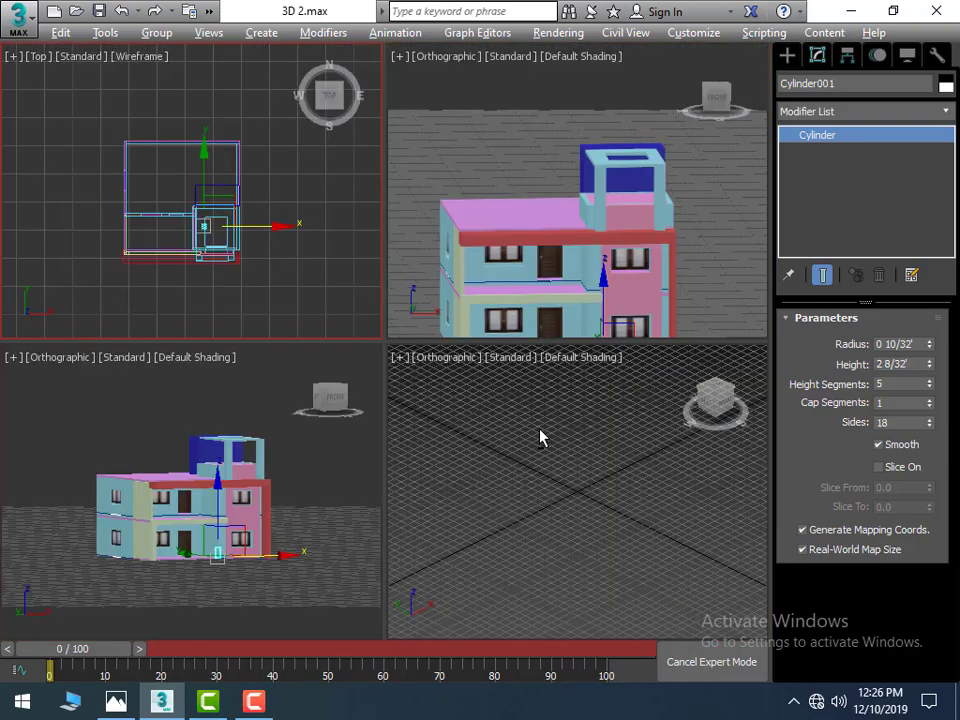
key(alt+w)
key(alt+w)
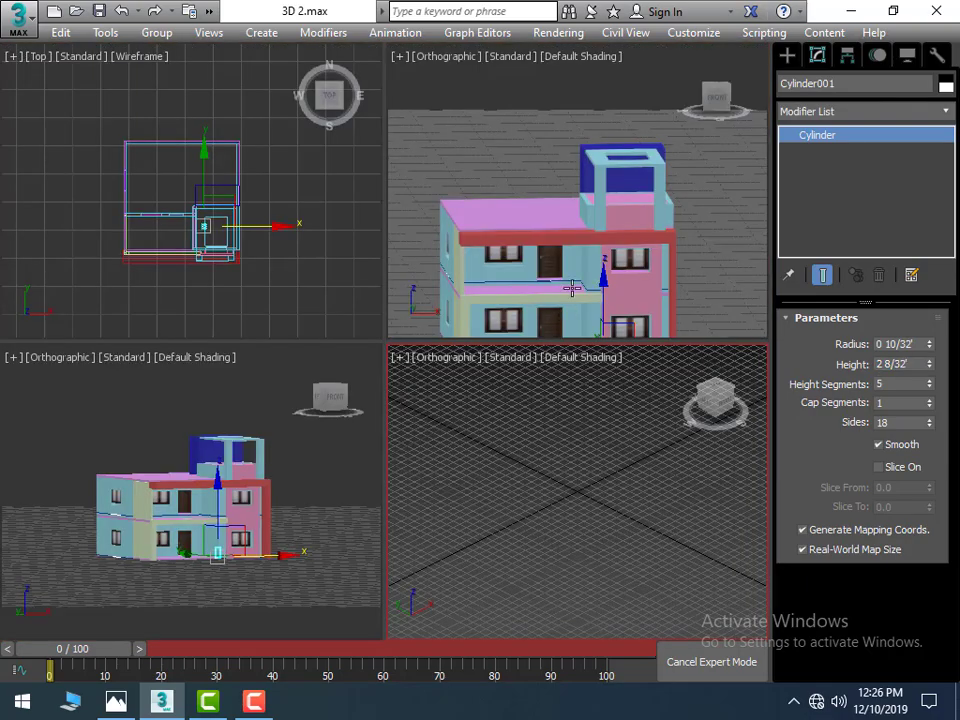
key(alt+w)
middle_drag(565, 347, 531, 236)
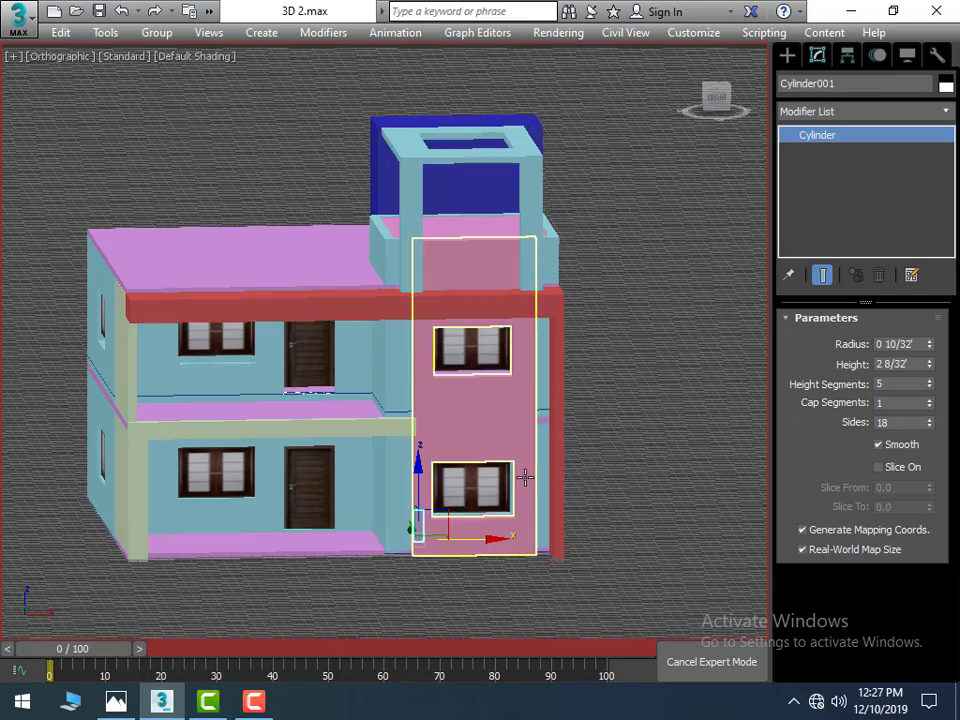
mouse_move(525, 475)
middle_down()
mouse_move(529, 417)
mouse_move(495, 456)
middle_up()
scroll(510, 415, up, 2)
scroll(510, 415, up, 2)
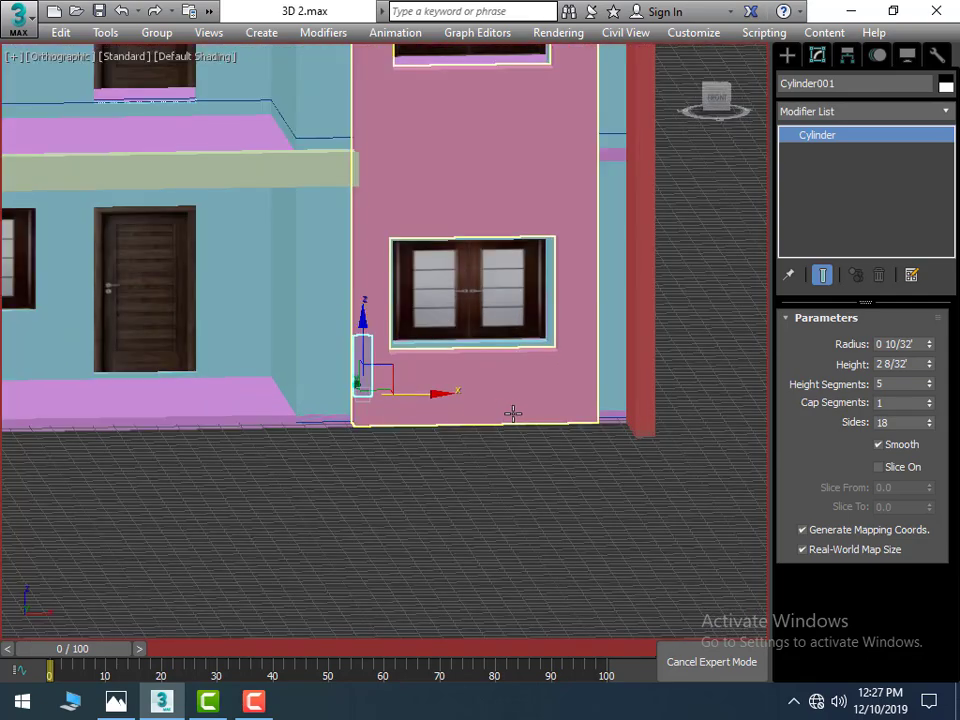
click(930, 348)
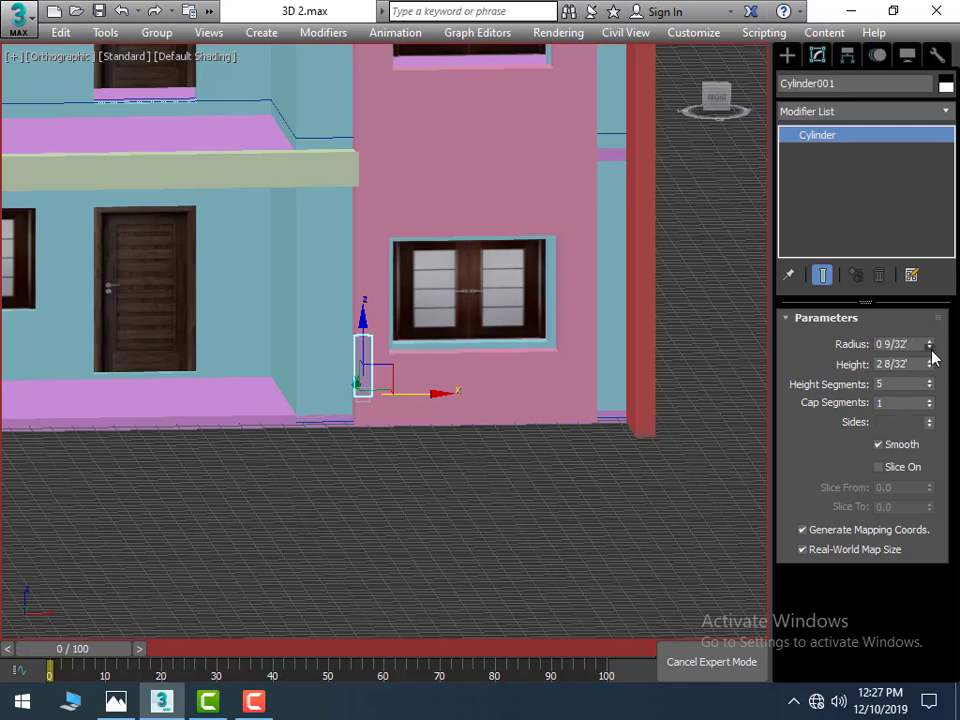
click(930, 348)
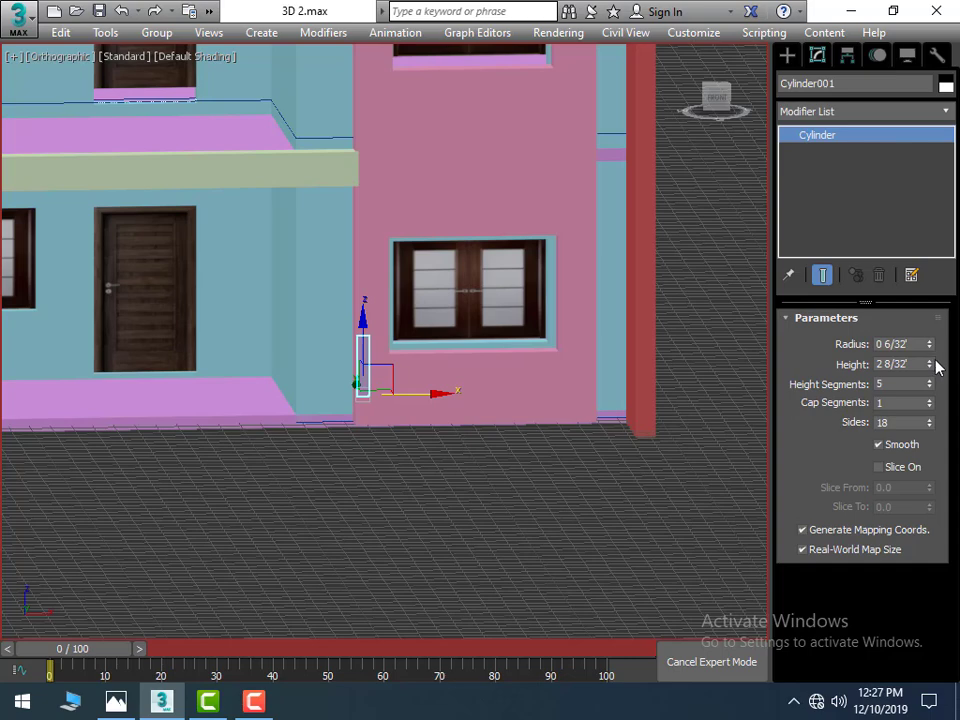
Step: Rotate the cylinder about 90° on Y so it lies horizontally
key(r)
key(e)
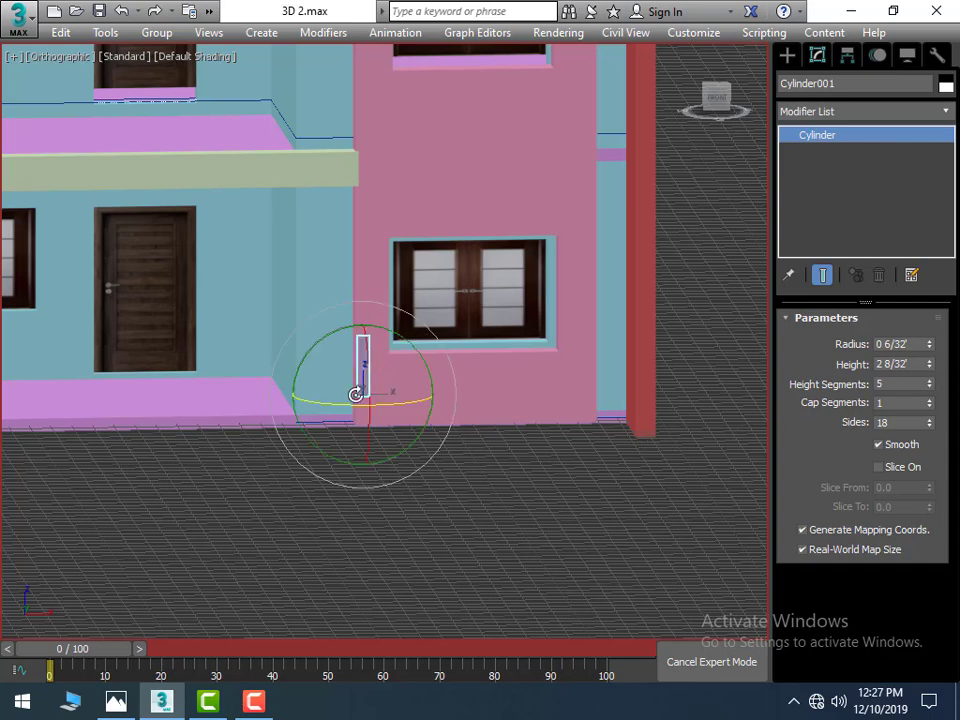
drag(351, 409, 439, 388)
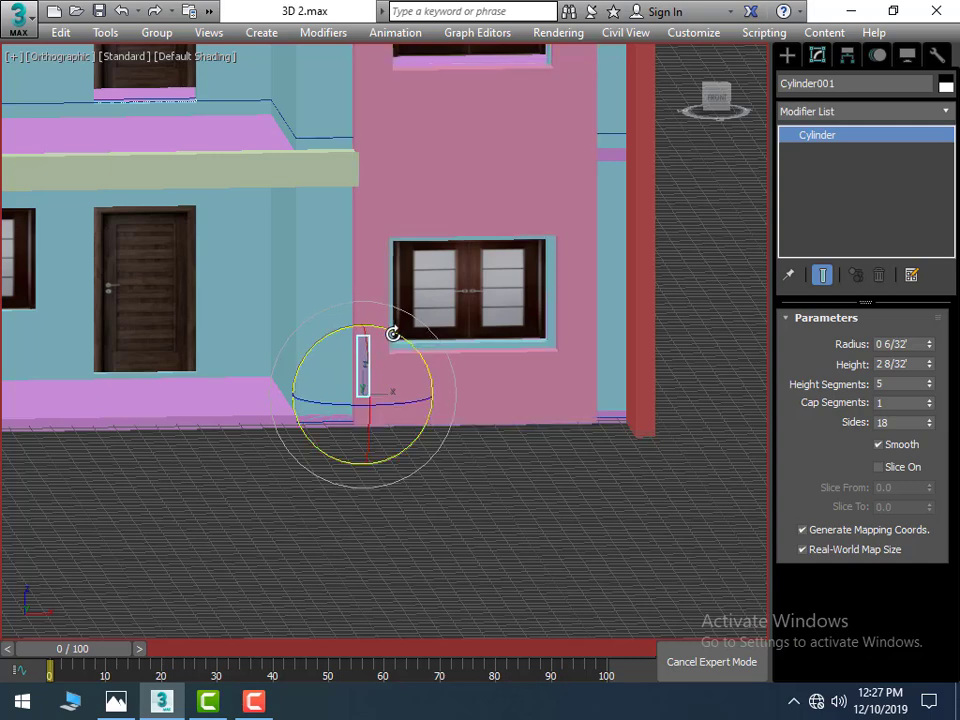
mouse_move(394, 332)
mouse_down()
mouse_move(486, 408)
mouse_move(501, 478)
mouse_move(497, 469)
mouse_up()
Step: Move the cylinder up to the top of the stair tower beside the canopy
scroll(477, 433, up, 2)
key(w)
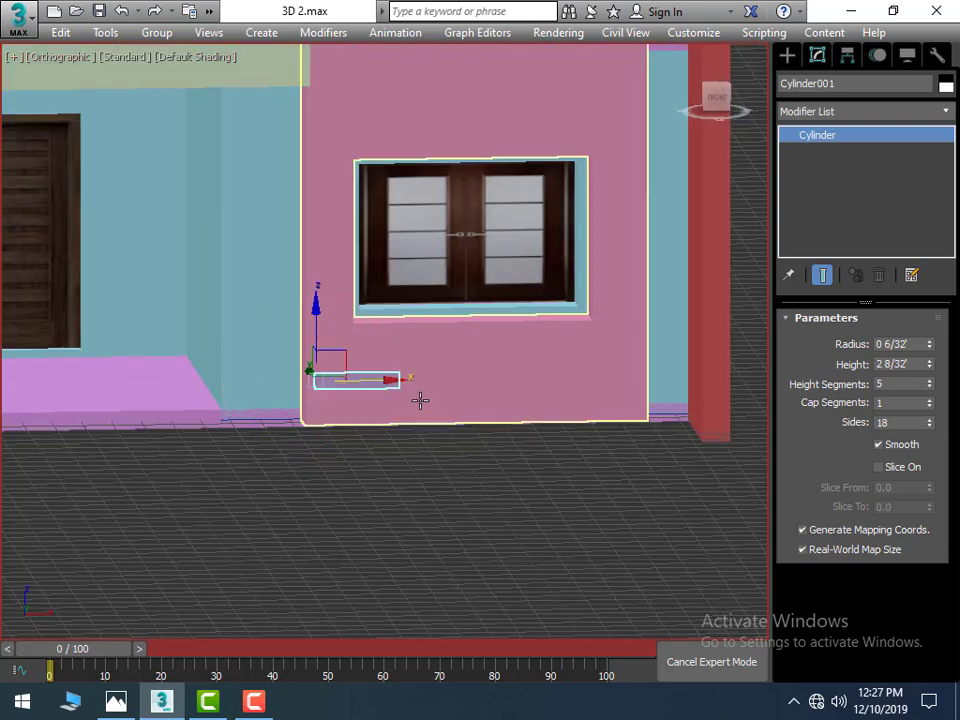
mouse_move(317, 304)
mouse_down()
mouse_move(326, 188)
mouse_move(316, 118)
mouse_up()
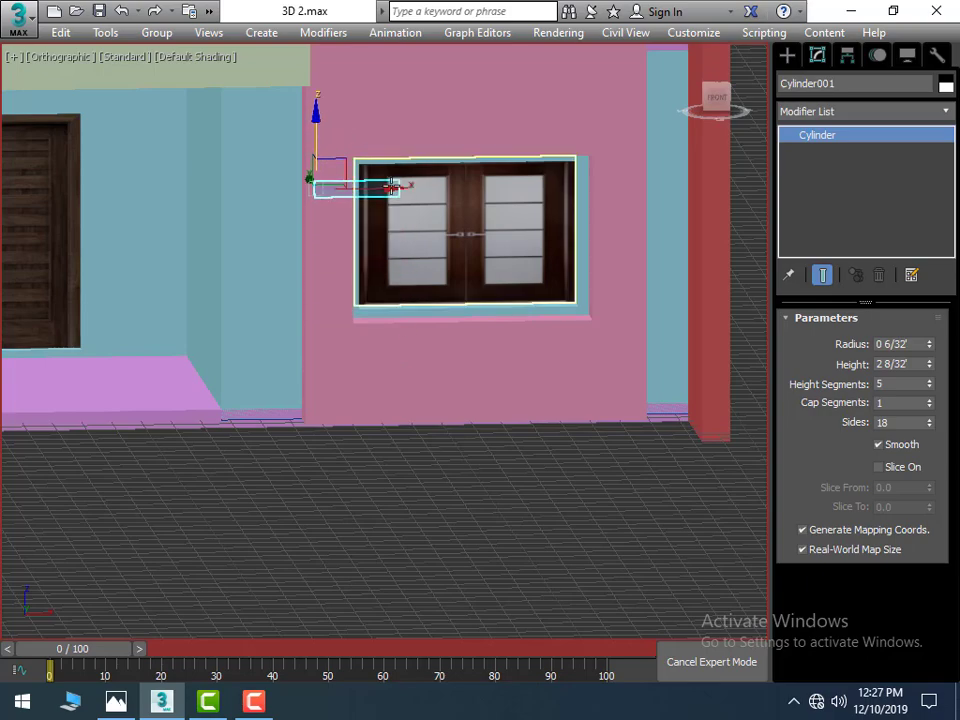
mouse_move(316, 118)
middle_down()
mouse_move(356, 400)
mouse_move(388, 100)
middle_up()
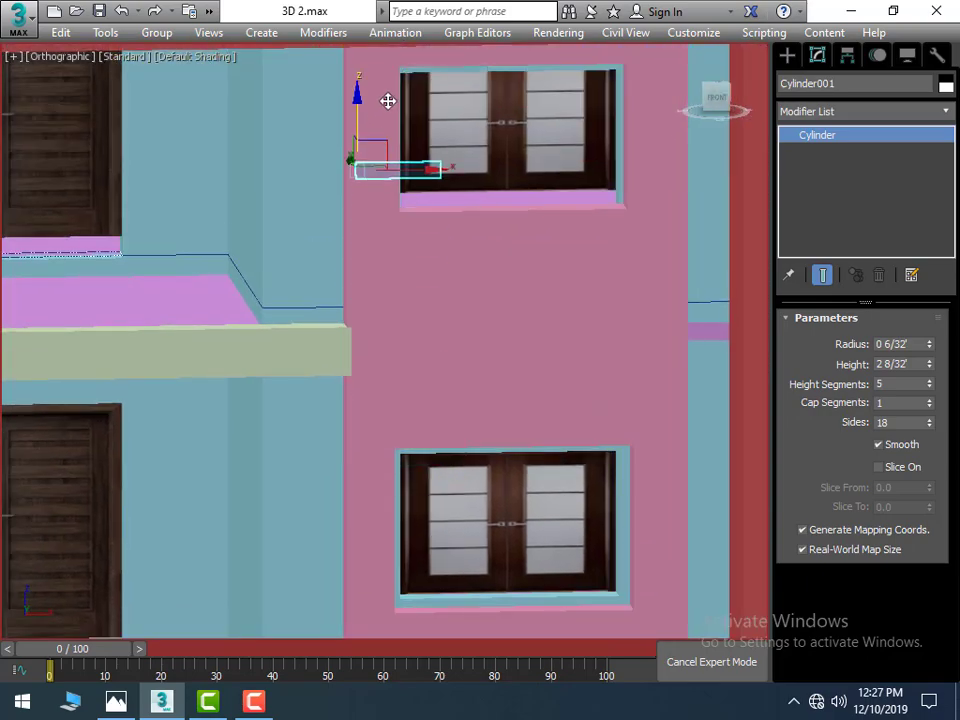
scroll(437, 231, down, 3)
scroll(461, 421, down, 2)
scroll(459, 501, up, 2)
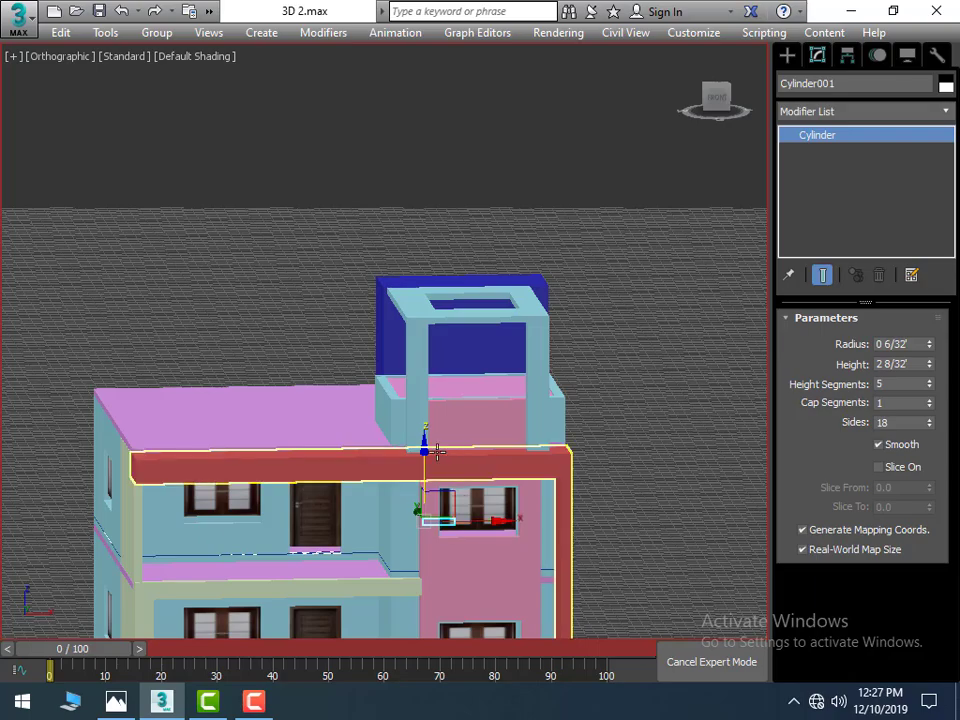
drag(424, 445, 464, 222)
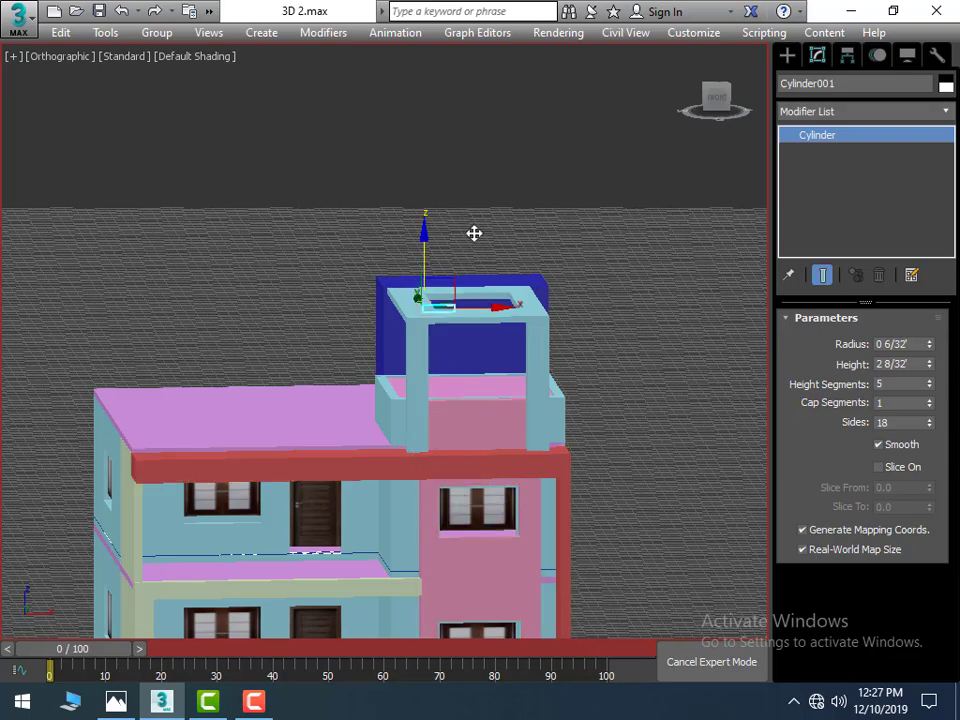
mouse_move(551, 407)
alt+middle_down()
mouse_move(536, 446)
mouse_move(489, 317)
alt+middle_up()
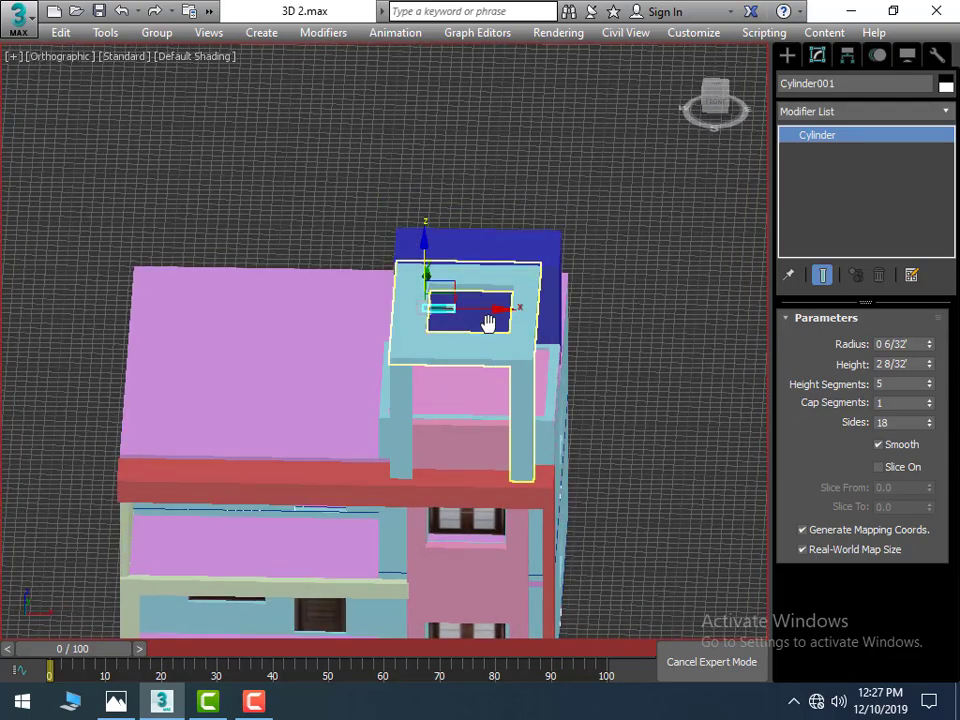
scroll(489, 317, up, 3)
scroll(450, 306, up, 3)
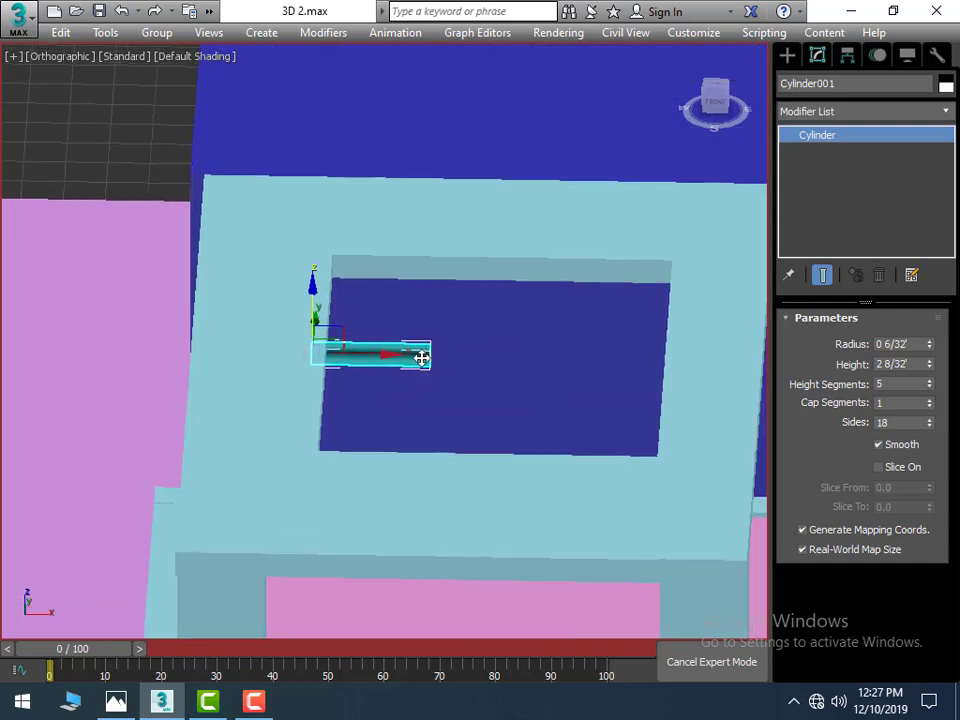
Step: Scale the cylinder across the canopy opening and thin its radius to 0 3/32'
key(r)
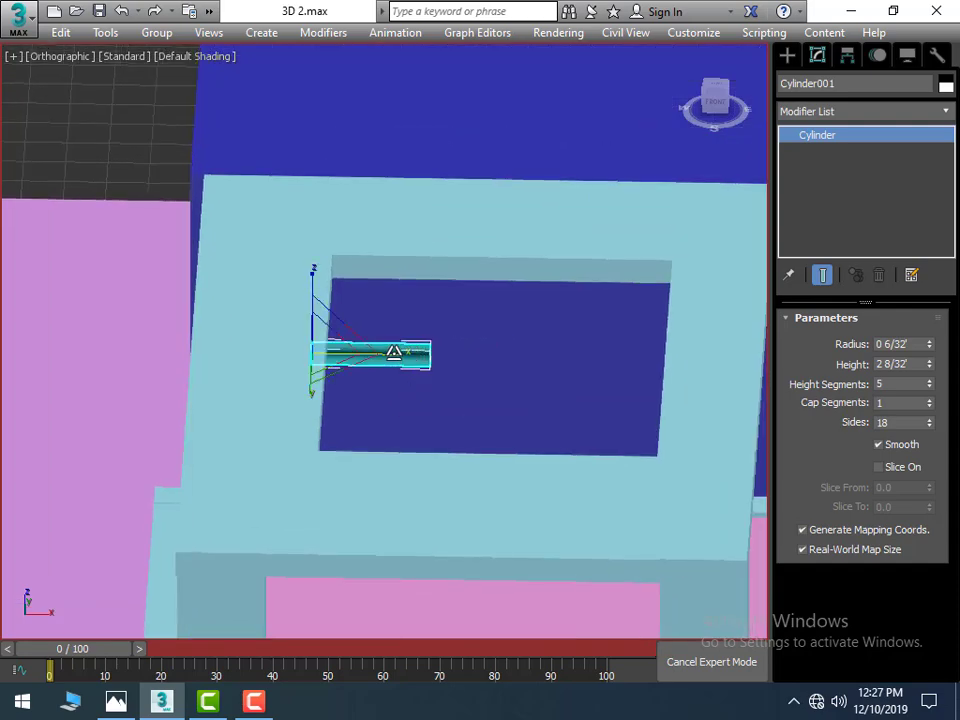
mouse_move(392, 351)
mouse_down()
mouse_move(492, 360)
mouse_move(535, 370)
mouse_move(530, 380)
mouse_up()
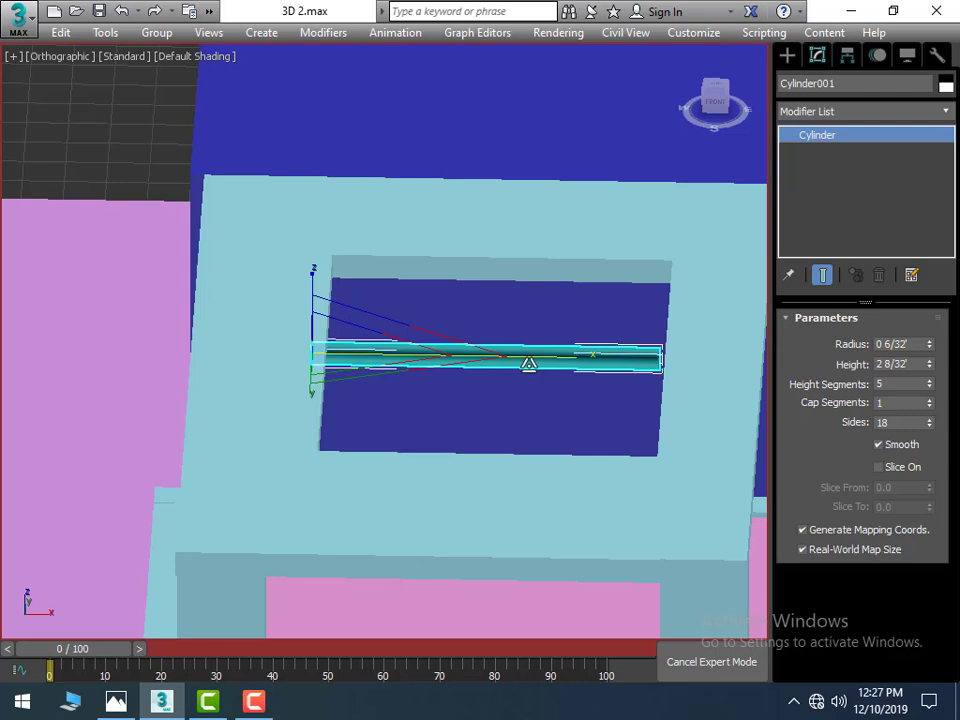
click(930, 348)
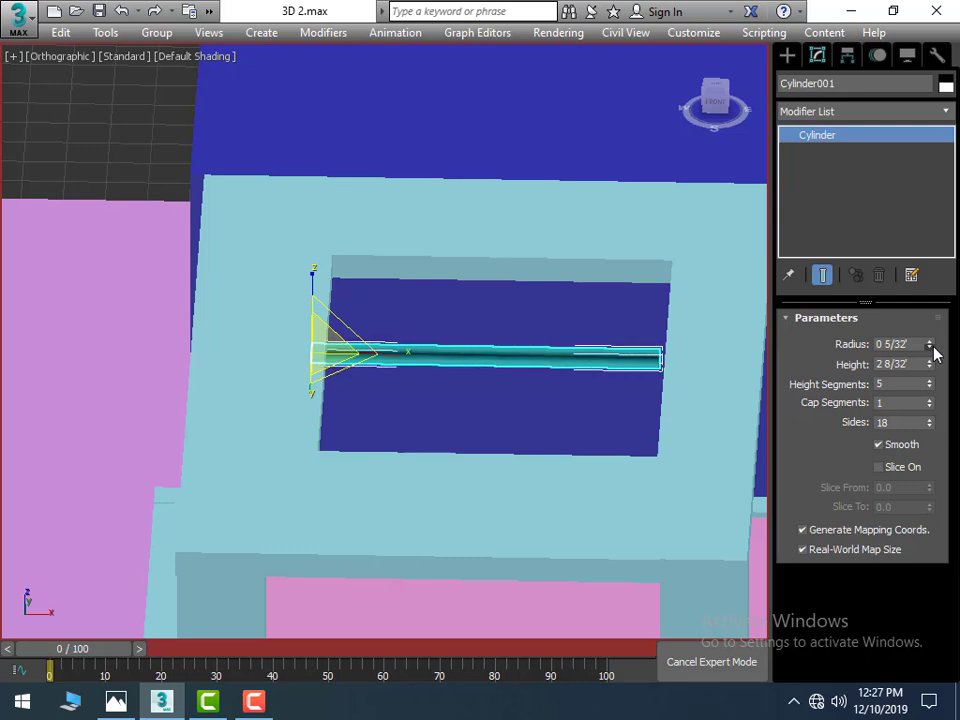
click(930, 348)
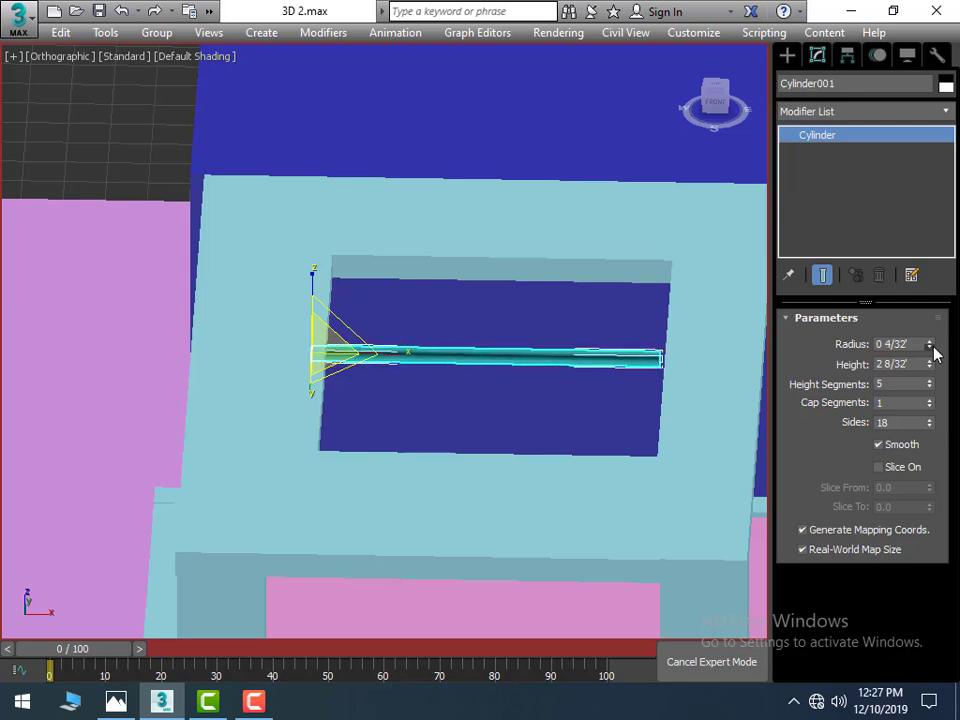
scroll(680, 350, up, 2)
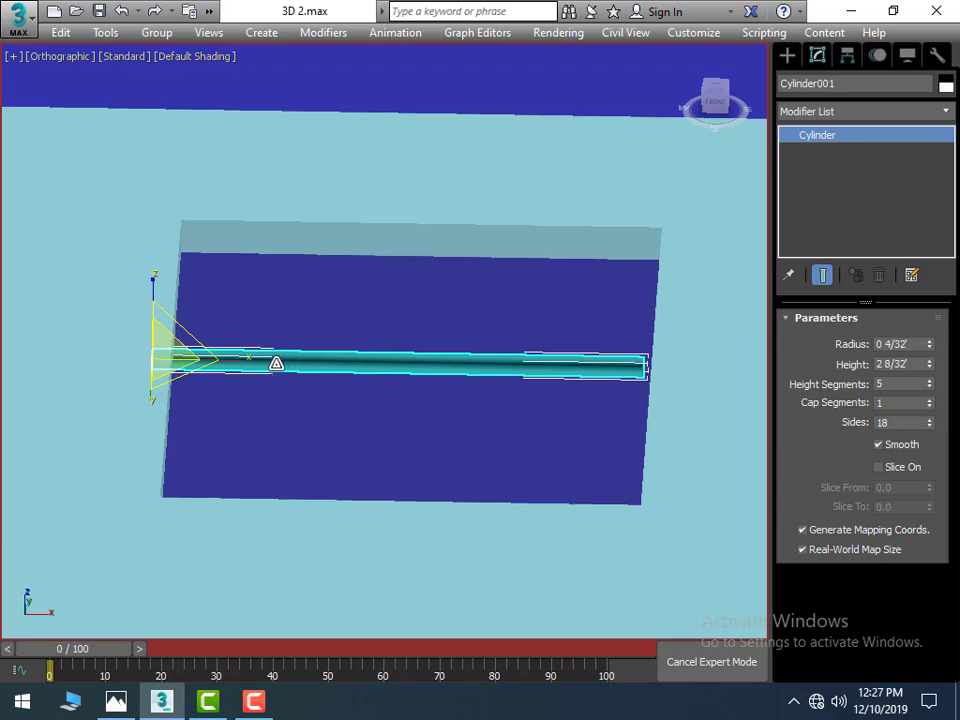
drag(244, 357, 249, 353)
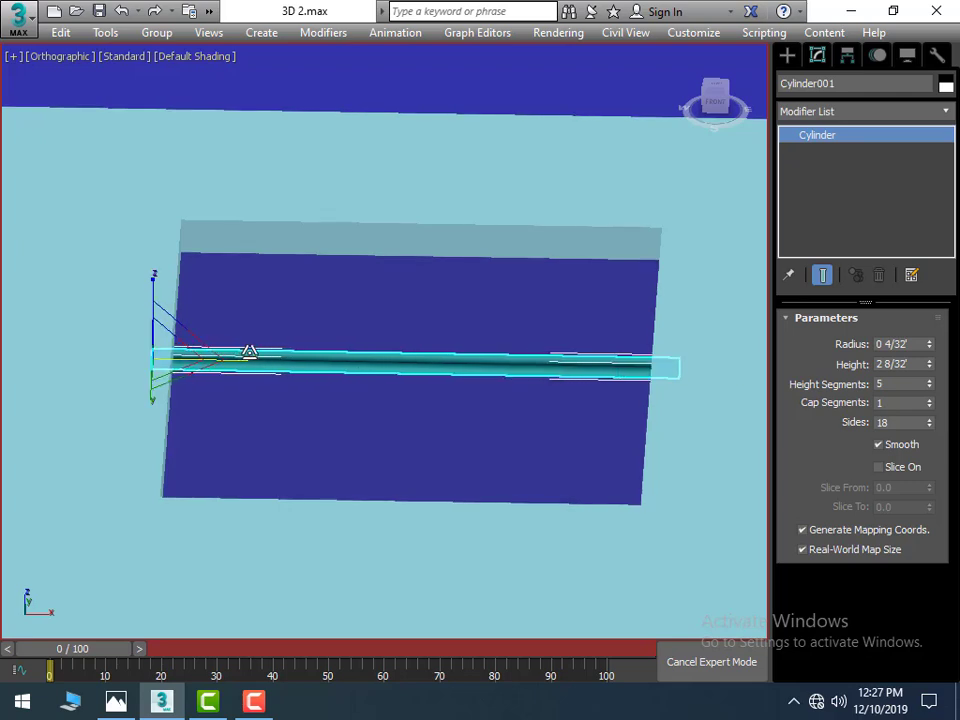
click(249, 353)
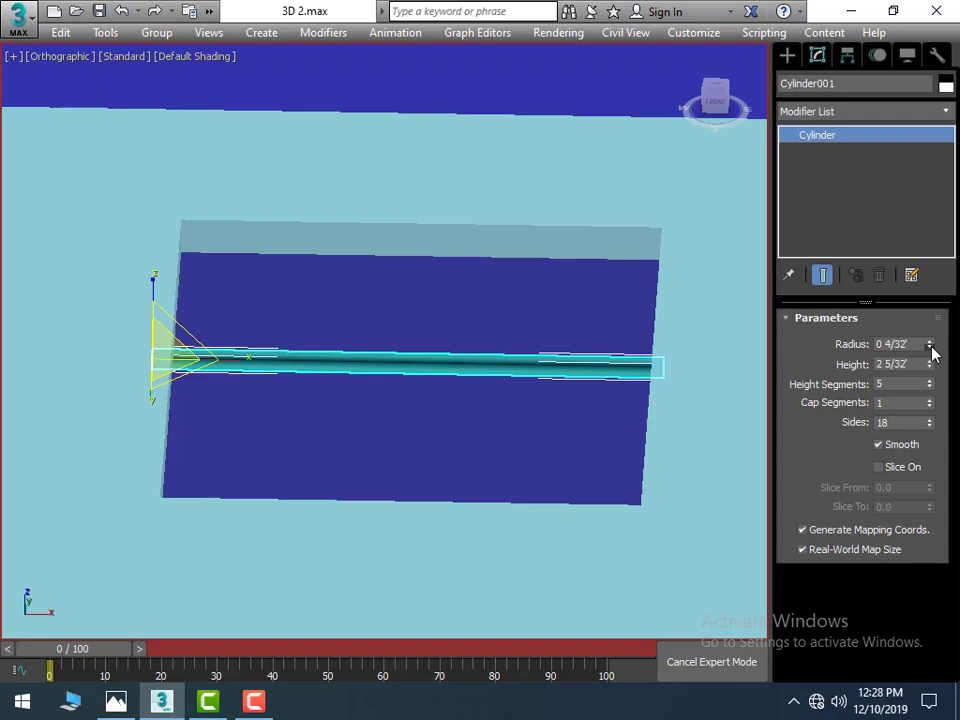
click(930, 348)
Step: In the wireframe Top view, move the slat to the opening's north edge
scroll(609, 379, down, 5)
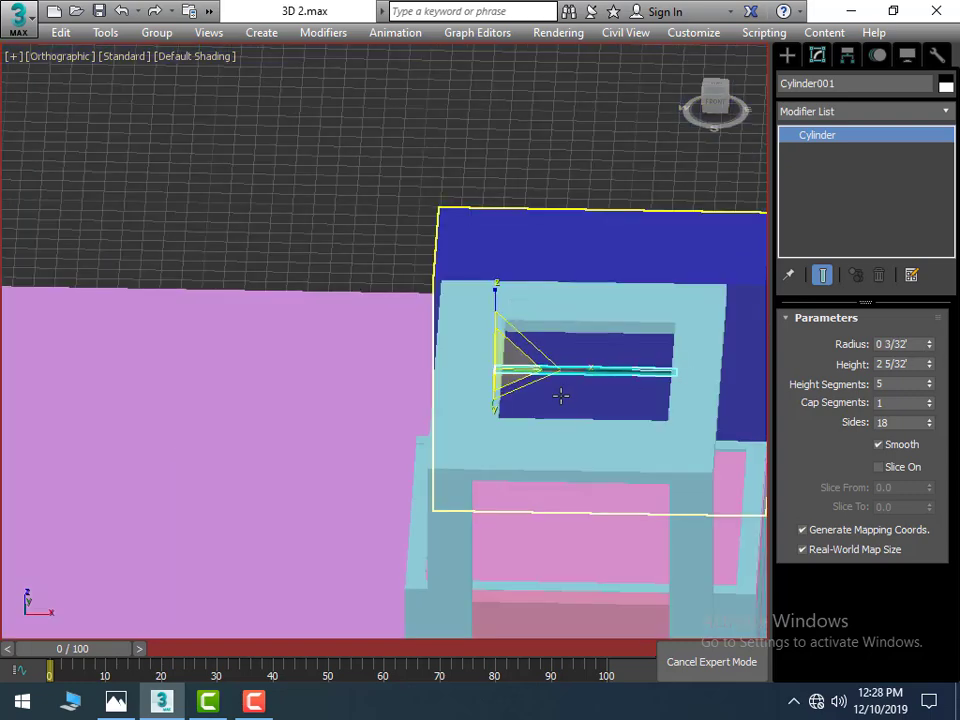
key(w)
scroll(532, 428, down, 2)
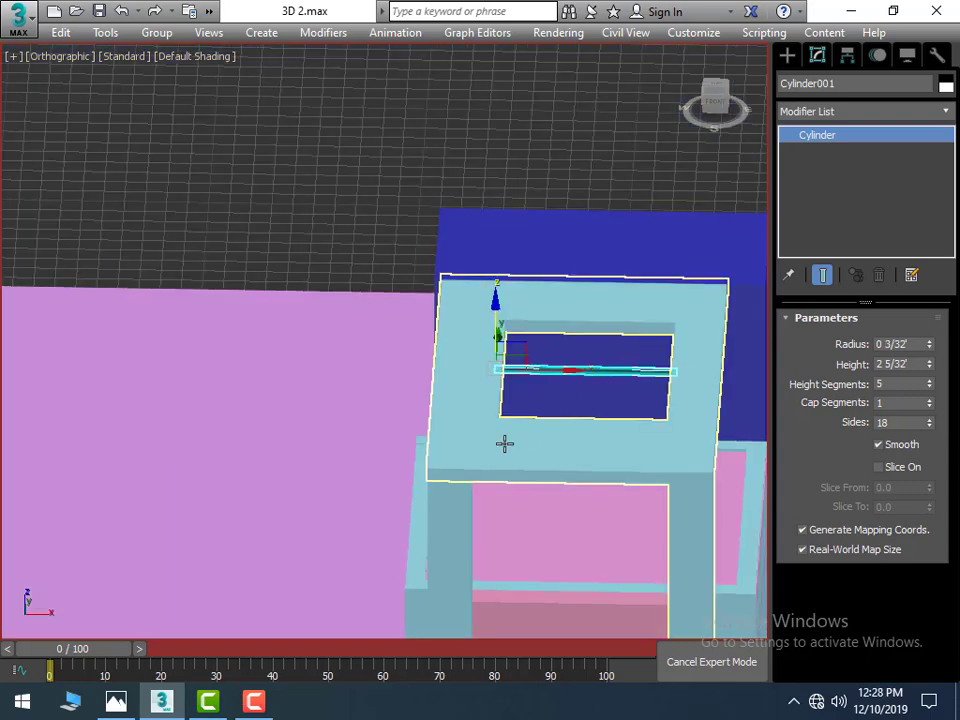
scroll(504, 443, down, 2)
key(alt)
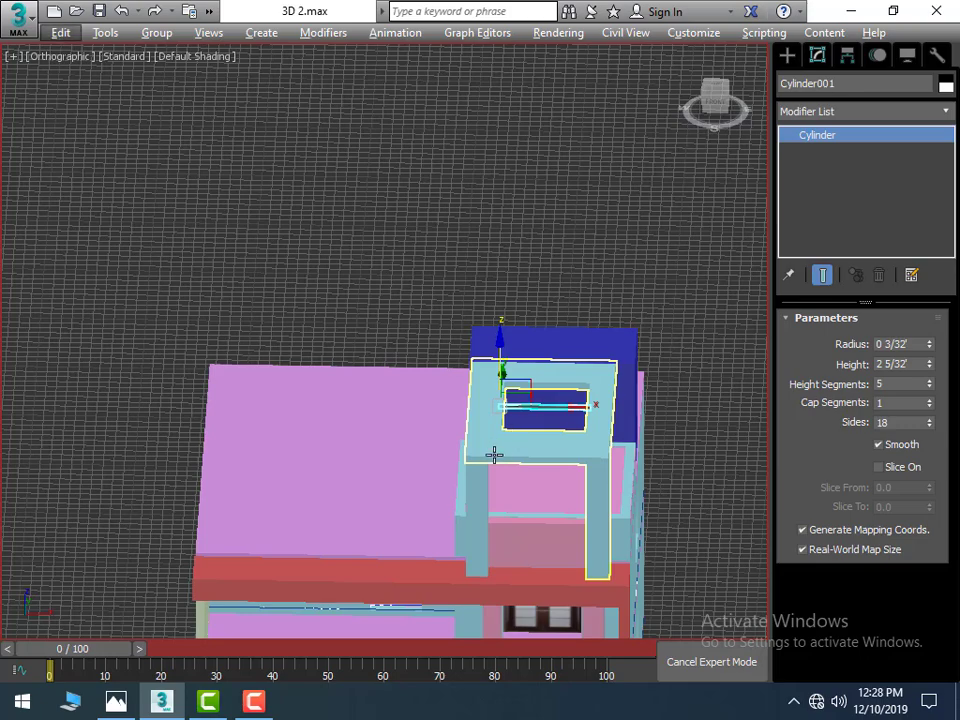
key(t)
scroll(431, 385, up, 3)
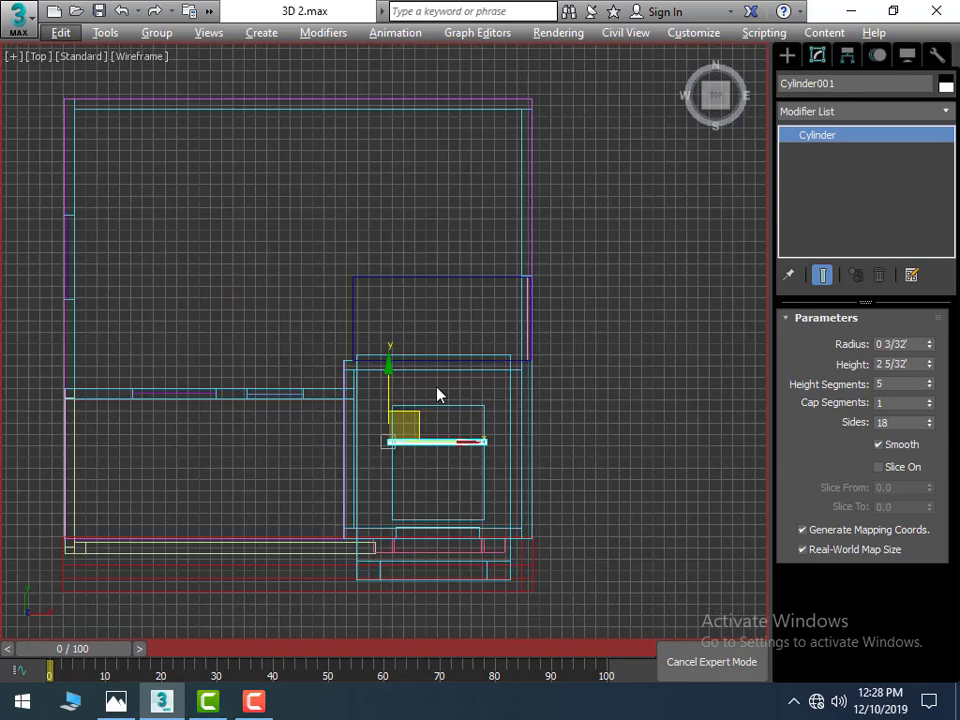
scroll(437, 392, up, 2)
drag(354, 373, 359, 332)
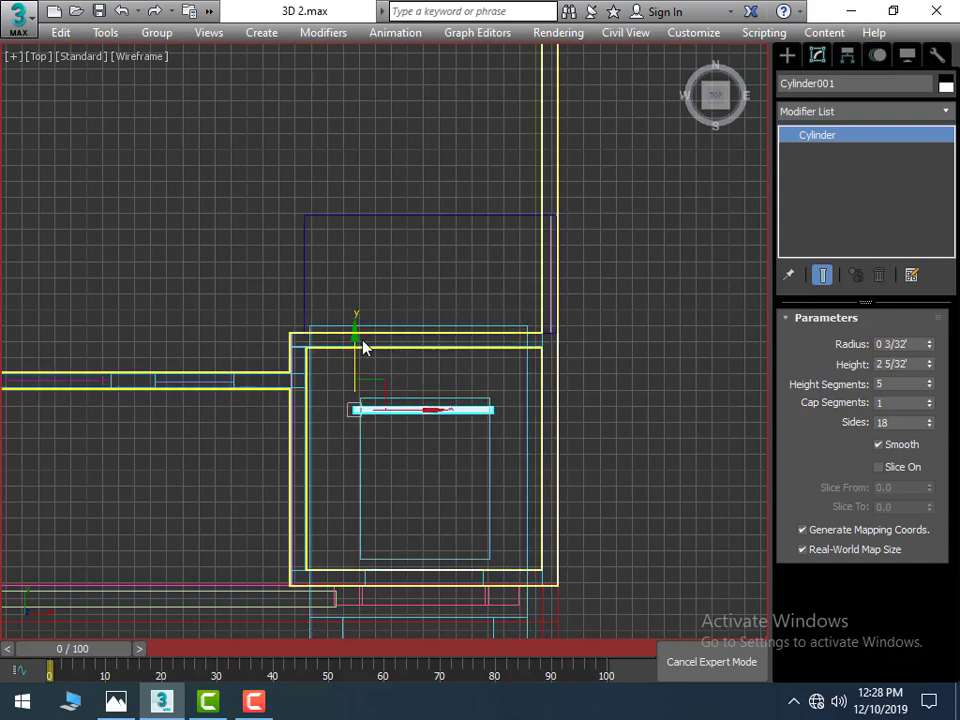
Step: Shift-drag the slat down on Y to make 10 evenly spaced copies across the opening
shift+drag(354, 349, 355, 356)
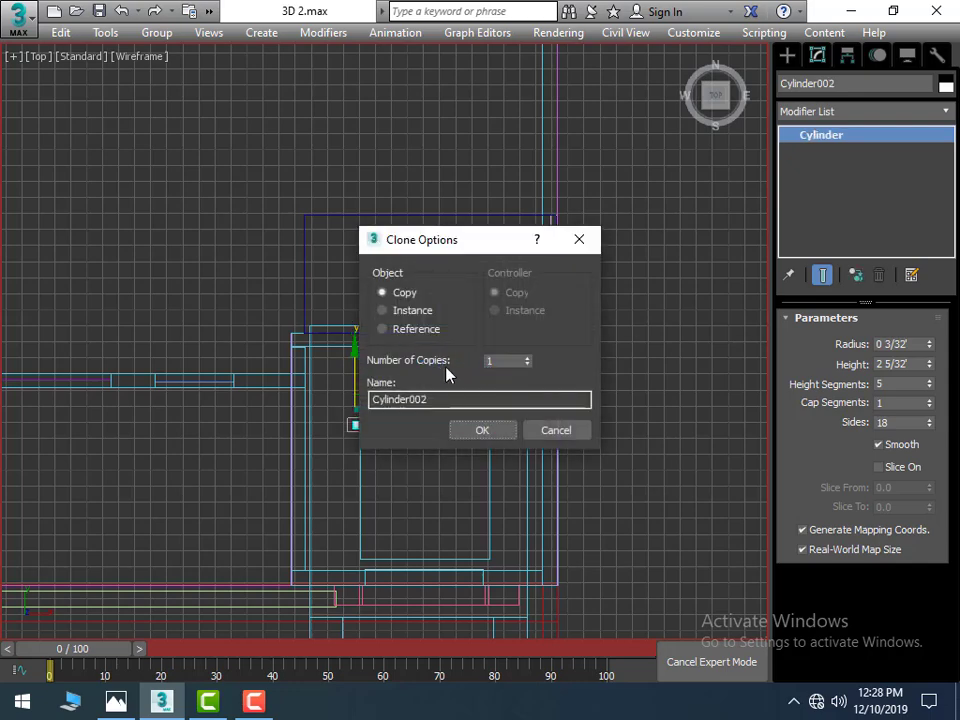
double_click(498, 360)
click(482, 431)
click(588, 492)
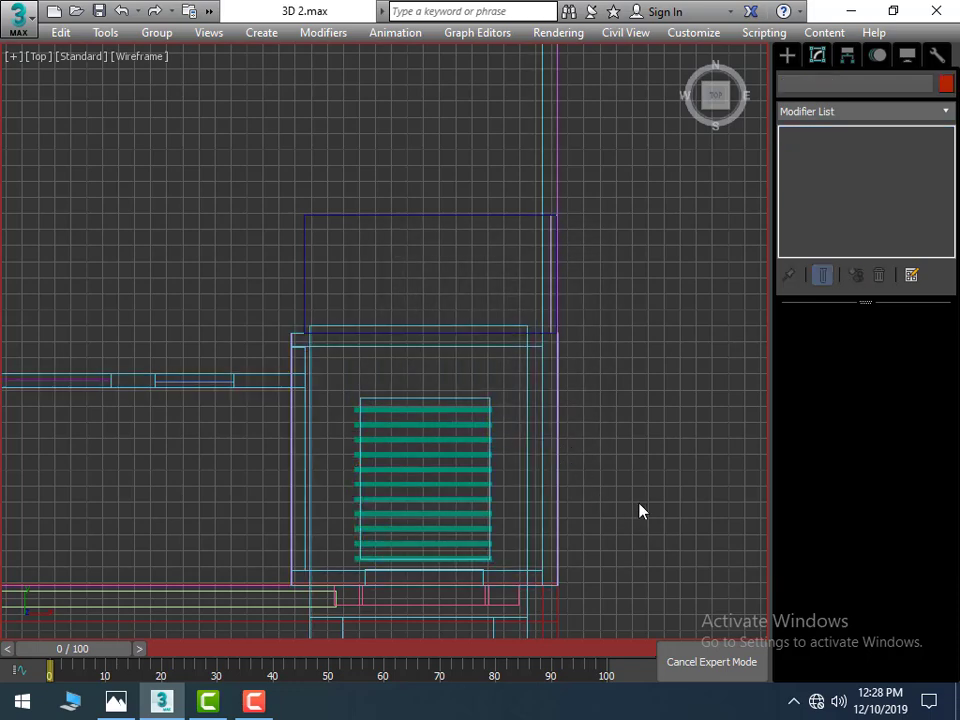
key(alt+w)
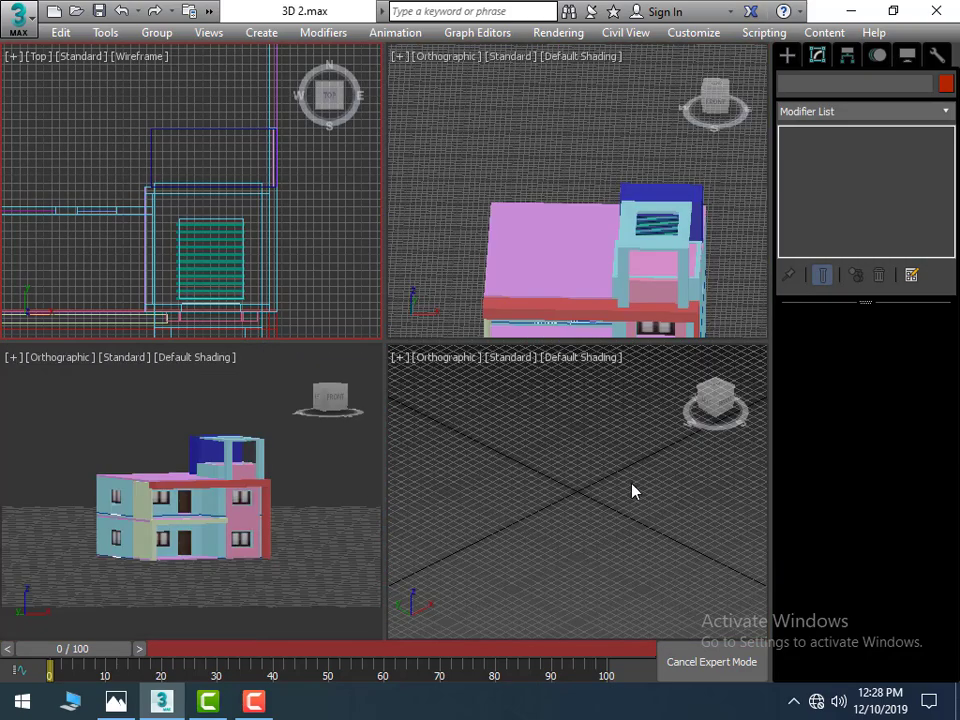
key(alt+w)
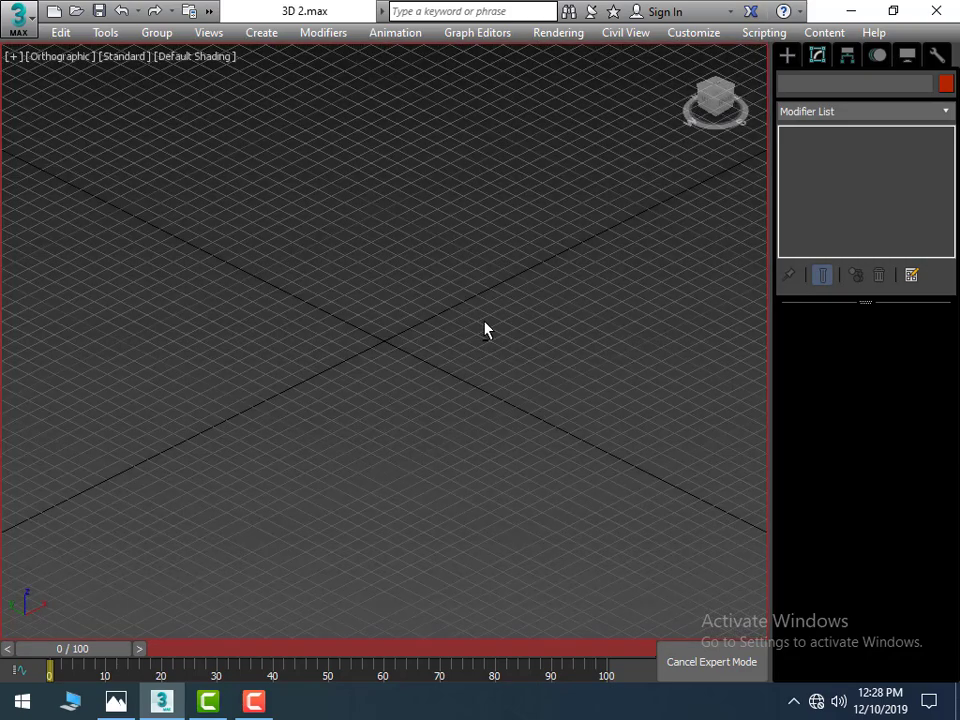
Step: Maximize the perspective view and frame the whole building
key(alt+w)
key(alt+w)
scroll(468, 315, down, 10)
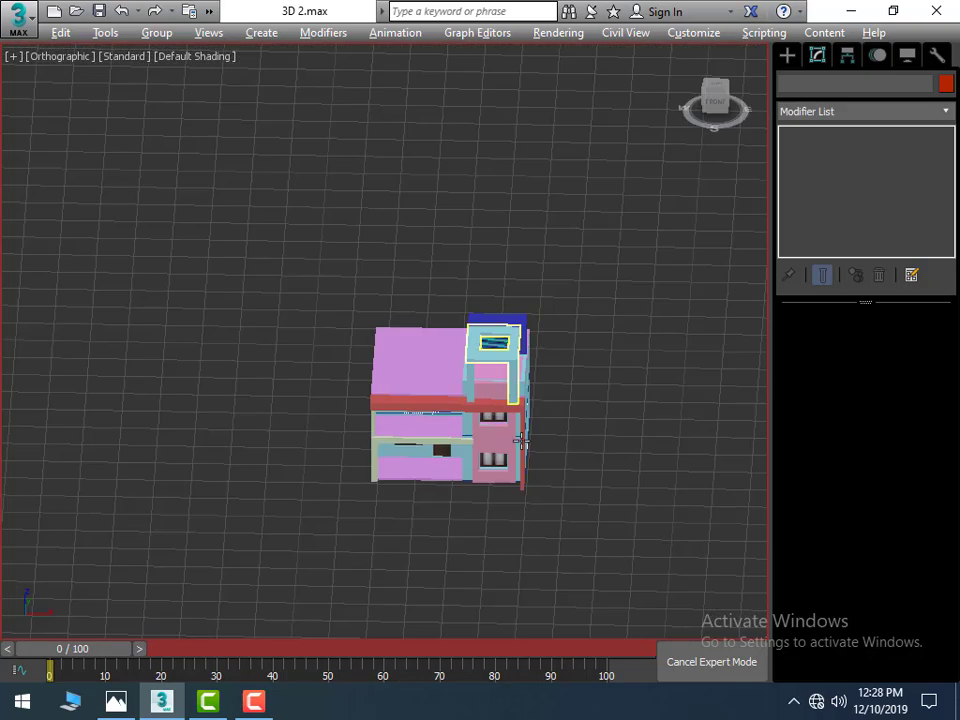
mouse_move(492, 499)
alt+middle_down()
mouse_move(535, 454)
mouse_move(483, 333)
mouse_move(516, 366)
mouse_move(516, 390)
alt+middle_up()
scroll(483, 333, up, 5)
key(z)
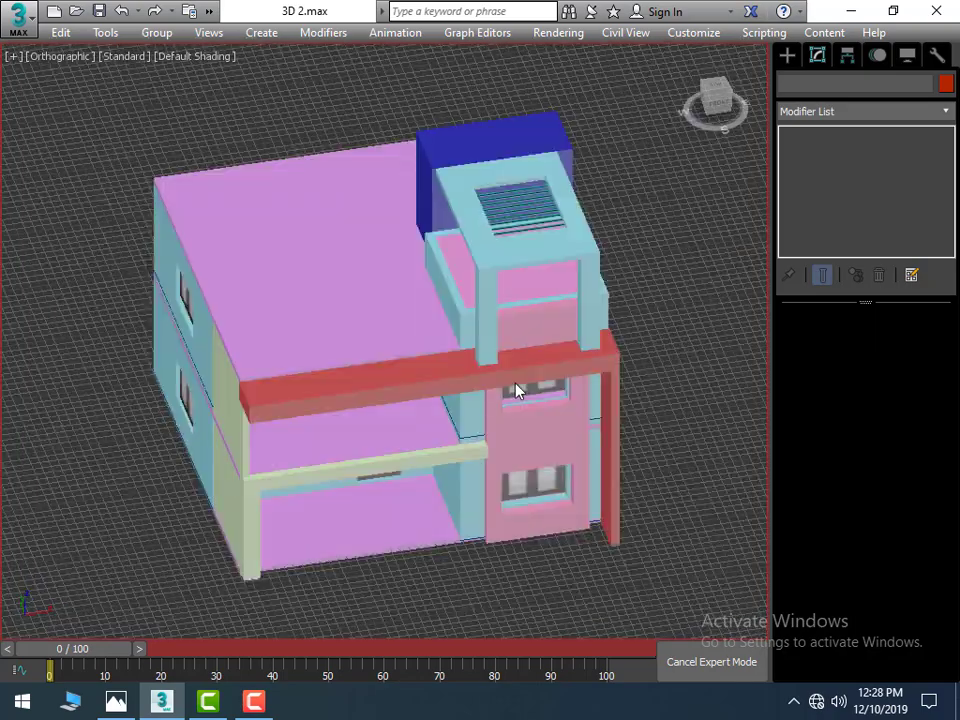
Step: Orbit to a lower angle, check the reference photo, then hide it again
scroll(508, 200, up, 5)
scroll(549, 311, down, 2)
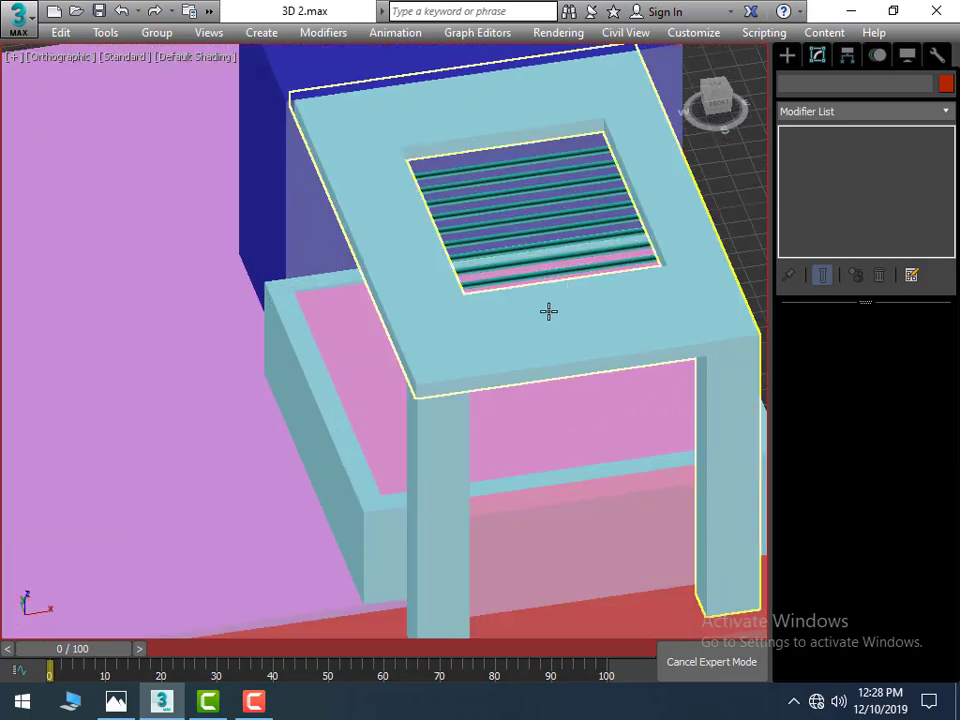
scroll(531, 347, down, 3)
scroll(531, 347, down, 4)
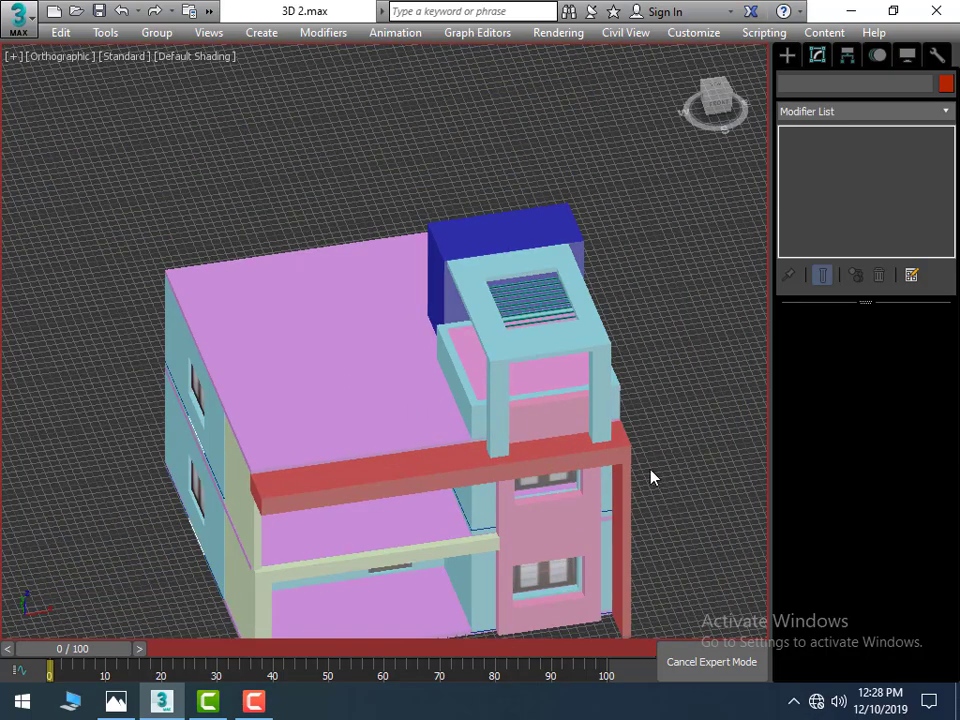
mouse_move(654, 476)
alt+middle_down()
mouse_move(634, 356)
mouse_move(576, 395)
alt+middle_up()
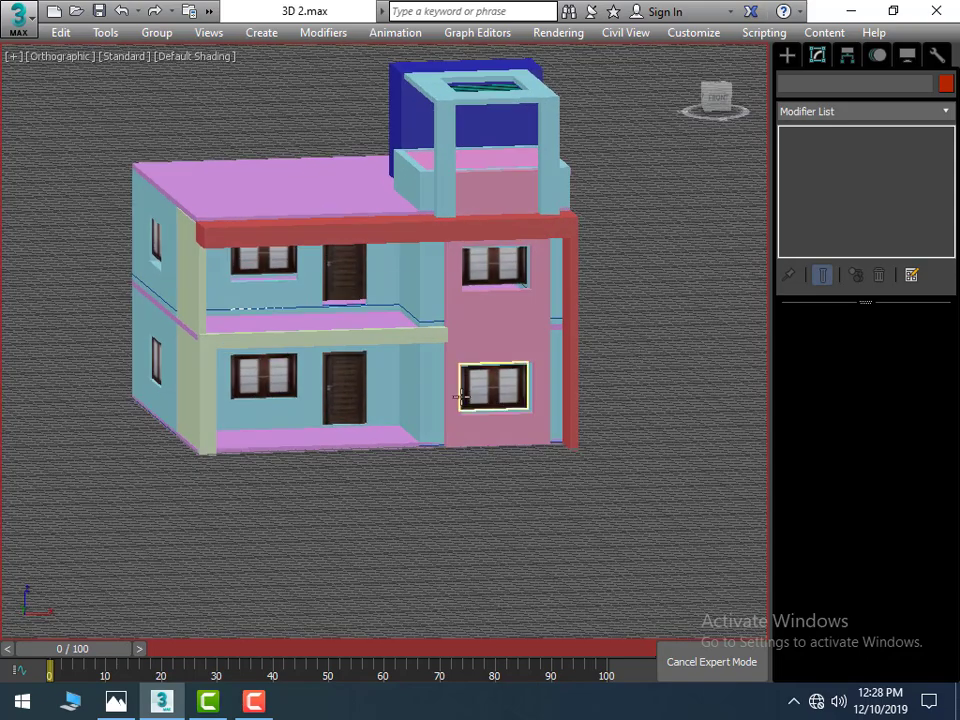
scroll(372, 450, down, 2)
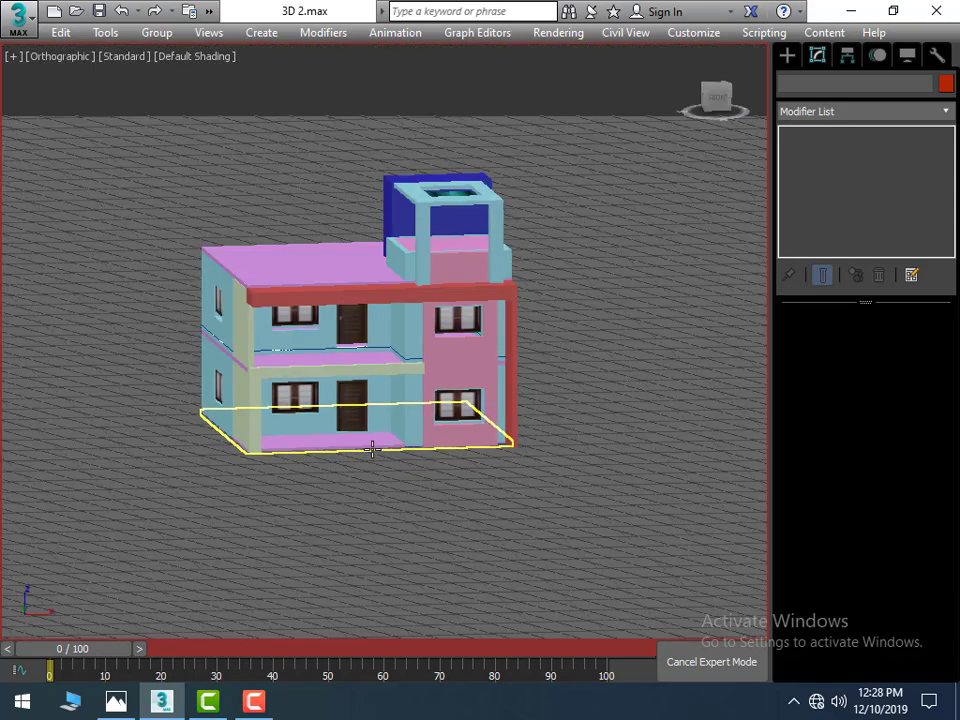
click(116, 701)
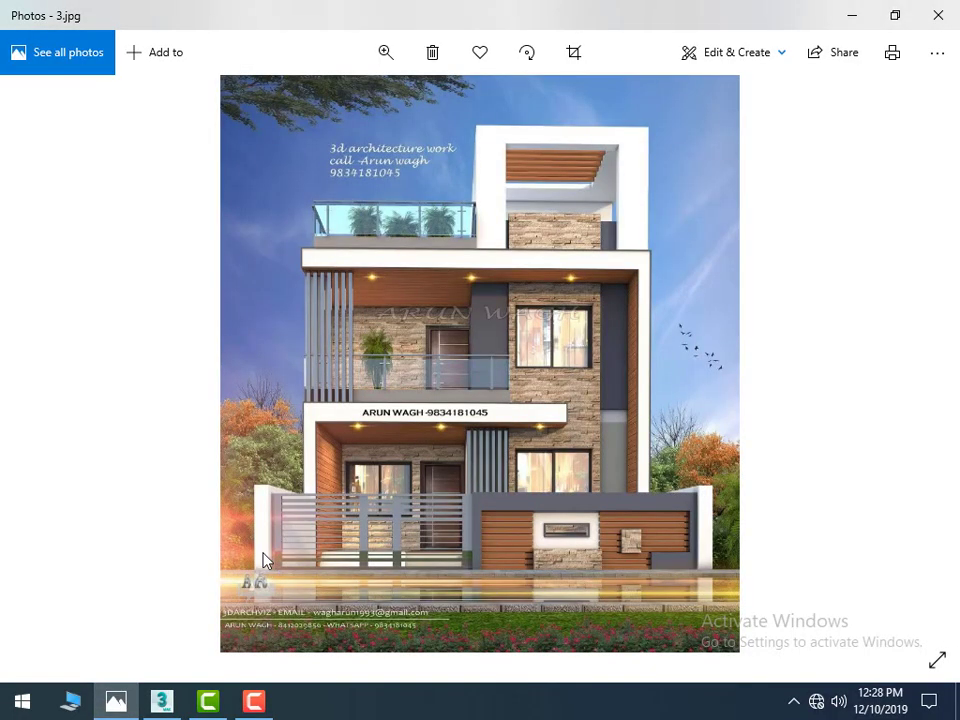
click(117, 700)
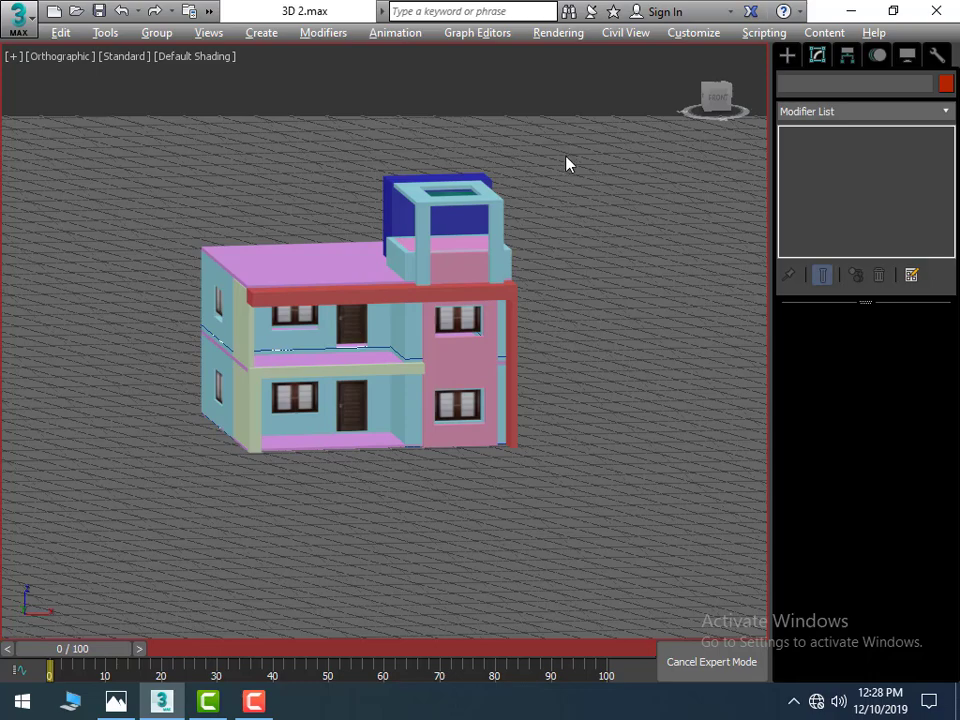
Step: Frame the house plan in a maximized Top wireframe view with the Create panel showing
key(alt+w)
key(t)
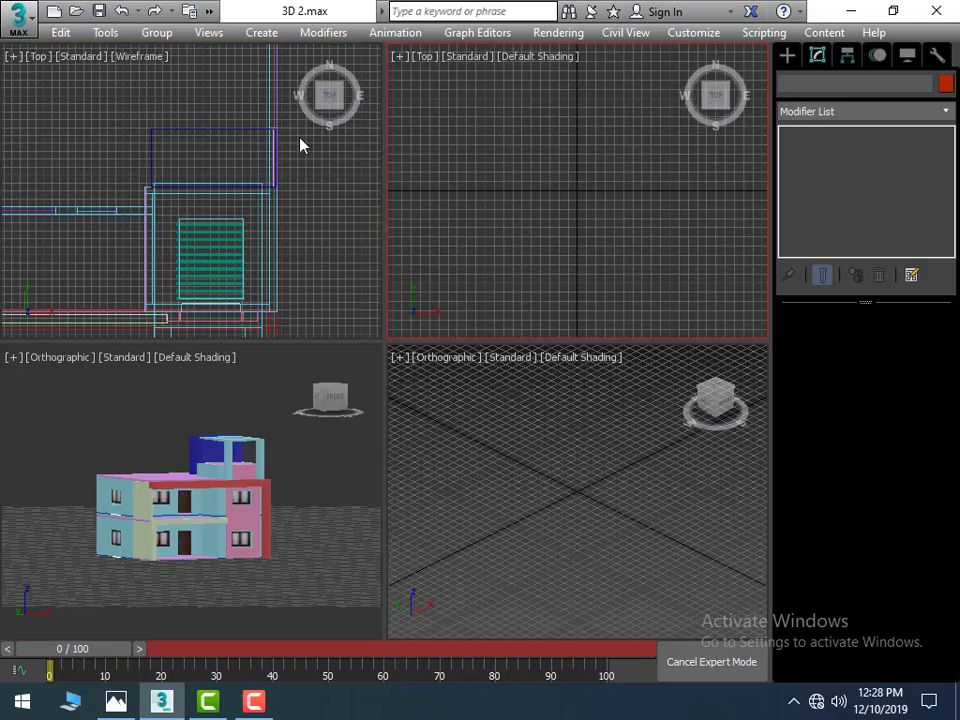
scroll(302, 204, down, 3)
middle_drag(302, 204, 311, 214)
scroll(311, 214, up, 3)
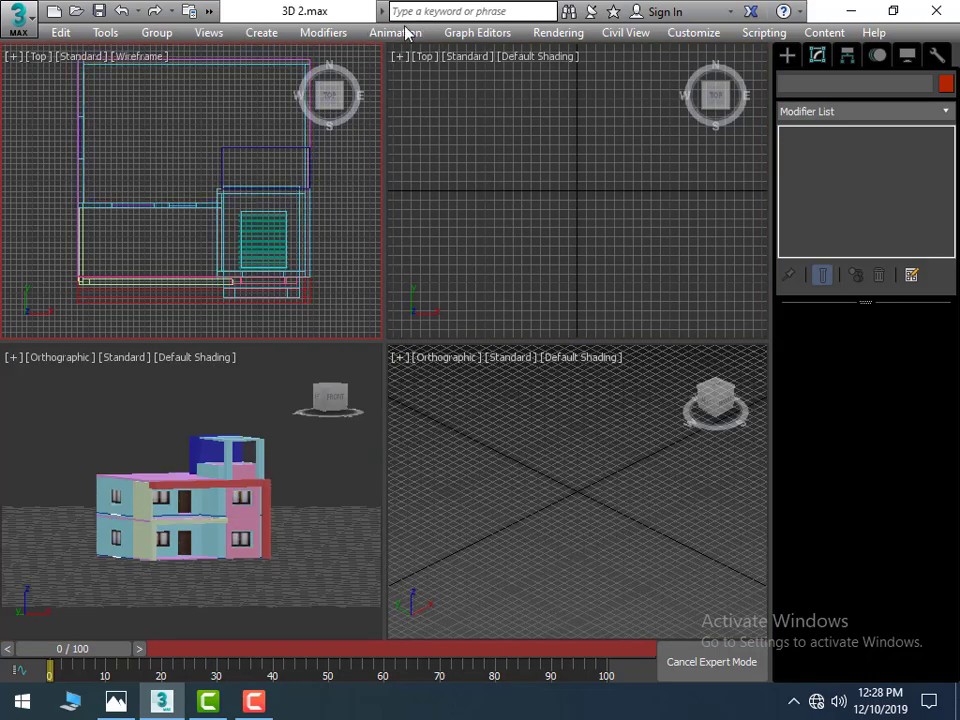
click(783, 57)
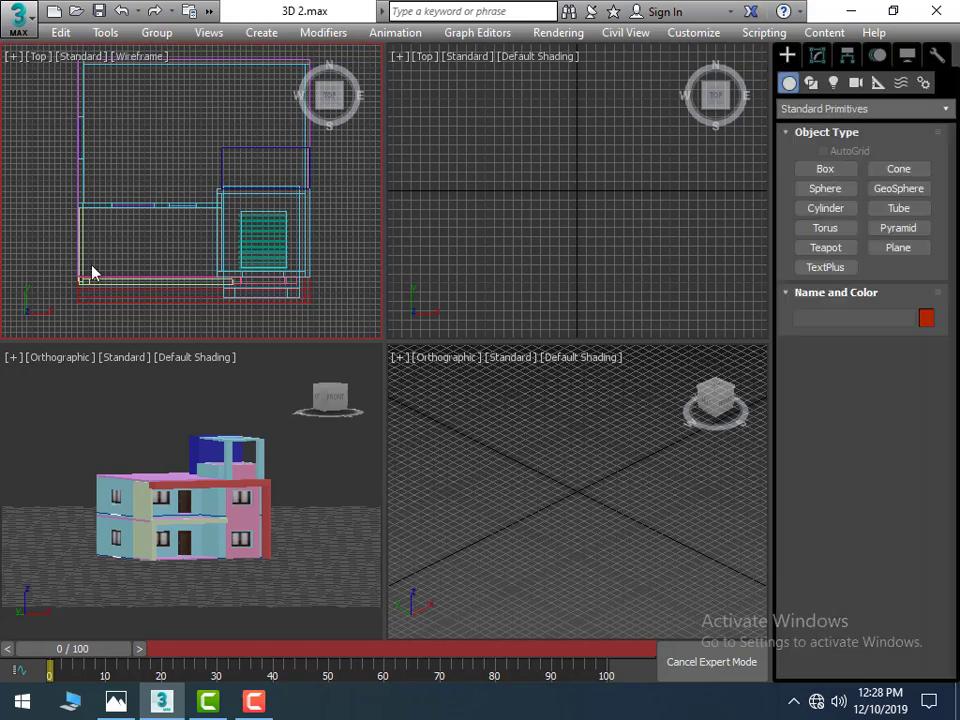
key(alt+w)
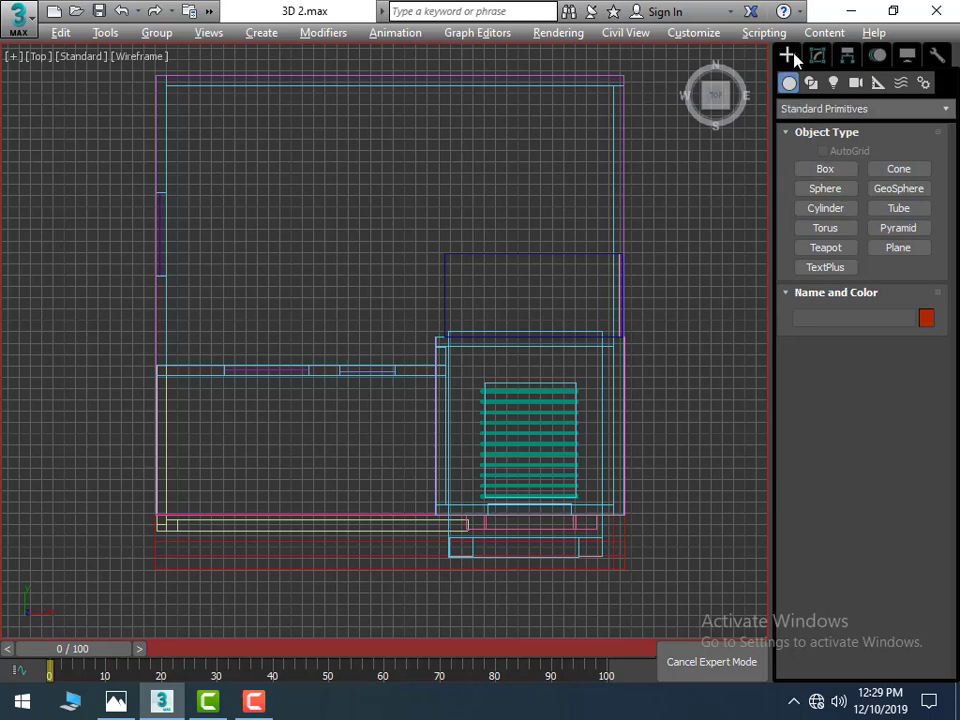
Step: Draw a two-point line along the plan's bottom wall, corner to corner
click(813, 85)
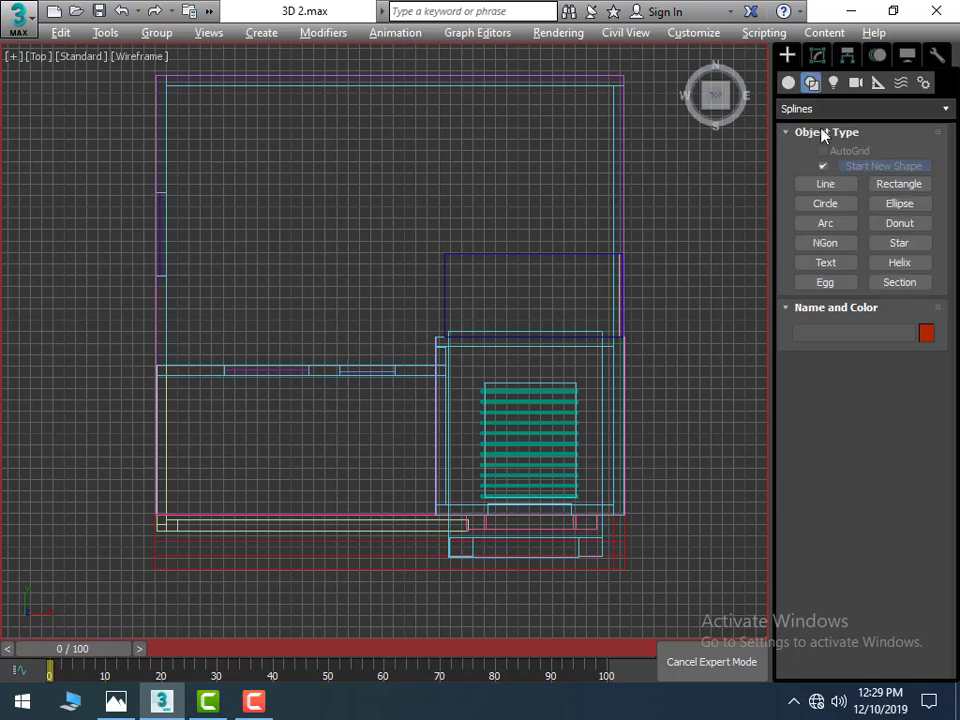
click(826, 185)
scroll(212, 516, up, 2)
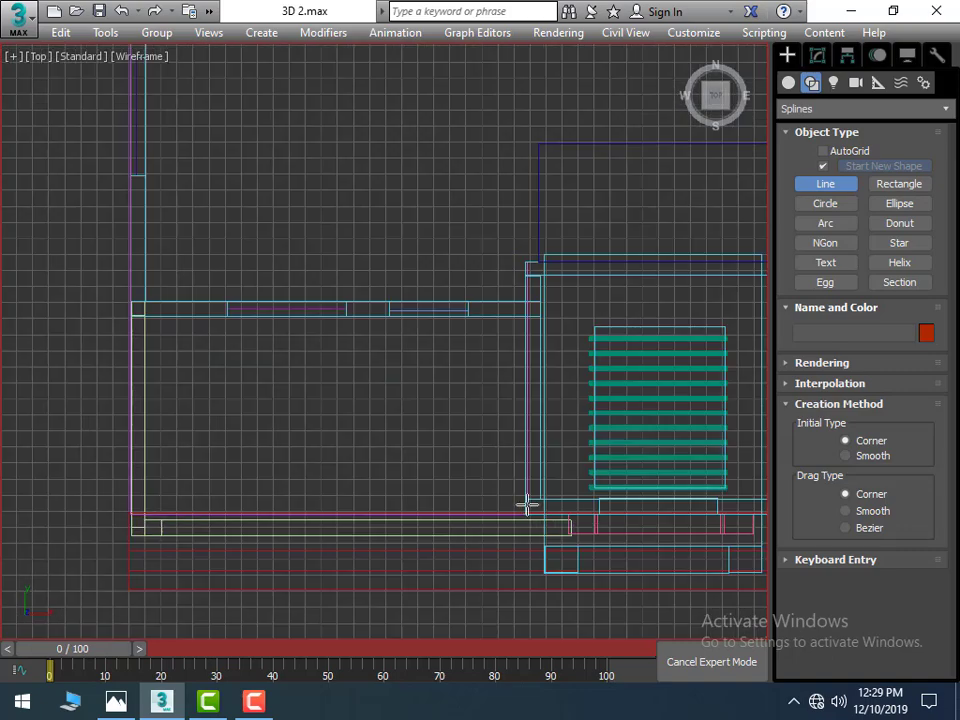
click(524, 504)
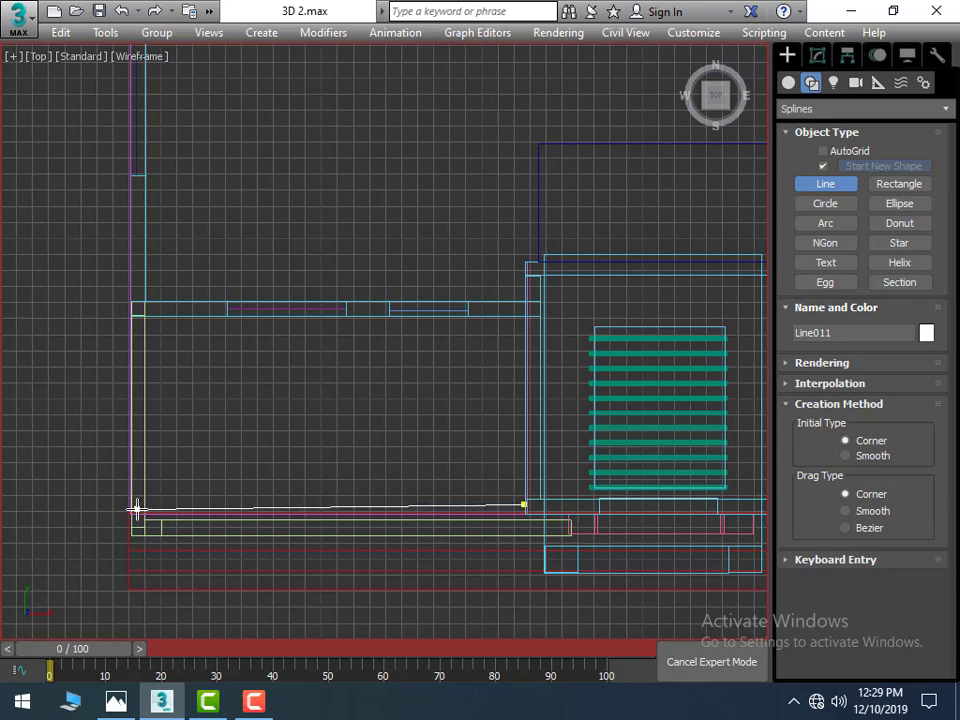
click(136, 506)
right_click(174, 496)
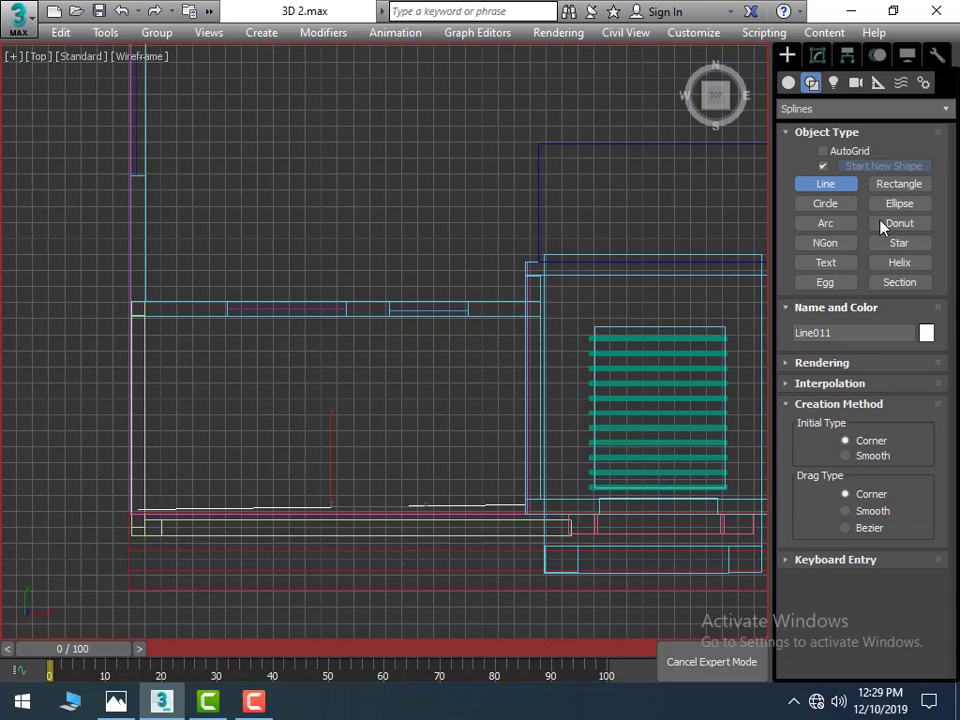
Step: Add an Extrude modifier to the line with Amount 3'
click(818, 57)
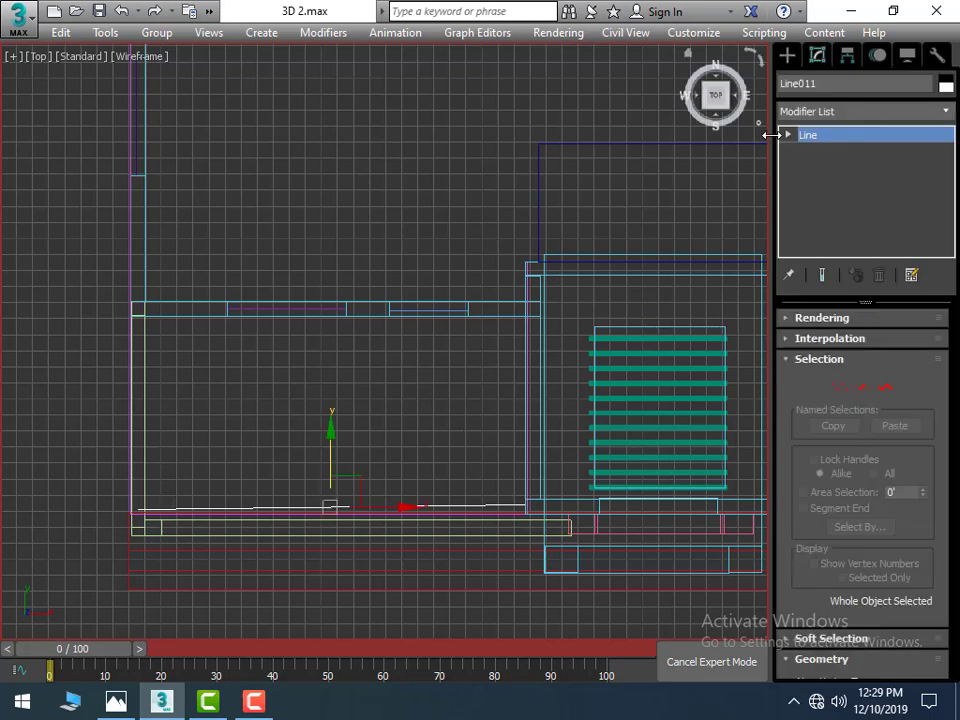
click(947, 113)
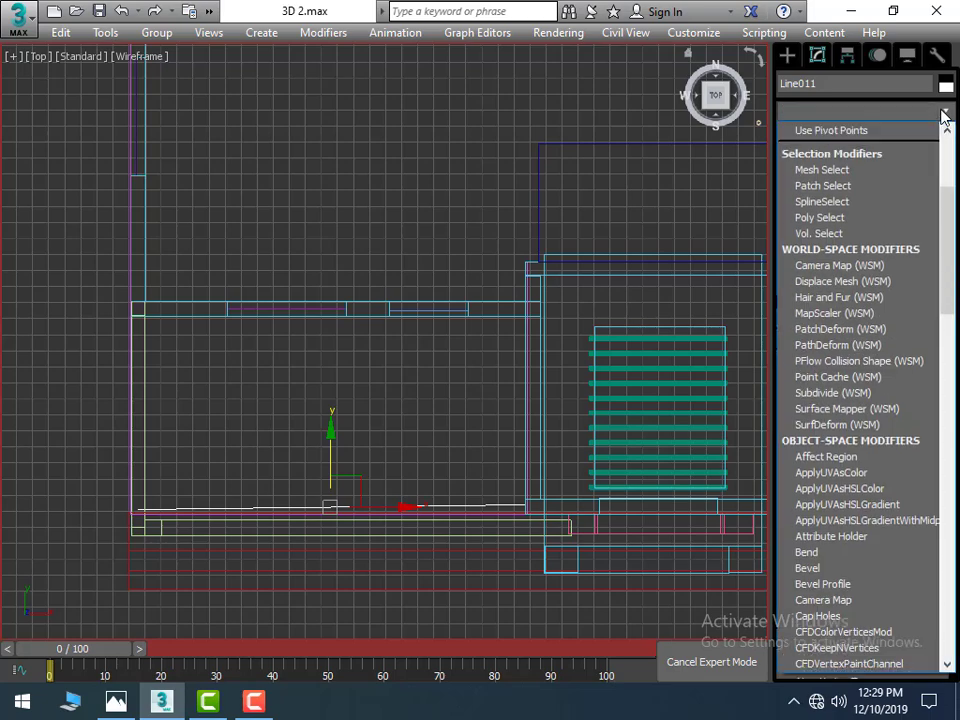
text(ex)
click(885, 132)
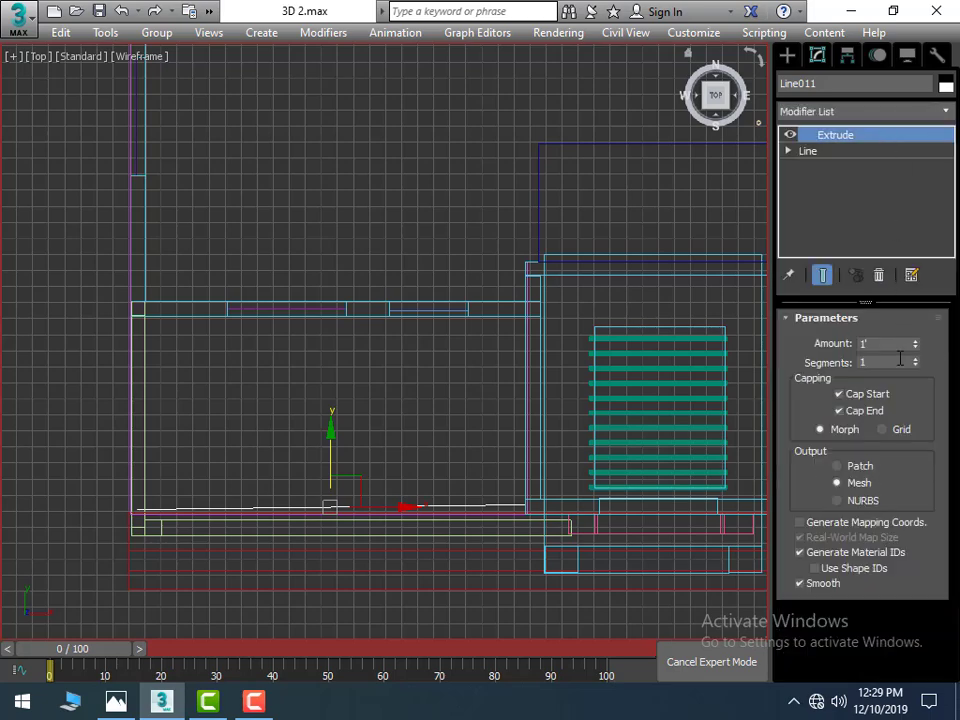
text(3)
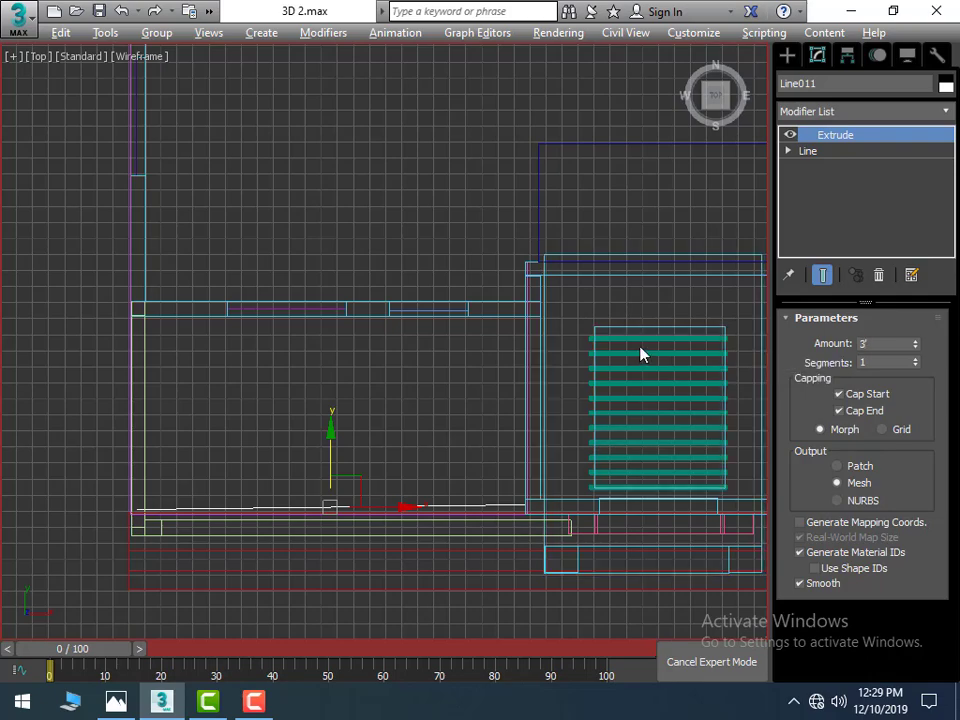
key(alt+w)
key(alt+w)
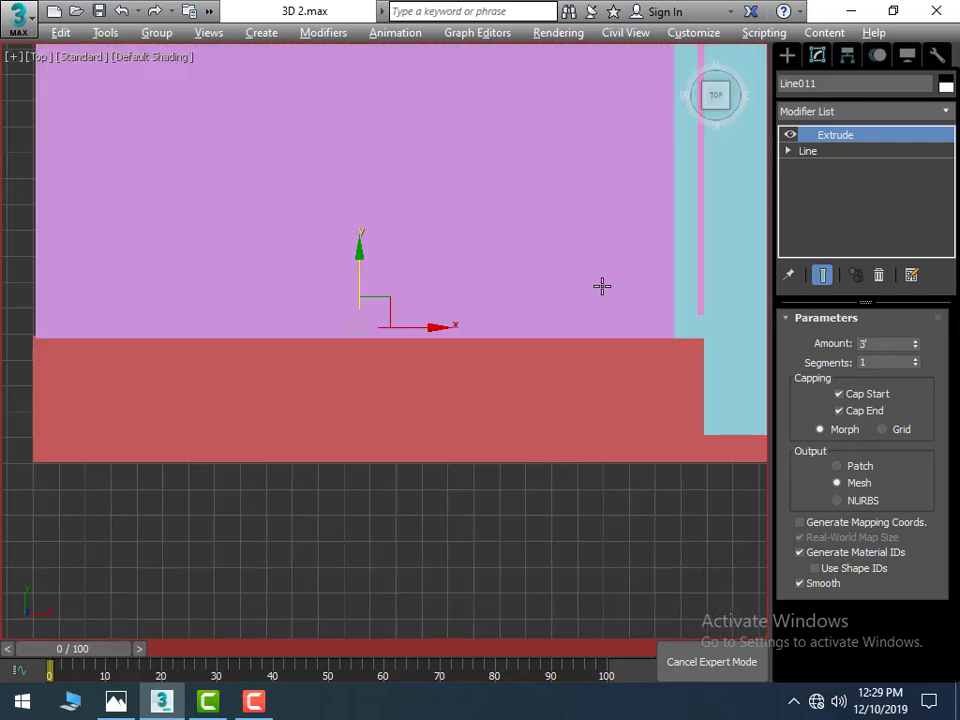
Step: Orbit to the house front and lift the panel onto the first-floor slab
scroll(553, 358, down, 5)
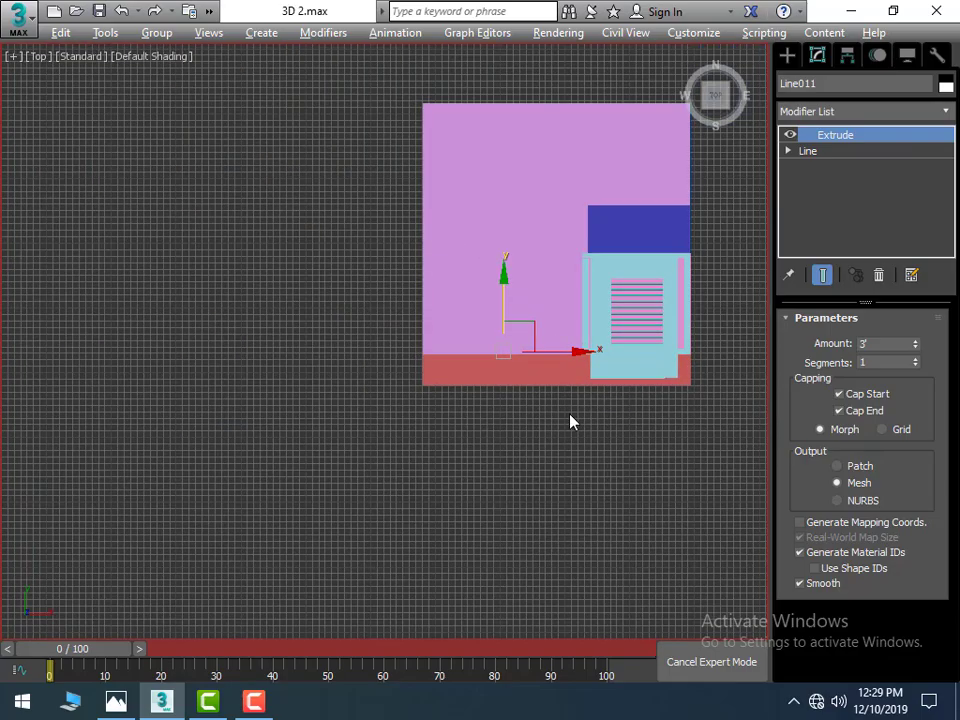
mouse_move(570, 420)
alt+middle_down()
mouse_move(478, 385)
mouse_move(536, 368)
mouse_move(501, 435)
mouse_move(574, 354)
mouse_move(567, 337)
alt+middle_up()
scroll(567, 337, up, 5)
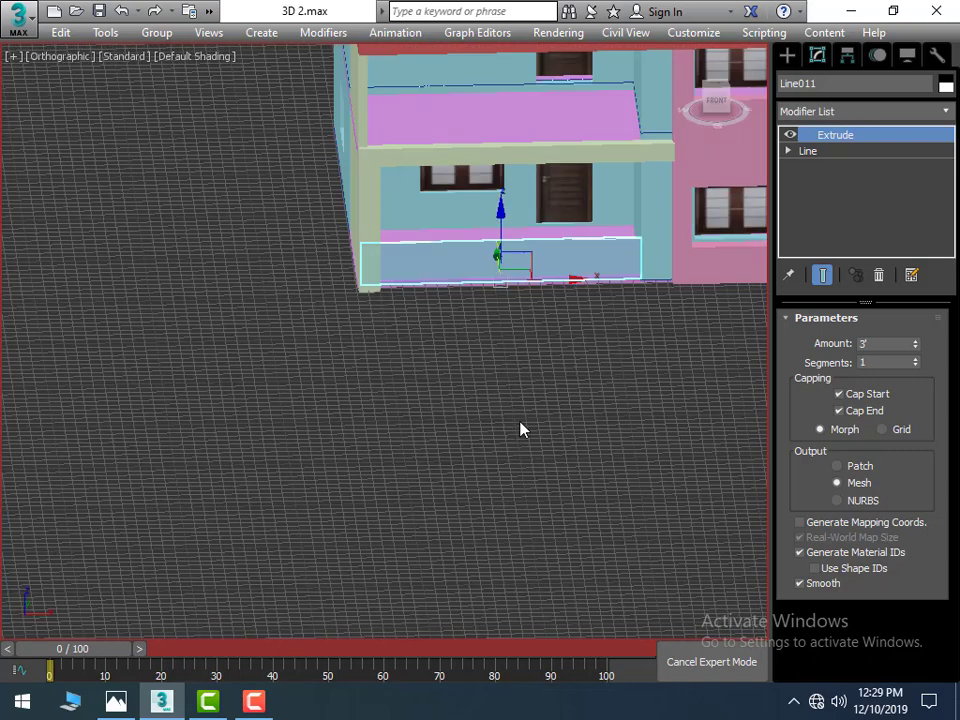
scroll(521, 429, up, 2)
scroll(450, 527, up, 2)
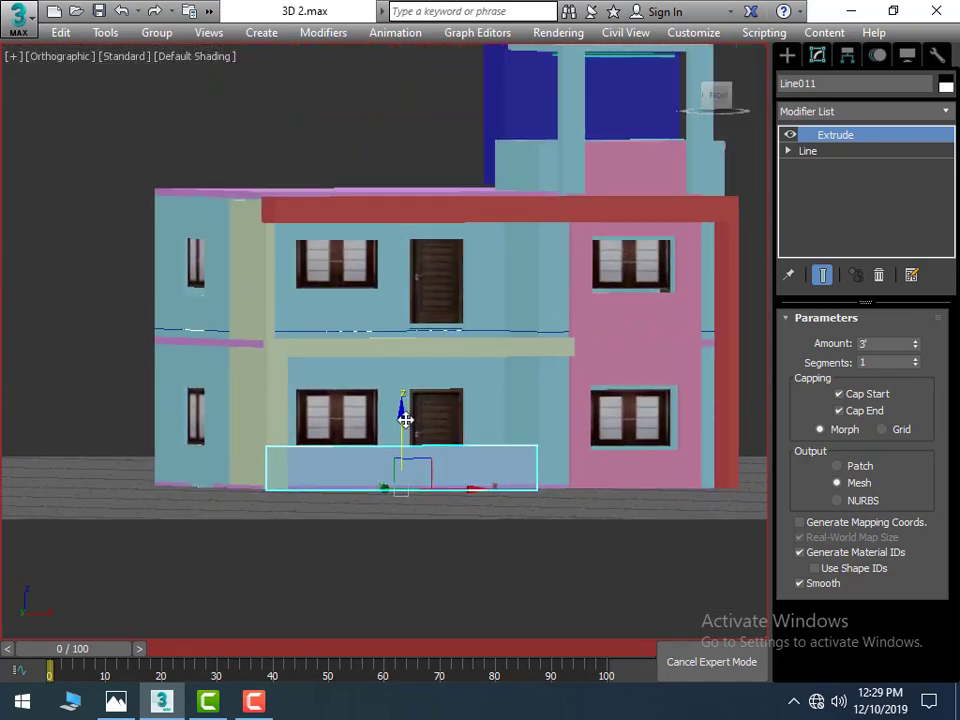
drag(406, 420, 390, 274)
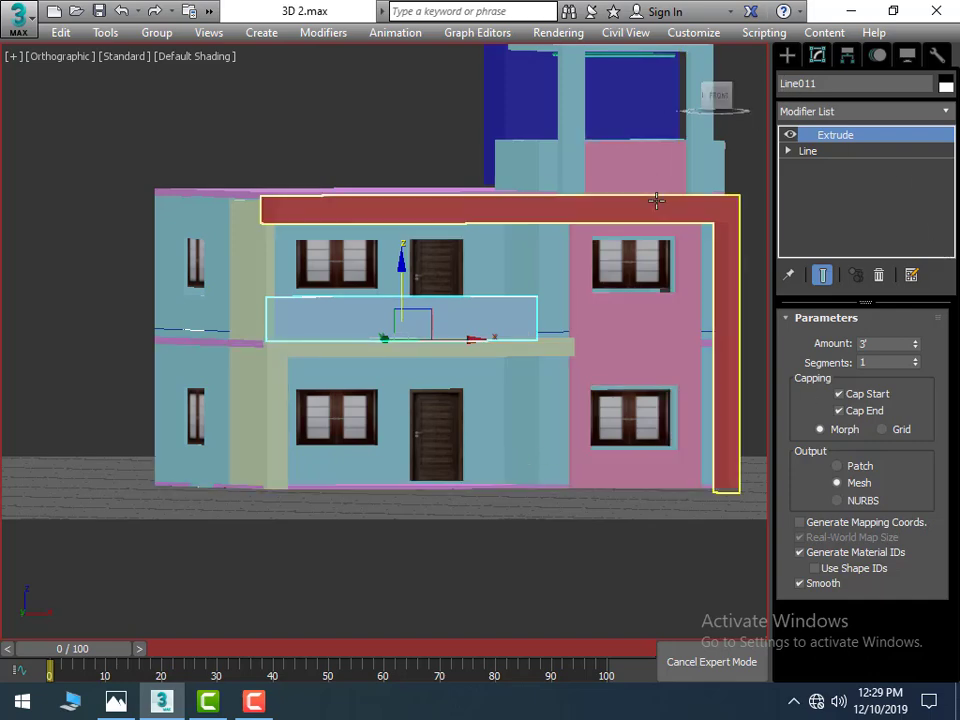
Step: Assign the Solid Glass material to the balcony panel and deselect it
key(m)
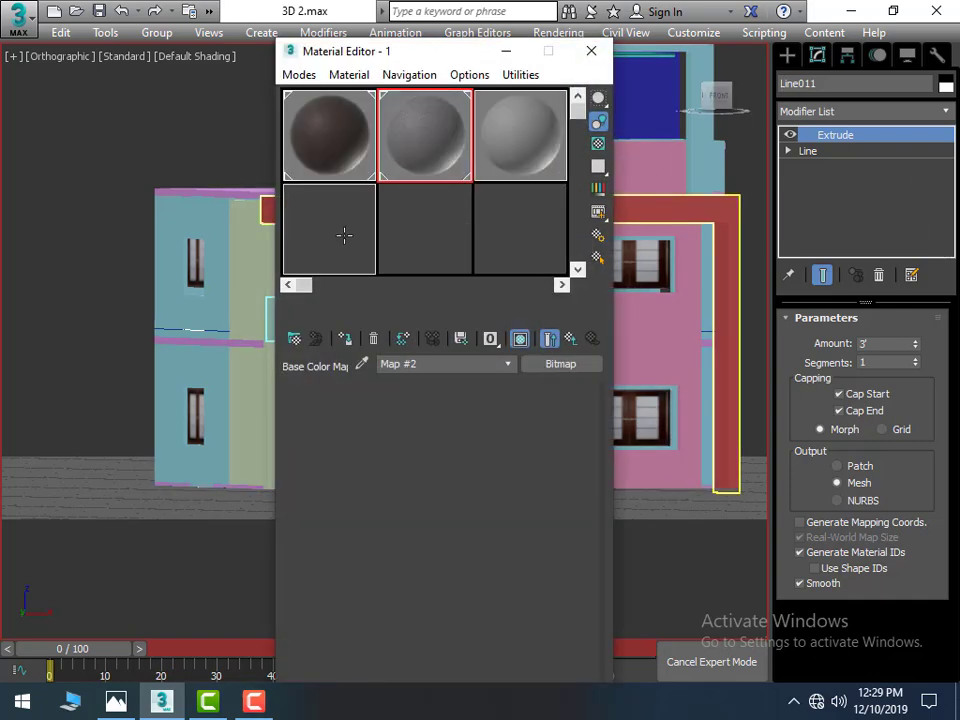
click(347, 254)
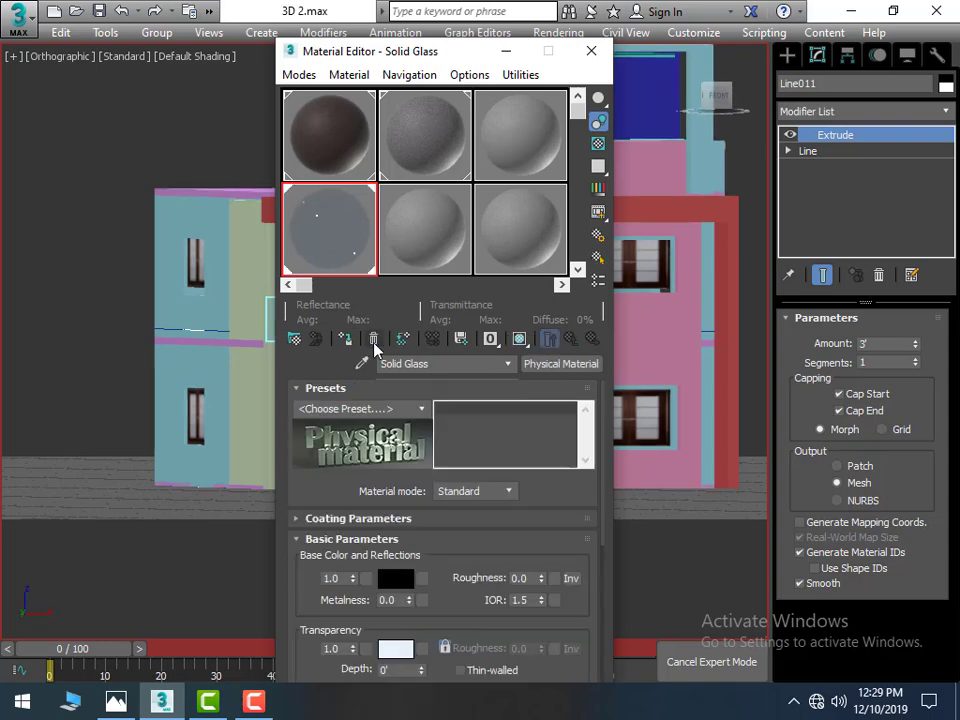
key(m)
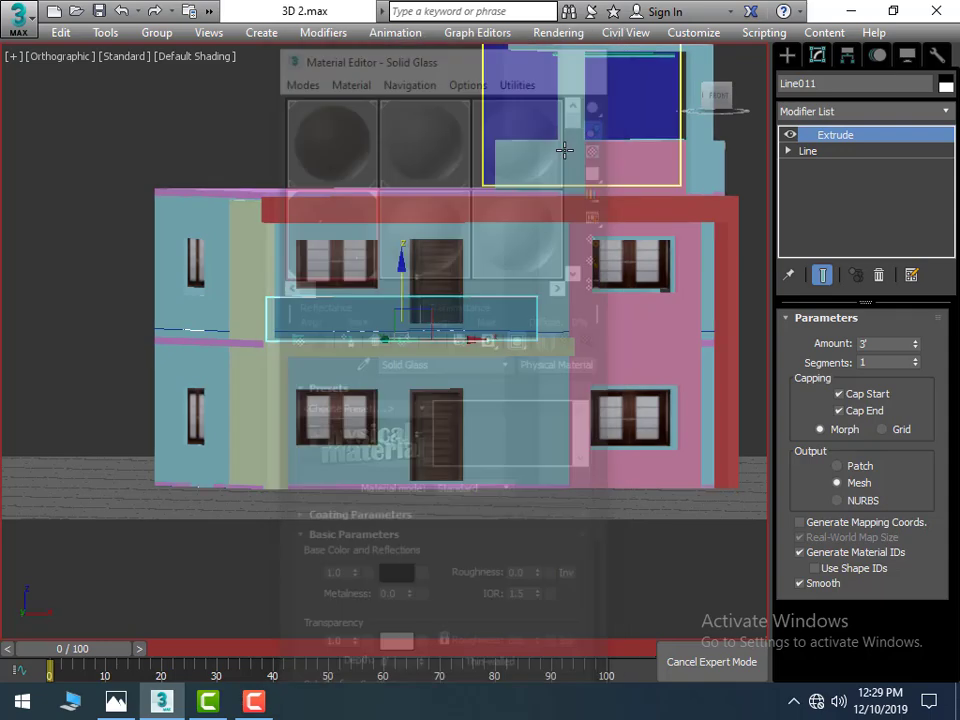
click(445, 532)
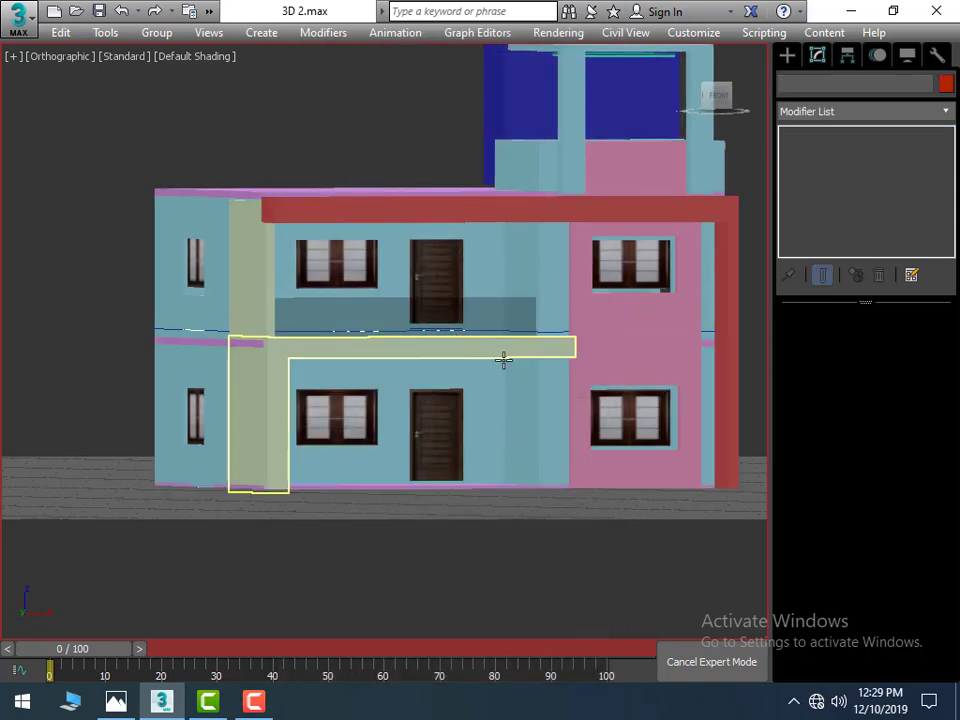
scroll(507, 362, down, 3)
scroll(507, 362, up, 2)
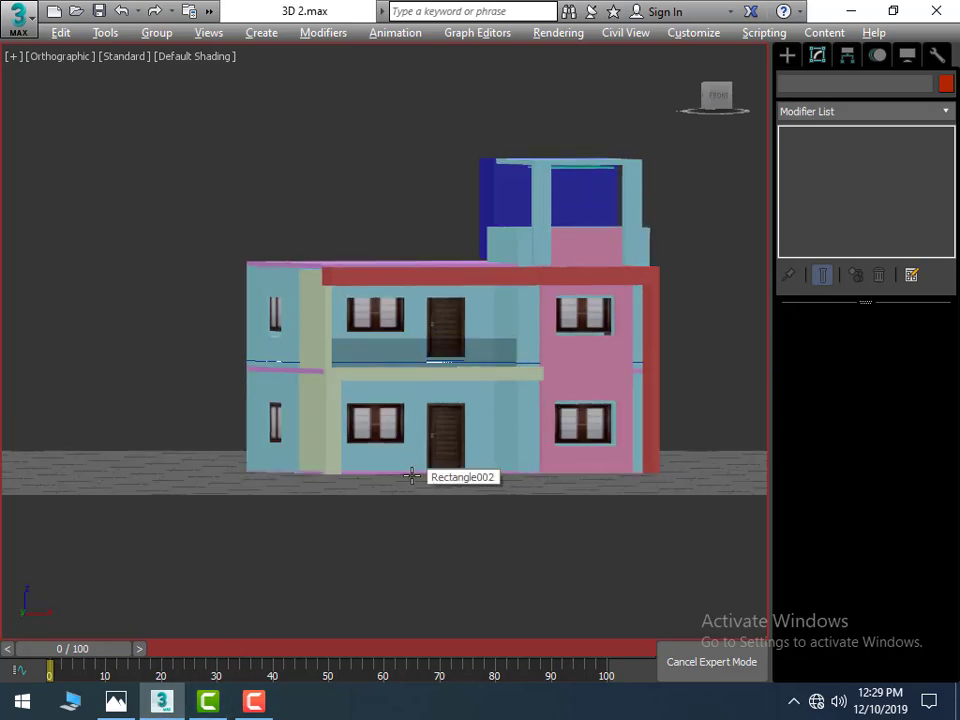
key(alt+w)
key(alt+w)
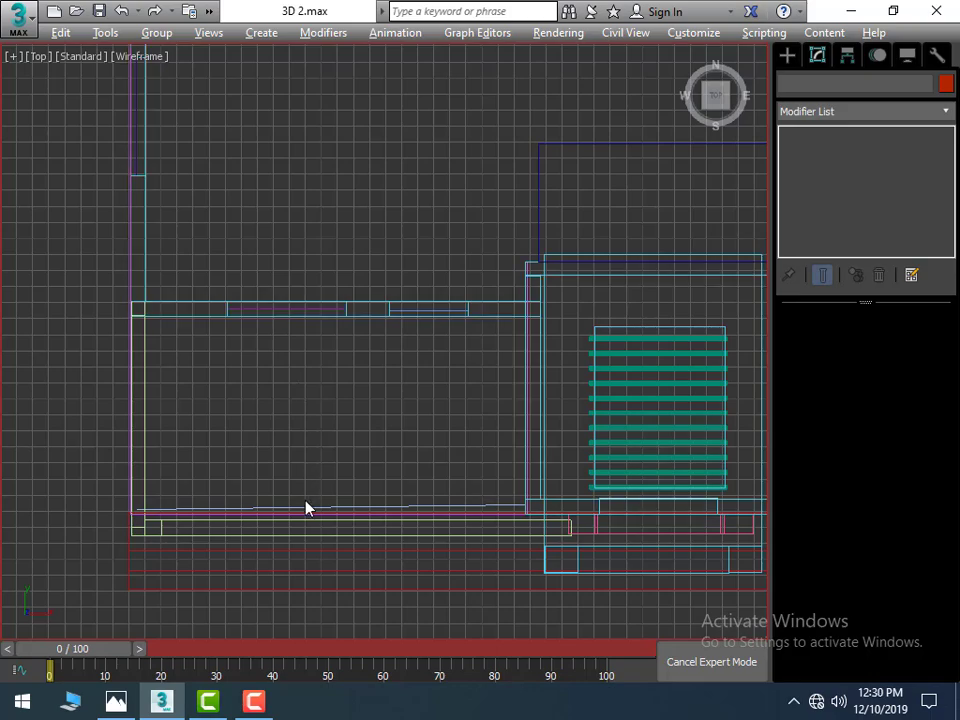
Step: Draw a small rectangle (Rectangle014) at the left wall corner in the top view
middle_drag(306, 508, 343, 463)
click(789, 58)
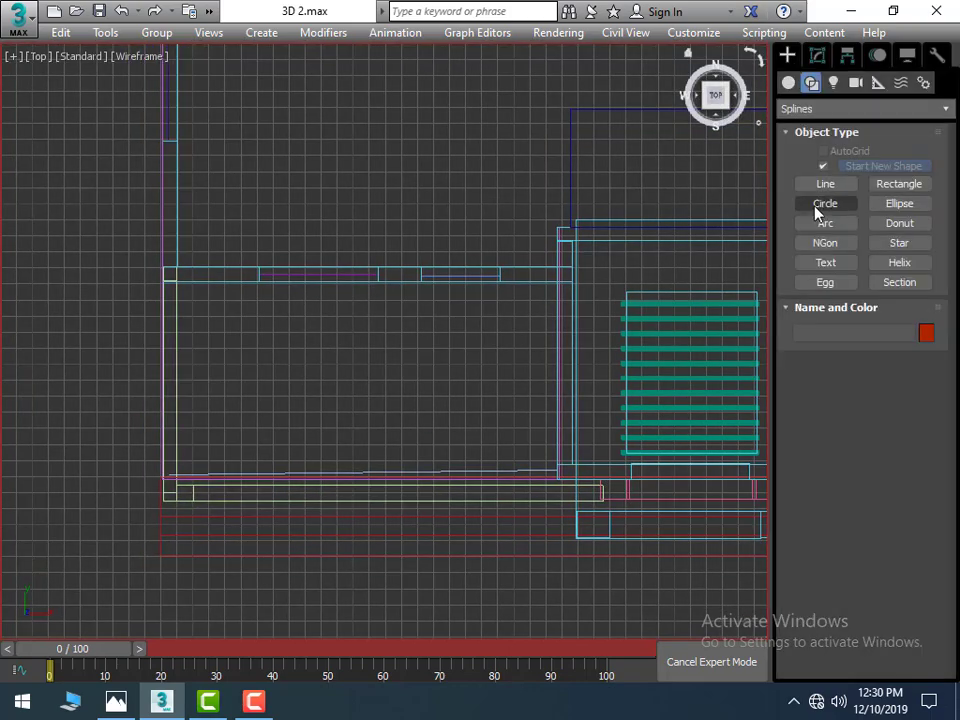
click(897, 184)
middle_drag(190, 540, 146, 489)
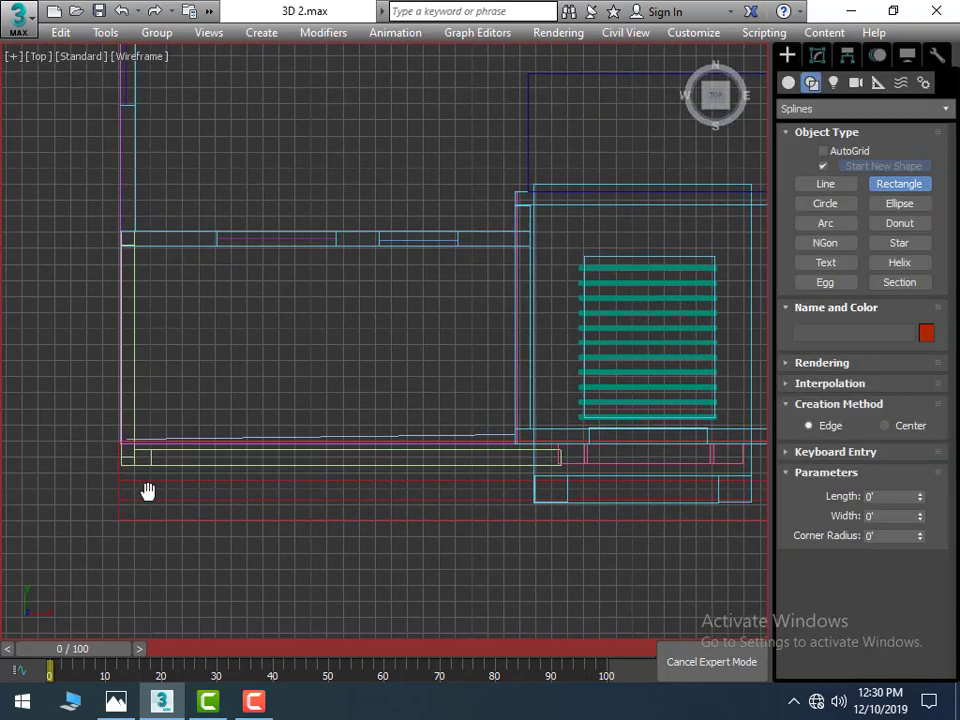
scroll(150, 490, up, 2)
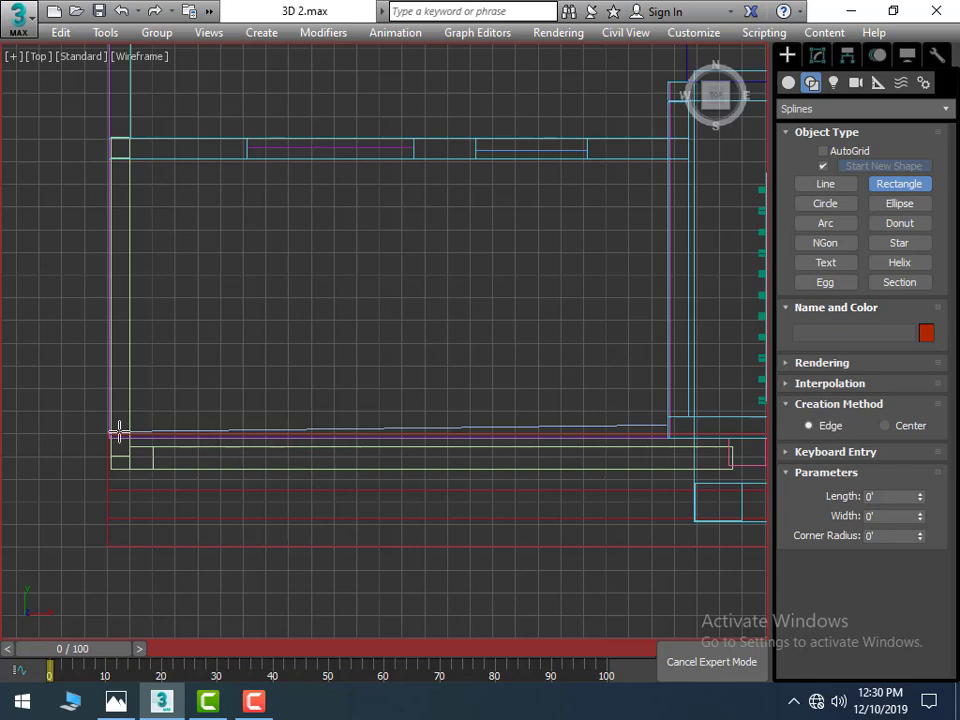
scroll(118, 433, up, 2)
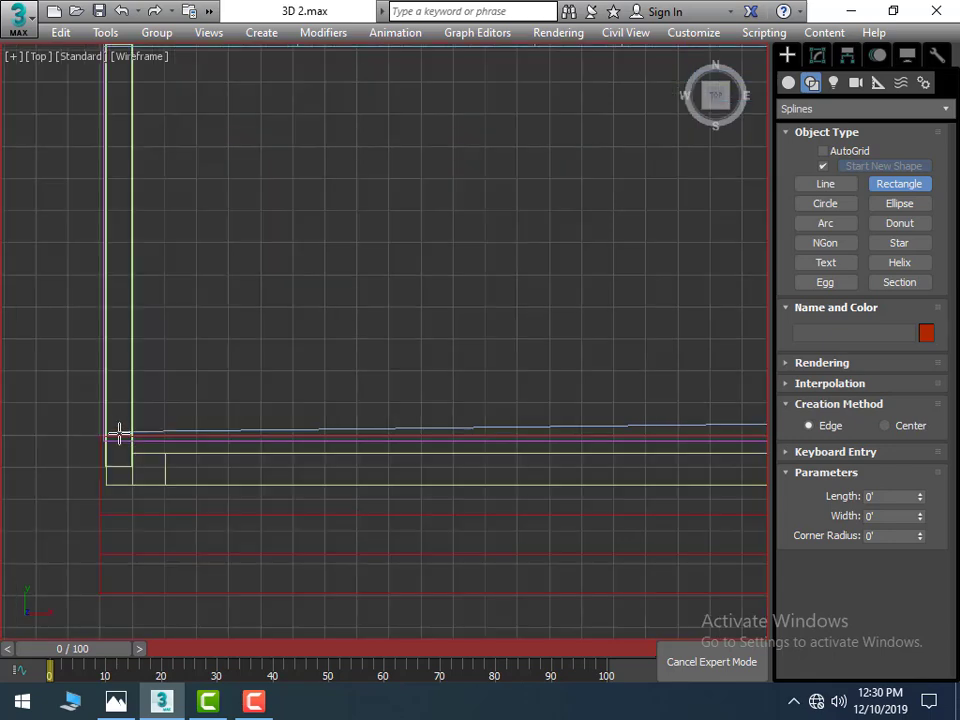
drag(117, 436, 122, 452)
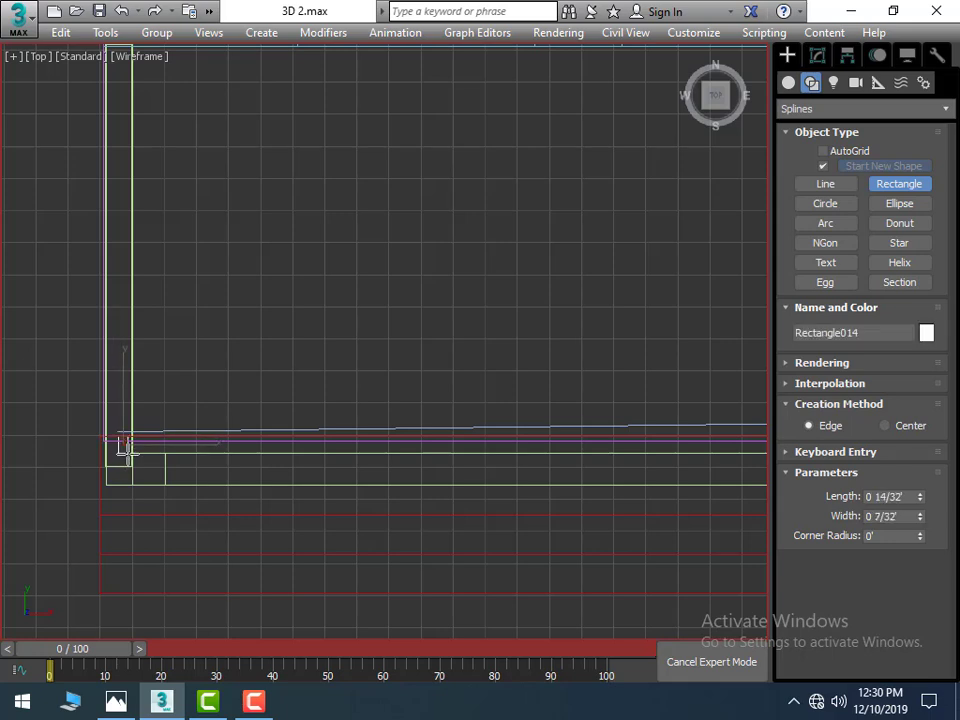
Step: Add an Extrude modifier to Rectangle014 with an Amount of 10'
click(817, 55)
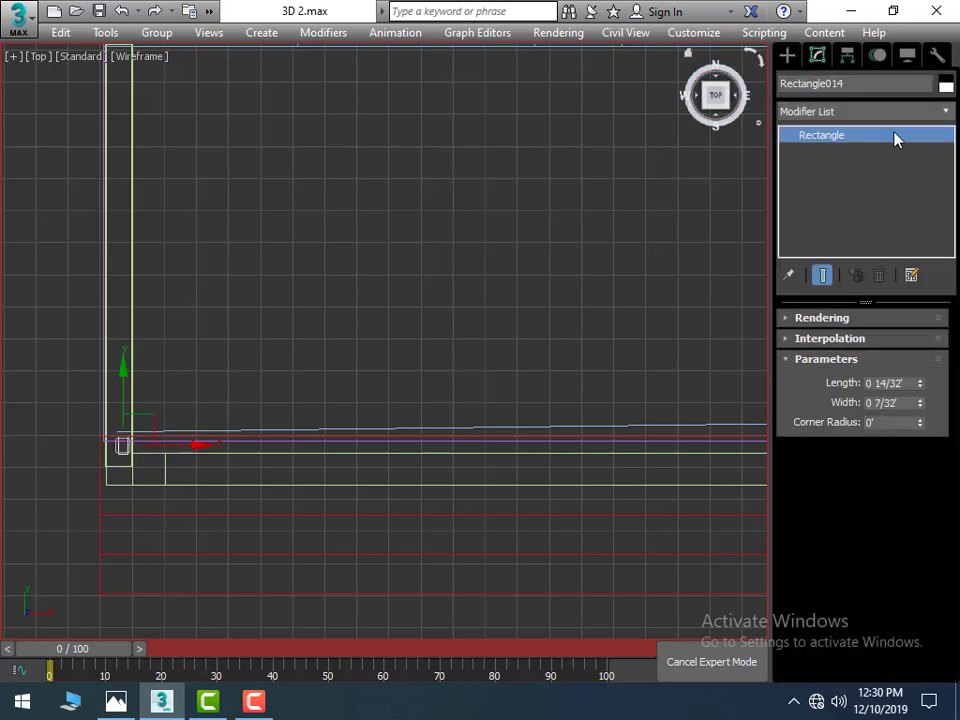
click(943, 112)
key(e)
key(x)
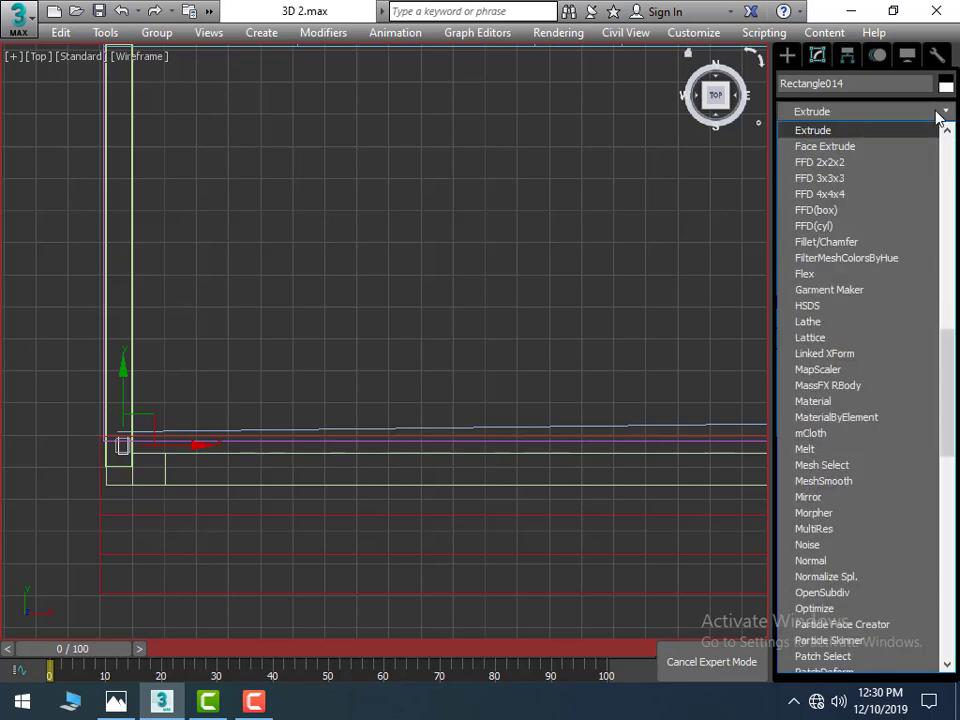
click(884, 135)
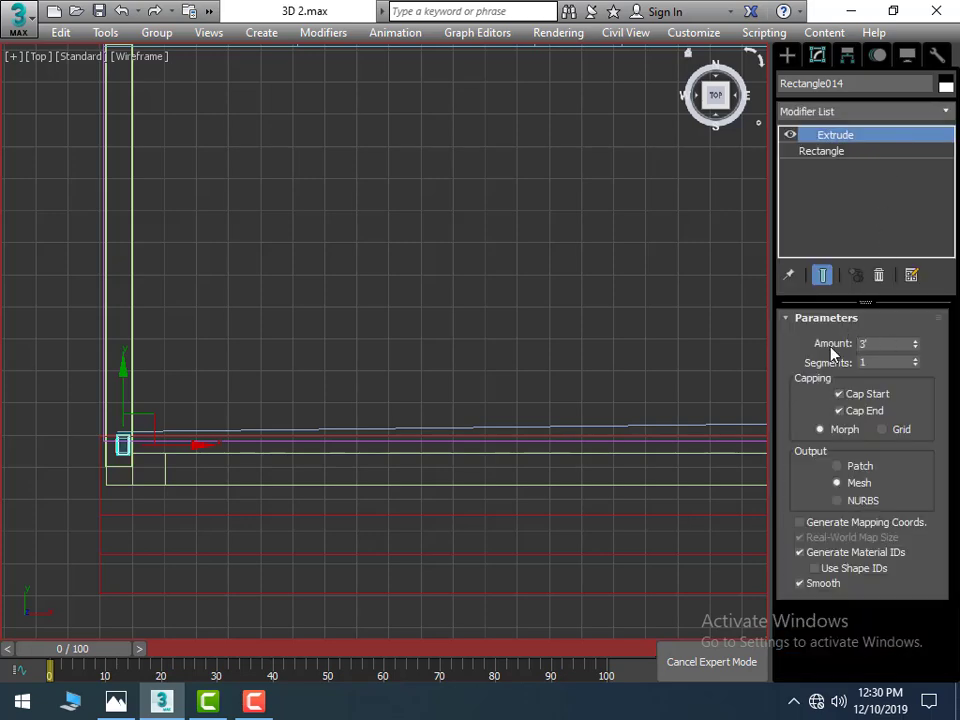
double_click(873, 343)
text(0)
key(Return)
Step: Maximize the orthographic viewport showing the building
key(alt+w)
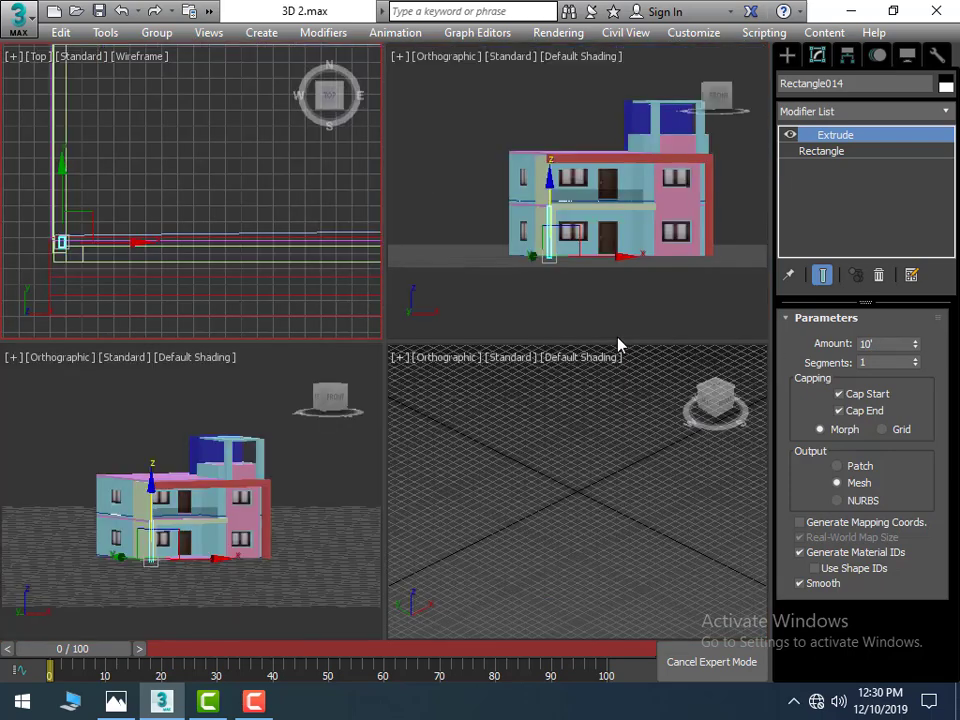
right_click(618, 338)
key(alt+w)
scroll(383, 422, up, 4)
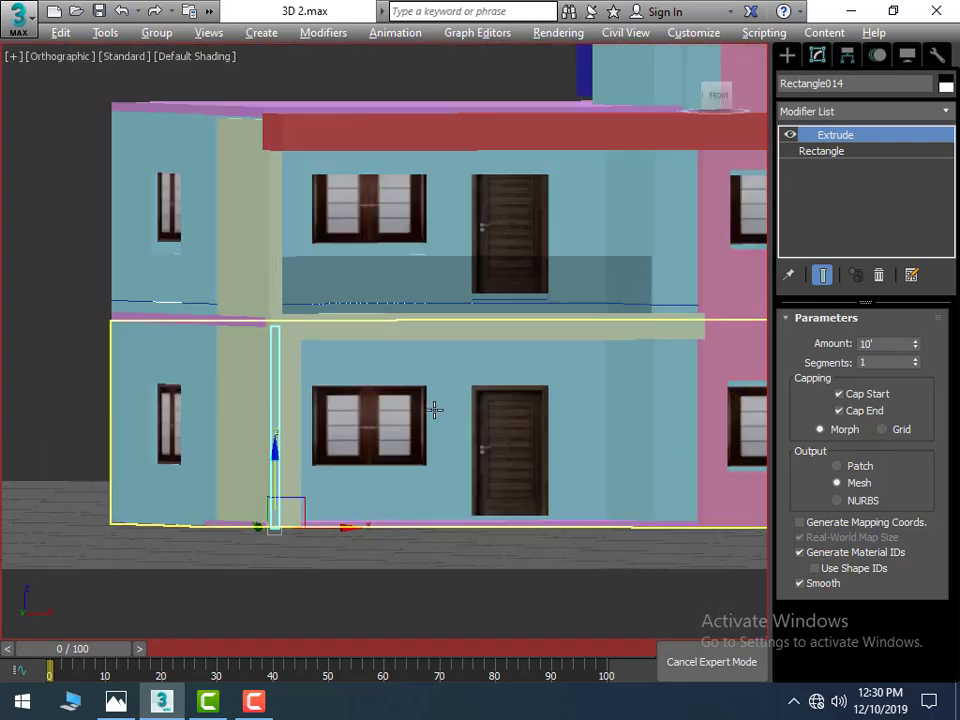
scroll(400, 440, down, 2)
scroll(353, 487, down, 2)
scroll(353, 487, up, 2)
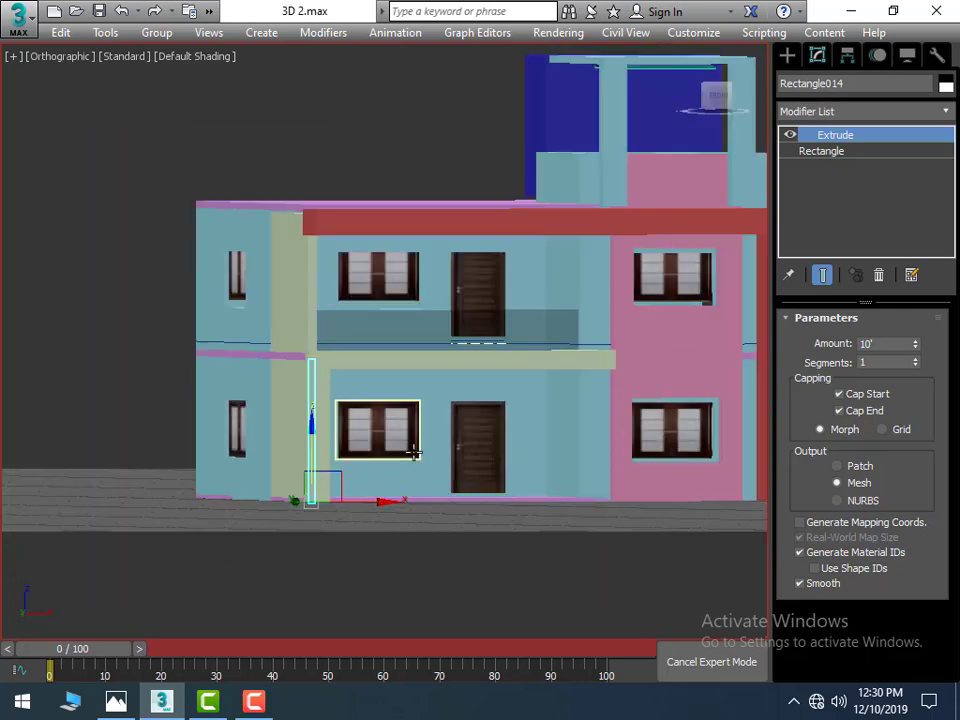
Step: Shift-move a single copy of the thin post up to the upper floor
click(302, 422)
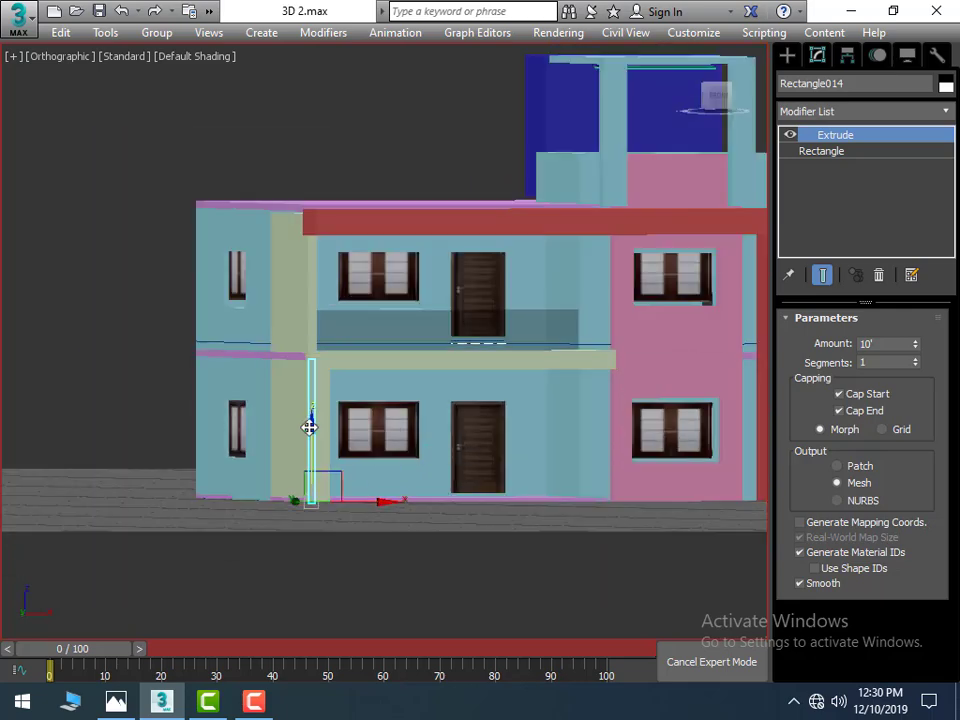
mouse_move(312, 423)
shift+mouse_down()
mouse_move(313, 272)
mouse_move(316, 430)
shift+mouse_up()
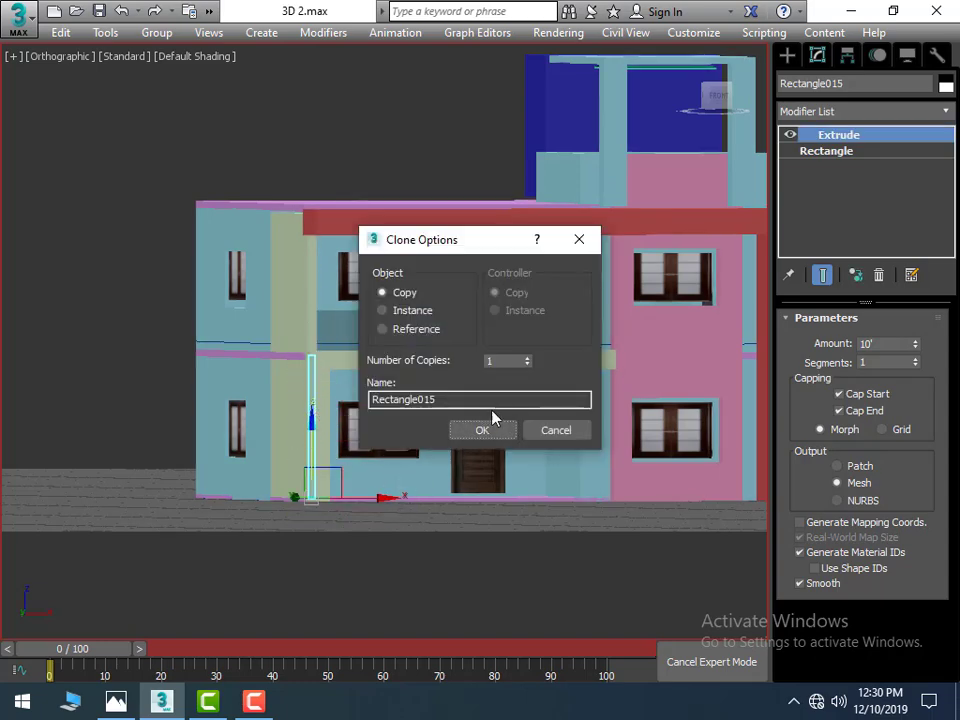
click(558, 432)
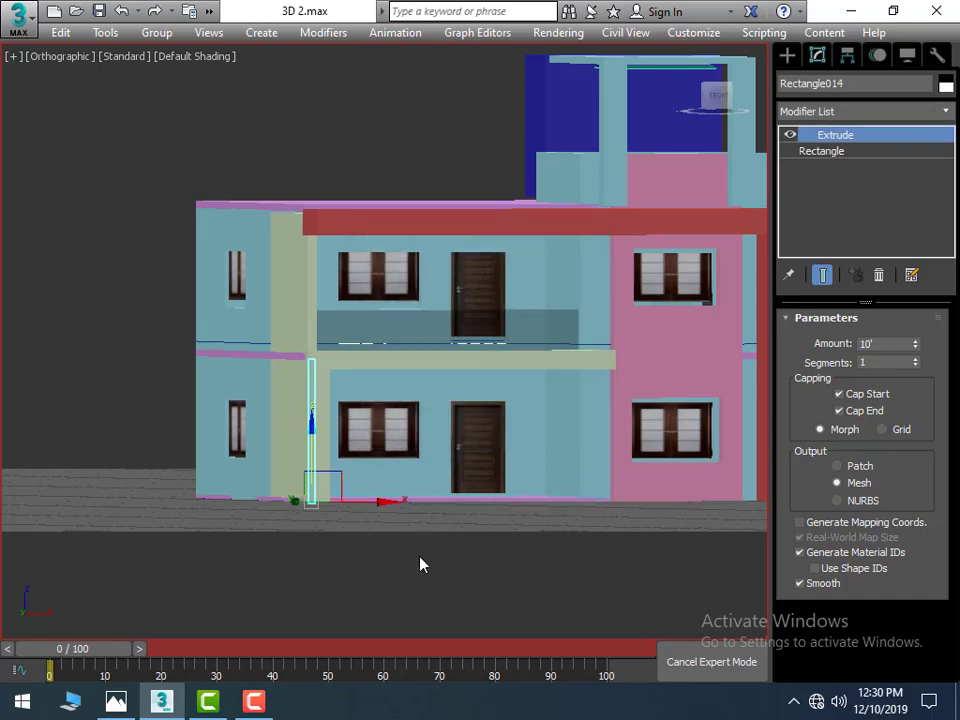
alt+middle_drag(424, 589, 406, 620)
scroll(311, 497, up, 2)
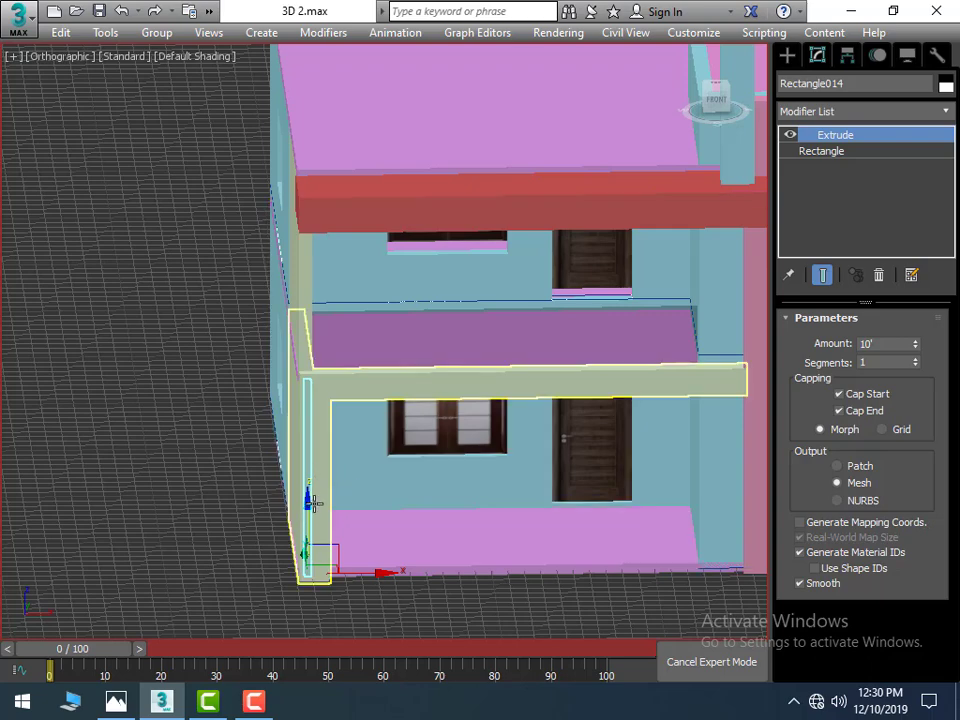
mouse_move(309, 499)
shift+mouse_down()
mouse_move(319, 328)
mouse_move(326, 346)
shift+mouse_up()
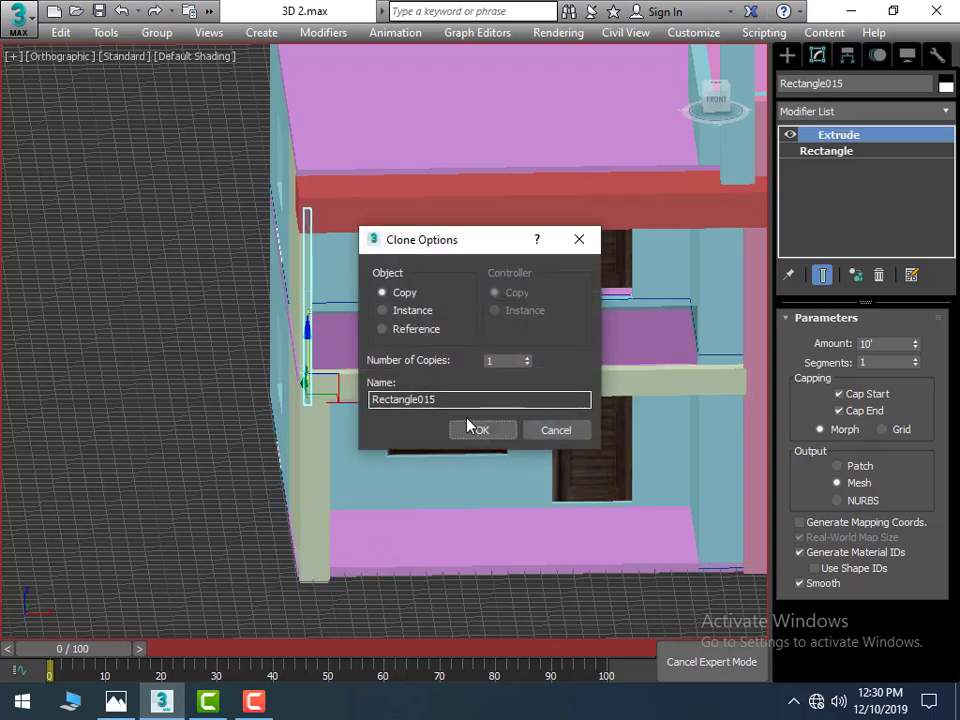
click(473, 430)
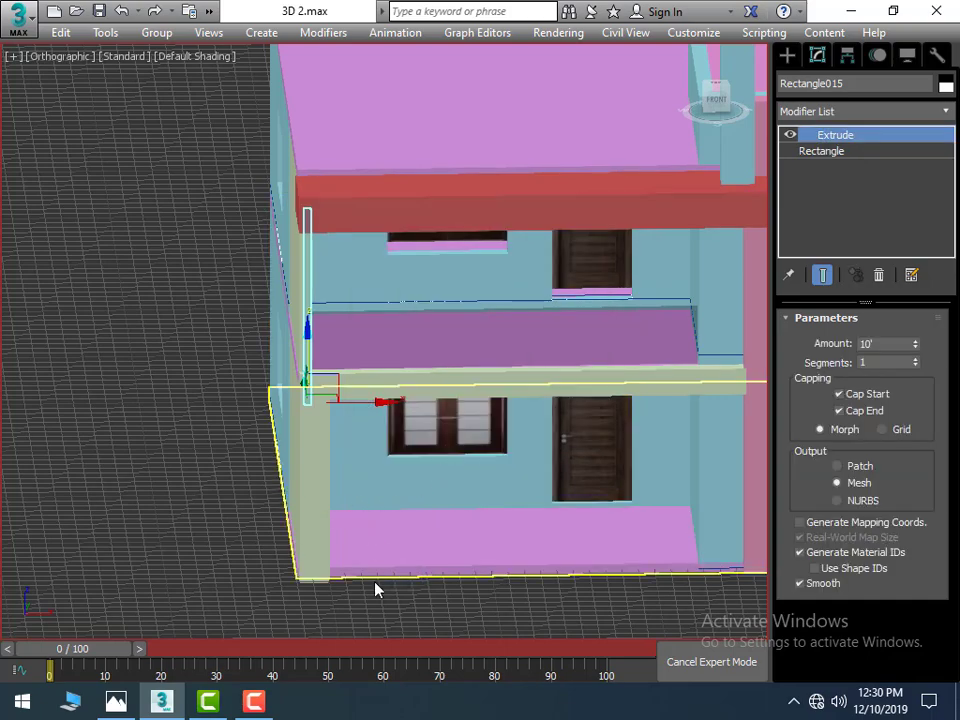
Step: Select the copied post and move it onto the upper balcony corner
click(360, 604)
alt+middle_drag(339, 600, 296, 512)
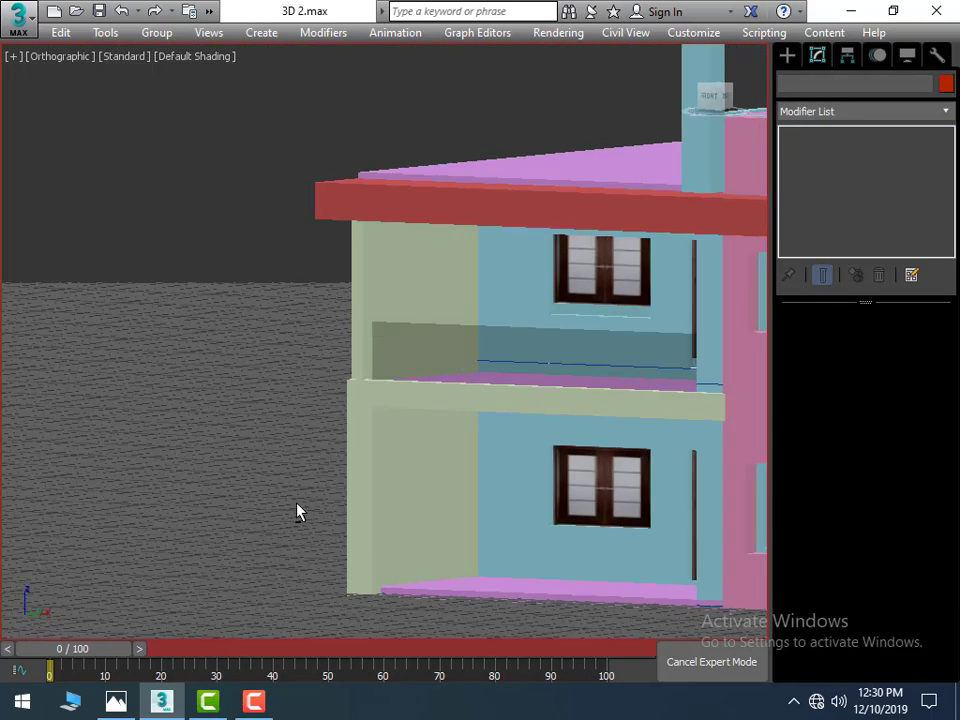
scroll(366, 328, up, 2)
scroll(360, 325, up, 2)
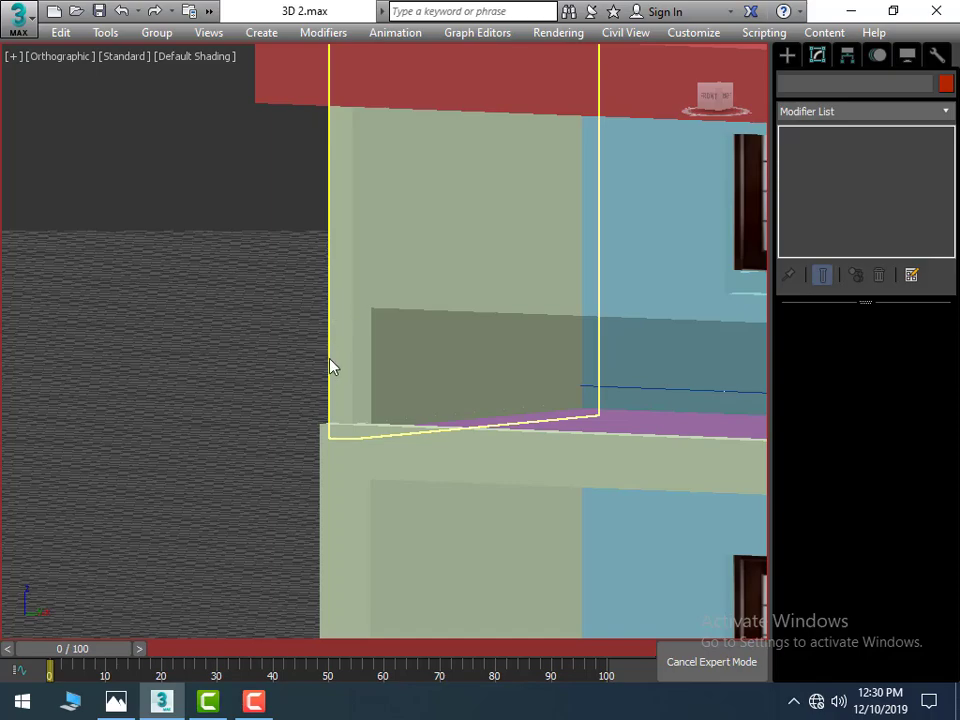
key(z)
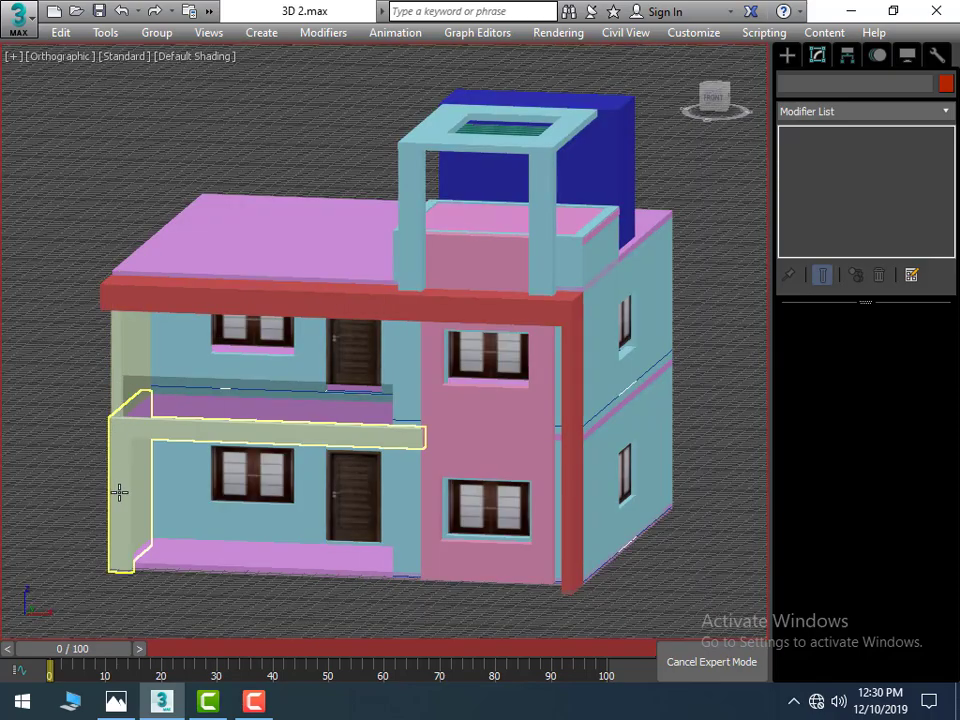
click(128, 566)
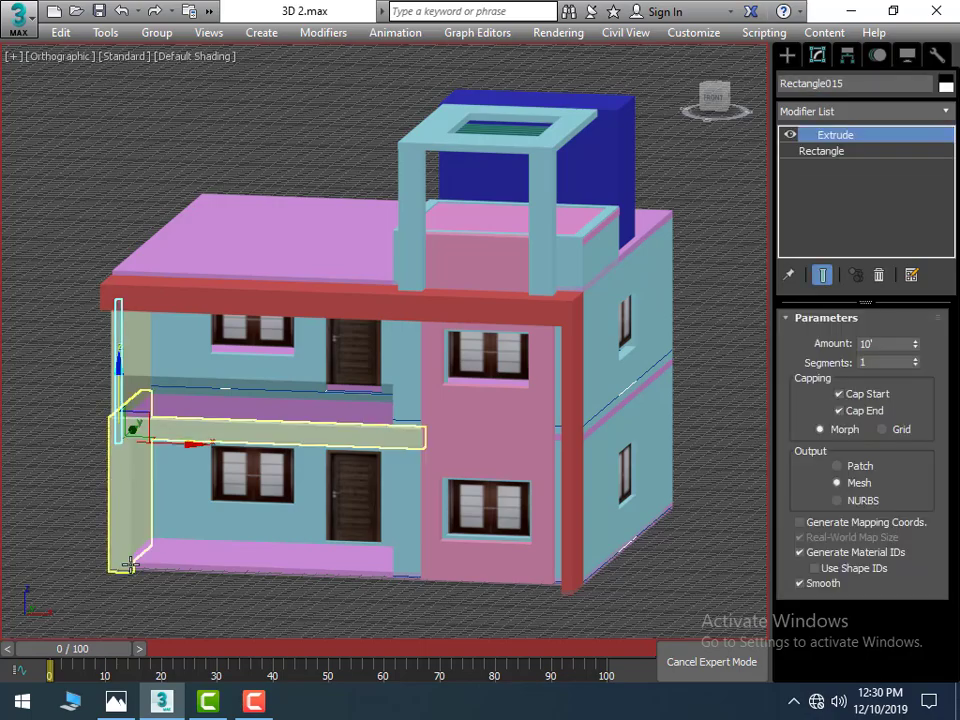
alt+middle_drag(139, 512, 199, 521)
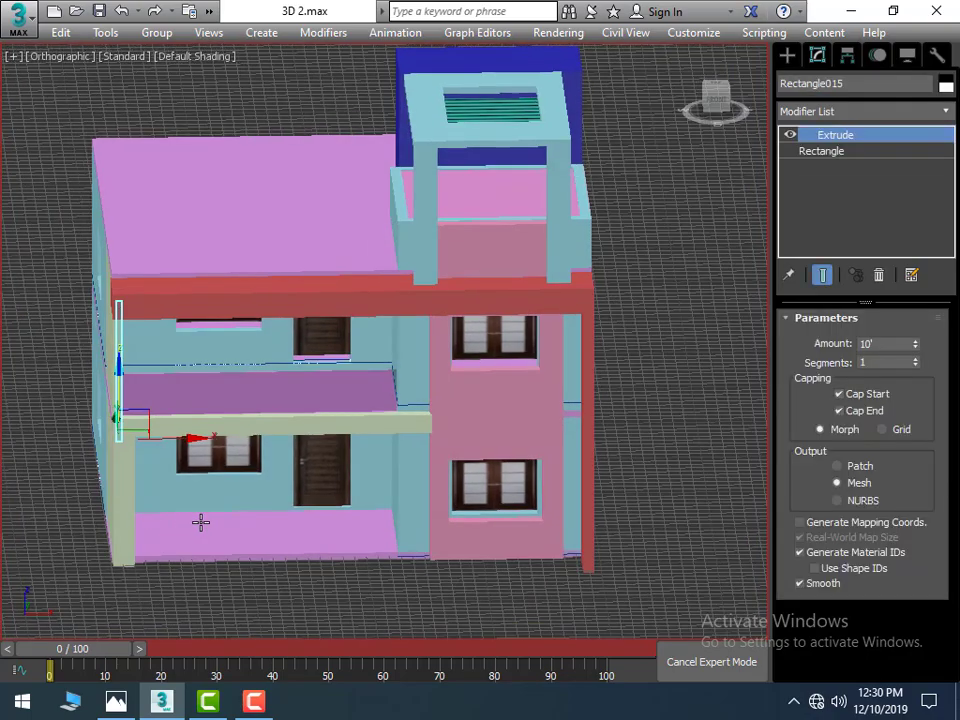
scroll(139, 574, down, 5)
scroll(185, 566, up, 2)
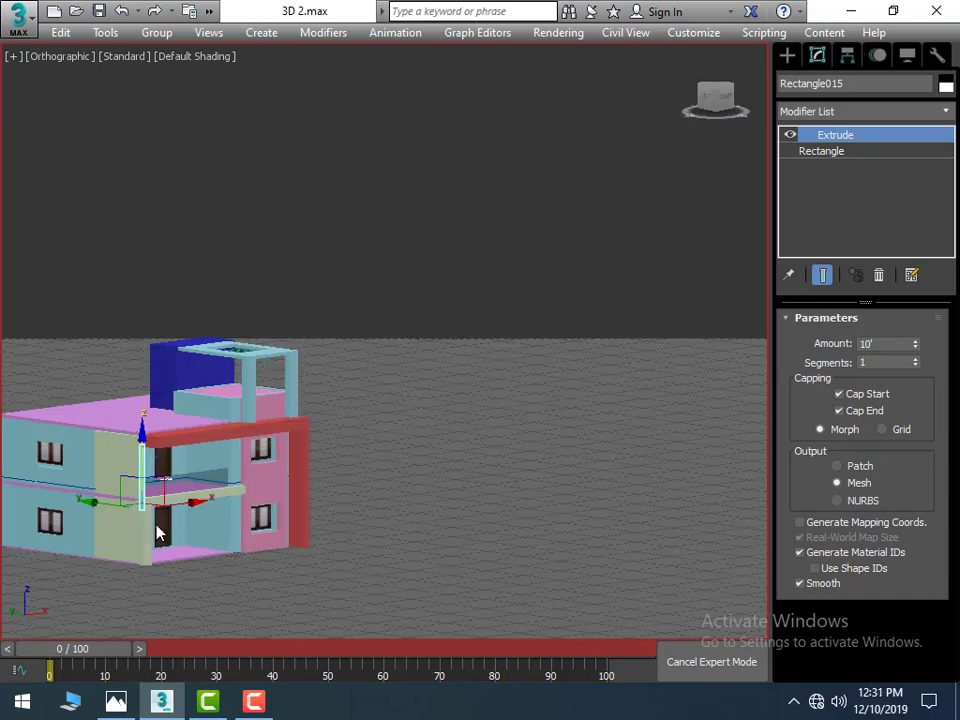
scroll(124, 514, up, 2)
scroll(126, 512, up, 3)
alt+middle_drag(124, 508, 199, 514)
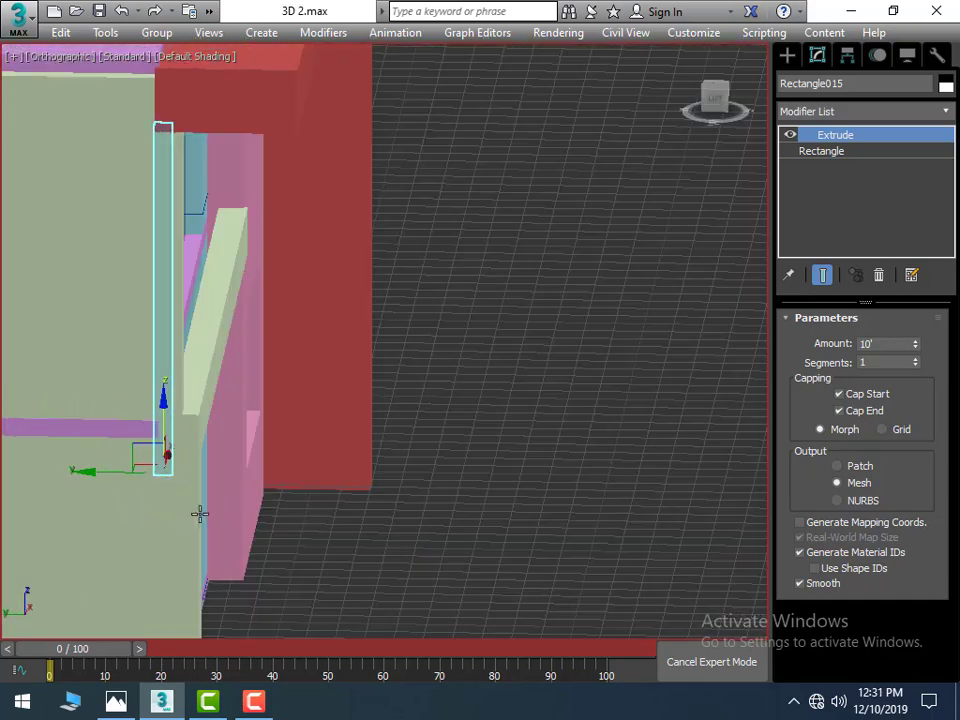
alt+middle_drag(407, 480, 269, 494)
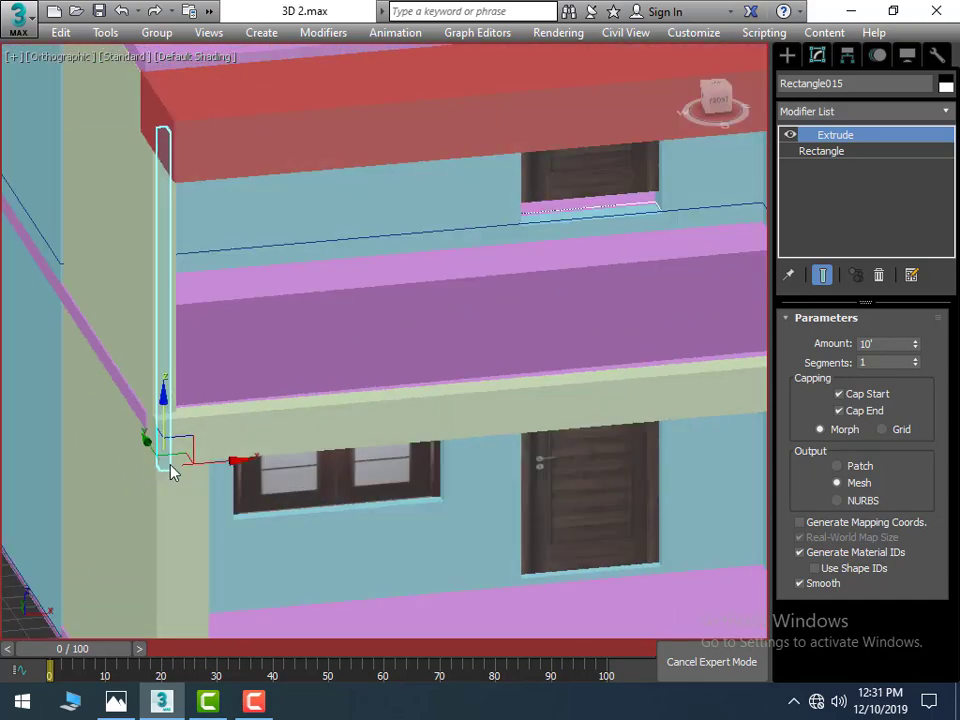
alt+middle_drag(139, 456, 161, 463)
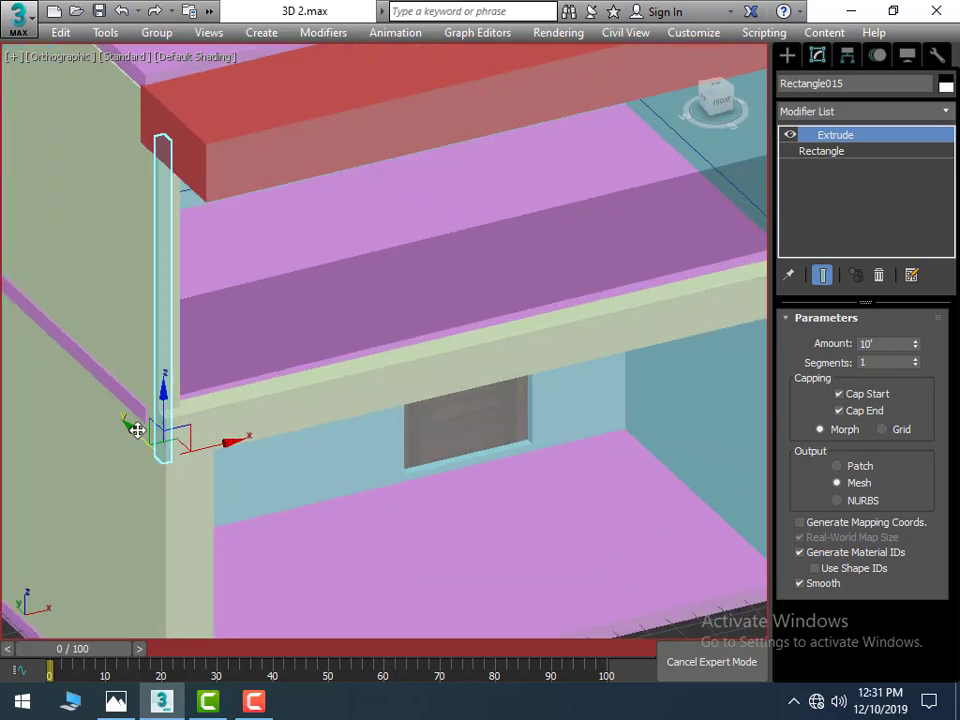
mouse_move(129, 424)
mouse_down()
mouse_move(136, 443)
mouse_move(145, 440)
mouse_up()
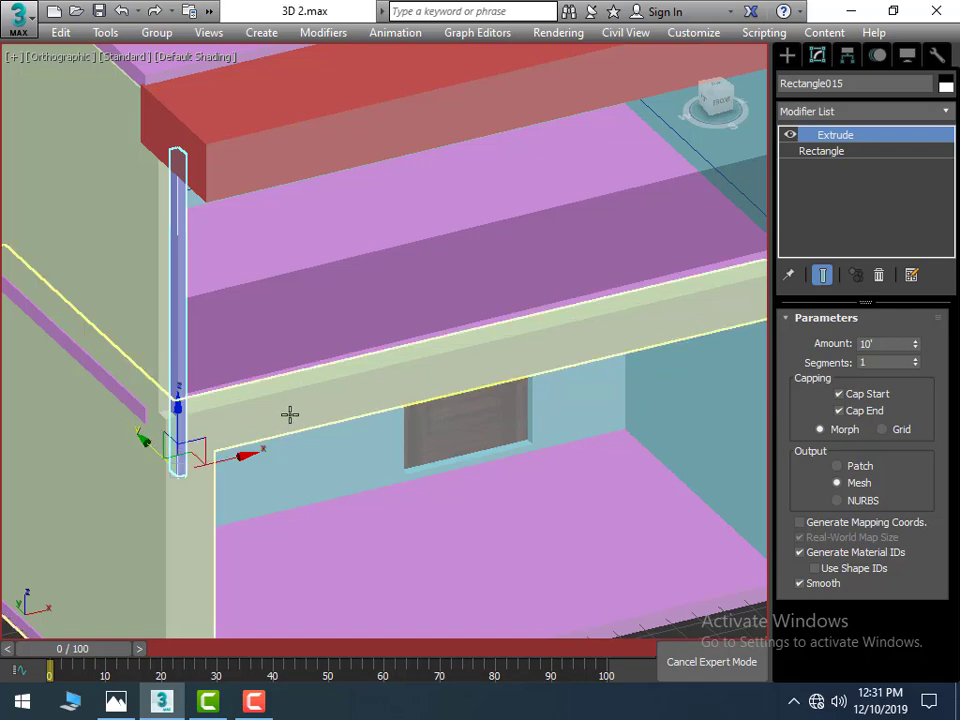
Step: Scale the copied post to reach the roof slab, then Shift-drag it along the balcony
key(r)
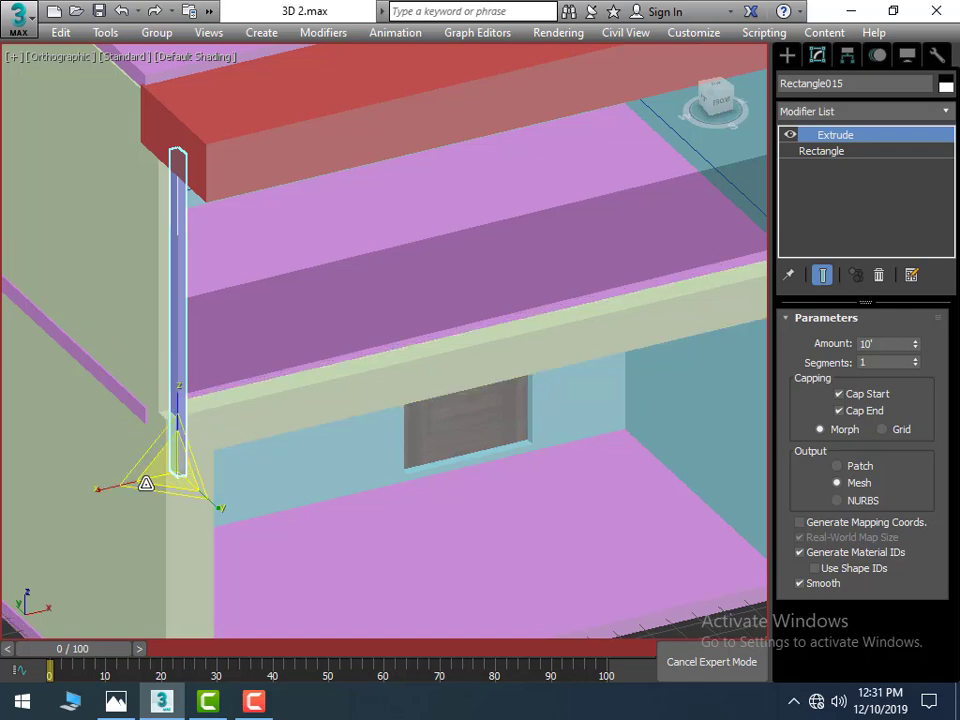
mouse_move(176, 395)
mouse_down()
mouse_move(176, 410)
mouse_move(189, 368)
mouse_up()
key(w)
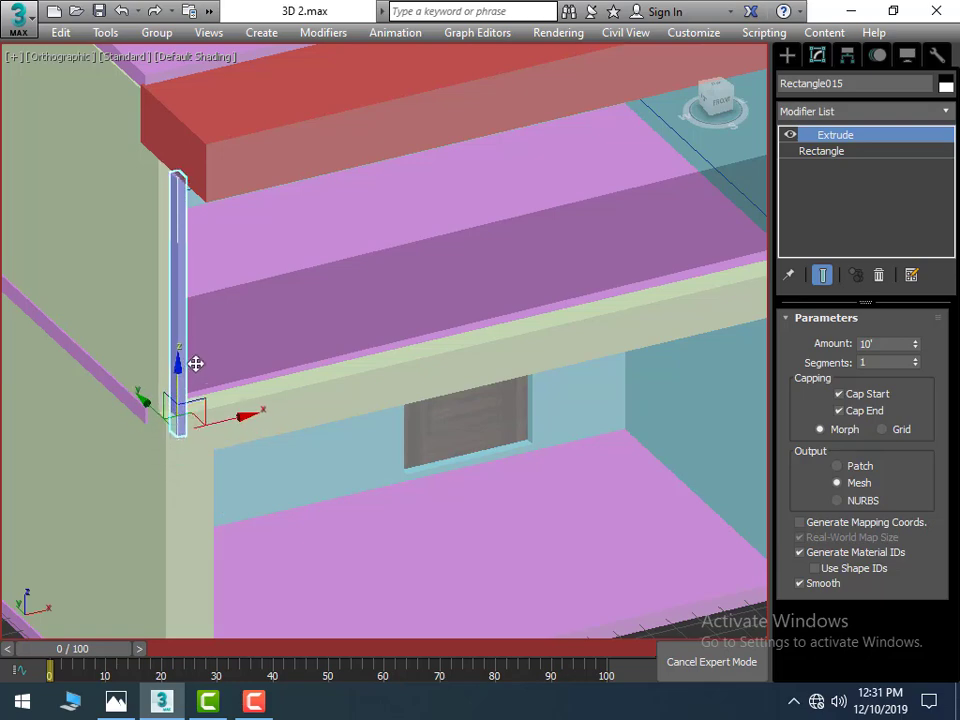
key(r)
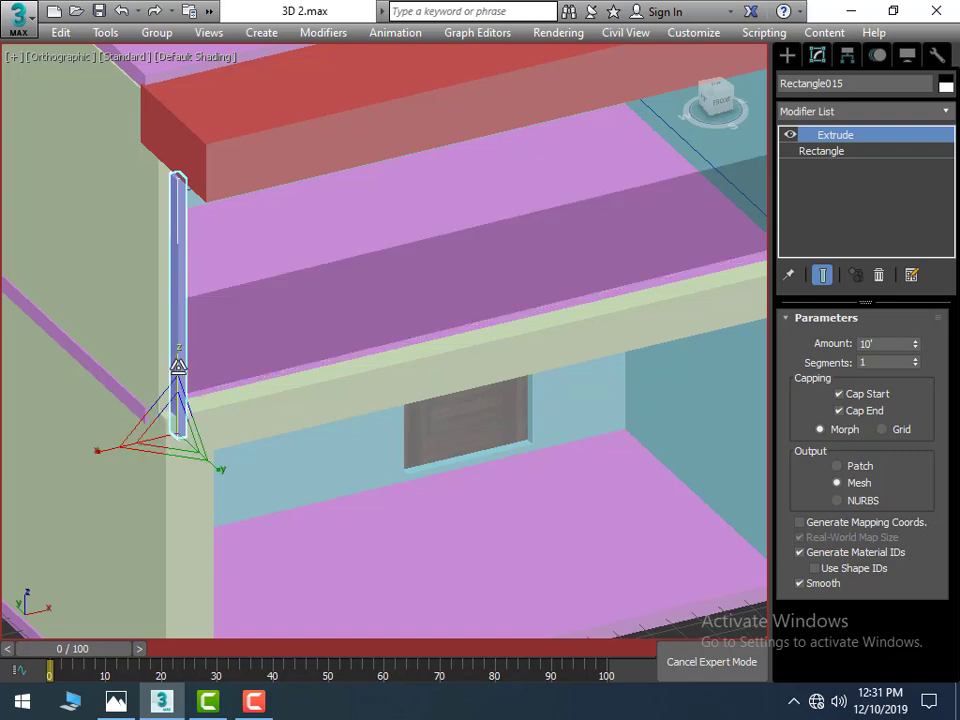
drag(174, 364, 172, 360)
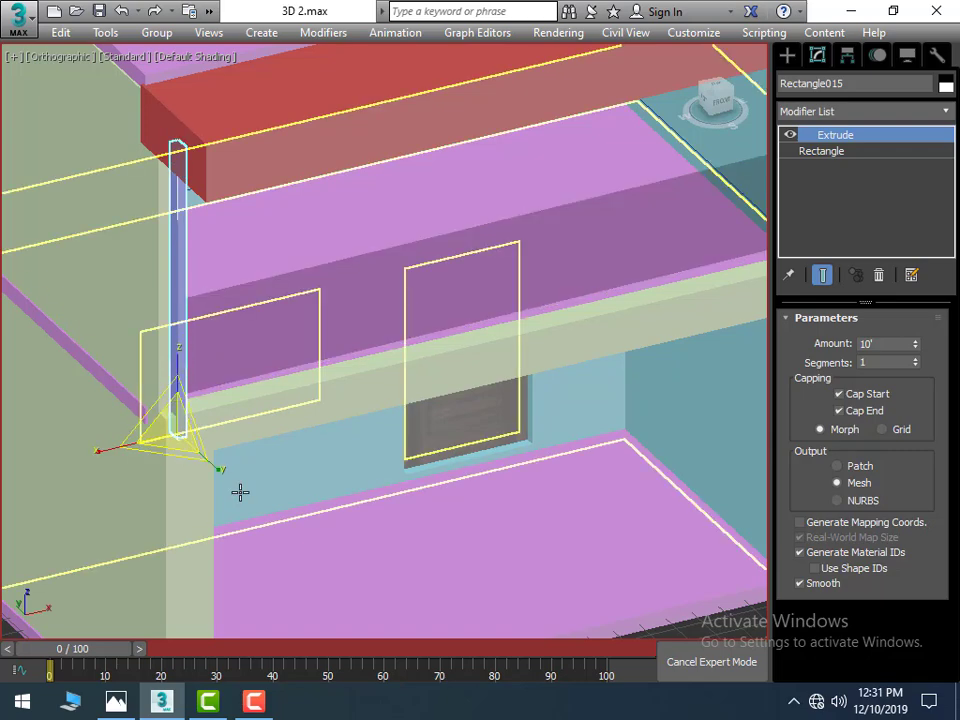
mouse_move(240, 493)
alt+middle_down()
mouse_move(221, 461)
mouse_move(155, 460)
mouse_move(197, 454)
alt+middle_up()
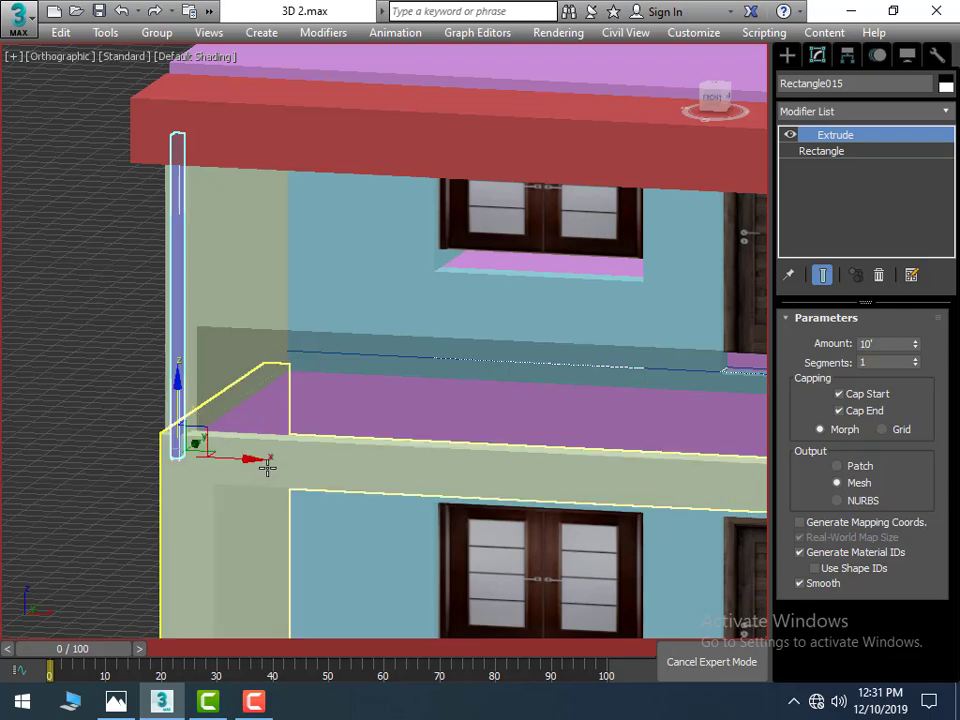
shift+drag(242, 463, 261, 462)
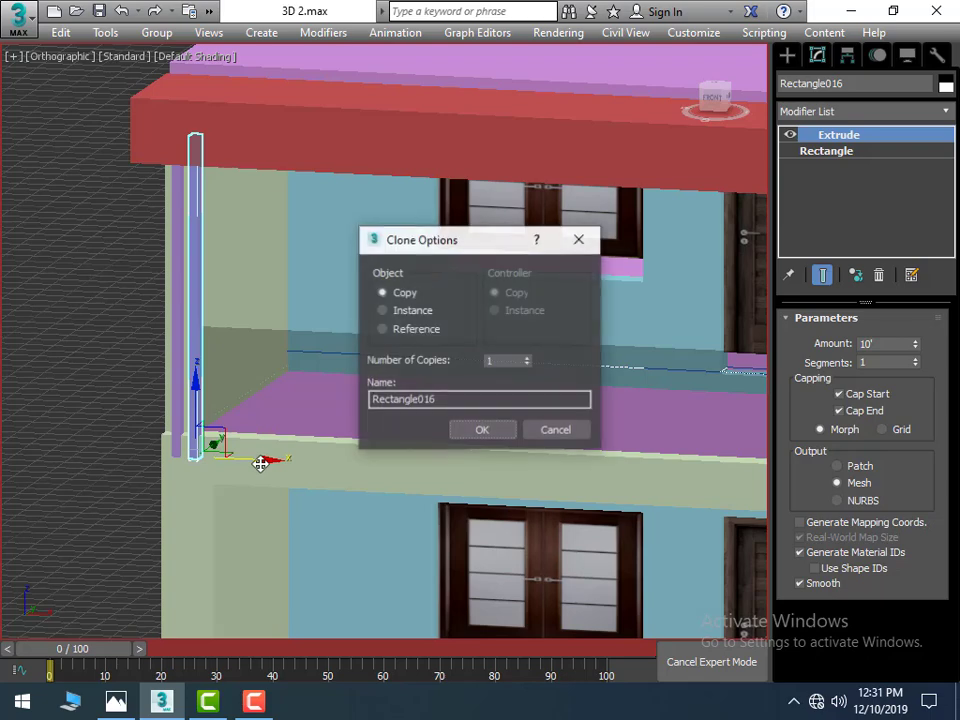
Step: Make 8 copies of the post in a row along the upper balcony
double_click(489, 362)
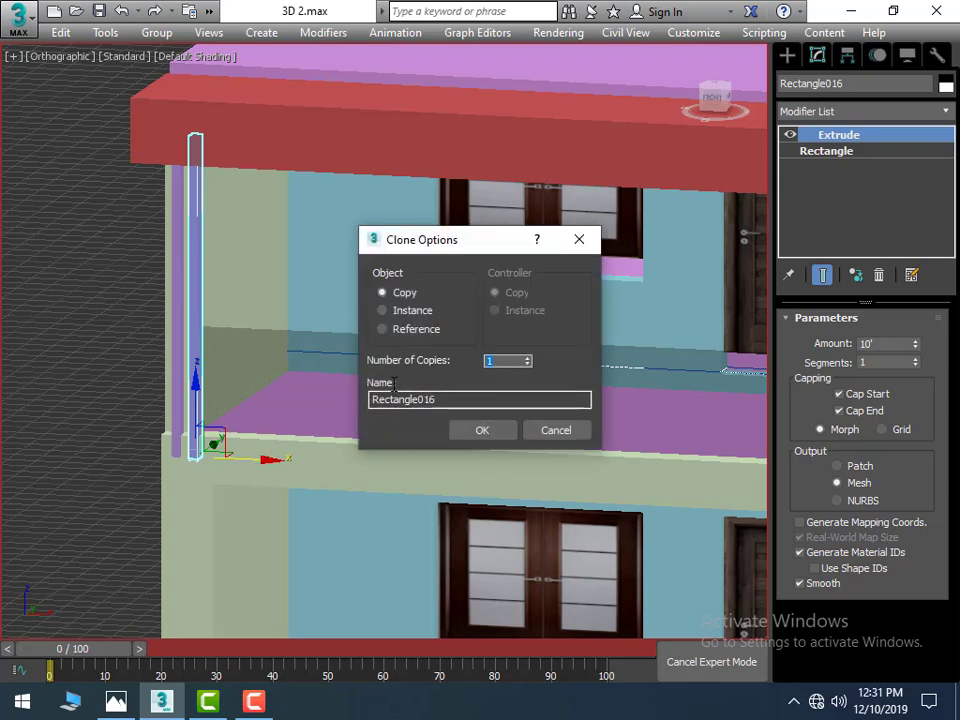
text(8)
click(477, 432)
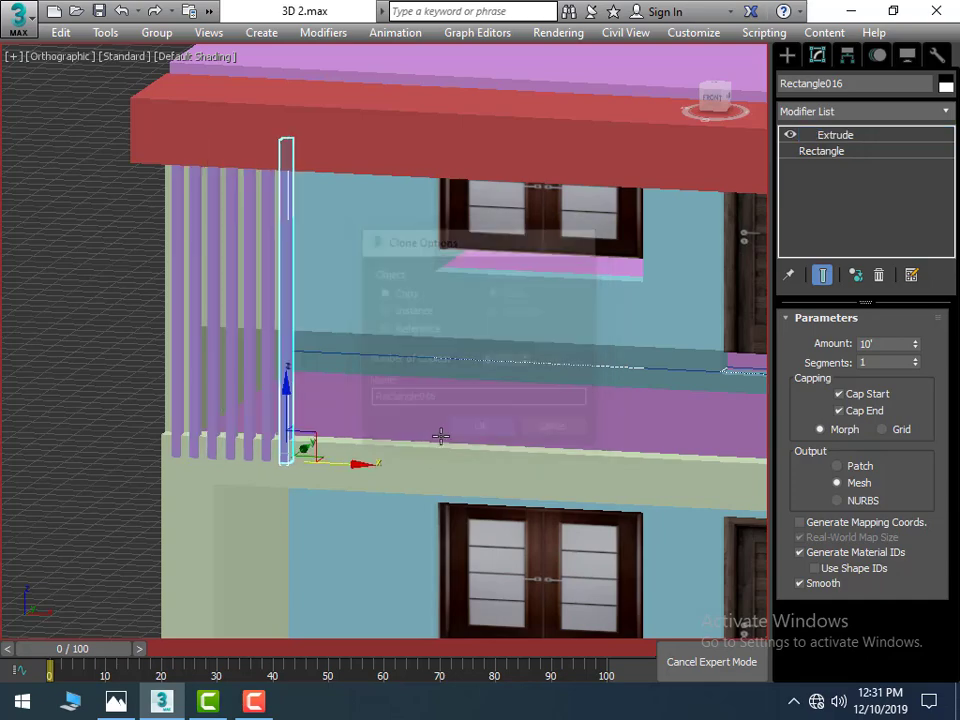
click(79, 392)
mouse_move(317, 418)
alt+middle_down()
mouse_move(320, 556)
mouse_move(193, 459)
alt+middle_up()
scroll(193, 459, down, 5)
alt+middle_drag(184, 550, 279, 557)
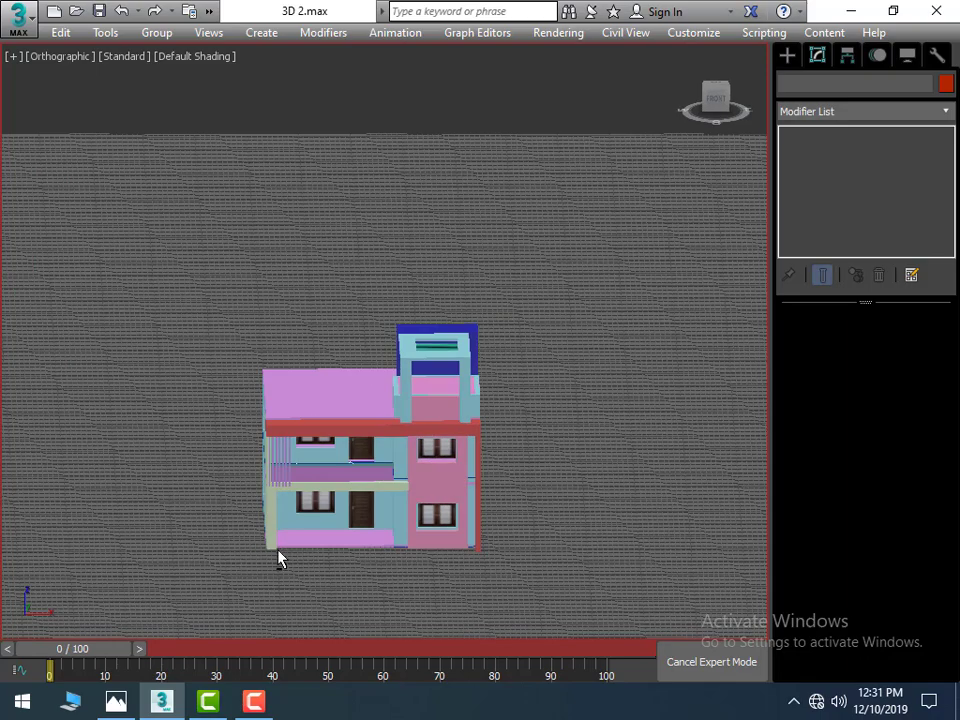
scroll(266, 510, up, 5)
Step: Copy one post down to the ground floor and move it beside the pink block
click(266, 436)
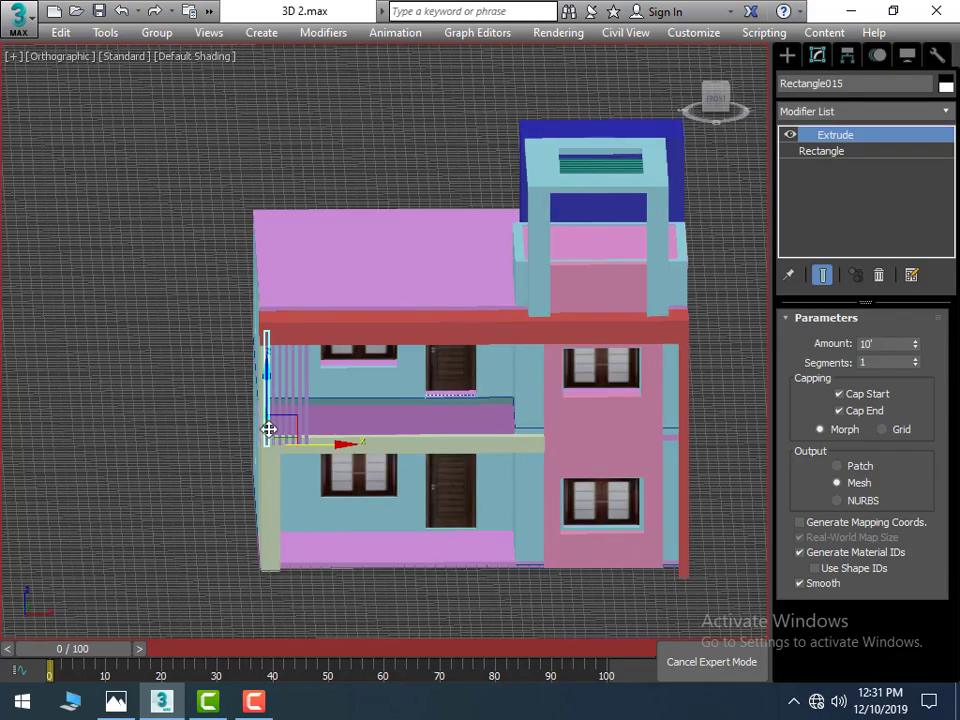
scroll(287, 410, up, 3)
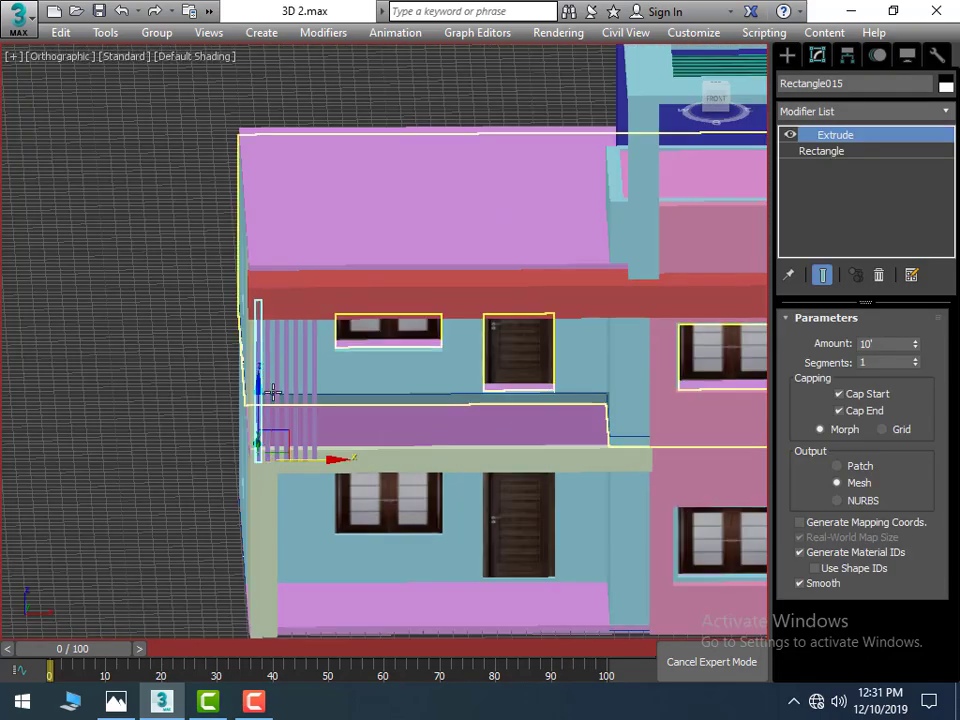
shift+drag(259, 388, 258, 565)
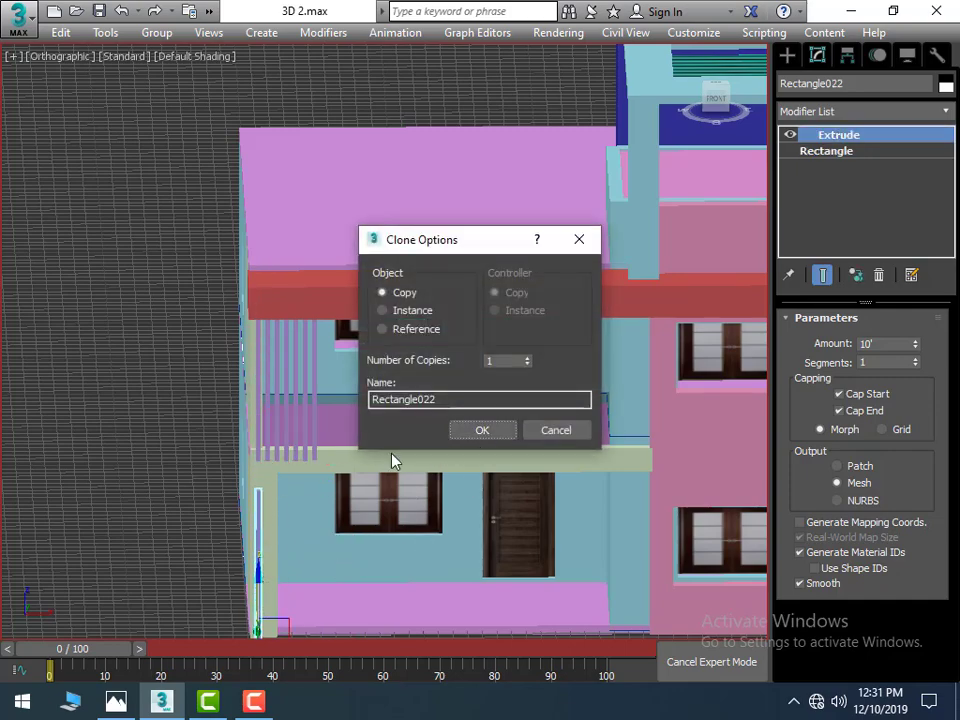
click(484, 433)
middle_drag(432, 557, 418, 382)
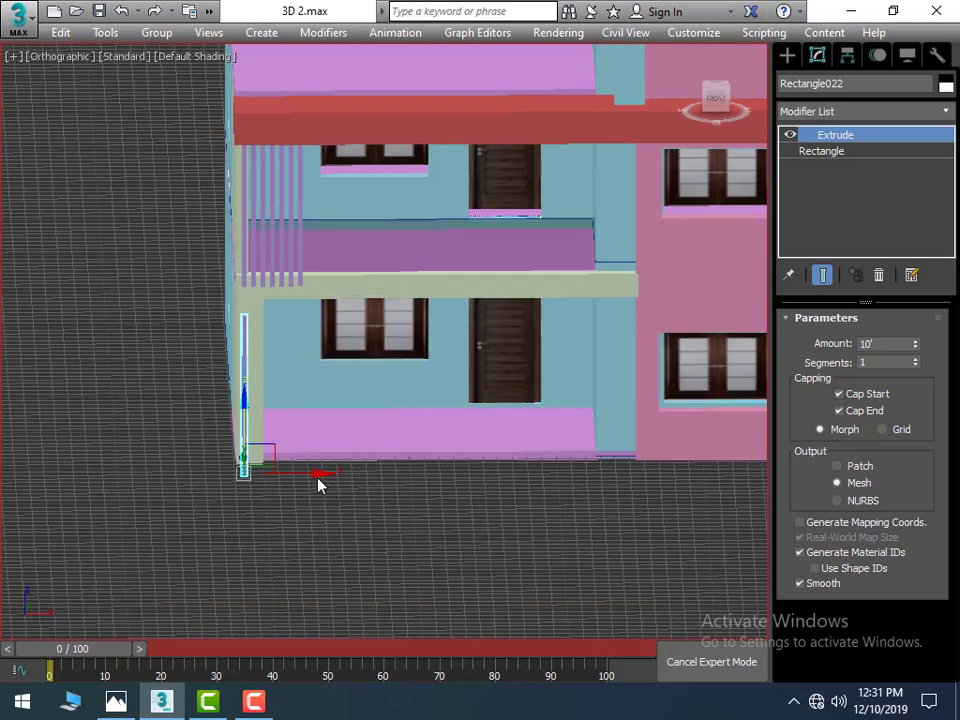
mouse_move(314, 473)
mouse_down()
mouse_move(549, 439)
mouse_move(692, 396)
mouse_move(680, 398)
mouse_up()
Step: Clone the ground-floor post sideways into five more posts beside the pink block
scroll(632, 413, up, 1)
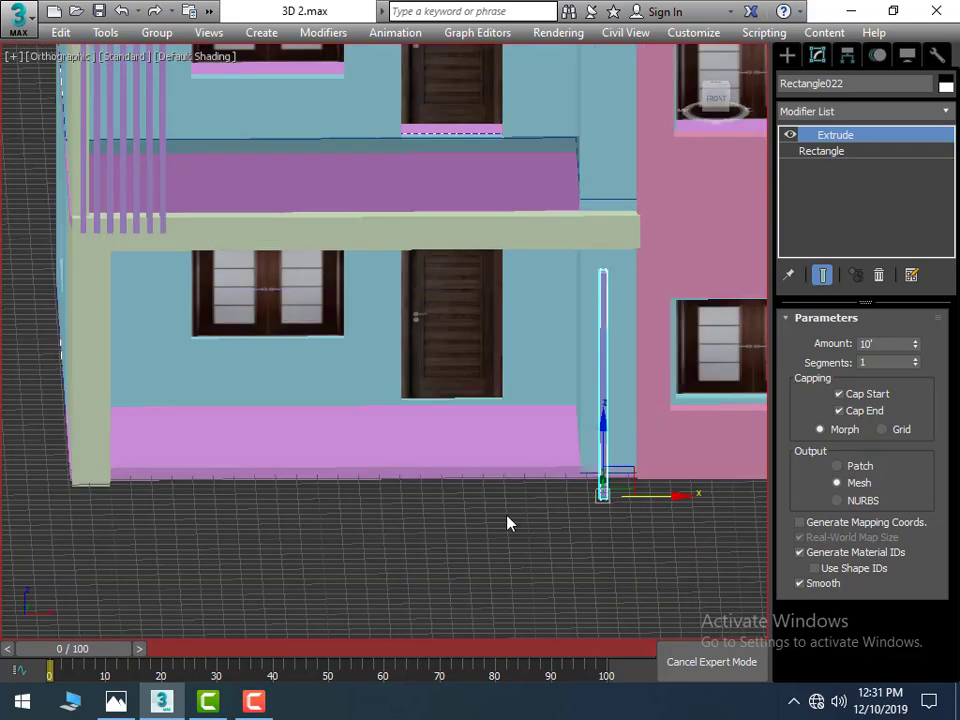
scroll(505, 505, up, 1)
alt+middle_drag(503, 499, 530, 489)
middle_drag(593, 407, 621, 384)
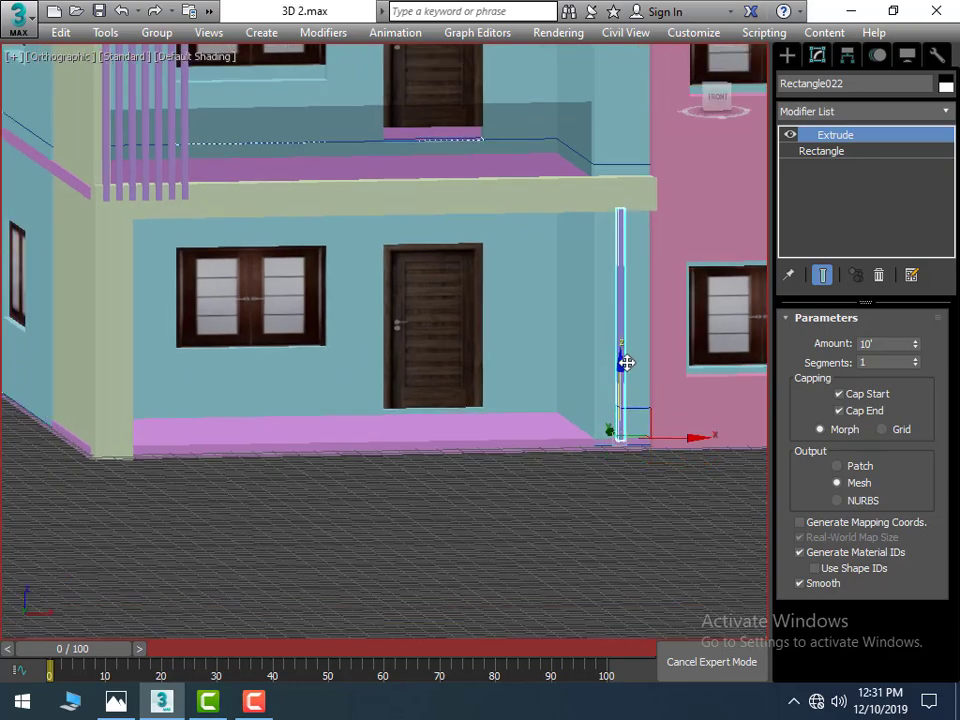
scroll(540, 446, up, 1)
scroll(542, 456, up, 3)
scroll(574, 439, down, 4)
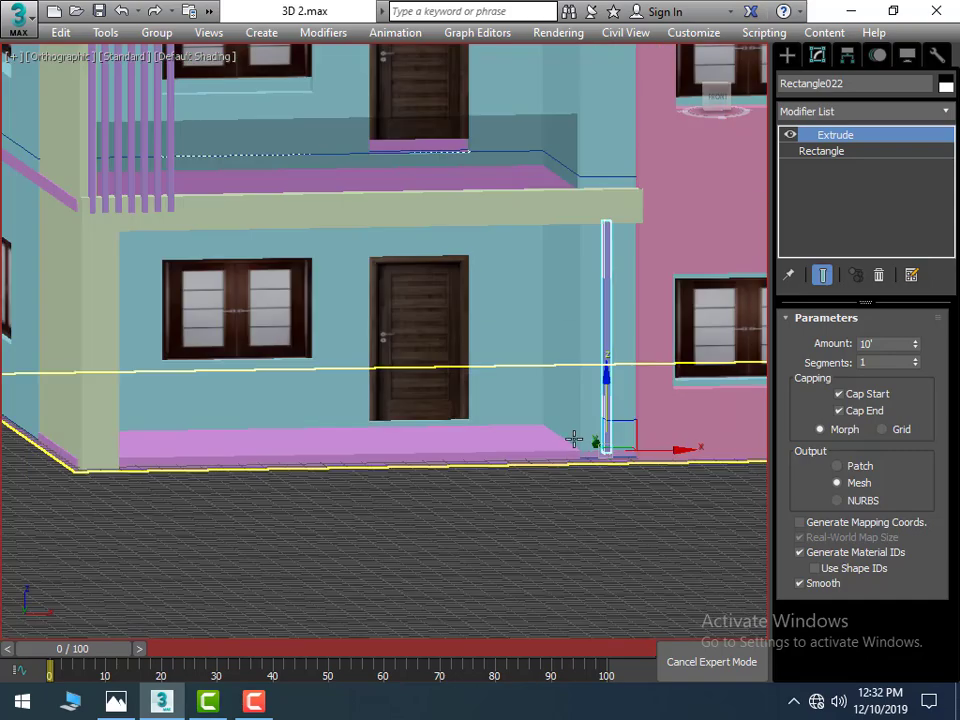
mouse_move(574, 439)
alt+middle_down()
mouse_move(506, 456)
mouse_move(631, 468)
alt+middle_up()
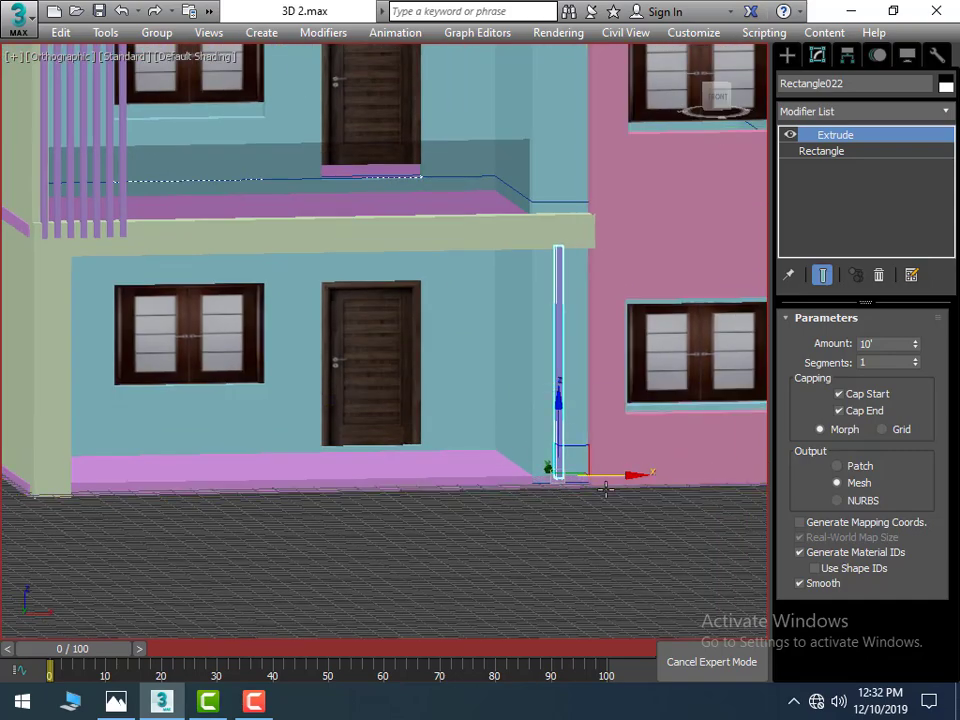
shift+drag(637, 474, 611, 482)
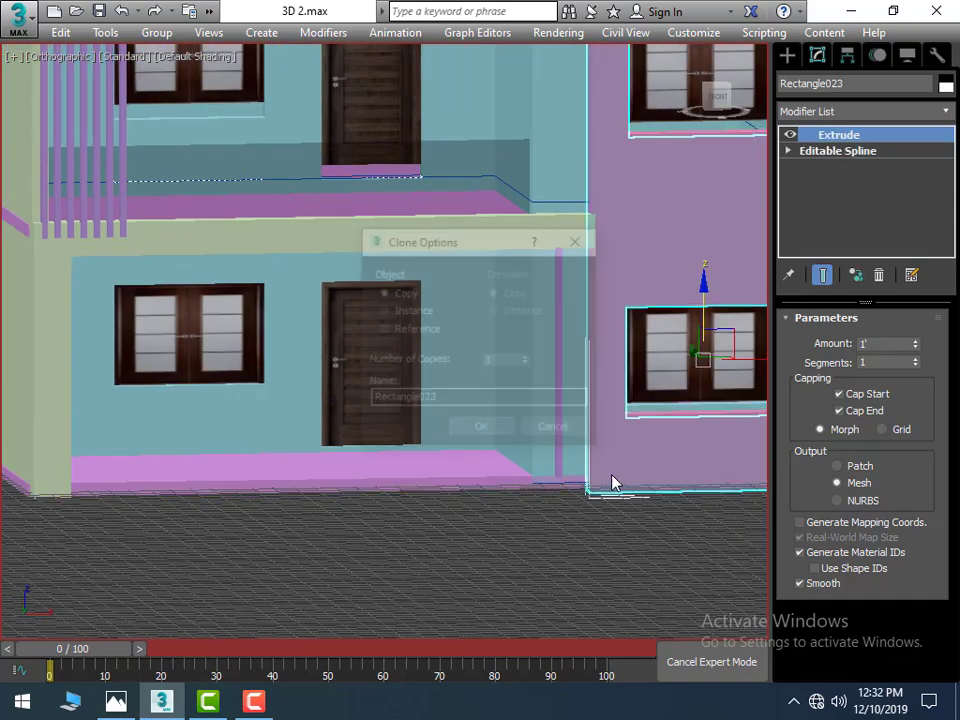
click(553, 431)
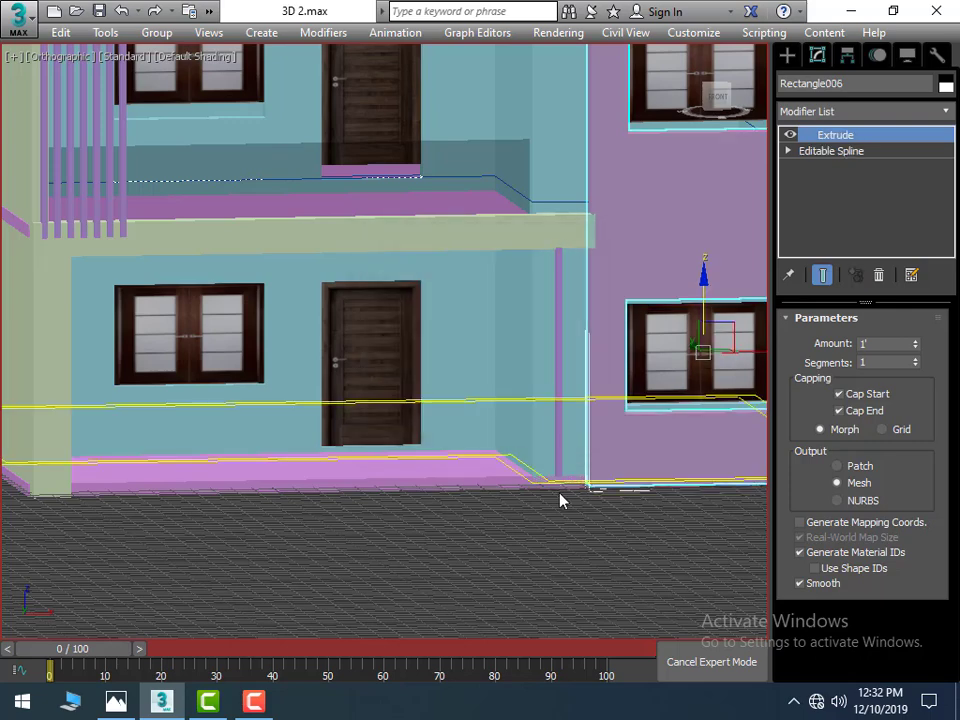
click(554, 451)
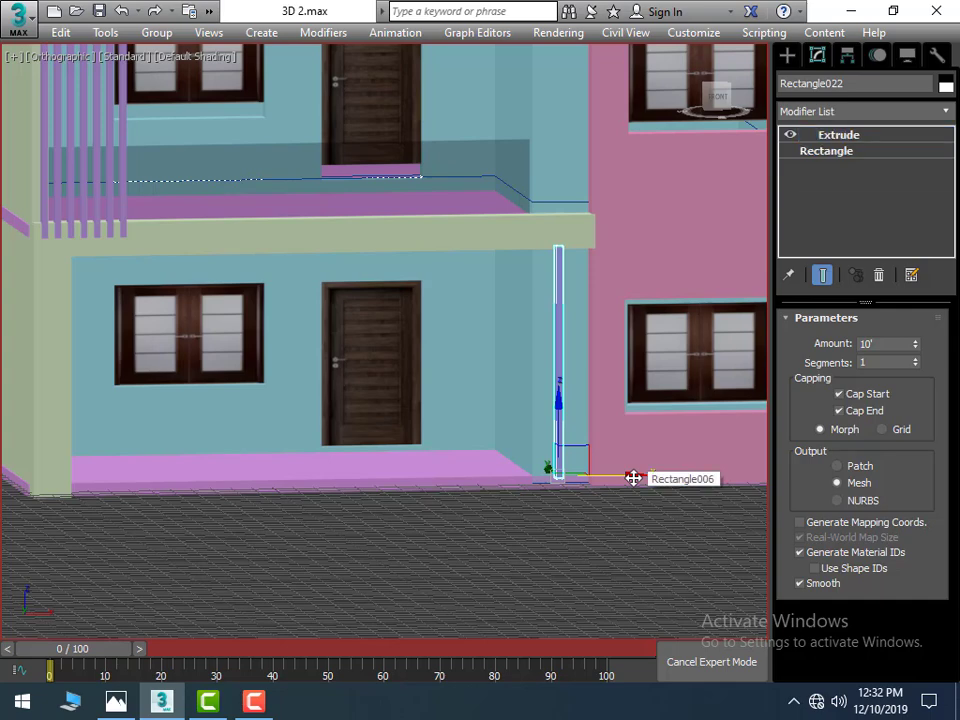
mouse_move(633, 474)
shift+mouse_down()
mouse_move(594, 483)
mouse_move(624, 474)
shift+mouse_up()
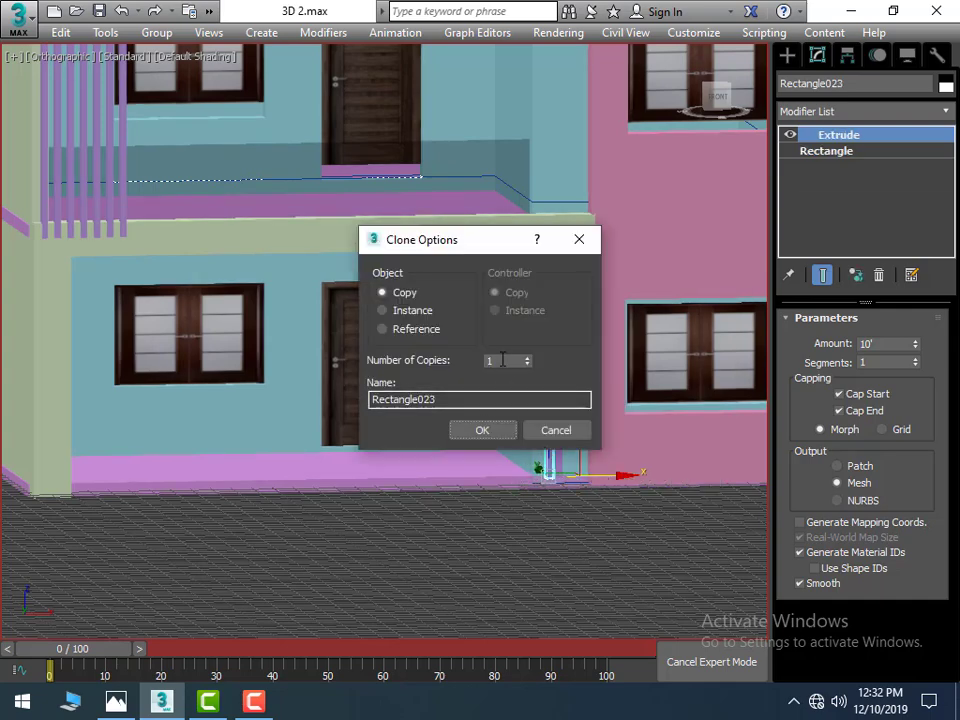
click(489, 430)
scroll(541, 542, down, 4)
alt+middle_drag(580, 548, 467, 534)
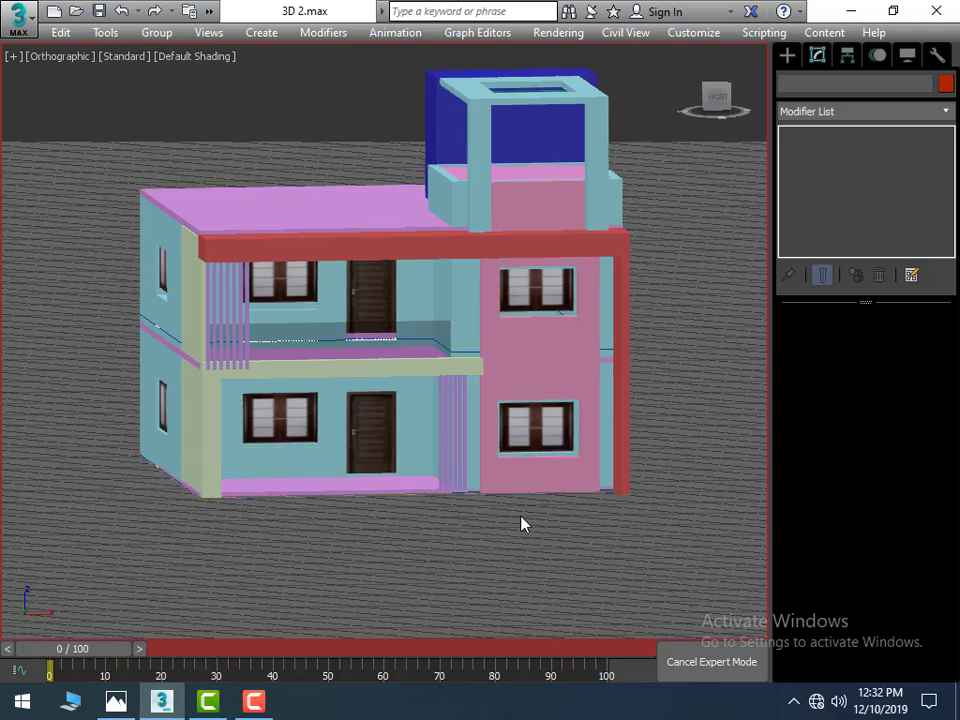
Step: View the house reference photo in Photos, then return to 3ds Max
scroll(523, 515, down, 2)
scroll(628, 467, up, 1)
scroll(634, 461, up, 1)
scroll(631, 459, down, 1)
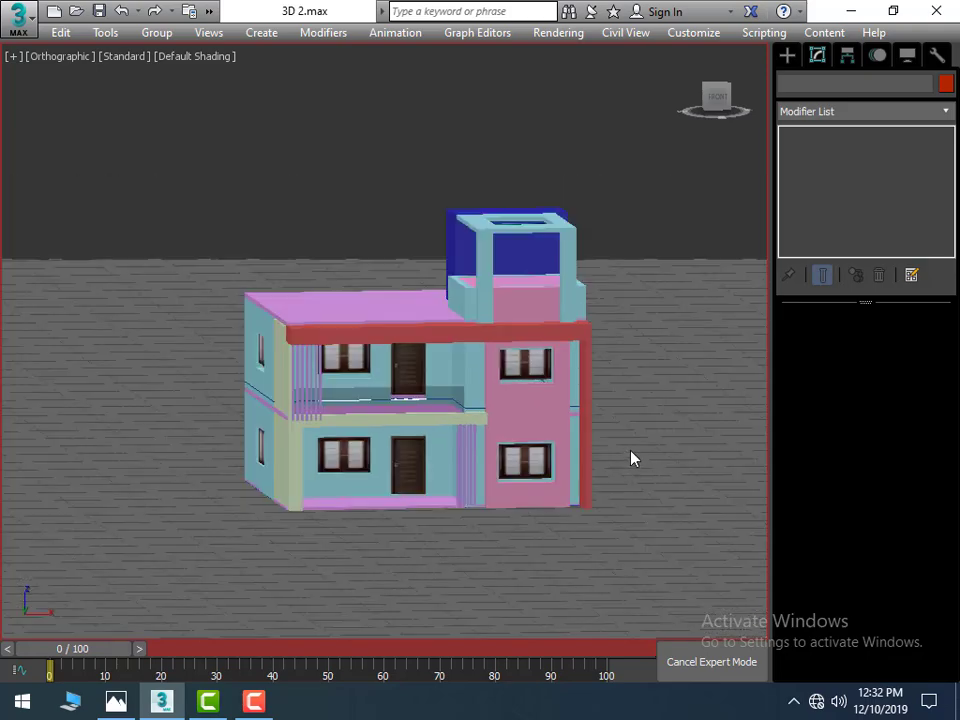
scroll(631, 459, up, 1)
click(160, 701)
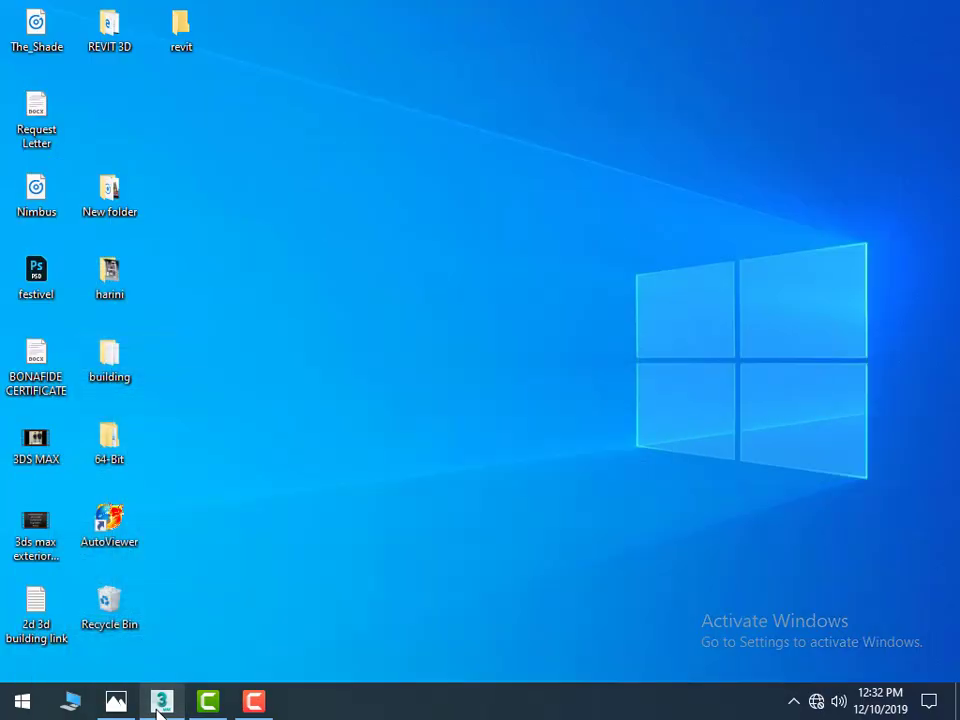
click(160, 701)
click(116, 702)
click(116, 703)
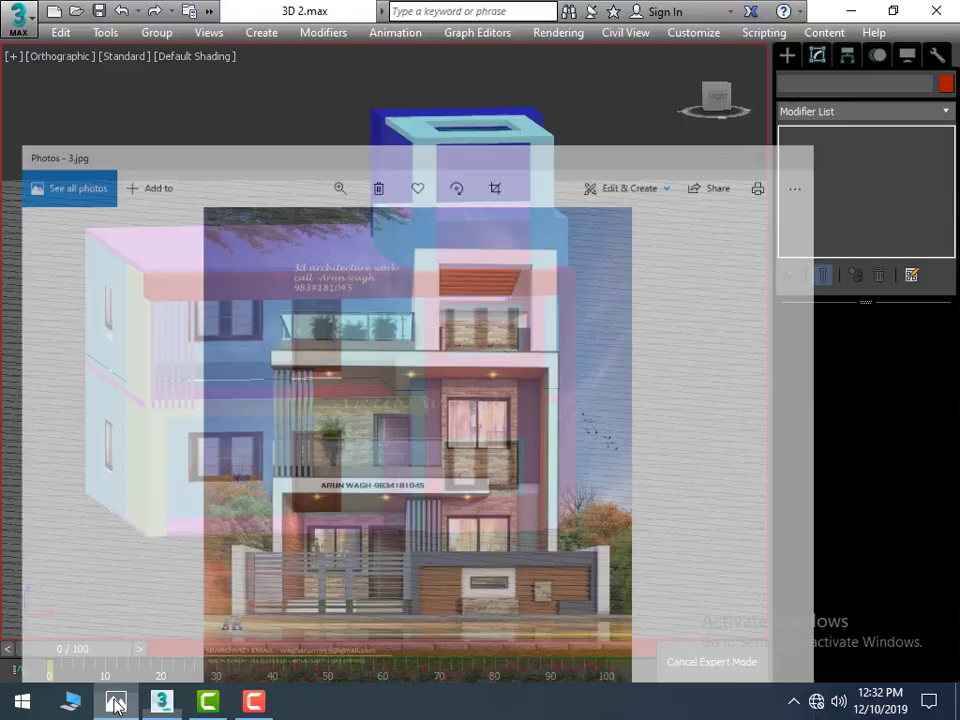
click(160, 701)
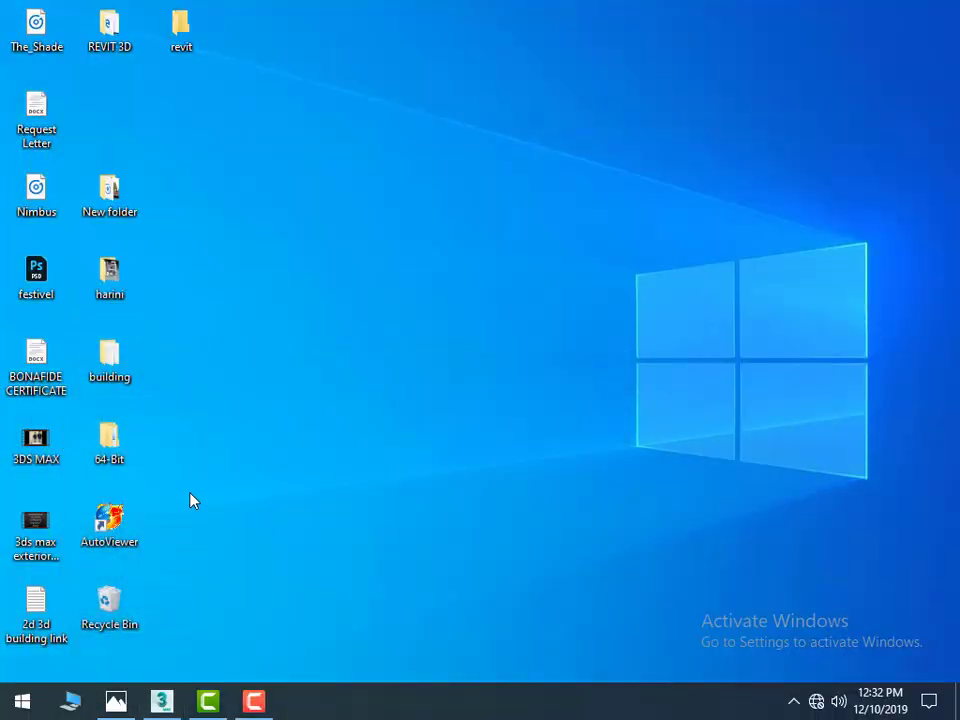
click(160, 701)
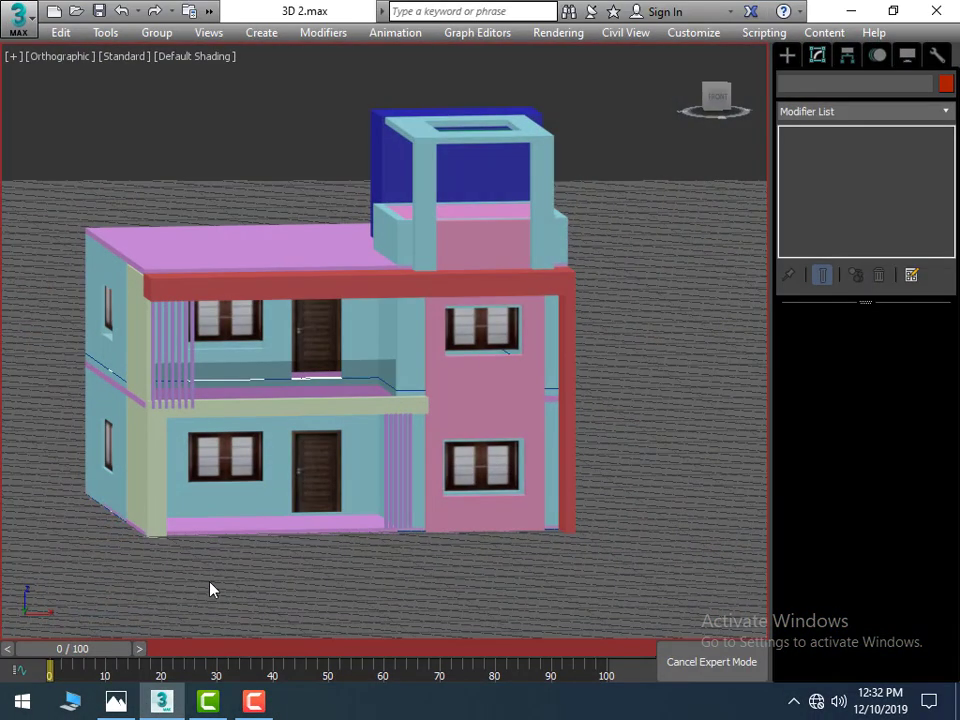
Step: Switch the viewport to the Top view in wireframe
key(t)
key(F3)
scroll(250, 520, down, 5)
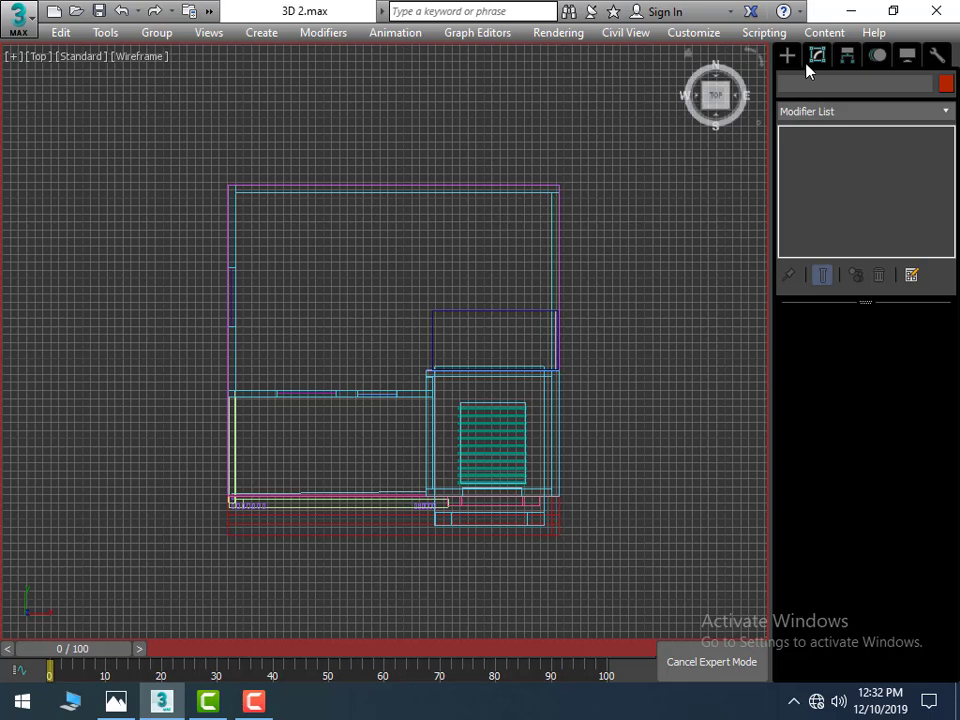
Step: Choose the Line spline tool and frame the building's corner in the Top view
click(790, 57)
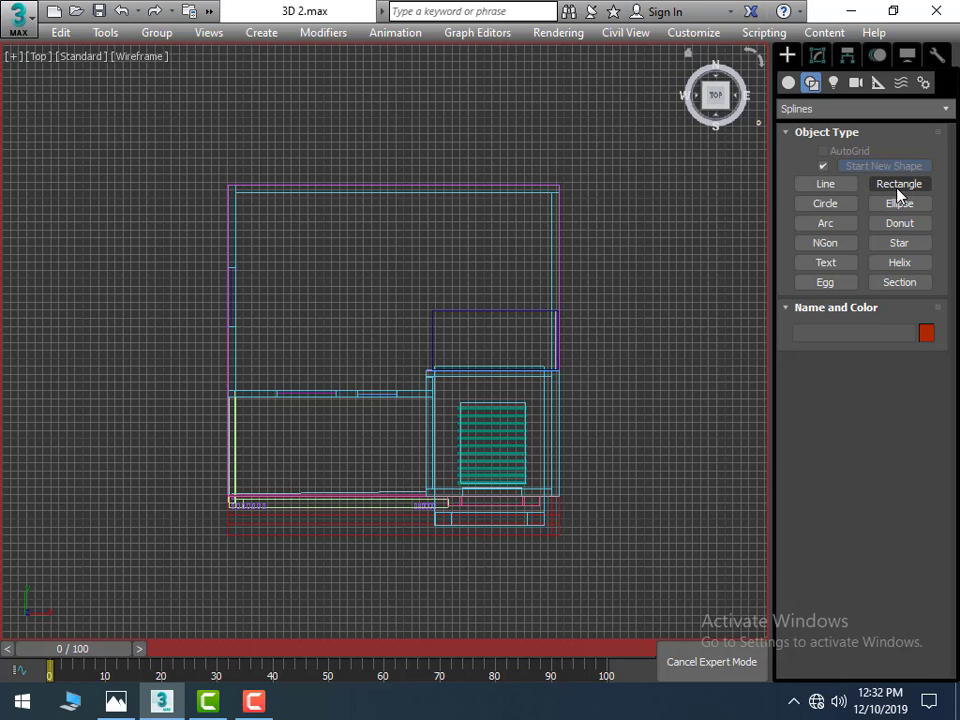
click(825, 184)
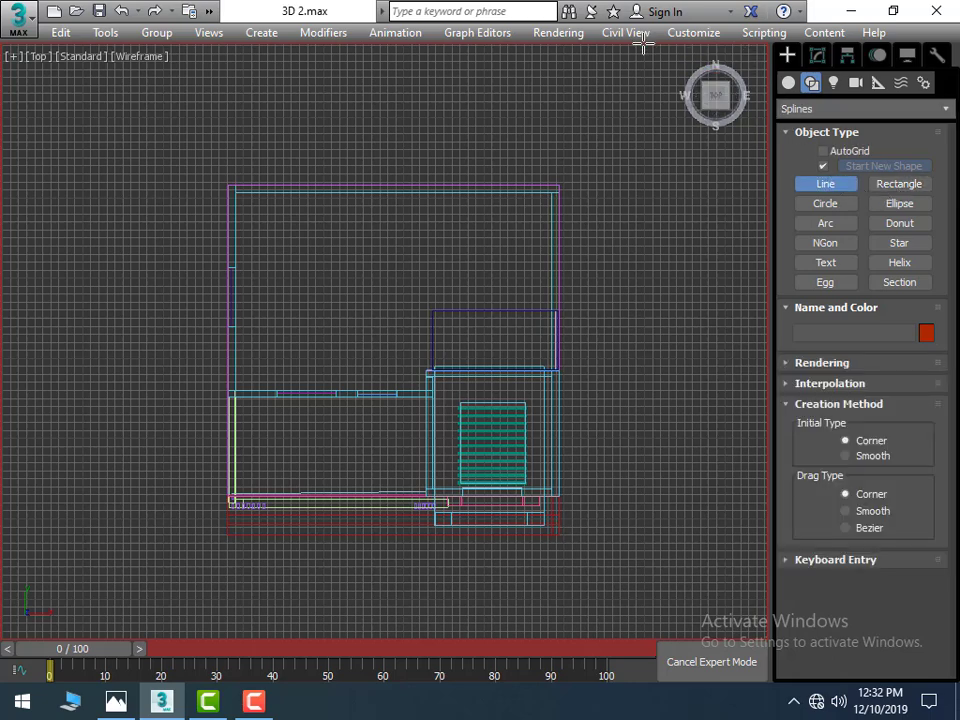
scroll(230, 393, up, 3)
middle_drag(248, 363, 242, 429)
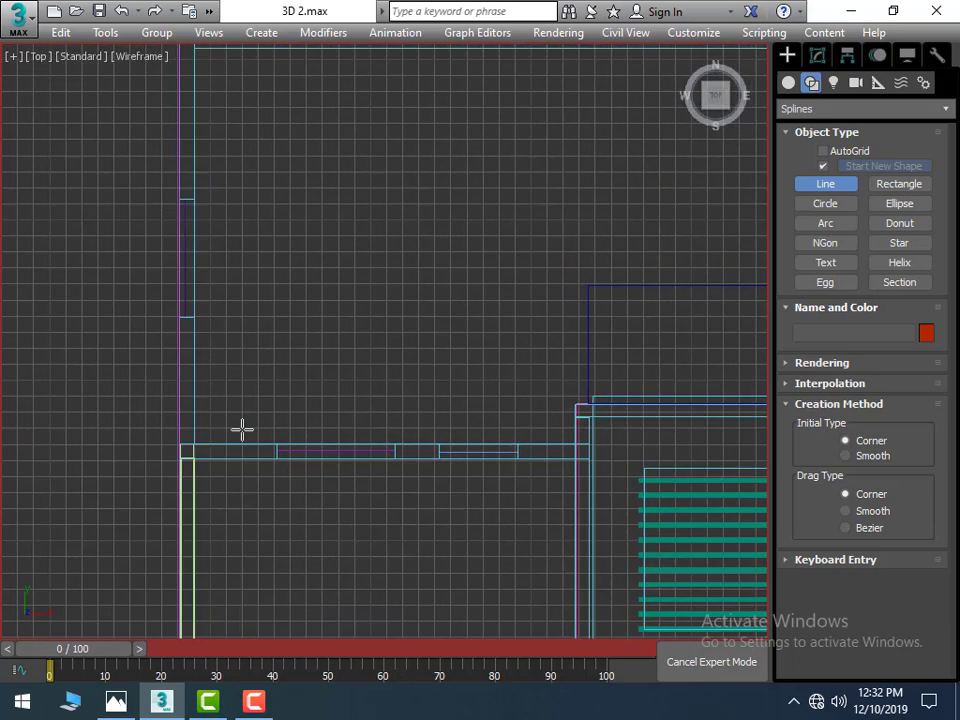
scroll(538, 396, down, 4)
scroll(568, 388, up, 5)
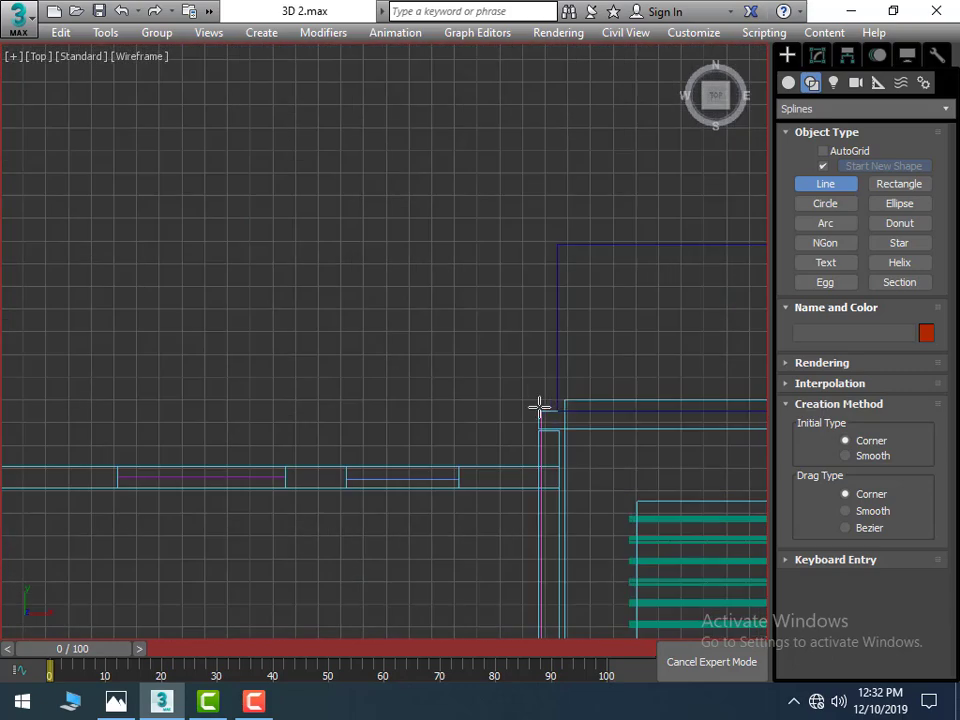
scroll(538, 411, down, 5)
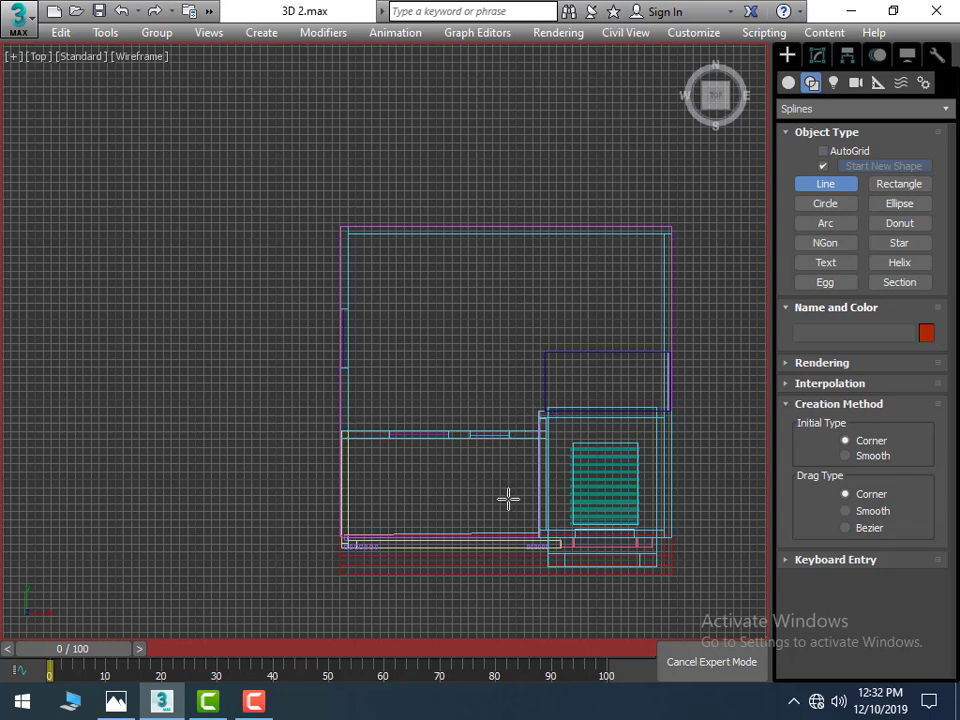
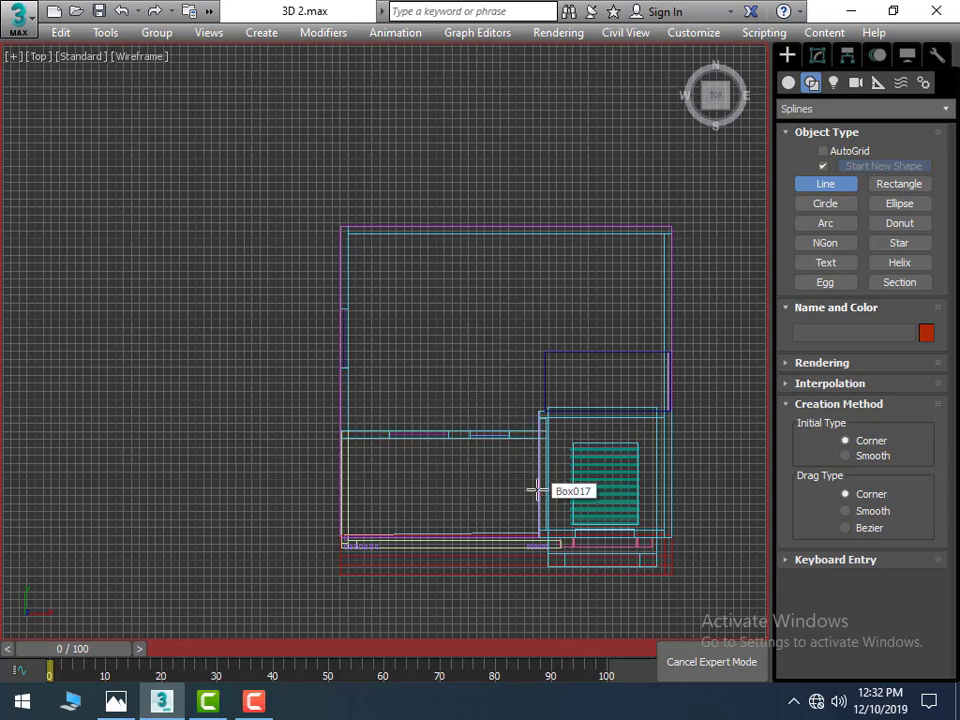
Step: Draw a straight Line spline across the house front, from the right end to the left wall
click(536, 489)
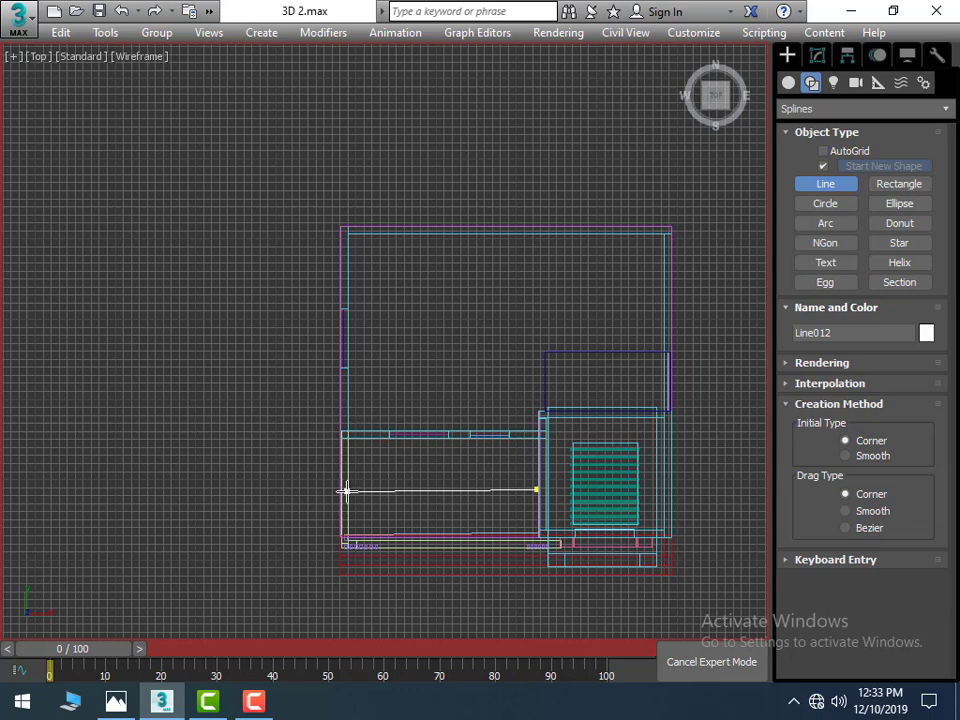
click(344, 490)
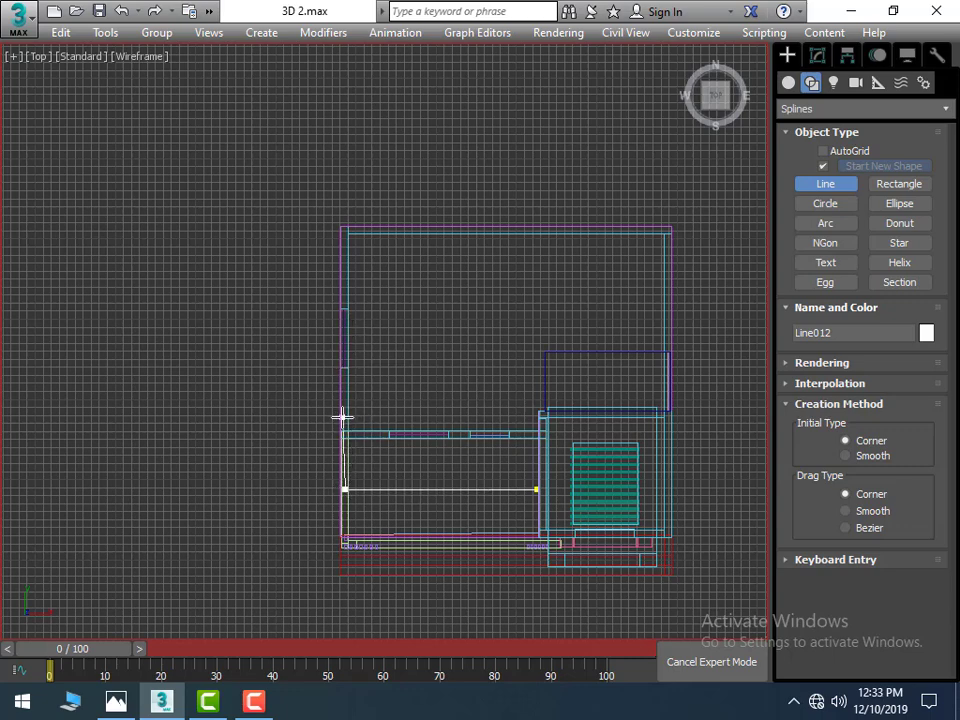
right_click(341, 418)
Step: Add an Extrude modifier with Amount 3' to the new line
click(817, 55)
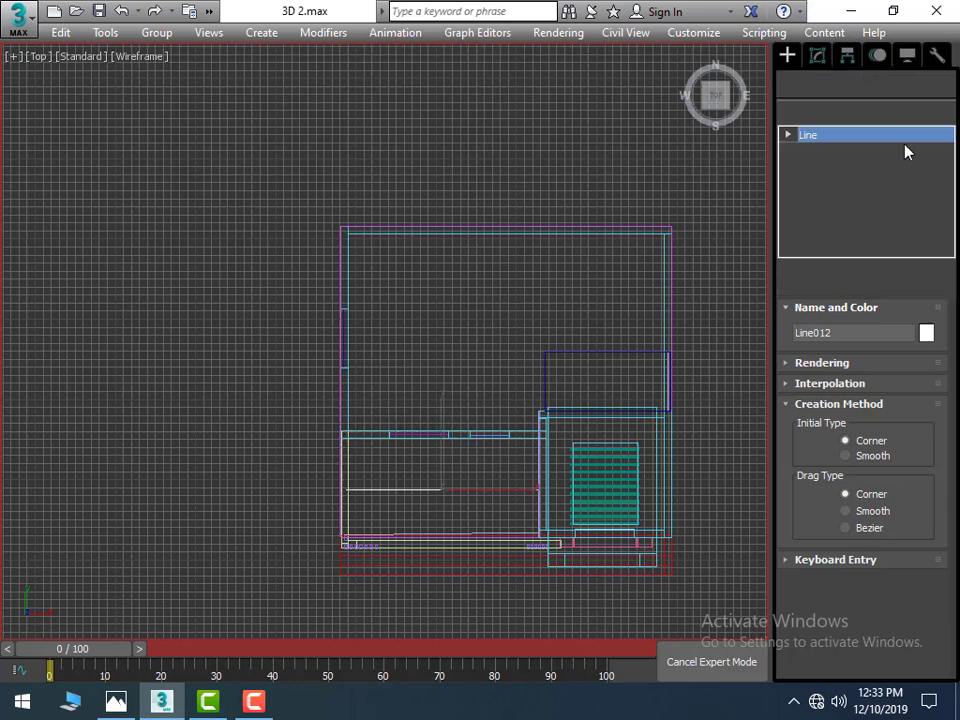
click(946, 111)
scroll(934, 128, down, 1)
scroll(926, 130, down, 12)
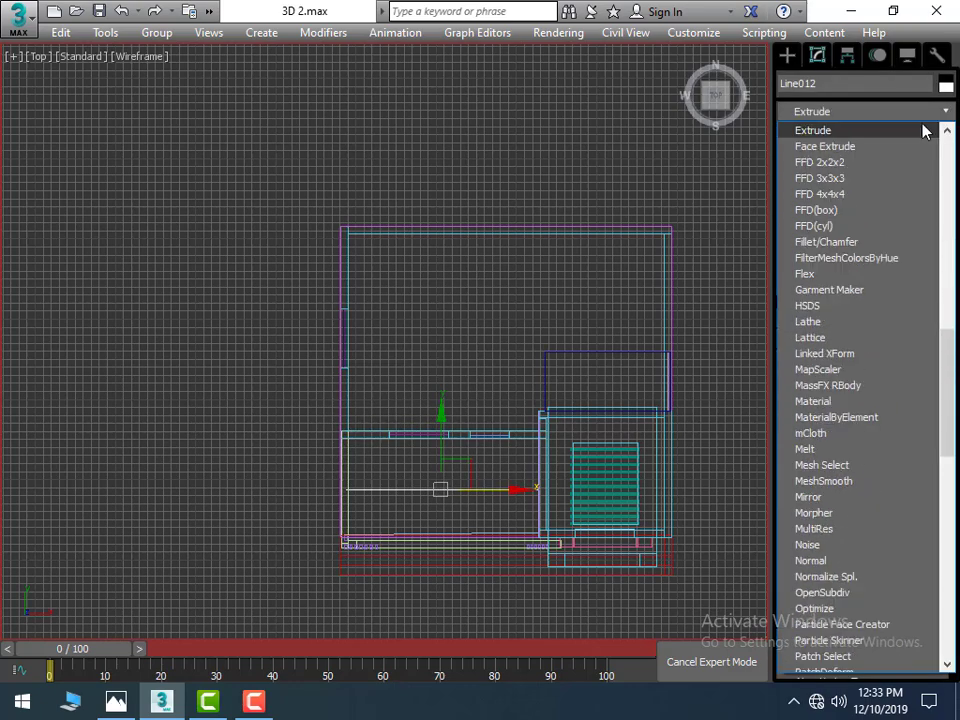
click(891, 134)
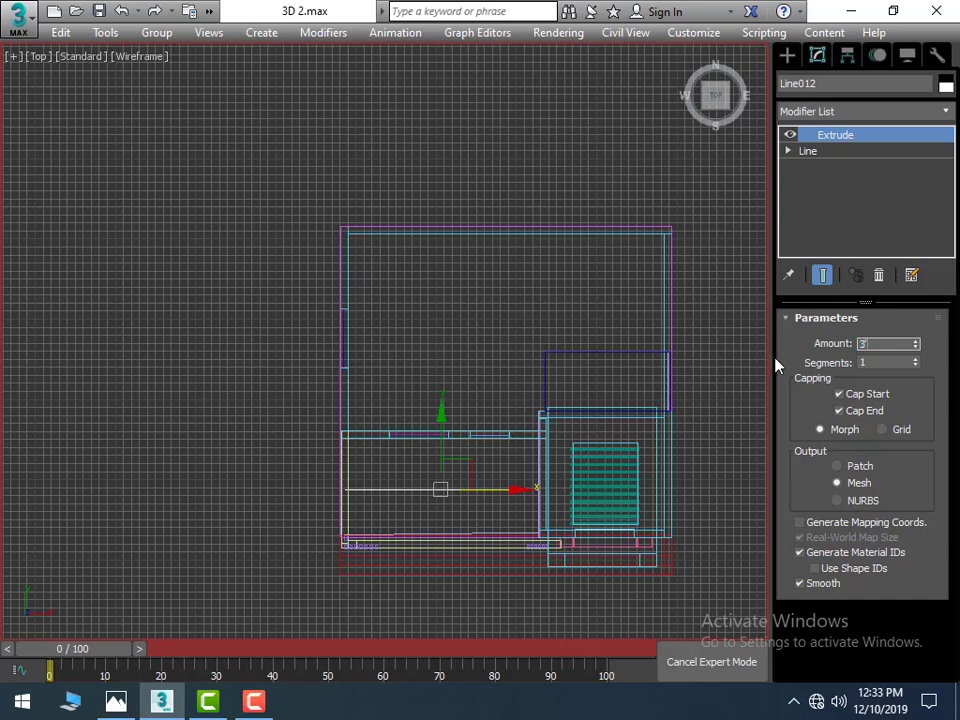
key(alt+w)
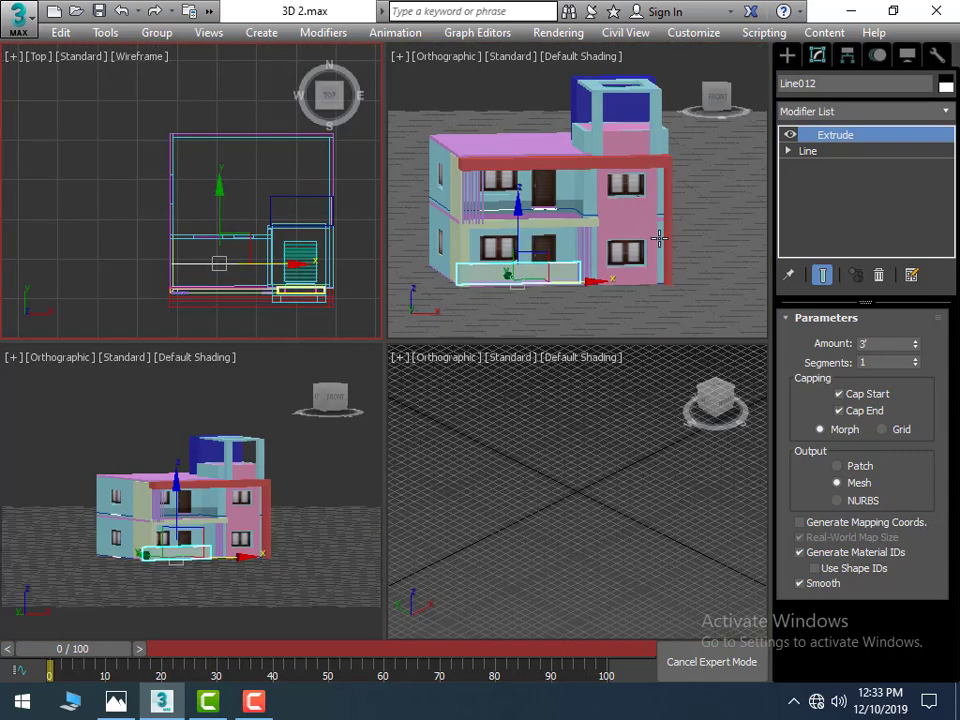
Step: In the maximized Perspective view, lift the extruded parapet wall up onto the roof edge
click(606, 317)
key(alt+w)
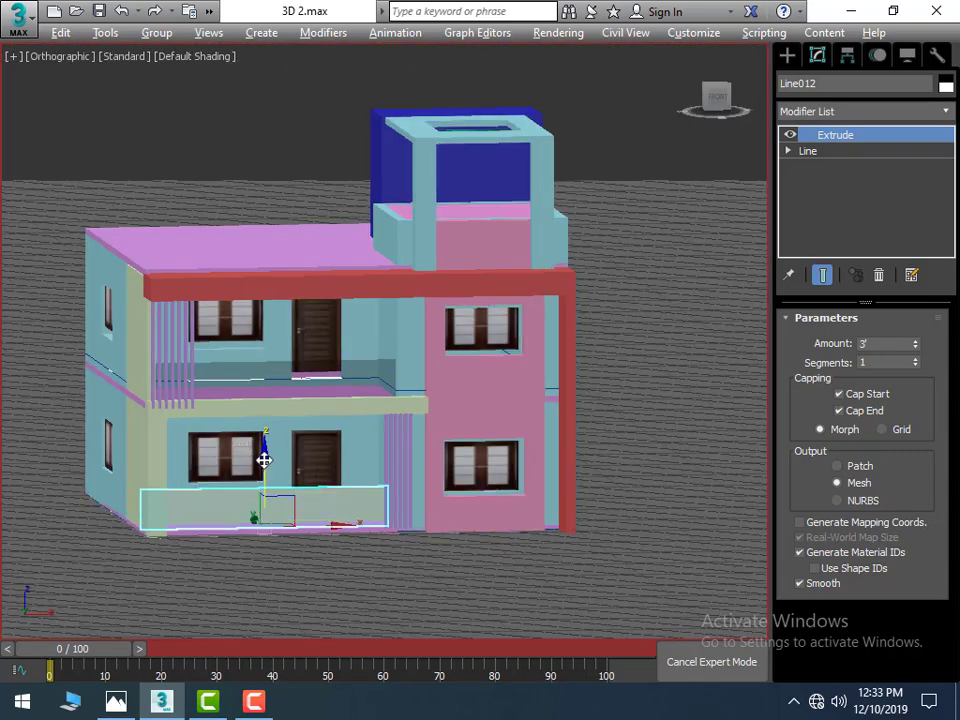
drag(262, 455, 275, 190)
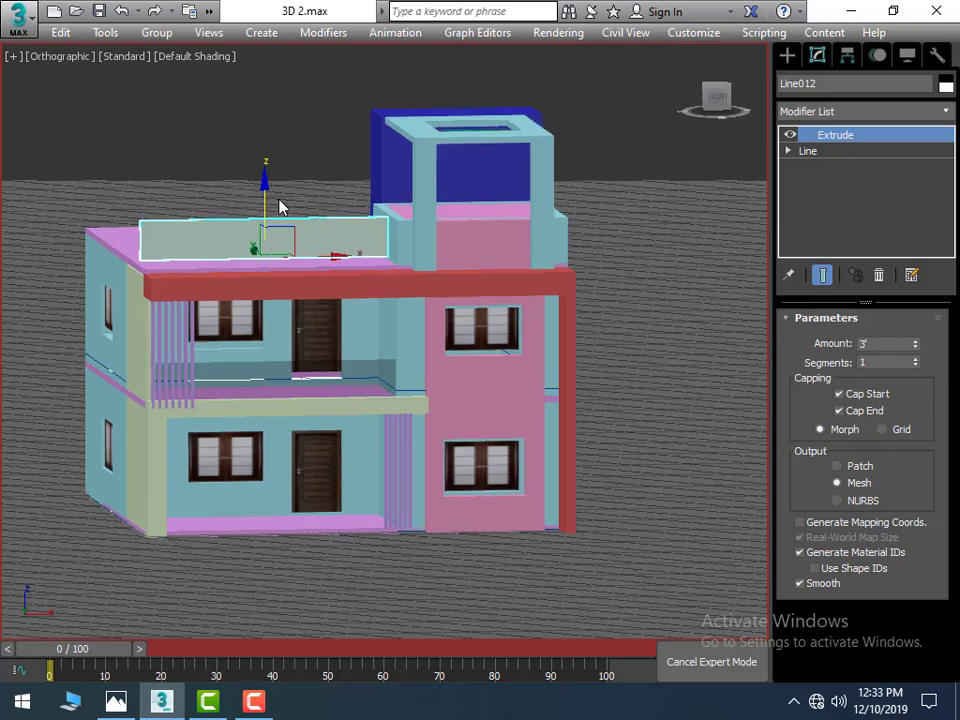
Step: Assign the Solid Glass material to the parapet wall, then maximize the Top view
key(m)
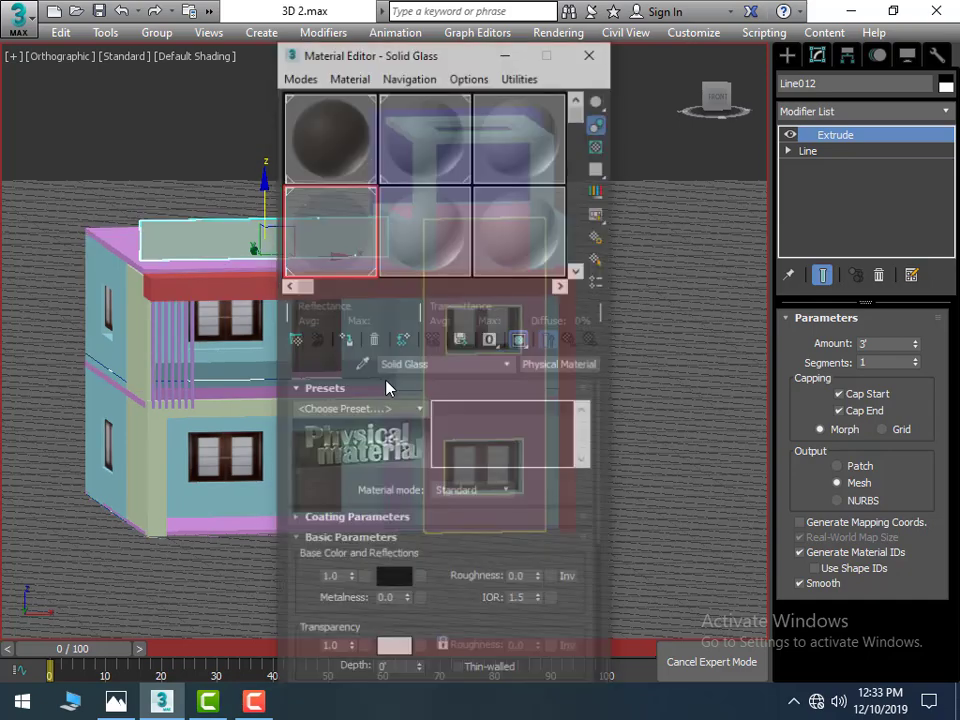
click(344, 340)
click(591, 50)
click(628, 375)
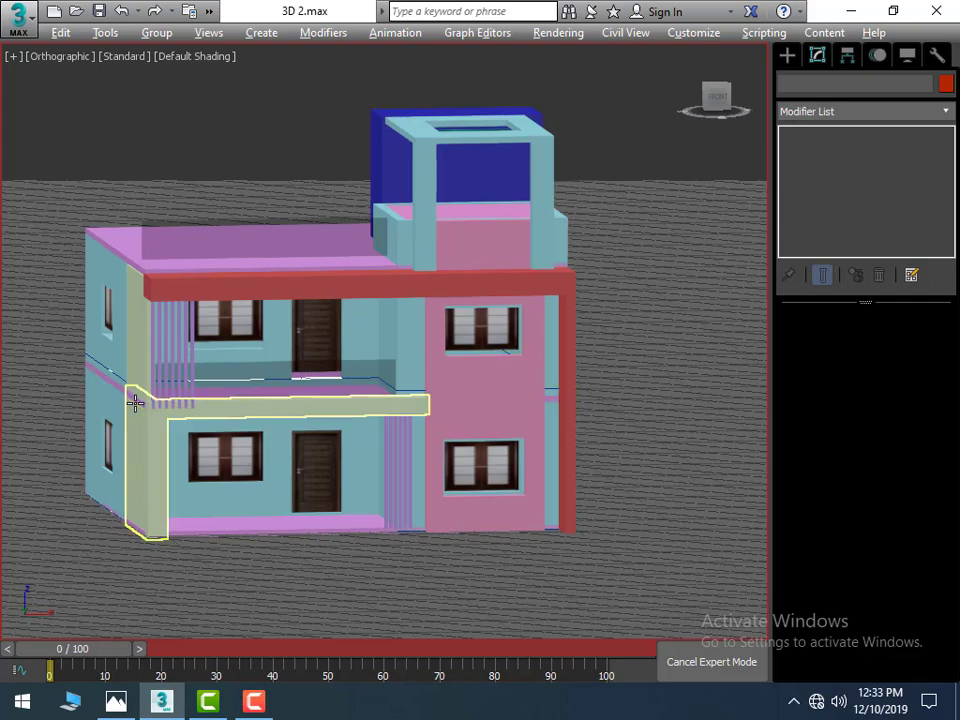
key(alt+w)
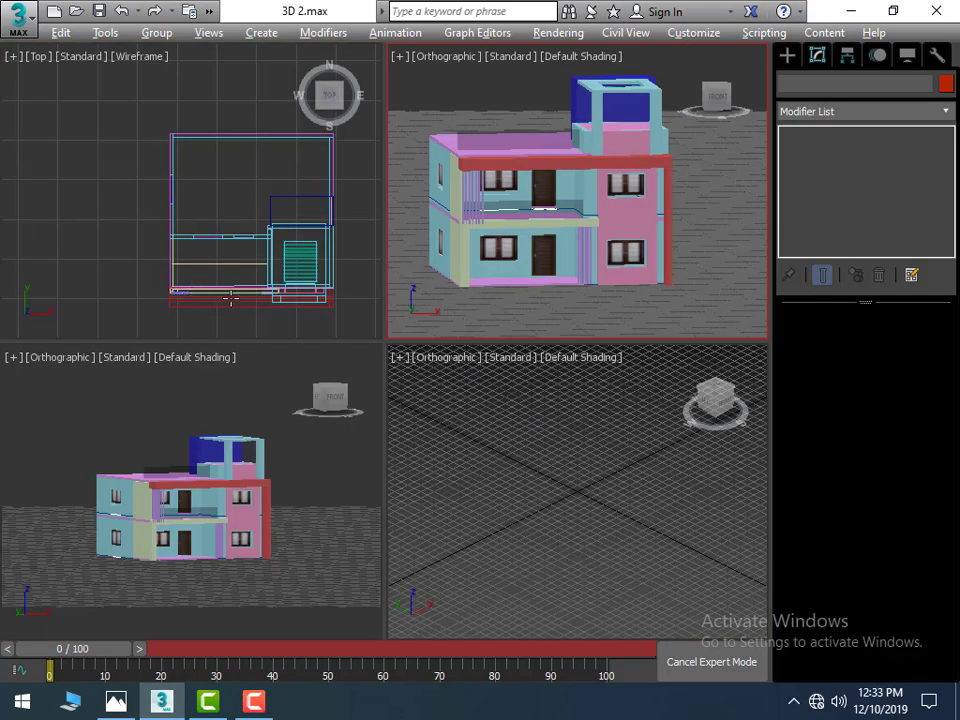
click(250, 250)
key(alt+w)
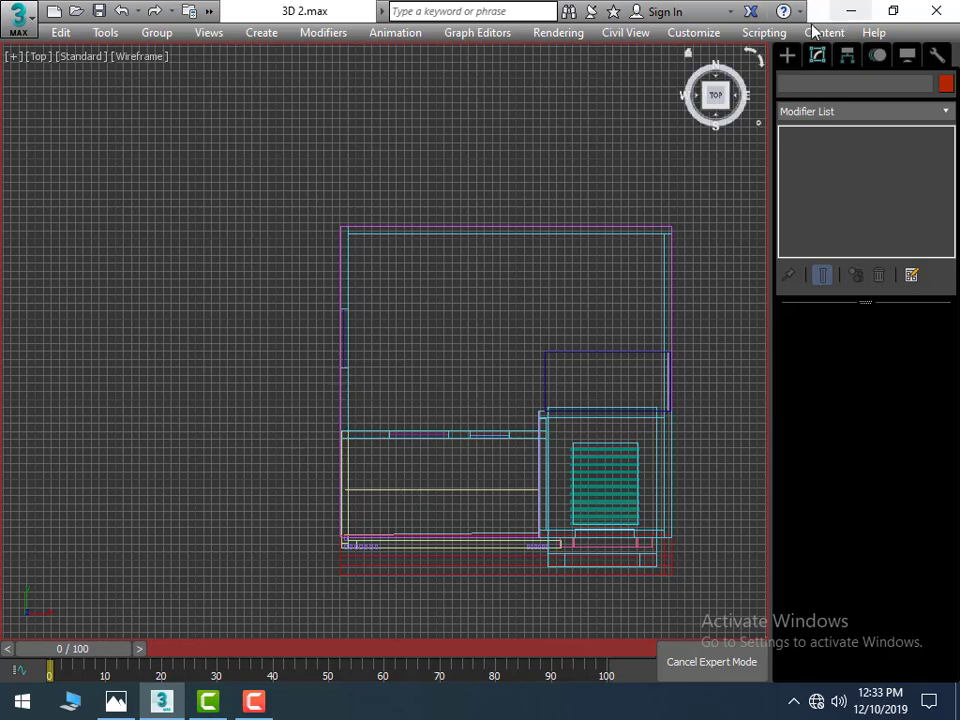
Step: Start the Line tool from Create > Shapes and zoom into the roof plan
click(787, 56)
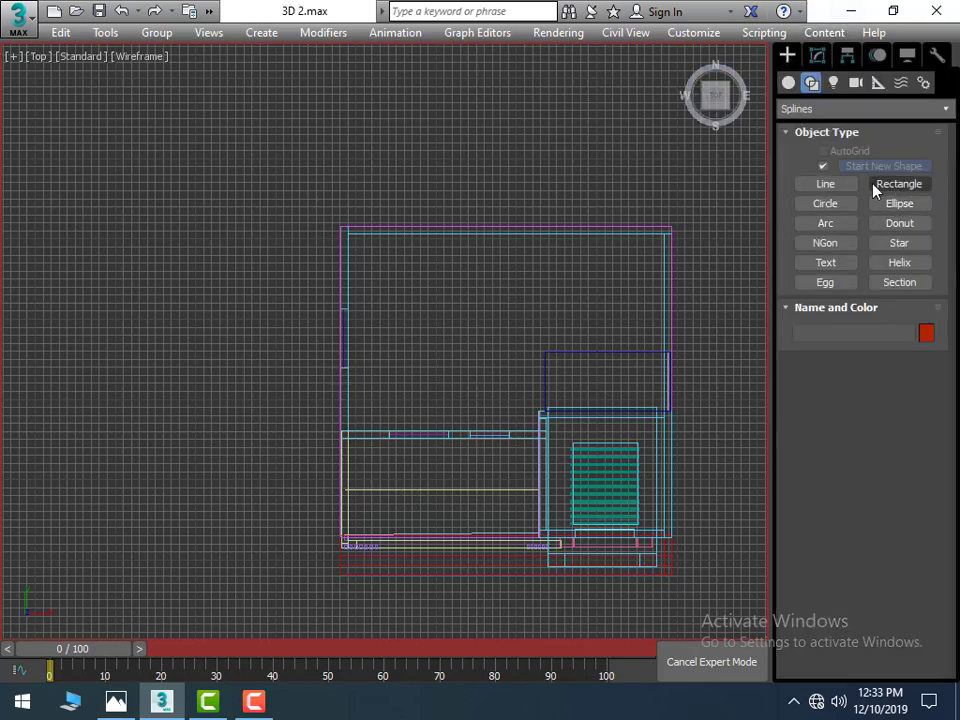
click(826, 184)
scroll(420, 416, up, 2)
middle_drag(315, 387, 151, 346)
Step: Trace the roof outline corner by corner, from the left wall round to the front parapet
click(140, 408)
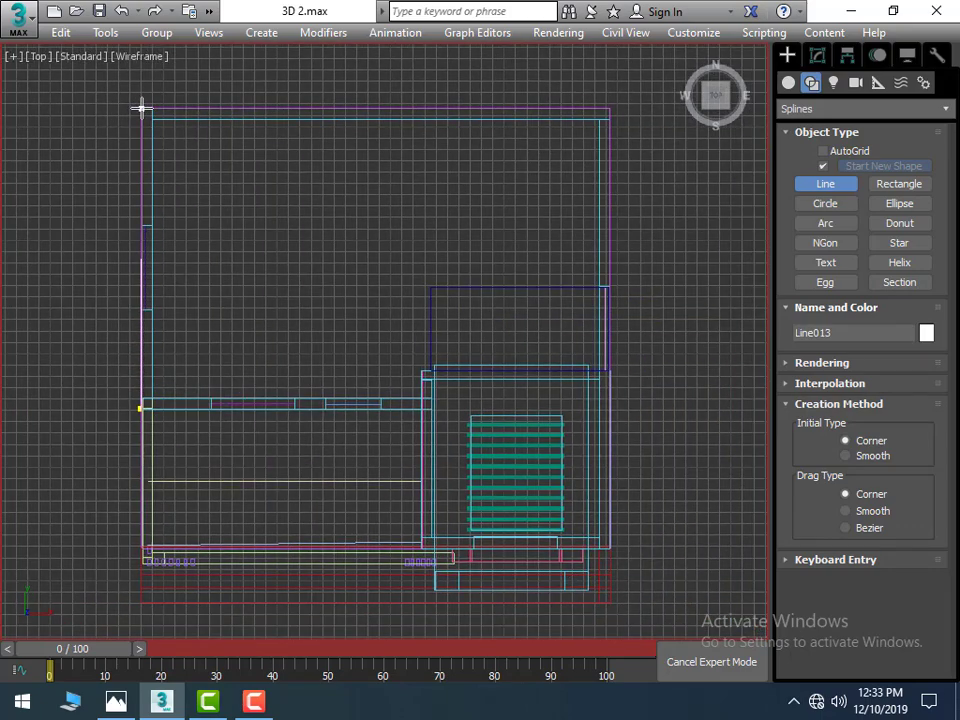
click(617, 125)
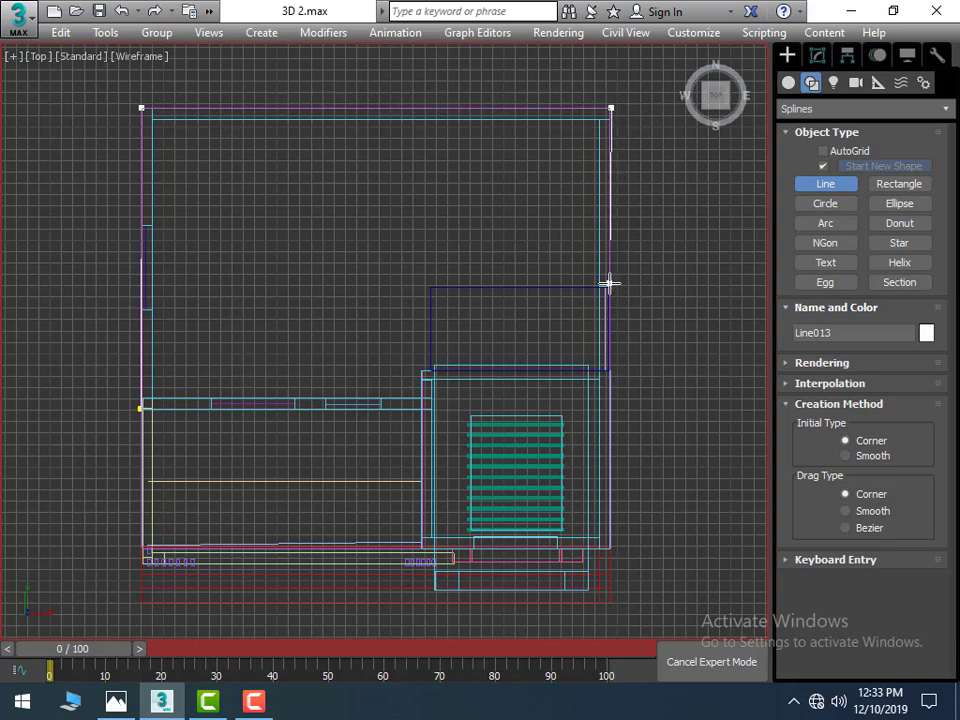
click(610, 282)
click(429, 285)
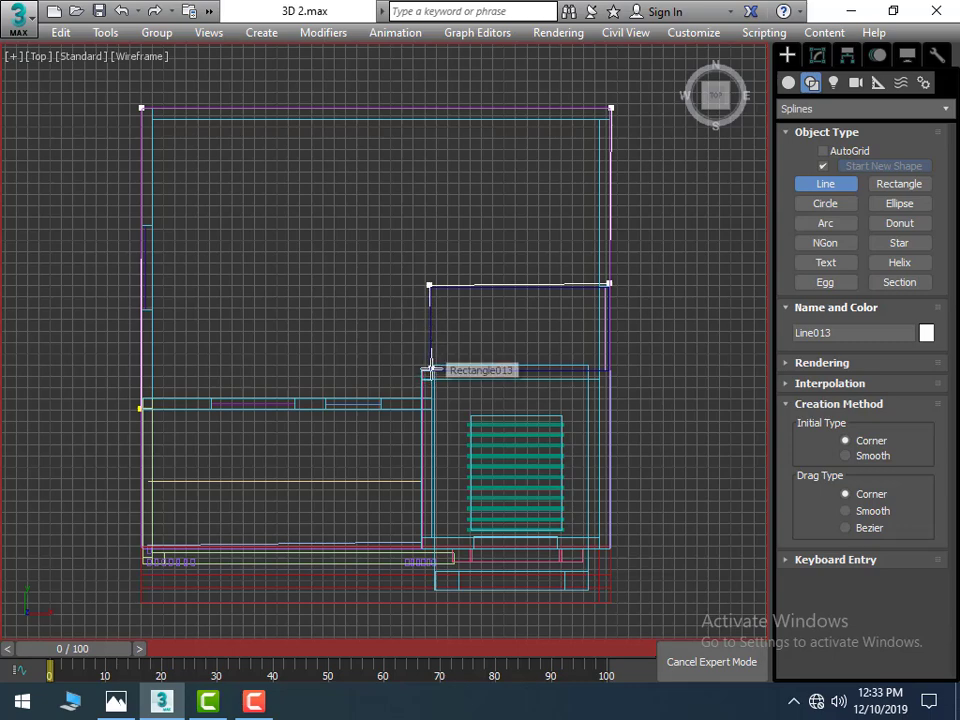
click(422, 369)
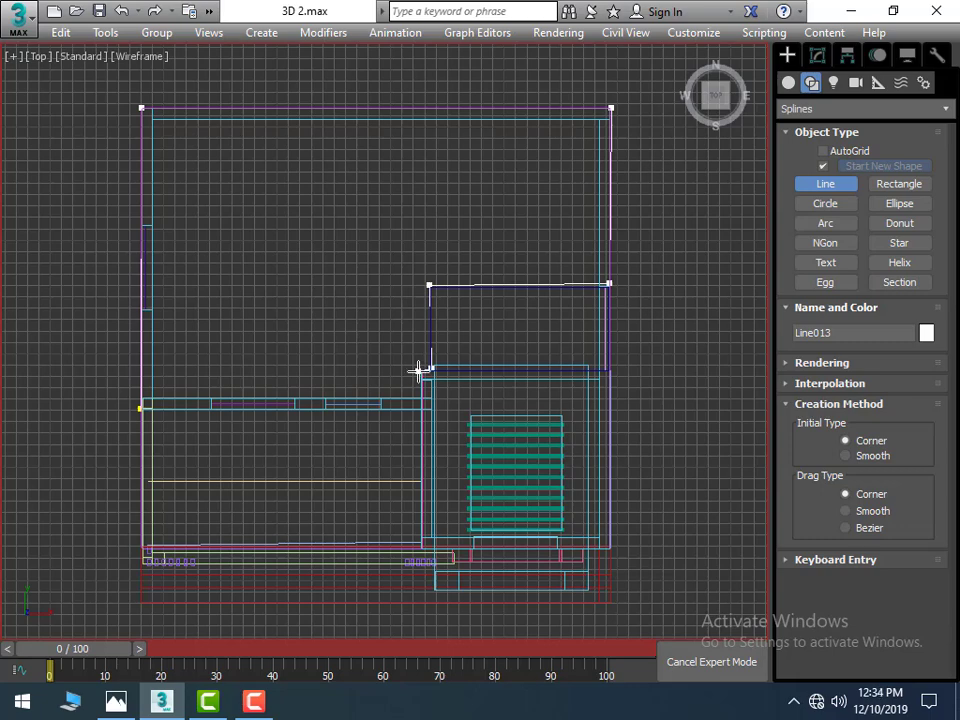
click(410, 371)
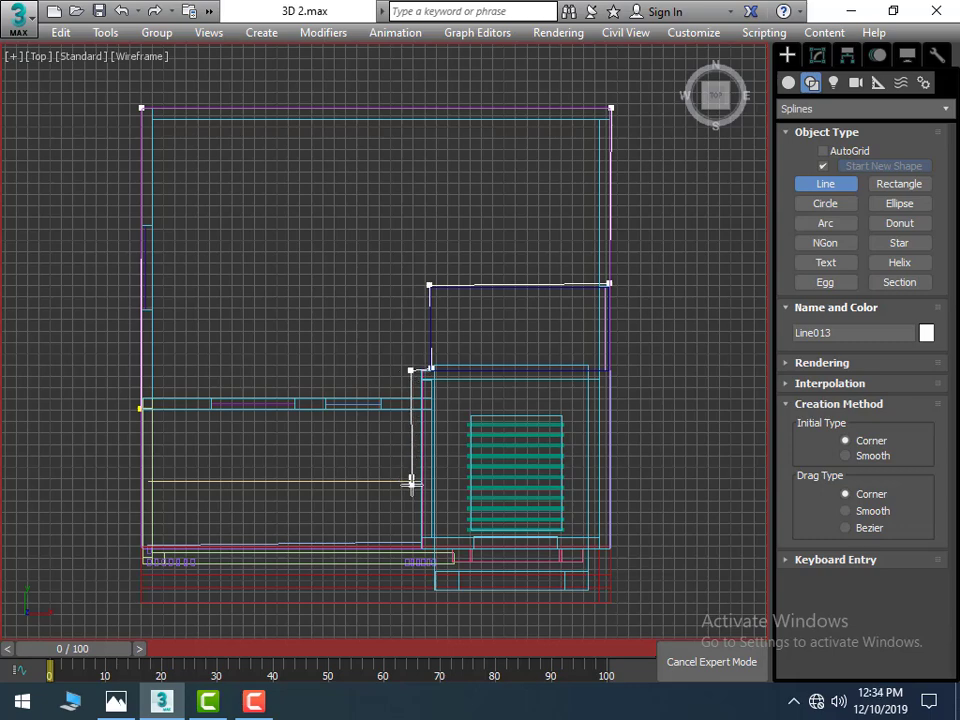
click(411, 481)
right_click(411, 481)
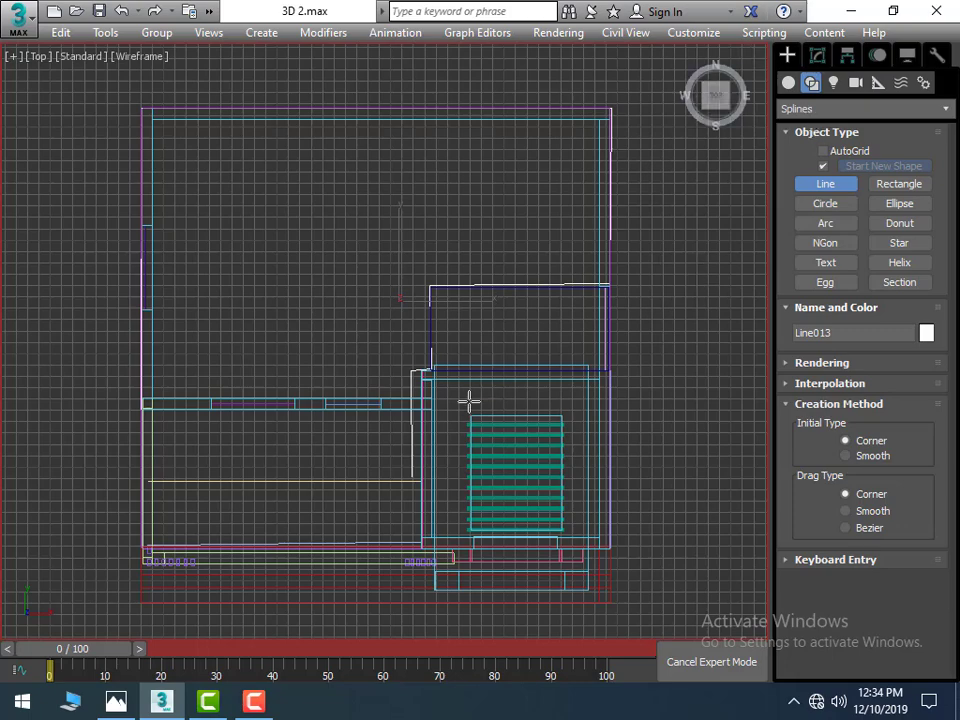
Step: Undo the traced roof outline
scroll(405, 492, up, 2)
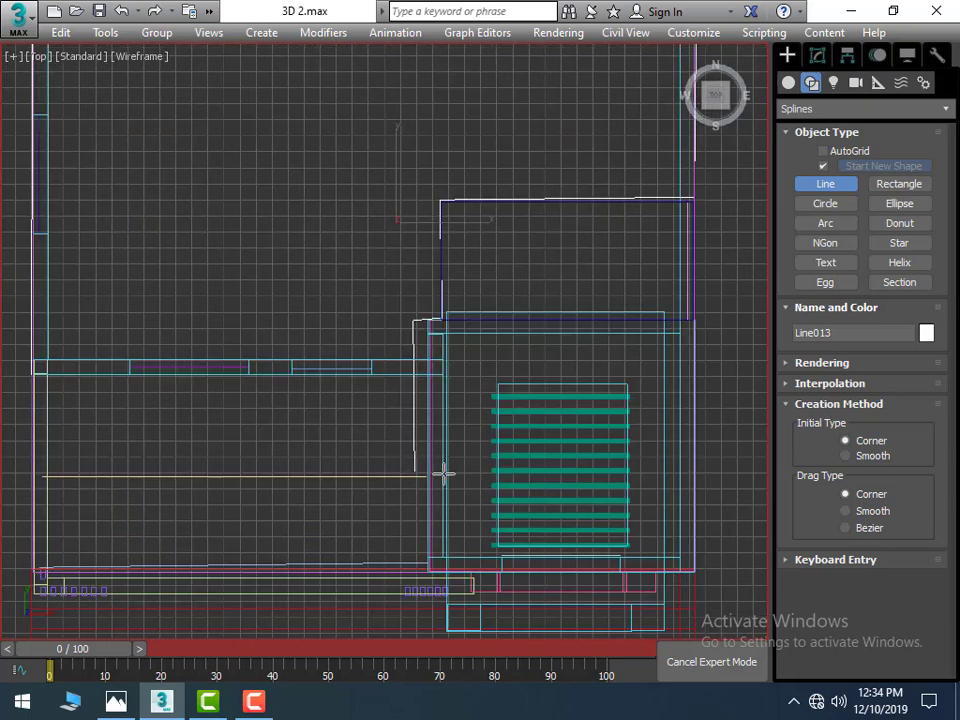
key(ctrl+z)
scroll(464, 481, down, 6)
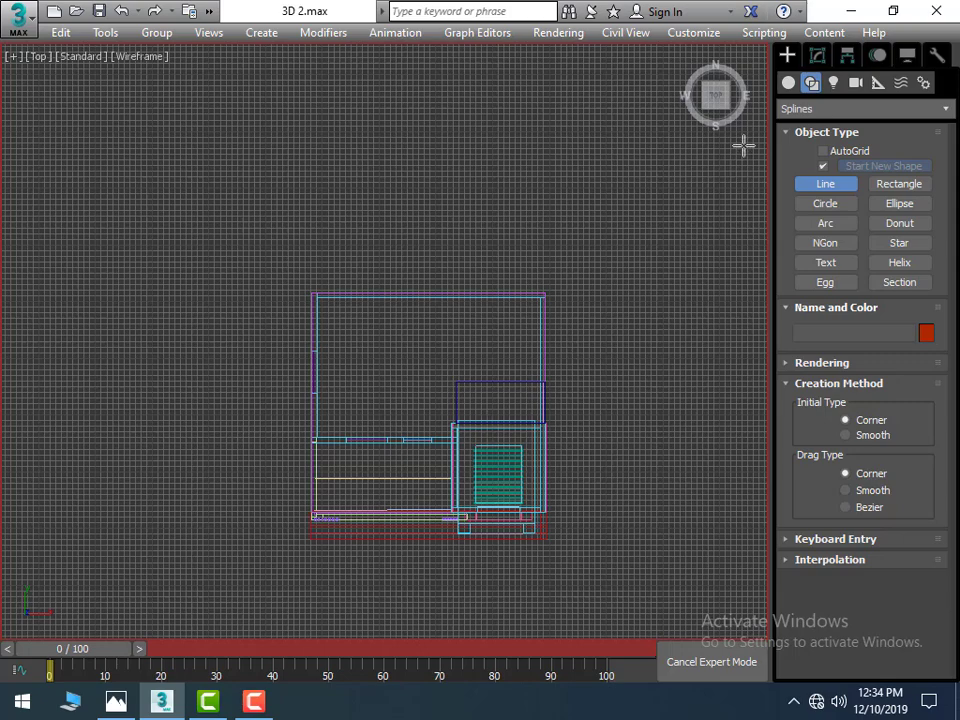
Step: Draw a line from the left wall up to the roof's top-left corner and across to the top-right
click(825, 186)
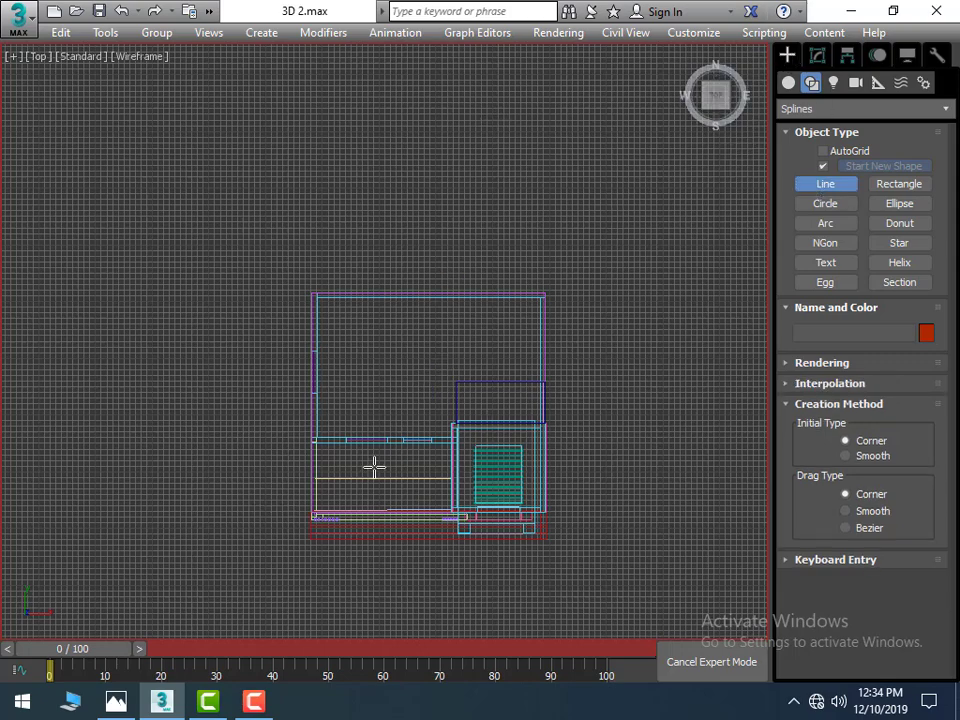
scroll(374, 467, up, 4)
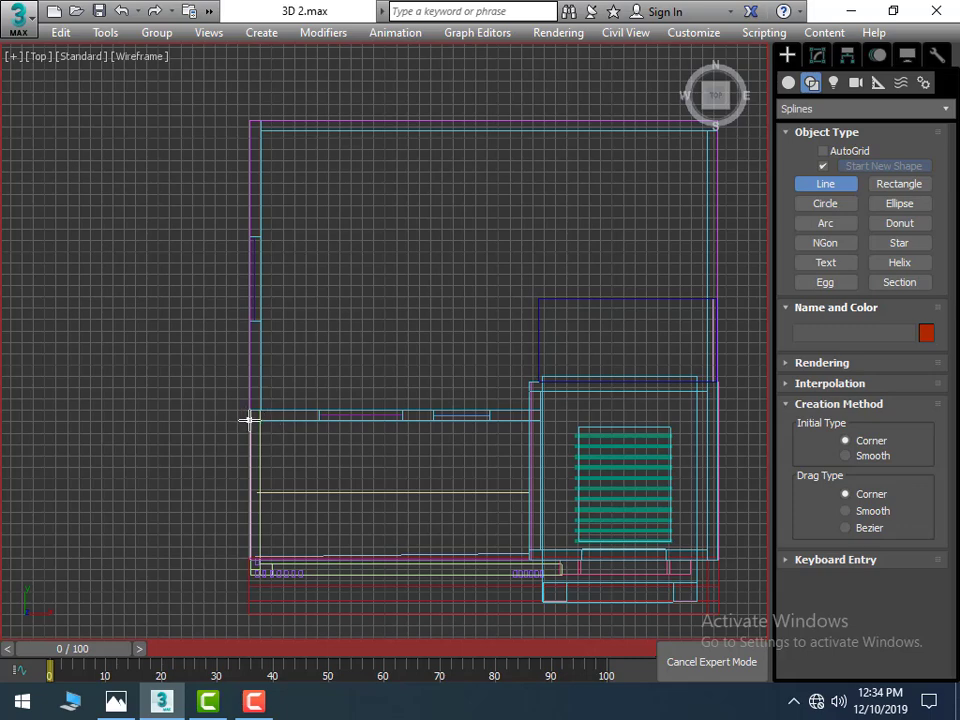
click(249, 420)
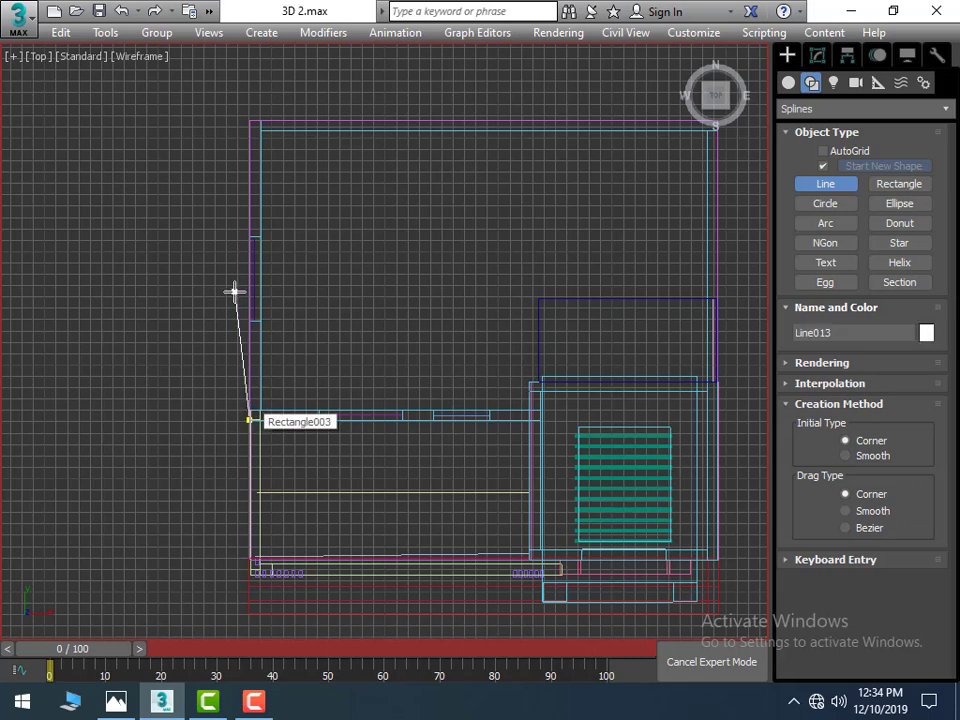
click(247, 120)
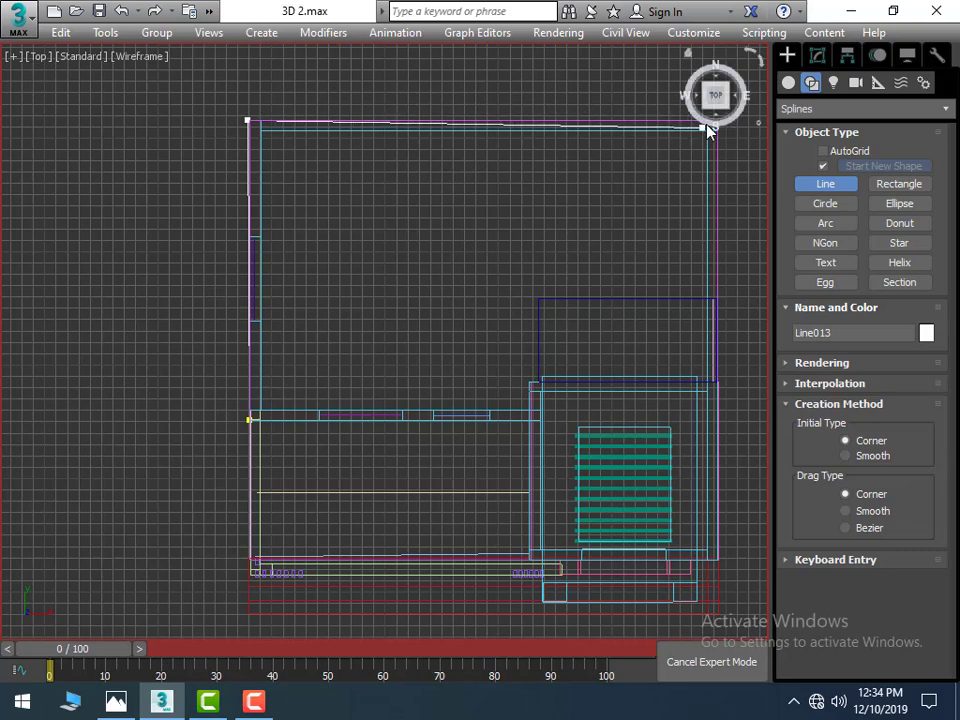
middle_drag(708, 130, 410, 232)
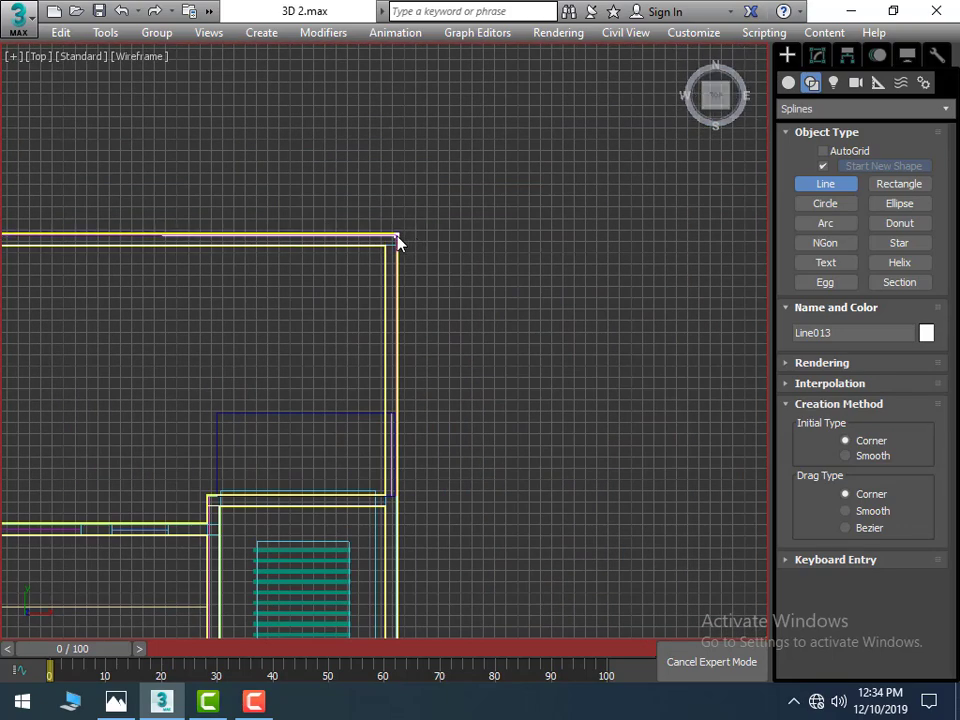
right_click(426, 227)
right_click(497, 317)
scroll(521, 305, down, 5)
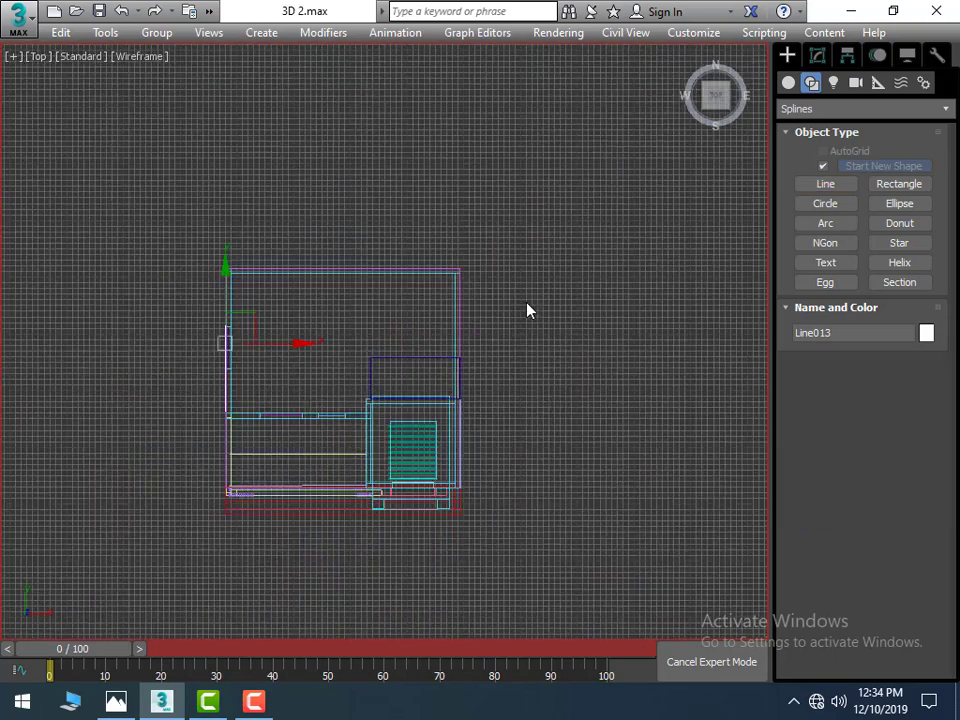
scroll(528, 296, down, 2)
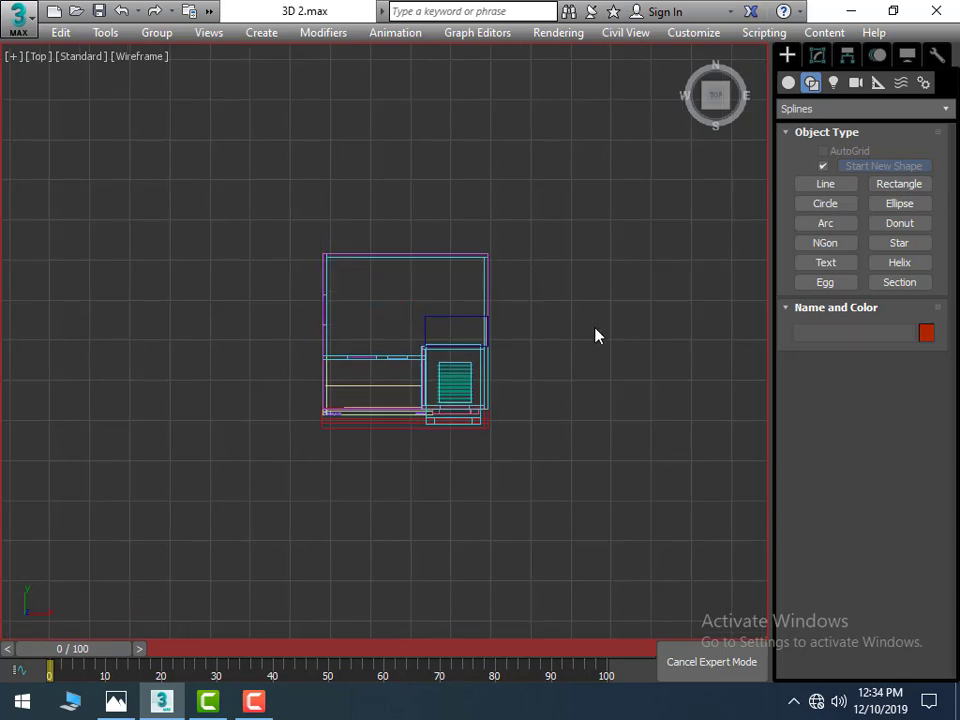
Step: Frame the roof's front-left corner in the Perspective view and select the thin side wall panel
key(alt+w)
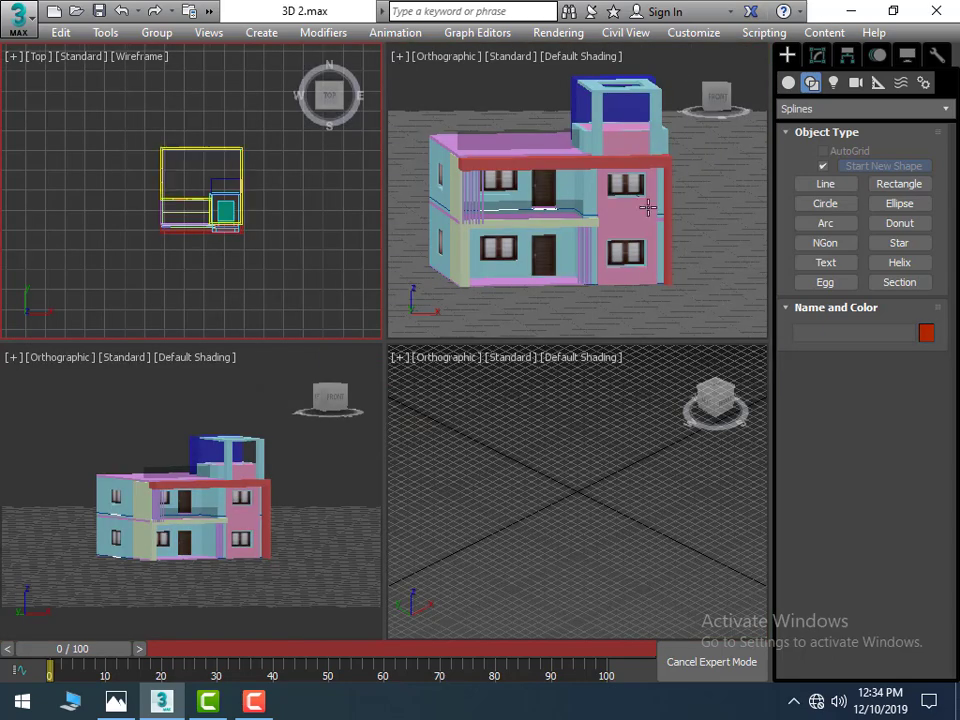
click(648, 207)
key(alt+w)
alt+middle_drag(662, 259, 628, 296)
key(alt+w)
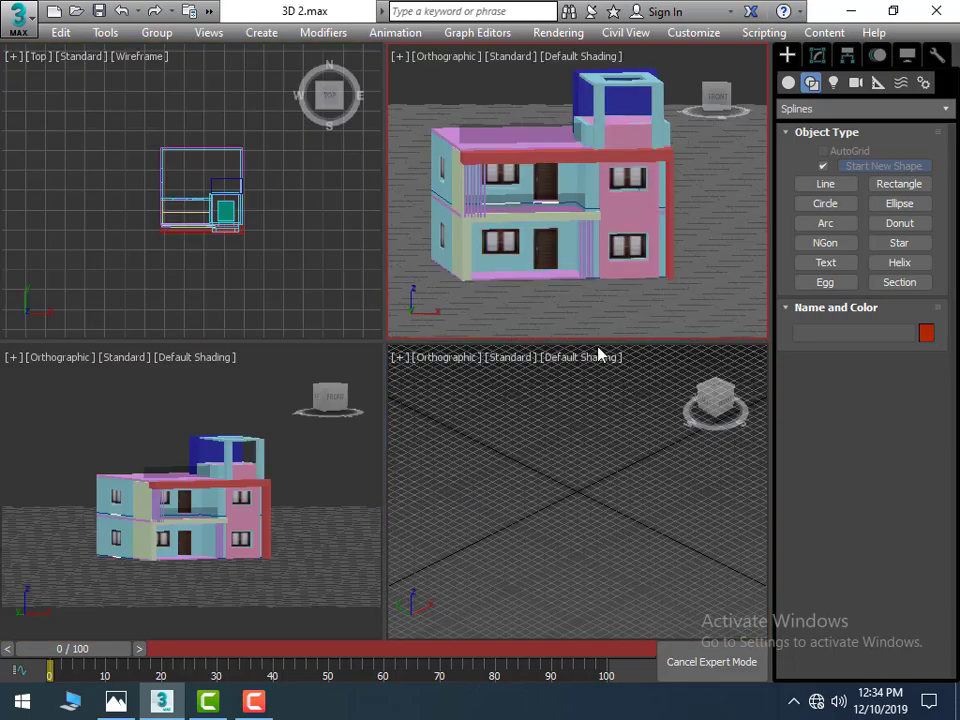
key(alt+w)
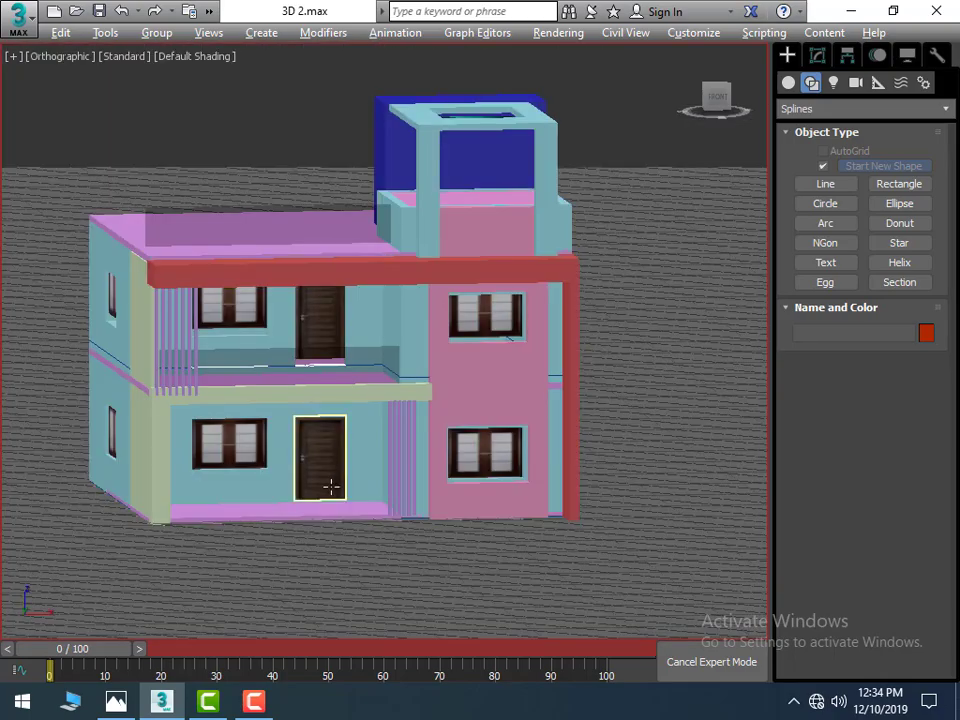
alt+middle_drag(331, 487, 313, 539)
middle_drag(165, 373, 321, 413)
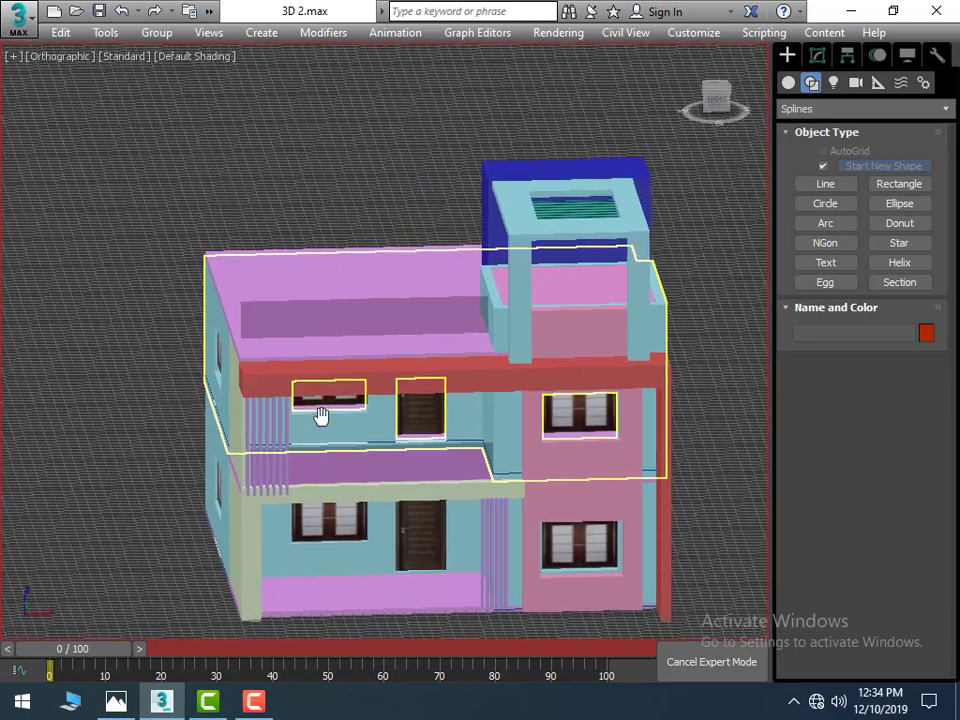
scroll(310, 410, up, 2)
scroll(296, 413, up, 2)
middle_drag(256, 328, 229, 298)
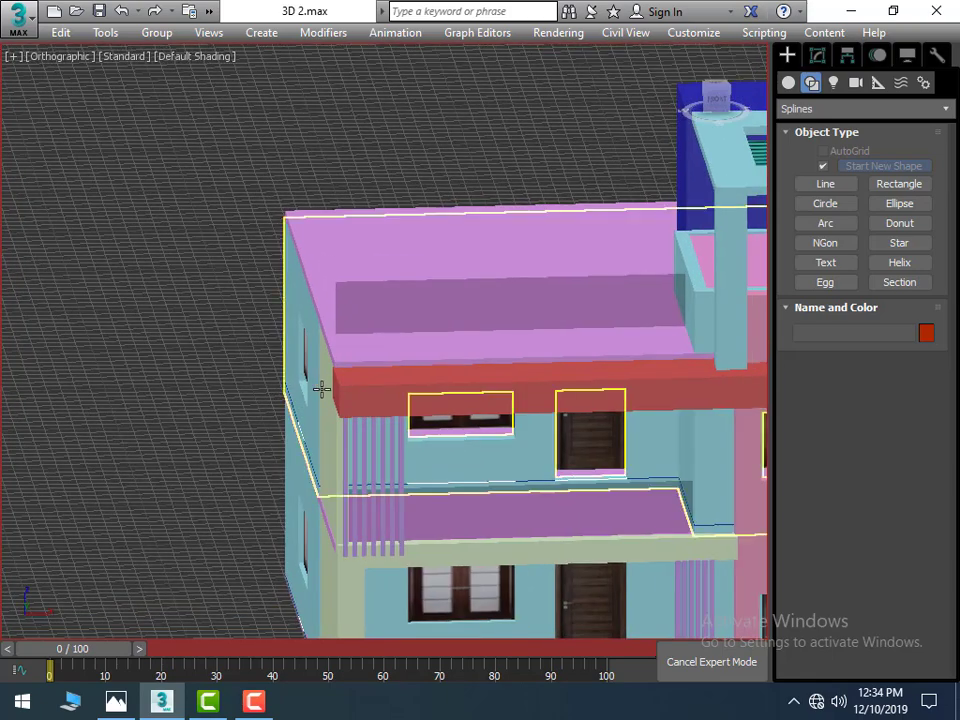
drag(321, 388, 323, 400)
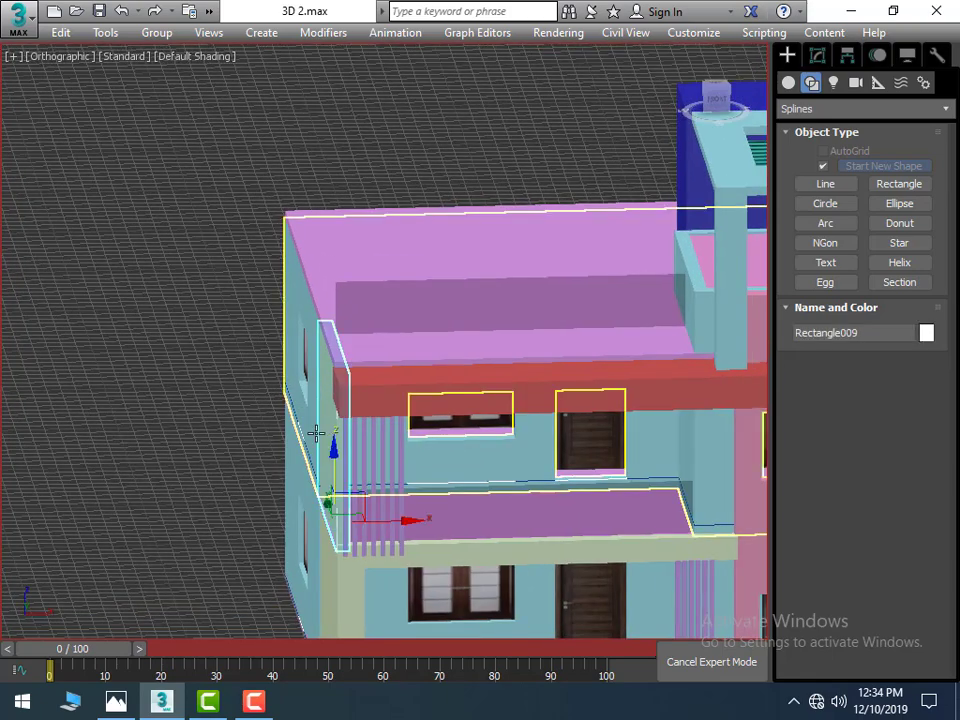
Step: Shift-copy the panel up above the roof corner as a single copy and show its Extrude settings
drag(331, 453, 365, 242)
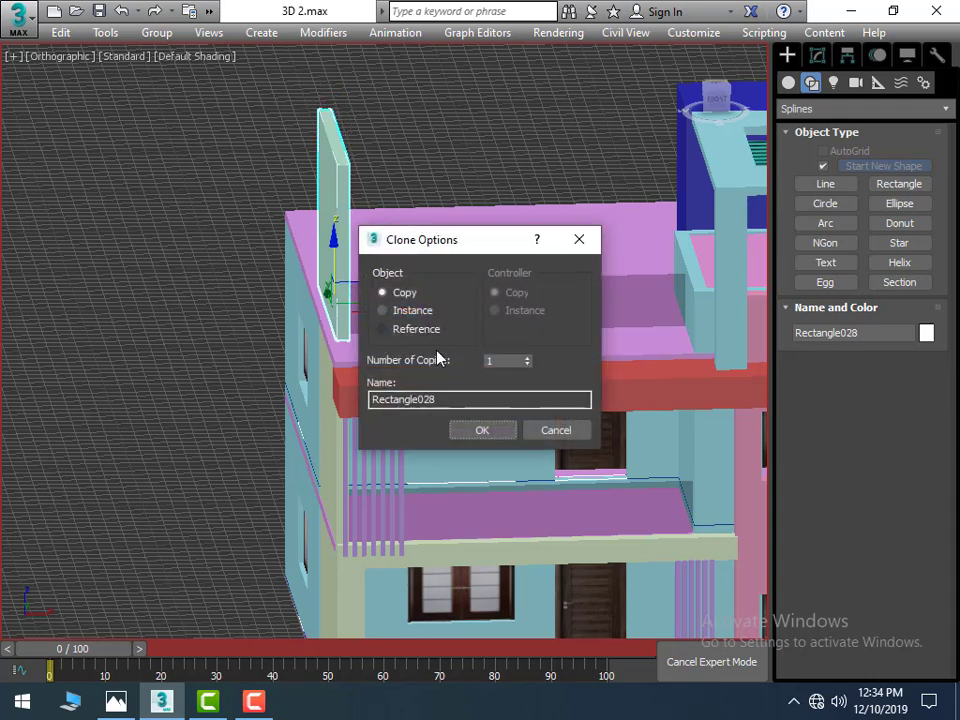
click(481, 431)
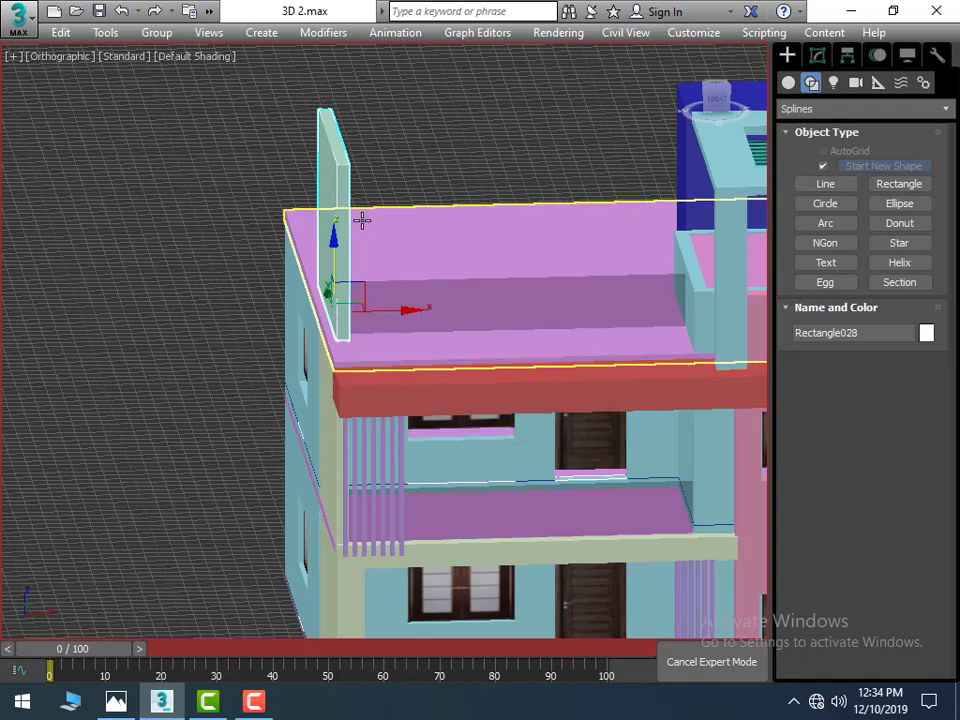
click(815, 56)
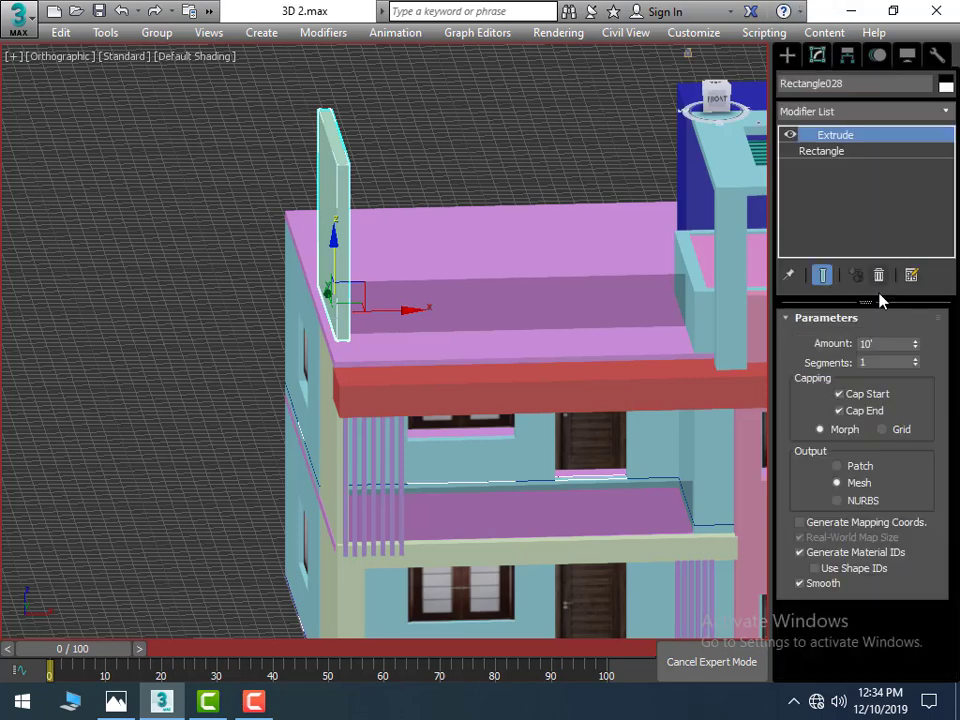
Step: Set the copied panel's Extrude Amount to 3' and seat it on the roof corner
drag(885, 342, 792, 363)
text(3)
key(Return)
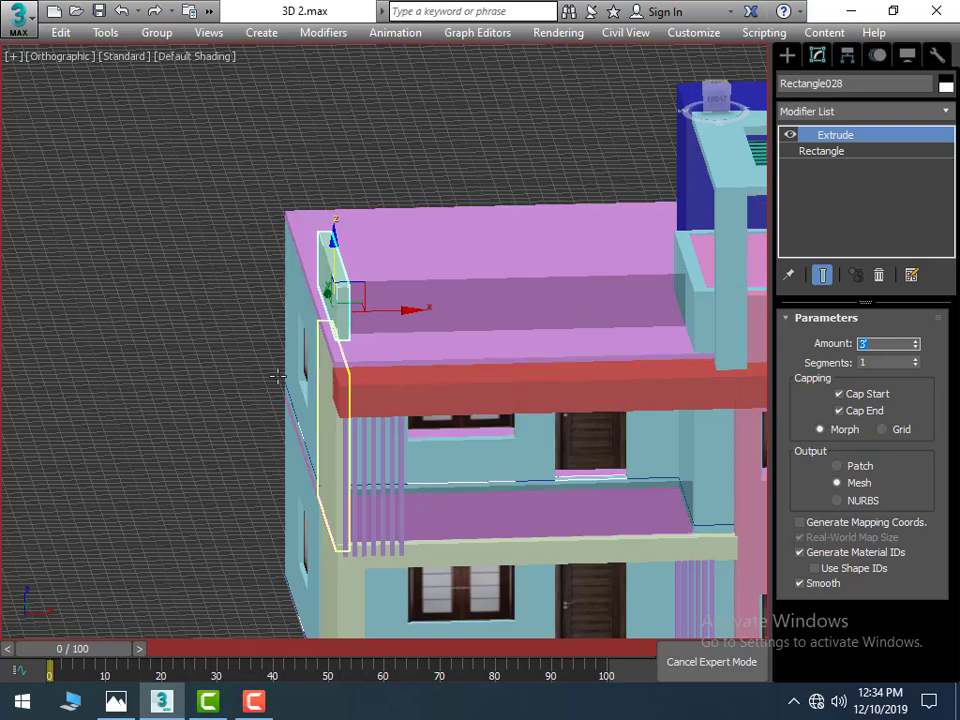
scroll(210, 395, up, 2)
scroll(229, 388, up, 3)
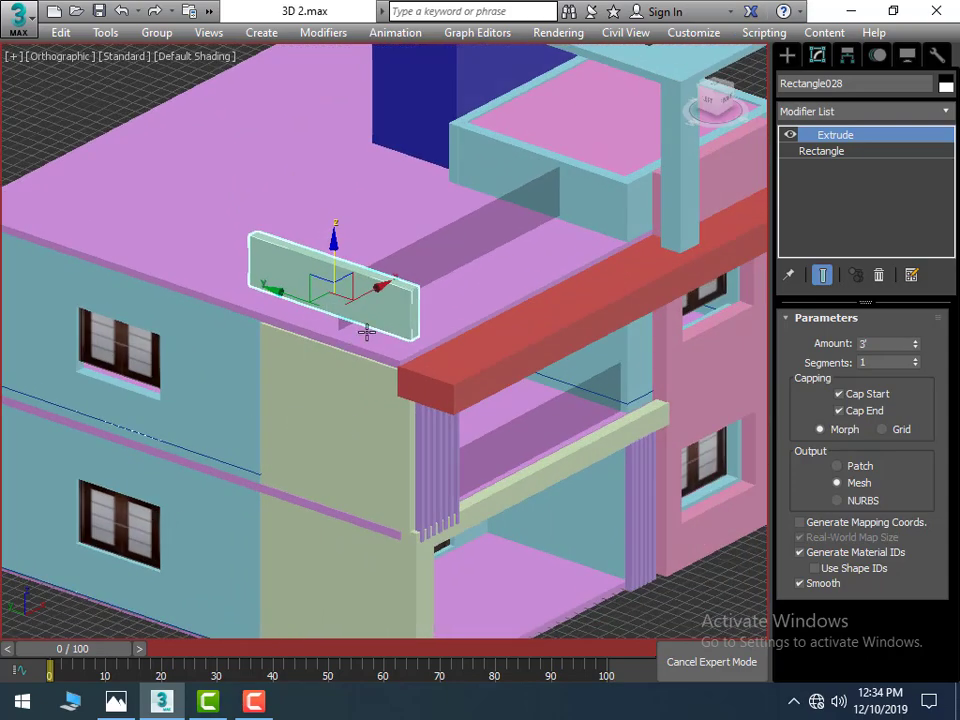
scroll(366, 332, up, 2)
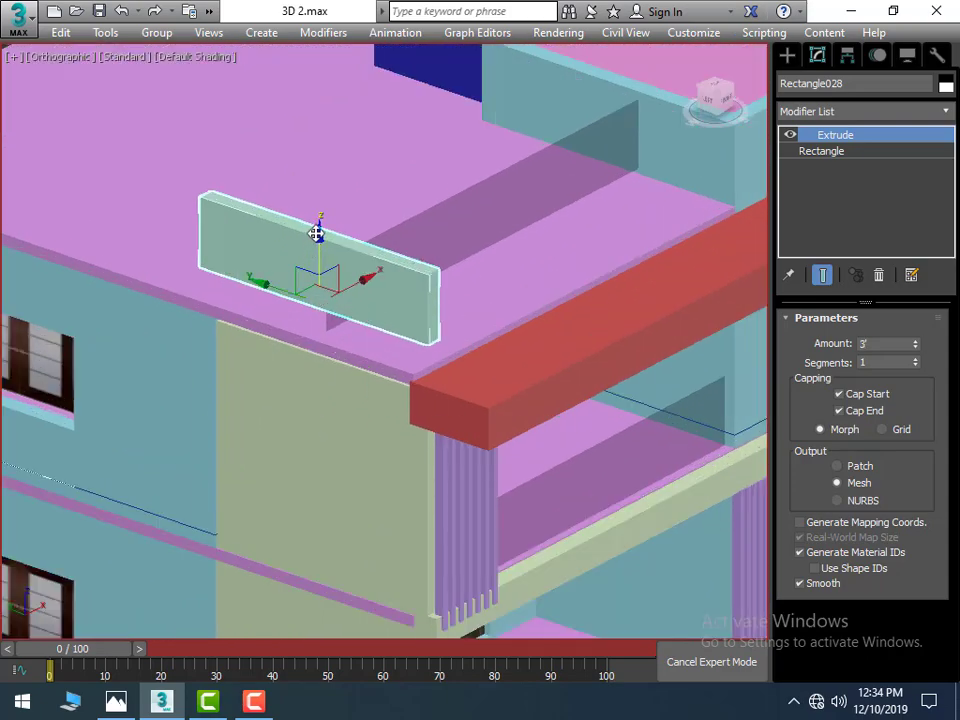
drag(318, 230, 316, 254)
mouse_move(269, 305)
mouse_down()
mouse_move(264, 311)
mouse_move(157, 221)
mouse_up()
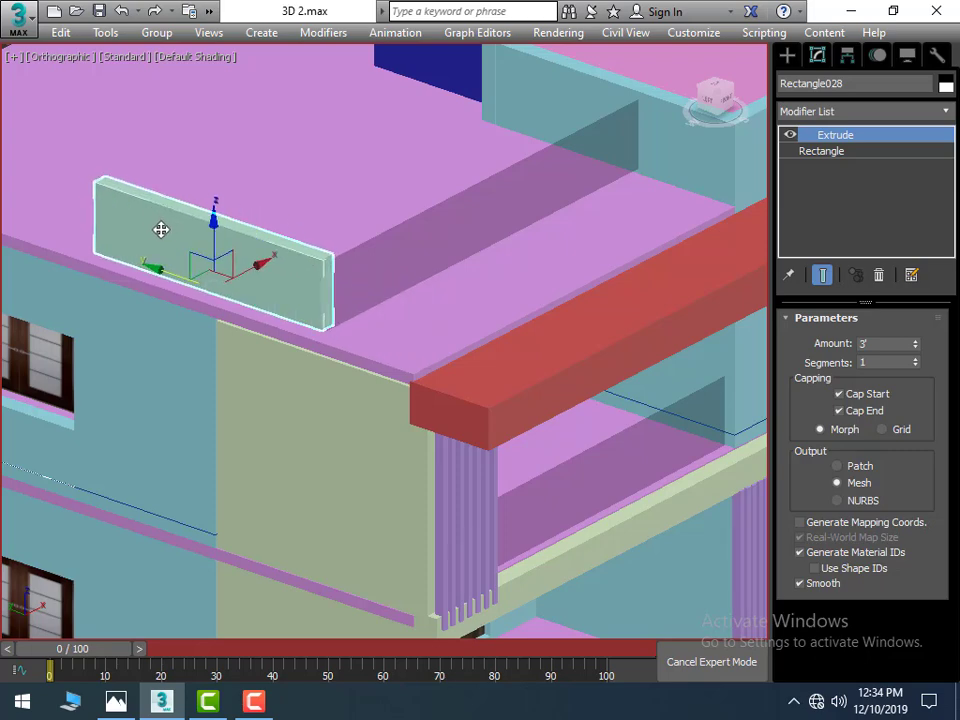
Step: Lower the long glass parapet wall Line012 slightly onto the roof
mouse_move(441, 388)
alt+middle_down()
mouse_move(322, 352)
mouse_move(412, 412)
alt+middle_up()
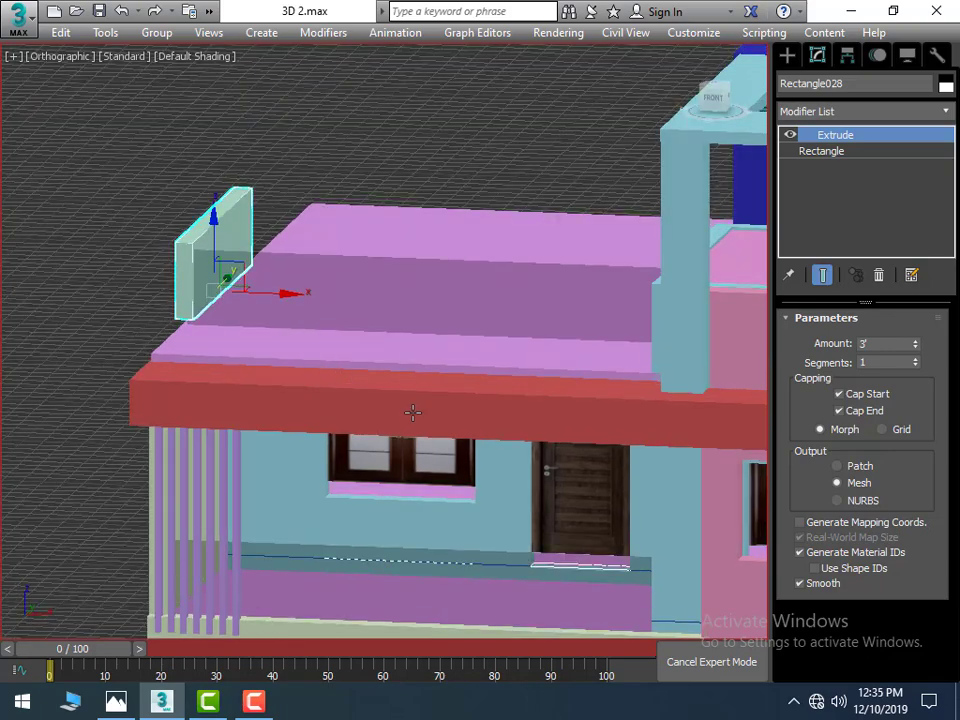
alt+middle_drag(244, 241, 161, 199)
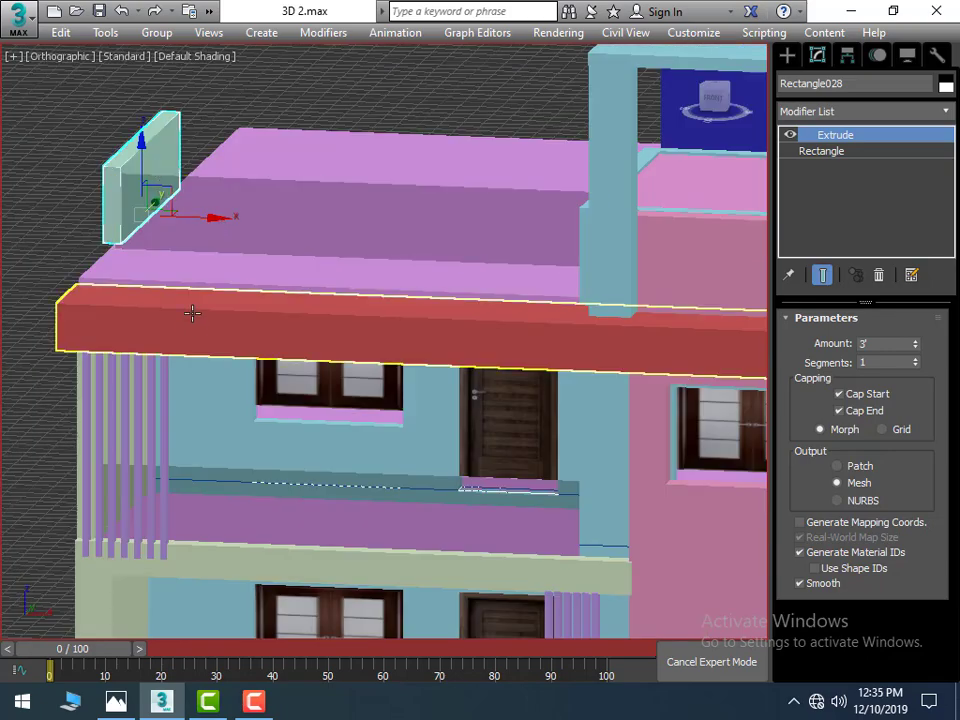
alt+middle_drag(193, 315, 212, 323)
mouse_move(212, 241)
middle_down()
mouse_move(160, 143)
mouse_move(216, 278)
middle_up()
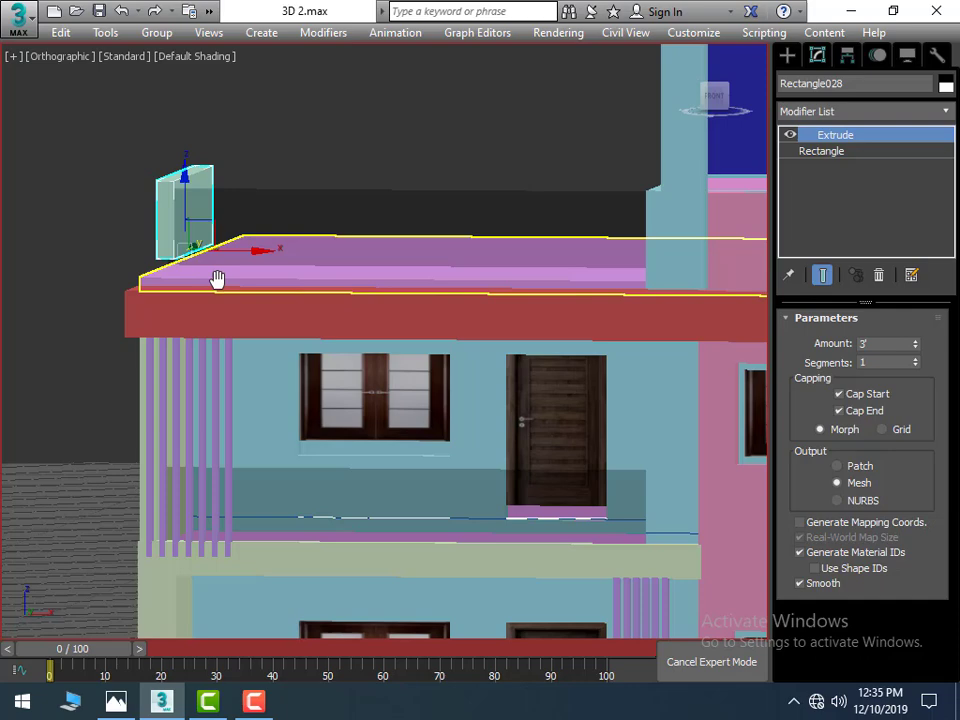
click(200, 200)
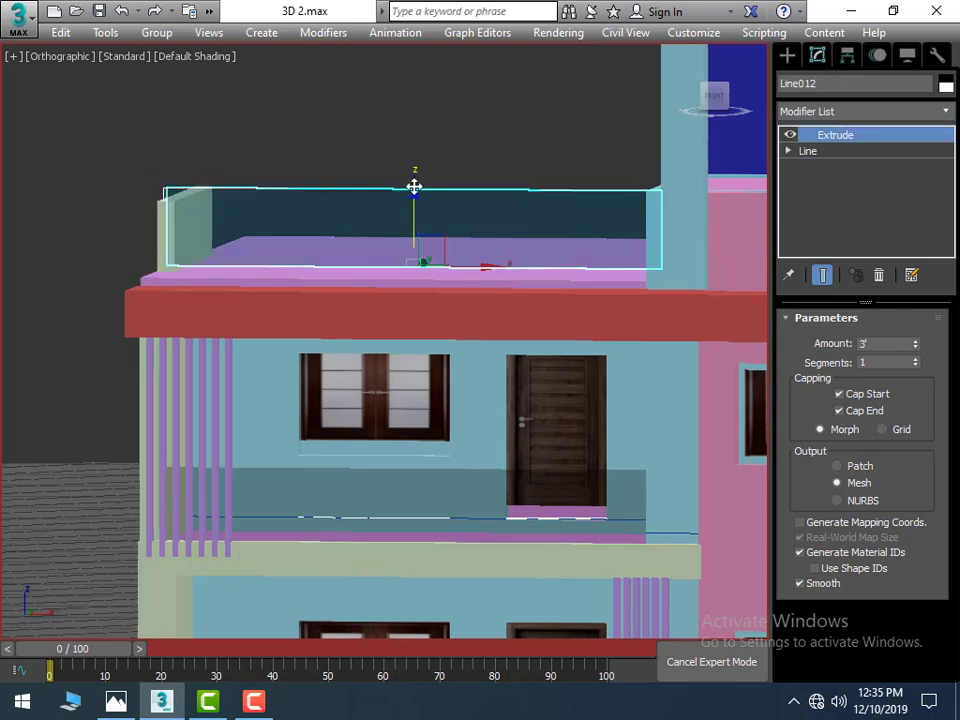
drag(413, 193, 416, 205)
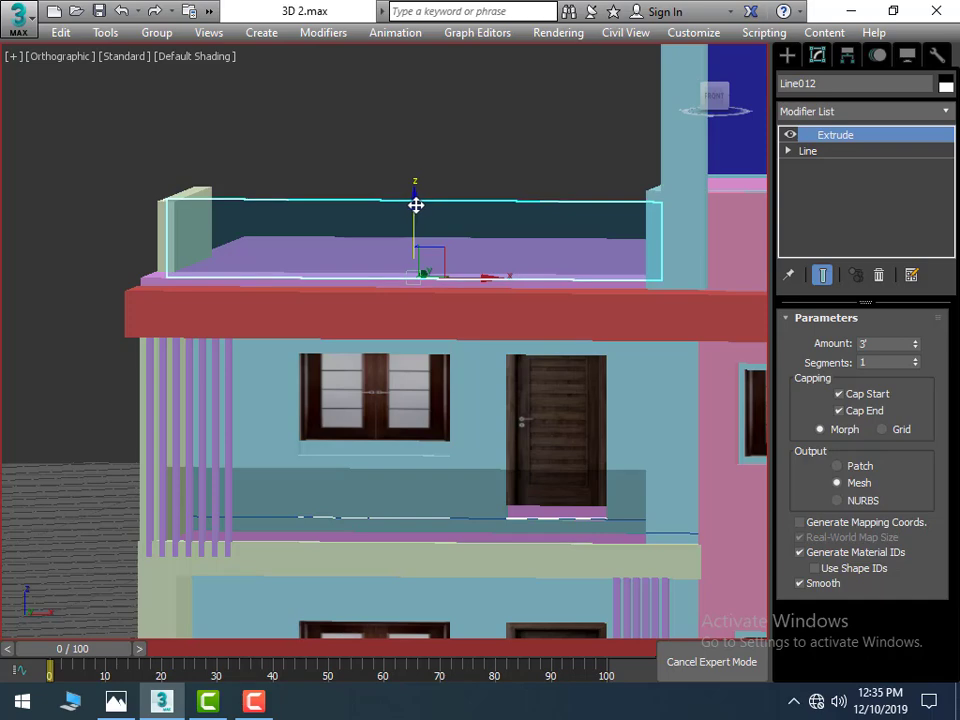
Step: Convert the short corner wall Rectangle028 to Editable Poly and enter Polygon mode
mouse_move(104, 300)
alt+middle_down()
mouse_move(227, 339)
mouse_move(225, 321)
alt+middle_up()
click(216, 304)
right_click(220, 318)
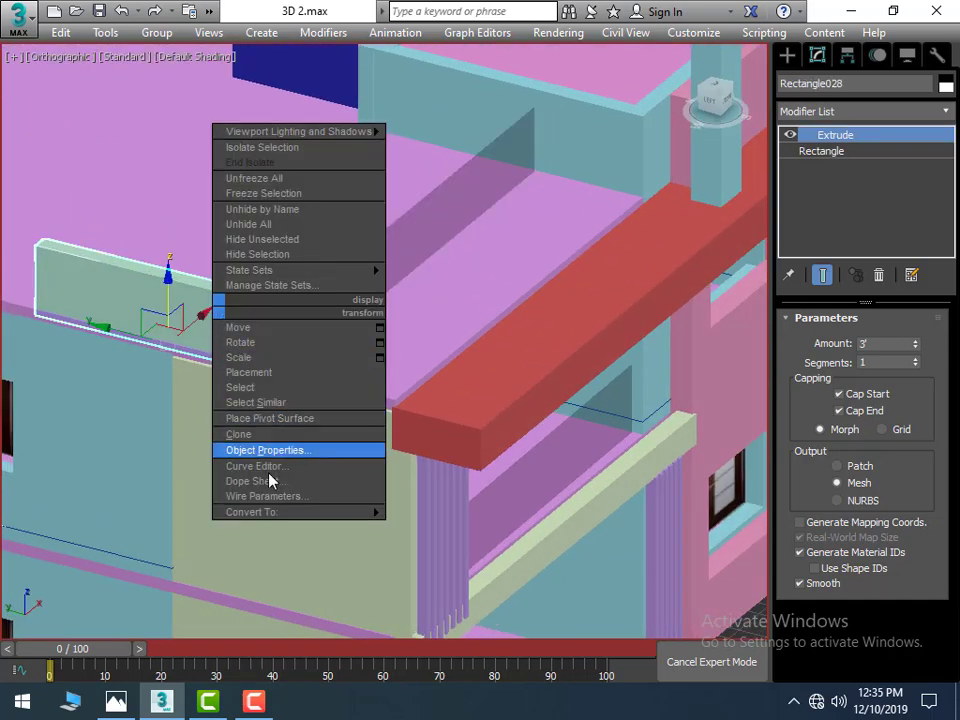
mouse_move(252, 512)
click(437, 528)
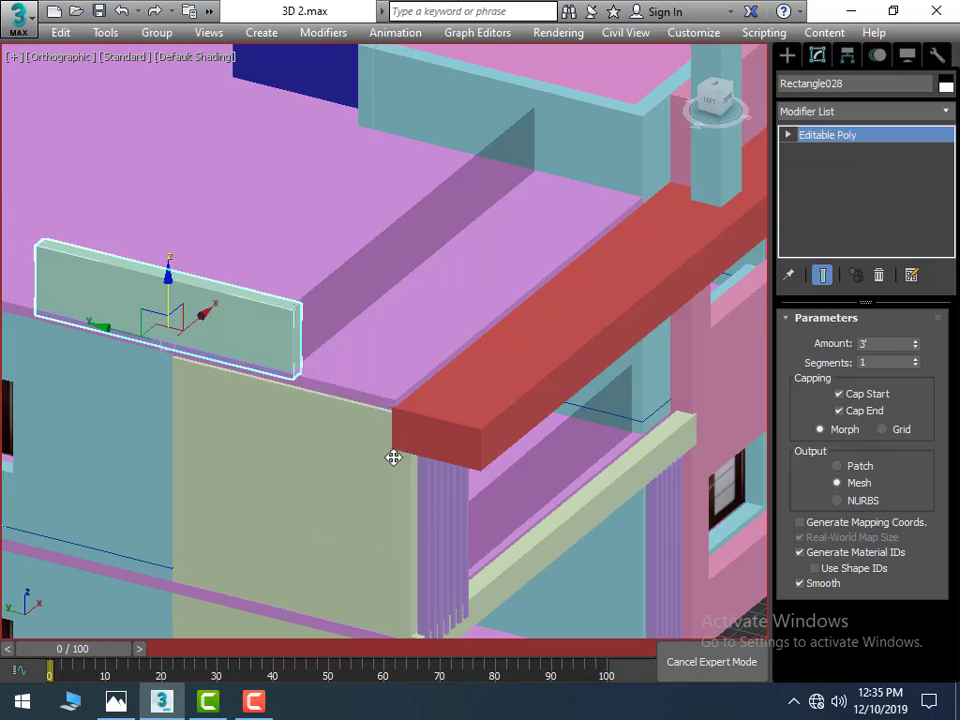
scroll(220, 424, down, 3)
scroll(407, 454, up, 3)
scroll(407, 454, up, 2)
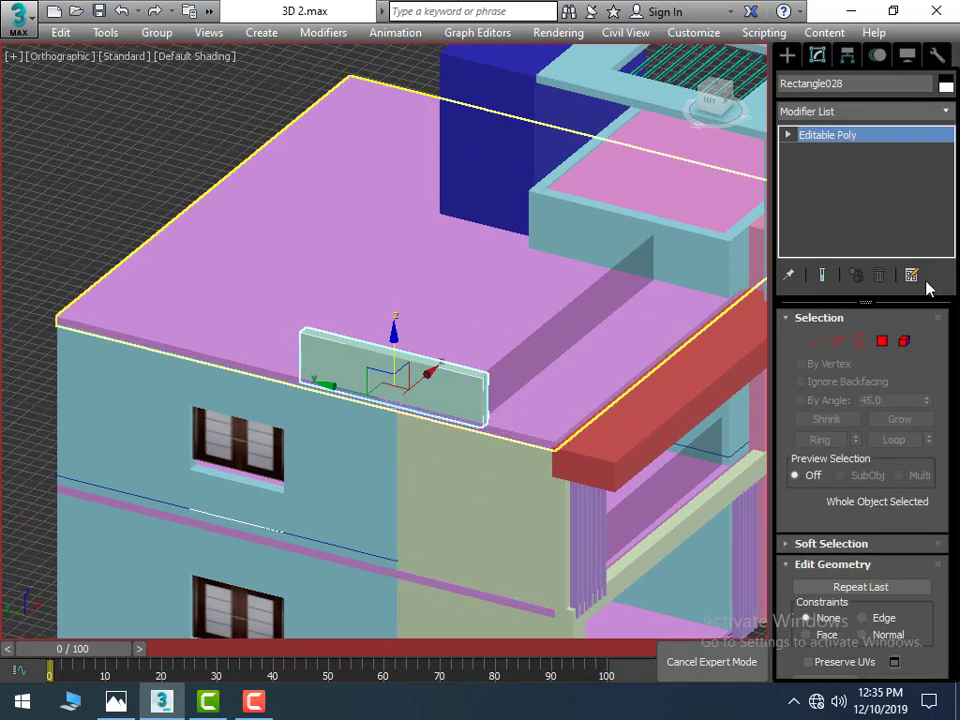
click(882, 341)
mouse_move(354, 437)
alt+middle_down()
mouse_move(437, 447)
mouse_move(313, 444)
mouse_move(429, 439)
mouse_move(285, 420)
mouse_move(330, 441)
alt+middle_up()
scroll(253, 455, down, 4)
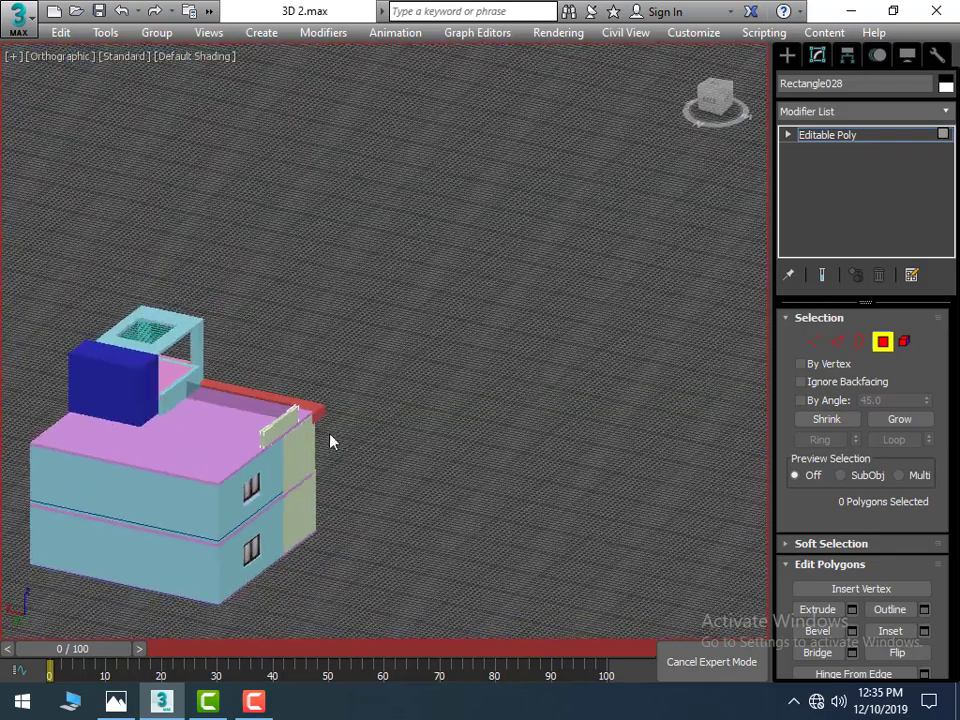
scroll(259, 456, up, 3)
Step: Extrude the wall's end face and stretch it along the roof edge to the corner
click(266, 432)
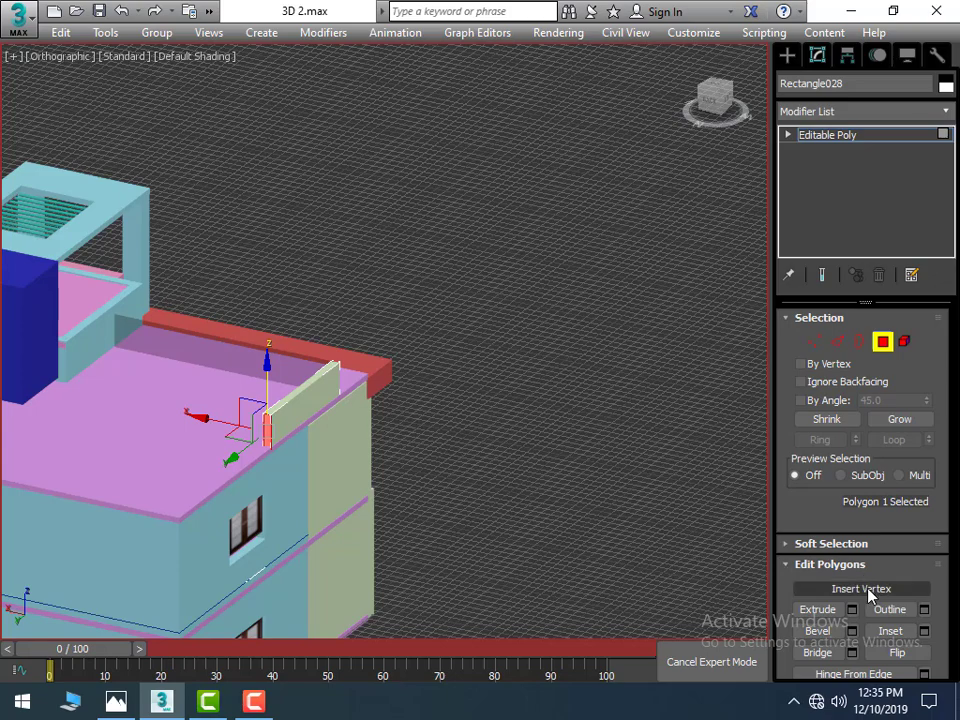
click(852, 609)
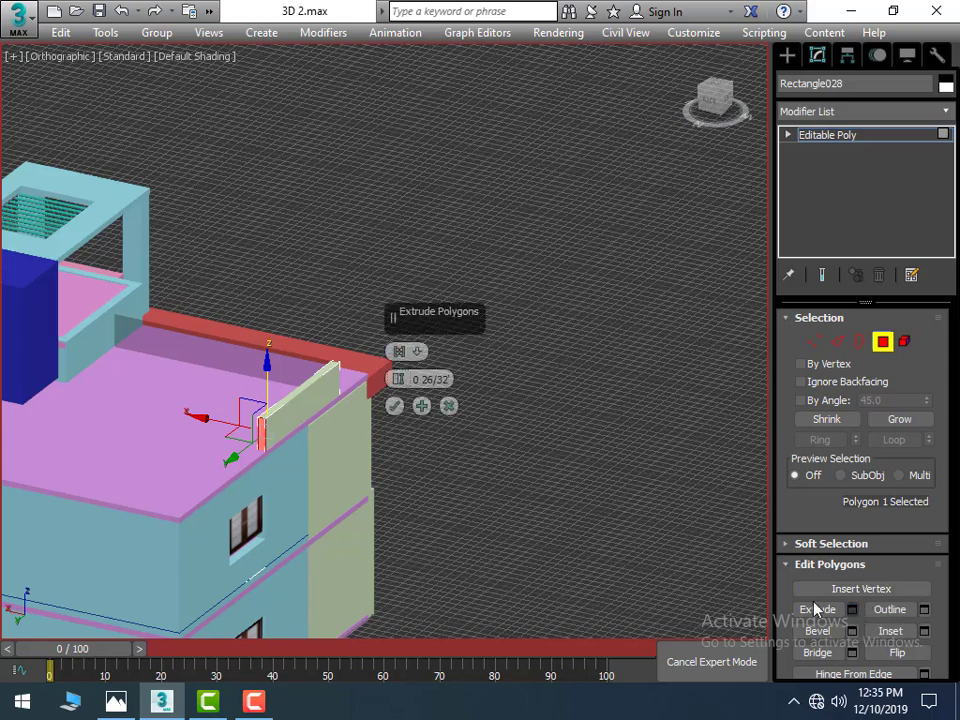
click(394, 406)
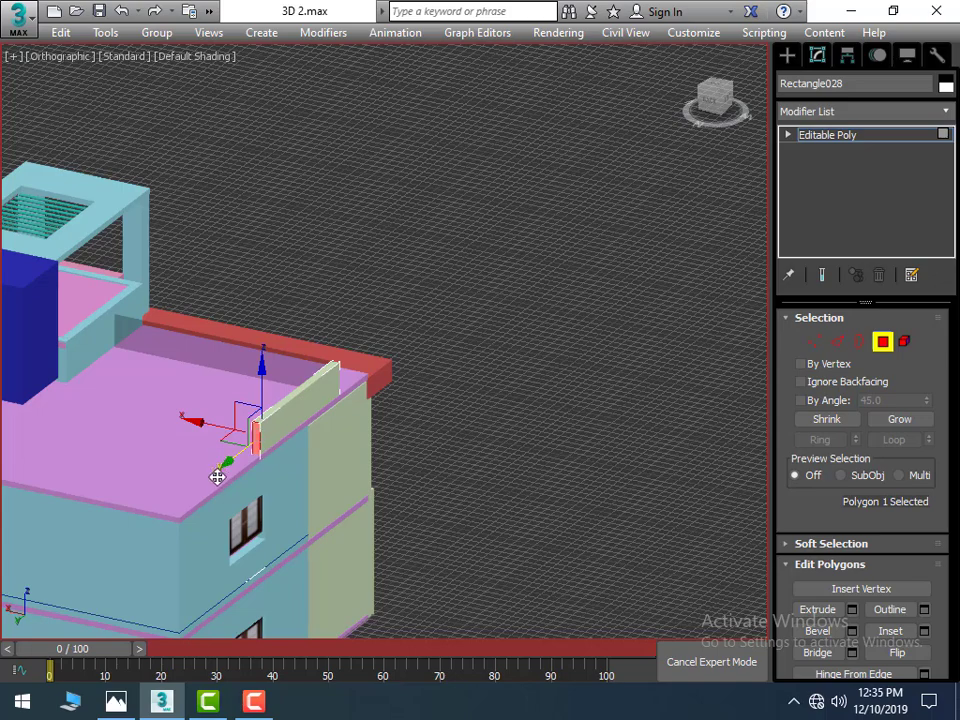
drag(217, 477, 148, 525)
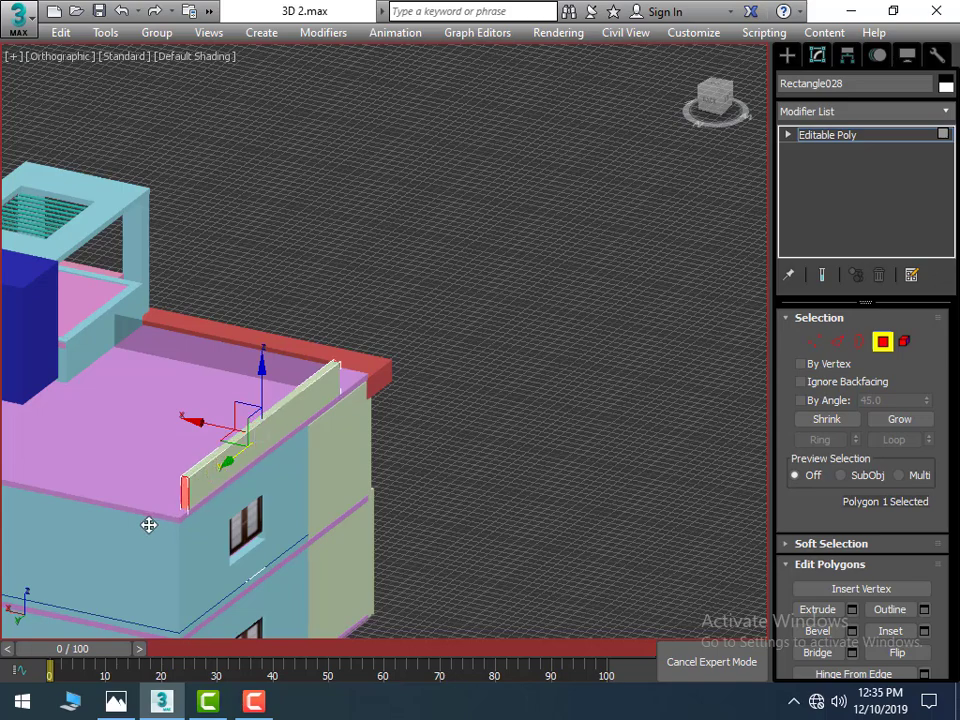
click(160, 510)
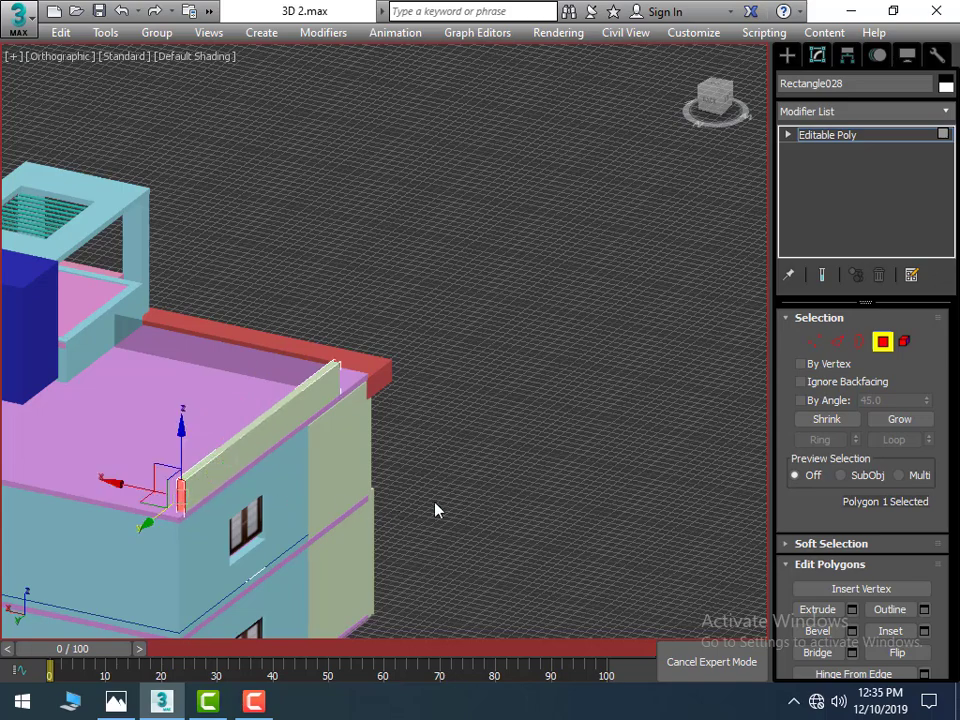
scroll(551, 444, up, 2)
scroll(326, 429, up, 1)
scroll(347, 407, up, 1)
scroll(366, 436, up, 1)
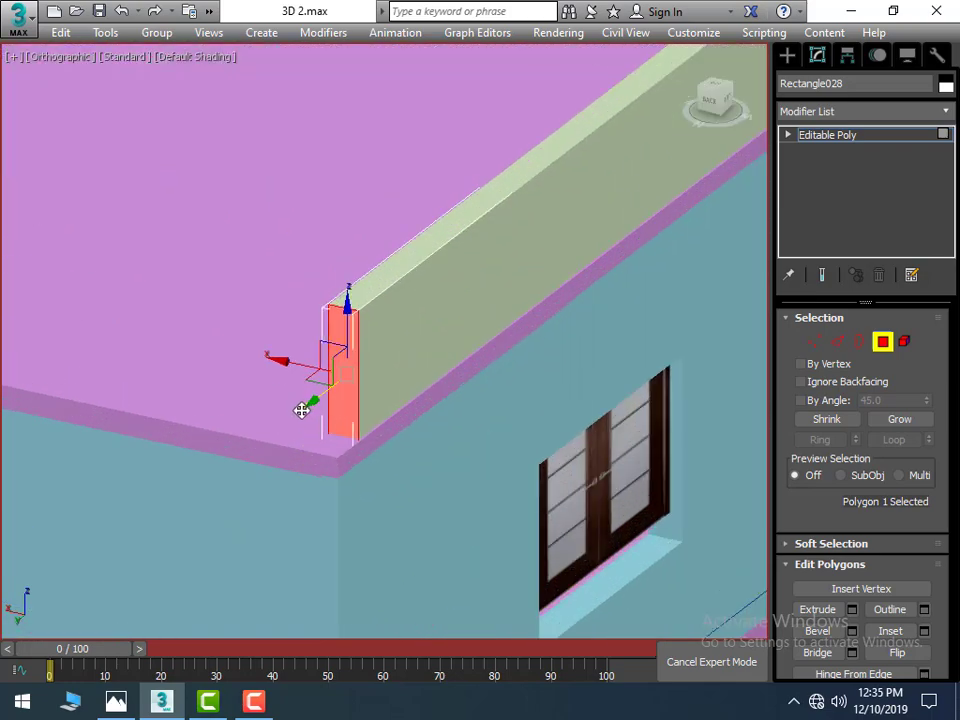
drag(307, 406, 334, 405)
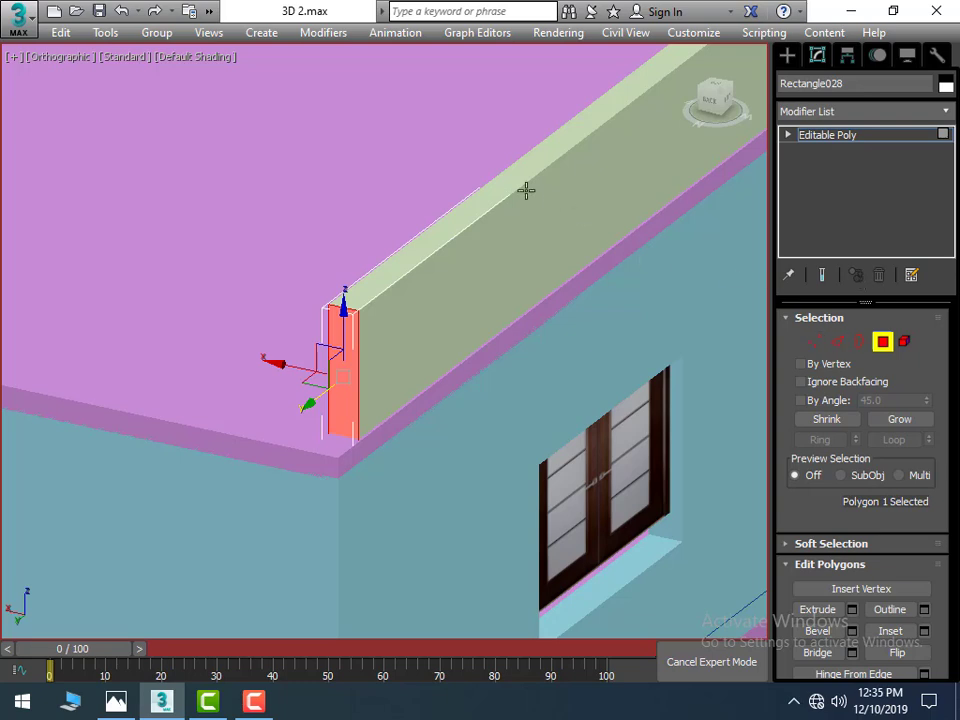
click(432, 207)
Step: Extrude the end face again at the corner and seat it into the corner
click(330, 378)
click(853, 611)
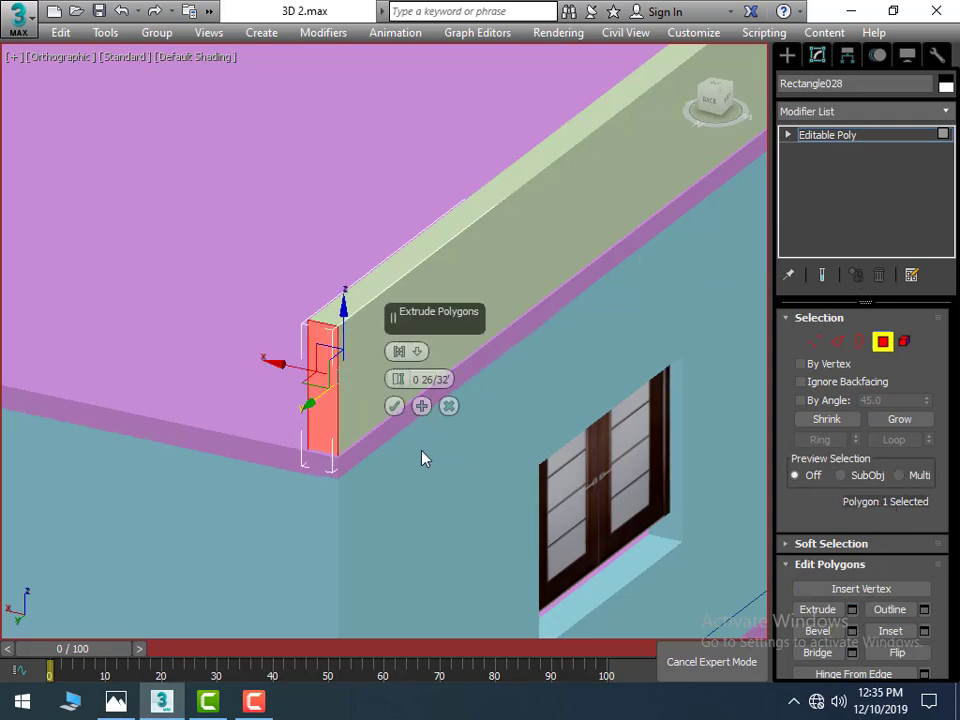
click(394, 406)
drag(288, 423, 287, 422)
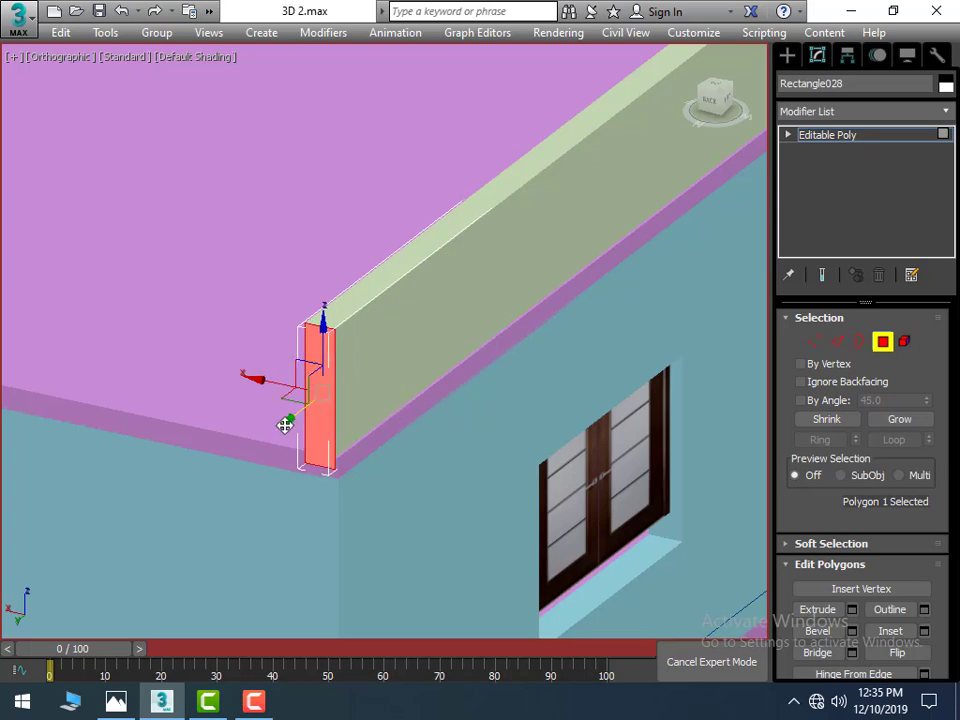
scroll(510, 385, down, 3)
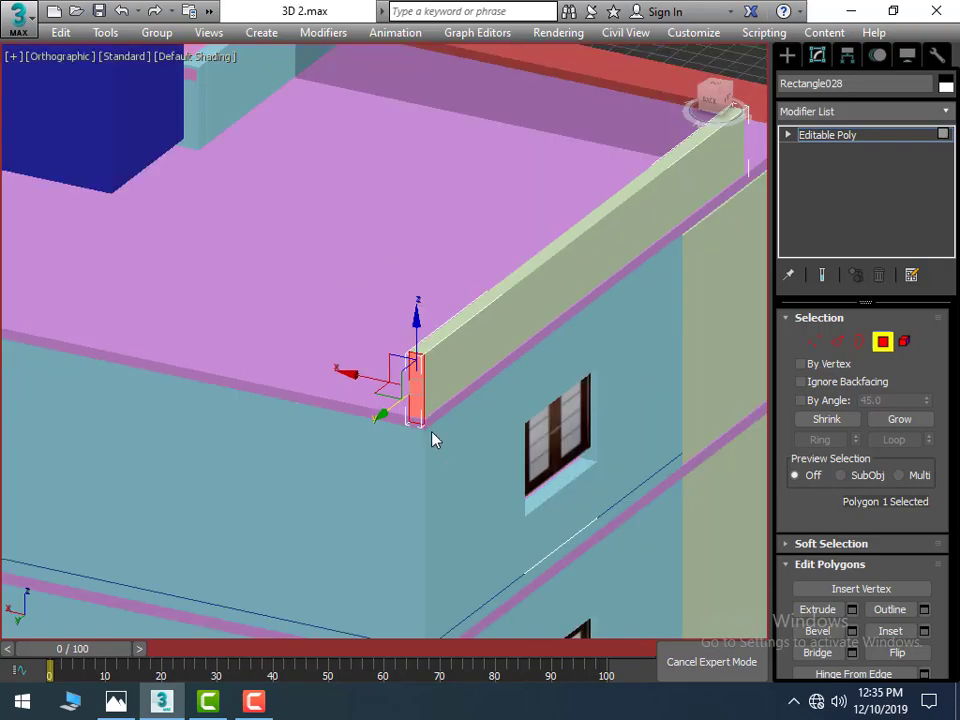
alt+middle_drag(380, 452, 444, 418)
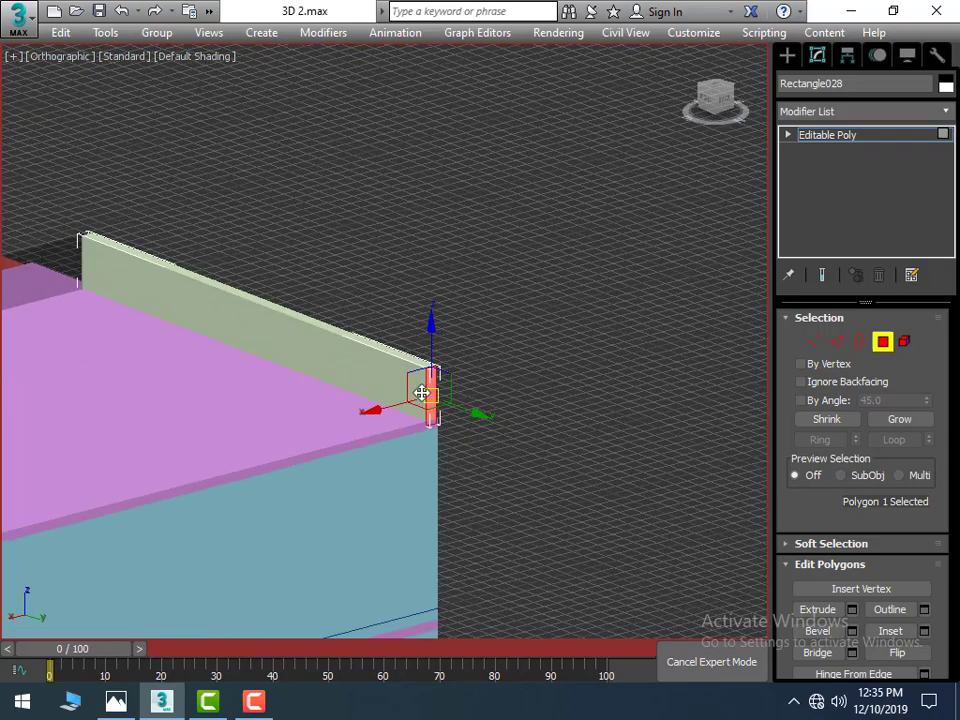
click(425, 395)
scroll(516, 401, down, 4)
scroll(536, 418, up, 4)
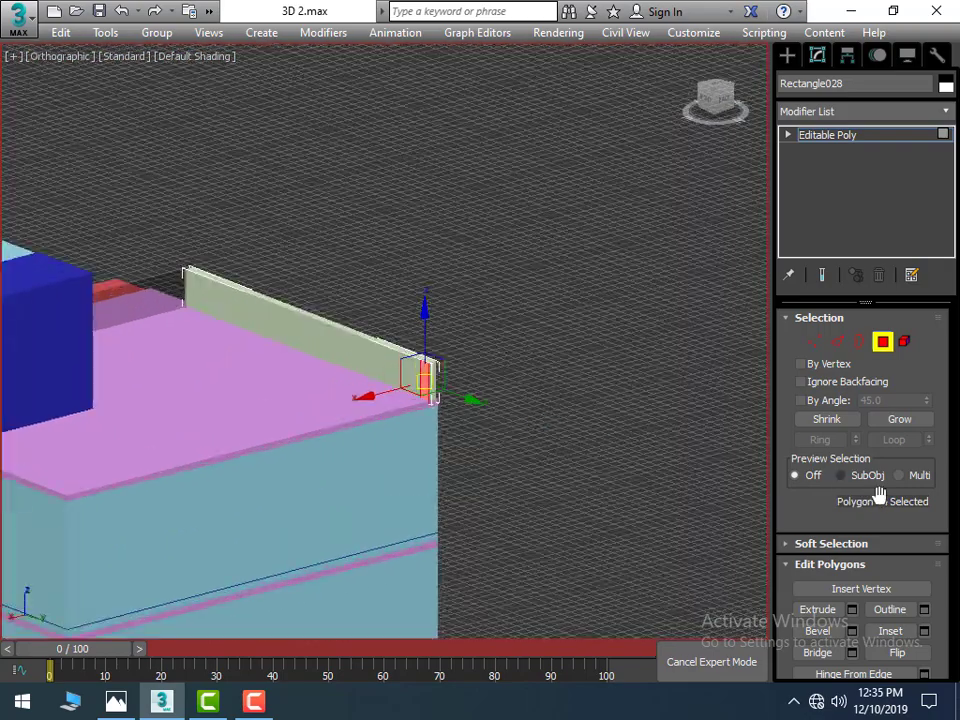
Step: Stretch the wall's end along the front roof edge using Extrude settings
click(852, 610)
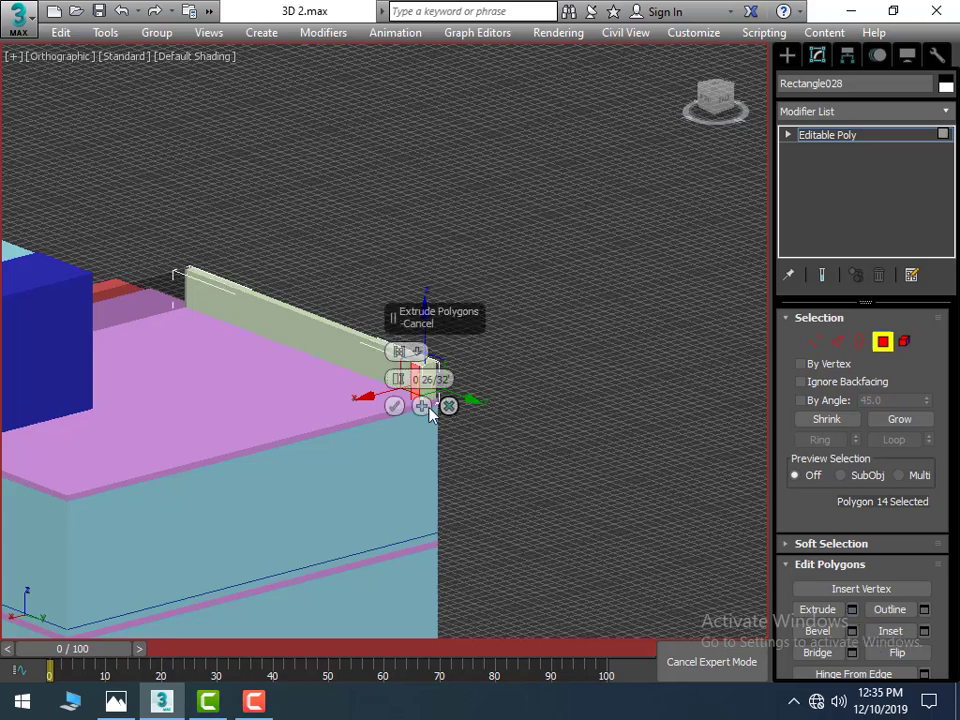
middle_drag(454, 381, 506, 343)
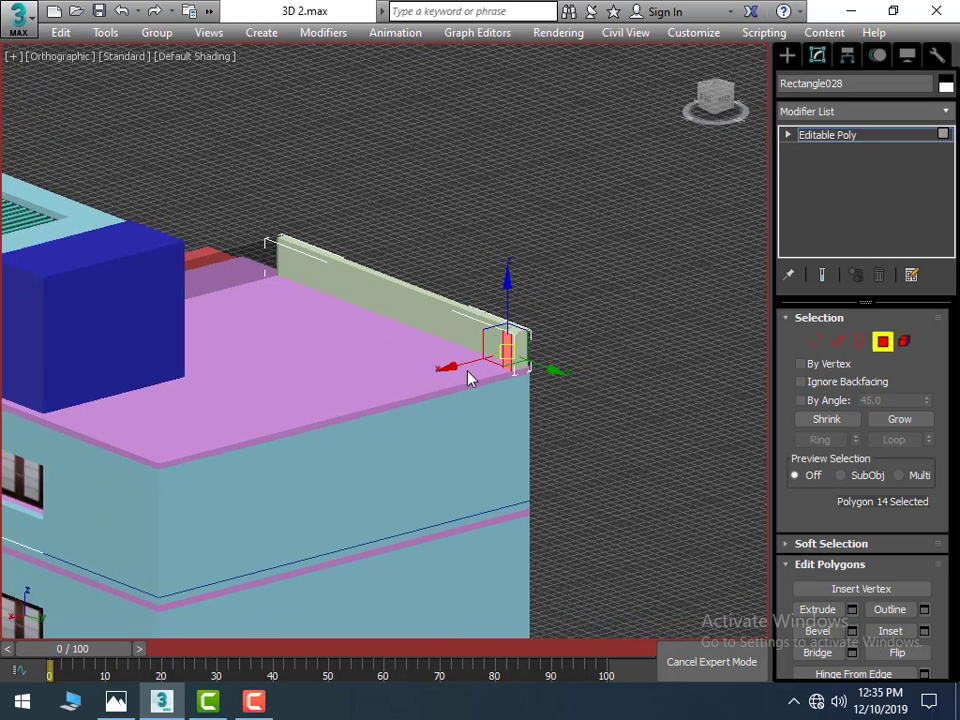
drag(454, 364, 113, 463)
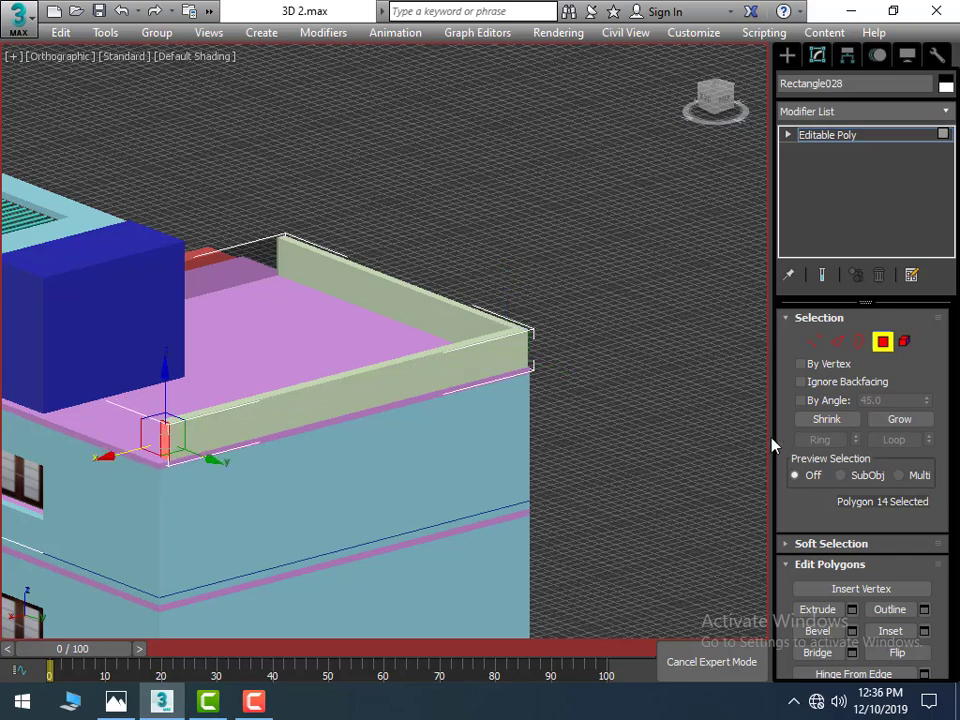
click(765, 521)
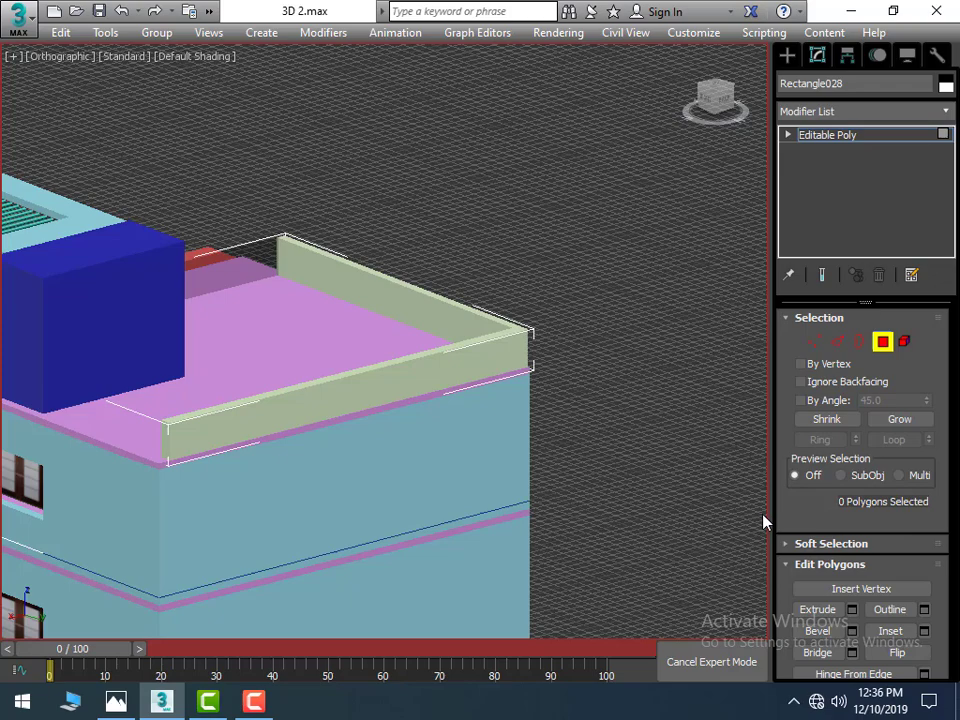
Step: Select the new end face and extrude it once more to turn the corner
click(168, 447)
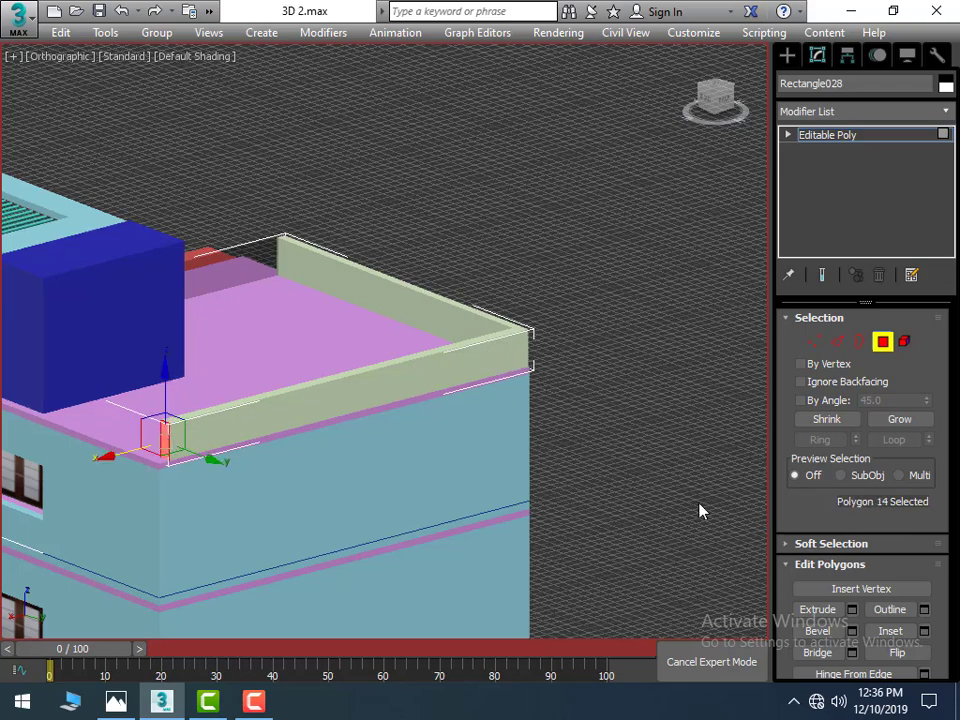
click(852, 609)
middle_drag(661, 452, 762, 422)
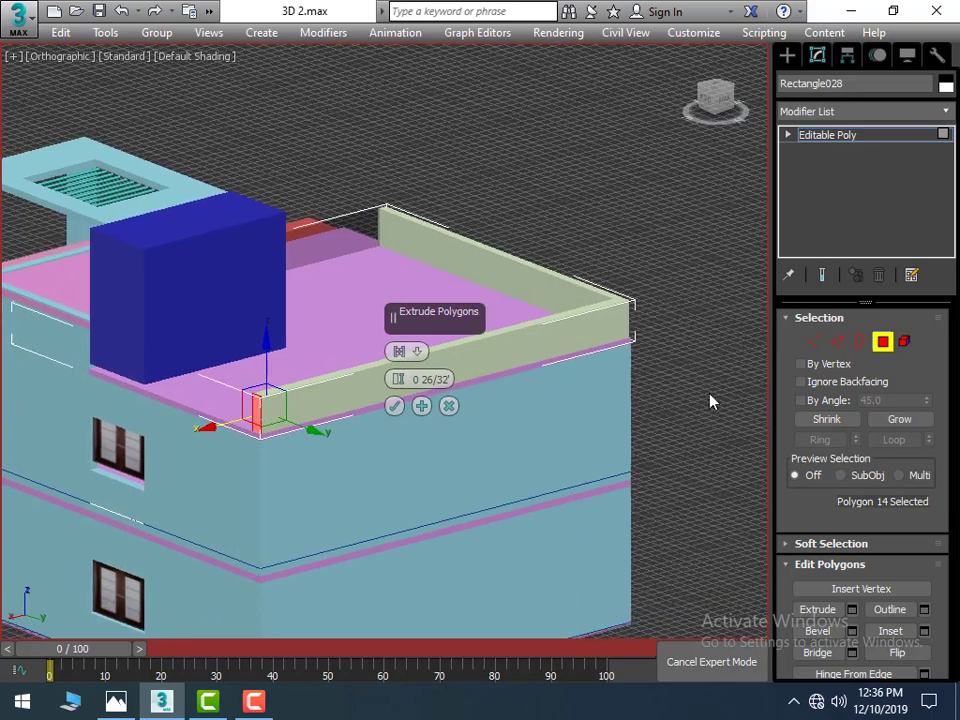
click(396, 406)
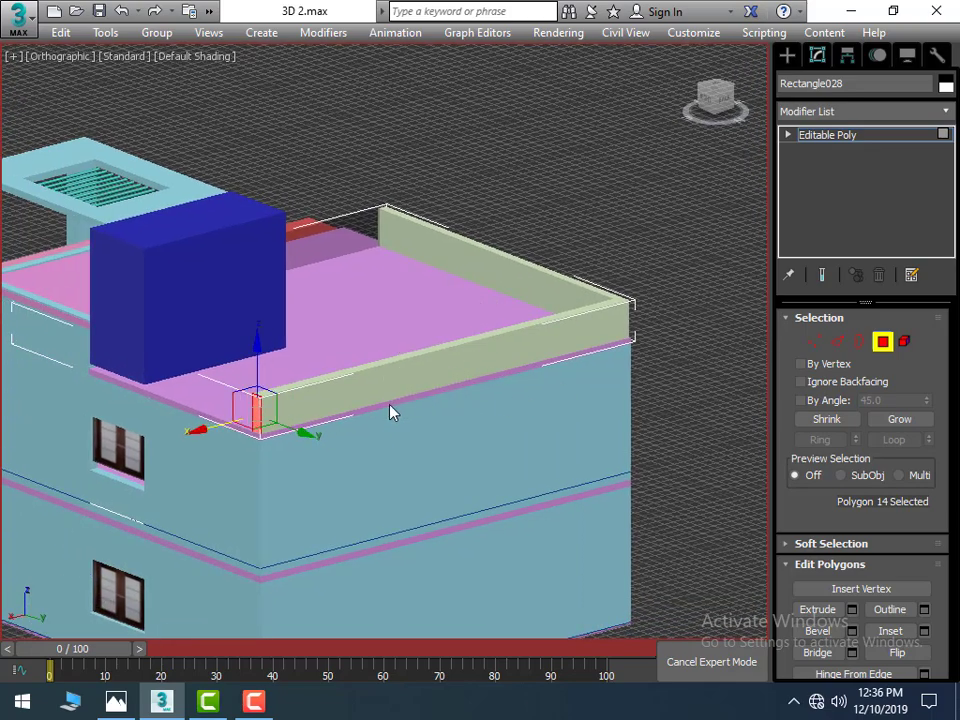
scroll(200, 427, up, 2)
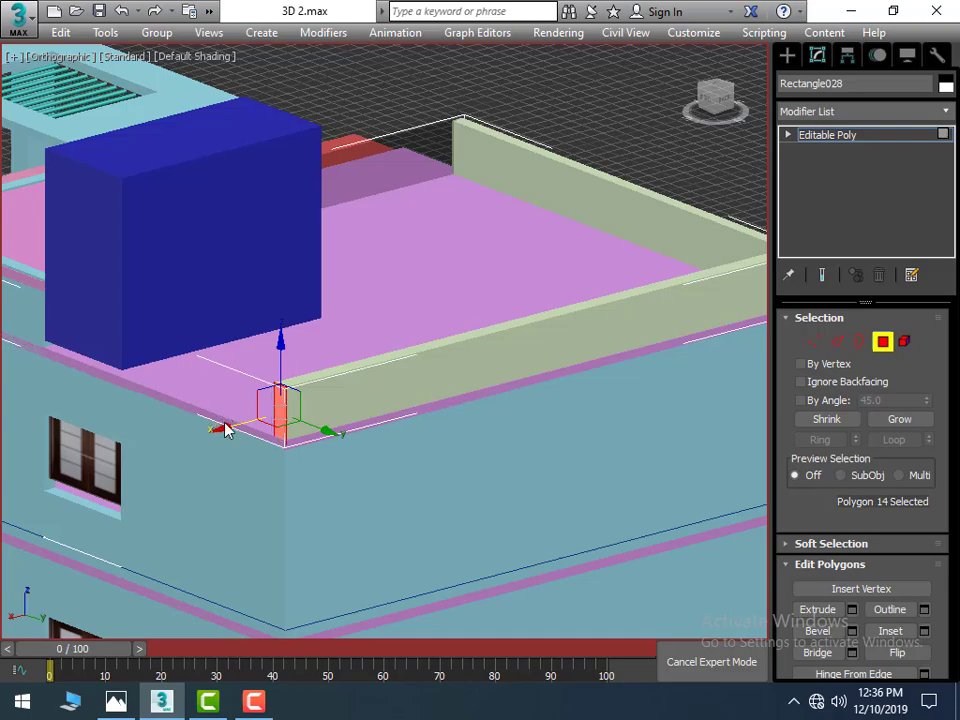
scroll(222, 424, down, 5)
key(super)
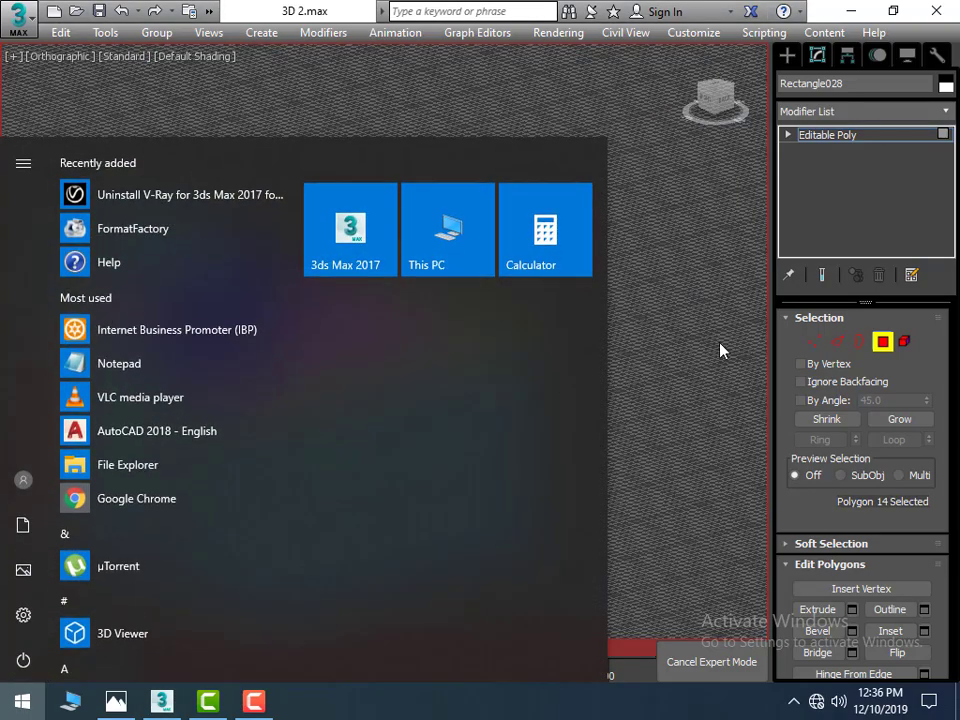
click(720, 349)
mouse_move(645, 388)
alt+middle_down()
mouse_move(611, 390)
mouse_move(633, 423)
alt+middle_up()
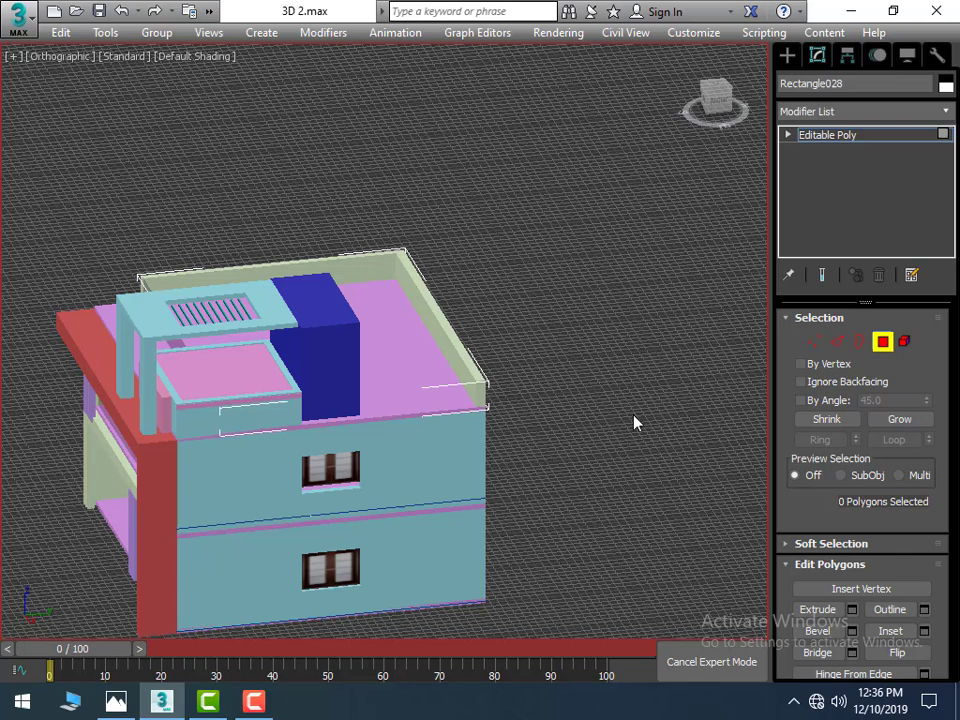
scroll(487, 412, up, 4)
Step: Select the small corner face and extrude it at the next roof corner
click(474, 397)
click(478, 397)
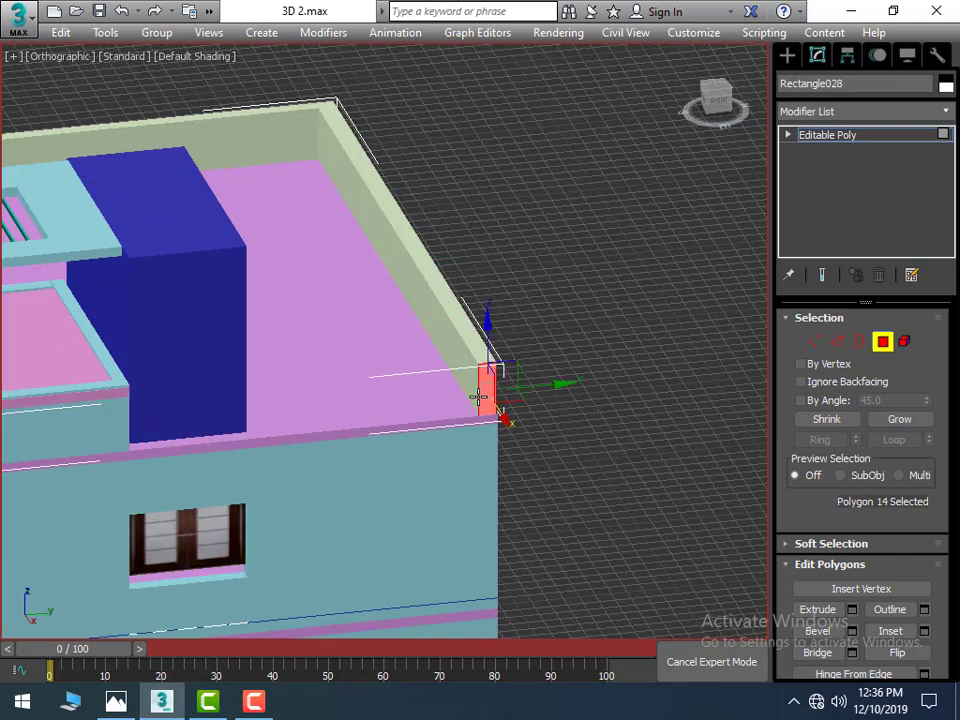
click(473, 392)
click(476, 393)
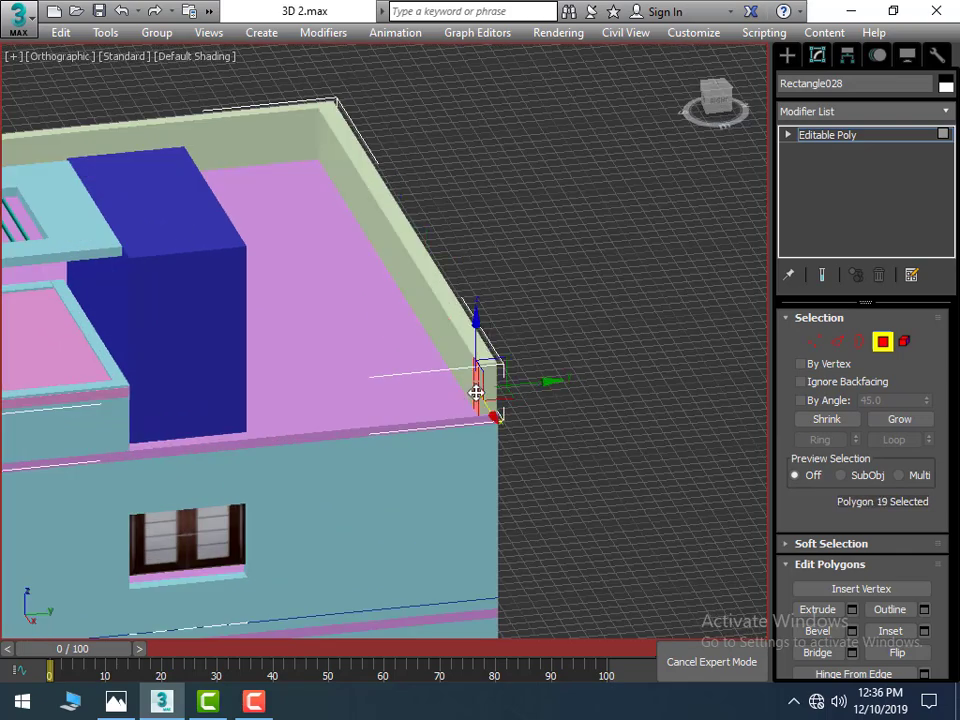
click(852, 609)
click(394, 405)
middle_drag(509, 401, 568, 403)
click(587, 390)
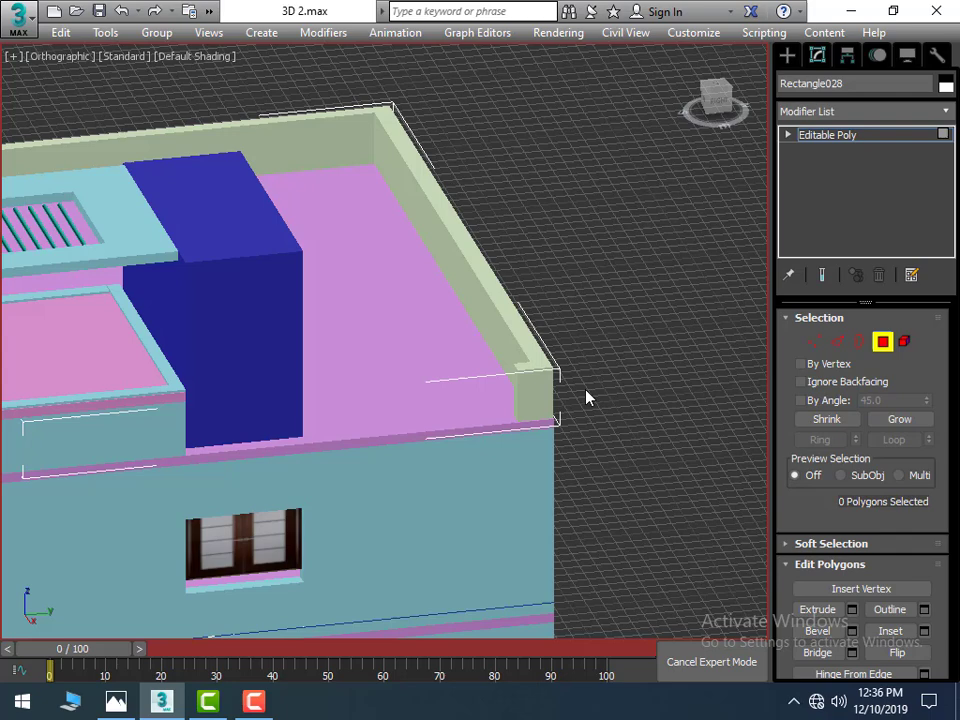
click(518, 390)
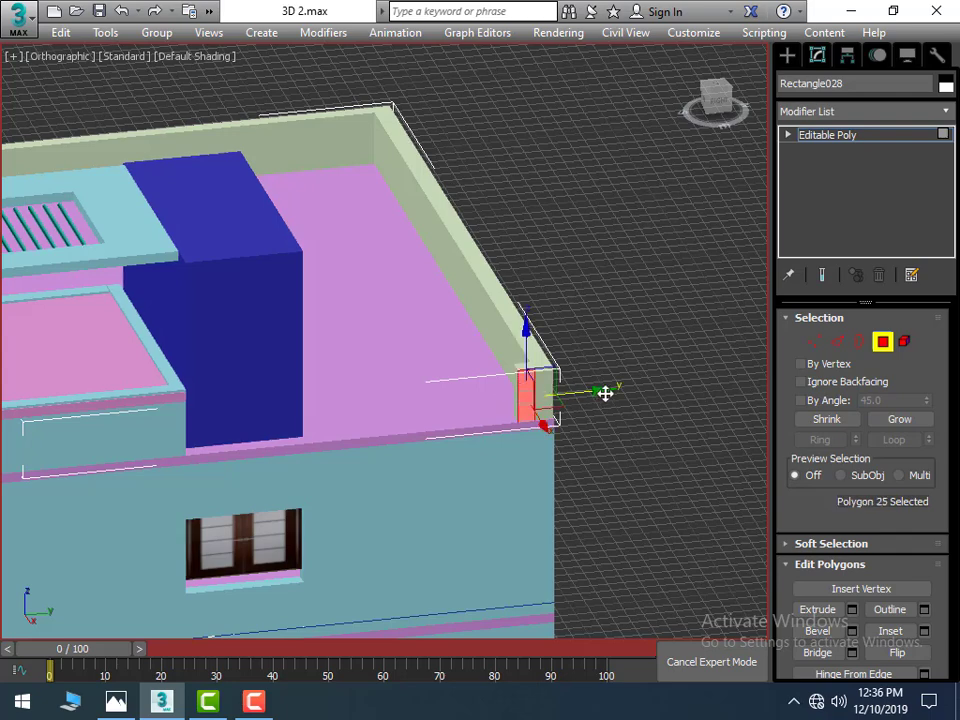
click(579, 394)
Step: Reselect the thin corner face and extrude it using Apply and Continue, then OK
scroll(503, 398, up, 3)
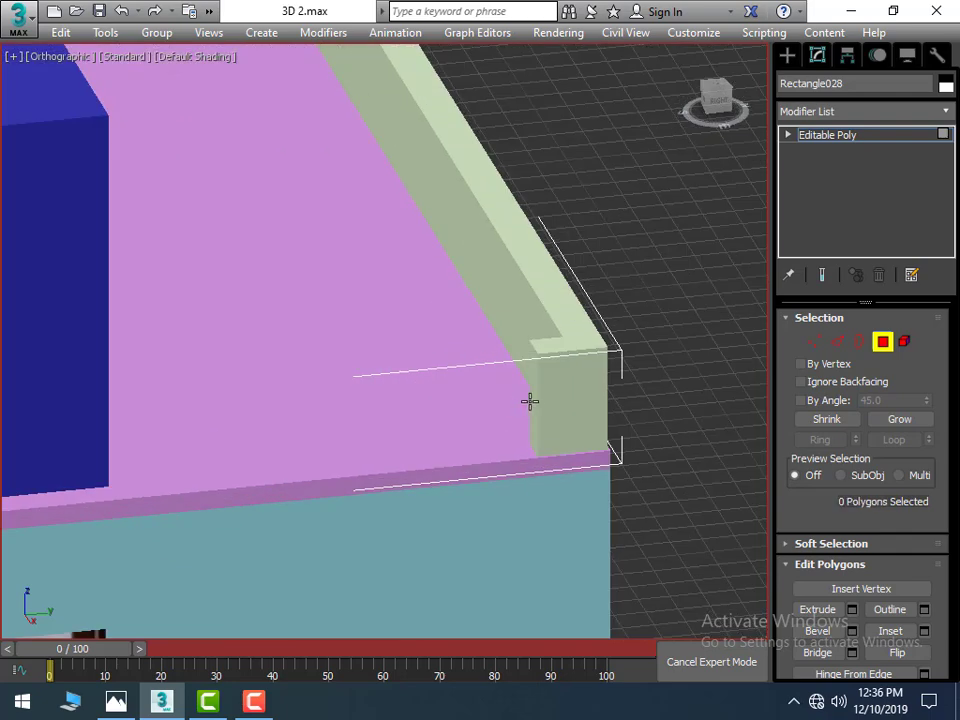
click(530, 401)
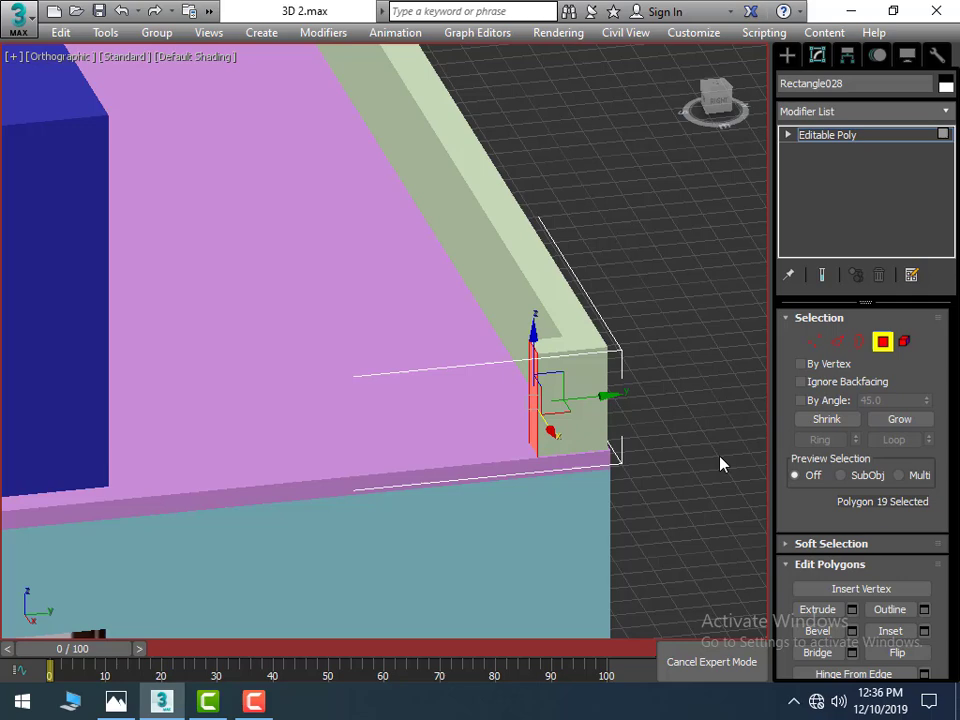
click(612, 400)
click(533, 402)
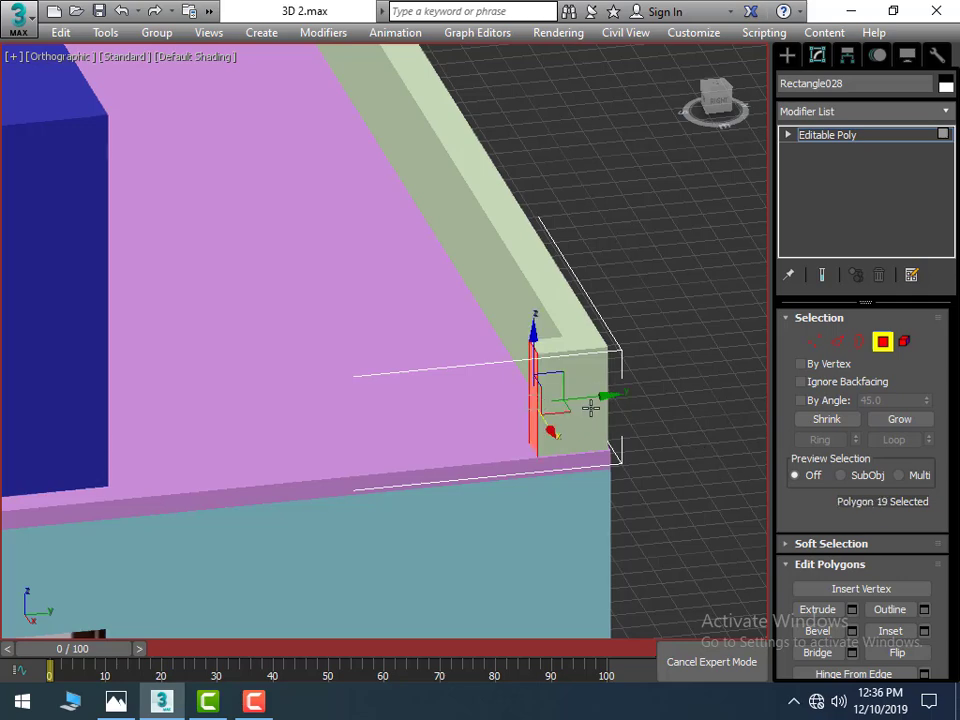
scroll(540, 400, down, 3)
click(852, 609)
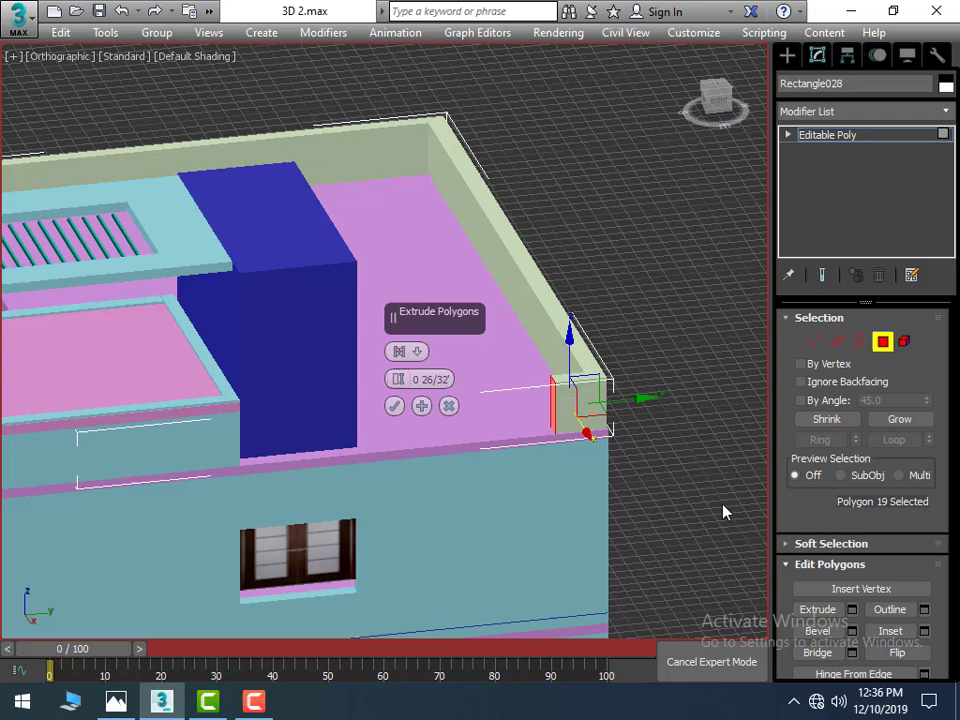
click(401, 403)
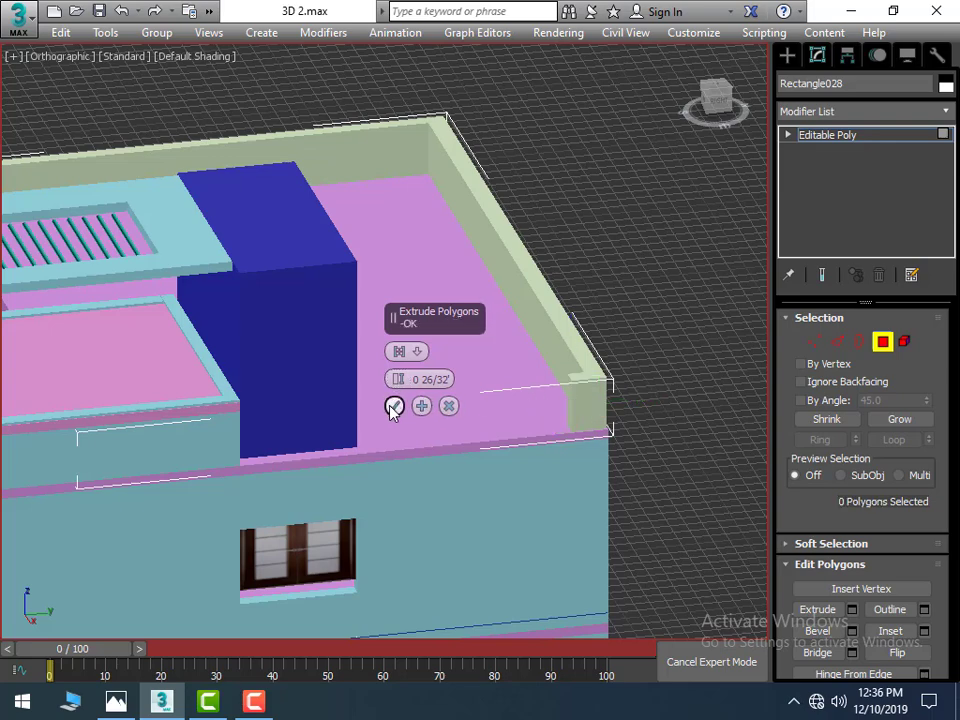
click(394, 405)
Step: Stretch the new end face along the side roof edge up to the blue block
click(573, 393)
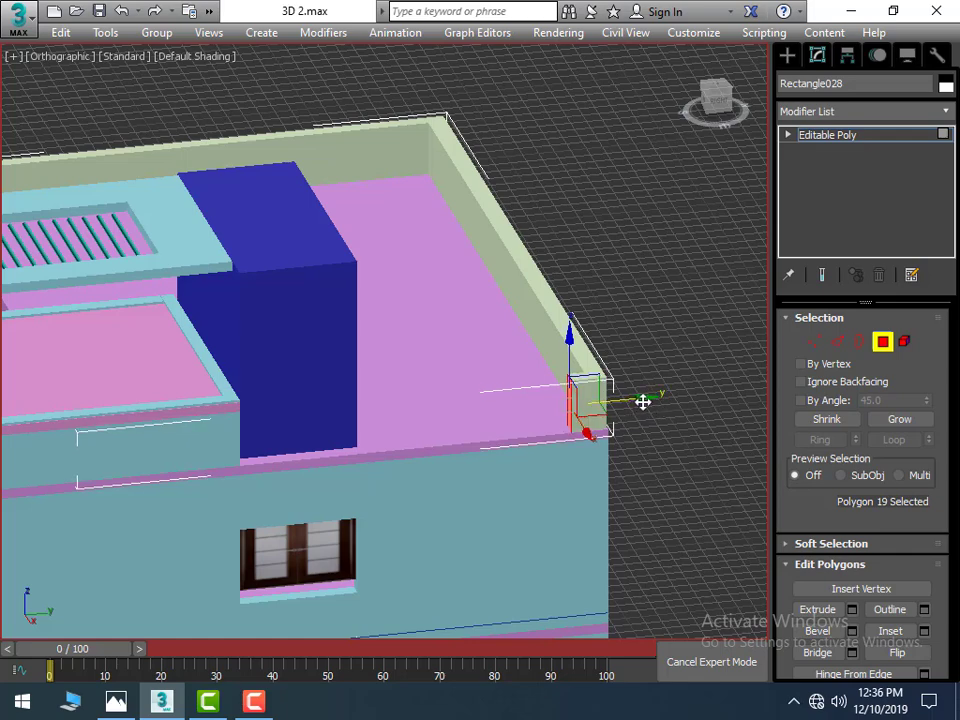
drag(643, 401, 245, 414)
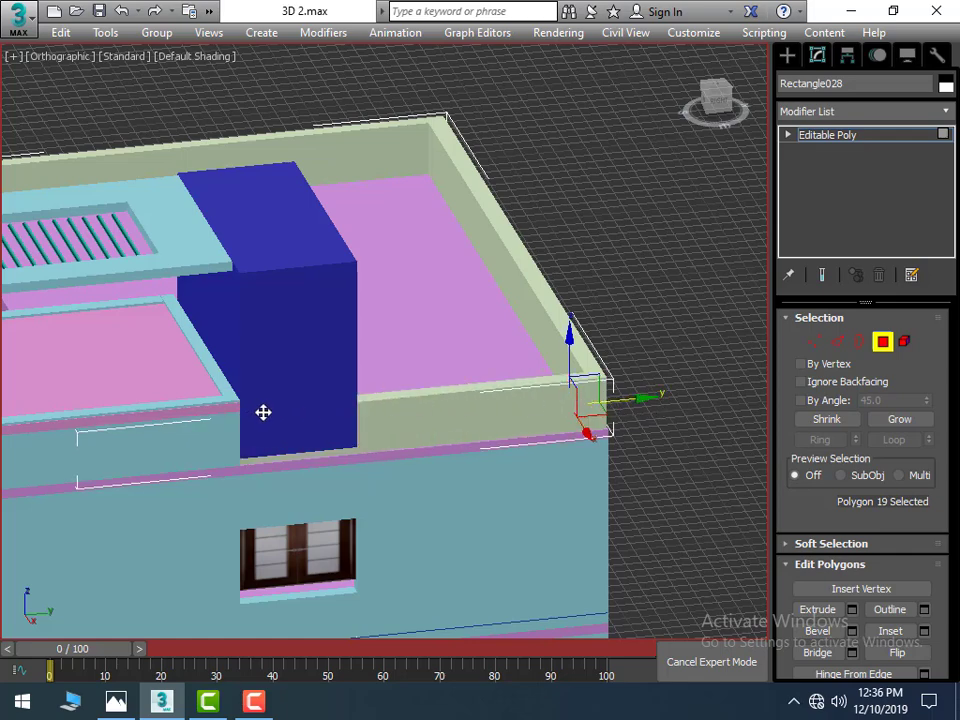
drag(298, 397, 389, 394)
click(375, 414)
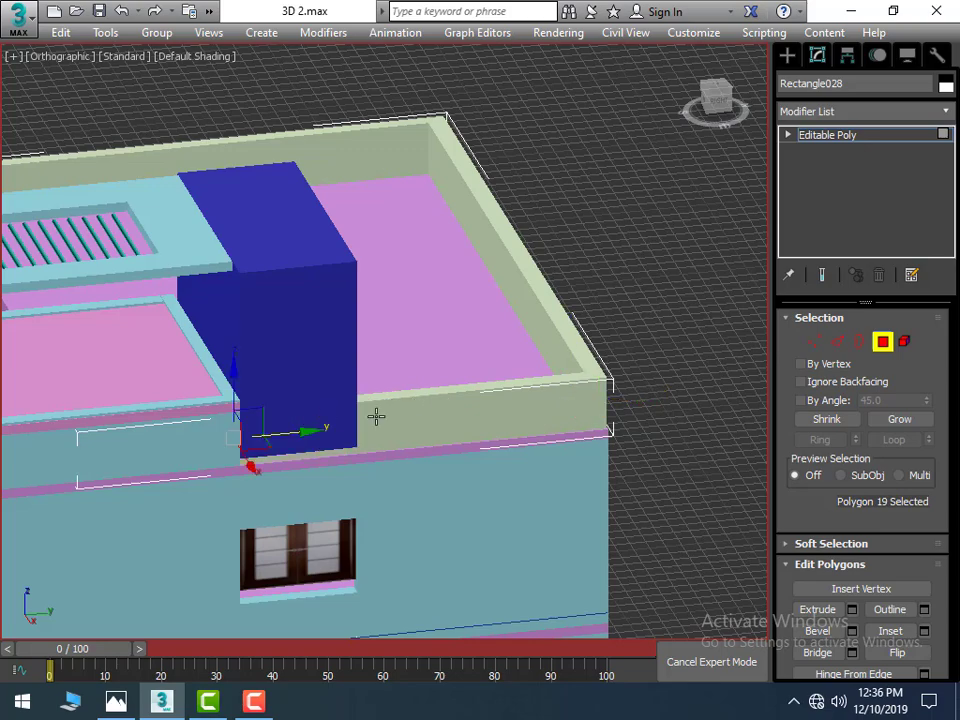
click(649, 379)
scroll(631, 502, down, 5)
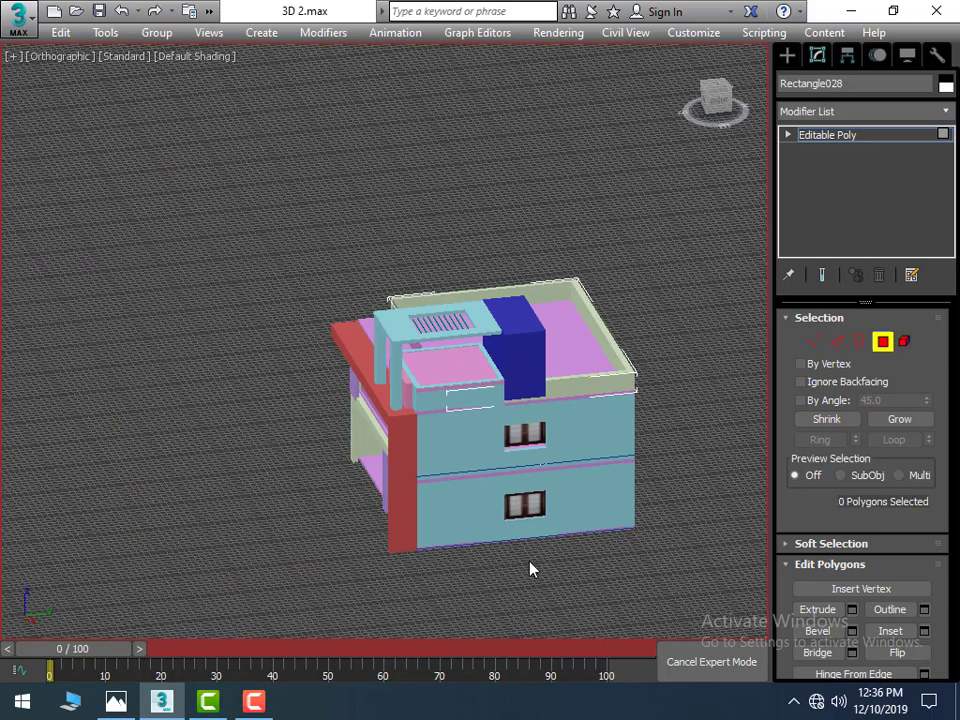
Step: Leave polygon editing and switch the Create panel to the Shapes > Splines category
alt+middle_drag(491, 557, 628, 521)
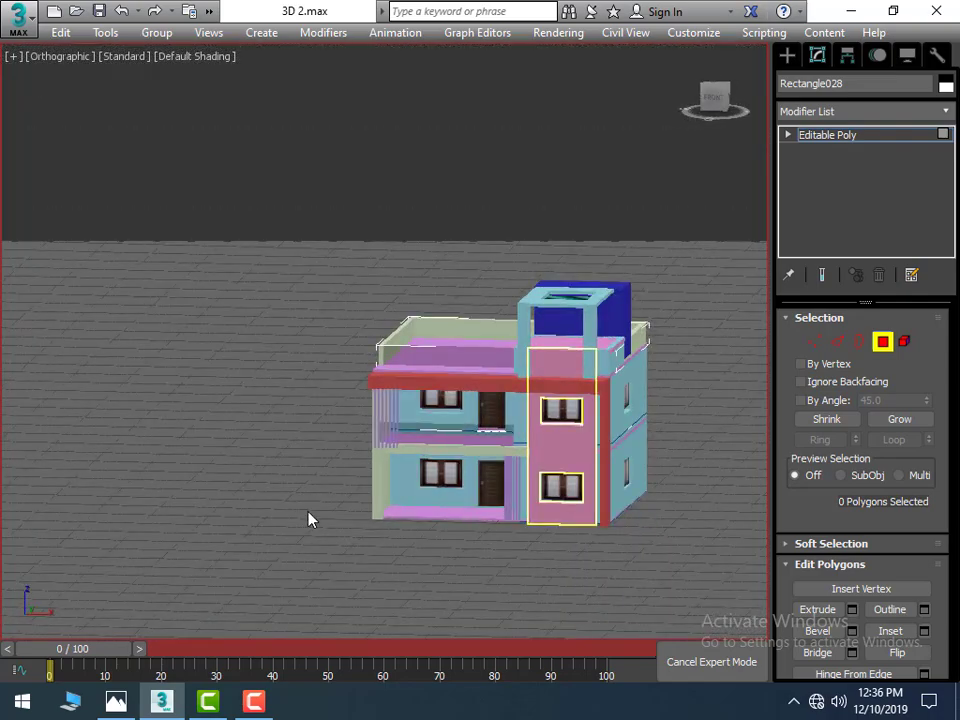
alt+middle_drag(309, 519, 377, 519)
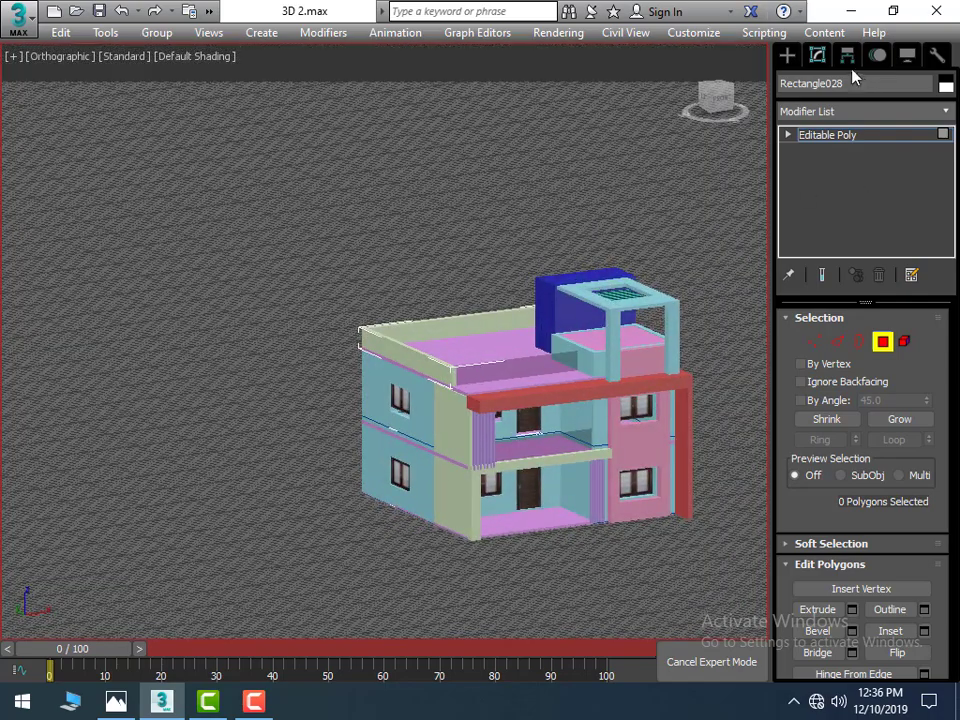
click(787, 55)
click(647, 132)
right_click(360, 290)
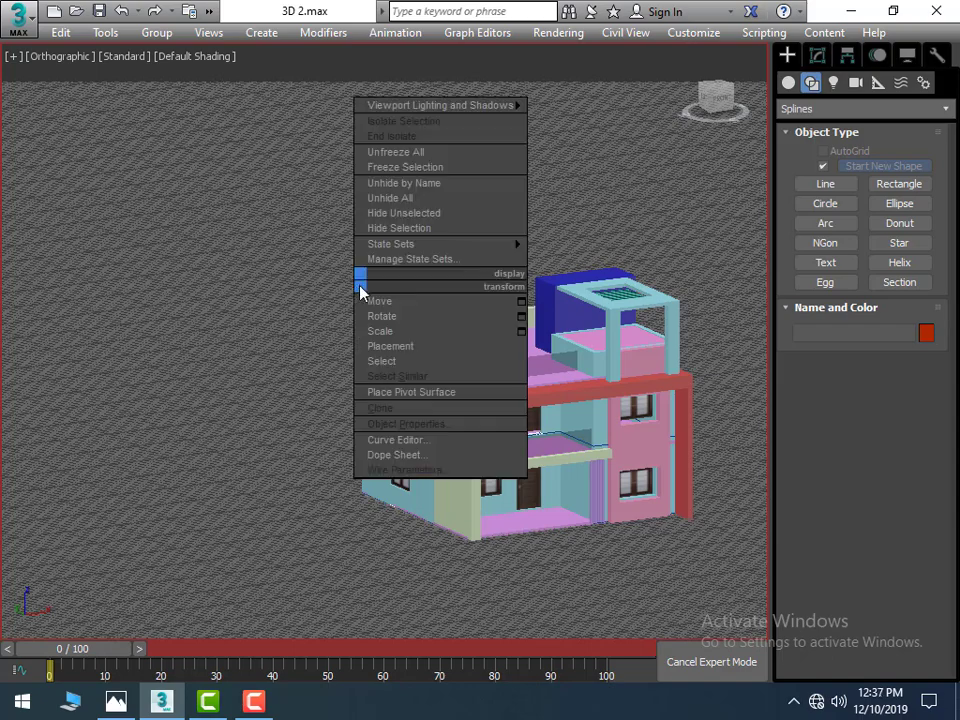
click(208, 261)
right_click(208, 258)
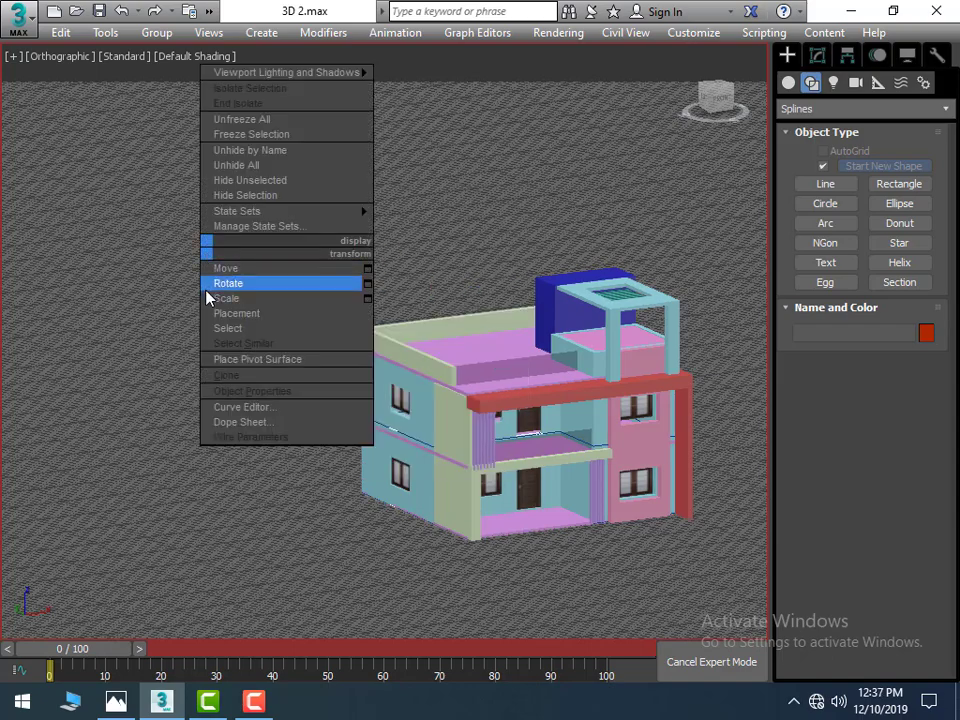
click(225, 313)
Step: Frame the whole house with Zoom Extents, angled to show more of its front
middle_drag(692, 330, 549, 270)
scroll(620, 326, up, 3)
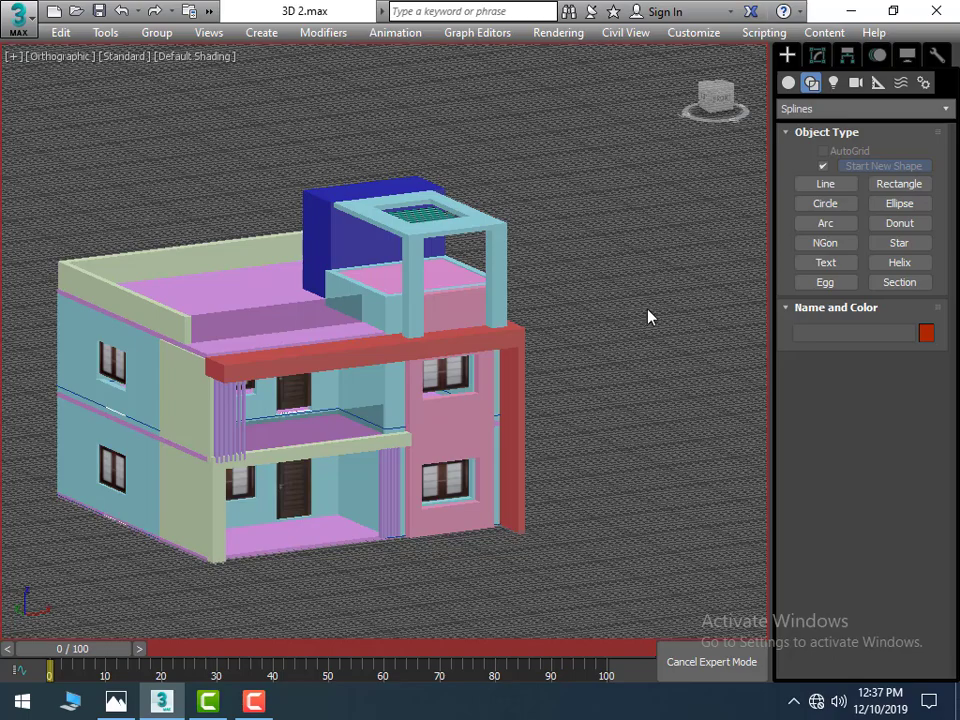
scroll(648, 317, down, 2)
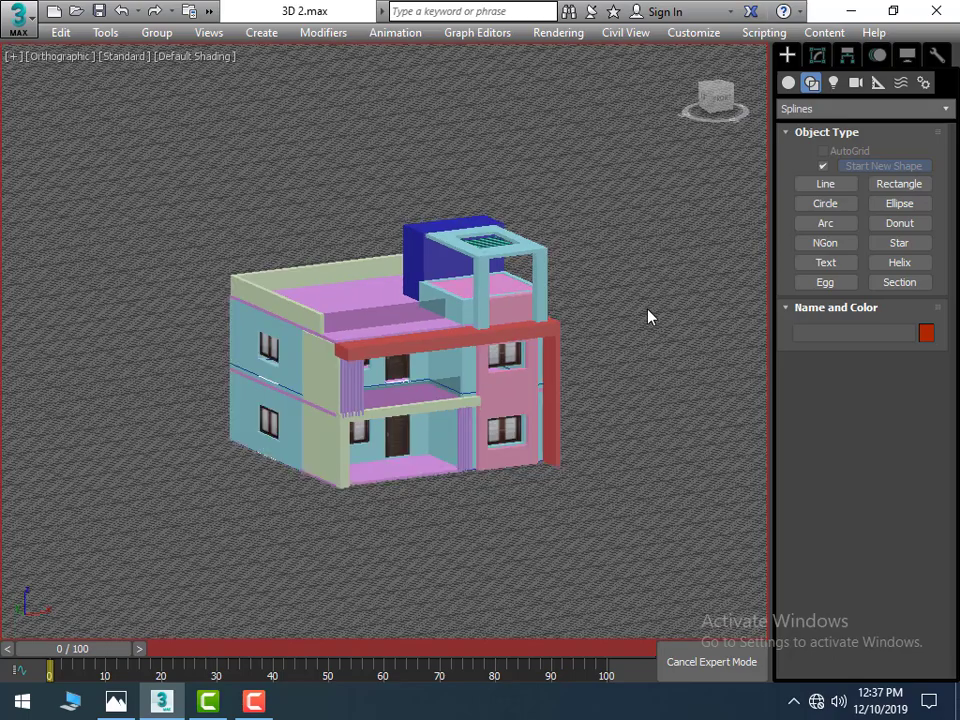
scroll(585, 236, up, 2)
scroll(610, 260, up, 2)
scroll(609, 260, up, 3)
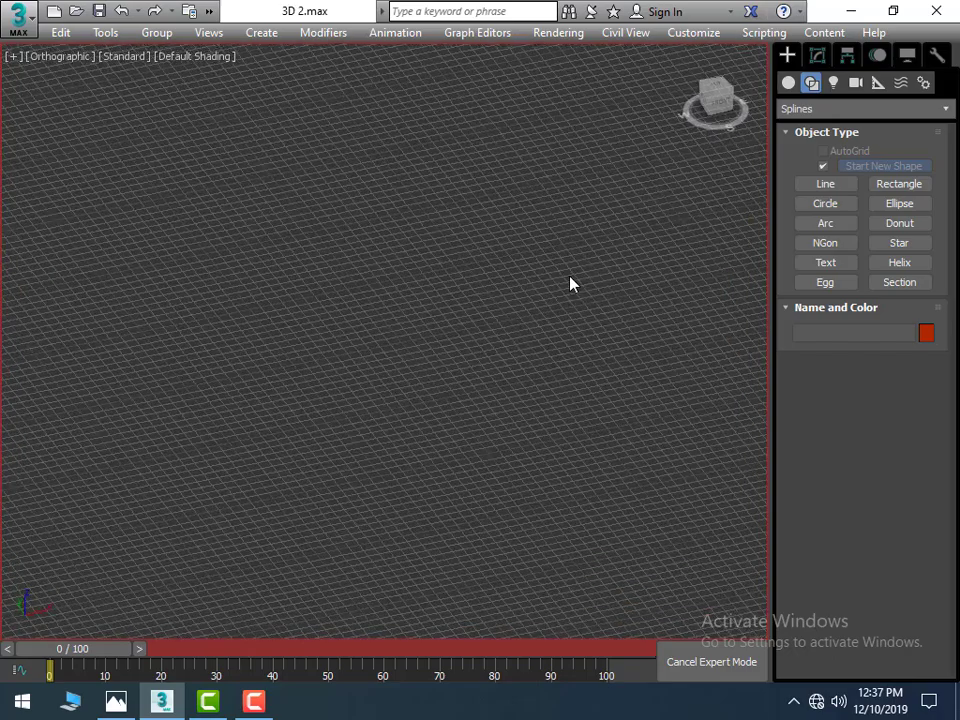
key(z)
mouse_move(692, 441)
alt+middle_down()
mouse_move(637, 383)
mouse_move(579, 381)
mouse_move(600, 358)
mouse_move(581, 341)
mouse_move(624, 426)
alt+middle_up()
scroll(637, 383, down, 2)
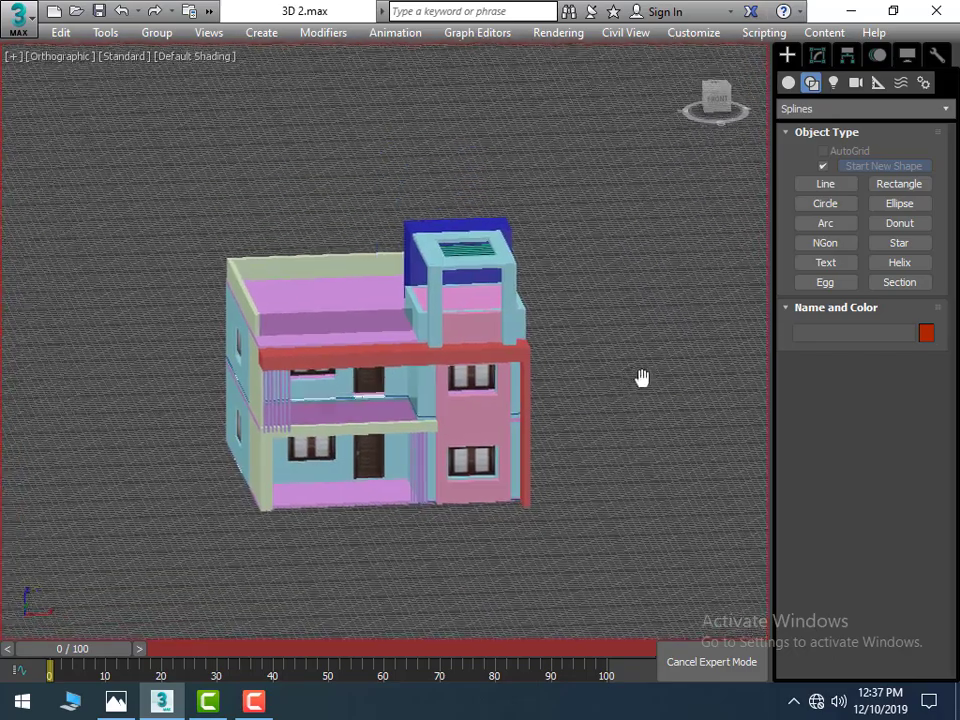